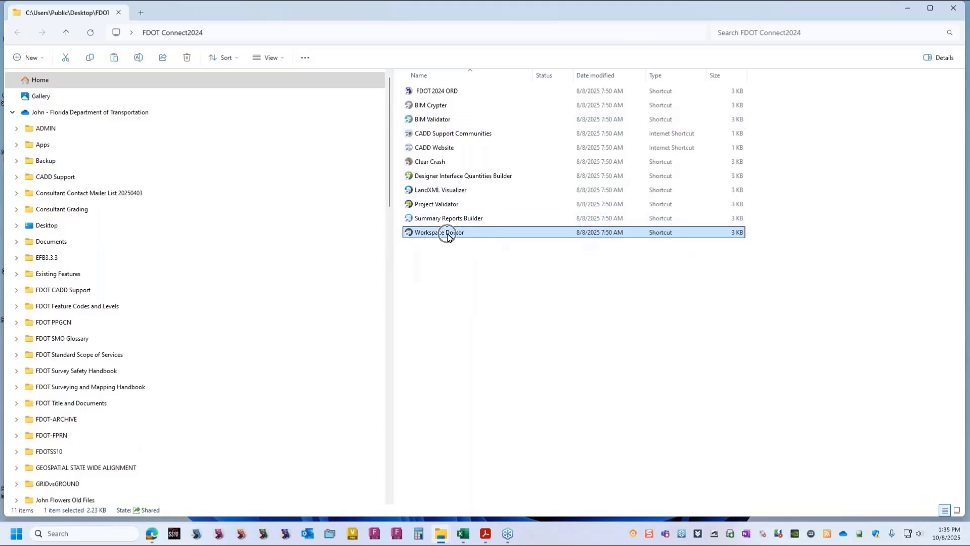
# - Launch FDOT 2024 ORD from its shortcut in the FDOT Connect2024 folder
pyautogui.moveTo(449, 231)
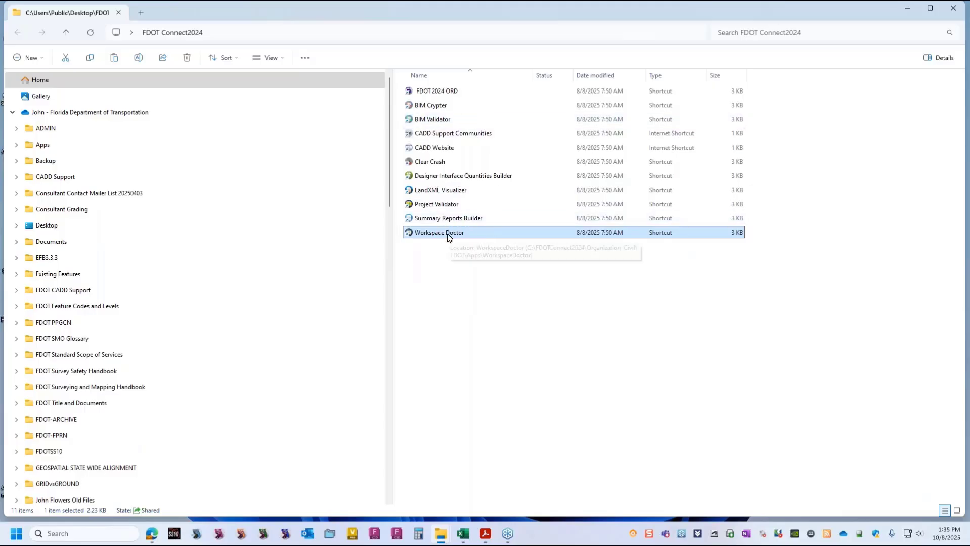
pyautogui.click(454, 91)
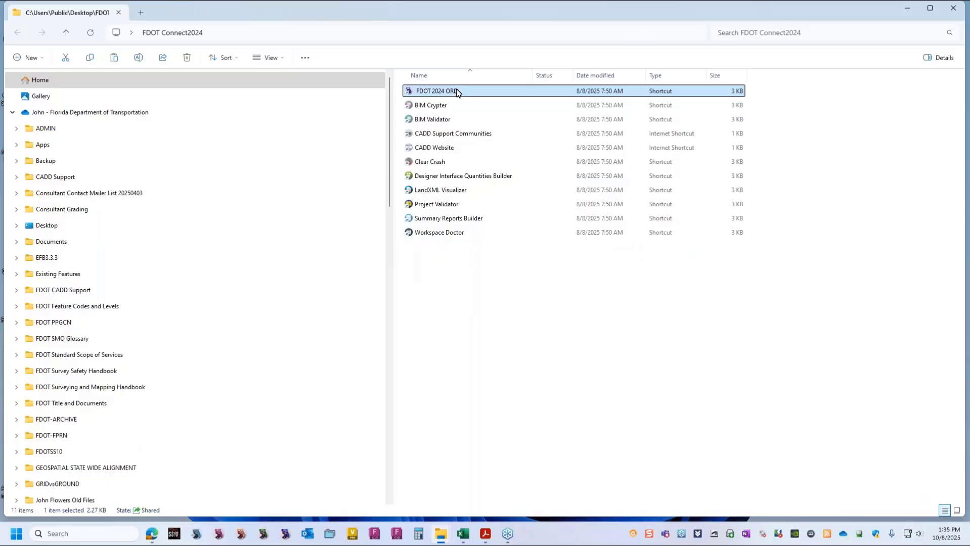
pyautogui.doubleClick(457, 91)
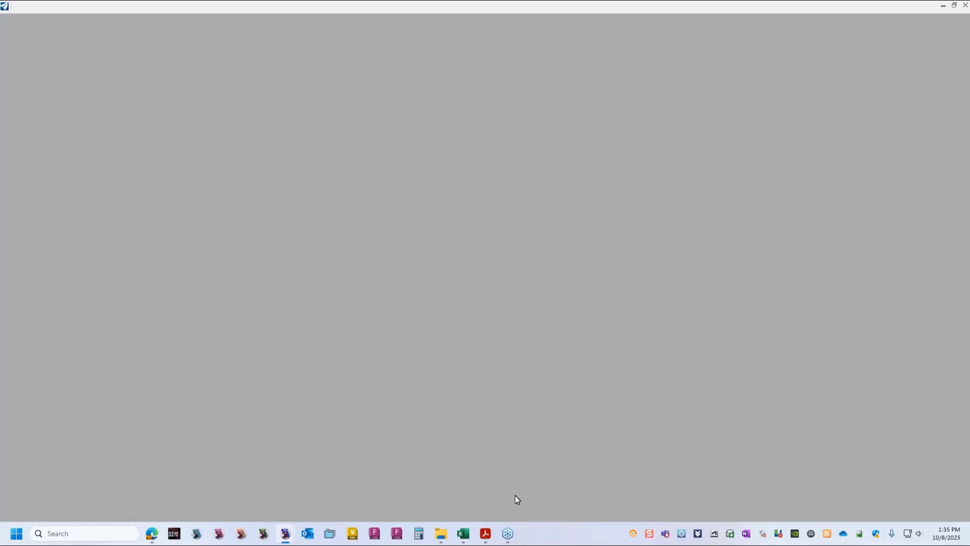
# - Switch to the ORD Design Survey Workflow PDF in Acrobat and read on to the SURVRD features and files page
pyautogui.click(485, 533)
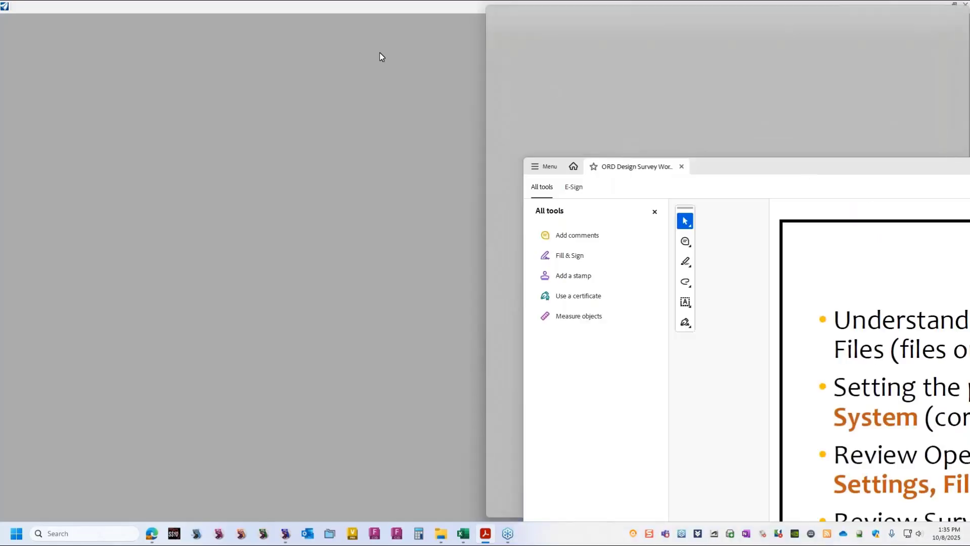
pyautogui.moveTo(379, 52); pyautogui.dragTo(375, 124)
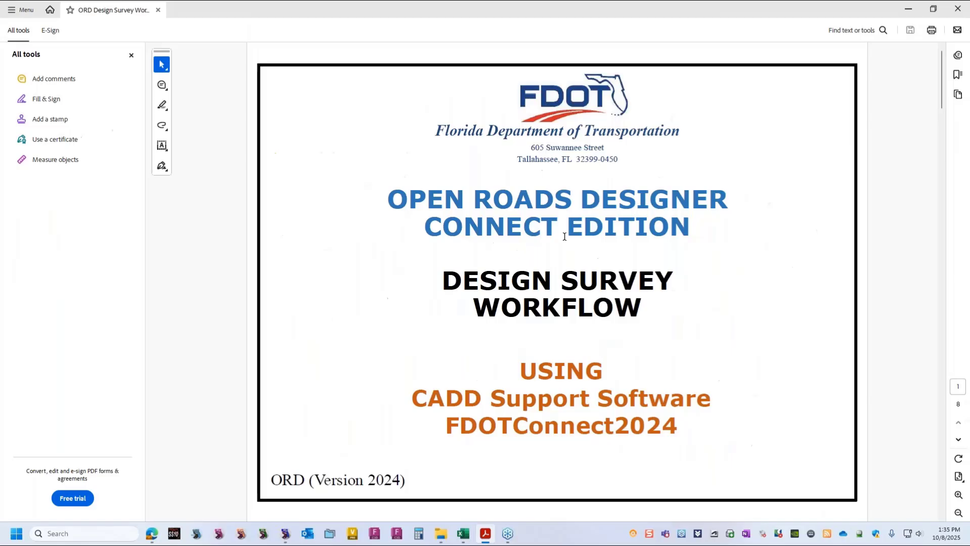
pyautogui.scroll(-3, 564, 237)
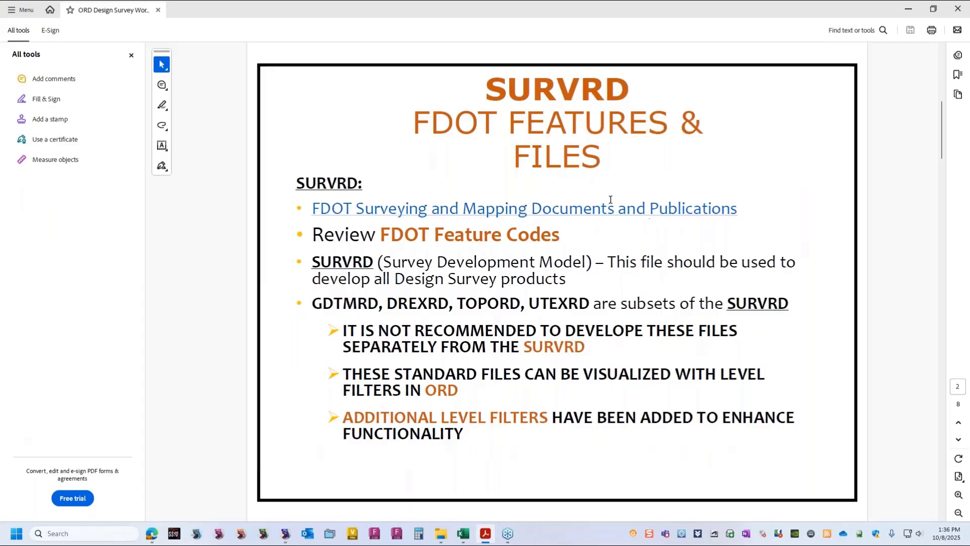
# - View the FDOT Surveying and Mapping Documents & Publications page in the browser and find the Surveying and Mapping CAD Feature Codes entry
pyautogui.click(521, 212)
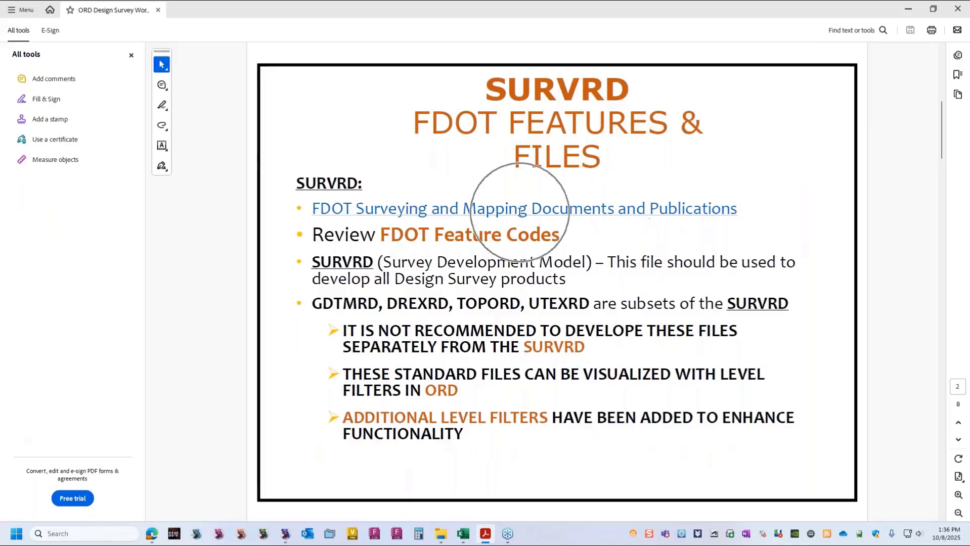
pyautogui.moveTo(154, 538)
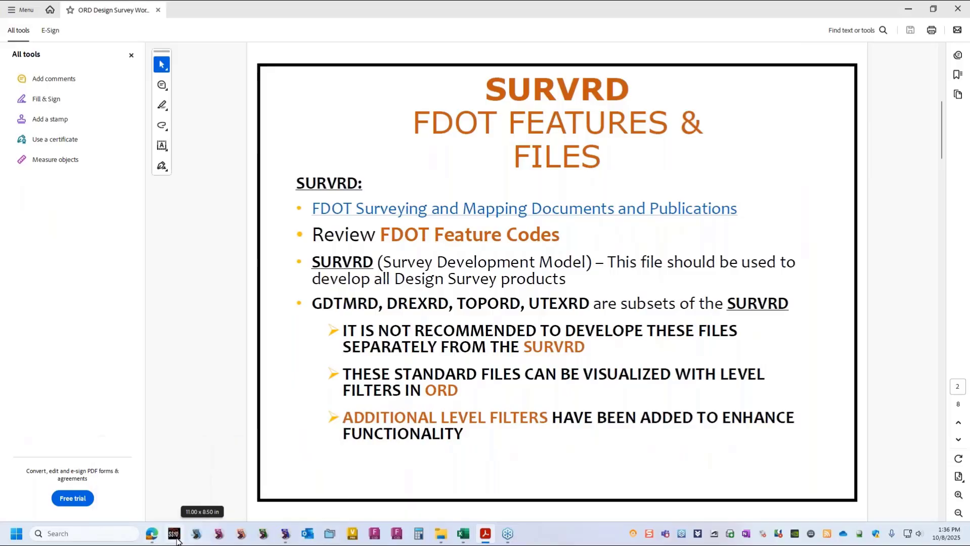
pyautogui.click(152, 534)
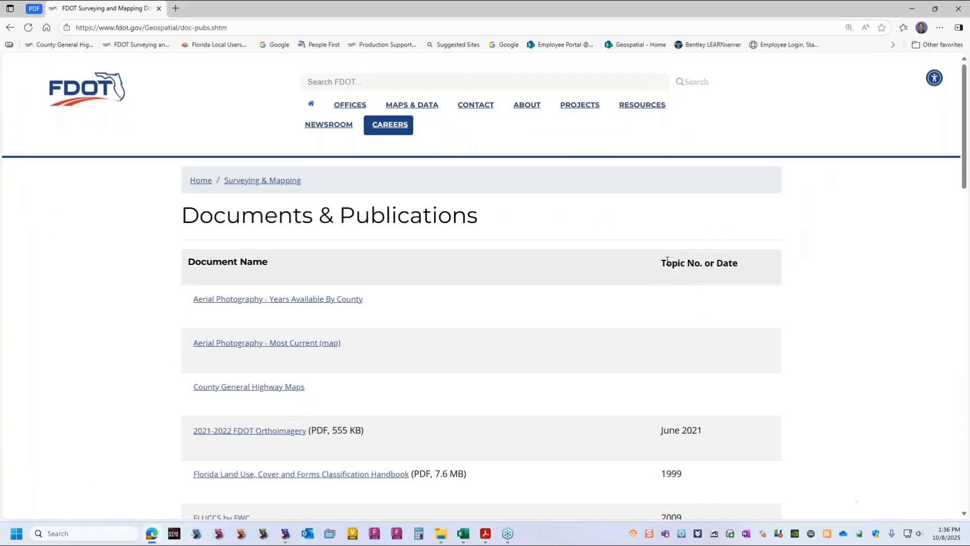
pyautogui.scroll(-3, 650, 245)
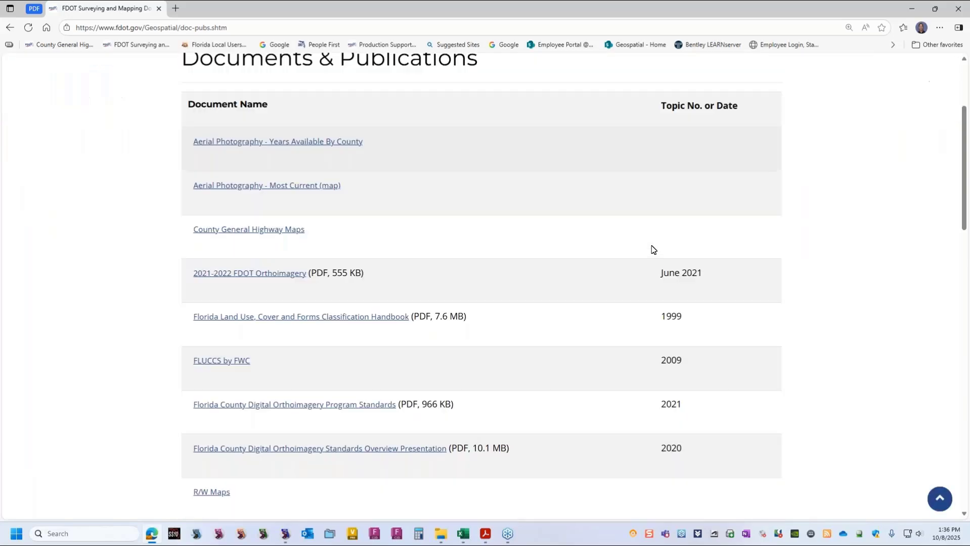
pyautogui.scroll(-6, 586, 230)
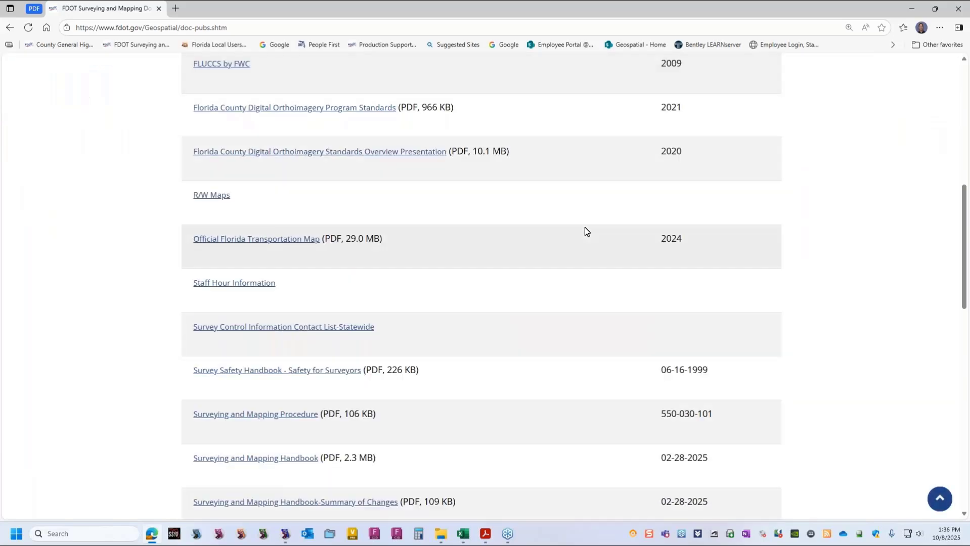
pyautogui.scroll(-3, 586, 231)
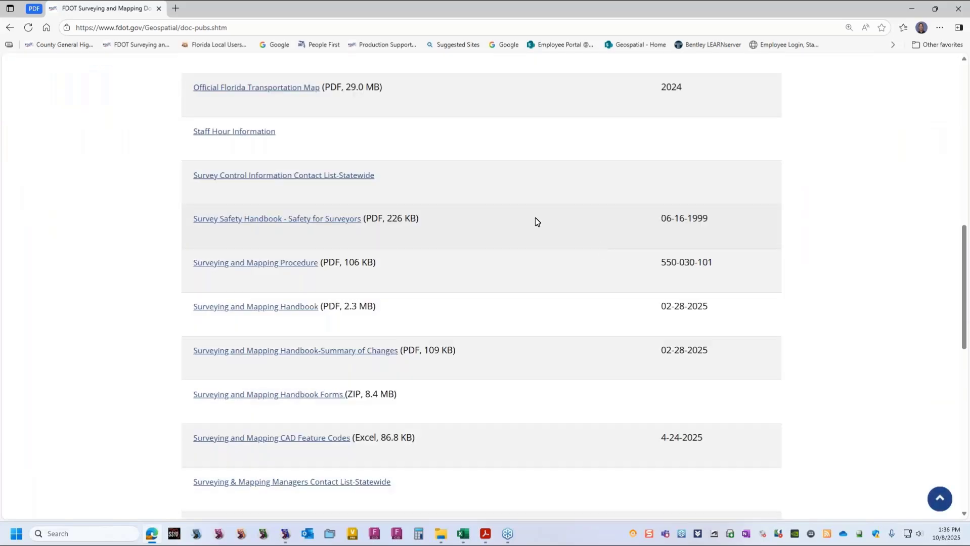
pyautogui.scroll(-2, 537, 222)
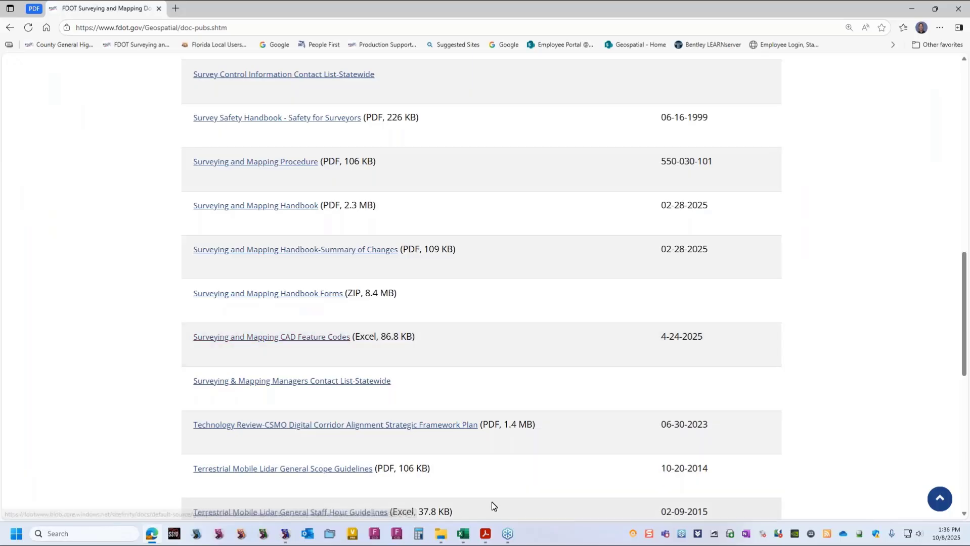
# - Switch to fdot-survey-feature-codes.xlsx in Excel and look through the feature codes from the beginning of the list to the point features
pyautogui.click(470, 533)
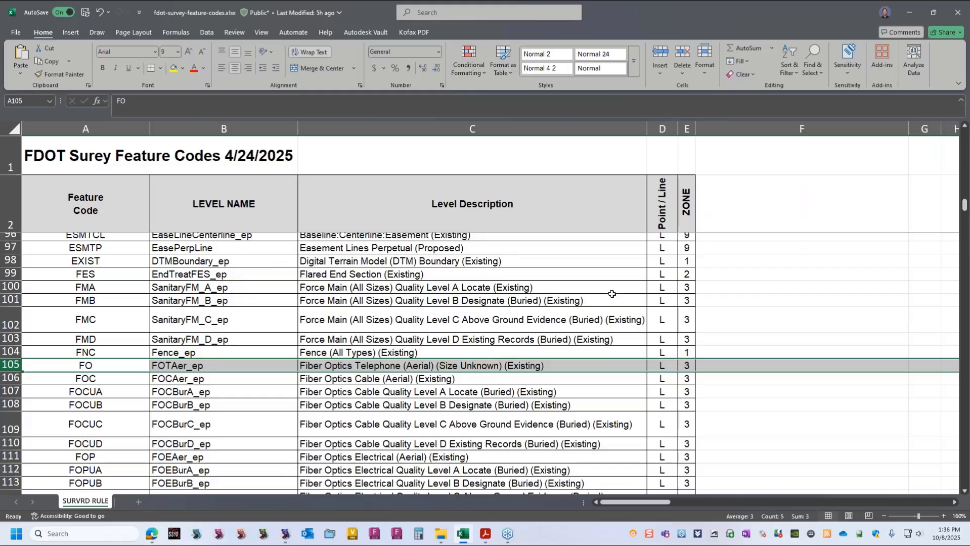
pyautogui.scroll(3, 724, 325)
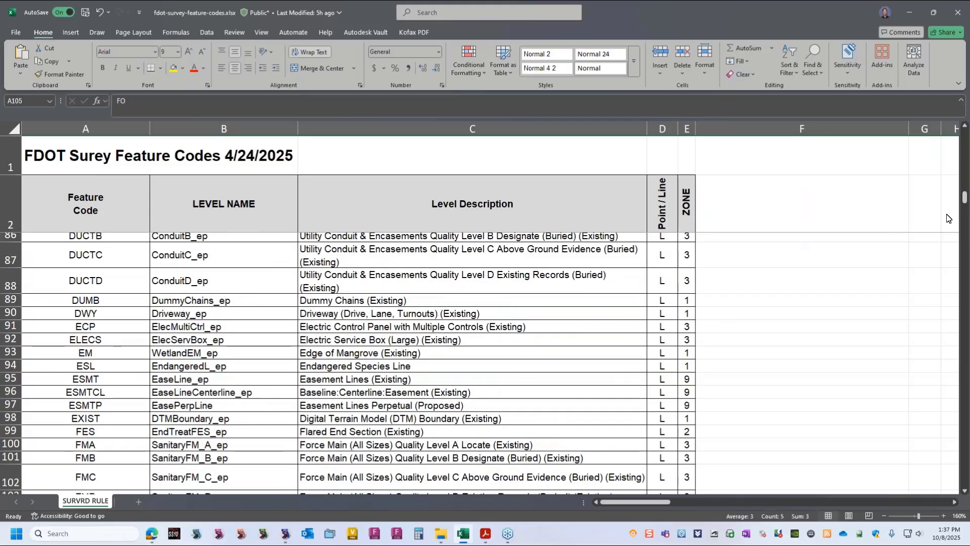
pyautogui.scroll(-2, 812, 248)
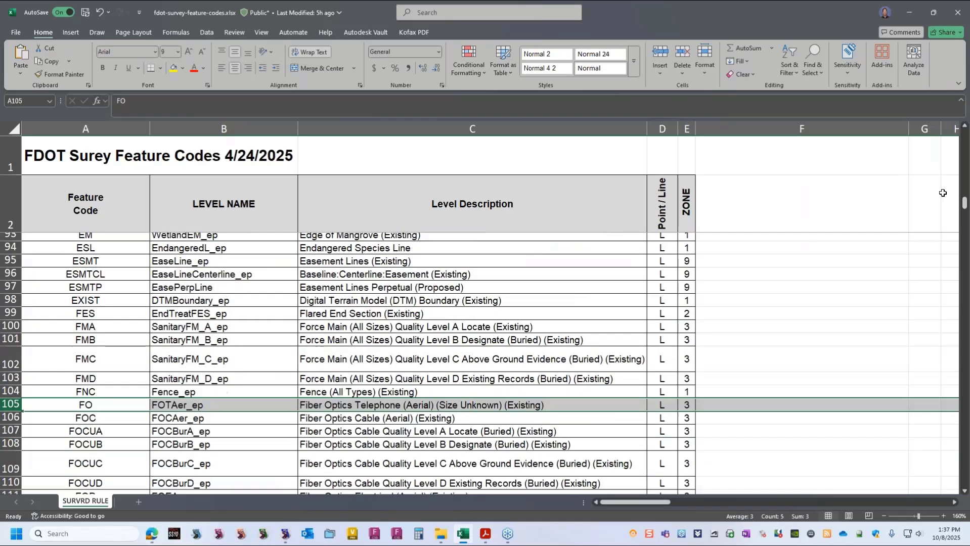
pyautogui.moveTo(963, 203); pyautogui.dragTo(954, 129)
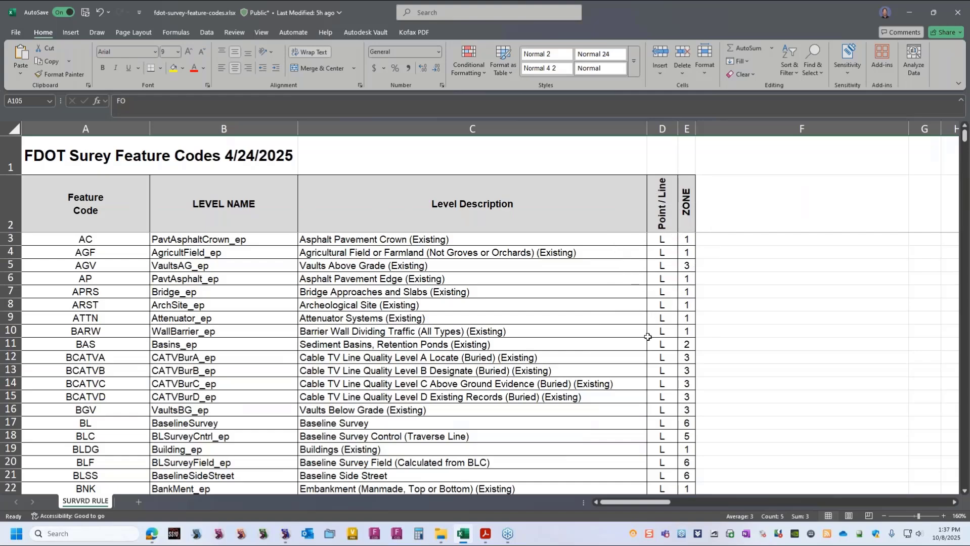
pyautogui.scroll(-10, 652, 329)
pyautogui.scroll(-4, 652, 329)
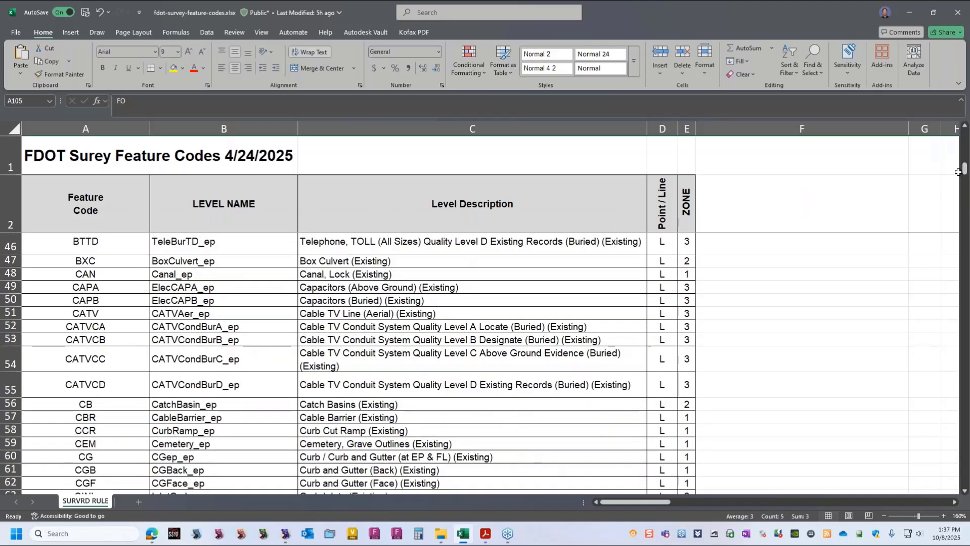
pyautogui.moveTo(965, 175); pyautogui.dragTo(966, 328)
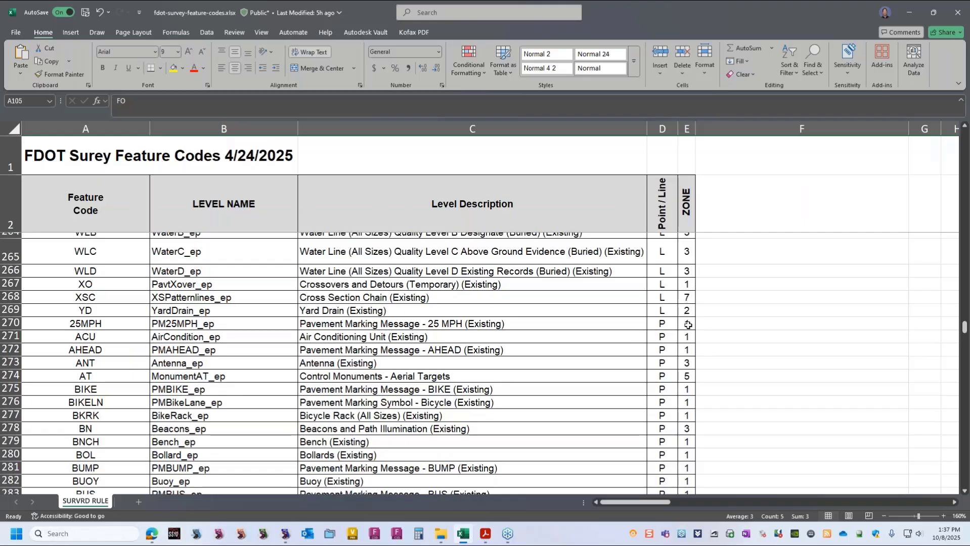
# - Examine the Point / Line and ZONE columns where line codes change to point codes, and go back through the line codes
pyautogui.press('ctrl')
pyautogui.press('ctrl')
pyautogui.scroll(1, 568, 296)
pyautogui.press('ctrl')
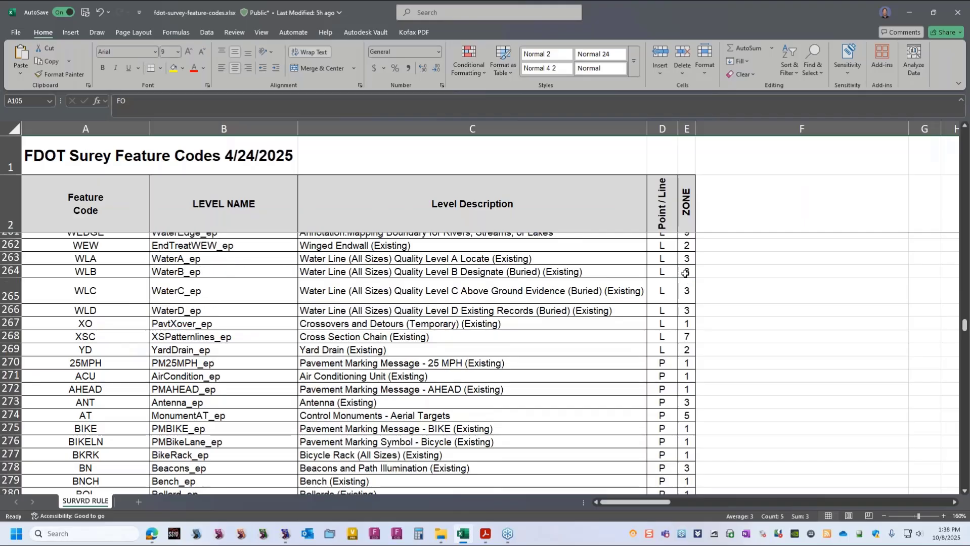
pyautogui.press('ctrl')
pyautogui.scroll(-6, 739, 259)
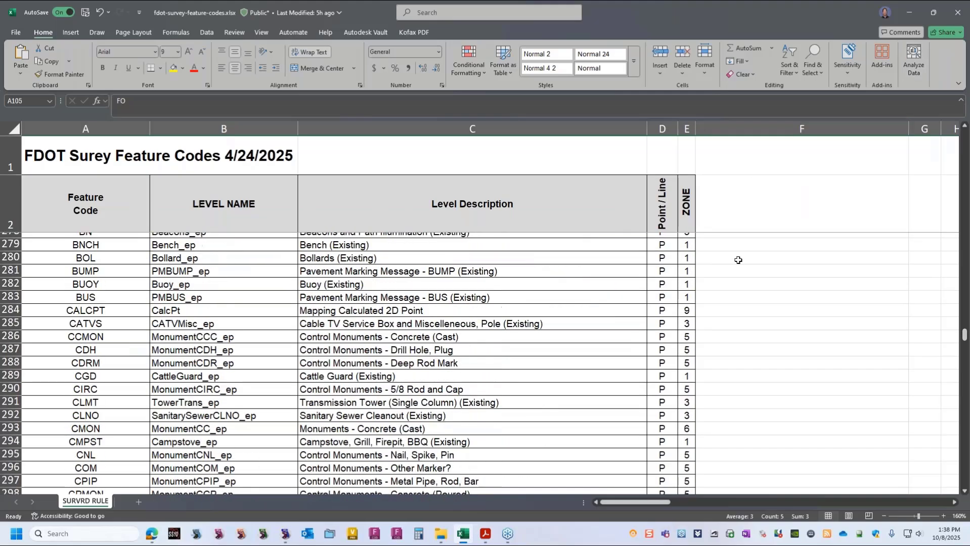
pyautogui.scroll(10, 738, 259)
pyautogui.scroll(20, 739, 259)
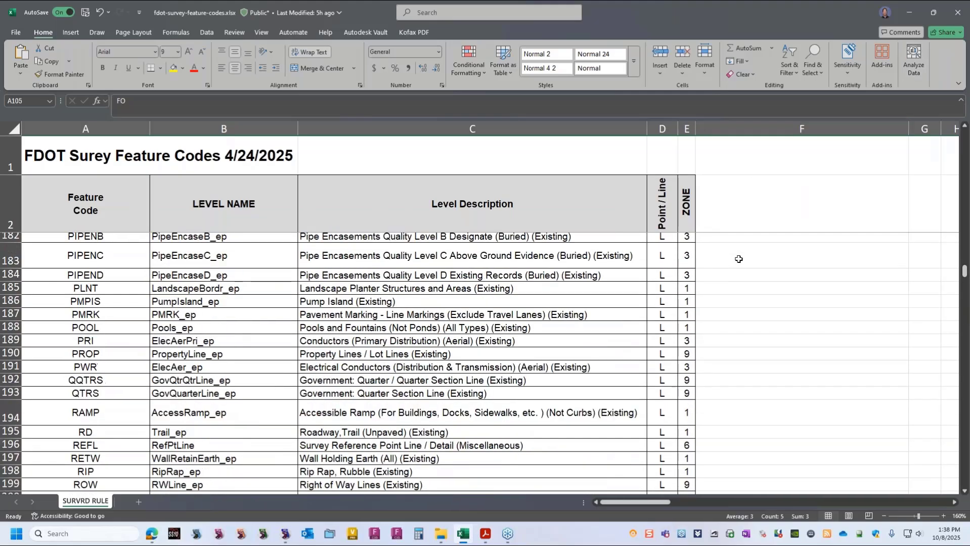
pyautogui.scroll(3, 738, 259)
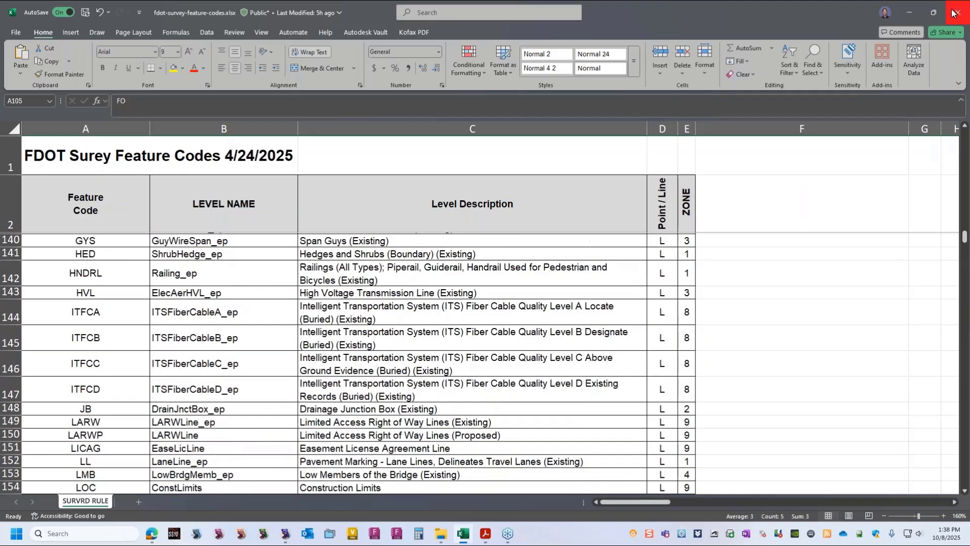
# - Minimize the feature codes workbook and the browser, and switch to the OpenRoads Designer 2024 start page
pyautogui.click(912, 11)
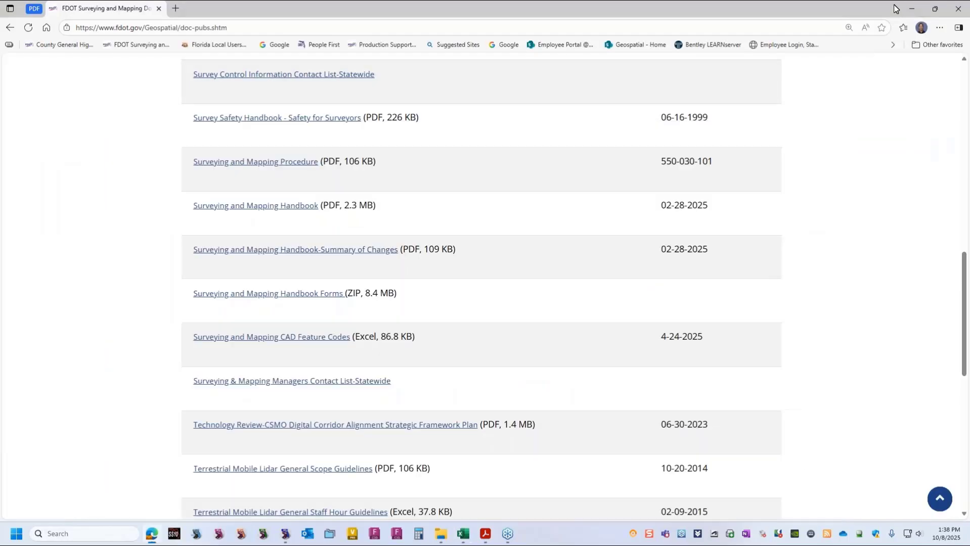
pyautogui.click(911, 11)
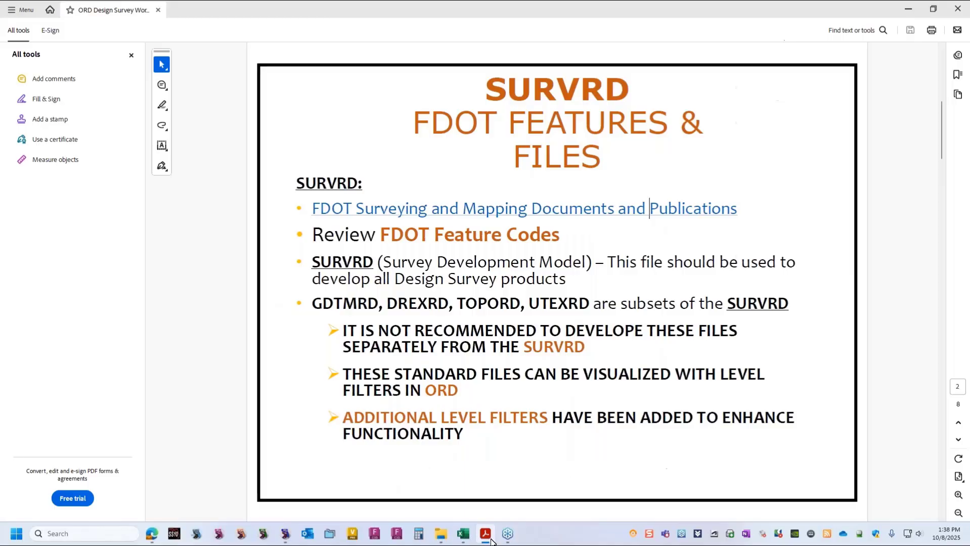
pyautogui.click(286, 535)
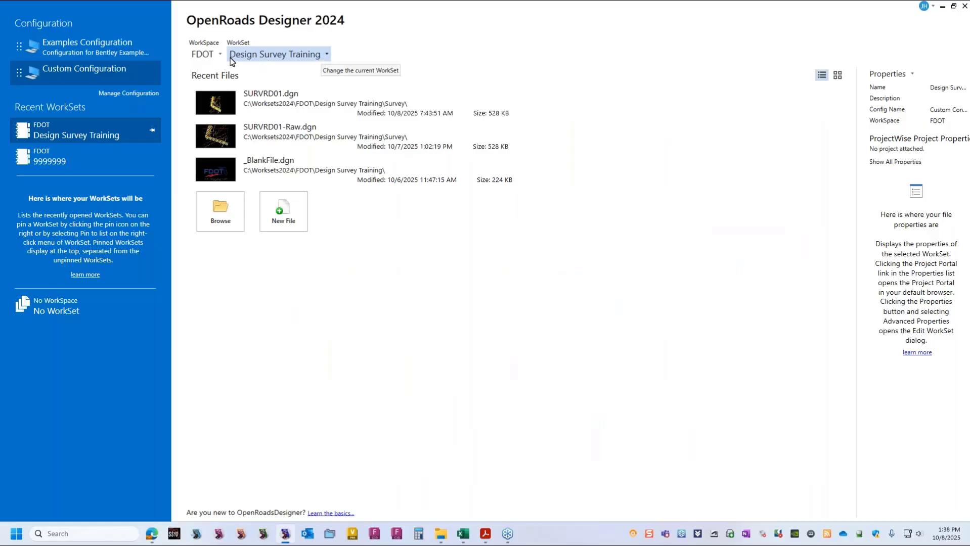
# - View the WorkSpaces offered under Examples Configuration and return to Custom Configuration
pyautogui.click(81, 45)
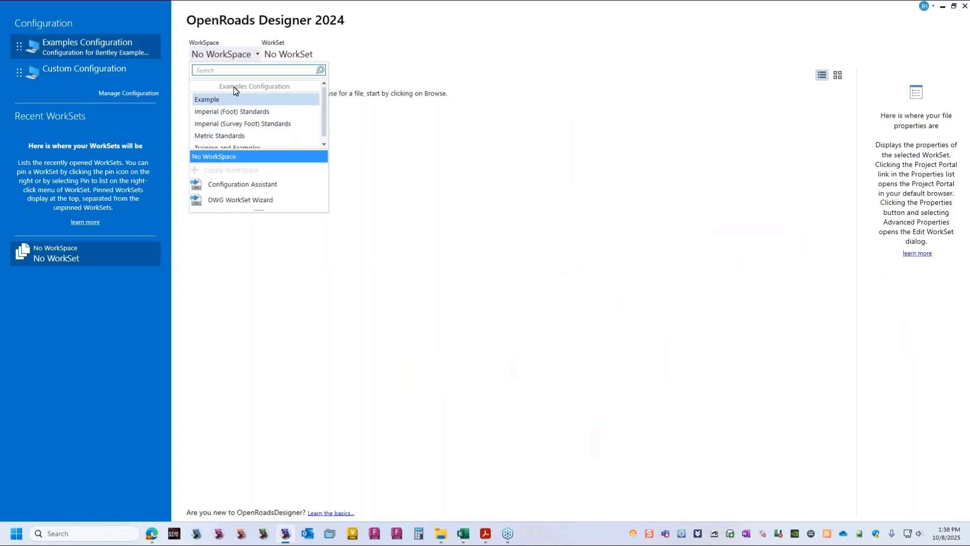
pyautogui.click(97, 67)
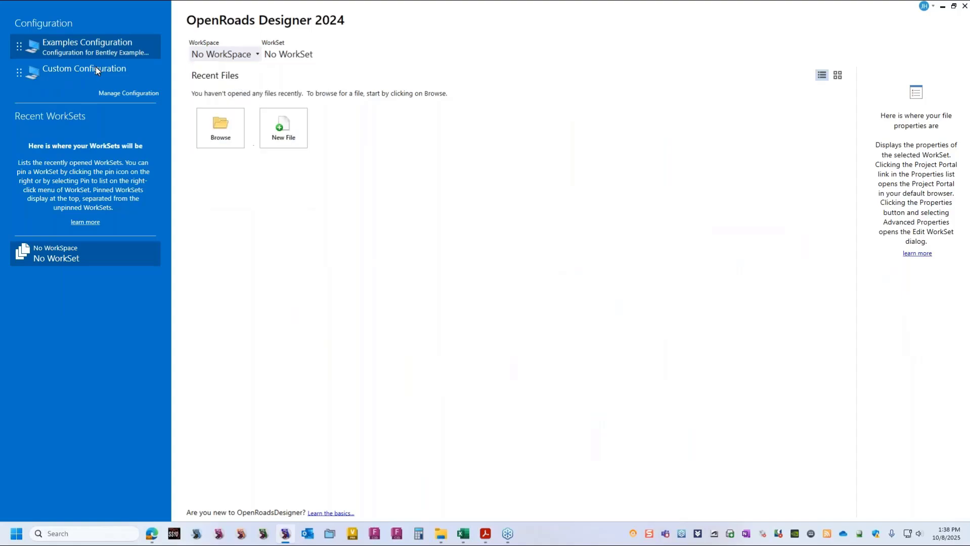
pyautogui.click(95, 66)
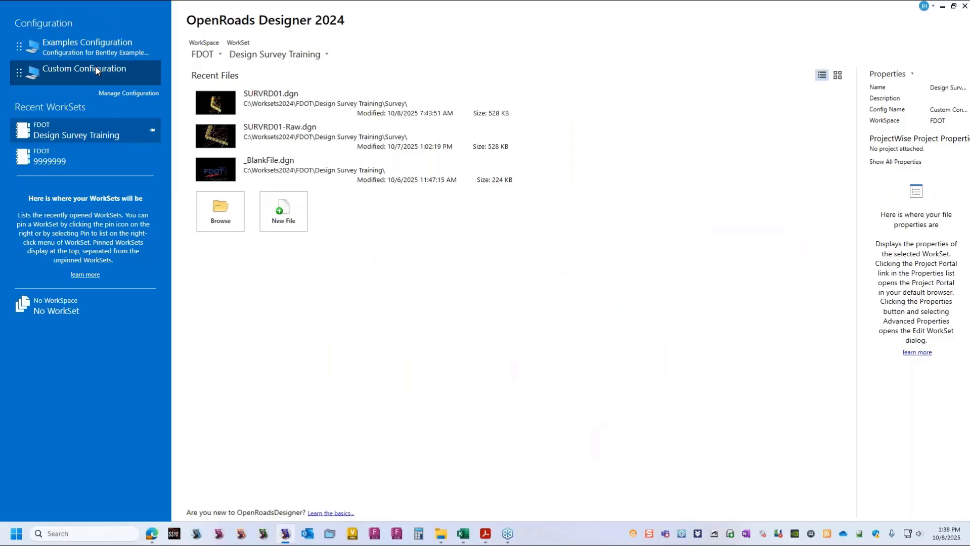
# - Change the WorkSpace to No WorkSpace and set it back to FDOT
pyautogui.click(220, 56)
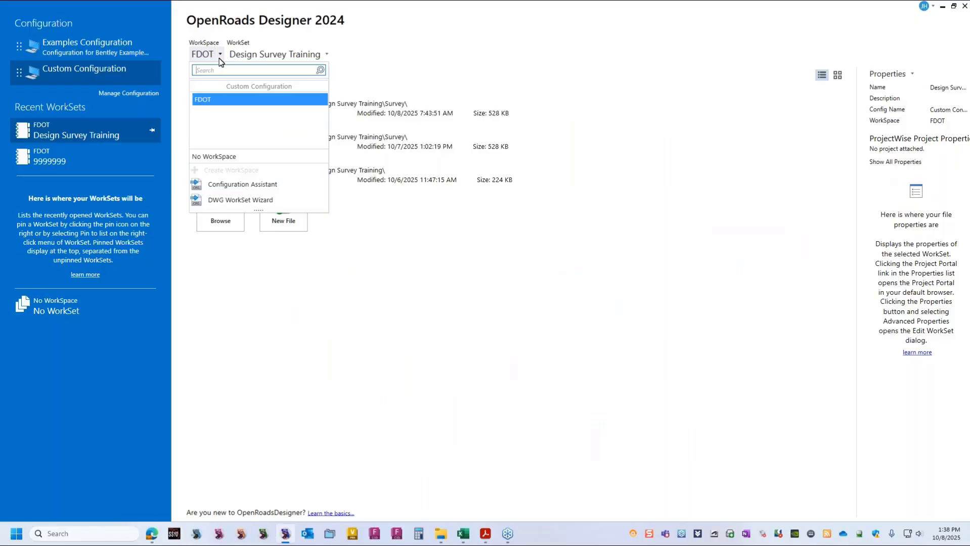
pyautogui.click(212, 156)
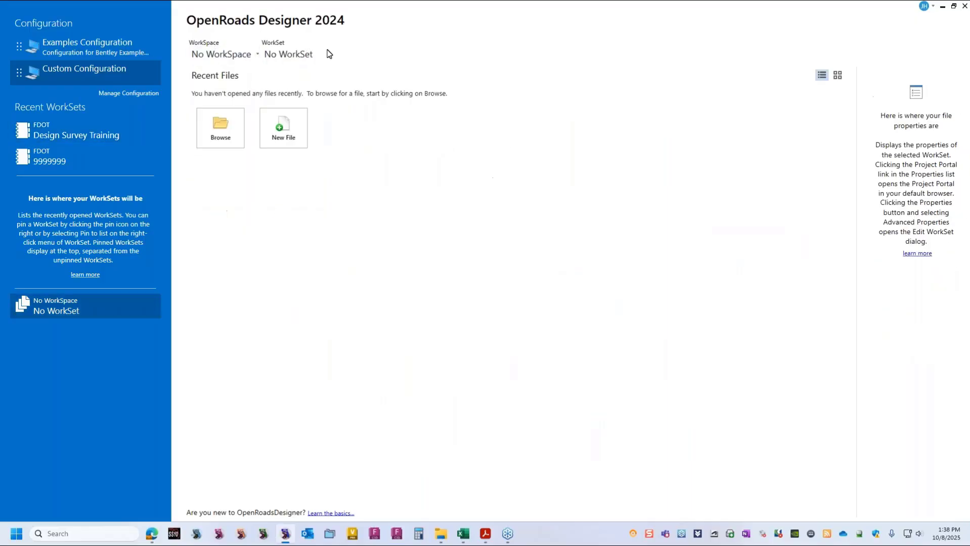
pyautogui.click(225, 54)
pyautogui.click(209, 98)
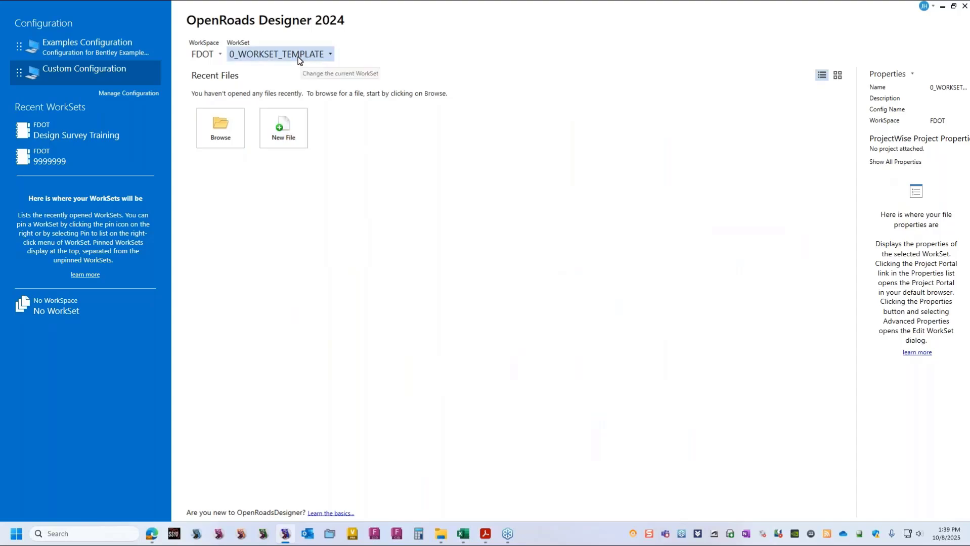
# - Create a WorkSet named 8888888 in the FDOT WorkSpace, using 0_WORKSET_TEMPLATE as its template
pyautogui.click(330, 54)
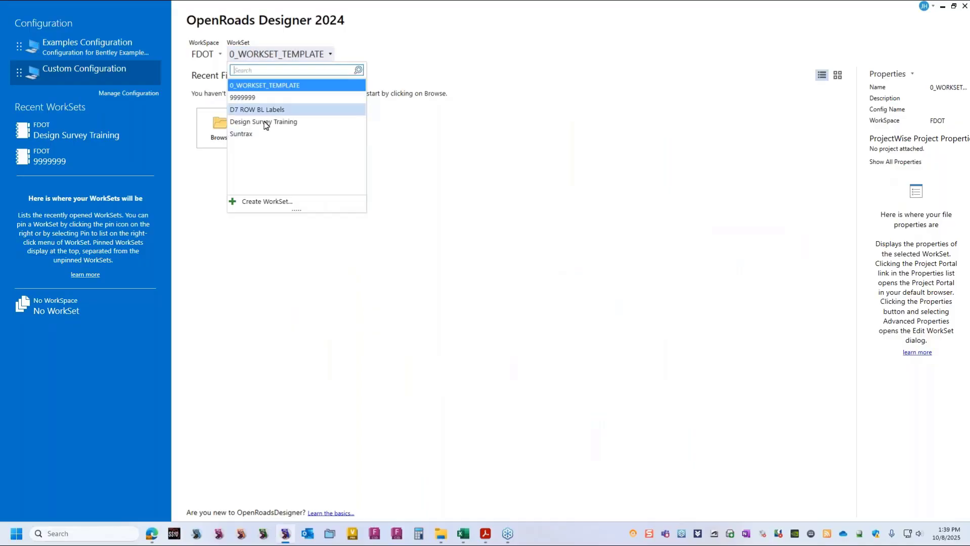
pyautogui.click(256, 202)
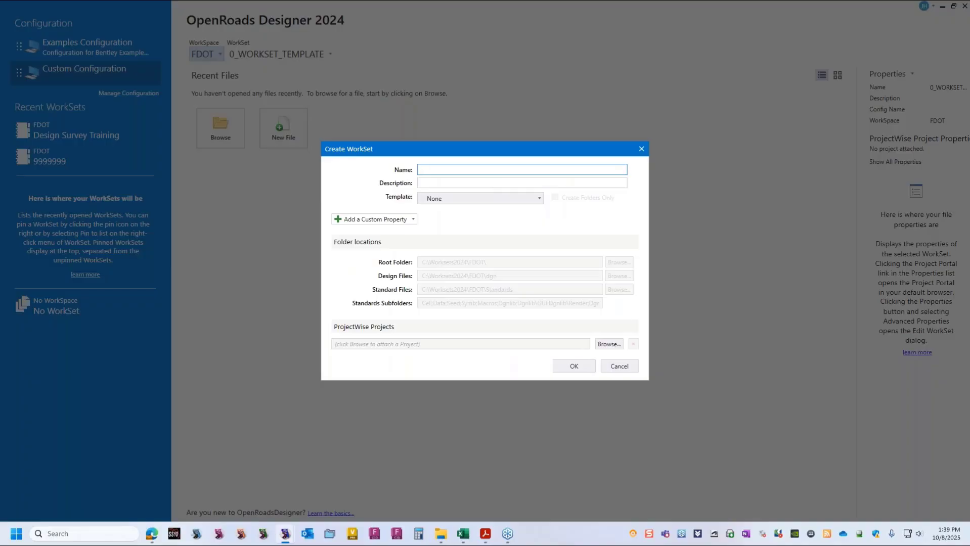
pyautogui.write('8888')
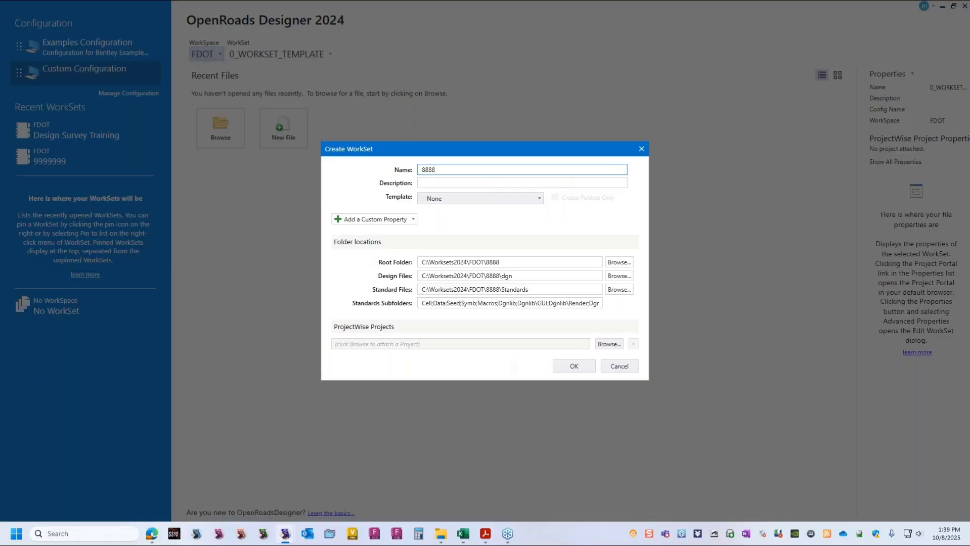
pyautogui.write('888')
pyautogui.click(504, 199)
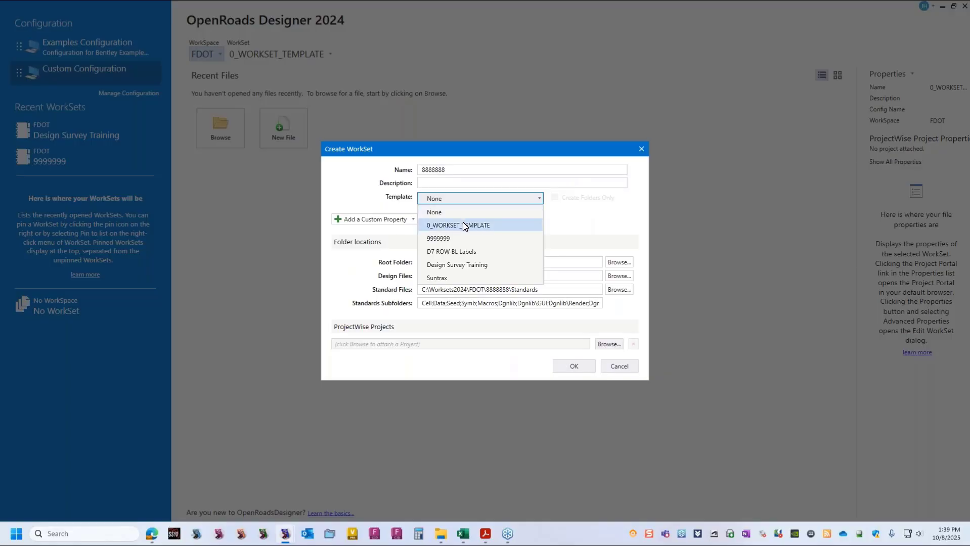
pyautogui.click(466, 228)
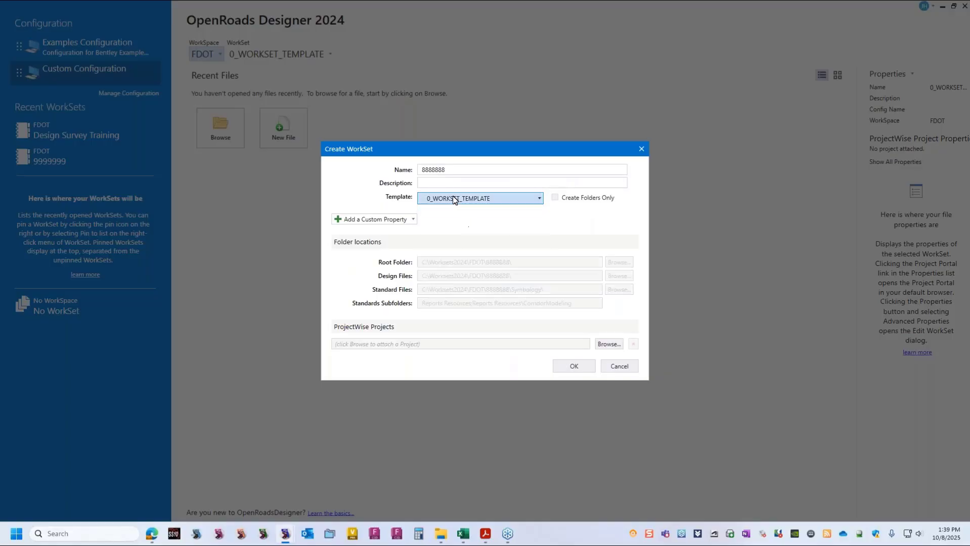
pyautogui.click(466, 199)
pyautogui.click(574, 367)
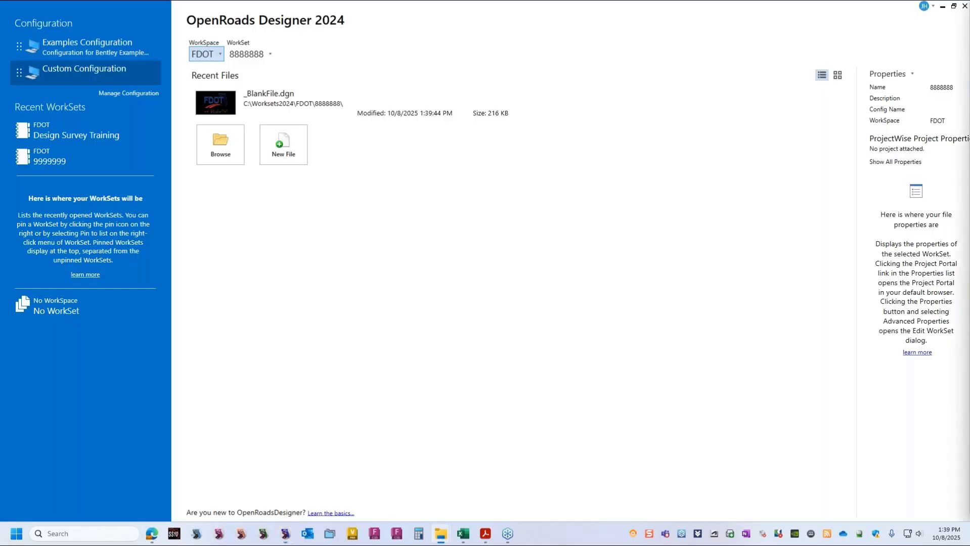
# - Switch to File Explorer, expand the 8888888 folder under Worksets2024\FDOT, and look through its discipline subfolders
pyautogui.moveTo(969, 144); pyautogui.dragTo(329, 1)
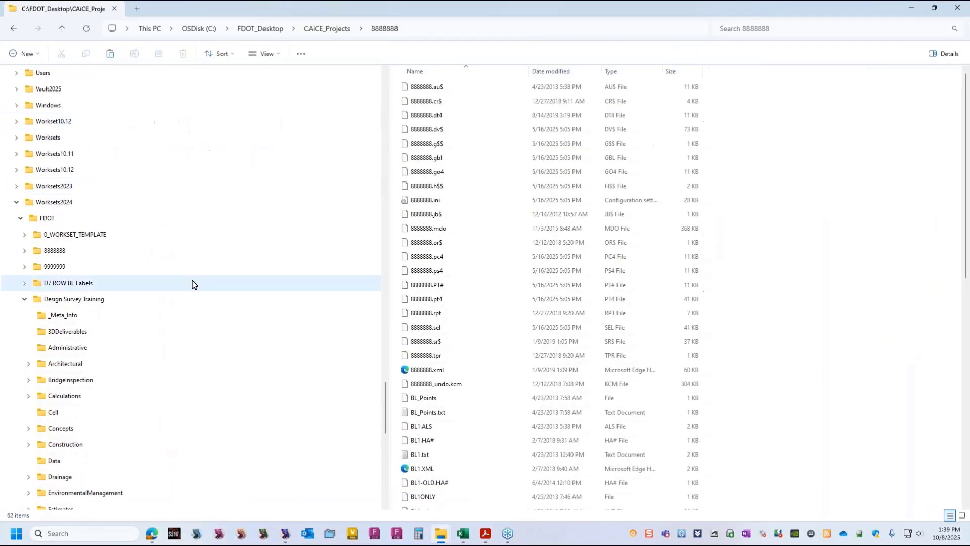
pyautogui.scroll(1, 86, 228)
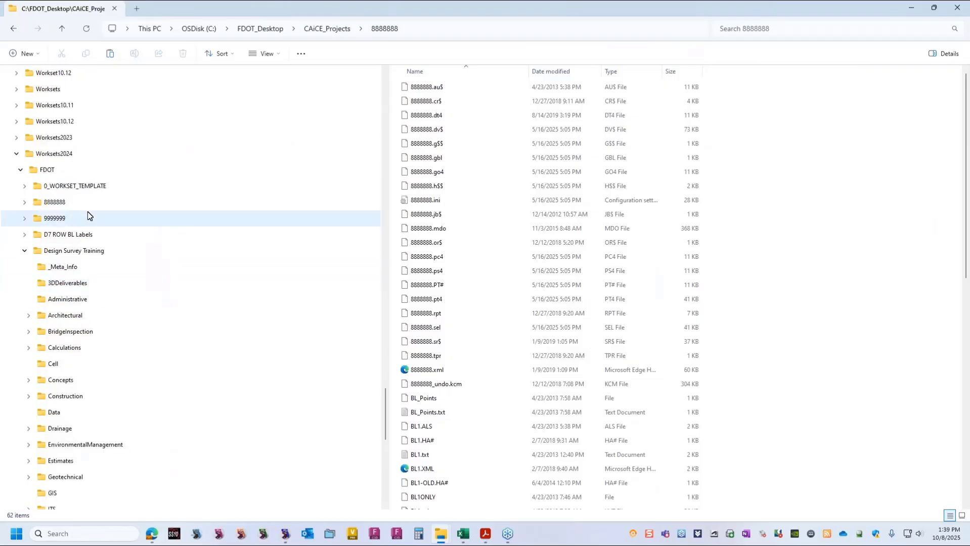
pyautogui.click(24, 201)
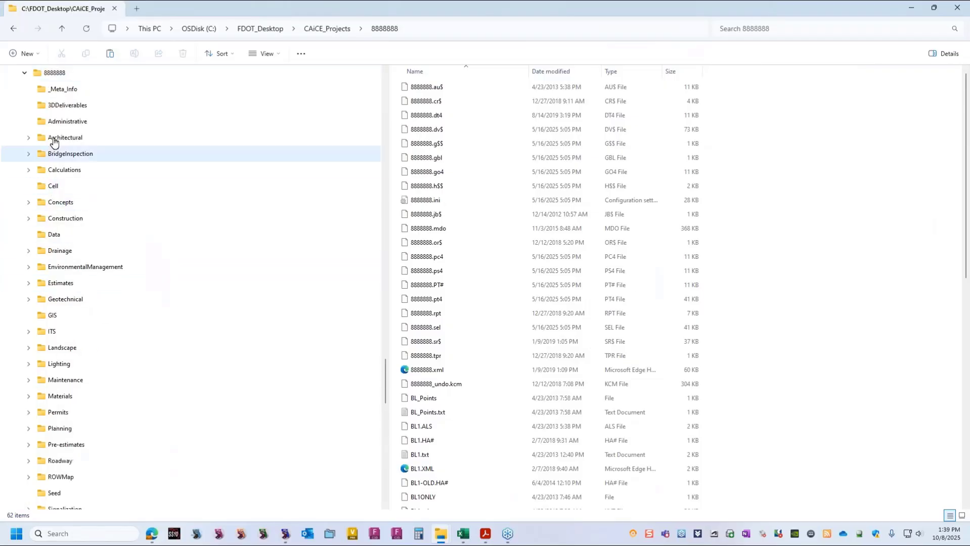
pyautogui.scroll(2, 54, 141)
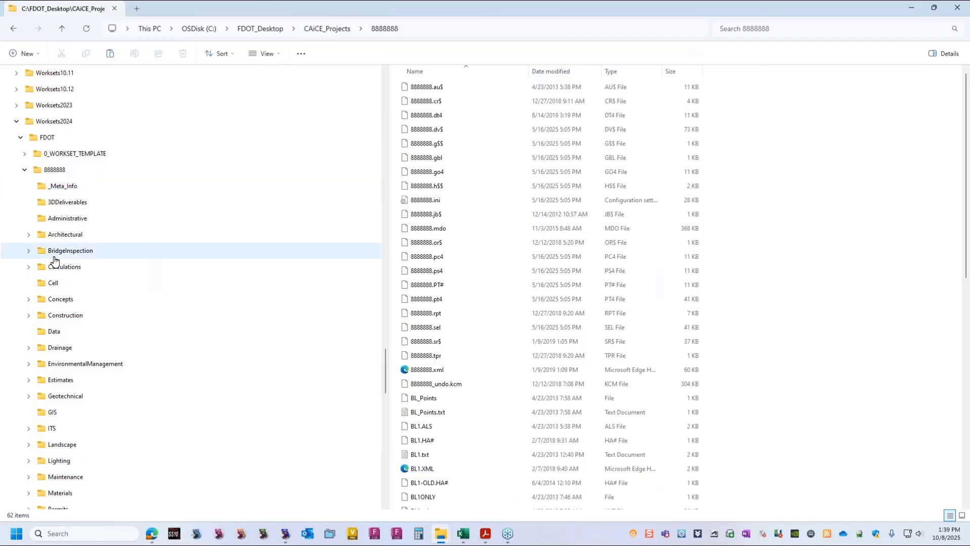
pyautogui.scroll(-8, 38, 357)
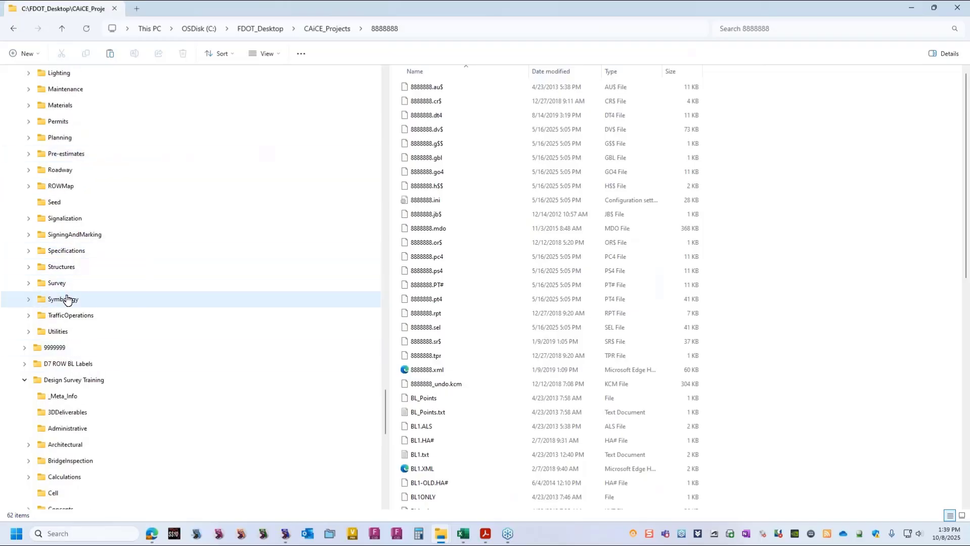
pyautogui.scroll(1, 79, 298)
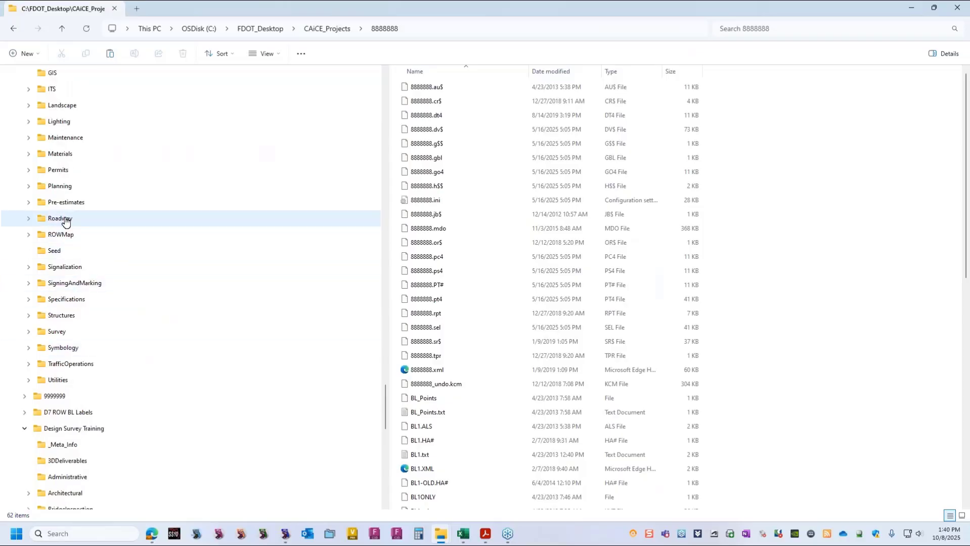
# - View the contents of the Roadway, ROWMap and Survey folders in the 8888888 WorkSet
pyautogui.click(73, 223)
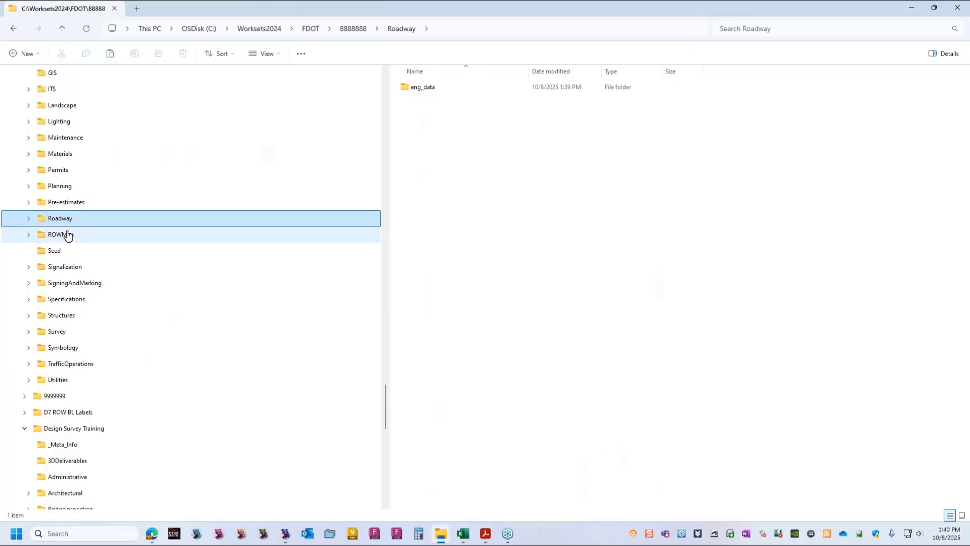
pyautogui.click(66, 234)
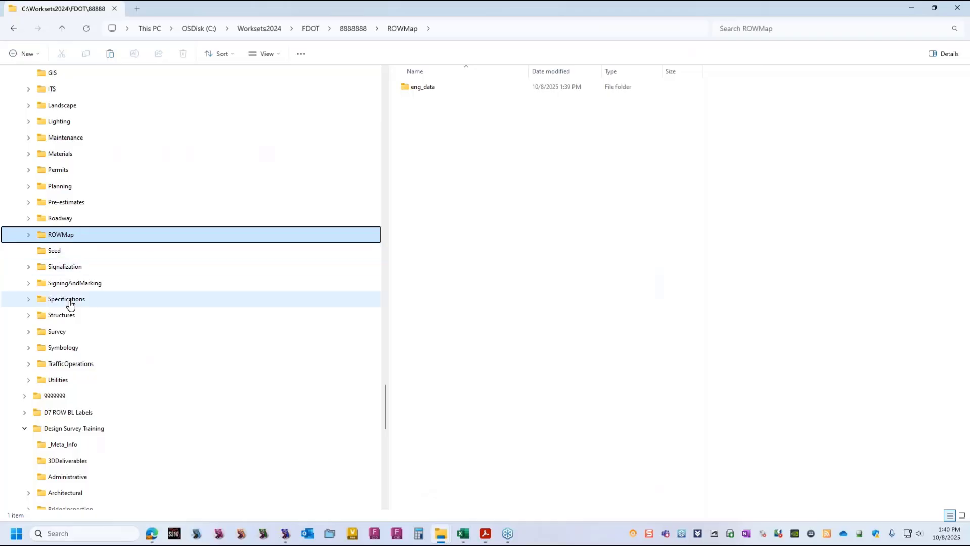
pyautogui.click(66, 332)
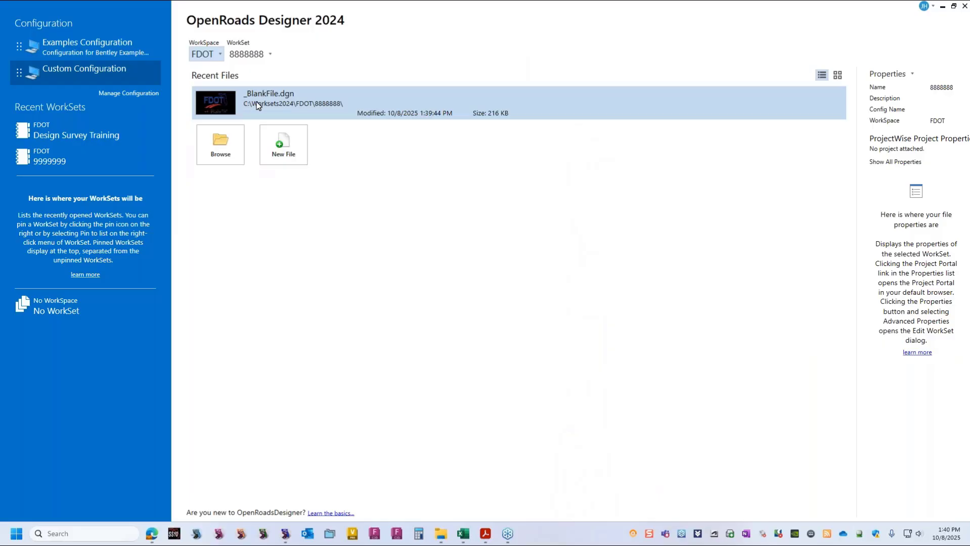
# - Check the WorkSet list in OpenRoads Designer and open _BlankFile.dgn from the 8888888 WorkSet's root folder
pyautogui.click(271, 54)
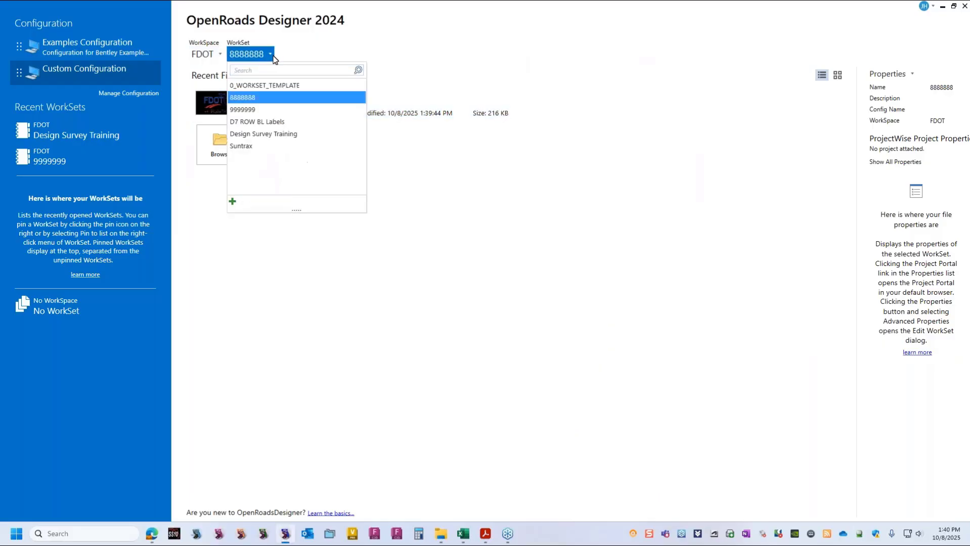
pyautogui.click(270, 54)
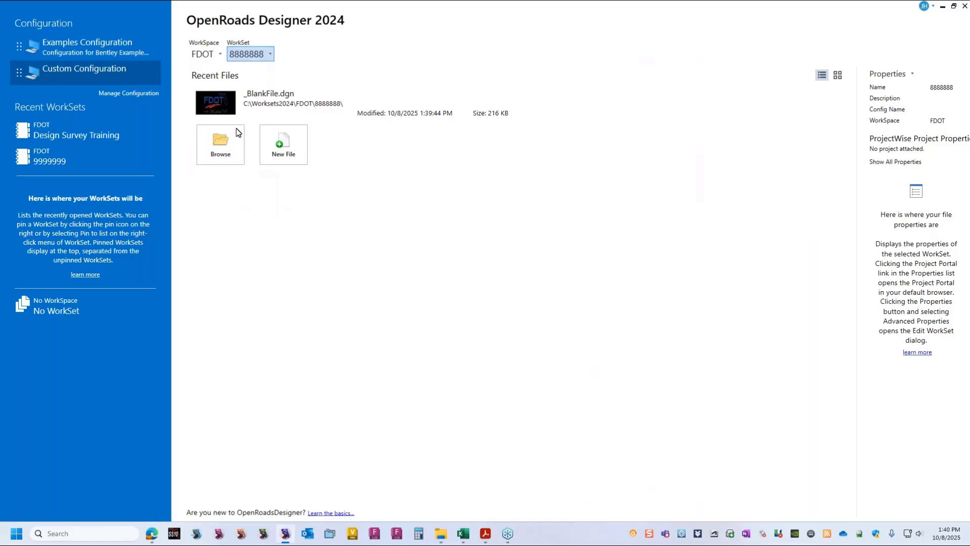
pyautogui.click(225, 152)
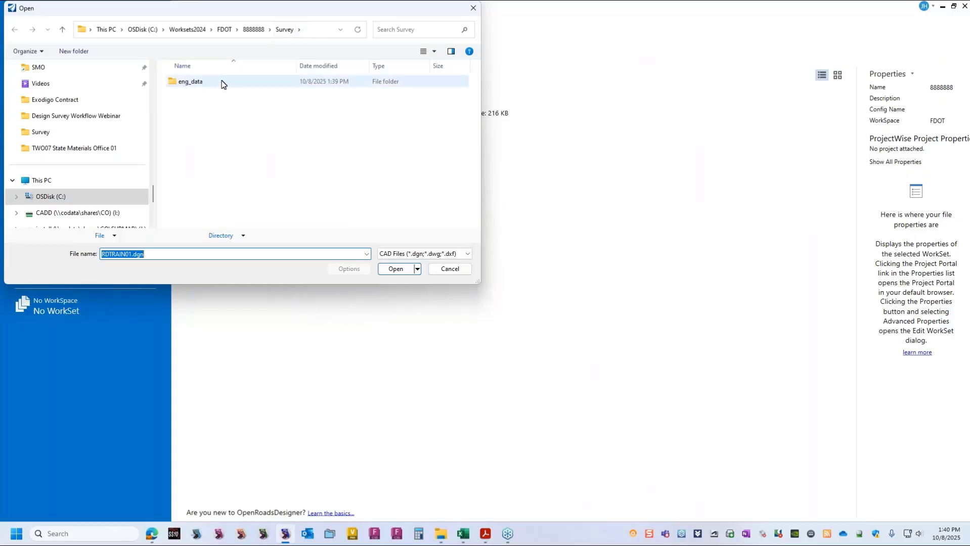
pyautogui.click(250, 30)
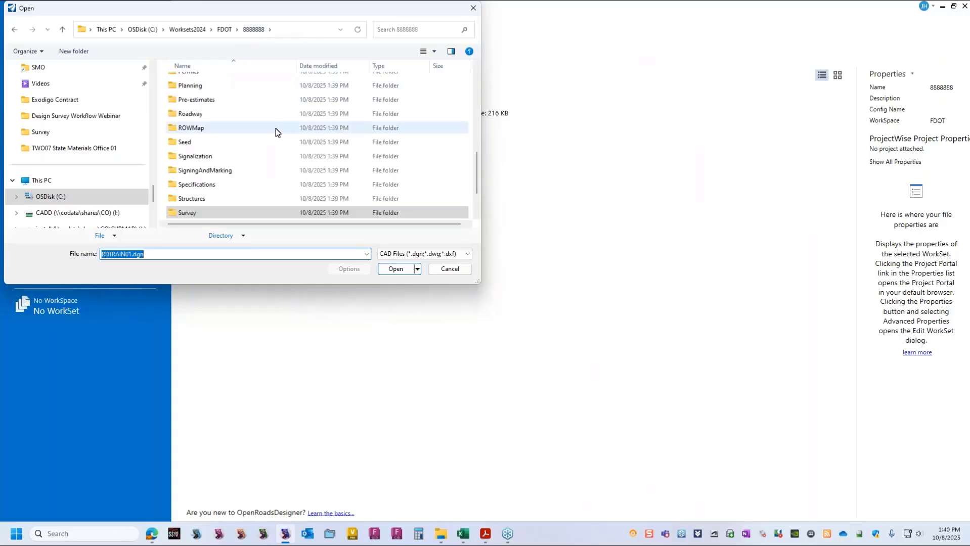
pyautogui.scroll(-1, 279, 138)
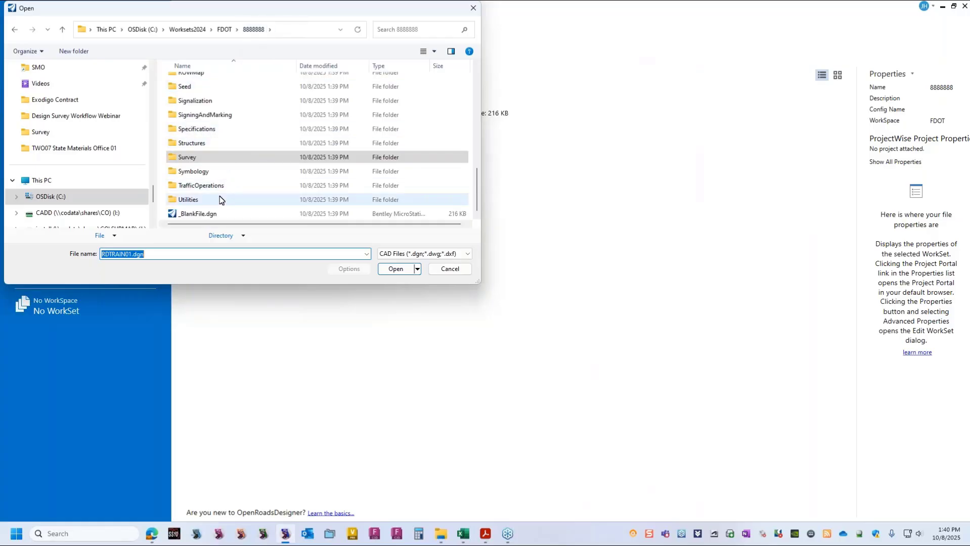
pyautogui.click(211, 214)
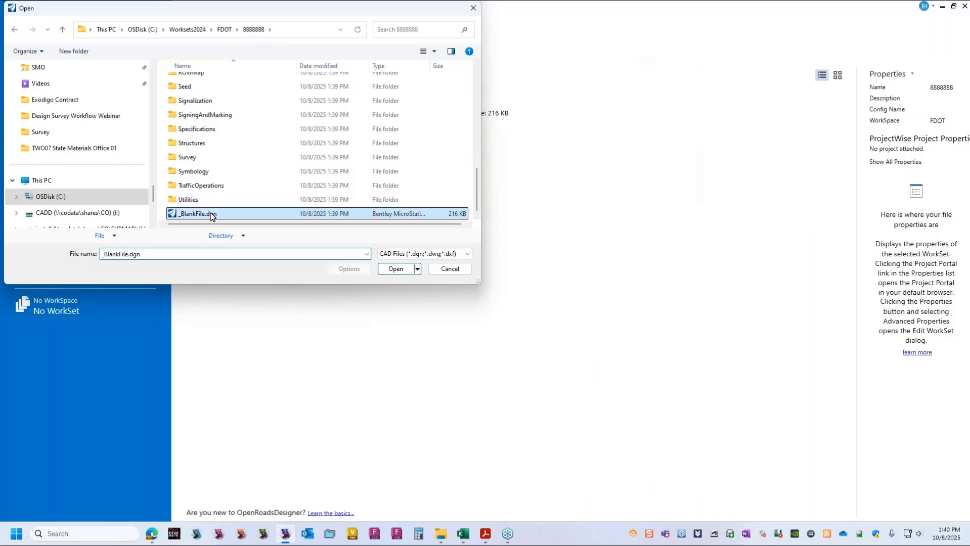
pyautogui.click(395, 269)
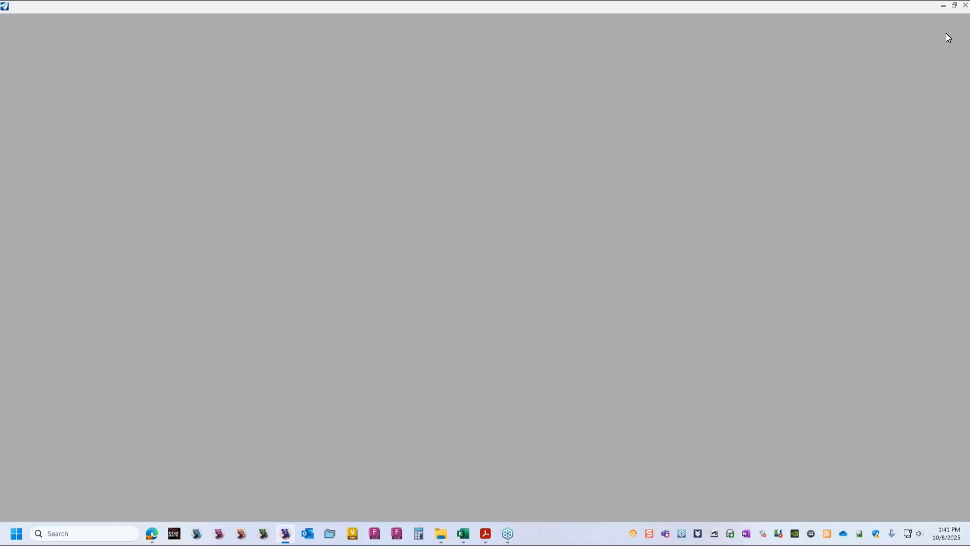
# - Switch to the fdot-survey-feature-codes workbook in Excel and look through the line codes to find the fiber optics FO row
pyautogui.moveTo(441, 533)
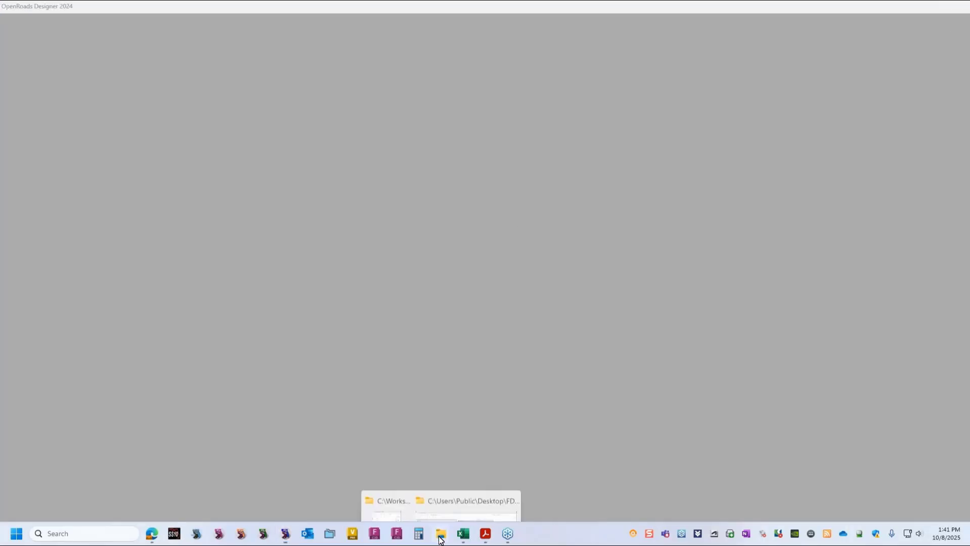
pyautogui.moveTo(475, 507)
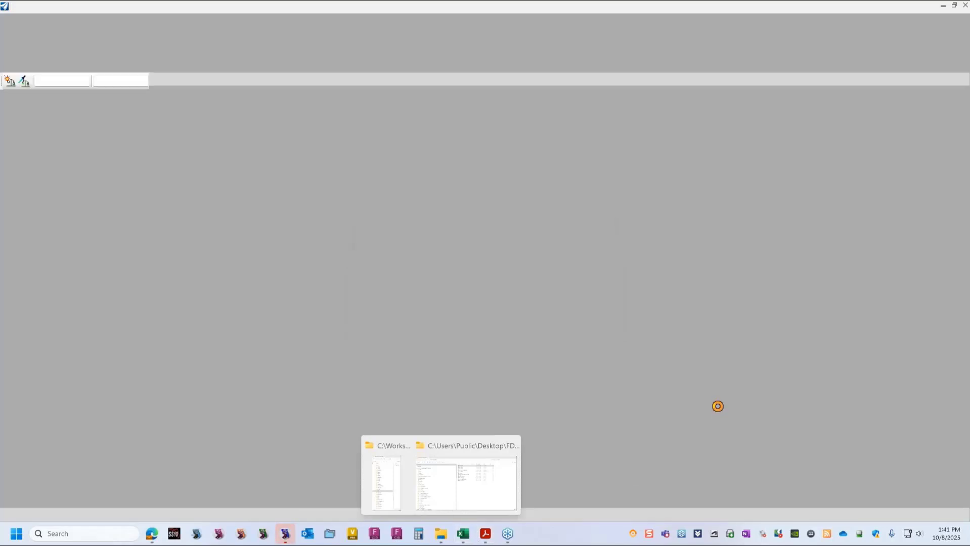
pyautogui.click(463, 535)
pyautogui.scroll(-3, 396, 388)
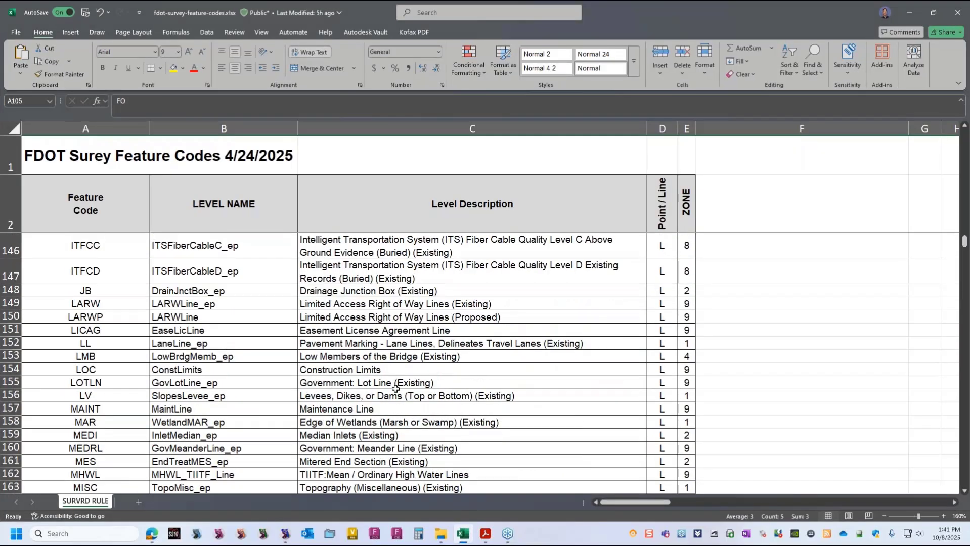
pyautogui.scroll(-12, 395, 388)
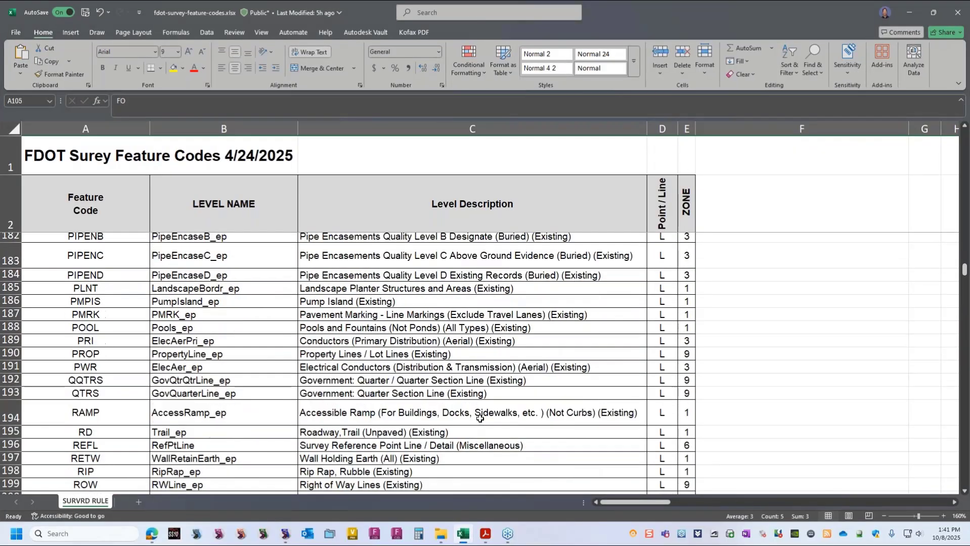
pyautogui.scroll(-6, 480, 418)
pyautogui.scroll(-5, 480, 418)
pyautogui.scroll(12, 480, 418)
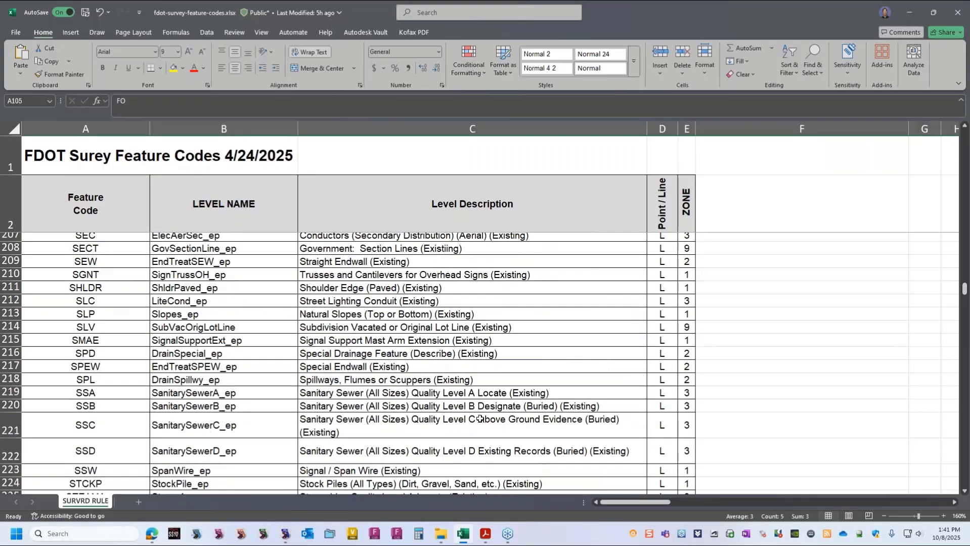
pyautogui.scroll(15, 480, 419)
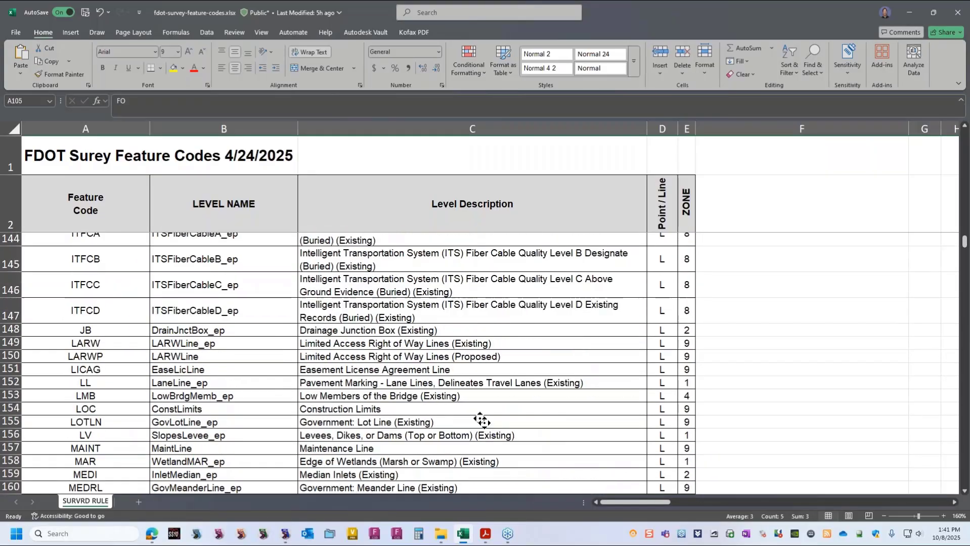
pyautogui.scroll(8, 480, 418)
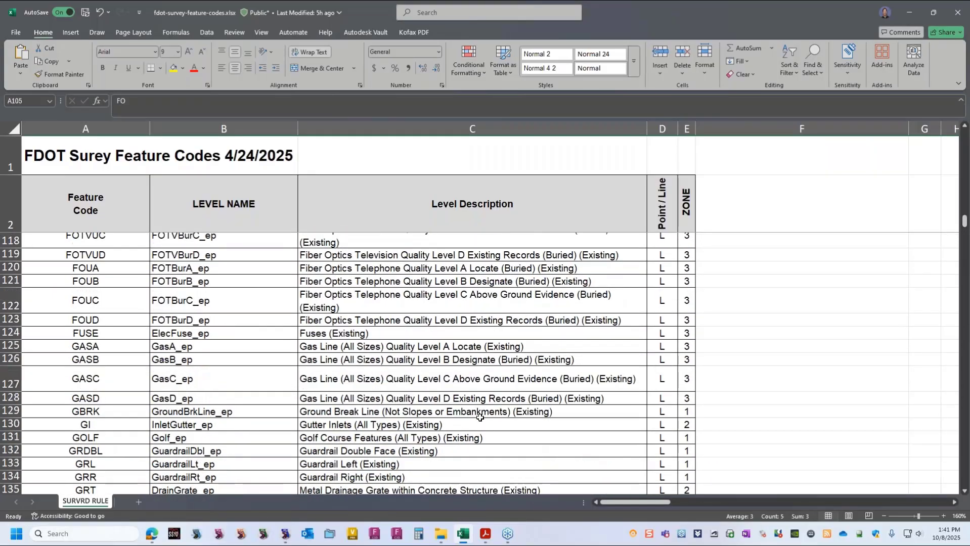
pyautogui.scroll(2, 479, 418)
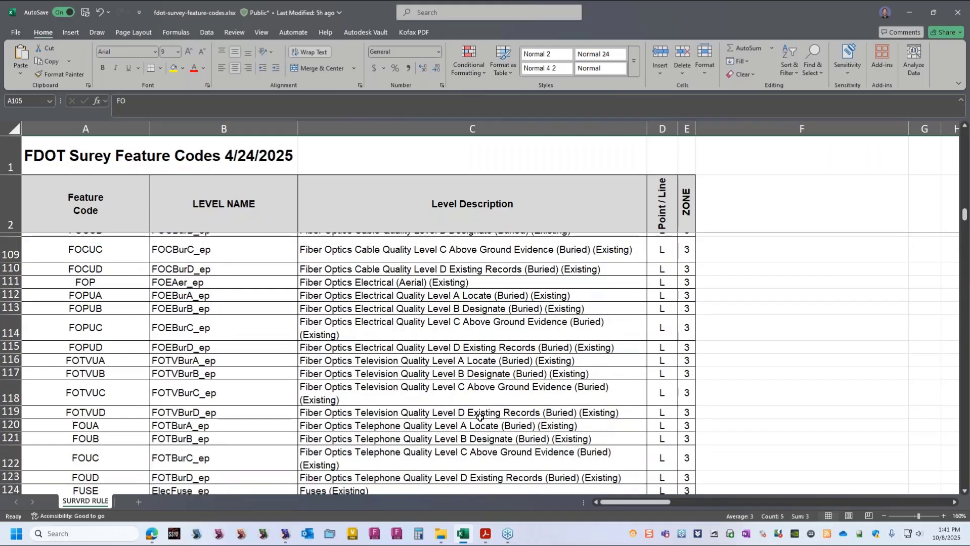
pyautogui.scroll(4, 480, 417)
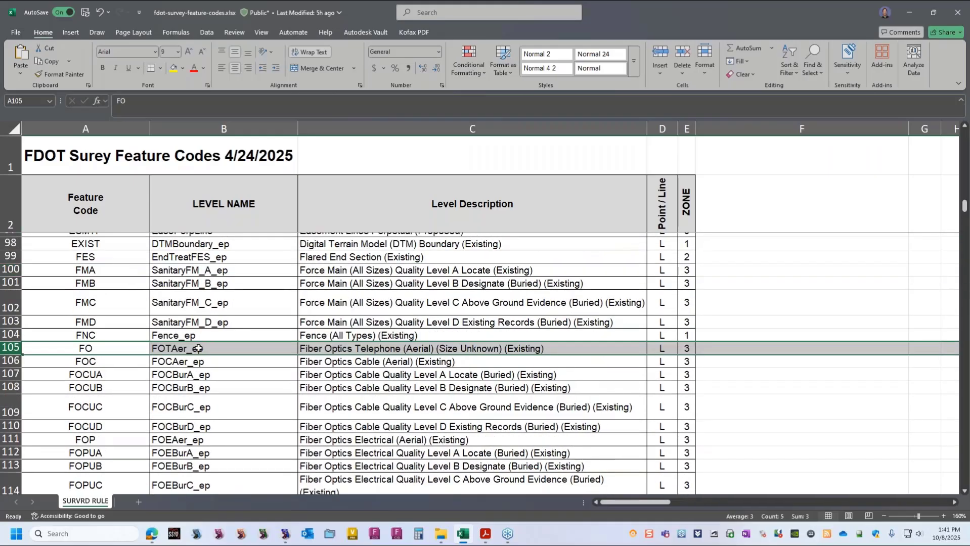
# - Examine the FO feature code in row 105 and its matching level name, FOTAer_ep
pyautogui.click(122, 349)
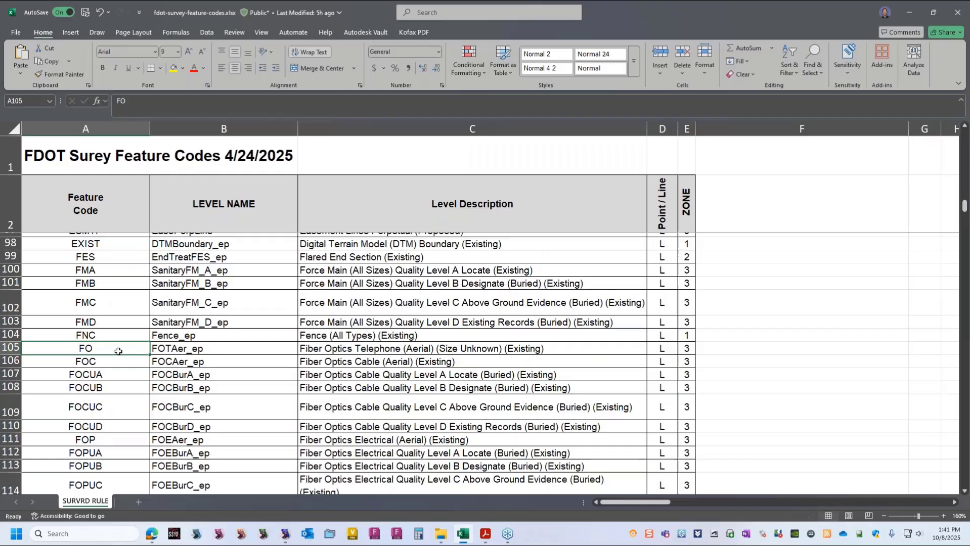
pyautogui.click(183, 350)
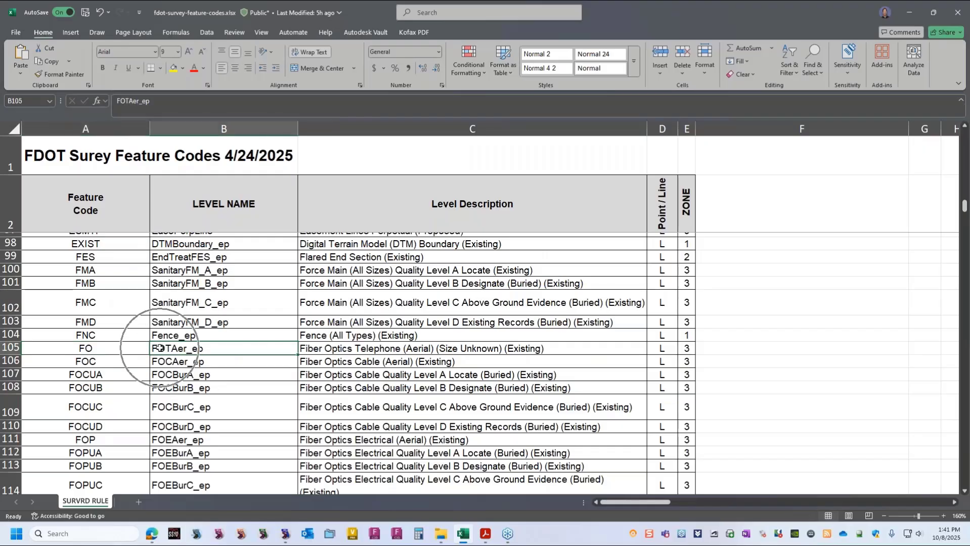
pyautogui.click(161, 349)
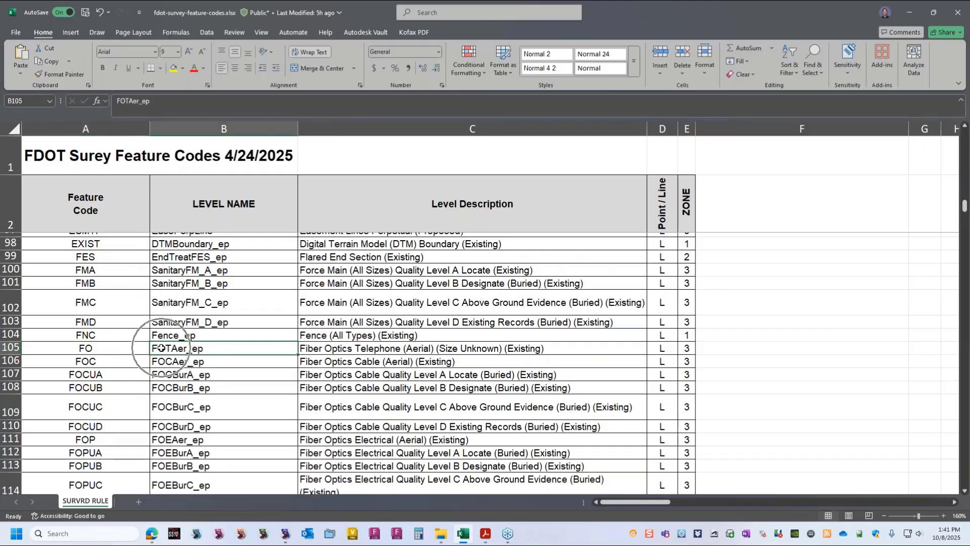
pyautogui.click(160, 348)
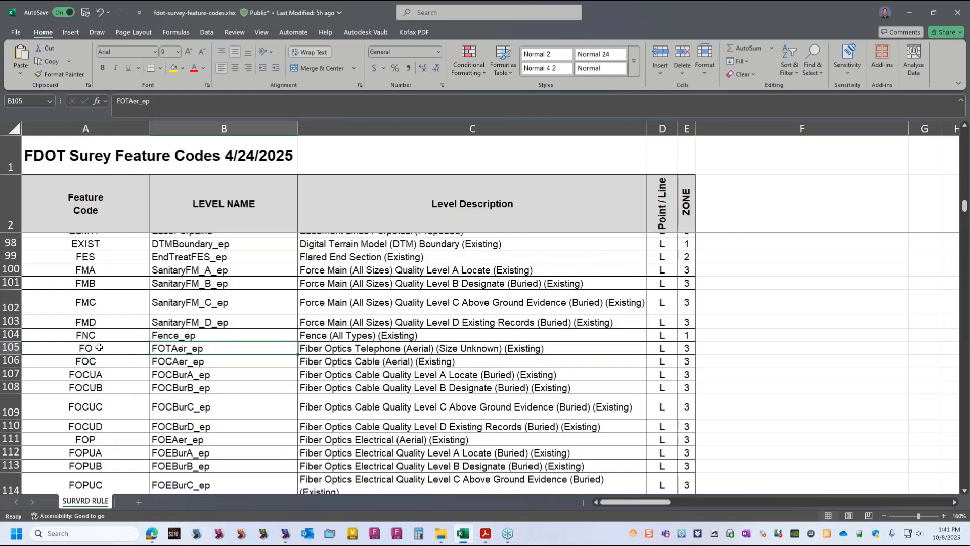
# - Recheck the FO feature code in row 105 of the workbook and switch back to the blank file in OpenRoads Designer
pyautogui.click(99, 348)
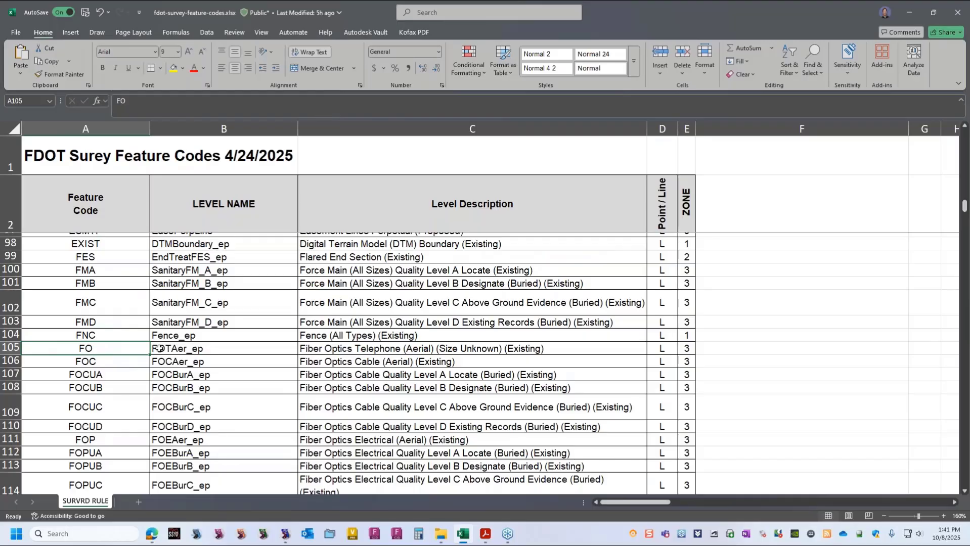
pyautogui.click(100, 349)
pyautogui.click(908, 13)
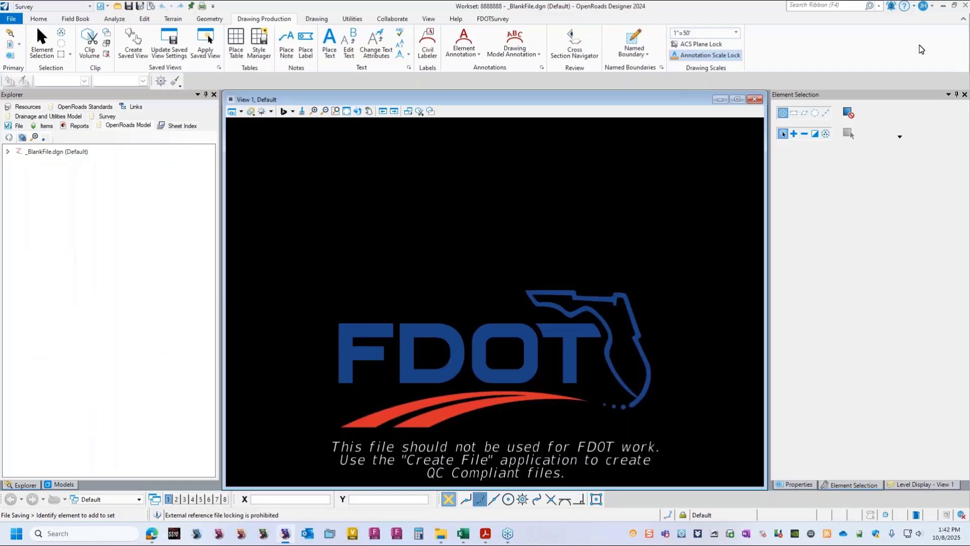
pyautogui.scroll(2, 563, 321)
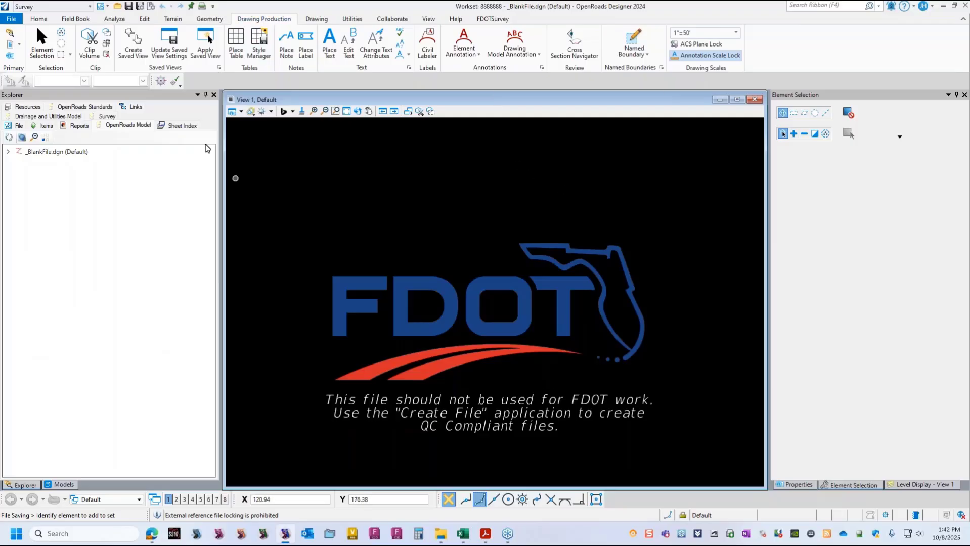
# - View the FDOT tools in the OpenRoads Modeling workflow, and return to the Survey workflow with its FDOTSurvey tools shown
pyautogui.click(76, 7)
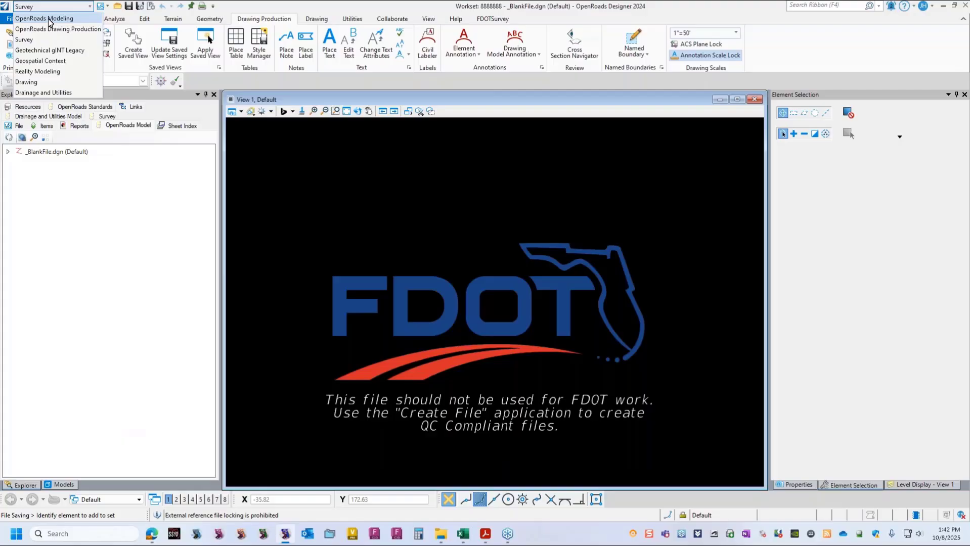
pyautogui.click(48, 18)
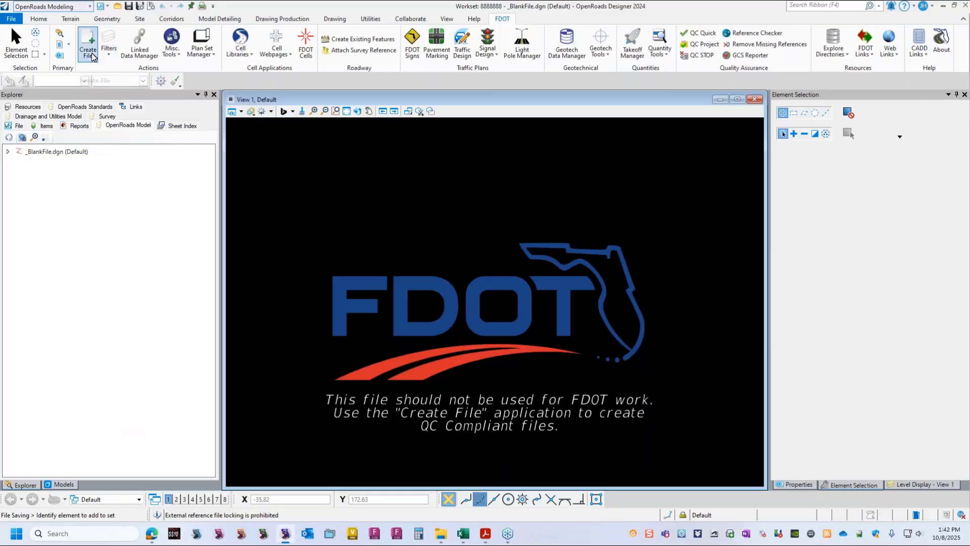
pyautogui.click(89, 10)
pyautogui.click(36, 38)
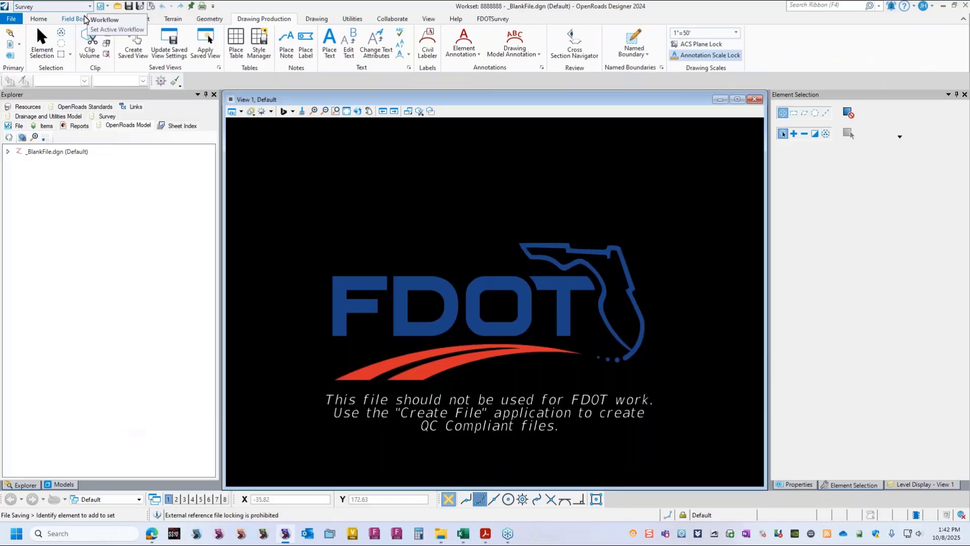
pyautogui.click(499, 21)
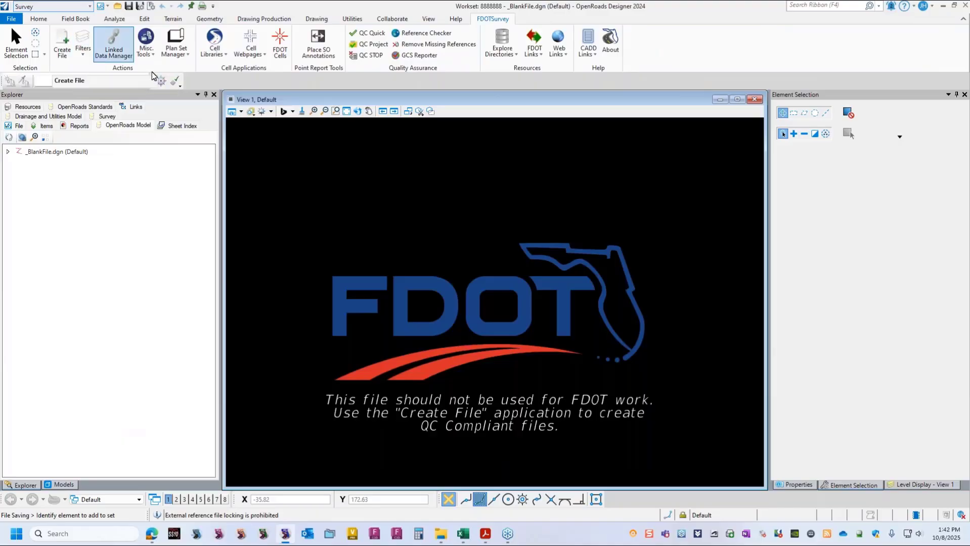
# - Close the Explorer and Models panels docked beside the design view
pyautogui.click(214, 95)
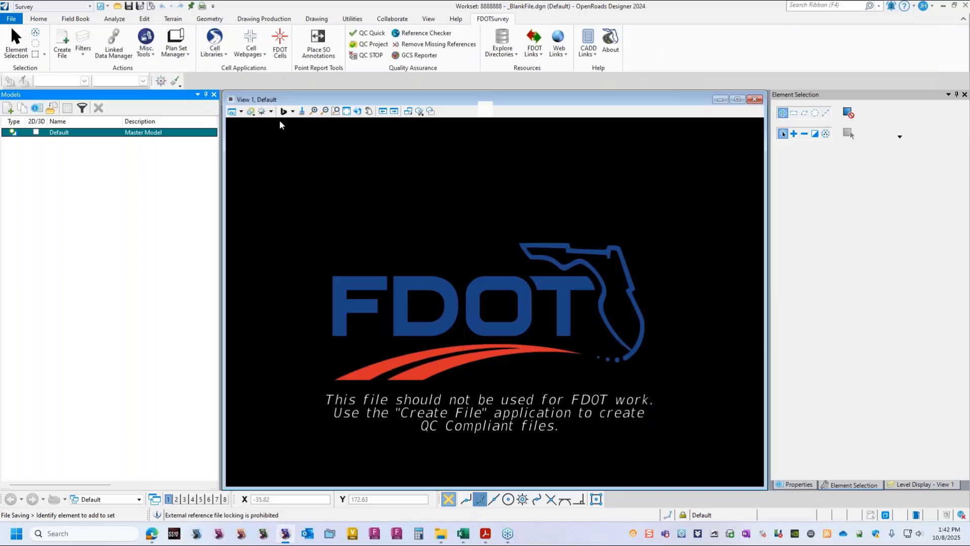
pyautogui.moveTo(280, 121); pyautogui.dragTo(346, 143)
pyautogui.click(389, 139)
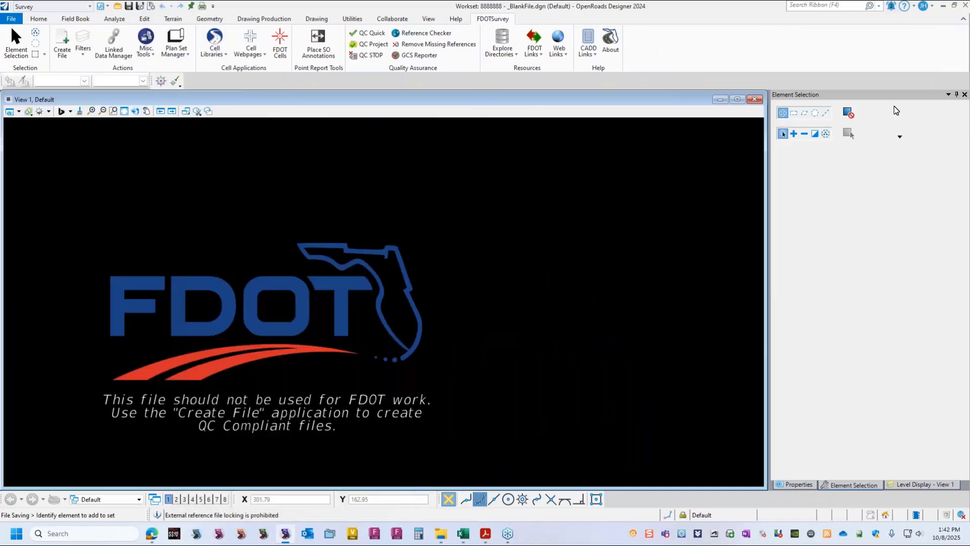
# - Float the Element Selection window over the design view and close the Level Display and Properties panels
pyautogui.moveTo(928, 100); pyautogui.dragTo(823, 94)
pyautogui.moveTo(906, 94); pyautogui.dragTo(605, 132)
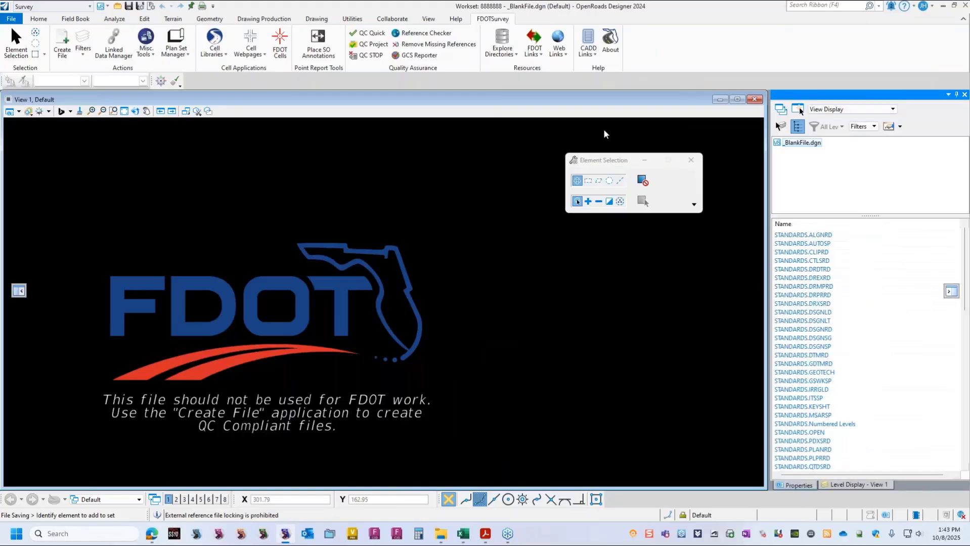
pyautogui.moveTo(905, 94); pyautogui.dragTo(697, 121)
pyautogui.click(743, 123)
pyautogui.click(741, 154)
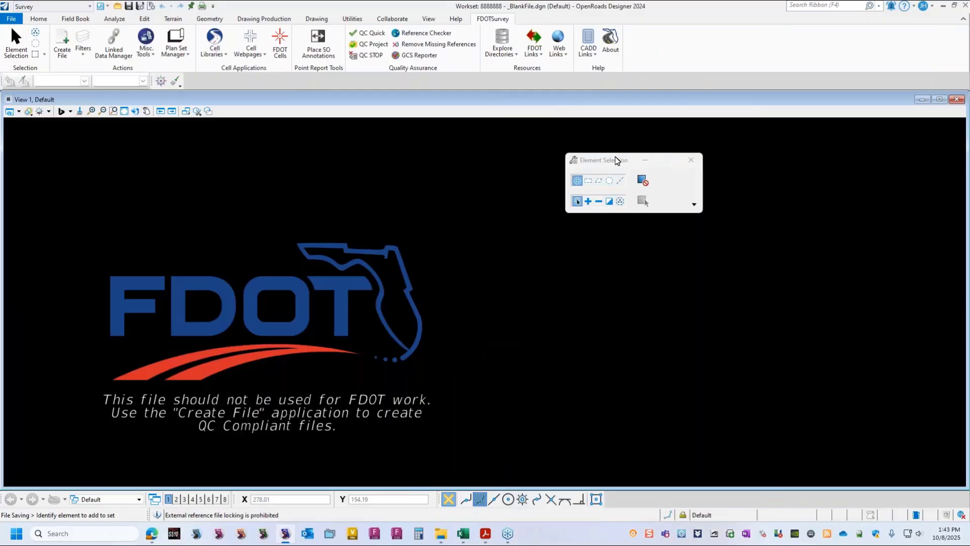
pyautogui.moveTo(617, 161); pyautogui.dragTo(716, 142)
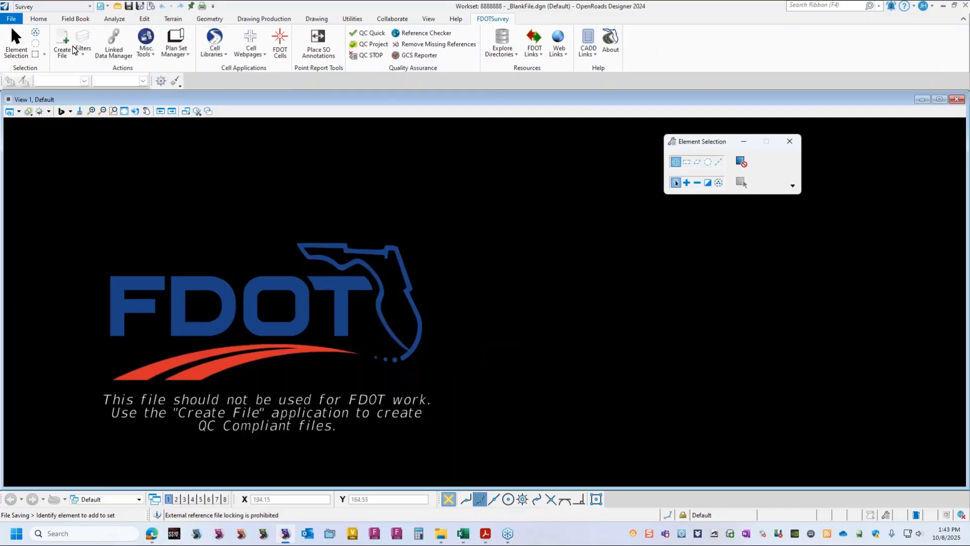
# - Save the blank file's settings and open the FDOT Create File tool
pyautogui.click(140, 7)
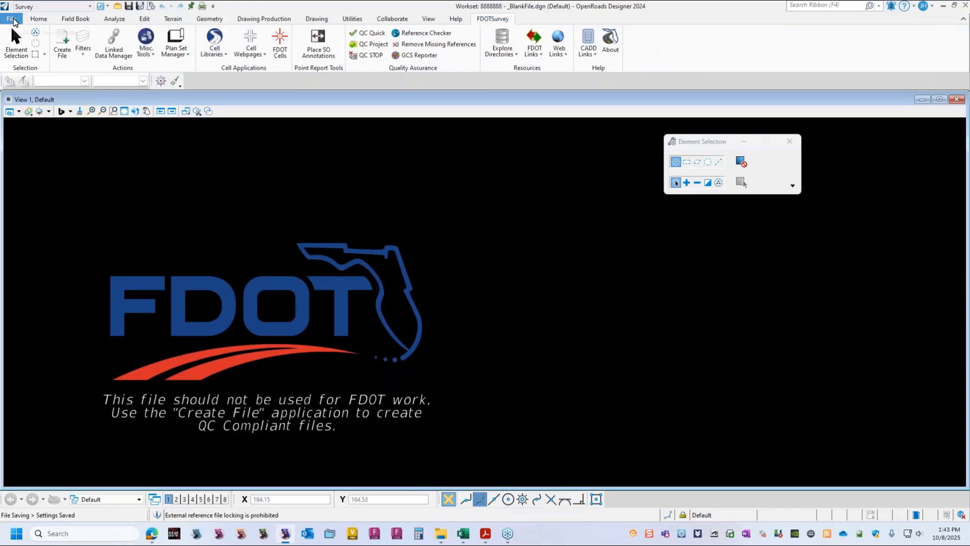
pyautogui.click(11, 19)
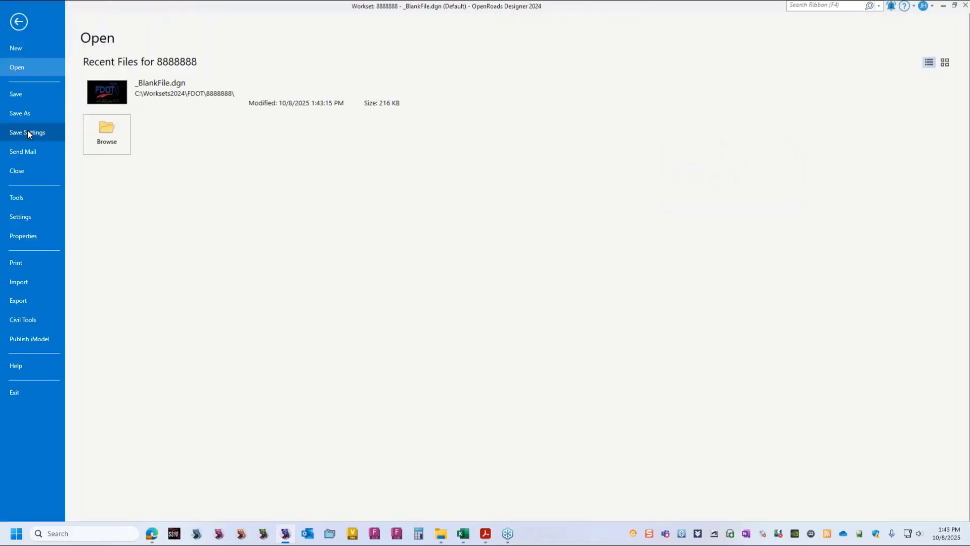
pyautogui.click(28, 130)
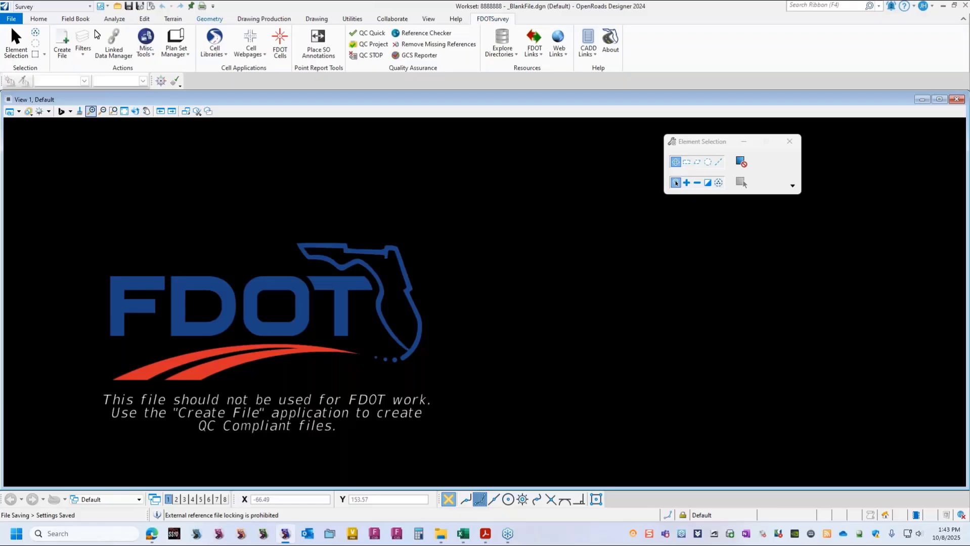
pyautogui.click(62, 45)
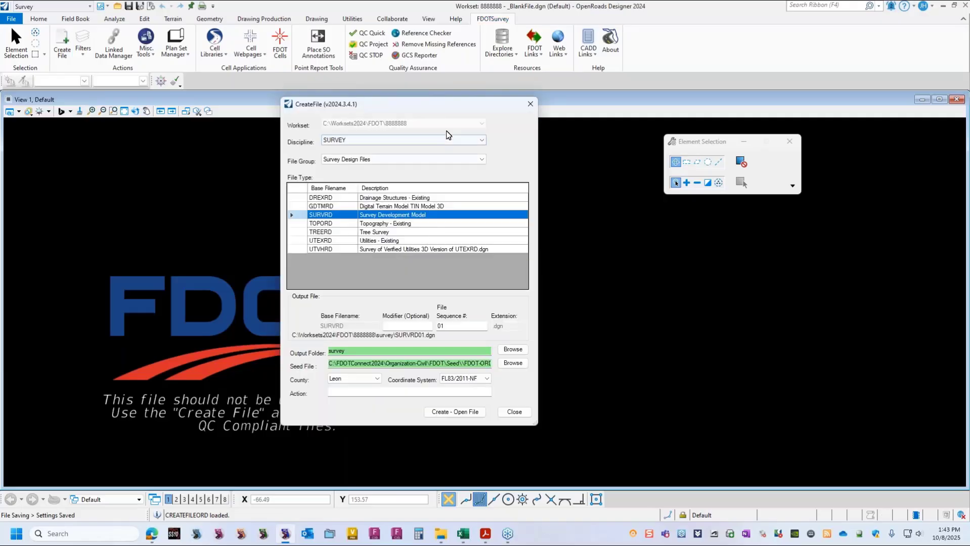
# - Look through the ROADWAY discipline's Roadway Design Files and select the ALGNRD Alignment Geometry file type
pyautogui.click(447, 134)
pyautogui.click(355, 204)
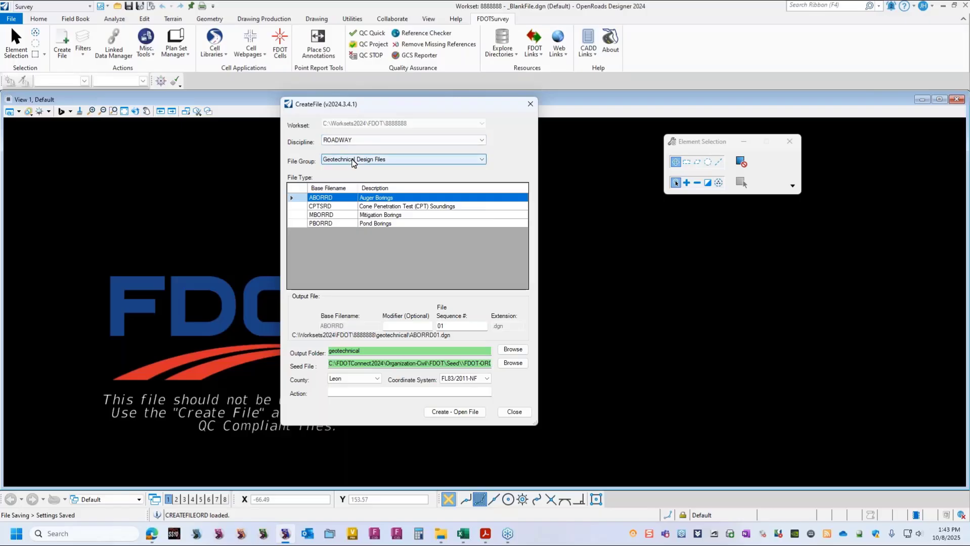
pyautogui.click(353, 161)
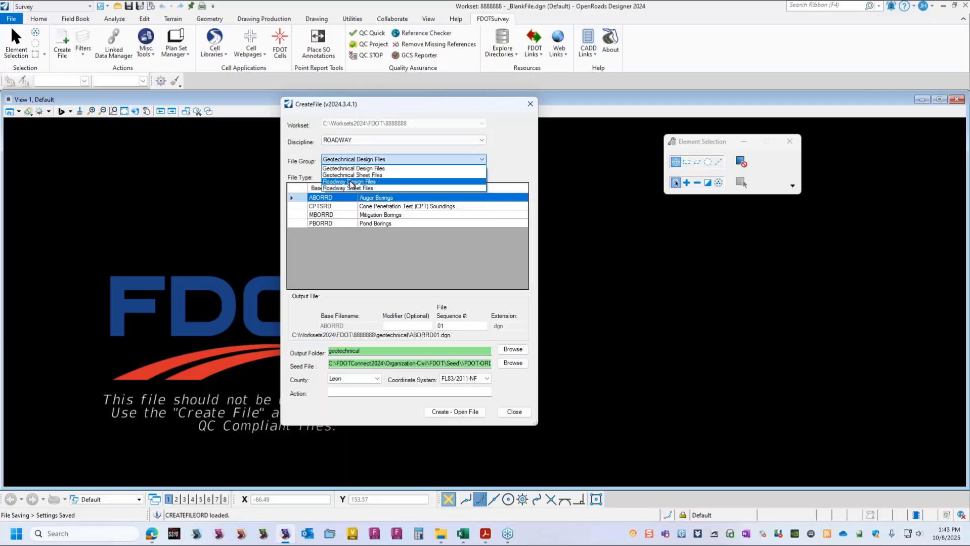
pyautogui.click(349, 181)
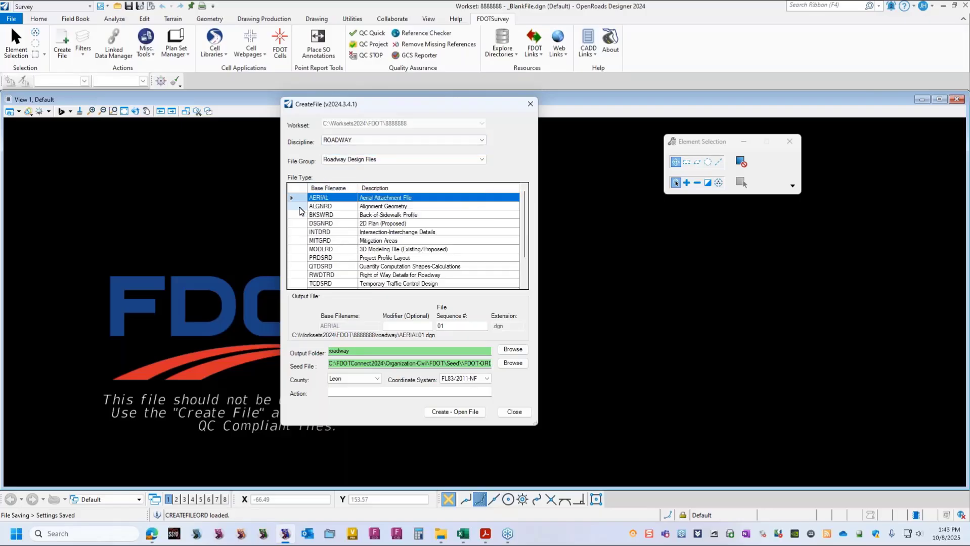
pyautogui.click(300, 207)
pyautogui.click(308, 204)
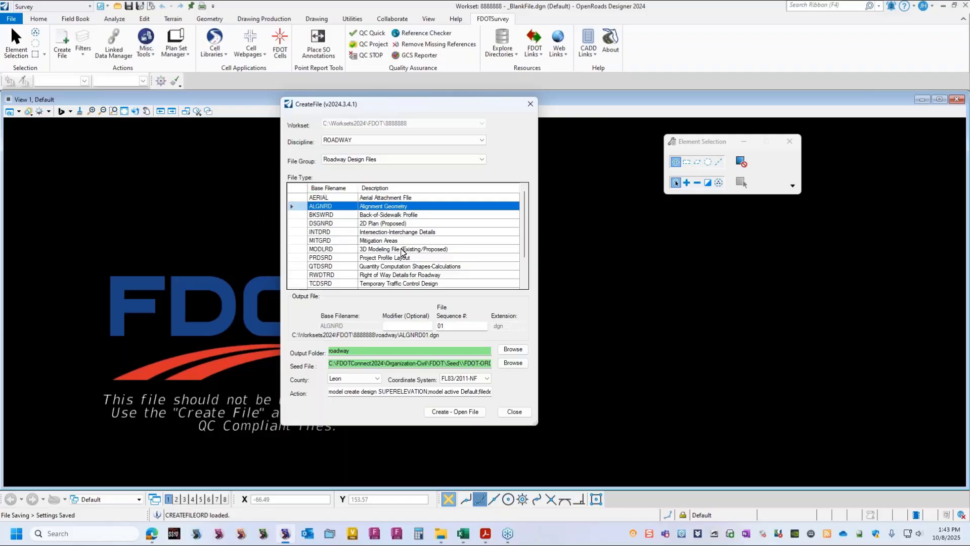
pyautogui.press('ctrl')
pyautogui.press('ctrl')
# - Set the new file's discipline to SURVEY and check the file types in the Survey Sheet Files group
pyautogui.click(394, 140)
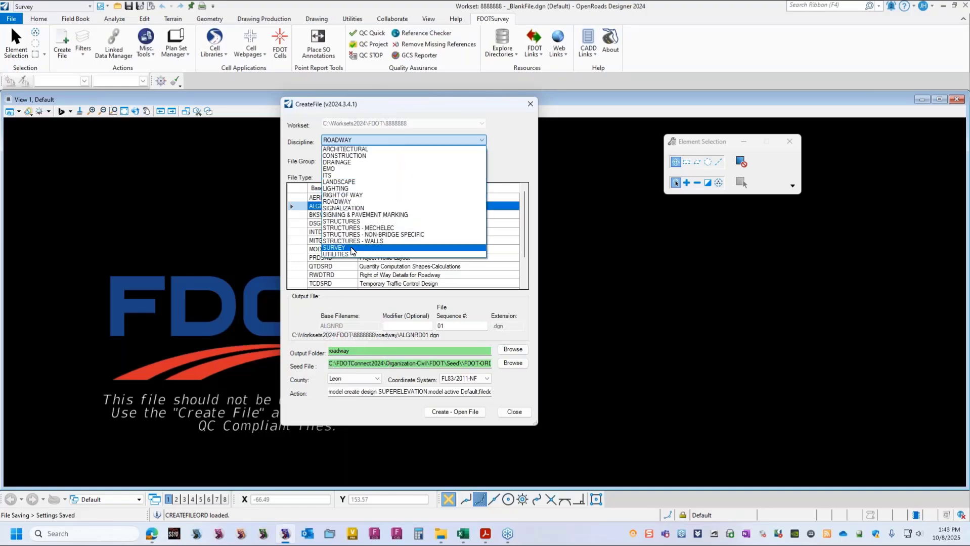
pyautogui.click(362, 247)
pyautogui.click(392, 161)
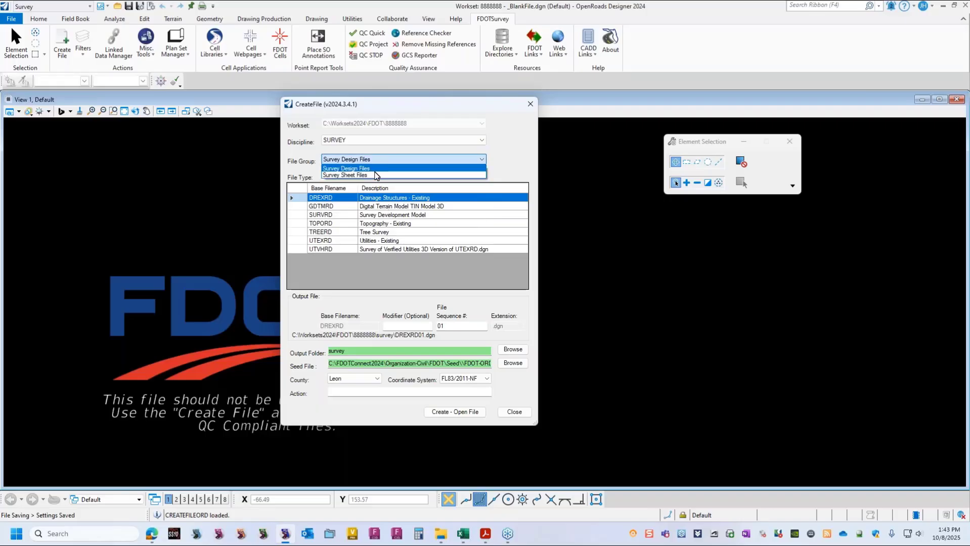
pyautogui.click(380, 173)
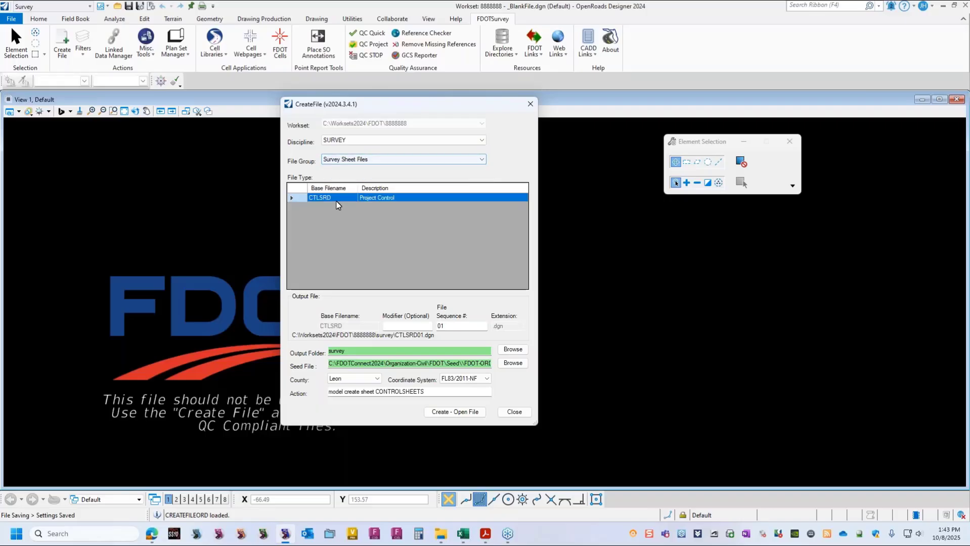
# - Choose Survey Design Files with the SURVRD Survey Development Model file type, and consult the SURVRD page of the training PDF in Acrobat
pyautogui.click(372, 161)
pyautogui.click(366, 173)
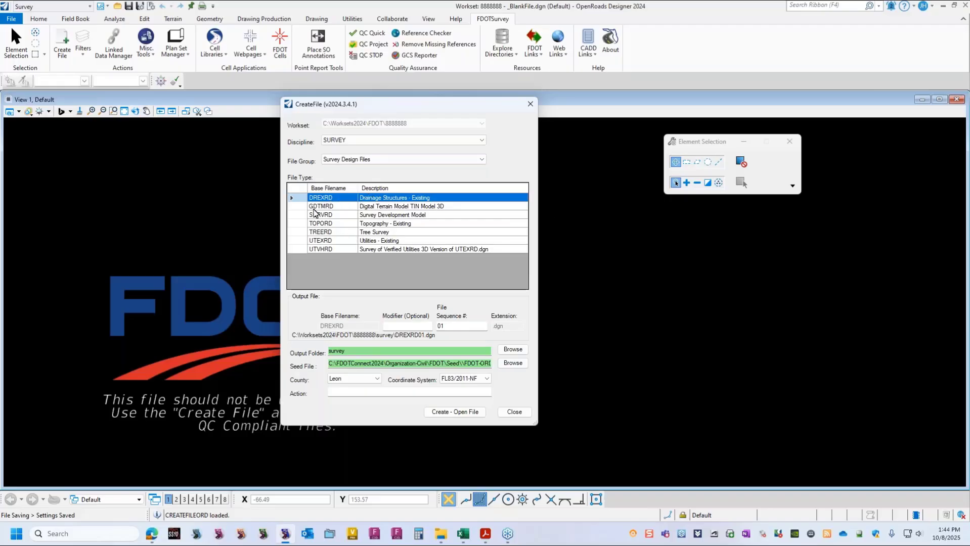
pyautogui.click(298, 215)
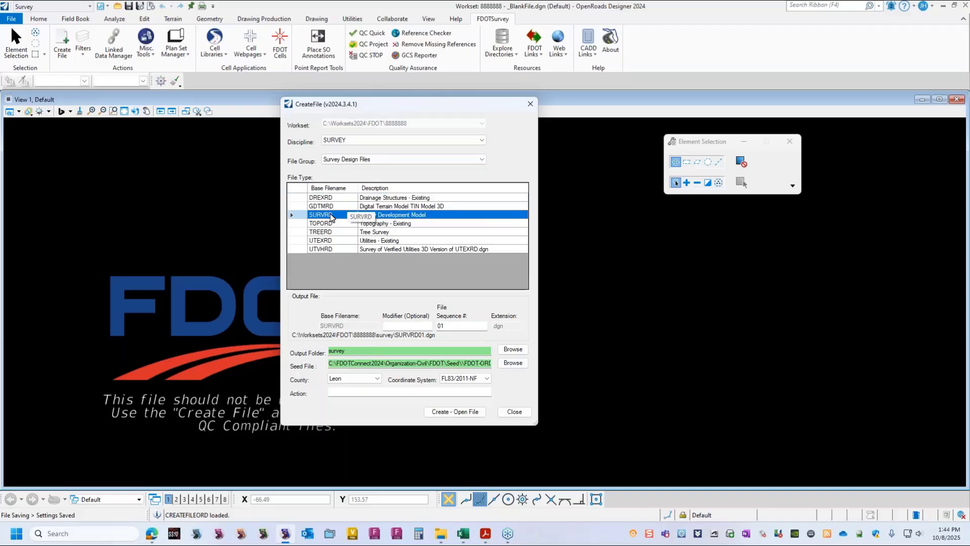
pyautogui.click(340, 216)
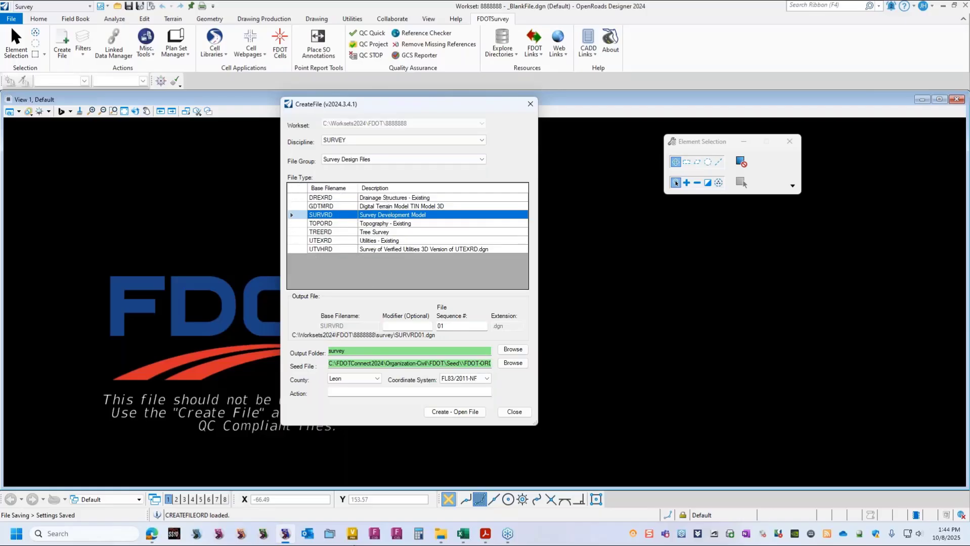
pyautogui.click(485, 536)
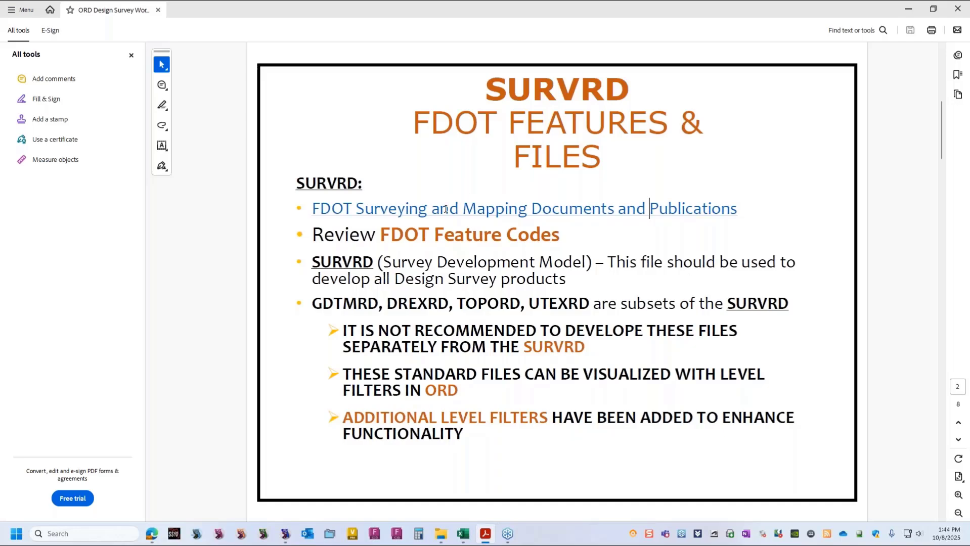
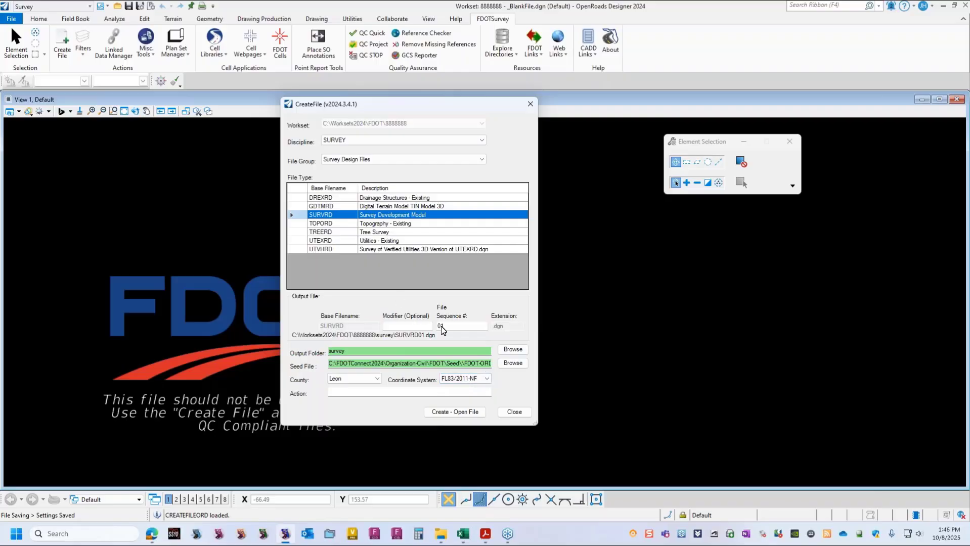
# - Create and open SURVRD01.dgn in the WorkSet's survey folder, and close the Create File dialog
pyautogui.click(456, 412)
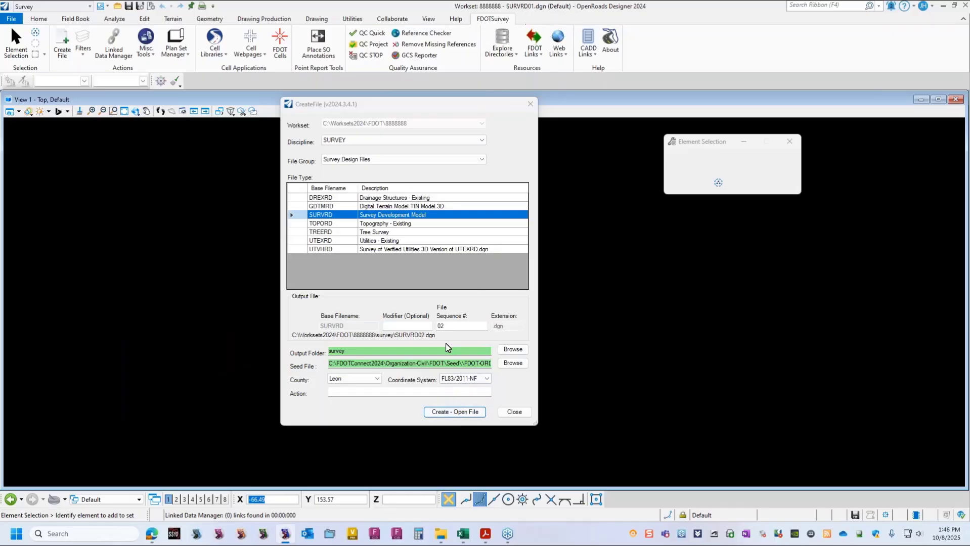
pyautogui.click(449, 326)
pyautogui.click(515, 413)
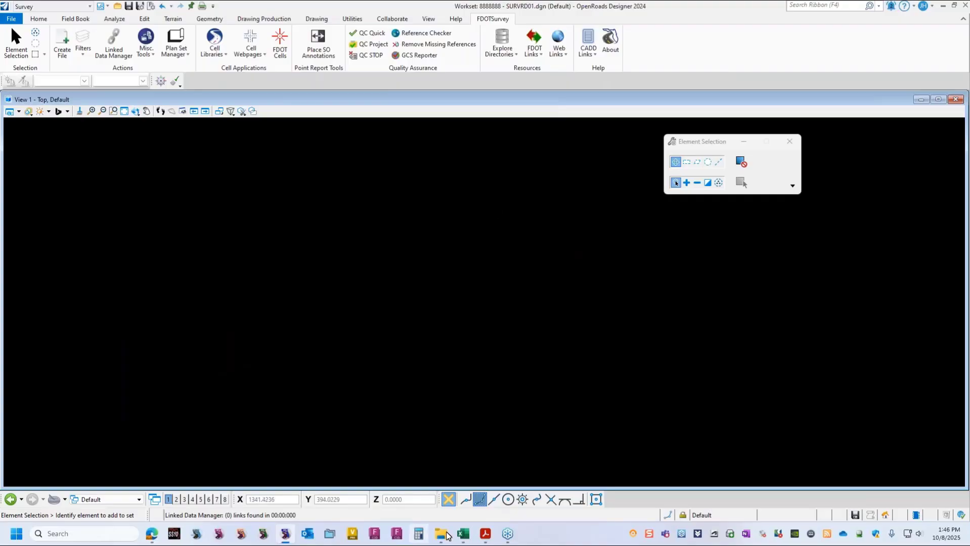
# - Close the FDOT Connect2024 folder window and bring up the 8888888 WorkSet's Survey folder in File Explorer to view SURVRD01.dgn
pyautogui.moveTo(486, 536)
pyautogui.moveTo(441, 534)
pyautogui.click(439, 502)
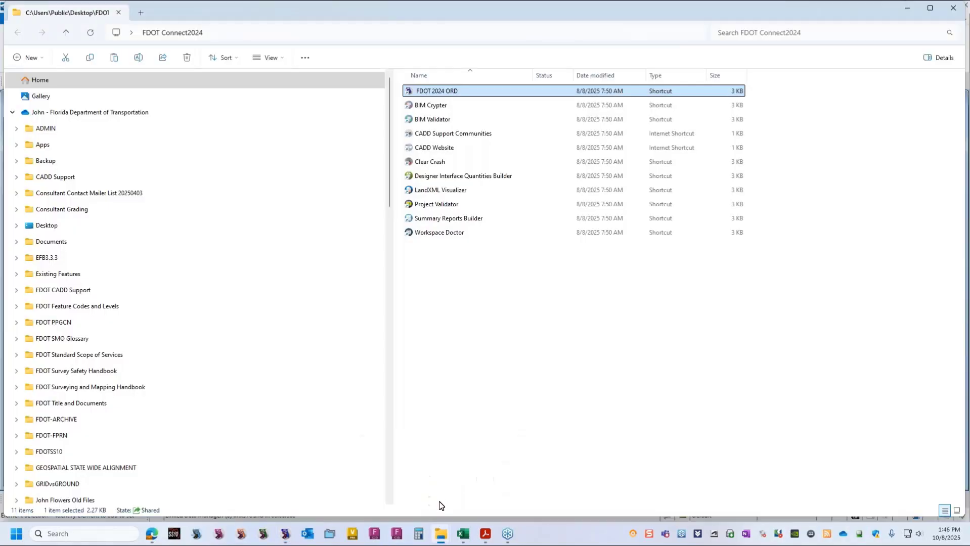
pyautogui.click(439, 533)
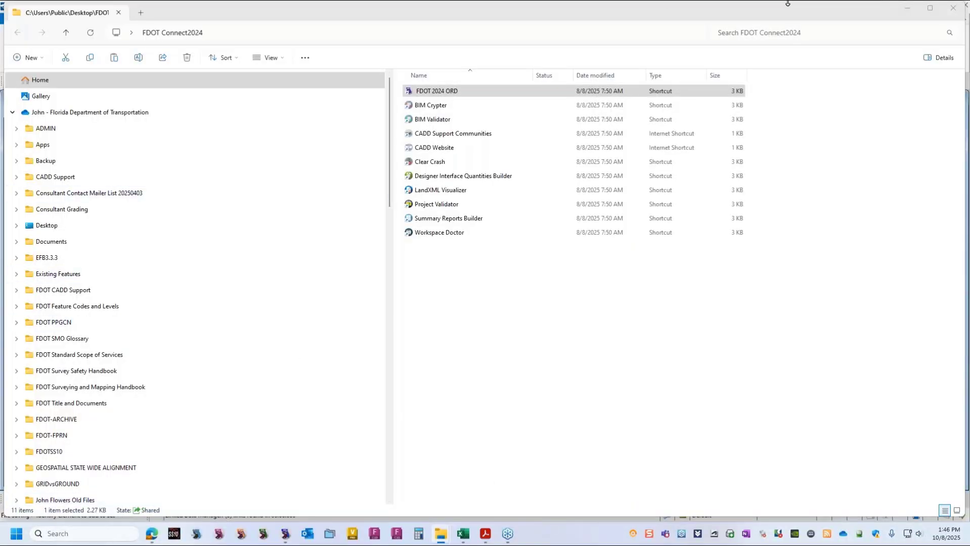
pyautogui.click(953, 8)
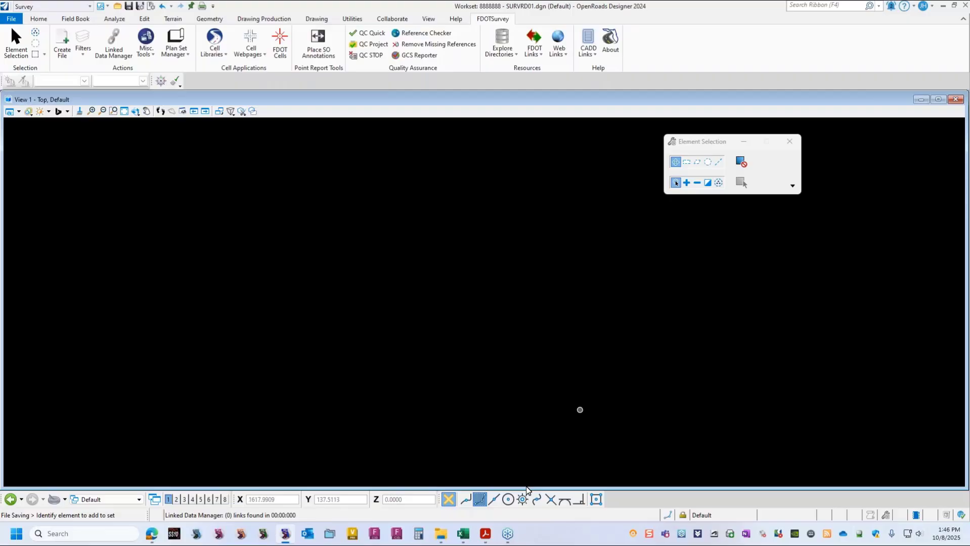
pyautogui.click(441, 536)
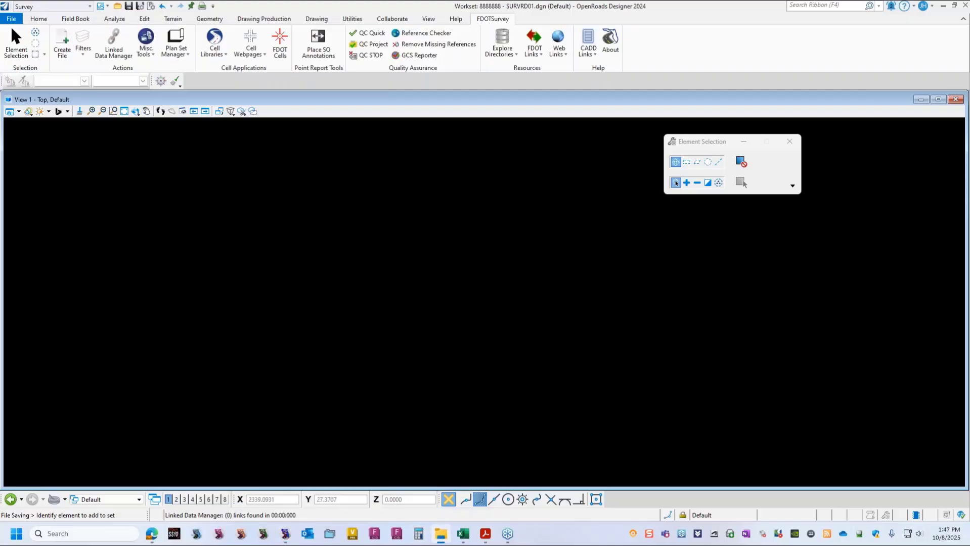
pyautogui.moveTo(969, 31); pyautogui.dragTo(914, 3)
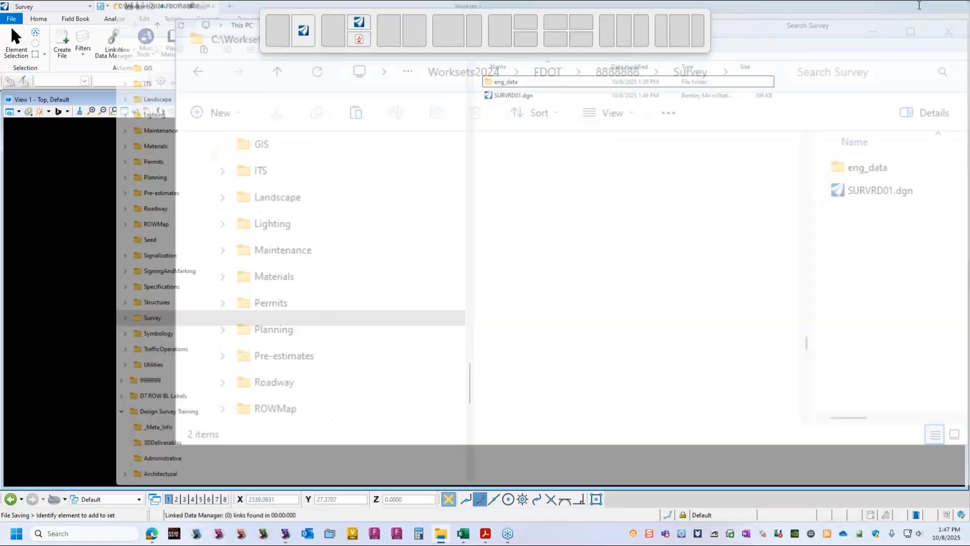
# - Maximize the Survey folder window, select SURVRD01.dgn, examine the 8888888 WorkSet's folder tree, and minimize File Explorer
pyautogui.moveTo(754, 14); pyautogui.dragTo(598, 1)
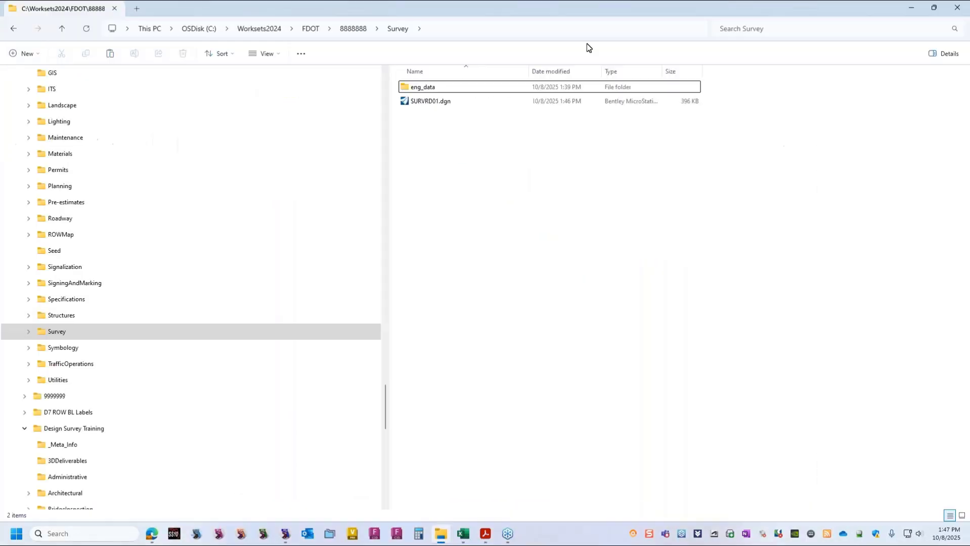
pyautogui.click(426, 101)
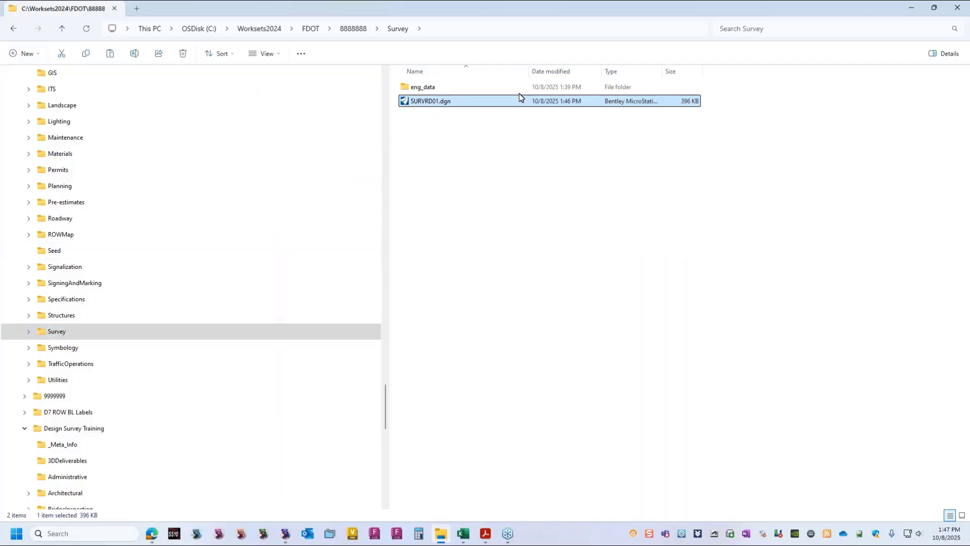
pyautogui.press('ctrl')
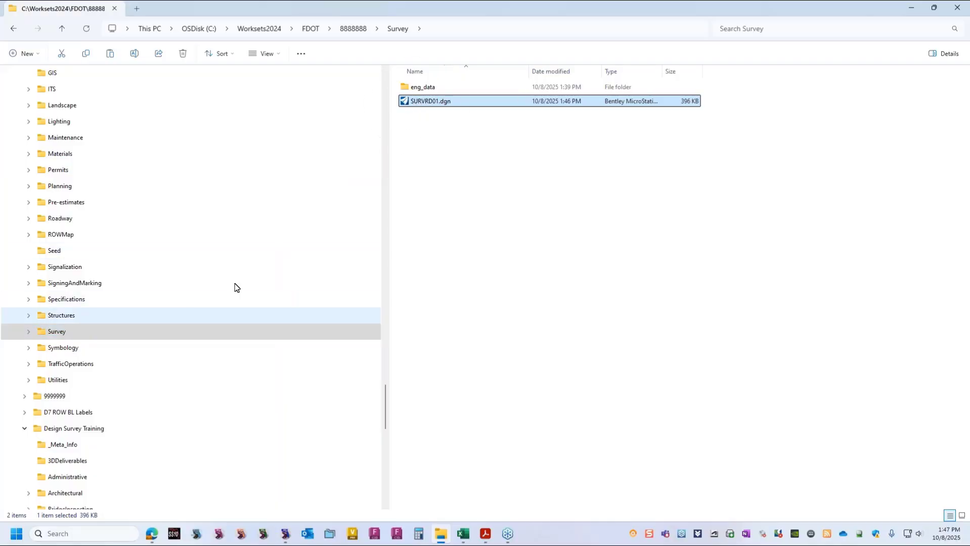
pyautogui.scroll(2, 163, 387)
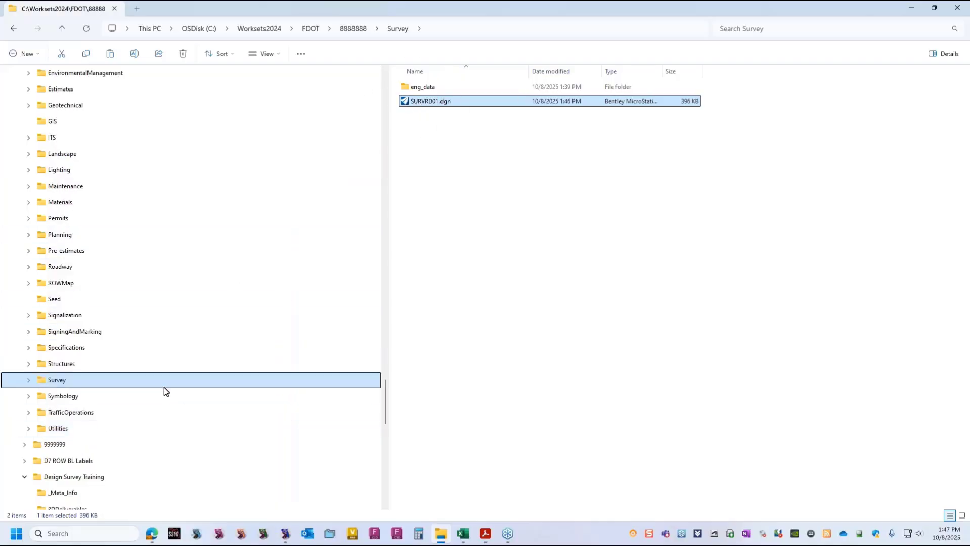
pyautogui.scroll(5, 165, 388)
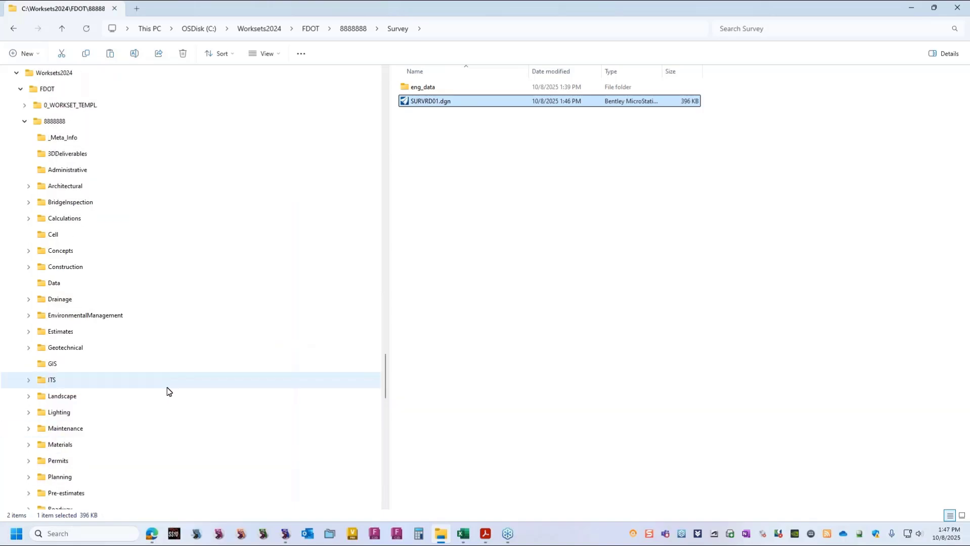
pyautogui.scroll(-1, 172, 384)
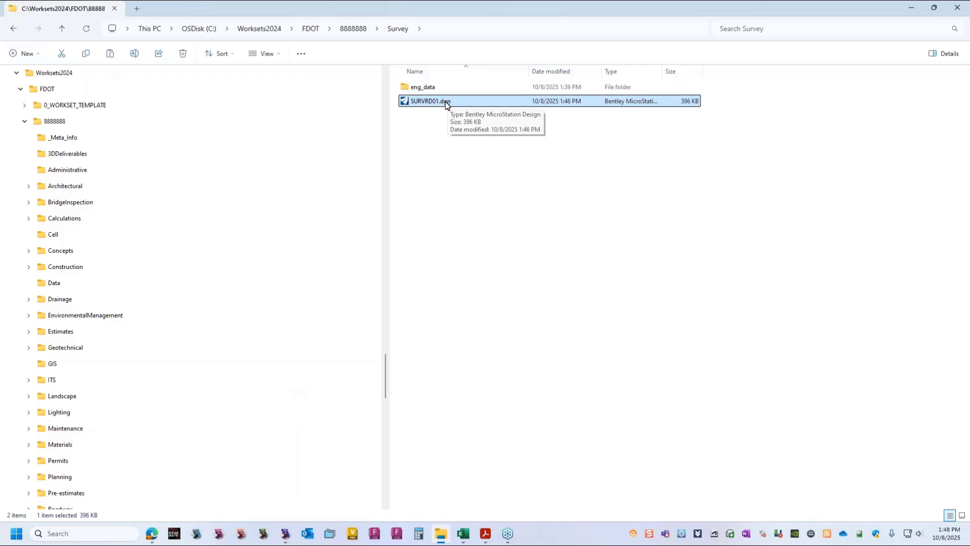
pyautogui.click(911, 11)
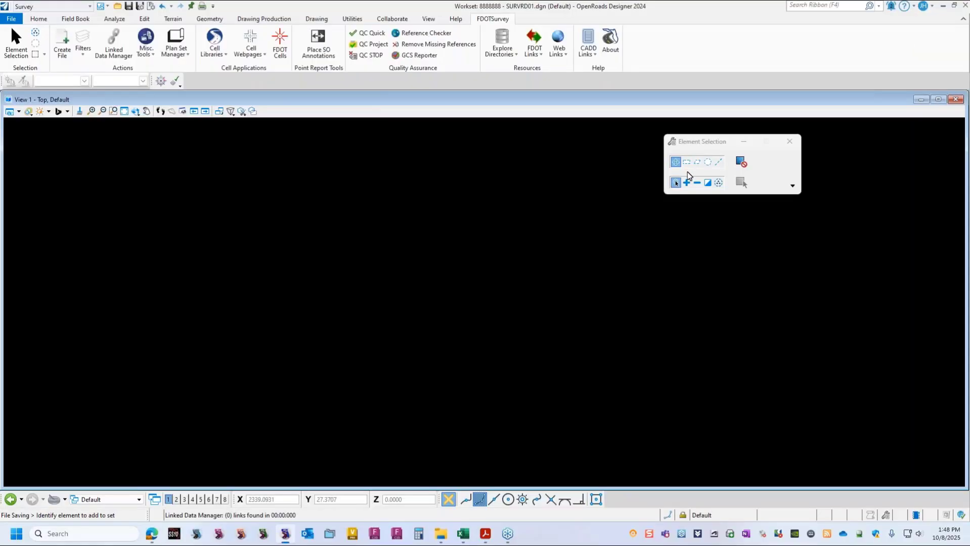
# - Check the training PDF's Objectives page, and examine the FL83/2011-NF Florida North Zone entry in OpenRoads Designer's geographic coordinate system library
pyautogui.click(485, 534)
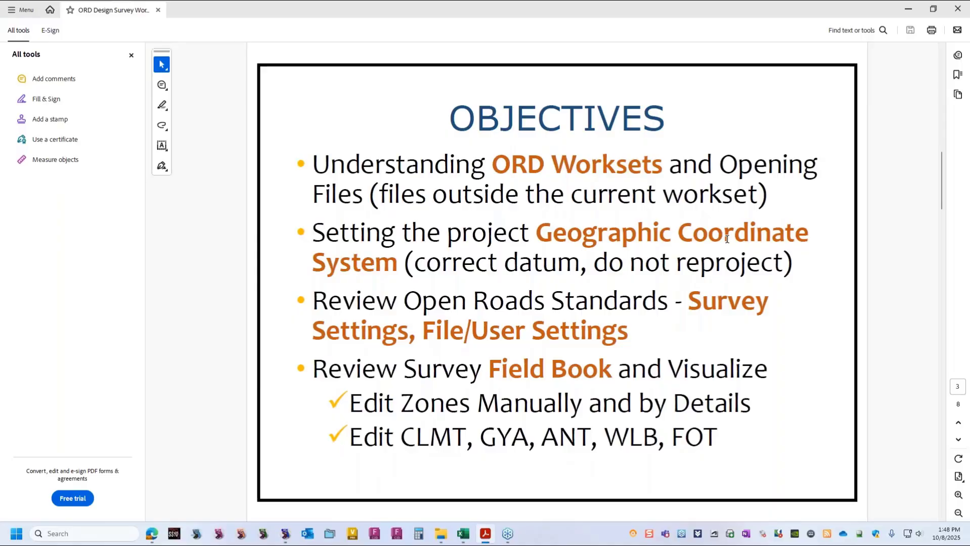
pyautogui.click(908, 10)
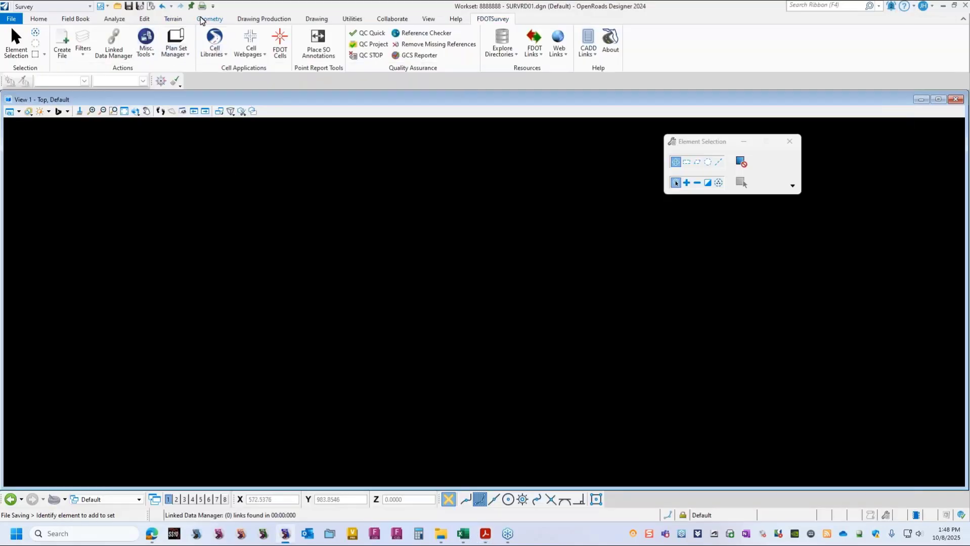
pyautogui.click(353, 19)
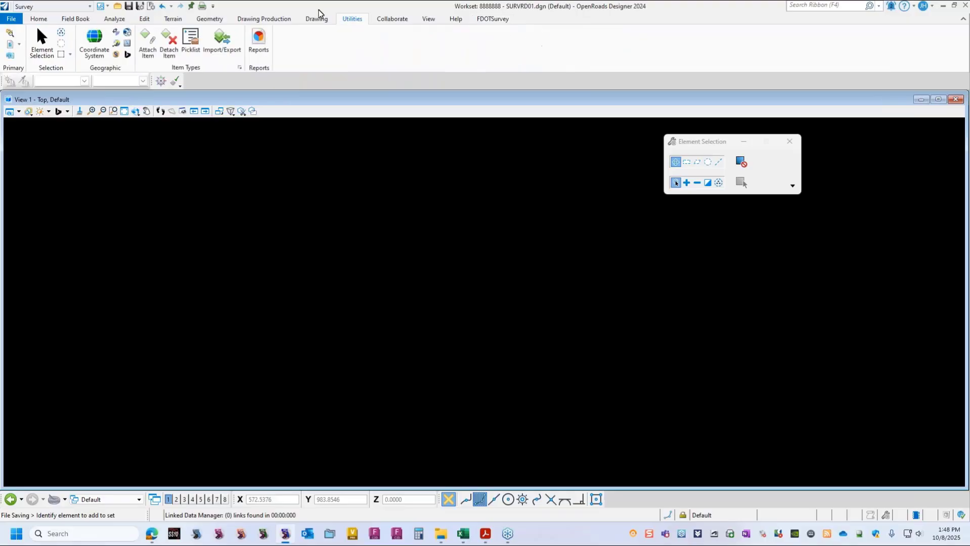
pyautogui.click(99, 44)
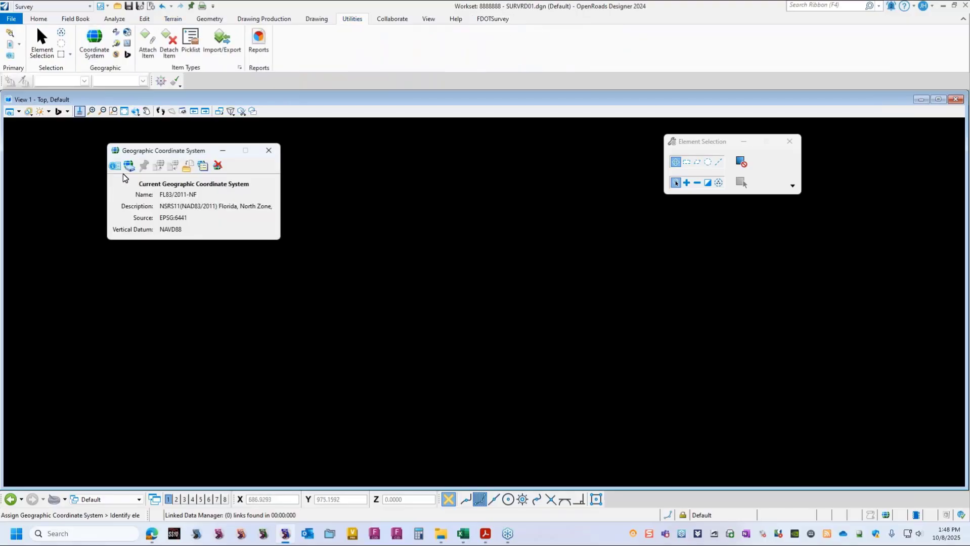
pyautogui.click(129, 166)
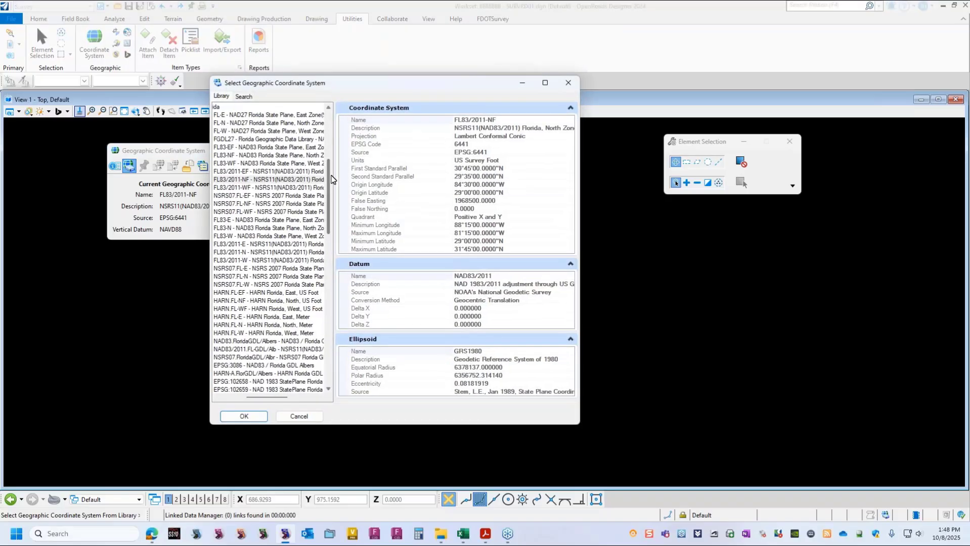
pyautogui.moveTo(334, 180); pyautogui.dragTo(414, 181)
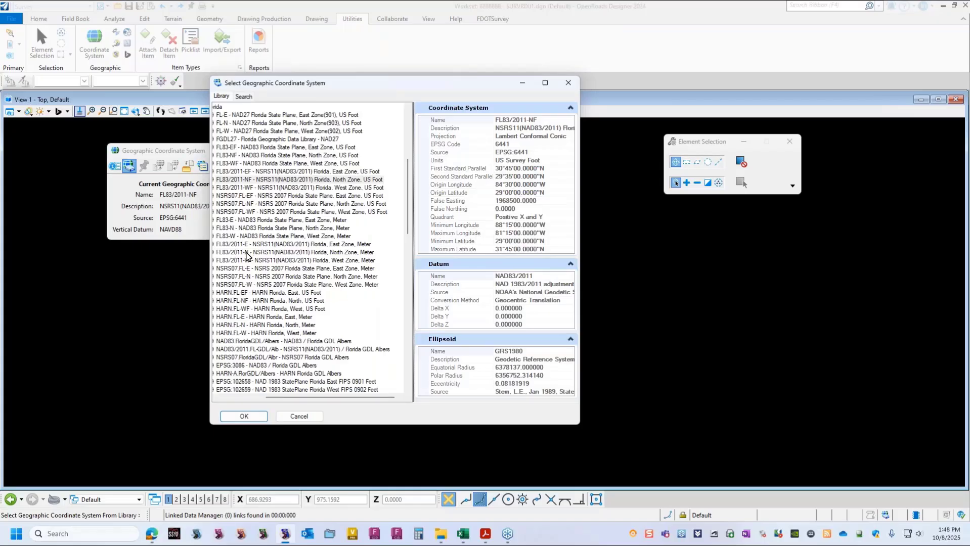
pyautogui.click(246, 253)
pyautogui.click(306, 181)
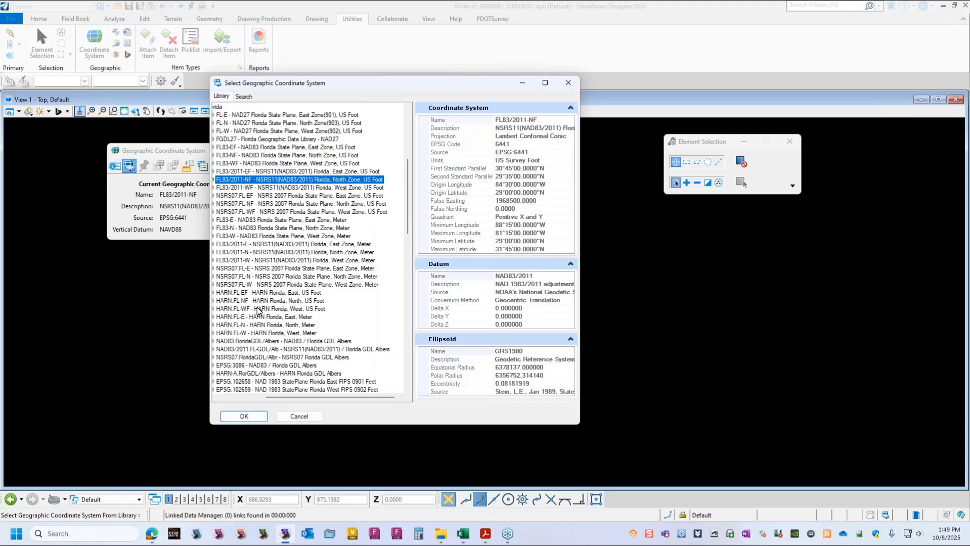
# - Try changing the geographic coordinate system to HARN.FL-NF, compare the correct-without-reprojecting and reproject options, and cancel the change
pyautogui.click(279, 302)
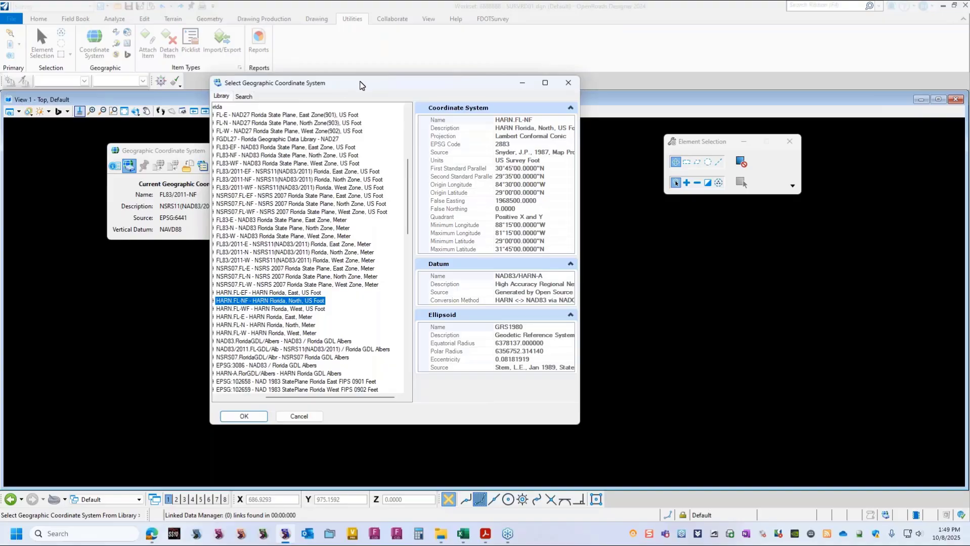
pyautogui.click(245, 417)
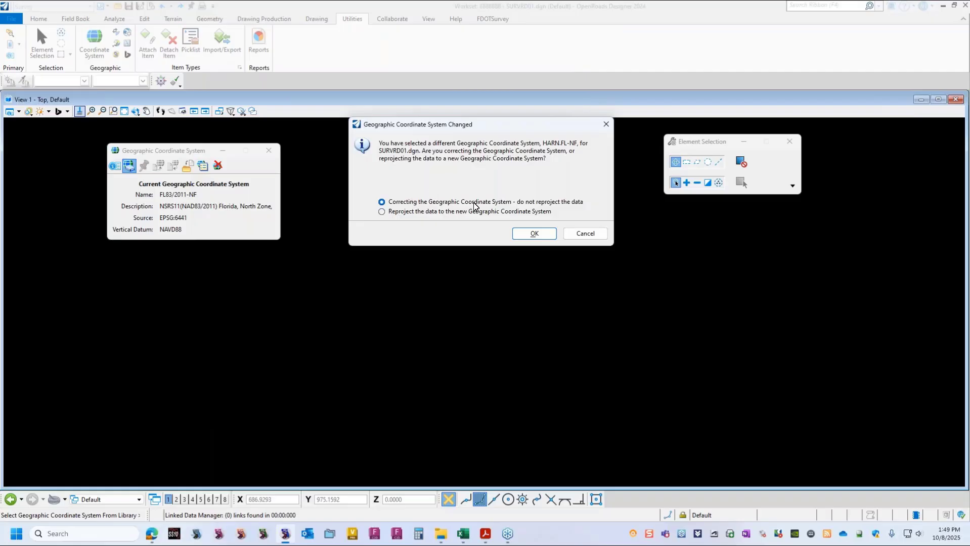
pyautogui.click(567, 202)
pyautogui.click(393, 213)
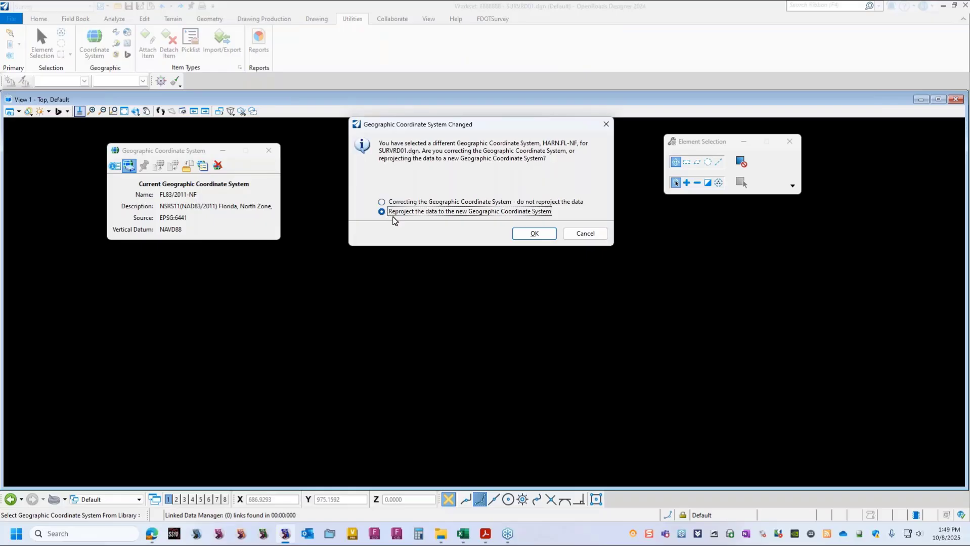
pyautogui.click(508, 214)
pyautogui.click(382, 201)
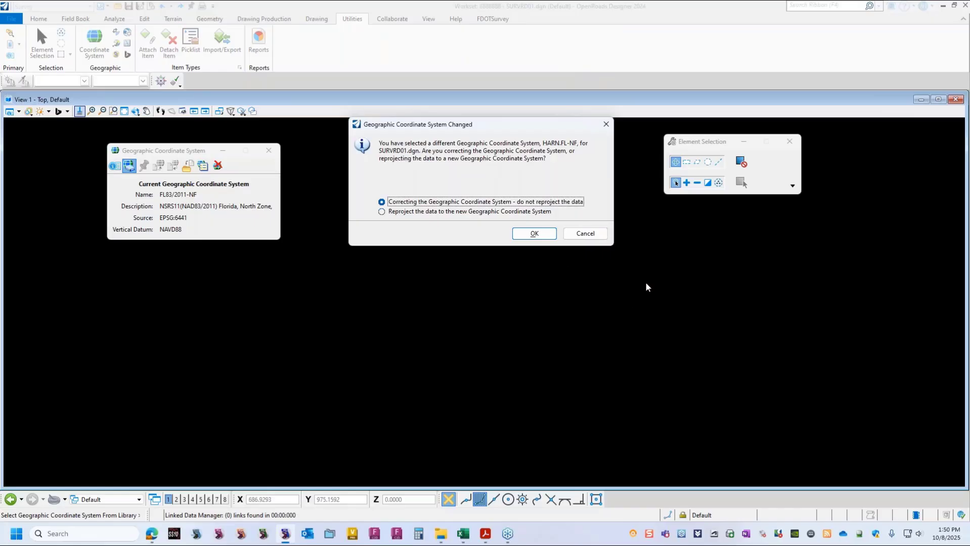
pyautogui.click(583, 234)
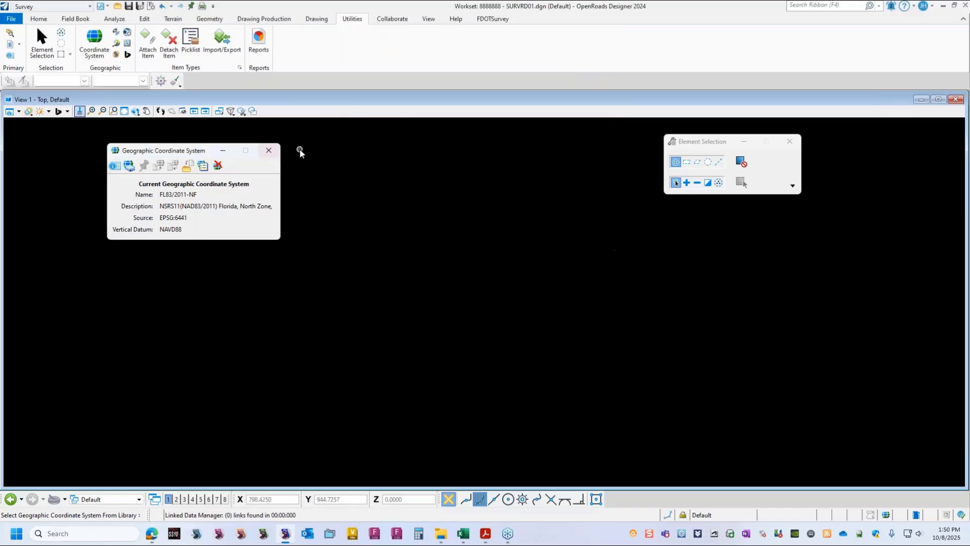
pyautogui.click(278, 153)
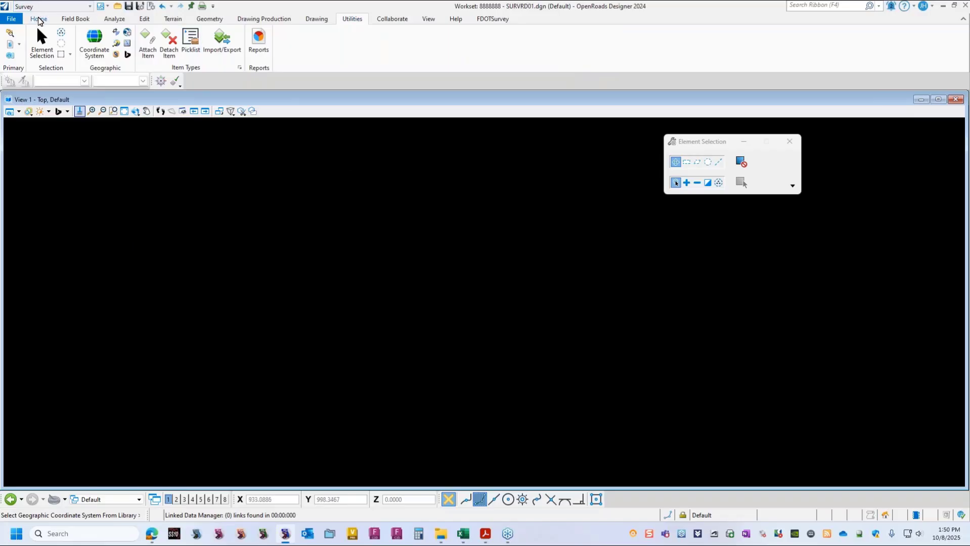
# - Switch to Acrobat and review the Objectives page's item on Survey Settings and File/User Settings
pyautogui.click(39, 21)
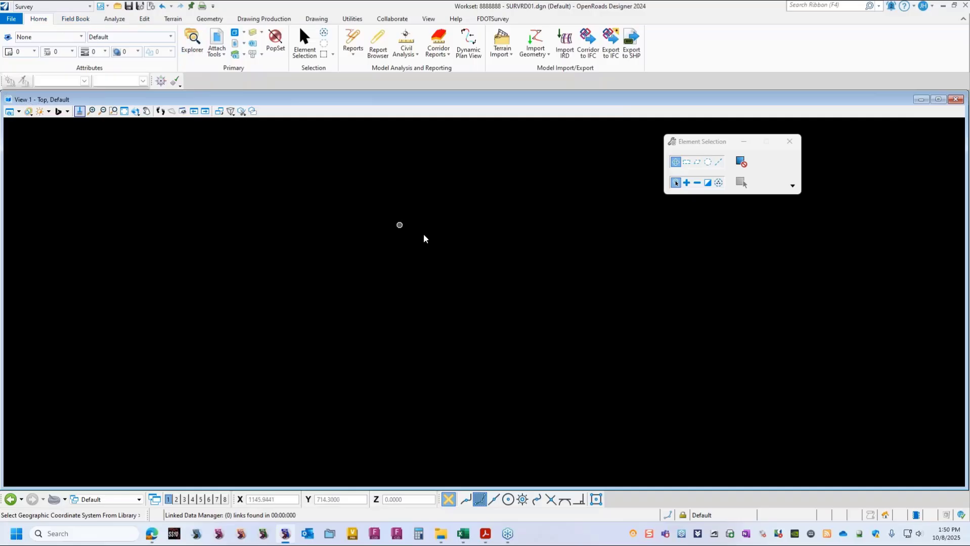
pyautogui.click(485, 533)
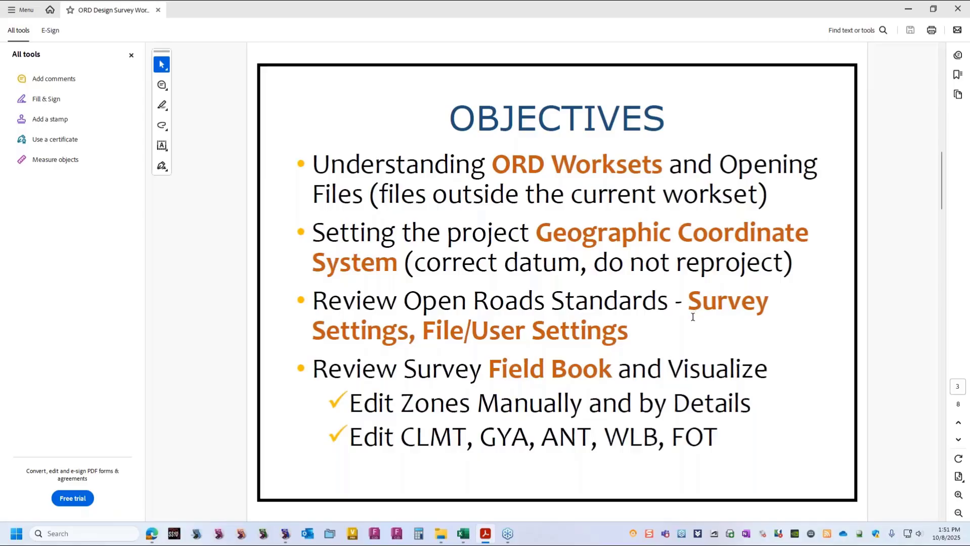
pyautogui.click(909, 10)
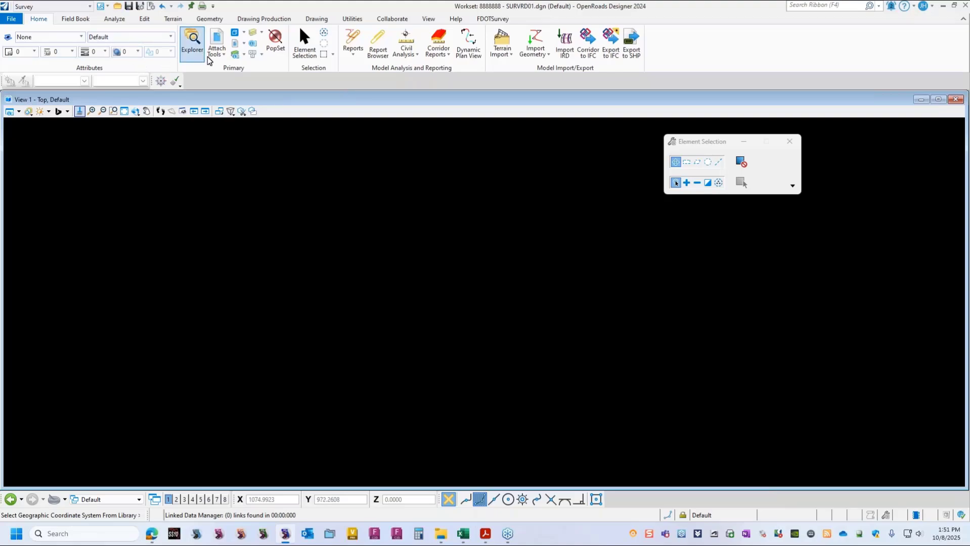
# - Set the Manipulator Font Scale to 1.4 in the user preferences under View Options - Civil
pyautogui.click(15, 21)
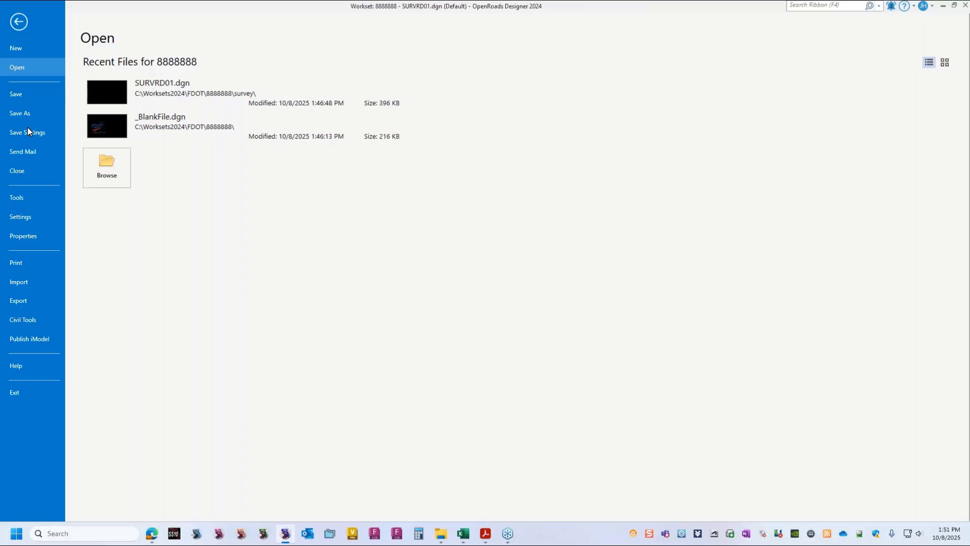
pyautogui.click(18, 217)
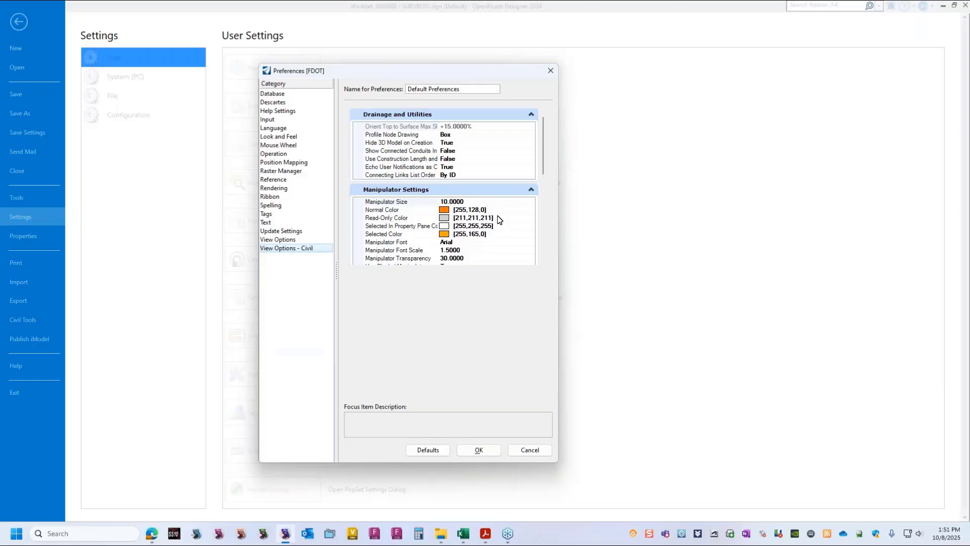
pyautogui.click(462, 252)
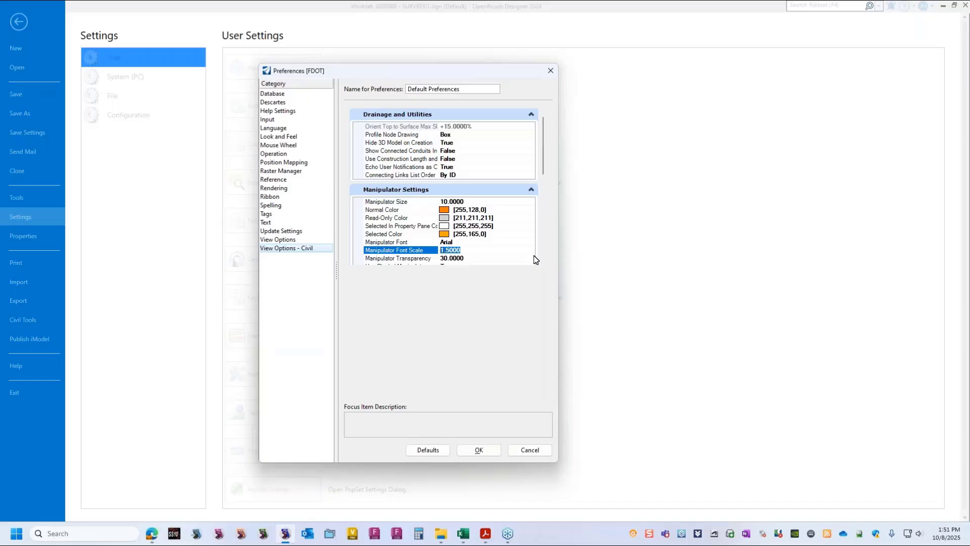
pyautogui.write('1.4')
pyautogui.press('Return')
# - Examine the Survey Decorators preferences, including the display toggles, the Name Color choices and the Scale Value
pyautogui.scroll(-3, 478, 218)
pyautogui.scroll(-5, 476, 214)
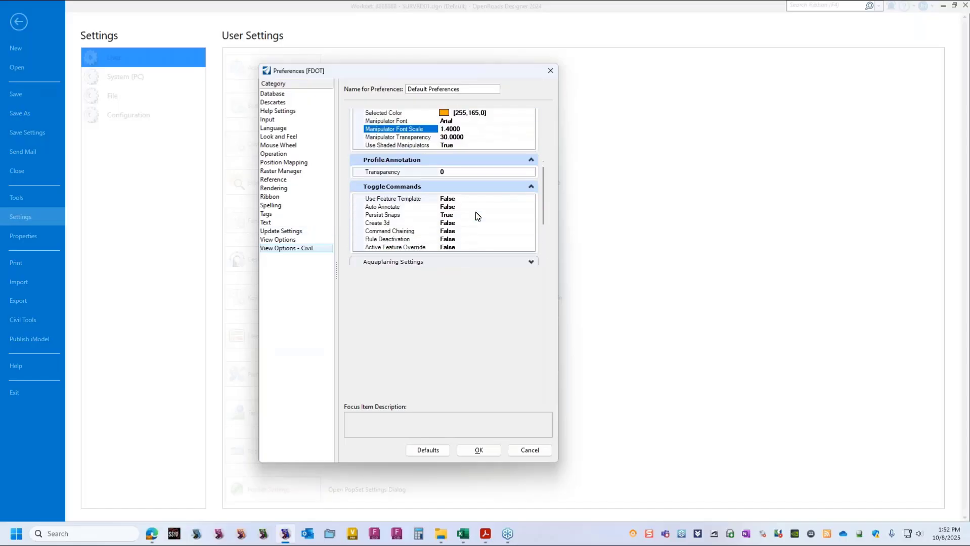
pyautogui.click(459, 190)
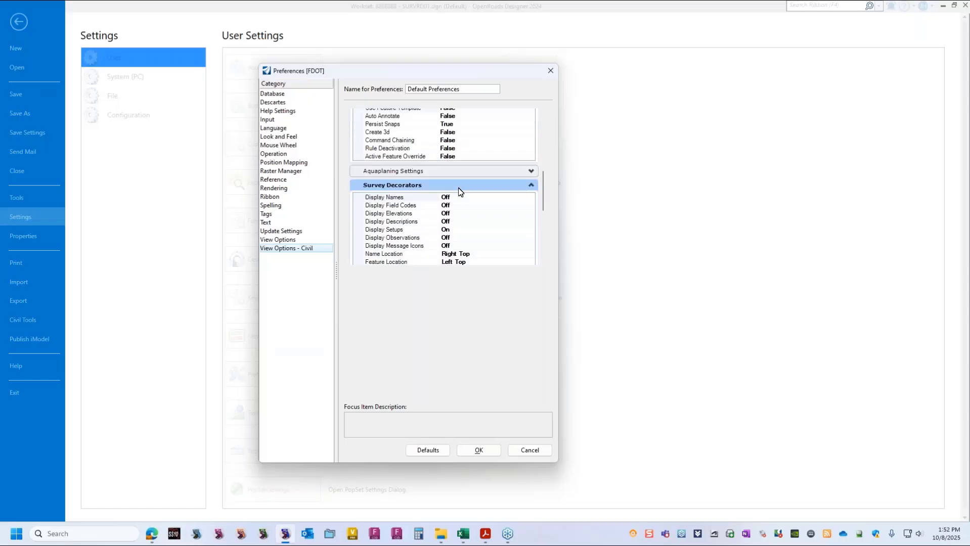
pyautogui.scroll(-2, 469, 234)
pyautogui.scroll(-2, 469, 236)
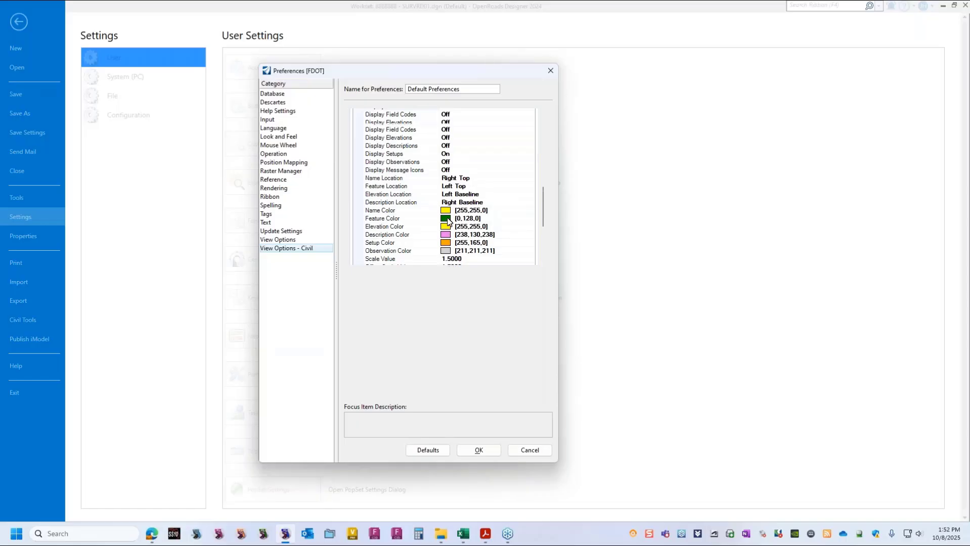
pyautogui.scroll(1, 445, 213)
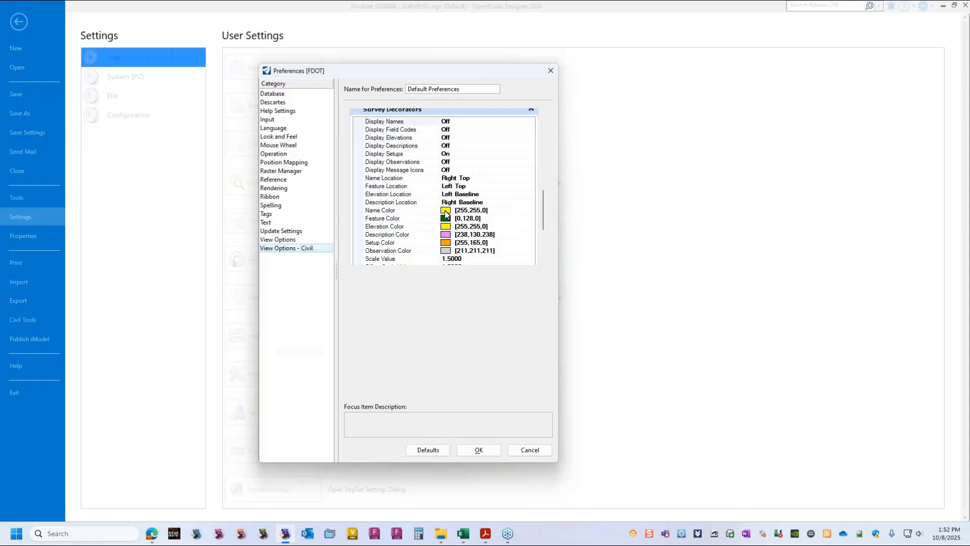
pyautogui.click(450, 212)
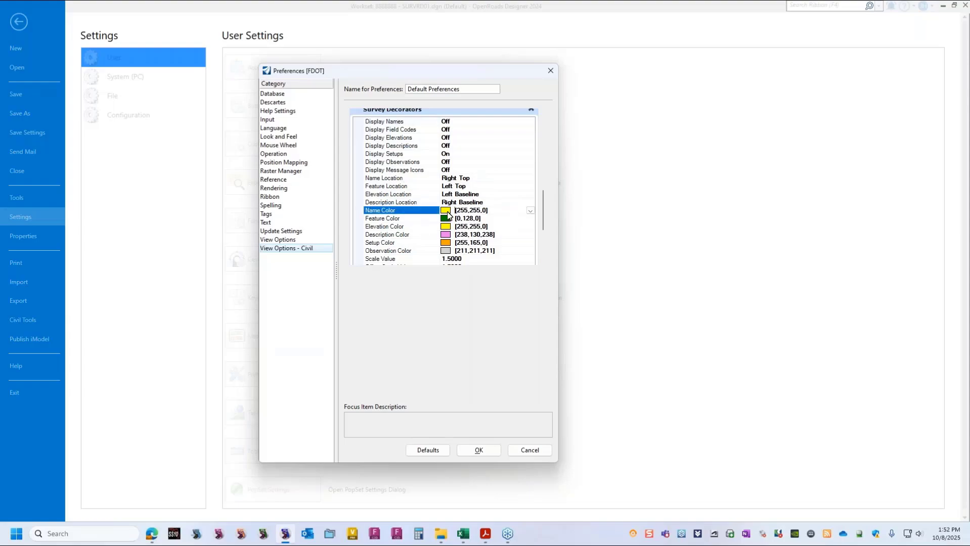
pyautogui.click(530, 212)
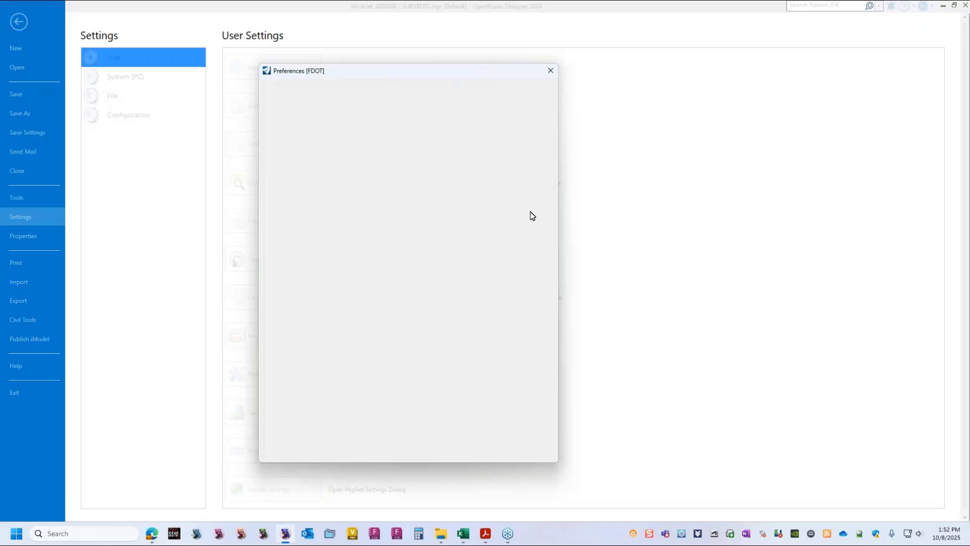
pyautogui.click(480, 257)
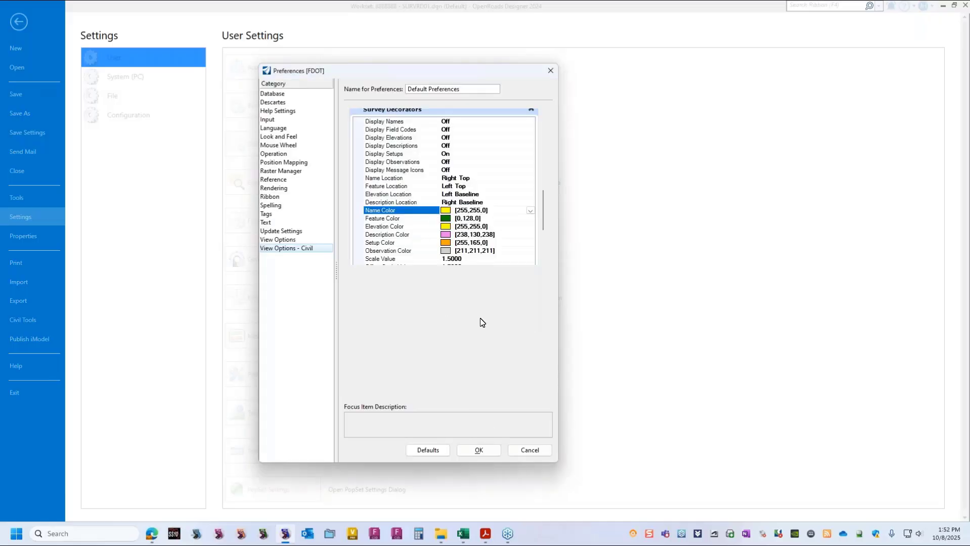
pyautogui.scroll(-1, 475, 231)
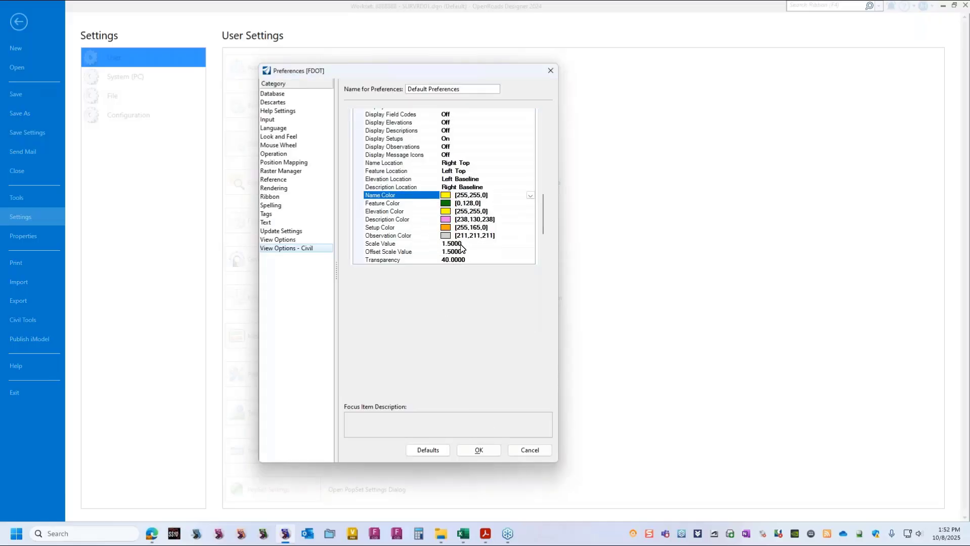
pyautogui.click(466, 243)
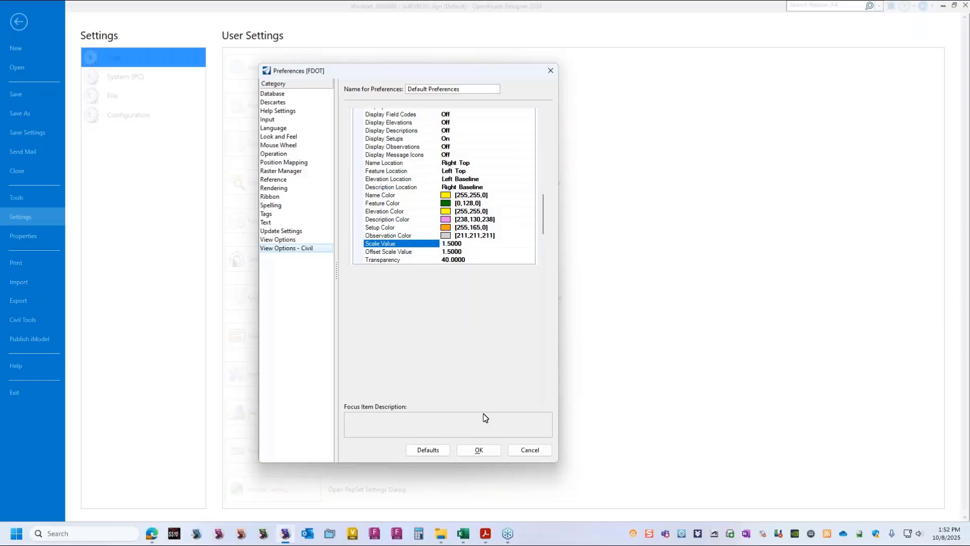
# - Accept the user preferences, return to the drawing, and dock a narrowed Explorer along the left side of the view
pyautogui.click(479, 450)
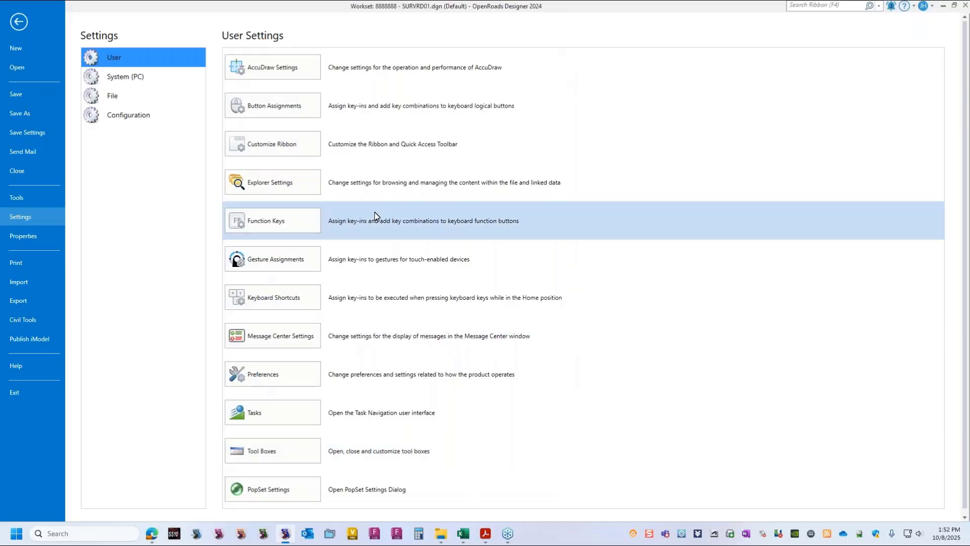
pyautogui.click(18, 21)
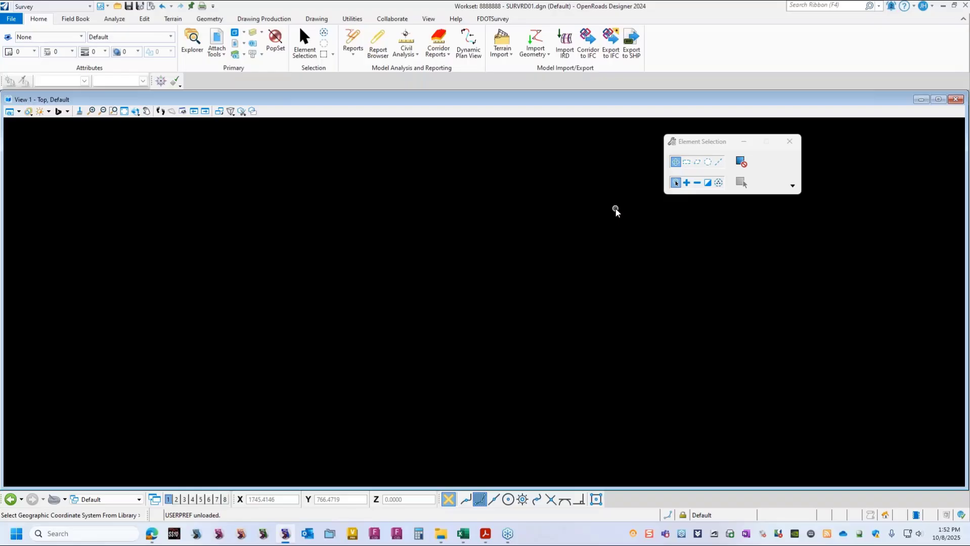
pyautogui.click(193, 43)
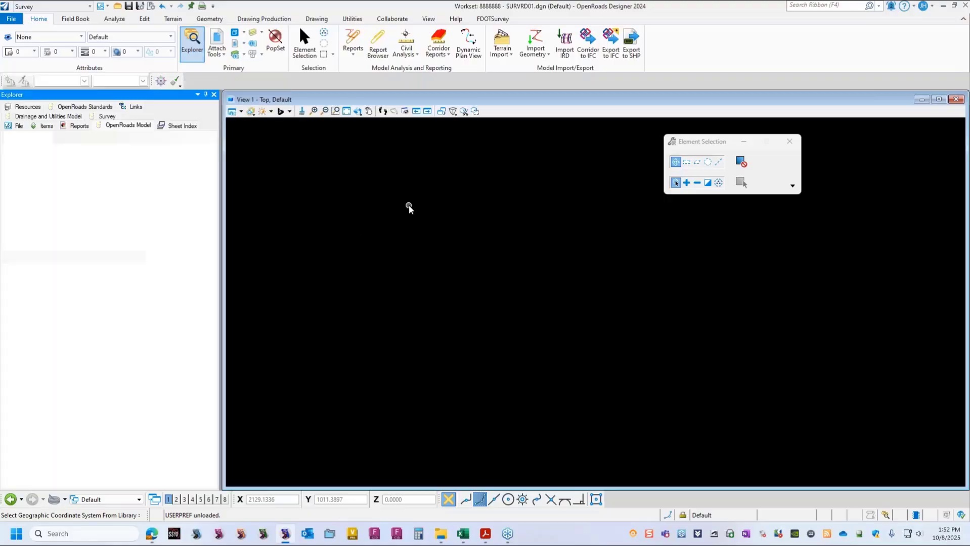
pyautogui.moveTo(156, 95); pyautogui.dragTo(23, 291)
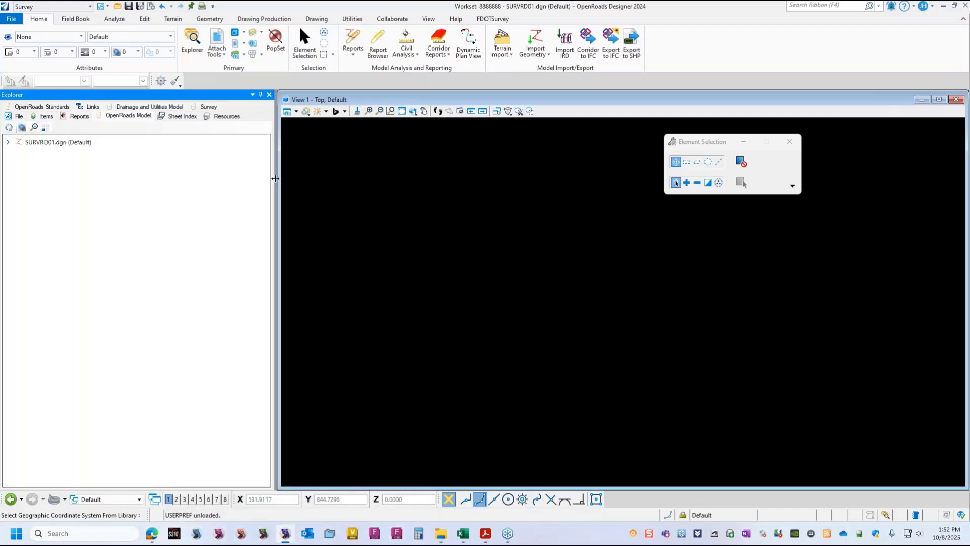
pyautogui.moveTo(275, 178); pyautogui.dragTo(205, 192)
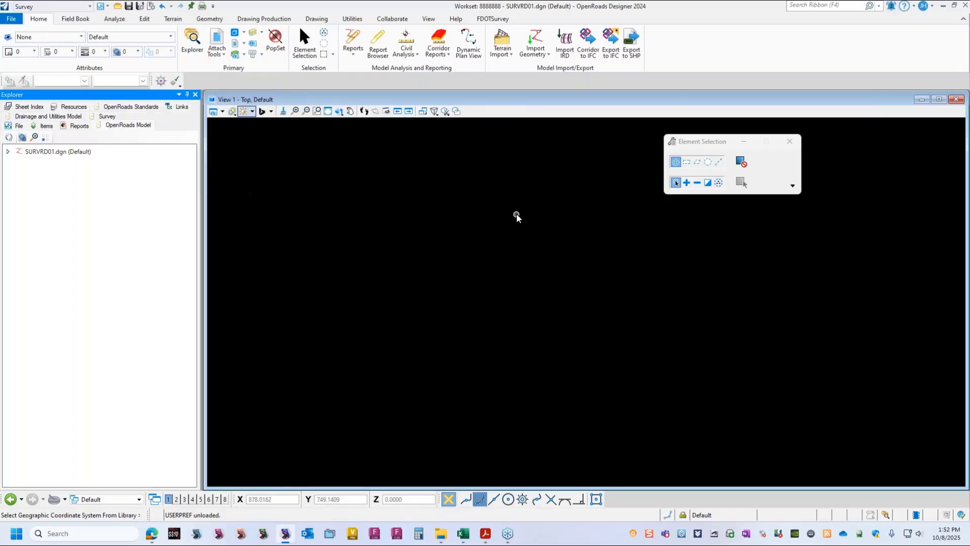
# - Dock the Models window together with the Explorer and switch between the two, leaving the Explorer in front
pyautogui.click(235, 34)
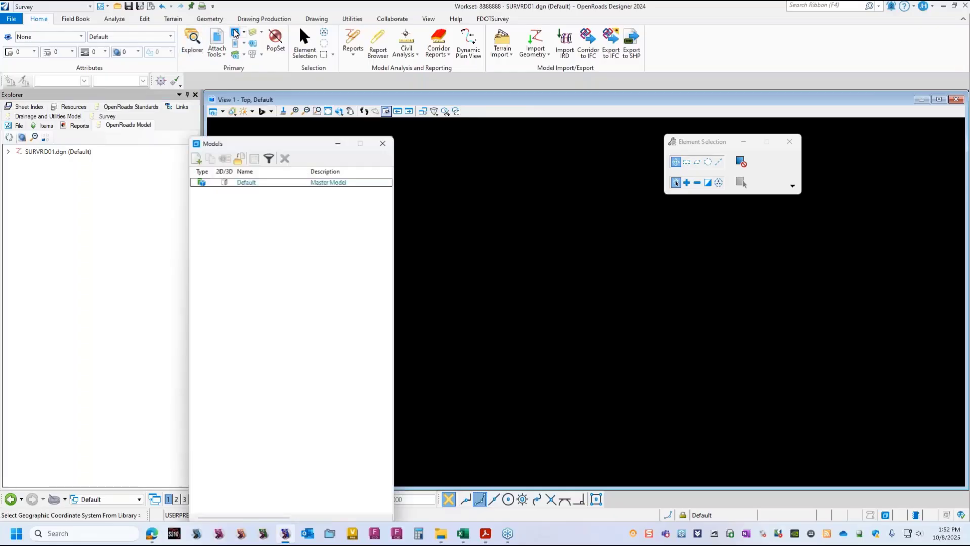
pyautogui.moveTo(307, 143); pyautogui.dragTo(128, 100)
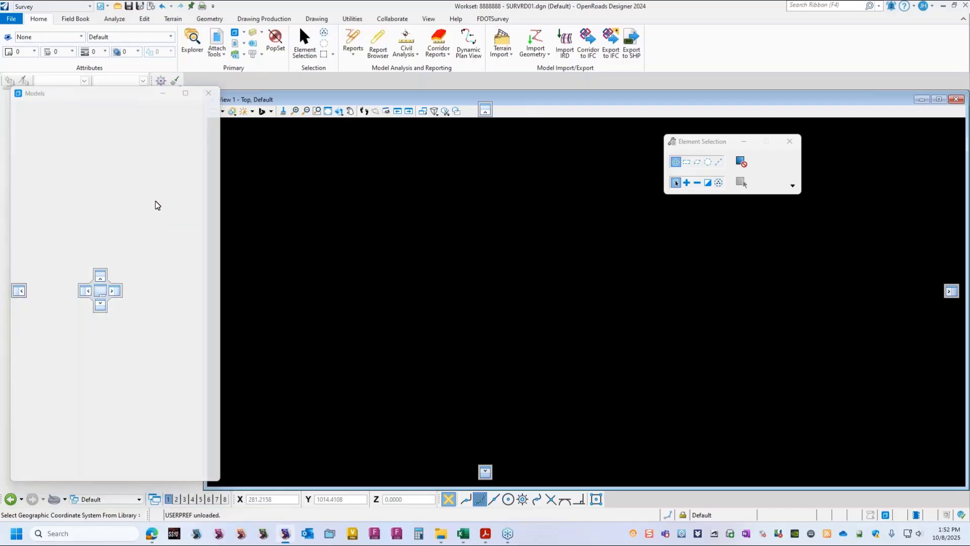
pyautogui.moveTo(157, 205); pyautogui.dragTo(100, 291)
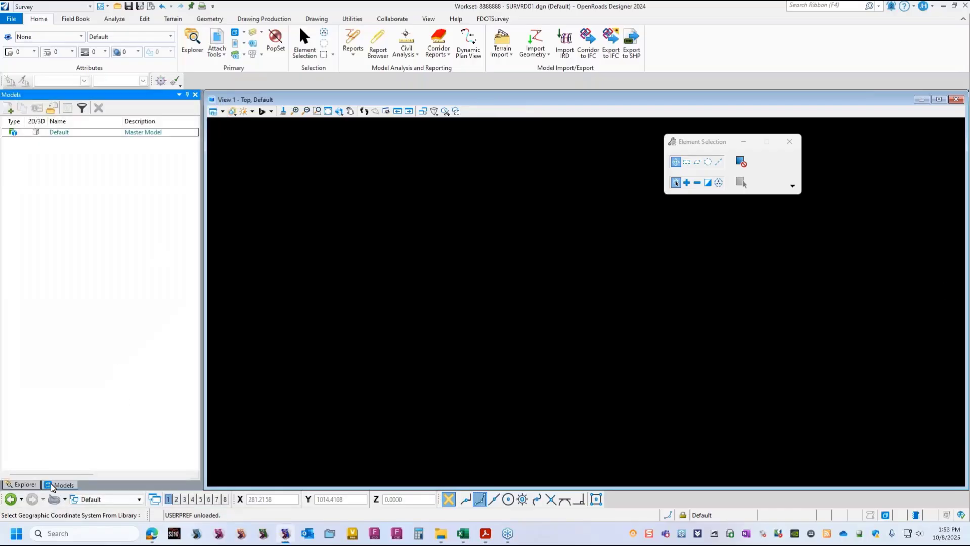
pyautogui.click(29, 481)
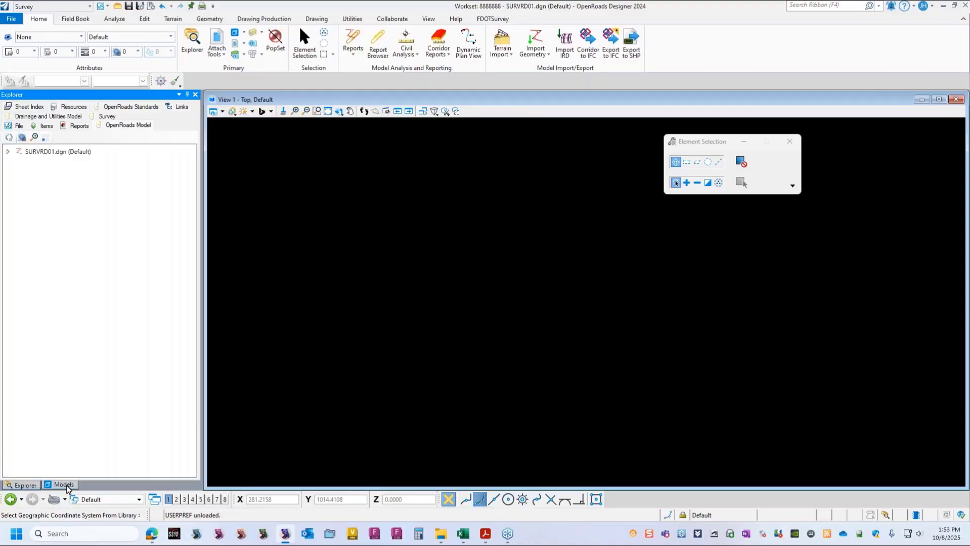
pyautogui.click(64, 485)
pyautogui.click(33, 482)
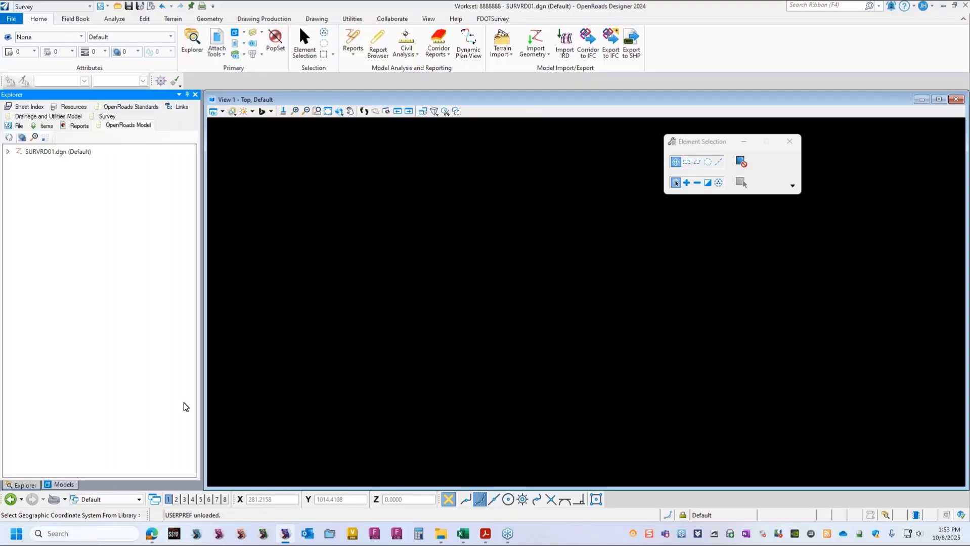
# - Dock Properties along the right side of the view at a reduced width and group the Element Selection window with it
pyautogui.click(253, 45)
pyautogui.moveTo(575, 162); pyautogui.dragTo(960, 295)
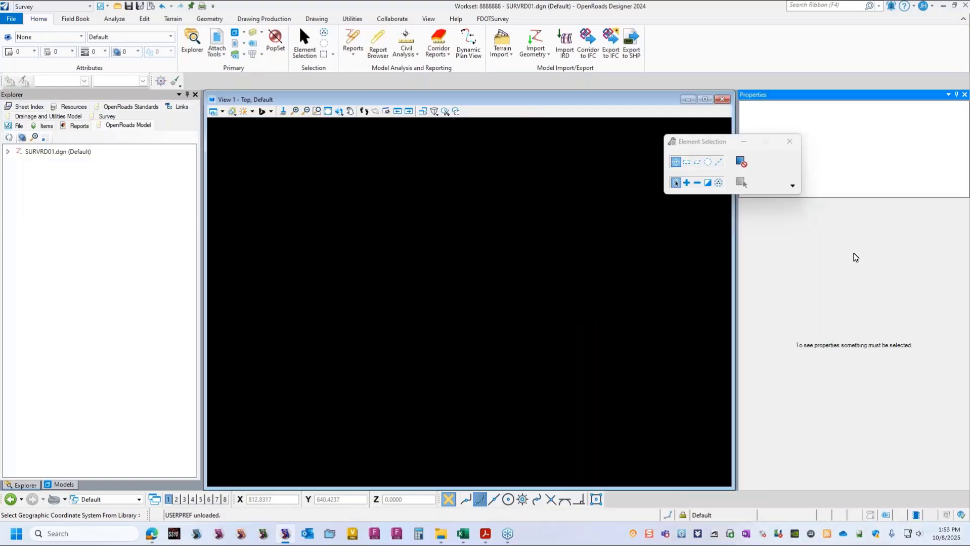
pyautogui.moveTo(738, 233); pyautogui.dragTo(773, 235)
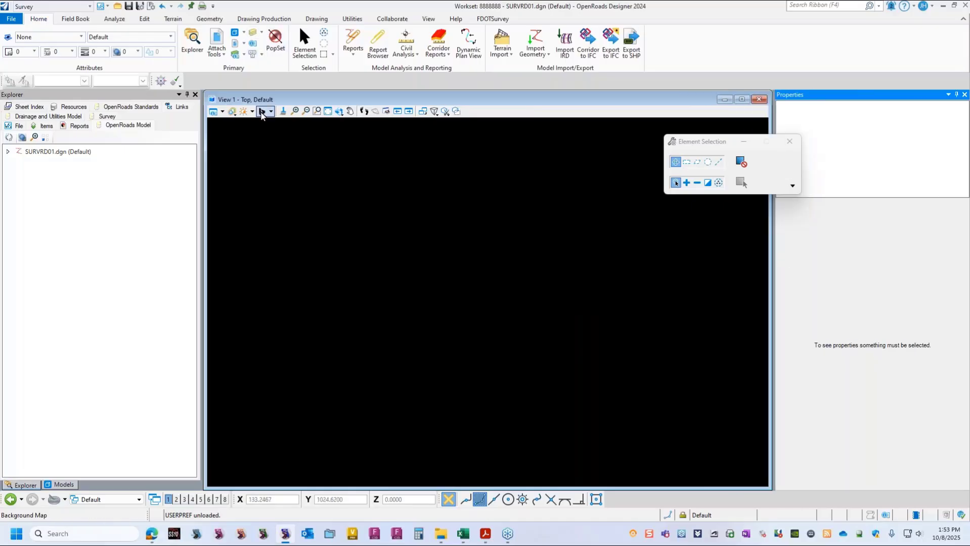
pyautogui.moveTo(701, 143); pyautogui.dragTo(570, 150)
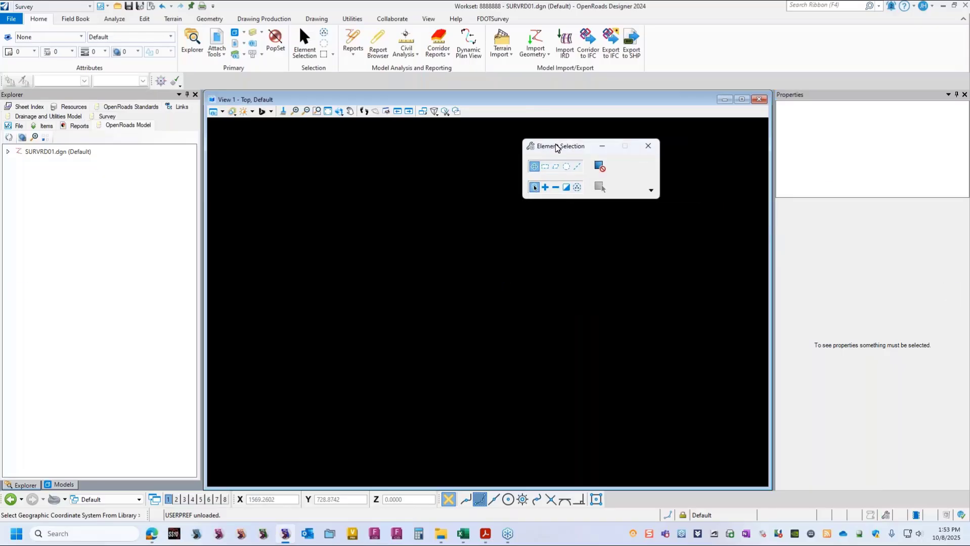
pyautogui.moveTo(556, 147); pyautogui.dragTo(820, 105)
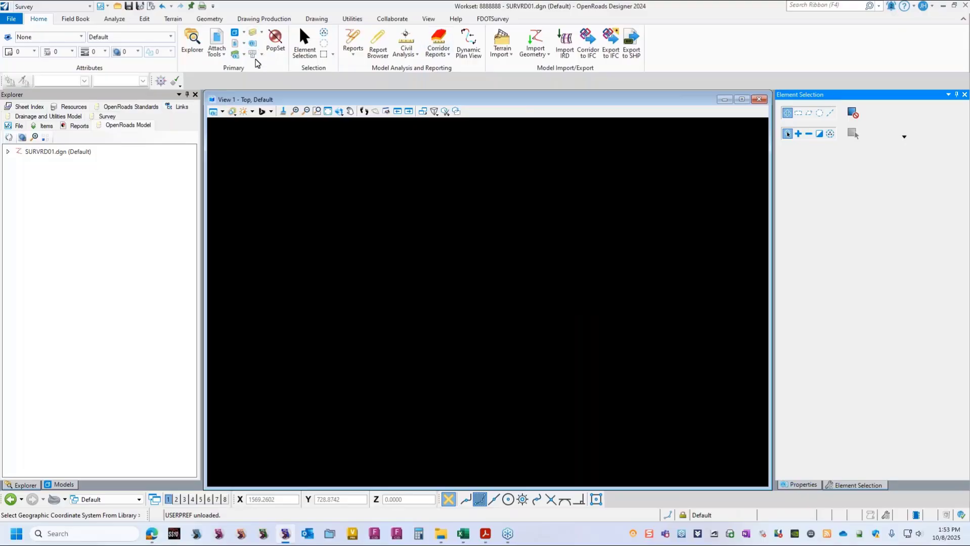
# - Dock Level Display alongside Properties and Element Selection, and switch through the three, leaving Properties in front
pyautogui.click(253, 32)
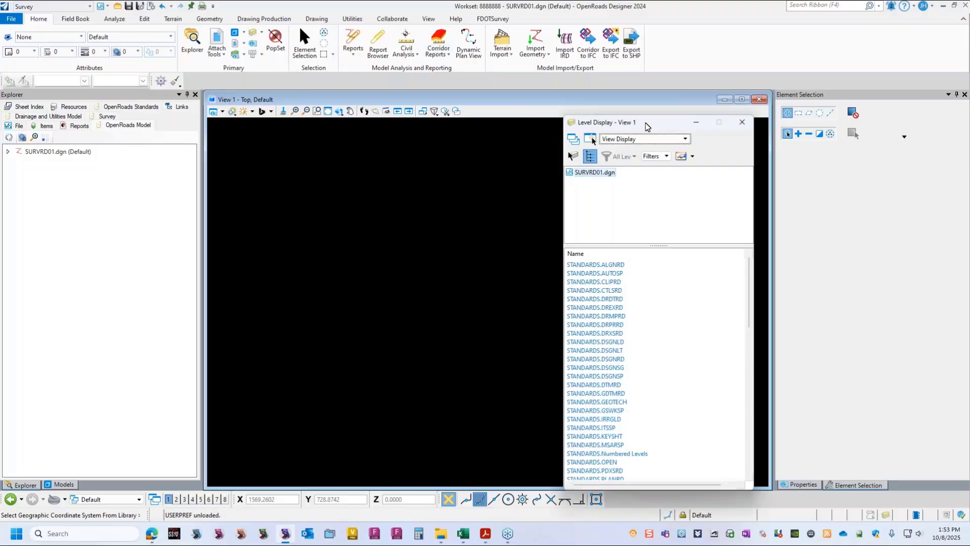
pyautogui.moveTo(646, 123); pyautogui.dragTo(857, 102)
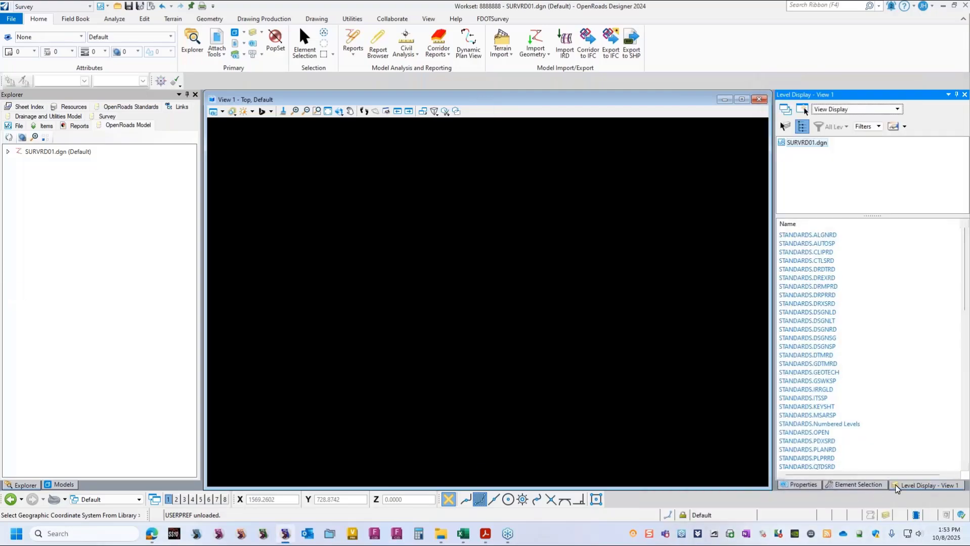
pyautogui.click(810, 488)
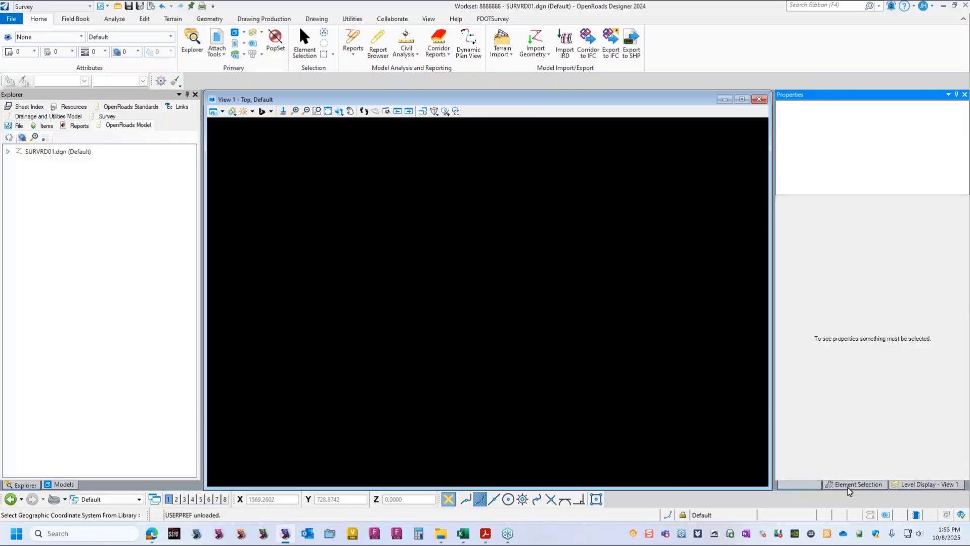
pyautogui.click(858, 485)
pyautogui.click(924, 486)
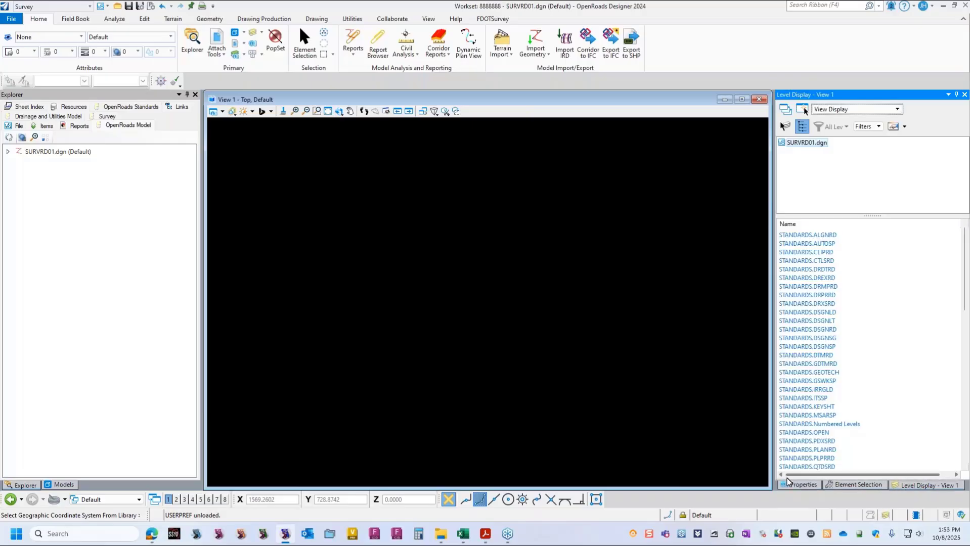
pyautogui.click(801, 485)
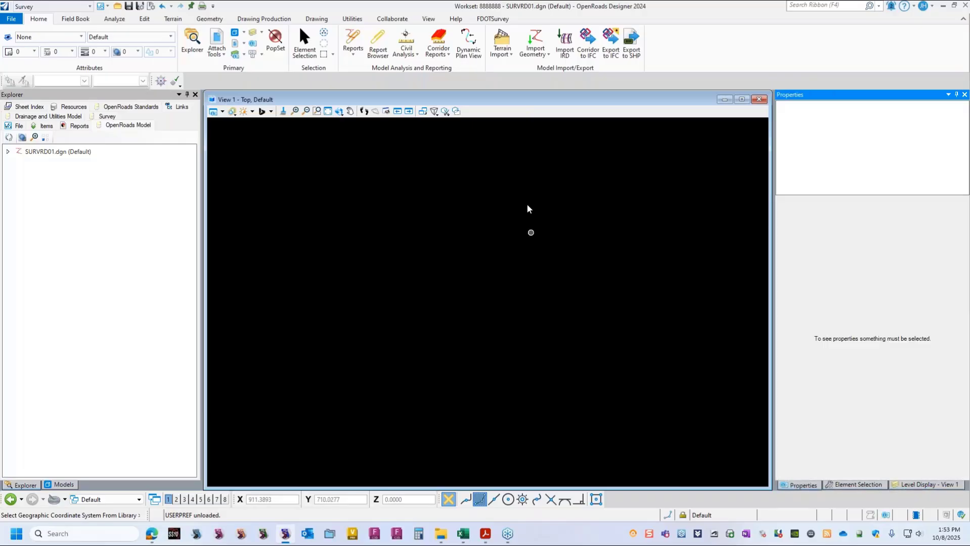
# - Set the active level to BaselineSurvey
pyautogui.click(339, 111)
pyautogui.click(141, 7)
pyautogui.click(172, 36)
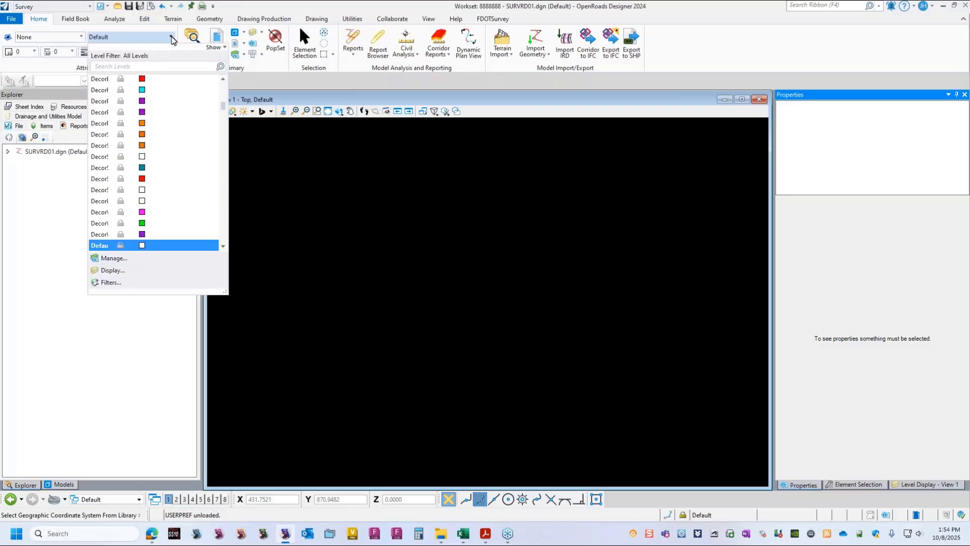
pyautogui.press('b')
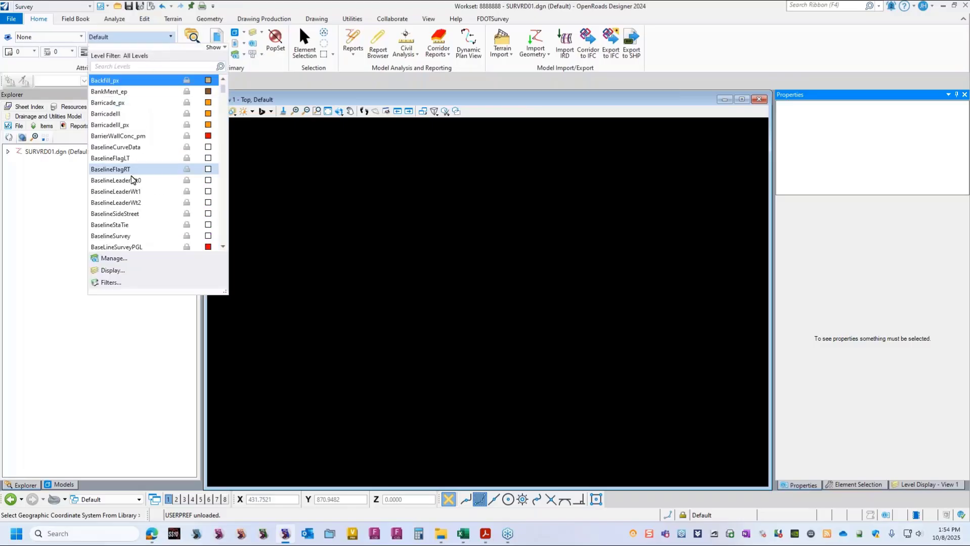
pyautogui.click(133, 235)
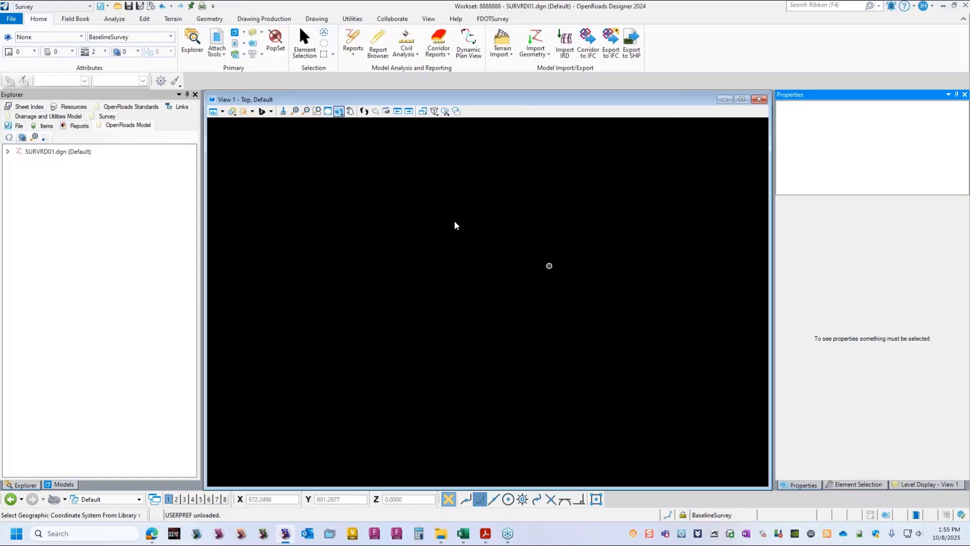
pyautogui.click(482, 260)
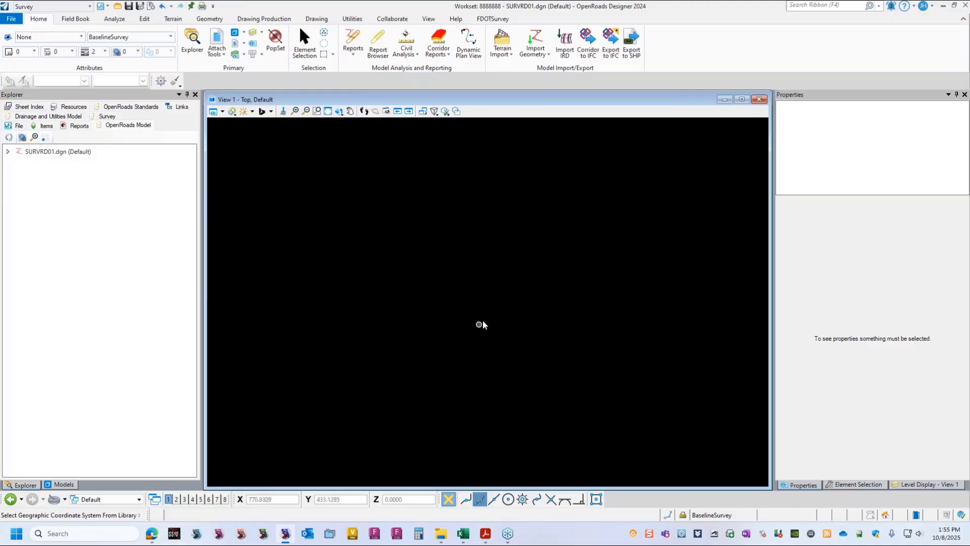
# - Examine the Explorer's OpenRoads Model, Survey and OpenRoads Standards contents for SURVRD01.dgn, including its Feature Definitions
pyautogui.click(9, 152)
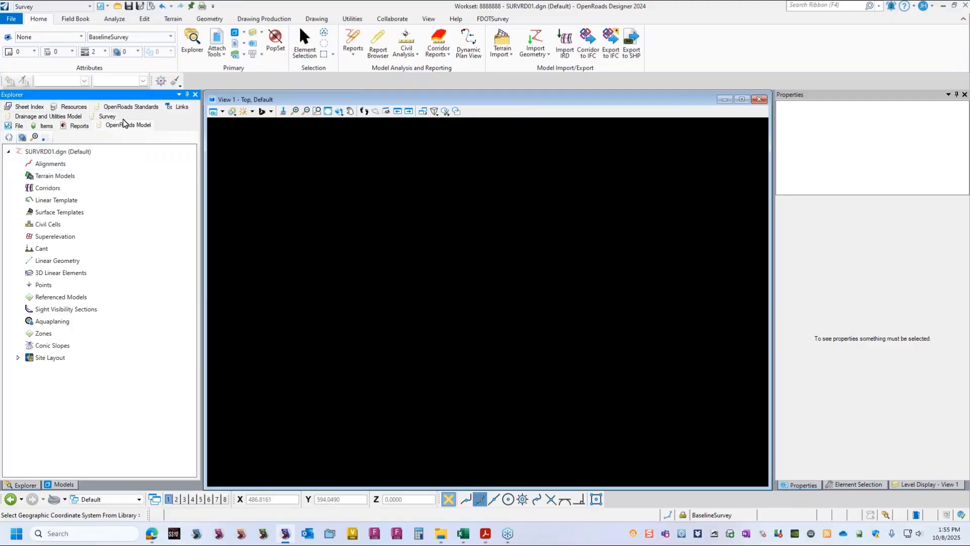
pyautogui.click(107, 116)
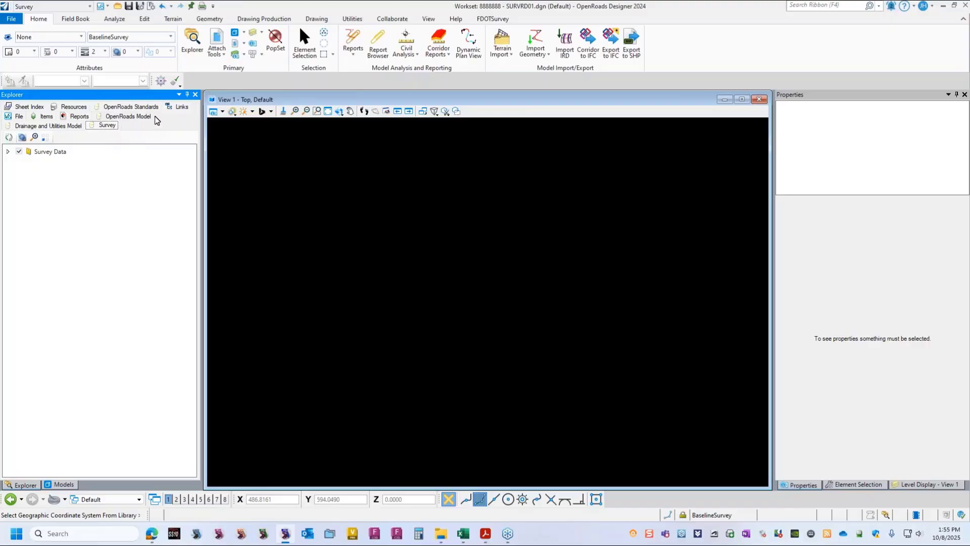
pyautogui.click(129, 108)
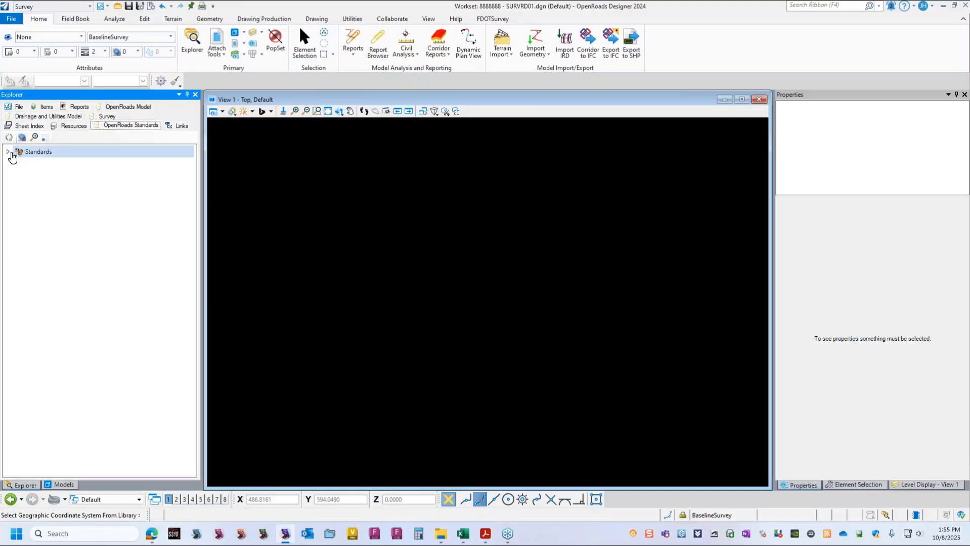
pyautogui.click(8, 151)
pyautogui.click(19, 176)
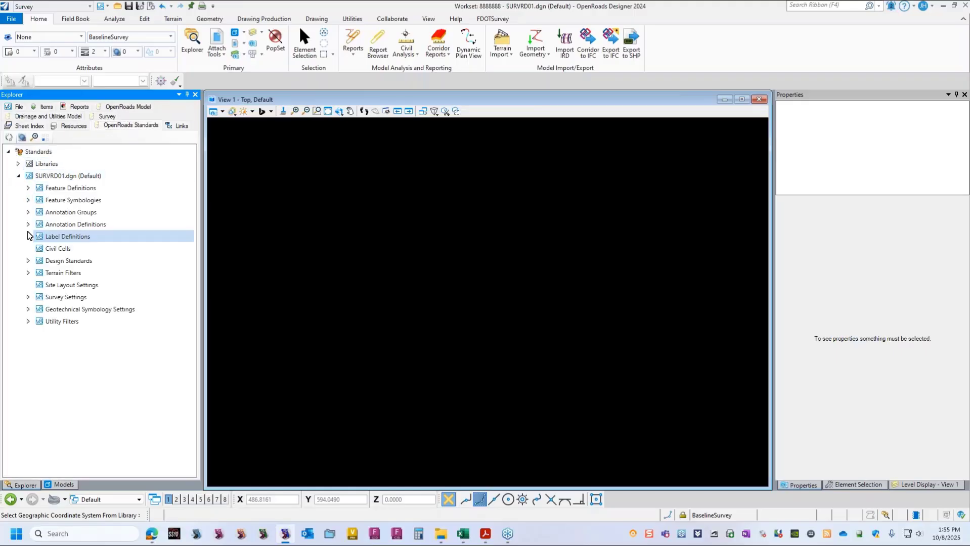
pyautogui.click(28, 188)
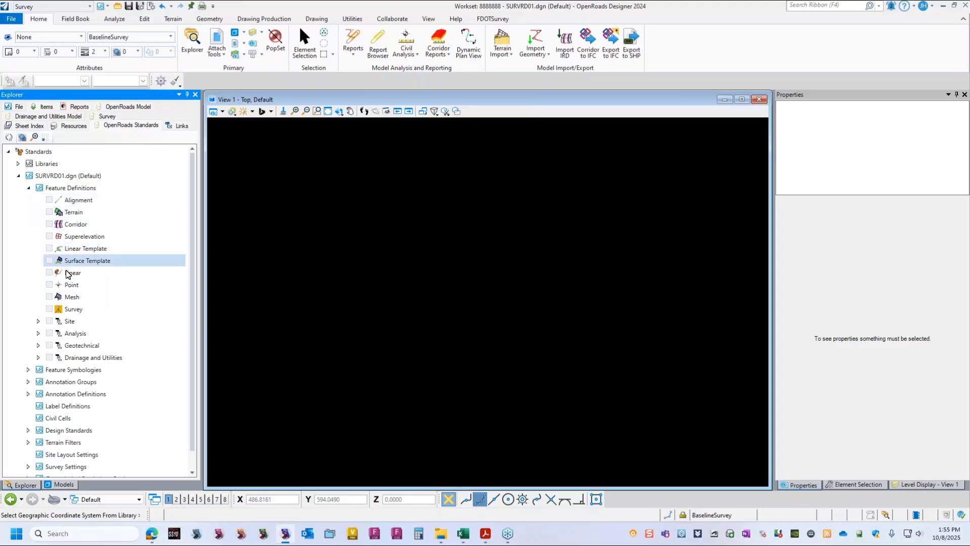
pyautogui.click(29, 187)
pyautogui.click(130, 106)
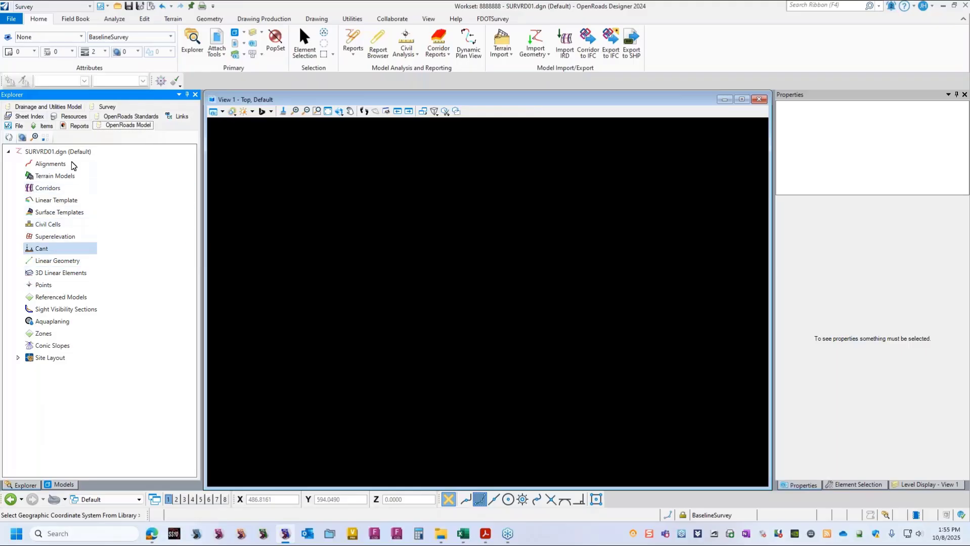
# - Create a new field book in the Default model's Survey Data and expand Field Books to show it
pyautogui.click(111, 107)
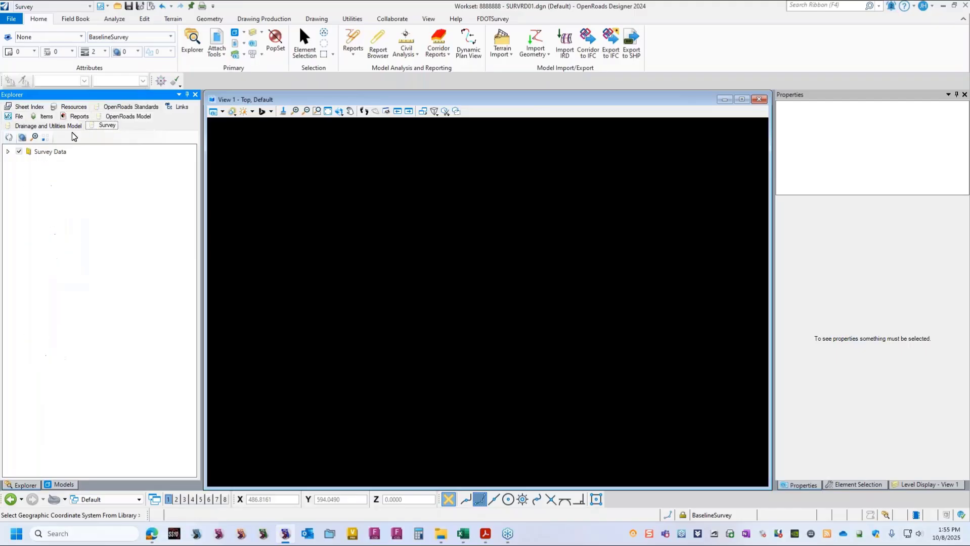
pyautogui.click(7, 151)
pyautogui.click(18, 163)
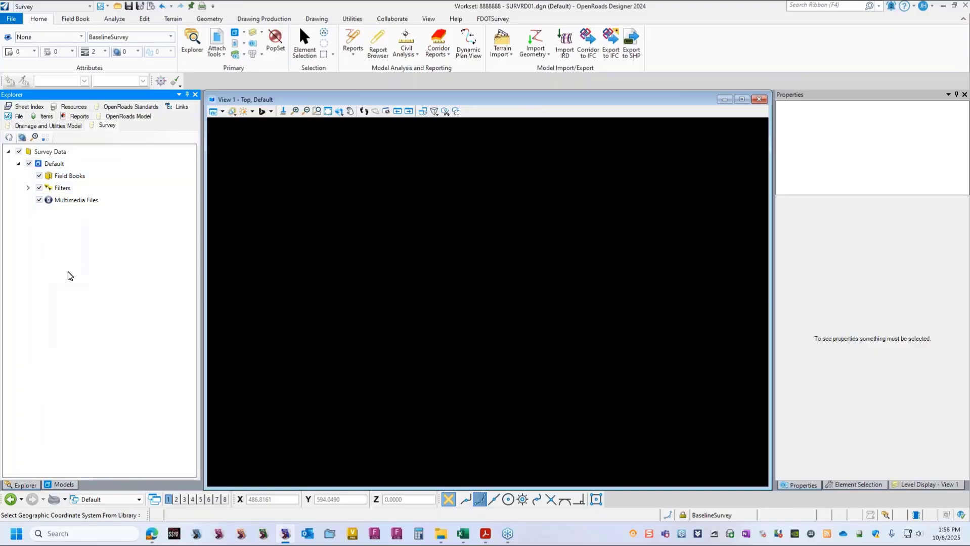
pyautogui.click(79, 176)
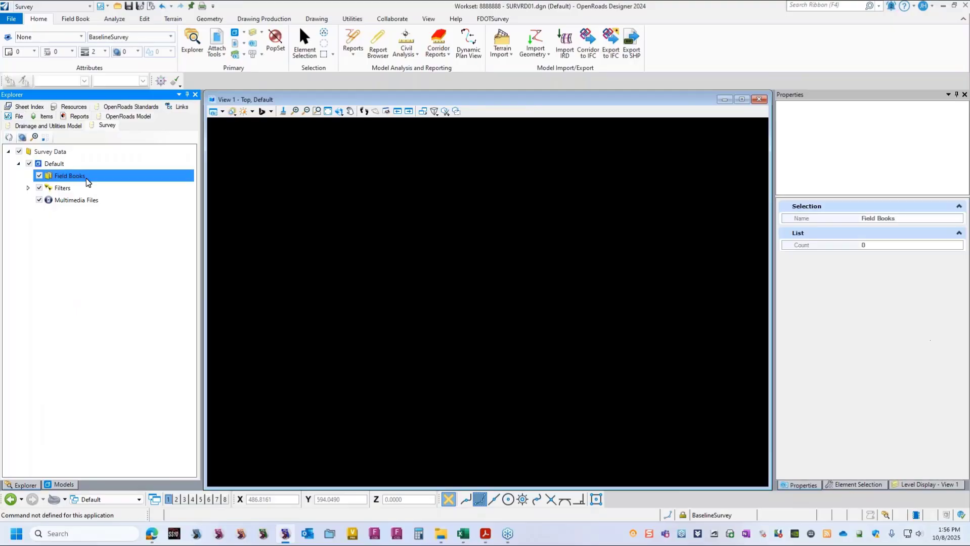
pyautogui.rightClick(80, 175)
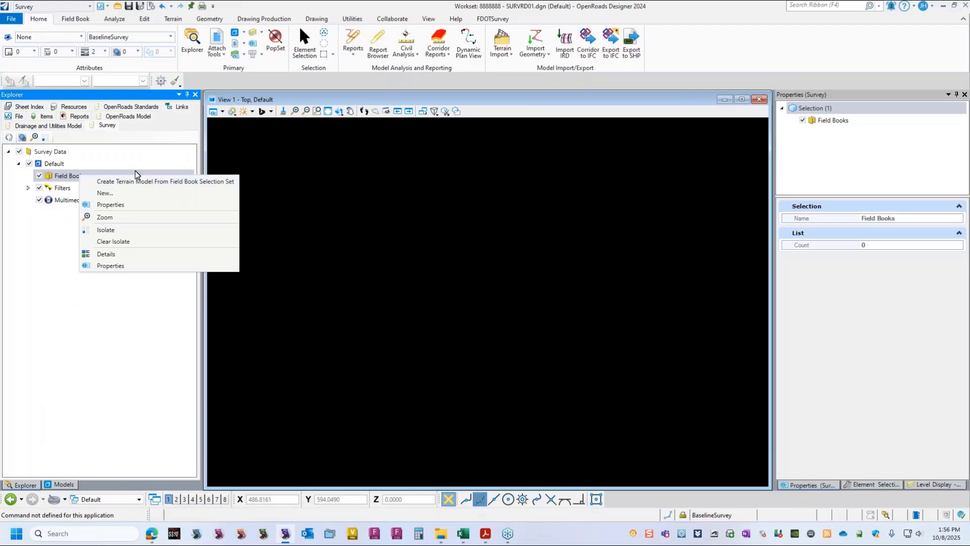
pyautogui.click(125, 193)
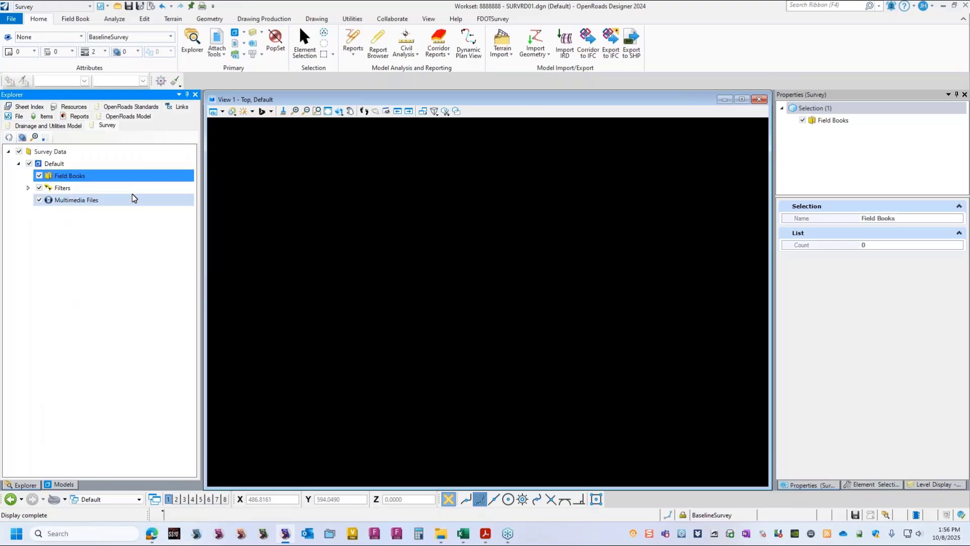
pyautogui.click(28, 176)
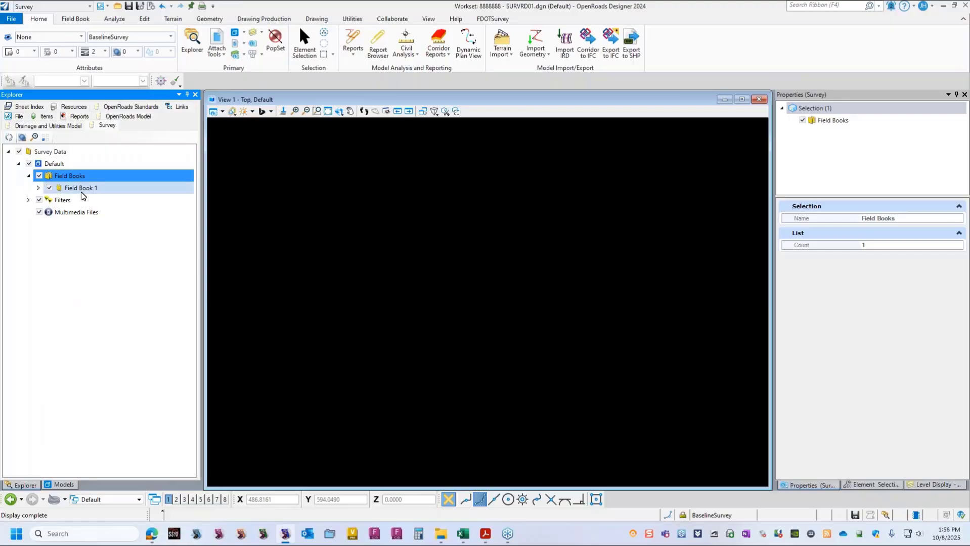
# - Rename the new field book under Field Books as 8888888
pyautogui.click(82, 188)
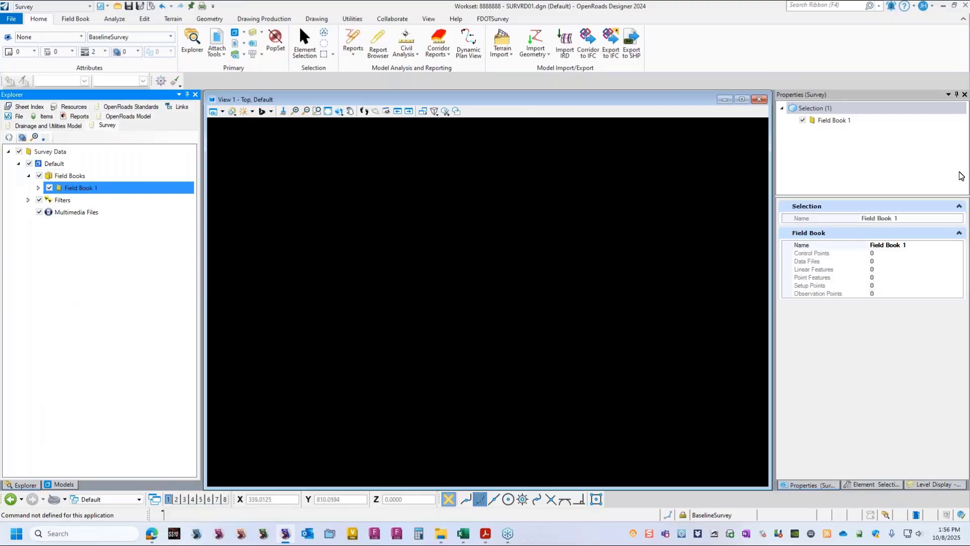
pyautogui.click(914, 247)
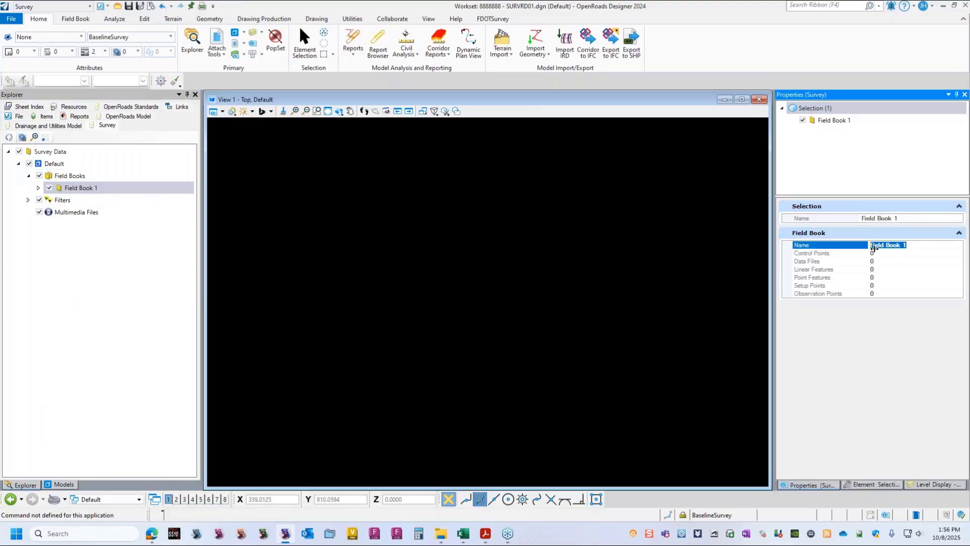
pyautogui.write('8888888')
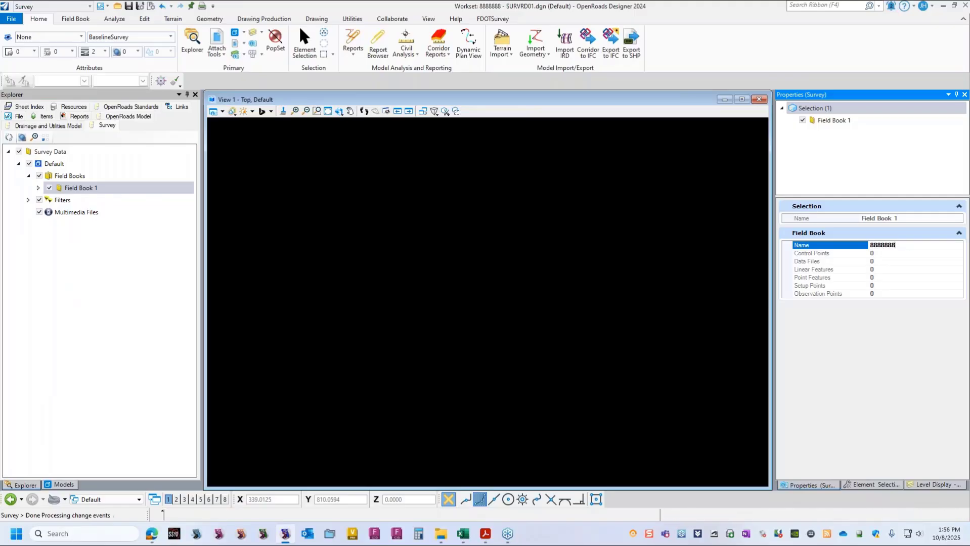
pyautogui.press('Return')
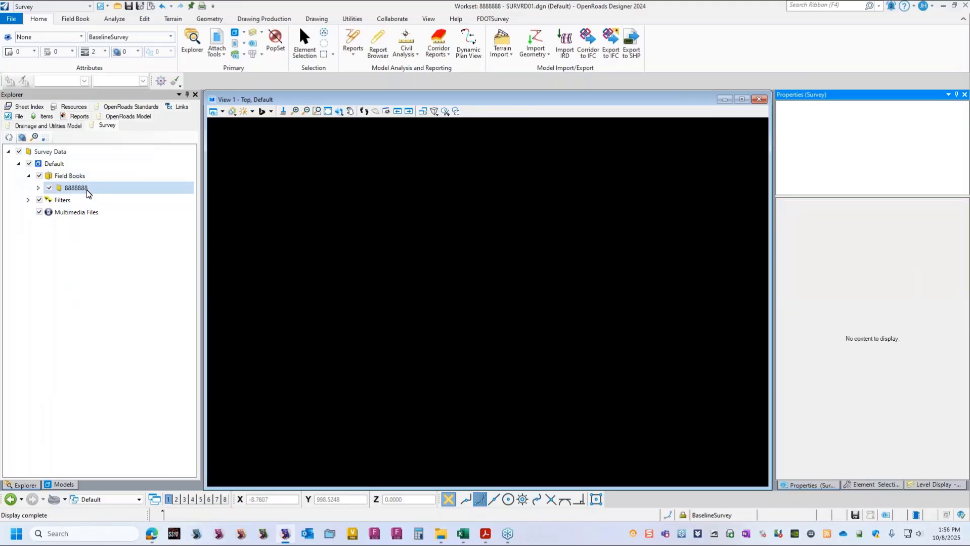
# - Expand field book 8888888 and look through its data categories and the Export To and Import commands it offers
pyautogui.click(38, 187)
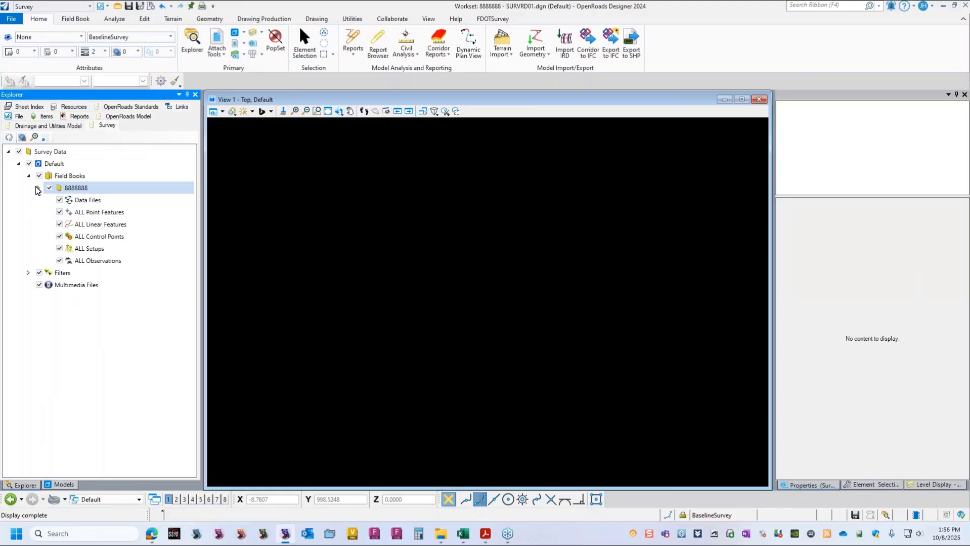
pyautogui.click(98, 202)
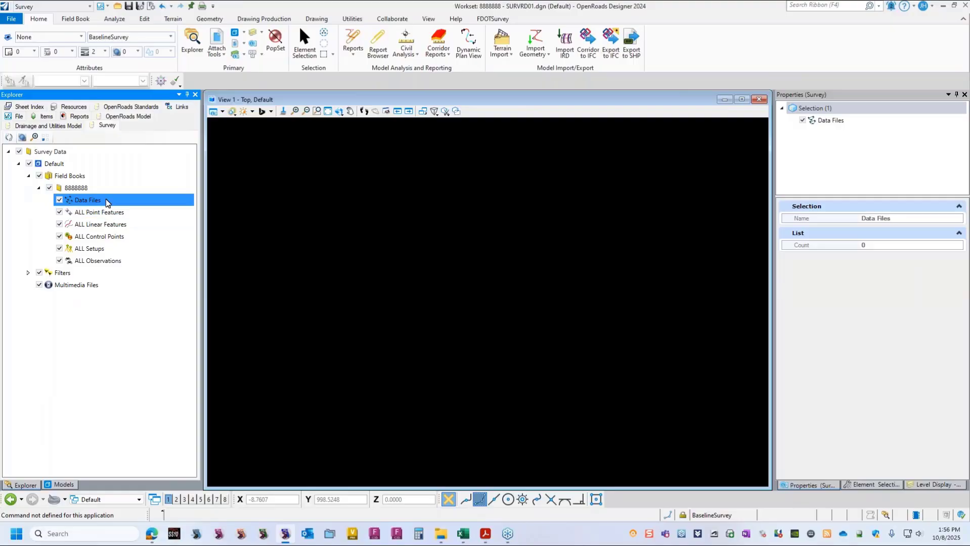
pyautogui.click(100, 227)
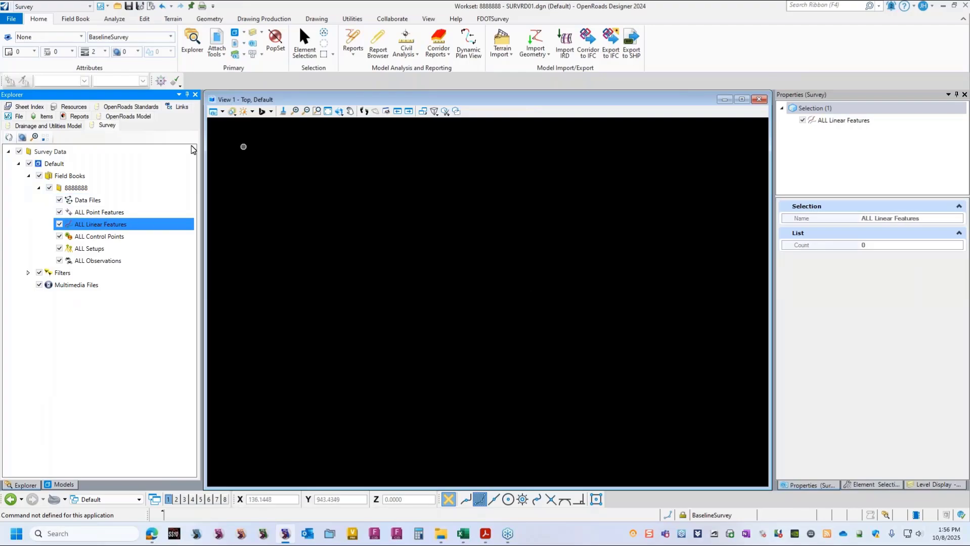
pyautogui.click(109, 192)
pyautogui.rightClick(109, 192)
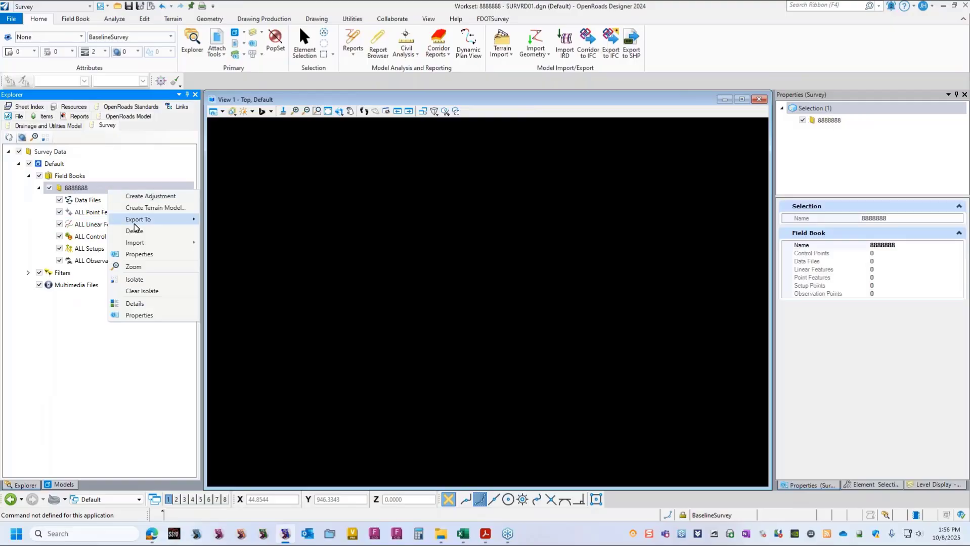
pyautogui.moveTo(193, 245)
pyautogui.click(410, 207)
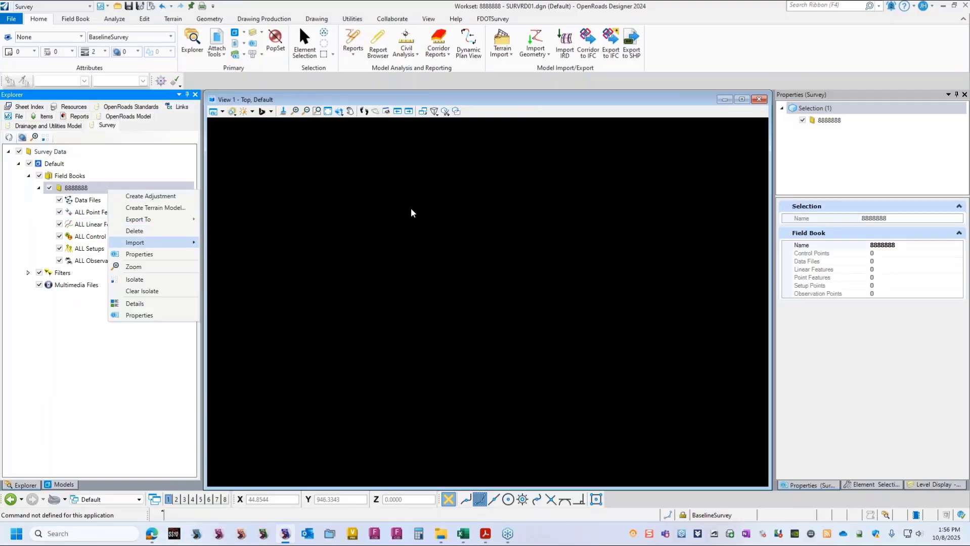
# - Switch to File Explorer for the survey data file and load its CAiCE data into field book 8888888 using Separate Segments
pyautogui.click(442, 534)
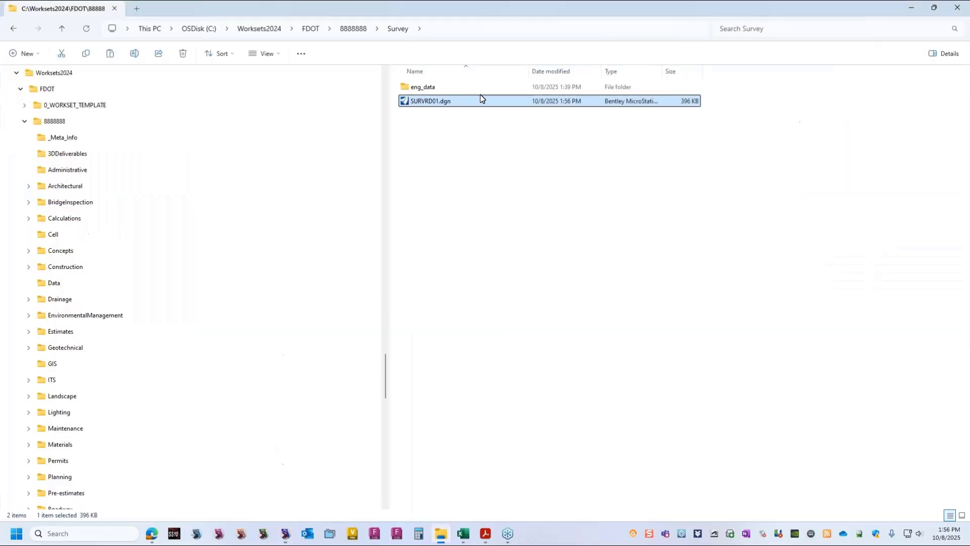
pyautogui.moveTo(809, 202); pyautogui.dragTo(969, 152)
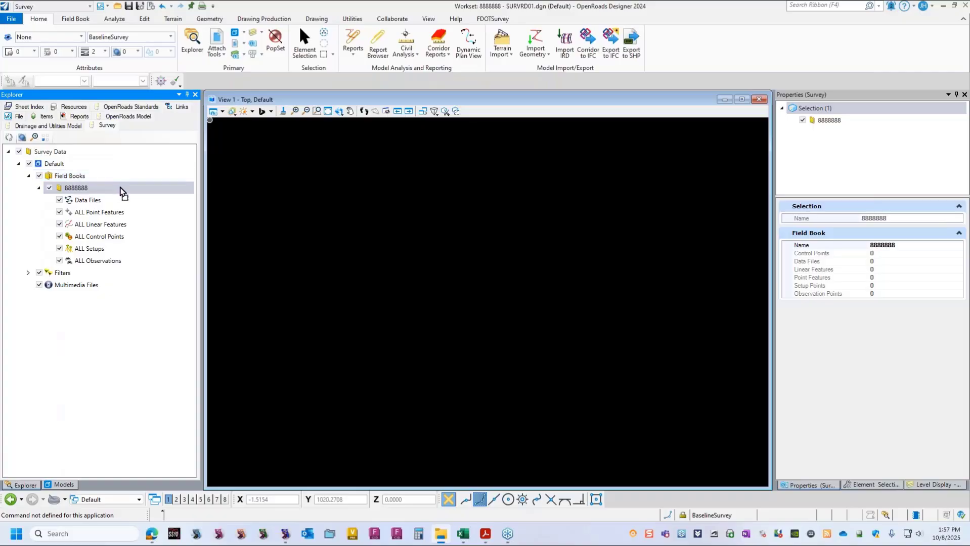
pyautogui.moveTo(120, 188); pyautogui.dragTo(121, 188)
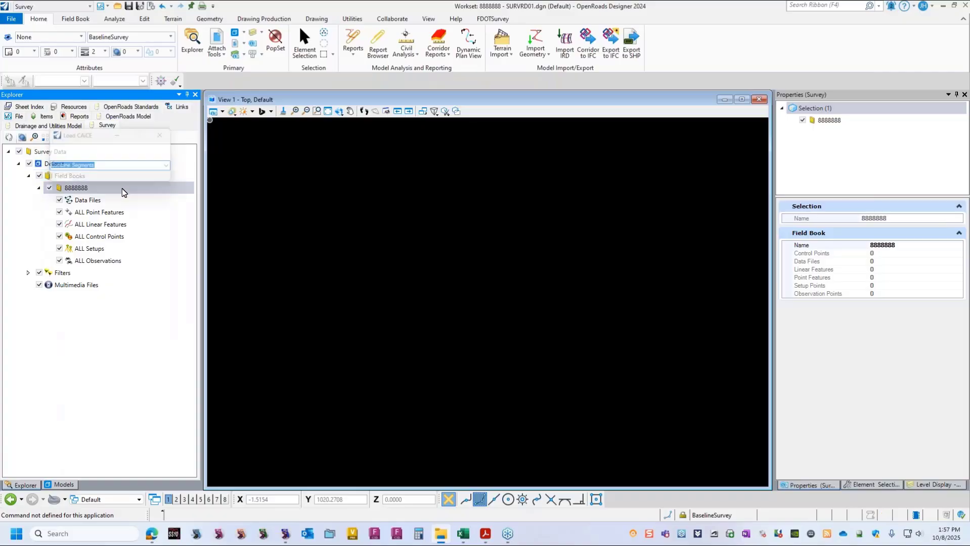
pyautogui.click(167, 167)
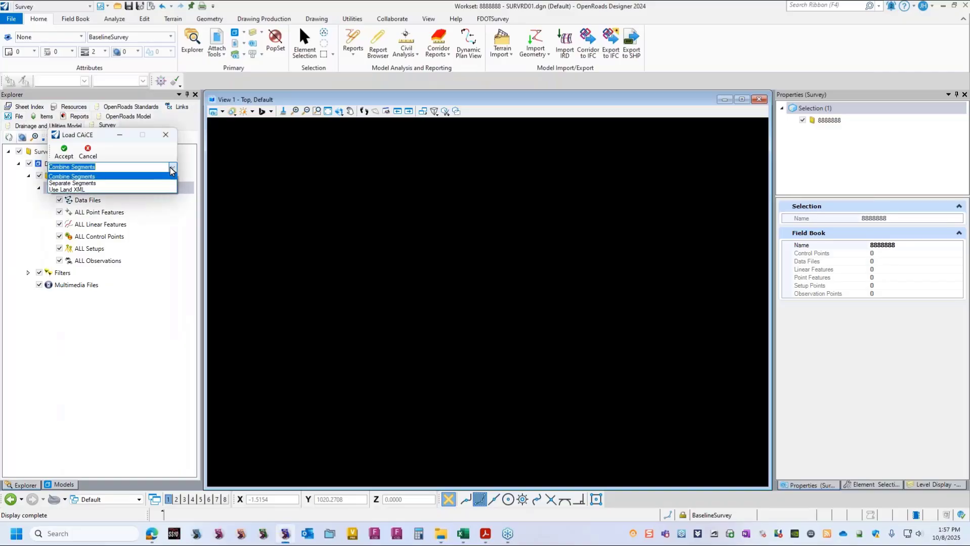
pyautogui.click(91, 182)
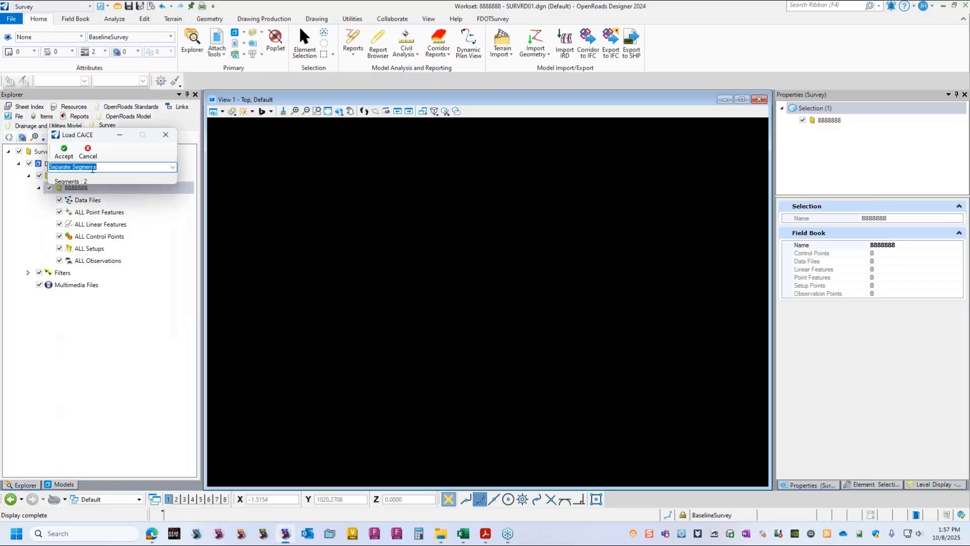
pyautogui.click(64, 153)
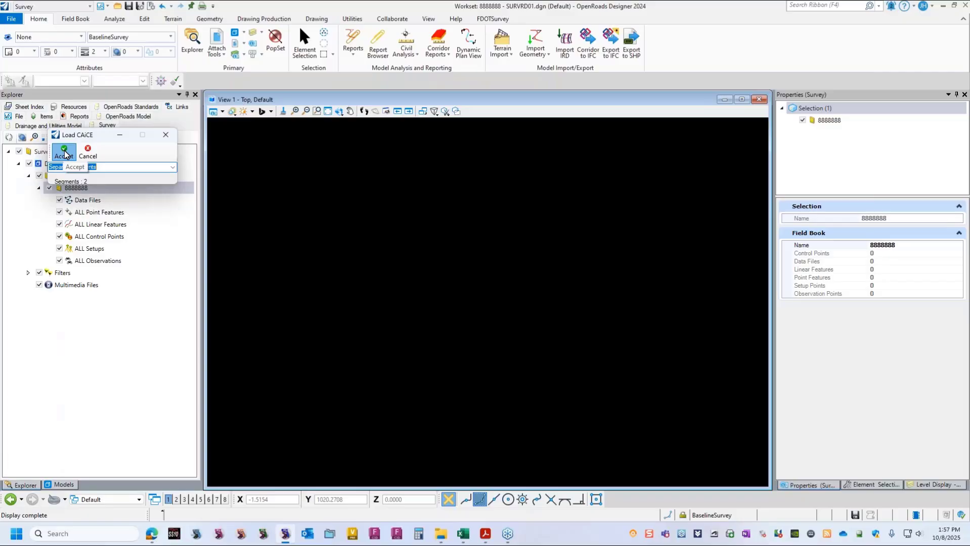
pyautogui.click(64, 154)
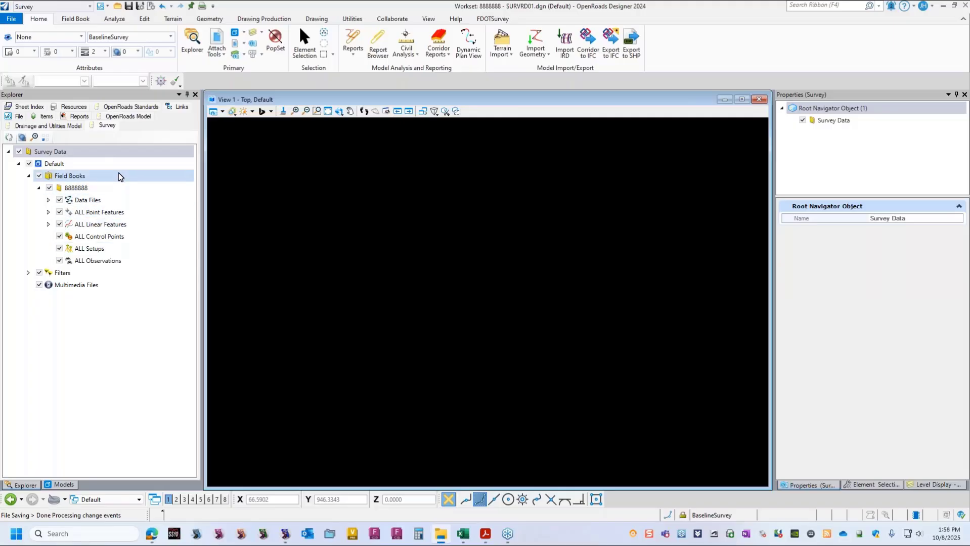
# - Show the FDOT Survey Settings from SURVRD01.dgn's OpenRoads Standards in widened Properties and review Linking Codes and Data File Parsing
pyautogui.click(137, 107)
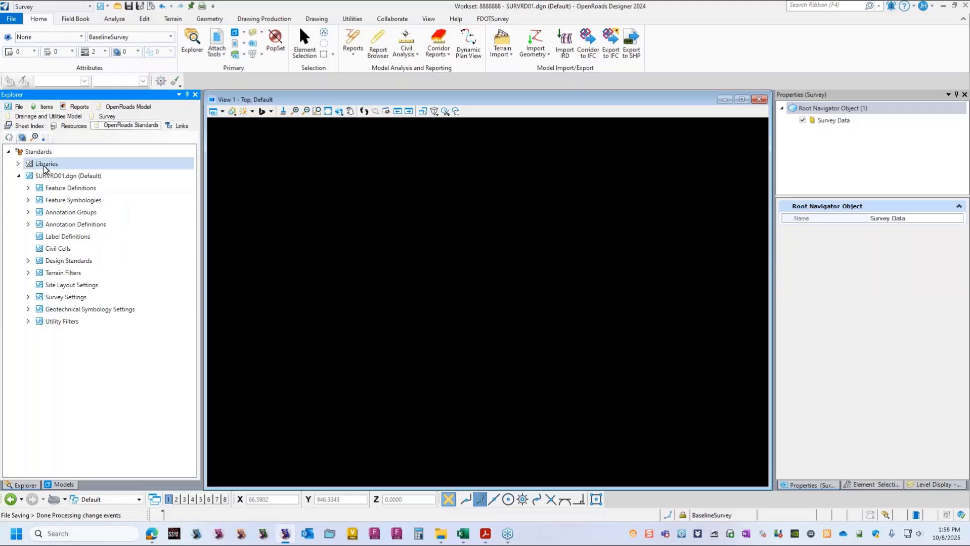
pyautogui.click(28, 188)
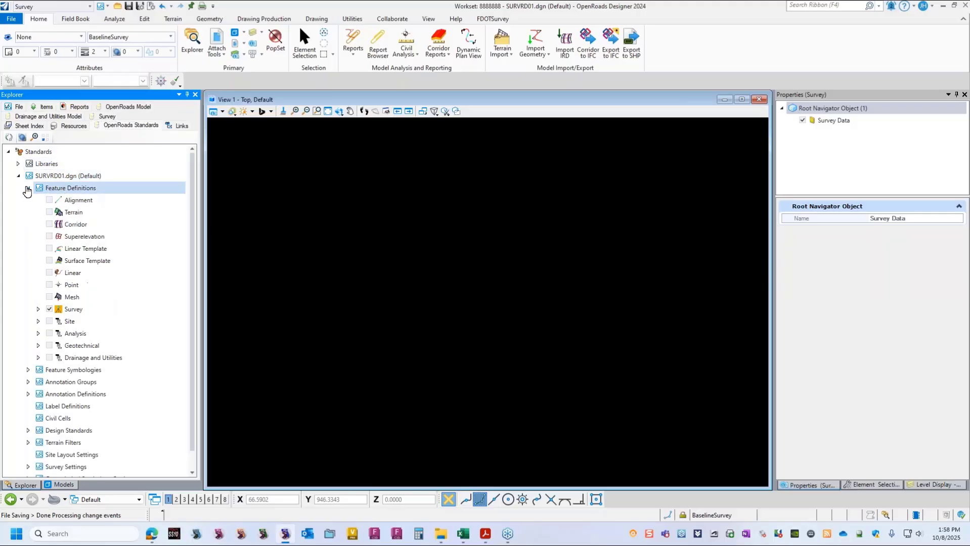
pyautogui.click(28, 188)
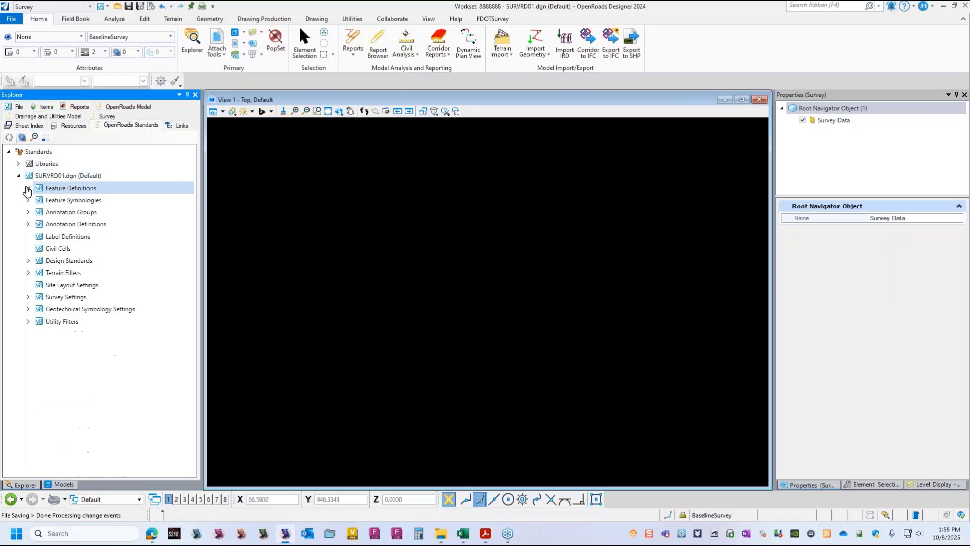
pyautogui.click(28, 297)
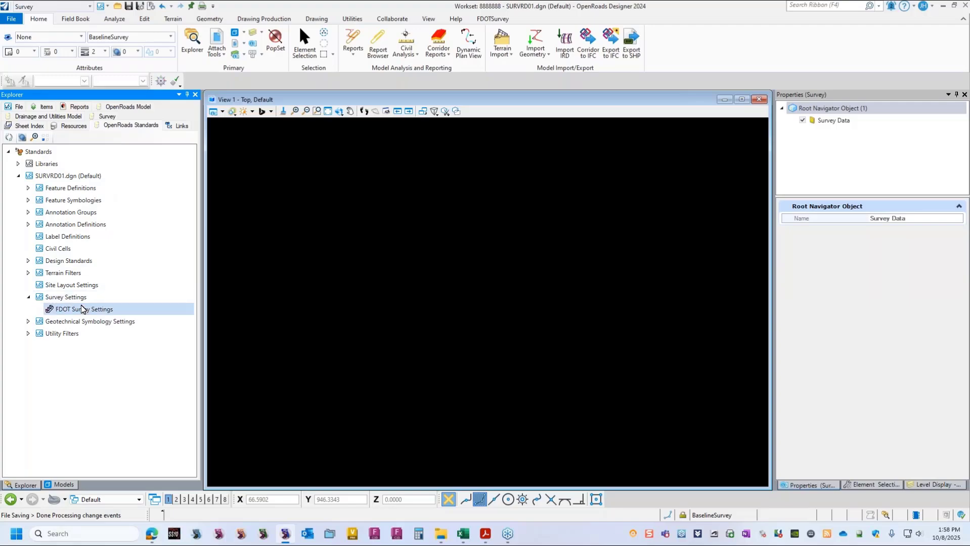
pyautogui.click(85, 310)
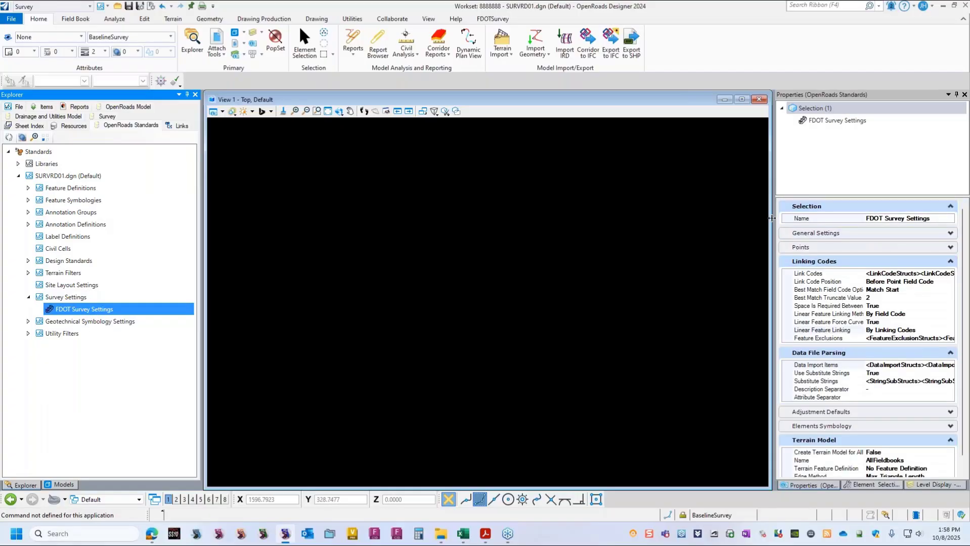
pyautogui.moveTo(772, 219); pyautogui.dragTo(759, 219)
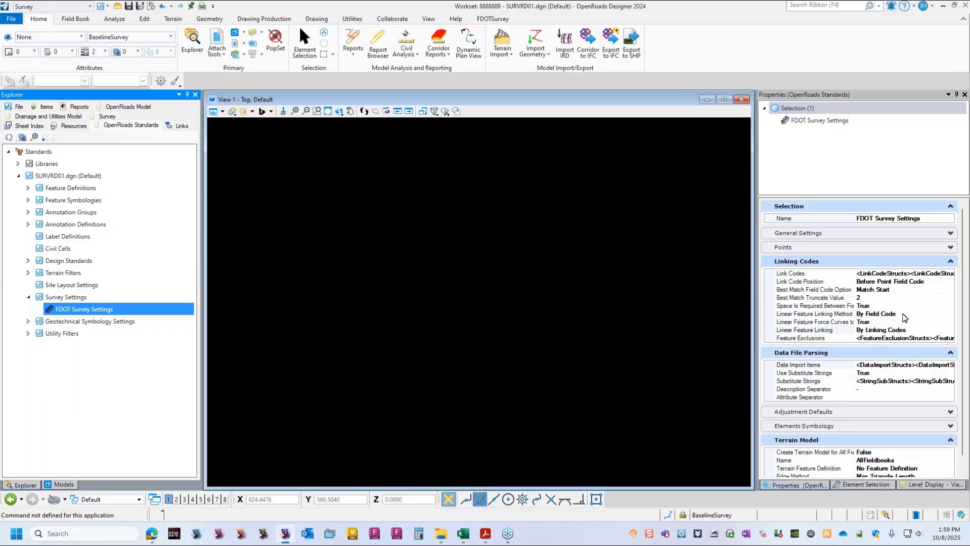
pyautogui.scroll(-1, 917, 315)
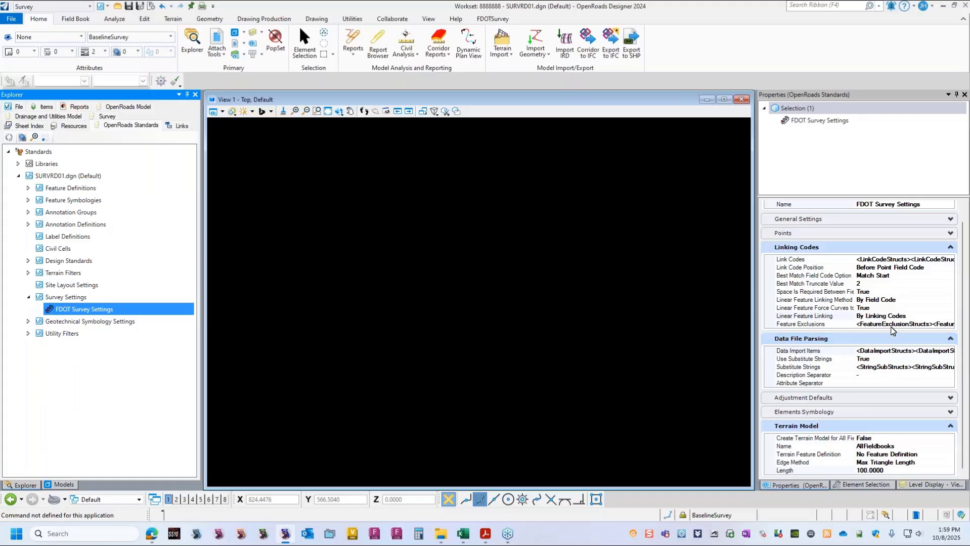
# - Examine the Adjustment Defaults of FDOT Survey Settings, including the Adjustment Type choices, and continue to the Terrain Model settings
pyautogui.click(950, 399)
pyautogui.scroll(-2, 880, 399)
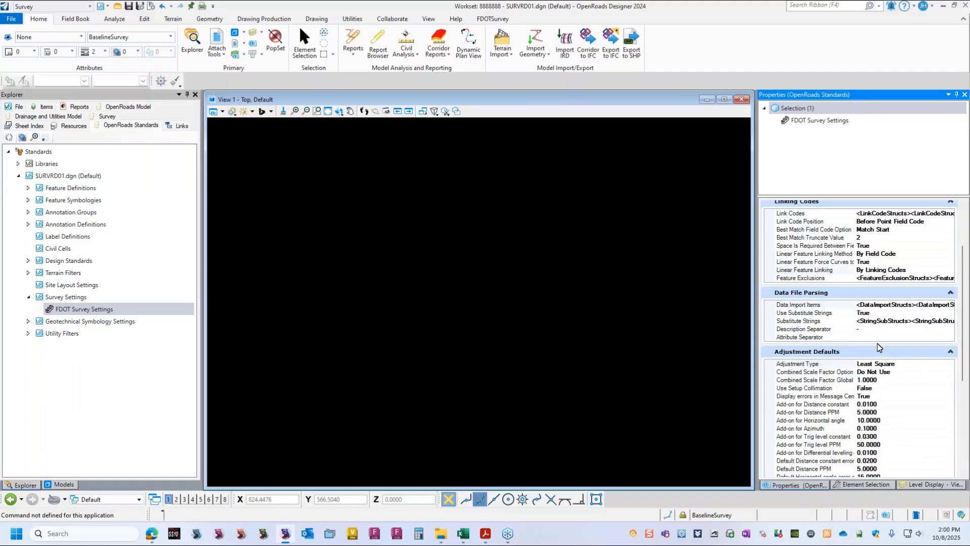
pyautogui.scroll(-1, 861, 317)
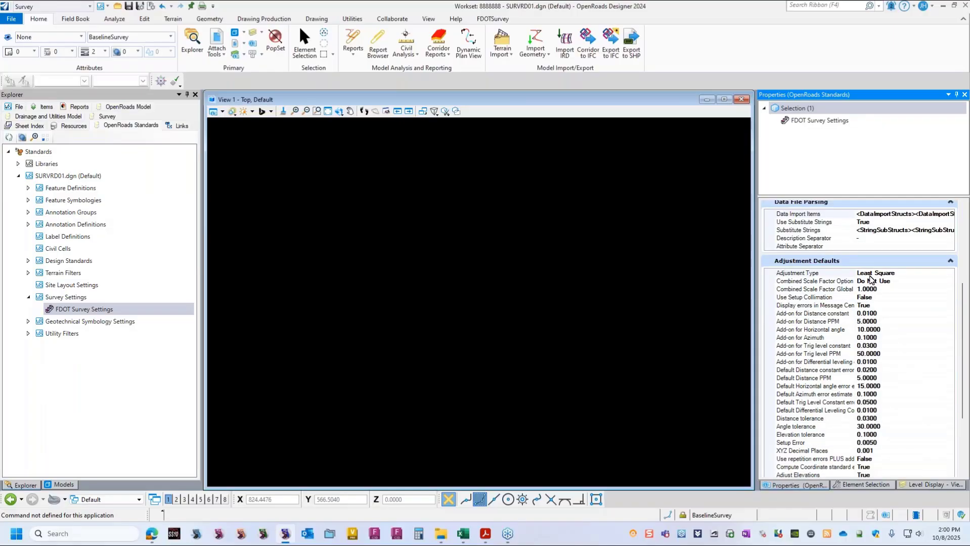
pyautogui.click(874, 273)
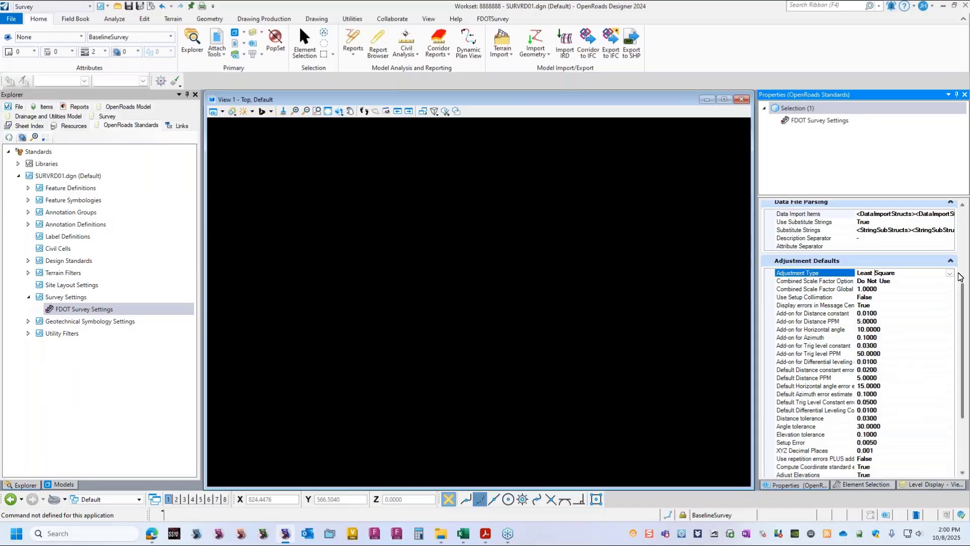
pyautogui.click(949, 274)
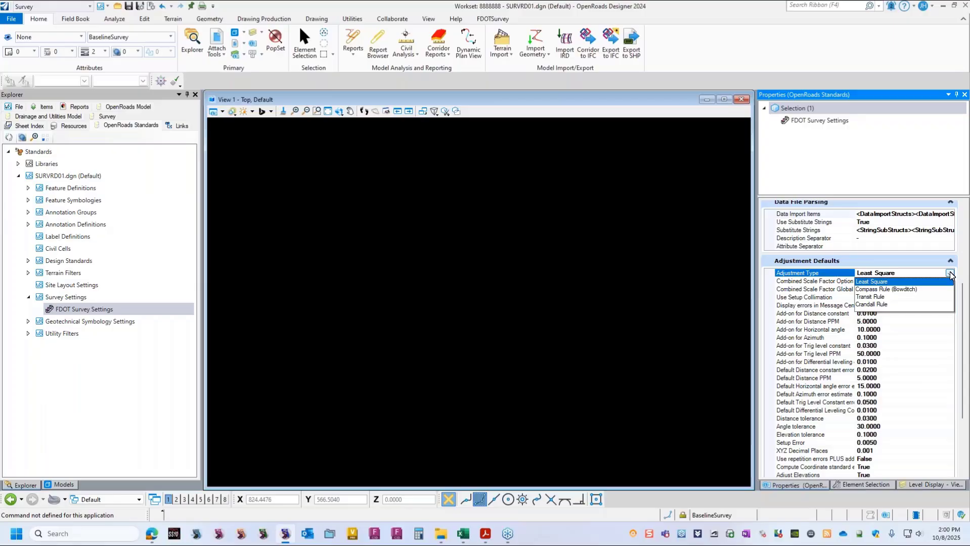
pyautogui.click(949, 275)
pyautogui.scroll(-1, 890, 342)
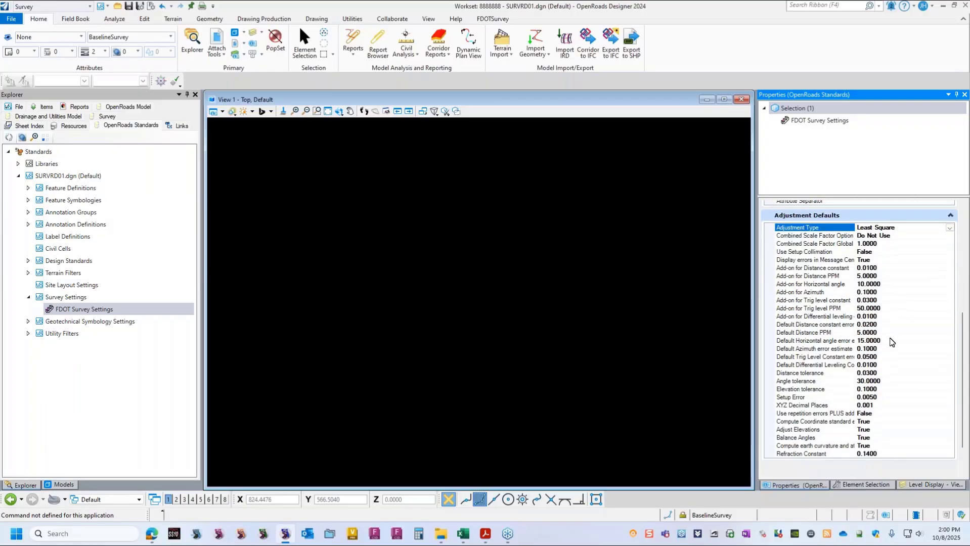
pyautogui.scroll(-1, 890, 342)
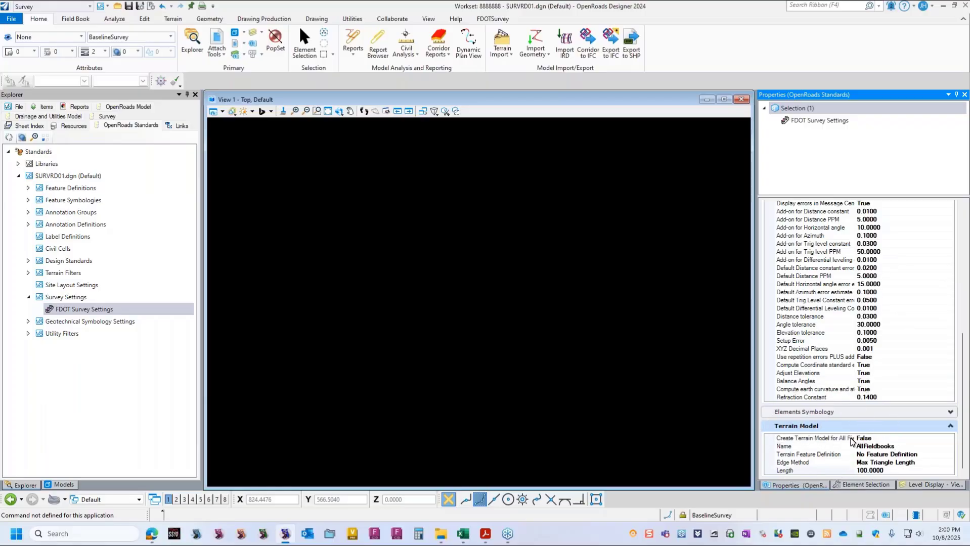
# - Try Remove Slivers as the Terrain Model Edge Method, and restore it to Max Triangle Length
pyautogui.click(874, 438)
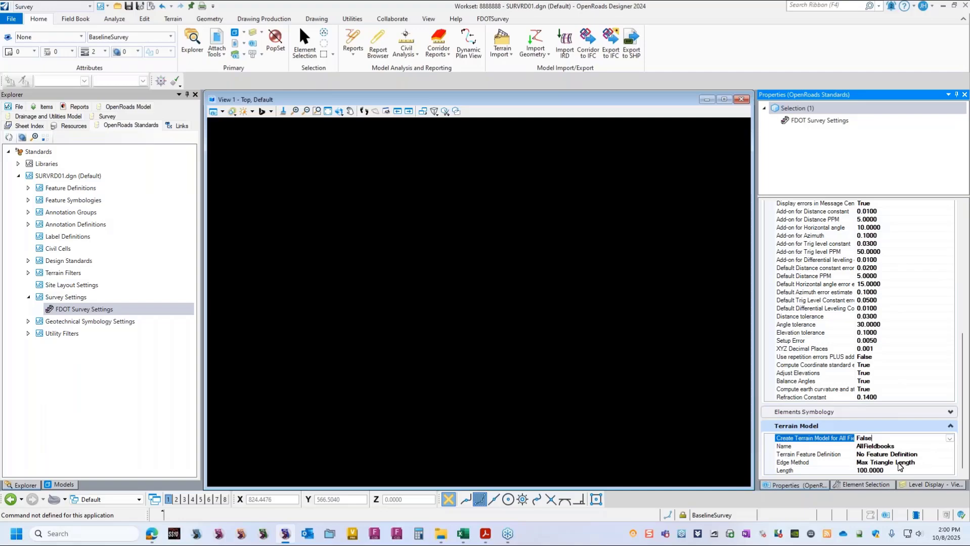
pyautogui.click(924, 463)
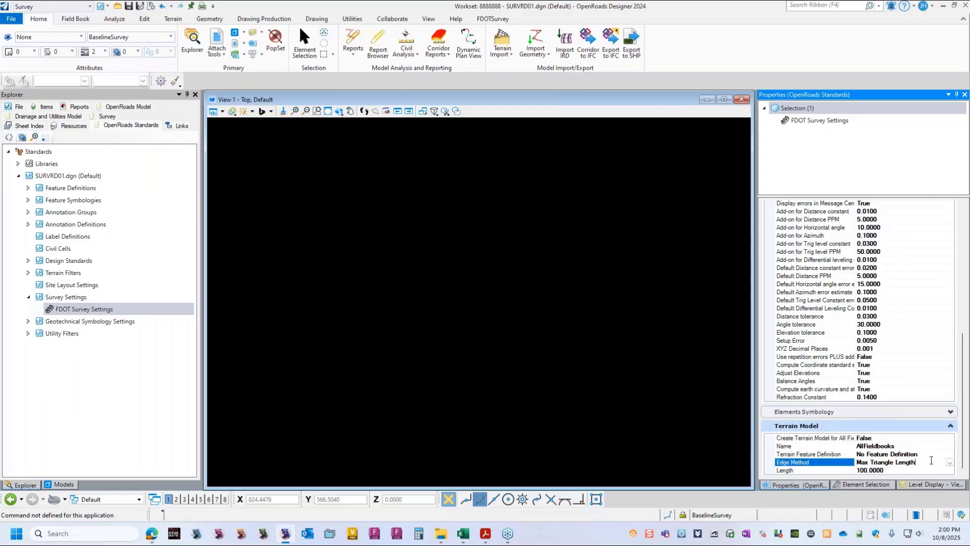
pyautogui.click(950, 463)
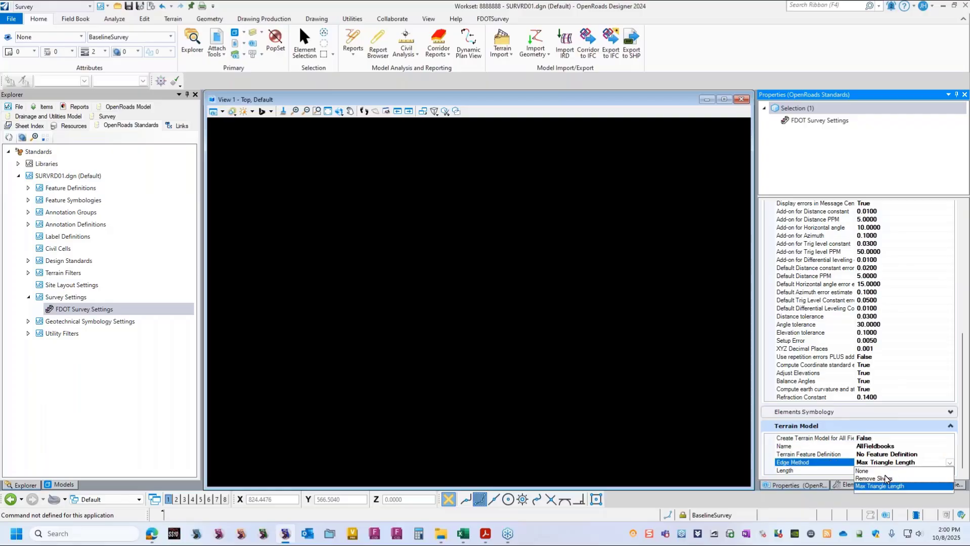
pyautogui.click(886, 478)
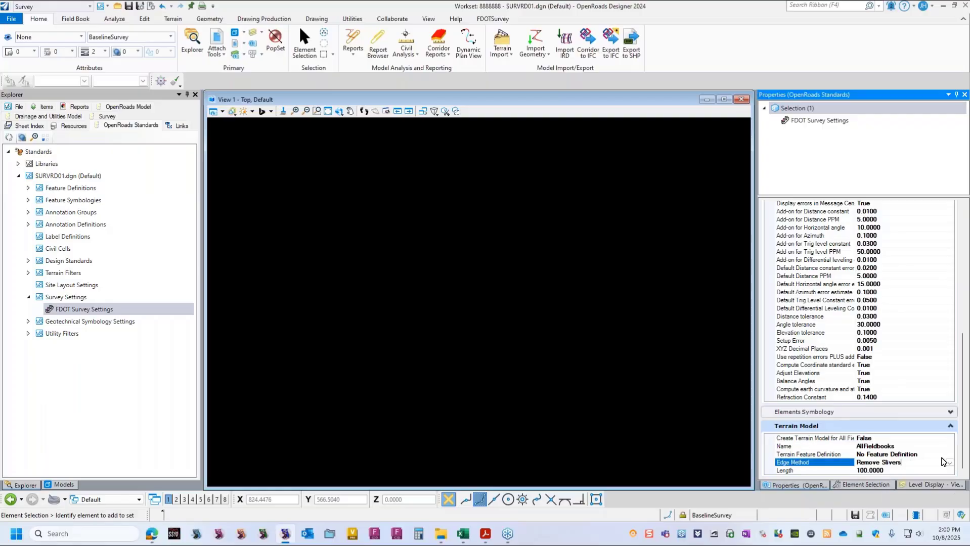
pyautogui.click(947, 463)
pyautogui.click(887, 487)
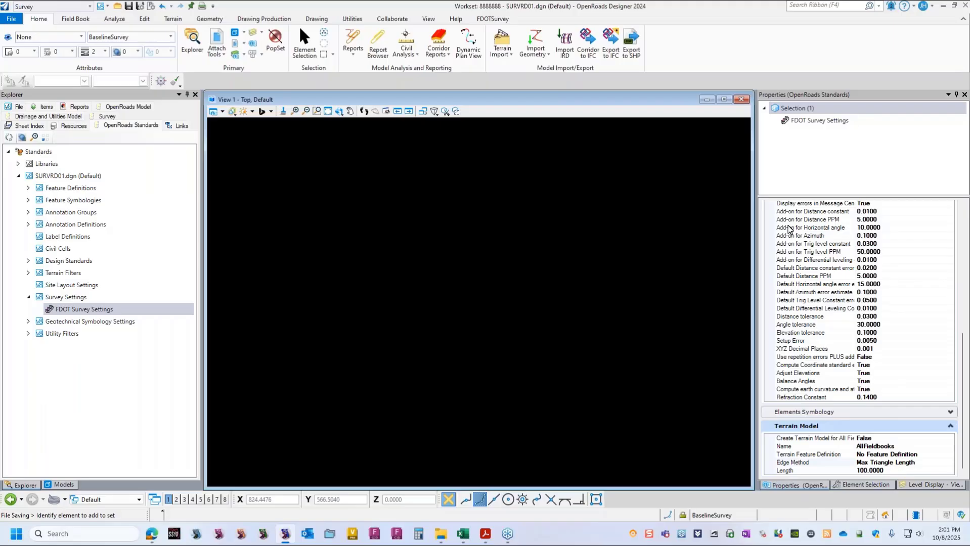
# - Examine the Terrain Model Length setting of FDOT Survey Settings and return to the Survey data tree
pyautogui.click(894, 470)
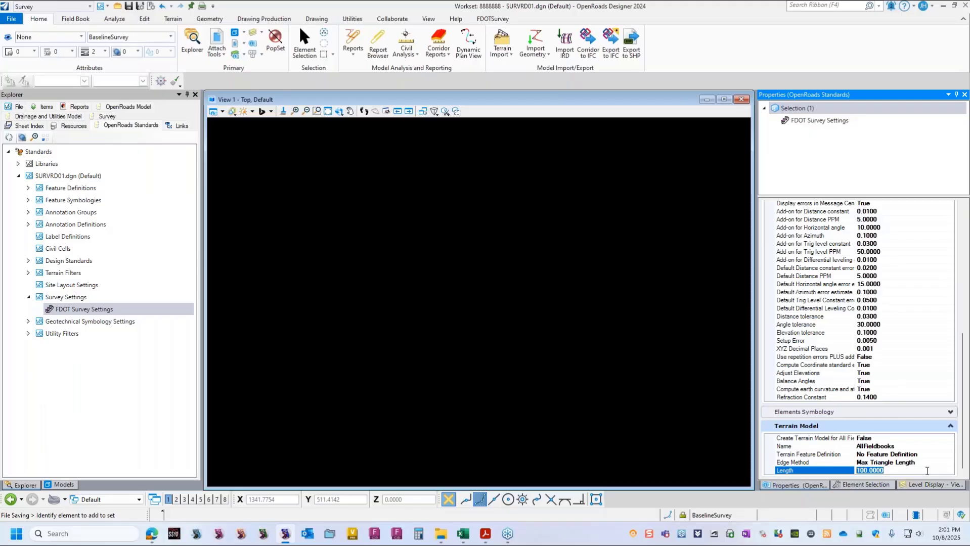
pyautogui.click(892, 470)
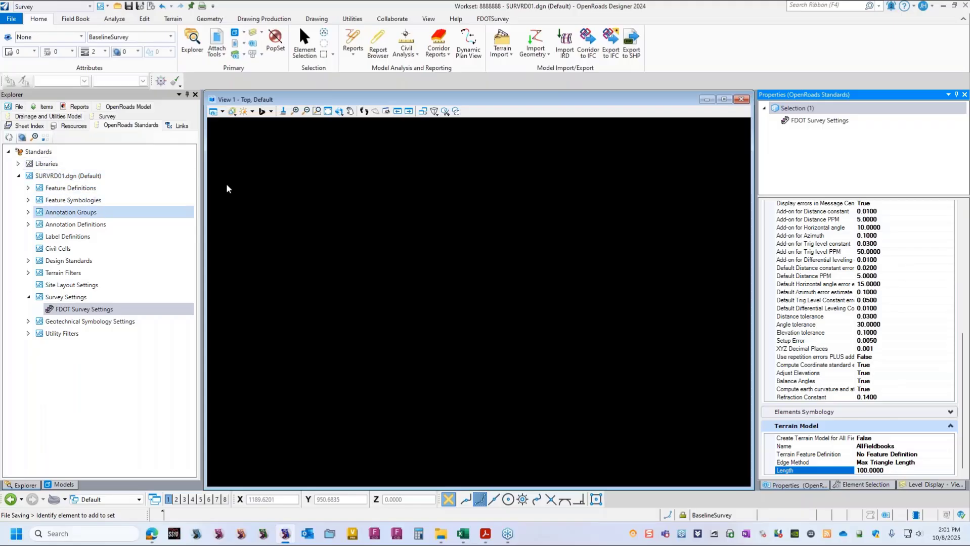
pyautogui.click(104, 117)
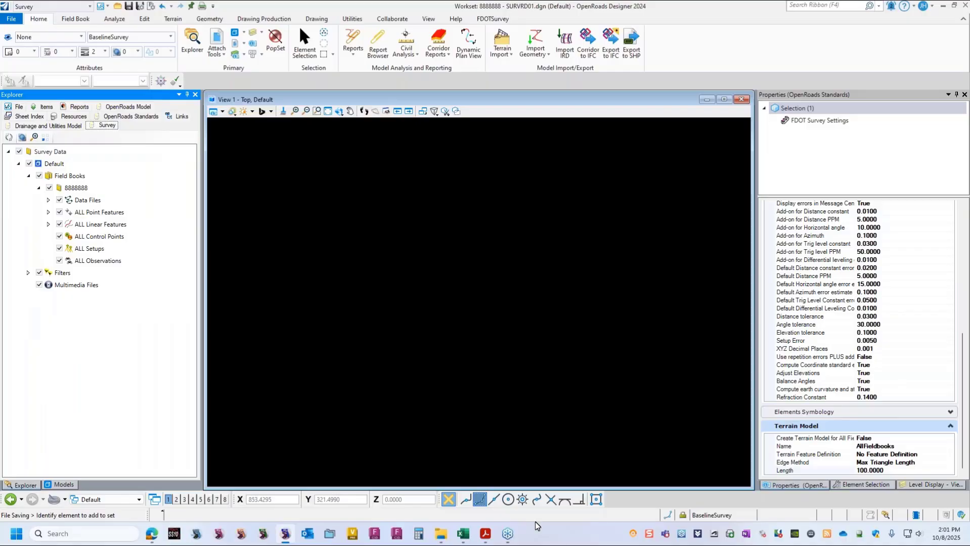
# - Switch to the PDF to consult the Objectives page, and return to OpenRoads Designer to fit the survey data in View 1
pyautogui.click(485, 533)
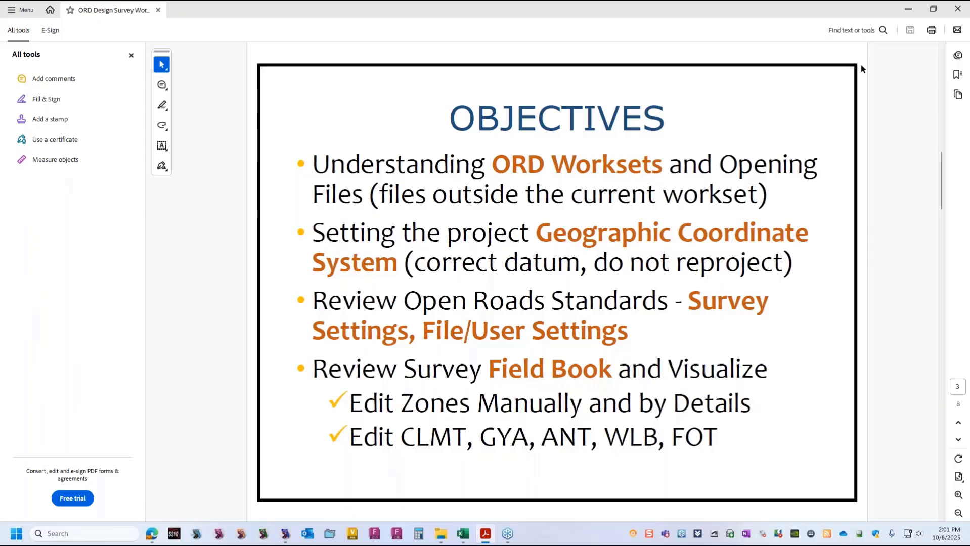
pyautogui.click(909, 8)
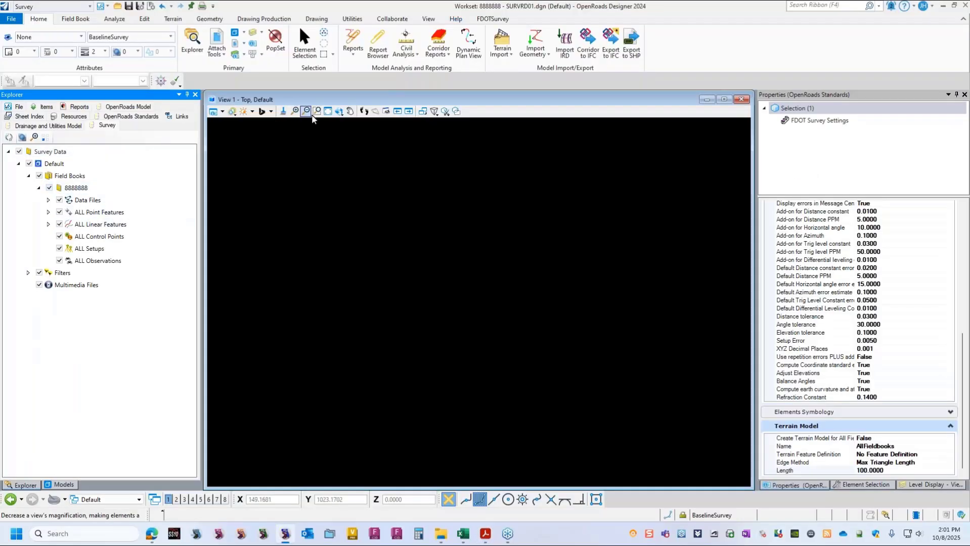
pyautogui.click(328, 111)
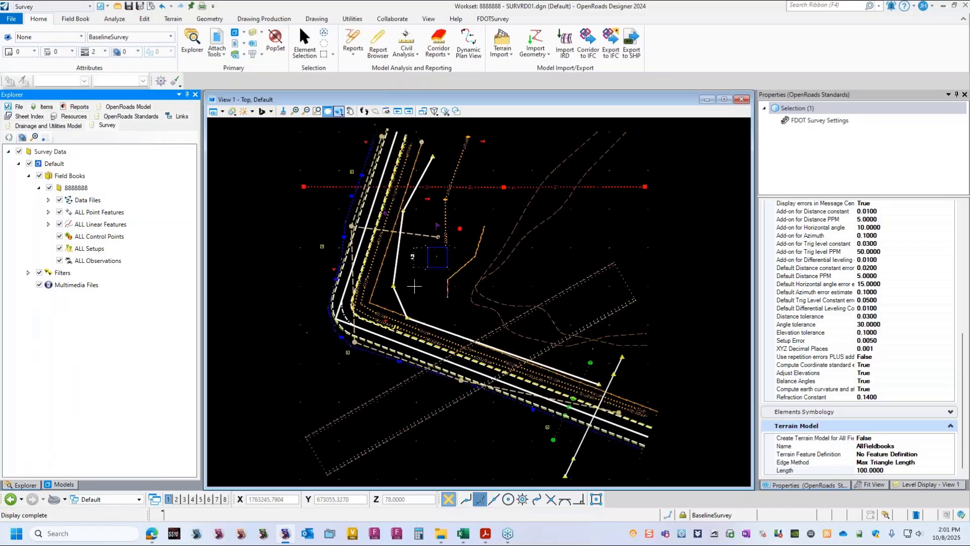
pyautogui.scroll(-1, 375, 278)
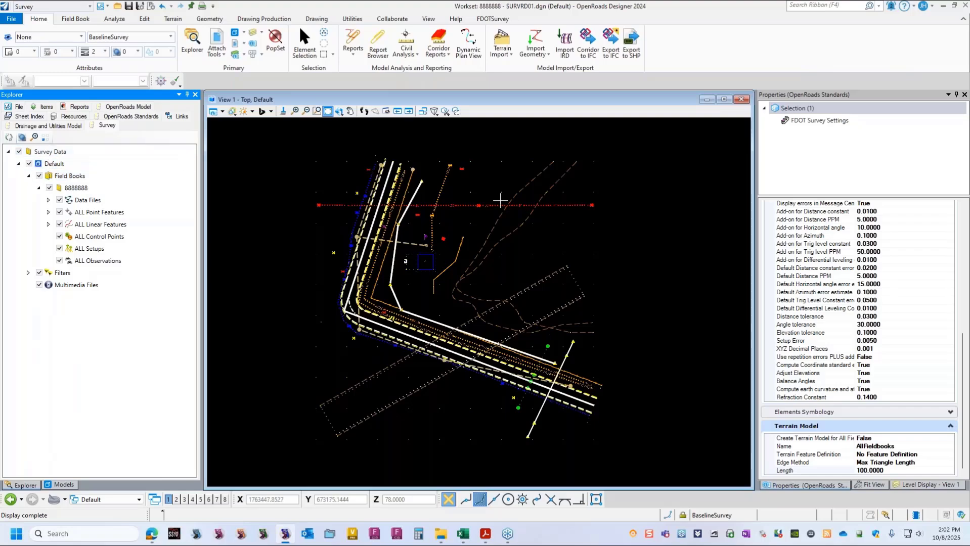
# - Hide all Default survey data, view ALL Point Features and ALL Linear Features separately and together, and hide both again
pyautogui.click(29, 164)
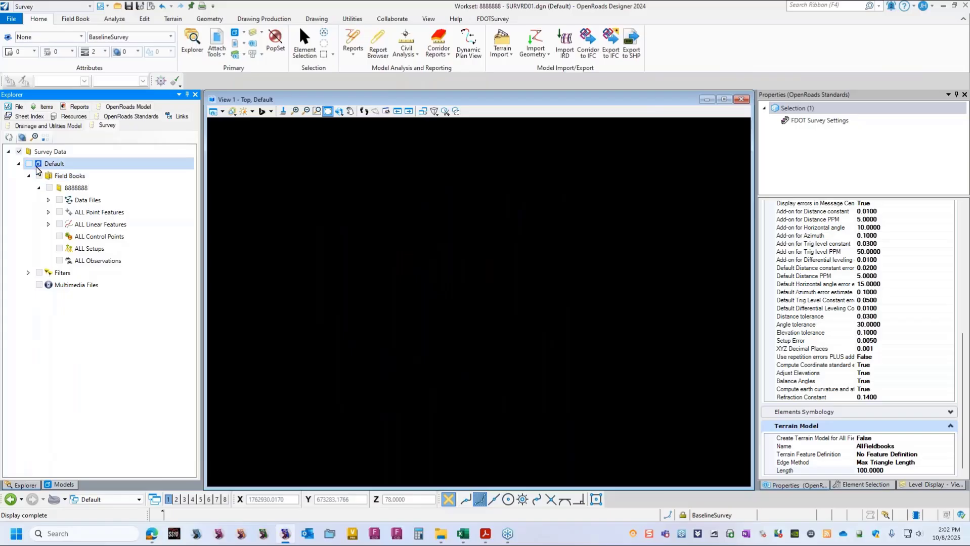
pyautogui.click(60, 213)
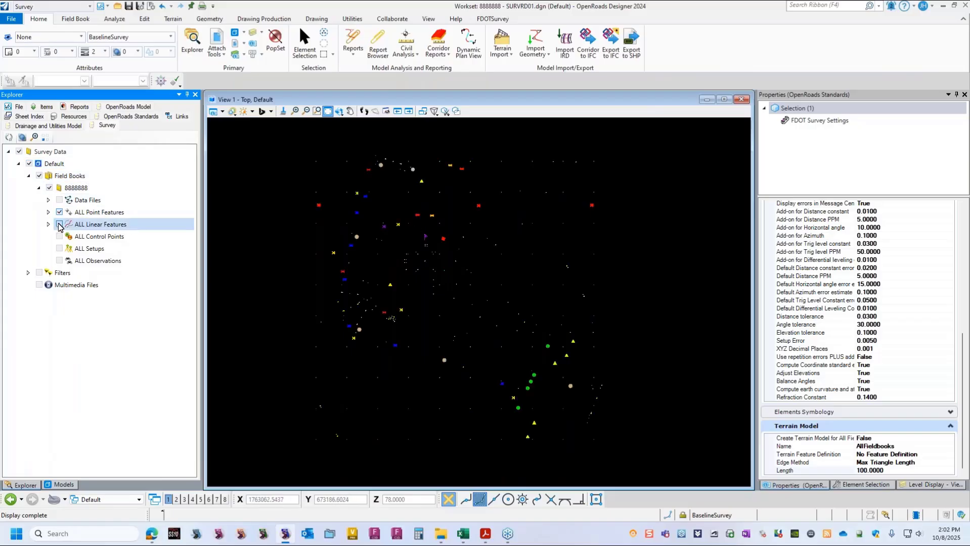
pyautogui.click(59, 212)
pyautogui.click(60, 224)
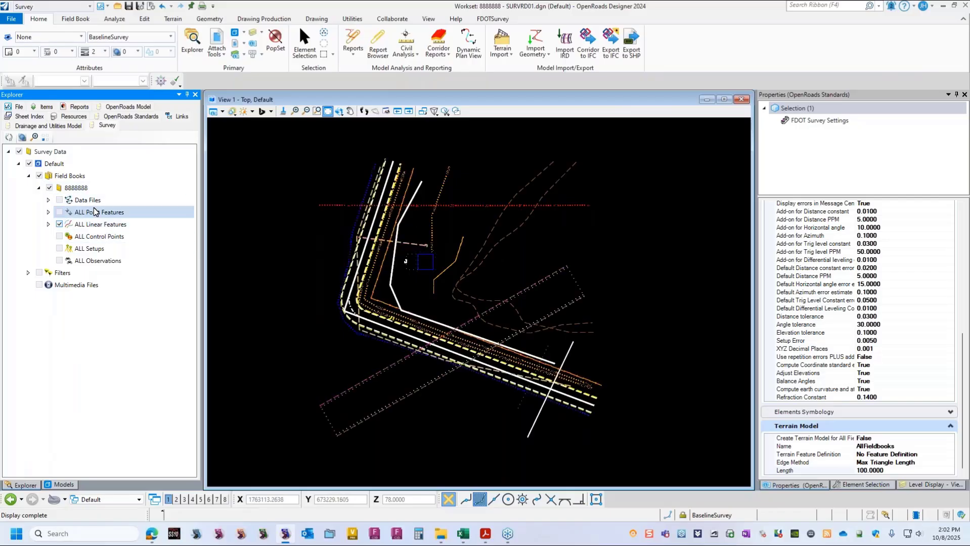
pyautogui.click(59, 212)
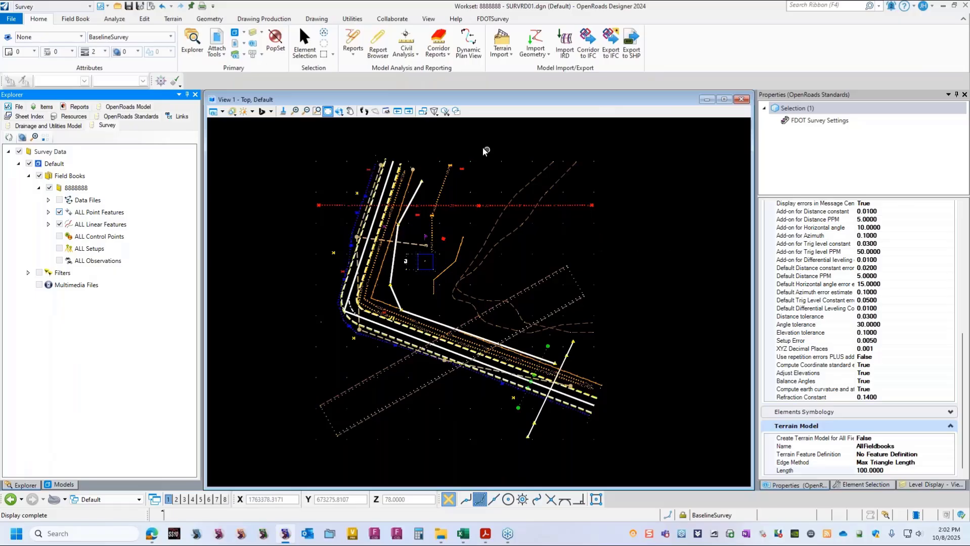
pyautogui.click(59, 213)
pyautogui.click(60, 224)
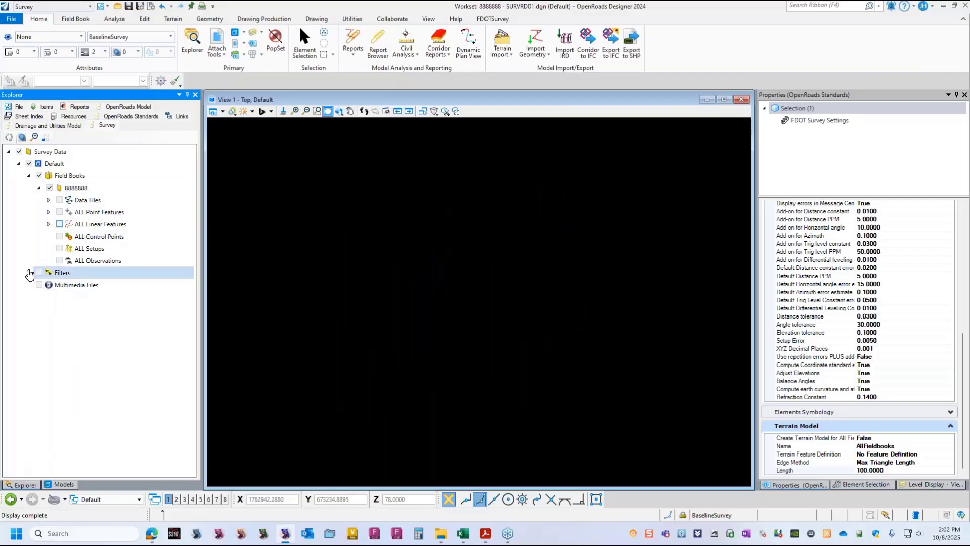
# - Display the Bridge DTM filter and review the properties of its Bridge DTM Points and Bridge DTM Chains filters
pyautogui.click(29, 274)
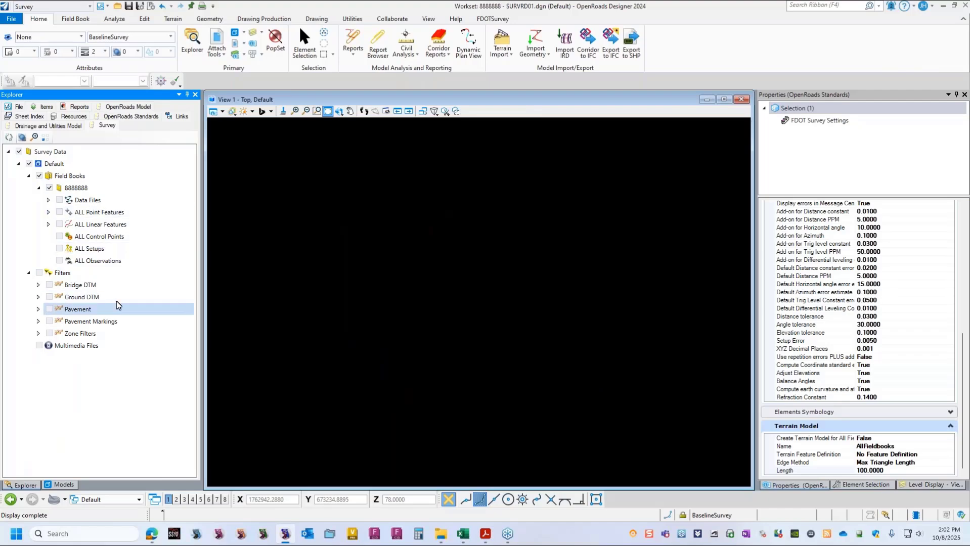
pyautogui.click(49, 285)
pyautogui.click(38, 285)
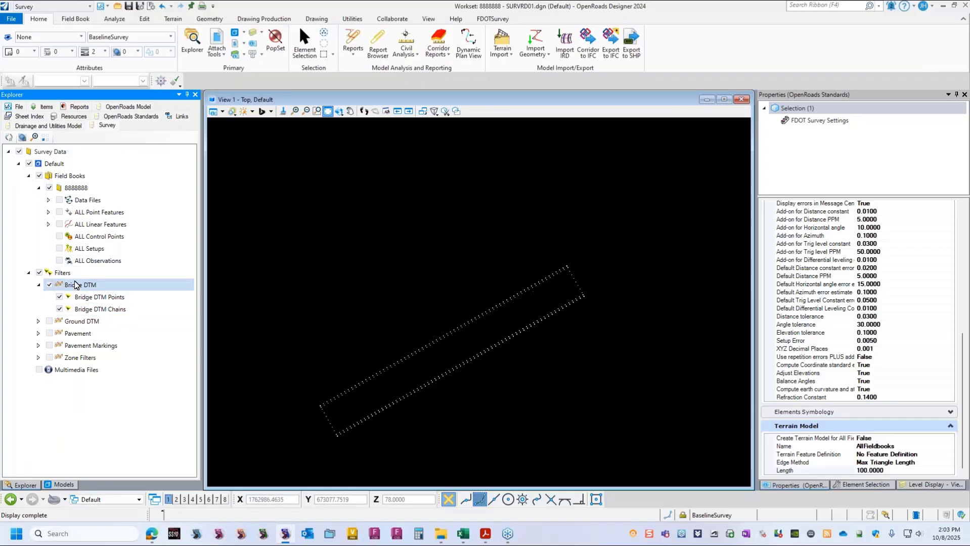
pyautogui.click(39, 286)
pyautogui.click(39, 286)
pyautogui.click(124, 298)
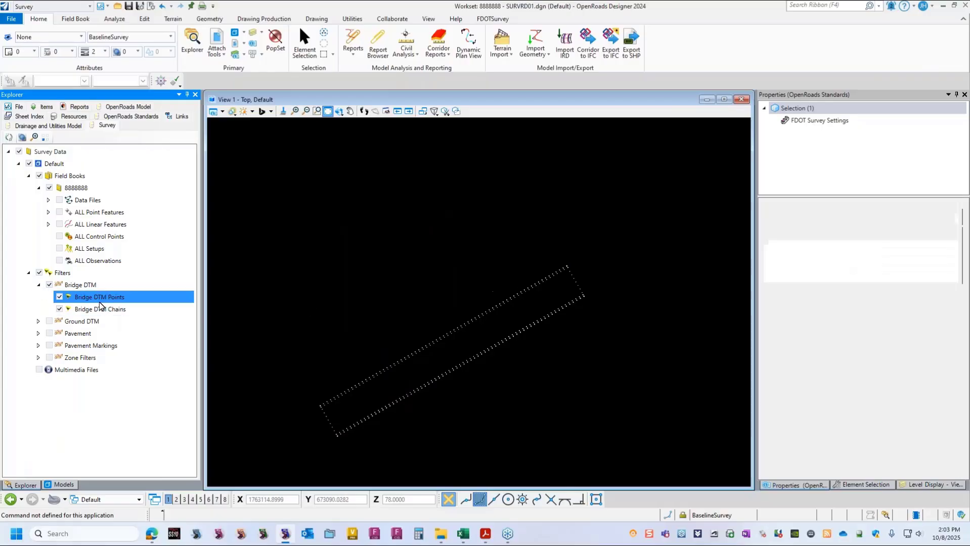
pyautogui.click(103, 309)
pyautogui.click(104, 298)
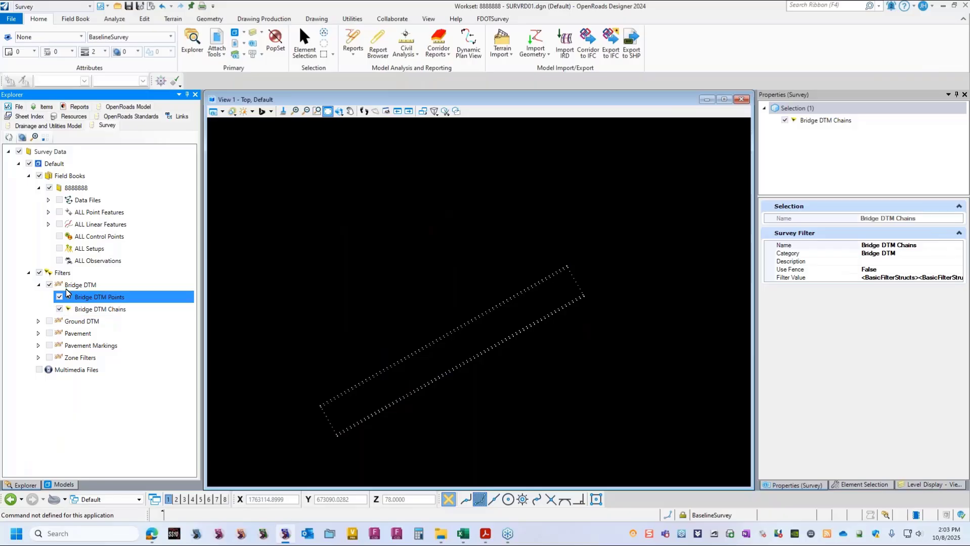
pyautogui.click(39, 286)
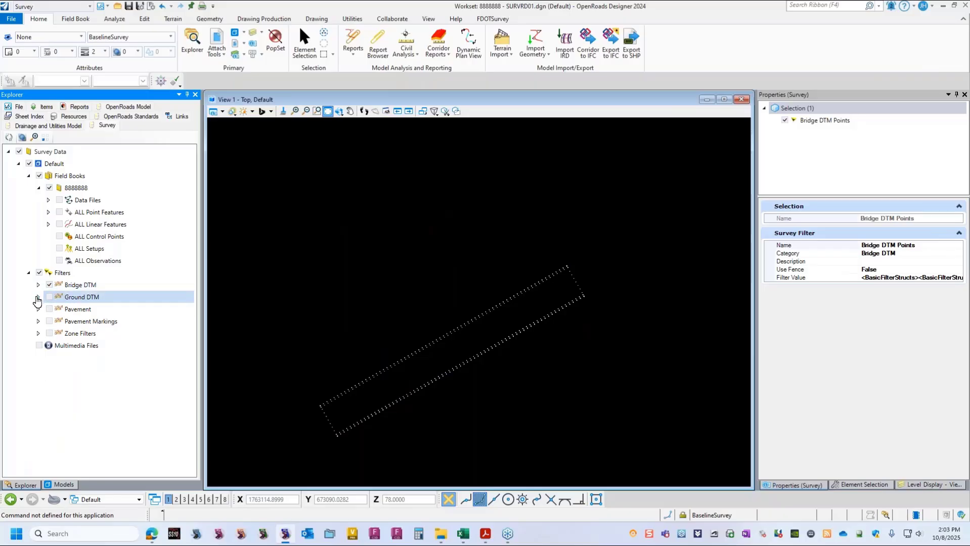
# - Hide the Bridge DTM filter data and display the Ground DTM filter data instead
pyautogui.click(37, 298)
pyautogui.click(38, 298)
pyautogui.click(49, 285)
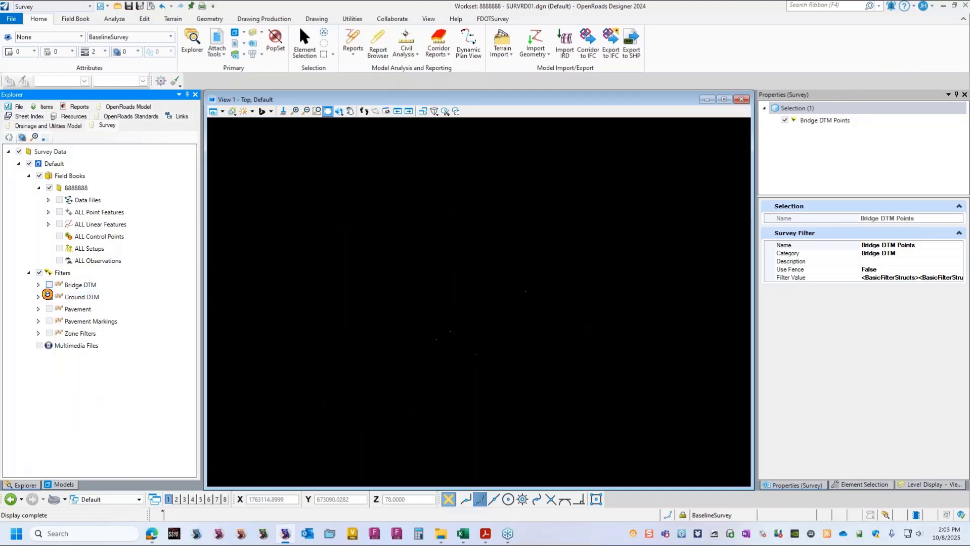
pyautogui.click(49, 297)
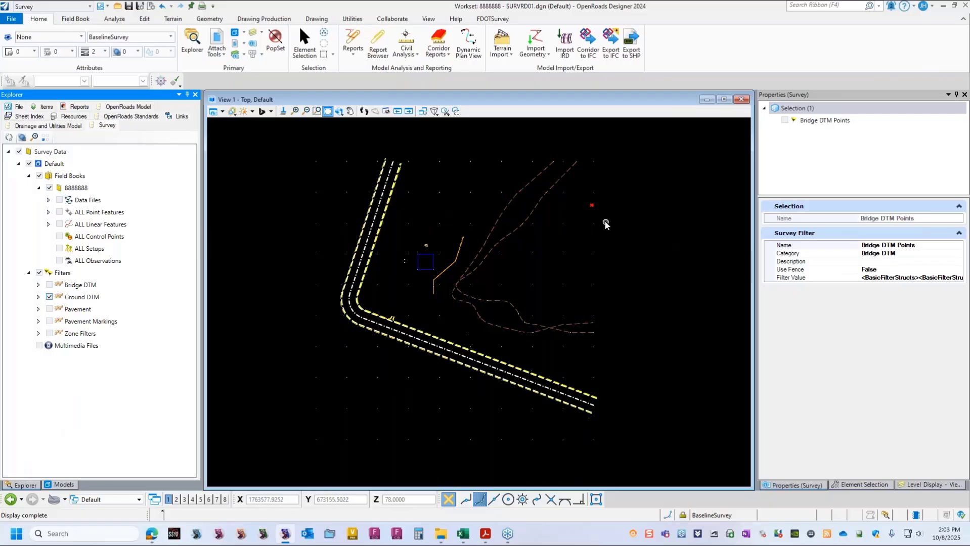
# - Set the Terrain Model Attribute of the red CLMT transmission tower point to Do Not Include
pyautogui.scroll(4, 589, 201)
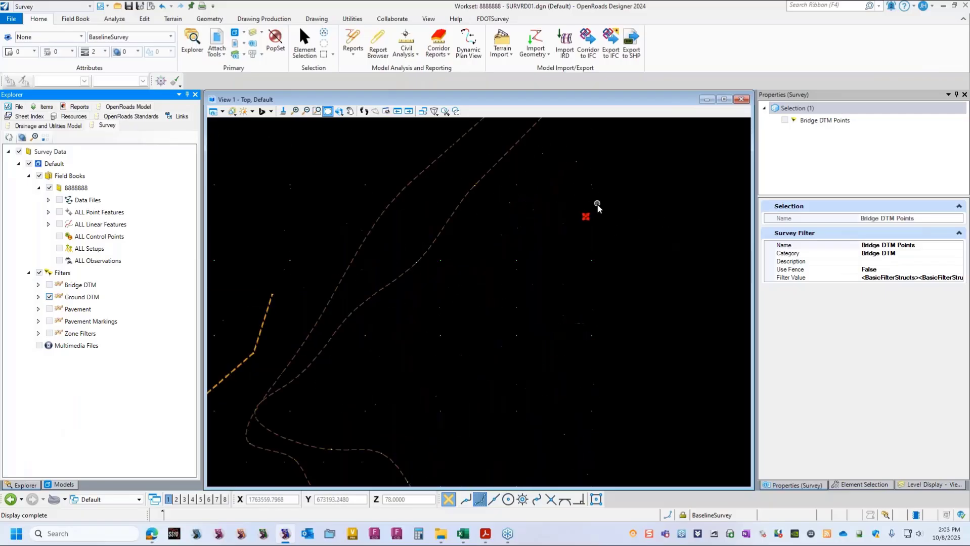
pyautogui.scroll(3, 598, 209)
pyautogui.moveTo(573, 231)
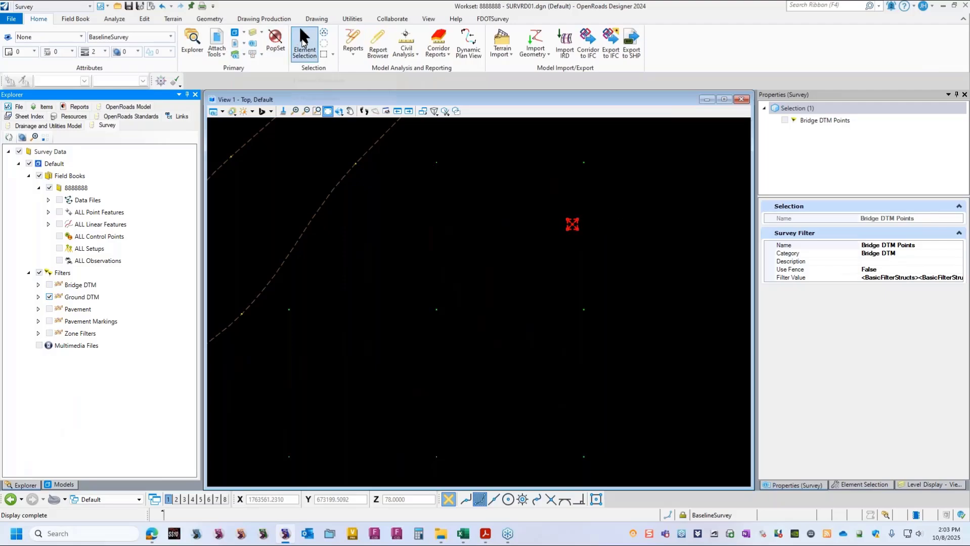
pyautogui.click(303, 43)
pyautogui.click(617, 263)
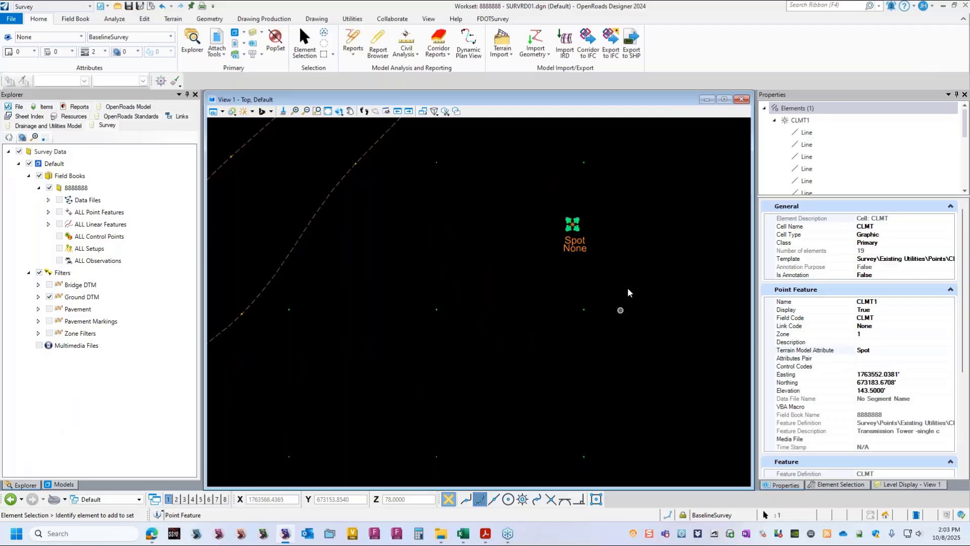
pyautogui.click(873, 353)
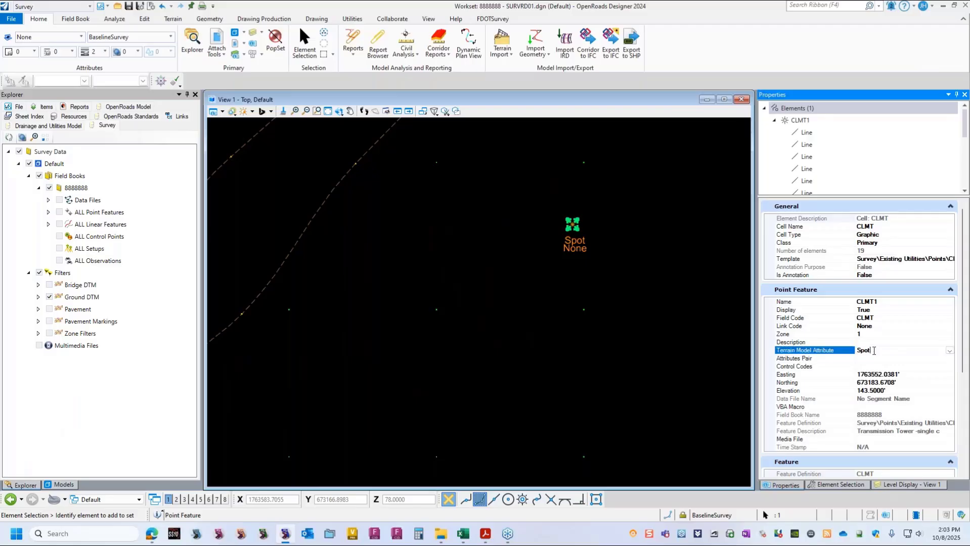
pyautogui.click(950, 350)
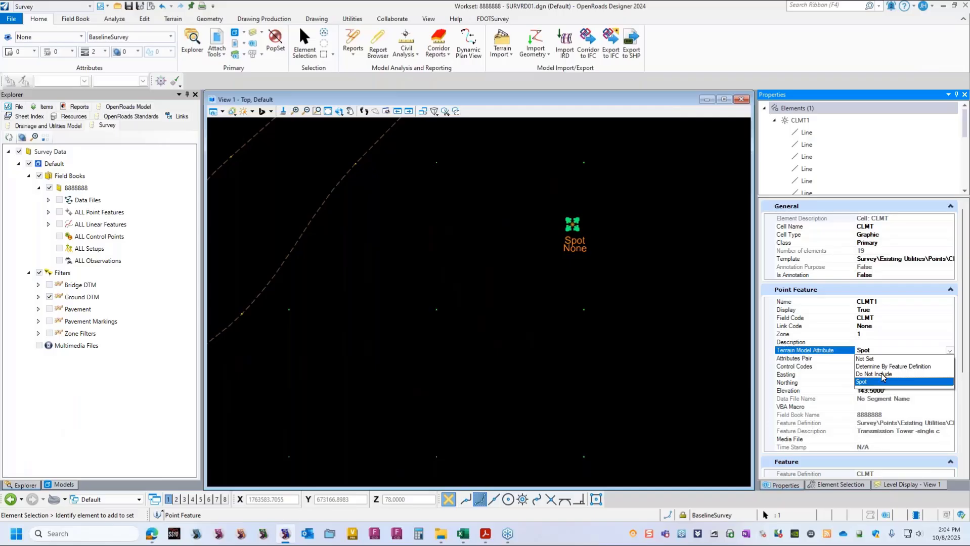
pyautogui.click(881, 375)
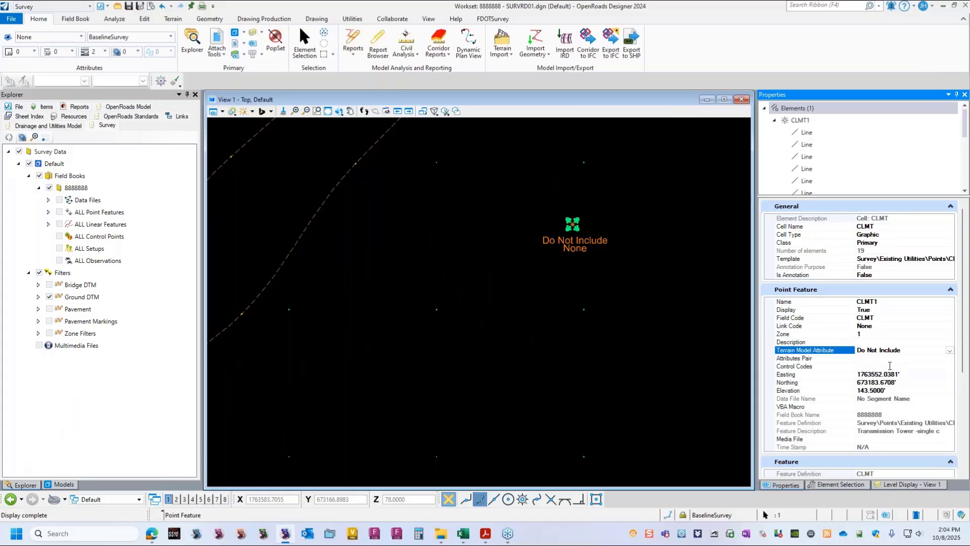
# - Set the Zone of point CLMT1 to 3 and deselect the point
pyautogui.click(873, 336)
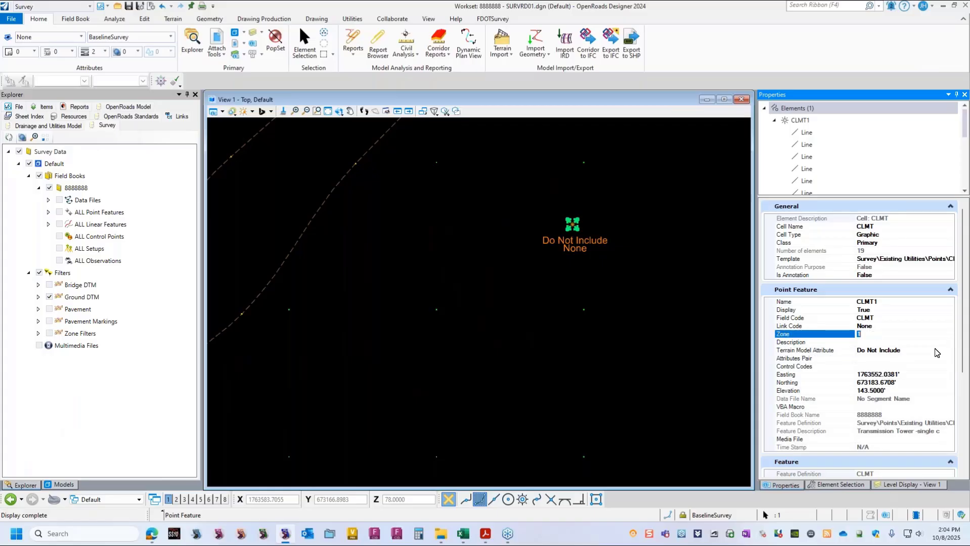
pyautogui.write('3')
pyautogui.press('Return')
pyautogui.click(628, 260)
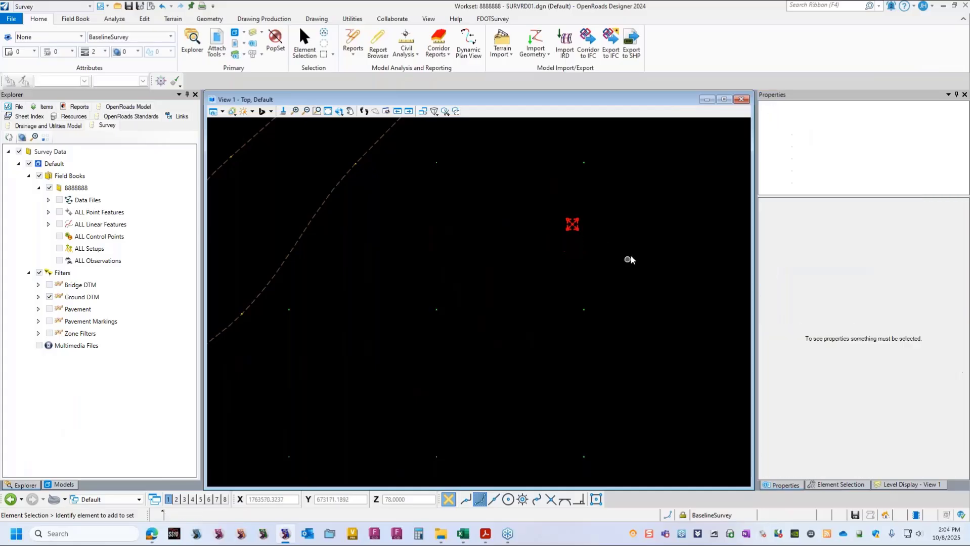
# - Refresh the survey display by hiding the Default model's data and showing only the Ground DTM filter, and check the whole site
pyautogui.scroll(-3, 623, 254)
pyautogui.scroll(-1, 617, 239)
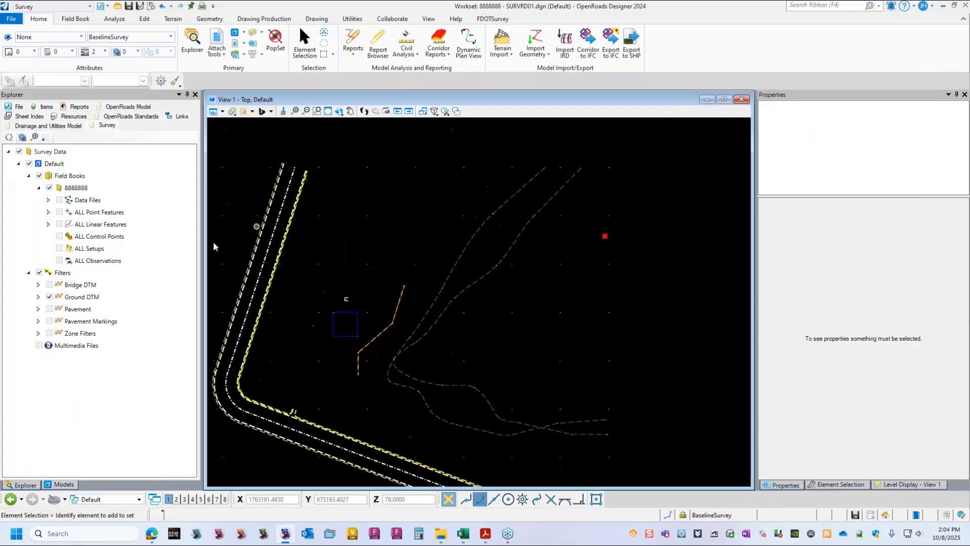
pyautogui.click(29, 165)
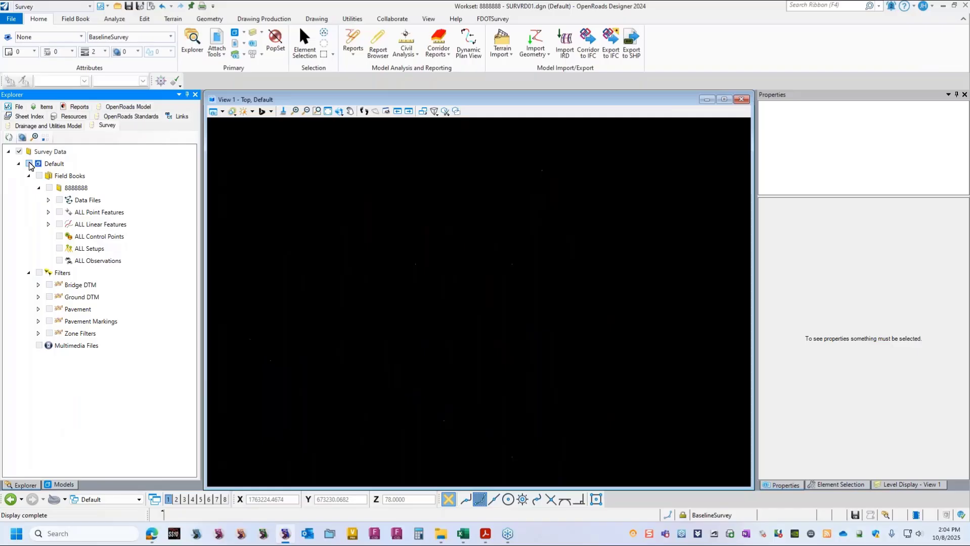
pyautogui.click(49, 297)
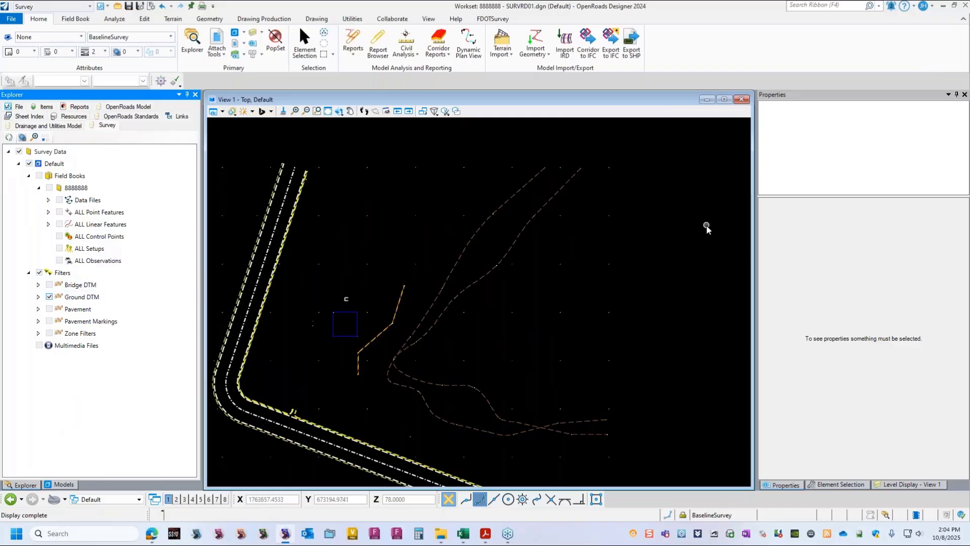
pyautogui.scroll(-1, 728, 231)
pyautogui.scroll(-2, 516, 199)
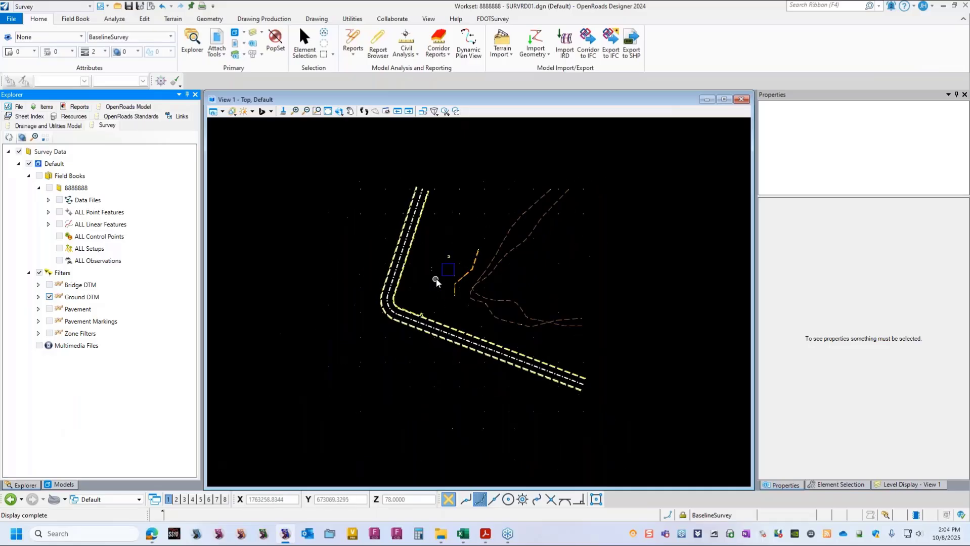
pyautogui.scroll(1, 465, 297)
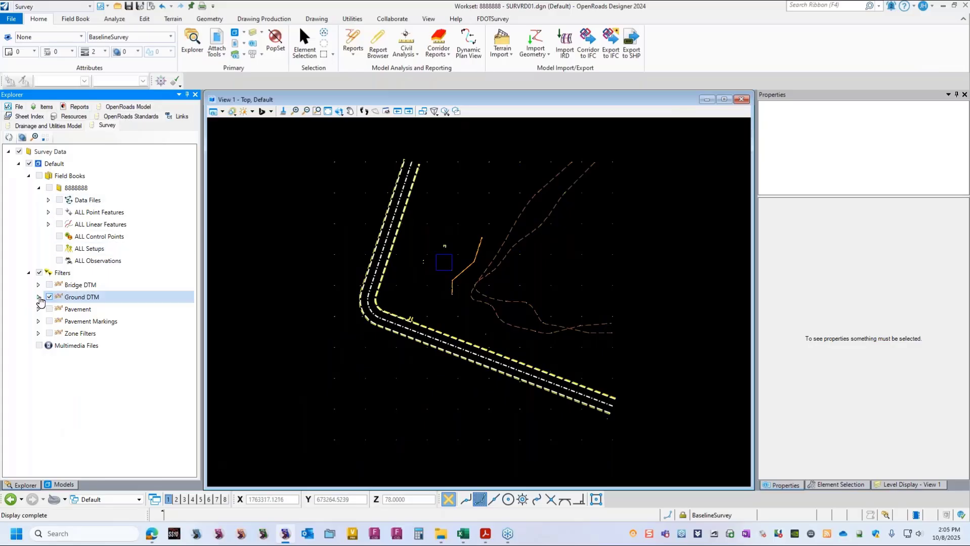
# - Hide the Ground DTM filter data, toggle the Pavement filter on and off, and list all the Zone Filters
pyautogui.click(50, 298)
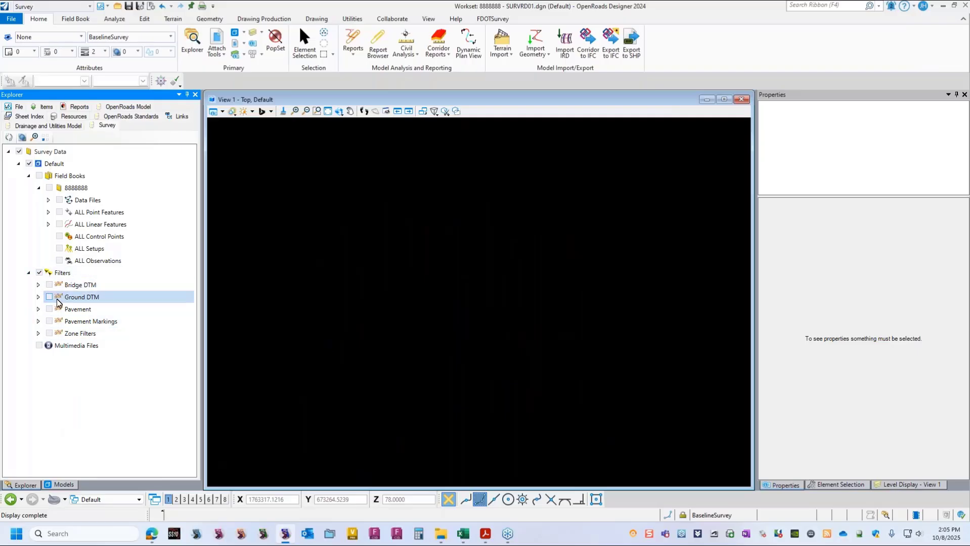
pyautogui.click(50, 310)
pyautogui.click(50, 309)
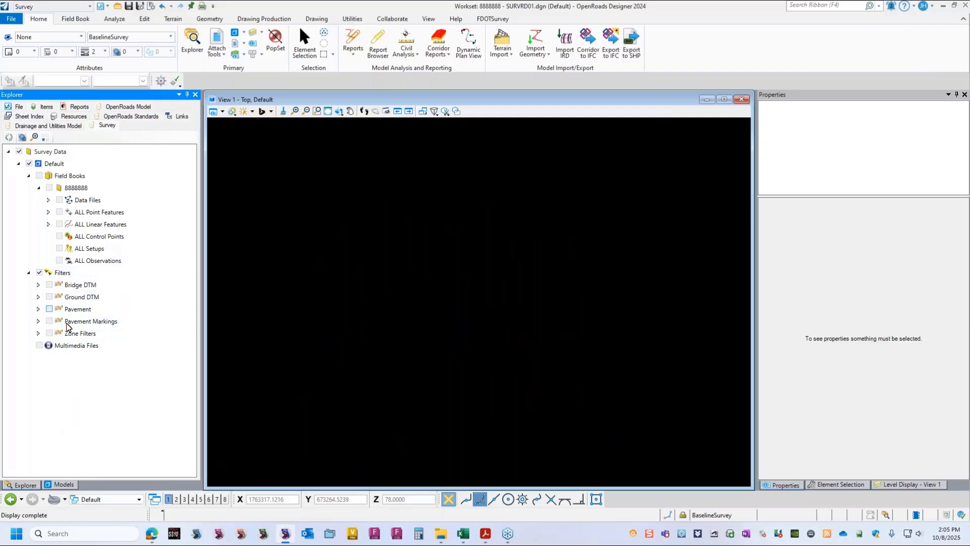
pyautogui.click(37, 336)
pyautogui.scroll(-3, 76, 273)
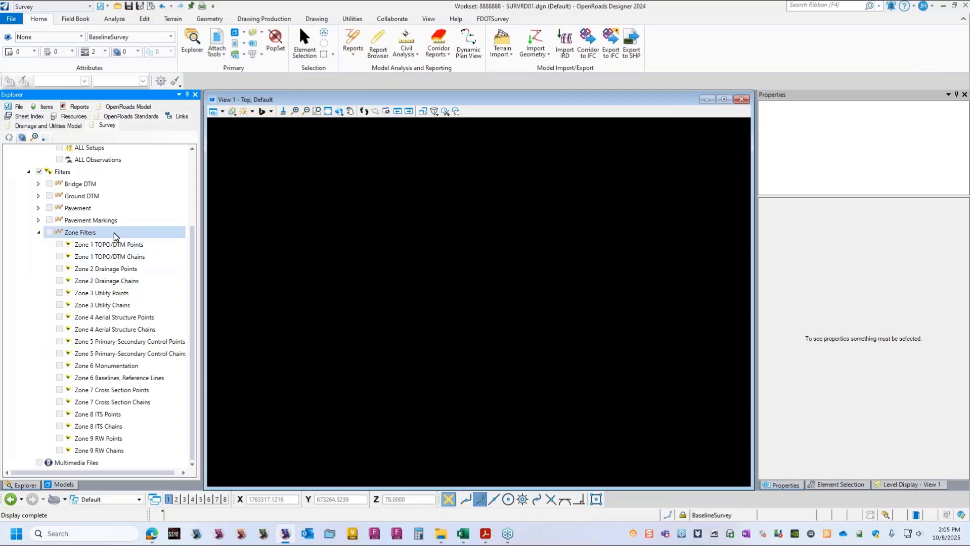
# - Display the Zone 1 TOPO/DTM Points filter and look over the point features across the northern part of the site
pyautogui.click(60, 245)
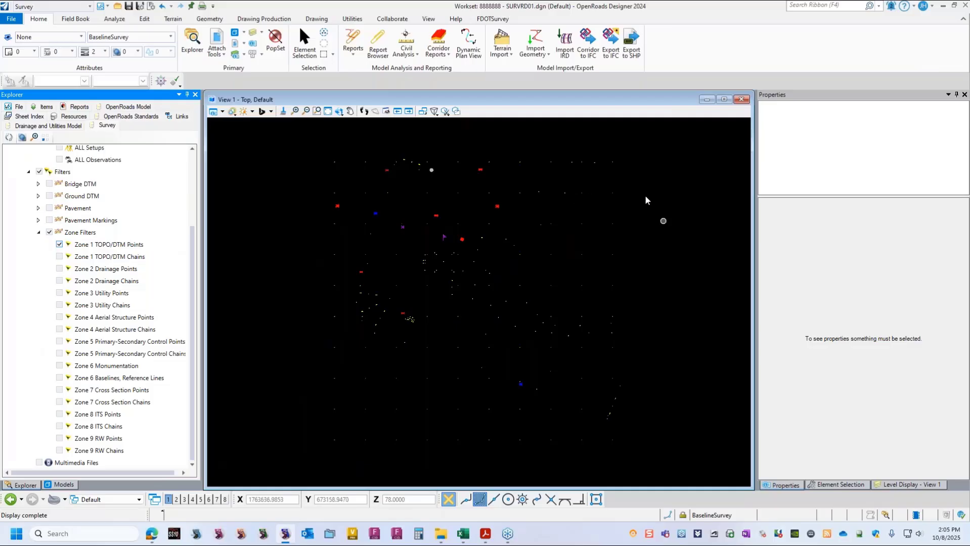
pyautogui.scroll(2, 499, 184)
pyautogui.scroll(-2, 600, 236)
pyautogui.scroll(3, 429, 204)
pyautogui.scroll(3, 348, 195)
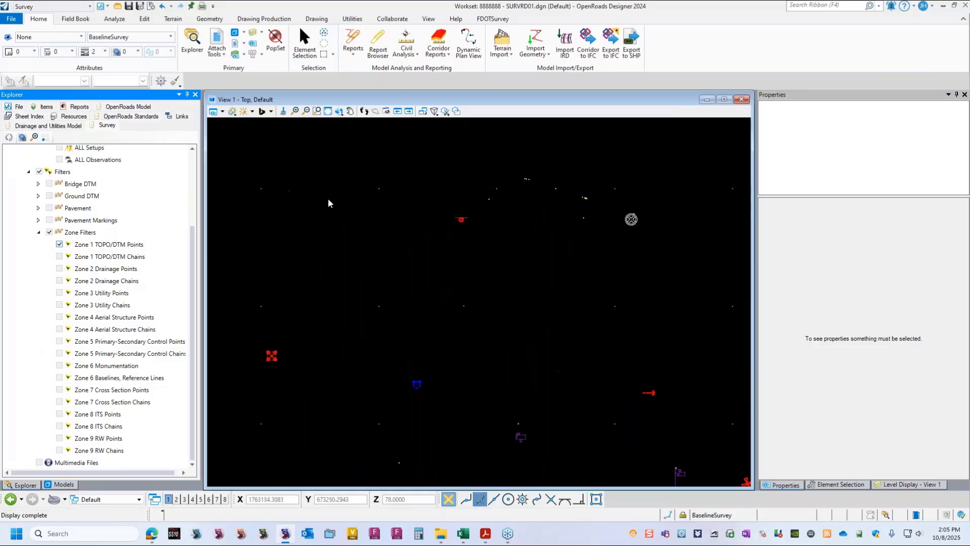
pyautogui.moveTo(656, 225)
pyautogui.mouseDown(button='middle')
pyautogui.moveTo(601, 238)
pyautogui.moveTo(504, 236)
pyautogui.mouseUp(button='middle')
pyautogui.moveTo(565, 234); pyautogui.dragTo(423, 241, button='middle')
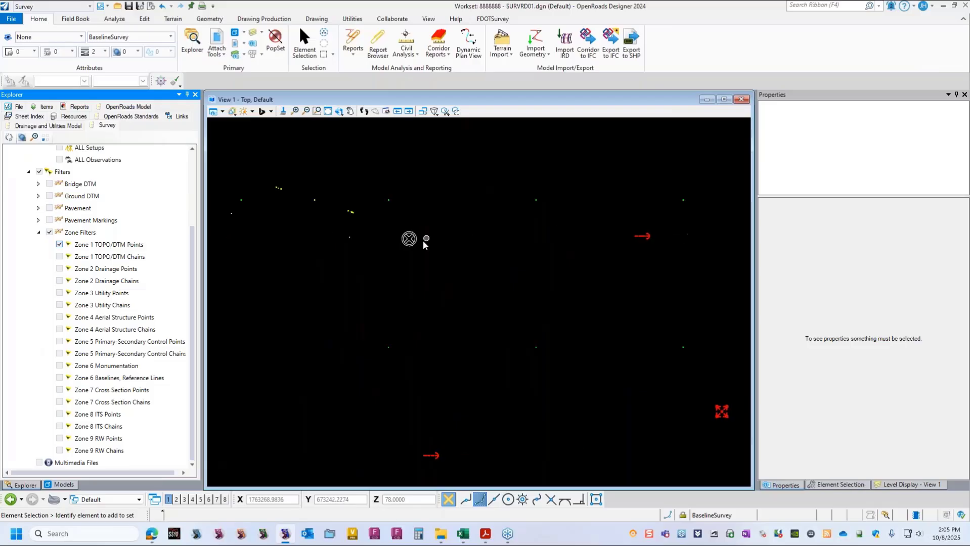
pyautogui.moveTo(707, 264)
pyautogui.mouseDown(button='middle')
pyautogui.moveTo(516, 264)
pyautogui.moveTo(435, 249)
pyautogui.mouseUp(button='middle')
pyautogui.scroll(-3, 435, 248)
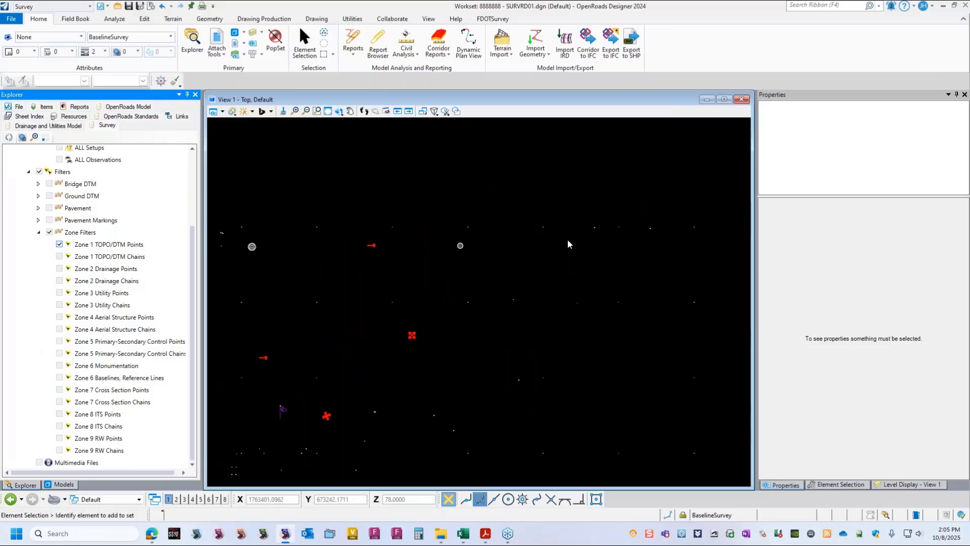
pyautogui.scroll(2, 360, 256)
pyautogui.scroll(-2, 489, 230)
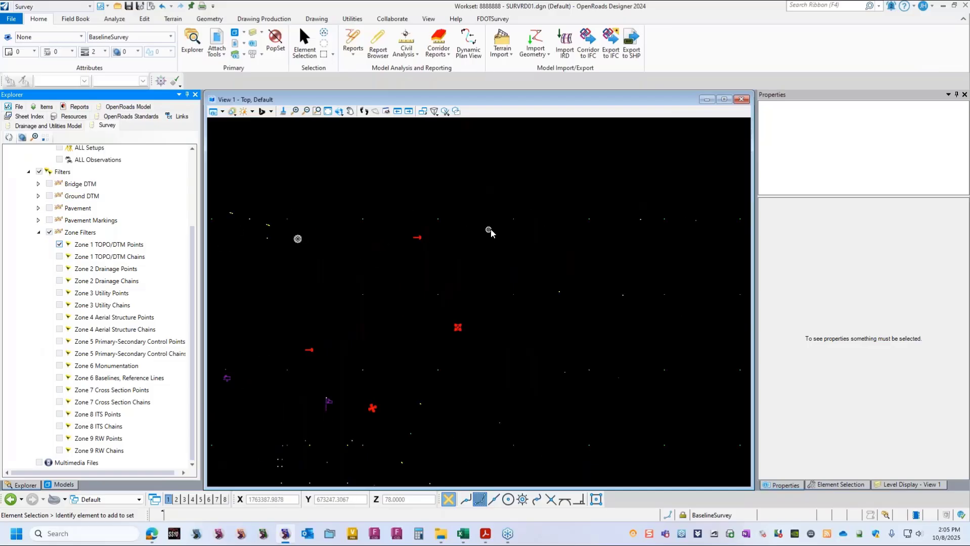
pyautogui.scroll(2, 403, 313)
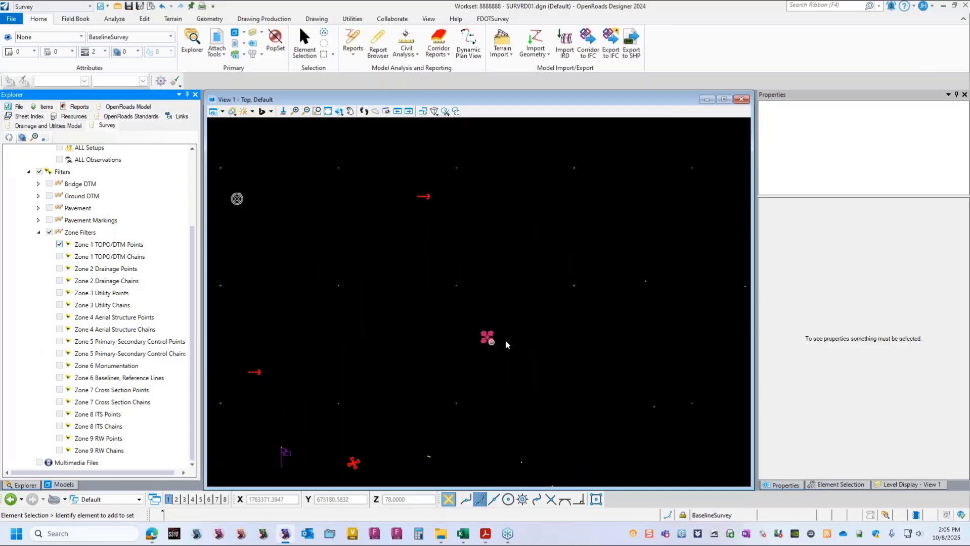
pyautogui.scroll(-4, 557, 343)
pyautogui.scroll(3, 523, 349)
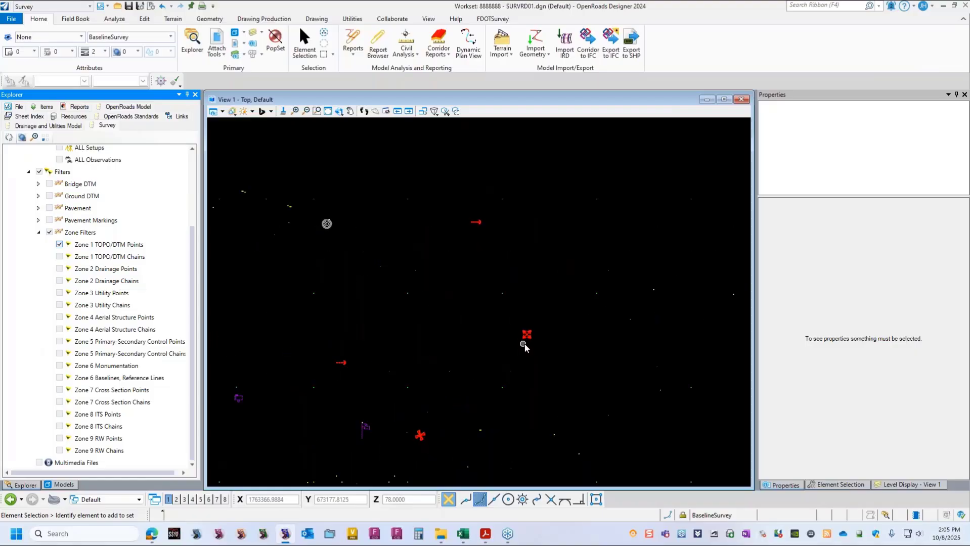
pyautogui.scroll(-3, 586, 326)
pyautogui.scroll(4, 314, 329)
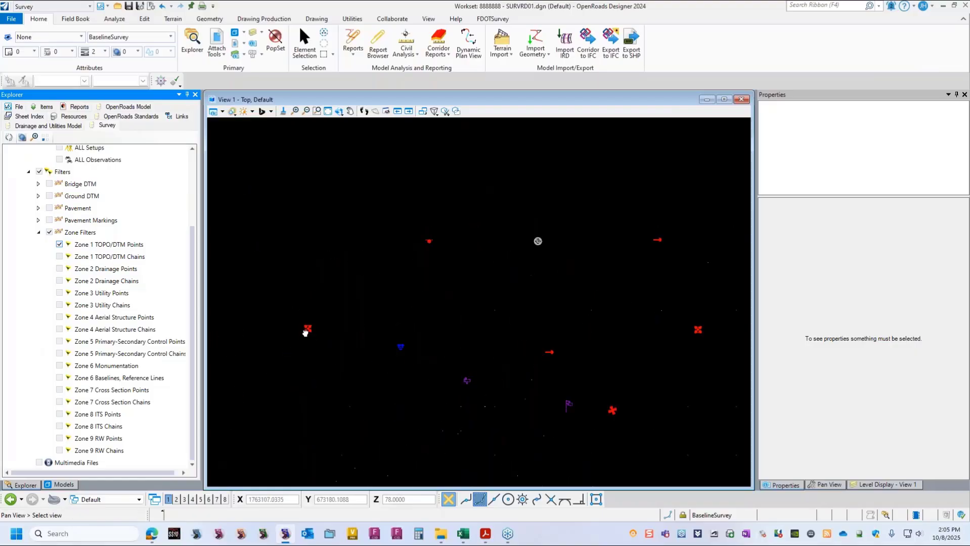
# - Check the feature details of the displayed Zone 1 utility points, including the fire hydrant and the antenna, for their zone assignments
pyautogui.moveTo(320, 323)
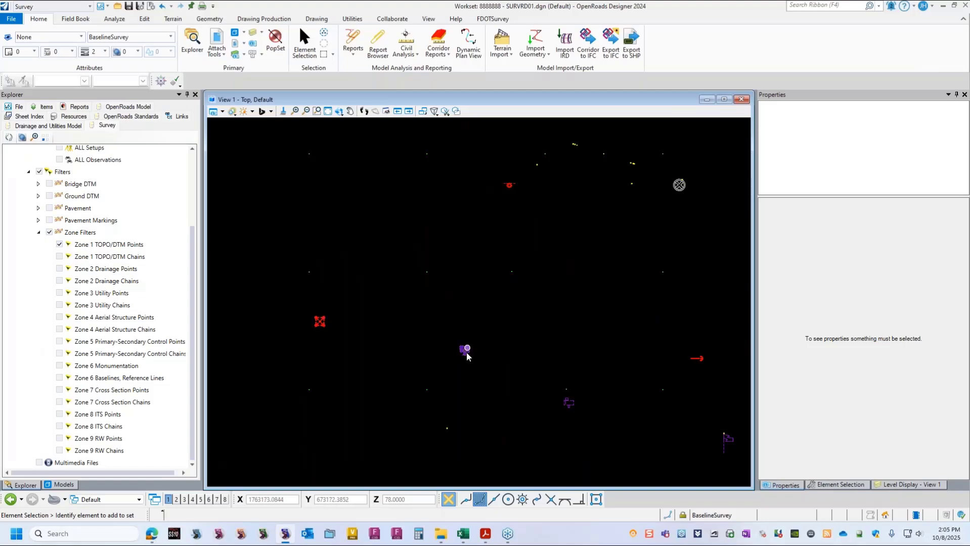
pyautogui.moveTo(466, 351)
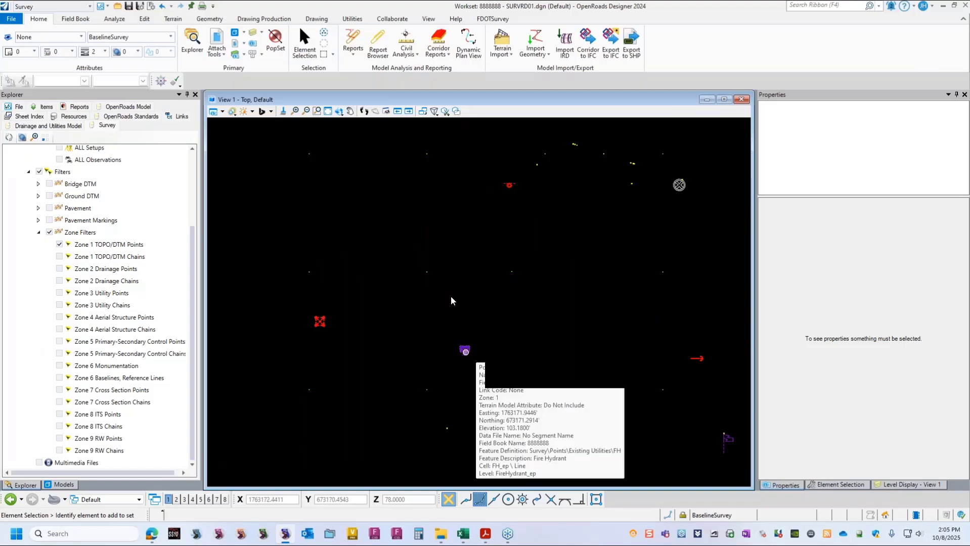
pyautogui.scroll(-2, 399, 263)
pyautogui.scroll(2, 702, 330)
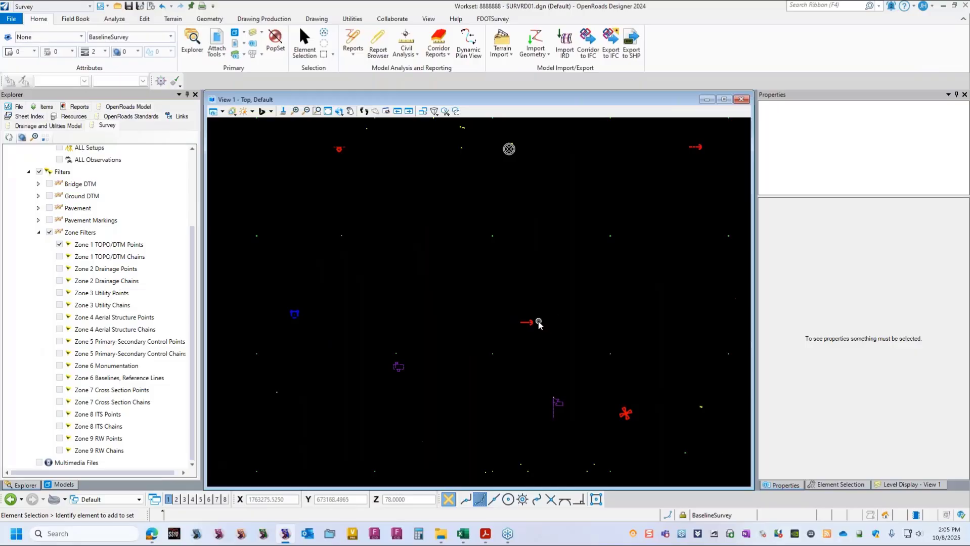
pyautogui.moveTo(532, 325)
pyautogui.scroll(-3, 504, 316)
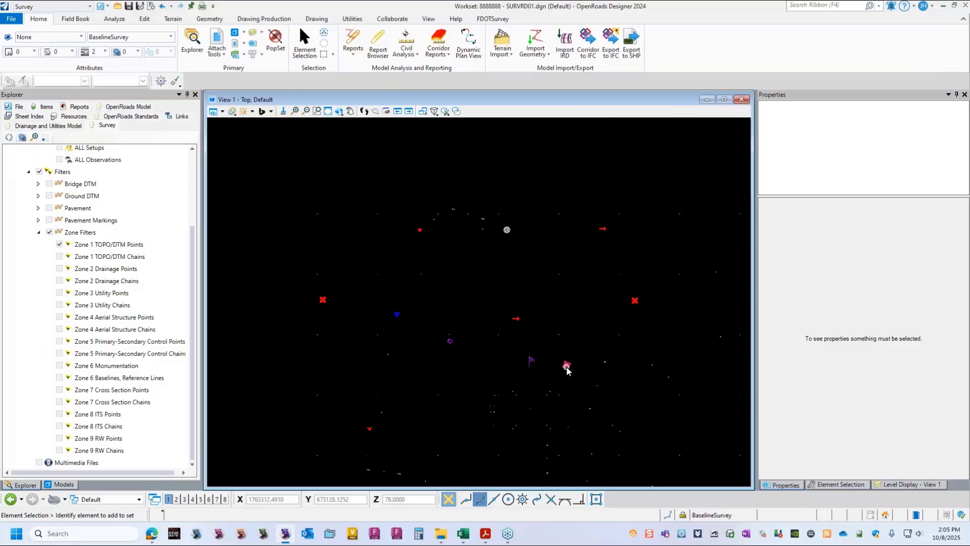
pyautogui.moveTo(567, 367)
pyautogui.scroll(5, 566, 369)
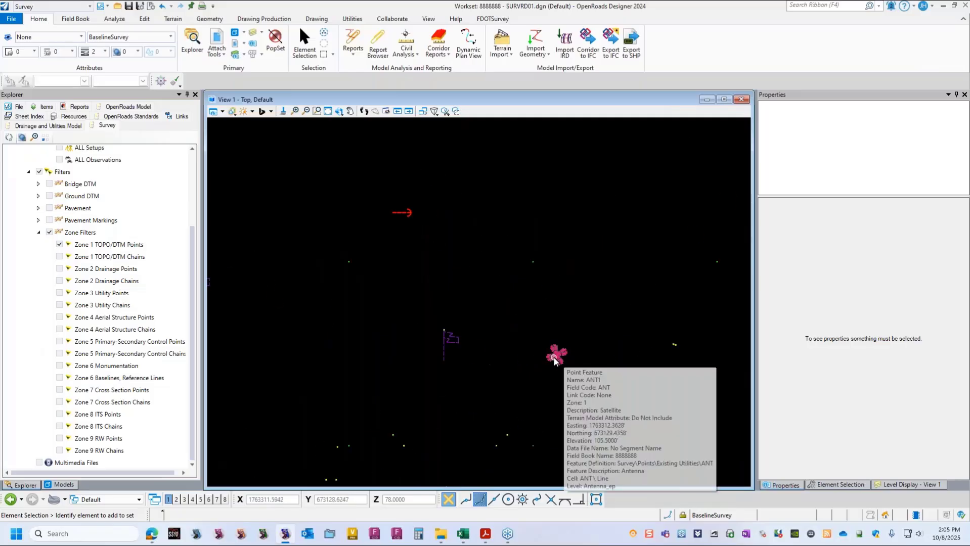
pyautogui.scroll(-3, 534, 351)
pyautogui.scroll(-1, 534, 352)
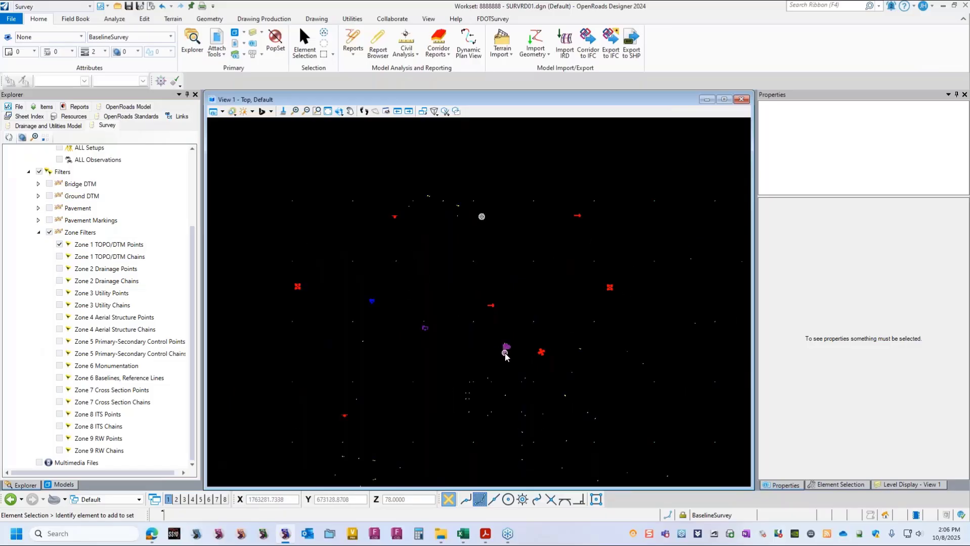
pyautogui.scroll(-1, 540, 250)
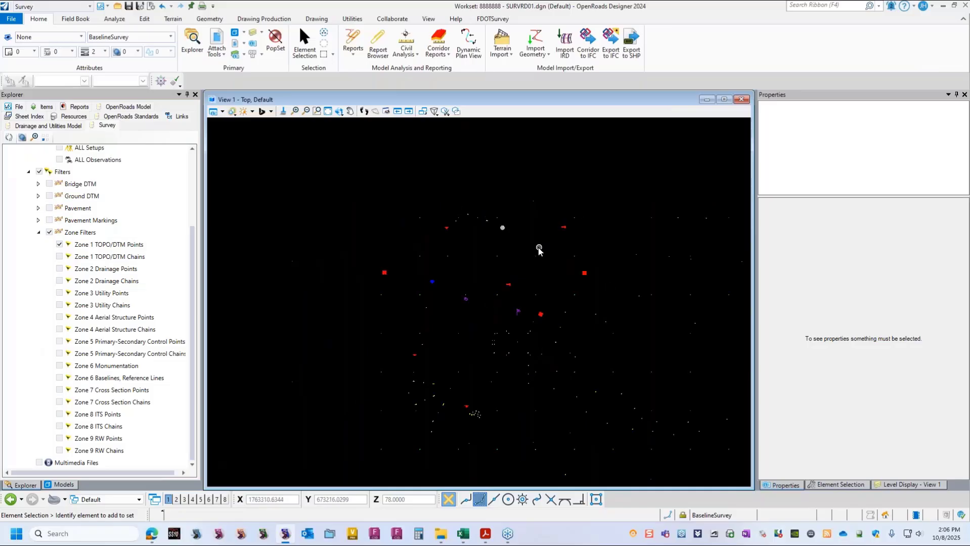
pyautogui.scroll(-1, 498, 310)
pyautogui.scroll(2, 581, 450)
pyautogui.scroll(-2, 470, 337)
# - Replace the Zone 1 TOPO/DTM Points display with Zone 1 TOPO/DTM Chains and check the slope lines and the orange line beside them
pyautogui.click(60, 245)
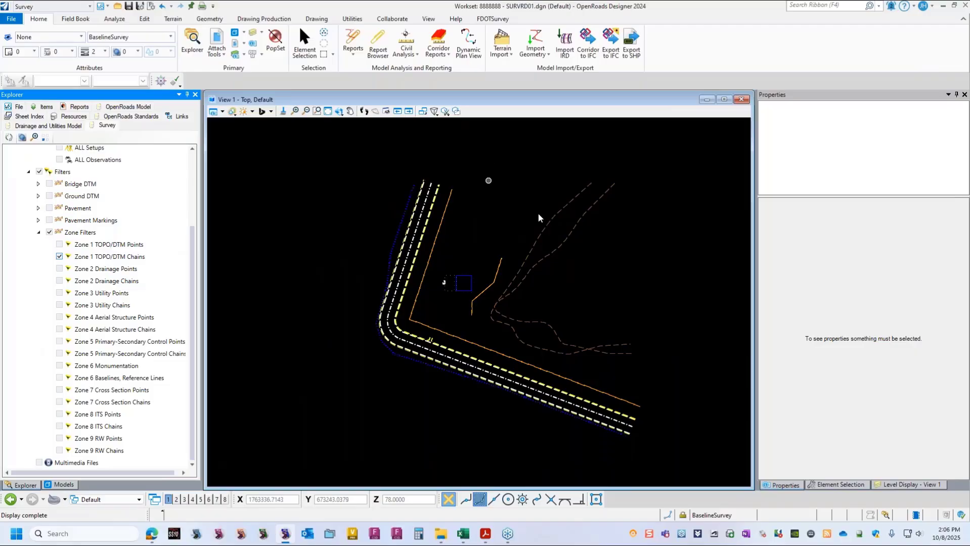
pyautogui.scroll(2, 580, 223)
pyautogui.moveTo(554, 251)
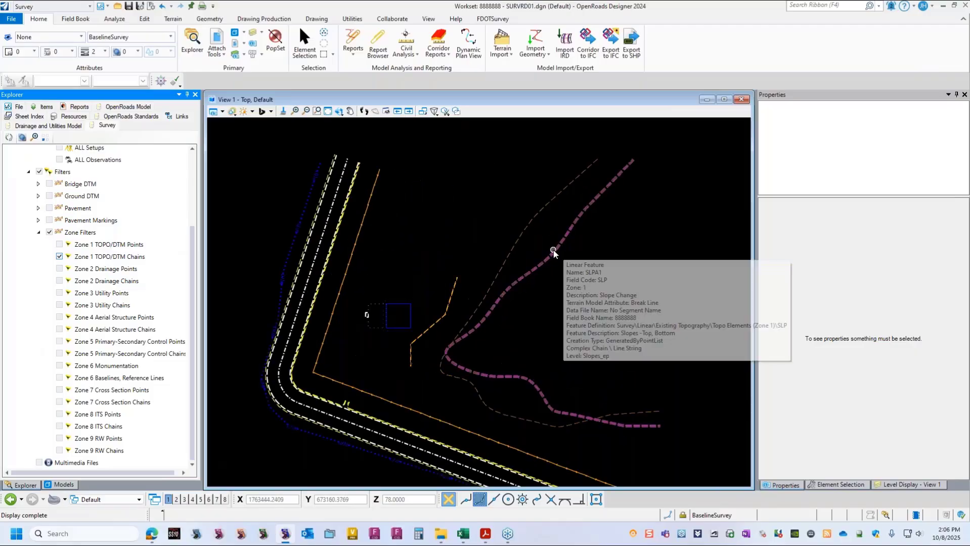
pyautogui.moveTo(522, 236)
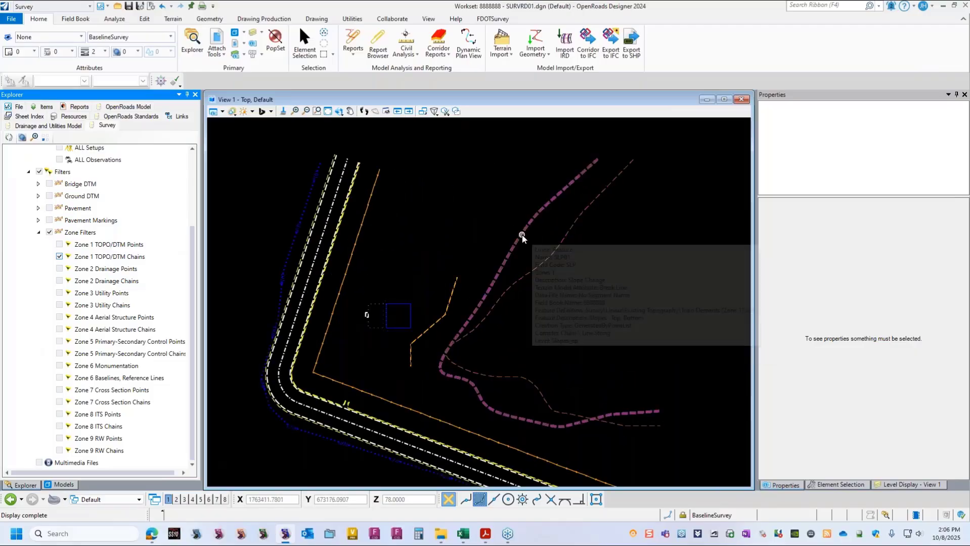
pyautogui.scroll(3, 446, 359)
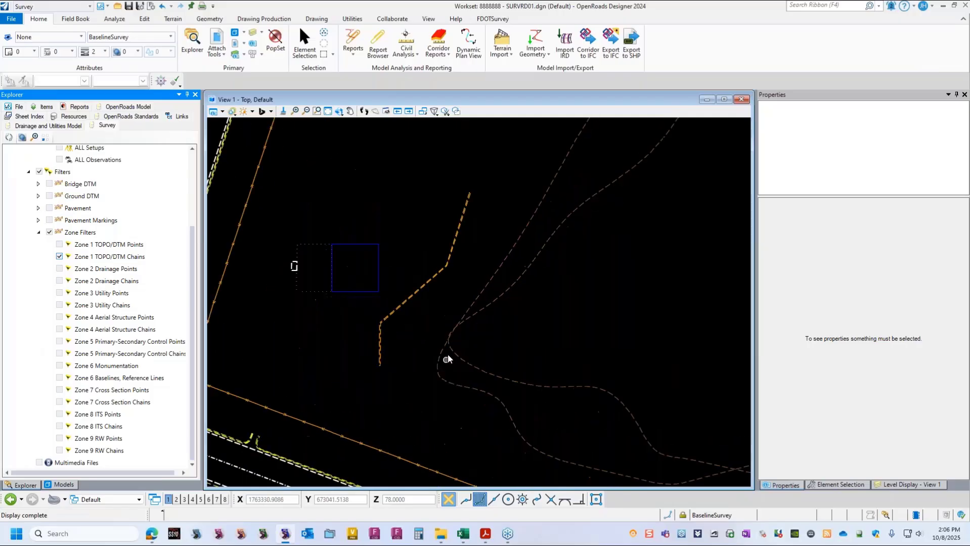
pyautogui.scroll(2, 448, 359)
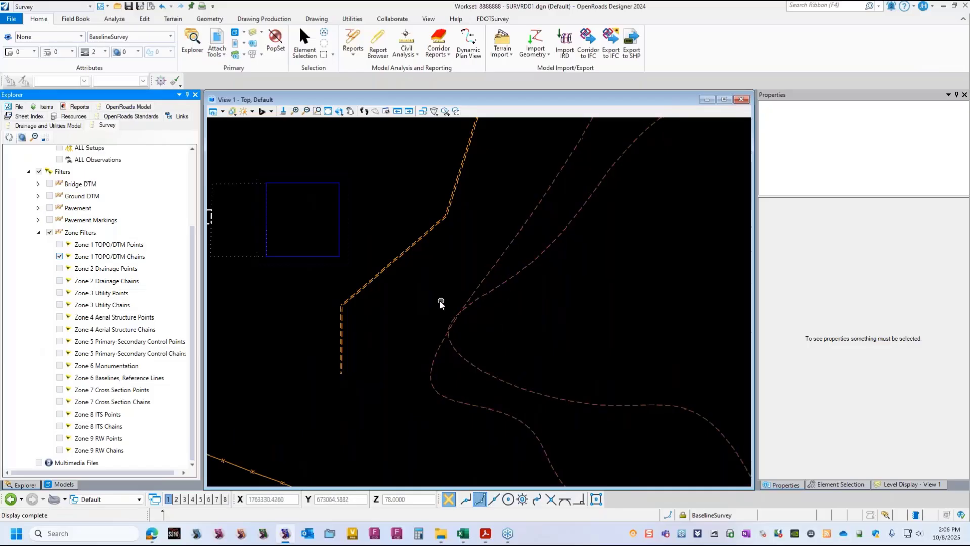
pyautogui.scroll(-2, 543, 316)
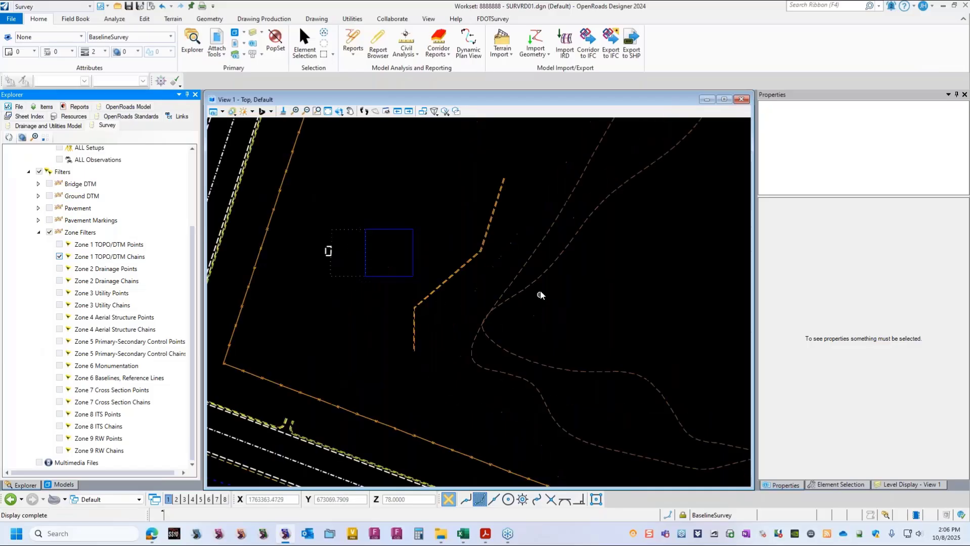
pyautogui.scroll(-1, 544, 313)
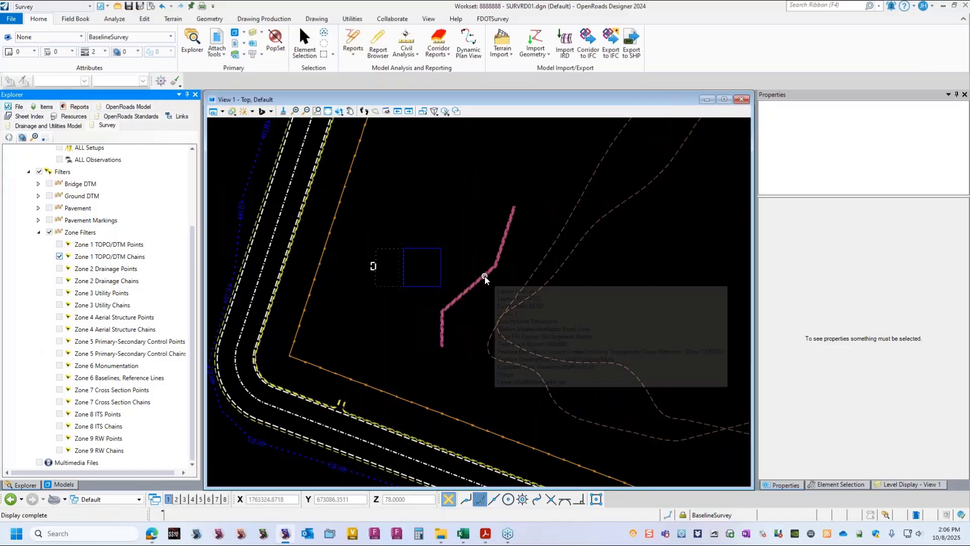
pyautogui.moveTo(448, 276)
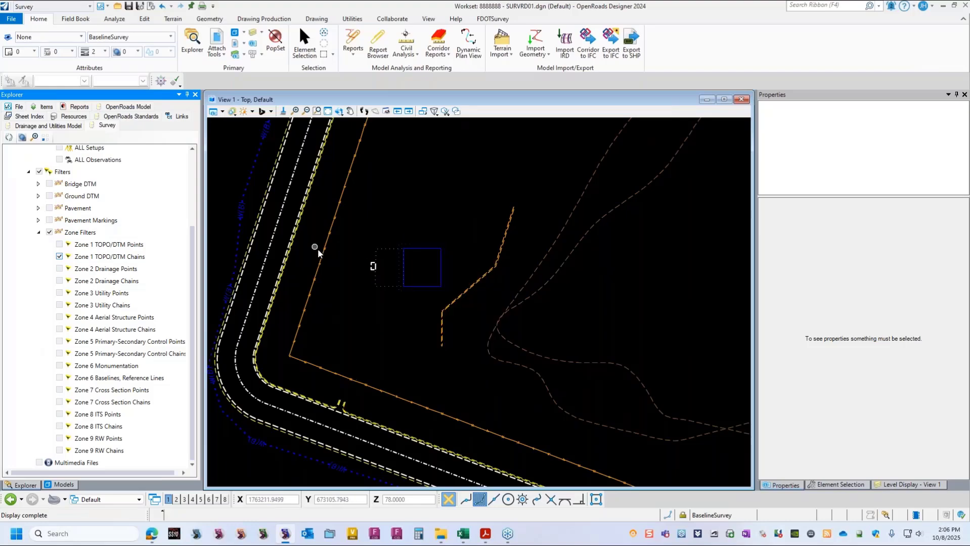
# - Examine the closely spaced curb and gutter lines along the road's east side, including the zone and terrain attribute of the face of curb
pyautogui.scroll(-2, 317, 248)
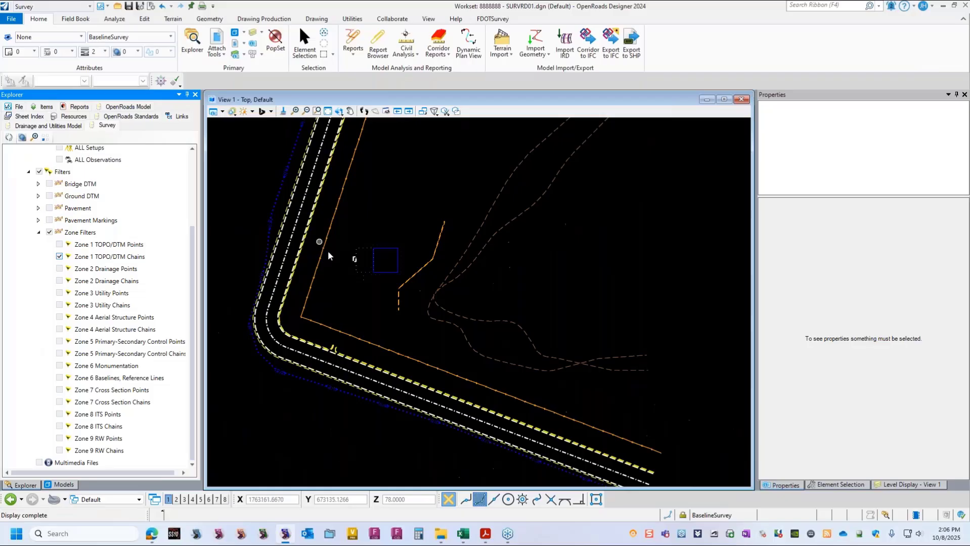
pyautogui.scroll(4, 351, 260)
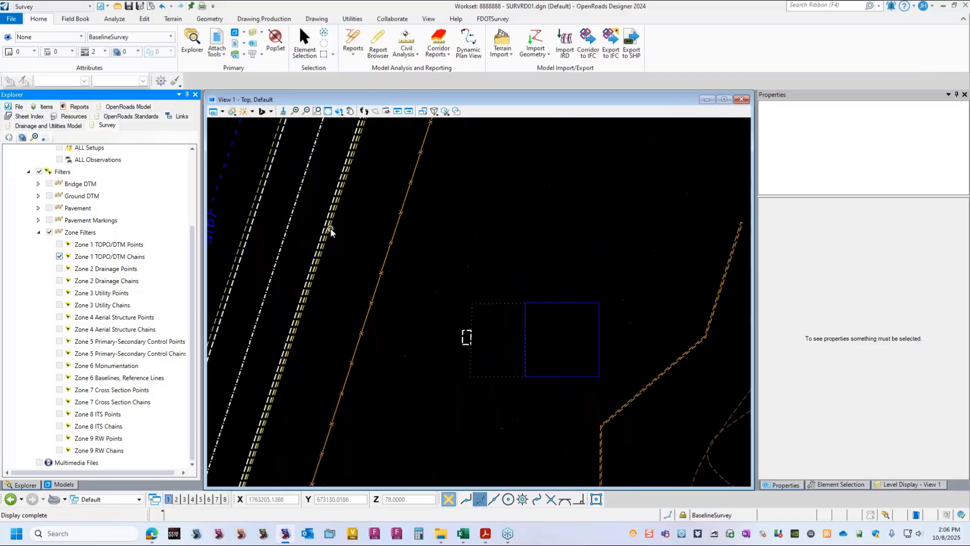
pyautogui.scroll(4, 326, 231)
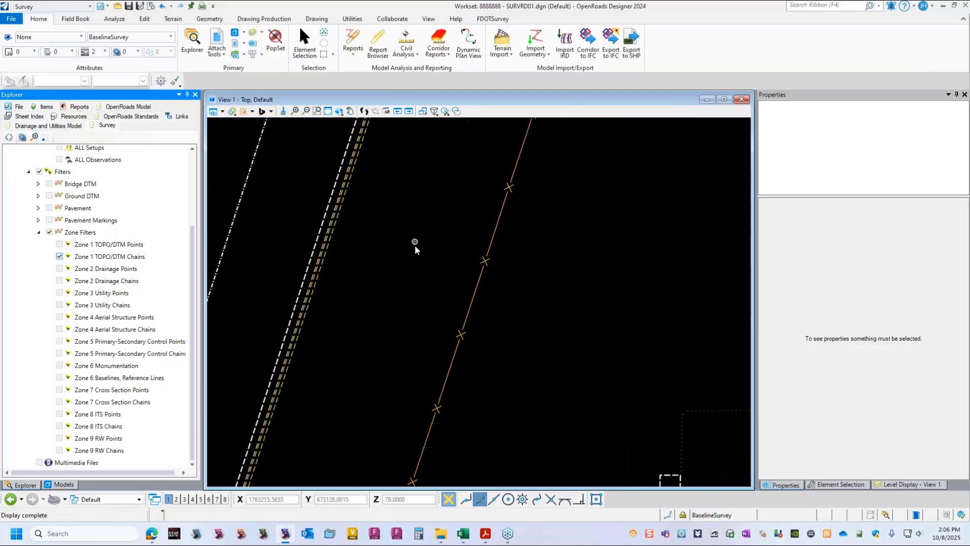
pyautogui.scroll(-1, 415, 247)
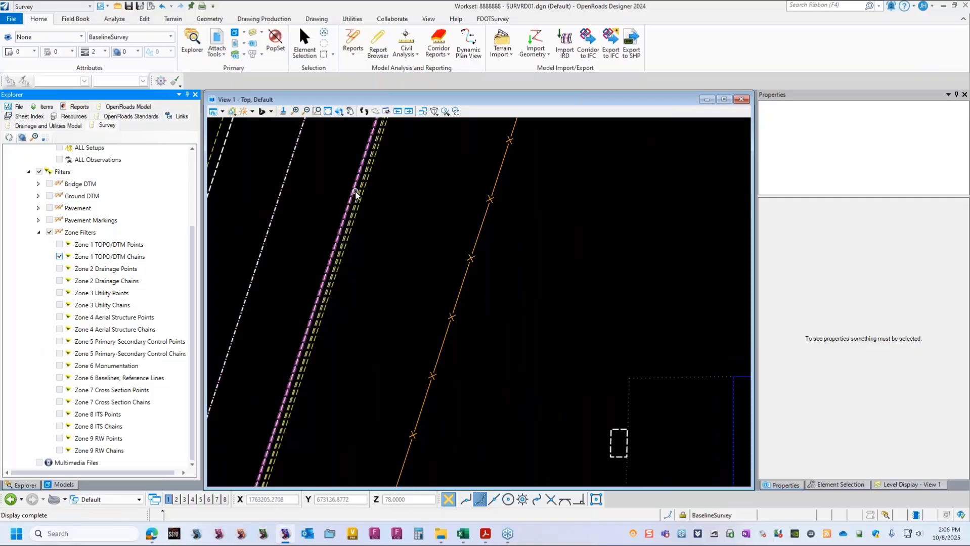
pyautogui.scroll(2, 362, 192)
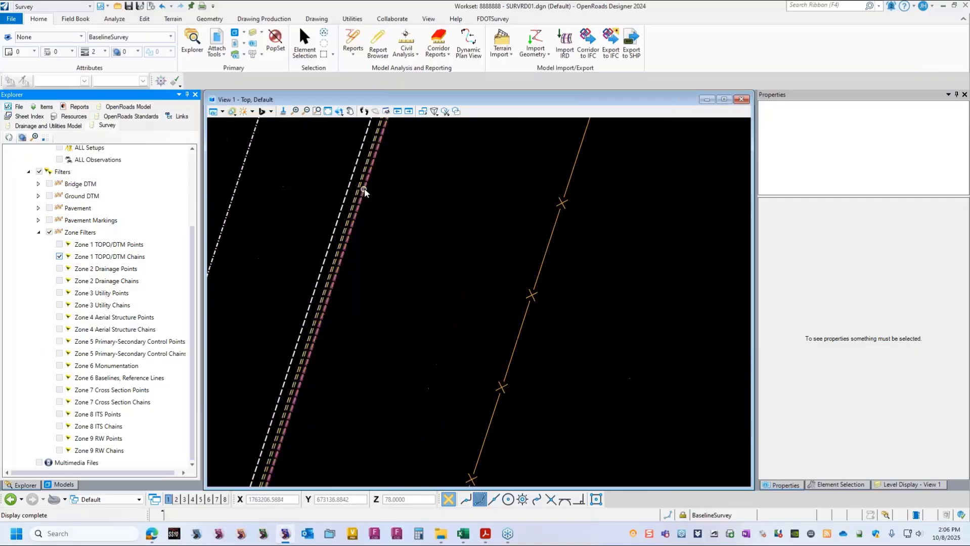
pyautogui.scroll(2, 364, 188)
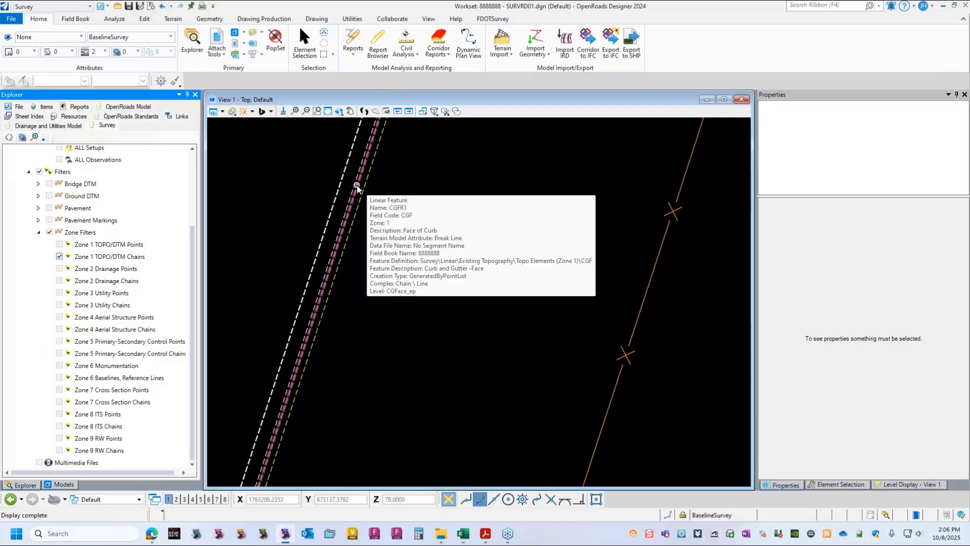
pyautogui.scroll(1, 357, 186)
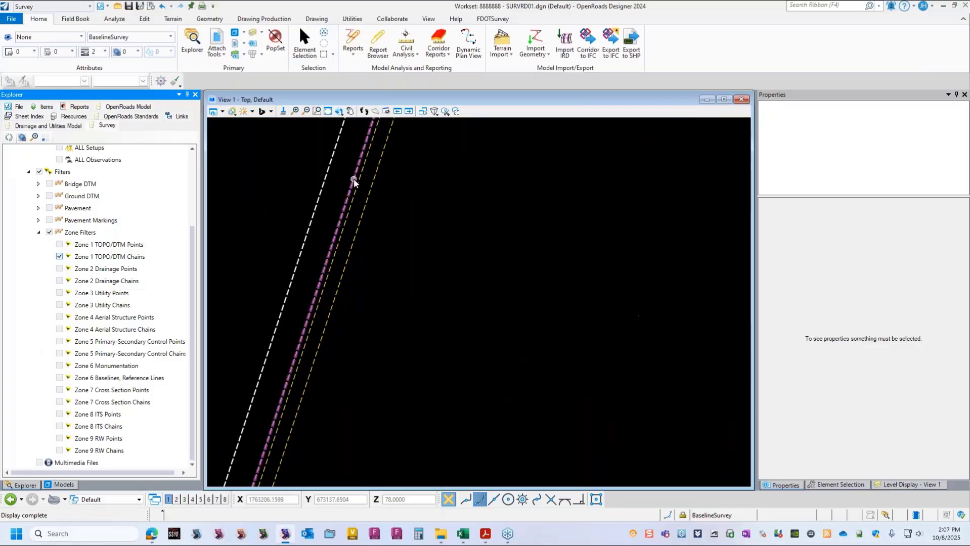
pyautogui.scroll(3, 442, 243)
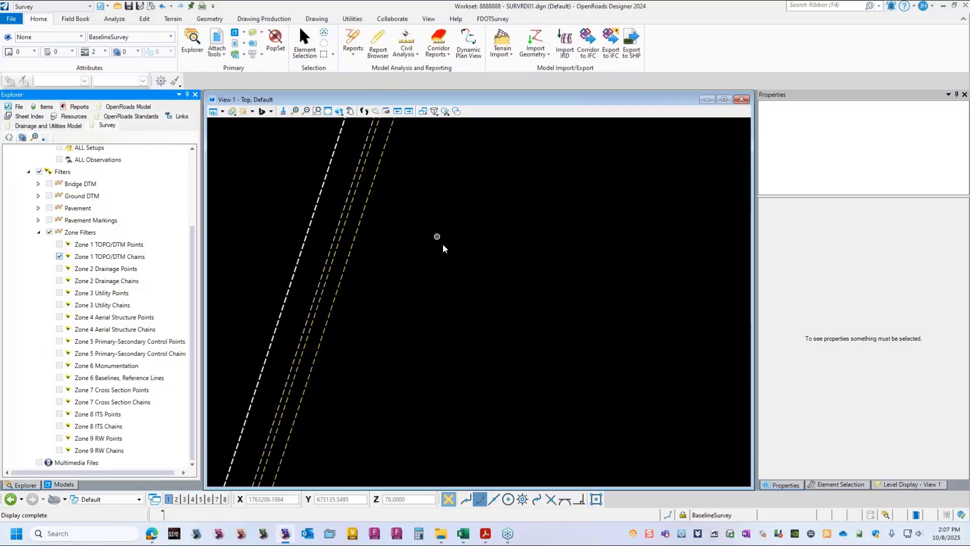
# - Compare the curb and pavement chains on both sides of the road at its northern end
pyautogui.scroll(-3, 442, 265)
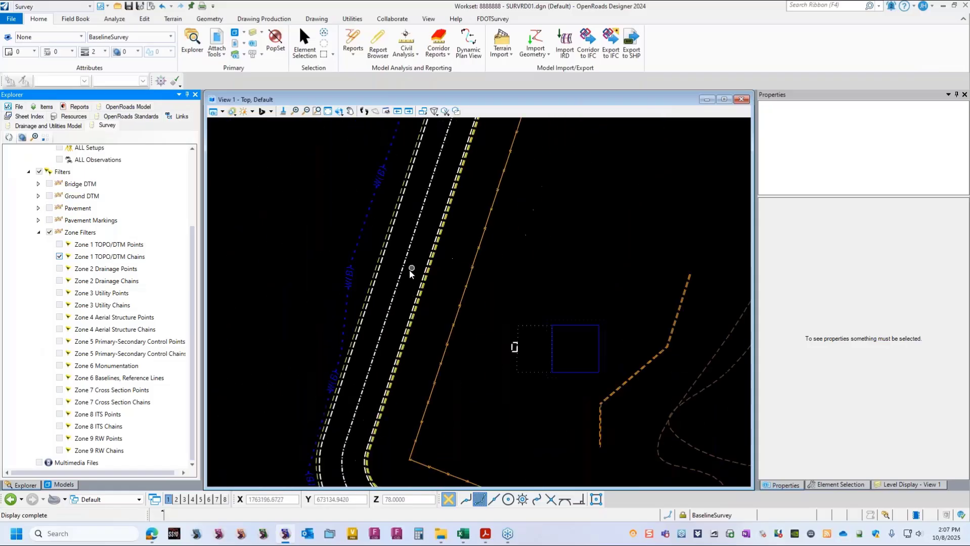
pyautogui.scroll(-1, 415, 217)
pyautogui.scroll(4, 417, 217)
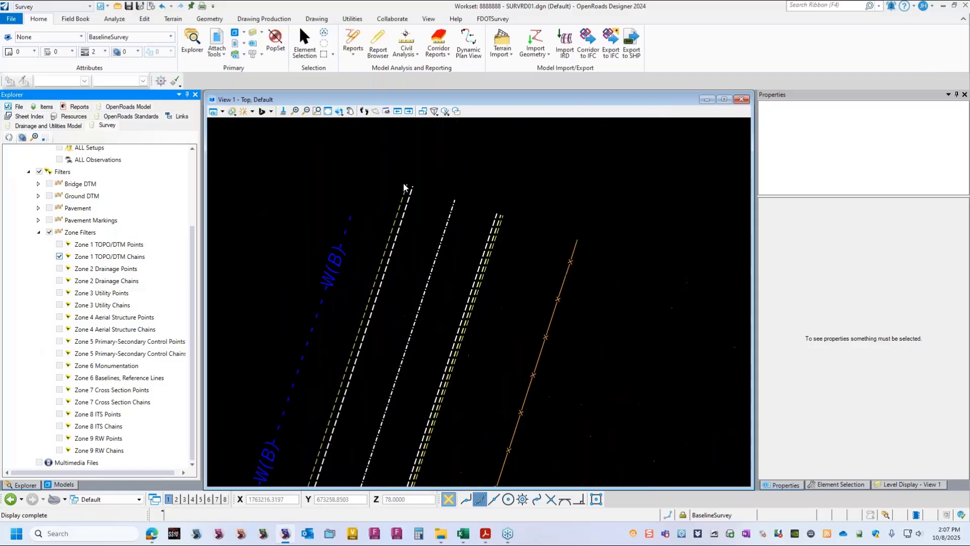
pyautogui.moveTo(410, 200)
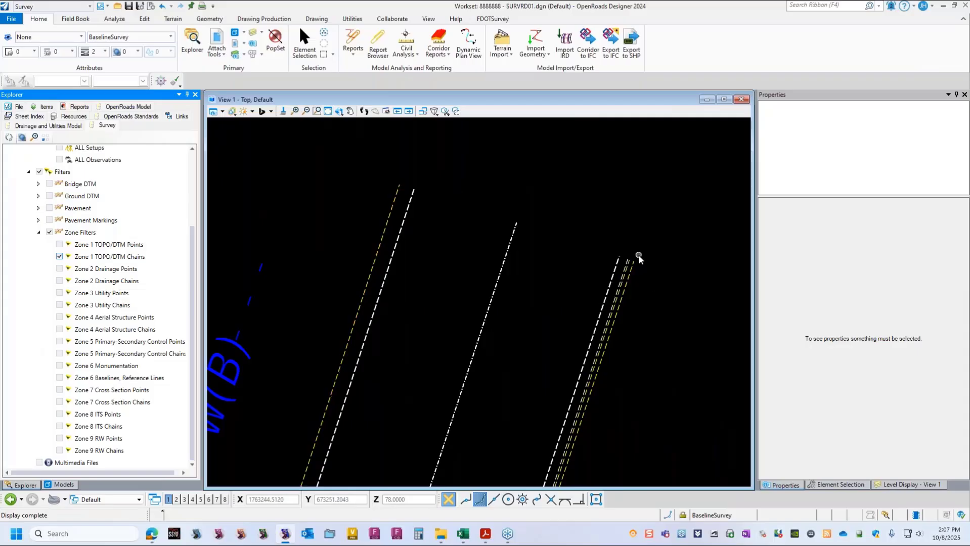
pyautogui.scroll(2, 640, 266)
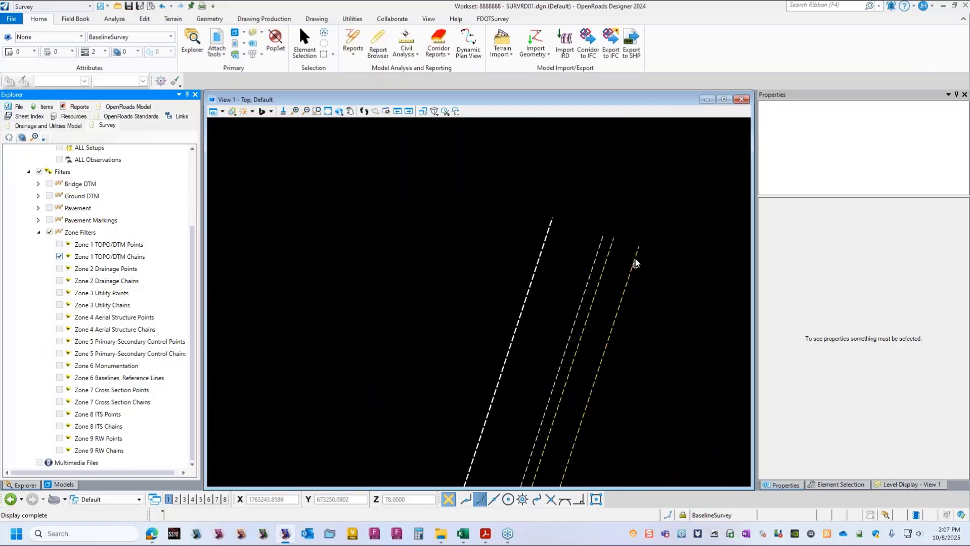
# - Compare the feature details of the face of curb and back of curb chains on both sides of the road's northern end
pyautogui.scroll(1, 634, 249)
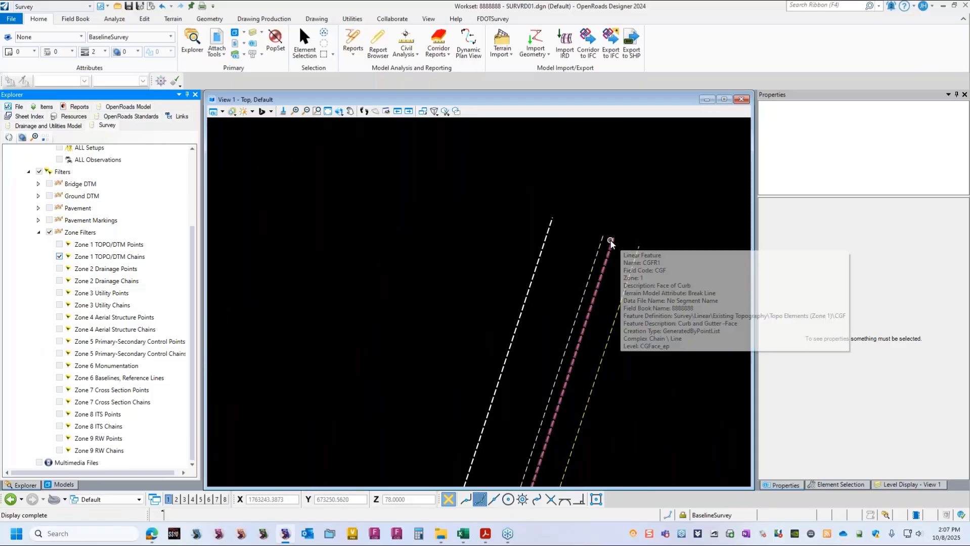
pyautogui.moveTo(603, 238)
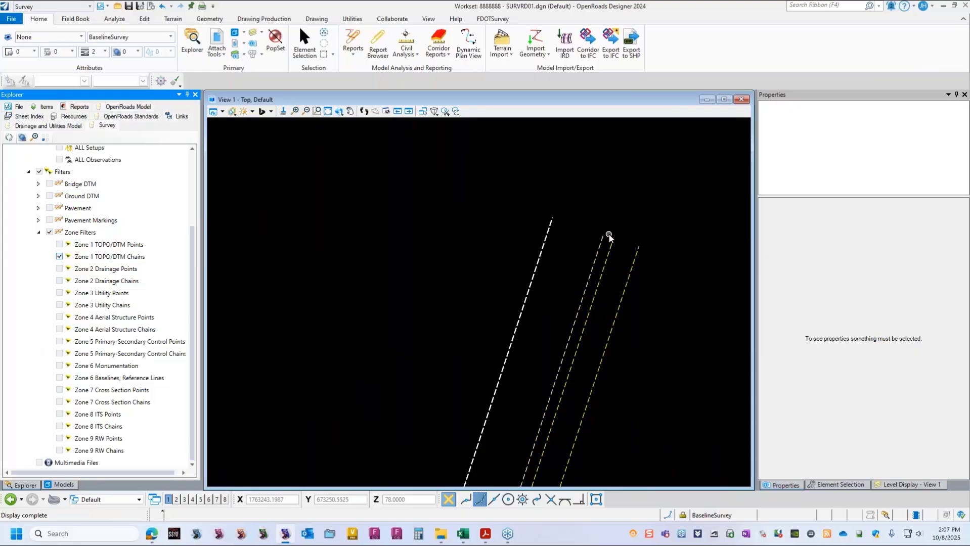
pyautogui.scroll(-7, 609, 236)
pyautogui.scroll(-2, 503, 244)
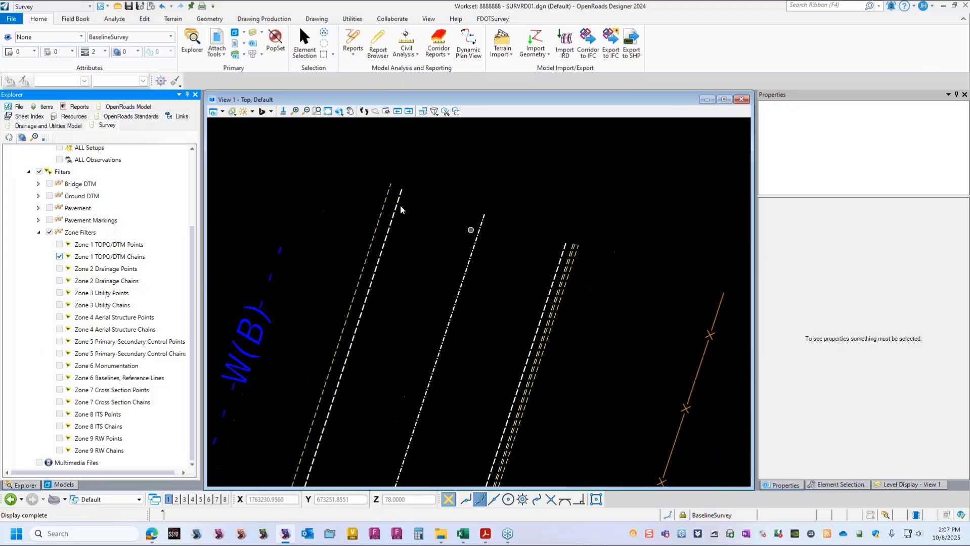
pyautogui.scroll(4, 389, 185)
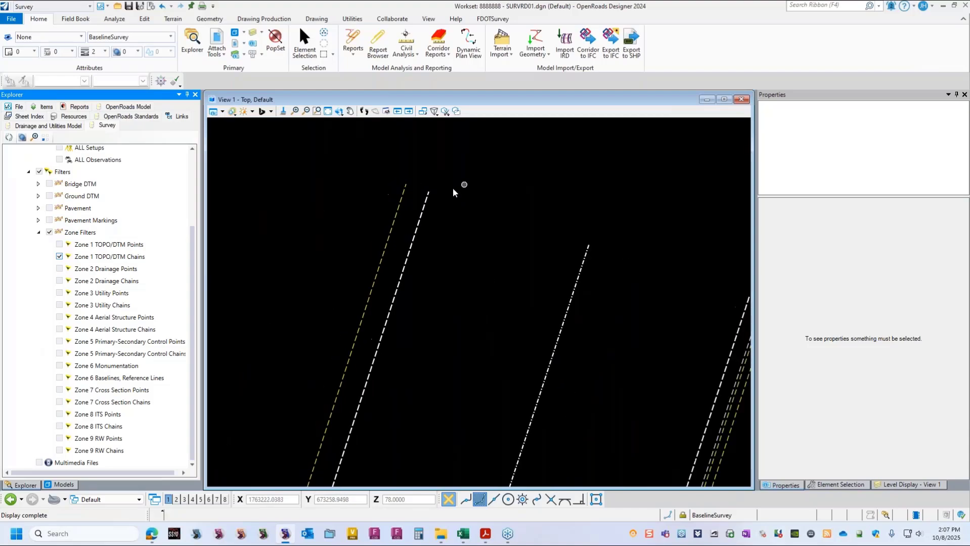
pyautogui.scroll(1, 432, 183)
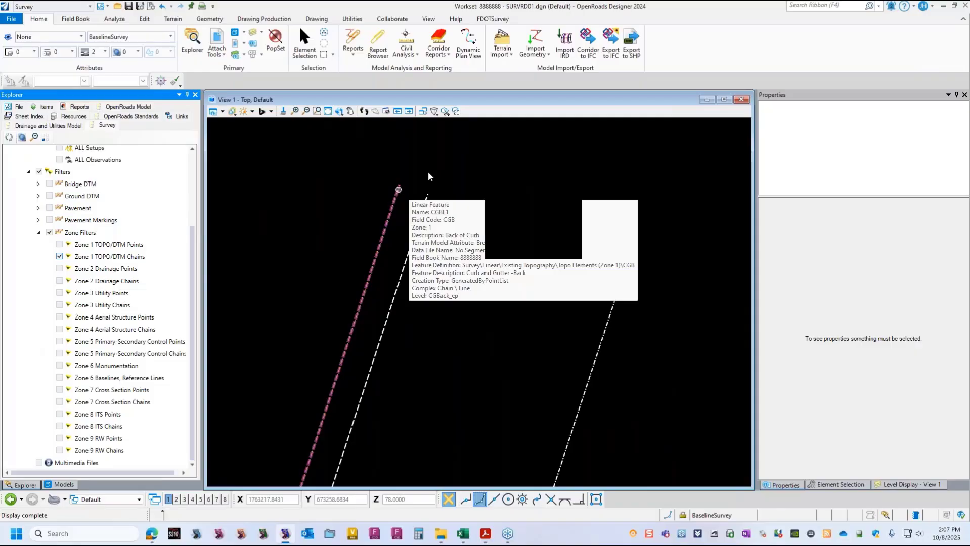
pyautogui.scroll(1, 432, 201)
pyautogui.scroll(-3, 505, 198)
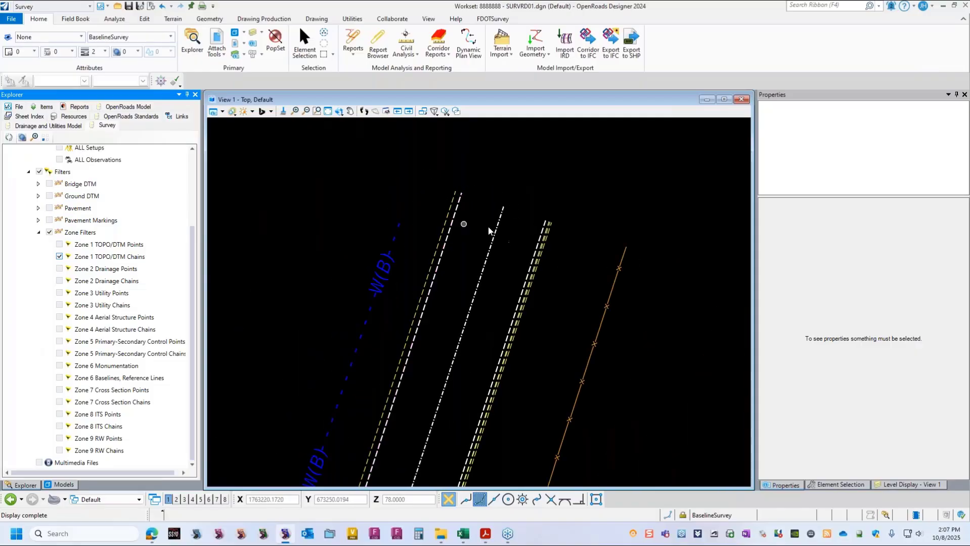
# - Set the zone of the blue W(B) water line WL100 to 3 and clear the selection
pyautogui.scroll(-2, 424, 198)
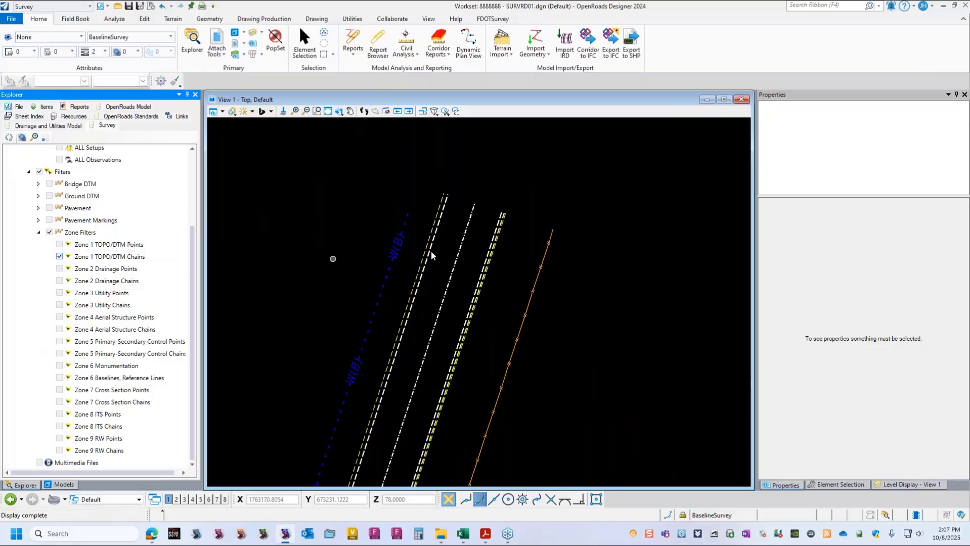
pyautogui.click(407, 217)
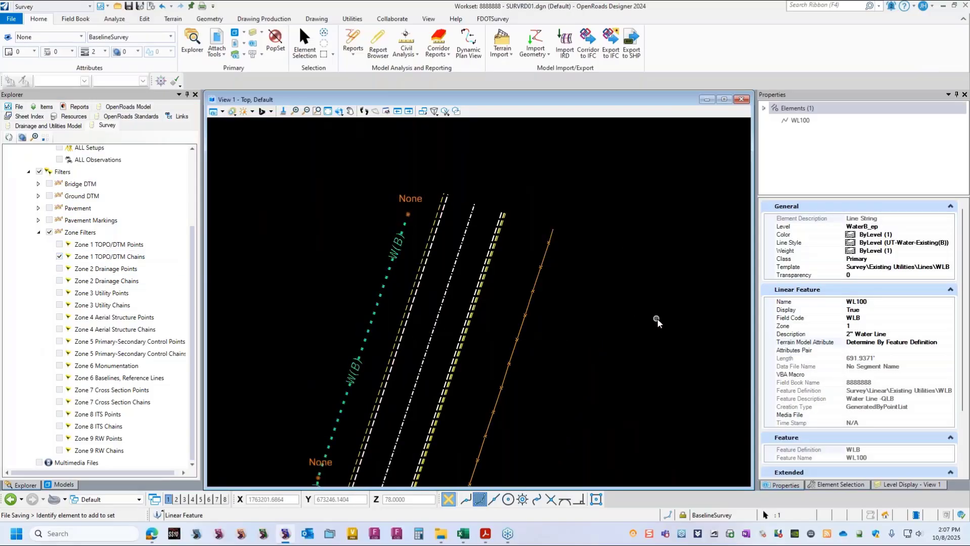
pyautogui.click(857, 328)
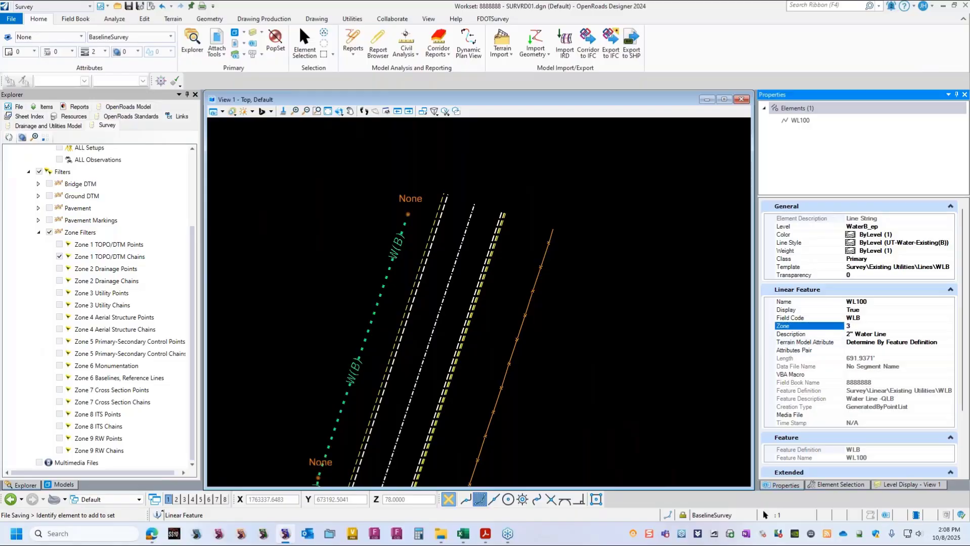
pyautogui.click(320, 227)
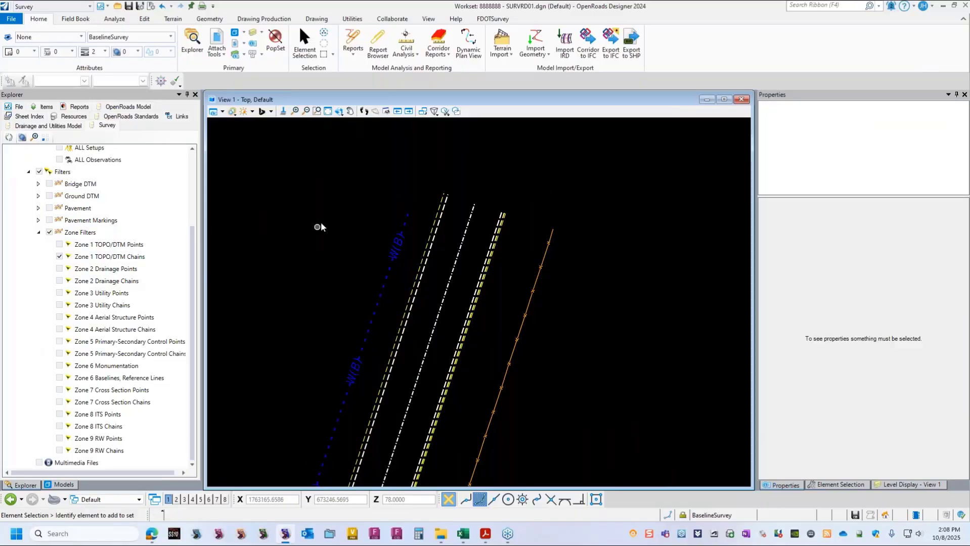
# - Replace the Zone 1 TOPO/DTM Chains display with only Zone 2 Drainage Points and Chains, clearing all leftover Default survey data from the view
pyautogui.click(59, 257)
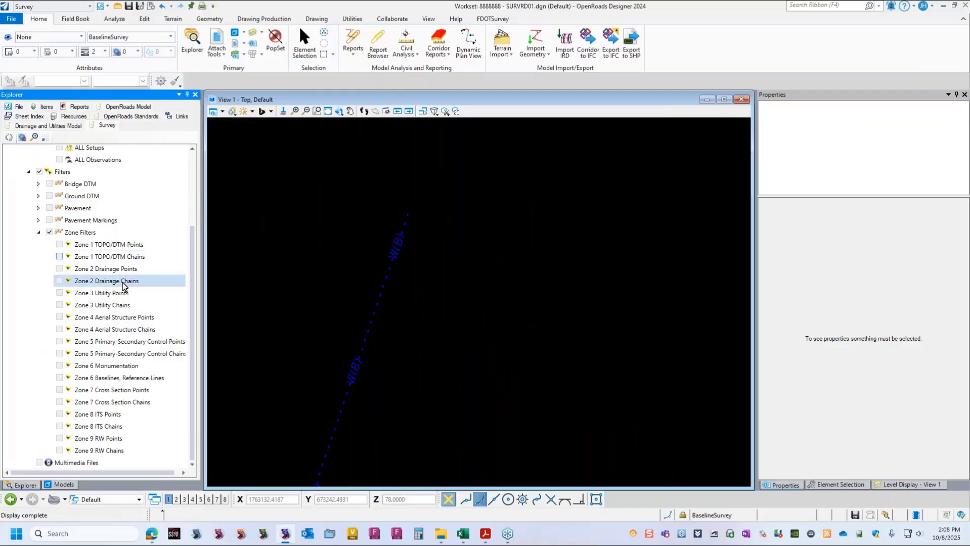
pyautogui.click(59, 268)
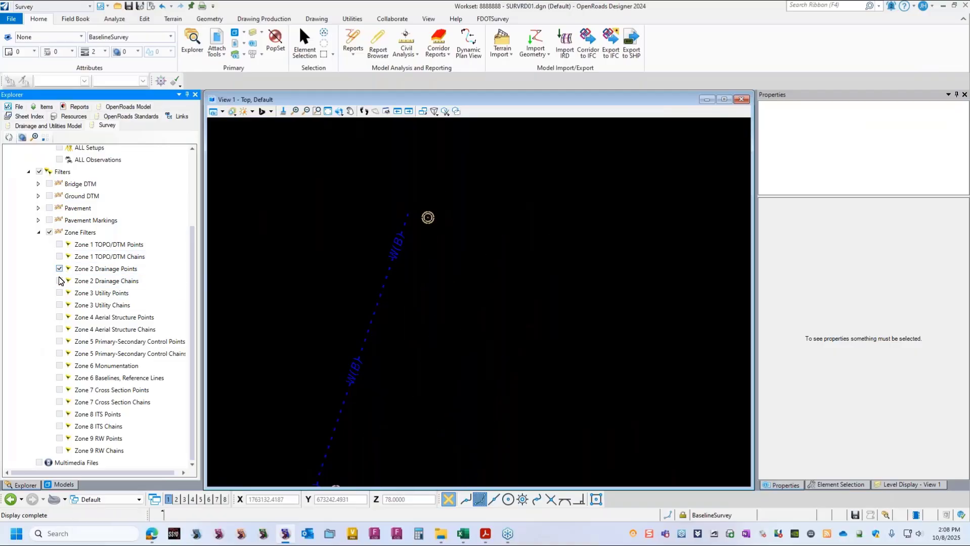
pyautogui.click(60, 280)
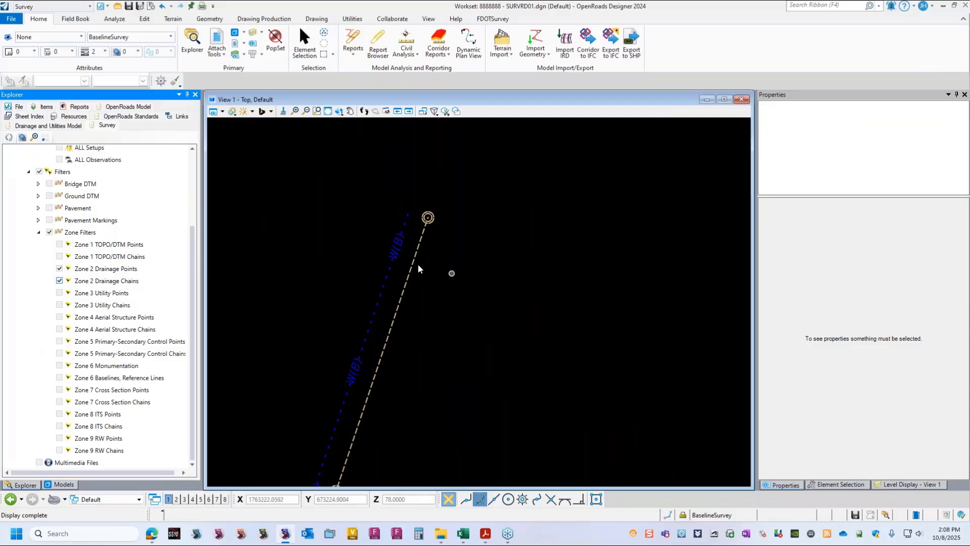
pyautogui.scroll(3, 67, 329)
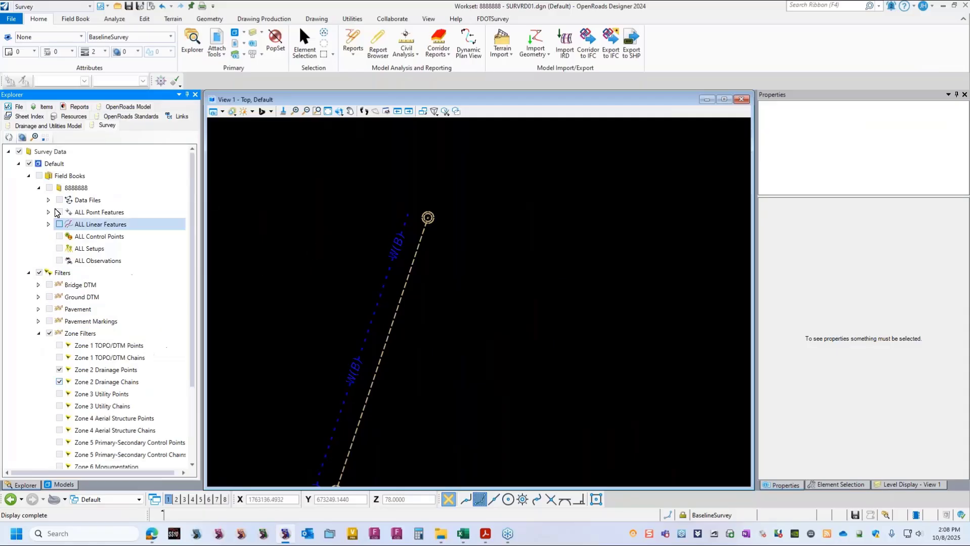
pyautogui.click(31, 163)
pyautogui.scroll(-2, 81, 354)
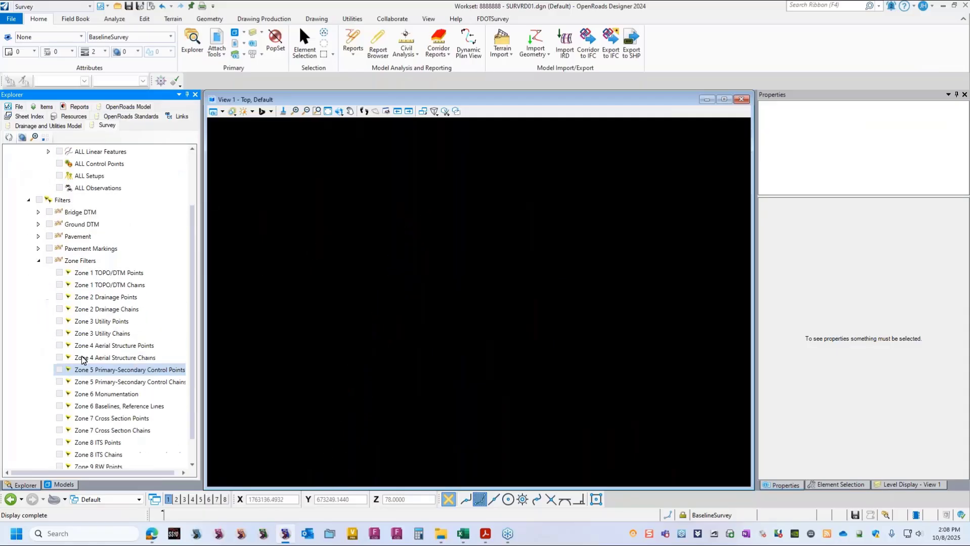
pyautogui.click(60, 297)
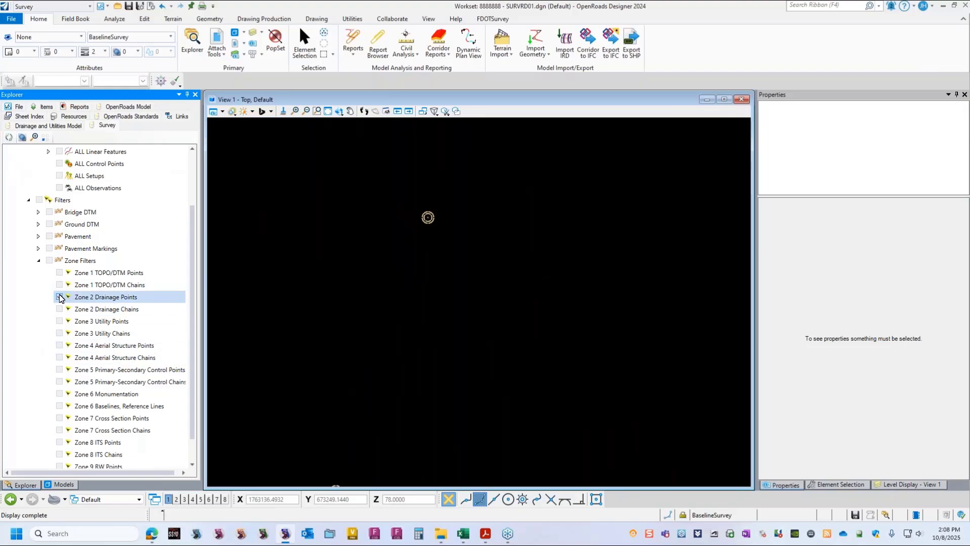
pyautogui.click(59, 310)
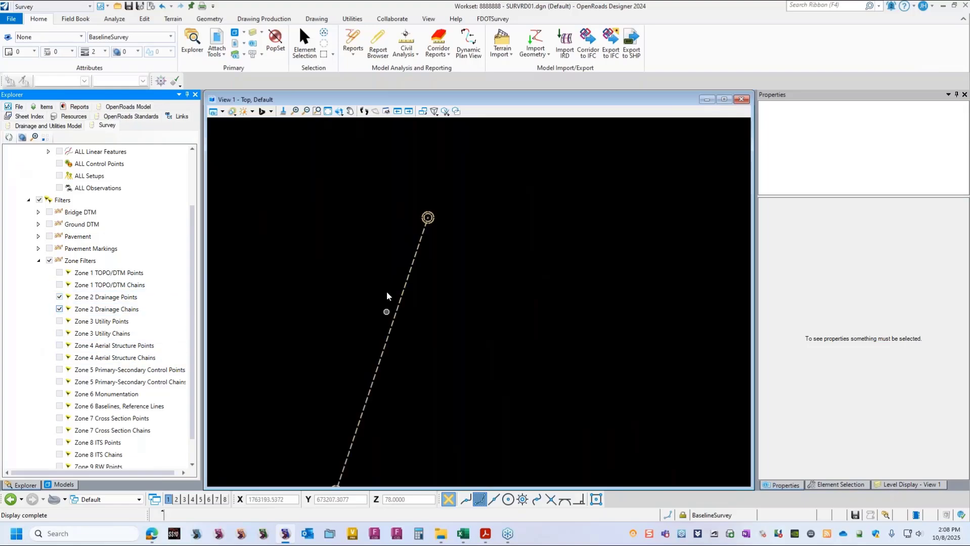
# - Examine the Zone 2 drainage network, including the square structure at the end of the short eastern branch
pyautogui.scroll(-6, 397, 263)
pyautogui.scroll(3, 460, 311)
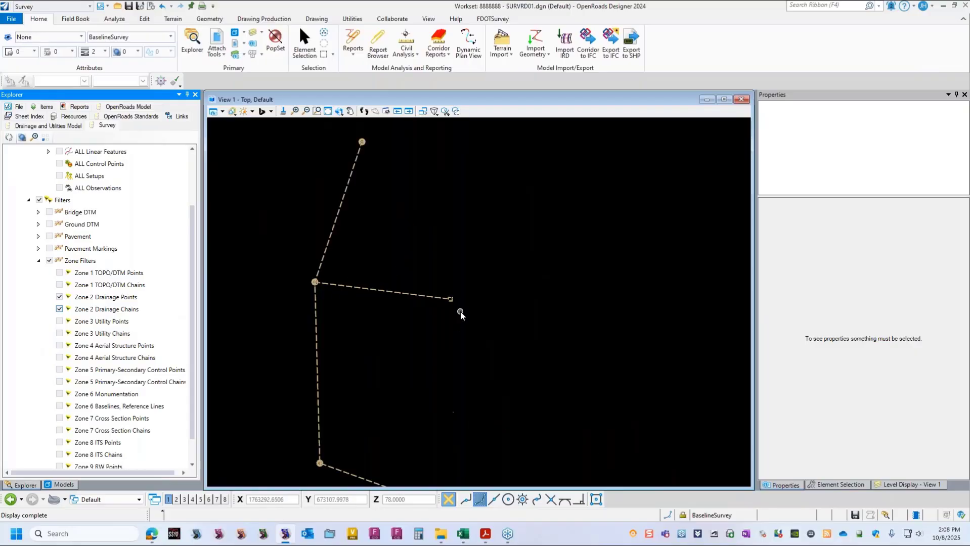
pyautogui.scroll(4, 524, 314)
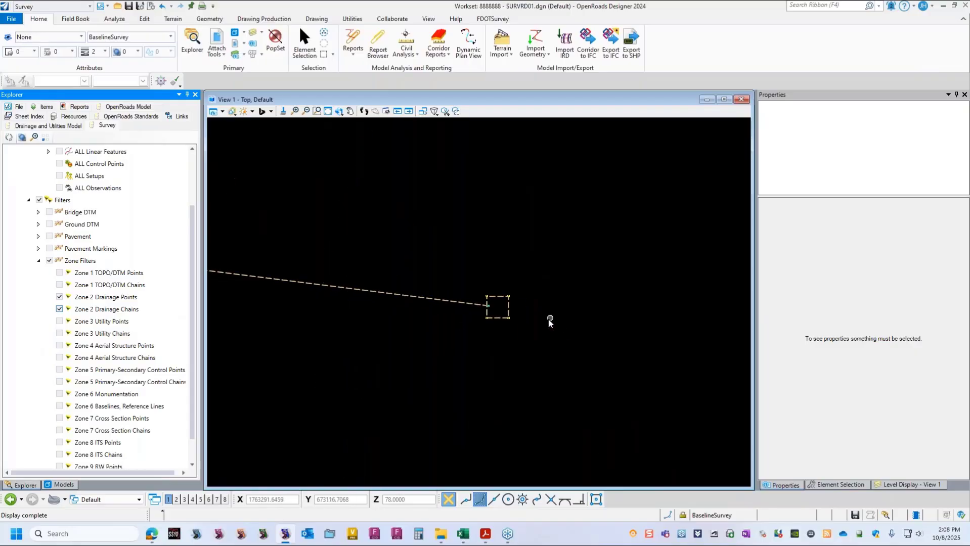
pyautogui.moveTo(502, 318)
pyautogui.scroll(-1, 571, 288)
pyautogui.scroll(-5, 406, 226)
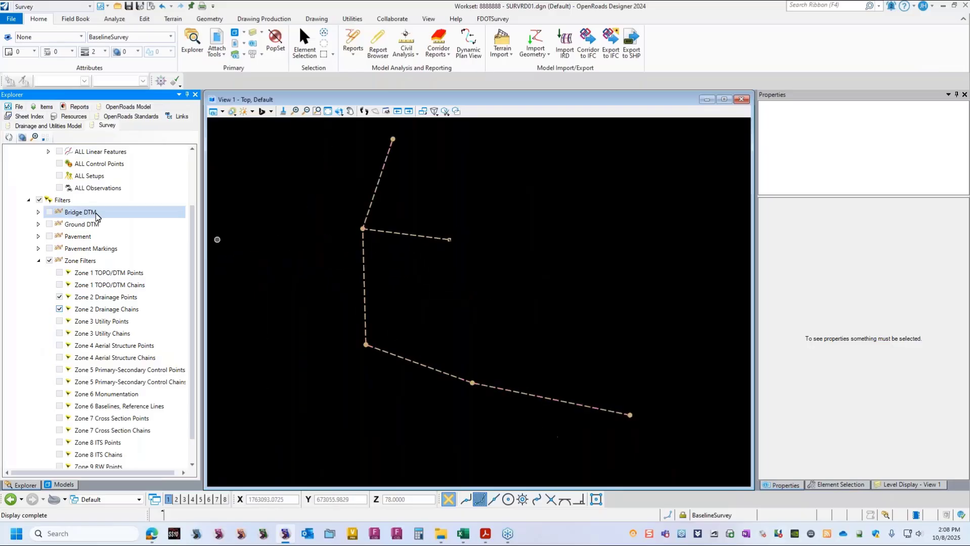
# - Display Zone 3 Utility Points and Chains instead of the Zone 2 drainage filters and check the red OE line and its end point
pyautogui.click(59, 298)
pyautogui.click(59, 309)
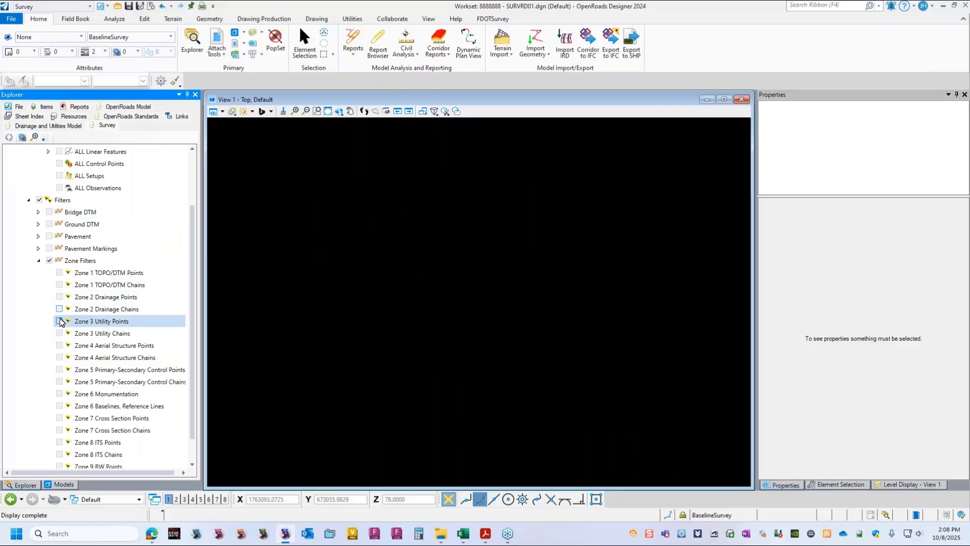
pyautogui.click(59, 321)
pyautogui.click(59, 333)
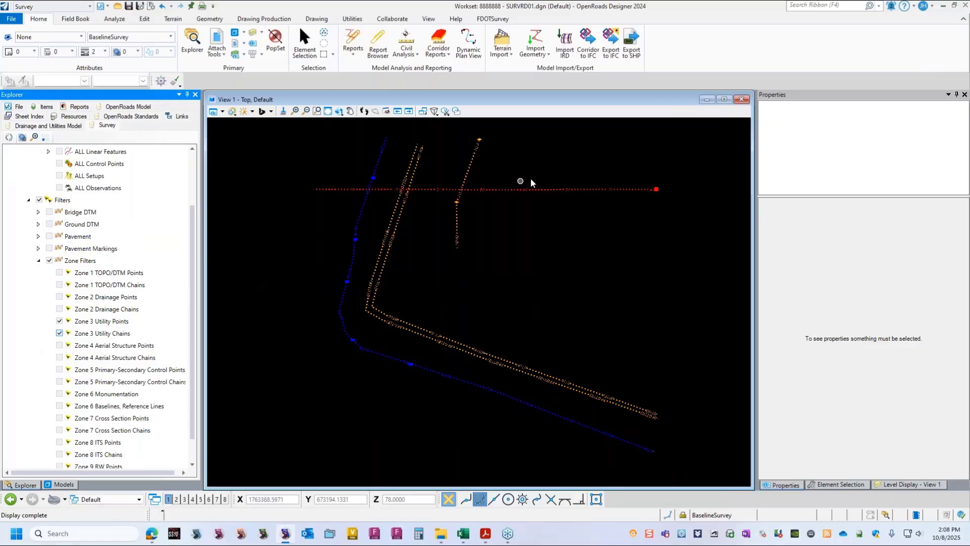
pyautogui.scroll(1, 674, 182)
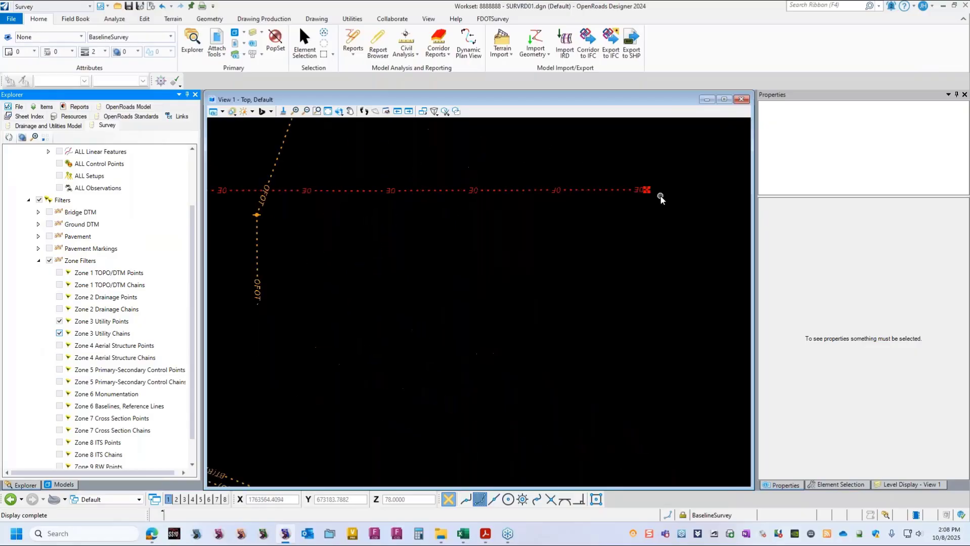
pyautogui.scroll(-2, 486, 258)
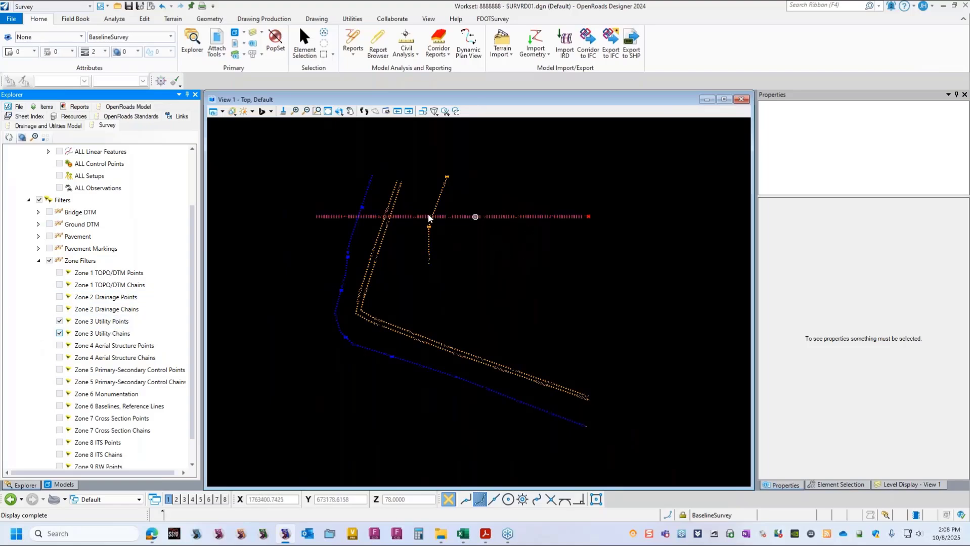
# - Replace the Zone 3 utility display with Zone 1 TOPO/DTM Points and look over the utility symbols among them
pyautogui.click(60, 321)
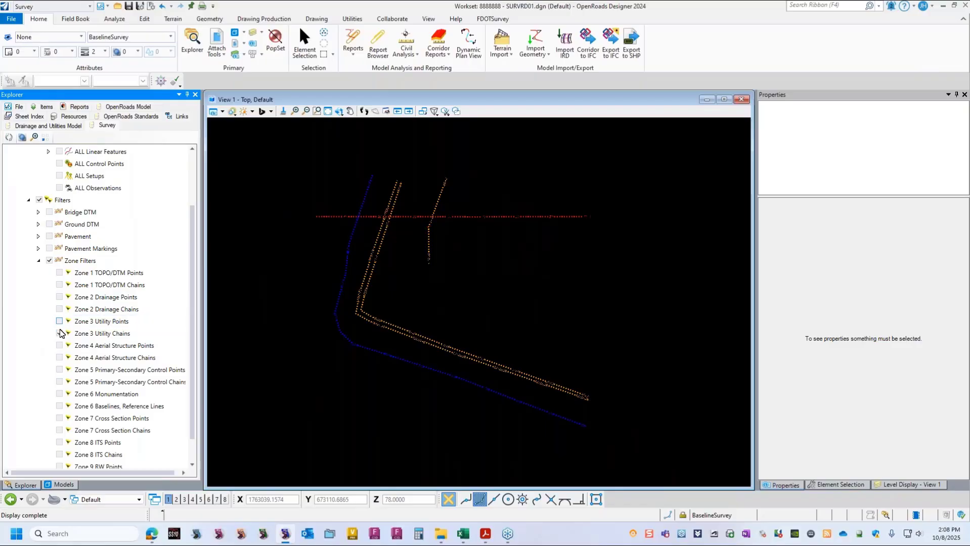
pyautogui.click(60, 334)
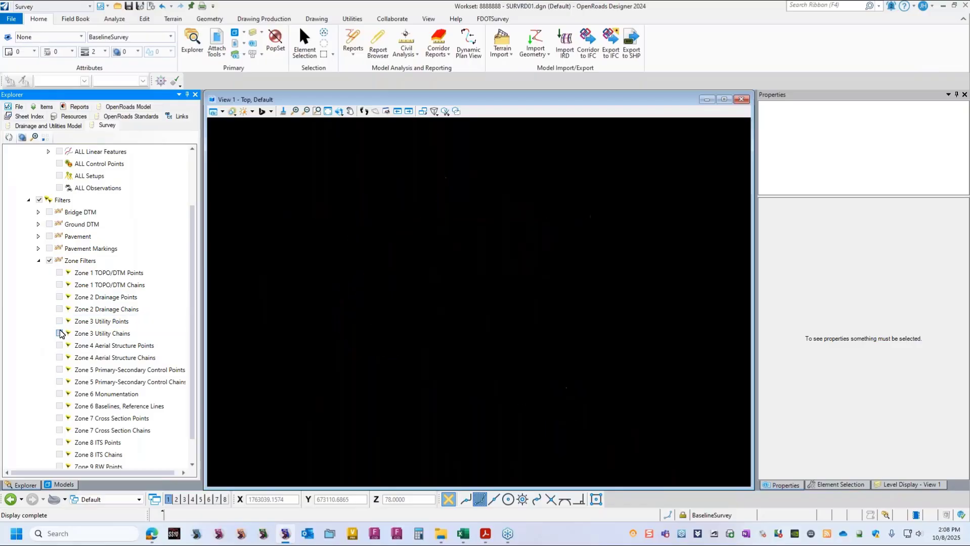
pyautogui.click(59, 273)
pyautogui.scroll(5, 446, 180)
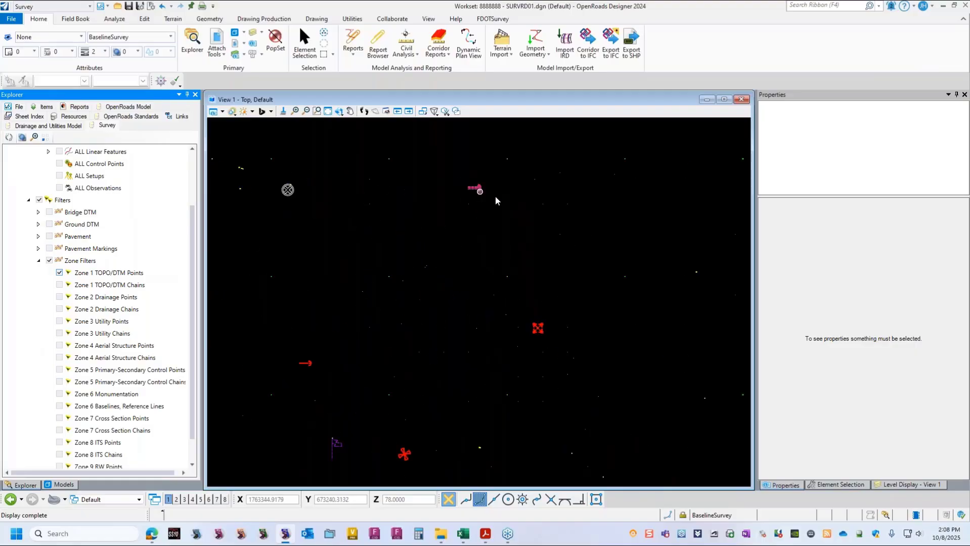
pyautogui.scroll(-3, 614, 208)
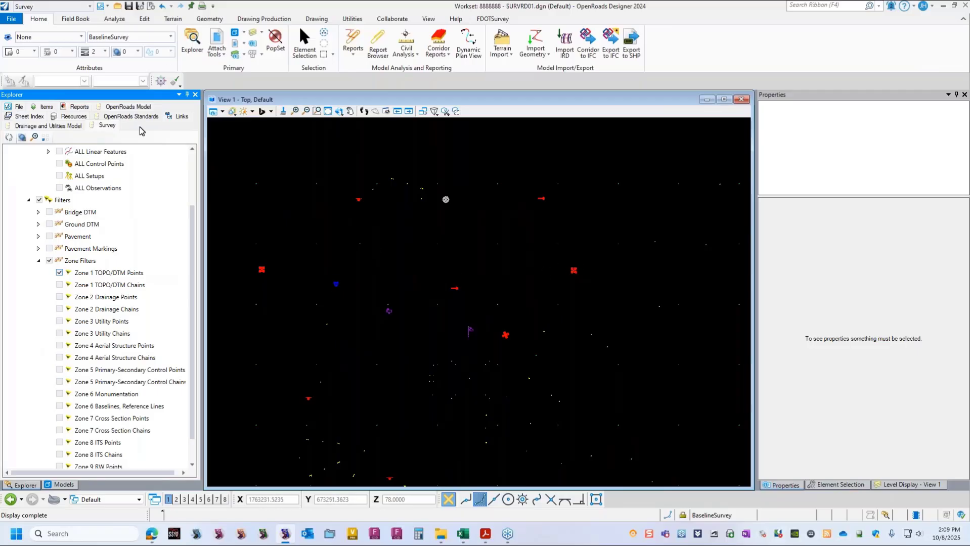
# - Select the FH group under ALL Point Features in the 8888888 field book and turn off its display
pyautogui.scroll(2, 106, 238)
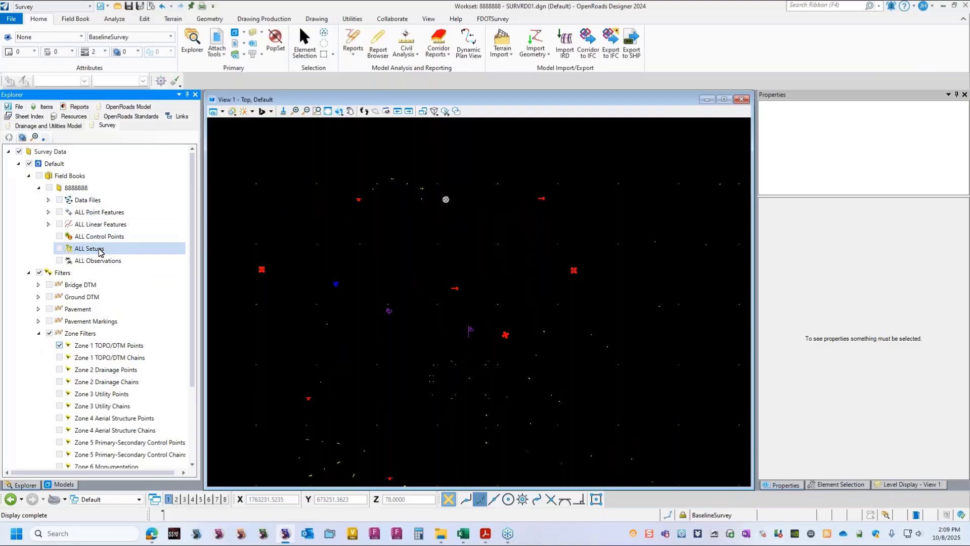
pyautogui.click(48, 212)
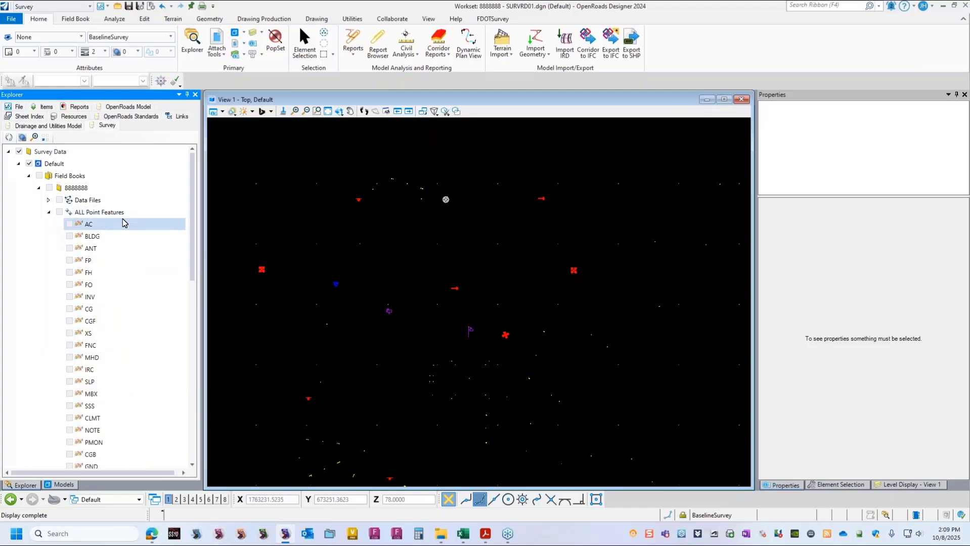
pyautogui.click(92, 277)
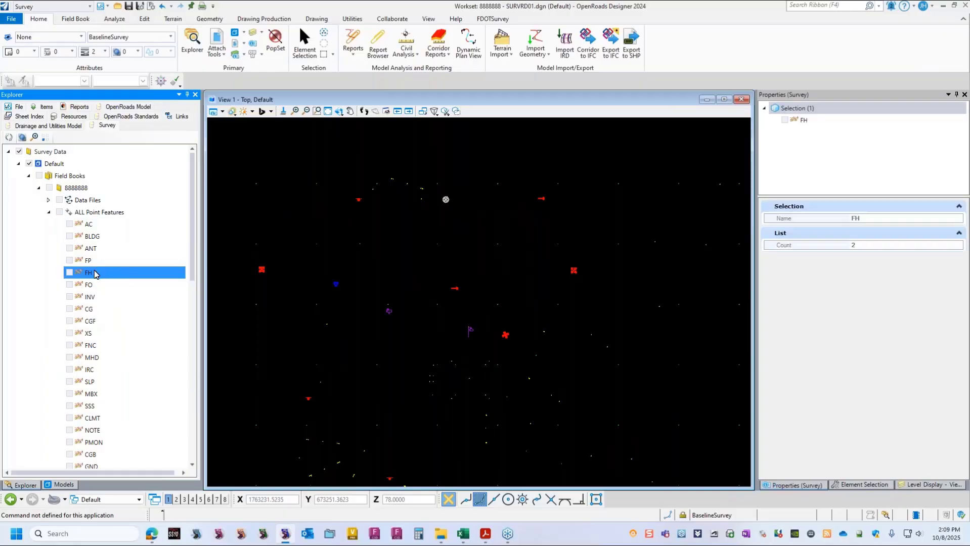
pyautogui.click(69, 273)
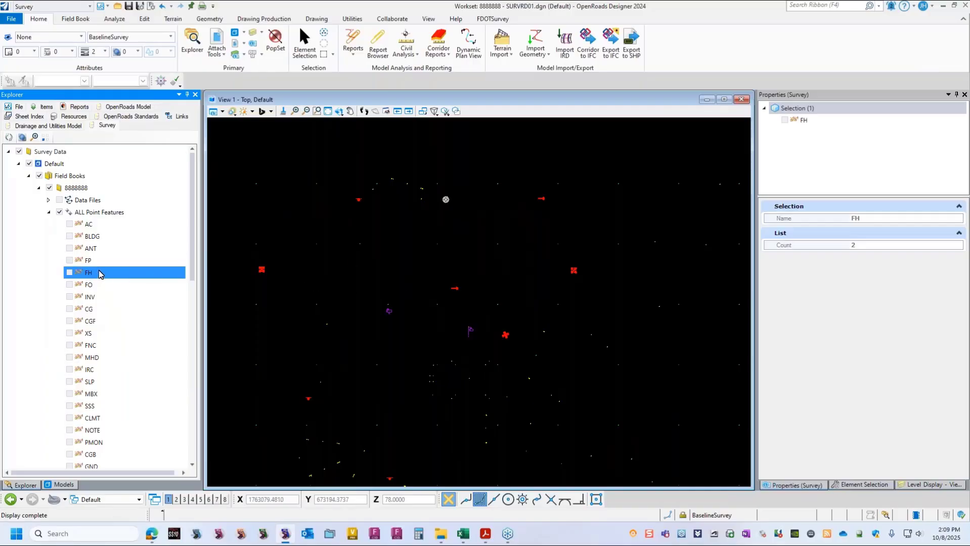
# - Open the Survey Details grid for the selected FH points and place it over the drawing view
pyautogui.click(115, 20)
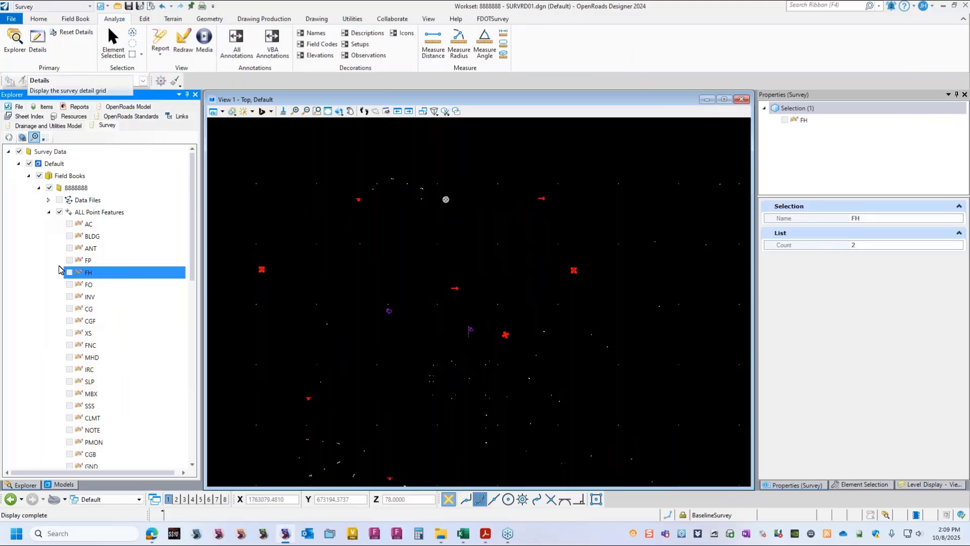
pyautogui.click(39, 41)
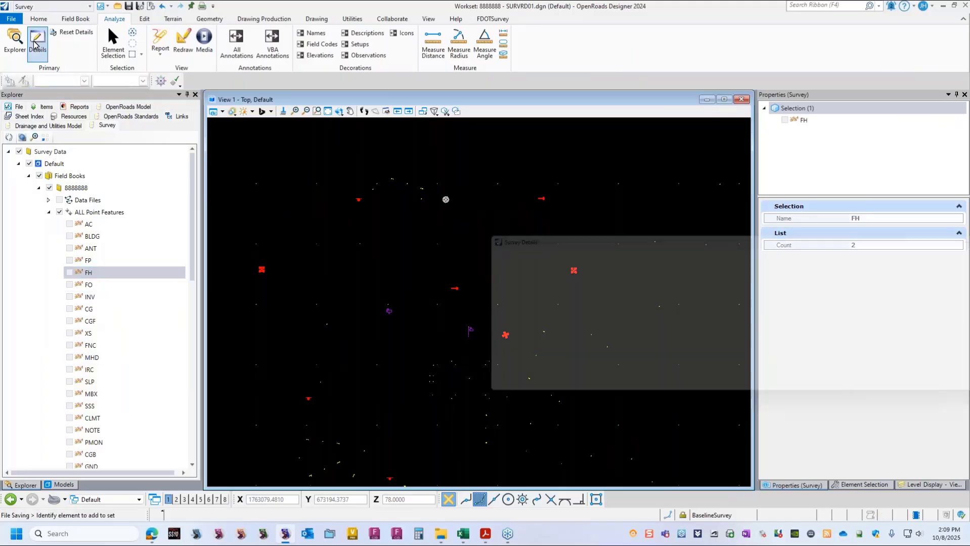
pyautogui.moveTo(539, 236); pyautogui.dragTo(378, 150)
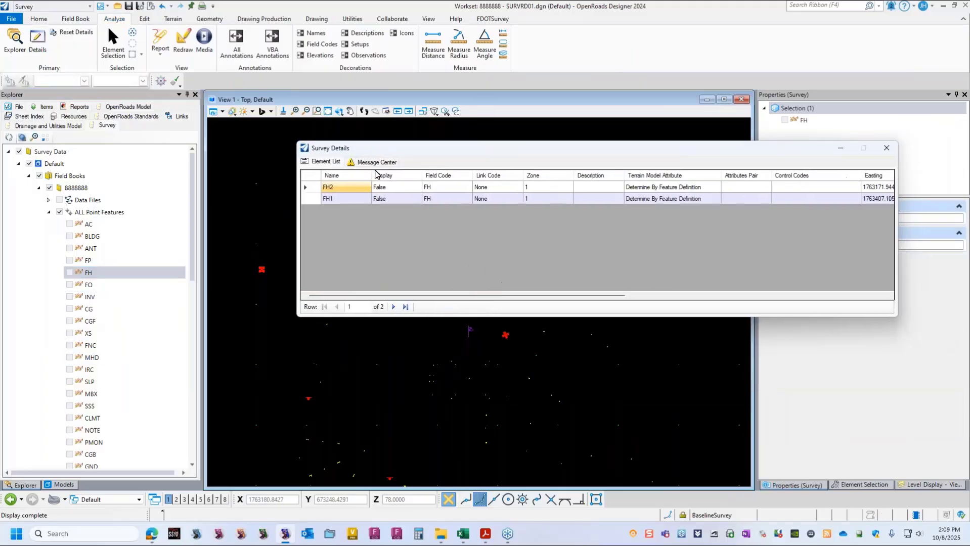
# - Select both FH points, FH2 and FH1, in the Survey Details grid and set their zone to 3 in one edit
pyautogui.moveTo(471, 152); pyautogui.dragTo(436, 144)
pyautogui.click(277, 181)
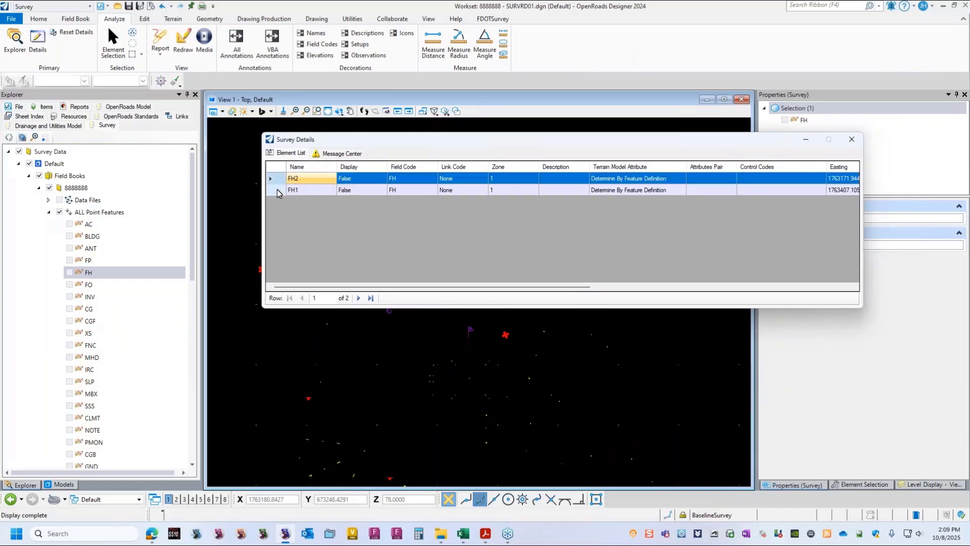
pyautogui.keyDown('shift'); pyautogui.click(277, 190); pyautogui.keyUp('shift')
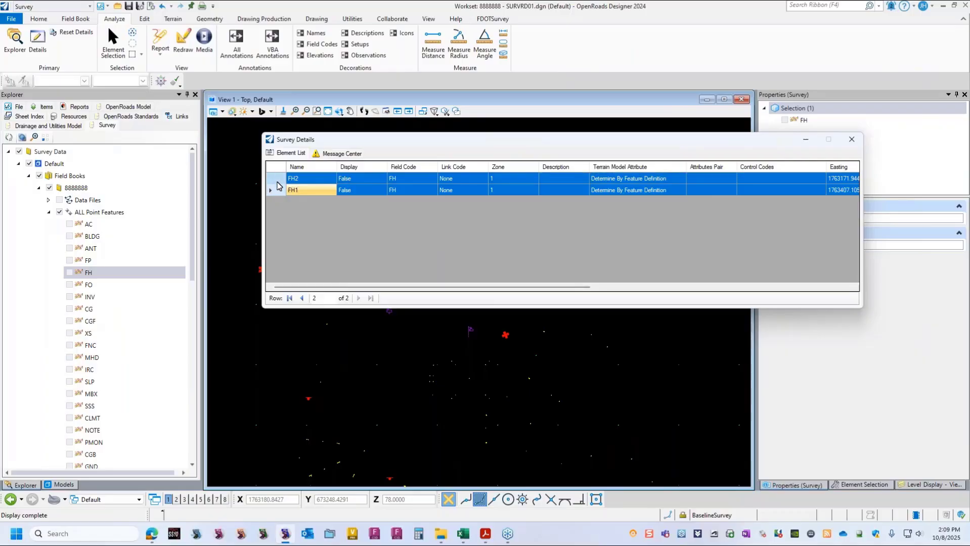
pyautogui.press('ctrl')
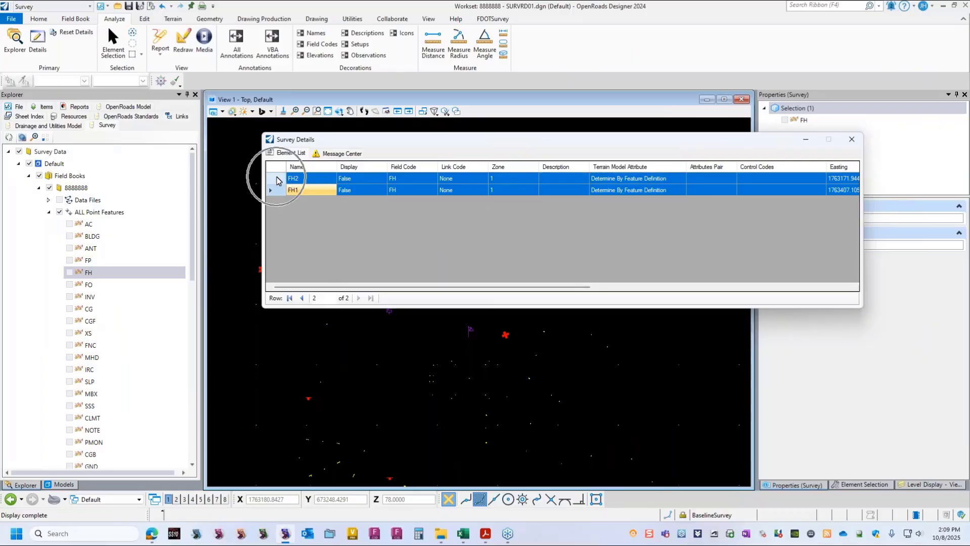
pyautogui.press('ctrl')
pyautogui.press('ctrl')
pyautogui.press('ctrl')
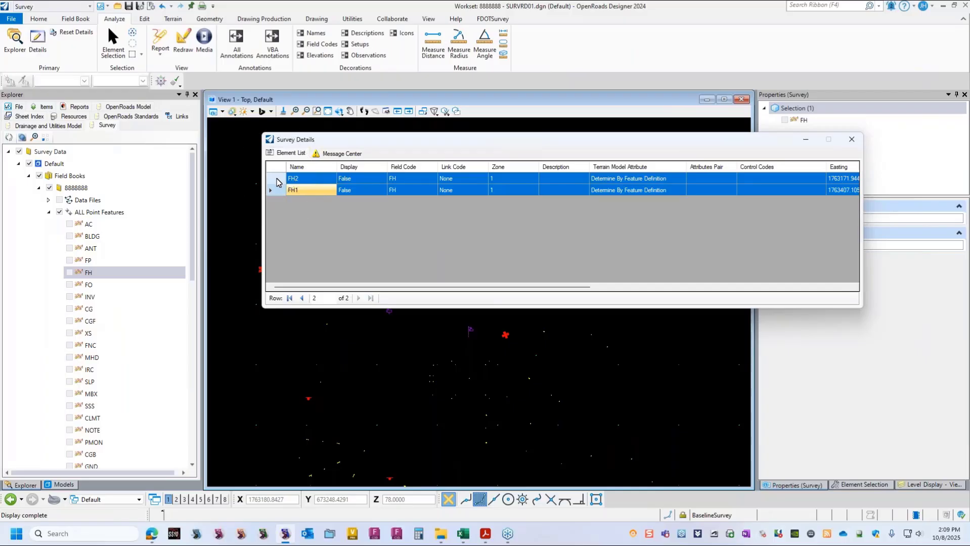
pyautogui.rightClick(278, 182)
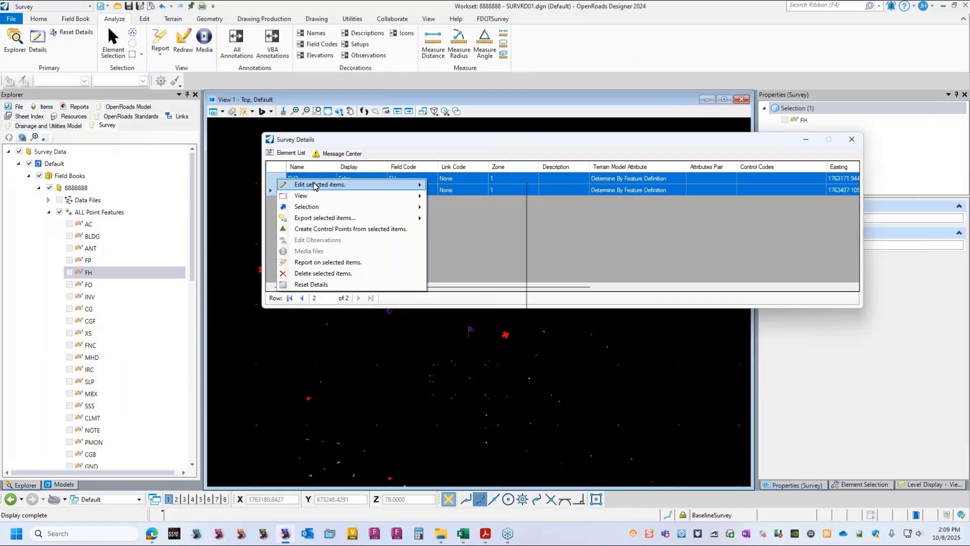
pyautogui.moveTo(314, 186)
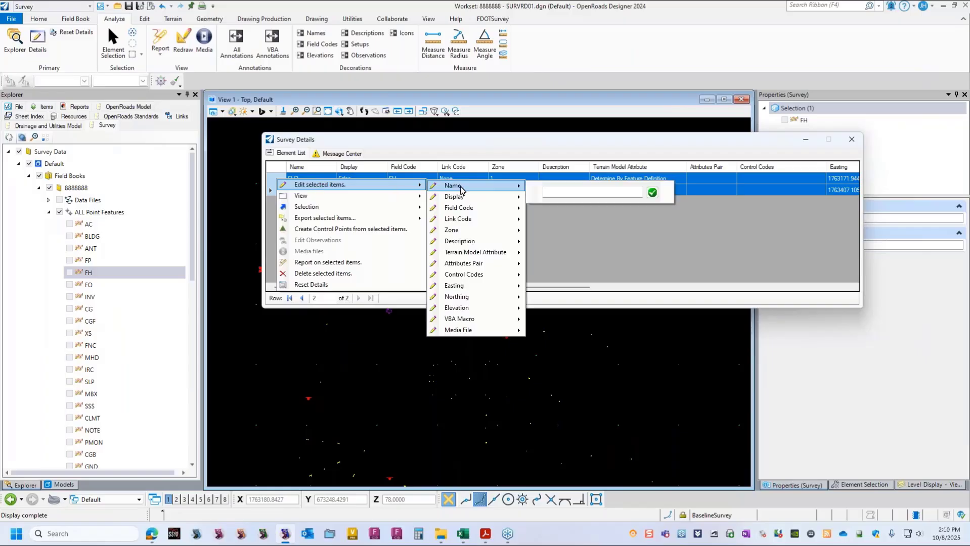
pyautogui.moveTo(467, 208)
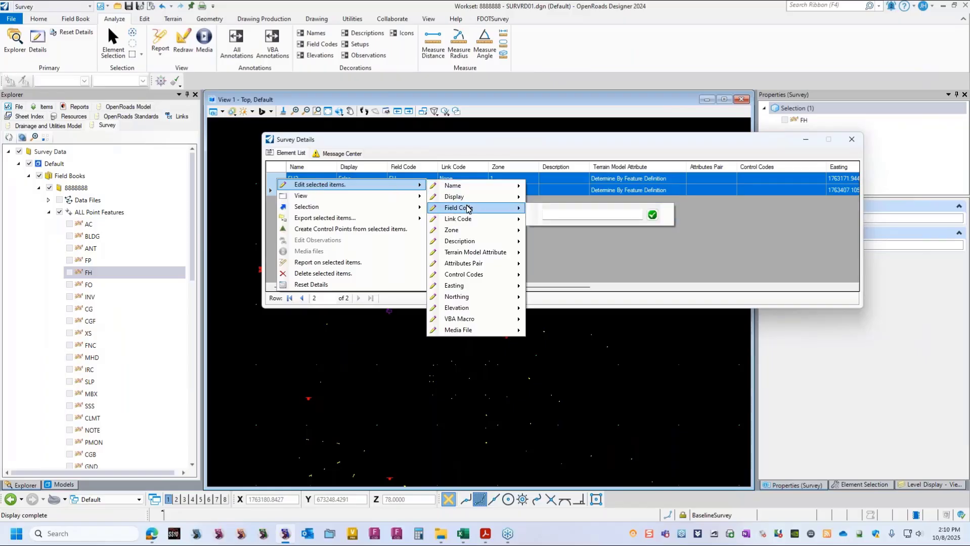
pyautogui.moveTo(496, 232)
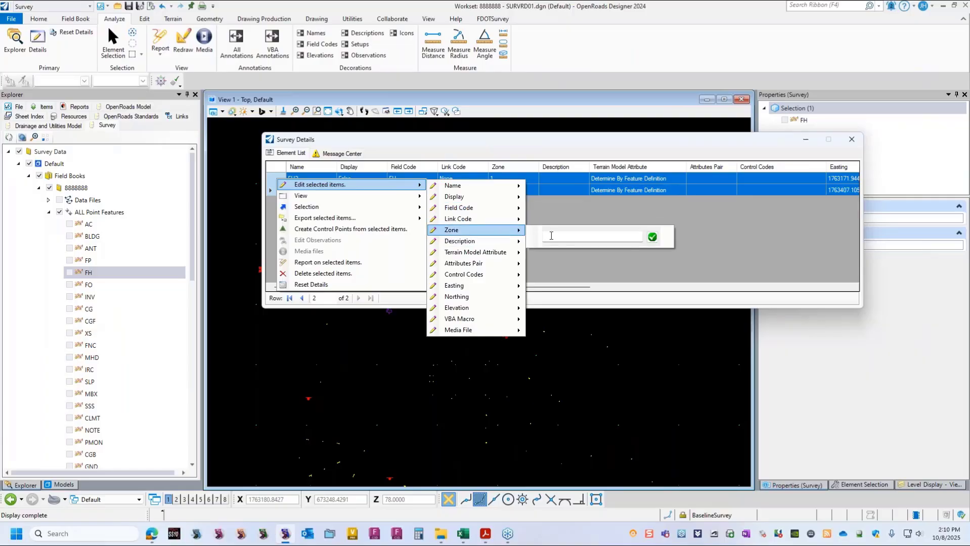
pyautogui.click(552, 235)
pyautogui.write('3')
pyautogui.click(653, 237)
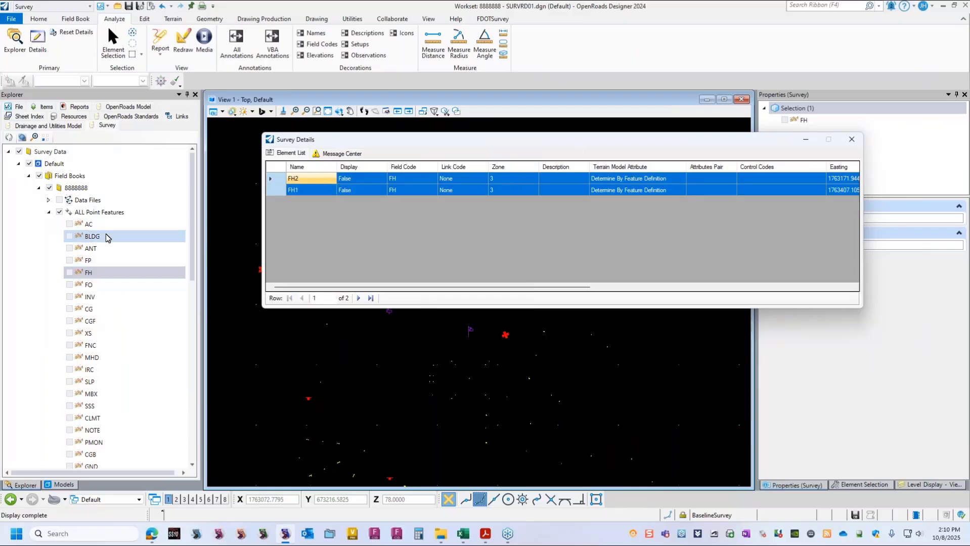
# - List the FO group's points in Survey Details and select the FOT1 row to check its zone
pyautogui.click(88, 285)
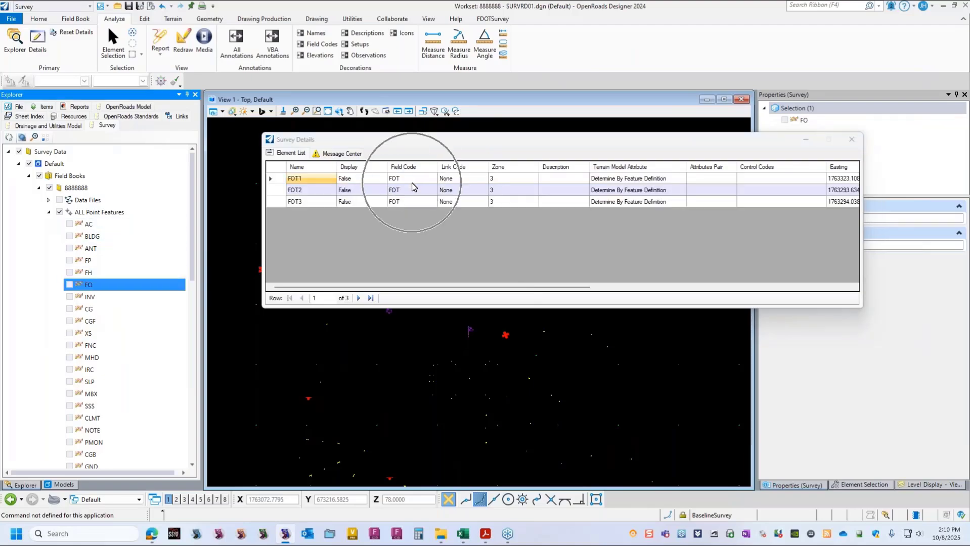
pyautogui.click(276, 179)
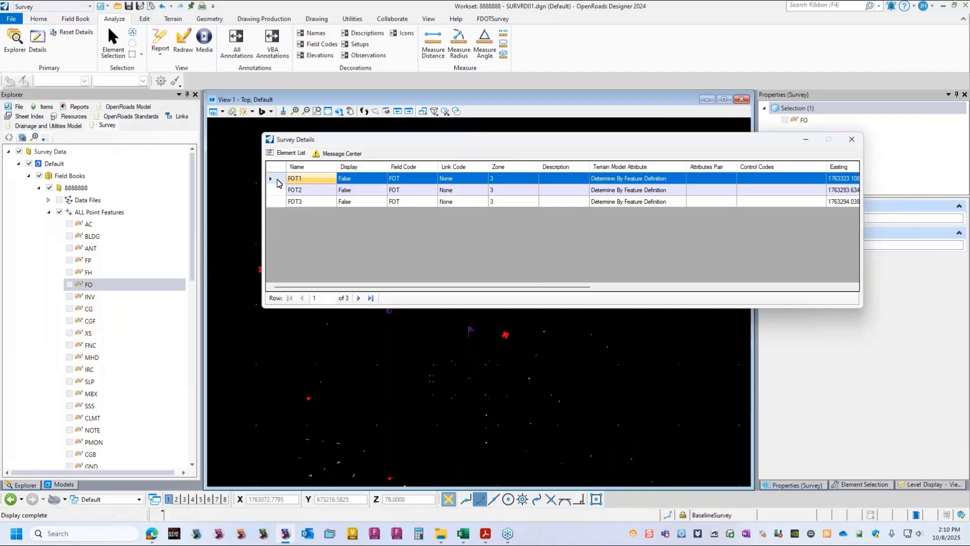
# - Change the field code of points FOT1, FOT2 and FOT3 to FO and close the survey details
pyautogui.click(277, 201)
pyautogui.keyDown('ctrl'); pyautogui.click(276, 202); pyautogui.keyUp('ctrl')
pyautogui.keyDown('ctrl'); pyautogui.click(277, 192); pyautogui.keyUp('ctrl')
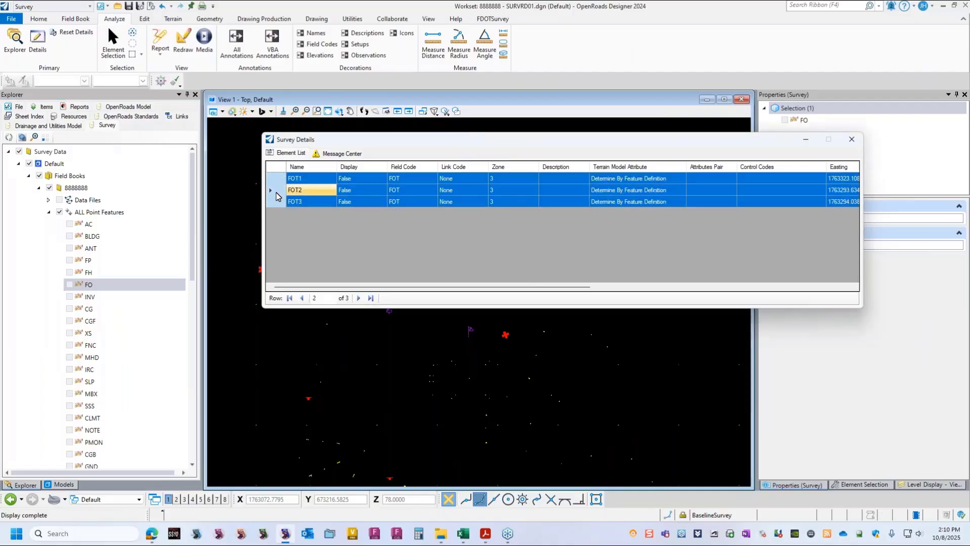
pyautogui.rightClick(277, 181)
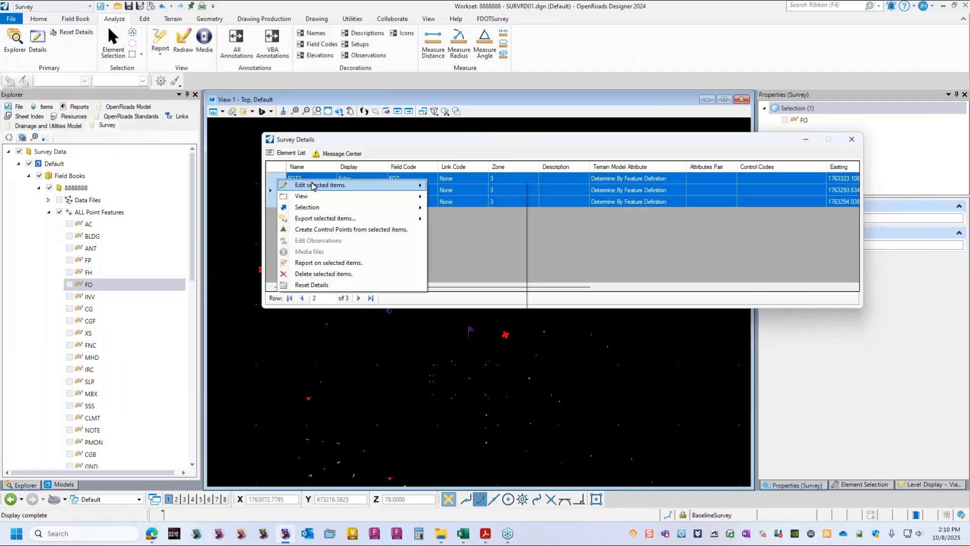
pyautogui.moveTo(518, 234)
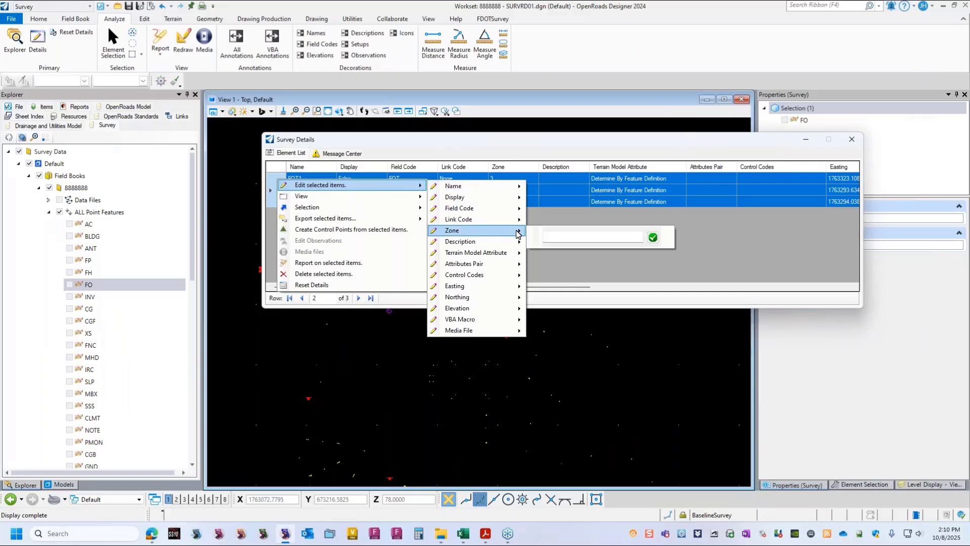
pyautogui.click(563, 236)
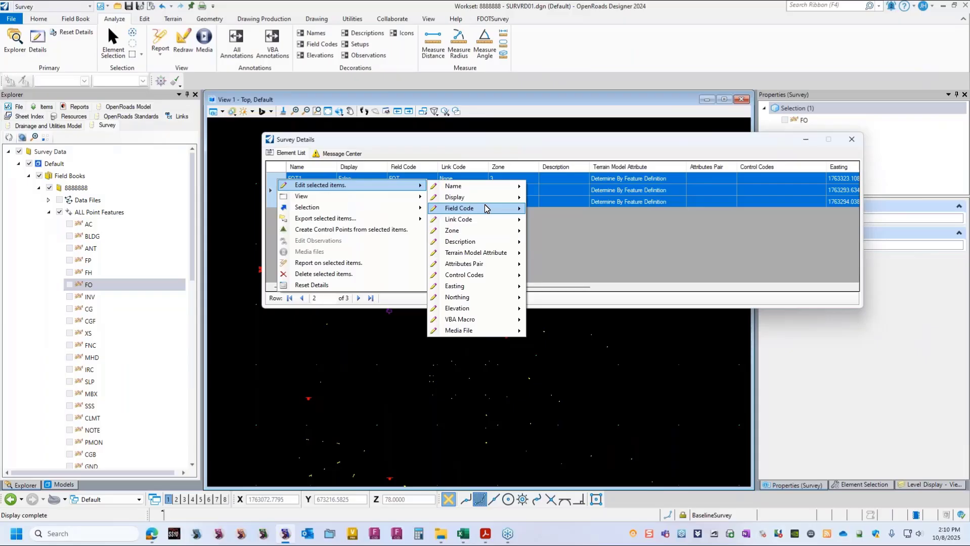
pyautogui.moveTo(488, 209)
pyautogui.click(551, 214)
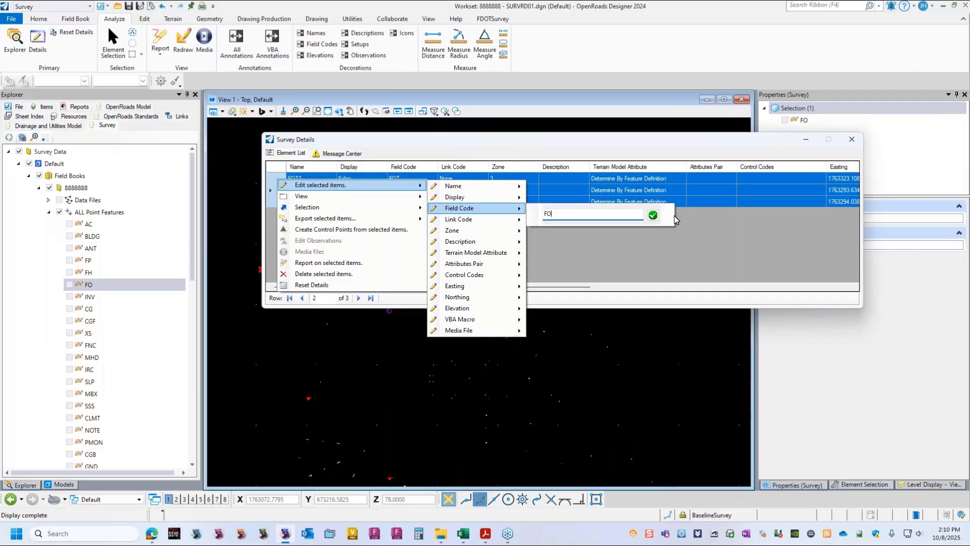
pyautogui.click(653, 215)
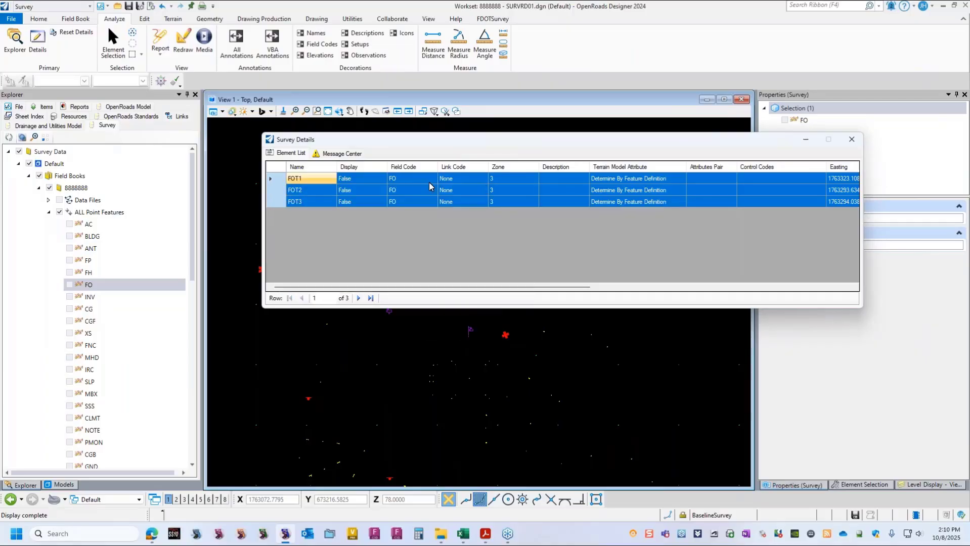
pyautogui.click(851, 139)
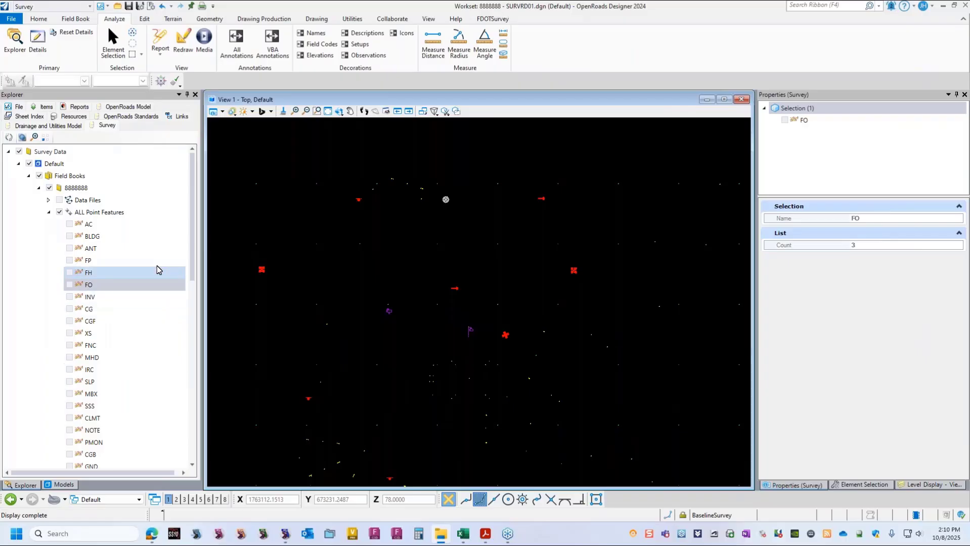
# - Open the survey details of the ANT point feature, set the zone of ANT1 to 3, and close the details
pyautogui.click(121, 248)
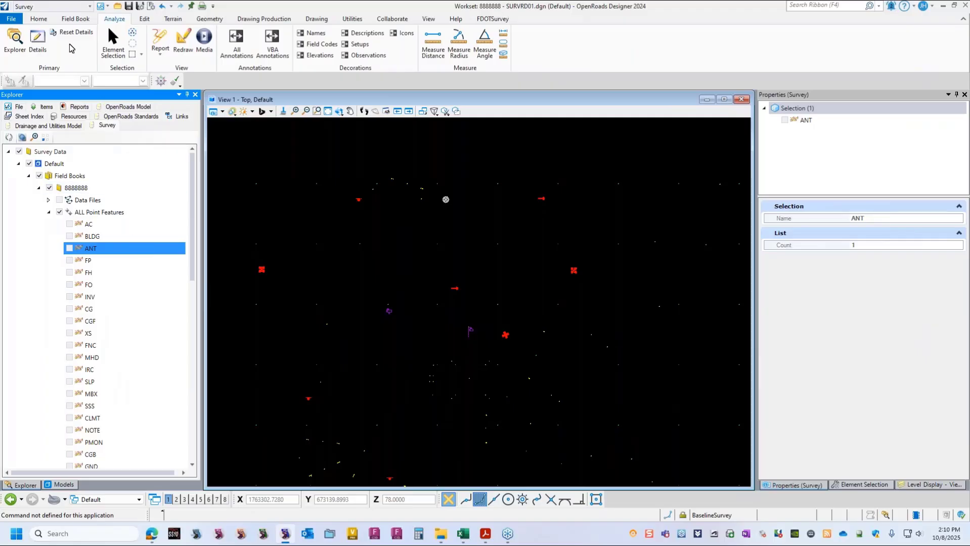
pyautogui.click(37, 41)
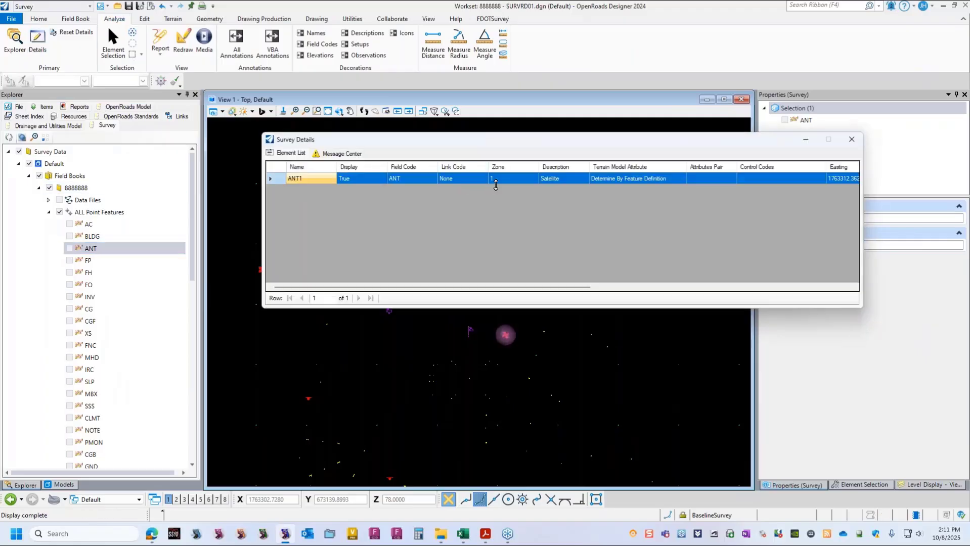
pyautogui.click(492, 177)
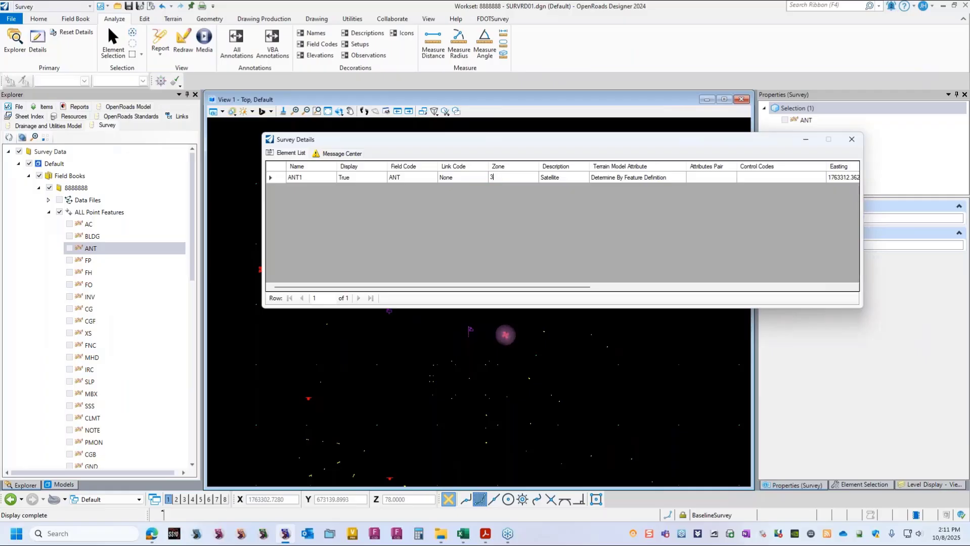
pyautogui.write('3')
pyautogui.press('Return')
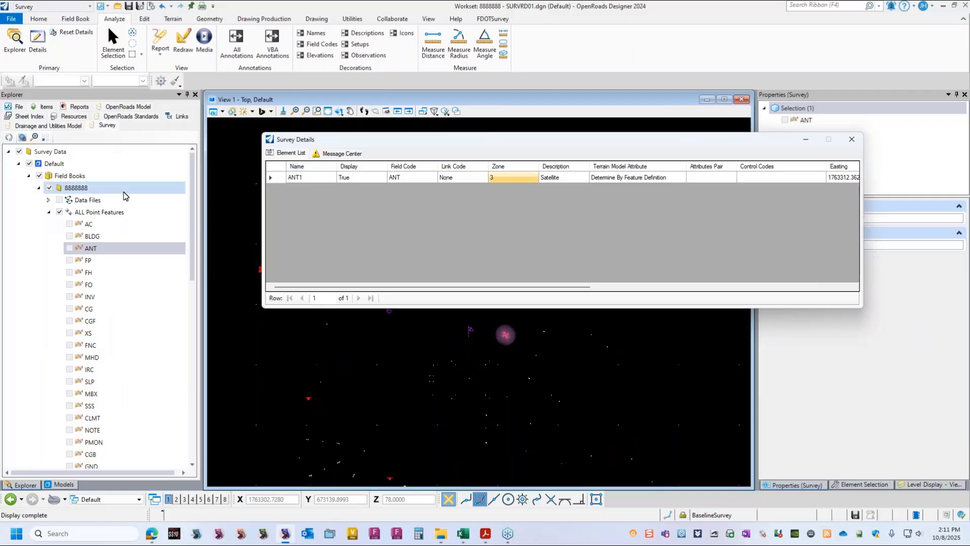
pyautogui.click(851, 141)
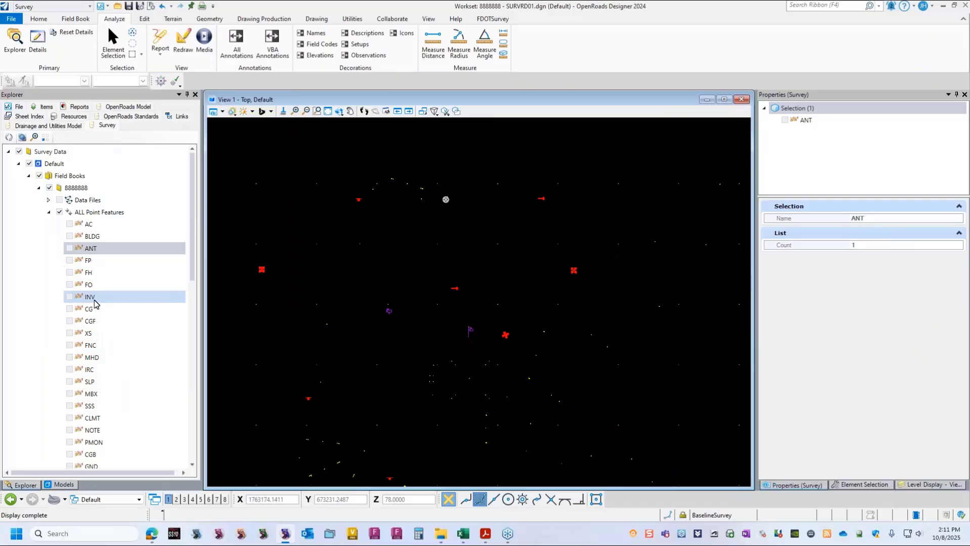
# - Open the survey details of the GYA point features in field book 8888888
pyautogui.click(49, 212)
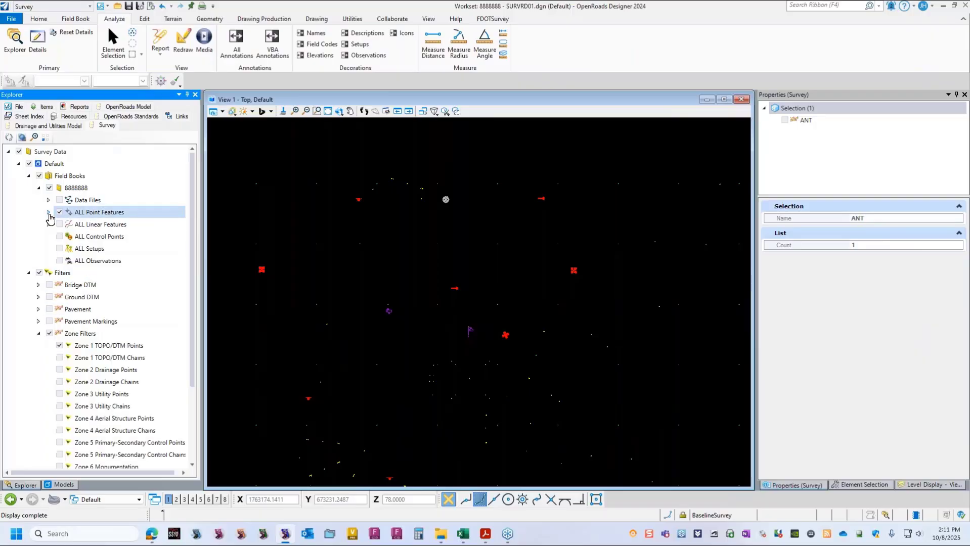
pyautogui.click(113, 212)
pyautogui.click(49, 212)
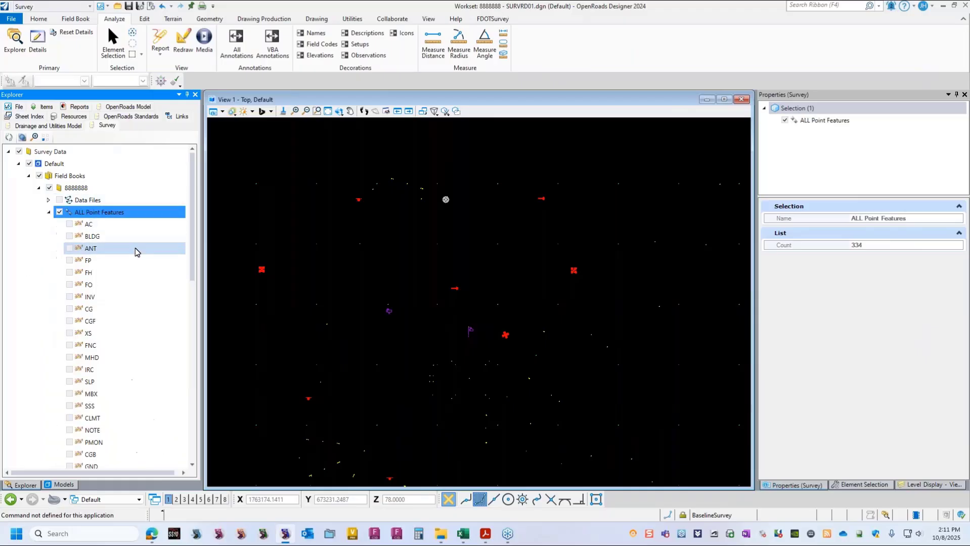
pyautogui.scroll(-5, 123, 273)
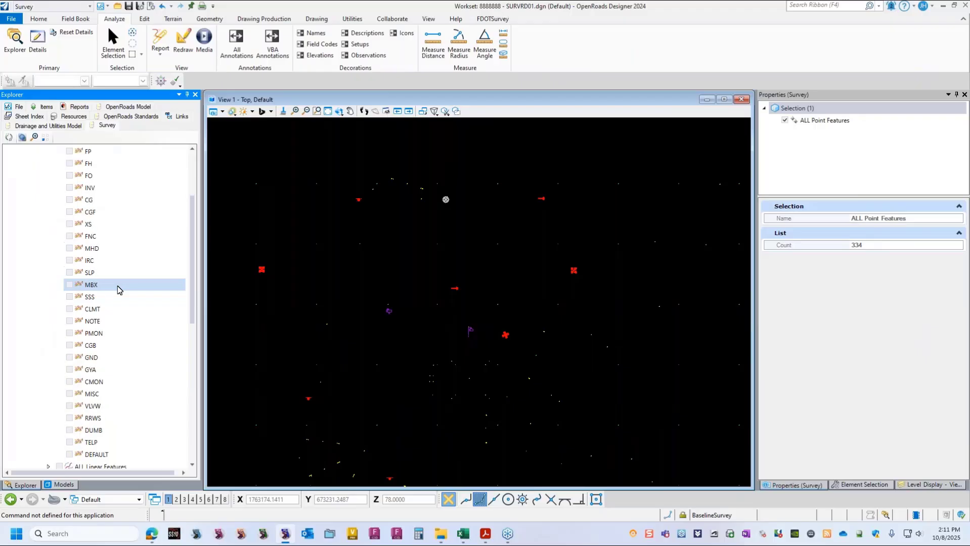
pyautogui.click(112, 299)
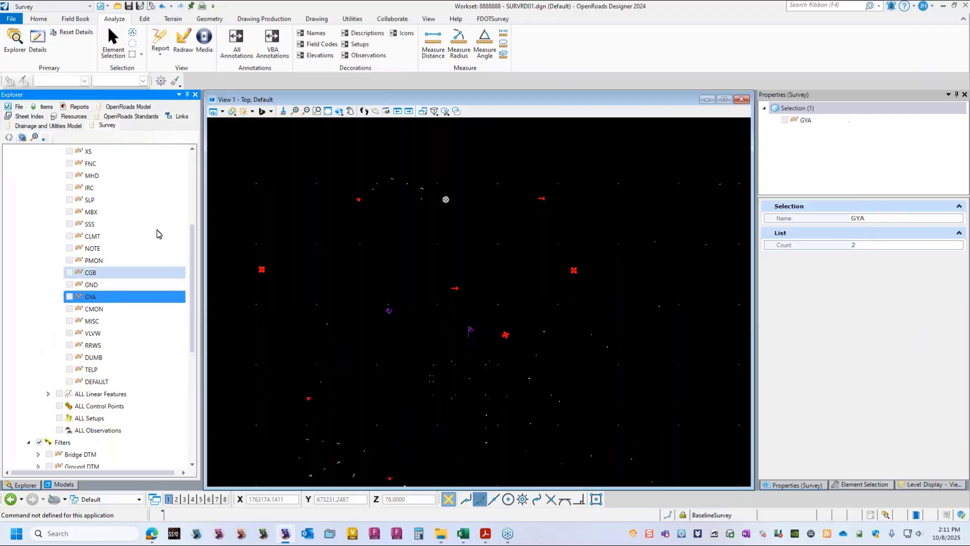
pyautogui.click(38, 41)
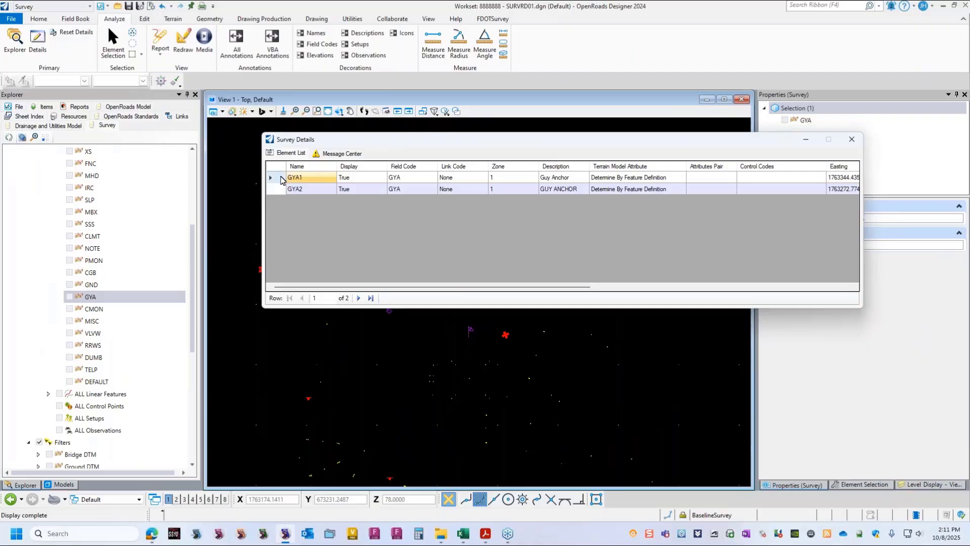
# - Set the zone of both guy anchor points, GYA1 and GYA2, to 3 and close the survey details
pyautogui.click(278, 178)
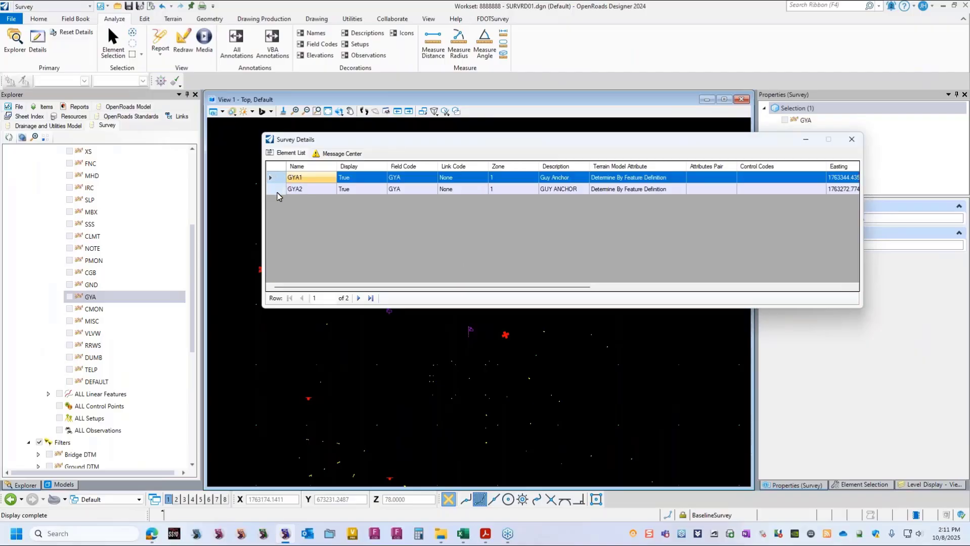
pyautogui.keyDown('shift'); pyautogui.click(275, 190); pyautogui.keyUp('shift')
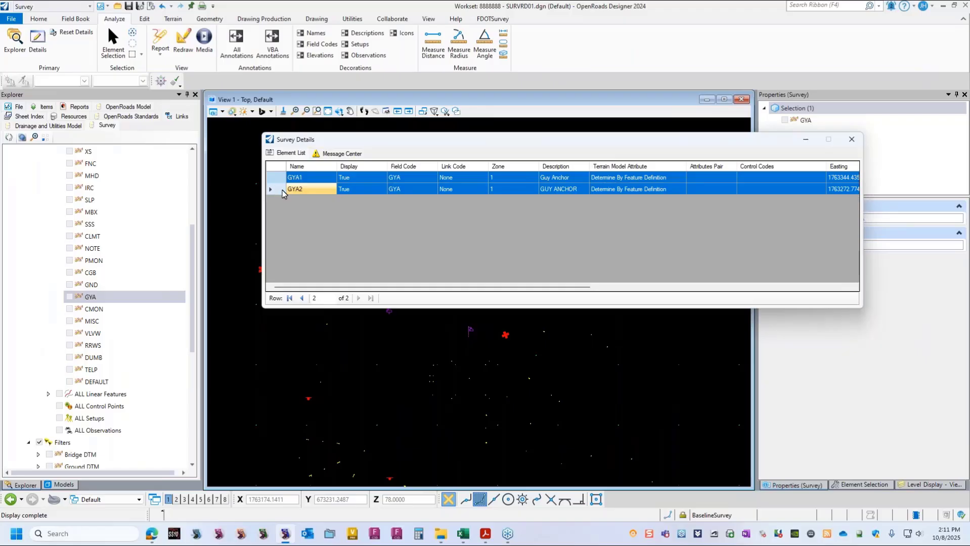
pyautogui.rightClick(280, 191)
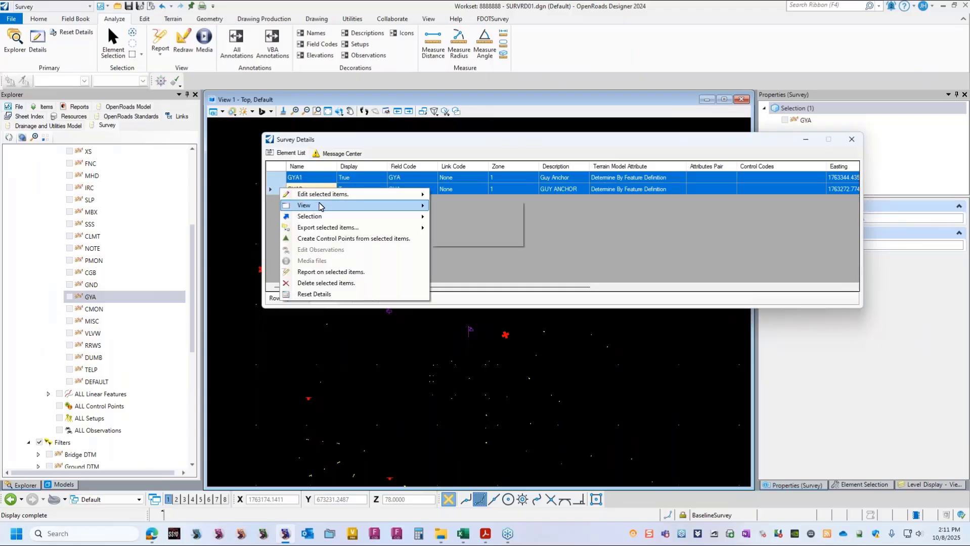
pyautogui.moveTo(313, 216)
pyautogui.moveTo(326, 194)
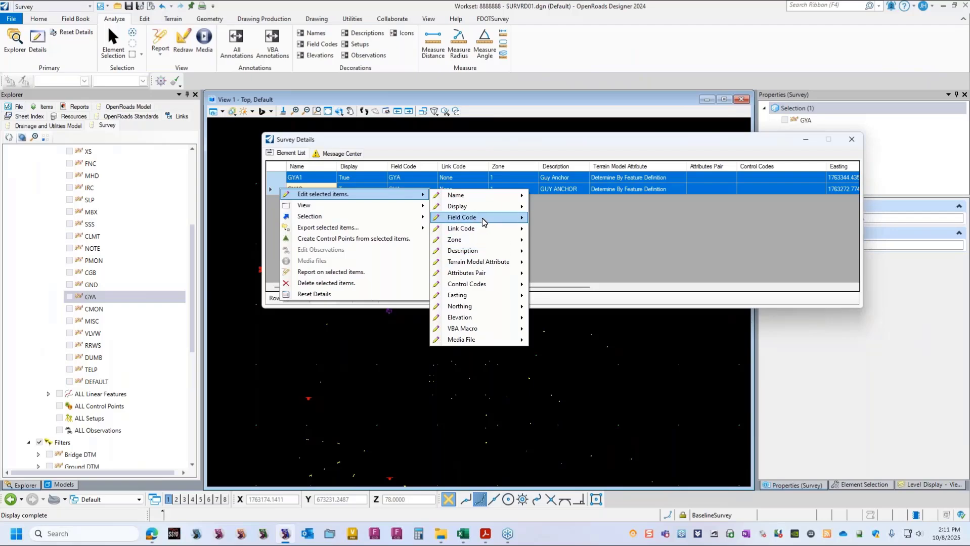
pyautogui.moveTo(483, 221)
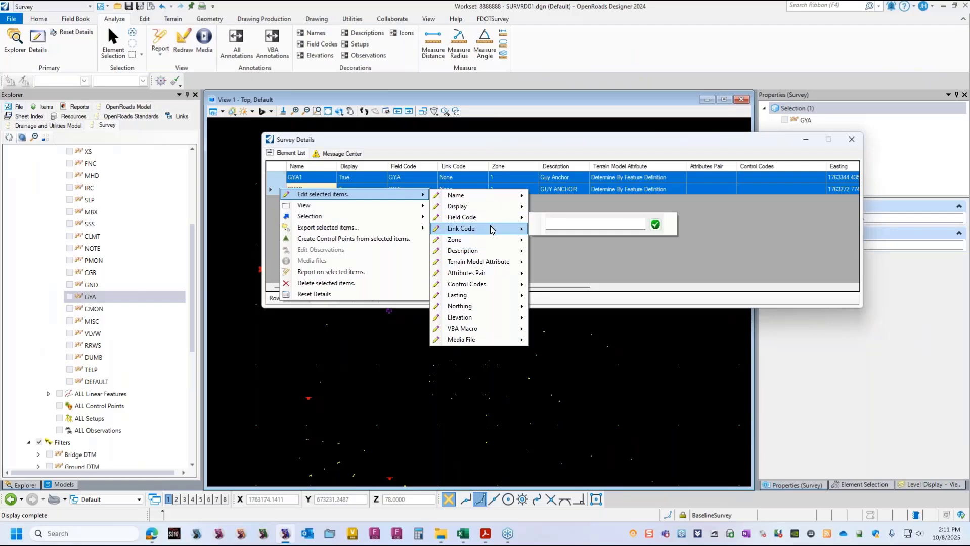
pyautogui.moveTo(493, 240)
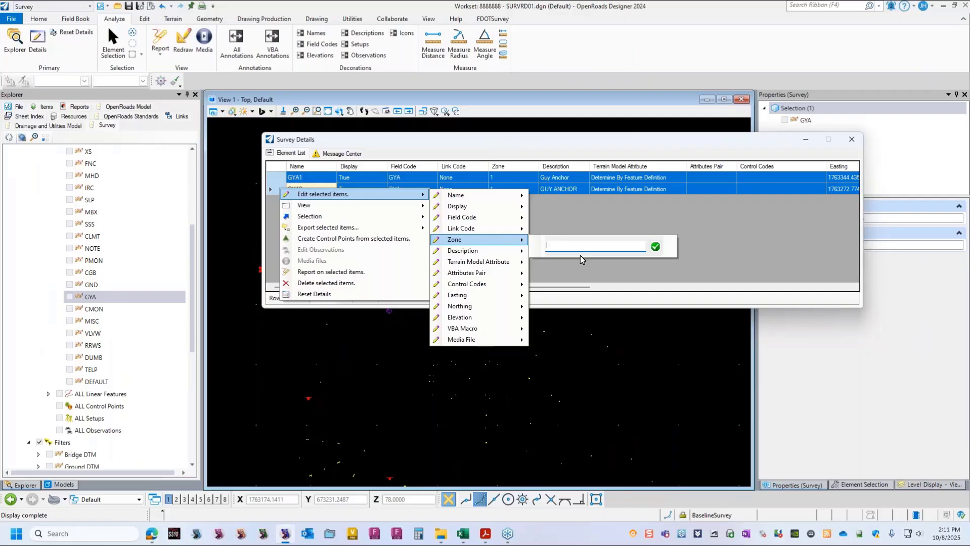
pyautogui.write('3')
pyautogui.click(656, 247)
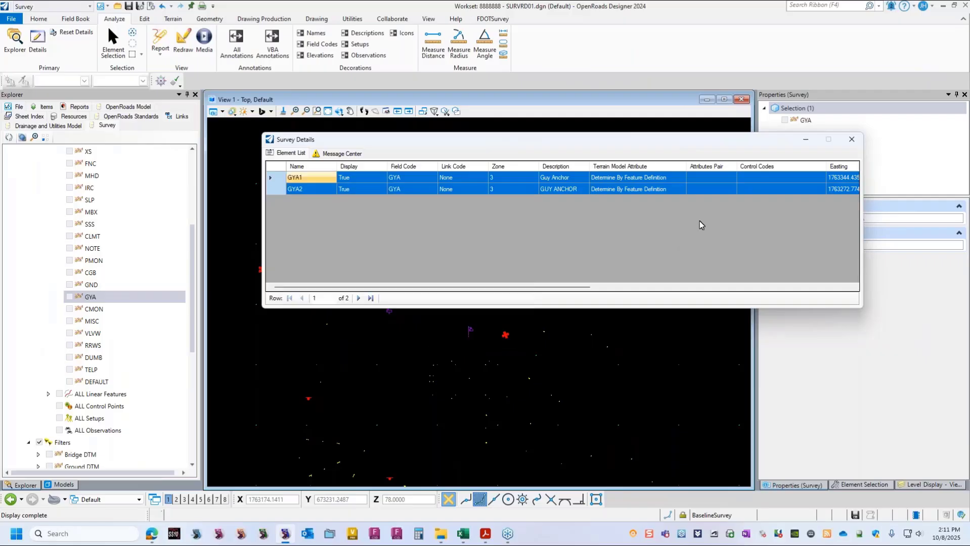
pyautogui.click(850, 145)
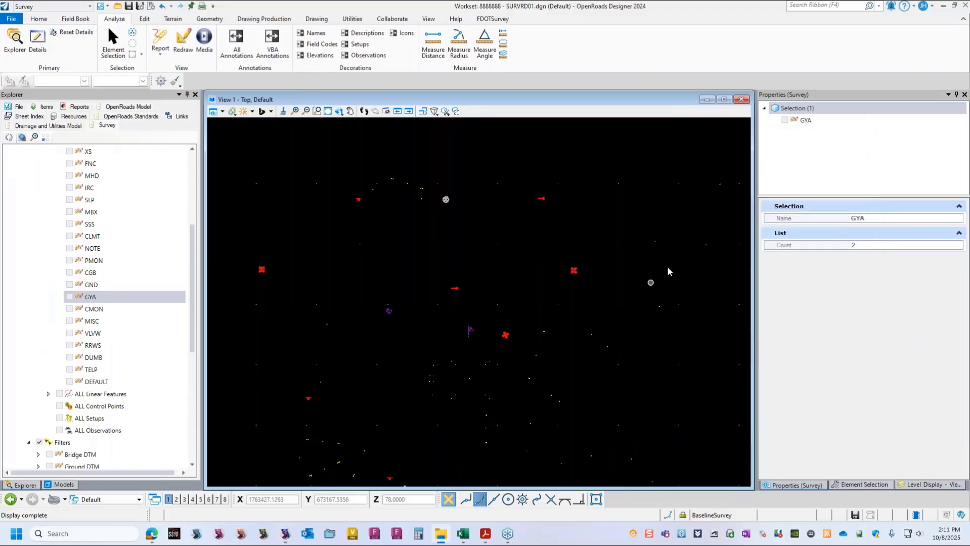
# - Switch to the workshop PDF to review the objectives on editing zones and feature codes, and return to OpenRoads Designer
pyautogui.scroll(-1, 437, 212)
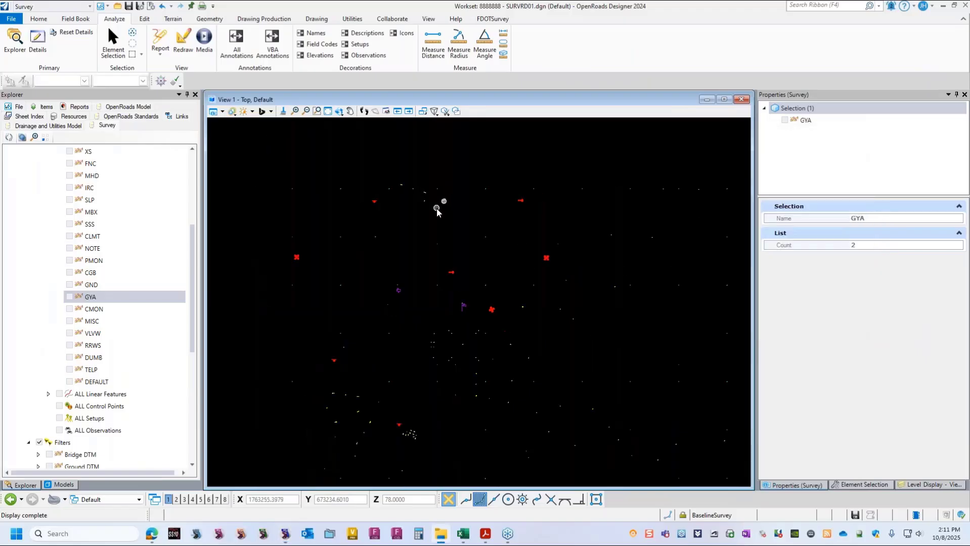
pyautogui.scroll(-1, 496, 264)
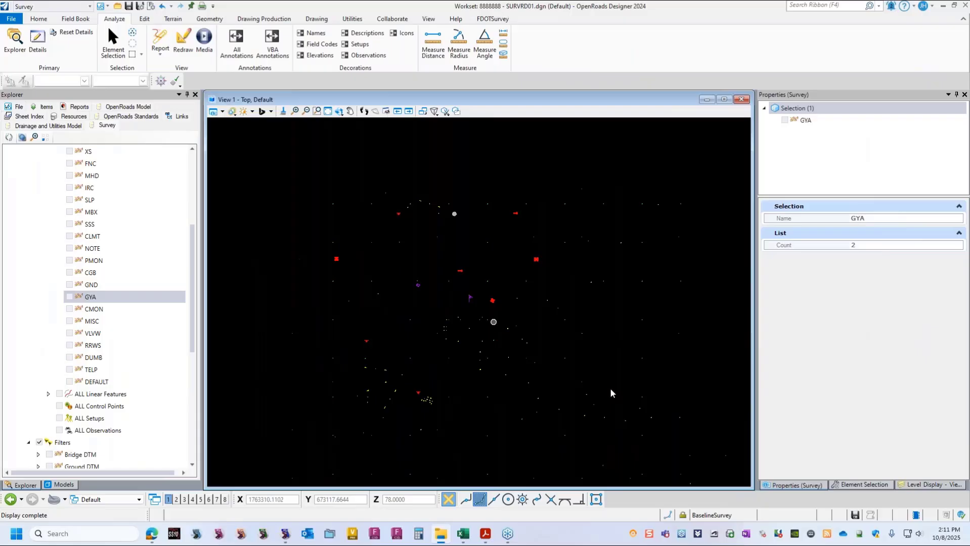
pyautogui.click(493, 540)
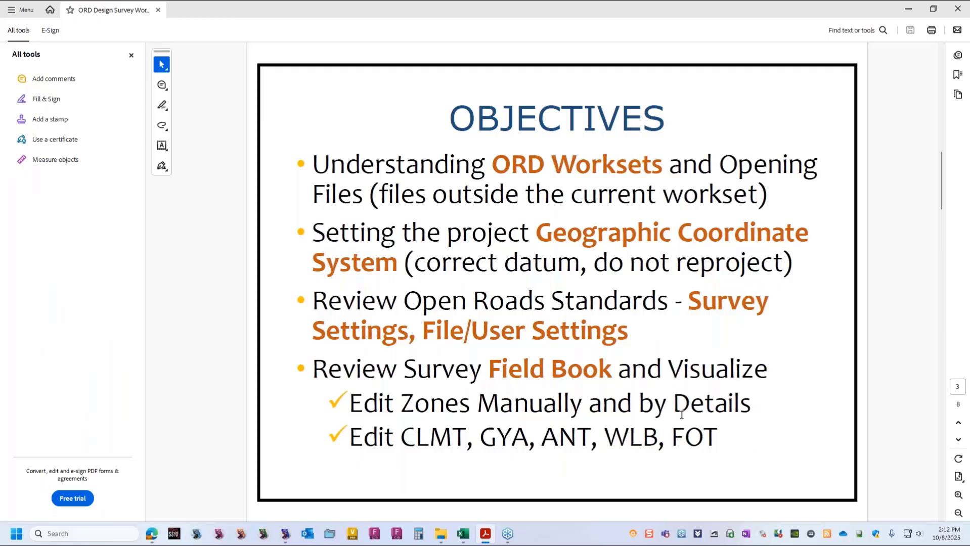
pyautogui.click(911, 10)
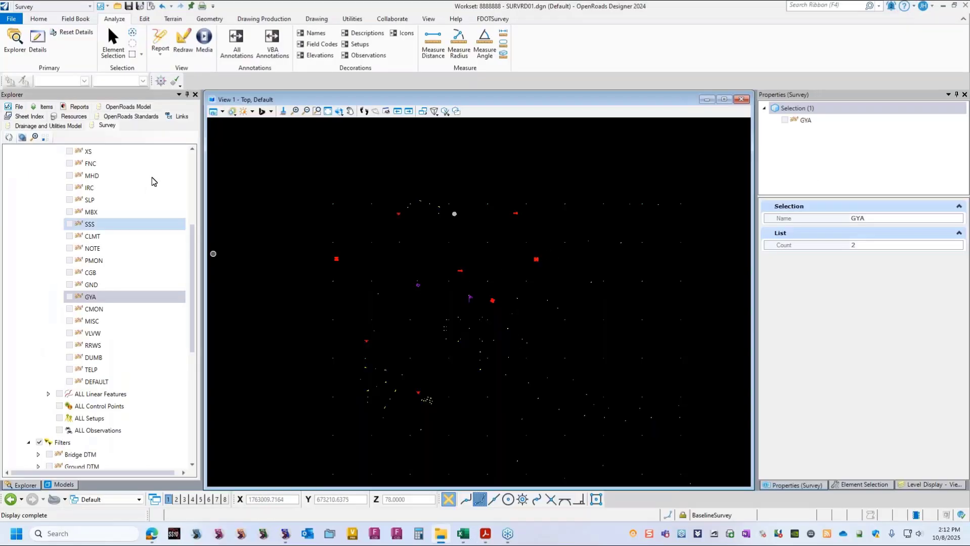
# - Hide all survey data of the Default model and display only the Zone 1 TOPO/DTM Points filter
pyautogui.scroll(5, 130, 276)
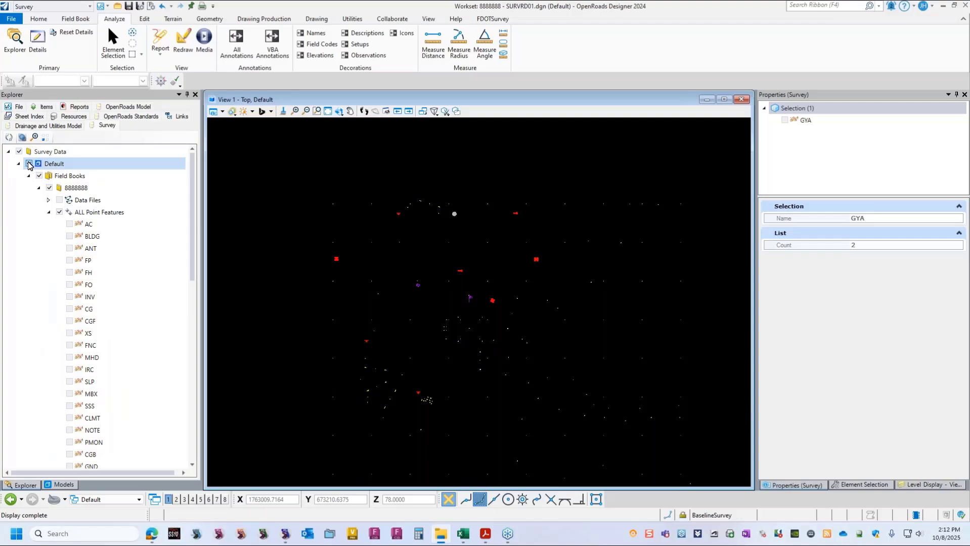
pyautogui.click(29, 164)
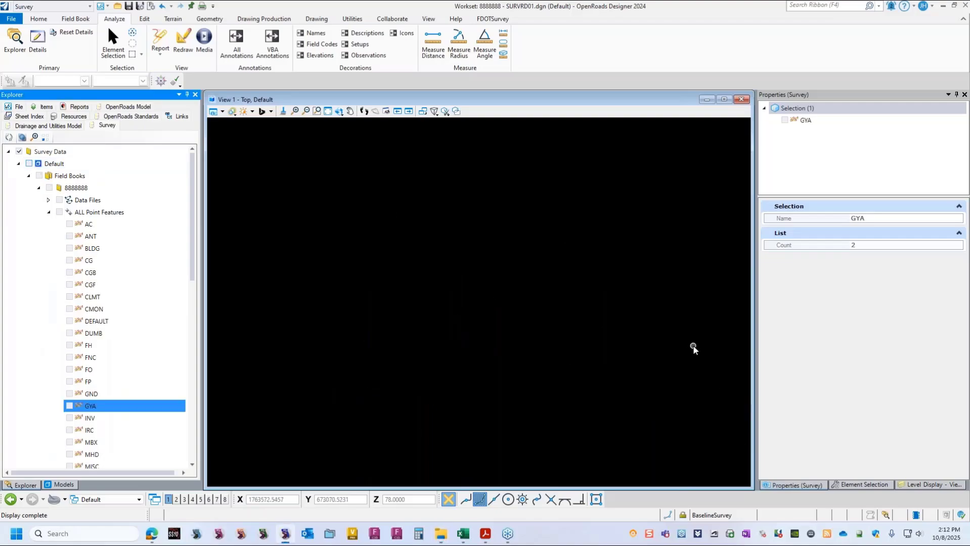
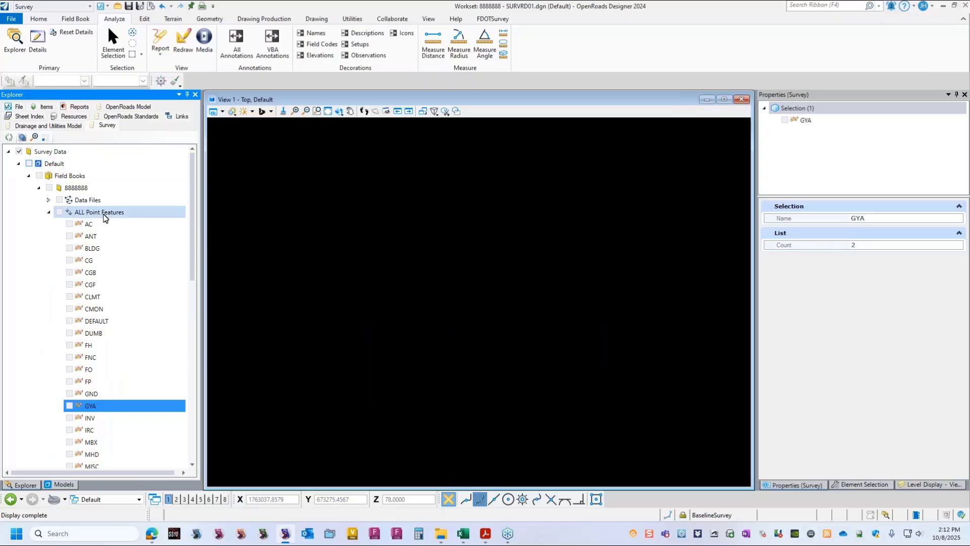
pyautogui.scroll(-15, 103, 216)
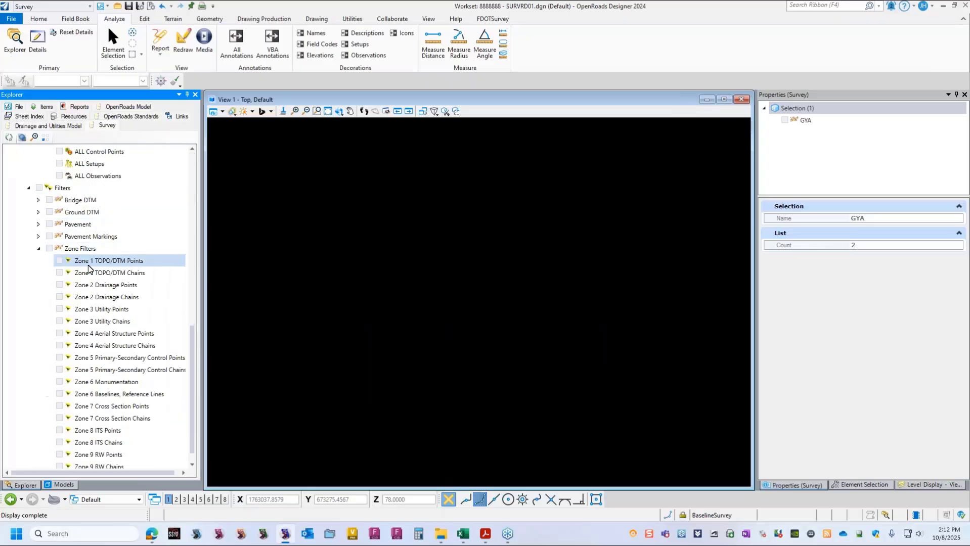
pyautogui.click(60, 261)
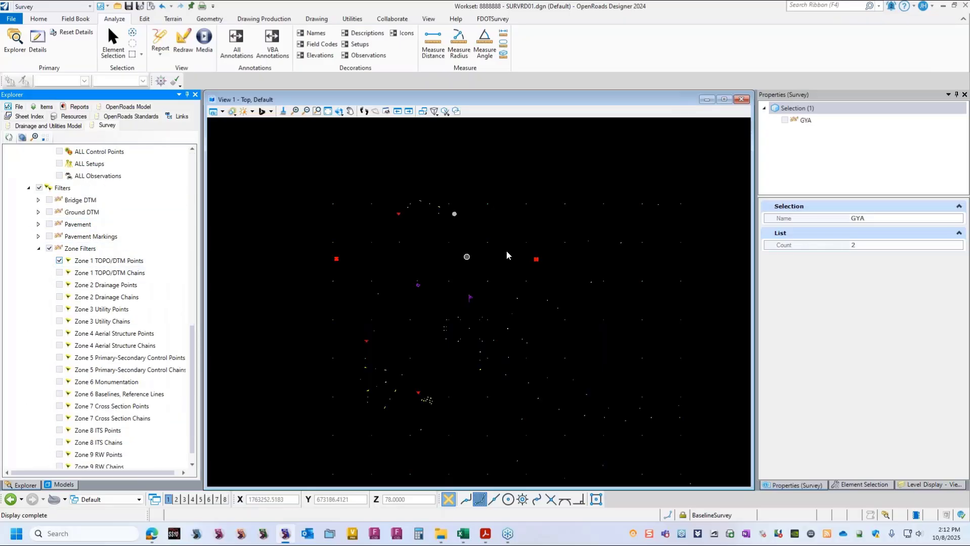
# - Set the zone of the two transmission tower points, CLMT2 and CLMT3, to 3 and clear the selection
pyautogui.scroll(1, 551, 278)
pyautogui.click(284, 255)
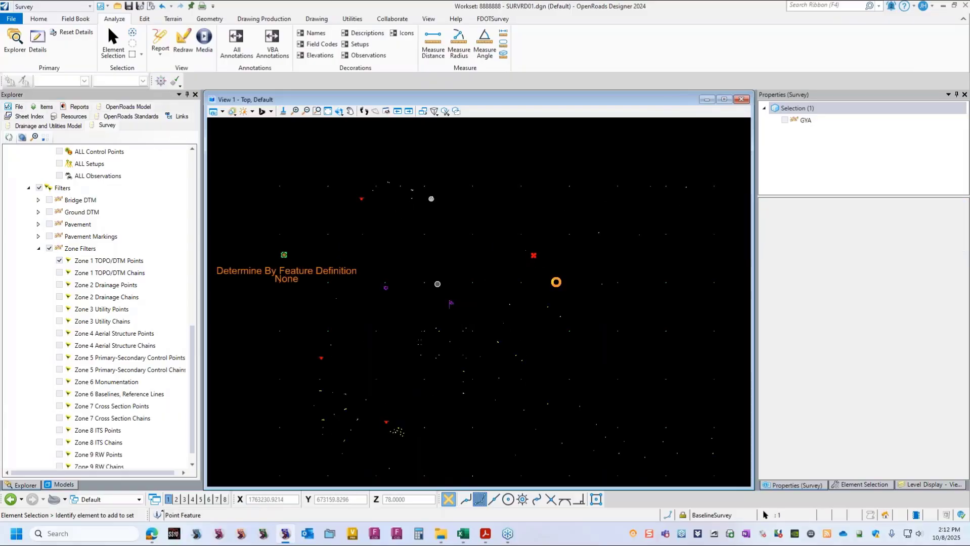
pyautogui.click(534, 255)
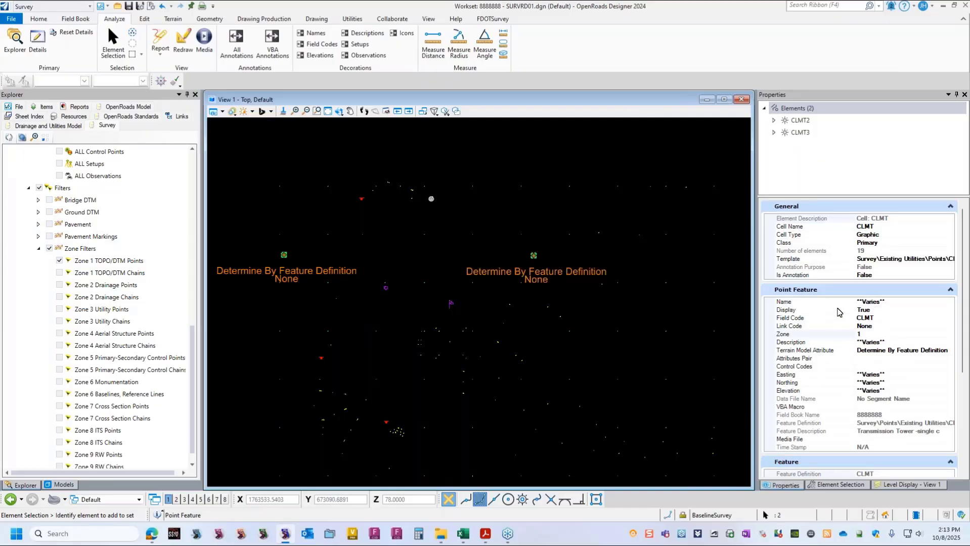
pyautogui.click(874, 336)
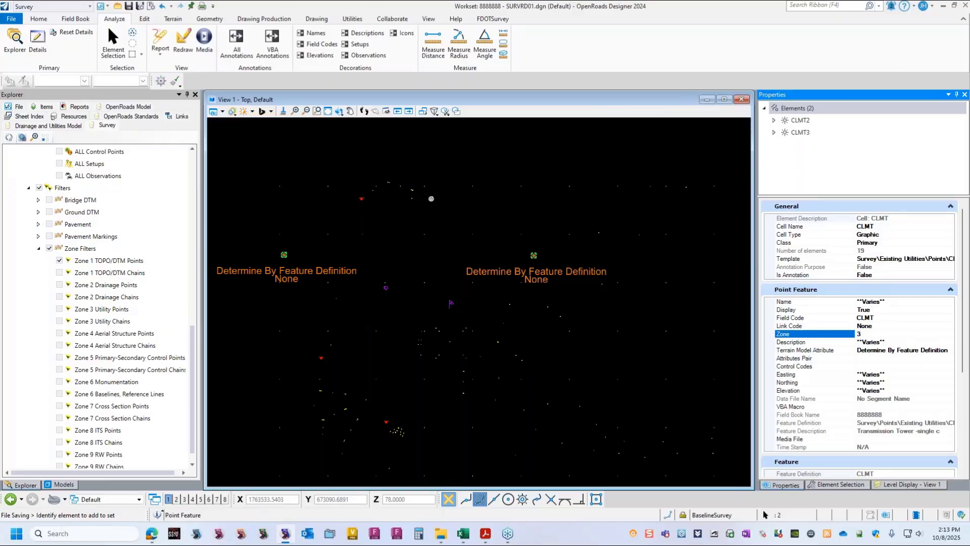
pyautogui.click(566, 314)
# - Hide all survey data of the Default model and redisplay only the Zone 1 TOPO/DTM Points filter to check it
pyautogui.scroll(8, 116, 263)
pyautogui.scroll(5, 116, 245)
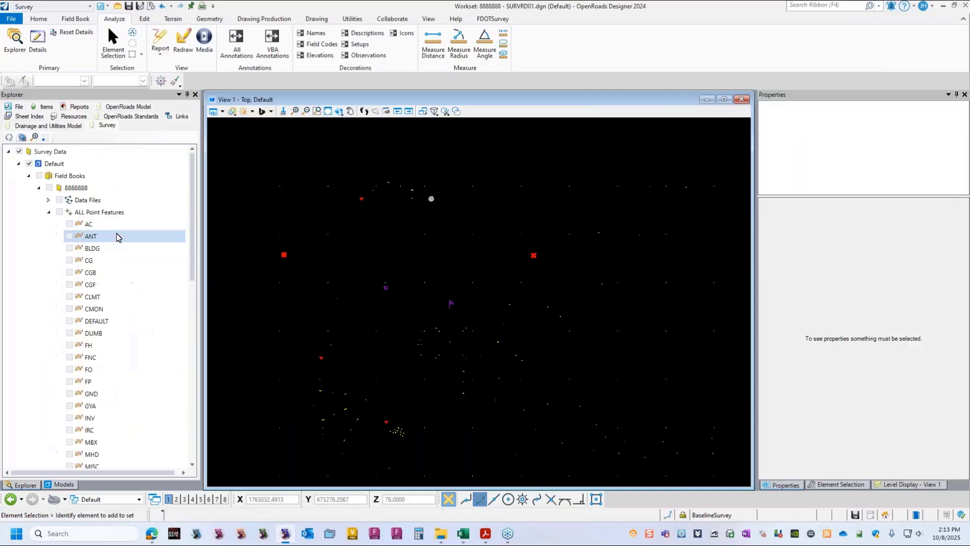
pyautogui.click(29, 163)
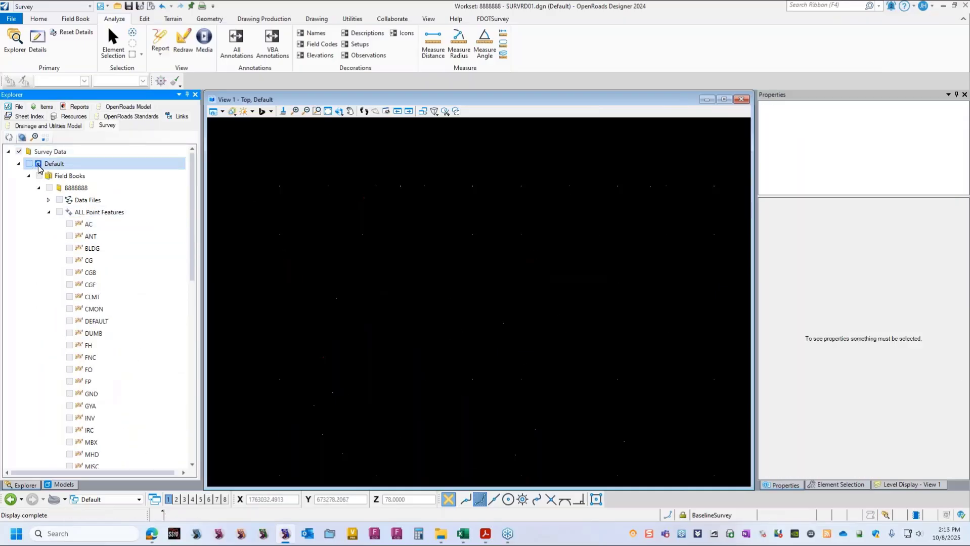
pyautogui.scroll(-12, 98, 271)
pyautogui.scroll(-3, 97, 270)
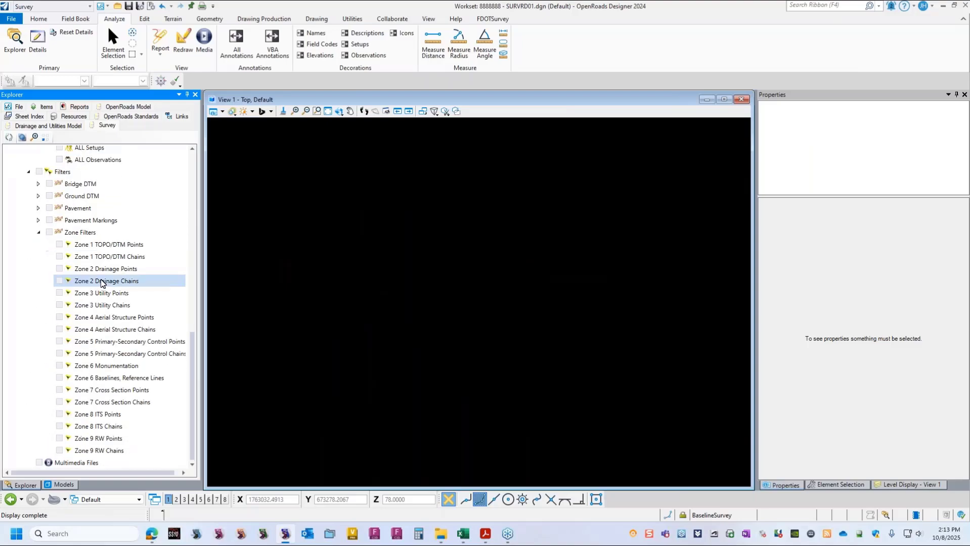
pyautogui.click(60, 245)
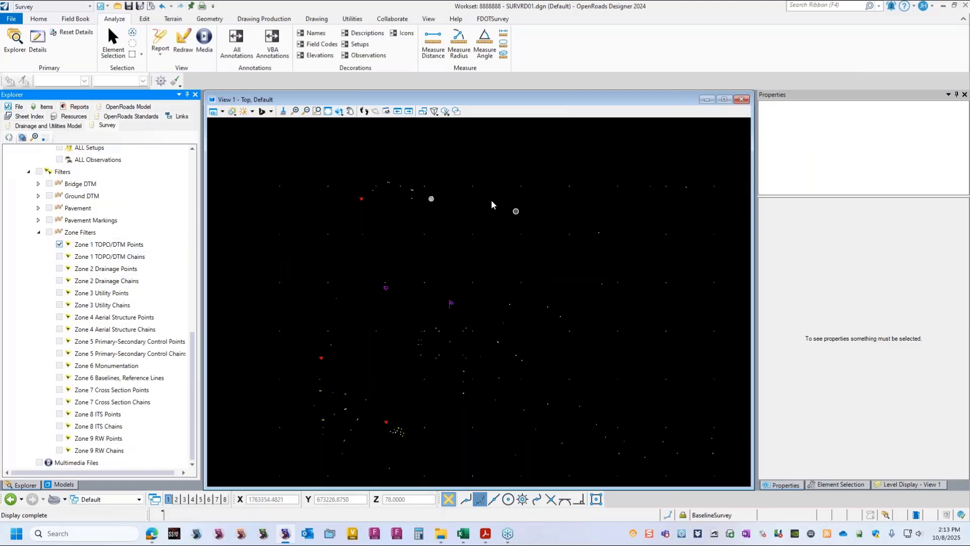
# - Inspect the Zone 1 TOPO/DTM Chains with and without the Zone 1 points, and hide both filters
pyautogui.click(60, 257)
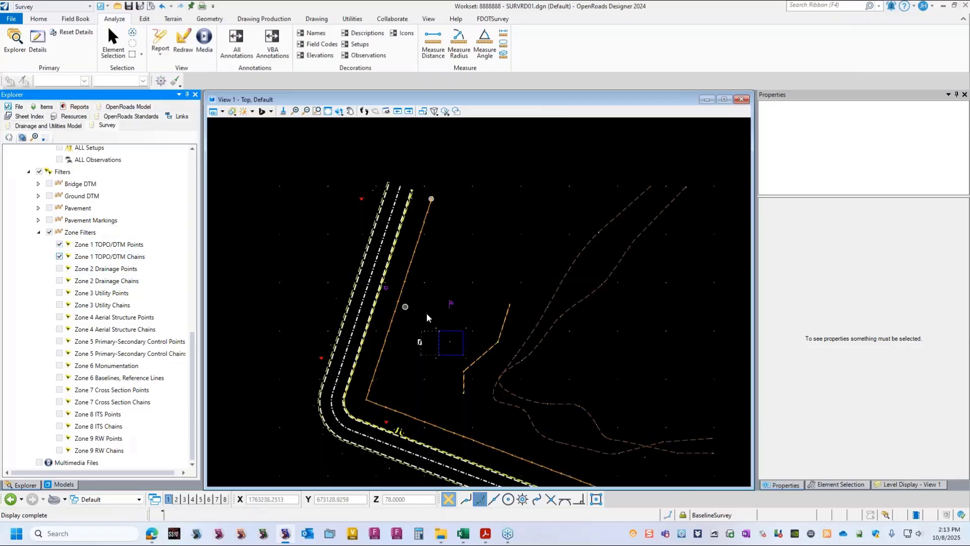
pyautogui.click(59, 245)
pyautogui.scroll(-2, 477, 239)
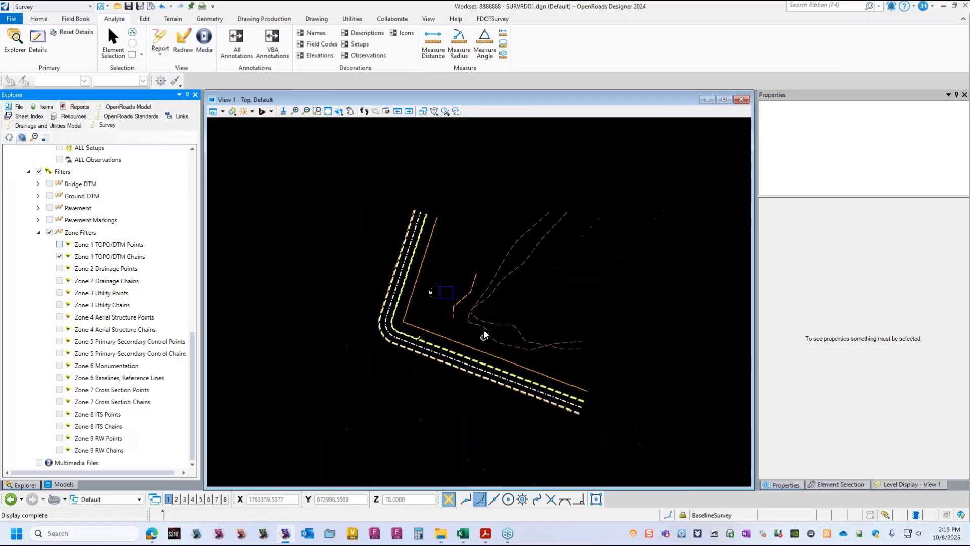
pyautogui.scroll(2, 483, 330)
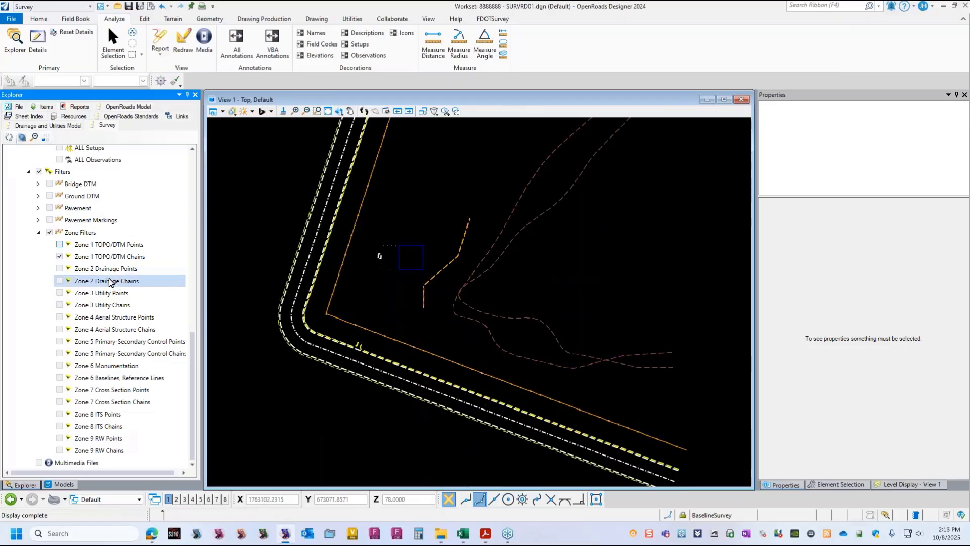
pyautogui.click(59, 257)
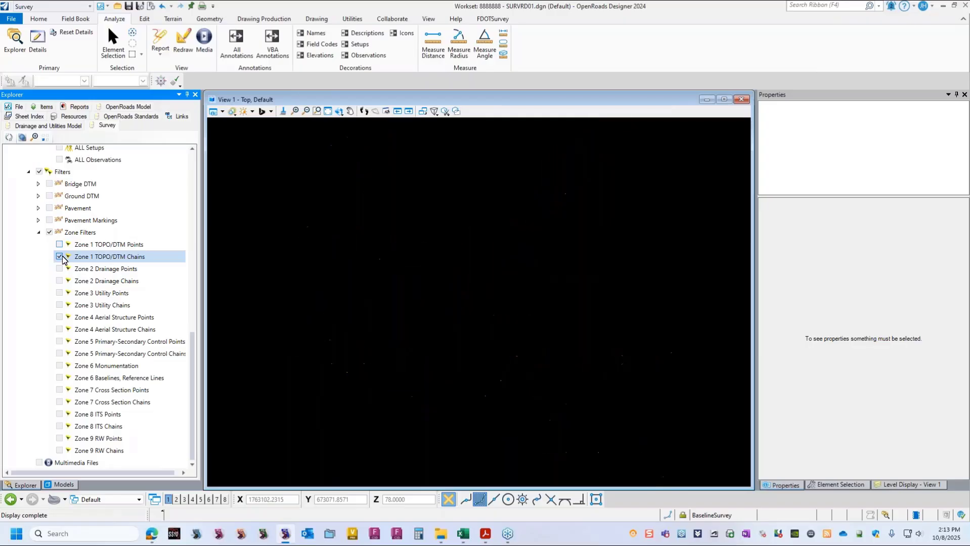
# - Display the Zone 3 Utility Points and Utility Chains to check them, and hide both filters again
pyautogui.click(59, 294)
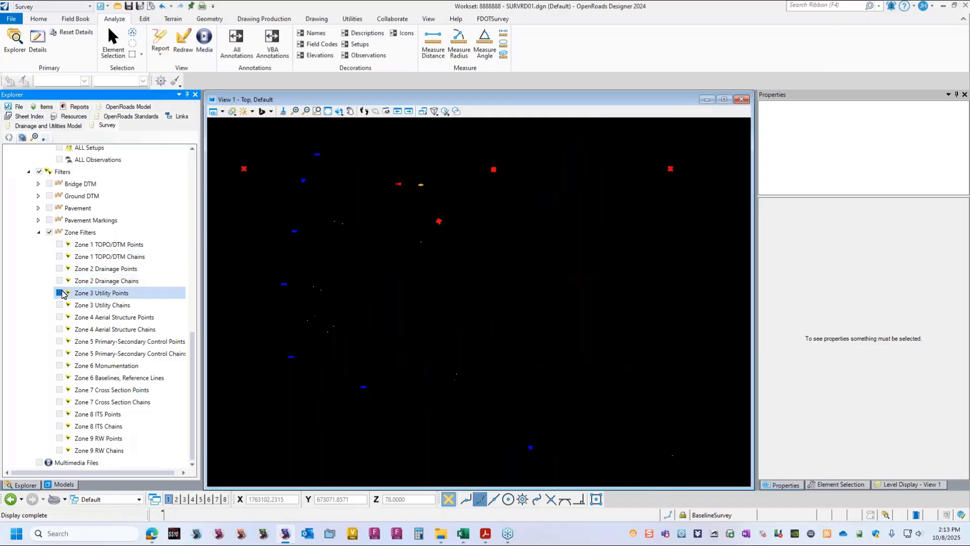
pyautogui.click(60, 306)
pyautogui.scroll(-2, 581, 283)
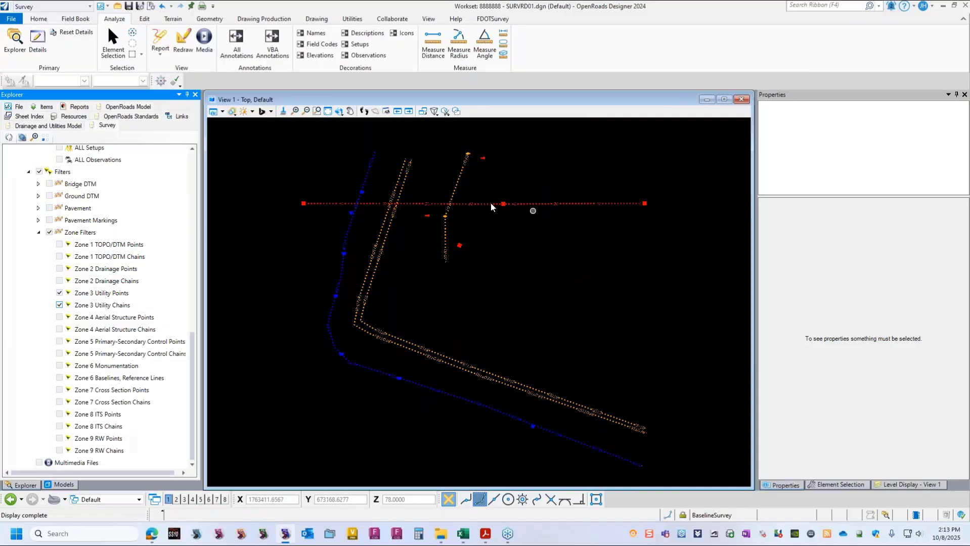
pyautogui.scroll(-1, 500, 213)
pyautogui.scroll(2, 460, 204)
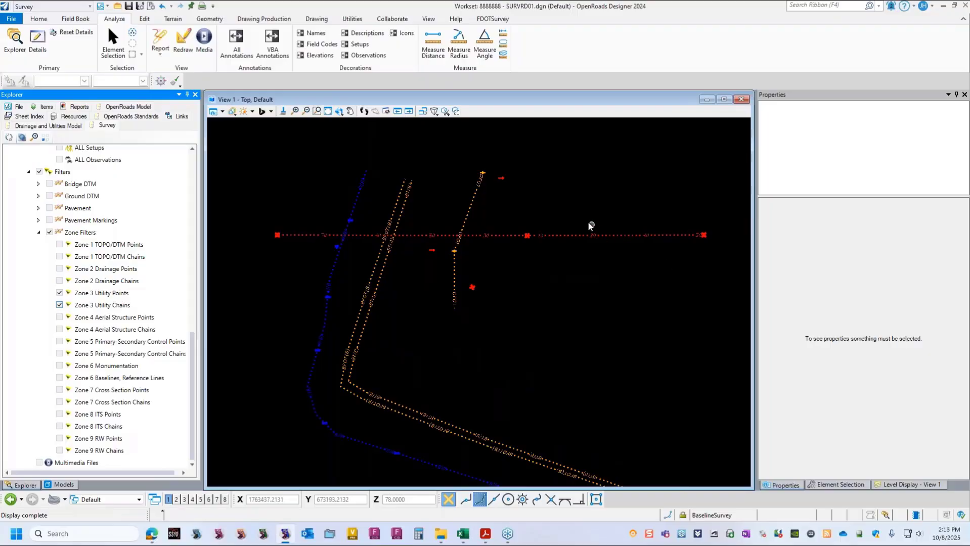
pyautogui.click(60, 293)
pyautogui.click(60, 306)
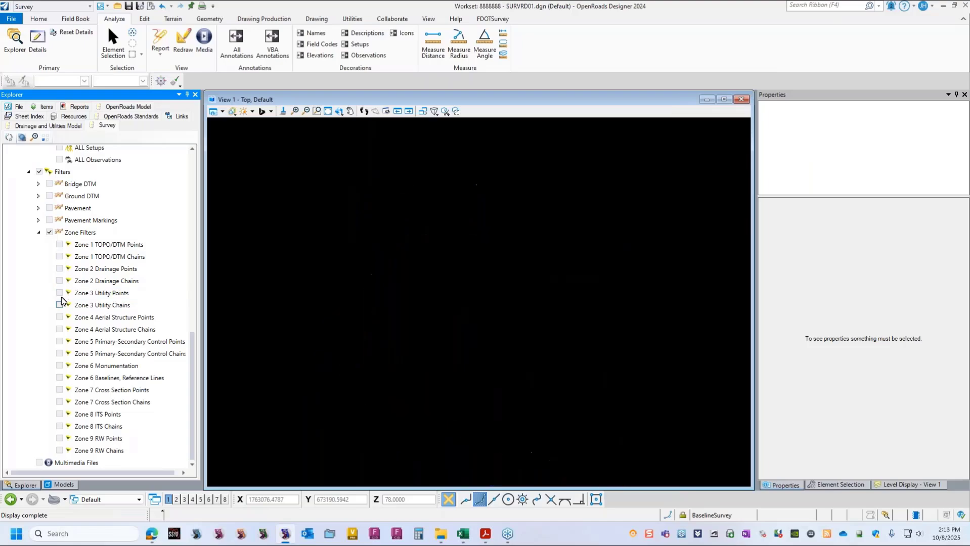
# - Display the points and chains of Zone 1 TOPO/DTM together with those of Zone 3 Utility, leaving Zone 4 off
pyautogui.click(60, 245)
pyautogui.click(60, 257)
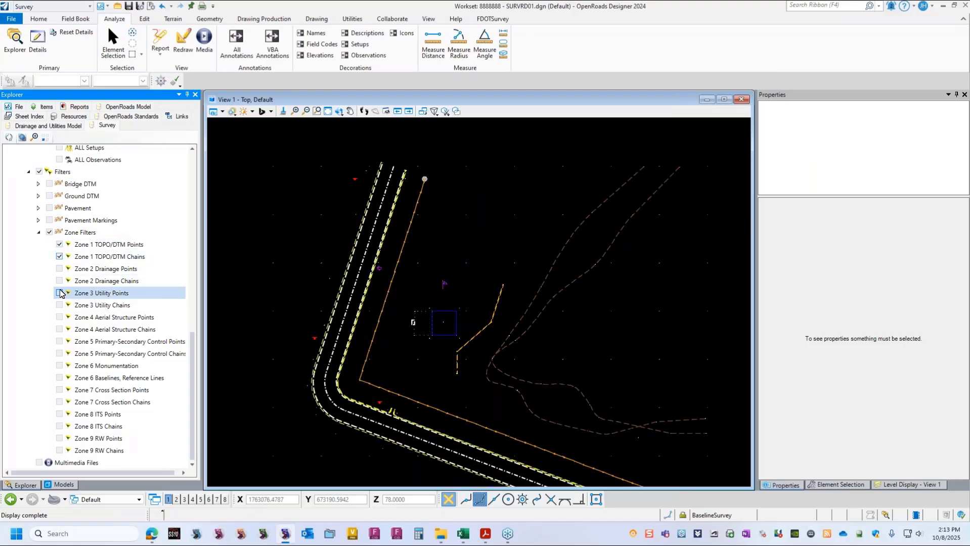
pyautogui.click(60, 306)
pyautogui.click(60, 317)
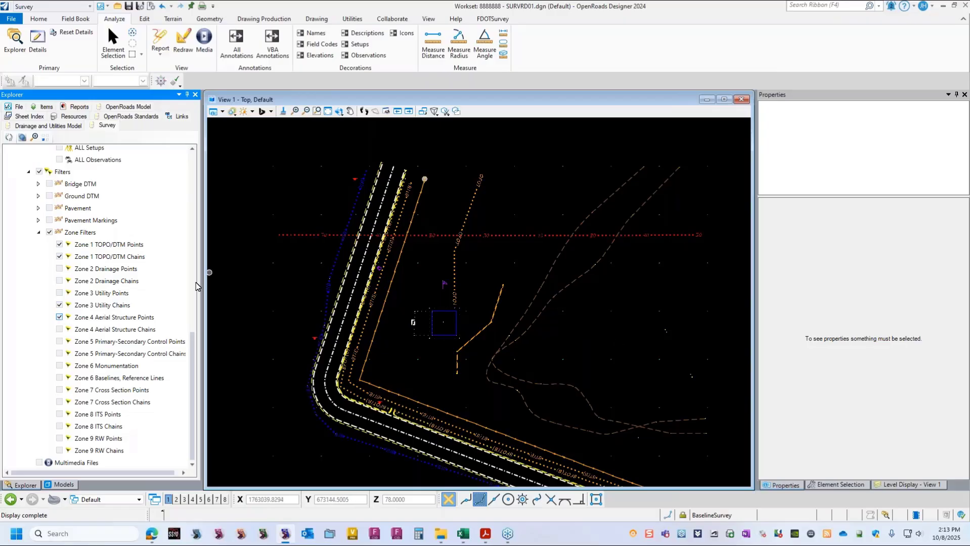
pyautogui.click(59, 294)
pyautogui.click(60, 318)
# - Rotate the red point symbol west of the road's north end with the 2 Points method to square it to the road
pyautogui.scroll(2, 365, 174)
pyautogui.scroll(3, 364, 175)
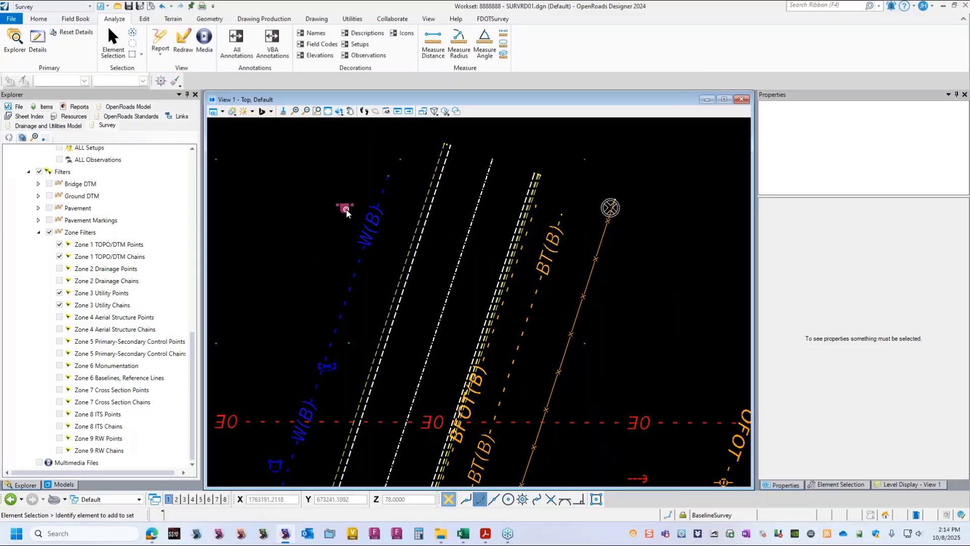
pyautogui.click(144, 19)
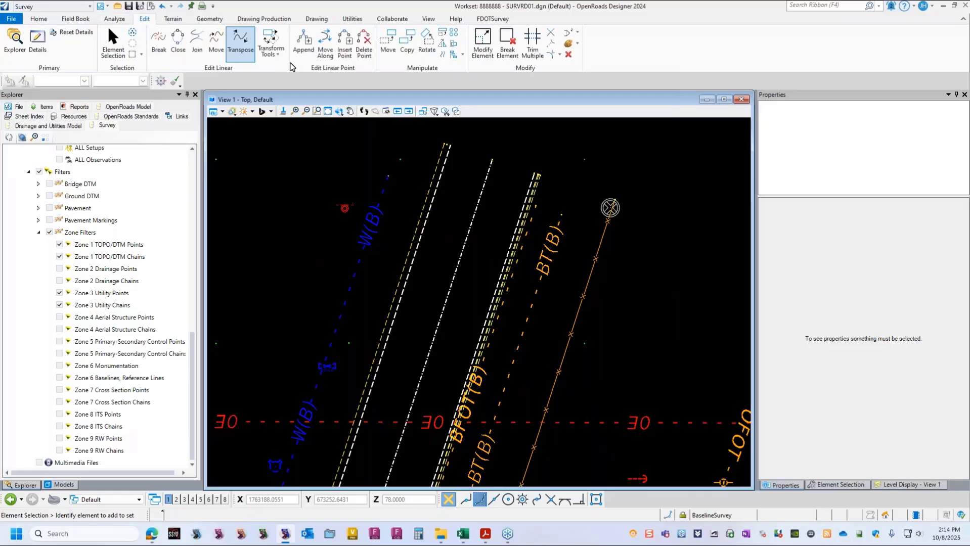
pyautogui.click(427, 46)
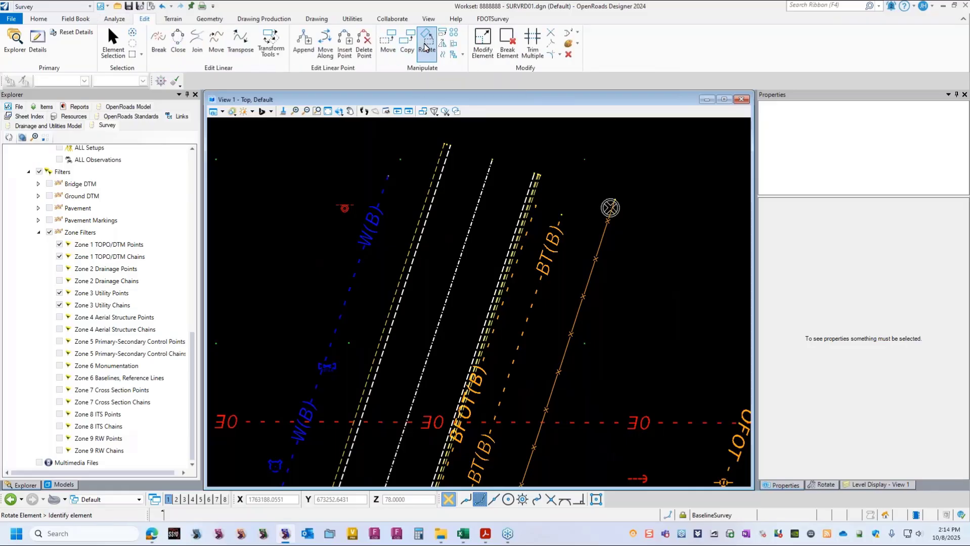
pyautogui.click(822, 485)
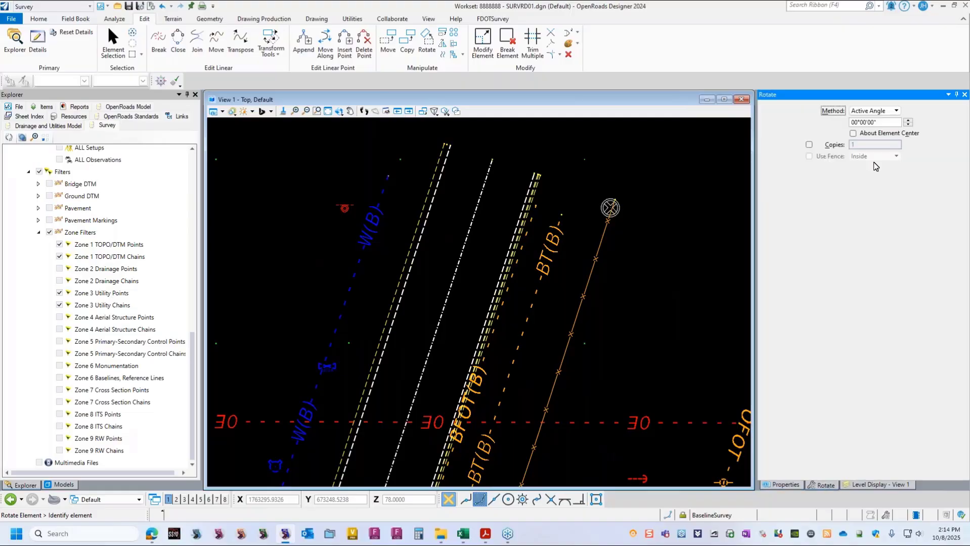
pyautogui.click(898, 111)
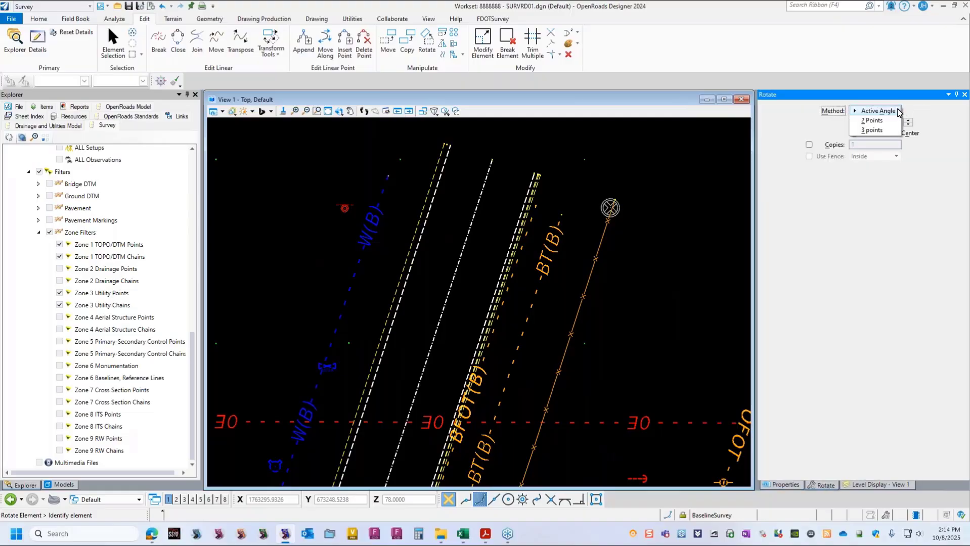
pyautogui.click(889, 126)
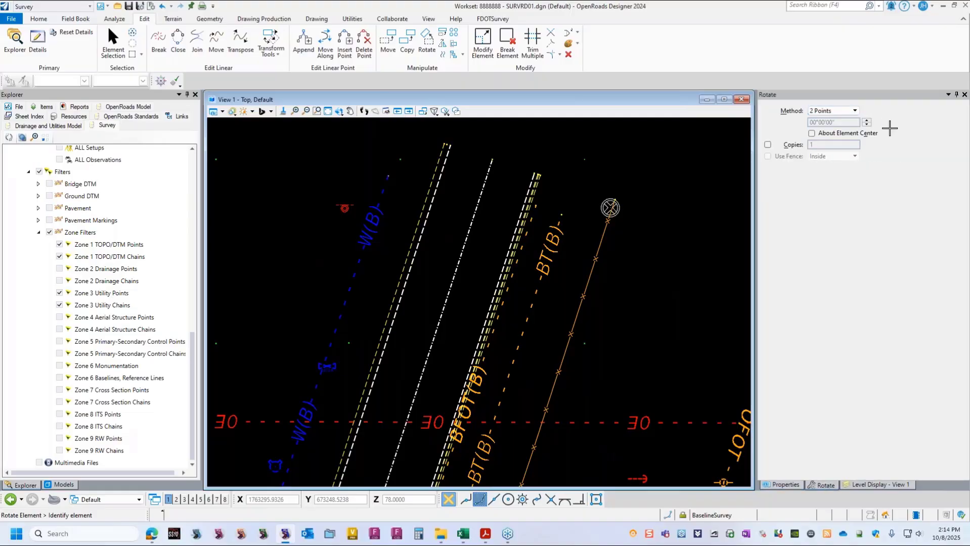
pyautogui.click(344, 207)
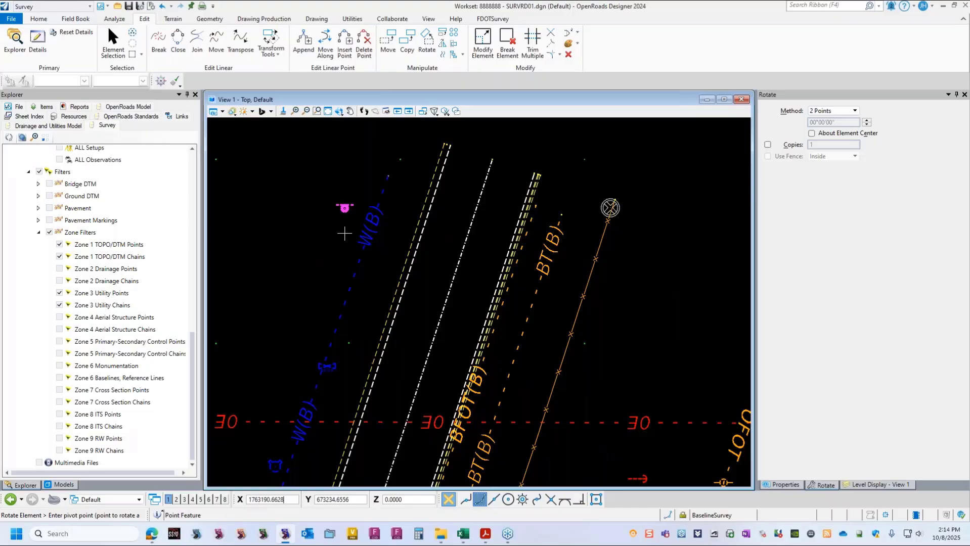
pyautogui.click(413, 237)
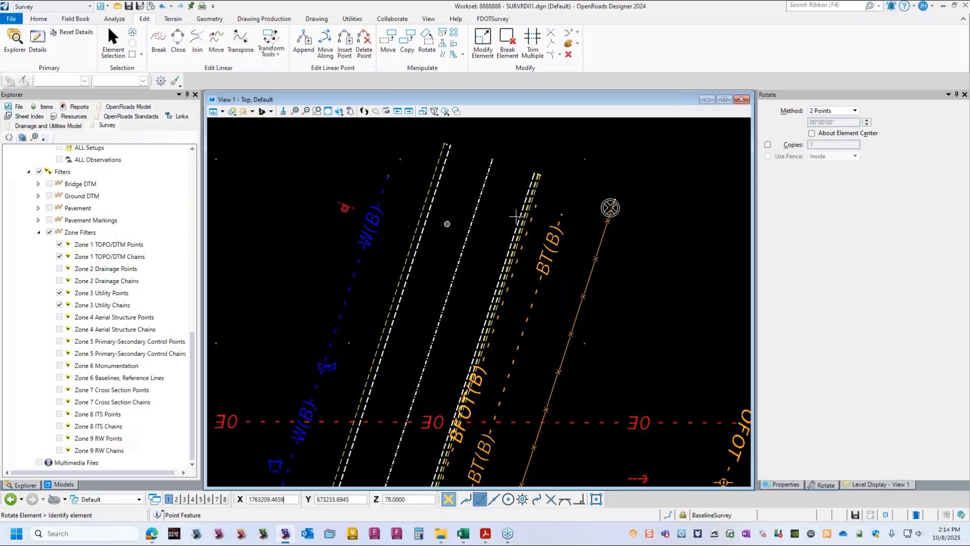
# - Rotate the second red point symbol, west of the road just above the bend, about its own point to square it to the road
pyautogui.scroll(-2, 306, 171)
pyautogui.scroll(-1, 461, 204)
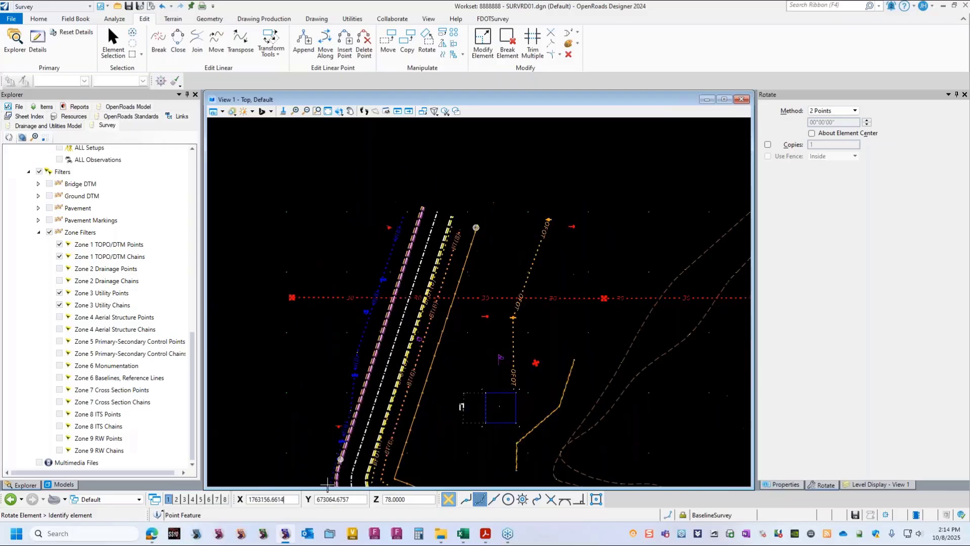
pyautogui.scroll(3, 272, 399)
pyautogui.click(324, 410)
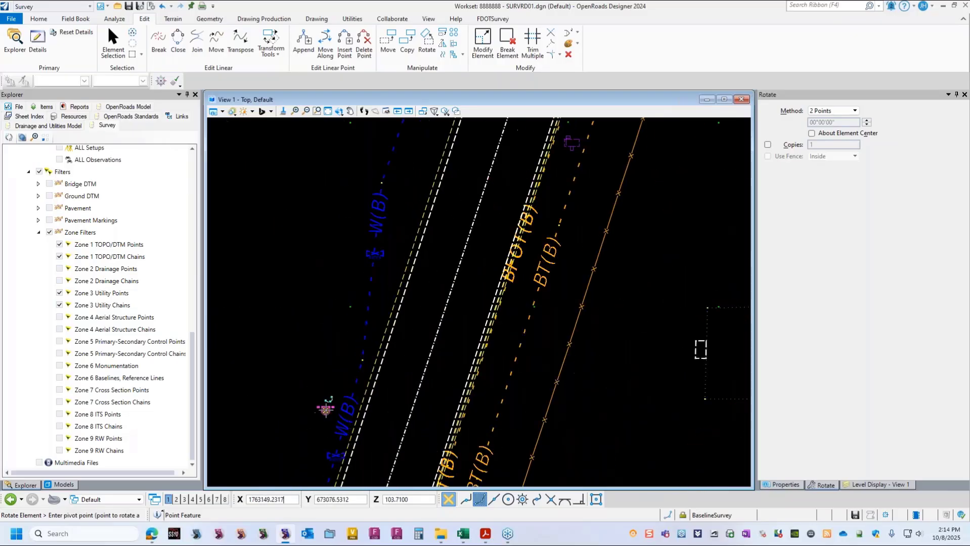
pyautogui.click(325, 410)
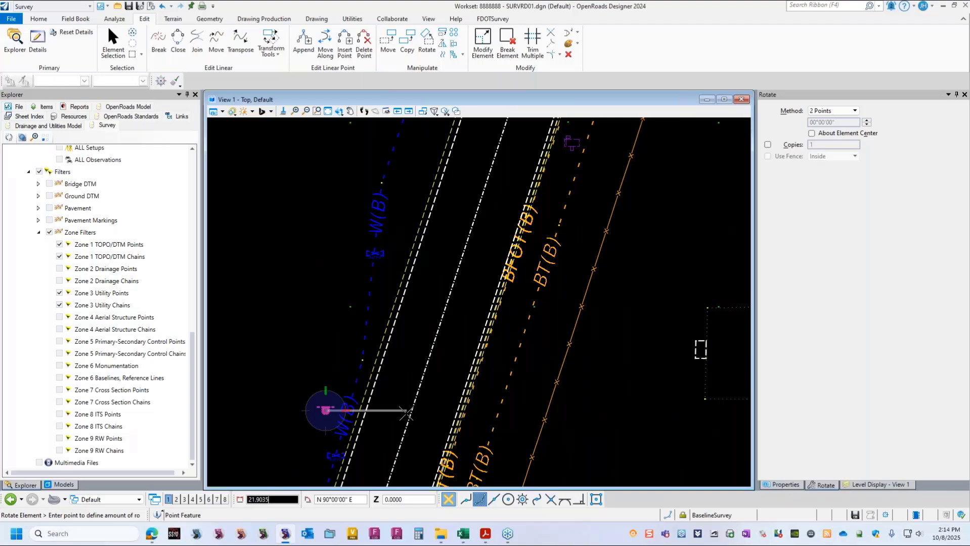
pyautogui.click(401, 439)
# - Rotate the red point symbol beside the BFOT(B) line past the road bend about its own point to square it to the road
pyautogui.scroll(-4, 340, 256)
pyautogui.scroll(4, 337, 321)
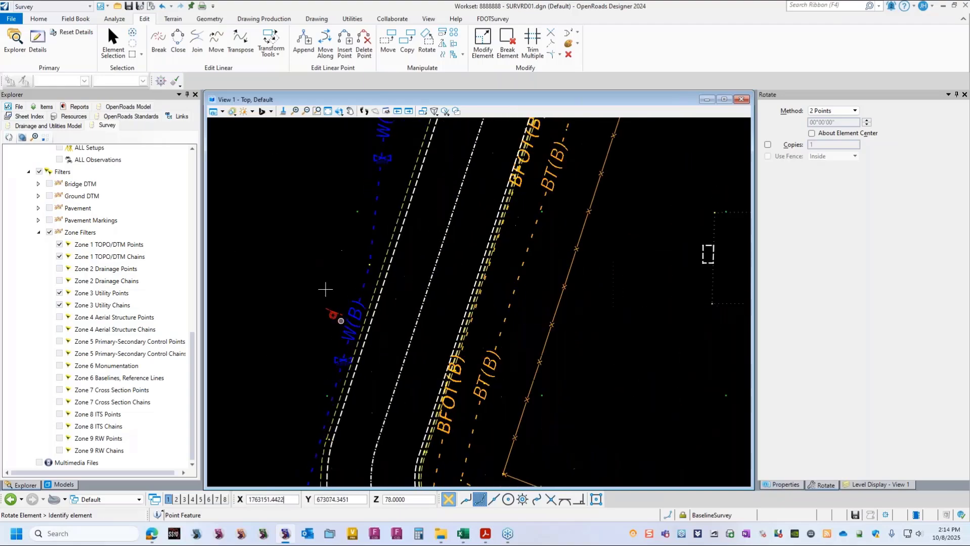
pyautogui.scroll(-3, 325, 290)
pyautogui.scroll(3, 395, 362)
pyautogui.scroll(1, 425, 382)
pyautogui.click(438, 369)
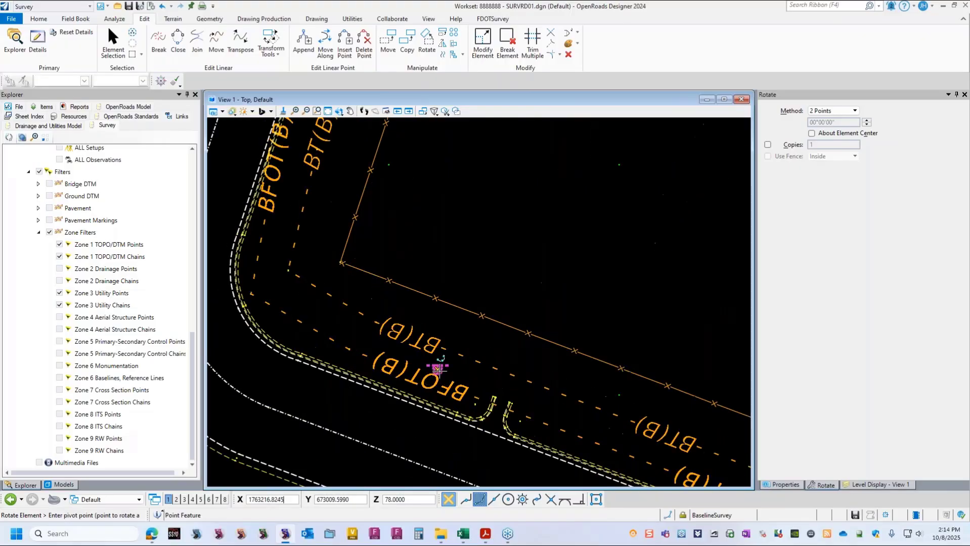
pyautogui.click(438, 369)
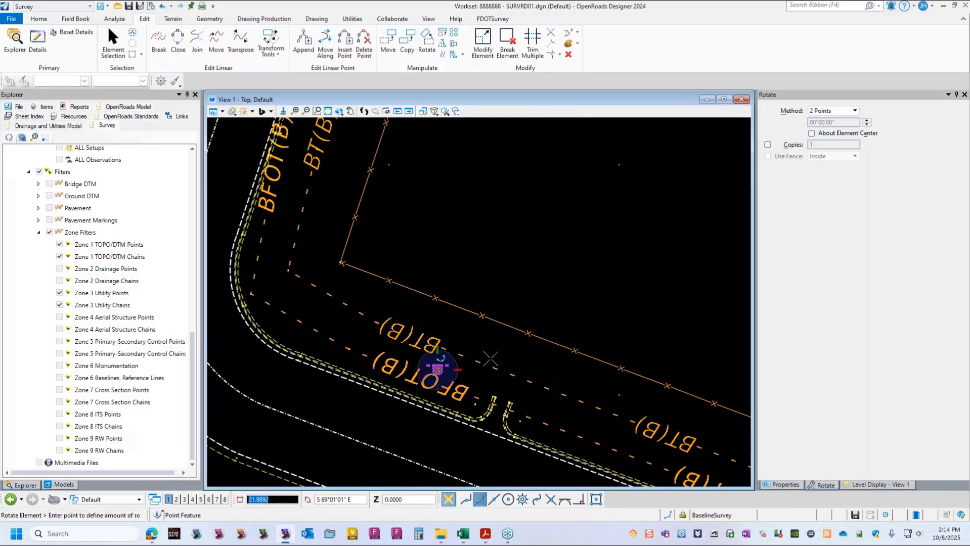
pyautogui.click(415, 428)
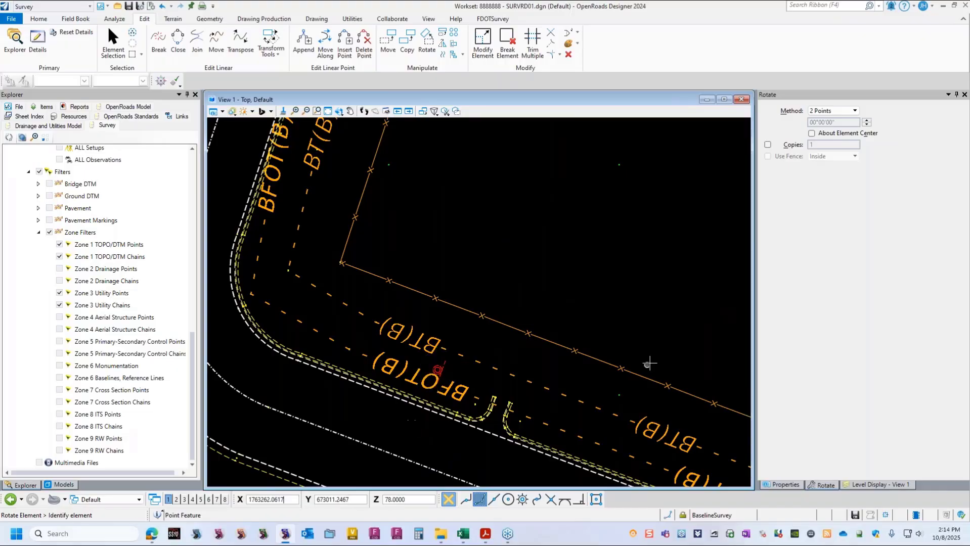
# - Rotate the red arrow symbol beside the north end of the OFOT line about its own point, clockwise to a downward slant
pyautogui.scroll(-2, 412, 379)
pyautogui.scroll(-3, 413, 388)
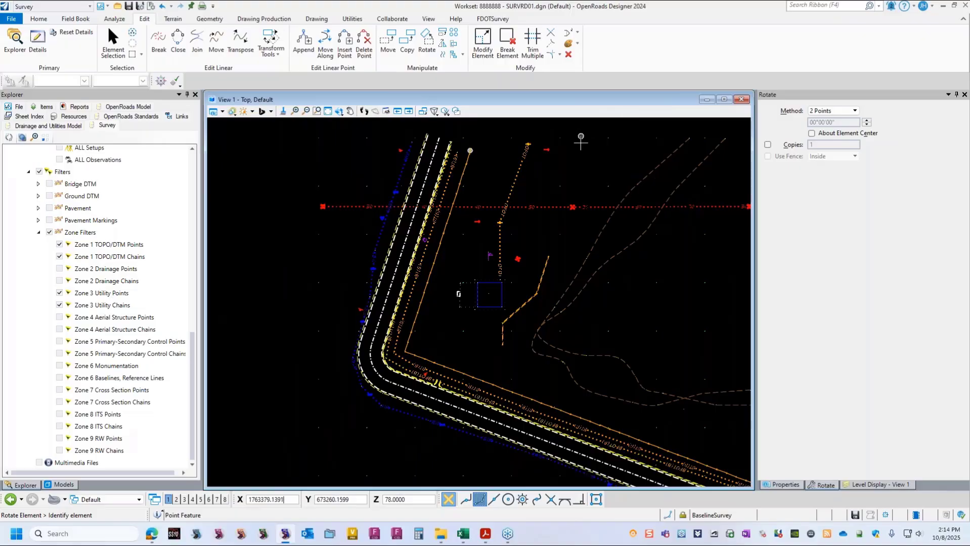
pyautogui.scroll(2, 578, 137)
pyautogui.click(519, 164)
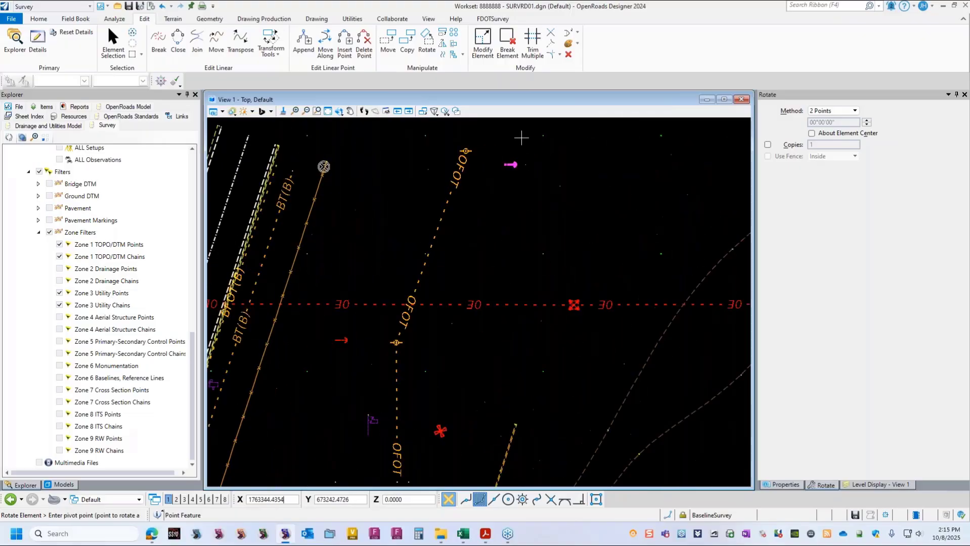
pyautogui.click(514, 164)
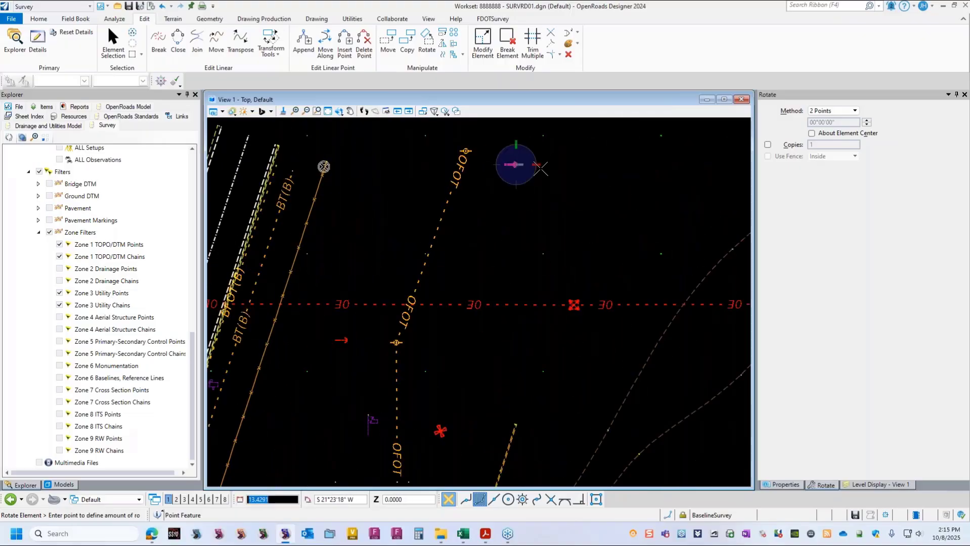
pyautogui.click(586, 183)
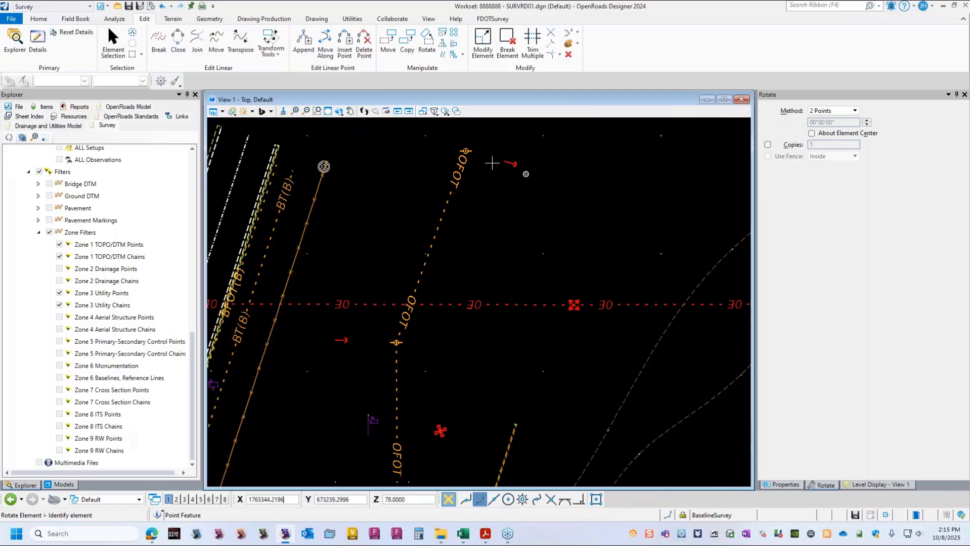
# - Rotate the red arrow symbol west of the OFOT line's bend about its own point so it points toward the road
pyautogui.click(346, 340)
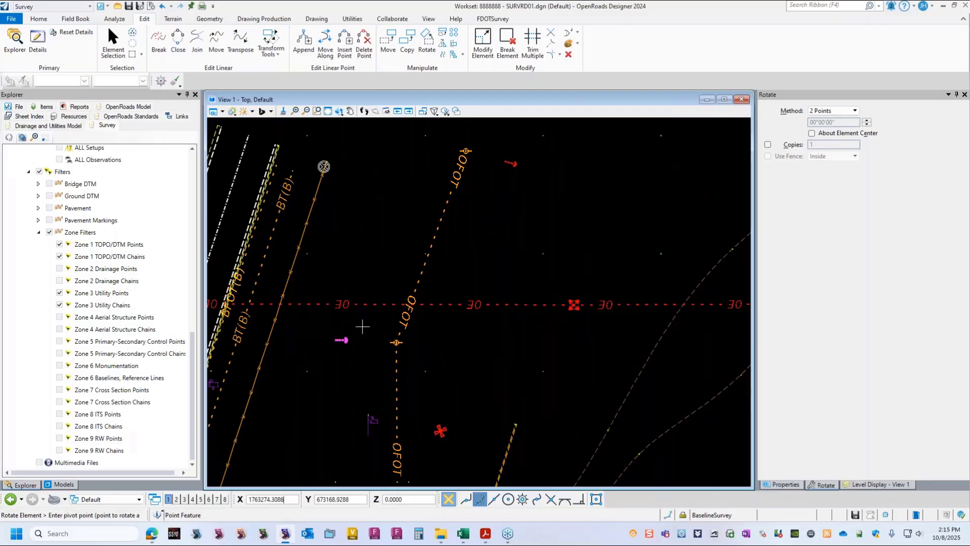
pyautogui.click(346, 340)
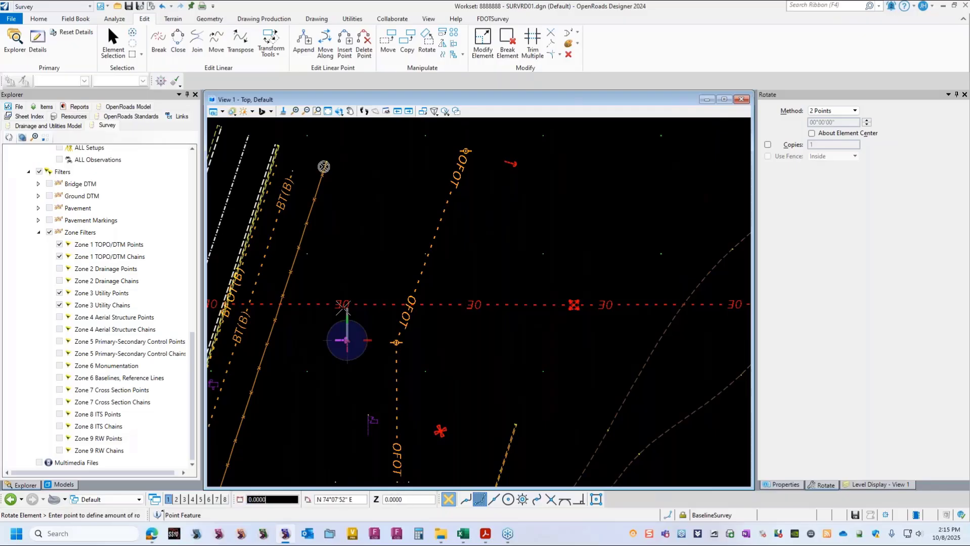
pyautogui.click(282, 334)
pyautogui.scroll(4, 335, 370)
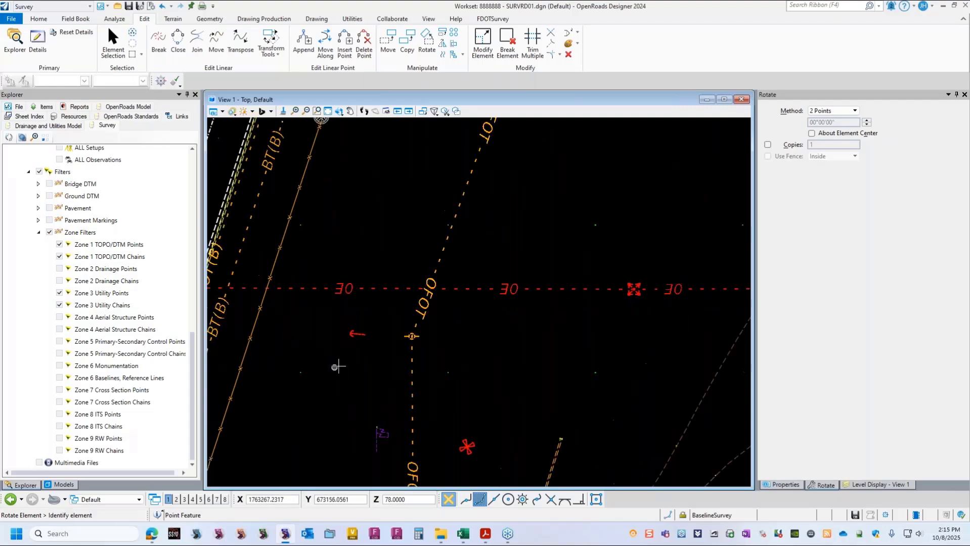
pyautogui.scroll(-2, 360, 360)
pyautogui.click(360, 324)
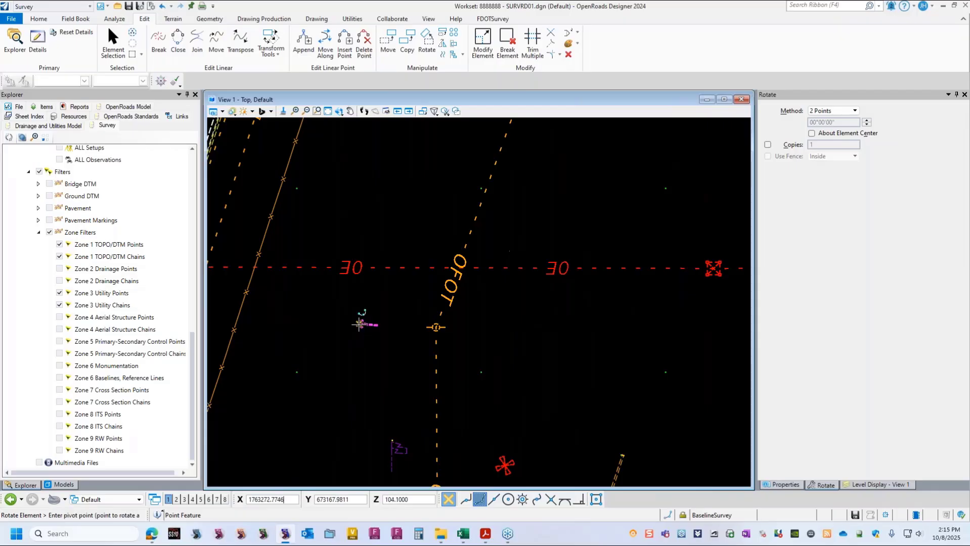
pyautogui.click(359, 324)
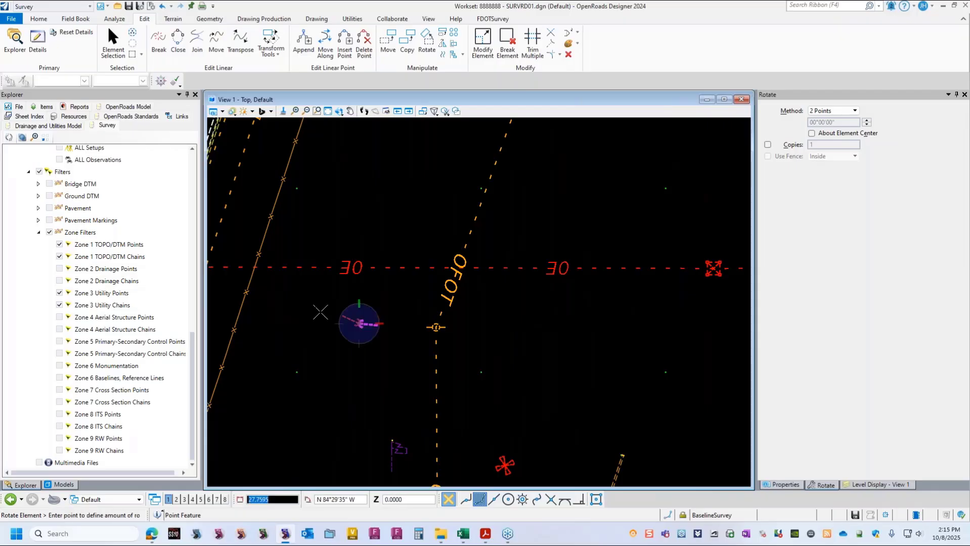
pyautogui.click(496, 326)
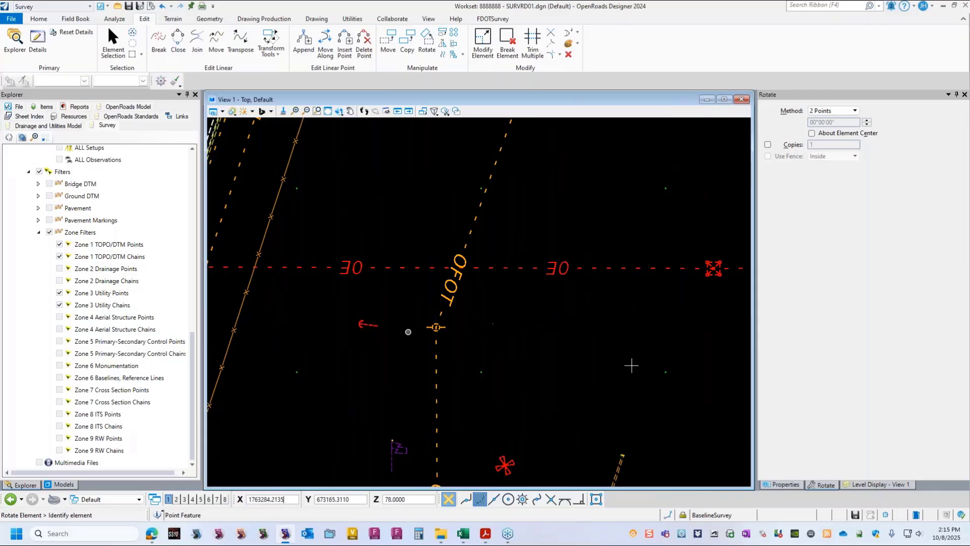
# - Review the rotated utility symbols across the whole drawing and check the Objectives slide in the Acrobat PDF
pyautogui.scroll(-1, 358, 353)
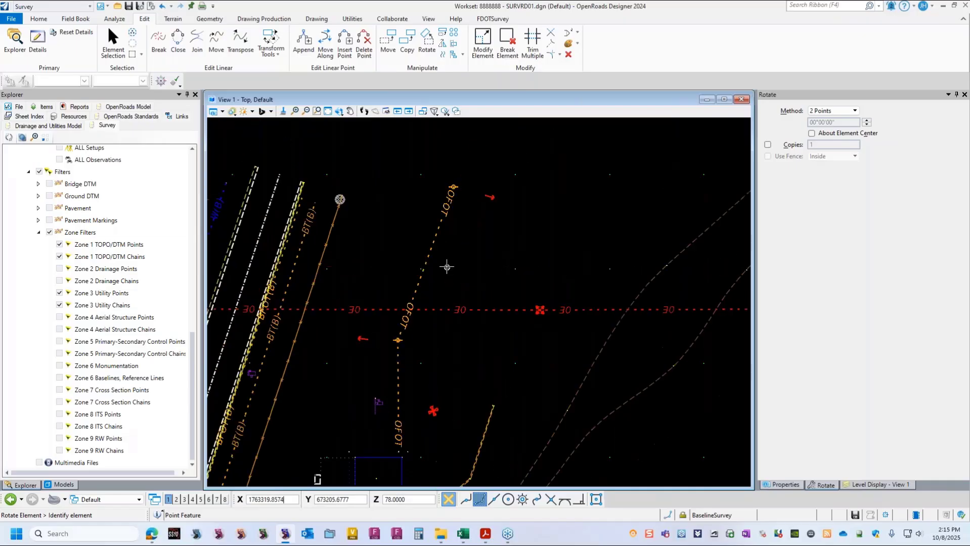
pyautogui.scroll(-1, 446, 267)
pyautogui.scroll(-1, 467, 291)
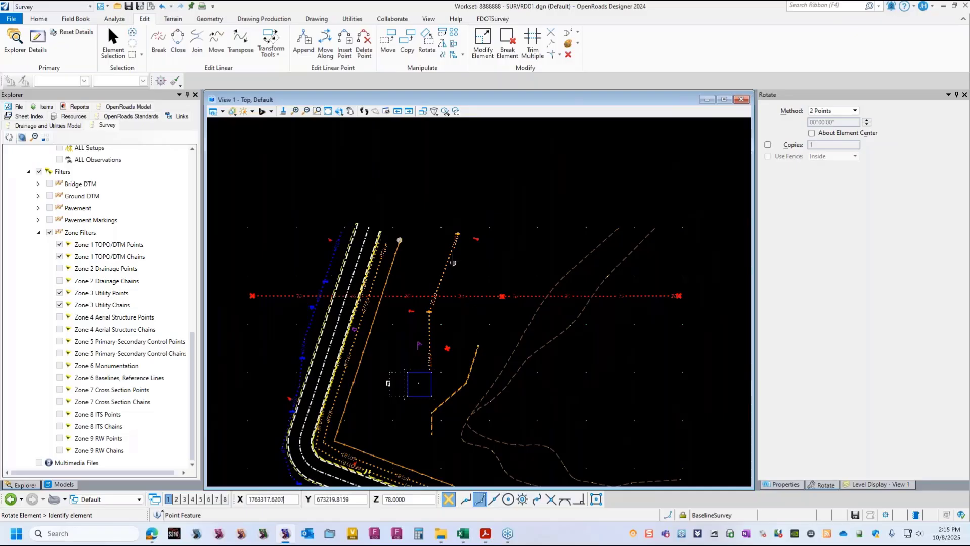
pyautogui.scroll(-1, 452, 261)
pyautogui.scroll(2, 498, 299)
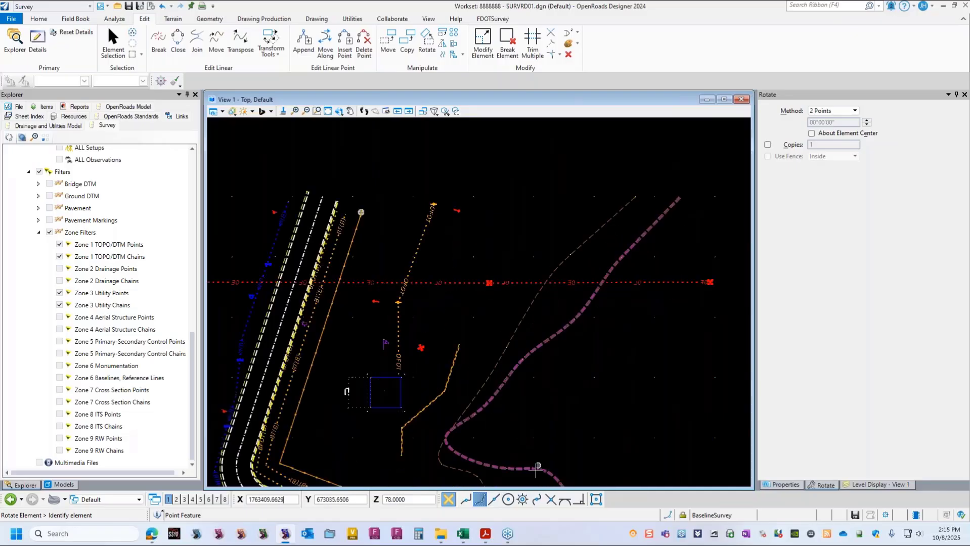
pyautogui.click(485, 534)
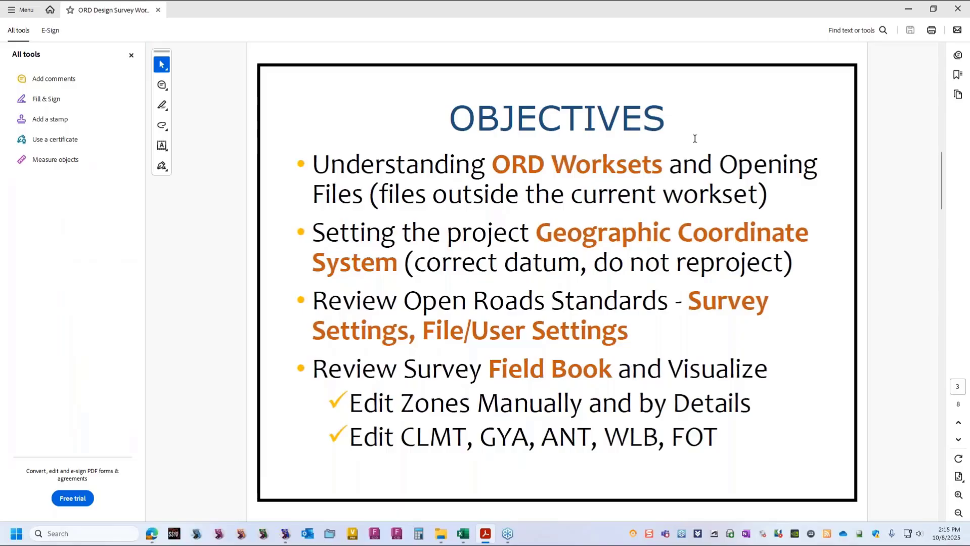
pyautogui.click(908, 10)
pyautogui.scroll(-2, 459, 199)
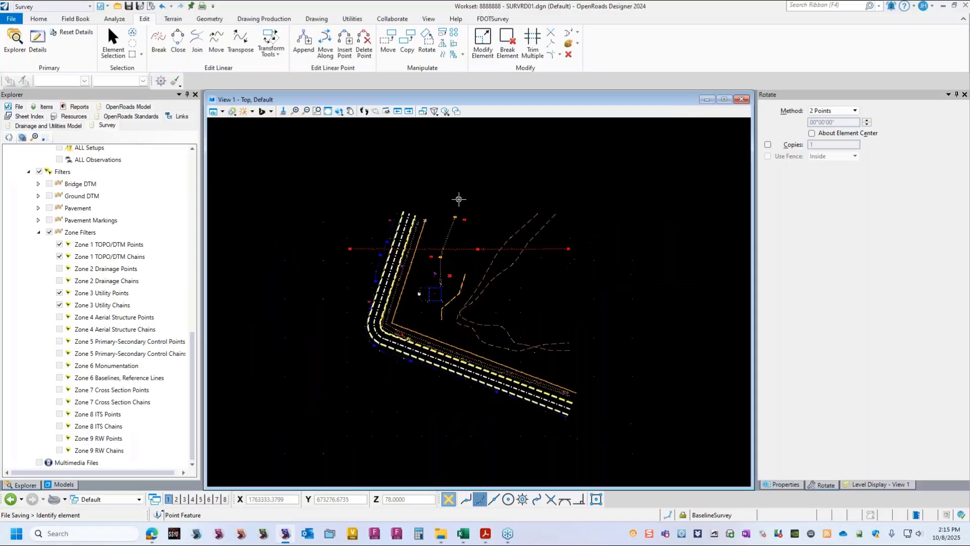
pyautogui.scroll(1, 445, 294)
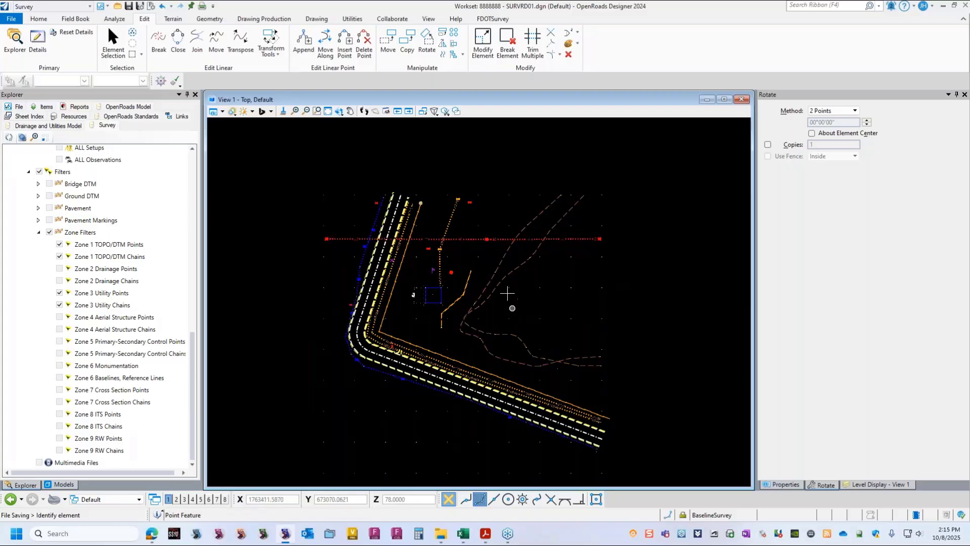
# - Switch to the Acrobat PDF, read the ORD Terrain Models slide and return to OpenRoads Designer
pyautogui.click(485, 535)
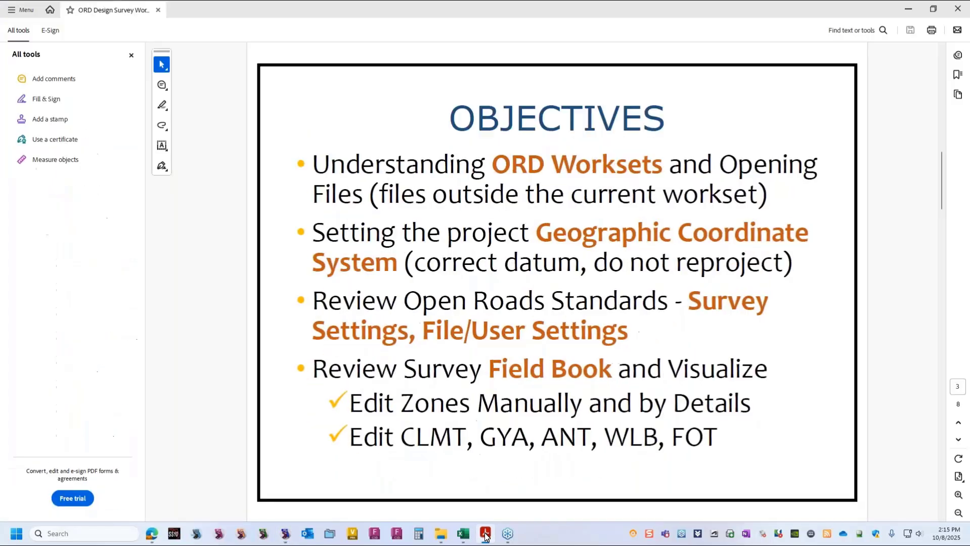
pyautogui.scroll(-3, 491, 404)
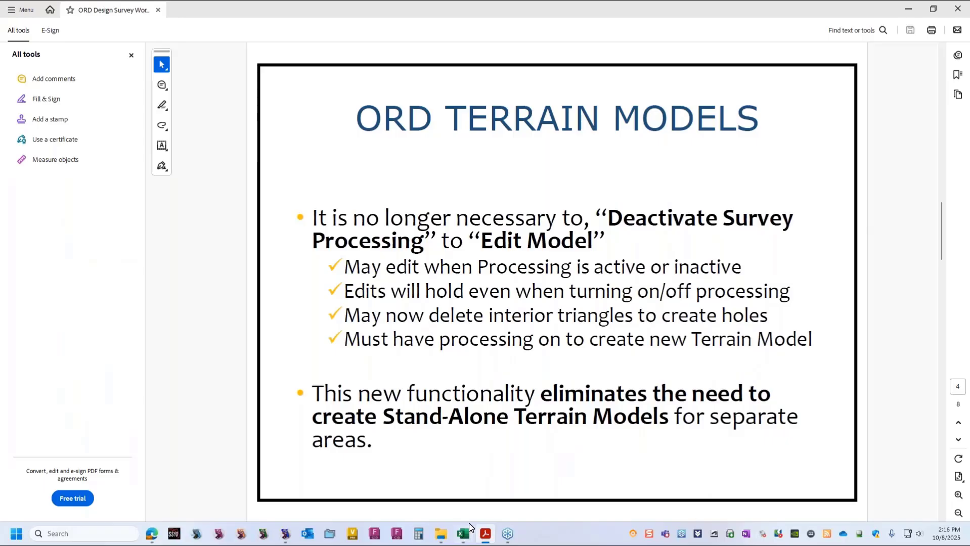
pyautogui.click(286, 534)
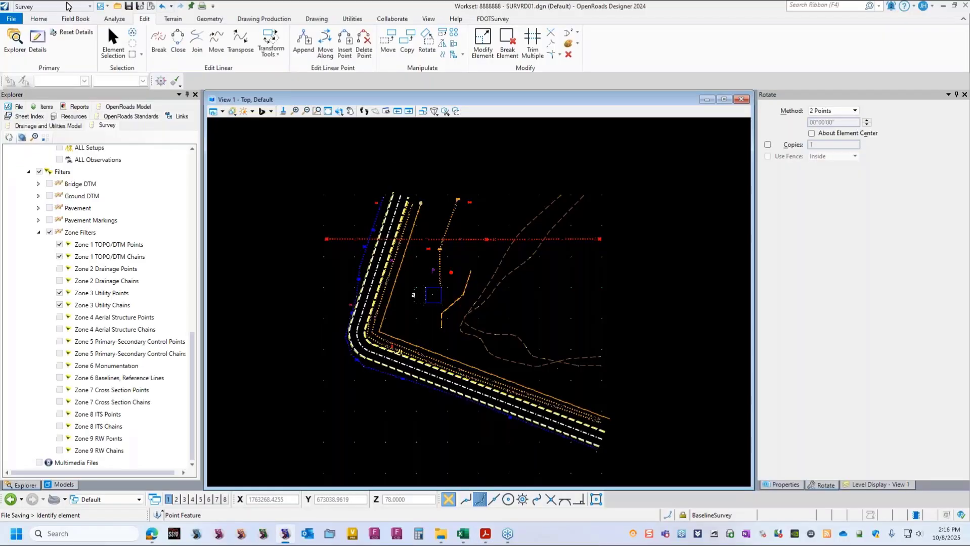
# - Check where survey processing rules can be deactivated for the Default survey model, without changing them
pyautogui.scroll(12, 40, 208)
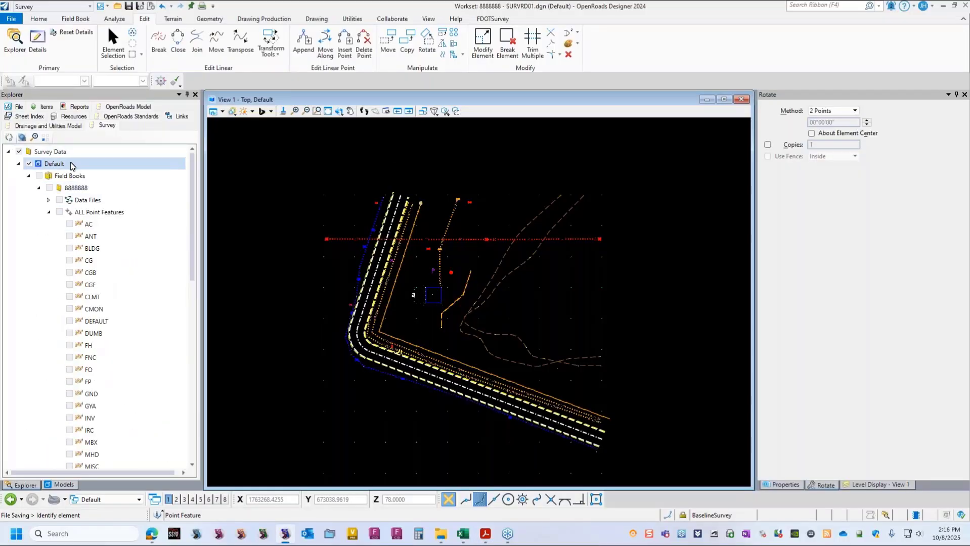
pyautogui.rightClick(71, 164)
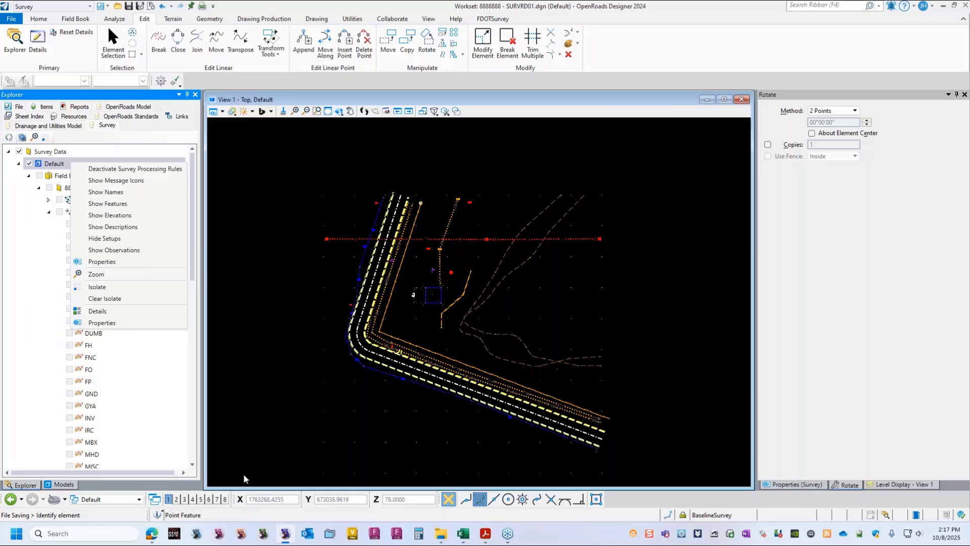
pyautogui.click(484, 537)
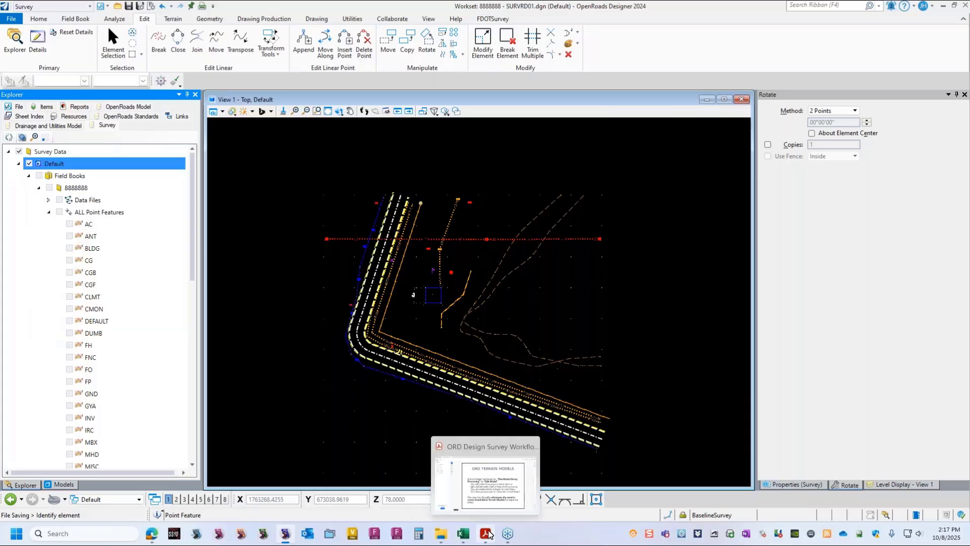
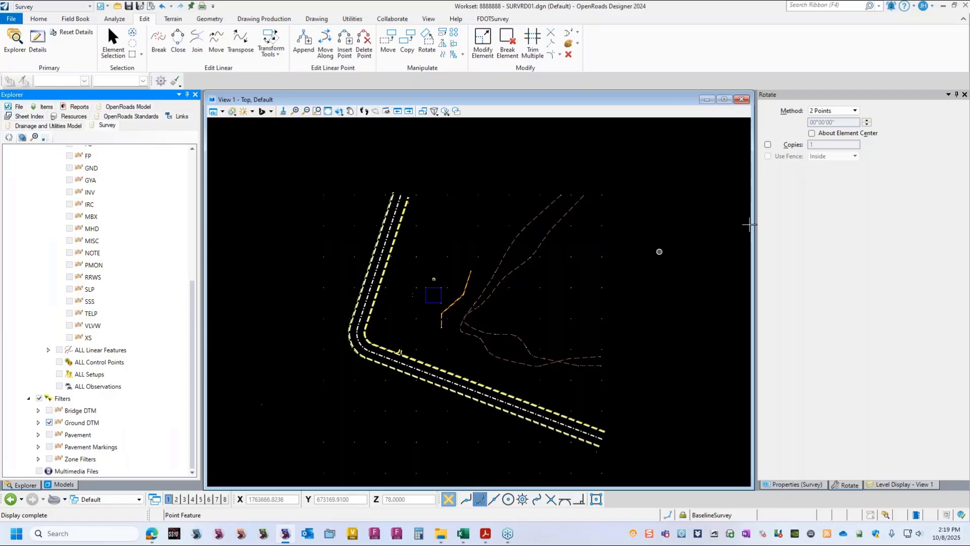
pyautogui.scroll(-1, 512, 188)
pyautogui.scroll(1, 433, 313)
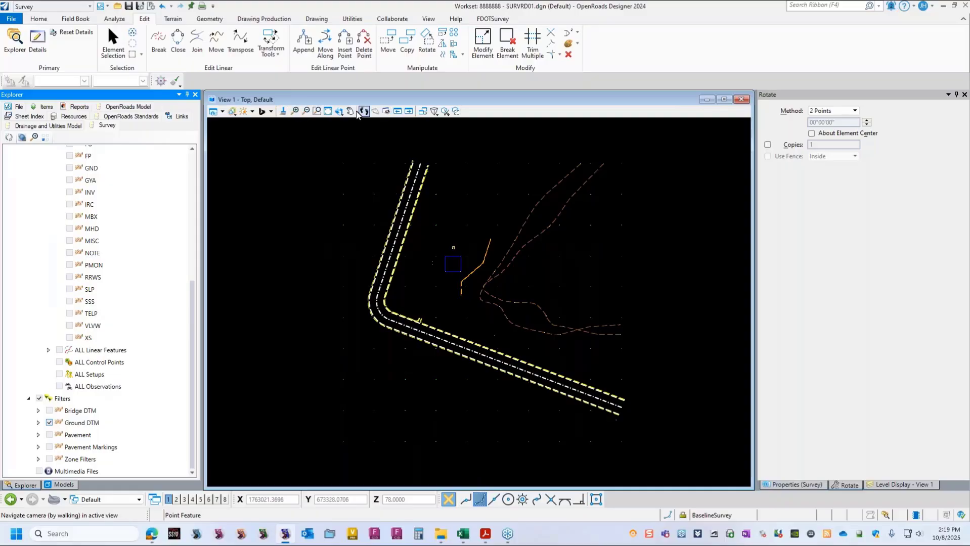
pyautogui.click(120, 43)
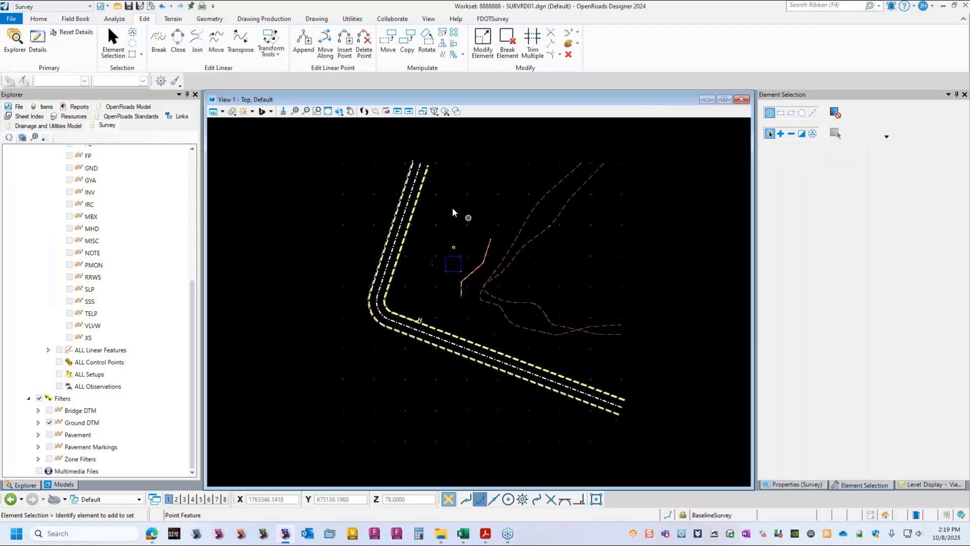
pyautogui.moveTo(304, 148); pyautogui.dragTo(681, 466)
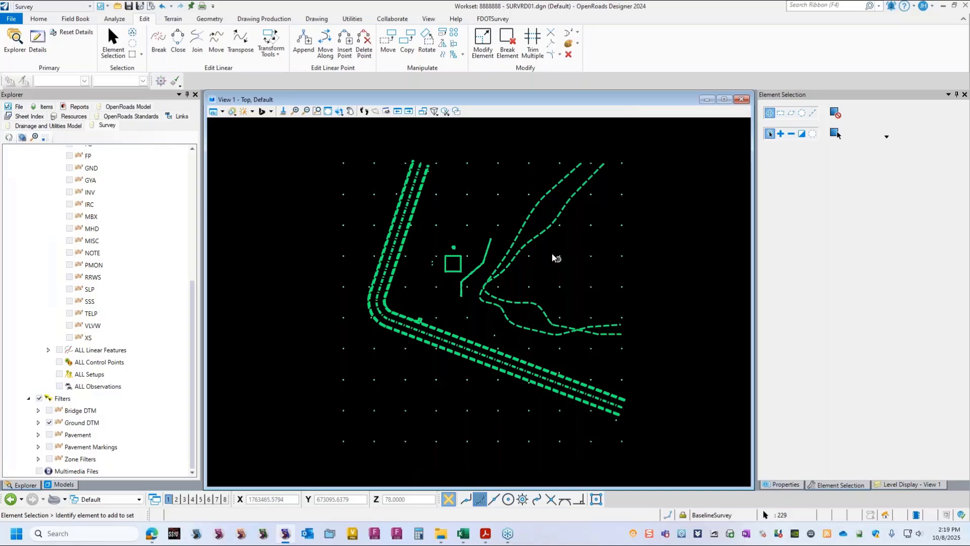
pyautogui.scroll(6, 119, 268)
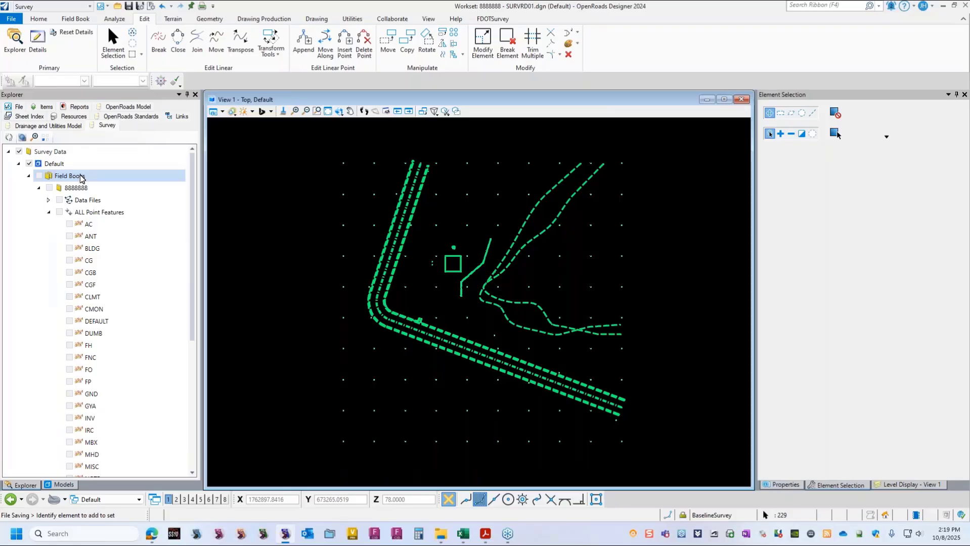
pyautogui.click(81, 177)
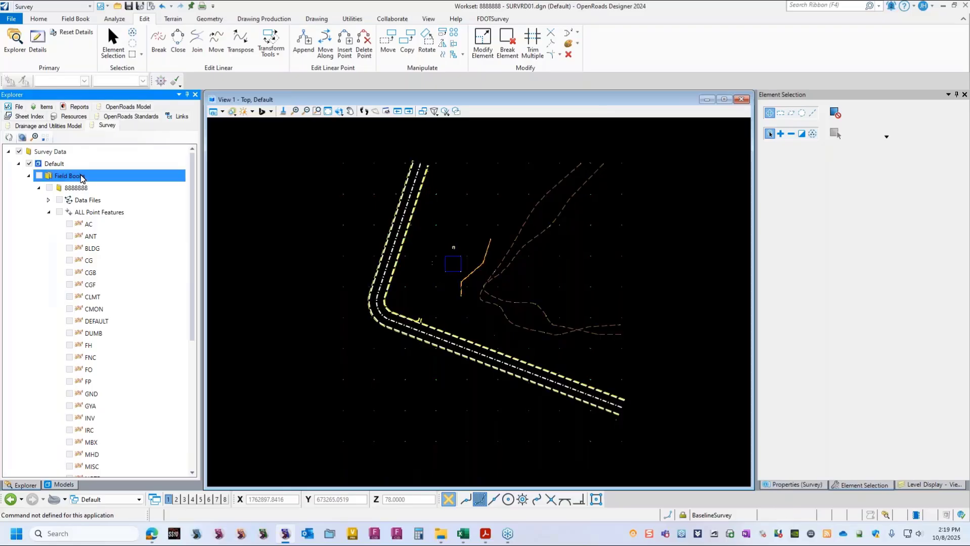
pyautogui.rightClick(81, 177)
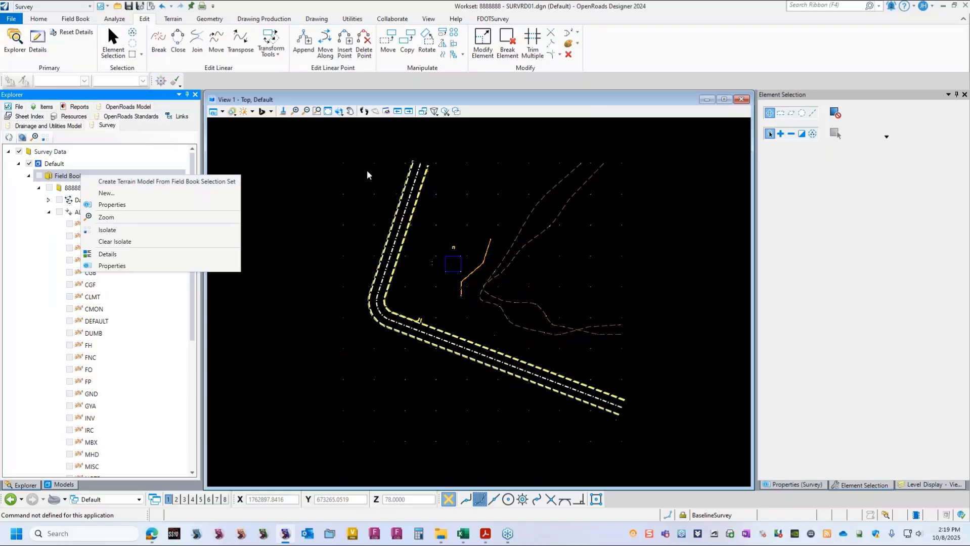
pyautogui.click(304, 144)
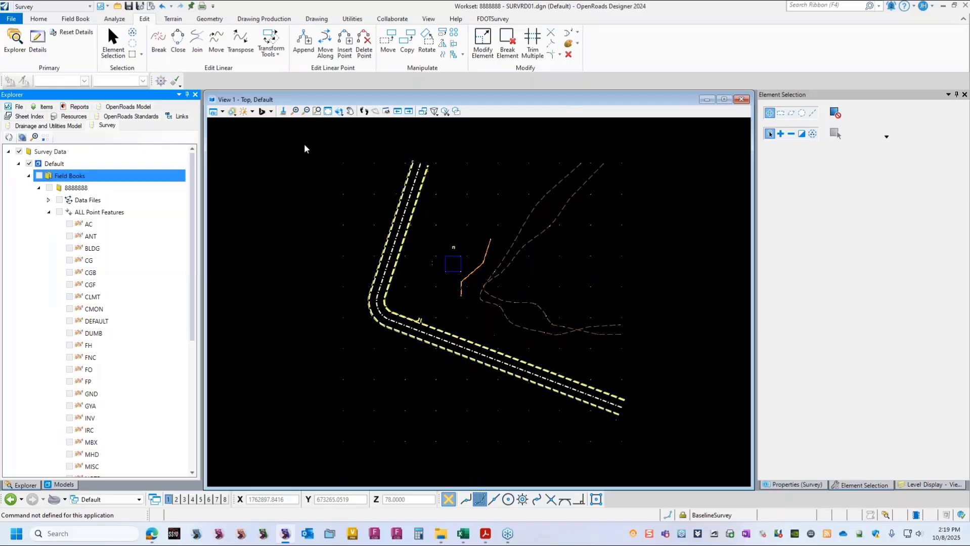
# - Select all displayed Ground DTM points and lines, create a terrain model from the field book selection set, and select the new terrain
pyautogui.click(113, 44)
pyautogui.moveTo(327, 148); pyautogui.dragTo(650, 456)
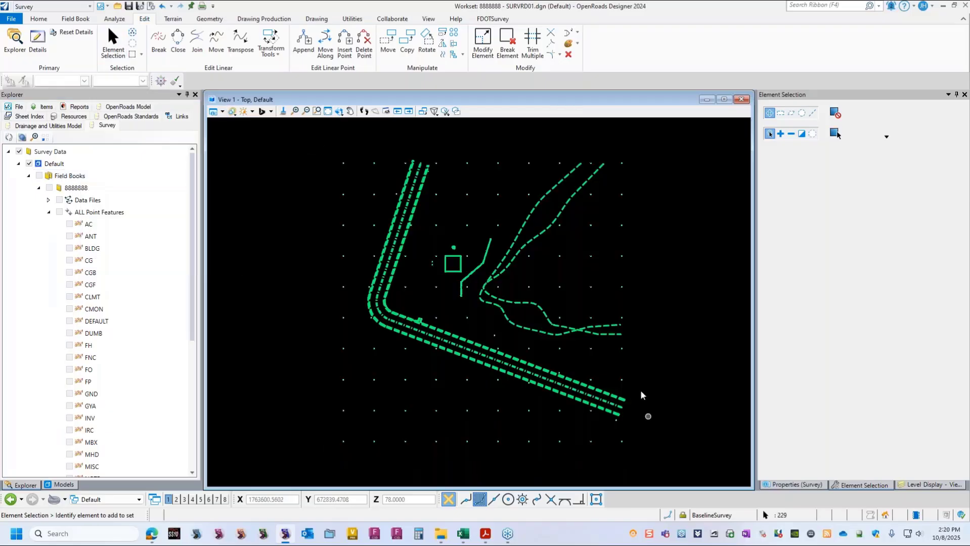
pyautogui.rightClick(95, 177)
pyautogui.press('Escape')
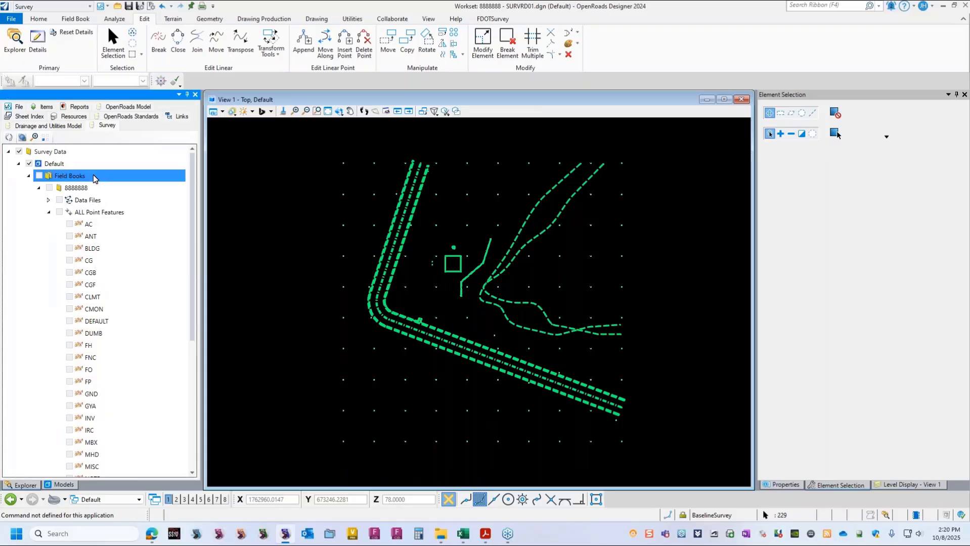
pyautogui.rightClick(95, 177)
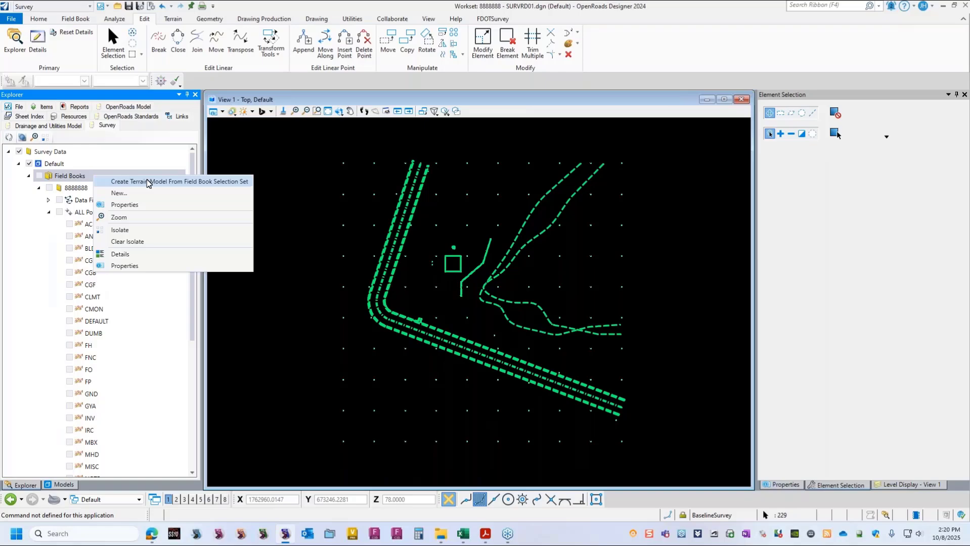
pyautogui.click(178, 181)
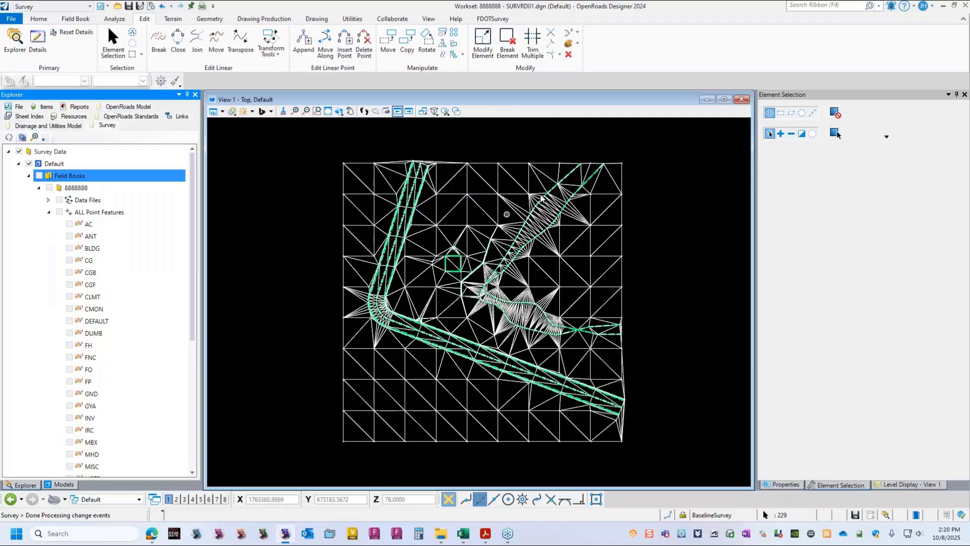
pyautogui.click(515, 185)
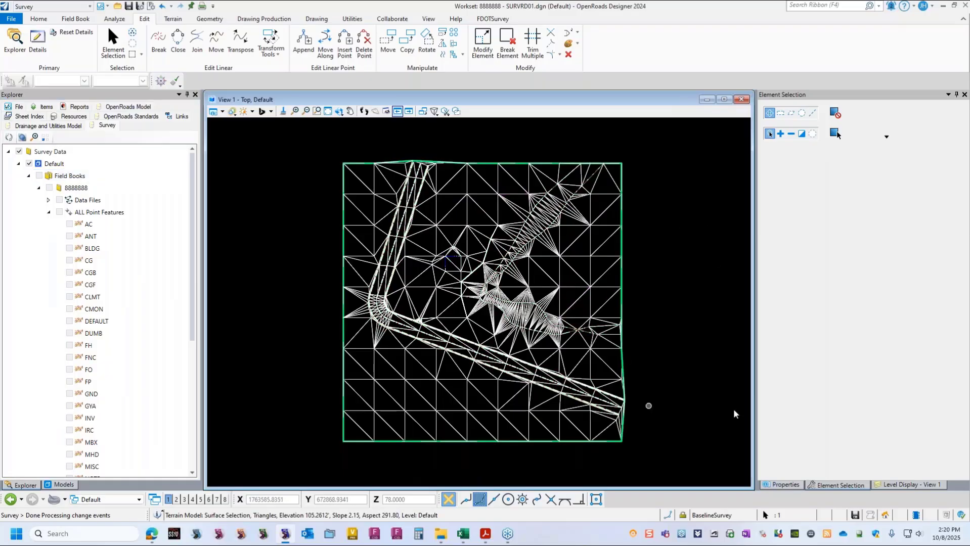
# - Turn off the triangles display of the new terrain model and clear the selection
pyautogui.click(787, 485)
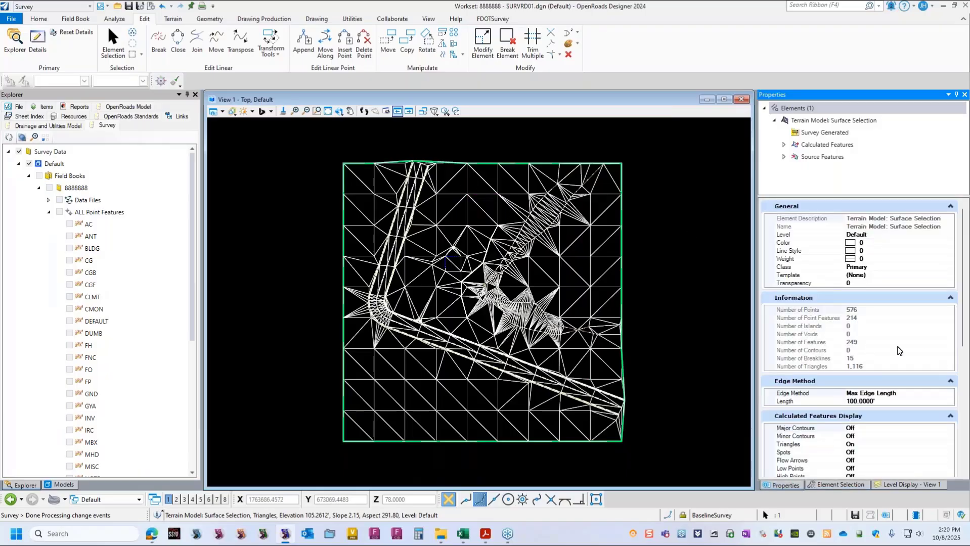
pyautogui.scroll(-3, 872, 367)
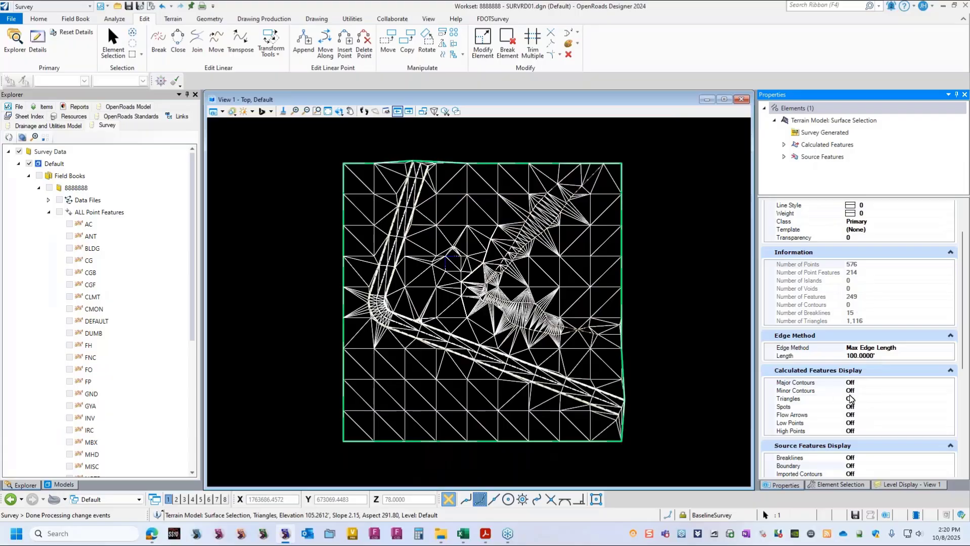
pyautogui.doubleClick(851, 399)
pyautogui.doubleClick(860, 400)
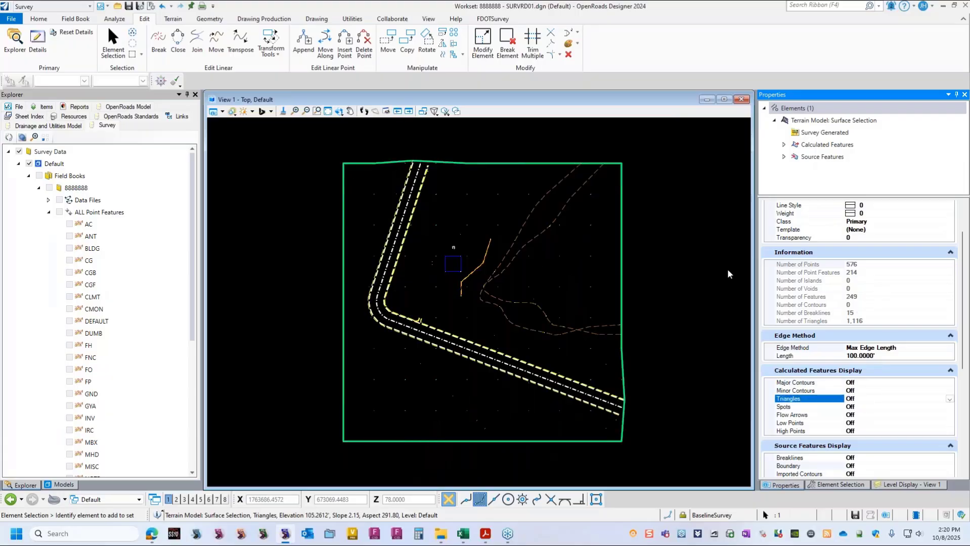
pyautogui.click(681, 211)
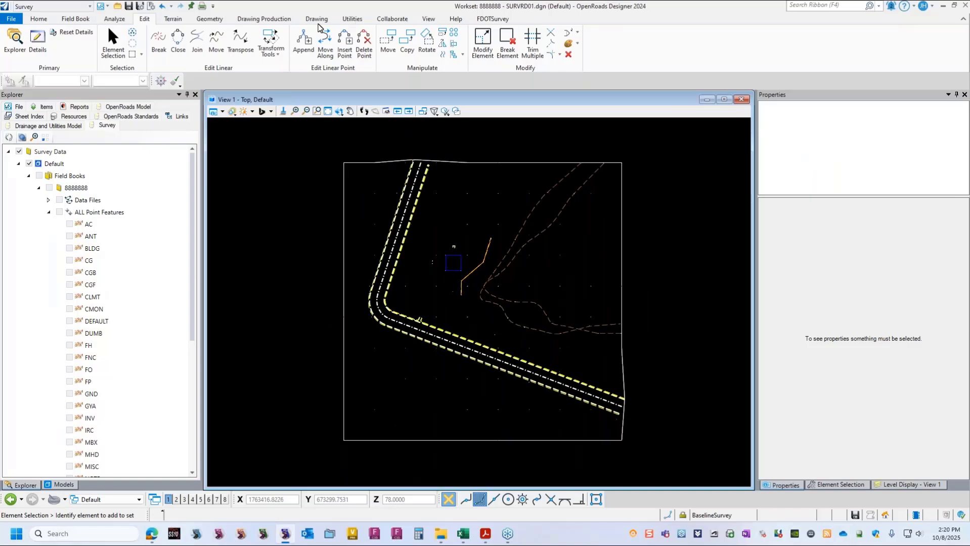
# - Run a crossing features report on the terrain model with the elevation tolerance applied at 0.0100
pyautogui.click(174, 20)
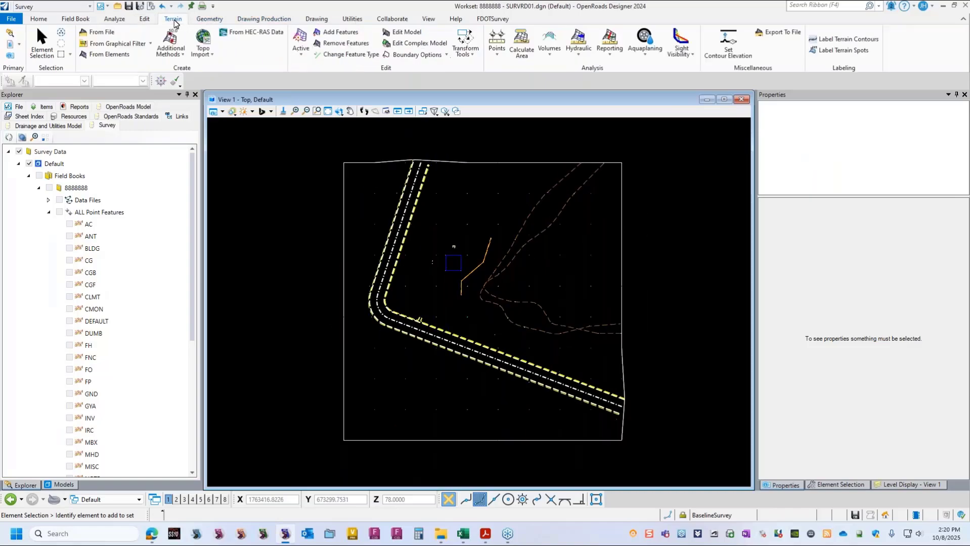
pyautogui.click(610, 57)
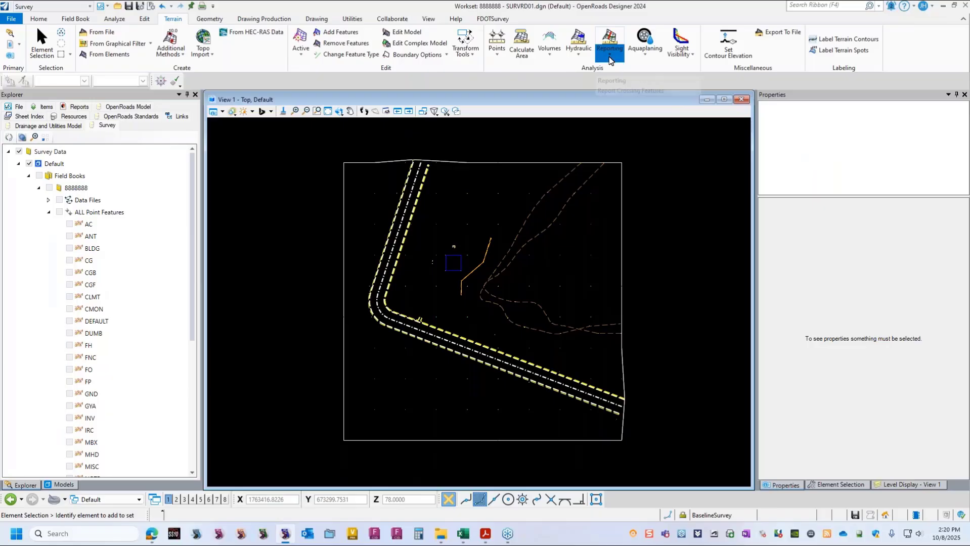
pyautogui.click(661, 71)
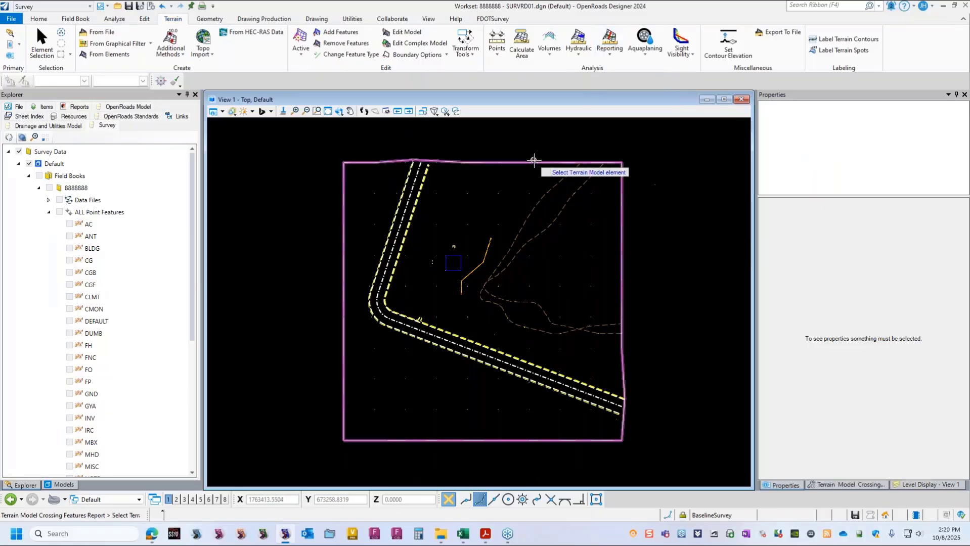
pyautogui.click(533, 160)
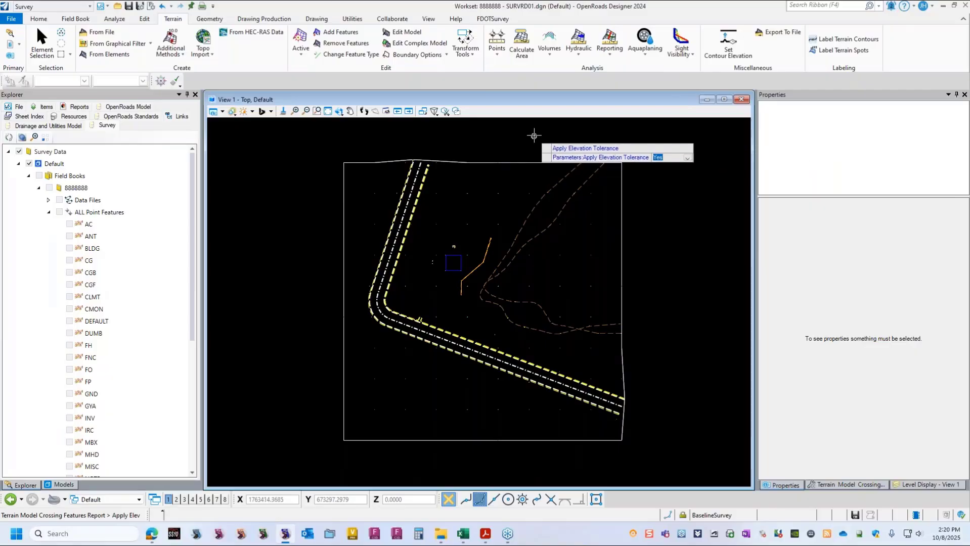
pyautogui.click(851, 486)
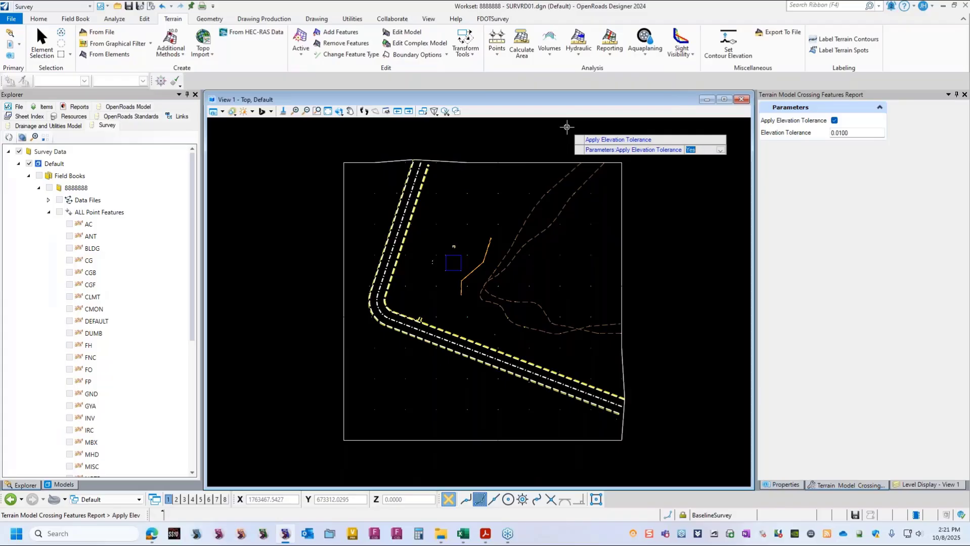
pyautogui.click(568, 127)
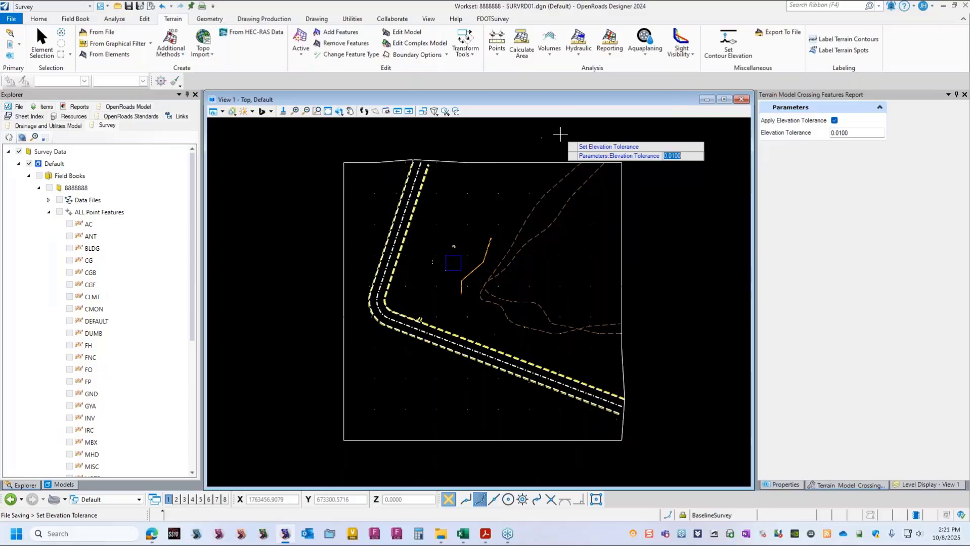
pyautogui.click(561, 135)
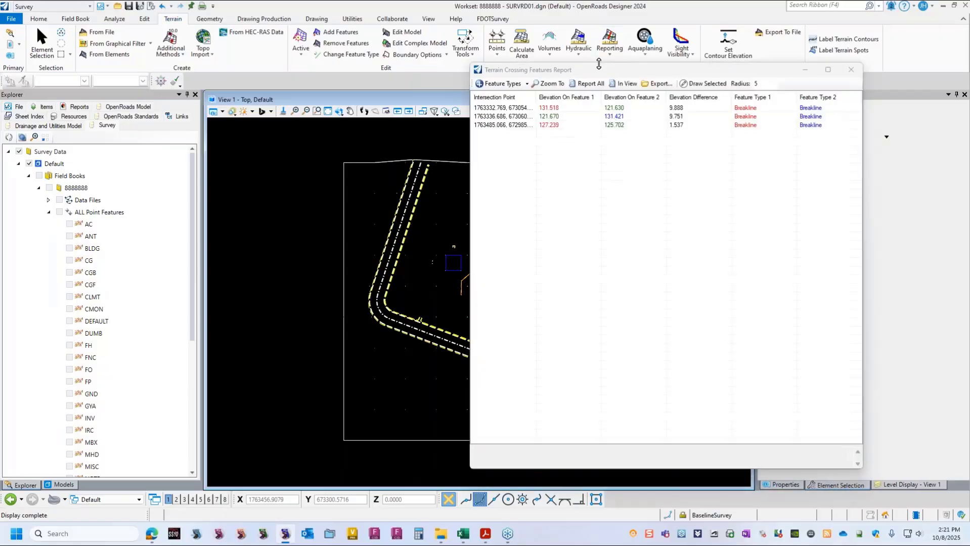
# - Review each reported breakline crossing in the drawing, keeping the report clear of the plan view
pyautogui.moveTo(603, 72); pyautogui.dragTo(833, 160)
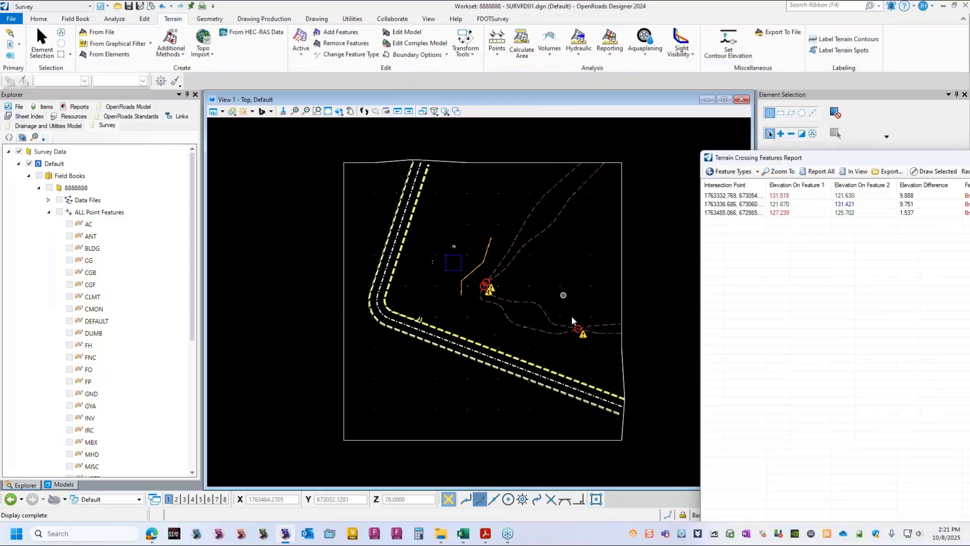
pyautogui.scroll(7, 498, 285)
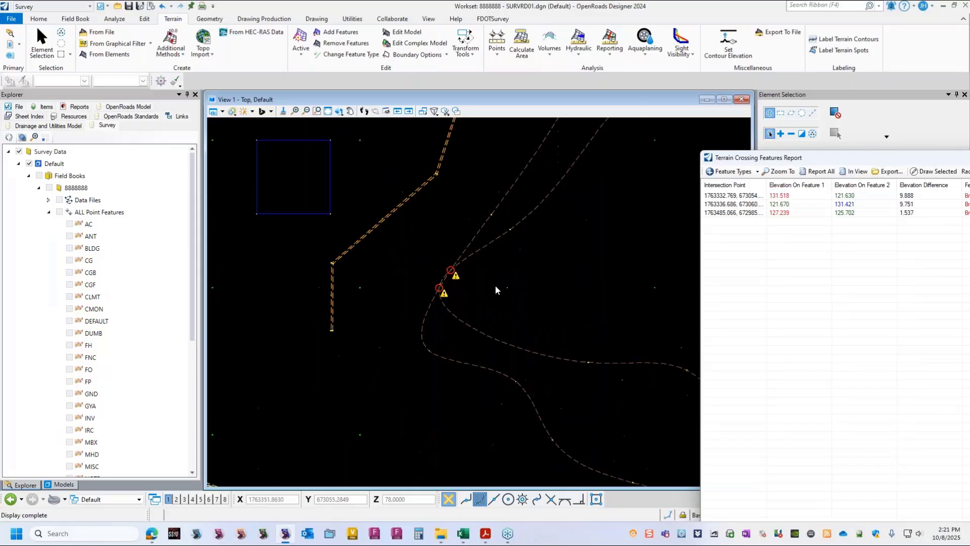
pyautogui.click(734, 197)
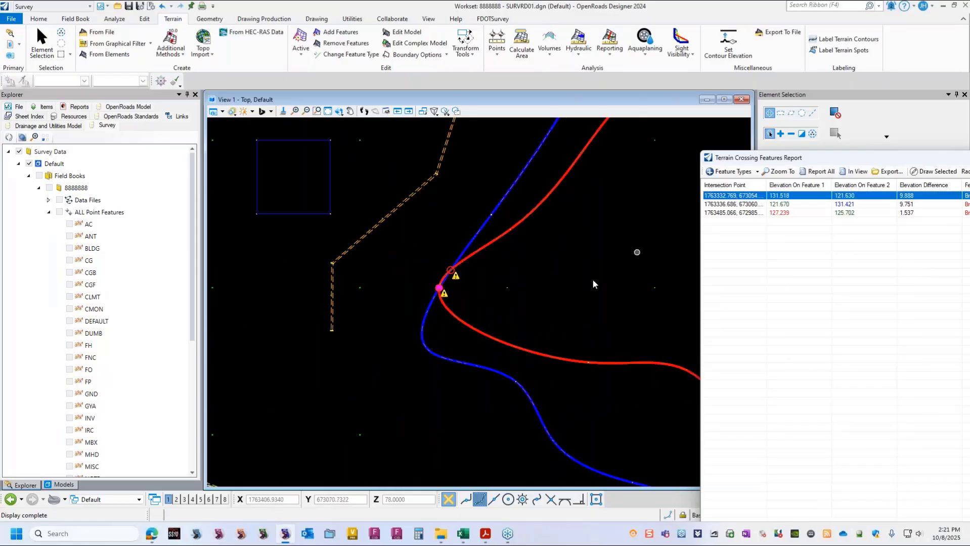
pyautogui.click(750, 204)
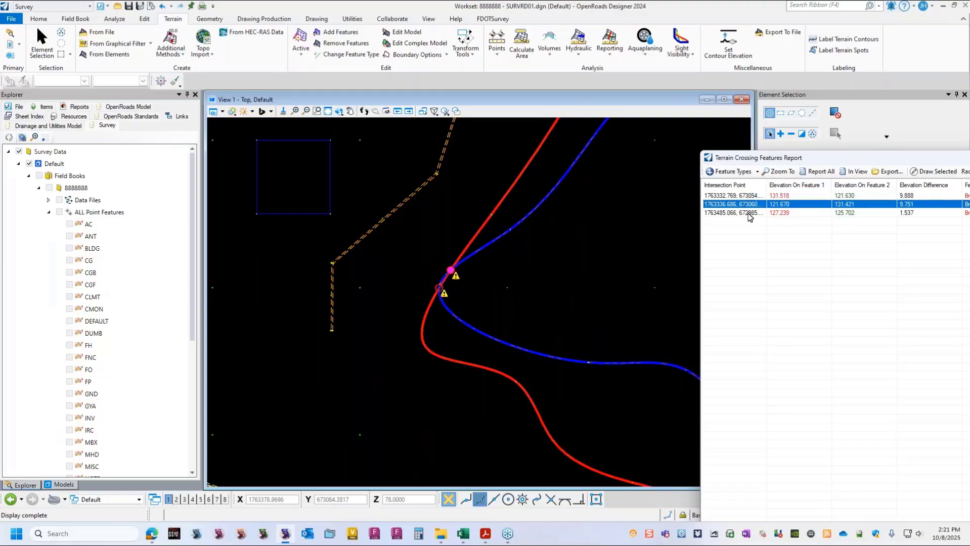
pyautogui.click(749, 213)
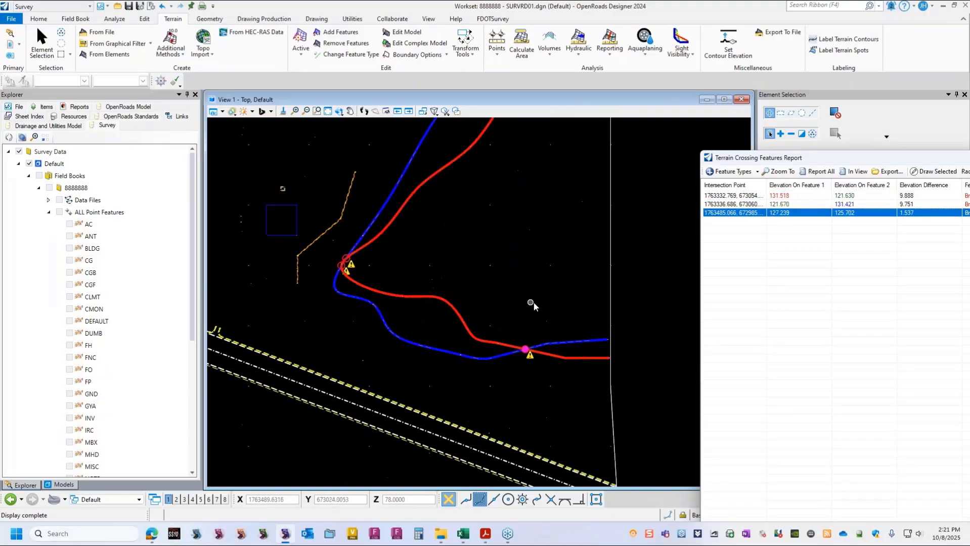
# - Check the repair options offered for the last reported crossing without applying any, and close the report
pyautogui.moveTo(843, 157); pyautogui.dragTo(734, 156)
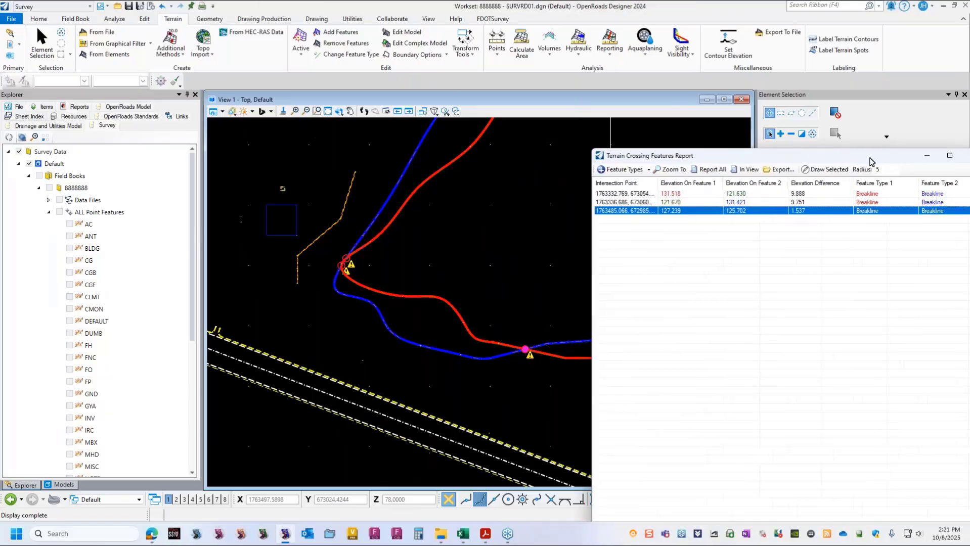
pyautogui.moveTo(860, 157); pyautogui.dragTo(835, 153)
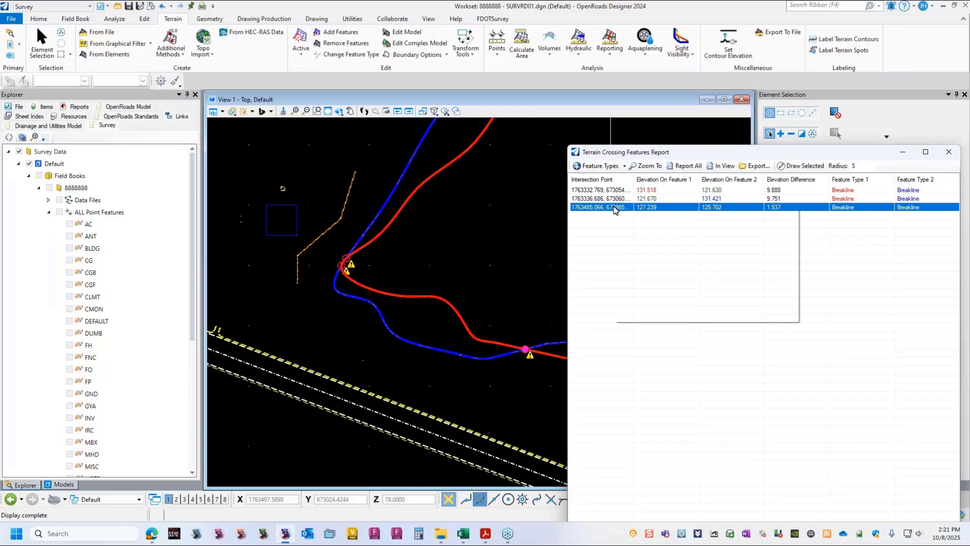
pyautogui.rightClick(615, 209)
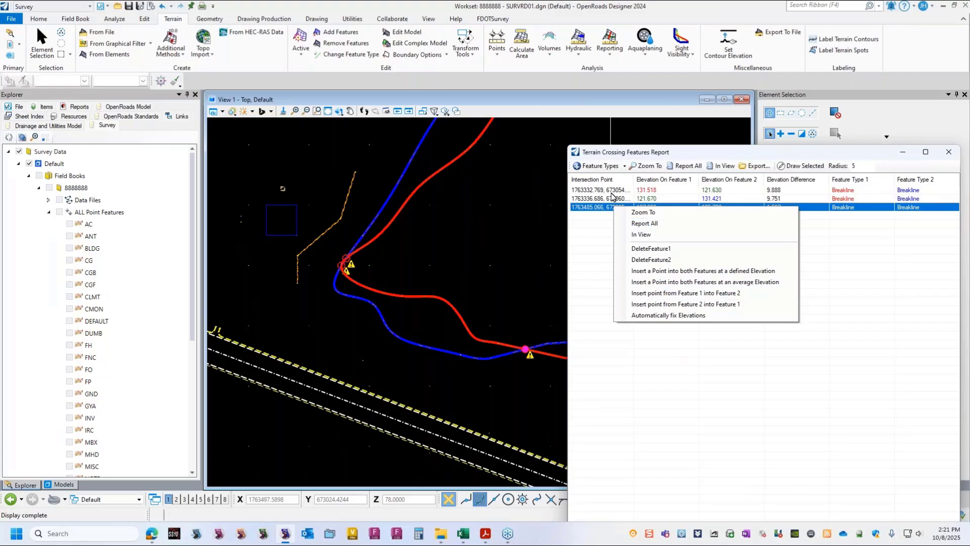
pyautogui.click(949, 153)
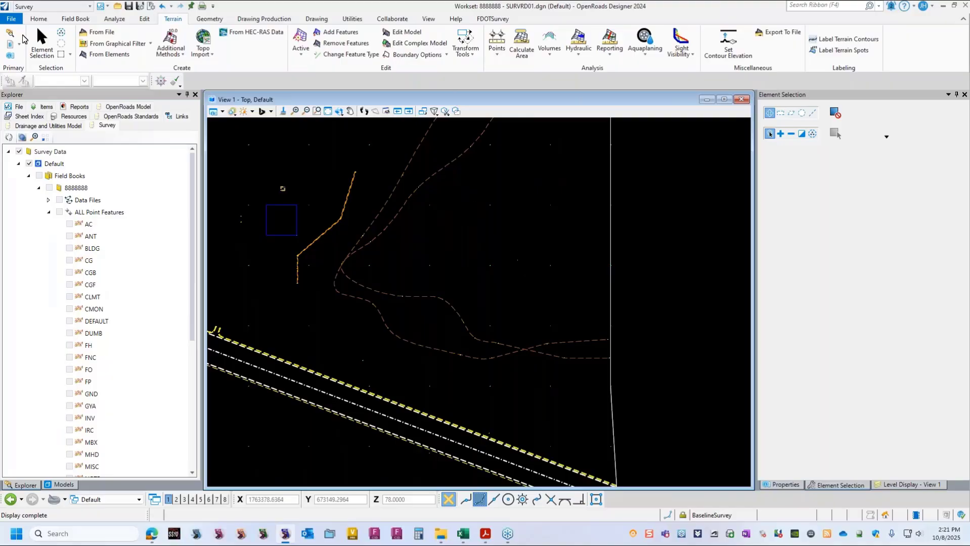
# - Select the slope breakline that ends at the lower eastern point and display the survey point names around the crossing
pyautogui.click(42, 43)
pyautogui.click(434, 180)
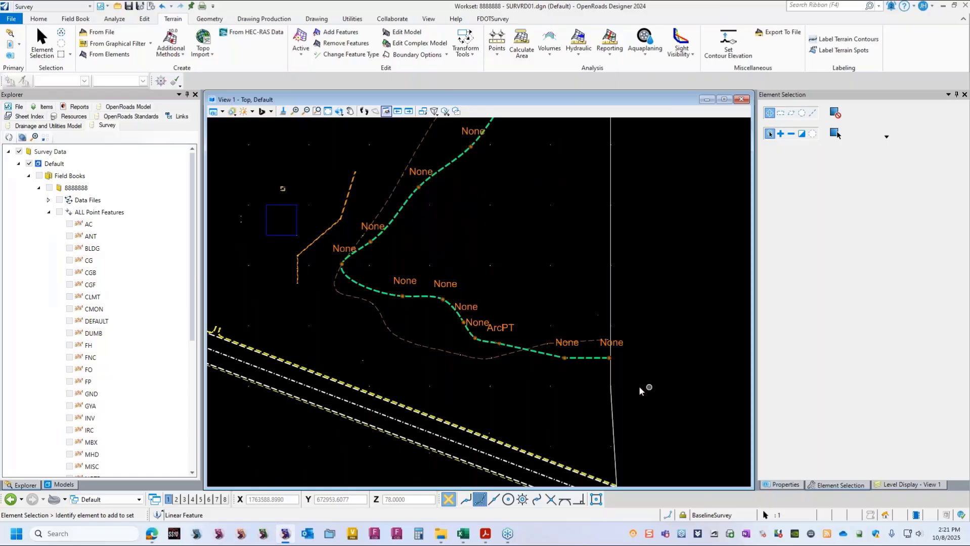
pyautogui.scroll(5, 538, 357)
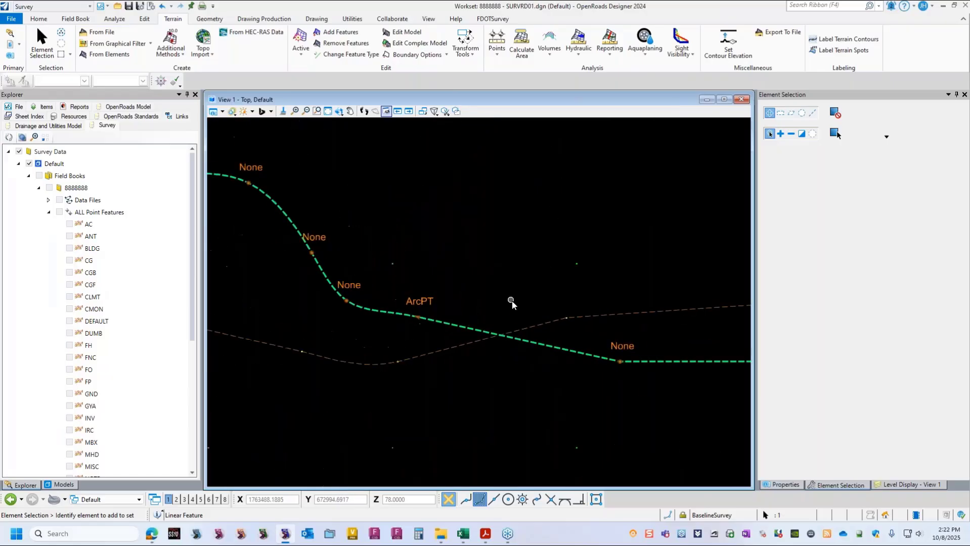
pyautogui.scroll(-1, 511, 300)
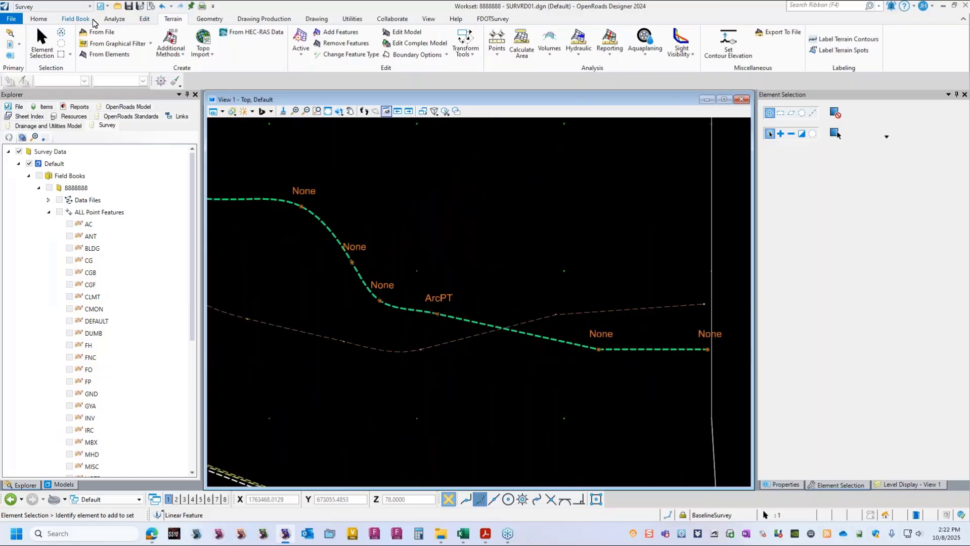
pyautogui.click(110, 19)
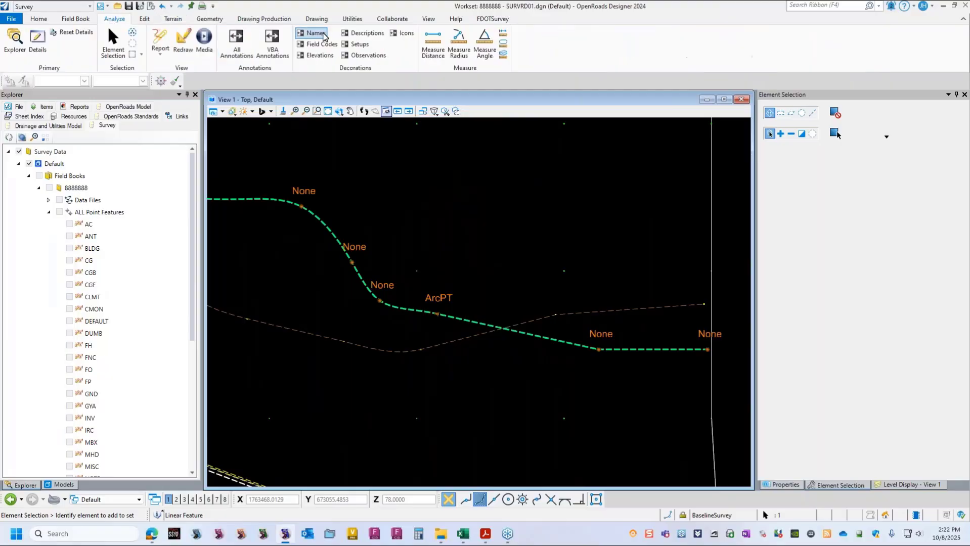
pyautogui.click(320, 36)
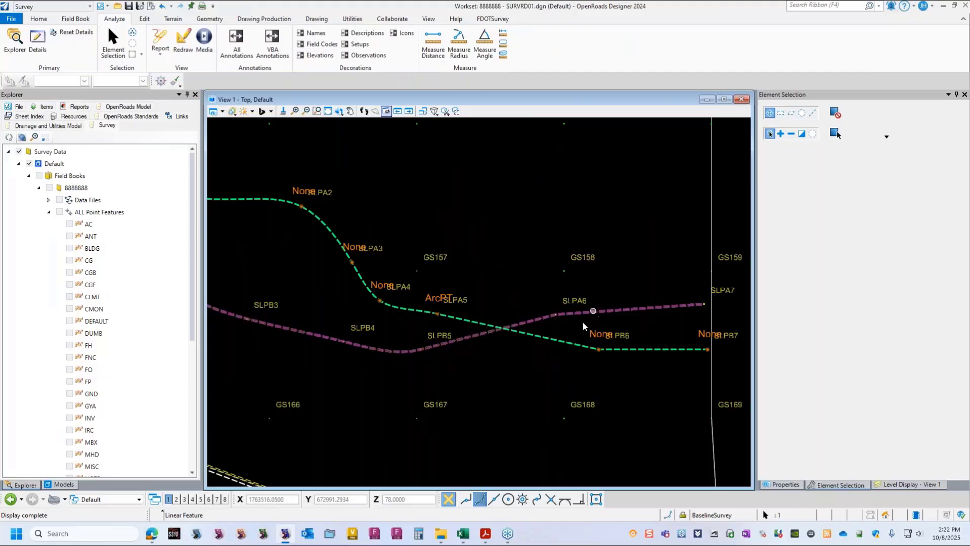
# - Examine the point names on both slope lines around their eastern crossing to see which points are linked wrongly
pyautogui.scroll(1, 551, 319)
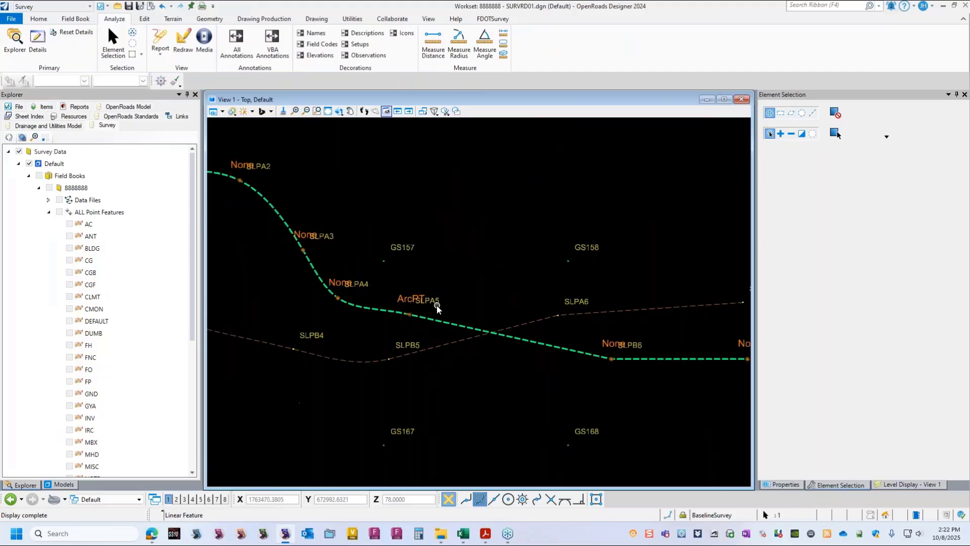
pyautogui.click(623, 358)
pyautogui.scroll(-2, 329, 296)
pyautogui.scroll(2, 614, 297)
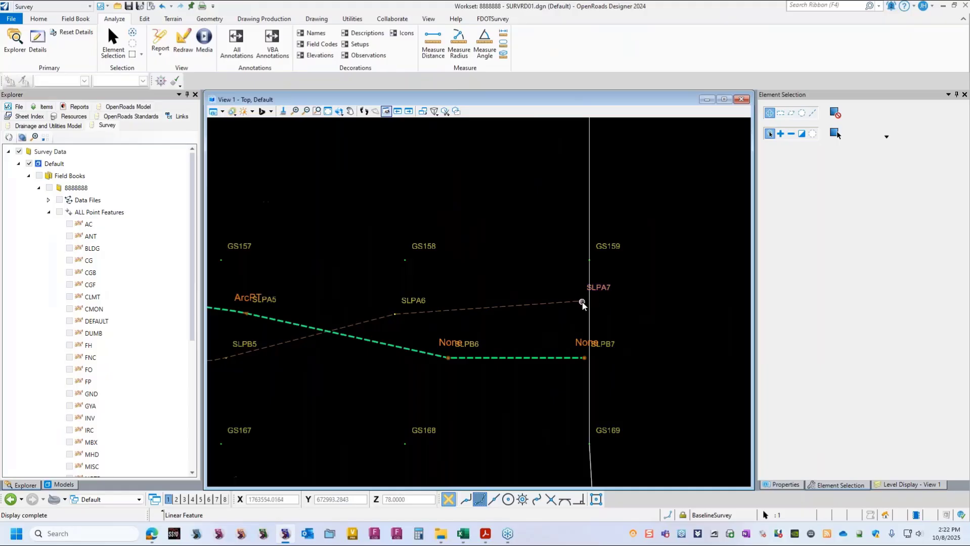
pyautogui.scroll(1, 582, 304)
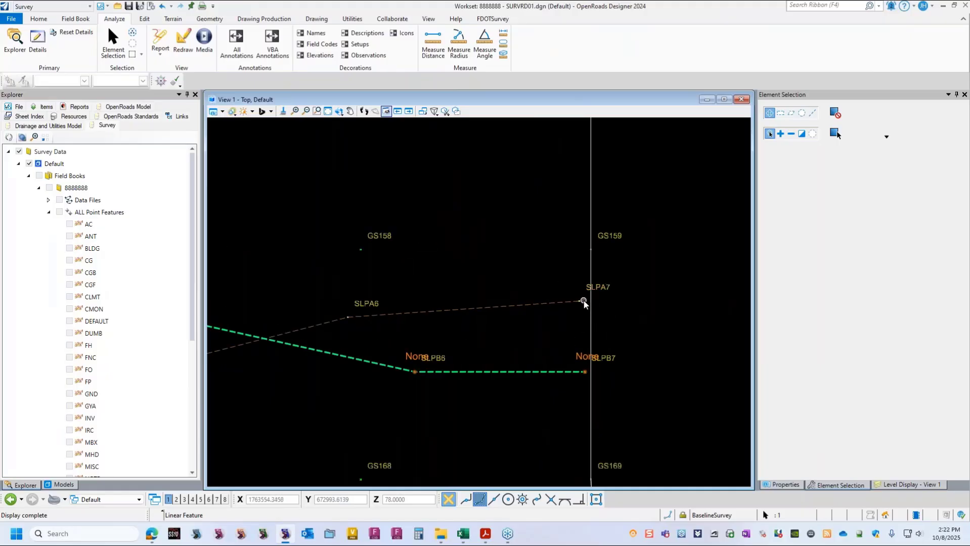
pyautogui.scroll(-1, 594, 301)
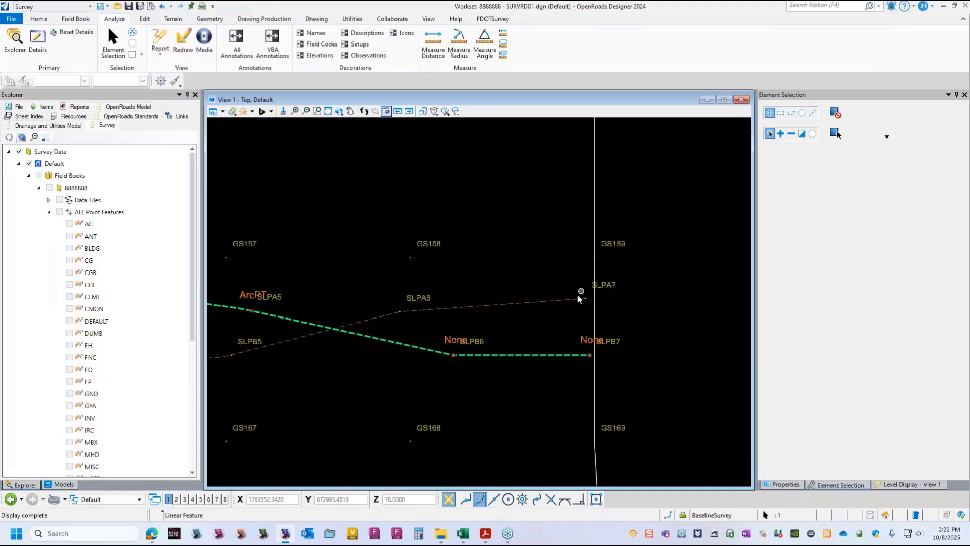
pyautogui.scroll(-2, 560, 303)
pyautogui.scroll(2, 507, 334)
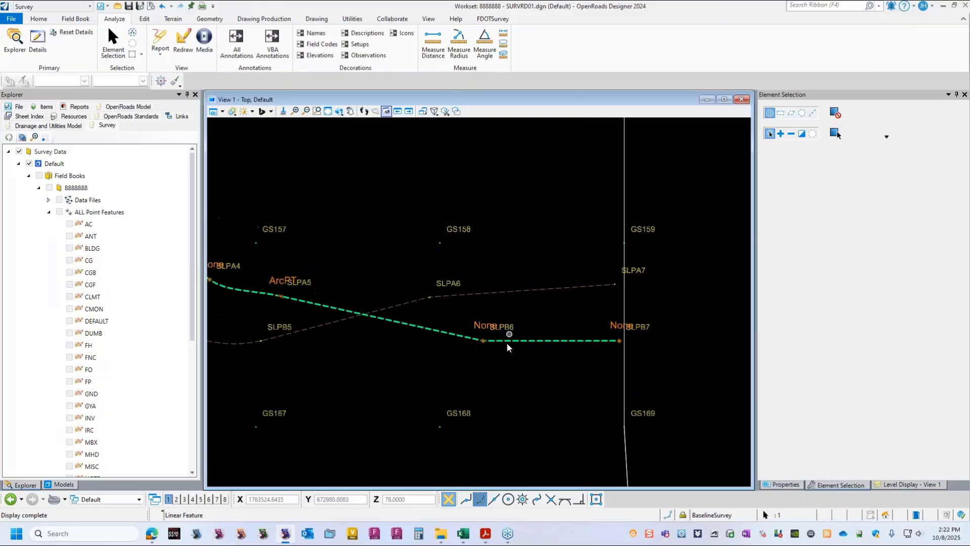
# - Open the point list of the selected slope line and compare its point order with the names along both slope lines
pyautogui.click(418, 330)
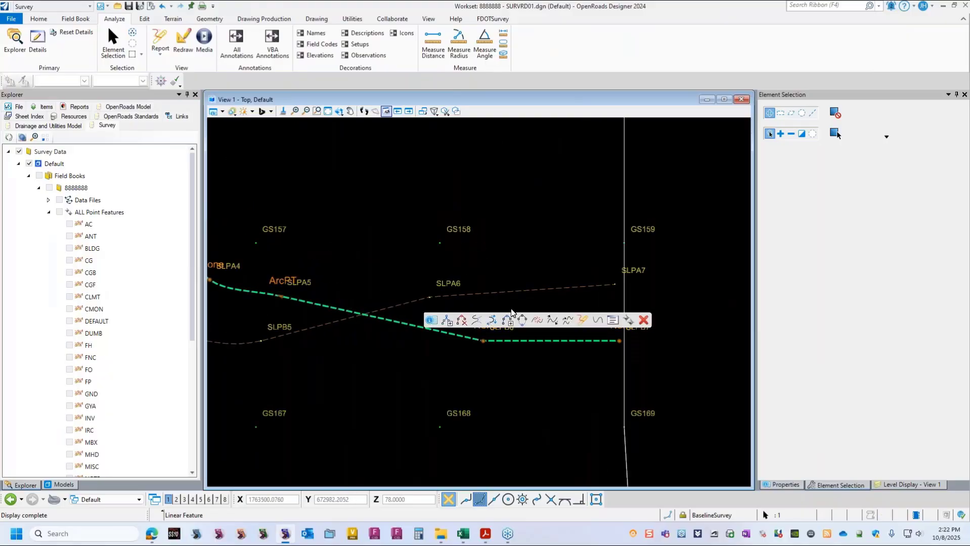
pyautogui.click(613, 321)
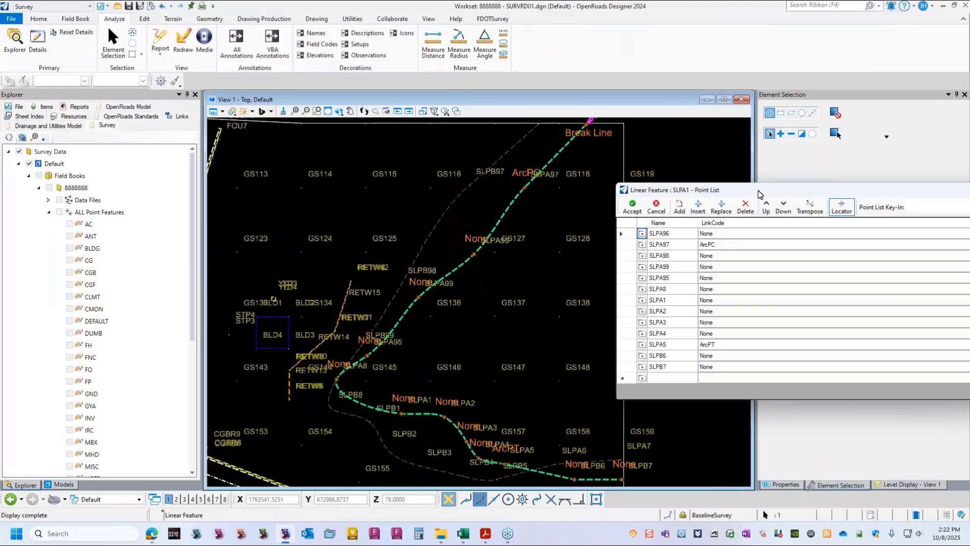
pyautogui.moveTo(762, 192); pyautogui.dragTo(801, 184)
pyautogui.scroll(-2, 574, 205)
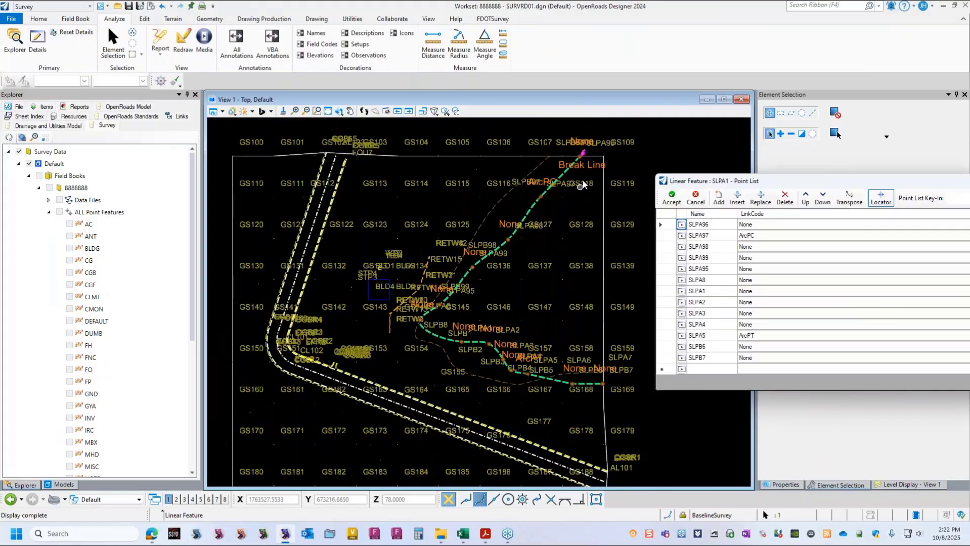
pyautogui.scroll(2, 595, 152)
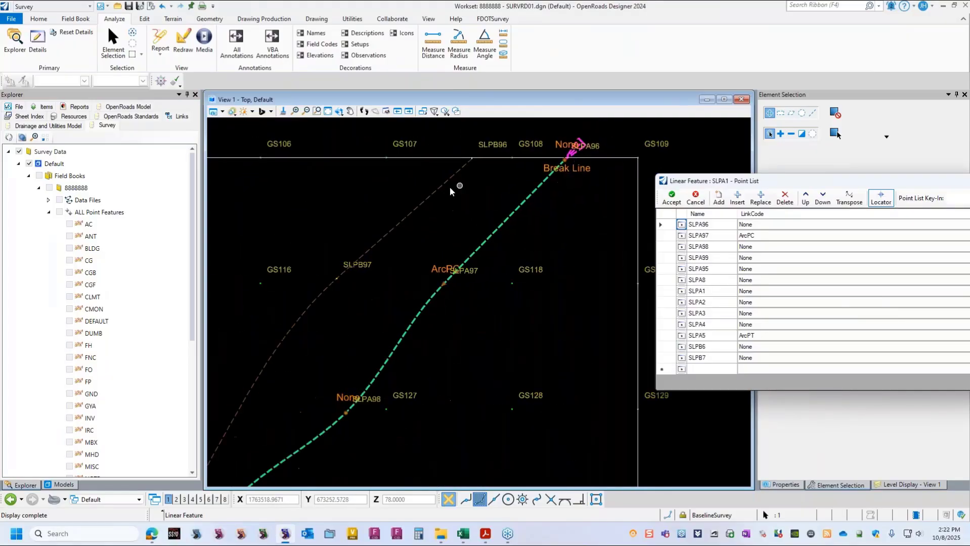
pyautogui.scroll(-1, 453, 186)
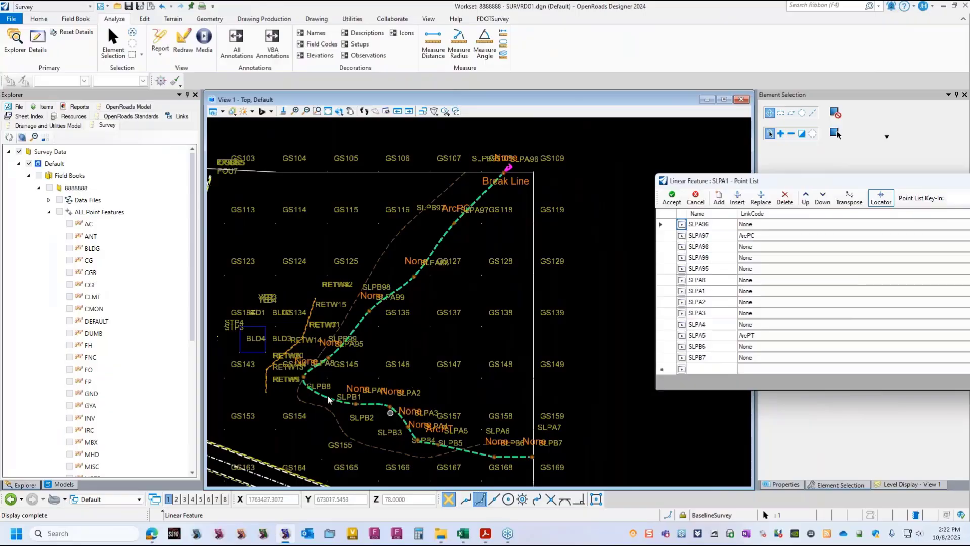
# - Locate the listed points of slope line SLPA1 one by one in the drawing, from SLPA96 to SLPA5, to check their order
pyautogui.scroll(3, 462, 465)
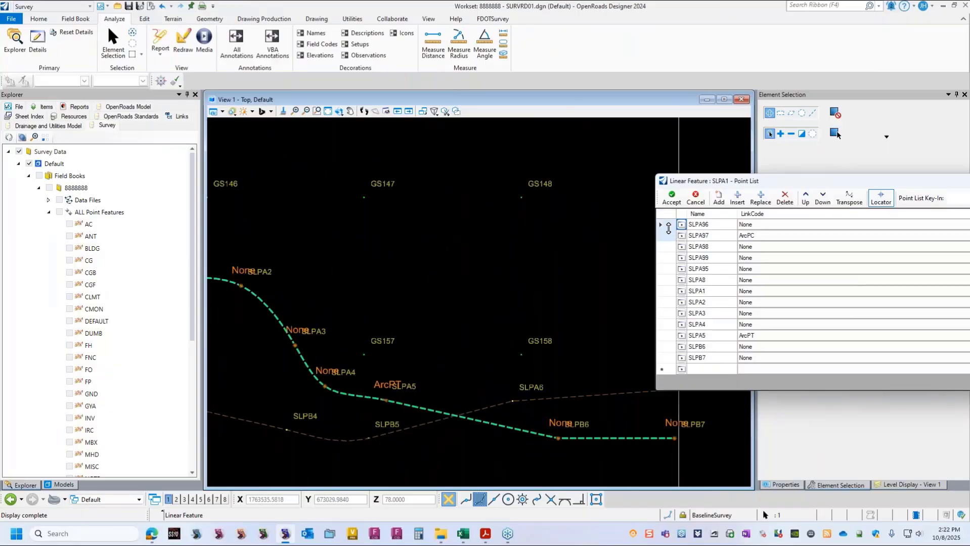
pyautogui.click(667, 227)
pyautogui.click(667, 235)
pyautogui.scroll(-4, 516, 346)
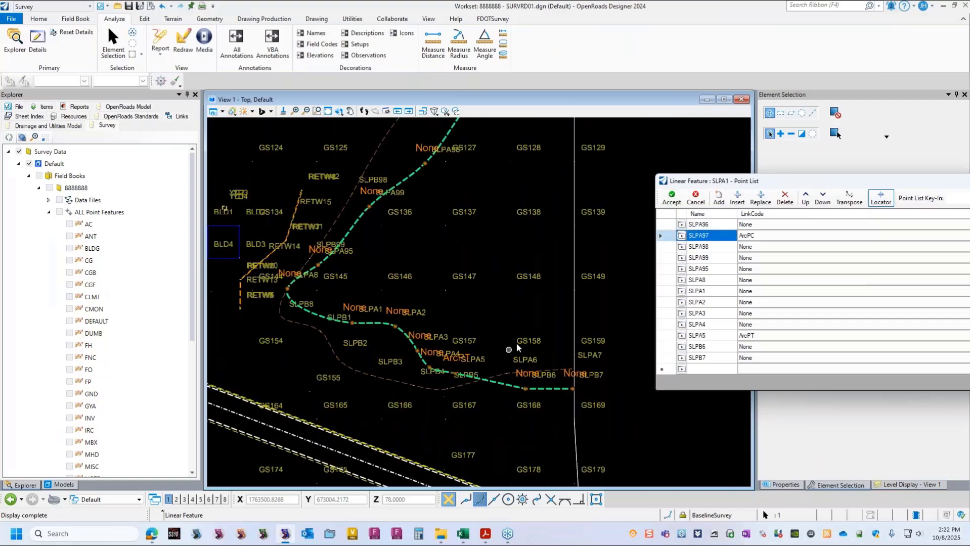
pyautogui.click(666, 248)
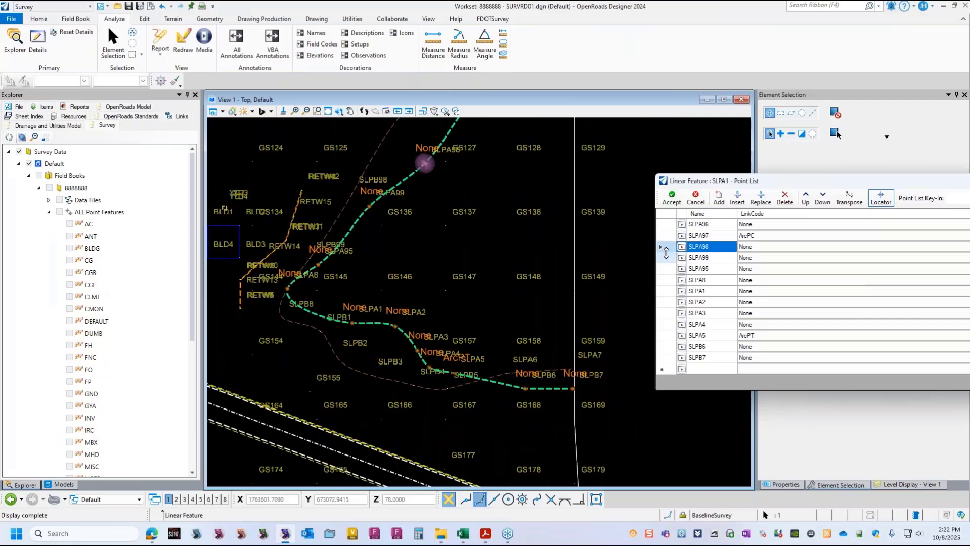
pyautogui.click(666, 258)
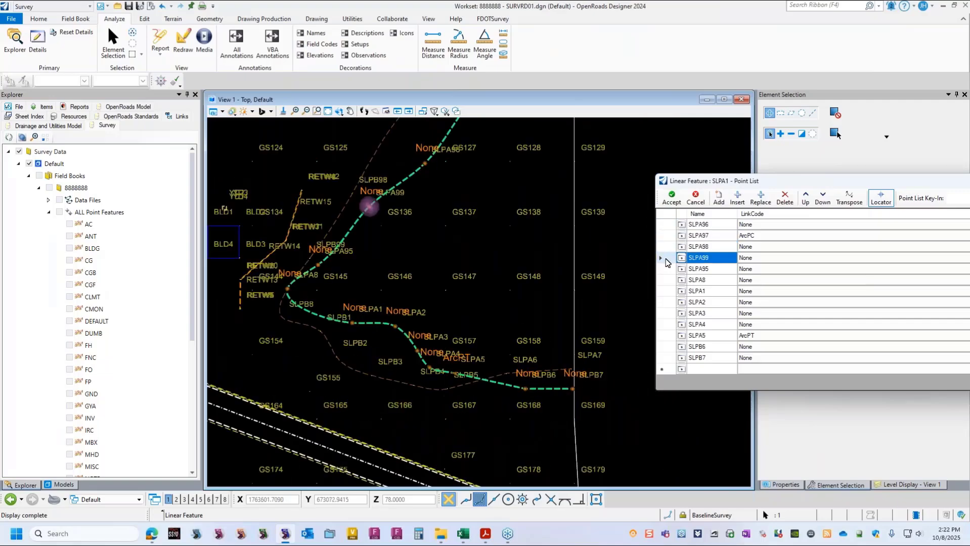
pyautogui.click(665, 291)
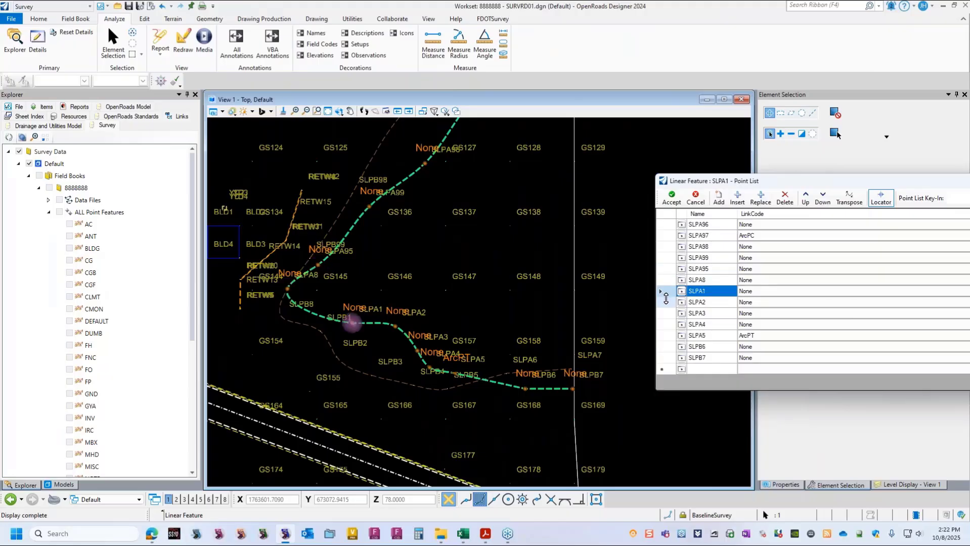
pyautogui.click(666, 303)
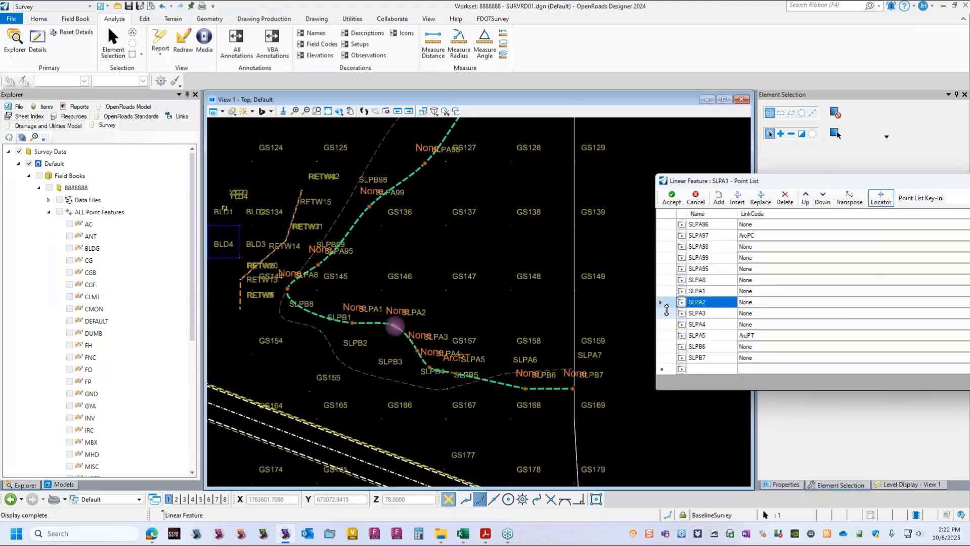
pyautogui.click(667, 315)
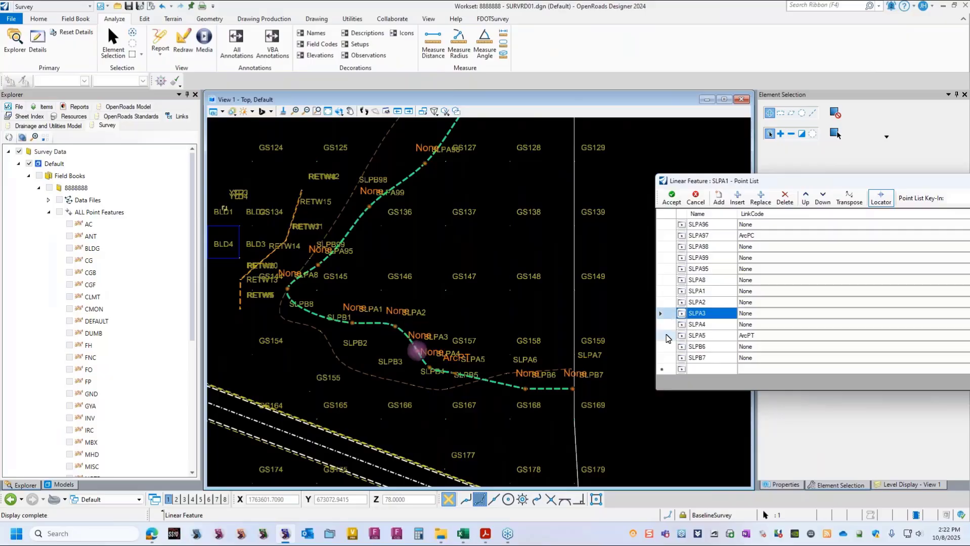
pyautogui.click(666, 337)
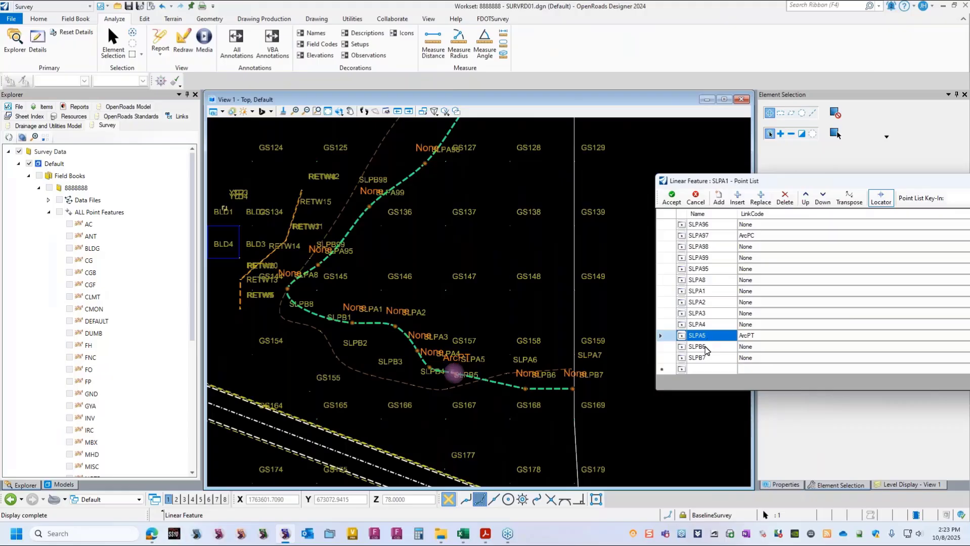
# - Change the second-to-last point of slope line SLPA1 to SLPA6 and check the previewed line around it
pyautogui.click(707, 348)
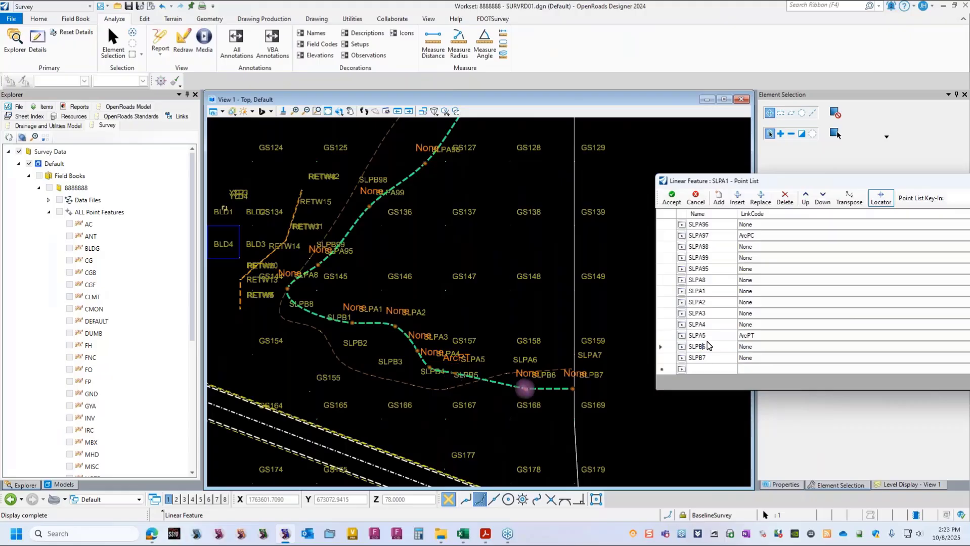
pyautogui.click(762, 349)
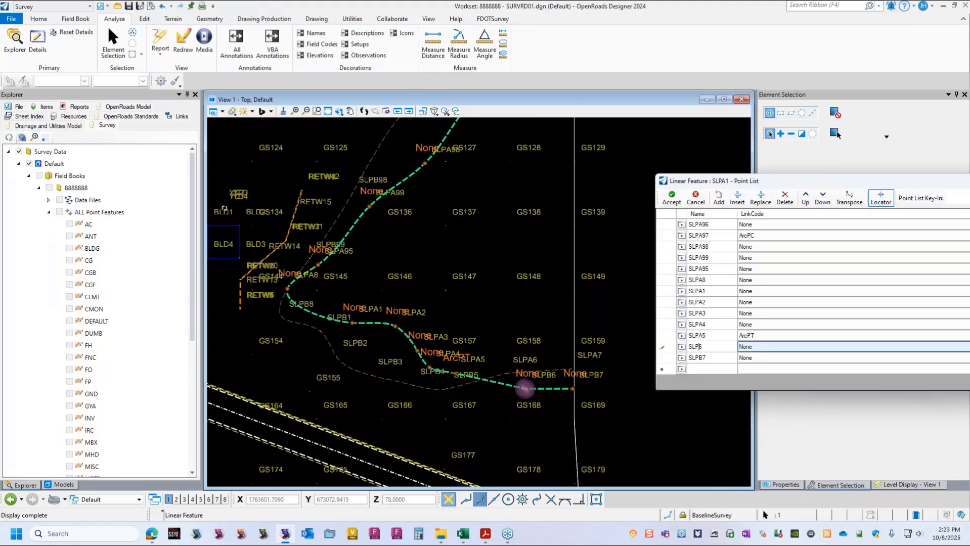
pyautogui.click(673, 350)
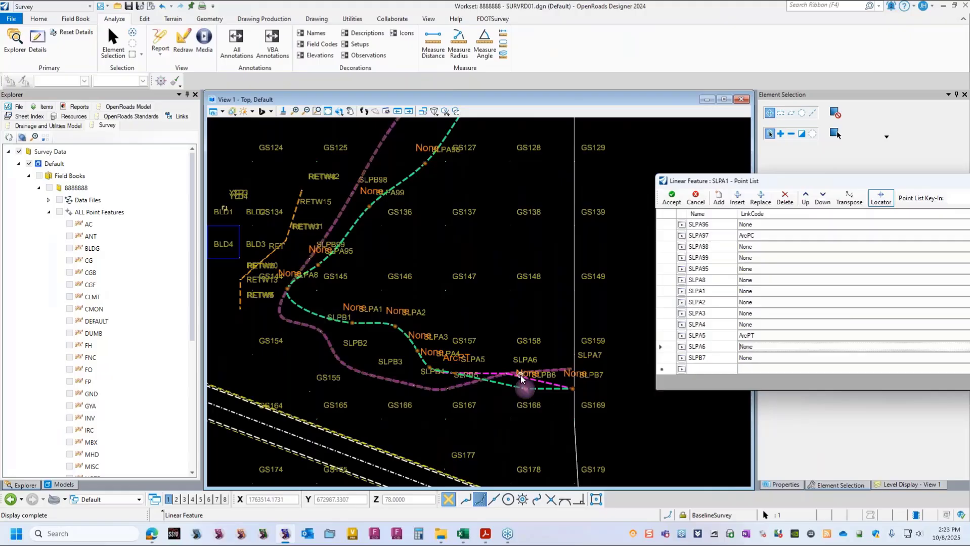
pyautogui.scroll(1, 520, 375)
pyautogui.scroll(1, 514, 378)
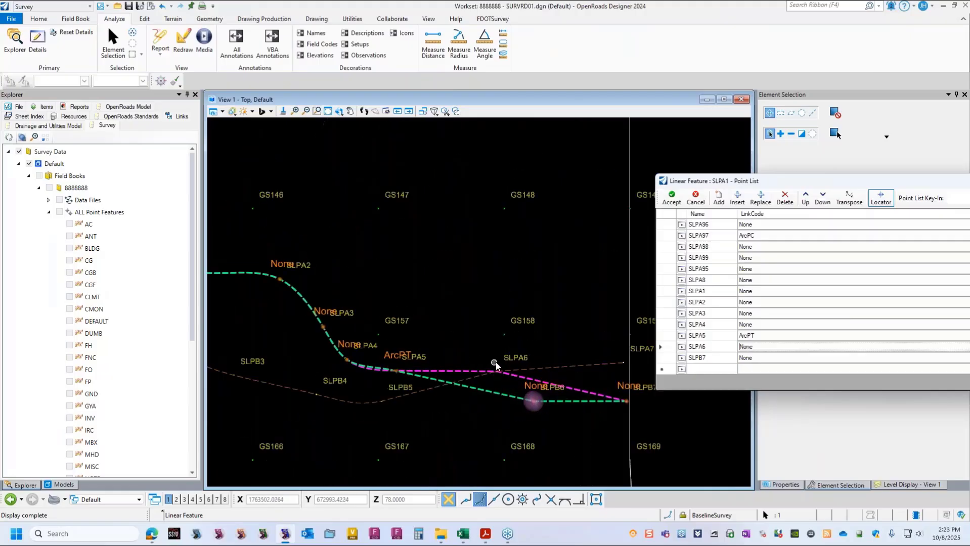
pyautogui.scroll(-2, 446, 344)
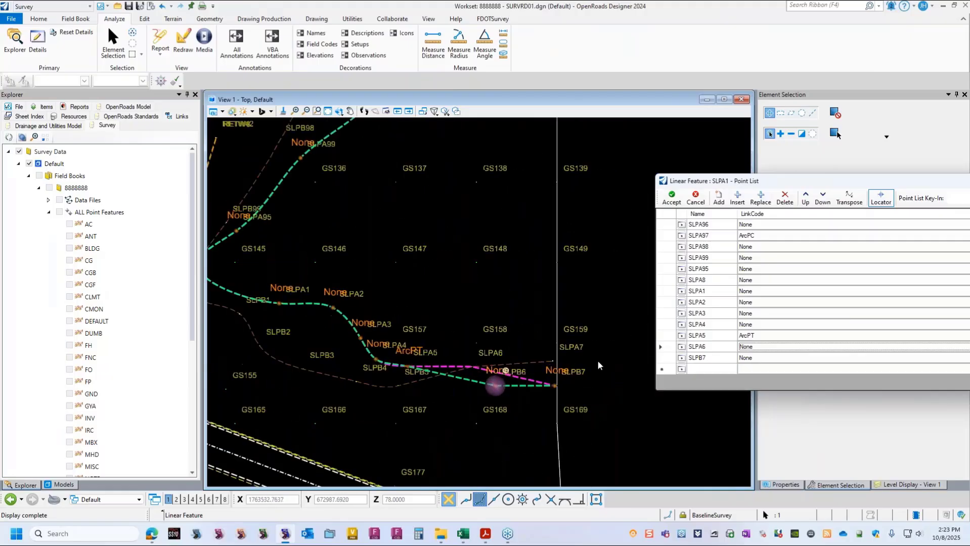
# - Change the last point of slope line SLPA1 to SLPA7 and accept the edited point list
pyautogui.click(703, 358)
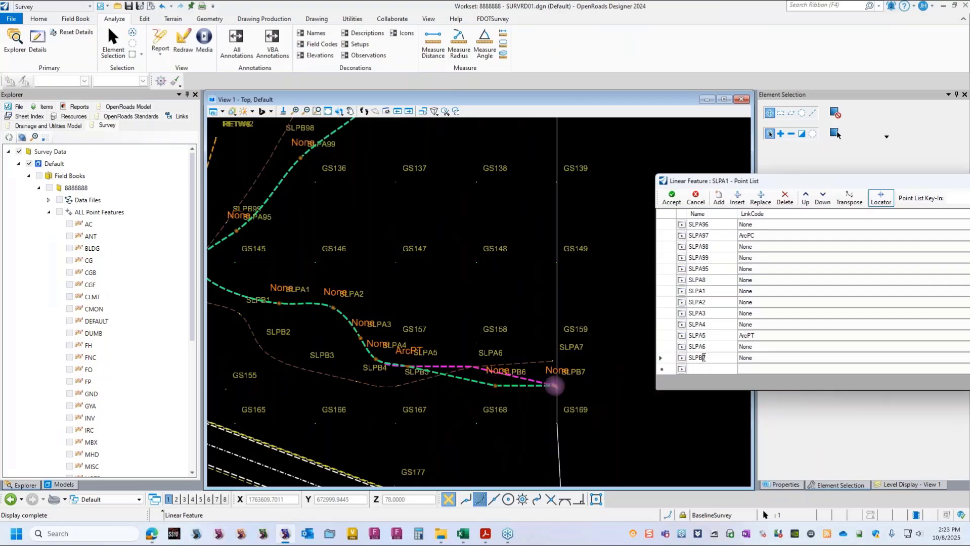
pyautogui.press('BackSpace')
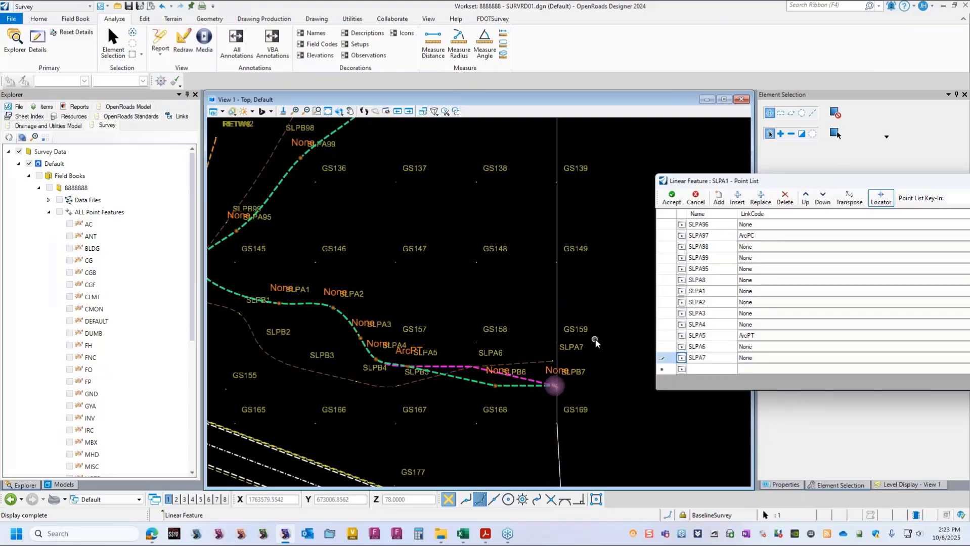
pyautogui.press('Tab')
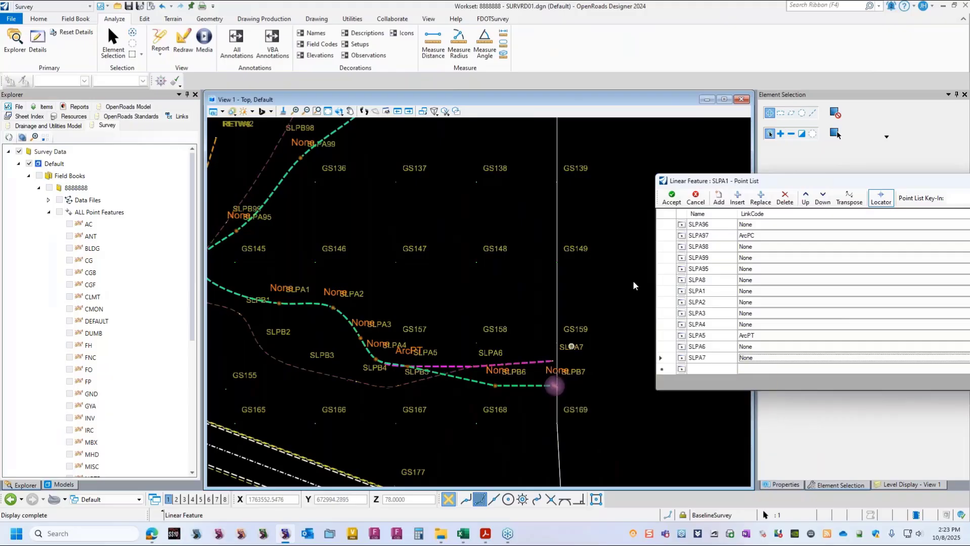
pyautogui.click(672, 198)
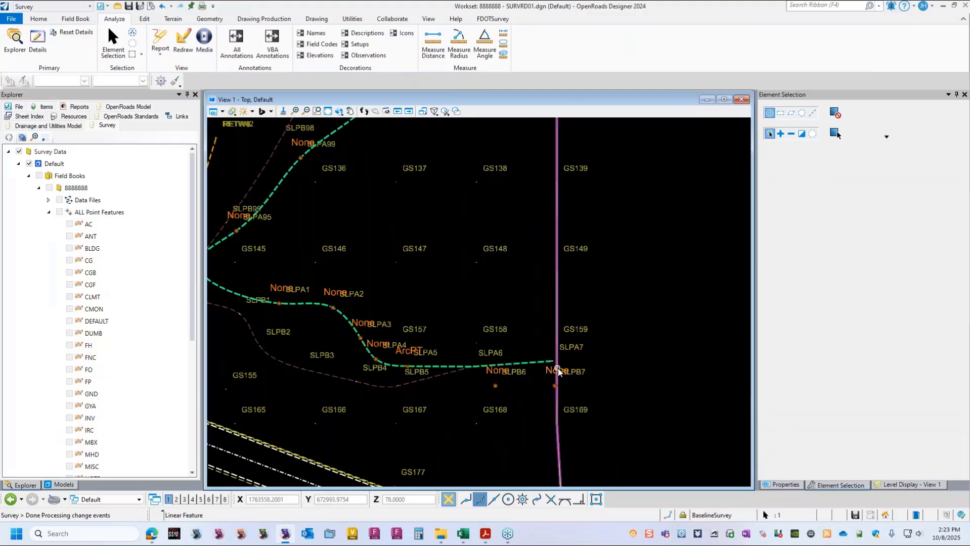
# - Open the point list of the lower slope line SLPB1 and replace its second-to-last point with SLPB6 picked in the drawing
pyautogui.click(426, 379)
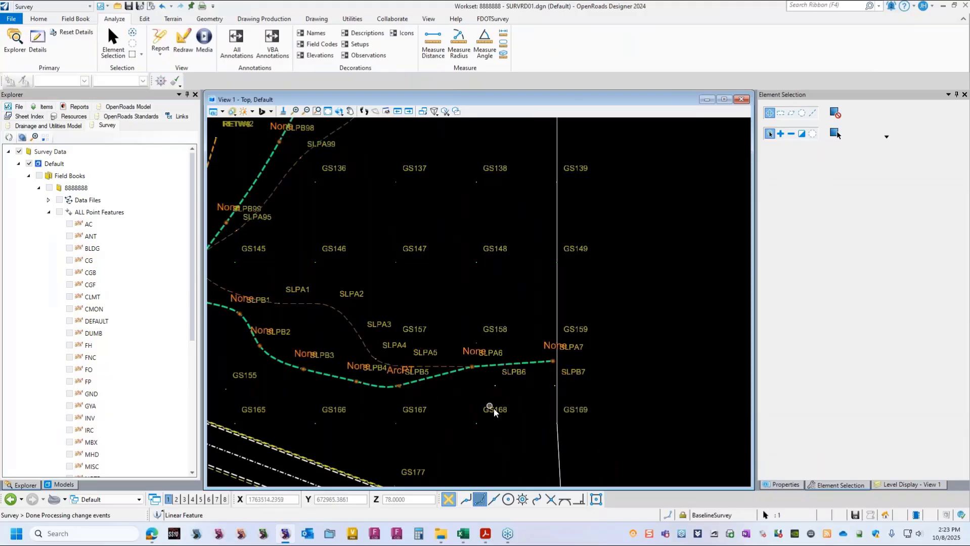
pyautogui.moveTo(447, 375)
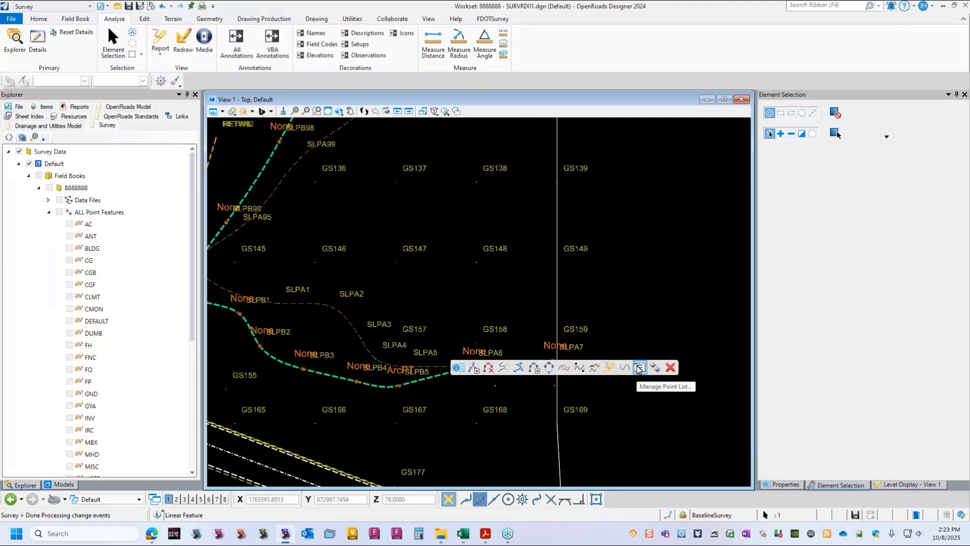
pyautogui.click(639, 369)
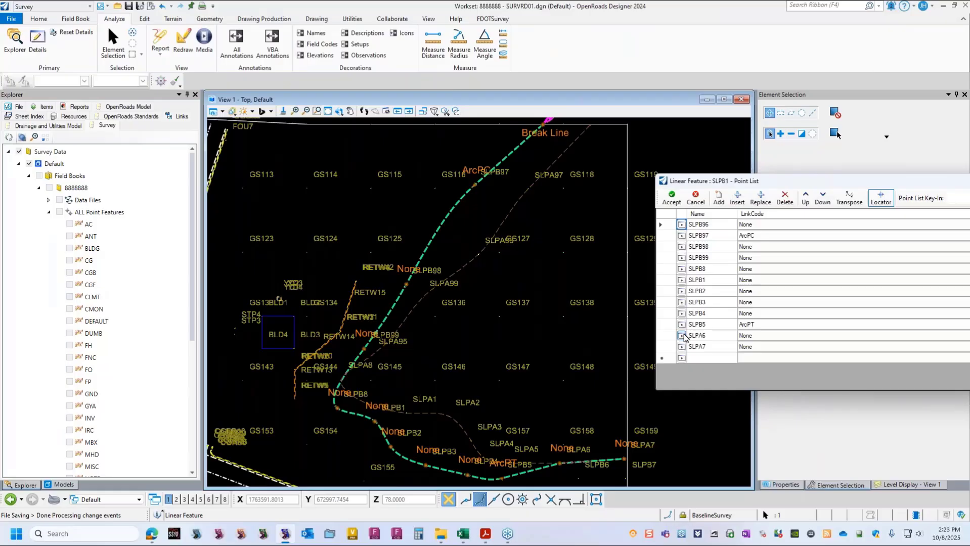
pyautogui.click(682, 336)
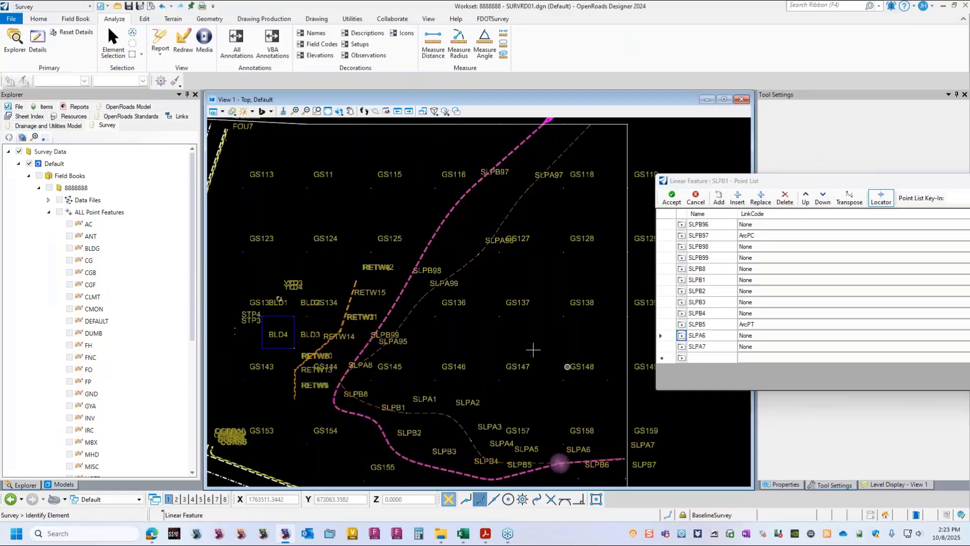
pyautogui.scroll(3, 538, 414)
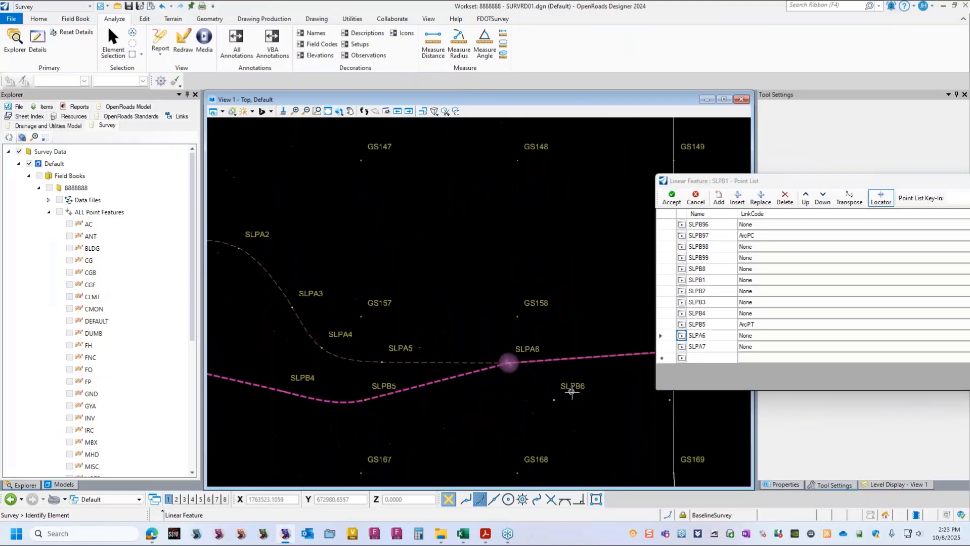
pyautogui.click(553, 398)
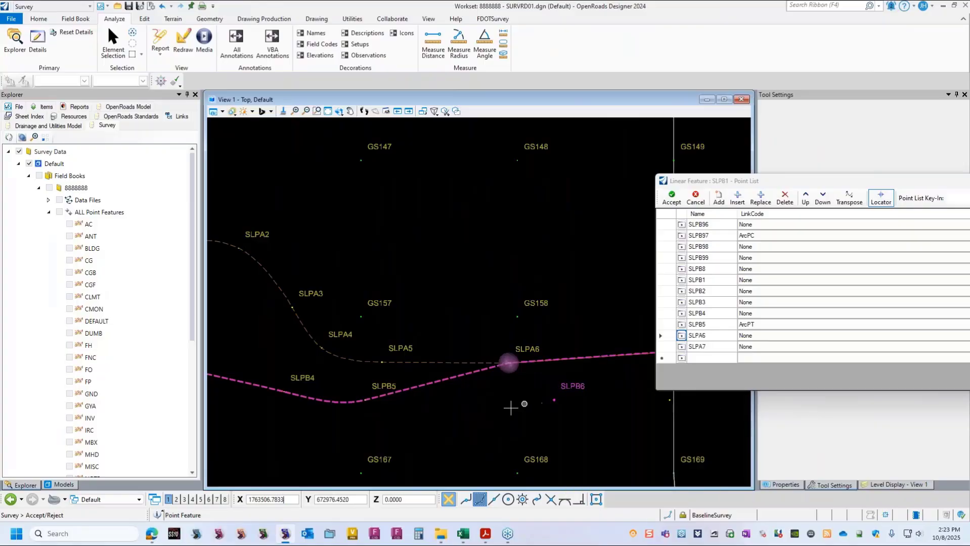
pyautogui.click(504, 413)
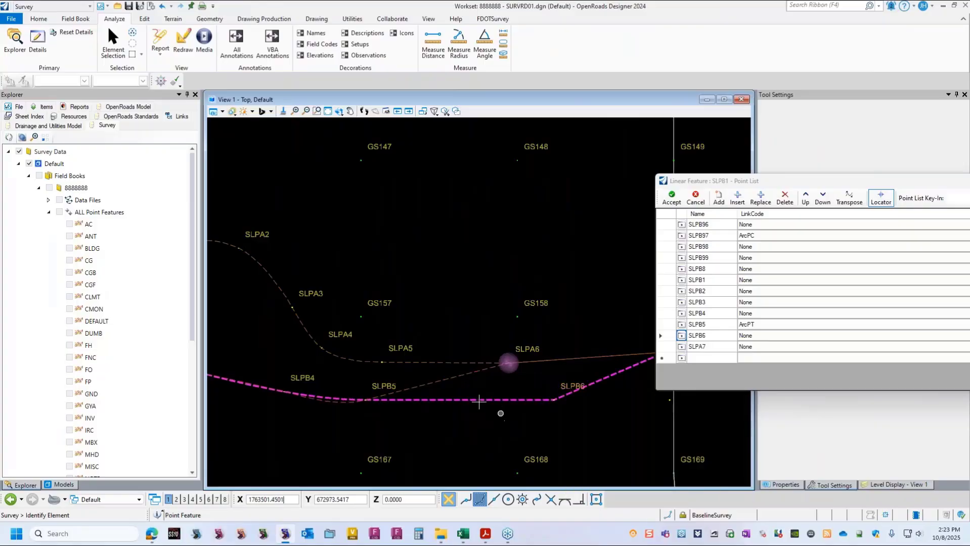
# - Replace the last point of slope line SLPB1 with SLPB7 picked in the drawing and accept the point list
pyautogui.click(680, 347)
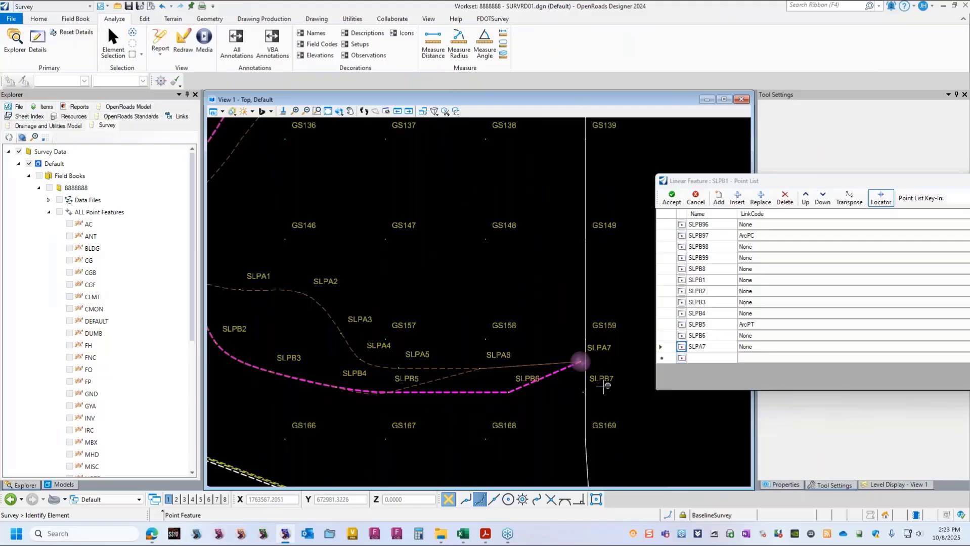
pyautogui.click(581, 389)
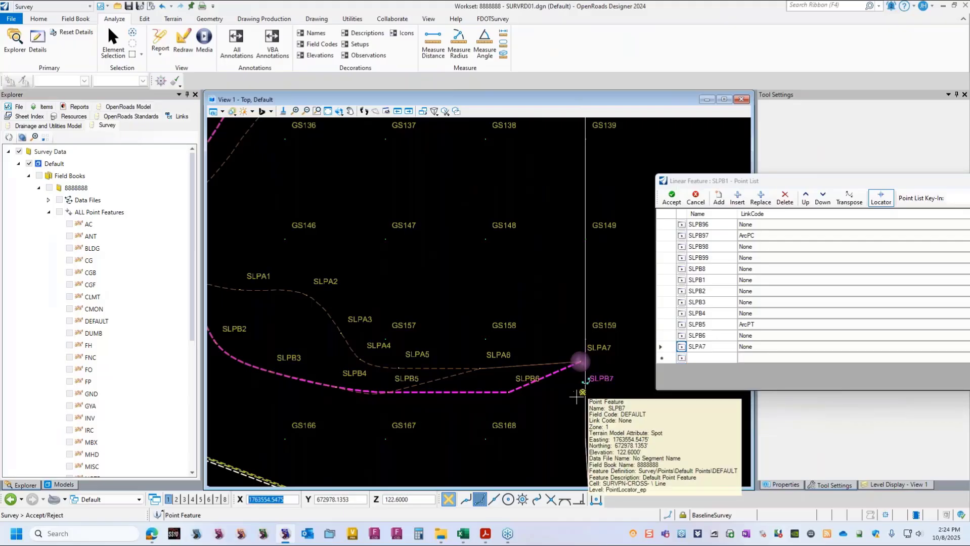
pyautogui.click(559, 408)
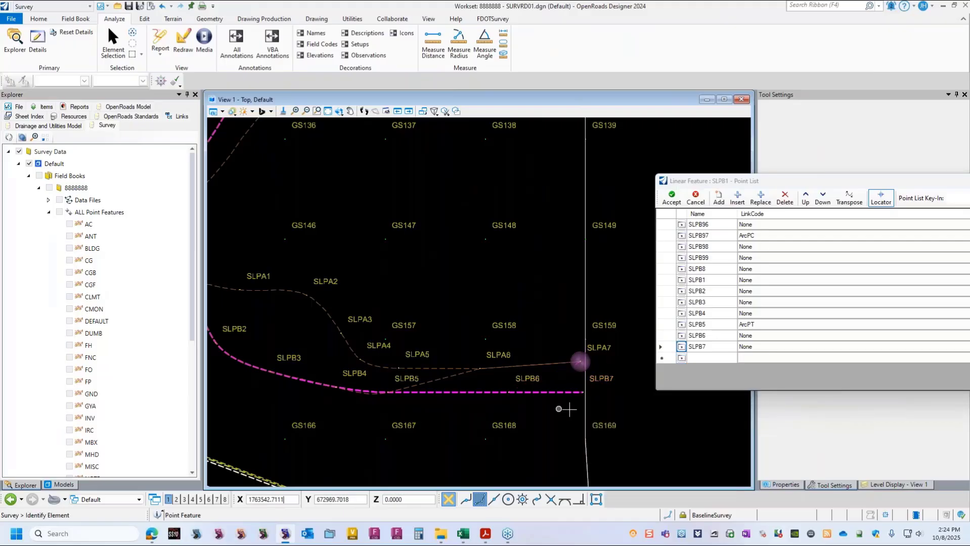
pyautogui.click(672, 197)
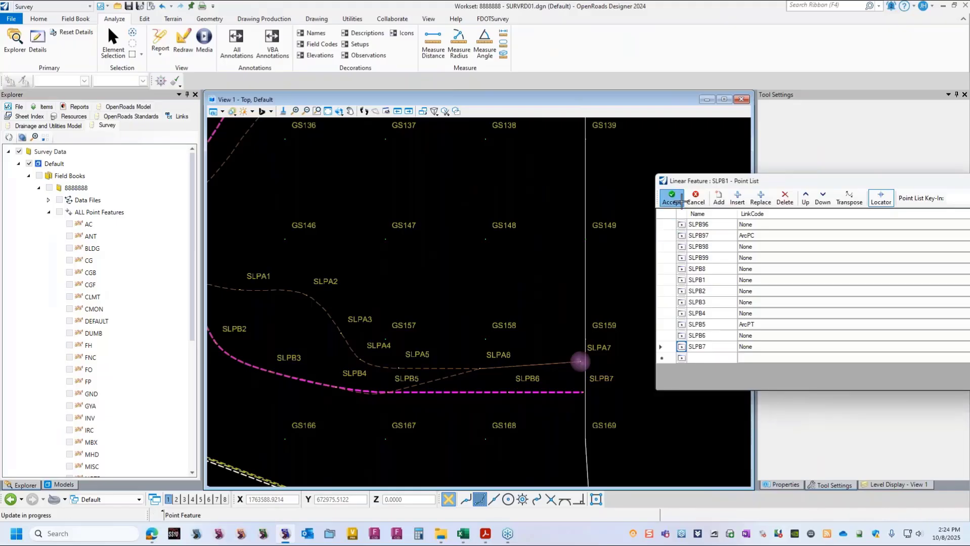
# - Check the slope lines' remaining crossing near SLPA8, replacing the point name labels with elevation labels and returning to element selection
pyautogui.scroll(-3, 678, 400)
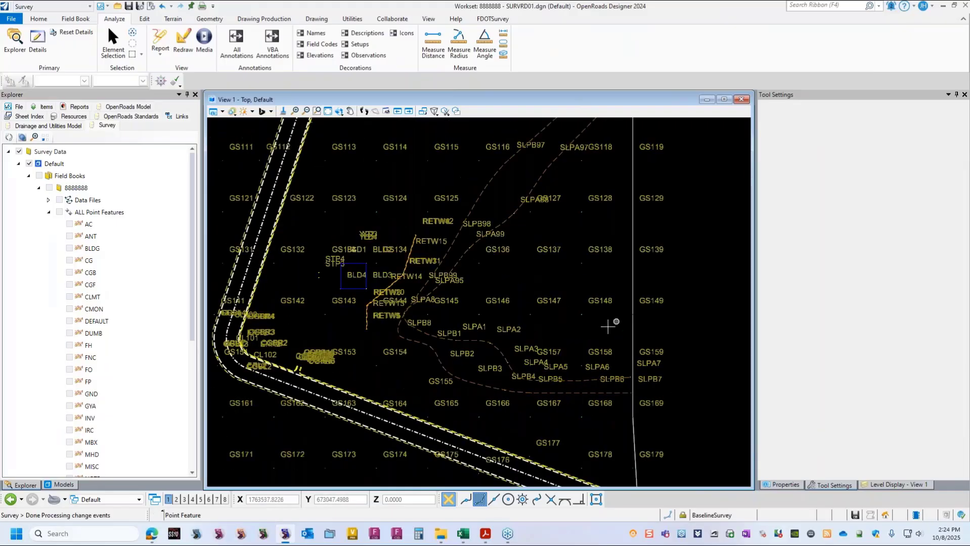
pyautogui.scroll(5, 385, 273)
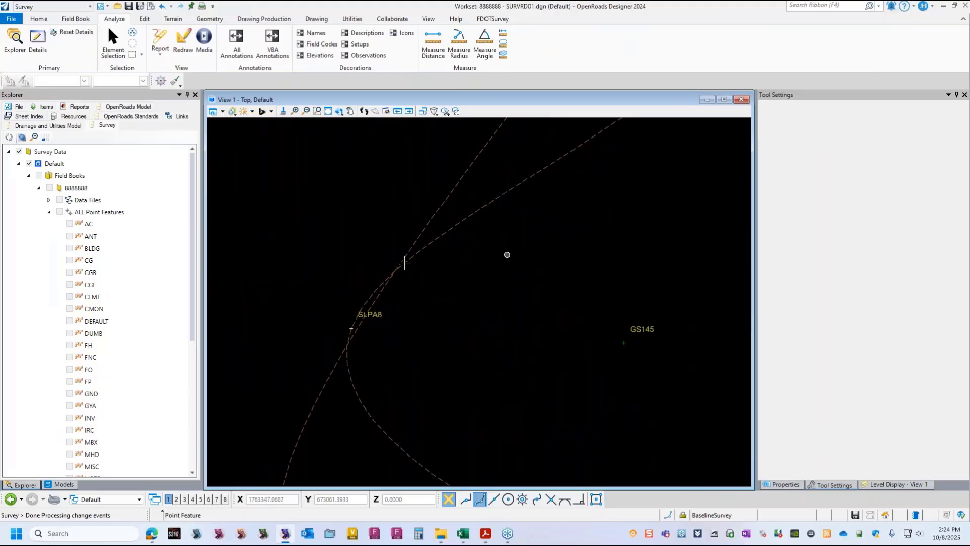
pyautogui.scroll(-4, 344, 317)
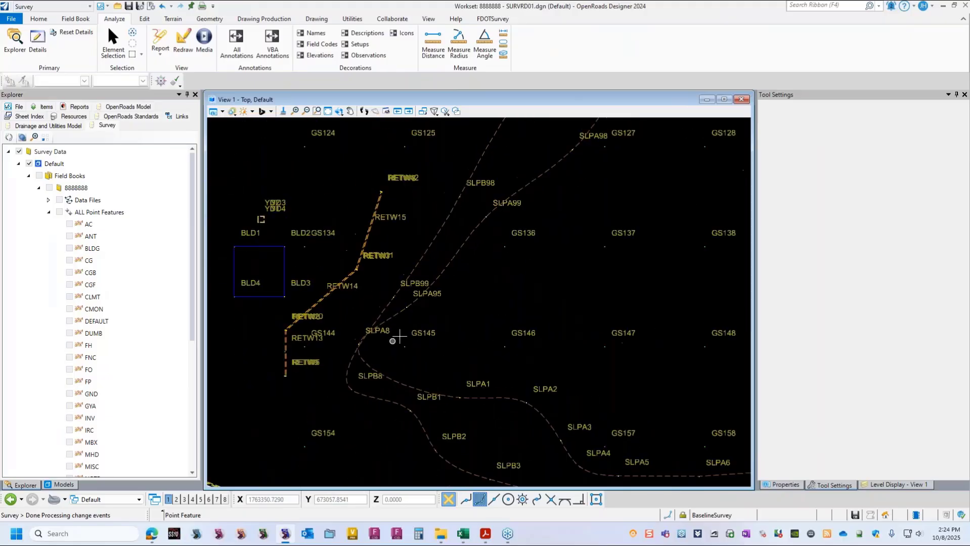
pyautogui.click(318, 44)
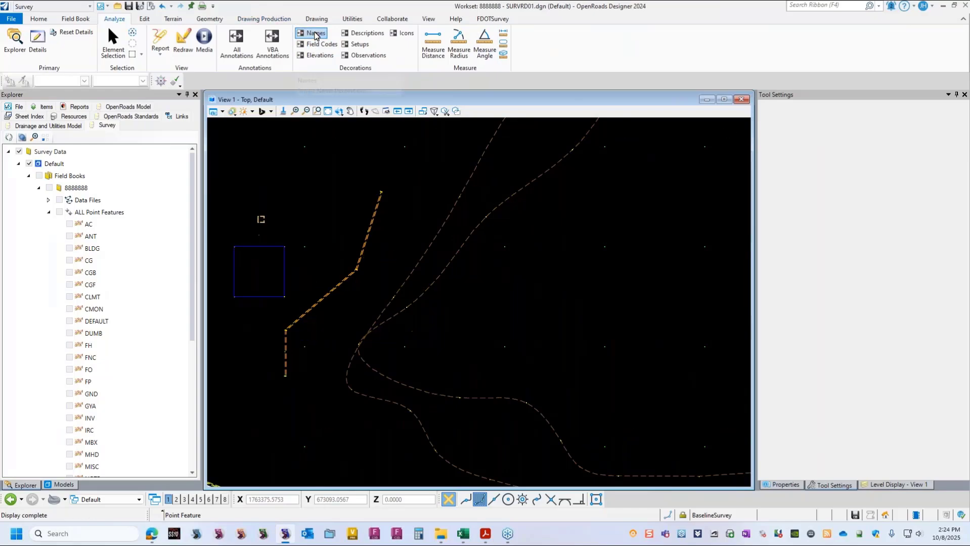
pyautogui.click(320, 55)
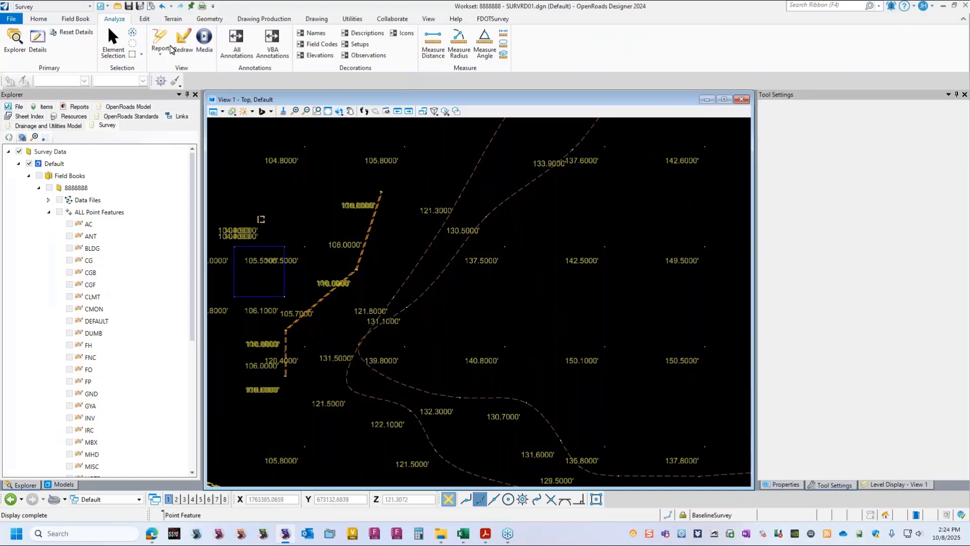
pyautogui.click(116, 46)
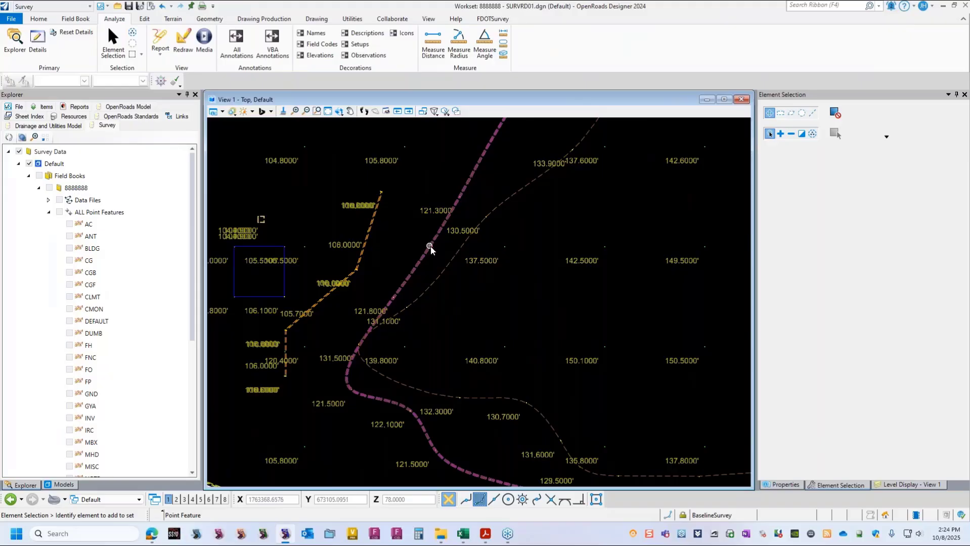
pyautogui.scroll(-2, 516, 255)
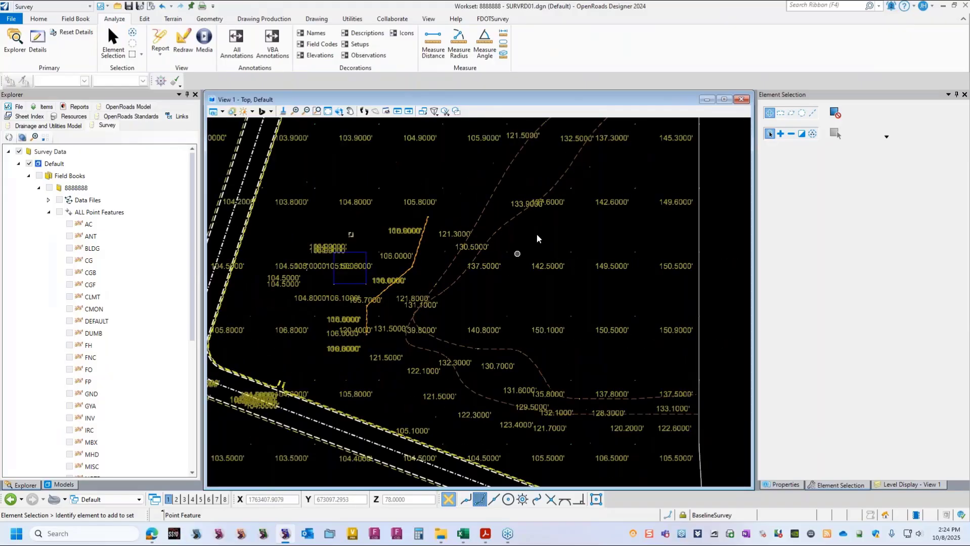
# - Examine the elevation labels along the upper slope line SLPA1 and at the ground points beside it
pyautogui.scroll(3, 576, 191)
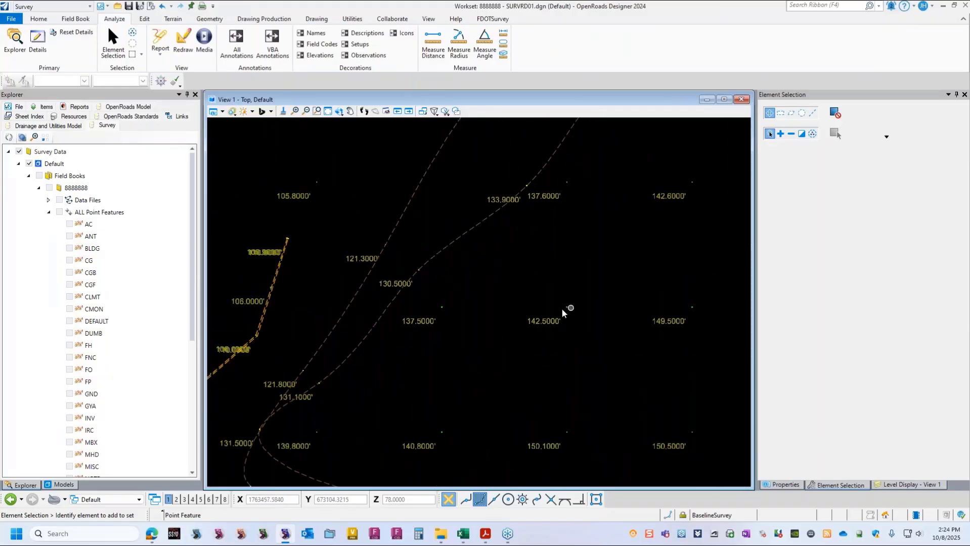
pyautogui.scroll(1, 438, 347)
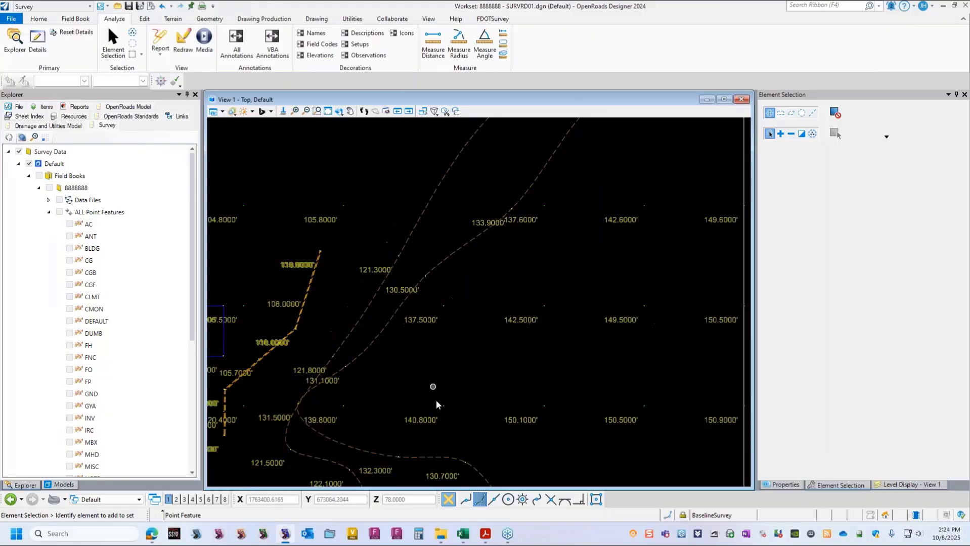
pyautogui.scroll(1, 440, 400)
pyautogui.scroll(-1, 444, 401)
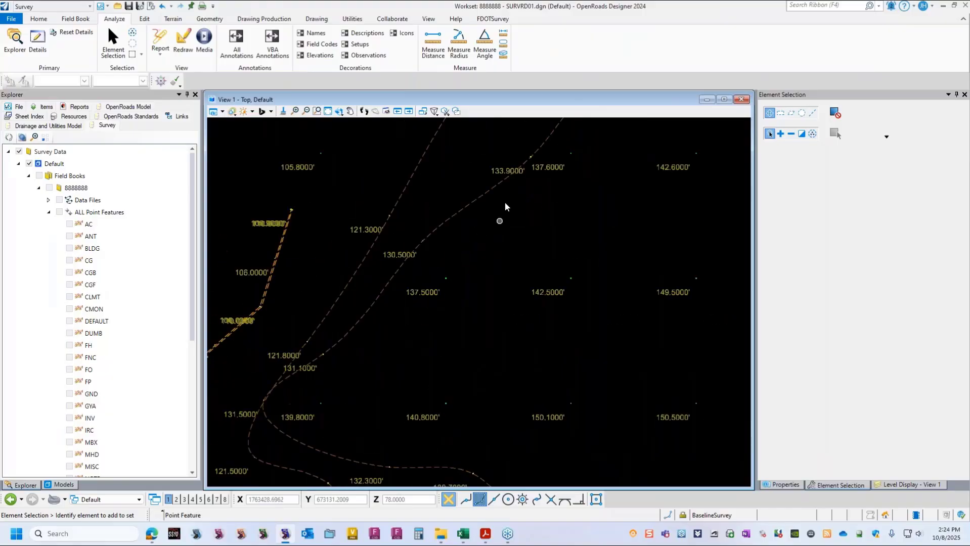
pyautogui.scroll(1, 526, 181)
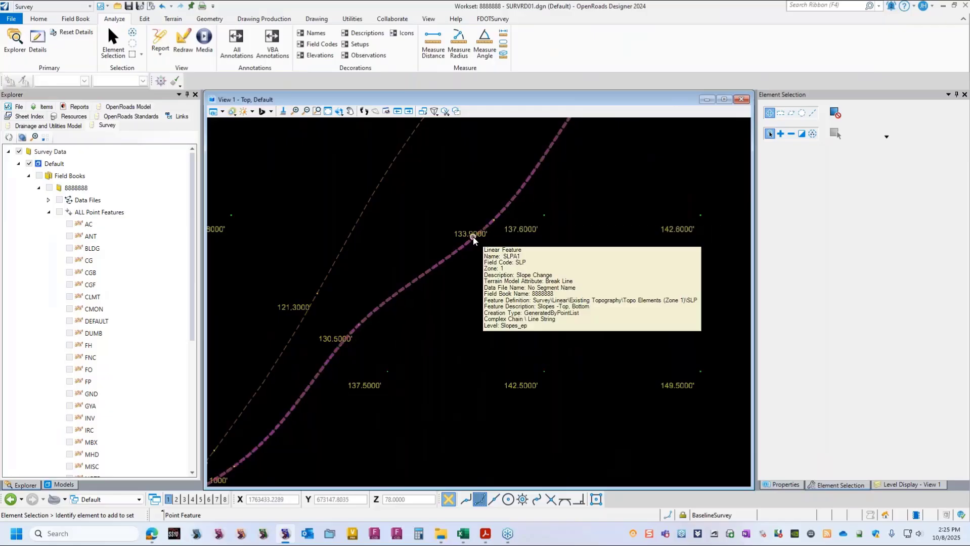
pyautogui.scroll(-2, 541, 216)
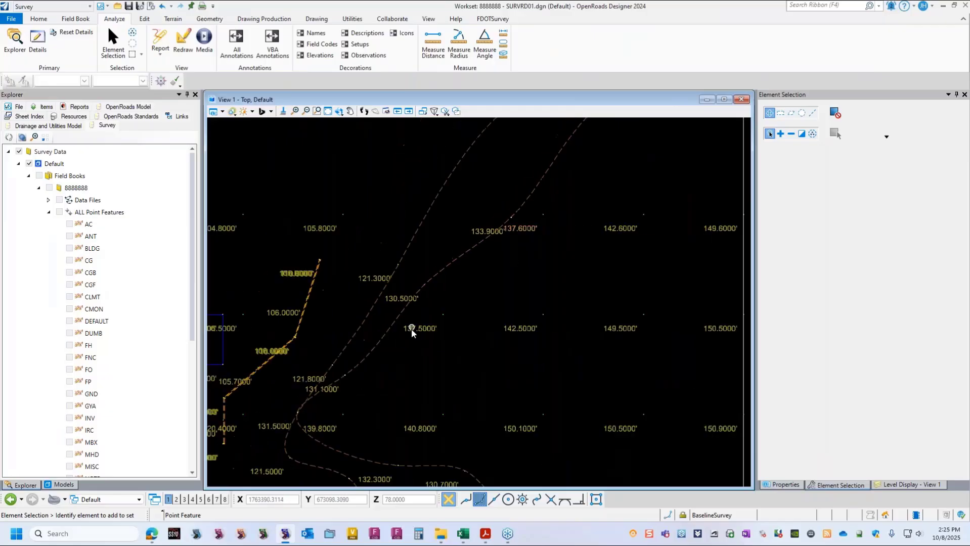
pyautogui.scroll(2, 427, 297)
pyautogui.scroll(-1, 430, 293)
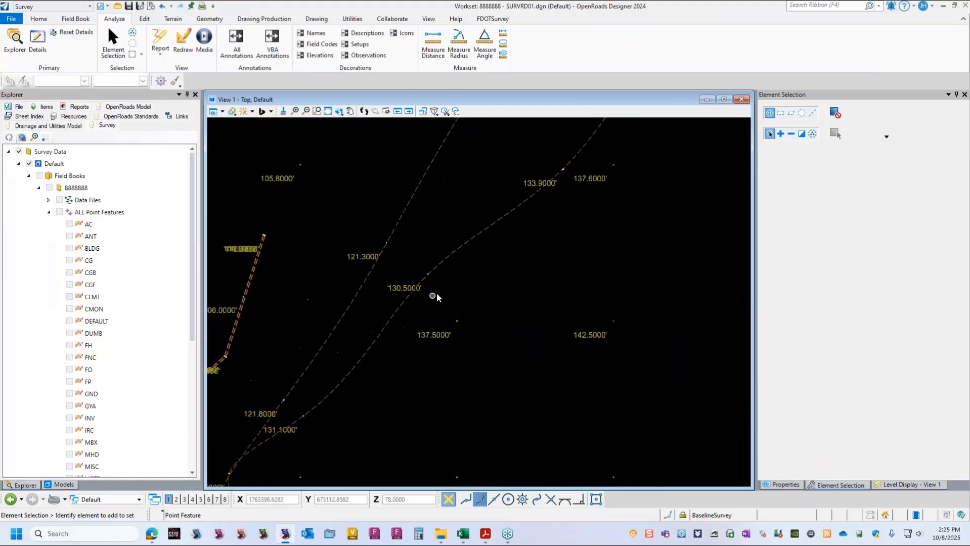
pyautogui.scroll(-1, 445, 287)
pyautogui.scroll(2, 338, 387)
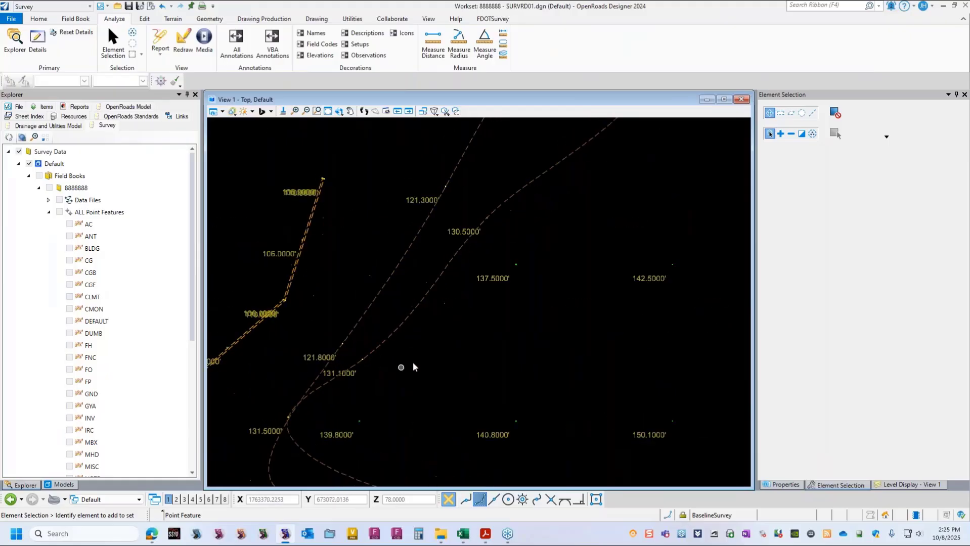
pyautogui.scroll(-1, 448, 349)
pyautogui.scroll(2, 361, 386)
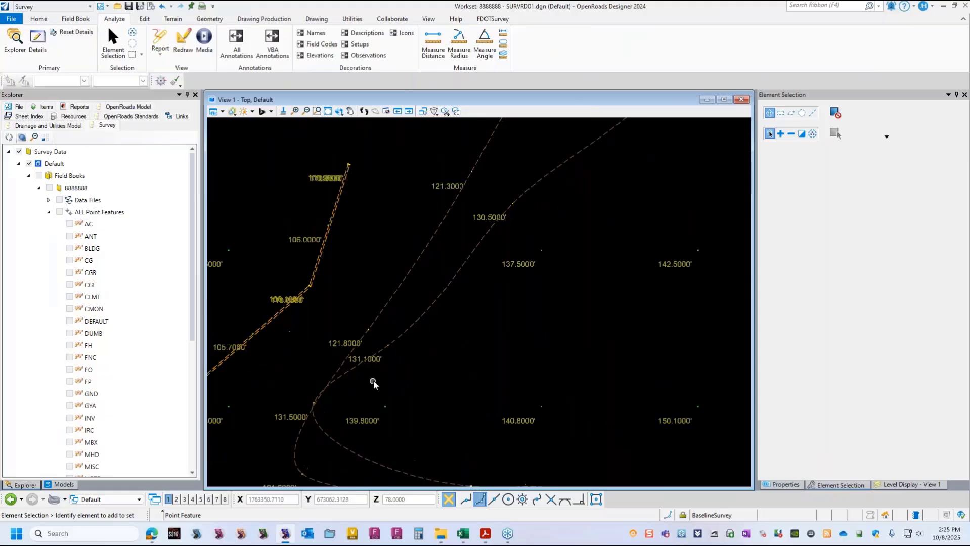
pyautogui.scroll(-1, 520, 219)
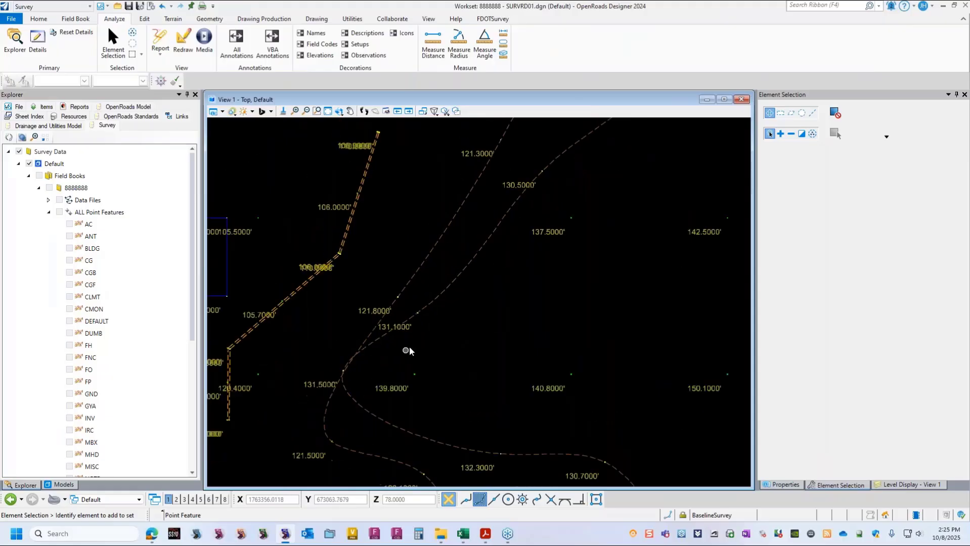
pyautogui.scroll(1, 411, 345)
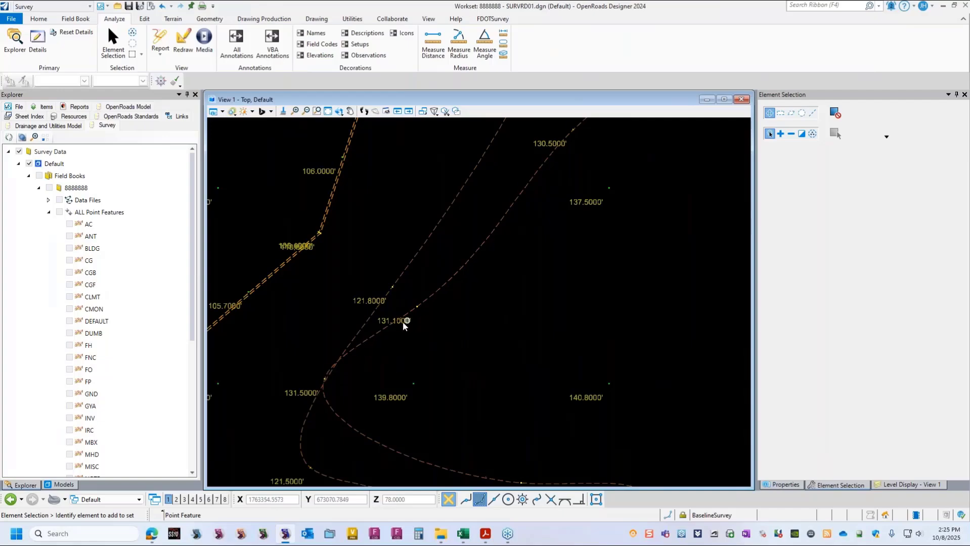
pyautogui.scroll(-2, 345, 405)
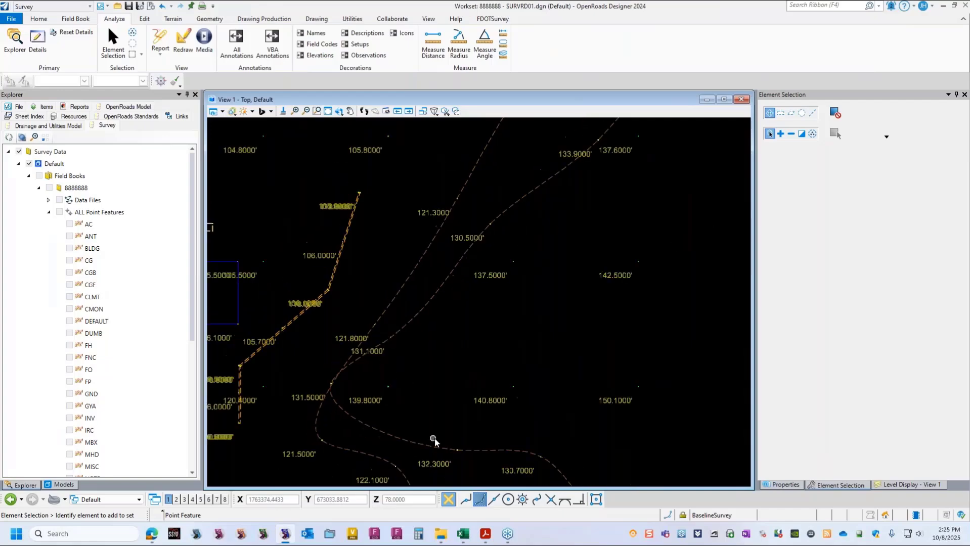
pyautogui.scroll(2, 387, 394)
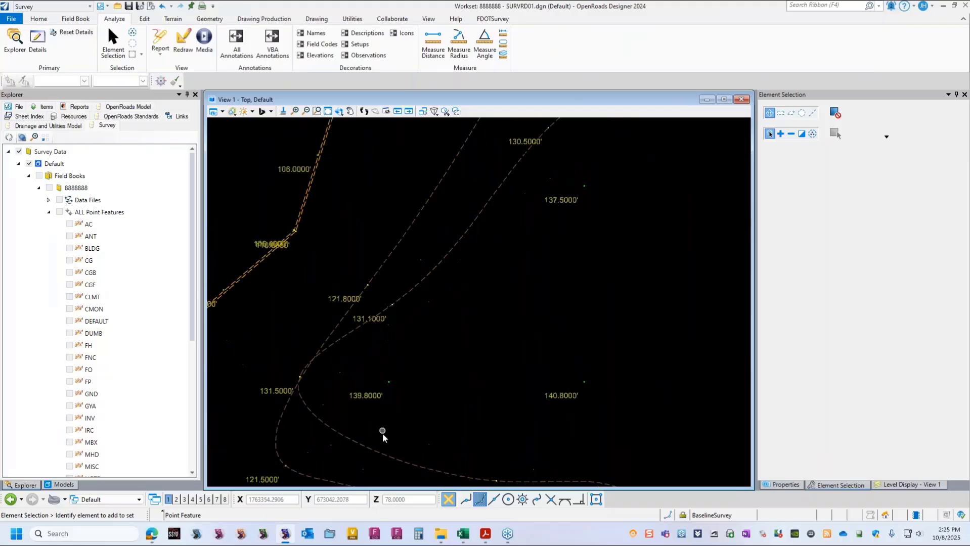
pyautogui.scroll(-2, 383, 433)
pyautogui.scroll(2, 456, 198)
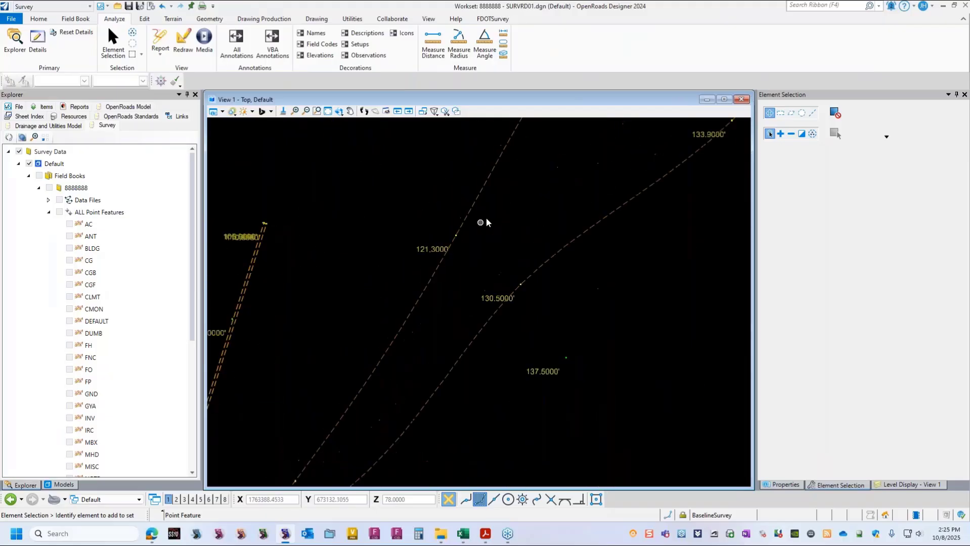
# - Examine the lower slope line's elevations around the crossing and the nearby 120.4 ground point that could reroute it
pyautogui.scroll(-4, 445, 262)
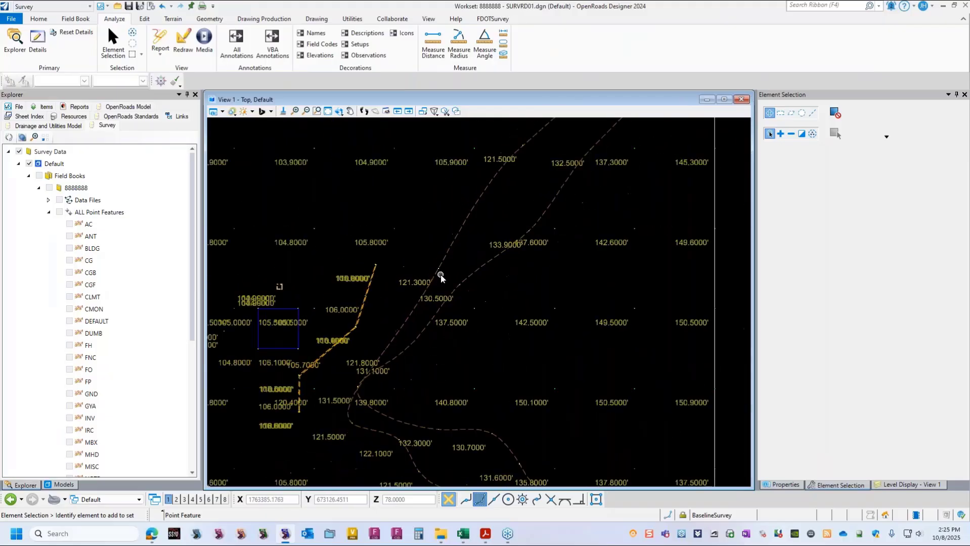
pyautogui.scroll(2, 404, 309)
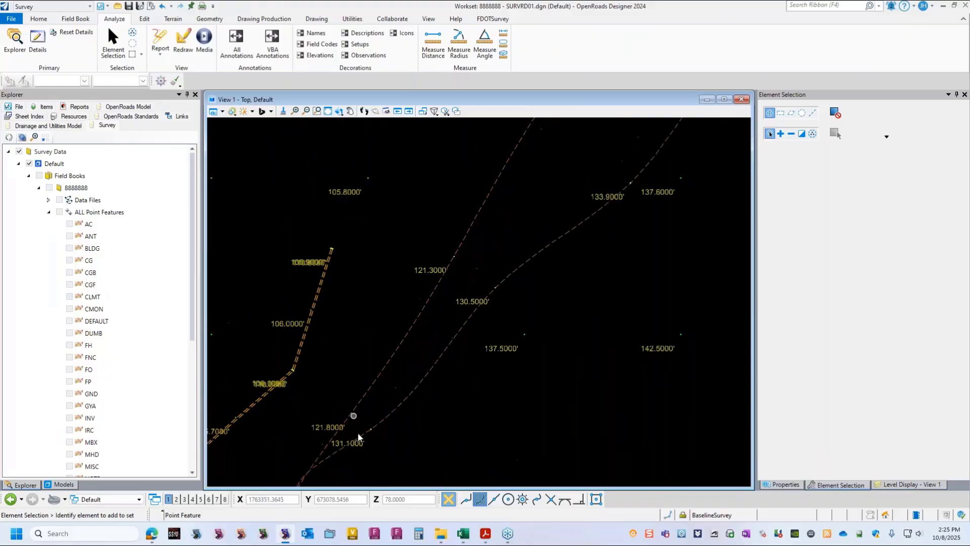
pyautogui.scroll(-2, 364, 436)
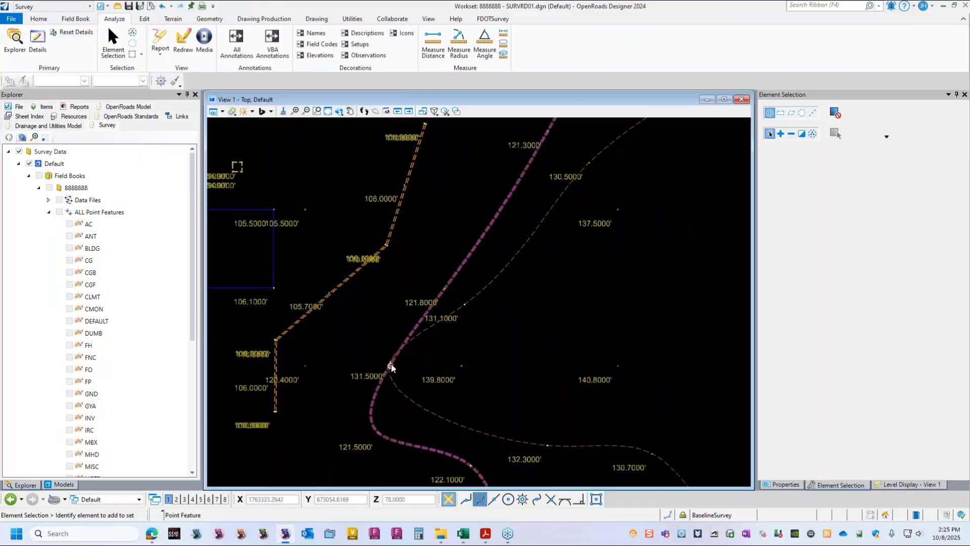
pyautogui.scroll(2, 391, 365)
pyautogui.scroll(2, 392, 366)
pyautogui.scroll(-2, 389, 348)
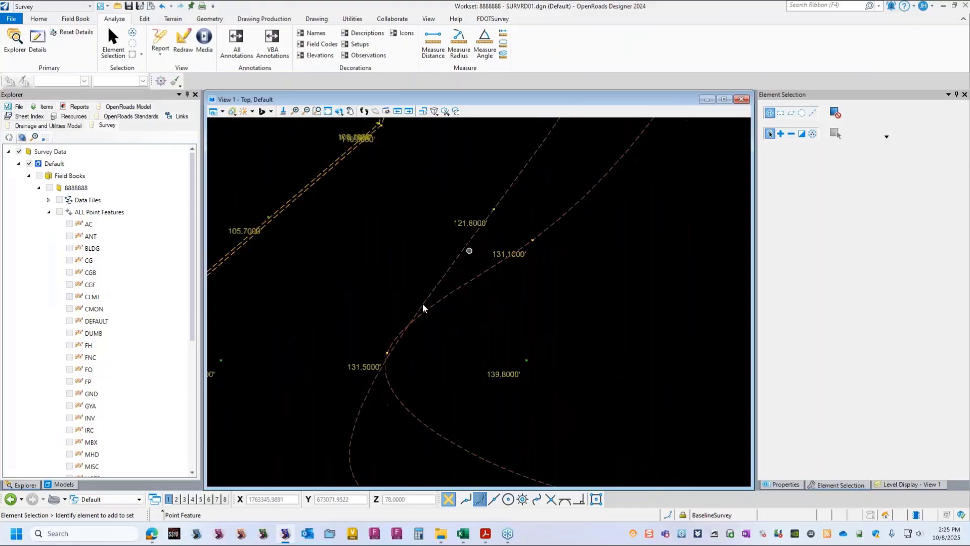
pyautogui.scroll(-2, 436, 286)
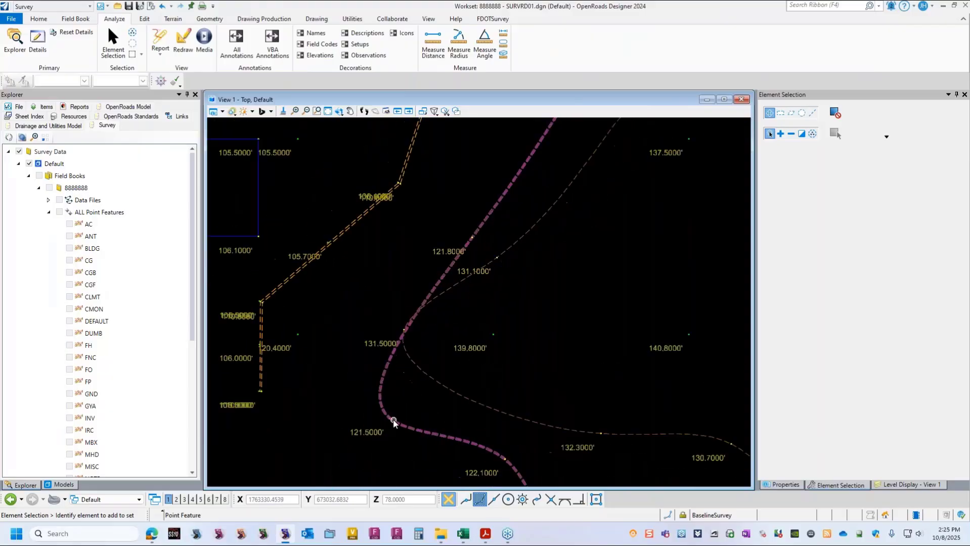
pyautogui.moveTo(392, 419)
pyautogui.scroll(3, 417, 324)
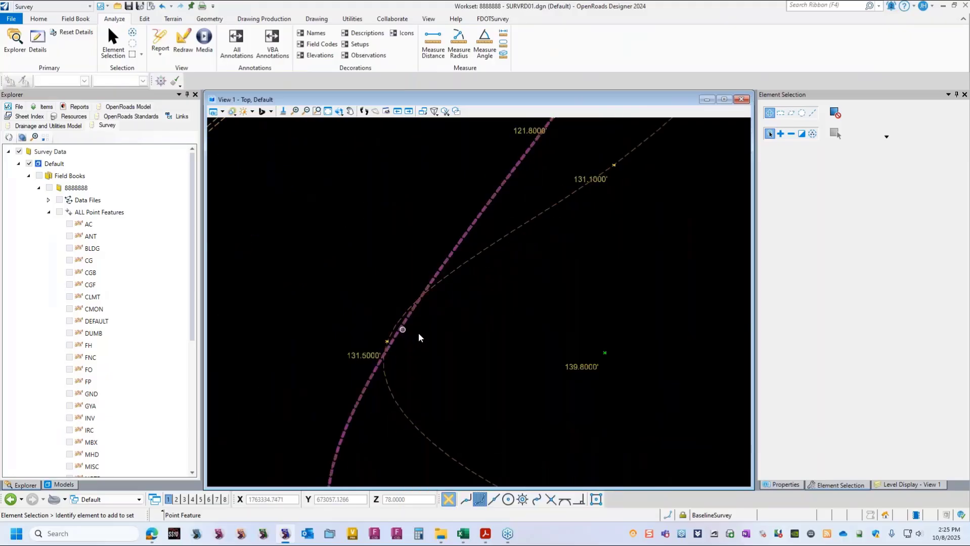
pyautogui.scroll(-2, 425, 335)
pyautogui.scroll(-2, 427, 333)
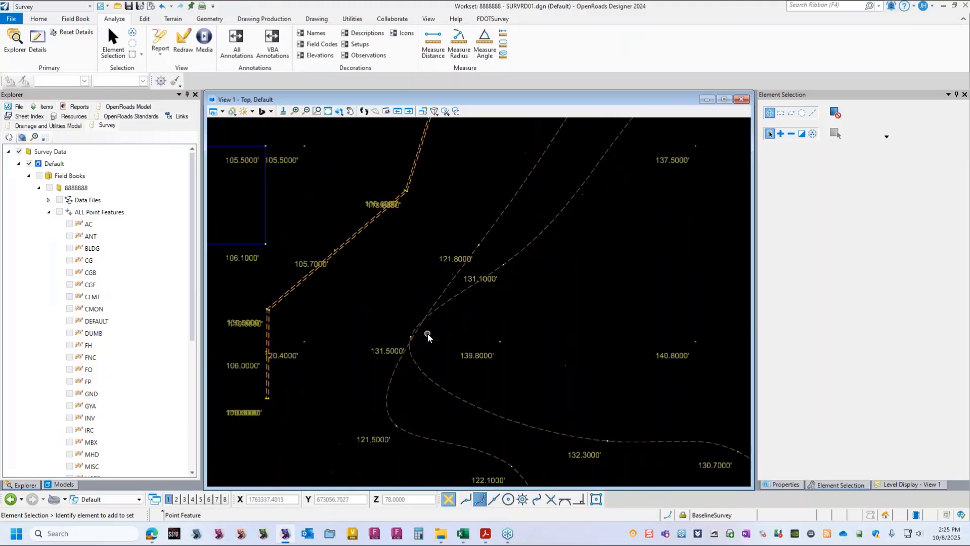
pyautogui.click(326, 343)
pyautogui.click(321, 333)
pyautogui.scroll(1, 306, 340)
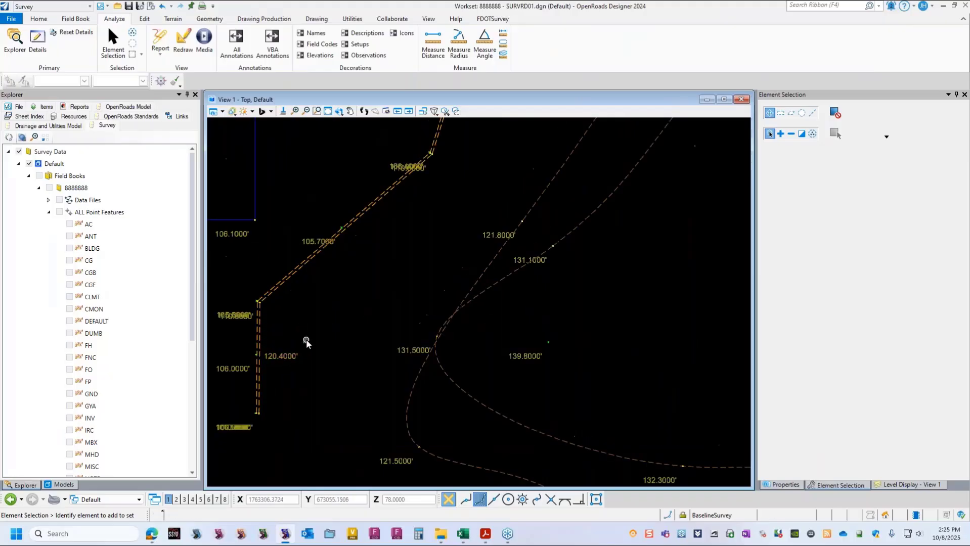
pyautogui.scroll(1, 306, 340)
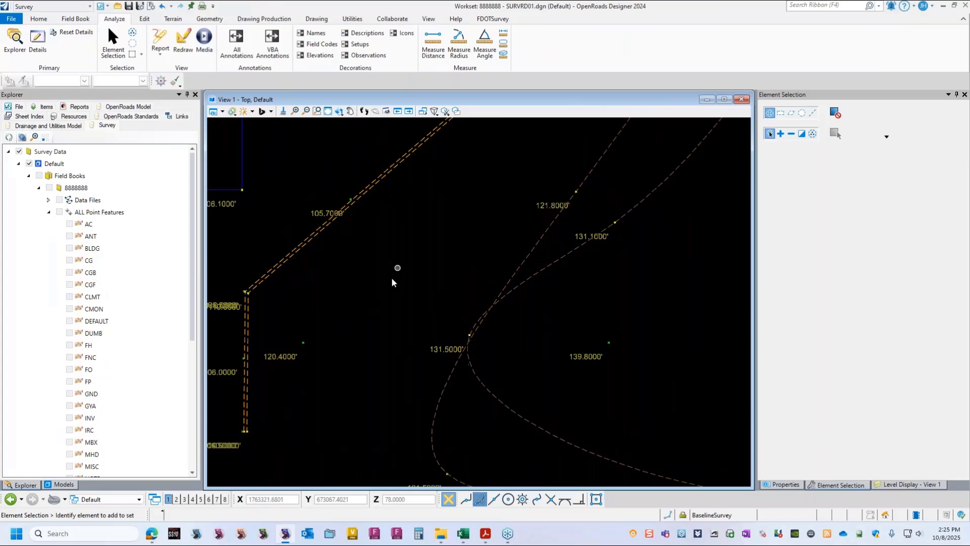
pyautogui.scroll(-2, 391, 279)
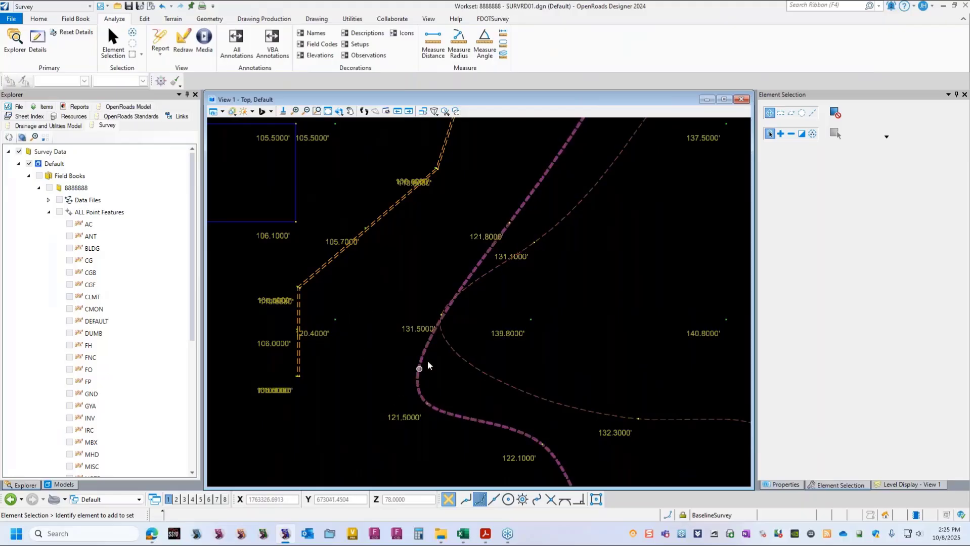
# - Open the point list of the lower slope line SLPB1 and locate points SLPB98, SLPB99 and SLPB8 in the drawing
pyautogui.click(538, 188)
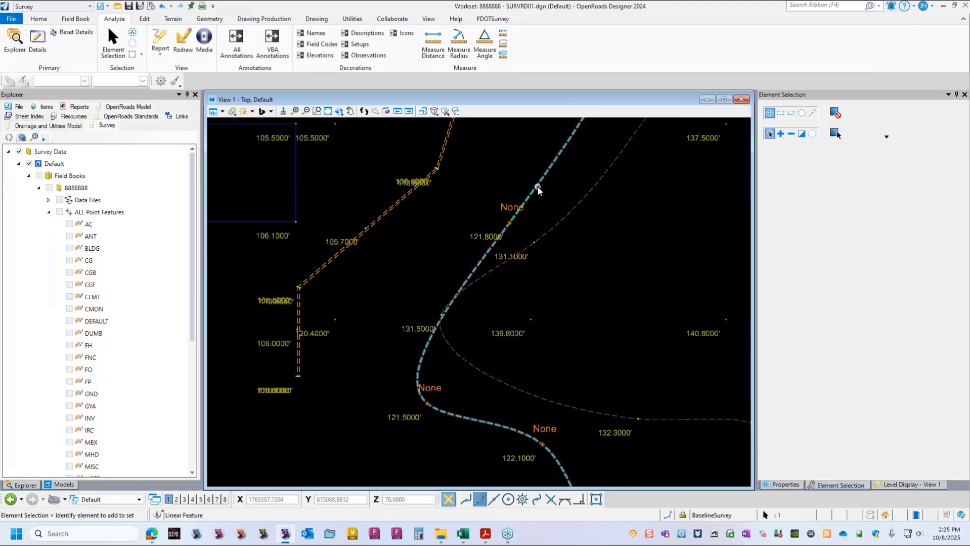
pyautogui.click(733, 180)
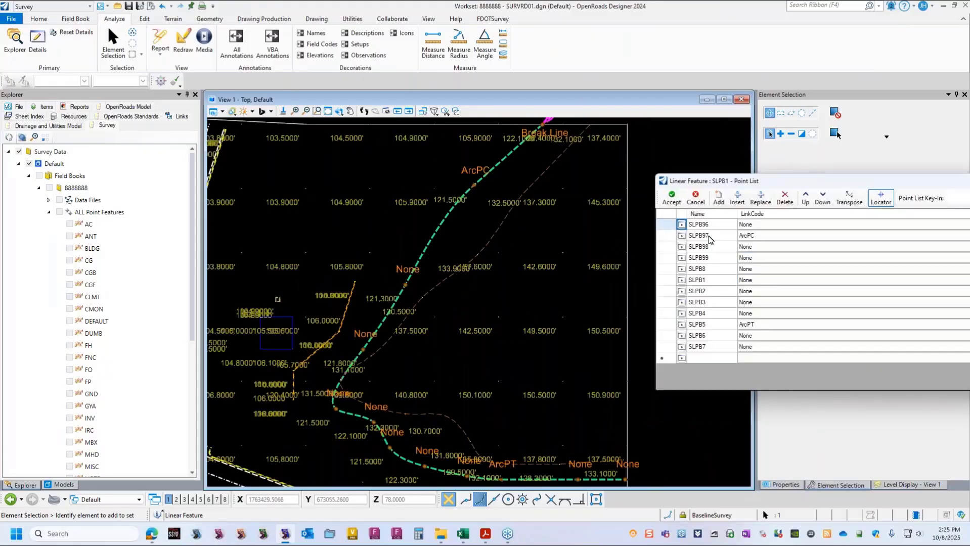
pyautogui.click(663, 236)
pyautogui.click(665, 248)
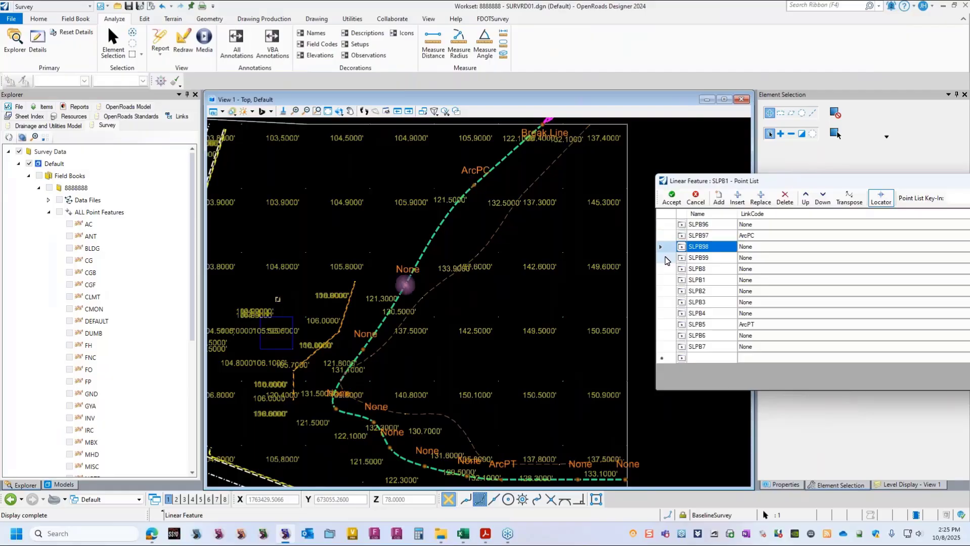
pyautogui.click(665, 259)
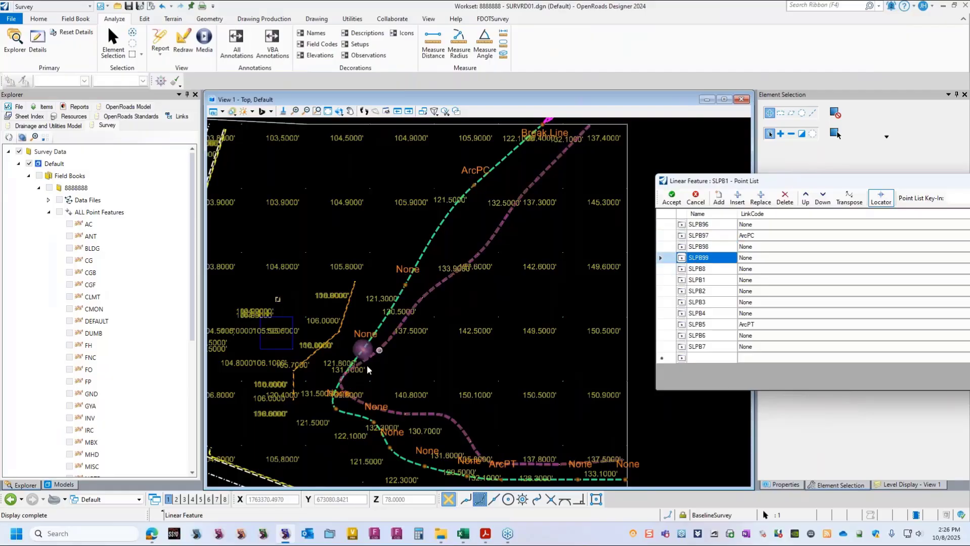
pyautogui.scroll(2, 345, 398)
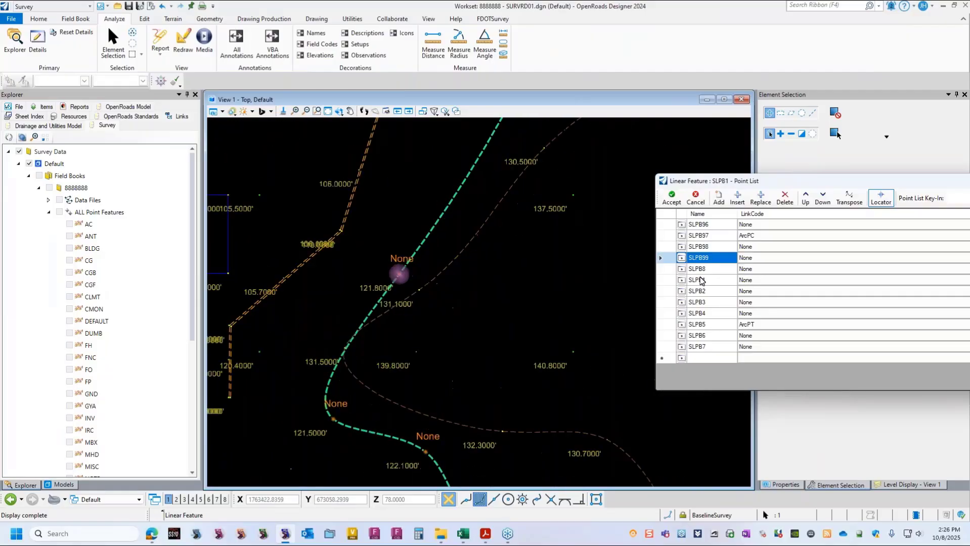
pyautogui.click(697, 269)
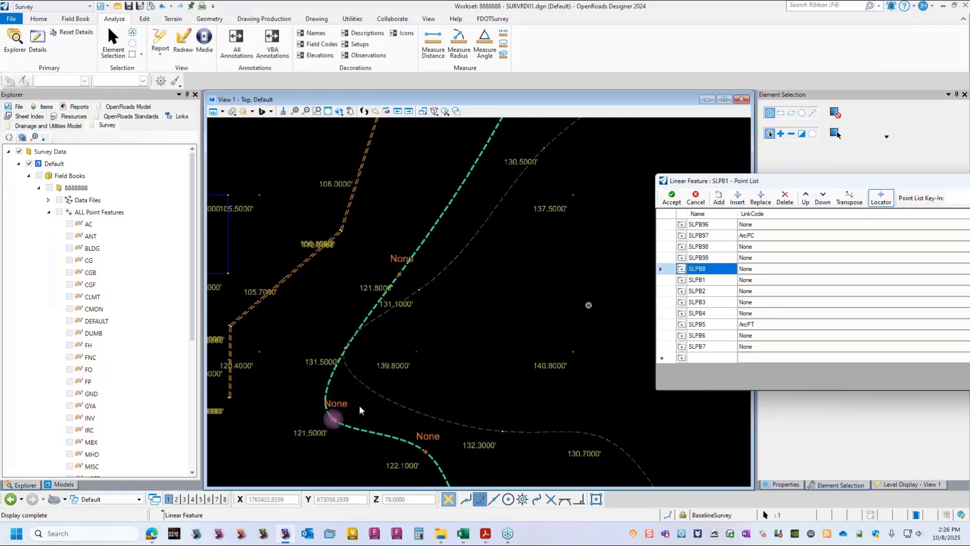
pyautogui.scroll(2, 331, 431)
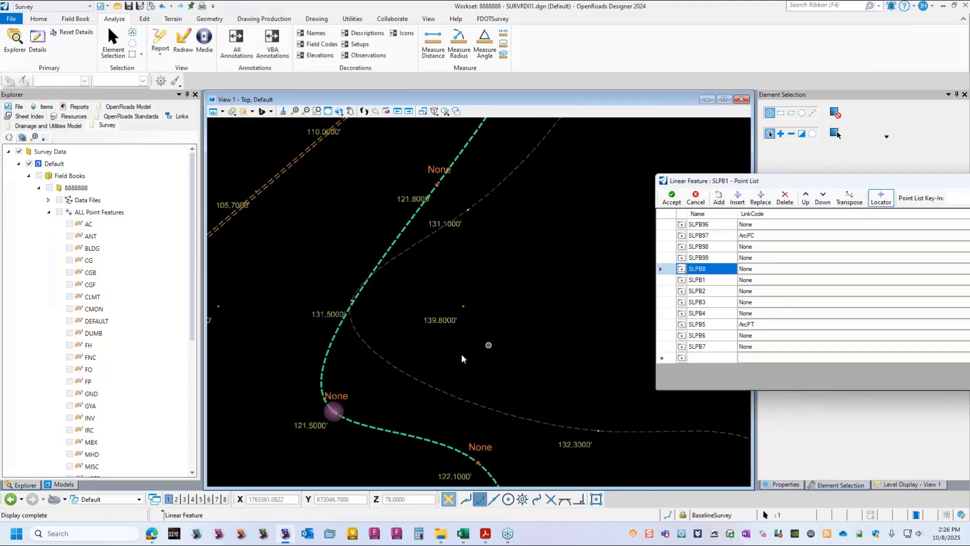
pyautogui.scroll(-1, 402, 382)
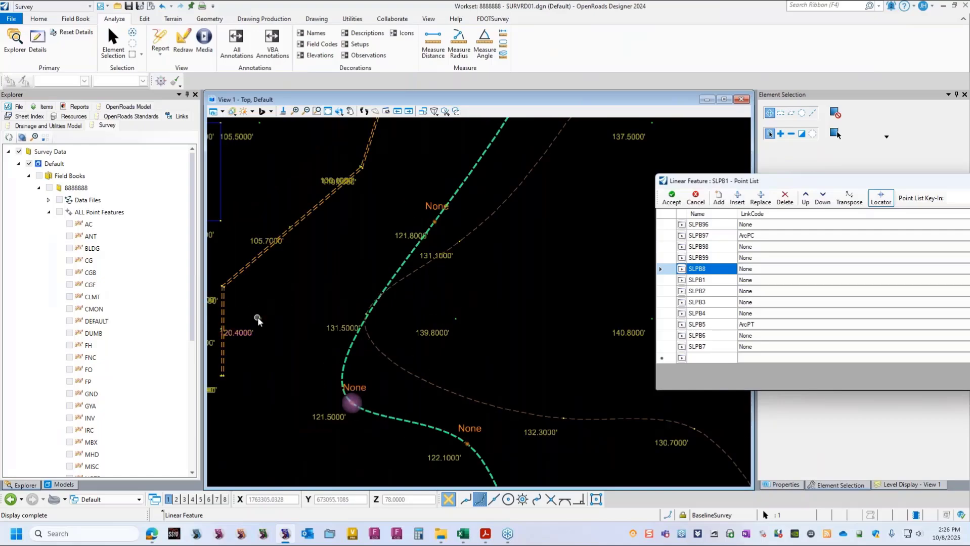
pyautogui.moveTo(258, 317)
# - Insert ground point GS144, picked in the drawing at elevation 120.4, after SLPB99 in the slope line's point list
pyautogui.click(664, 261)
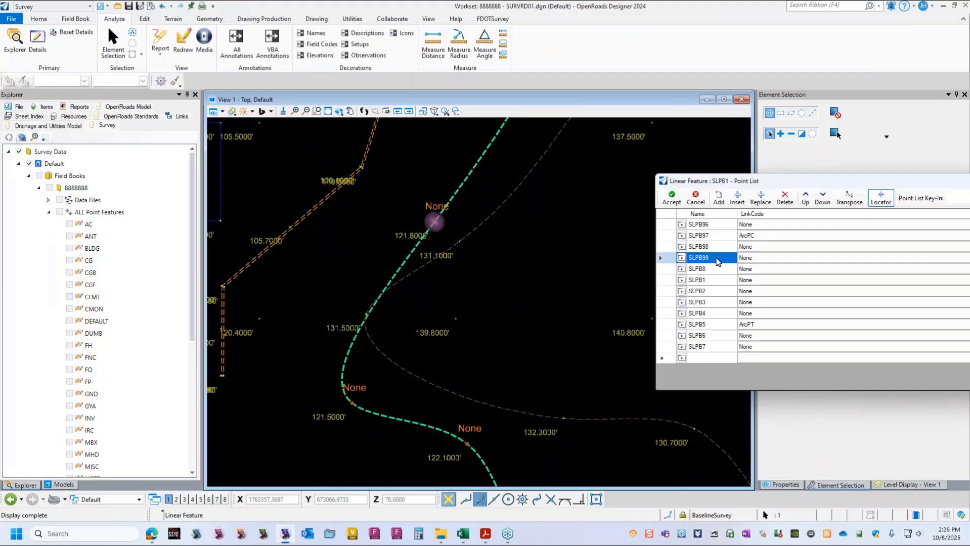
pyautogui.click(738, 198)
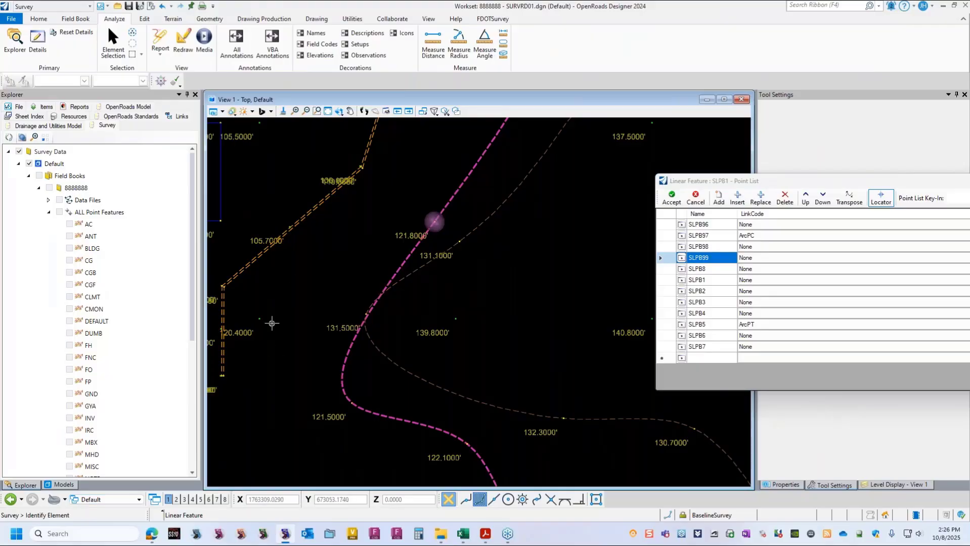
pyautogui.click(259, 315)
pyautogui.click(309, 286)
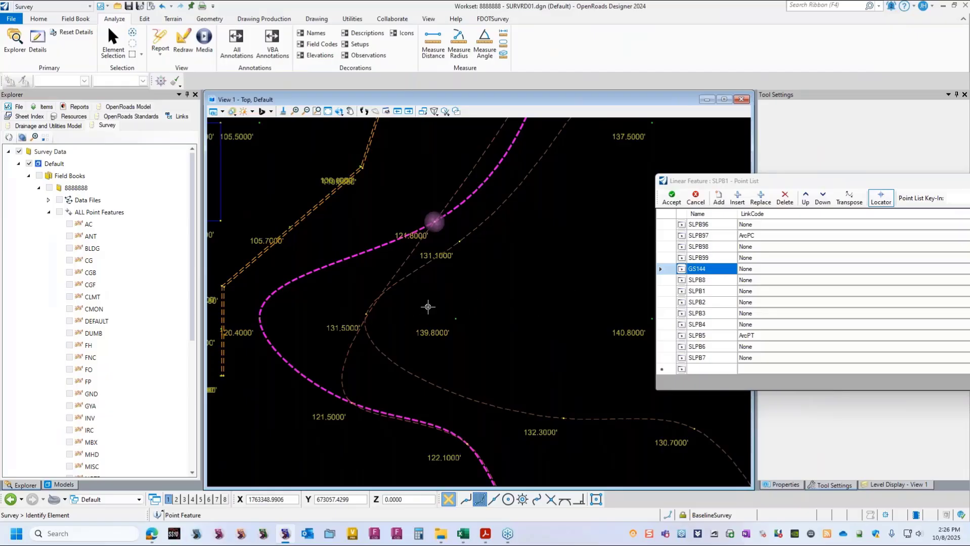
pyautogui.scroll(-2, 429, 306)
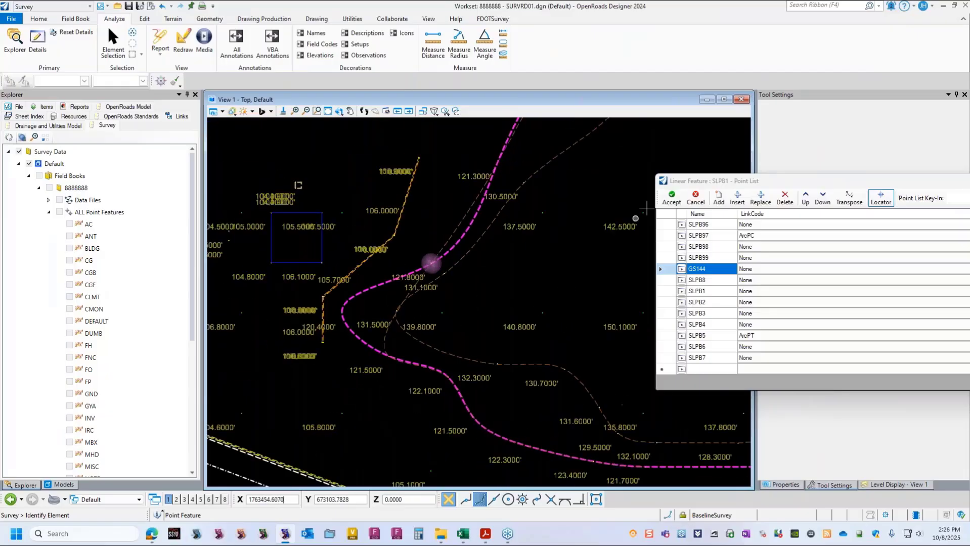
# - Accept the edited point list of slope line SLPB1 and inspect its reshaped course around the crossing
pyautogui.click(671, 197)
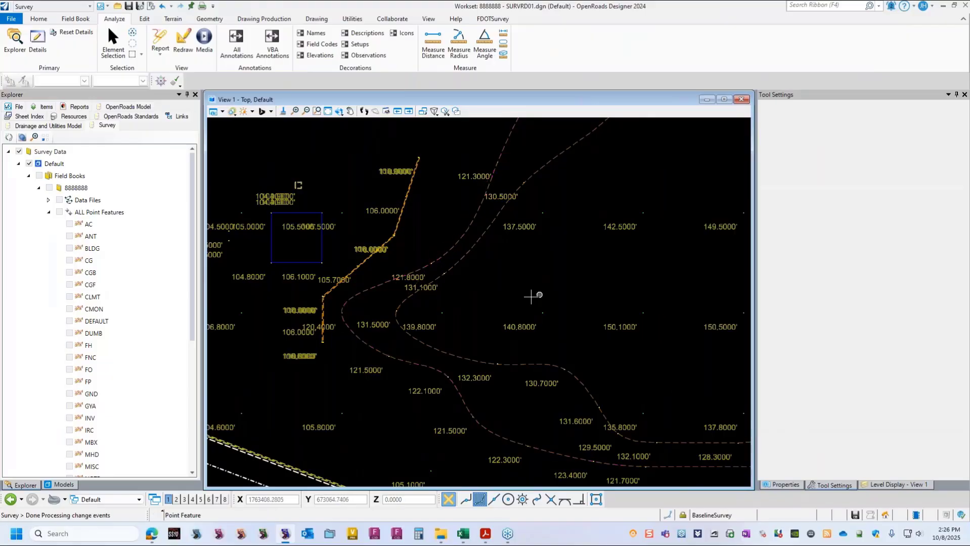
pyautogui.scroll(-1, 529, 298)
pyautogui.scroll(2, 396, 310)
pyautogui.scroll(4, 396, 310)
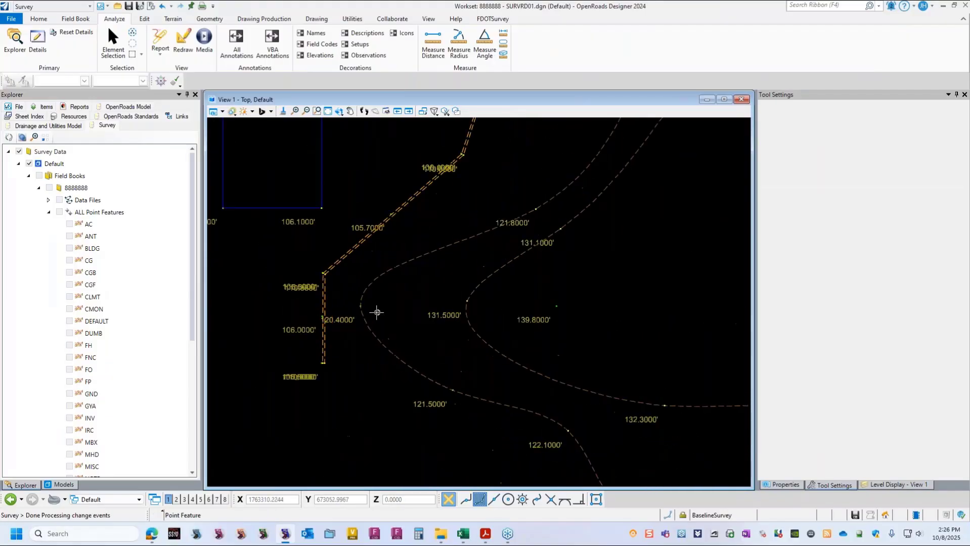
pyautogui.scroll(-3, 433, 300)
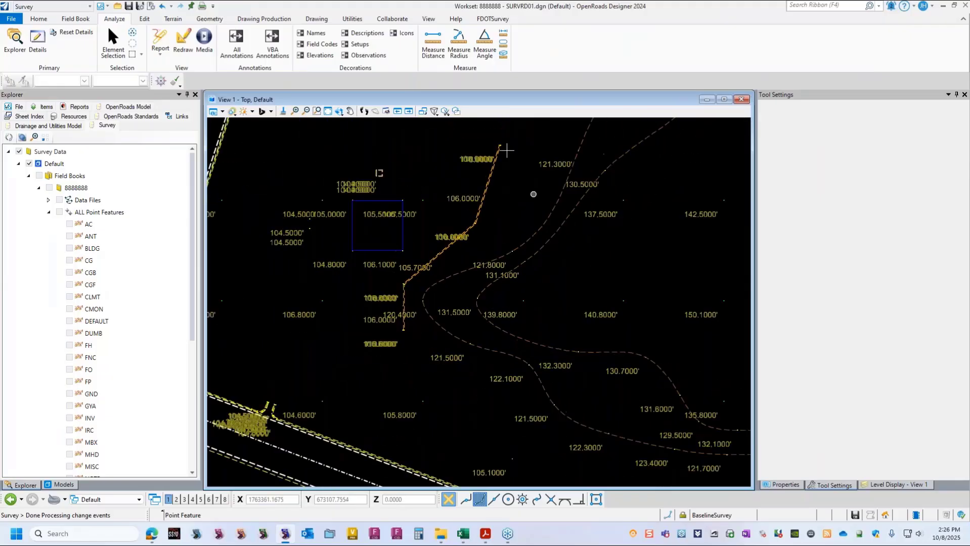
pyautogui.scroll(-2, 477, 283)
pyautogui.scroll(2, 476, 283)
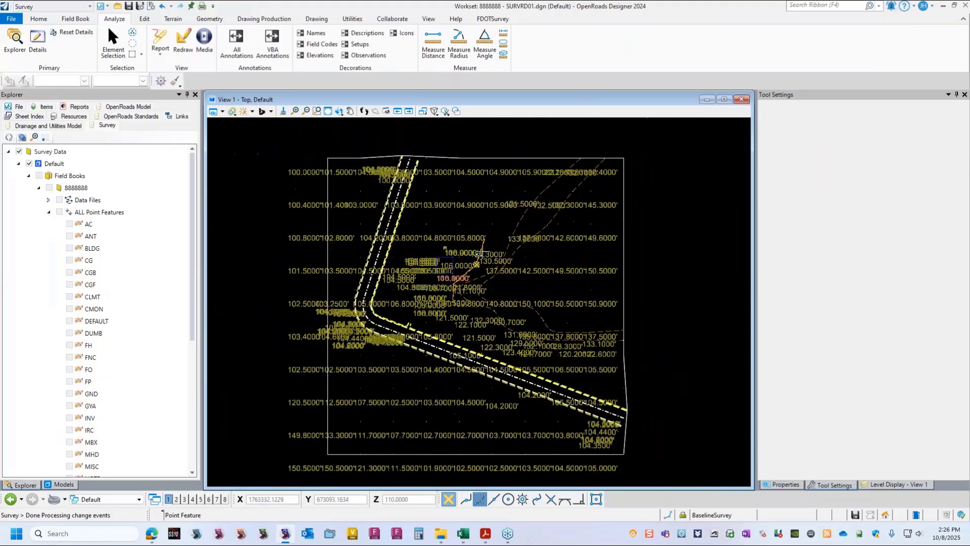
# - Run the crossing features report on the terrain model with an elevation tolerance of 0.0100, check it for crossings, and close it
pyautogui.click(170, 20)
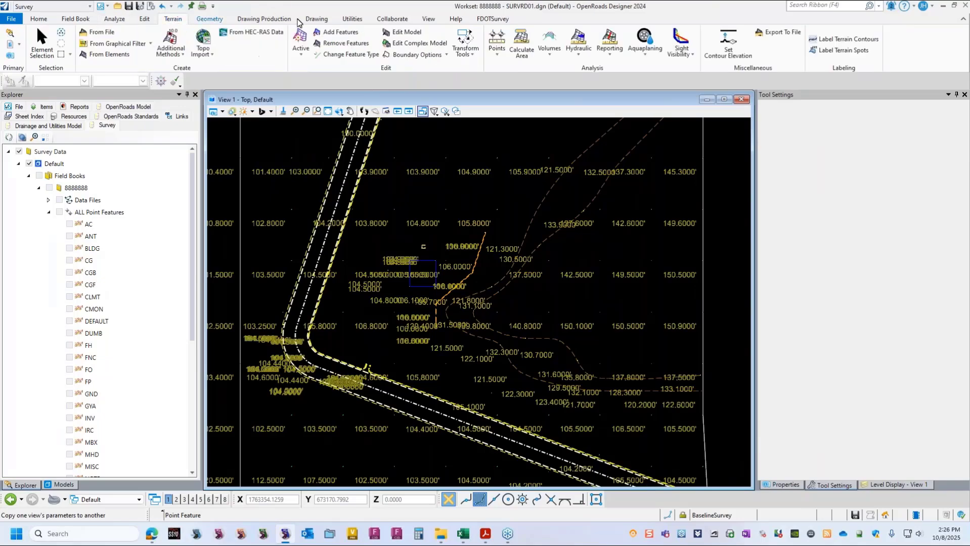
pyautogui.click(610, 50)
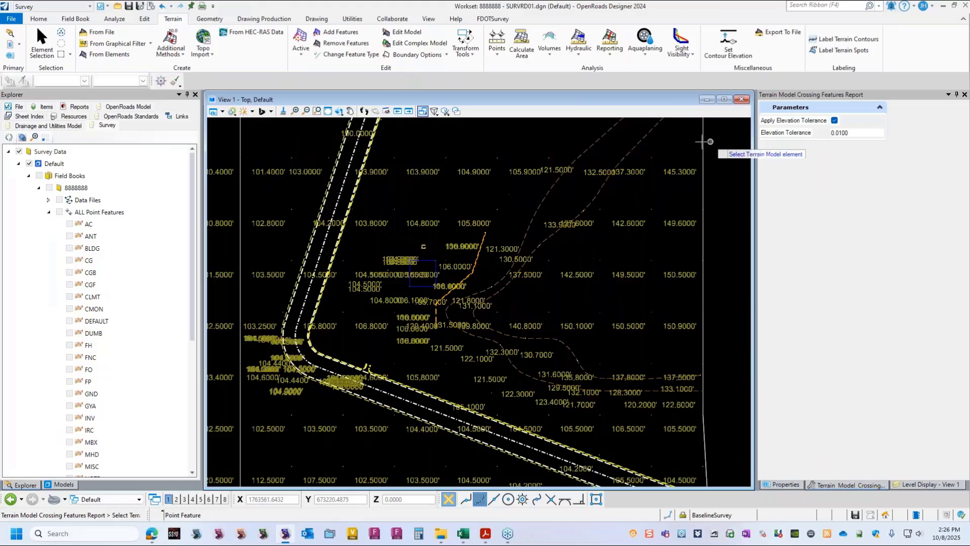
pyautogui.click(702, 143)
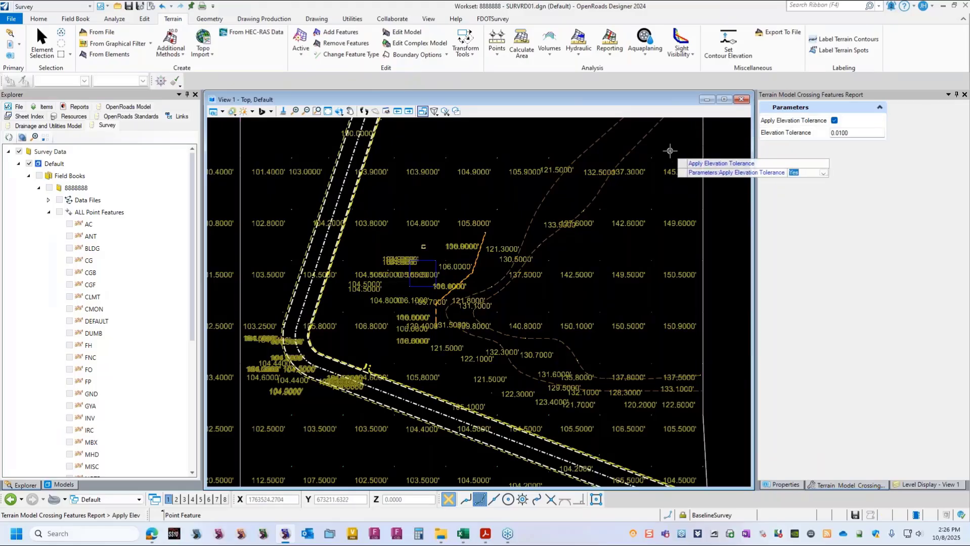
pyautogui.click(673, 151)
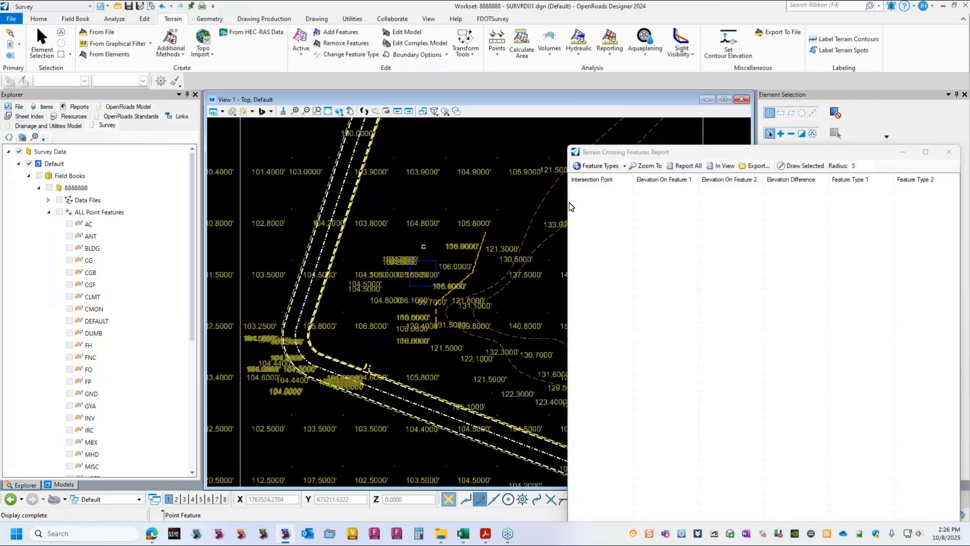
pyautogui.click(950, 152)
# - Turn off the elevation labels on the survey points
pyautogui.click(264, 19)
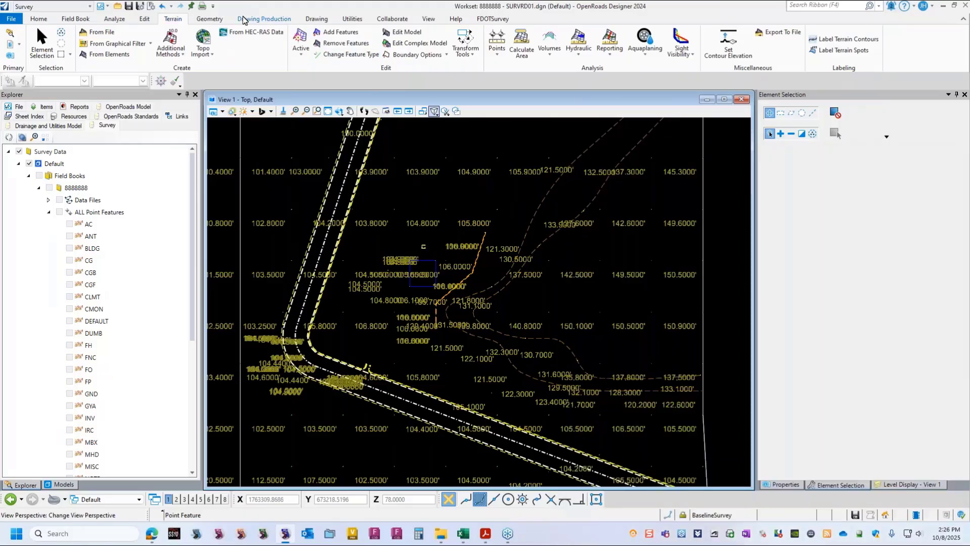
pyautogui.click(121, 20)
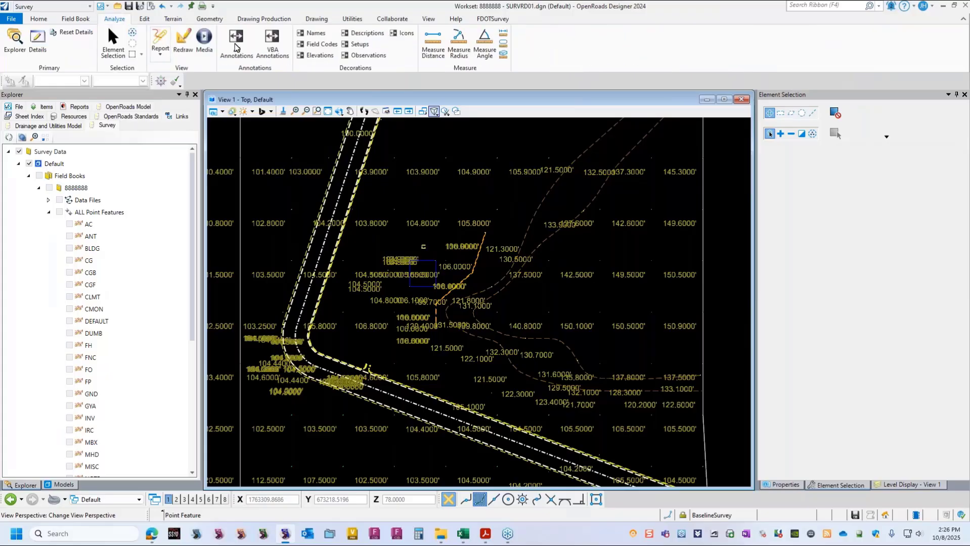
pyautogui.click(316, 55)
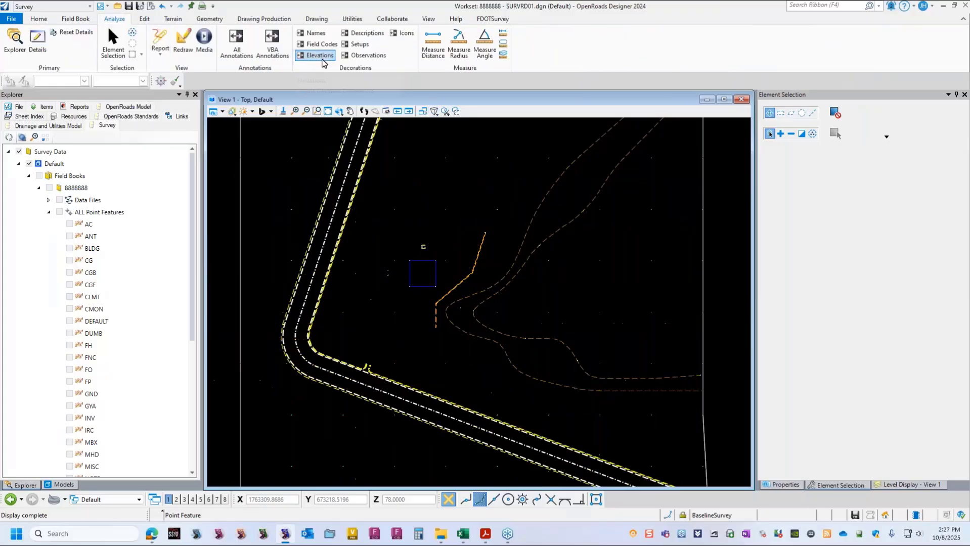
pyautogui.scroll(-2, 503, 276)
pyautogui.scroll(1, 491, 281)
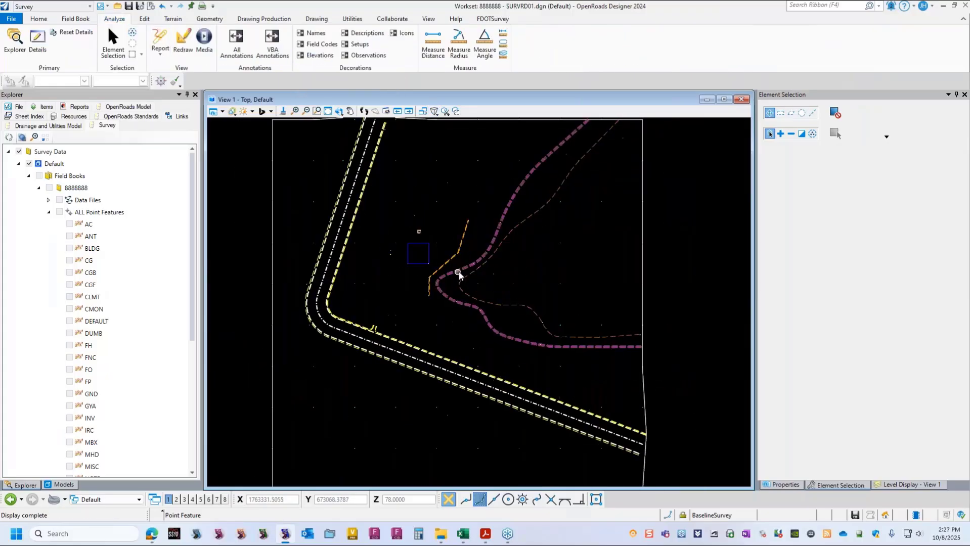
# - Set the Terrain Model Attribute of the upper slope line SLPA1 to Soft Break Line
pyautogui.scroll(1, 462, 275)
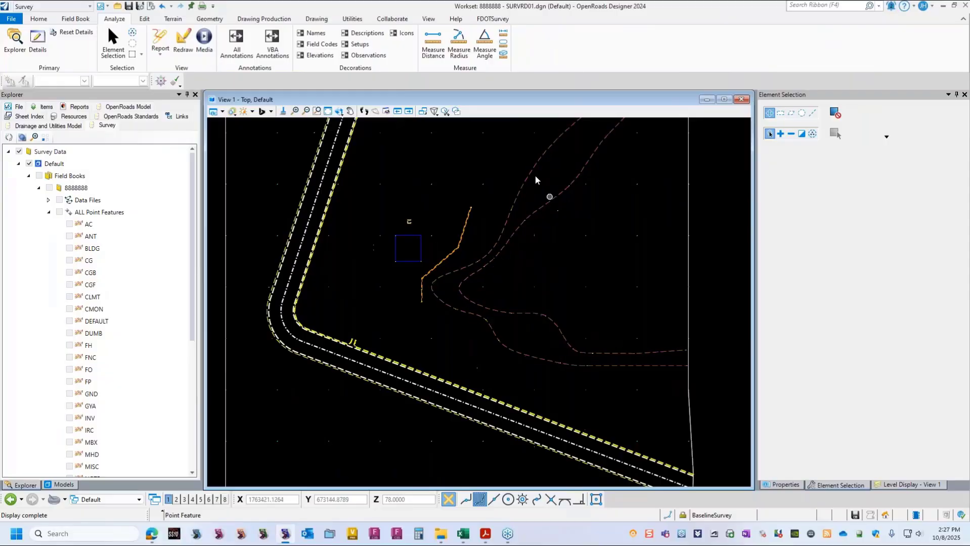
pyautogui.click(551, 205)
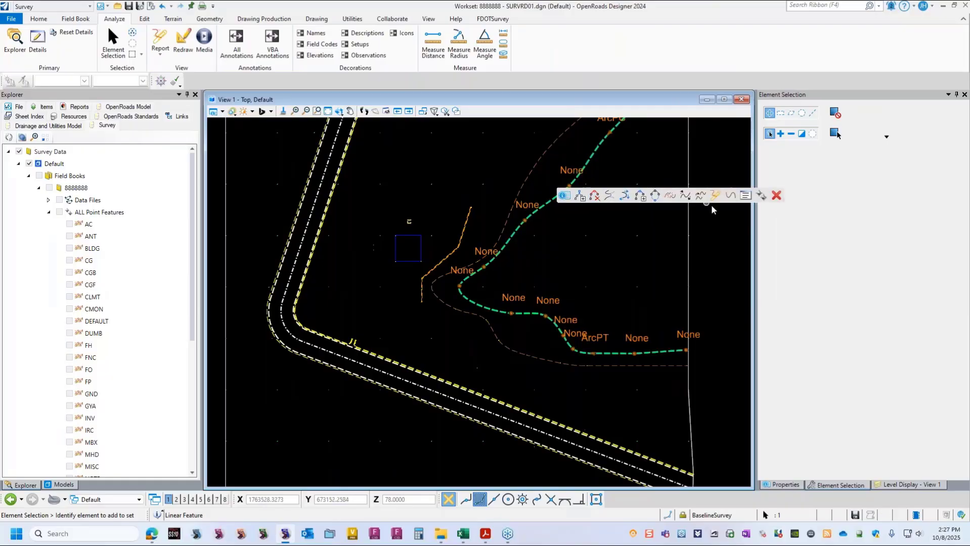
pyautogui.click(781, 485)
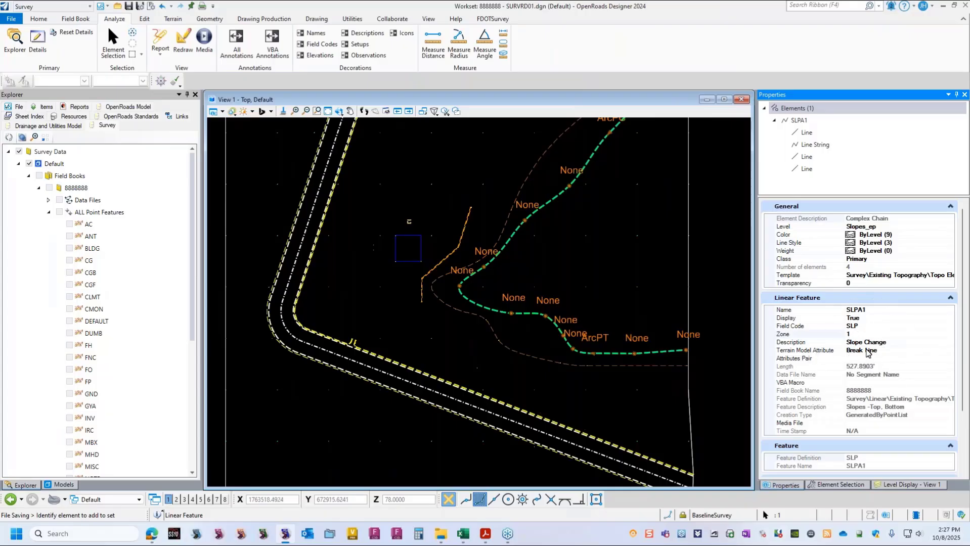
pyautogui.click(921, 354)
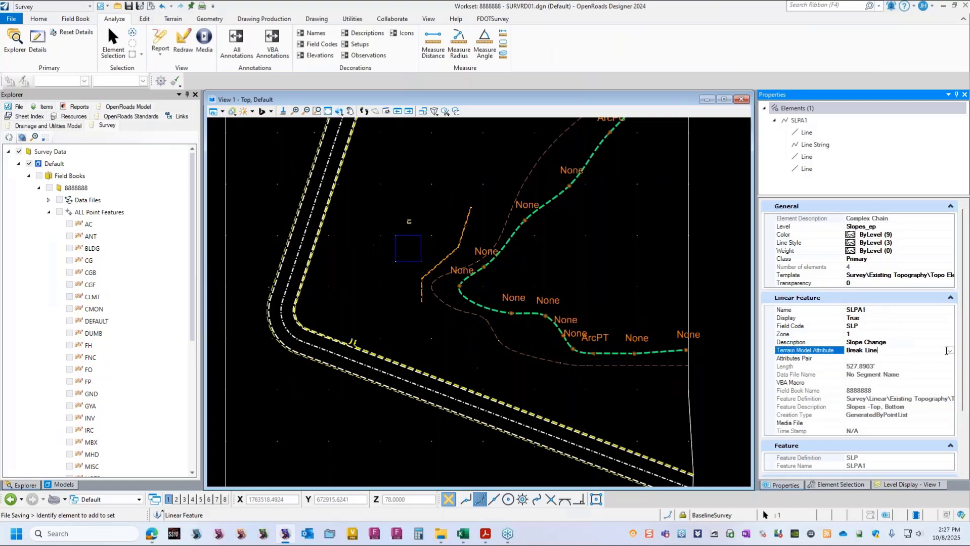
pyautogui.click(949, 351)
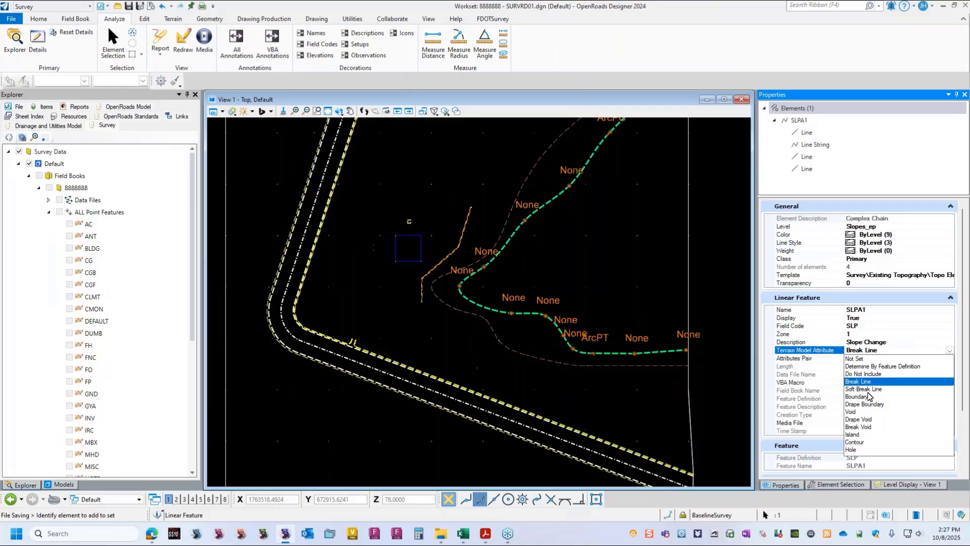
pyautogui.click(866, 389)
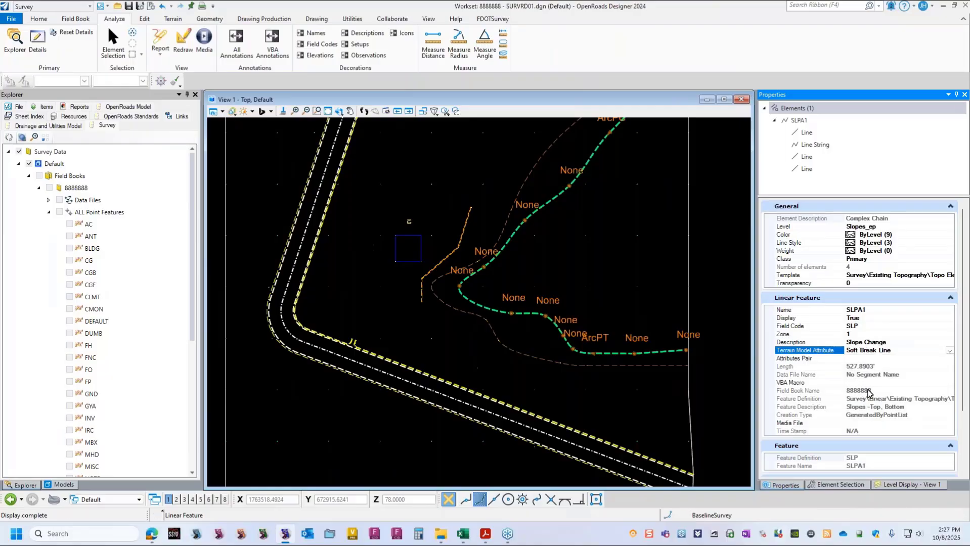
# - Set the Terrain Model Attribute of the lower slope line SLPB1 to Soft Break Line and clear the selection
pyautogui.click(500, 241)
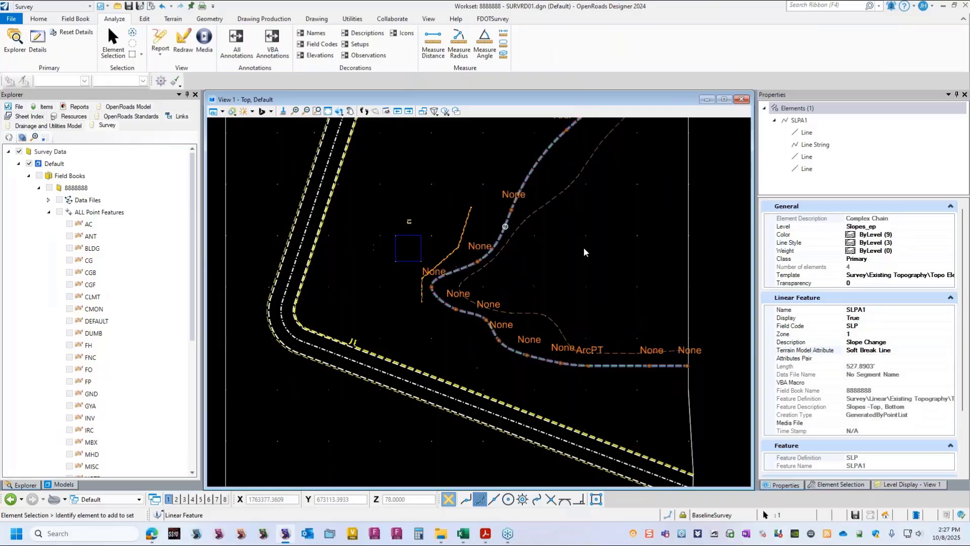
pyautogui.click(906, 350)
pyautogui.click(935, 353)
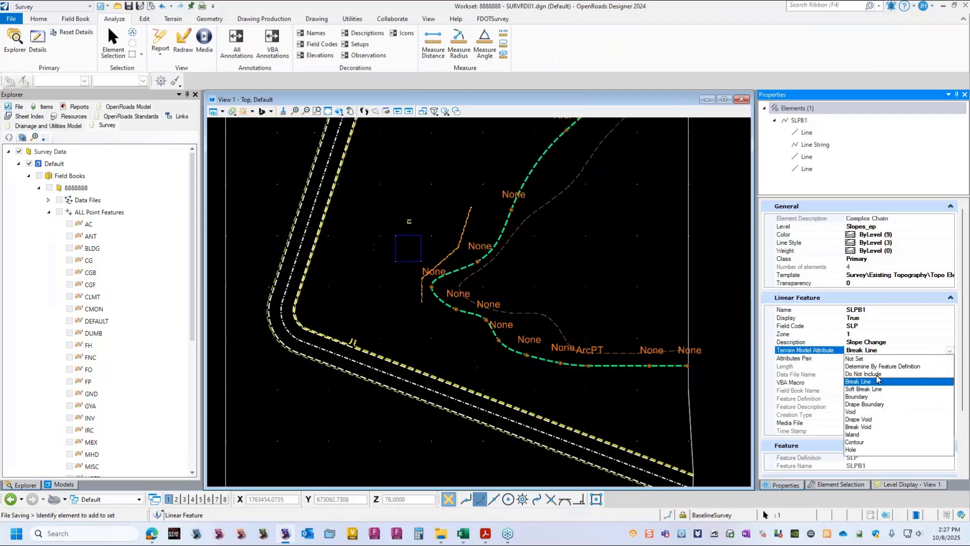
pyautogui.click(866, 389)
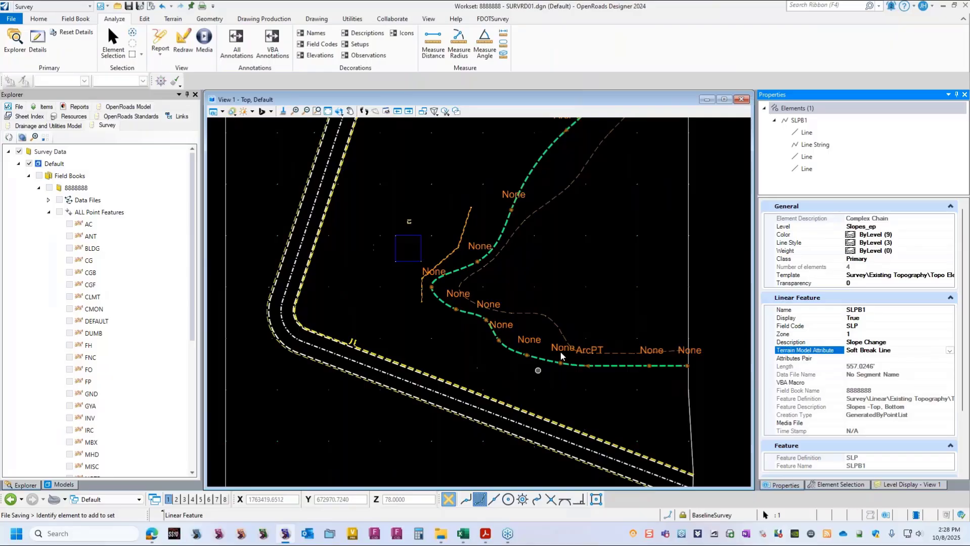
pyautogui.click(556, 262)
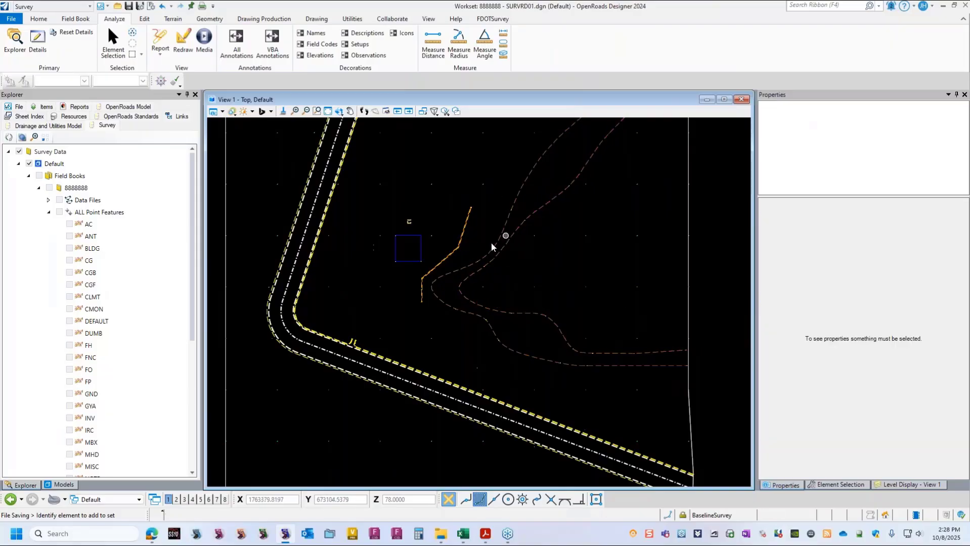
# - Select the terrain model by its boundary and turn on its calculated triangles display
pyautogui.scroll(2, 451, 210)
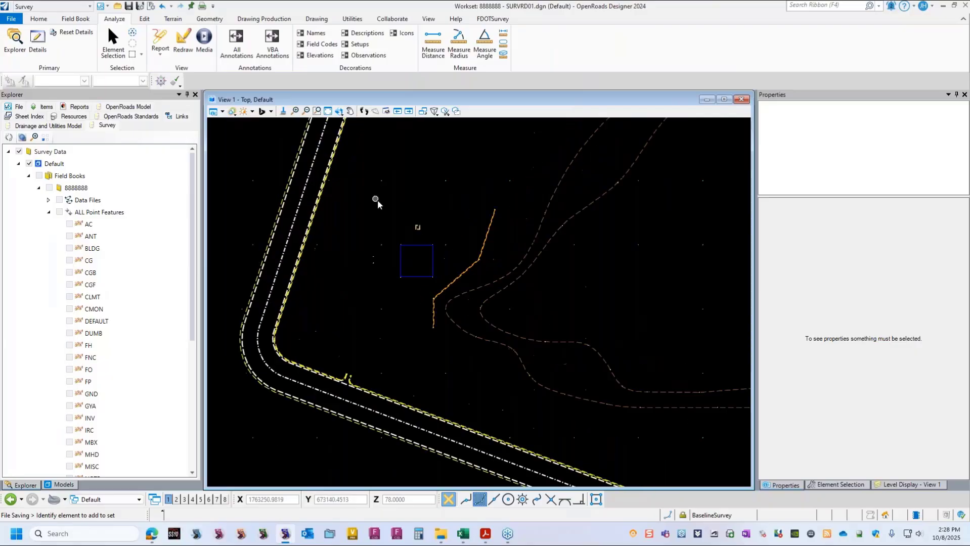
pyautogui.scroll(1, 540, 307)
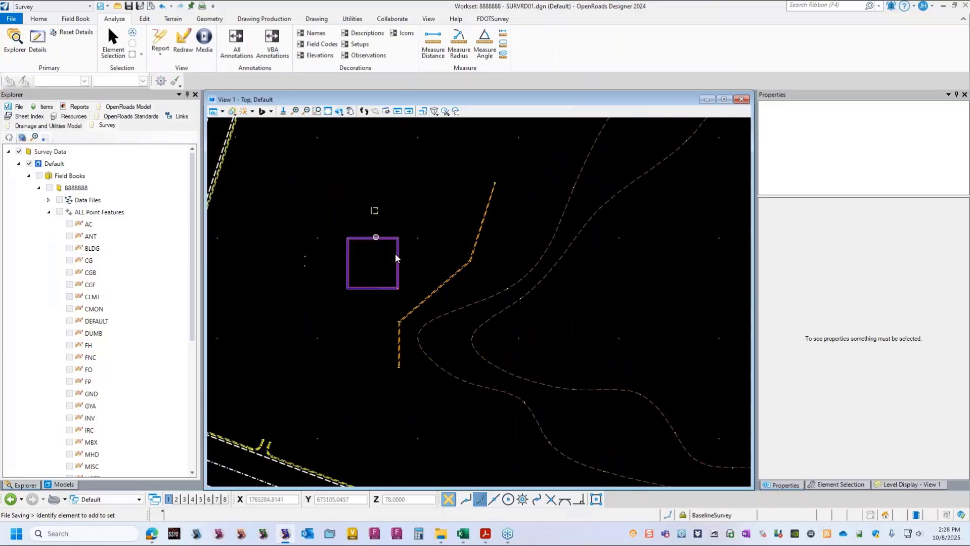
pyautogui.scroll(-5, 610, 334)
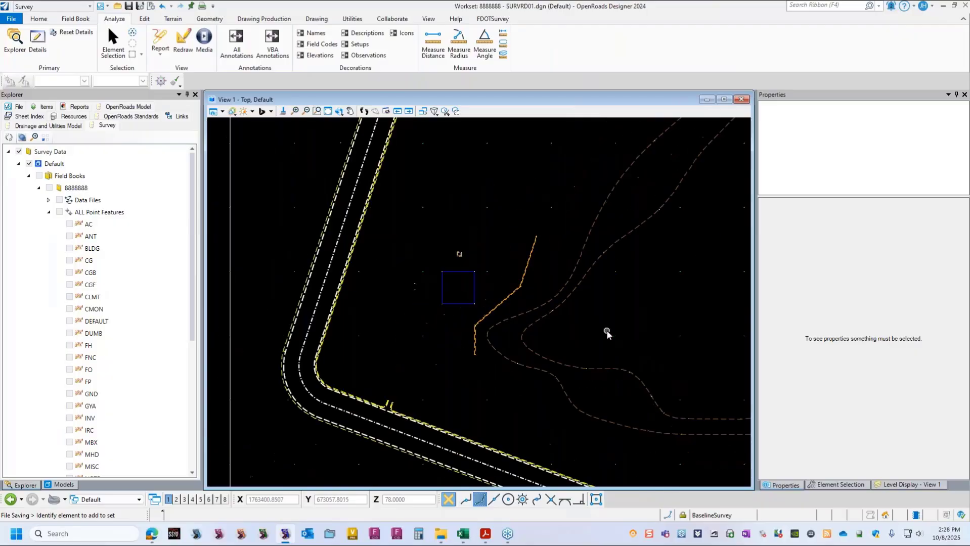
pyautogui.click(796, 486)
pyautogui.click(701, 314)
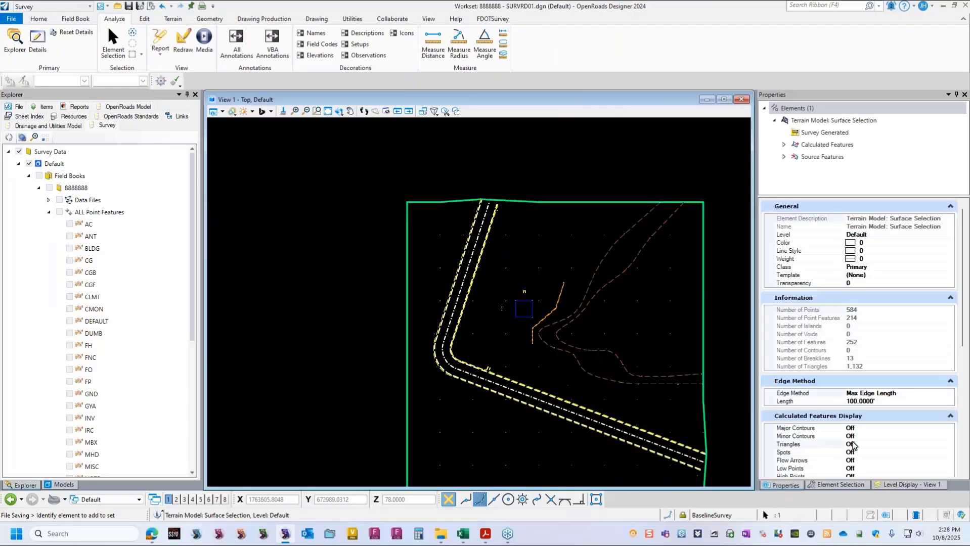
pyautogui.doubleClick(852, 443)
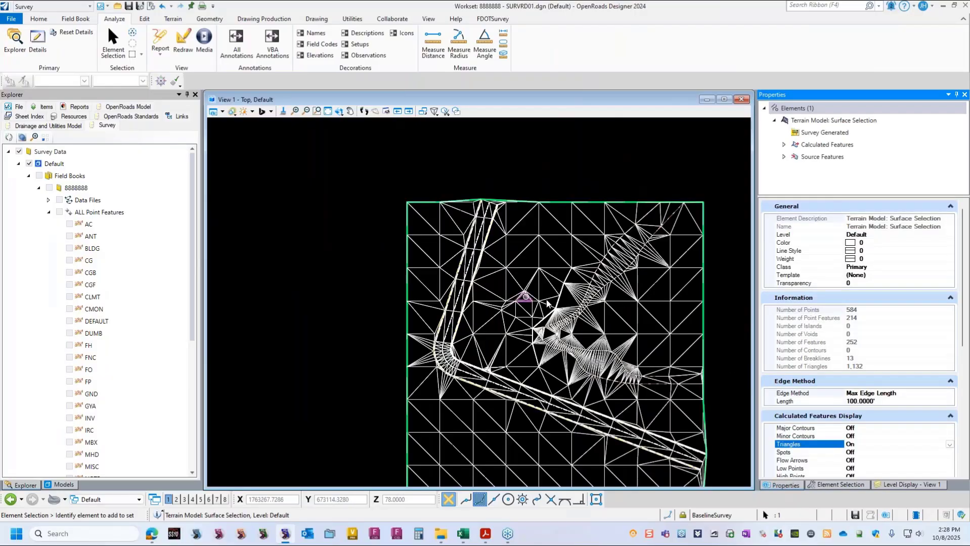
# - Set the Terrain Model Attribute of the small yard drain YD5 above the shed to Void
pyautogui.scroll(4, 548, 303)
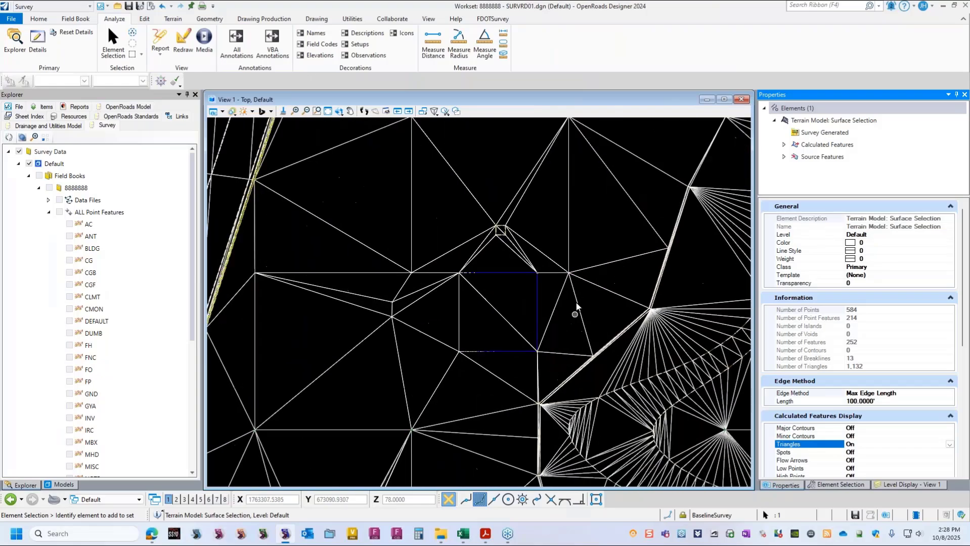
pyautogui.scroll(4, 499, 228)
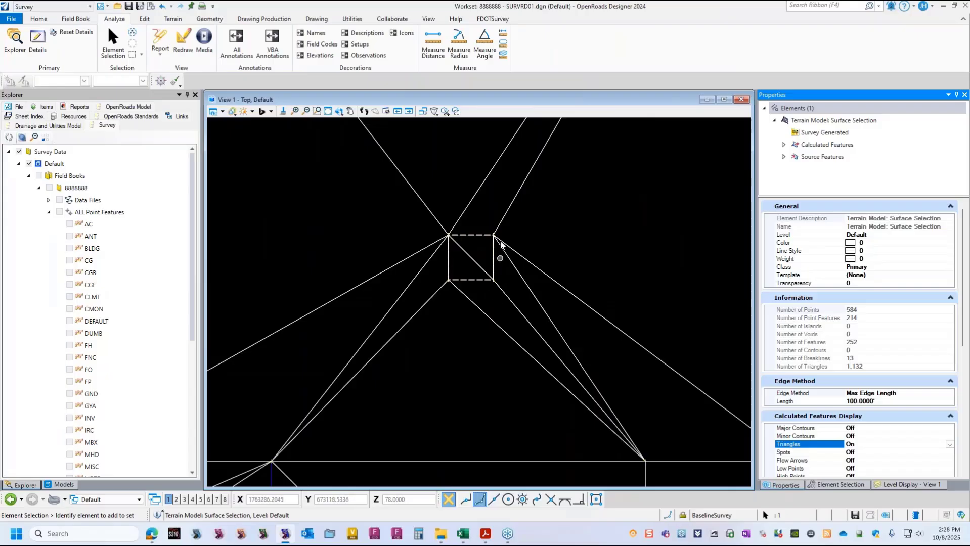
pyautogui.scroll(-2, 500, 243)
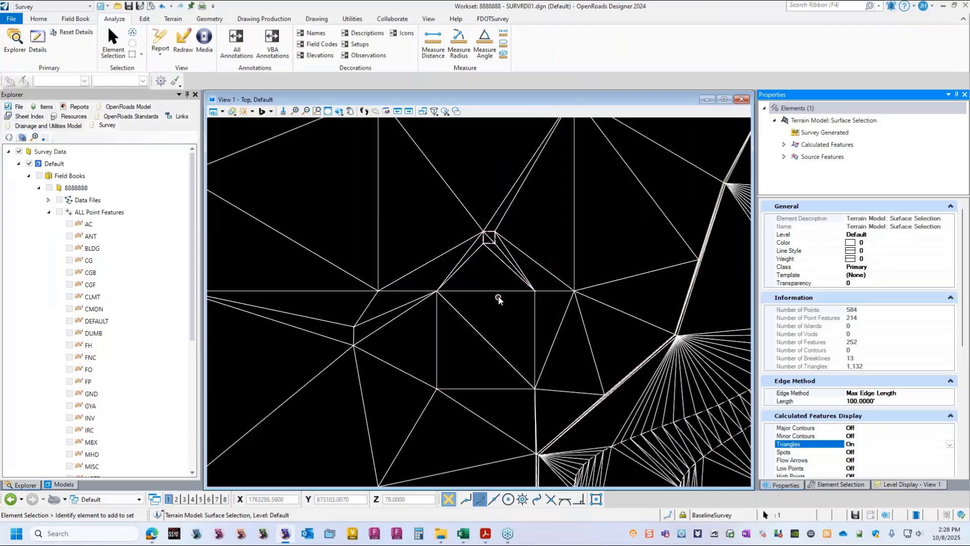
pyautogui.scroll(1, 476, 318)
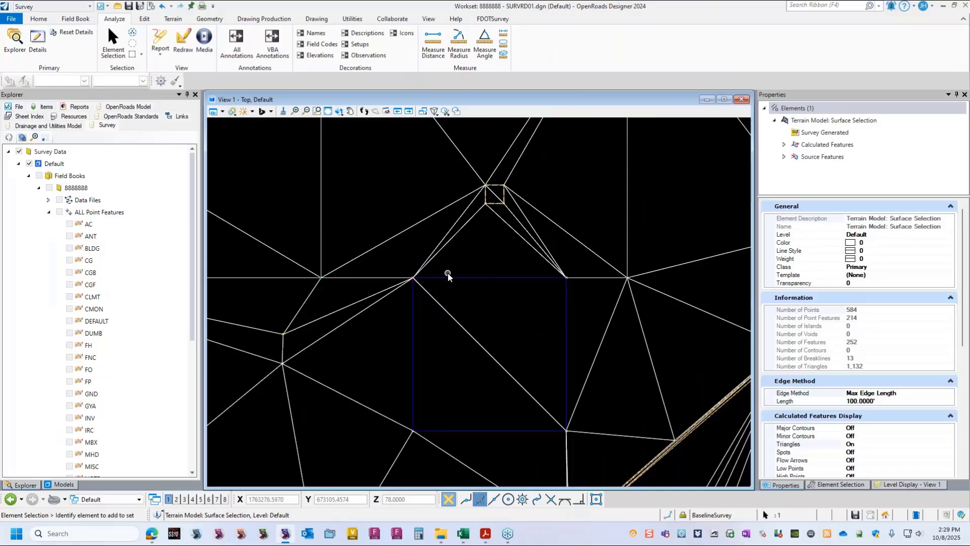
pyautogui.scroll(-1, 447, 273)
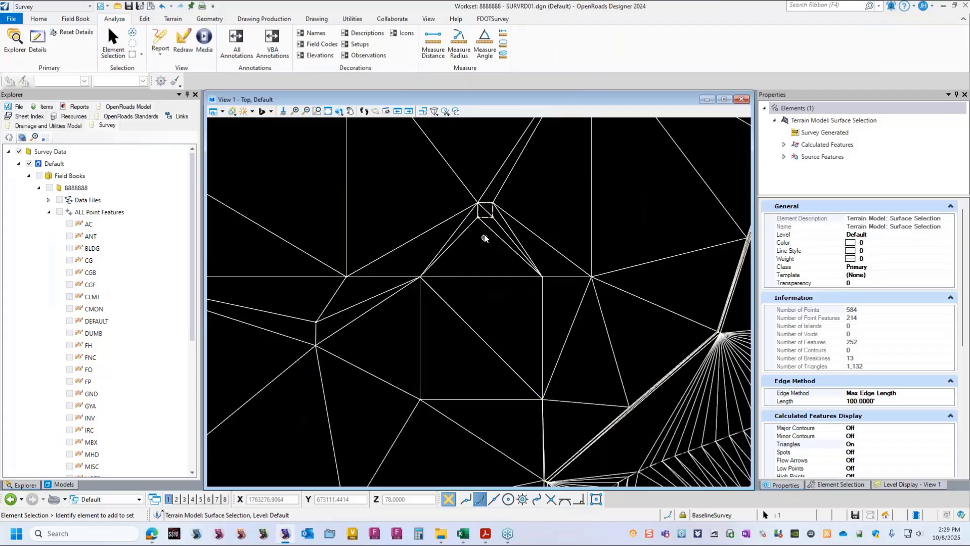
pyautogui.scroll(4, 485, 214)
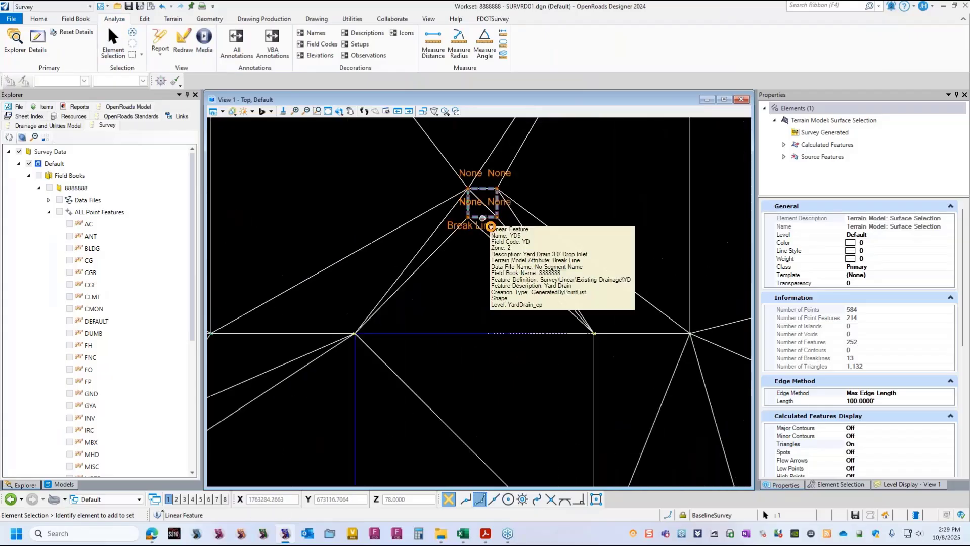
pyautogui.click(483, 217)
pyautogui.click(906, 350)
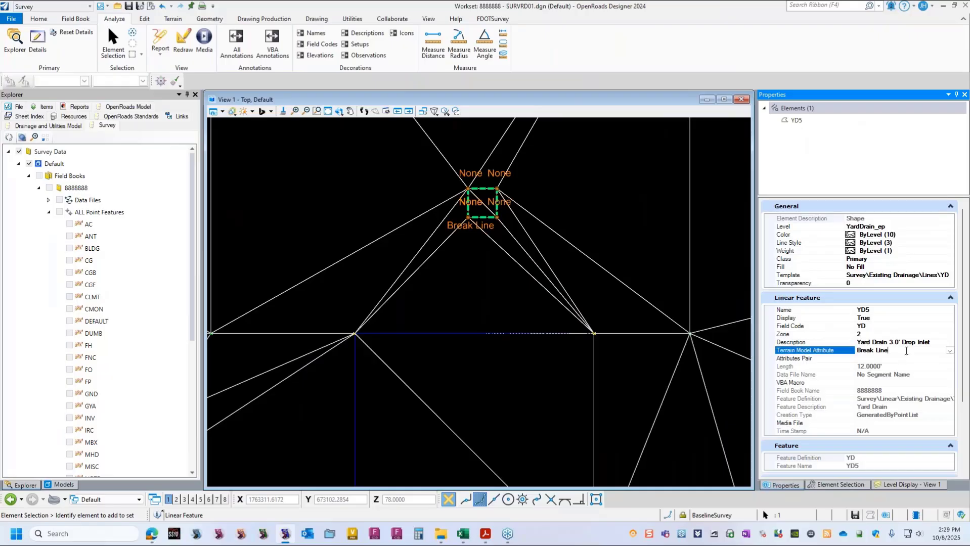
pyautogui.click(950, 351)
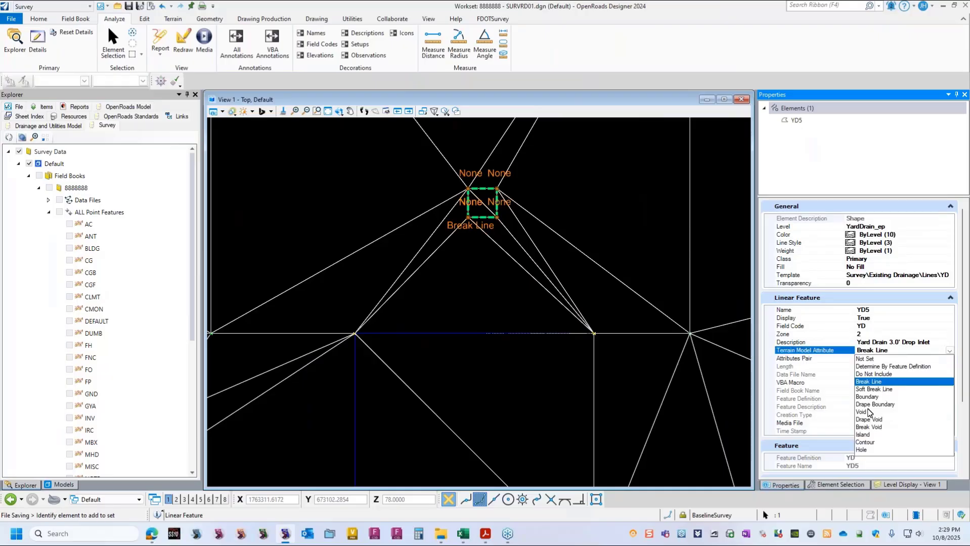
pyautogui.click(868, 411)
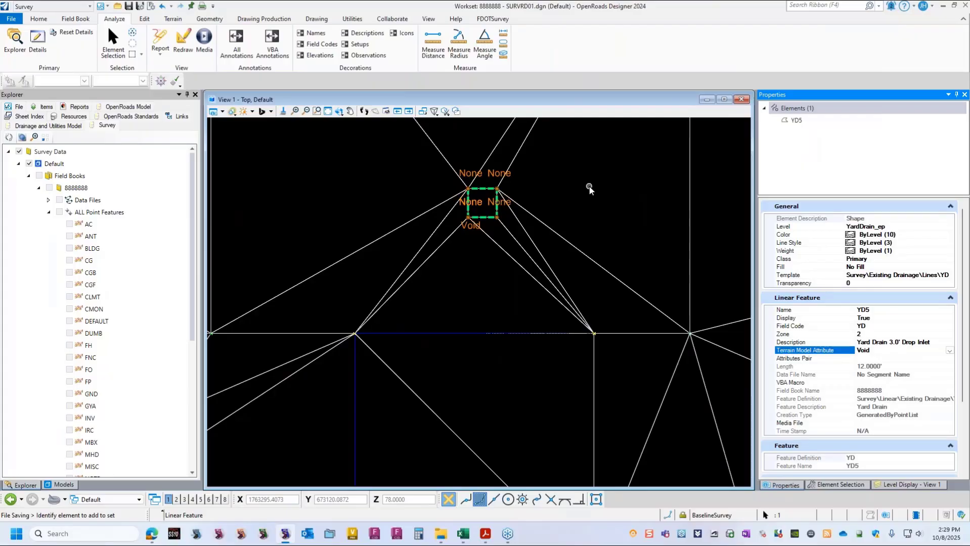
# - Set the Terrain Model Attribute of the shed outline BLD101 to Break Void and clear the selection
pyautogui.scroll(-2, 473, 190)
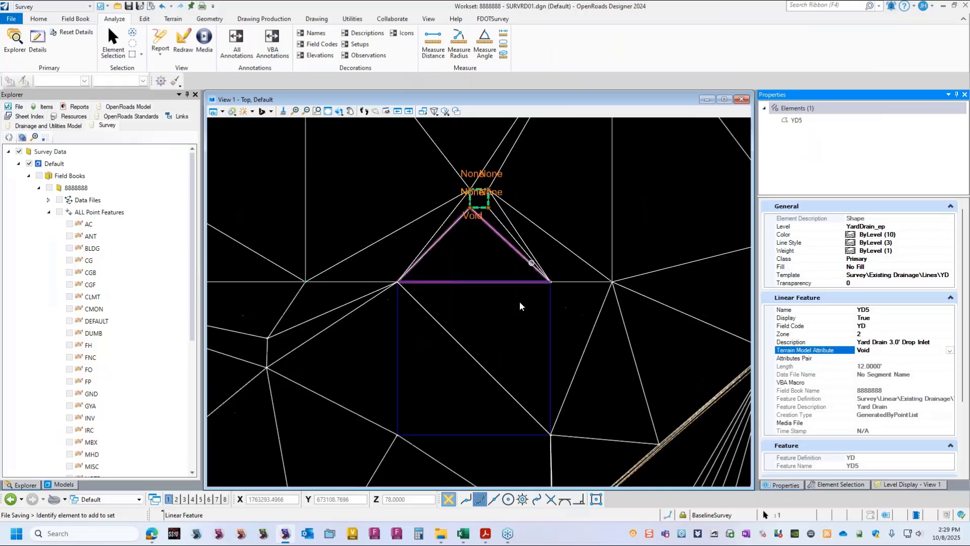
pyautogui.click(483, 282)
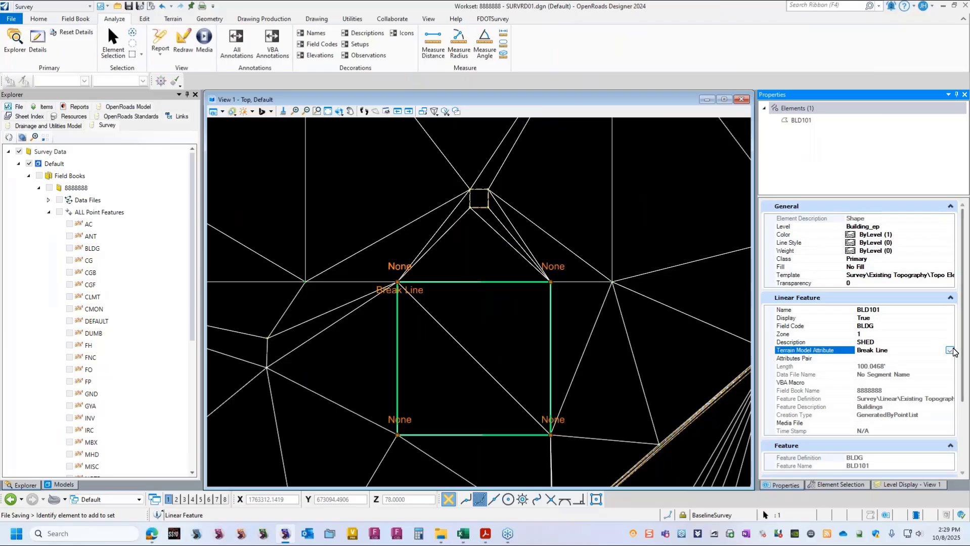
pyautogui.click(950, 350)
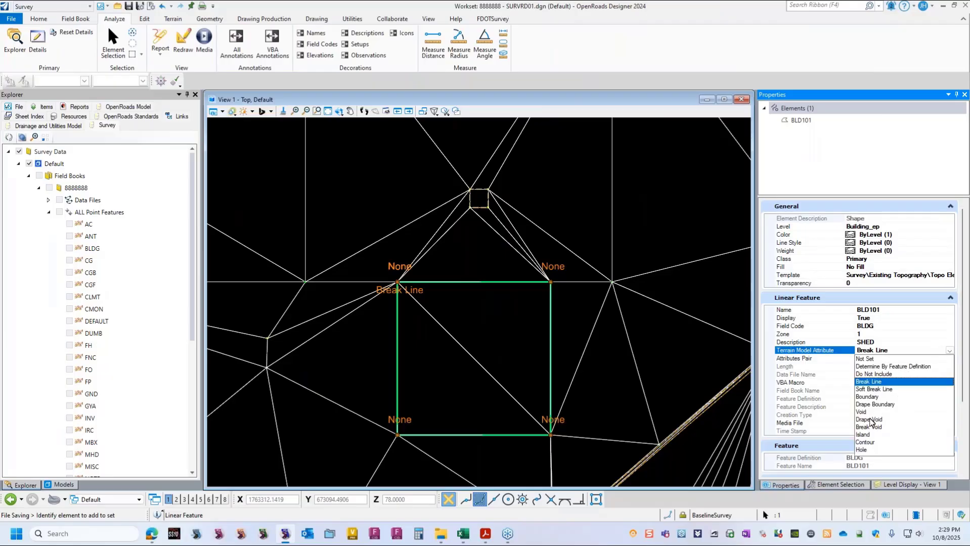
pyautogui.click(869, 427)
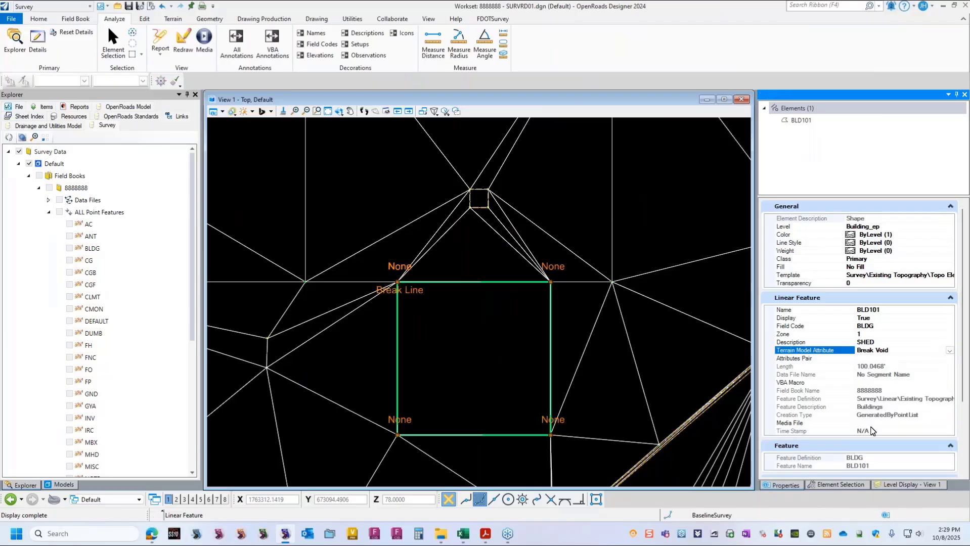
pyautogui.click(456, 254)
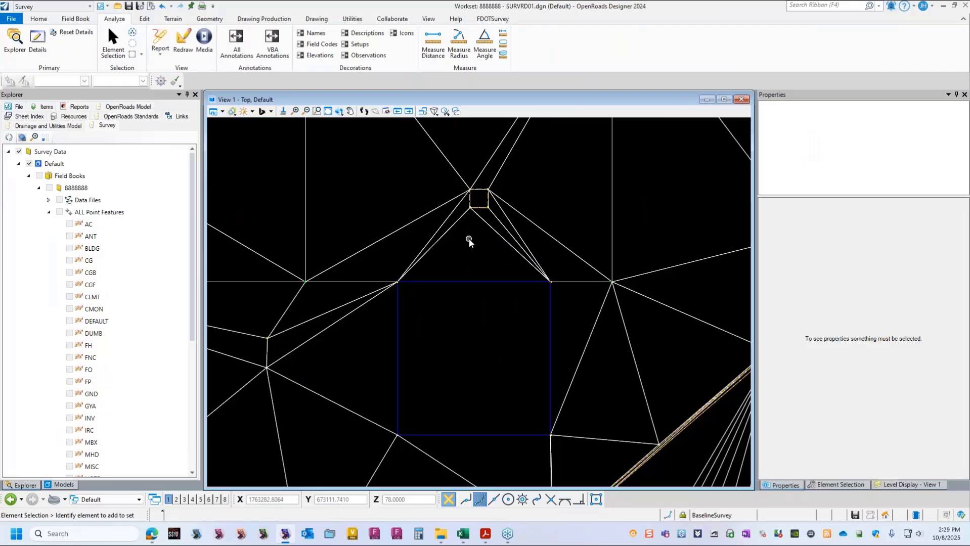
# - Rotate the view into 3D and examine the triangles along the angled double line between the shed and the slopes
pyautogui.scroll(-4, 469, 239)
pyautogui.scroll(2, 483, 301)
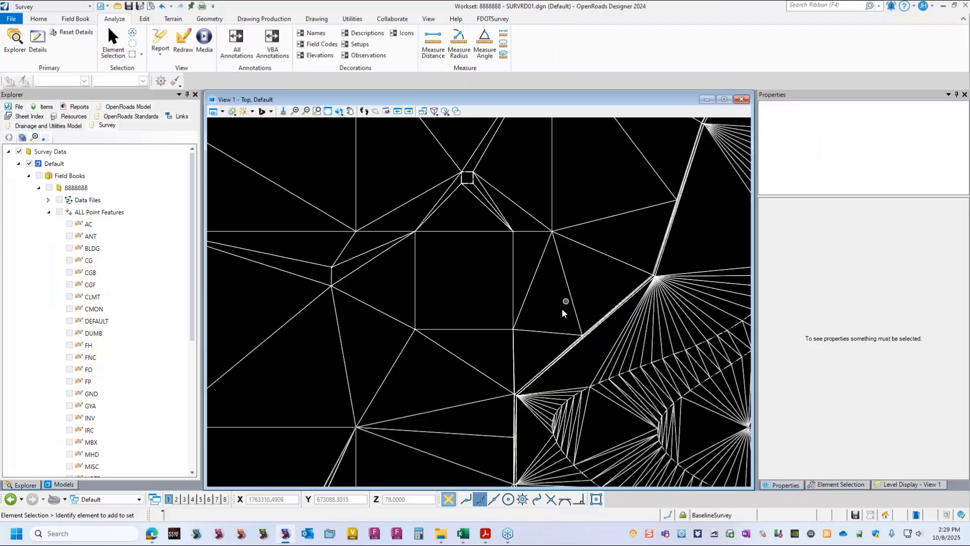
pyautogui.scroll(-3, 562, 310)
pyautogui.scroll(-2, 568, 326)
pyautogui.scroll(2, 572, 337)
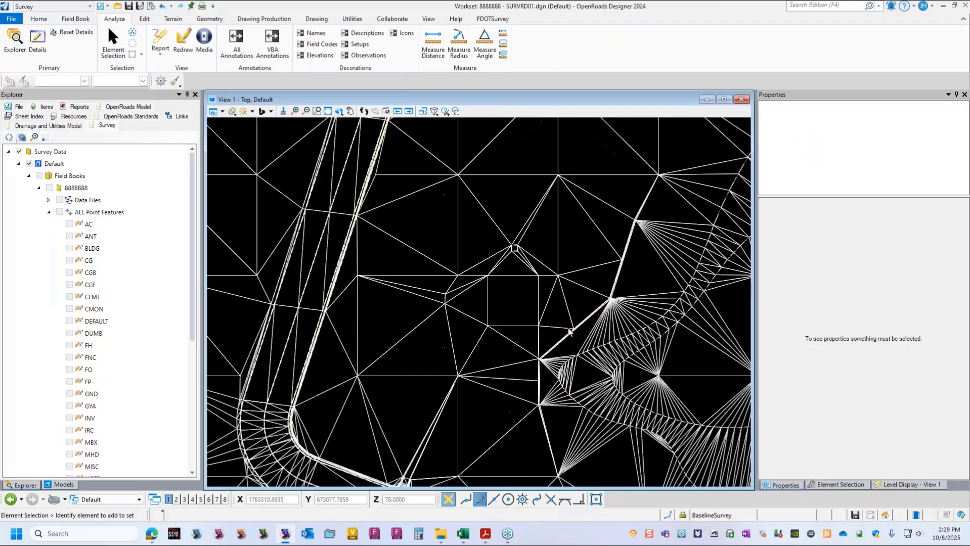
pyautogui.scroll(2, 578, 338)
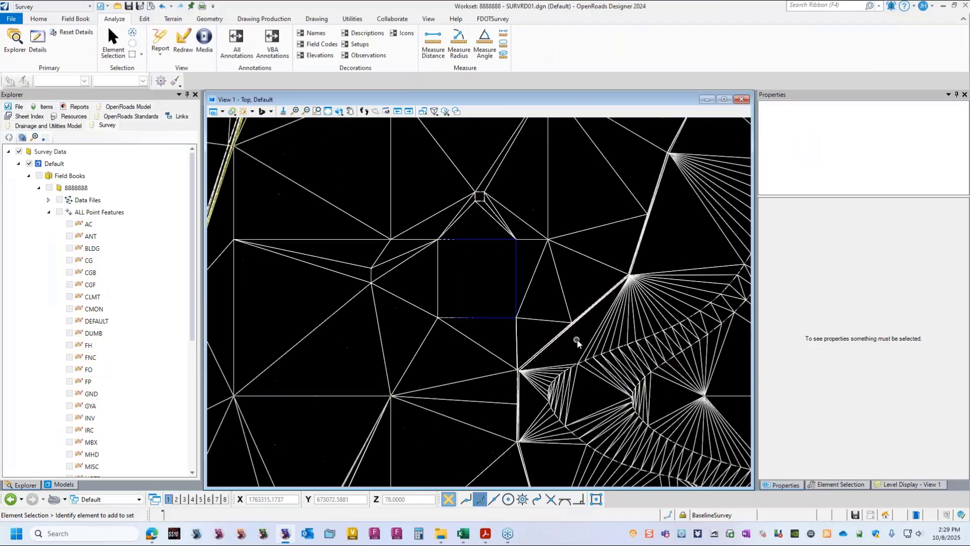
pyautogui.click(339, 111)
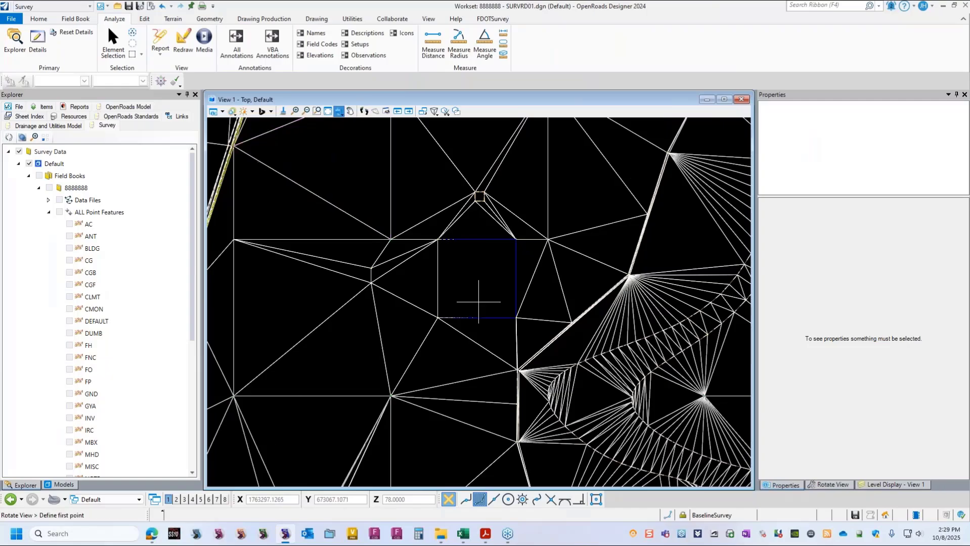
pyautogui.click(517, 370)
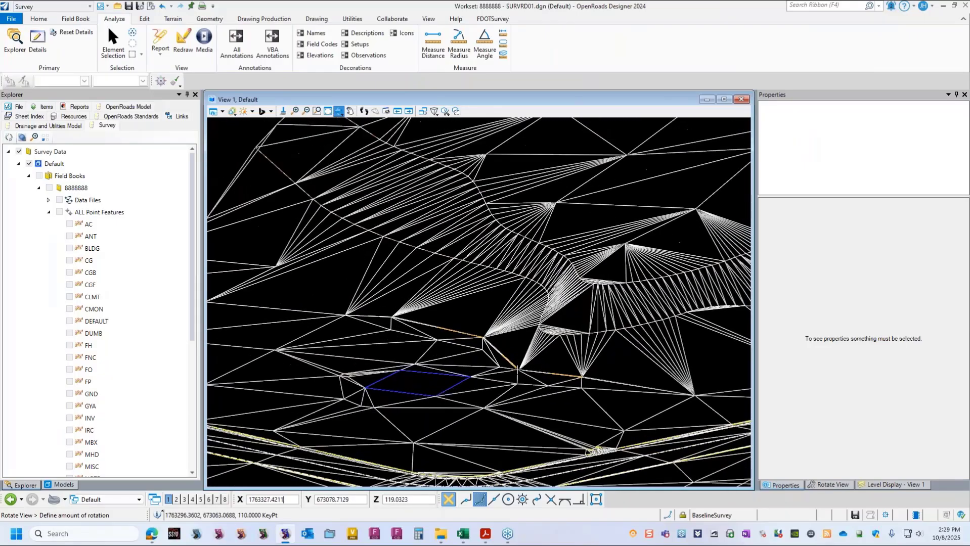
pyautogui.click(518, 370)
pyautogui.scroll(4, 518, 370)
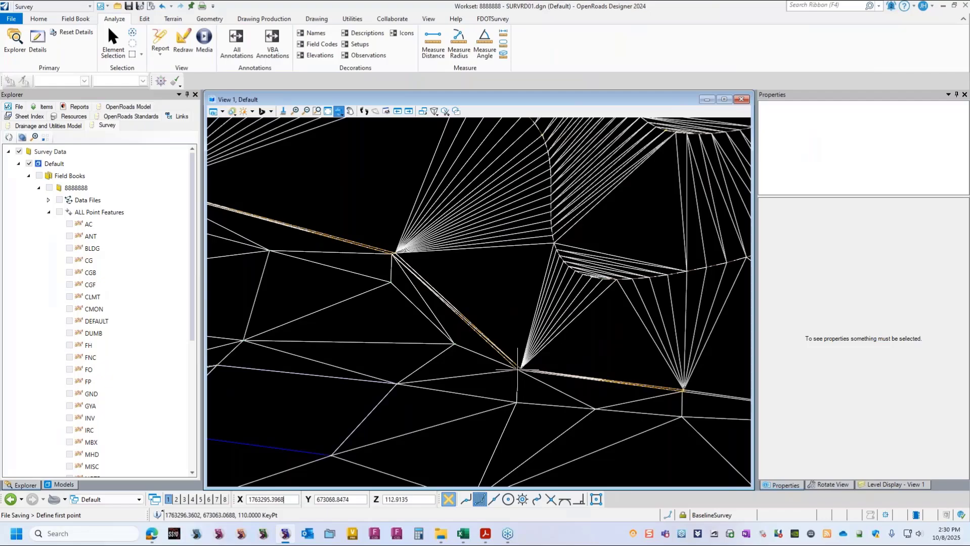
pyautogui.scroll(-1, 518, 369)
pyautogui.scroll(4, 519, 369)
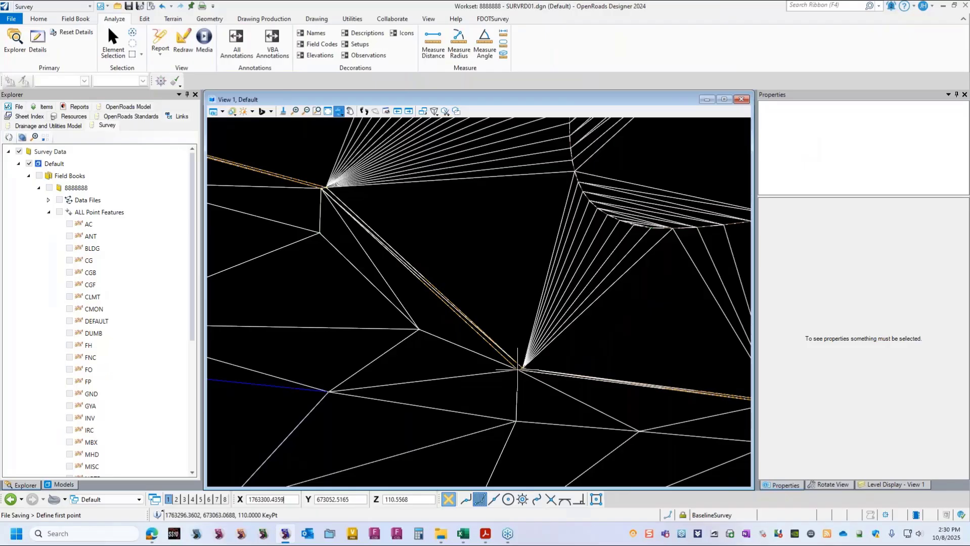
pyautogui.scroll(-1, 518, 369)
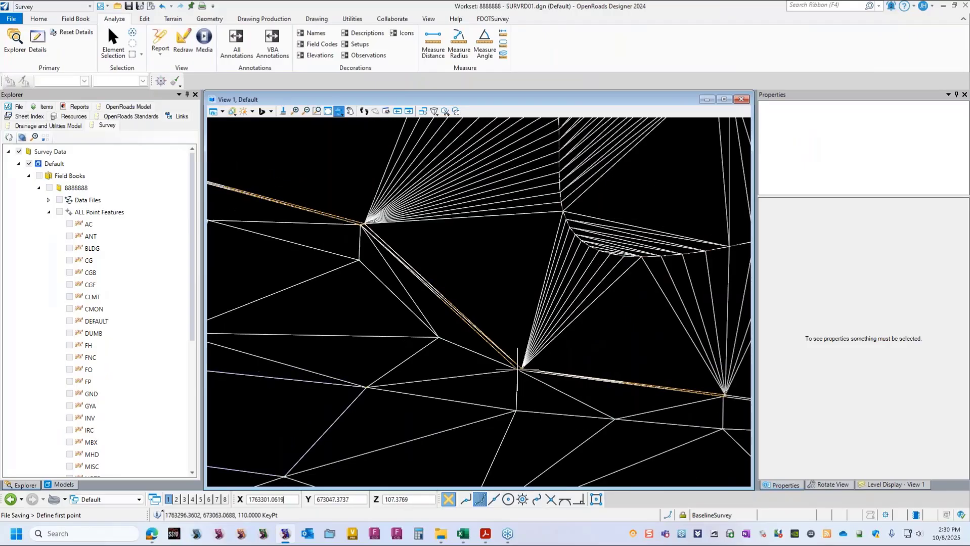
pyautogui.moveTo(518, 369); pyautogui.dragTo(467, 344, button='middle')
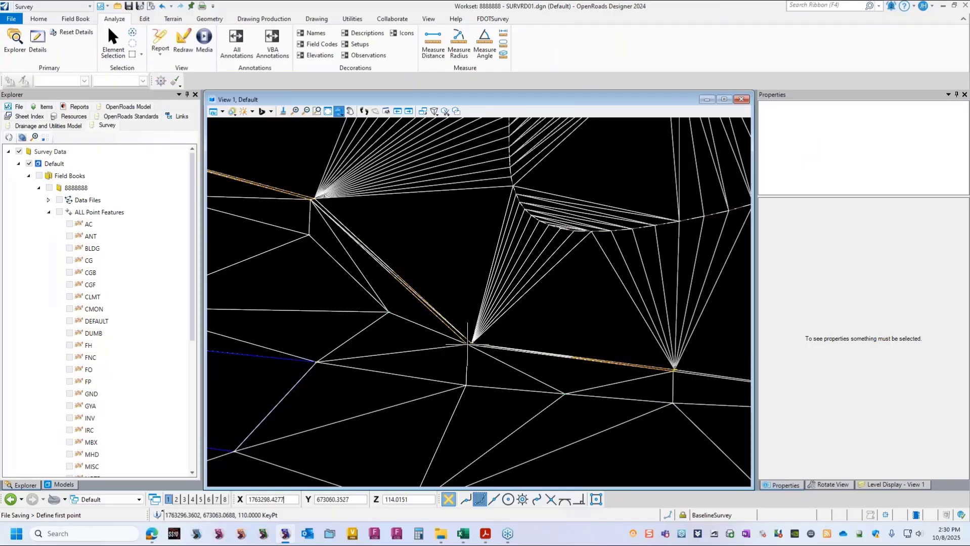
# - Rotate the 3D view around the double line's corner and the slope breaklines to examine how the triangles join them
pyautogui.click(468, 344)
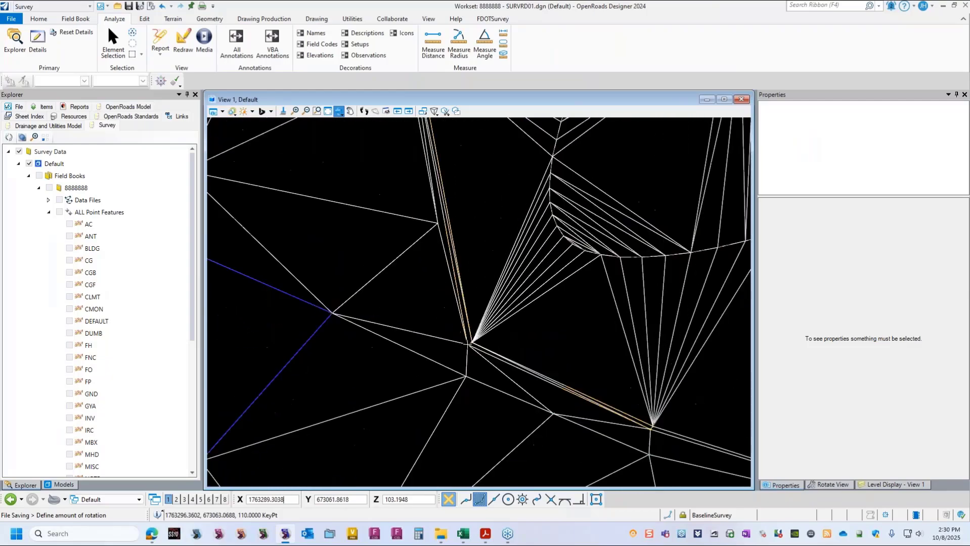
pyautogui.click(625, 303)
pyautogui.moveTo(625, 303); pyautogui.dragTo(410, 325, button='middle')
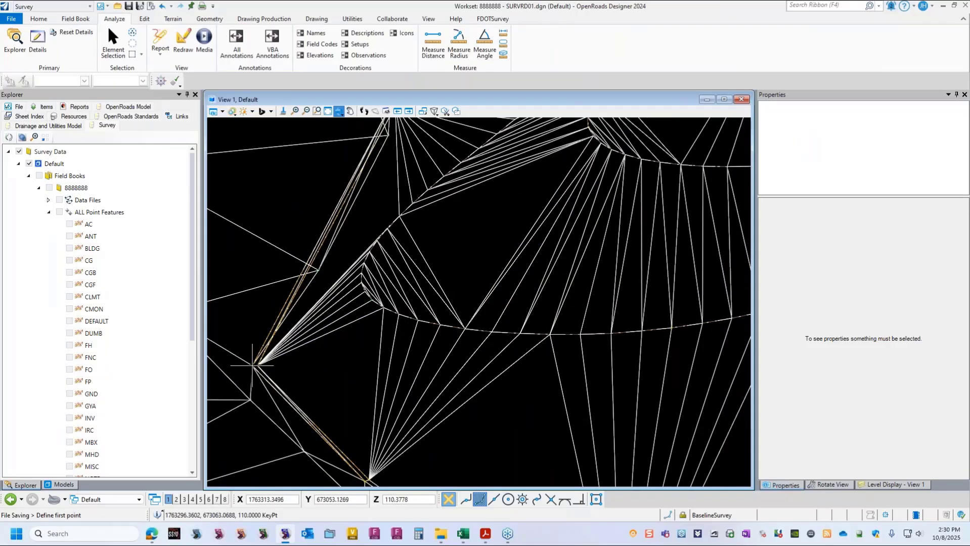
pyautogui.click(252, 365)
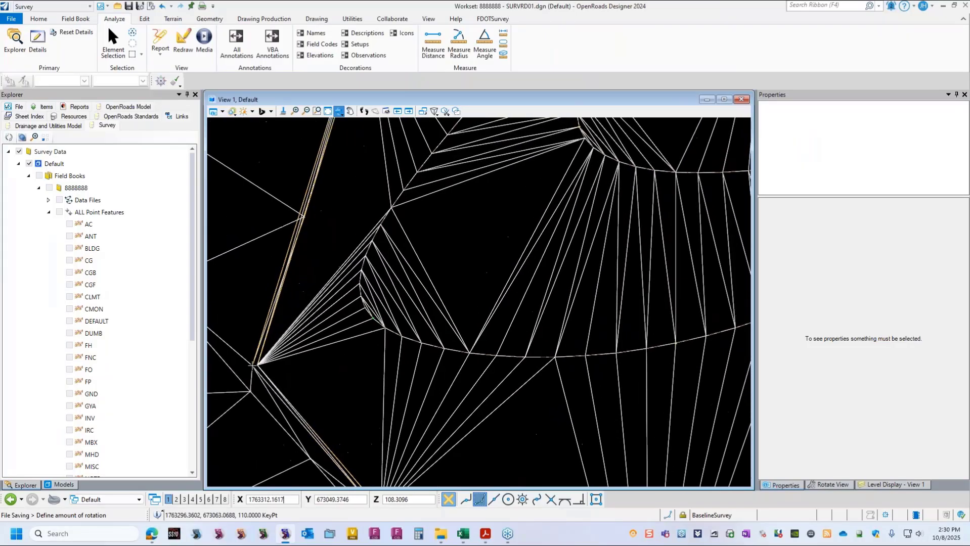
pyautogui.click(252, 365)
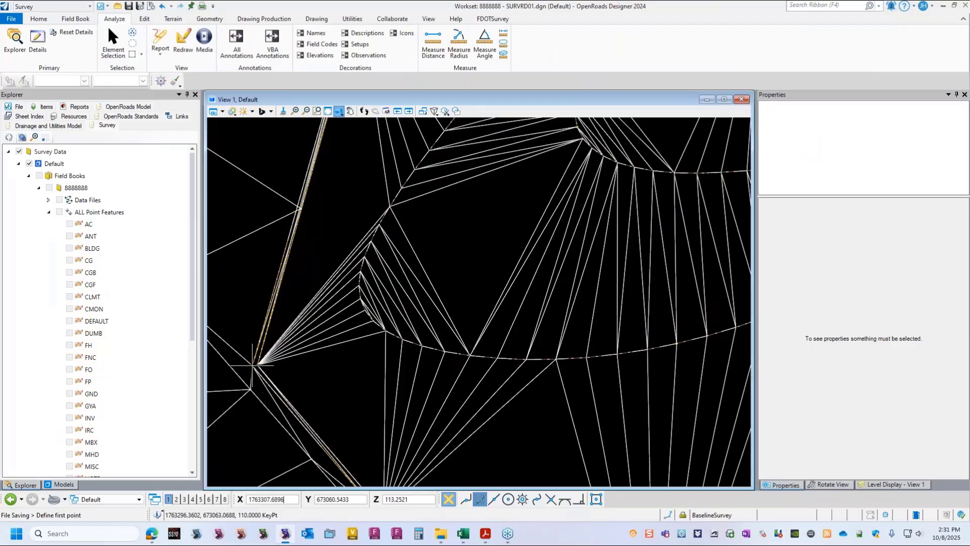
pyautogui.scroll(-3, 252, 365)
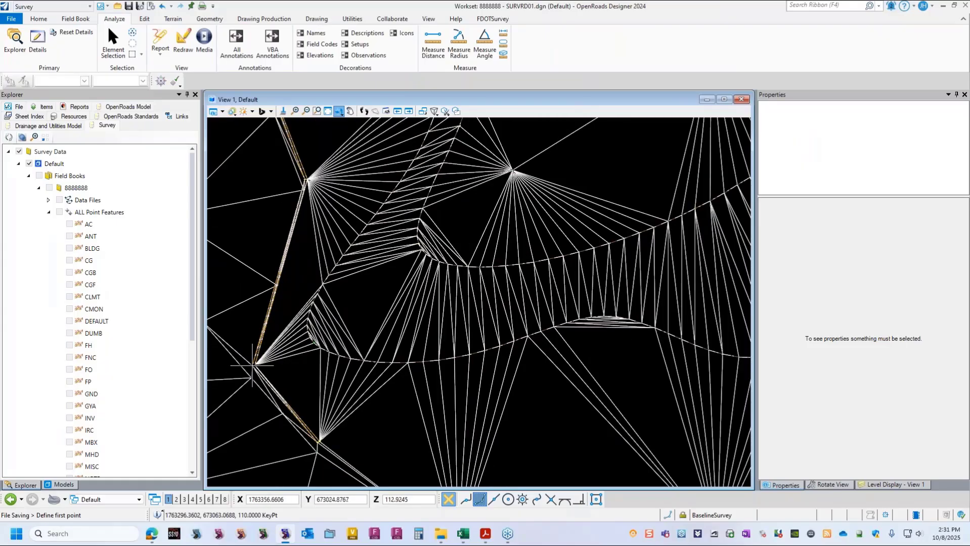
pyautogui.click(252, 365)
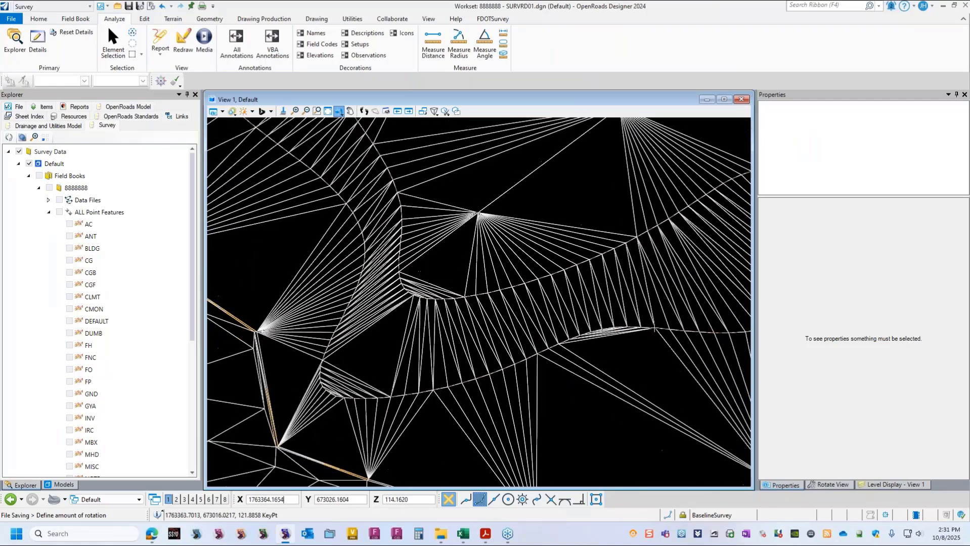
pyautogui.click(655, 341)
pyautogui.moveTo(402, 364); pyautogui.dragTo(507, 299, button='middle')
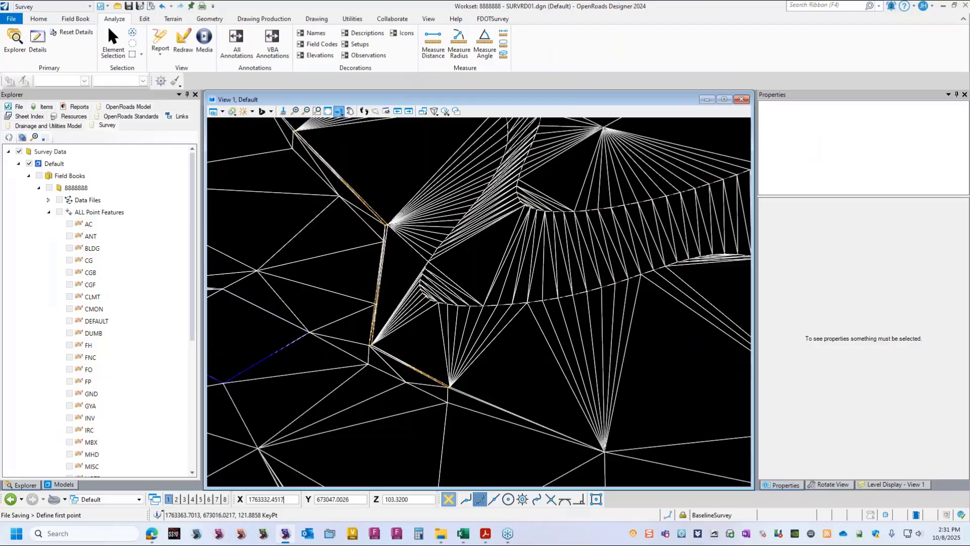
# - Restore the Top view and examine the triangles along the terrain's outer edge at the road's upper end
pyautogui.scroll(-4, 408, 314)
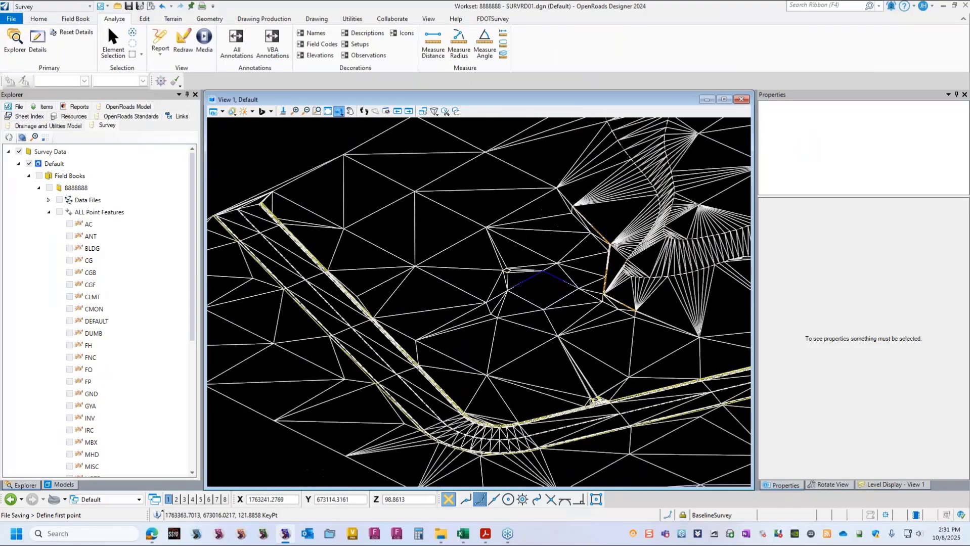
pyautogui.scroll(-1, 407, 313)
pyautogui.scroll(2, 407, 313)
pyautogui.scroll(-1, 408, 312)
pyautogui.click(343, 112)
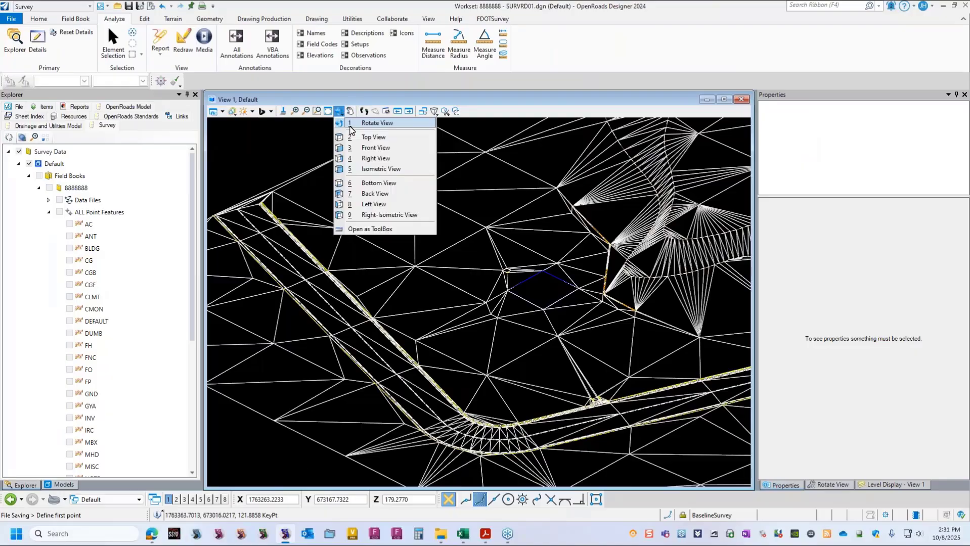
pyautogui.click(382, 138)
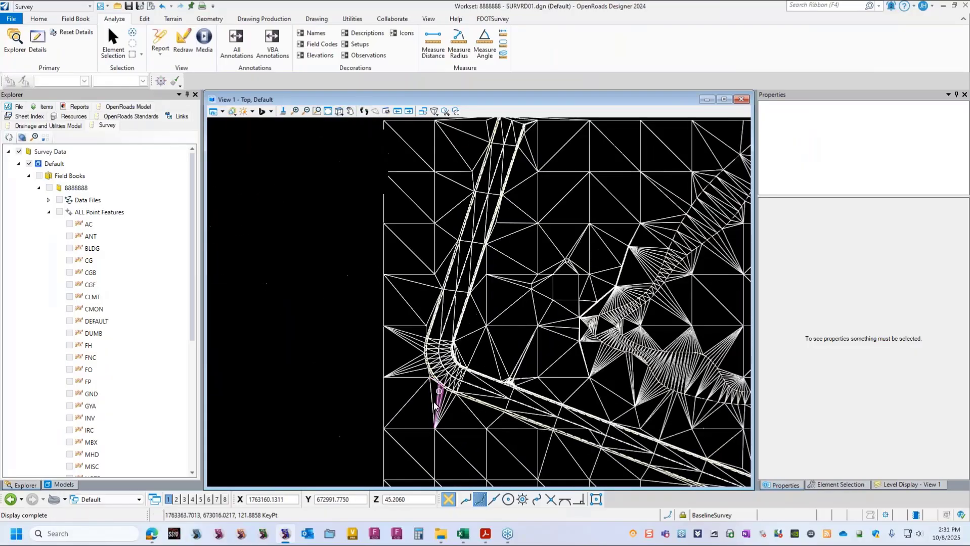
pyautogui.scroll(5, 498, 251)
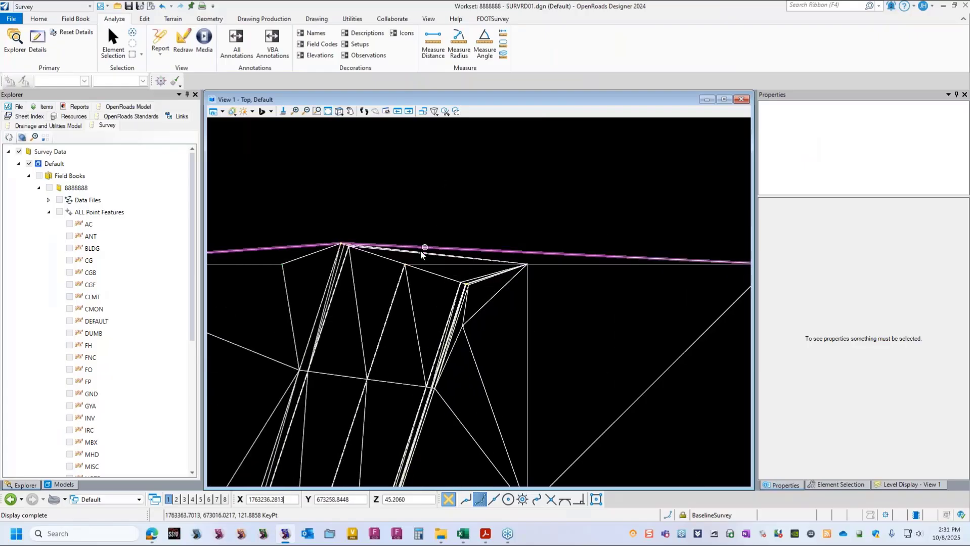
pyautogui.scroll(2, 363, 255)
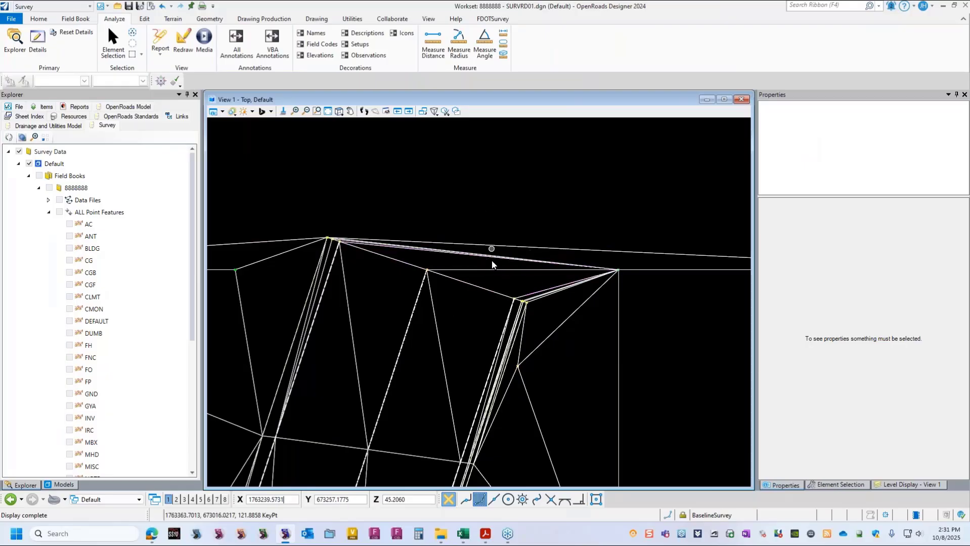
# - Examine the long thin triangles along the terrain's outer edge at the road's upper end against the surrounding terrain
pyautogui.scroll(-3, 379, 218)
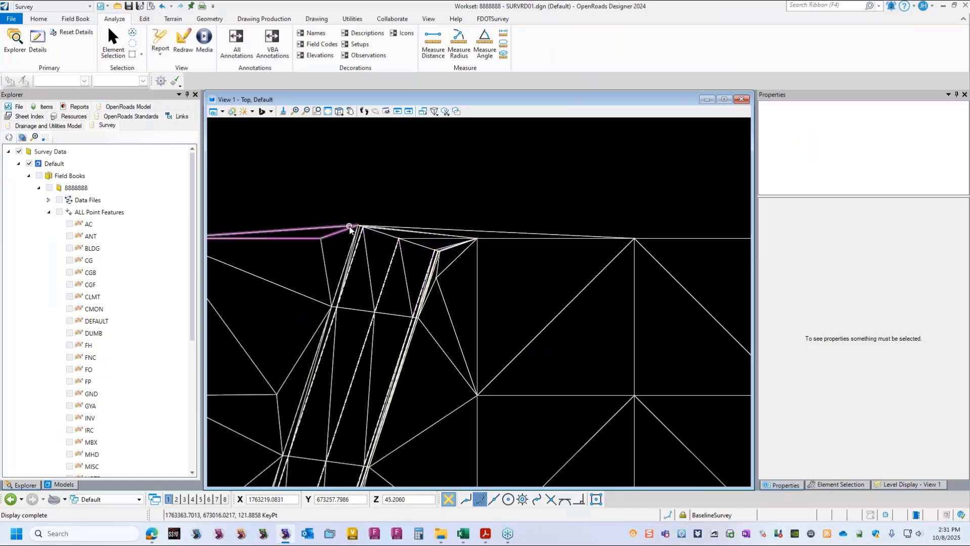
pyautogui.scroll(3, 351, 230)
pyautogui.moveTo(347, 234)
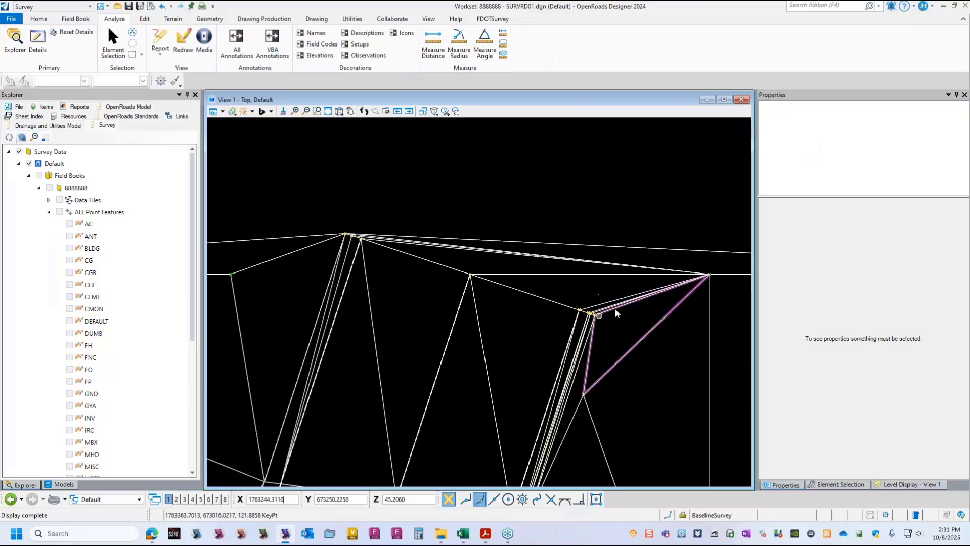
pyautogui.scroll(-2, 453, 226)
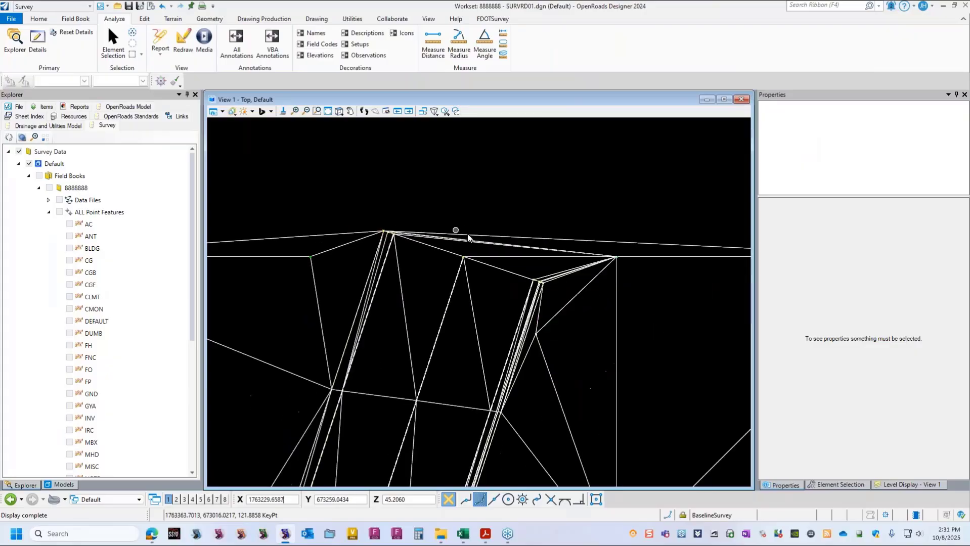
pyautogui.scroll(-4, 469, 237)
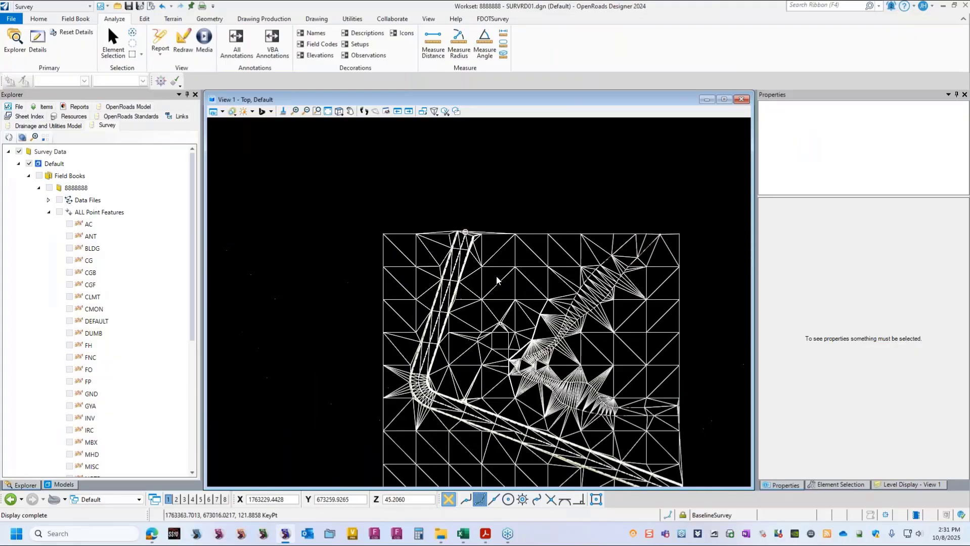
pyautogui.scroll(-1, 500, 303)
pyautogui.scroll(4, 503, 311)
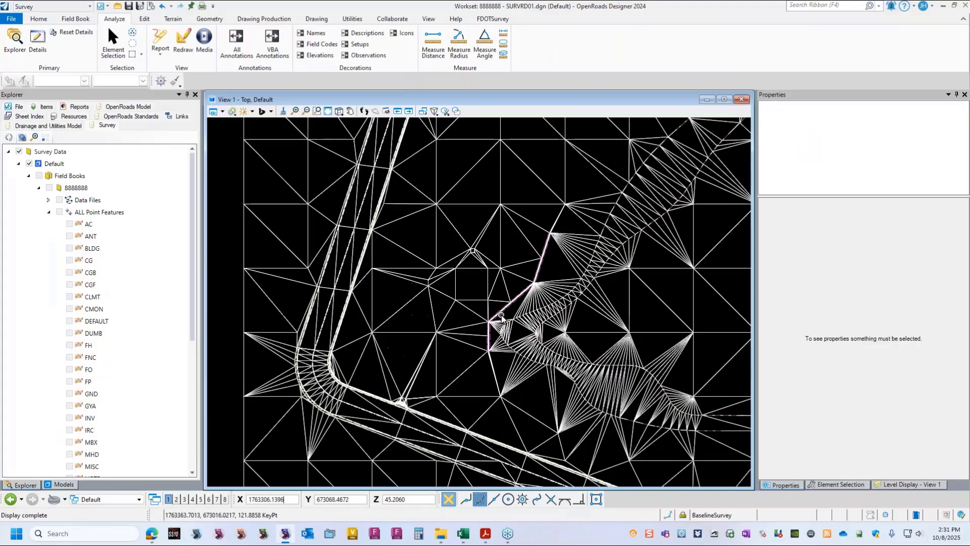
pyautogui.scroll(-4, 501, 318)
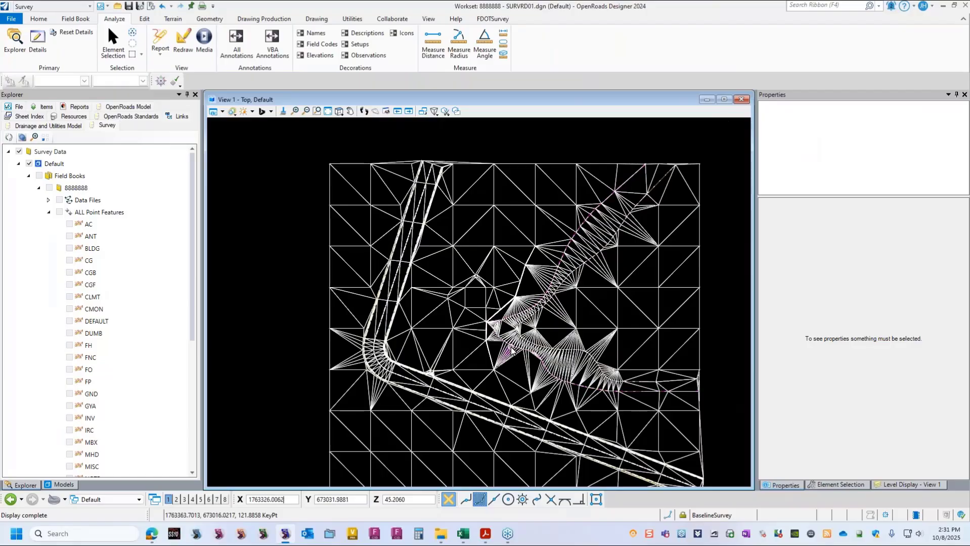
pyautogui.scroll(1, 488, 365)
pyautogui.scroll(2, 431, 214)
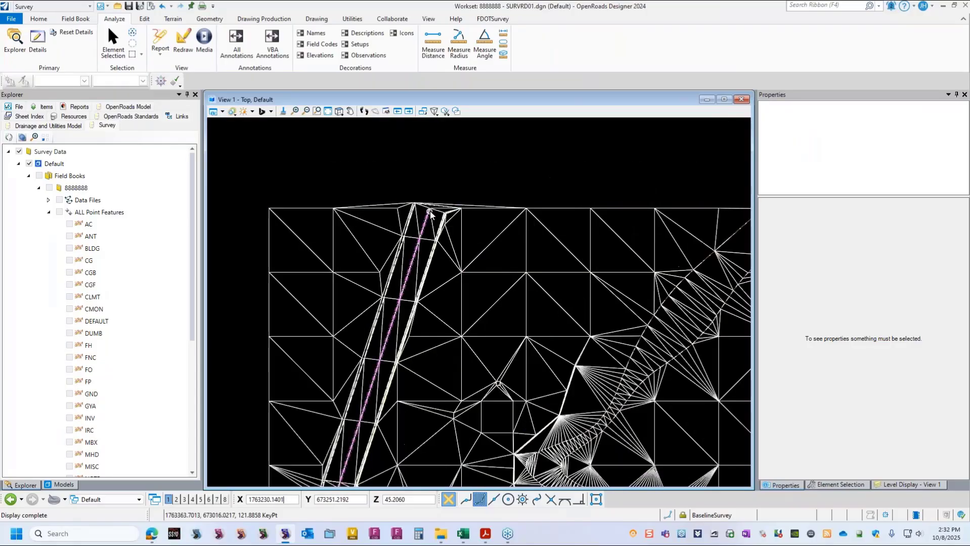
pyautogui.scroll(3, 430, 214)
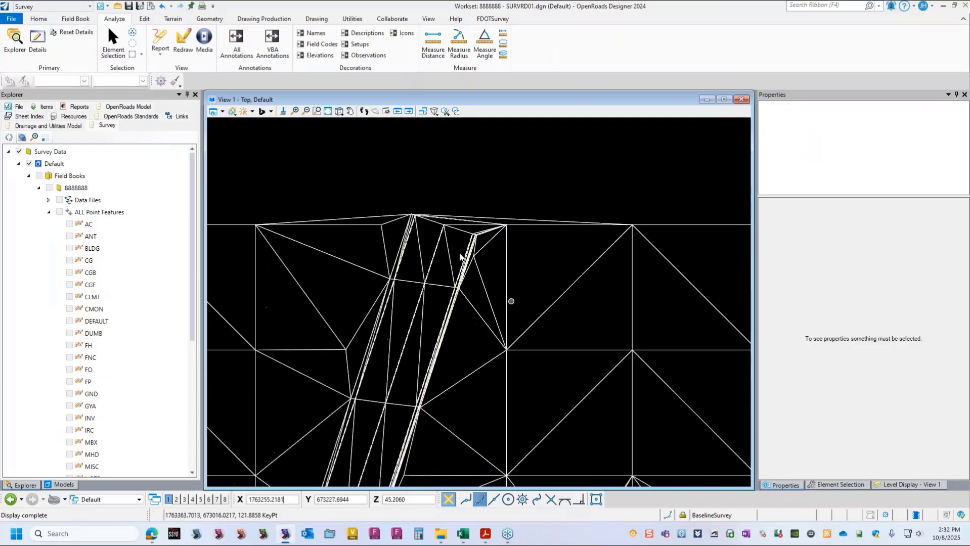
pyautogui.scroll(1, 433, 223)
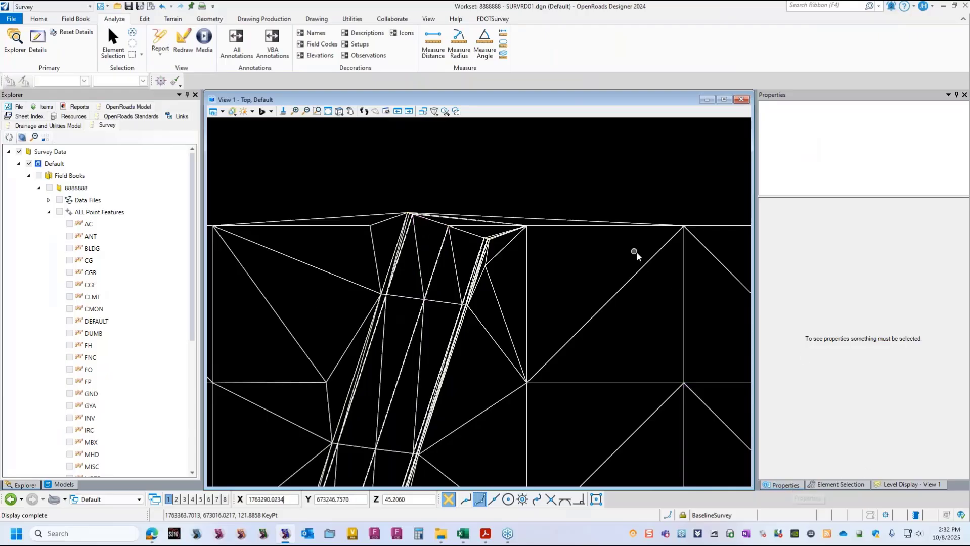
# - Select the terrain model and set its Max Edge Length to 60 feet
pyautogui.click(643, 264)
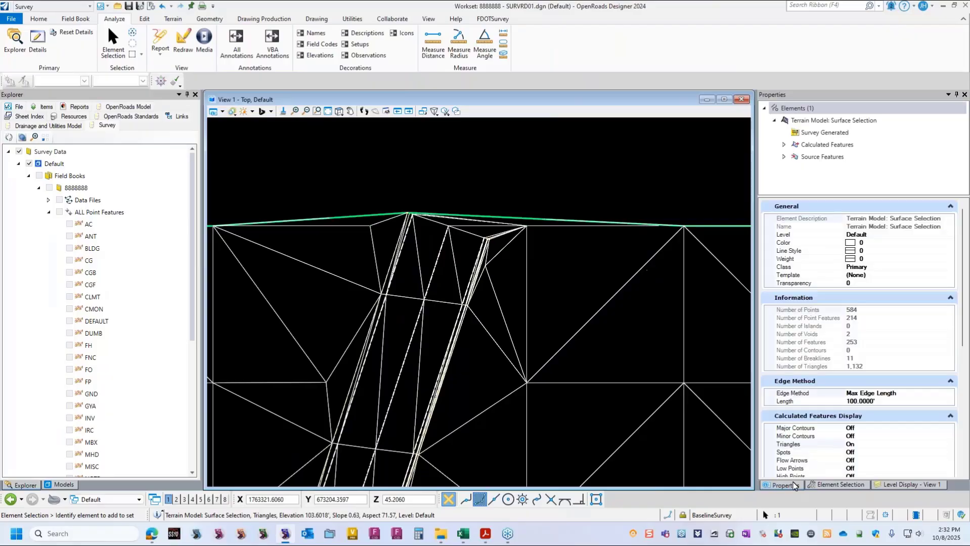
pyautogui.scroll(-1, 860, 357)
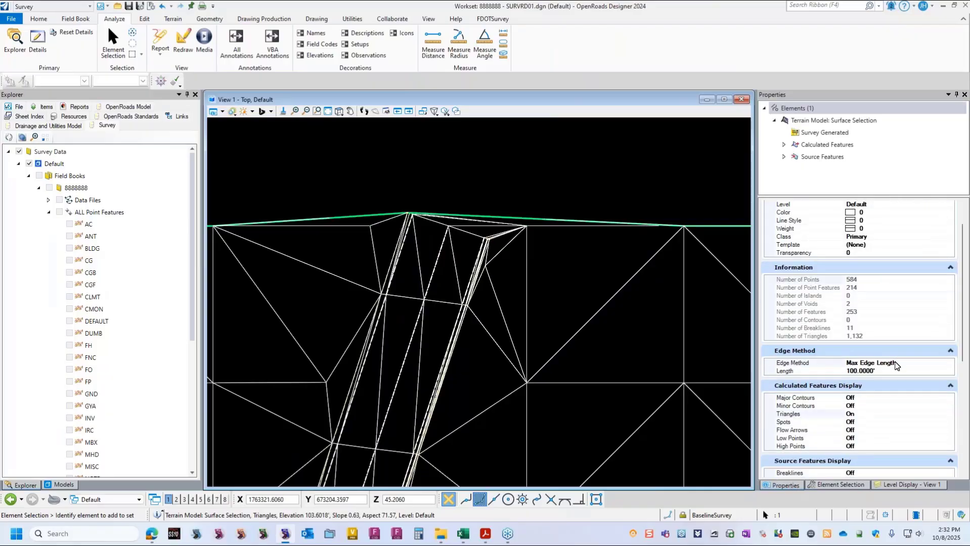
pyautogui.click(884, 371)
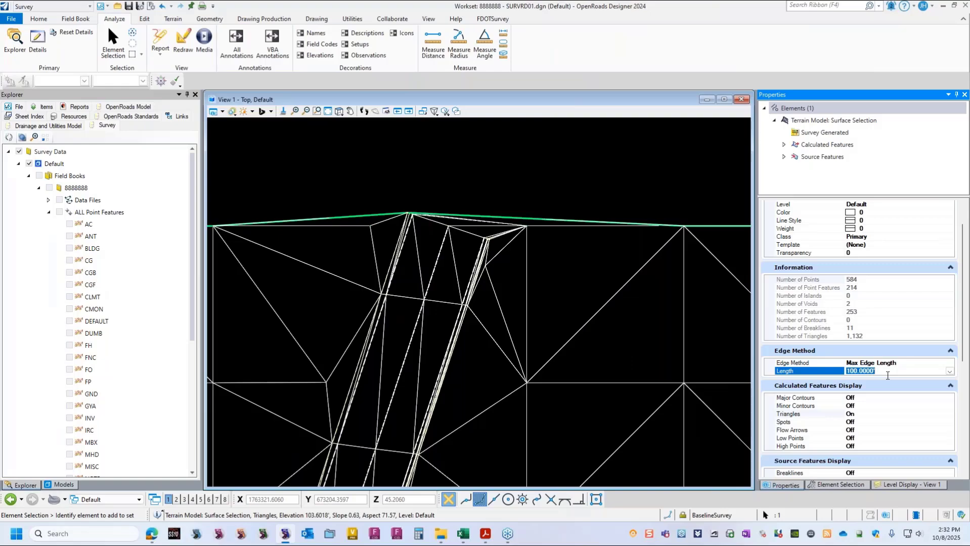
pyautogui.write('60')
pyautogui.press('Return')
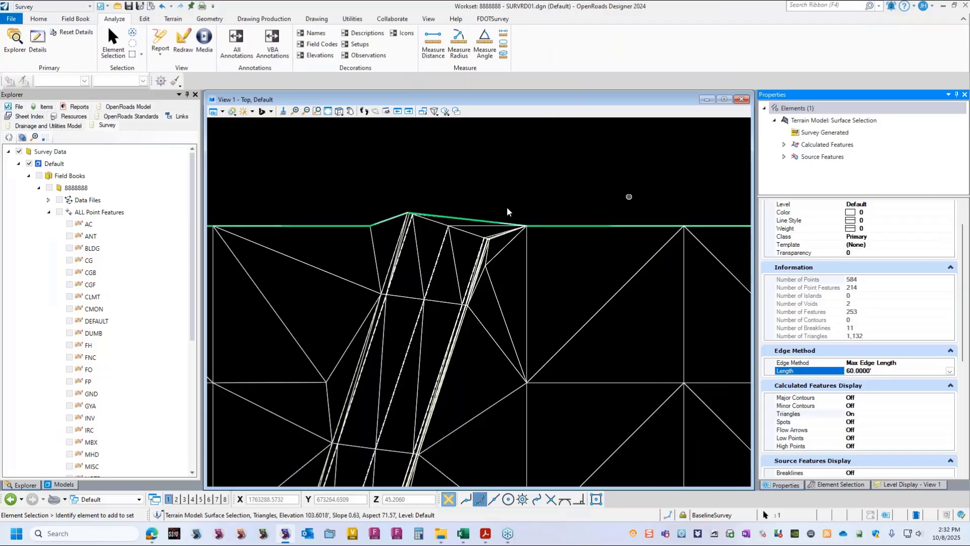
# - Set the terrain model's Max Edge Length to 50 feet and inspect the boundary around the road's upper end
pyautogui.doubleClick(873, 370)
pyautogui.write('50')
pyautogui.press('Return')
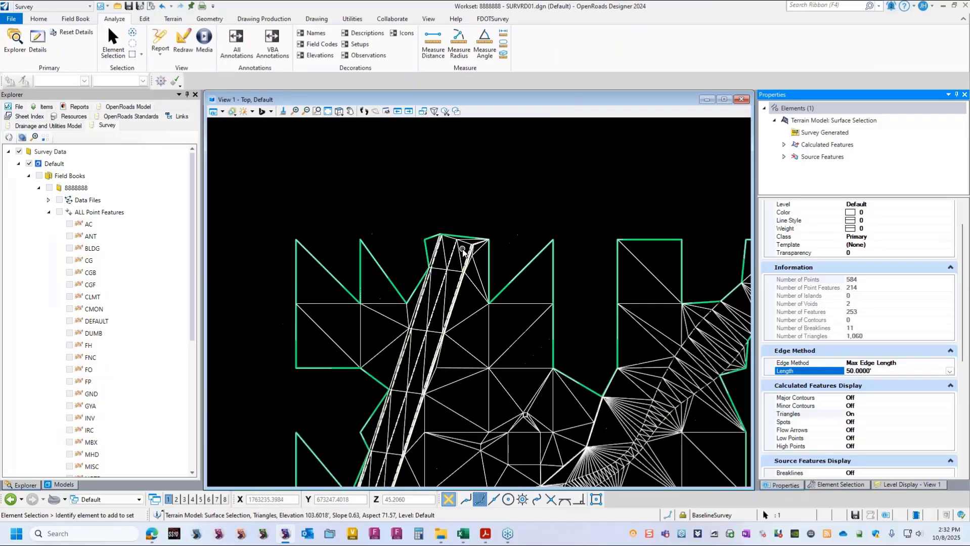
pyautogui.scroll(-3, 461, 251)
pyautogui.scroll(5, 453, 251)
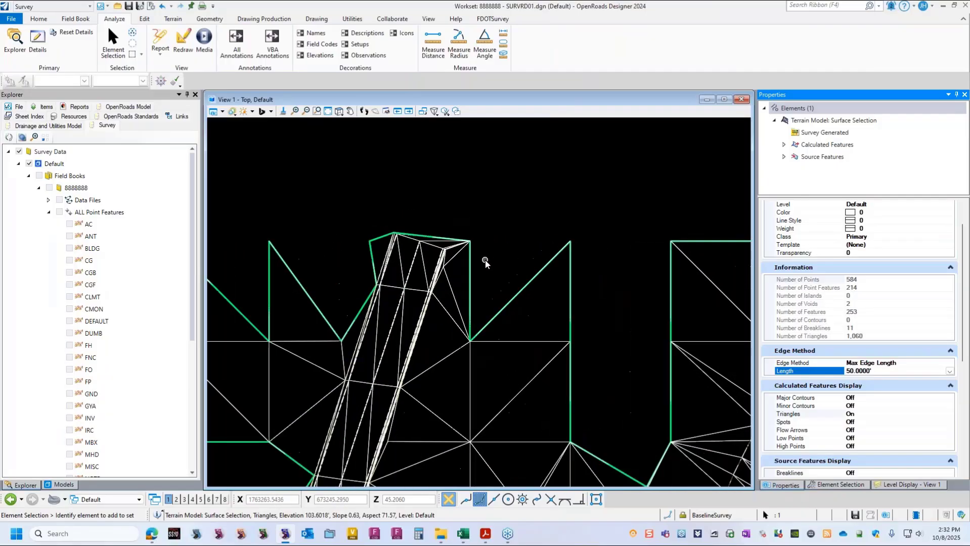
pyautogui.scroll(1, 460, 271)
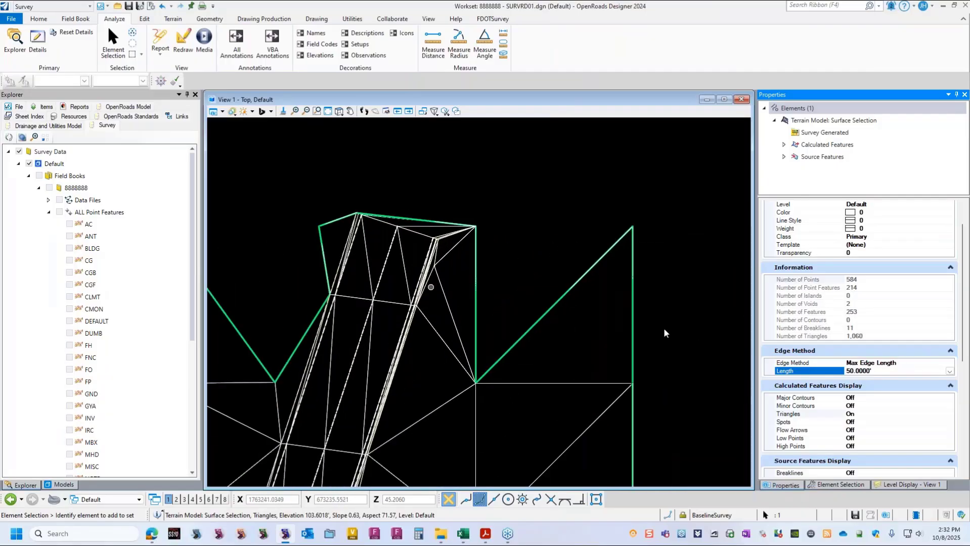
# - Set the terrain model's Max Edge Length to 55 feet and inspect the boundary at the road's upper end
pyautogui.click(878, 371)
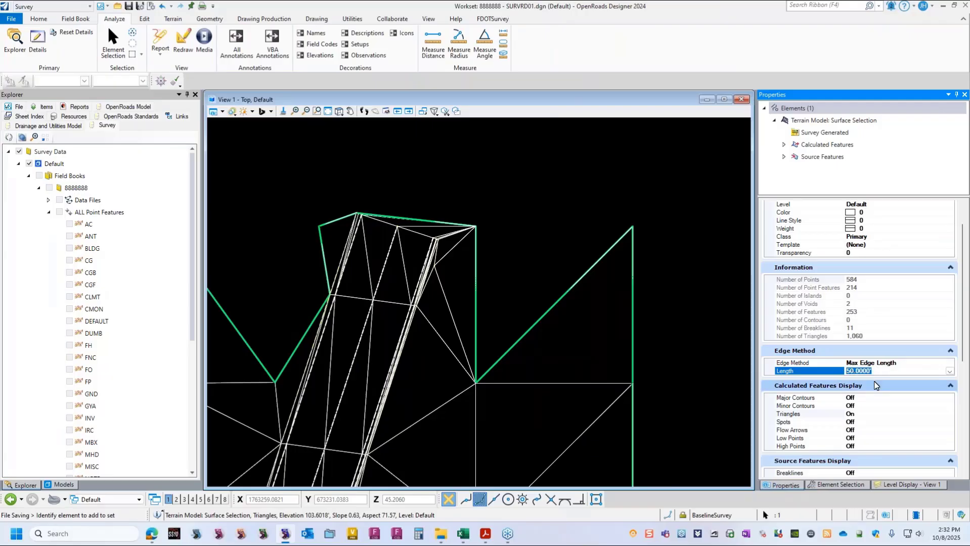
pyautogui.write('55')
pyautogui.press('Return')
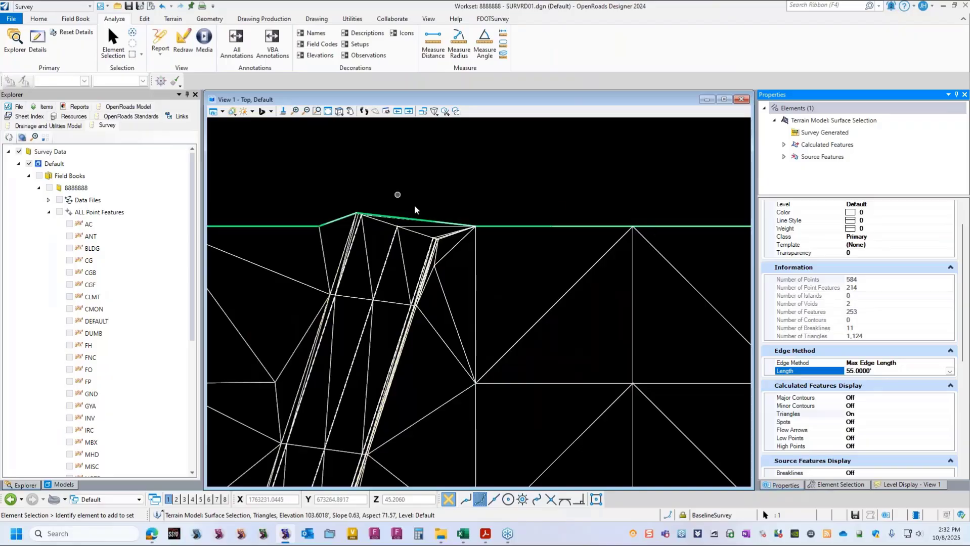
pyautogui.scroll(-1, 392, 196)
pyautogui.scroll(2, 410, 210)
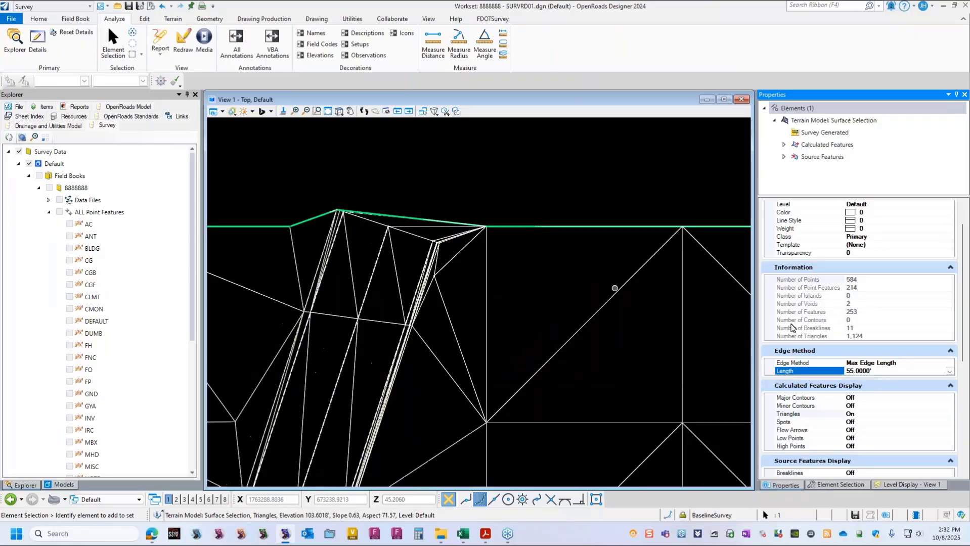
# - Try the Sliver edge method on the terrain model, inspect the road's upper end, and switch back to Max Edge Length
pyautogui.click(927, 363)
pyautogui.click(950, 363)
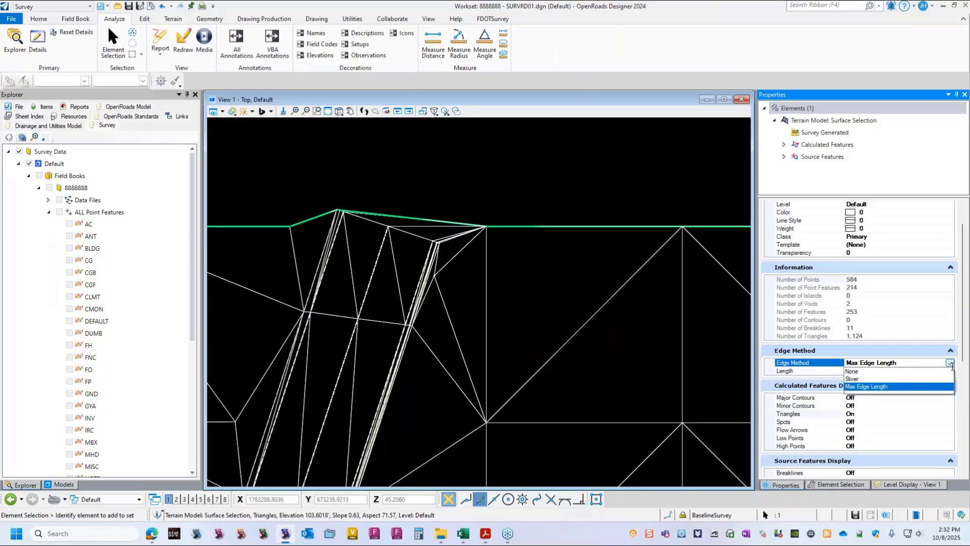
pyautogui.click(860, 380)
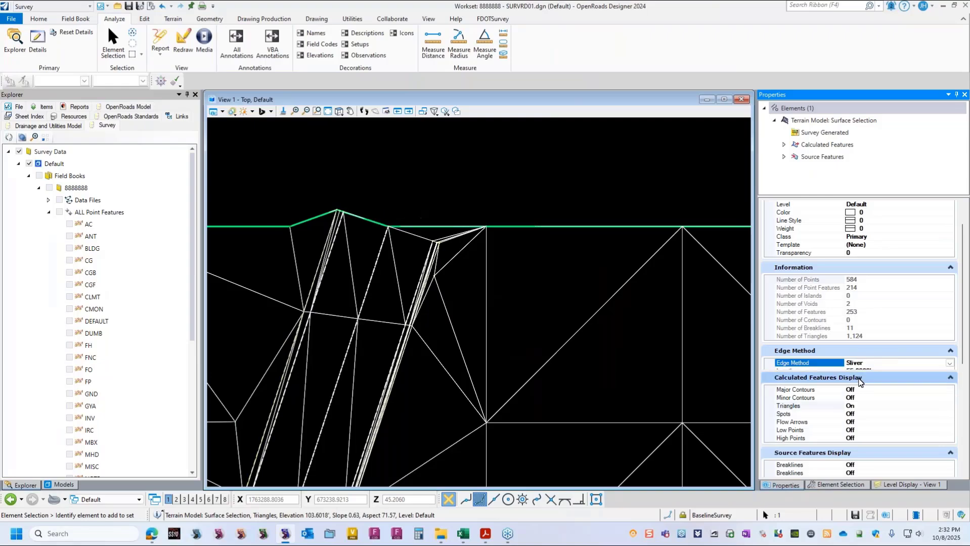
pyautogui.scroll(-3, 389, 243)
pyautogui.scroll(3, 429, 232)
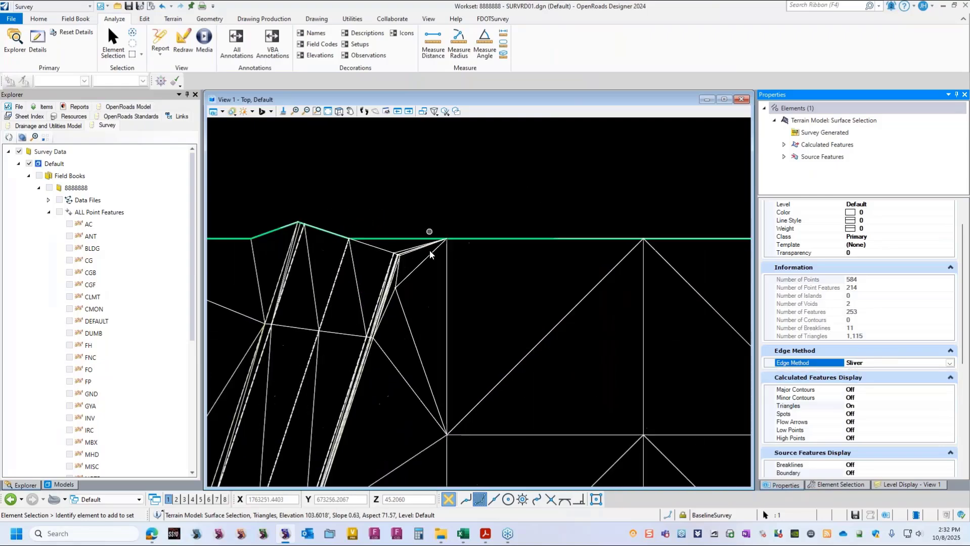
pyautogui.scroll(3, 430, 251)
pyautogui.scroll(-4, 360, 238)
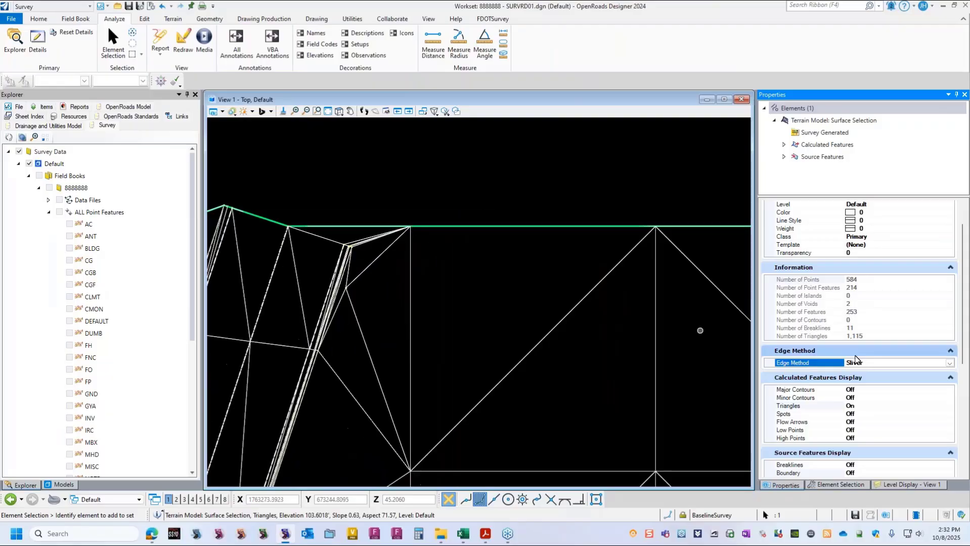
pyautogui.click(951, 363)
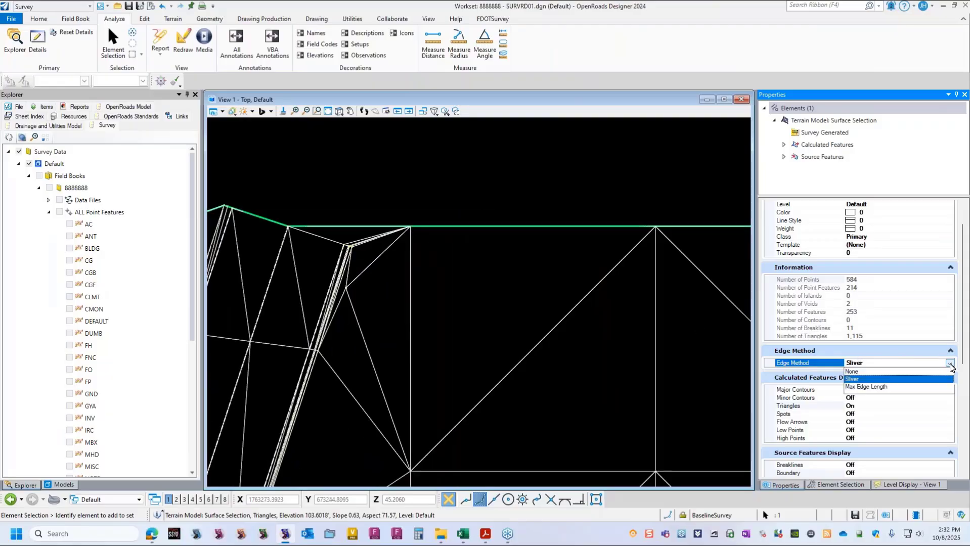
pyautogui.click(881, 388)
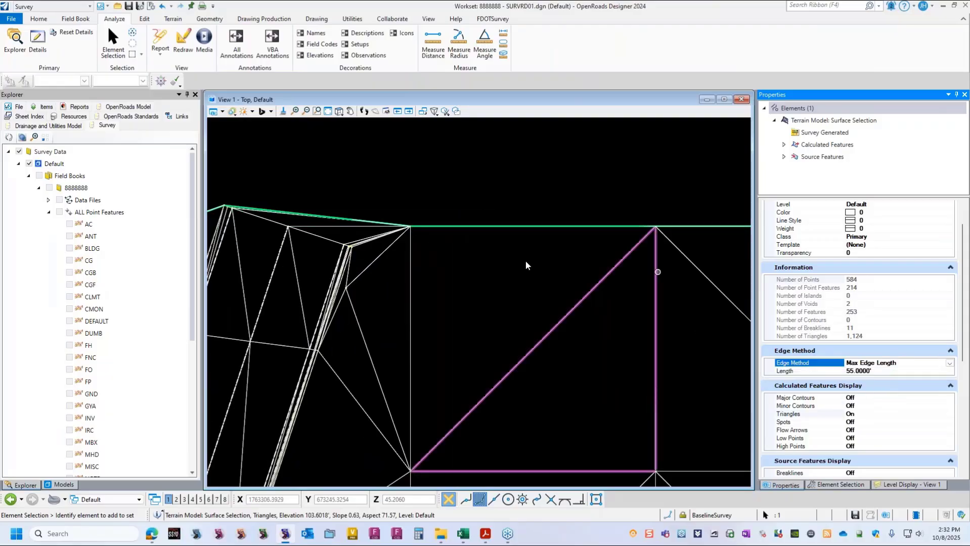
# - Examine the terrain boundary where the road meets it at its upper and lower ends
pyautogui.scroll(-6, 353, 220)
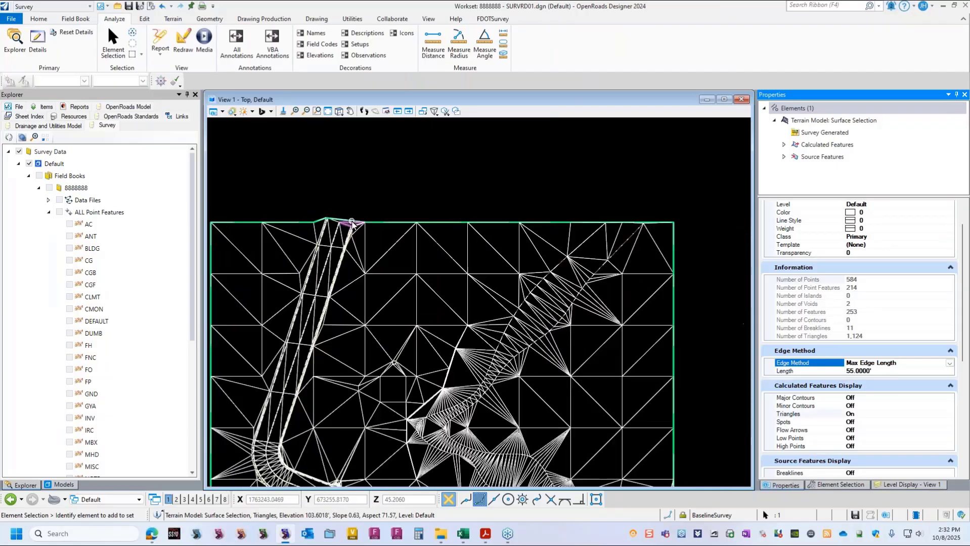
pyautogui.scroll(5, 518, 396)
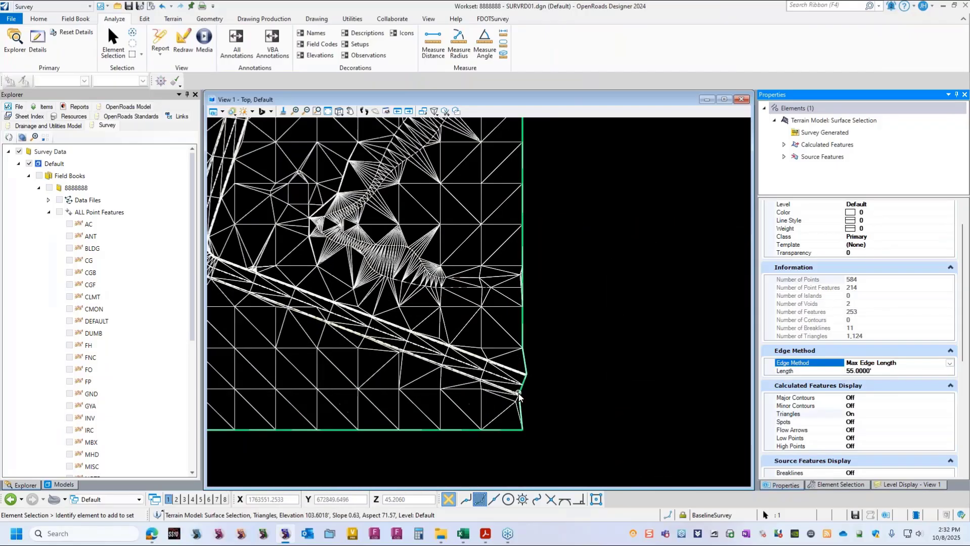
pyautogui.scroll(3, 516, 369)
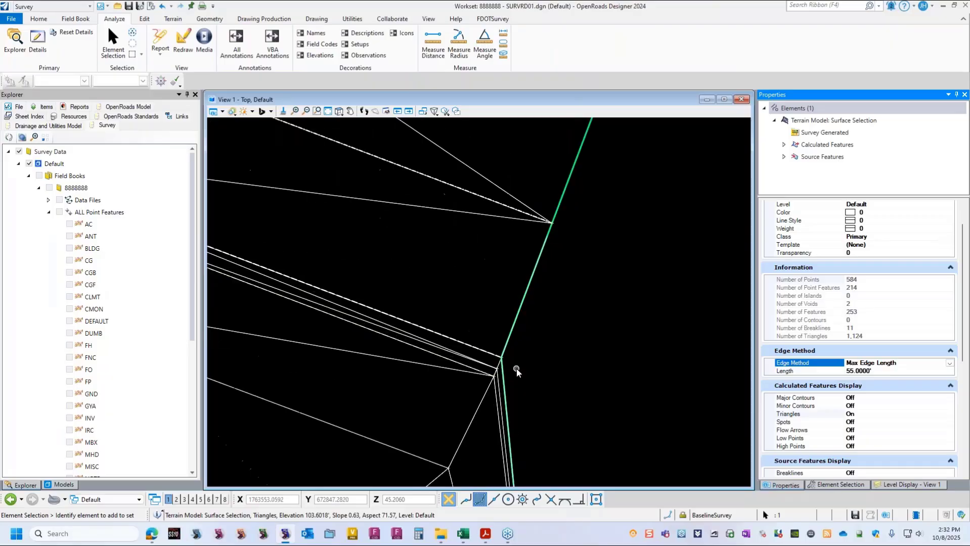
pyautogui.scroll(-4, 521, 377)
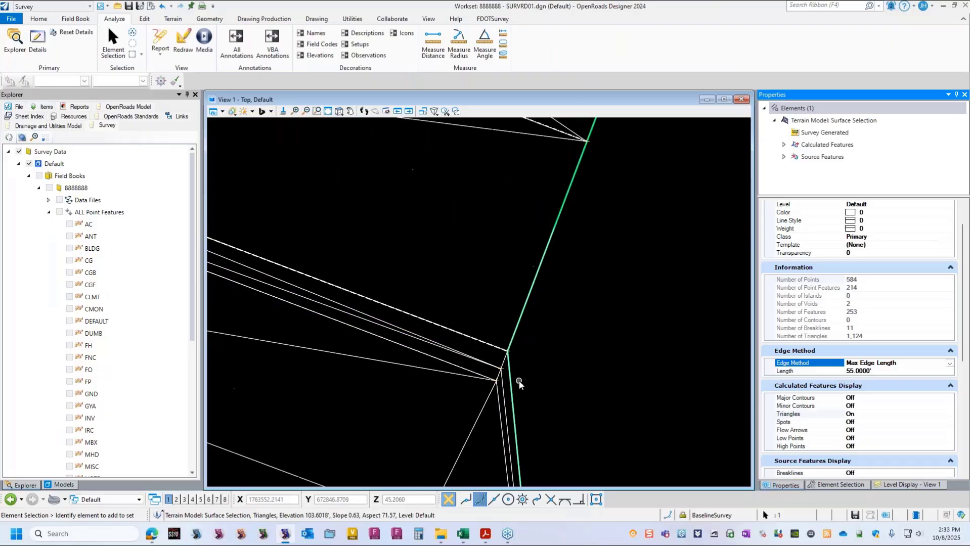
pyautogui.scroll(-6, 594, 380)
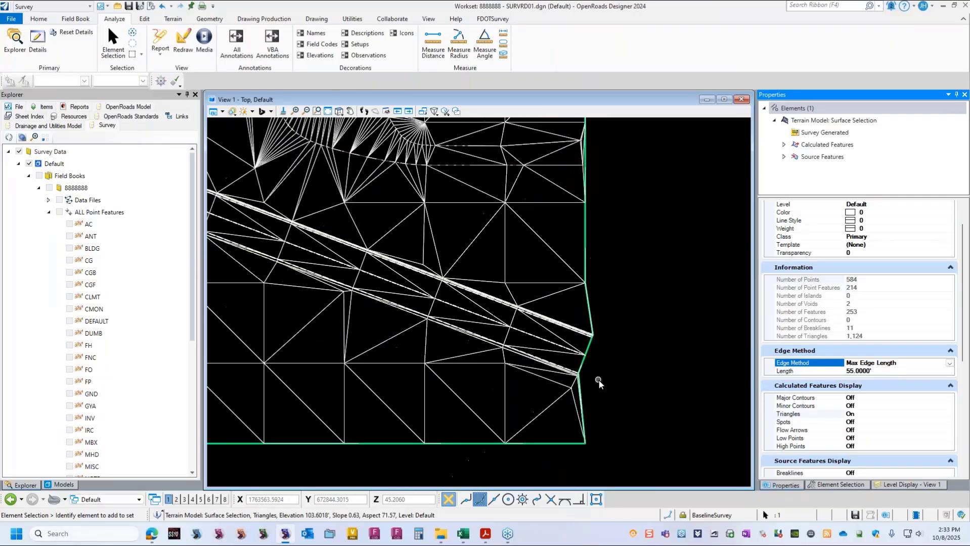
pyautogui.scroll(2, 471, 202)
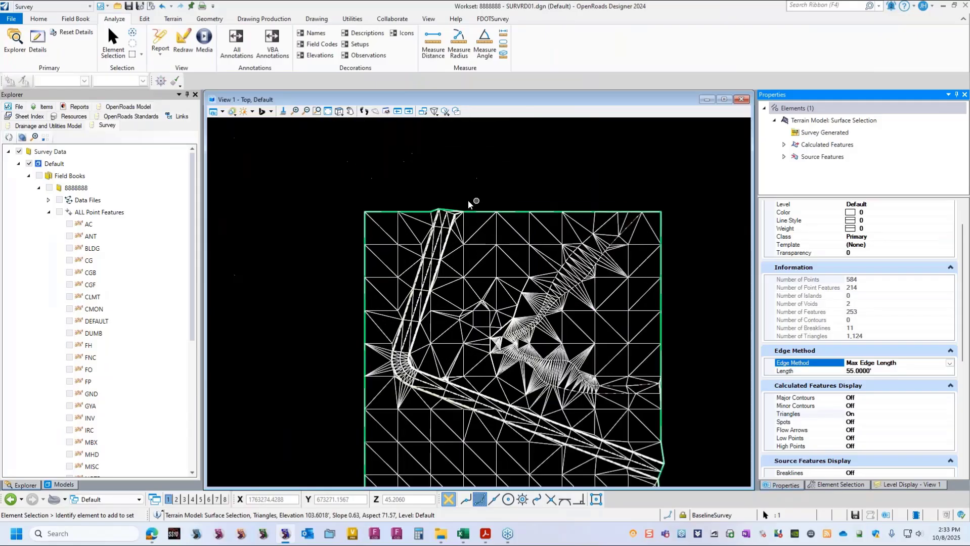
pyautogui.scroll(-2, 450, 199)
# - Turn off the terrain model's Triangles display and inspect the corner of the angled double line beside the shed
pyautogui.scroll(1, 452, 201)
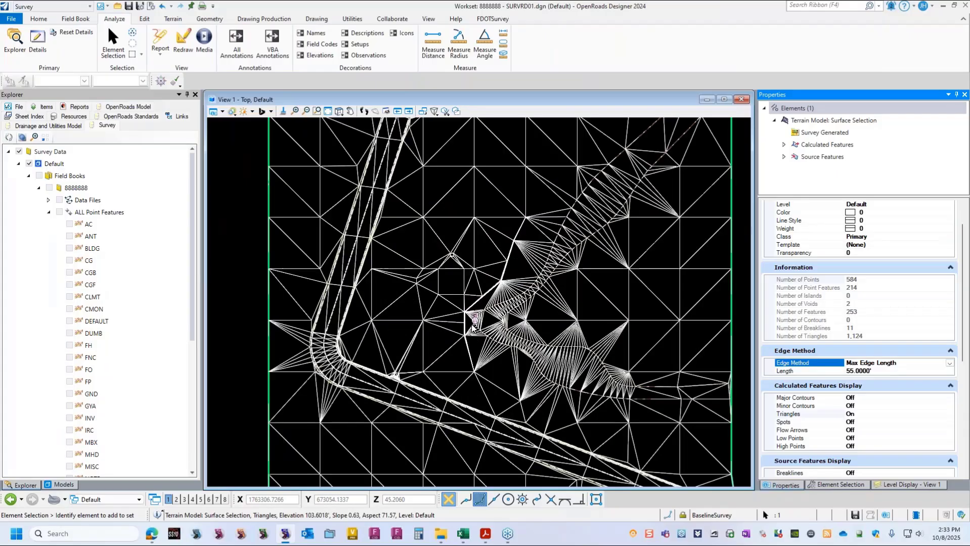
pyautogui.scroll(2, 491, 297)
pyautogui.scroll(2, 477, 314)
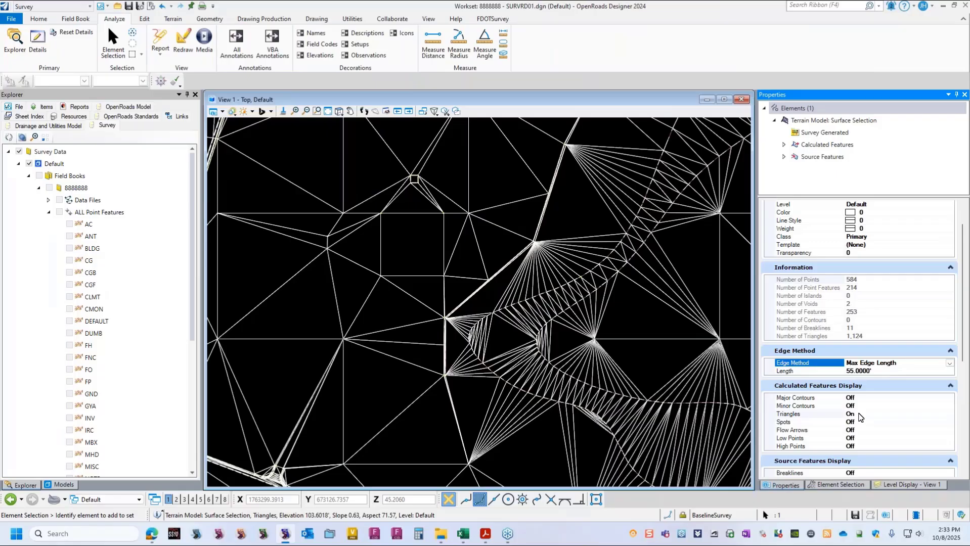
pyautogui.doubleClick(860, 414)
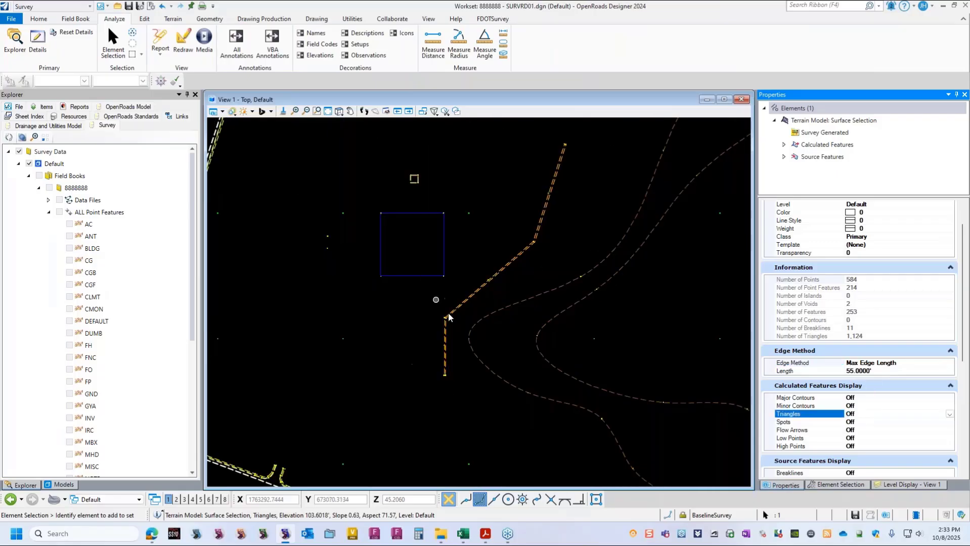
pyautogui.scroll(5, 449, 318)
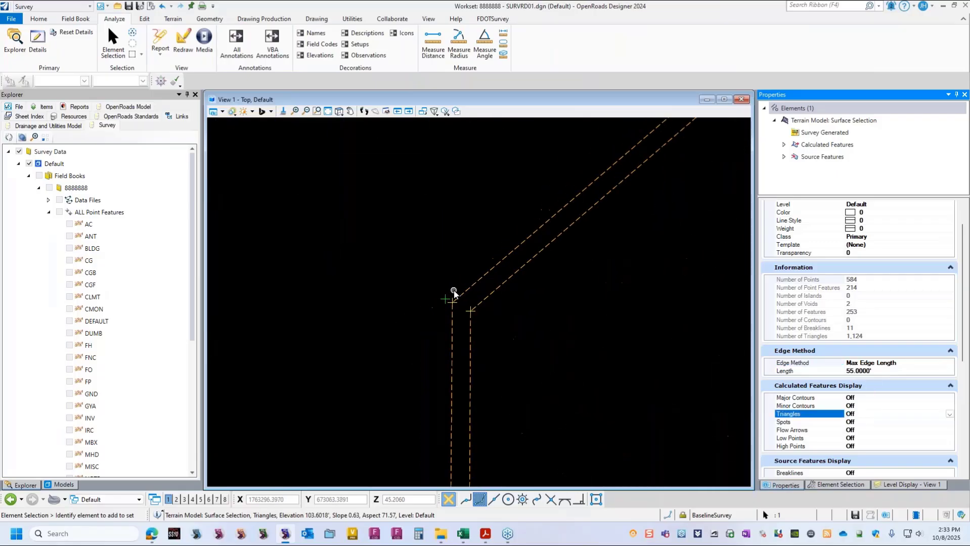
# - Examine the angled double line beside the shed from its lower end through both corners to its upper end
pyautogui.scroll(-4, 450, 261)
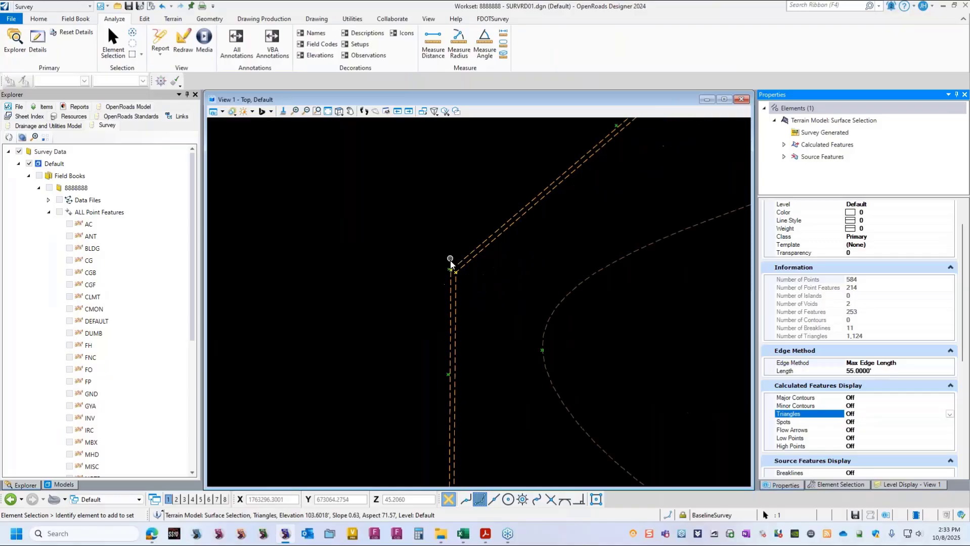
pyautogui.scroll(3, 451, 387)
pyautogui.scroll(-7, 451, 386)
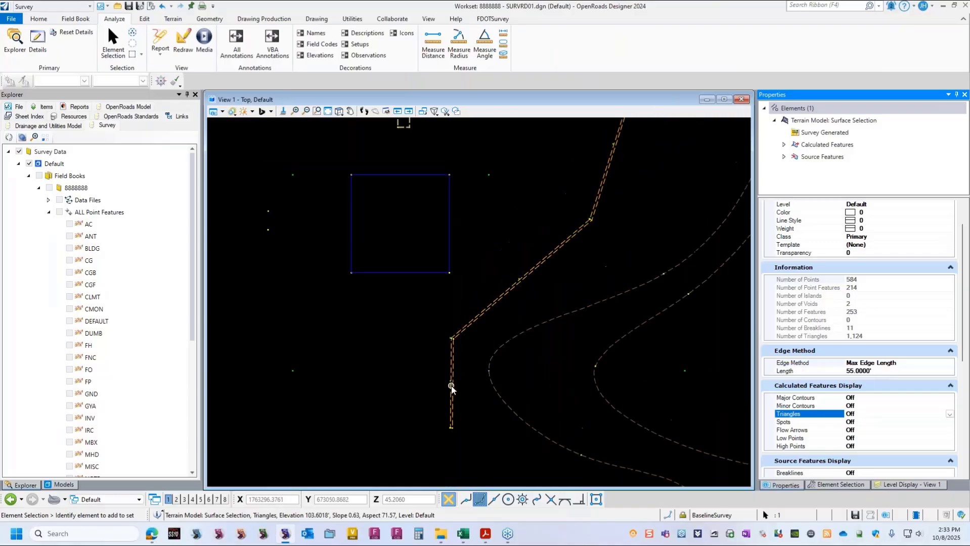
pyautogui.scroll(4, 543, 262)
pyautogui.scroll(-2, 479, 346)
pyautogui.scroll(2, 567, 252)
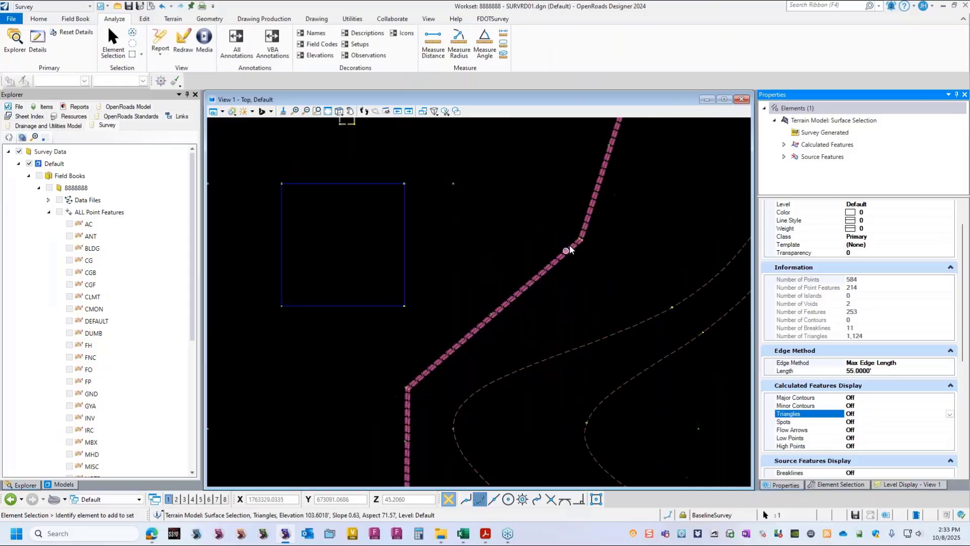
pyautogui.scroll(-4, 559, 268)
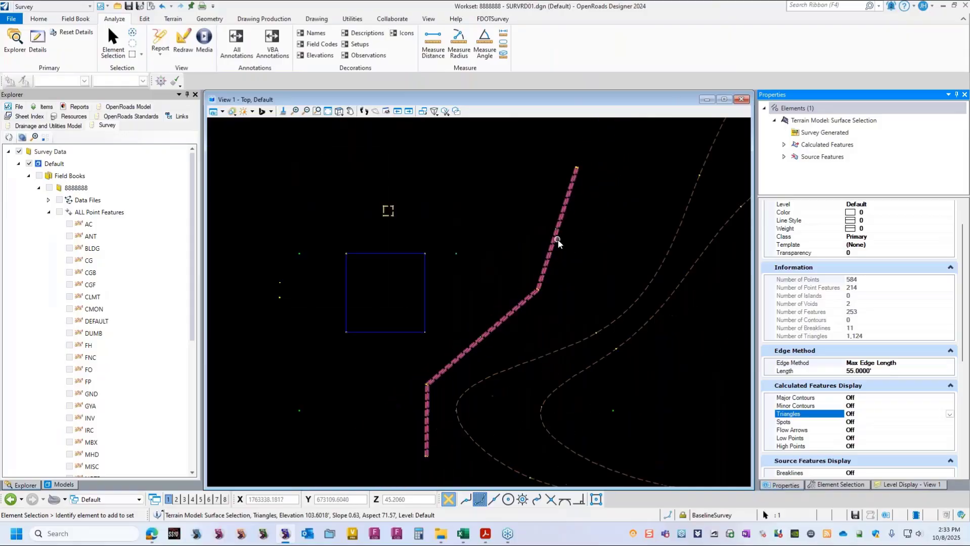
pyautogui.scroll(2, 560, 232)
pyautogui.scroll(-2, 568, 222)
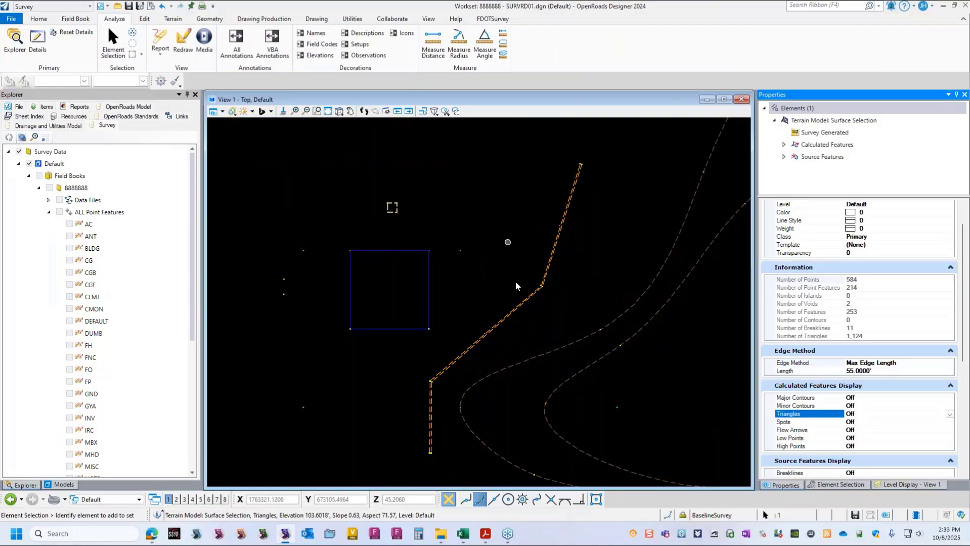
pyautogui.scroll(6, 427, 377)
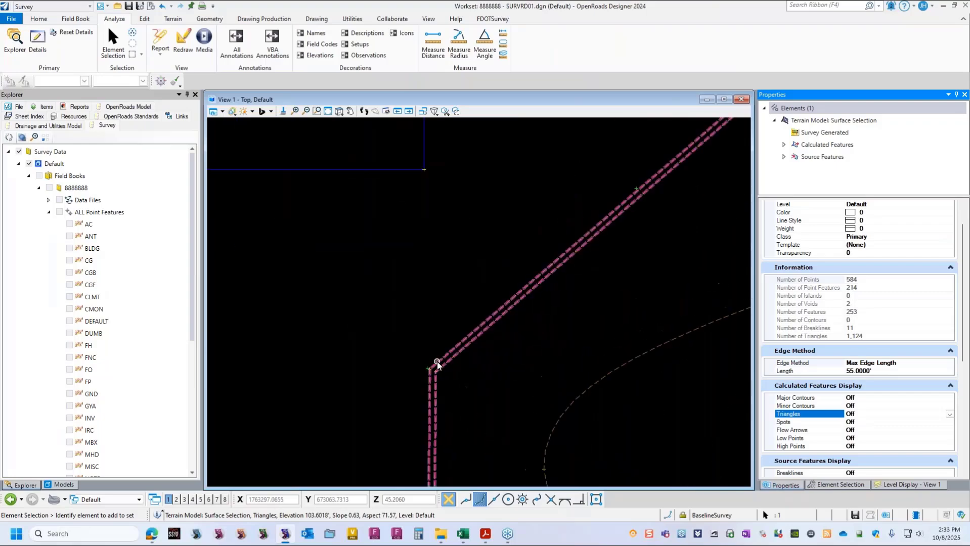
pyautogui.scroll(-5, 436, 357)
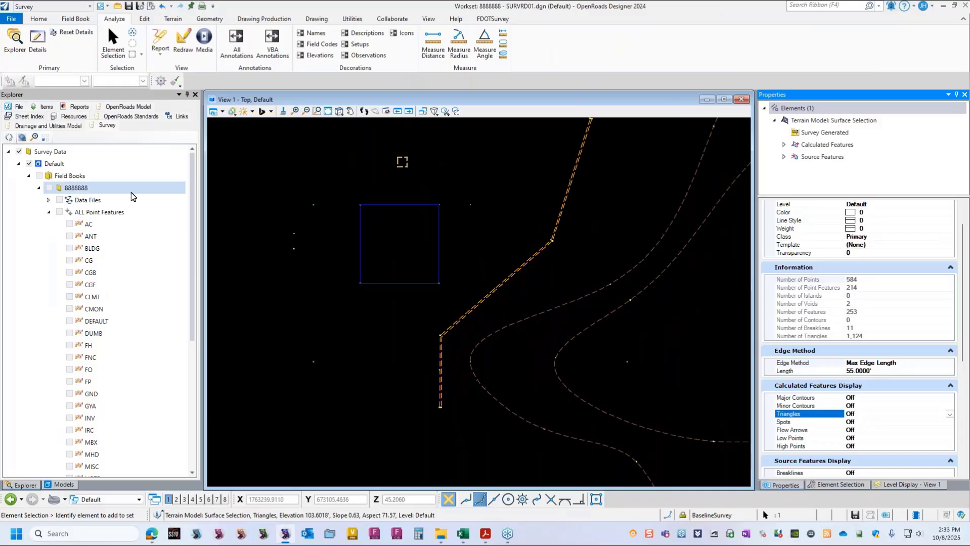
# - Create a new linear feature under ALL Linear Features in the 8888888 field book, keeping its point list clear of the double line
pyautogui.click(48, 212)
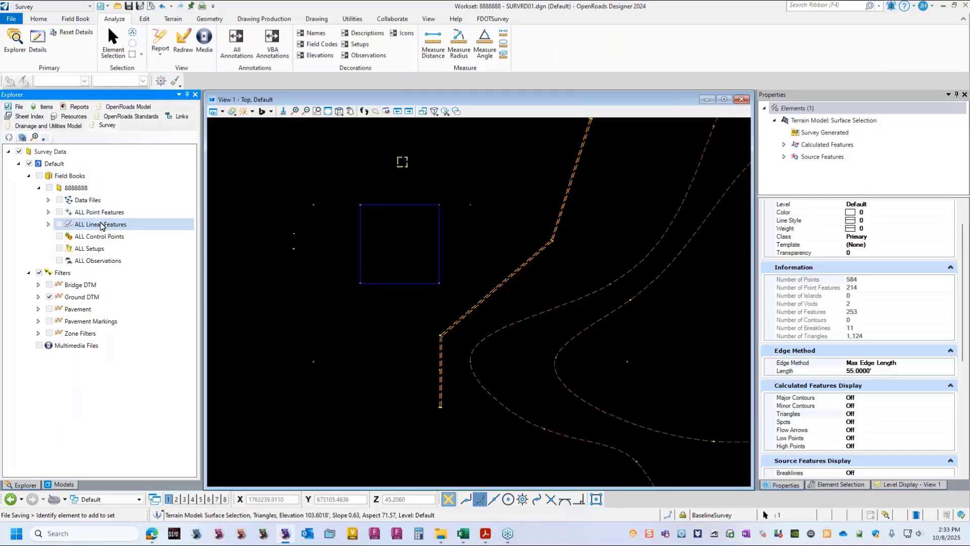
pyautogui.click(104, 225)
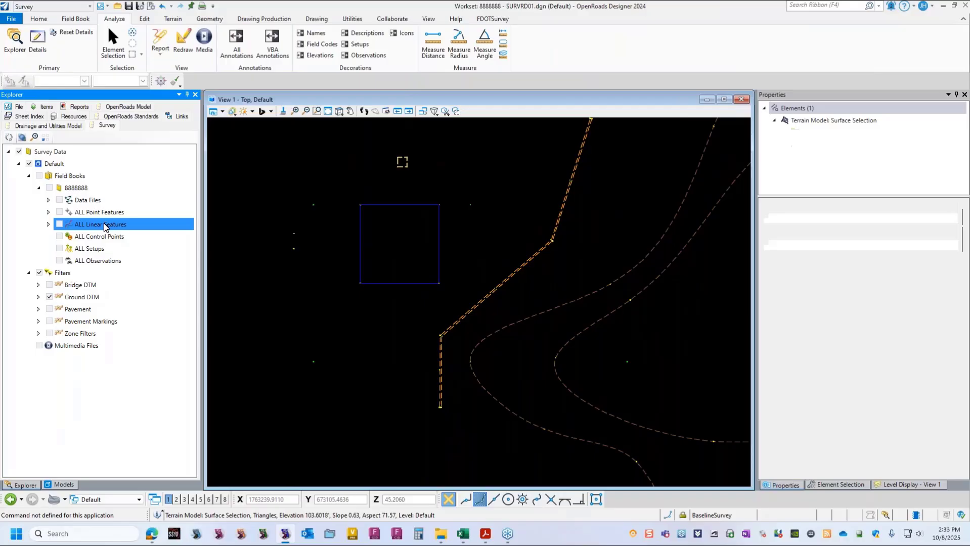
pyautogui.rightClick(105, 226)
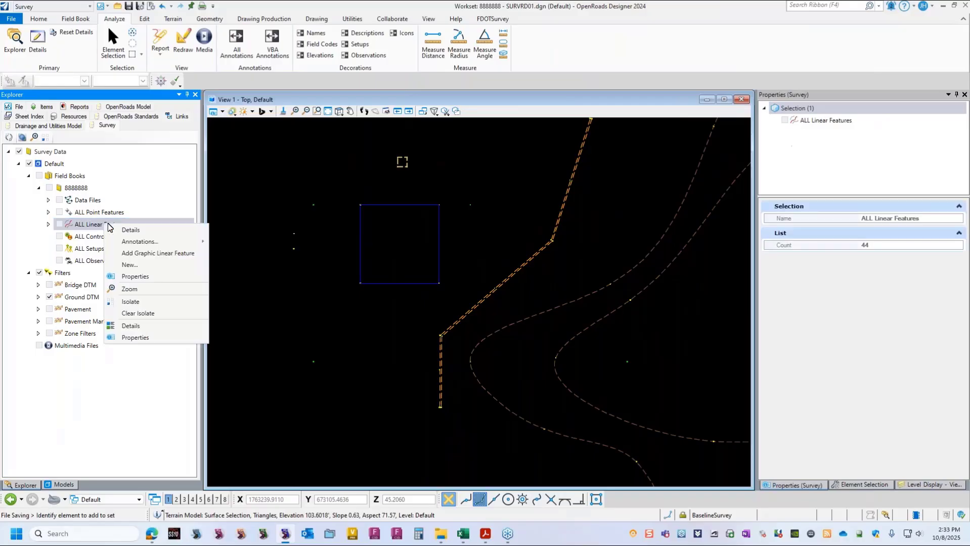
pyautogui.click(130, 265)
pyautogui.moveTo(757, 186); pyautogui.dragTo(672, 253)
# - Add points RETW9 and RETW13, along the west side of the double line's lower leg, to the new feature's point list
pyautogui.scroll(-1, 486, 273)
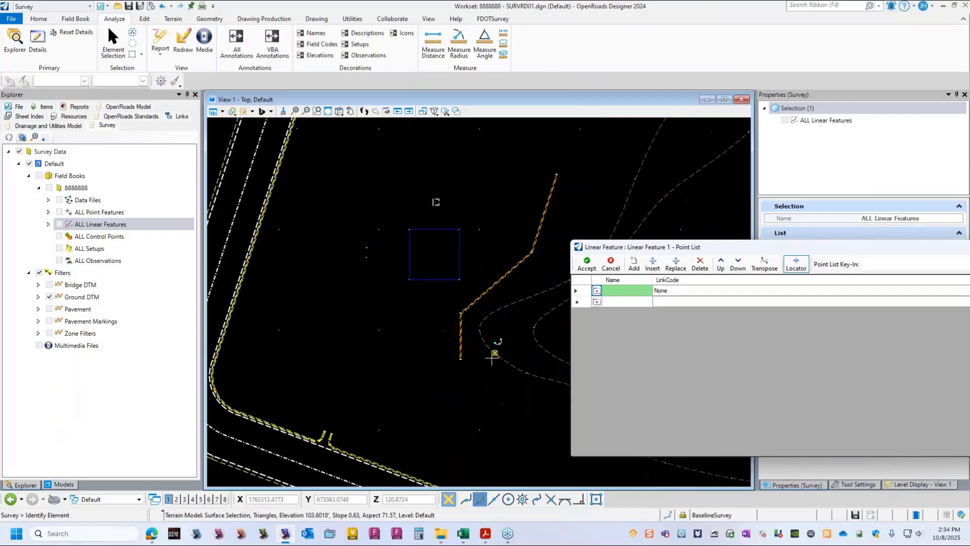
pyautogui.scroll(3, 490, 357)
pyautogui.scroll(1, 376, 363)
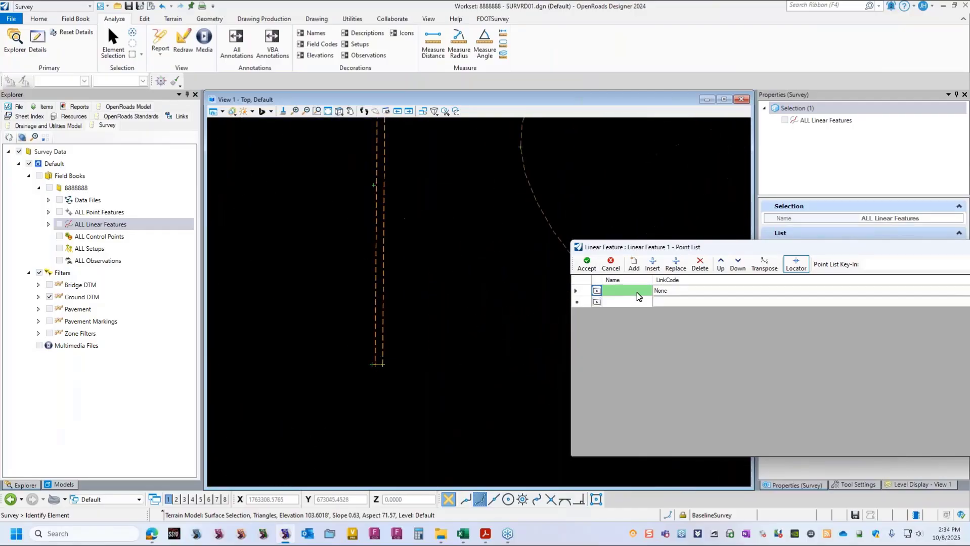
pyautogui.click(597, 291)
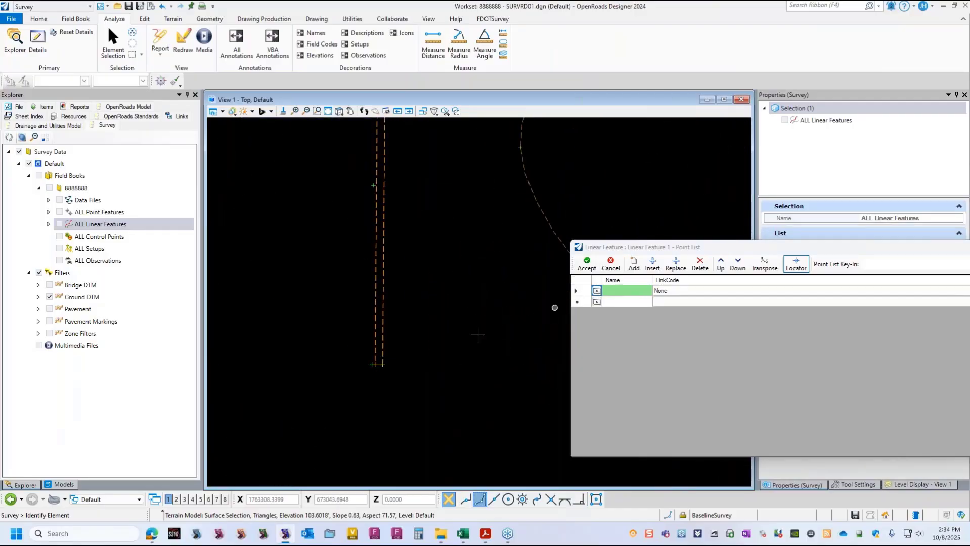
pyautogui.click(373, 364)
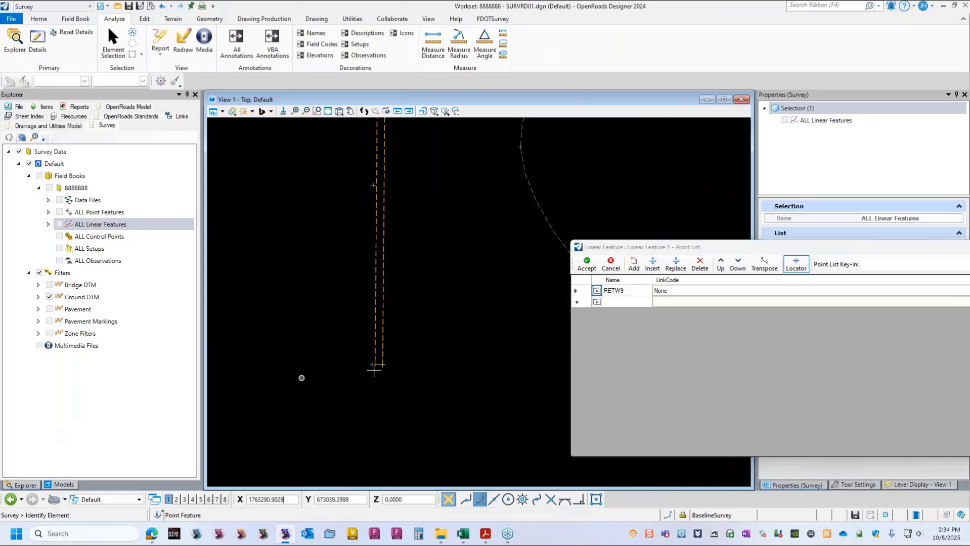
pyautogui.click(597, 302)
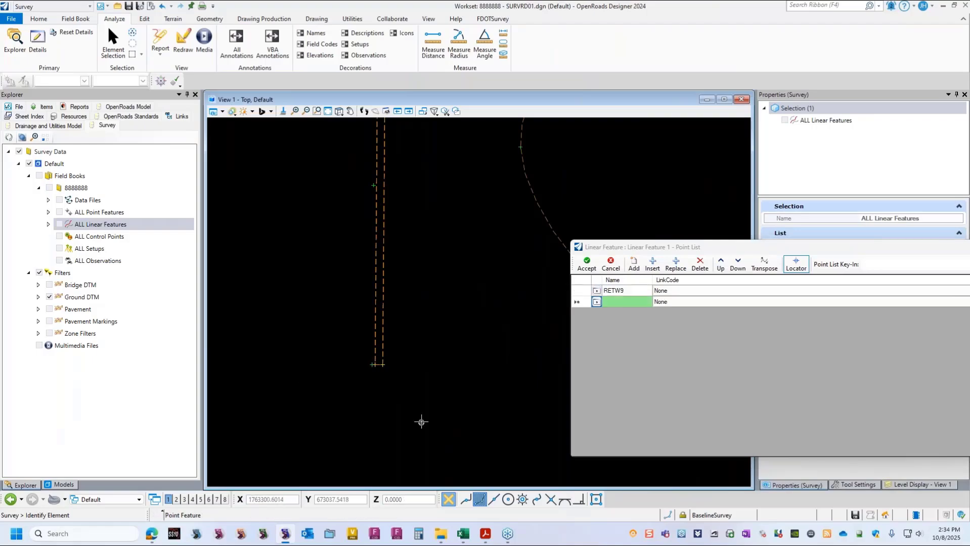
pyautogui.click(367, 184)
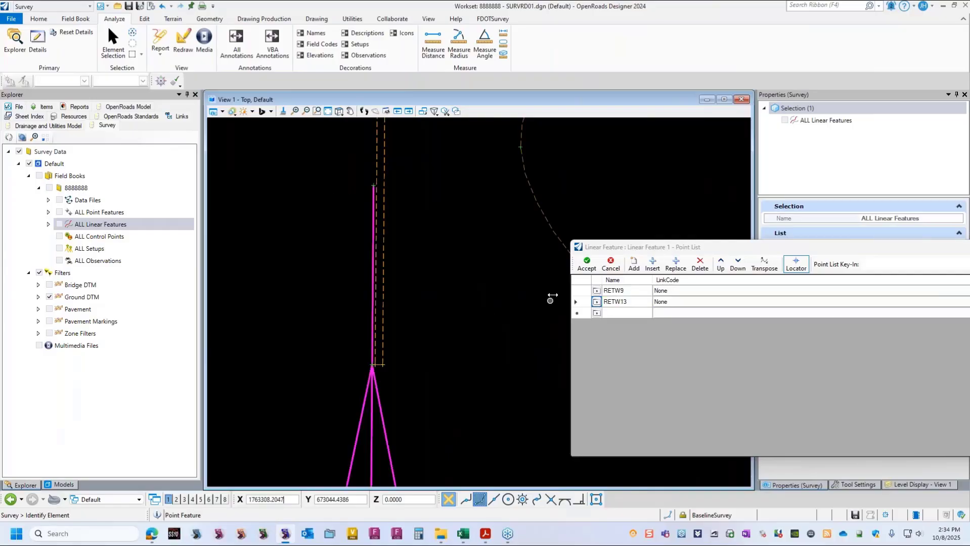
# - Add the survey point outside the double line's lower corner as the third point of the new linear feature
pyautogui.click(598, 313)
pyautogui.scroll(-4, 387, 383)
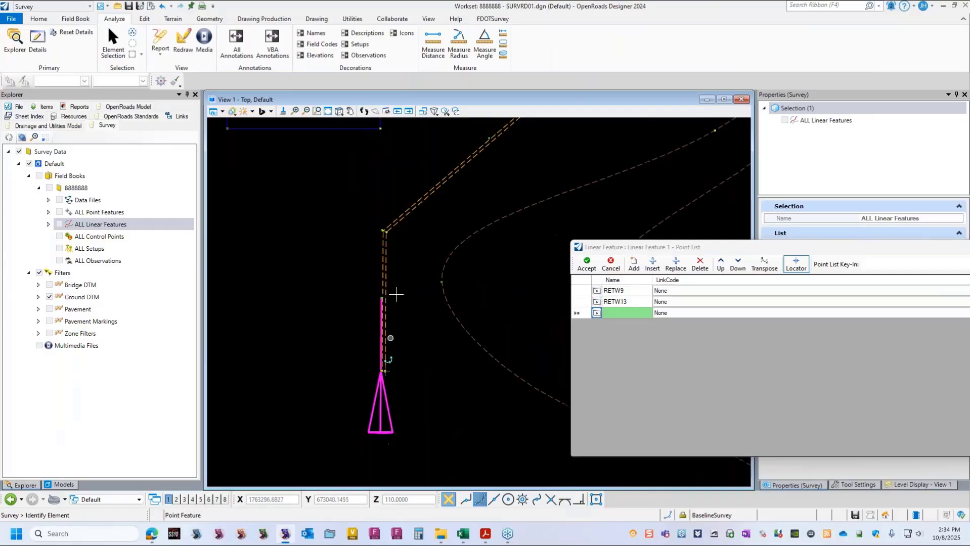
pyautogui.scroll(3, 393, 230)
pyautogui.scroll(2, 393, 230)
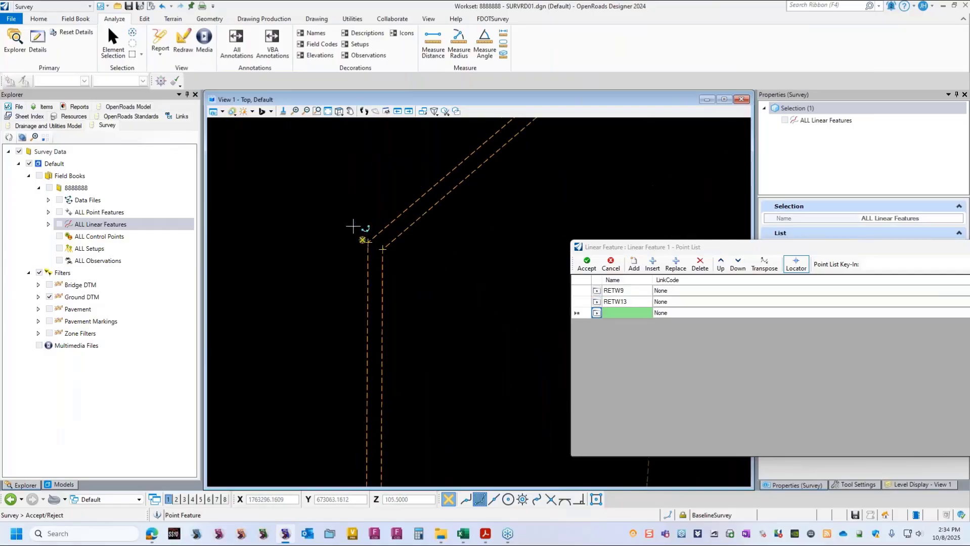
# - Add points RETW10 and RETW14 from the drawing to the Linear Feature 1 point list after RETW13
pyautogui.click(362, 241)
pyautogui.click(597, 323)
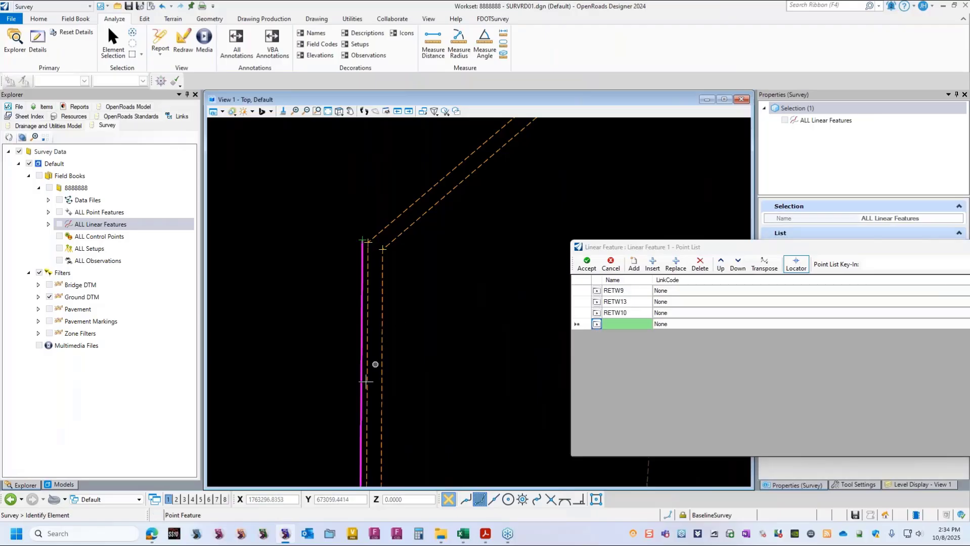
pyautogui.scroll(-4, 384, 334)
pyautogui.scroll(3, 526, 173)
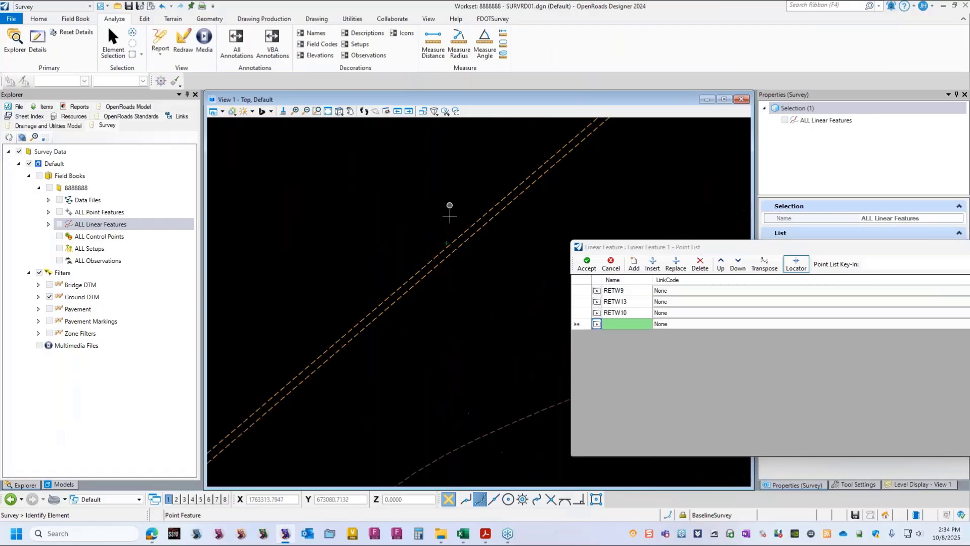
pyautogui.click(446, 242)
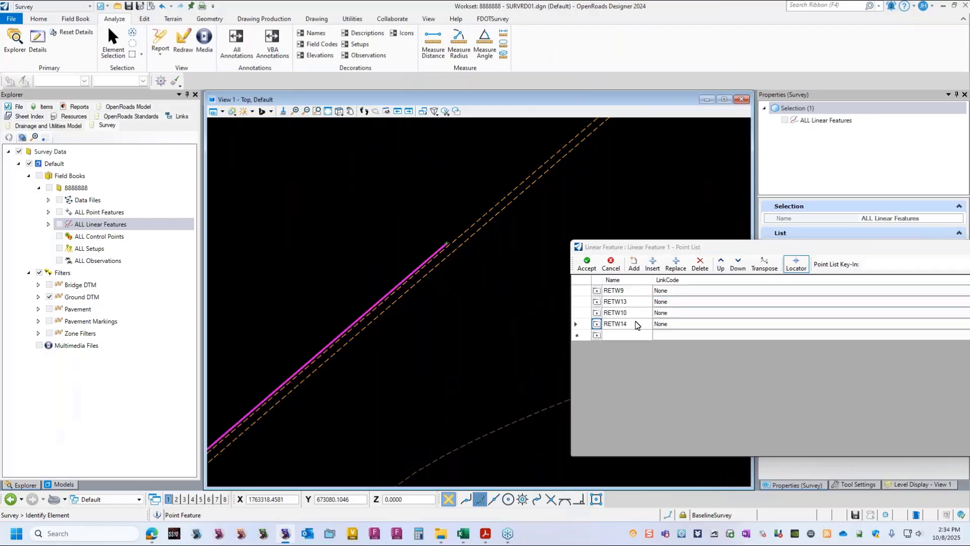
# - Continue the Linear Feature 1 point list along the retaining wall with points RETW11 and RETW15
pyautogui.click(597, 335)
pyautogui.scroll(-3, 435, 303)
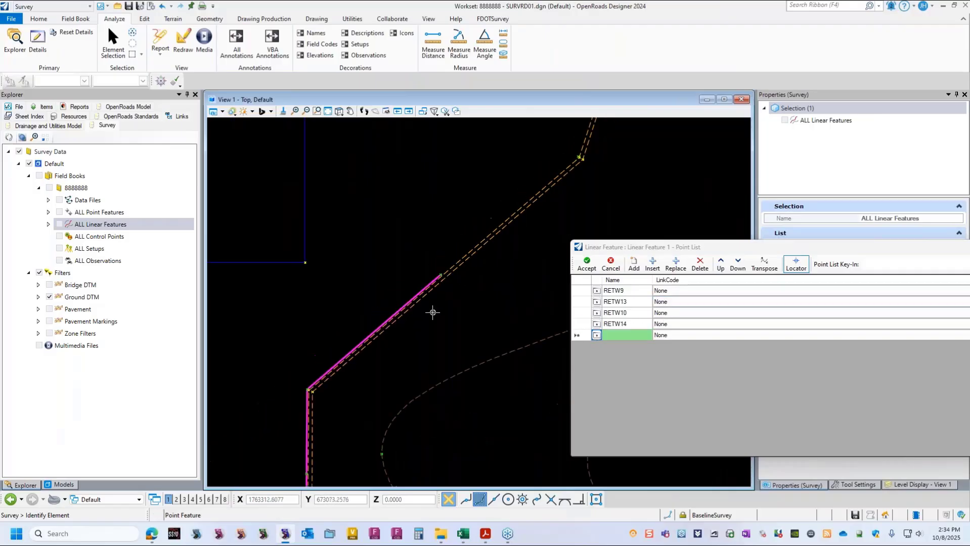
pyautogui.scroll(2, 570, 167)
pyautogui.scroll(2, 571, 167)
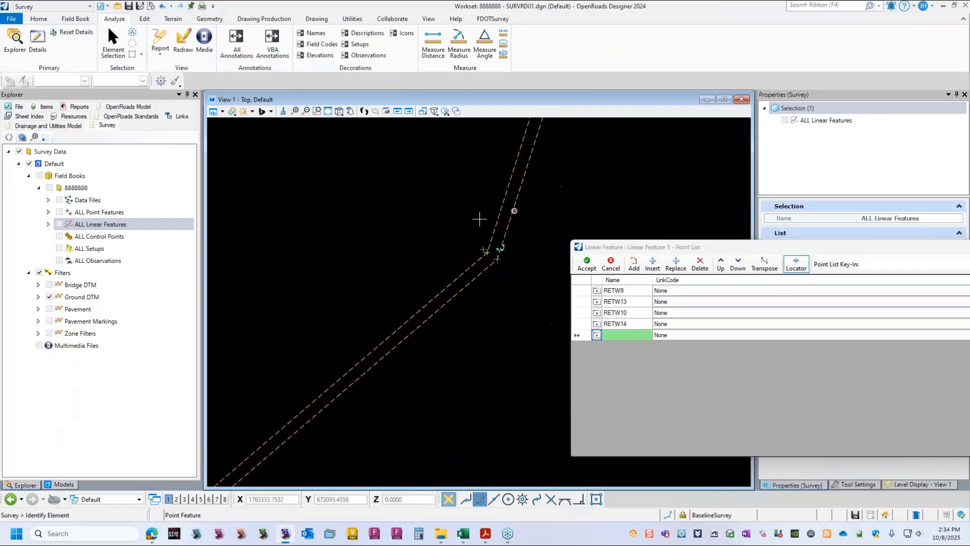
pyautogui.click(485, 248)
pyautogui.scroll(-3, 468, 322)
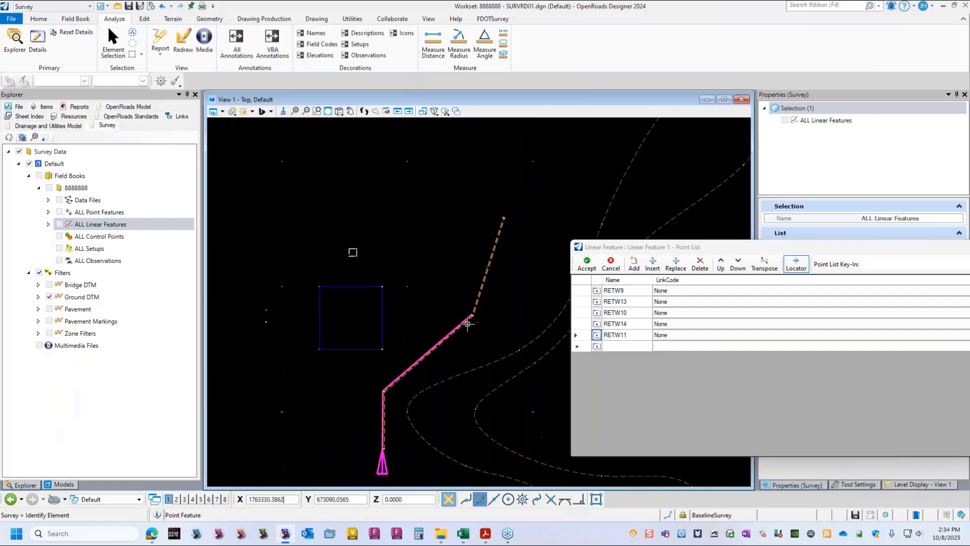
pyautogui.click(597, 346)
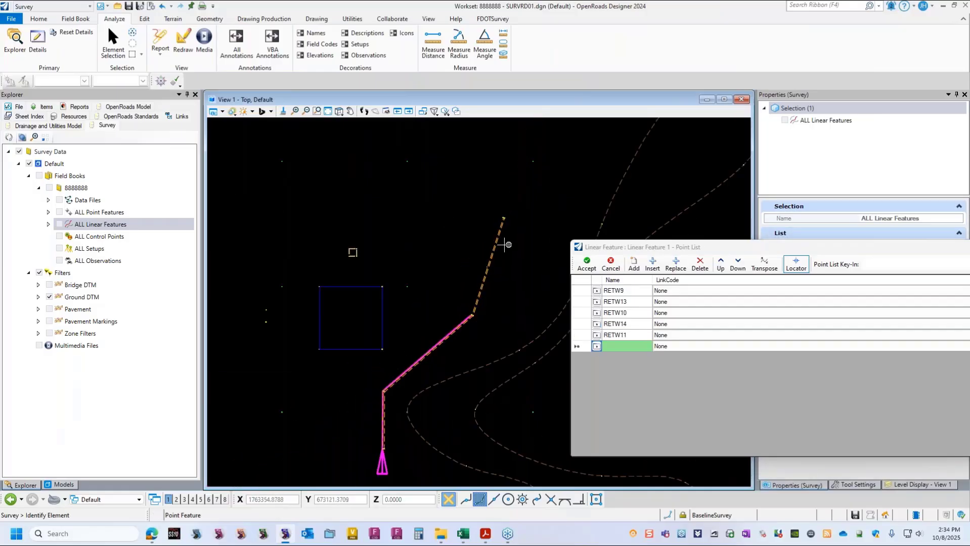
pyautogui.scroll(2, 506, 243)
pyautogui.scroll(2, 506, 260)
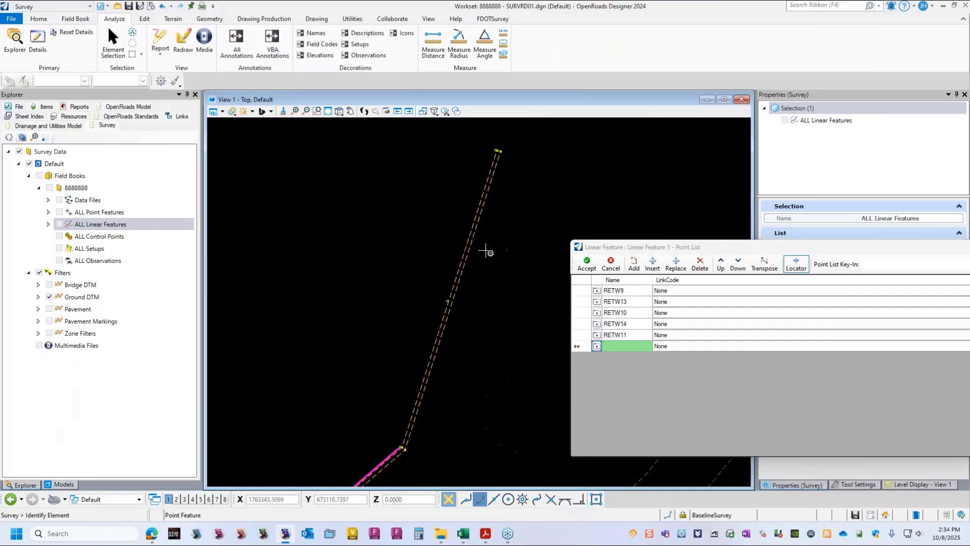
pyautogui.click(445, 298)
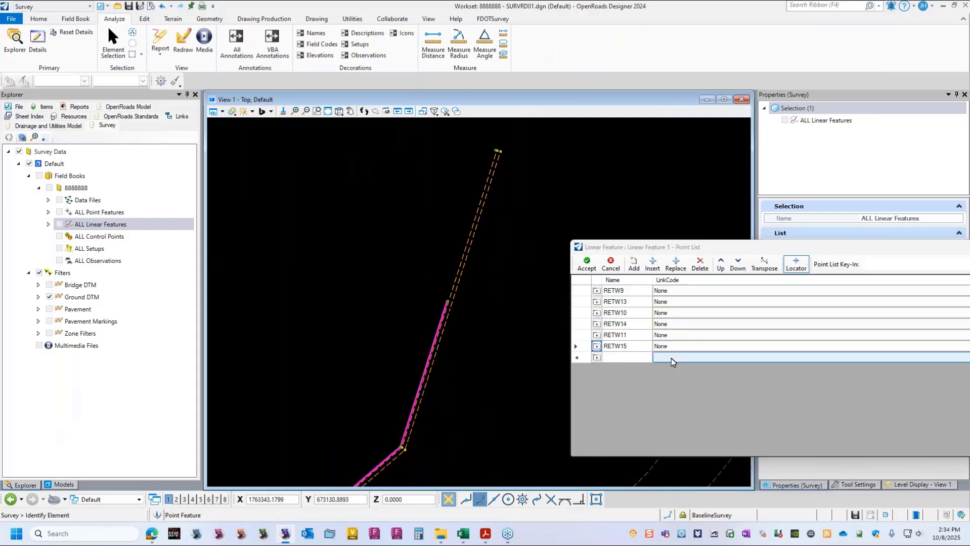
# - Add the wall's end point RETW12 to the point list and accept the linear feature
pyautogui.click(603, 356)
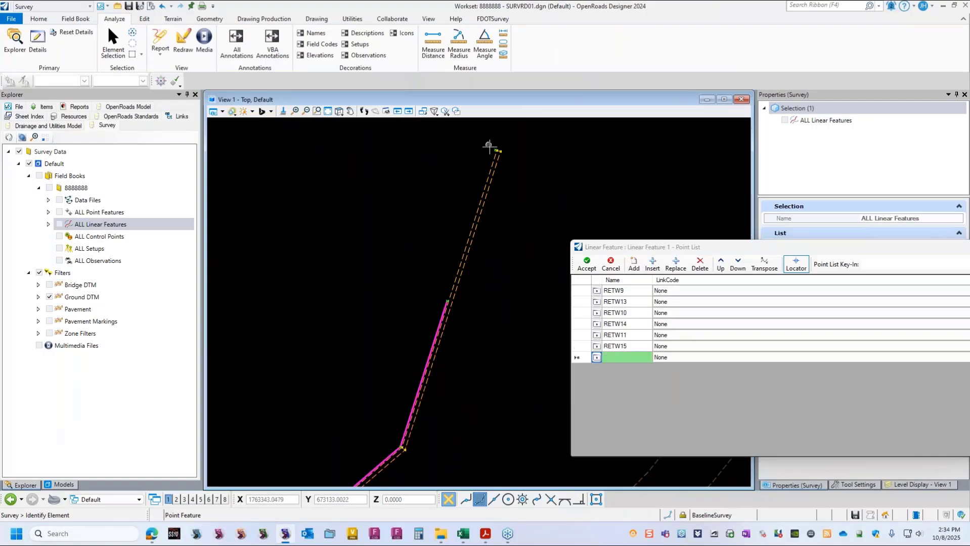
pyautogui.click(490, 152)
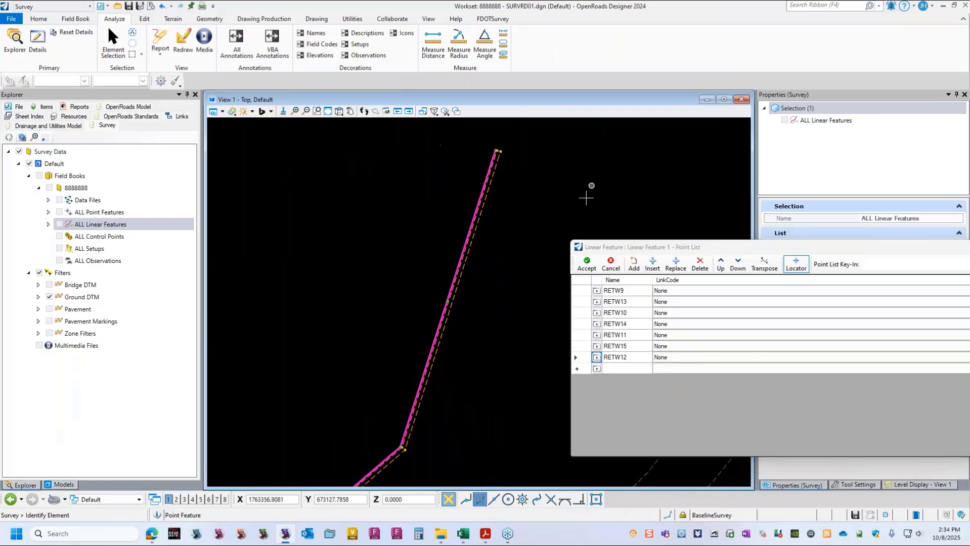
pyautogui.scroll(-3, 541, 182)
pyautogui.scroll(-1, 450, 238)
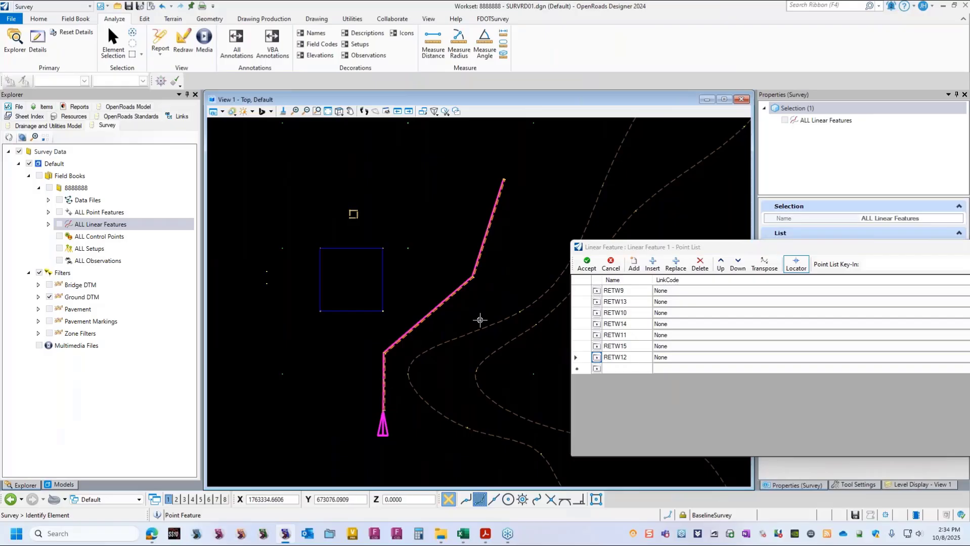
pyautogui.click(588, 265)
# - Select Linear Feature 1 along the retaining wall and set its field code to RETW
pyautogui.scroll(5, 502, 147)
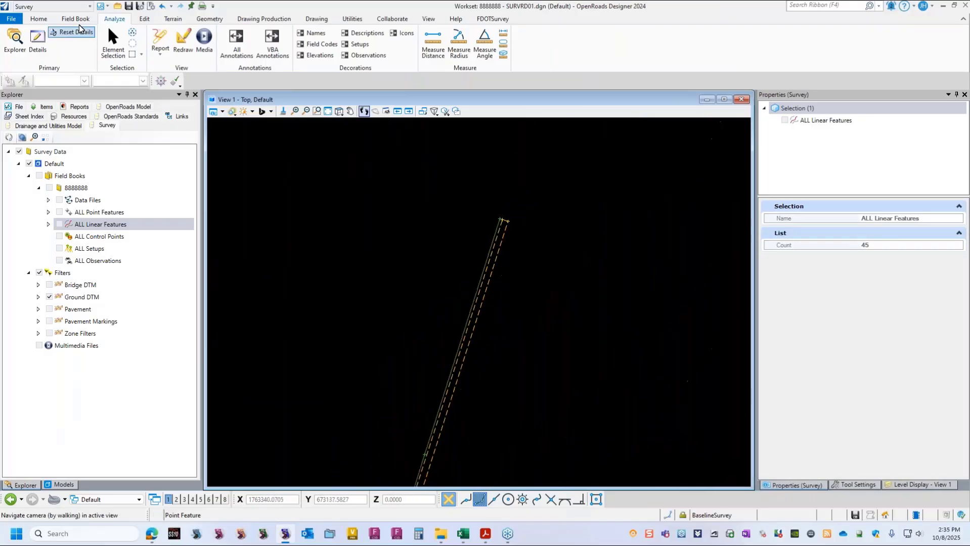
pyautogui.click(113, 42)
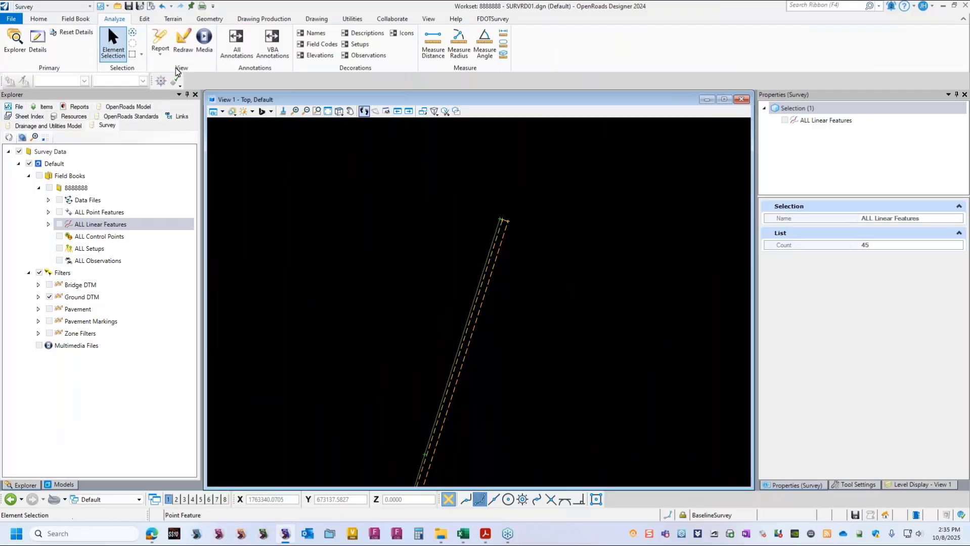
pyautogui.click(500, 221)
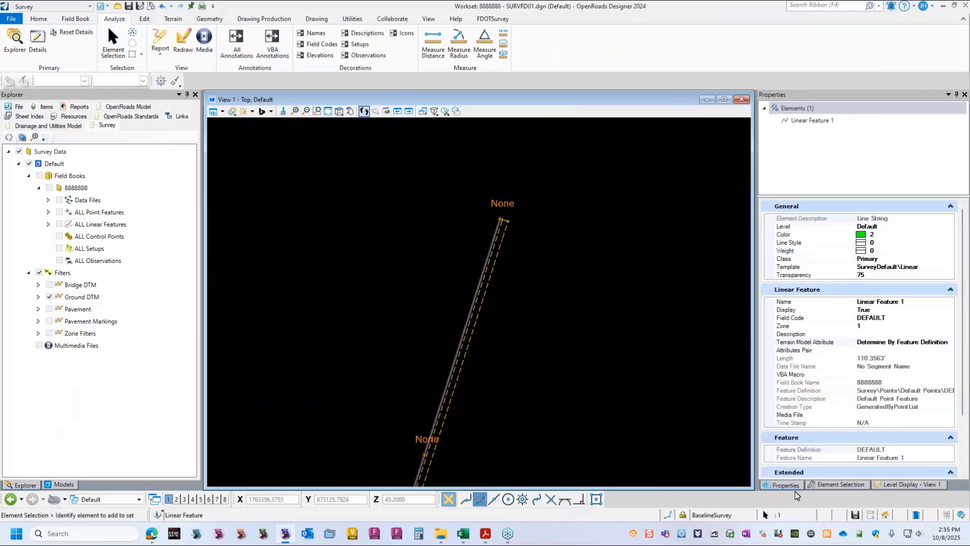
pyautogui.click(896, 318)
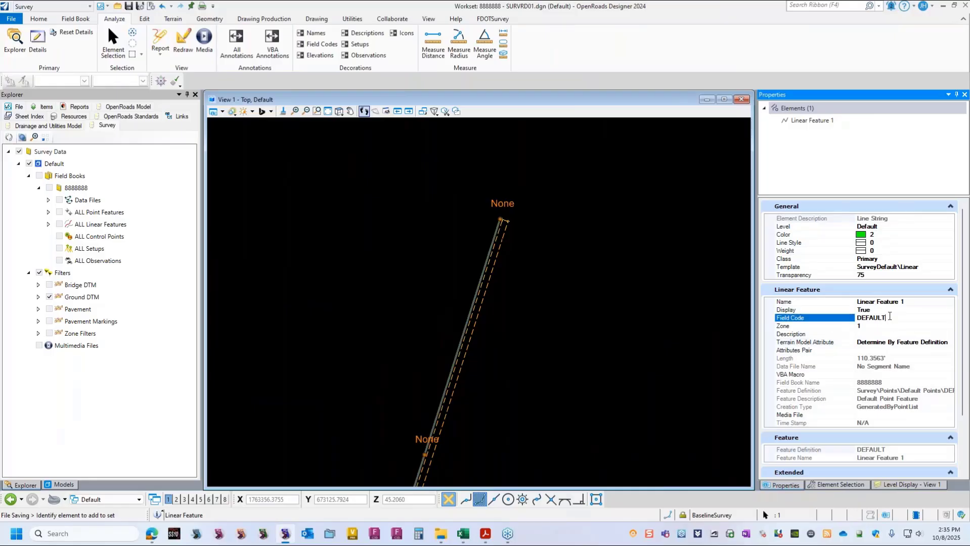
pyautogui.moveTo(889, 316); pyautogui.dragTo(850, 320)
pyautogui.write('RETW')
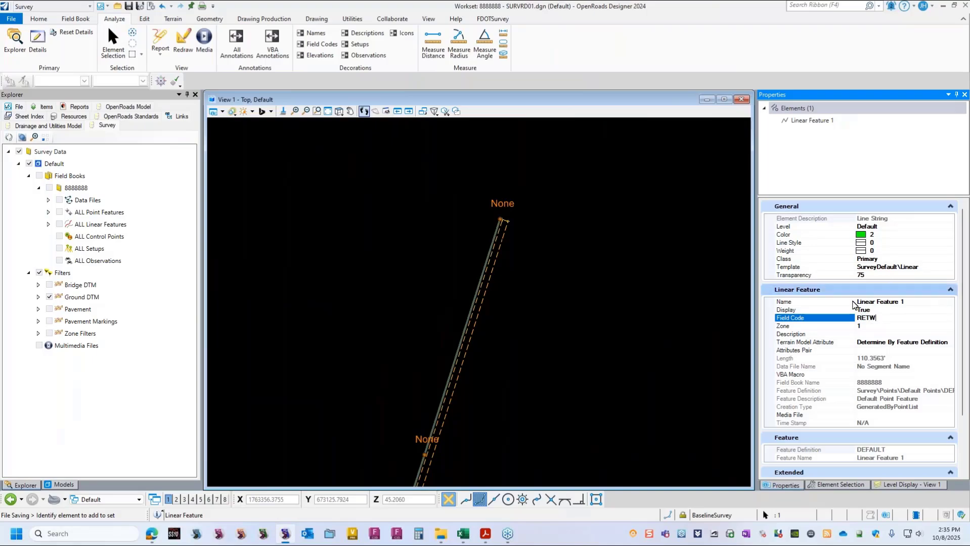
pyautogui.press('Return')
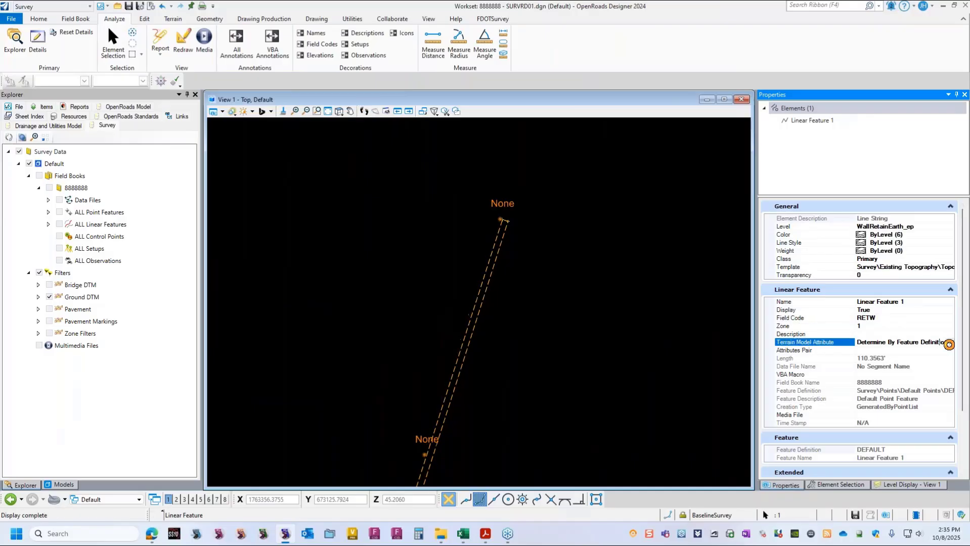
# - Set Linear Feature 1's terrain model attribute to Break Line and clear the selection
pyautogui.click(950, 344)
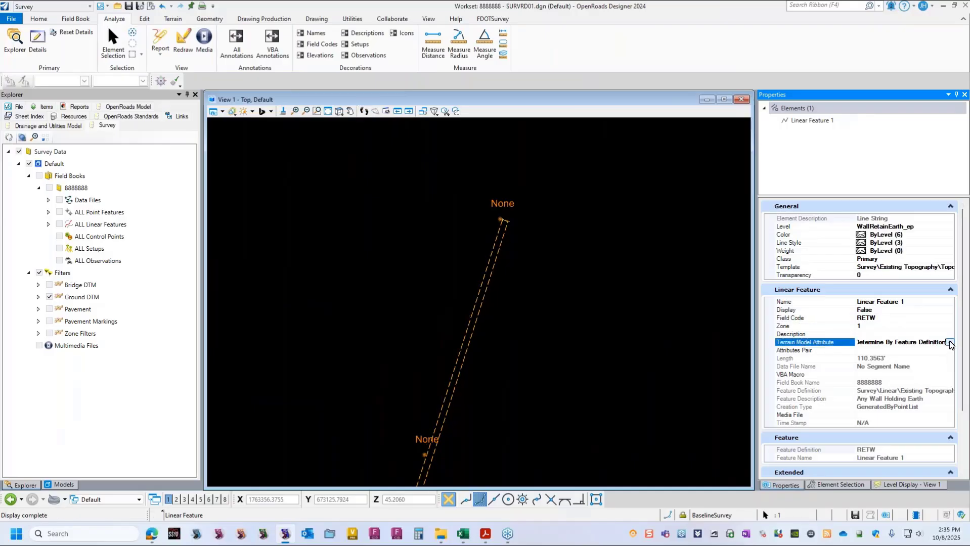
pyautogui.click(950, 344)
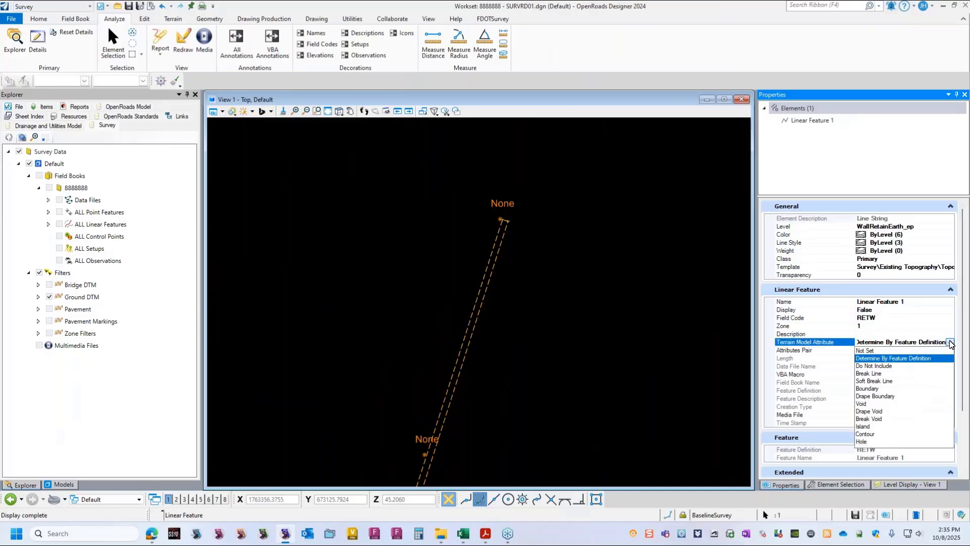
pyautogui.click(874, 374)
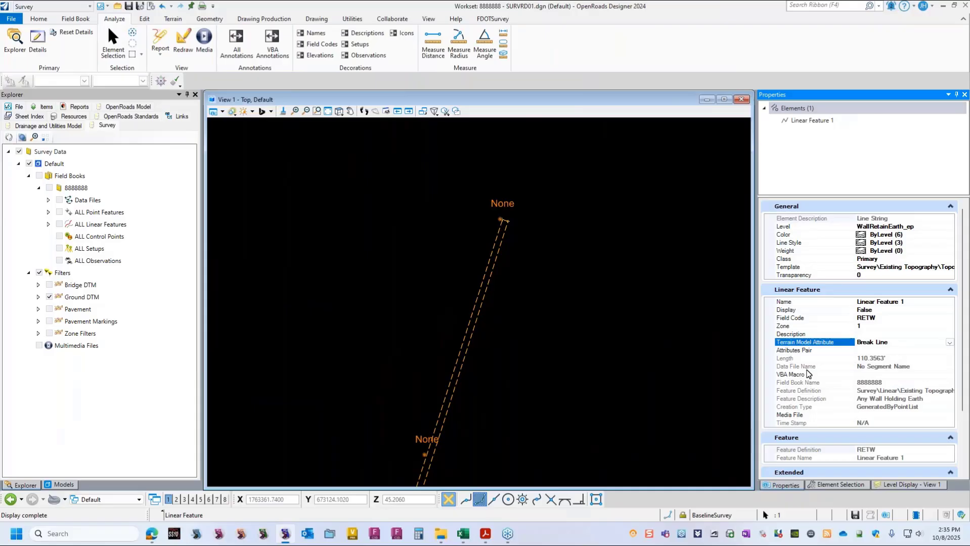
pyautogui.click(623, 357)
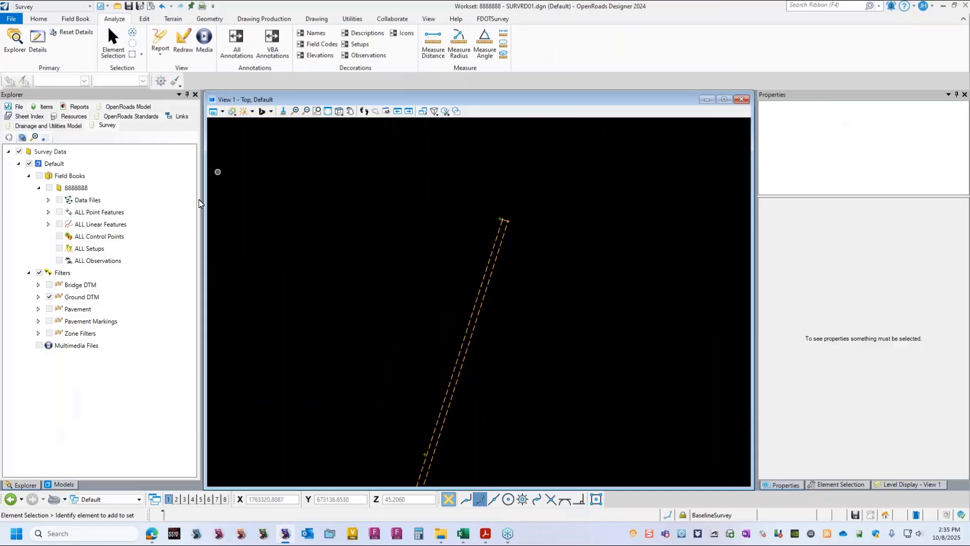
# - Turn on the display of all Default survey data and inspect the new retaining wall line and the surrounding features
pyautogui.click(29, 163)
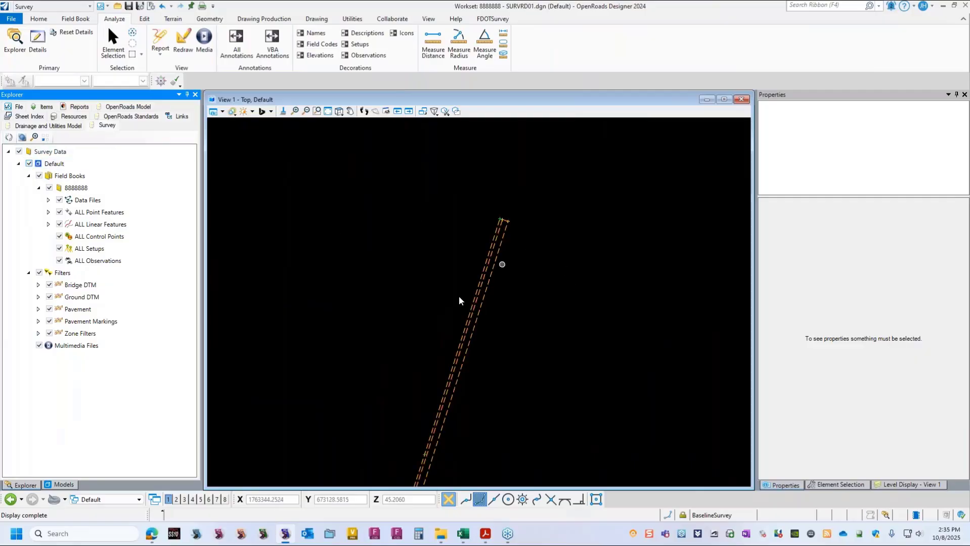
pyautogui.scroll(-7, 497, 263)
pyautogui.scroll(4, 503, 263)
pyautogui.scroll(3, 501, 247)
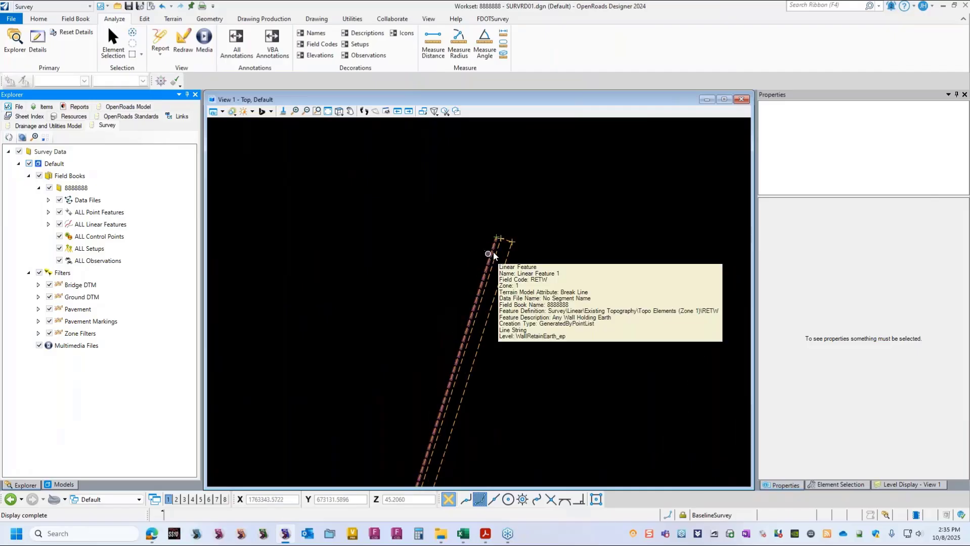
pyautogui.scroll(-5, 531, 234)
pyautogui.scroll(-2, 531, 234)
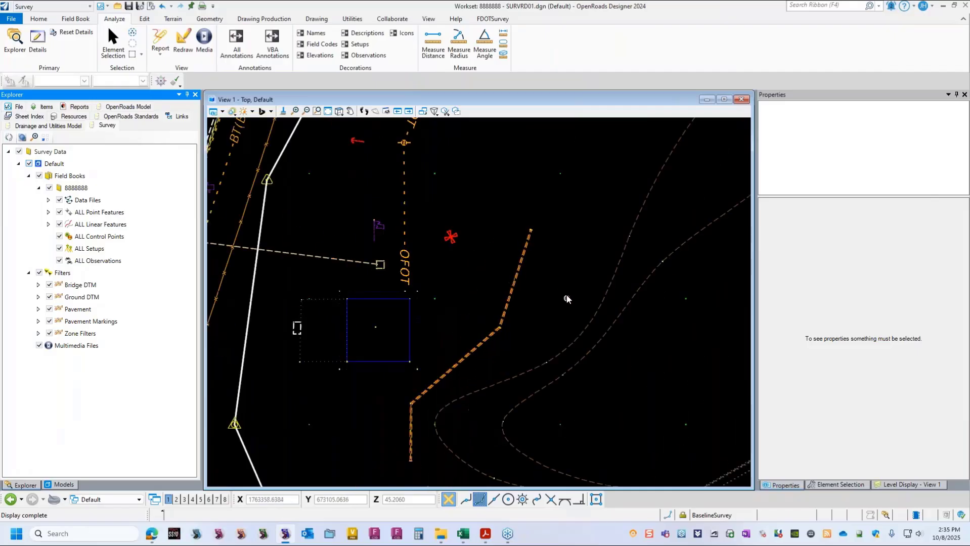
pyautogui.scroll(-4, 465, 291)
pyautogui.scroll(3, 463, 302)
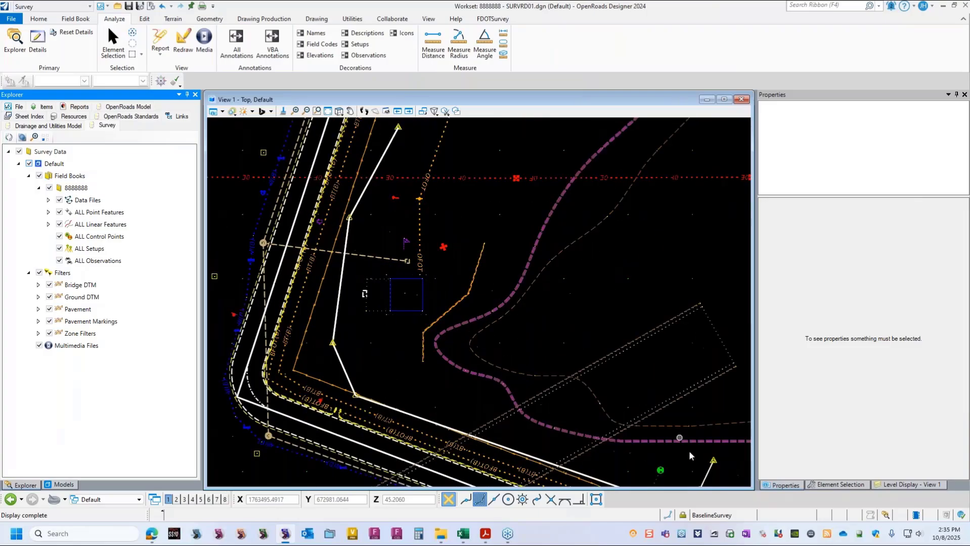
pyautogui.scroll(-1, 552, 341)
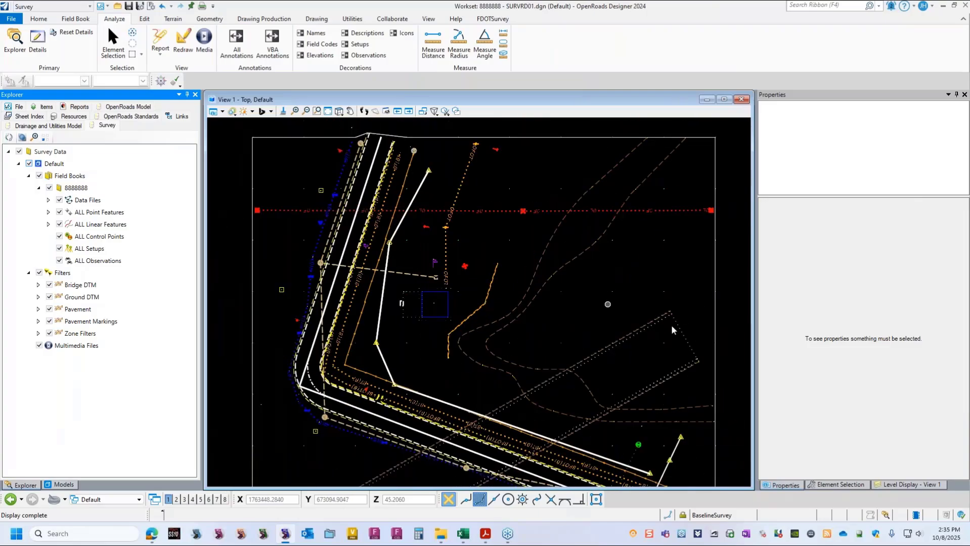
pyautogui.scroll(2, 584, 347)
pyautogui.scroll(-1, 736, 295)
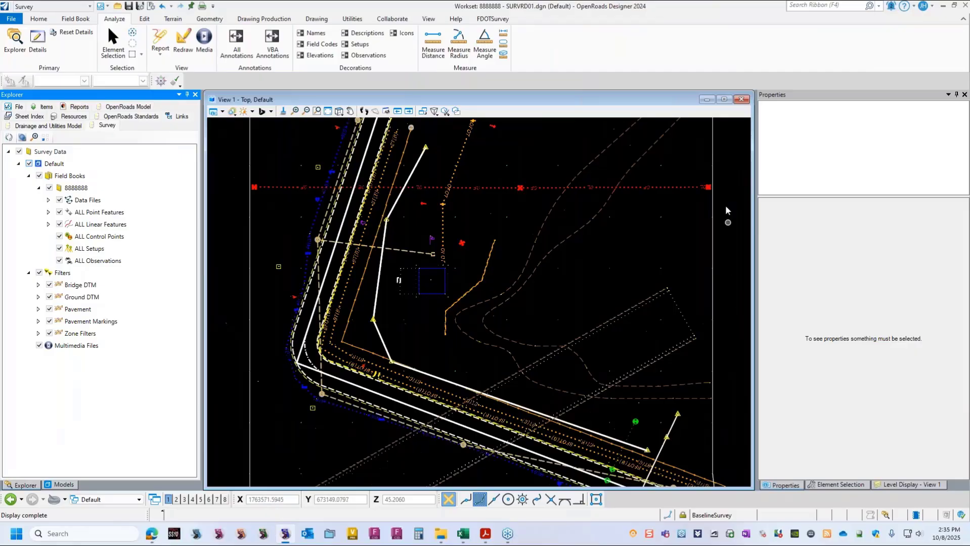
# - Select the survey terrain model by its boundary and turn on its triangles display
pyautogui.click(111, 40)
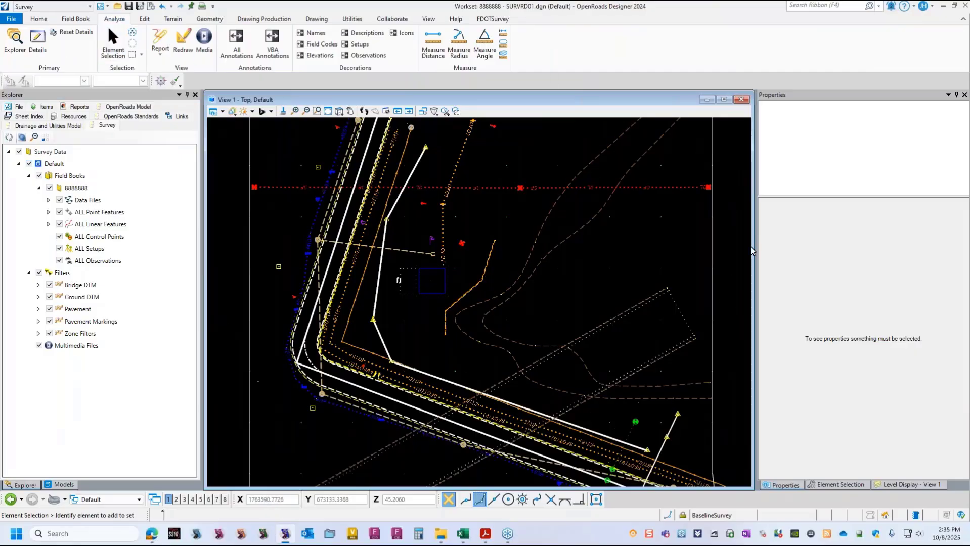
pyautogui.click(734, 313)
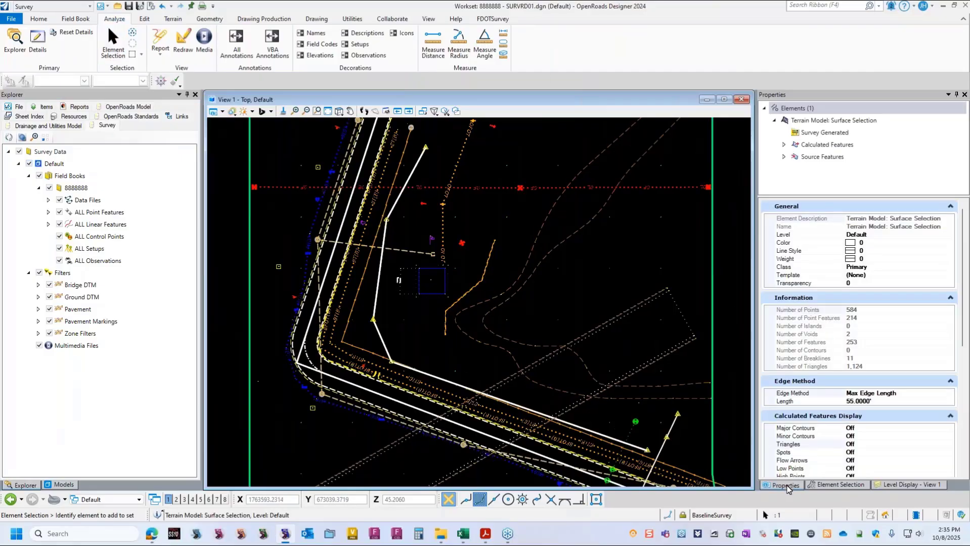
pyautogui.click(787, 487)
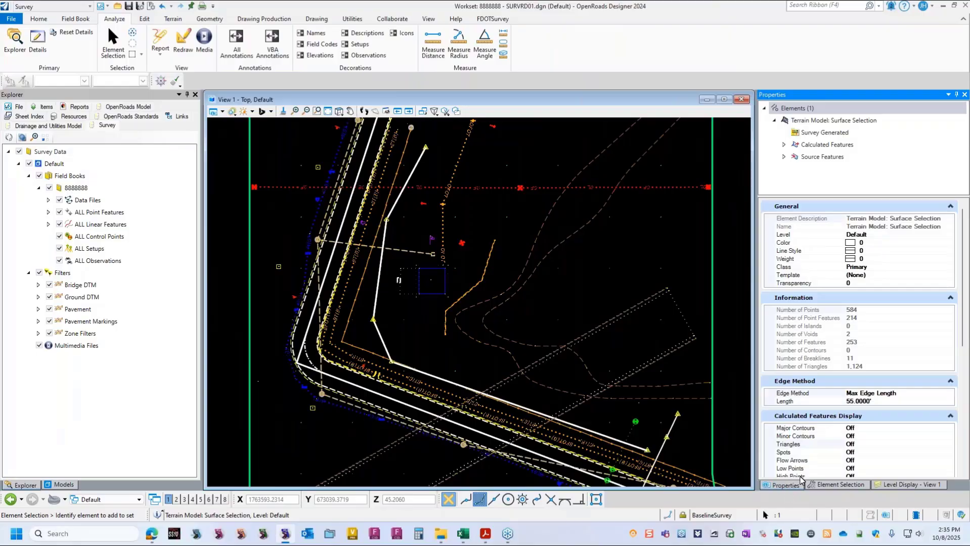
pyautogui.click(859, 445)
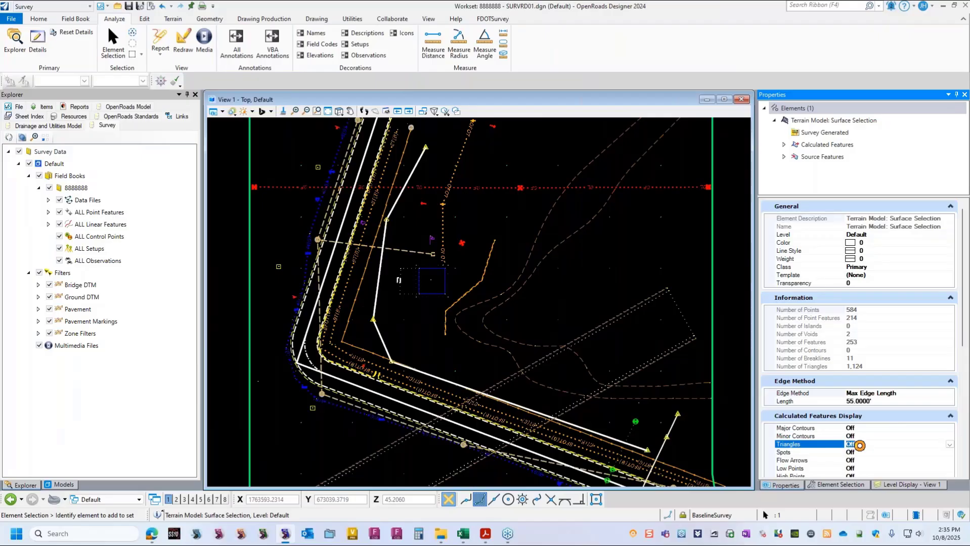
pyautogui.click(860, 445)
# - Rotate the view to a 3D angle and examine the terrain triangles along the retaining wall
pyautogui.scroll(1, 447, 306)
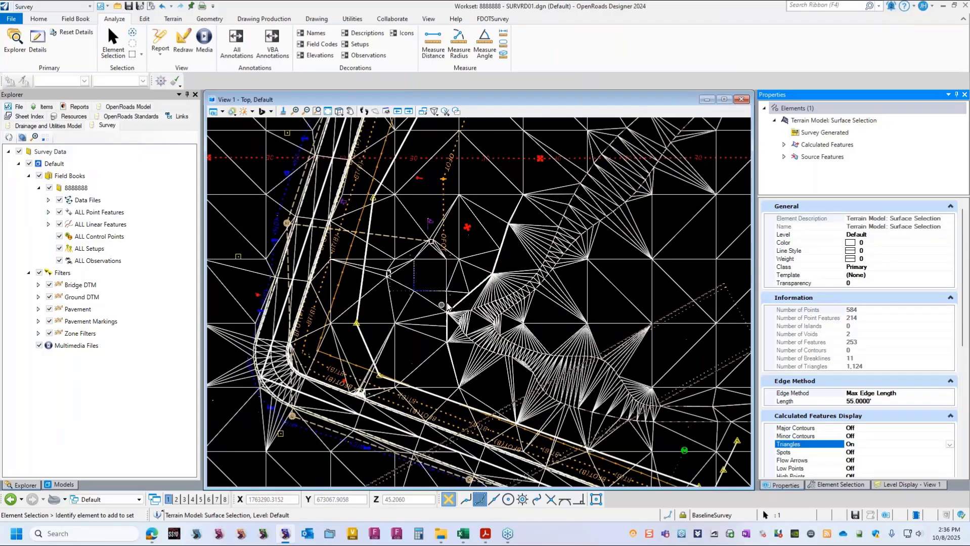
pyautogui.scroll(4, 447, 306)
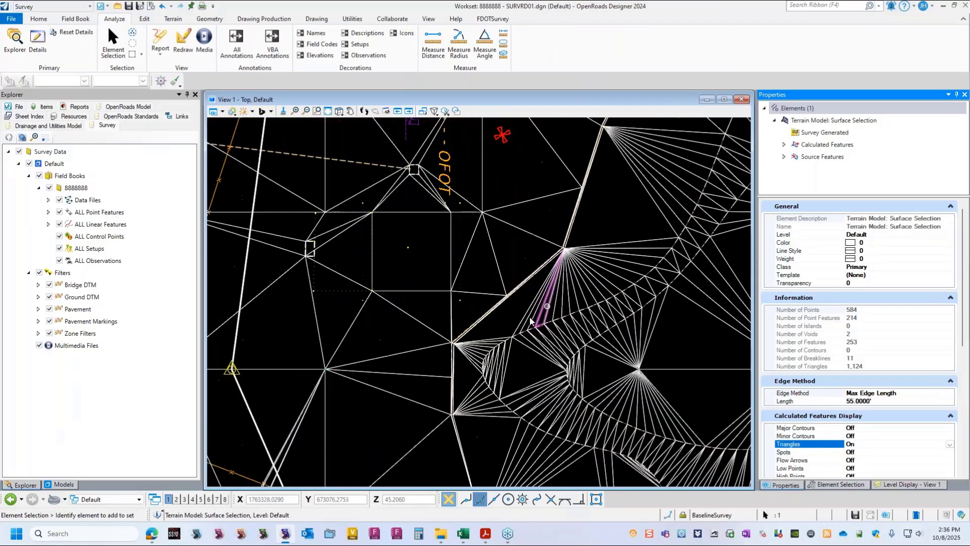
pyautogui.click(339, 111)
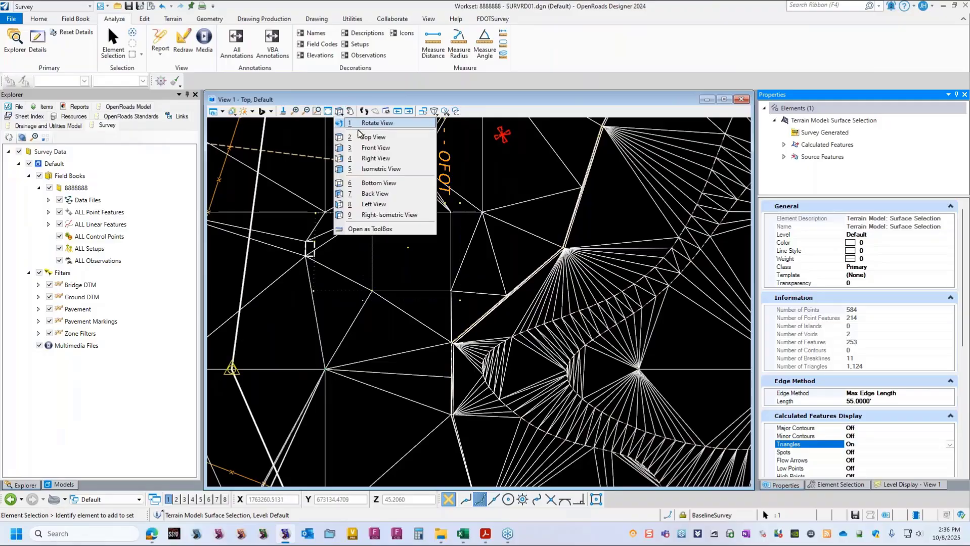
pyautogui.click(365, 123)
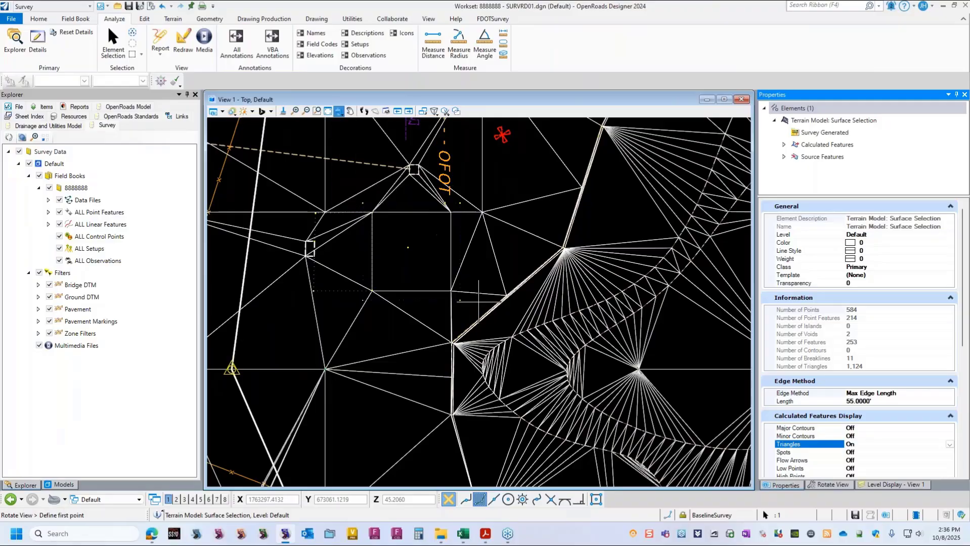
pyautogui.keyDown('shift'); pyautogui.moveTo(453, 343); pyautogui.dragTo(617, 284, button='middle'); pyautogui.keyUp('shift')
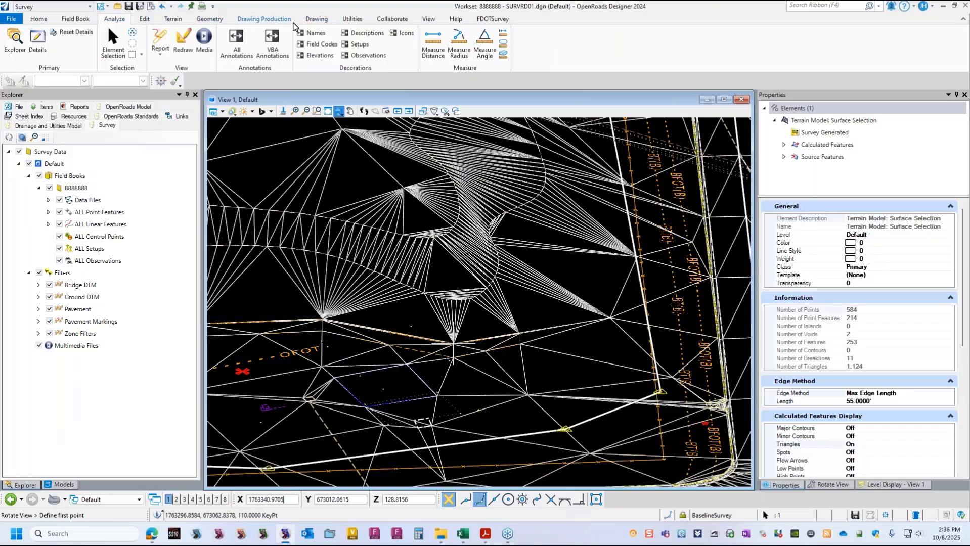
# - Add the dashed line along the retaining wall to the Surface Selection terrain model as a Break Line feature
pyautogui.click(174, 20)
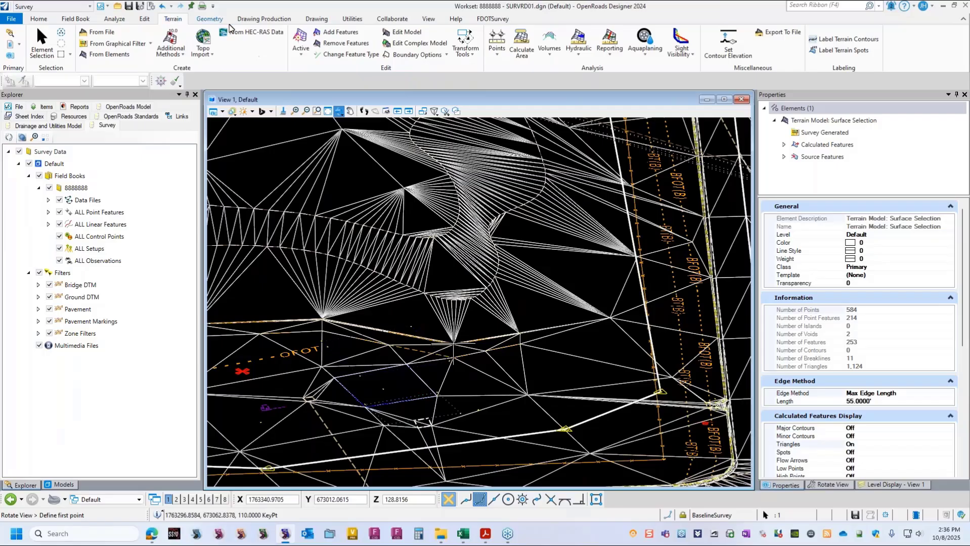
pyautogui.click(339, 34)
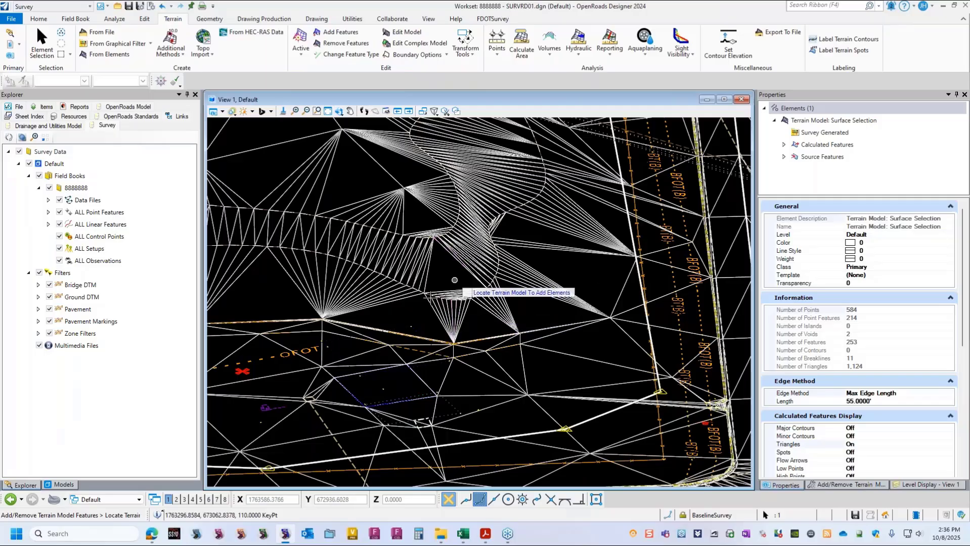
pyautogui.click(448, 378)
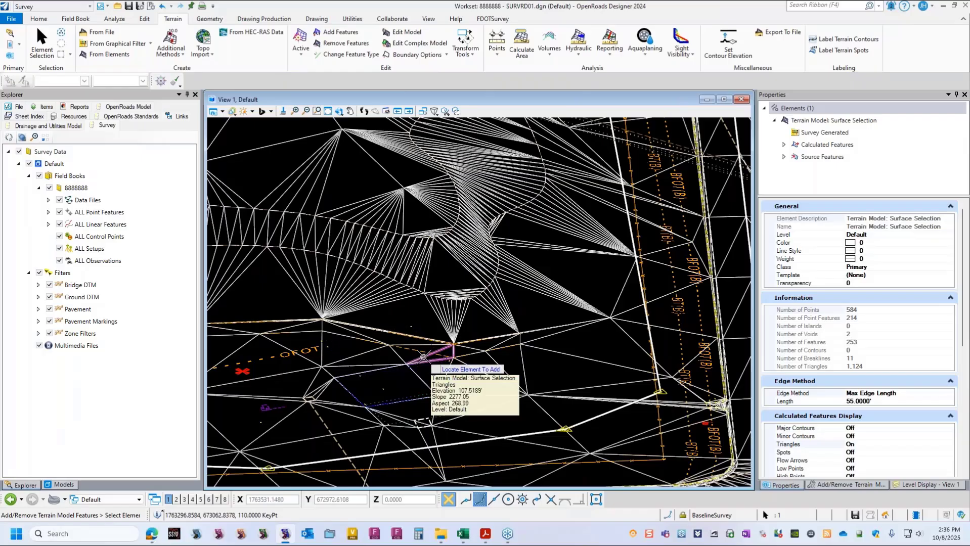
pyautogui.scroll(2, 422, 358)
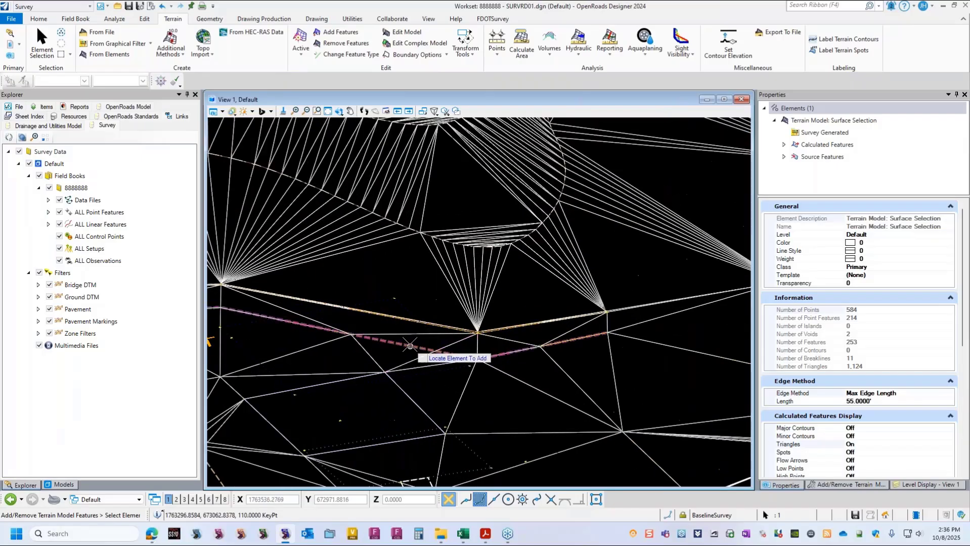
pyautogui.click(428, 350)
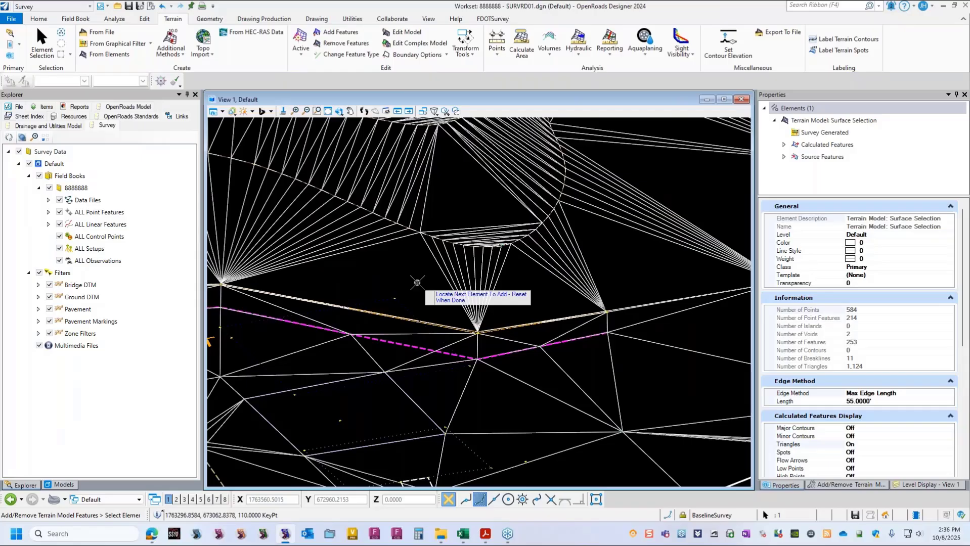
pyautogui.rightClick(417, 282)
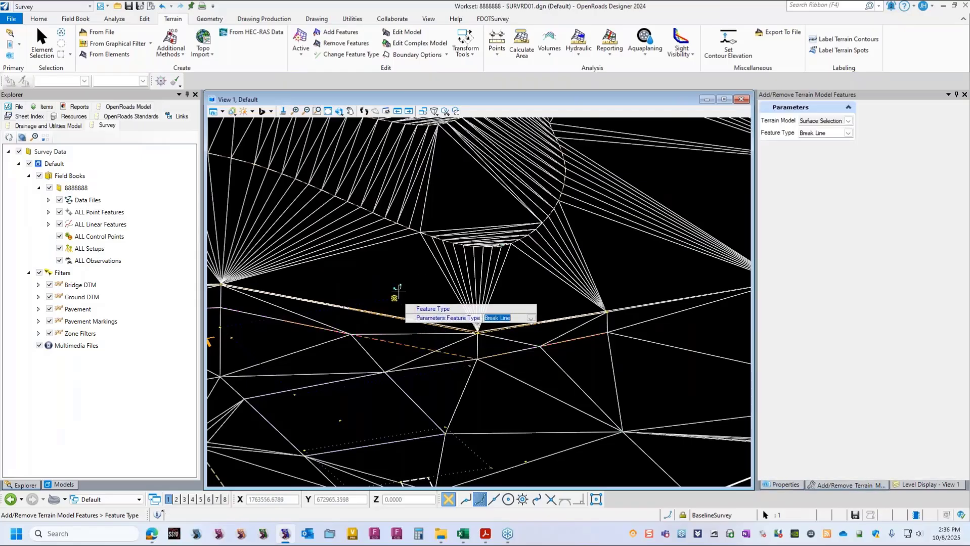
pyautogui.click(404, 276)
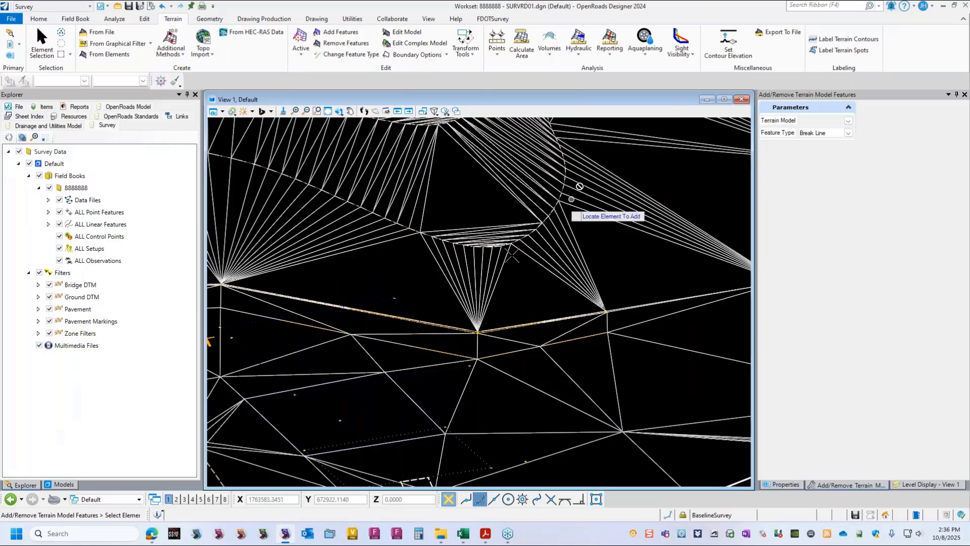
# - Return to the top view and examine the triangulation around the retaining wall and at the upper end of the road
pyautogui.scroll(-6, 493, 334)
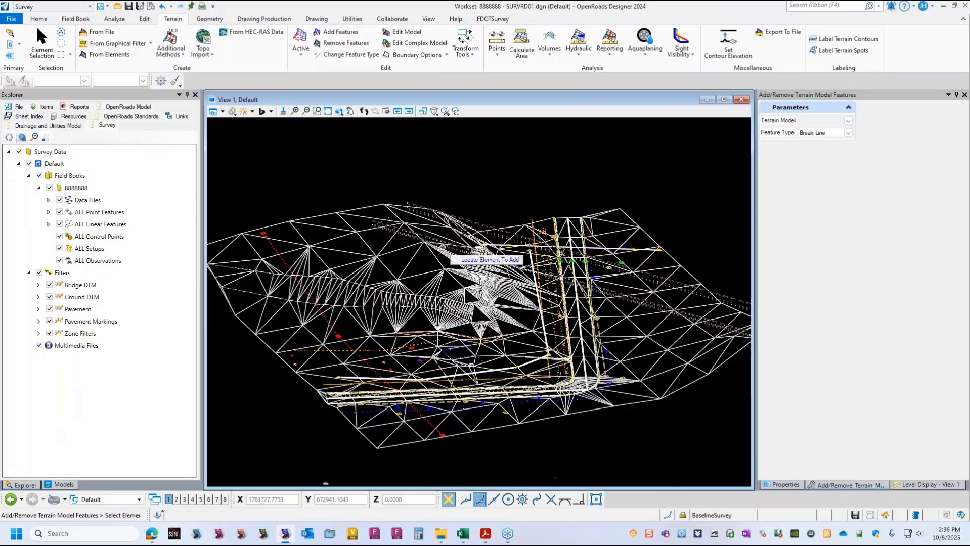
pyautogui.click(339, 111)
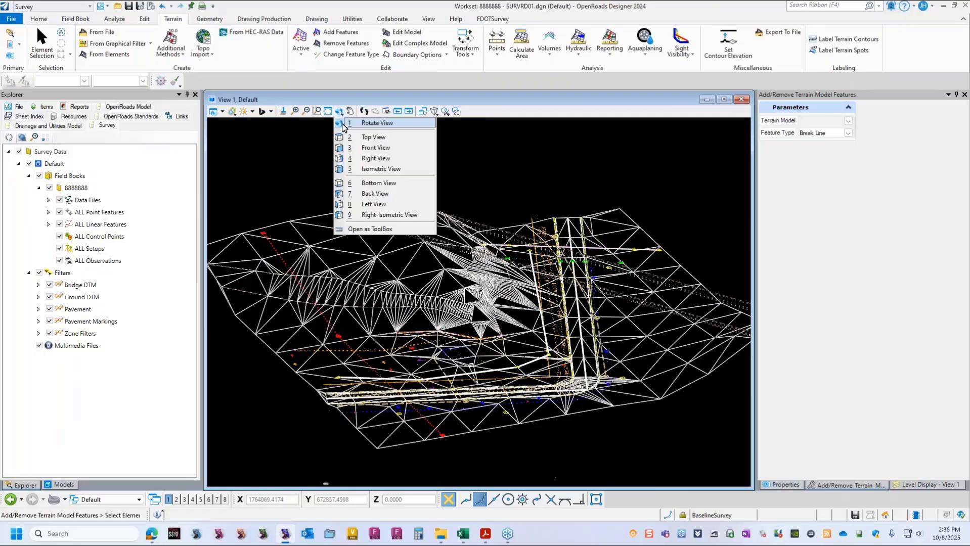
pyautogui.click(375, 137)
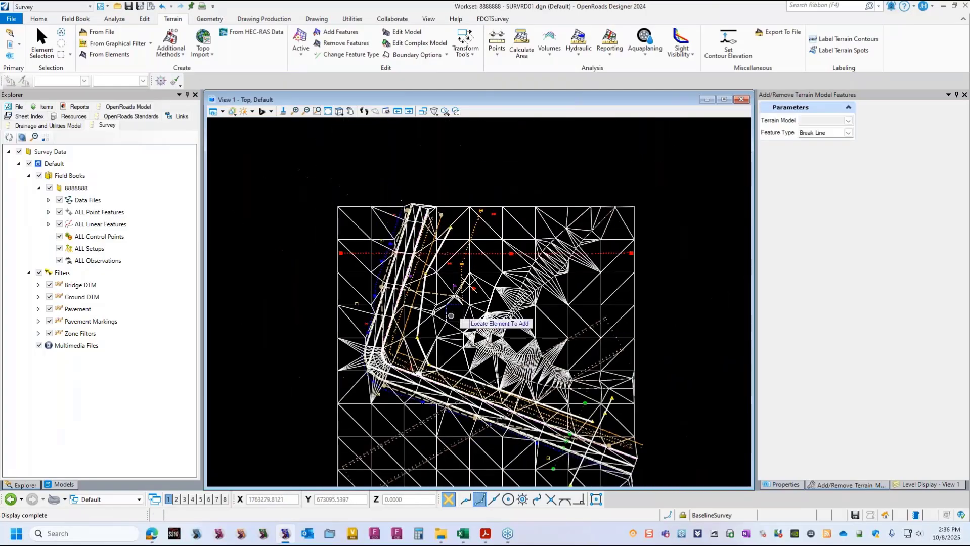
pyautogui.scroll(3, 451, 316)
pyautogui.scroll(1, 417, 140)
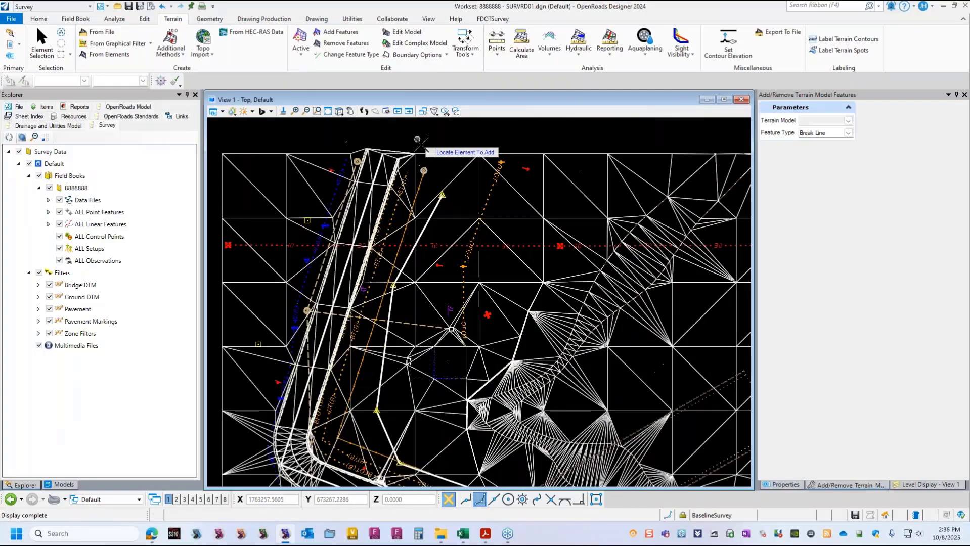
pyautogui.scroll(-1, 414, 237)
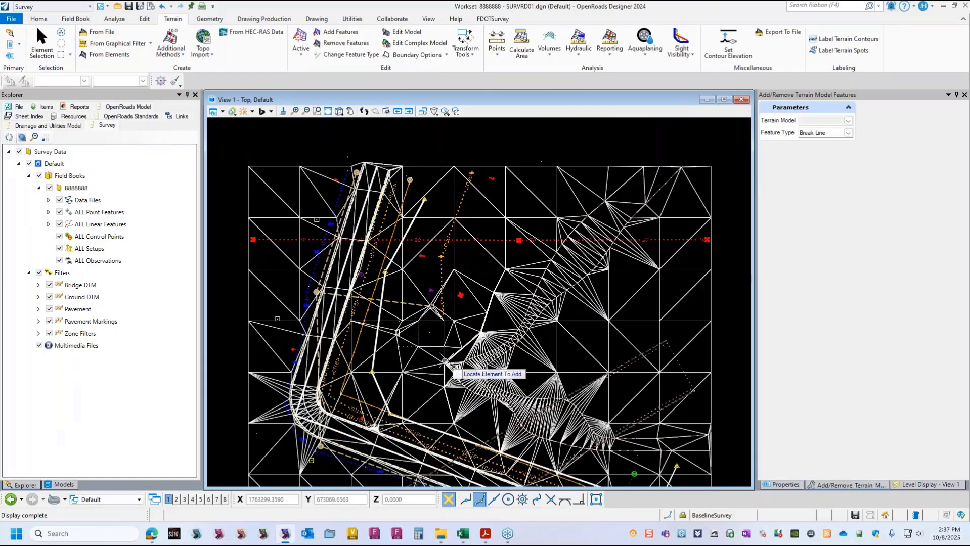
pyautogui.scroll(2, 444, 359)
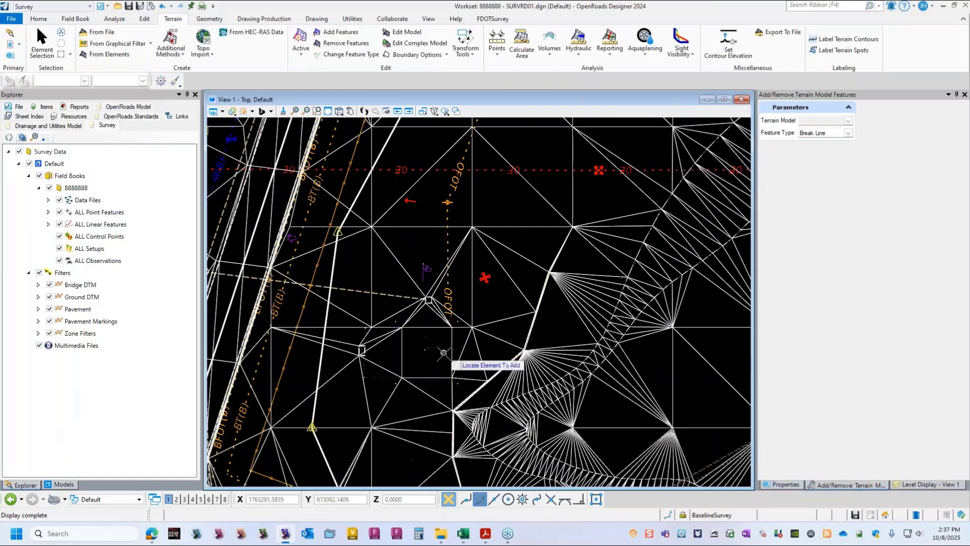
pyautogui.scroll(-2, 444, 353)
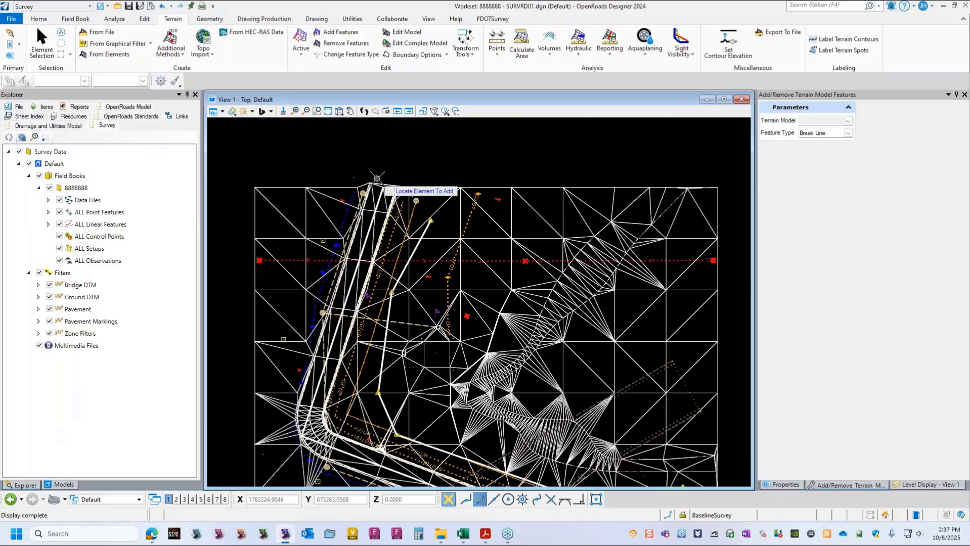
pyautogui.scroll(6, 377, 178)
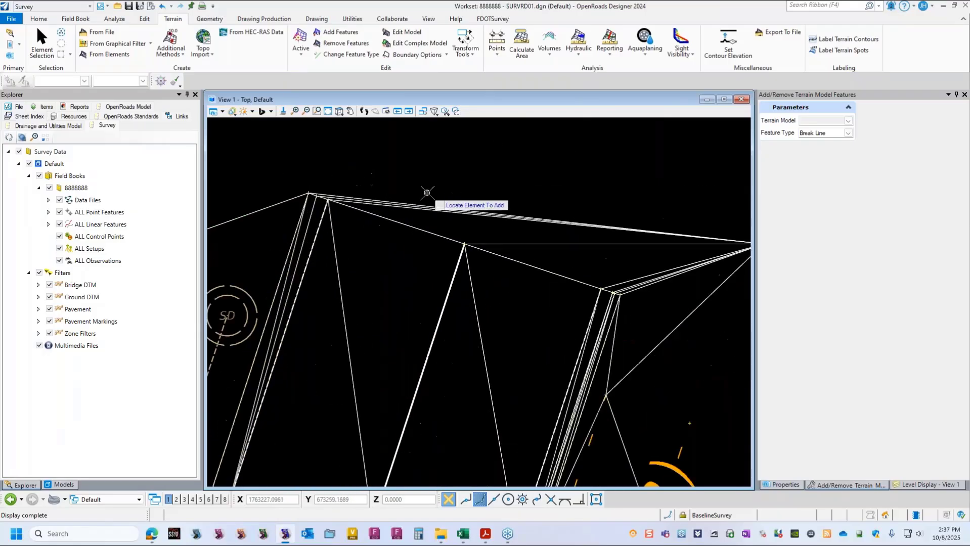
pyautogui.scroll(2, 342, 185)
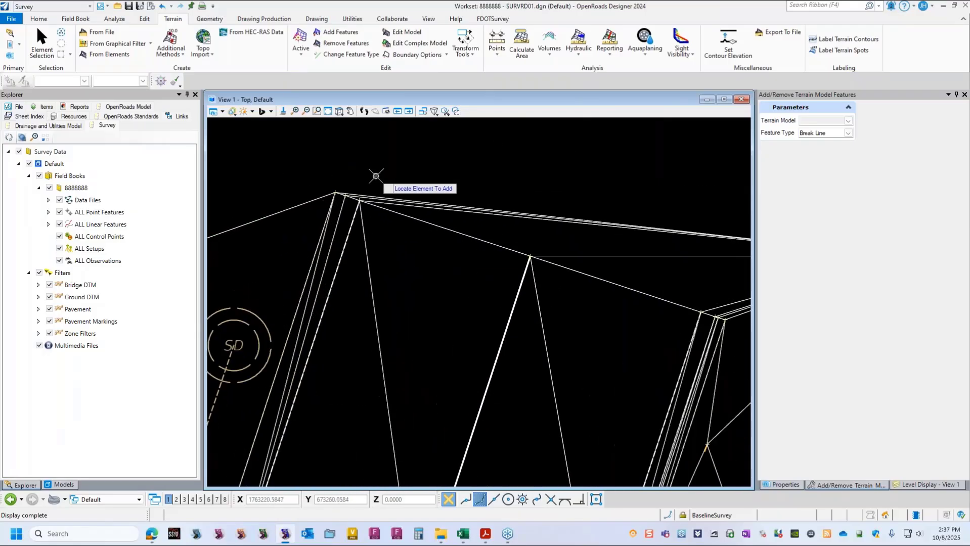
pyautogui.scroll(-1, 375, 176)
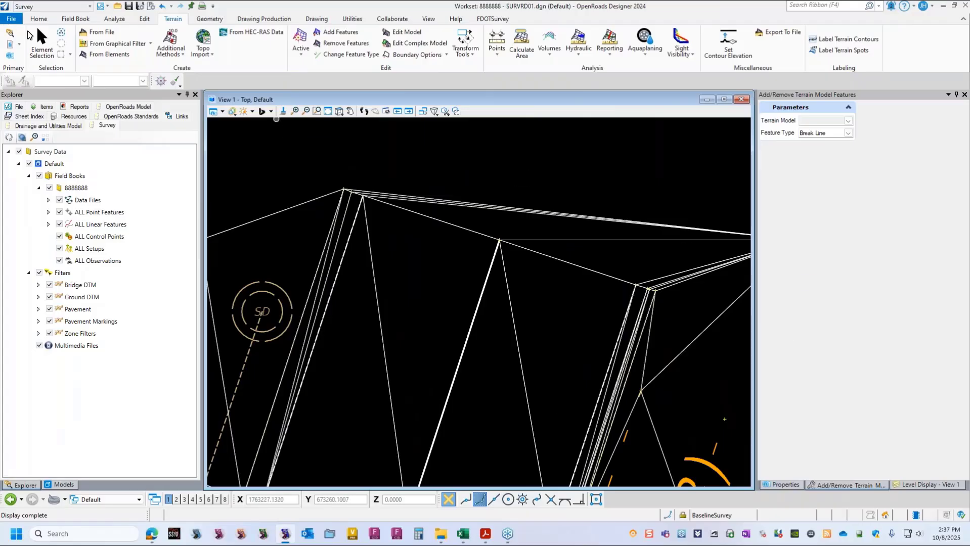
# - Select the Surface Selection terrain model and turn off its triangles display
pyautogui.click(42, 43)
pyautogui.click(568, 222)
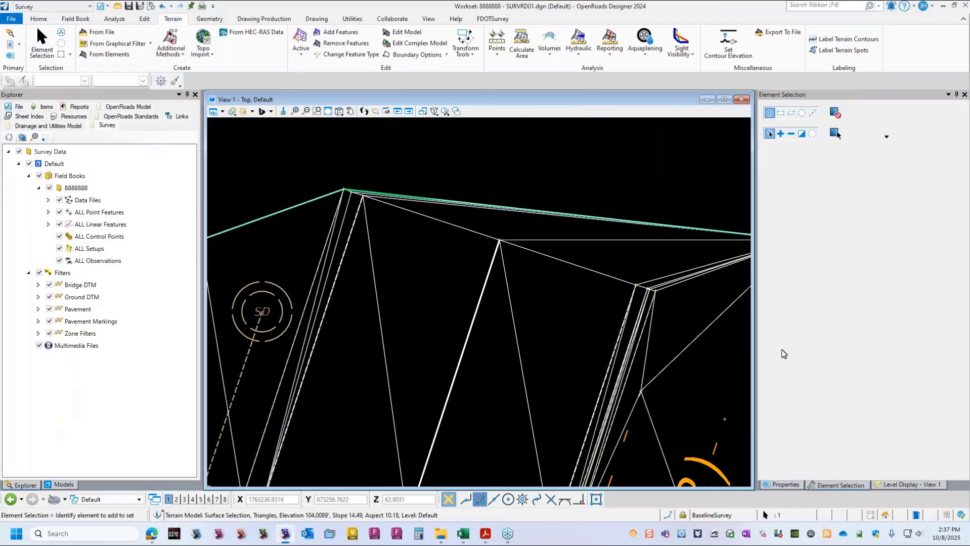
pyautogui.click(786, 485)
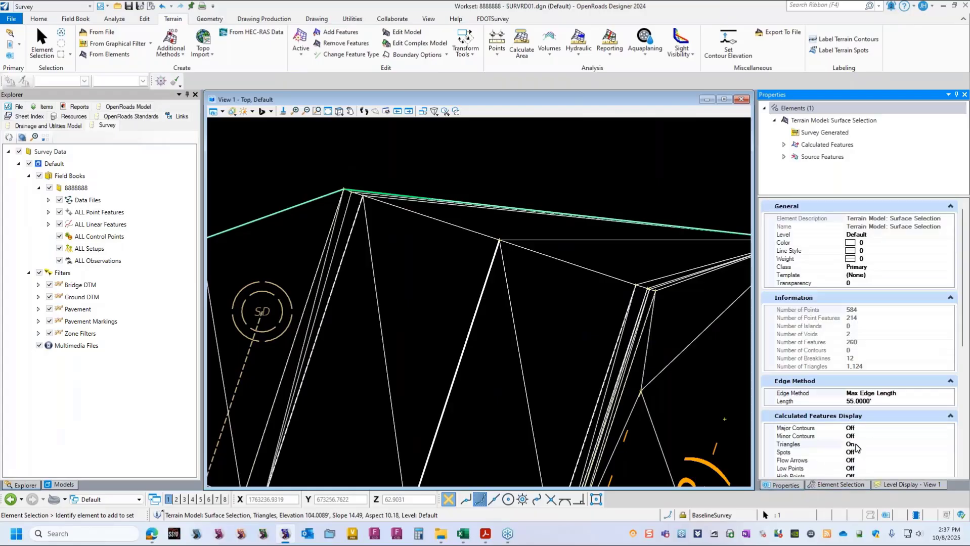
pyautogui.click(854, 445)
pyautogui.doubleClick(854, 446)
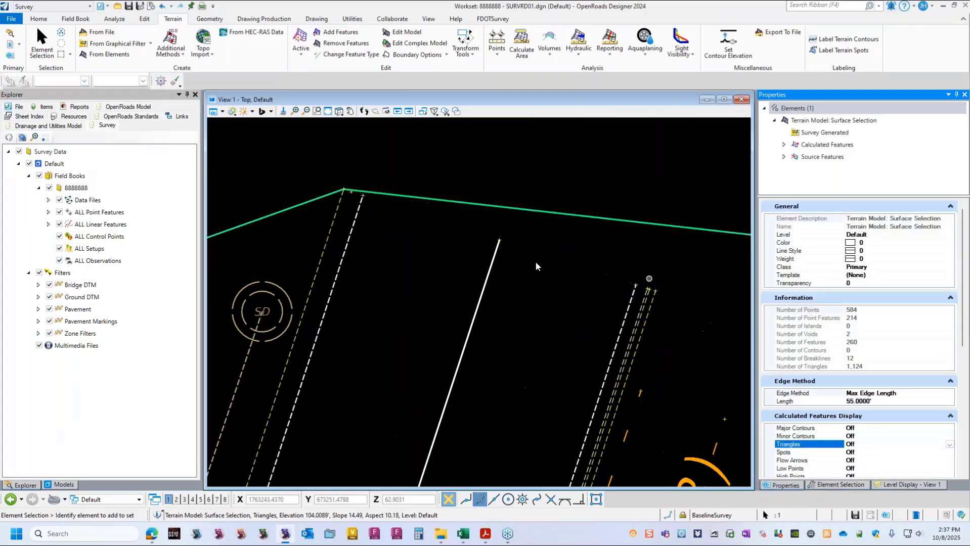
# - Select the back-of-curb linear feature CGBL1 at the road's end and open the survey details of its points
pyautogui.scroll(3, 334, 173)
pyautogui.scroll(-2, 355, 195)
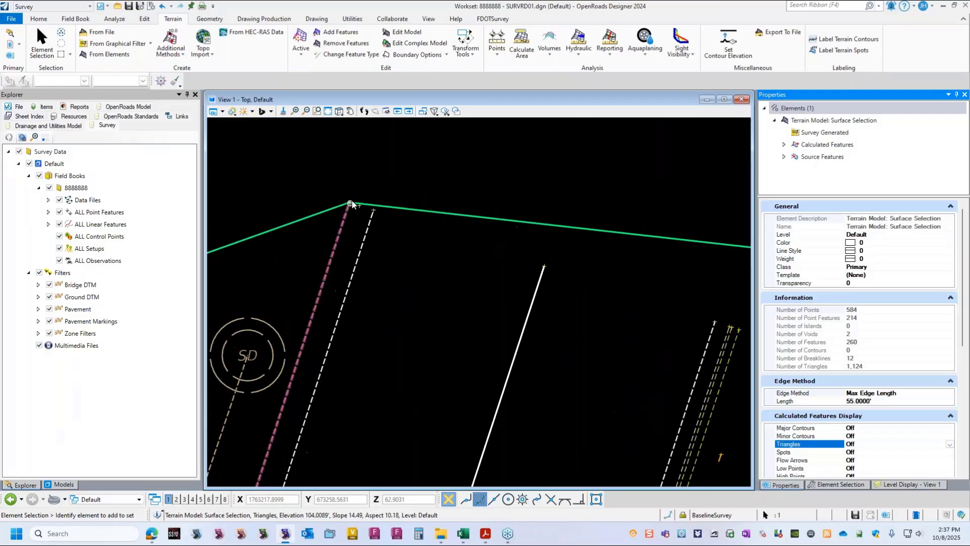
pyautogui.moveTo(349, 210)
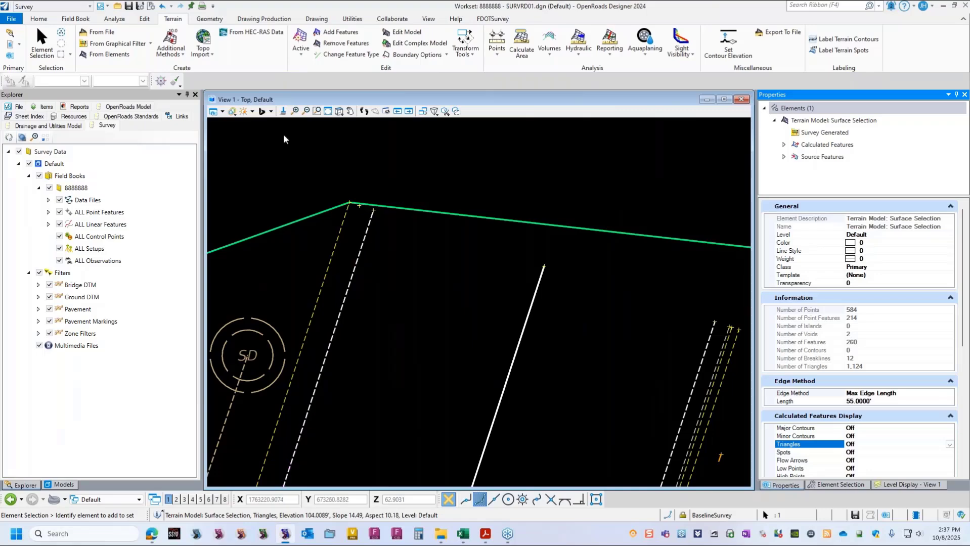
pyautogui.click(43, 45)
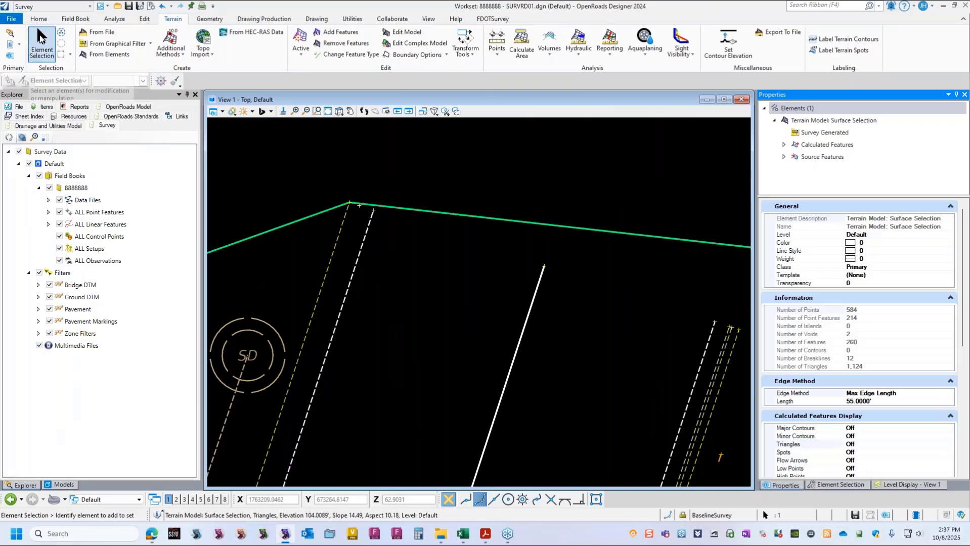
pyautogui.click(338, 233)
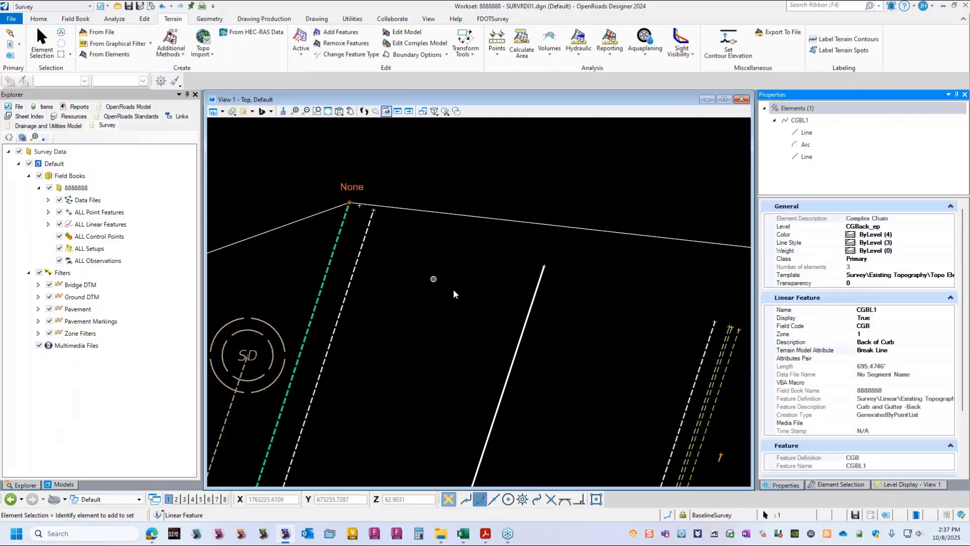
pyautogui.moveTo(342, 232)
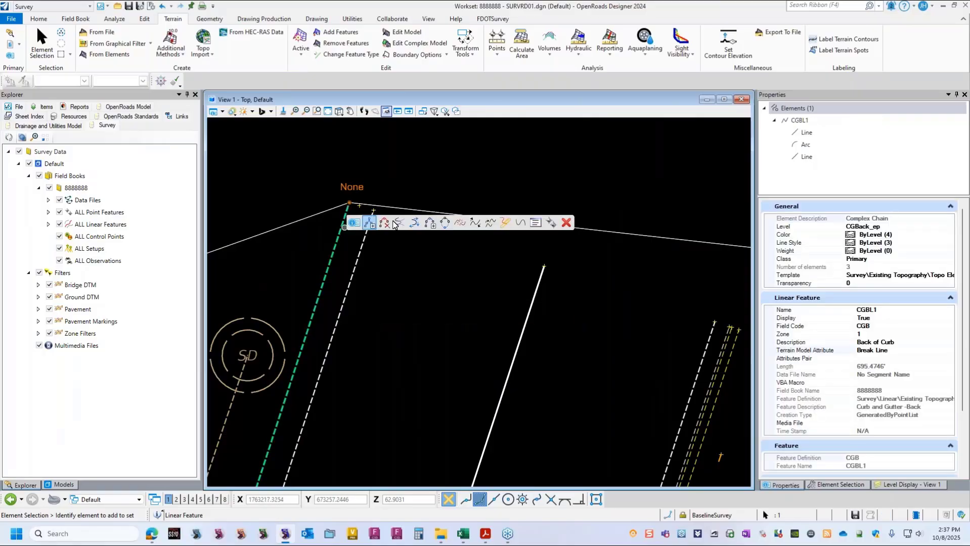
pyautogui.click(552, 223)
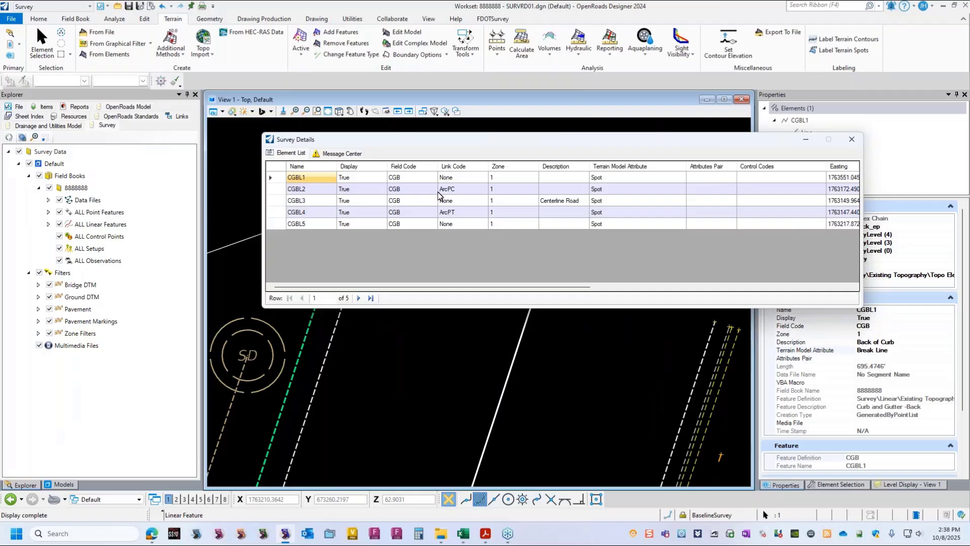
# - Add a NewTemplate control code to the first point, CGBL1, of the back-of-curb line
pyautogui.click(773, 180)
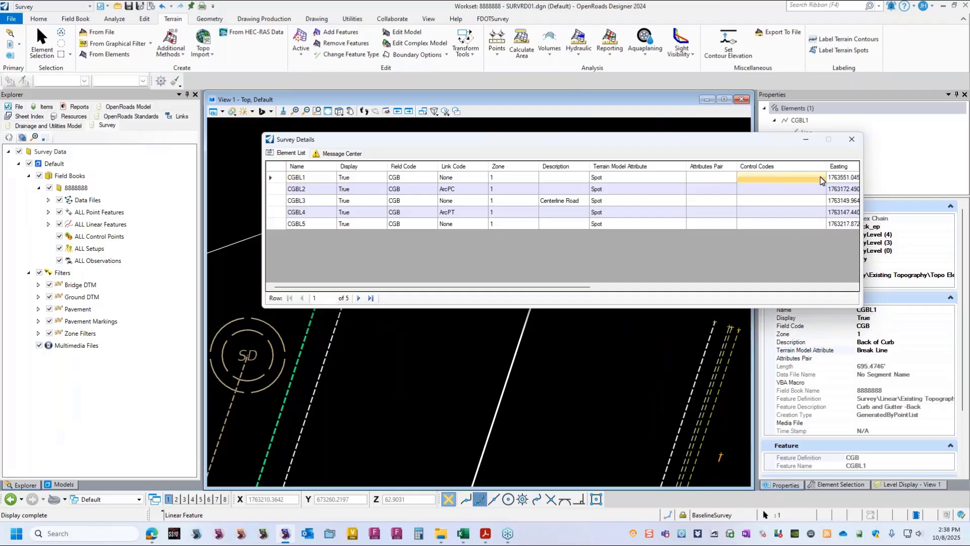
pyautogui.click(820, 179)
pyautogui.click(820, 178)
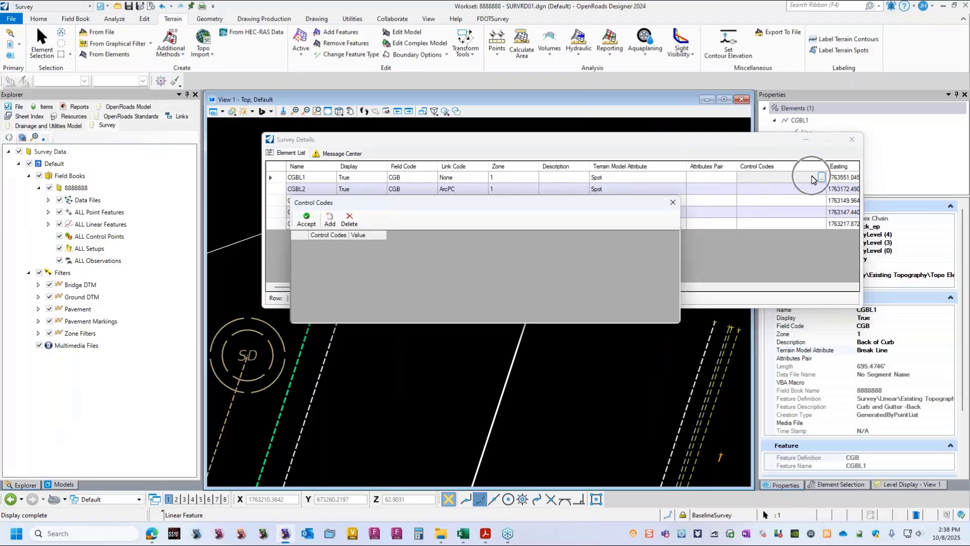
pyautogui.click(329, 221)
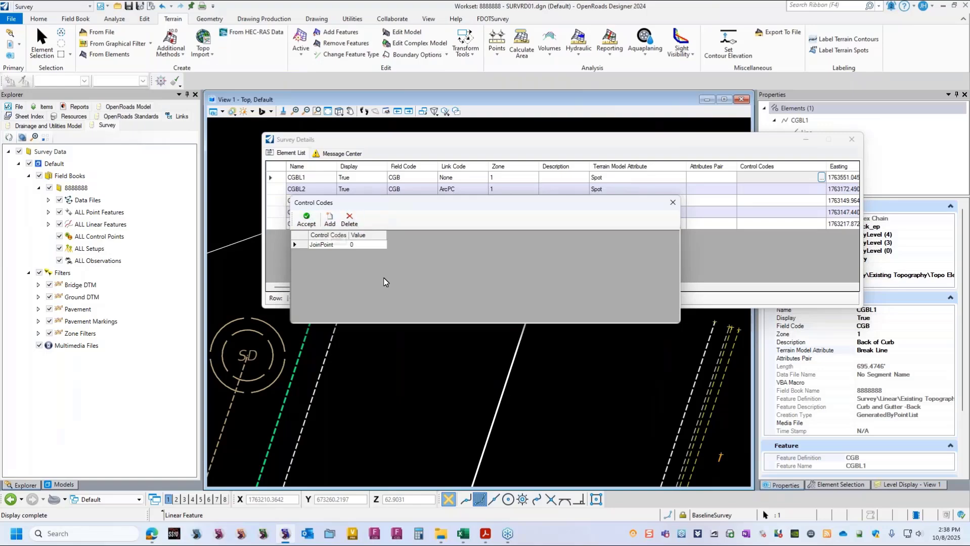
pyautogui.click(346, 248)
pyautogui.click(343, 247)
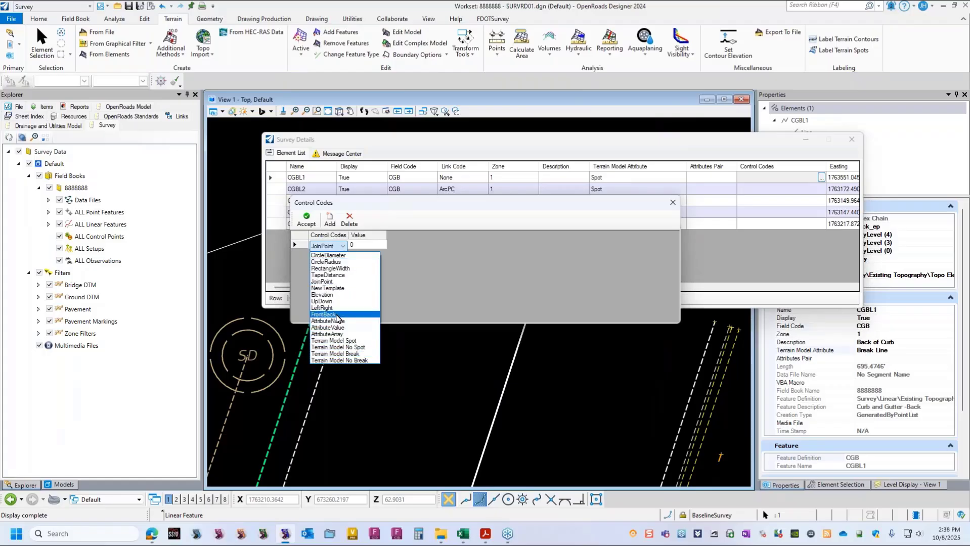
pyautogui.click(339, 288)
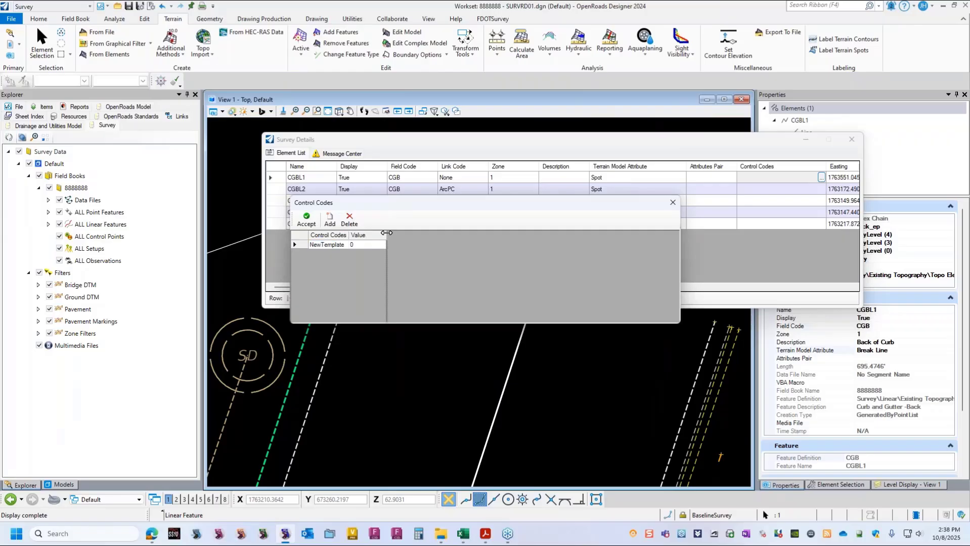
# - Set the NewTemplate value to "CGF 0.5 0 CG 0.7 -0.5", accept the control code and close the survey details
pyautogui.moveTo(387, 233); pyautogui.dragTo(515, 234)
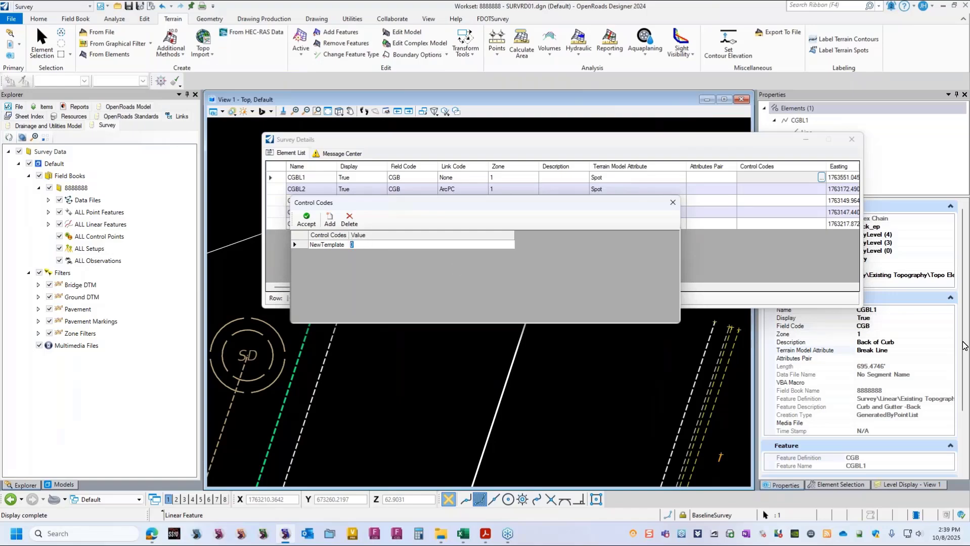
pyautogui.write('CGF 0.5 0 CG 0.7 -0.5')
pyautogui.click(291, 245)
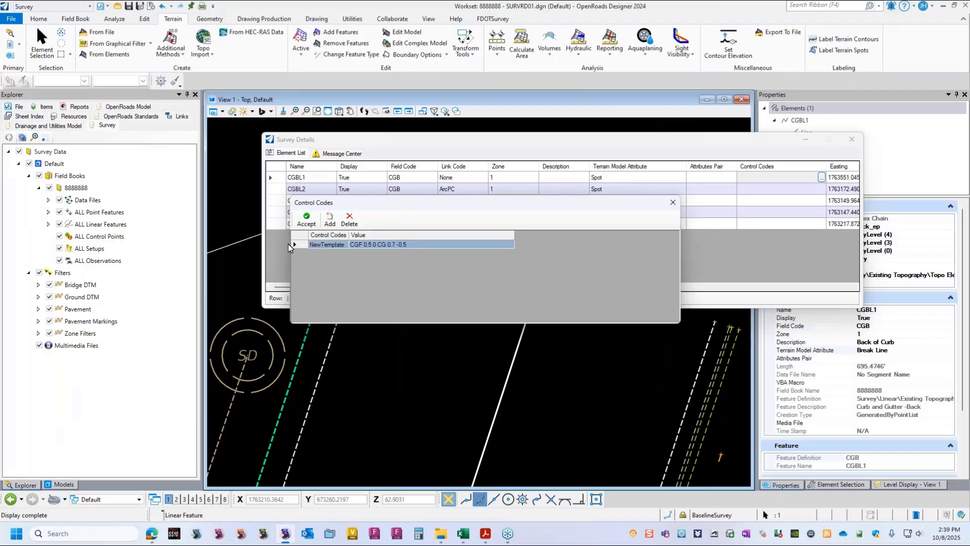
pyautogui.click(308, 221)
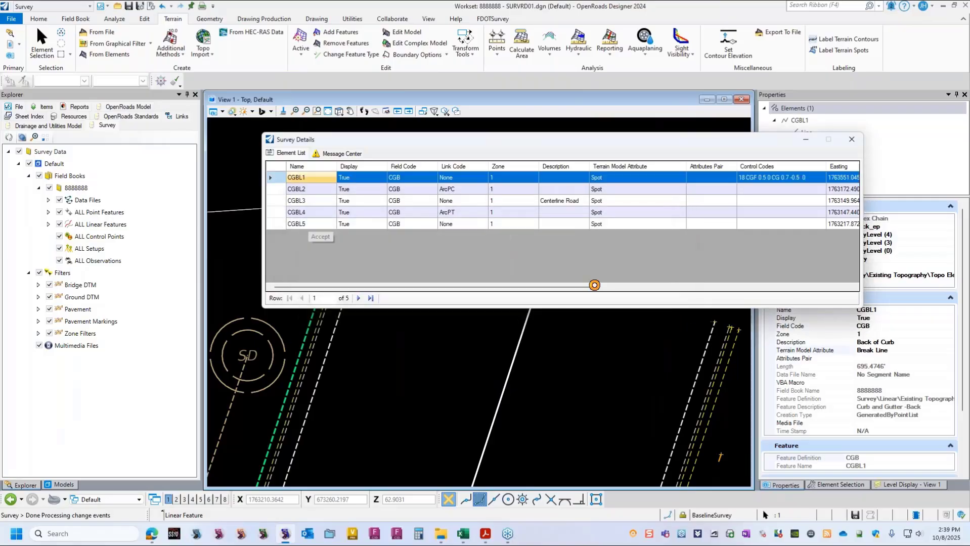
pyautogui.click(853, 140)
# - Set the terrain model attribute of the generated curb face line CGF to Break Line
pyautogui.scroll(2, 373, 215)
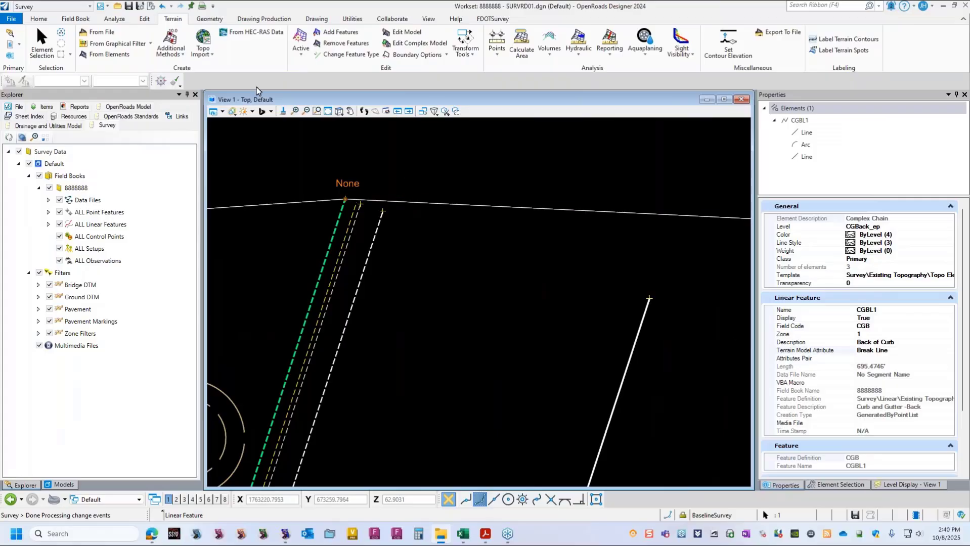
pyautogui.click(41, 44)
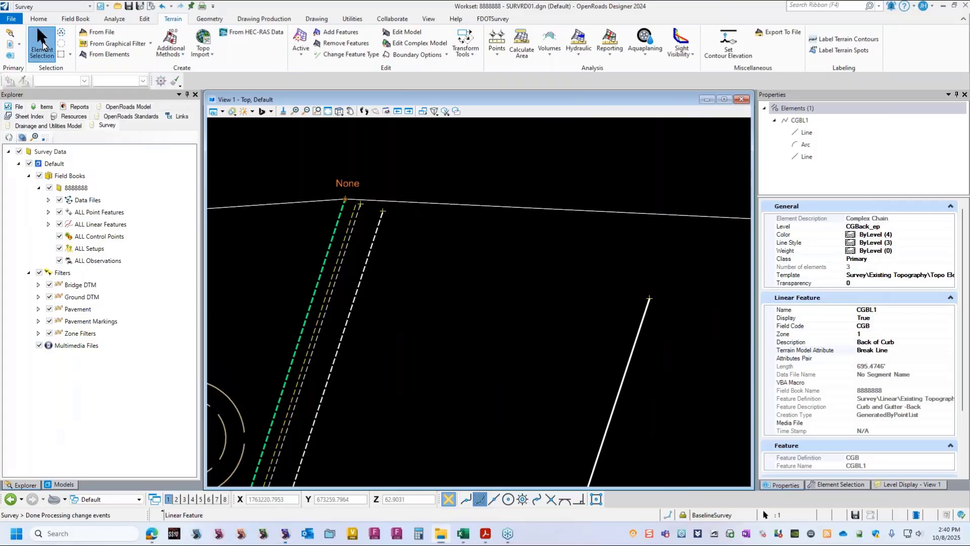
pyautogui.click(356, 229)
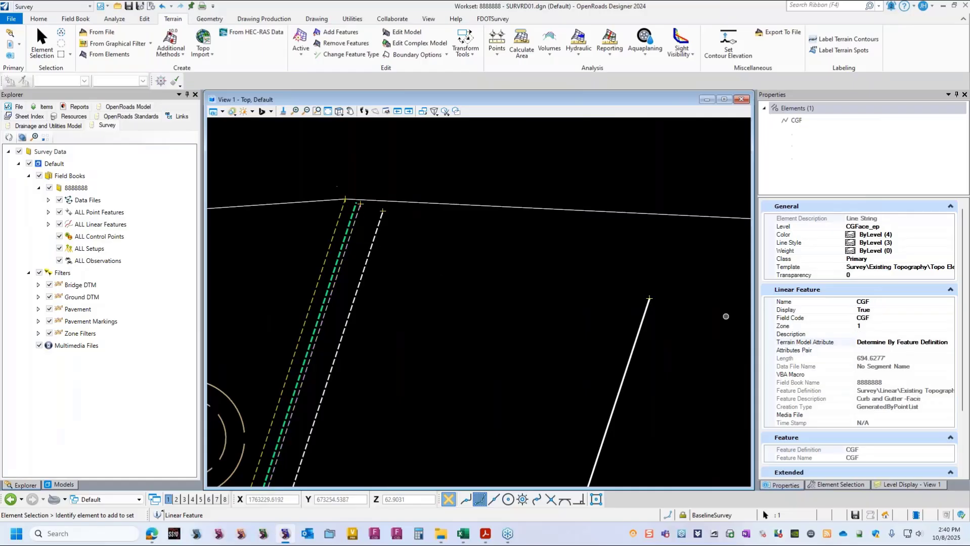
pyautogui.click(930, 341)
pyautogui.click(949, 343)
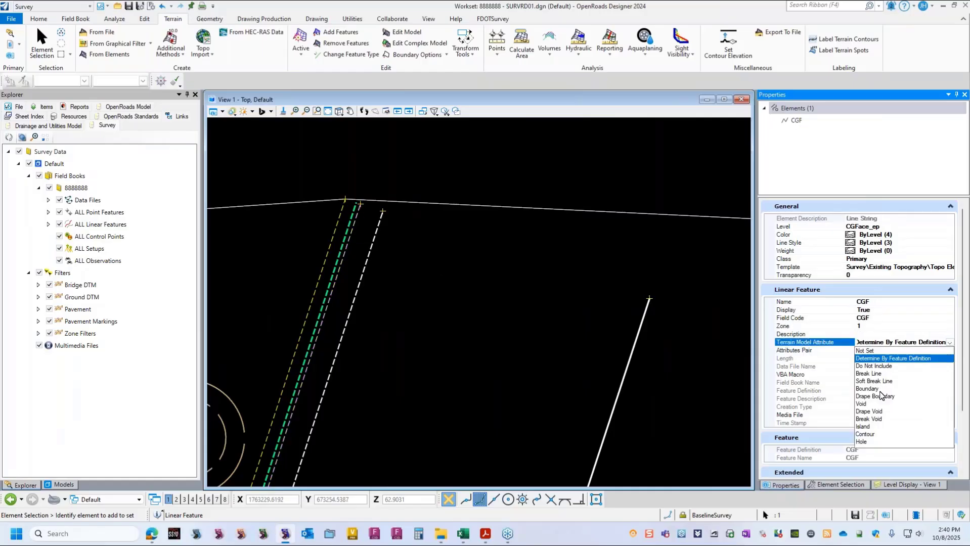
pyautogui.click(869, 373)
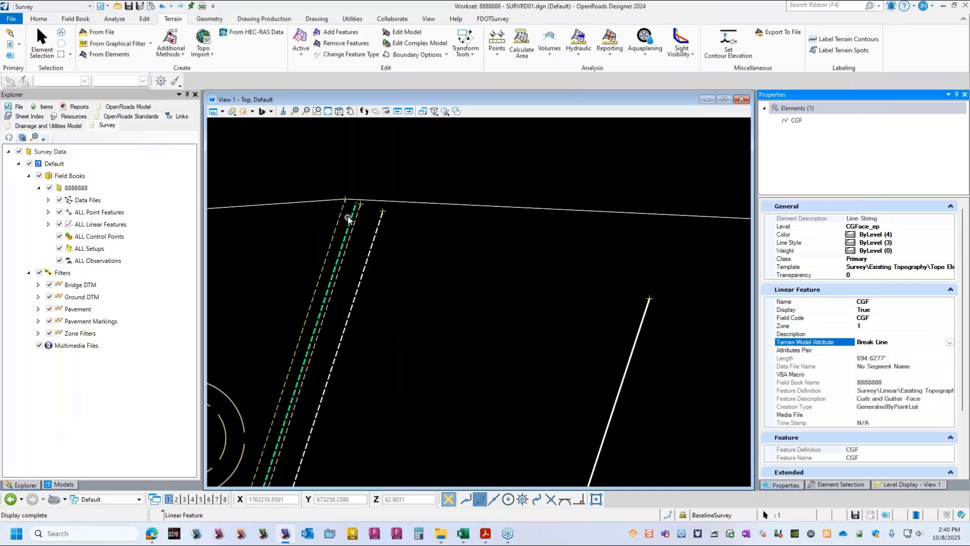
# - Set the terrain model attribute of the generated curb and gutter line CG to Break Line and clear the selection
pyautogui.click(367, 215)
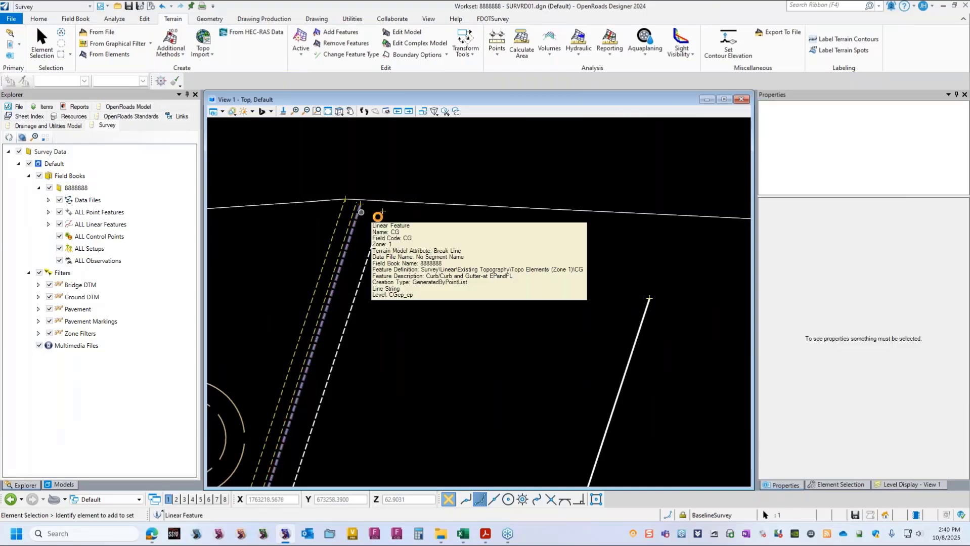
pyautogui.click(361, 212)
pyautogui.click(907, 343)
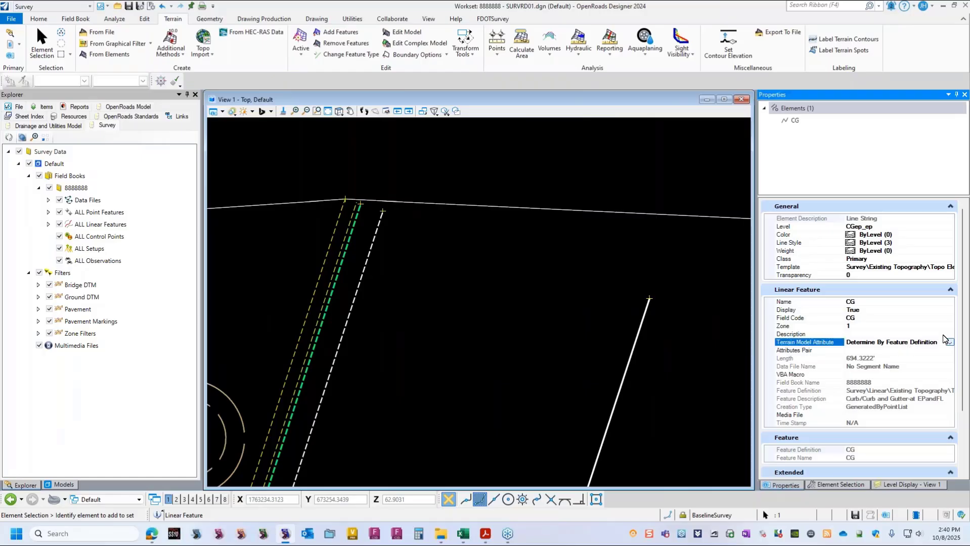
pyautogui.click(950, 343)
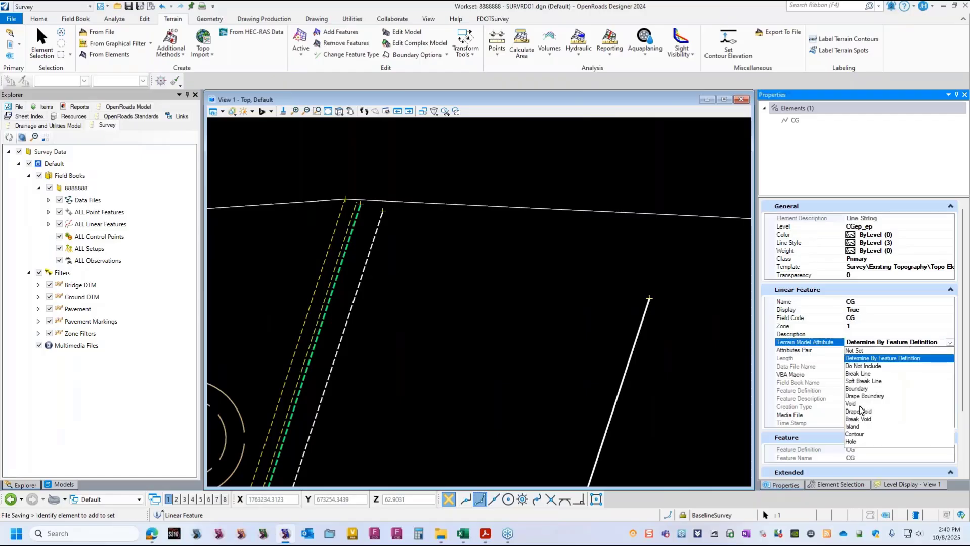
pyautogui.click(858, 374)
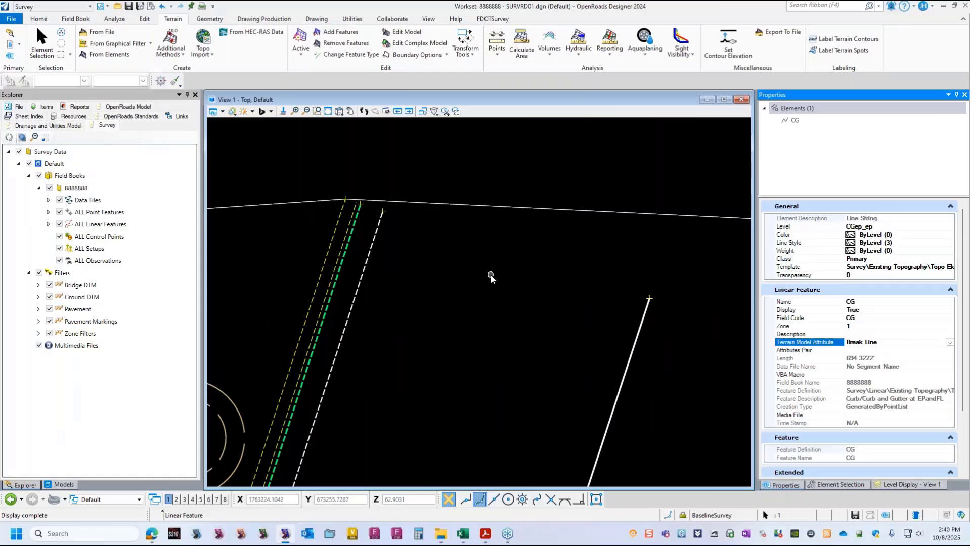
pyautogui.click(554, 288)
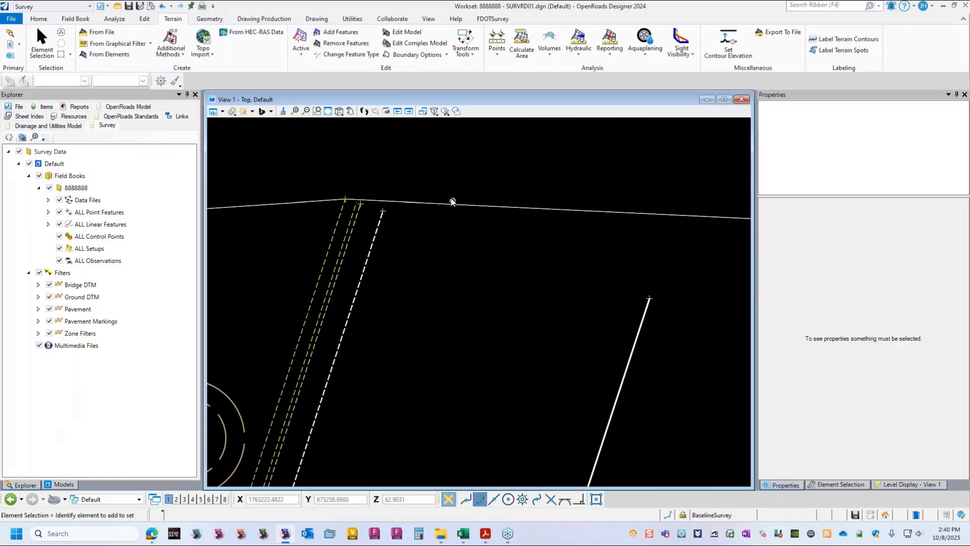
# - Examine the curb lines at the road's upper end and across the whole survey
pyautogui.scroll(-3, 453, 202)
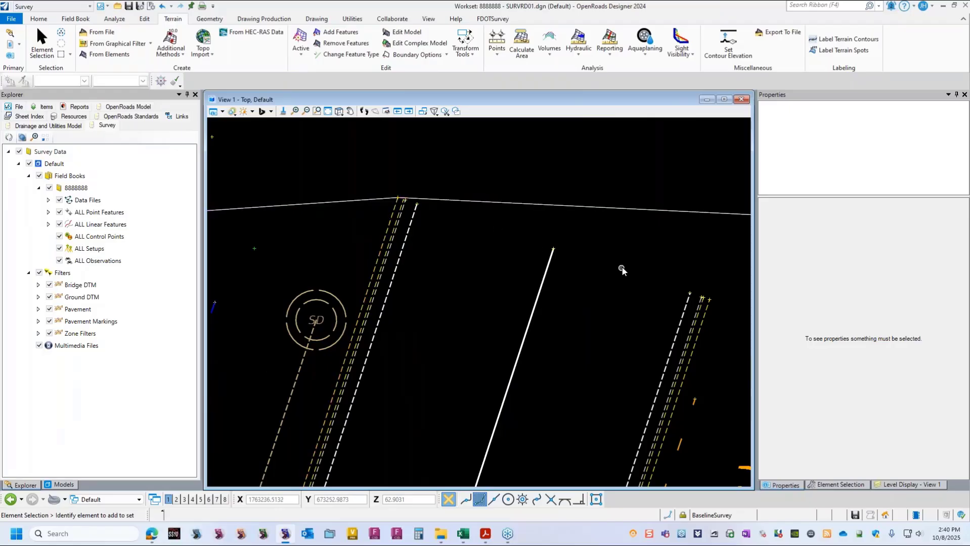
pyautogui.scroll(-1, 368, 208)
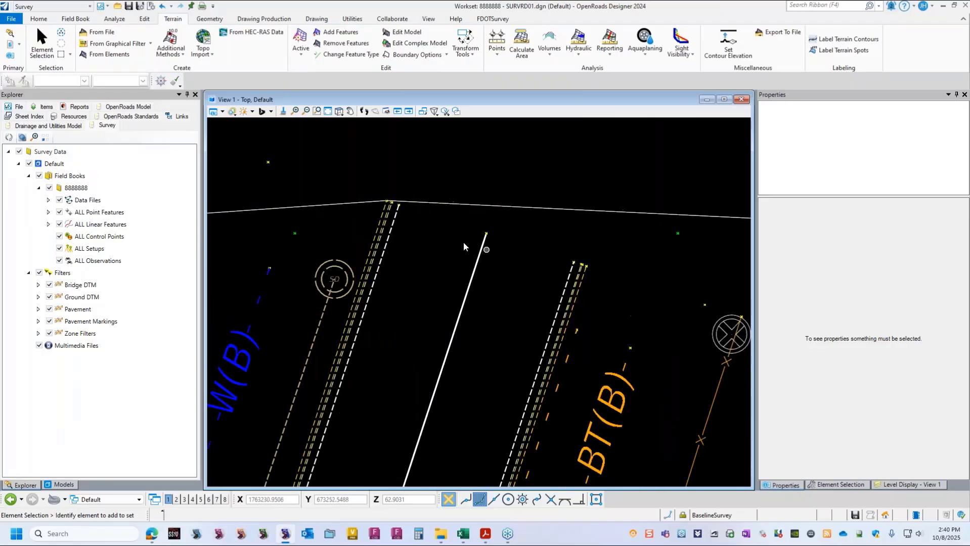
pyautogui.scroll(-3, 458, 240)
pyautogui.scroll(-4, 454, 235)
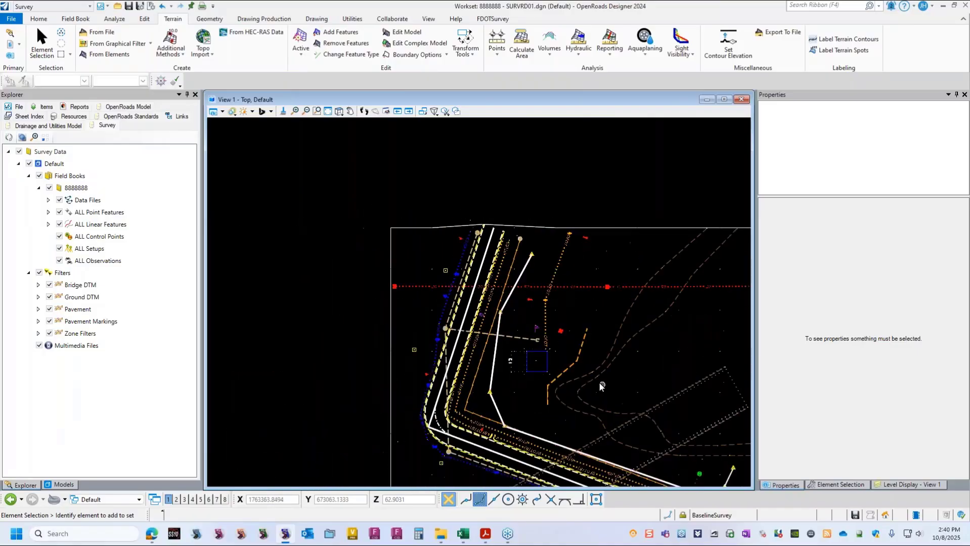
pyautogui.scroll(2, 544, 296)
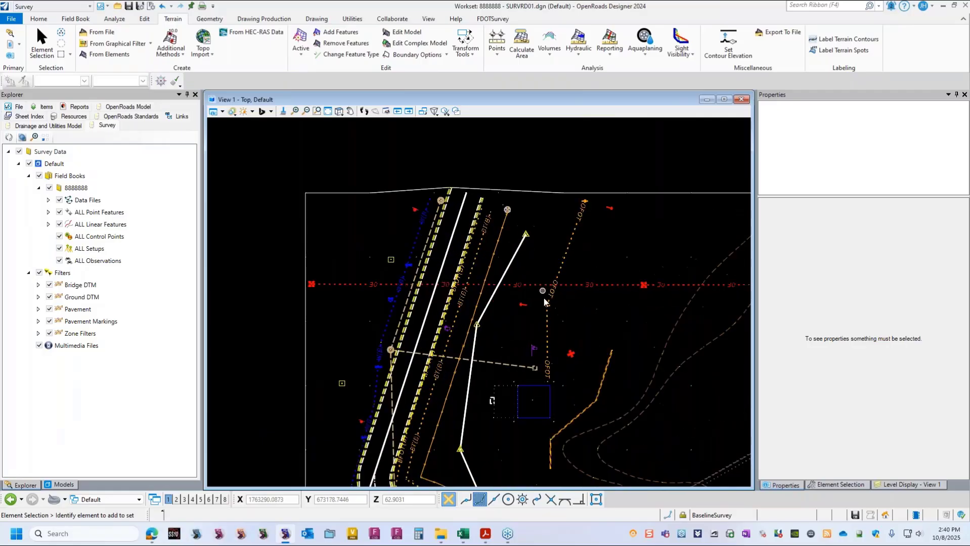
pyautogui.scroll(-2, 377, 289)
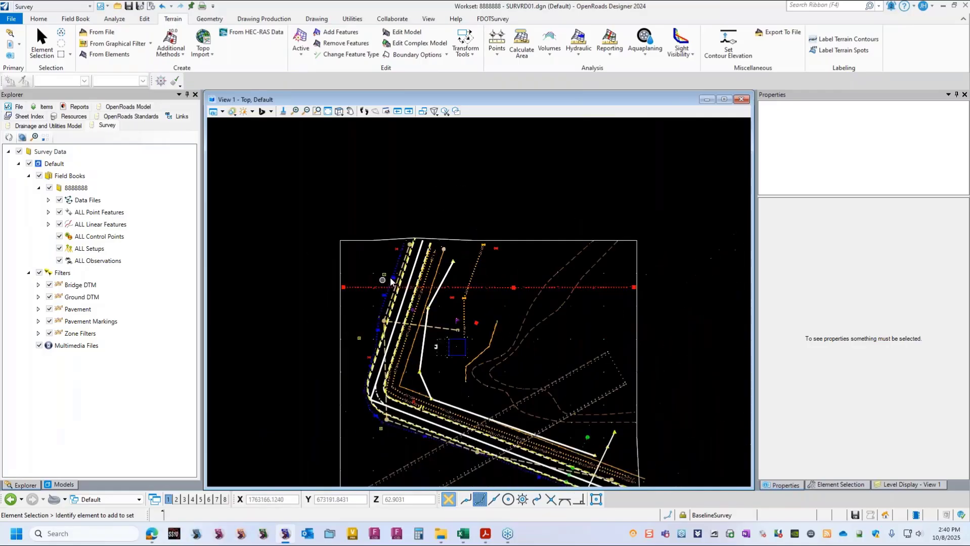
pyautogui.scroll(-2, 465, 240)
pyautogui.scroll(1, 451, 368)
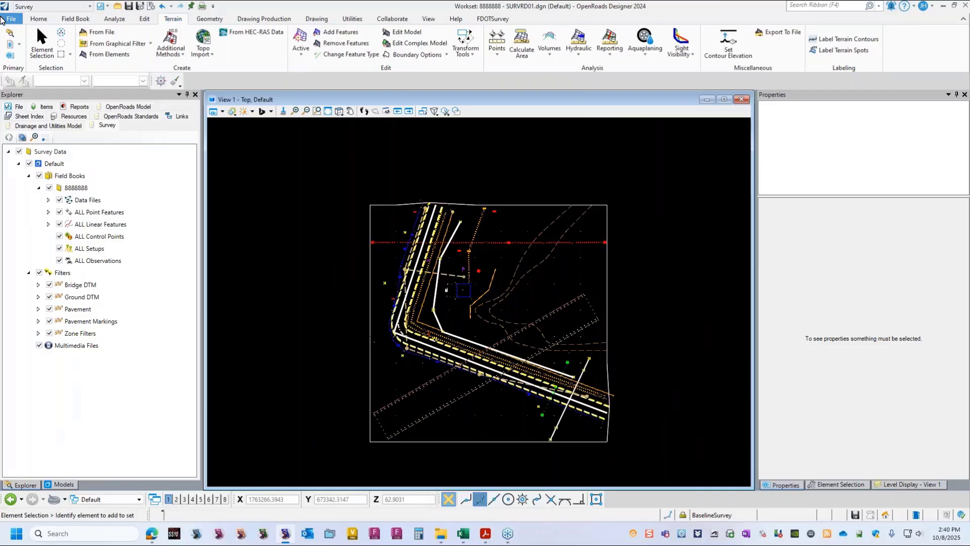
# - Save the design file settings and exit OpenRoads Designer
pyautogui.click(139, 7)
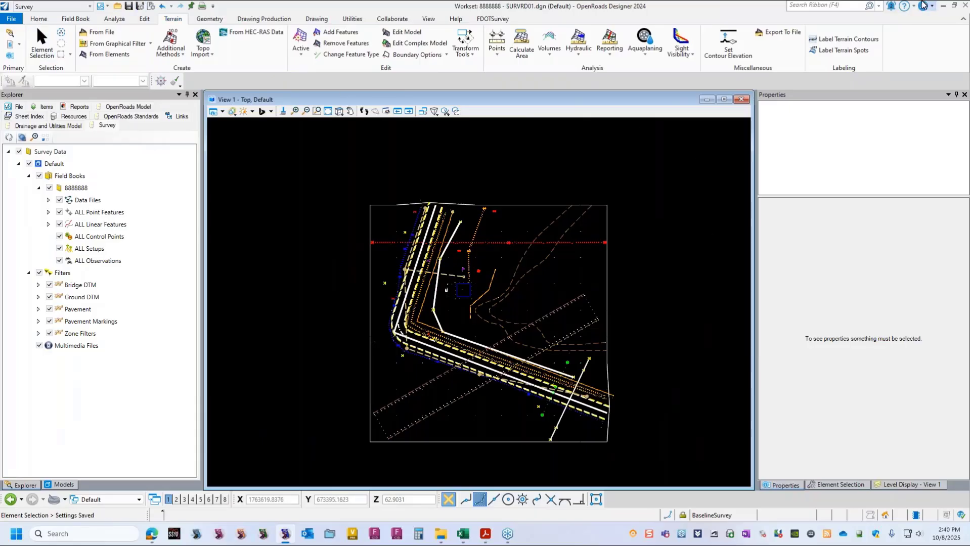
pyautogui.click(965, 5)
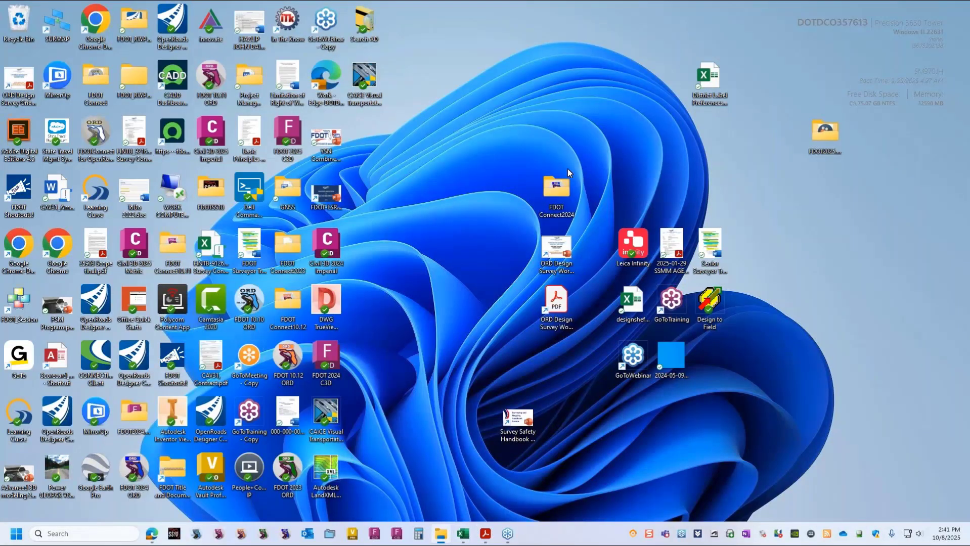
# - Open the FDOT Connect2024 folder on the desktop
pyautogui.doubleClick(560, 194)
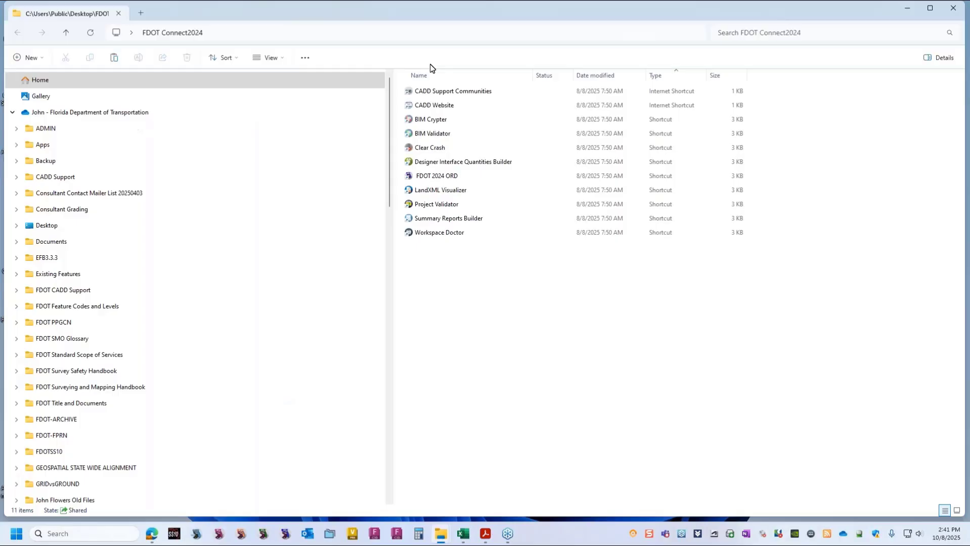
pyautogui.click(438, 93)
pyautogui.doubleClick(438, 93)
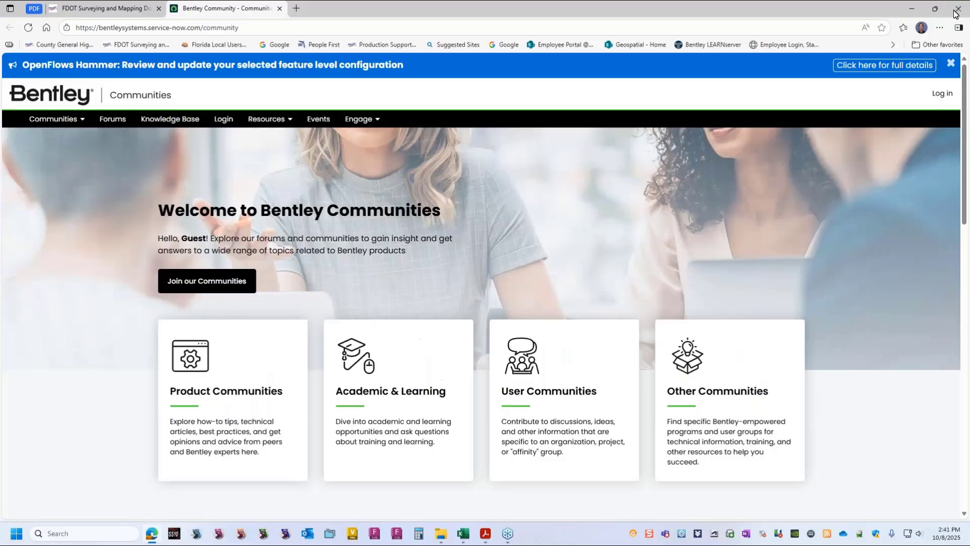
pyautogui.click(958, 8)
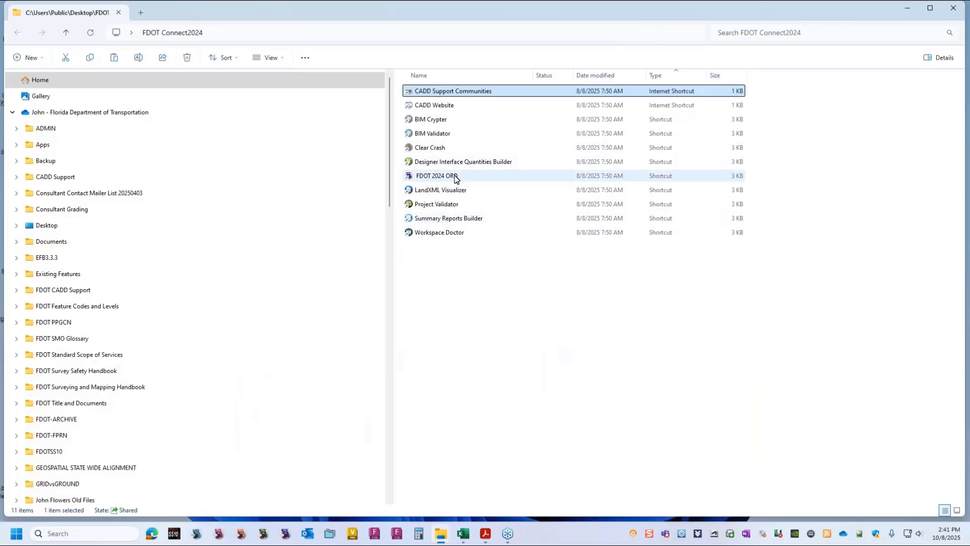
# - Launch OpenRoads Designer with the FDOT 2024 ORD shortcut
pyautogui.moveTo(453, 177)
pyautogui.mouseDown()
pyautogui.moveTo(457, 96)
pyautogui.moveTo(447, 186)
pyautogui.moveTo(447, 129)
pyautogui.moveTo(404, 93)
pyautogui.moveTo(433, 174)
pyautogui.moveTo(447, 180)
pyautogui.mouseUp()
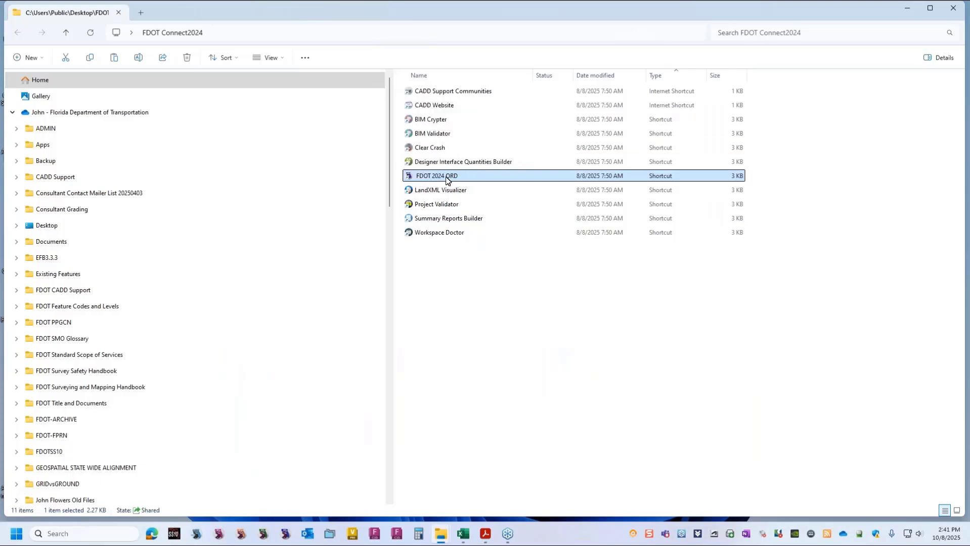
pyautogui.doubleClick(448, 180)
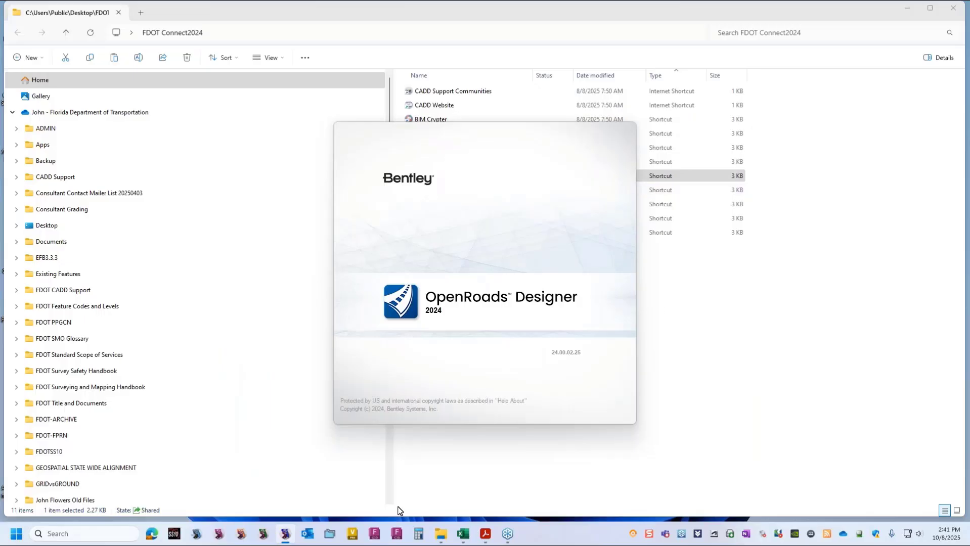
# - Switch to the ORD Design Survey PDF in Acrobat and review the SURVRD survey tools objectives
pyautogui.click(486, 534)
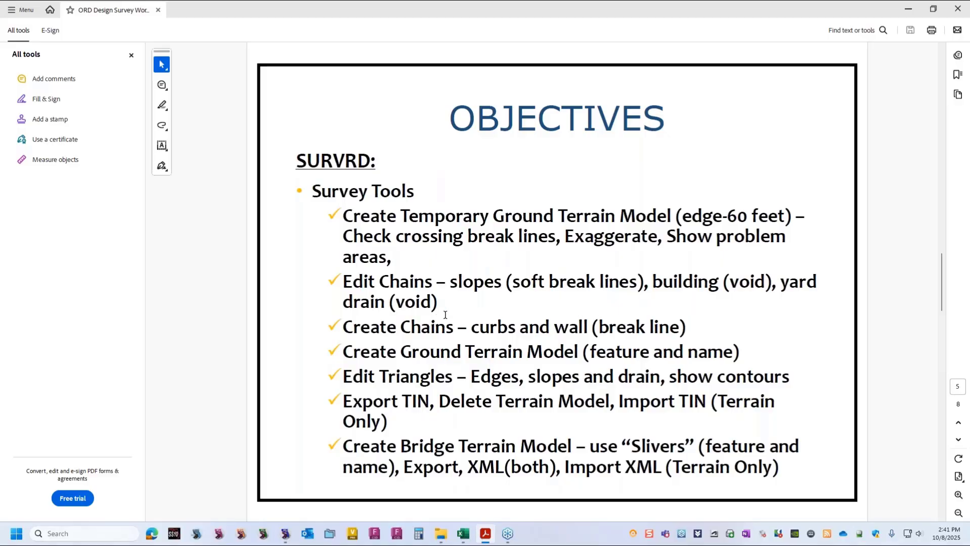
pyautogui.click(537, 329)
pyautogui.click(615, 242)
# - Switch back to OpenRoads Designer and open the recent file SURVRD01.dgn in WorkSet 8888888
pyautogui.click(909, 9)
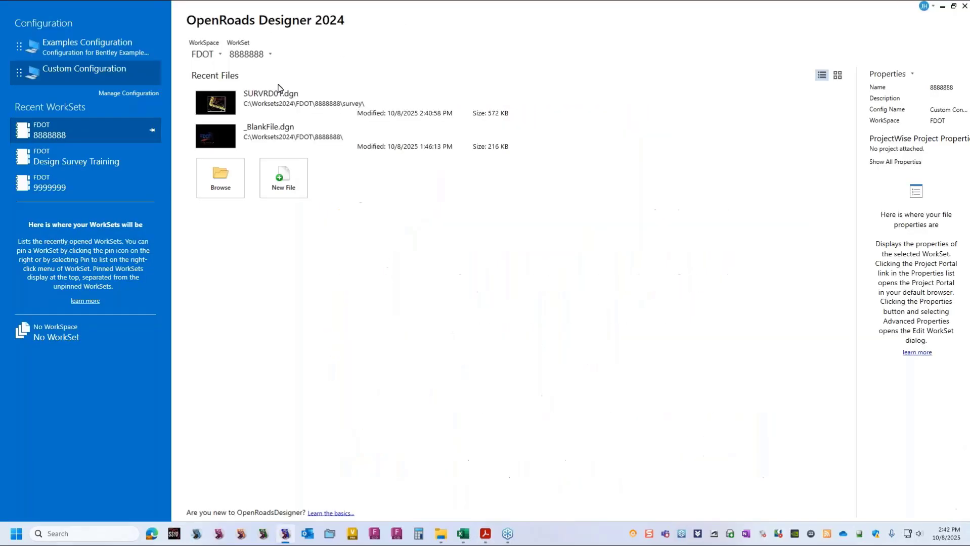
pyautogui.click(279, 89)
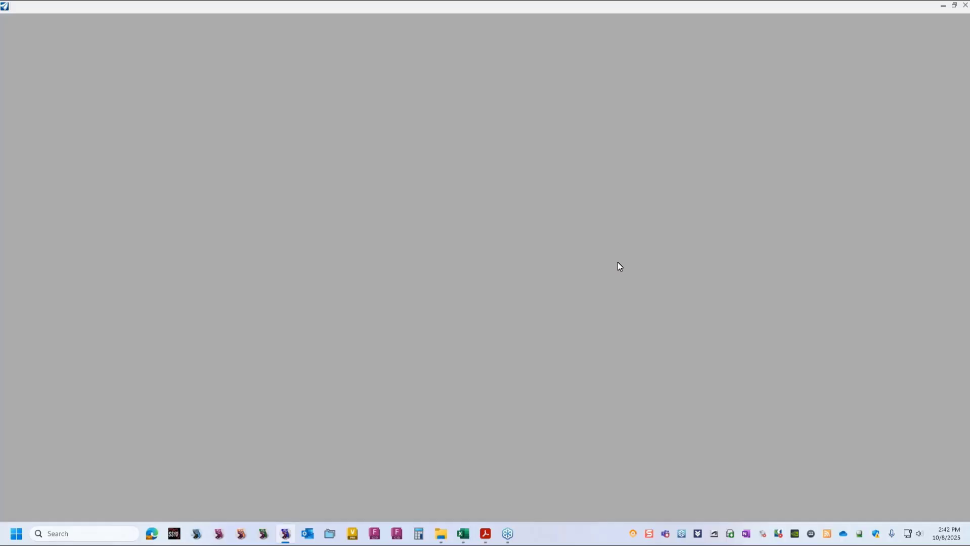
# - Check the SURVRD objectives in the ORD Design Survey PDF in Acrobat and return to OpenRoads Designer
pyautogui.click(486, 534)
pyautogui.moveTo(518, 526)
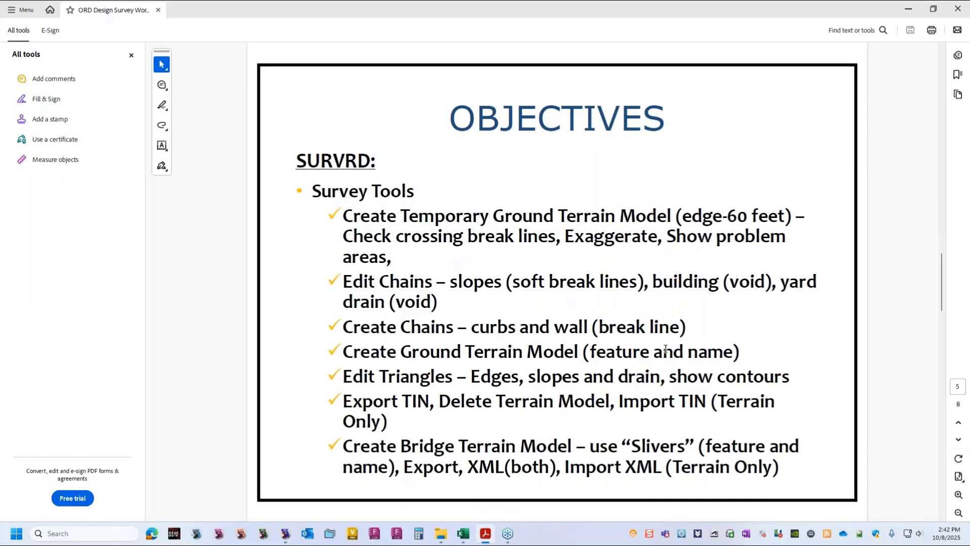
pyautogui.click(914, 11)
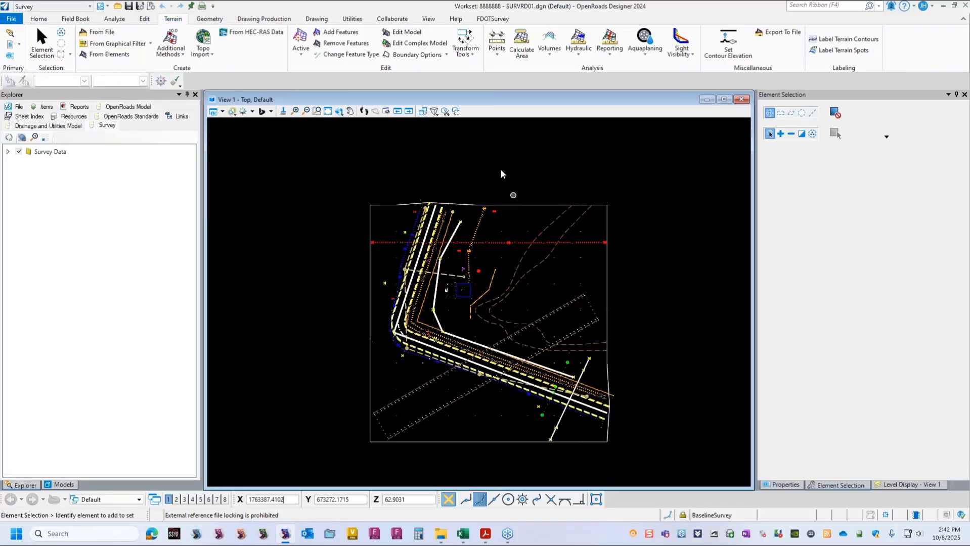
# - Select the terrain model by its boundary and turn on its Triangles display
pyautogui.click(512, 205)
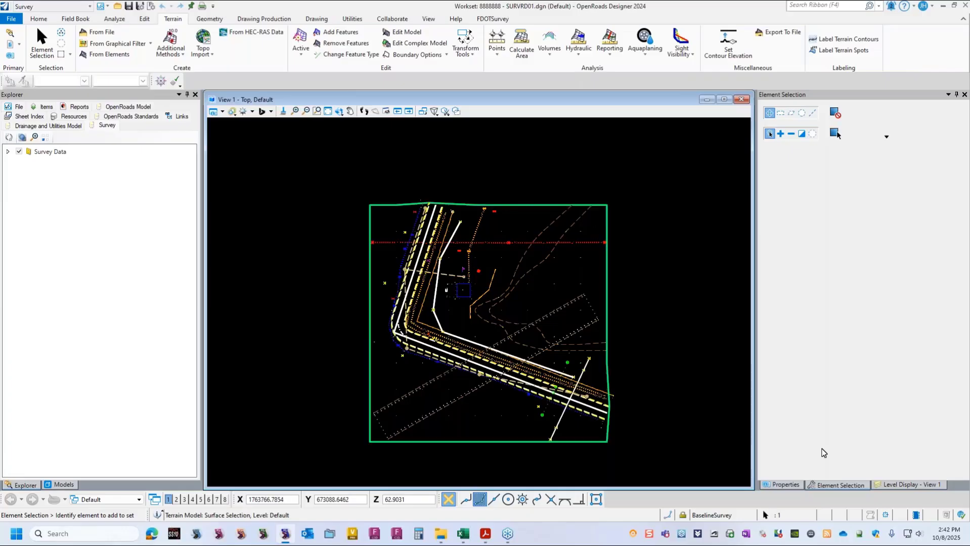
pyautogui.click(784, 484)
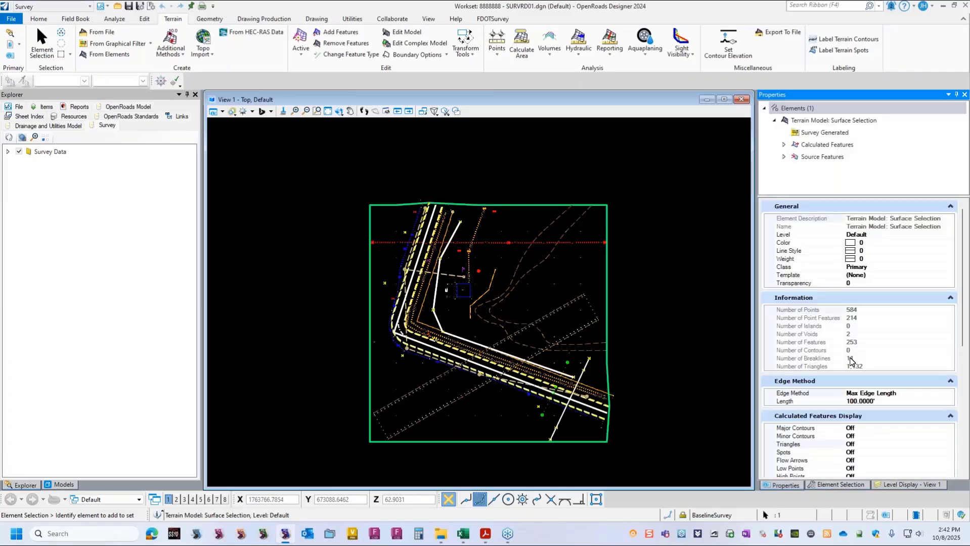
pyautogui.click(856, 444)
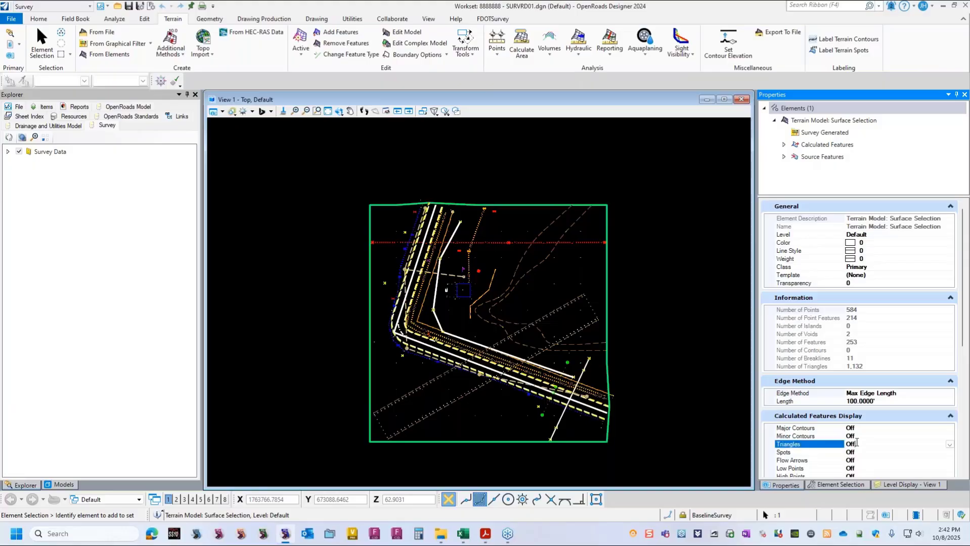
pyautogui.click(859, 445)
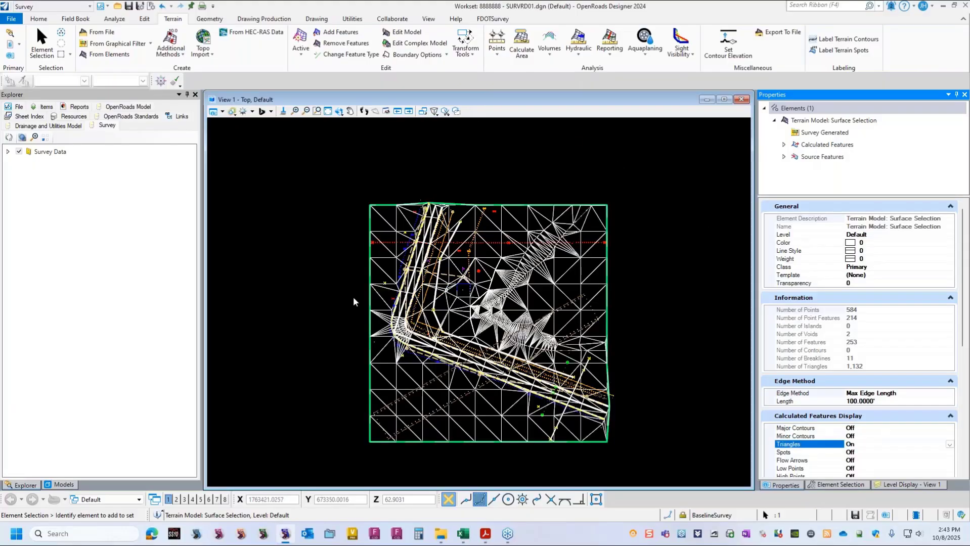
pyautogui.scroll(1, 458, 229)
pyautogui.scroll(2, 456, 207)
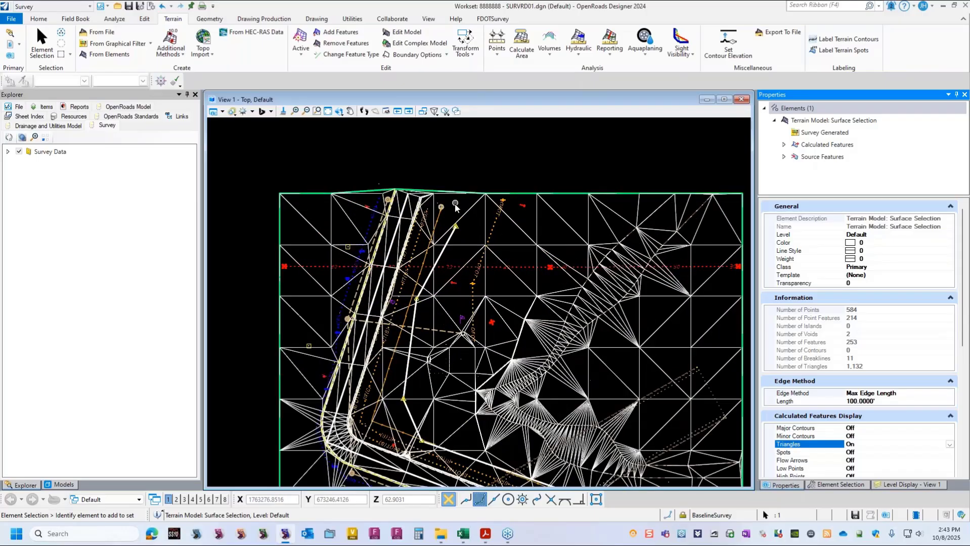
# - Hide all survey data under Default and show only the Ground DTM filter
pyautogui.click(20, 485)
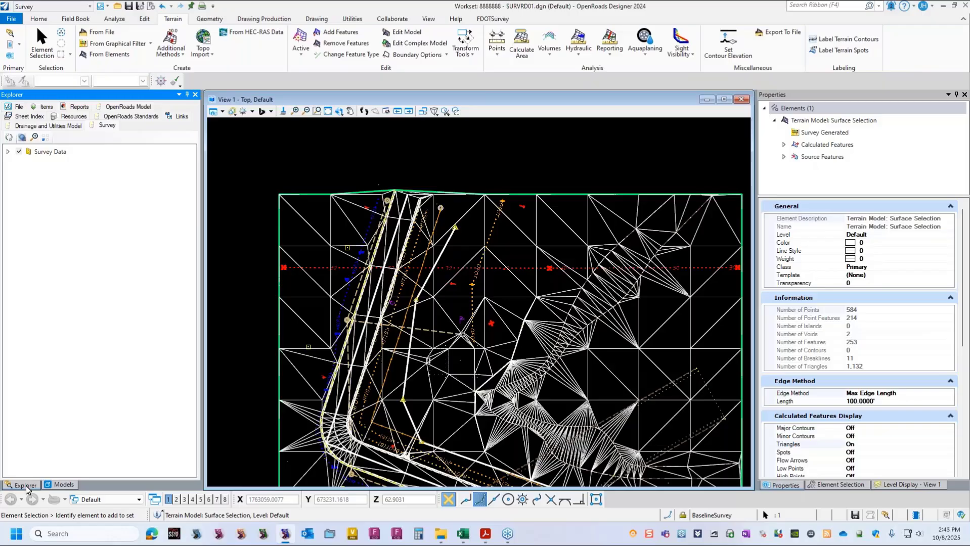
pyautogui.click(8, 153)
pyautogui.click(8, 152)
pyautogui.click(18, 163)
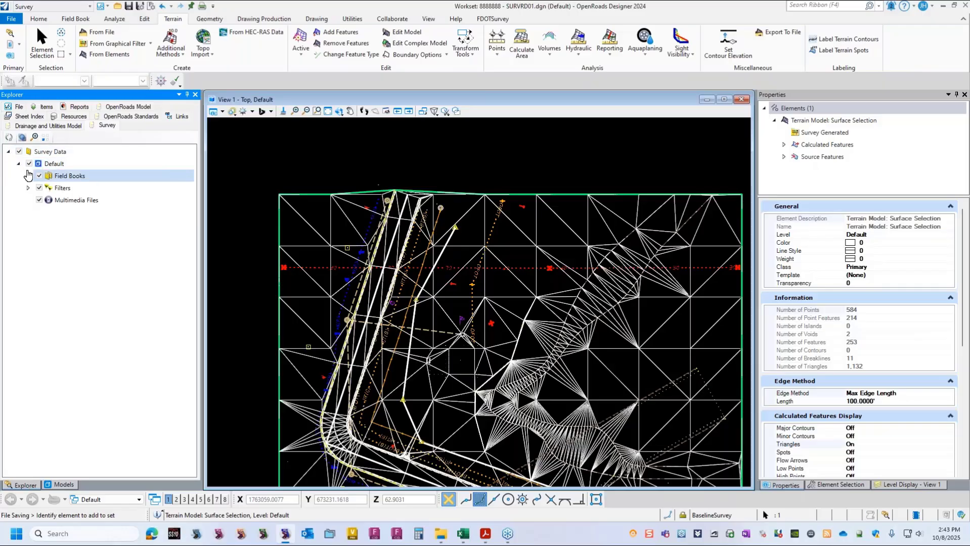
pyautogui.click(29, 164)
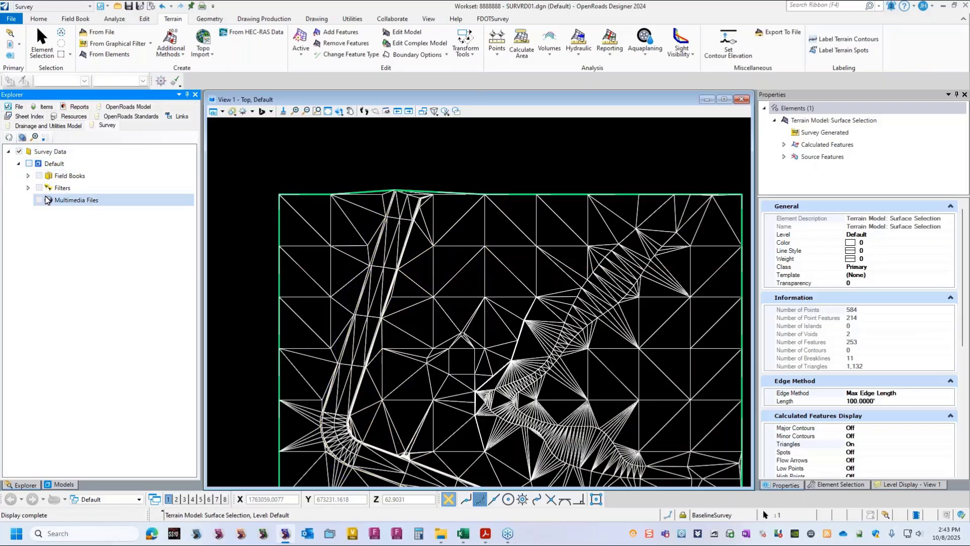
pyautogui.click(28, 187)
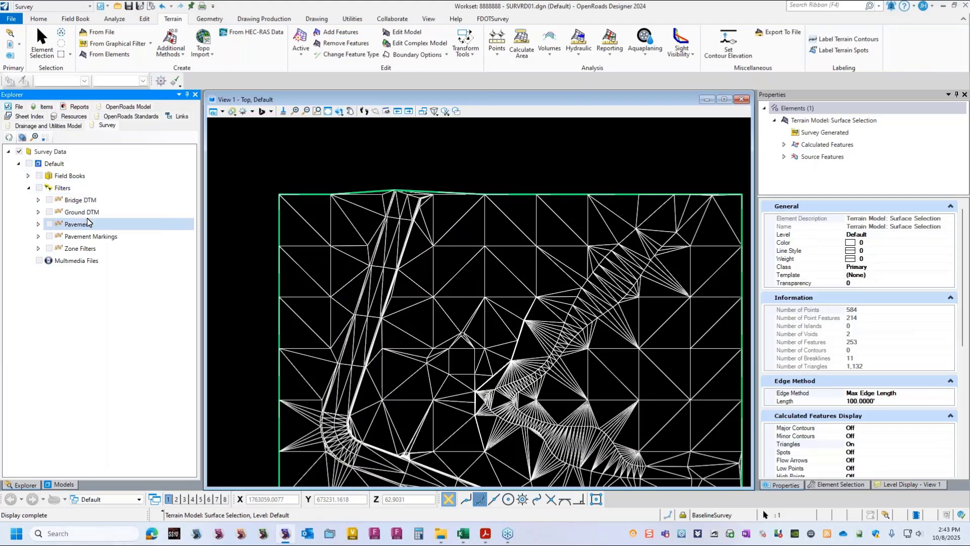
pyautogui.click(49, 212)
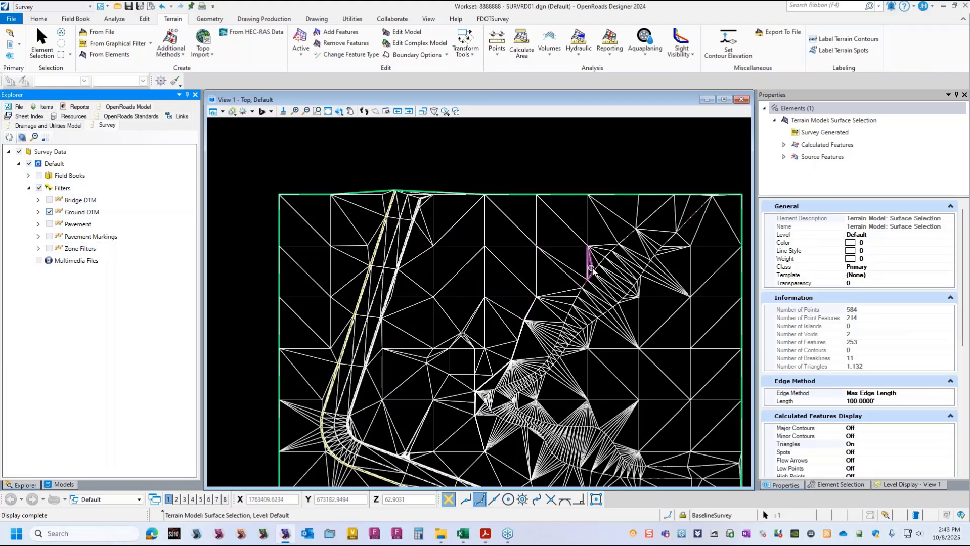
# - Examine the ground terrain triangles where the road meets the terrain's northern edge
pyautogui.scroll(-2, 484, 264)
pyautogui.scroll(2, 486, 271)
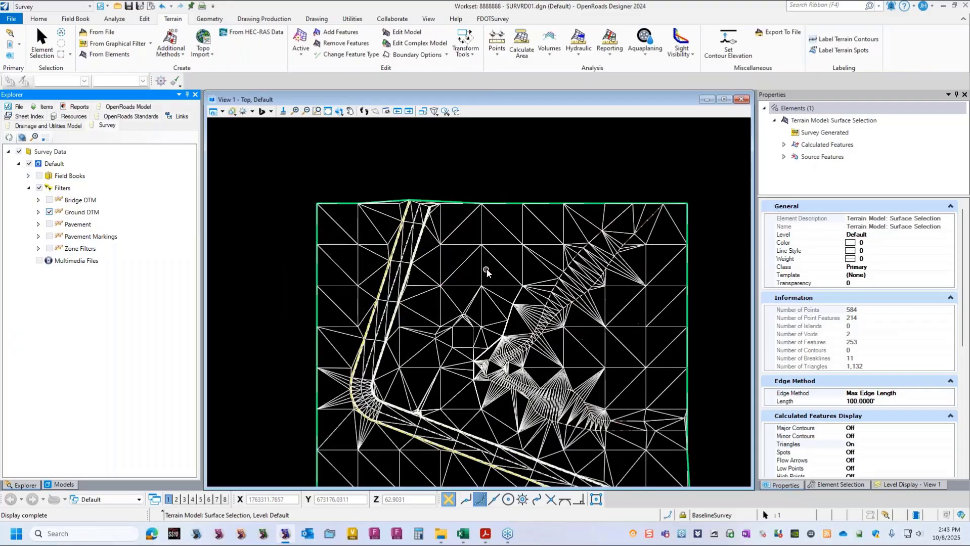
pyautogui.scroll(-2, 488, 273)
pyautogui.scroll(2, 427, 194)
pyautogui.scroll(3, 425, 200)
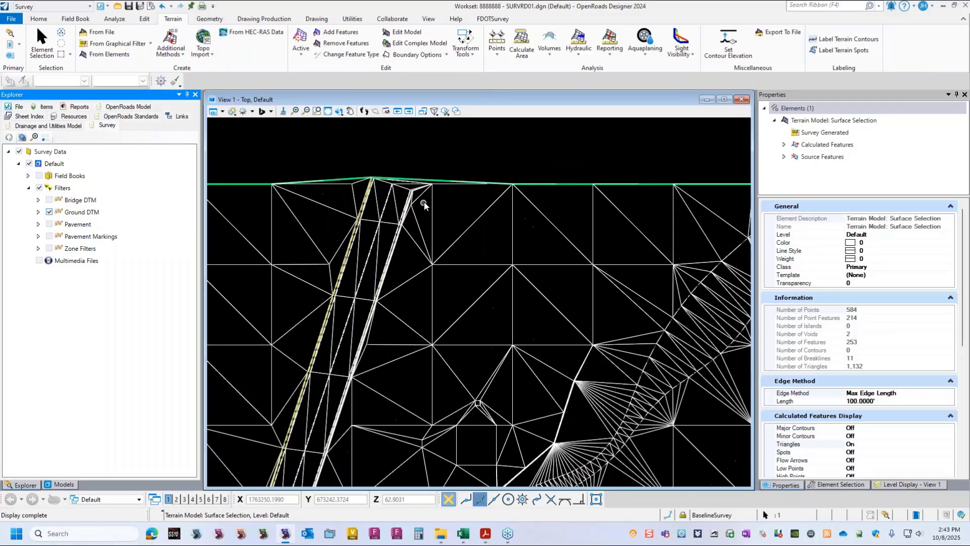
pyautogui.scroll(-2, 424, 233)
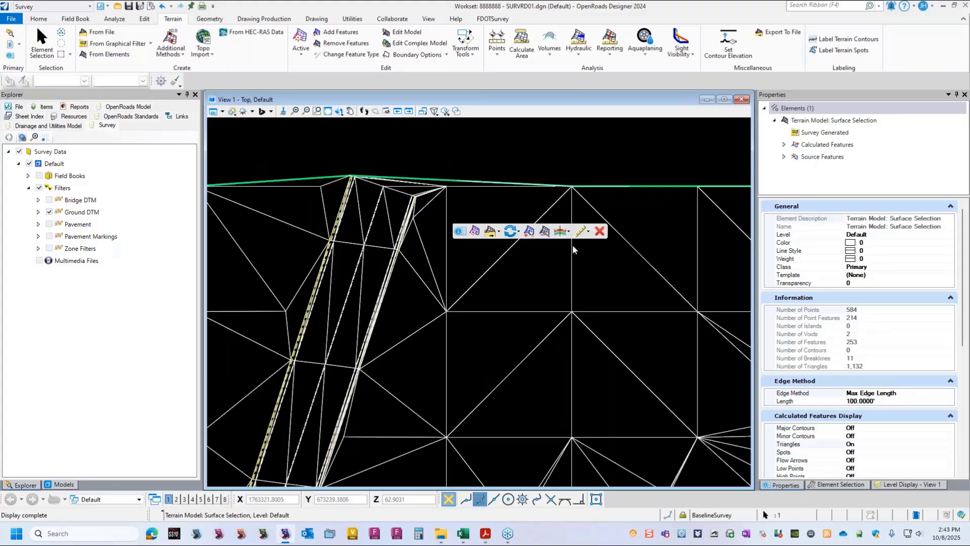
pyautogui.scroll(-2, 453, 223)
pyautogui.scroll(-1, 458, 197)
pyautogui.scroll(-1, 455, 195)
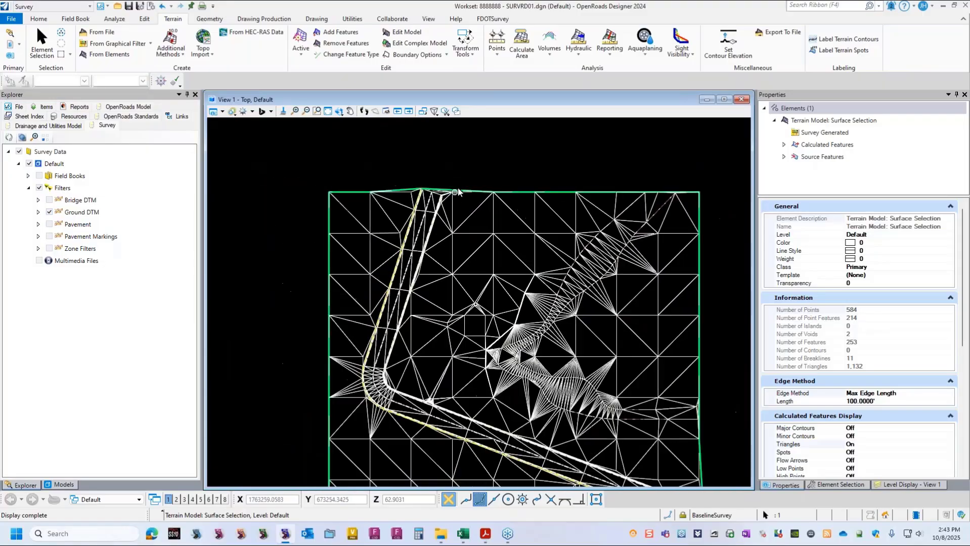
# - Start exaggerating the terrain's Z scale in a 3D Temporary Visualization model and check that model in the models list
pyautogui.scroll(-1, 483, 166)
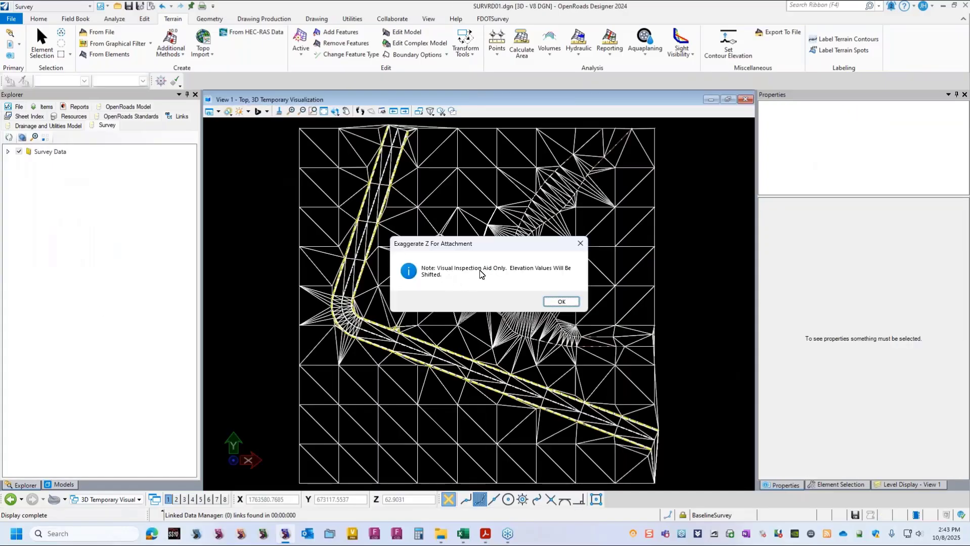
pyautogui.click(561, 302)
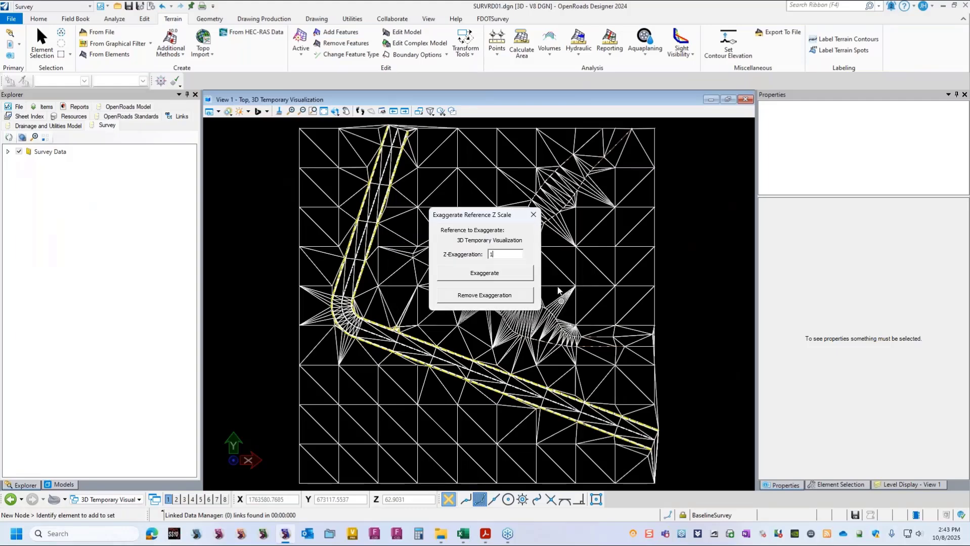
pyautogui.click(63, 485)
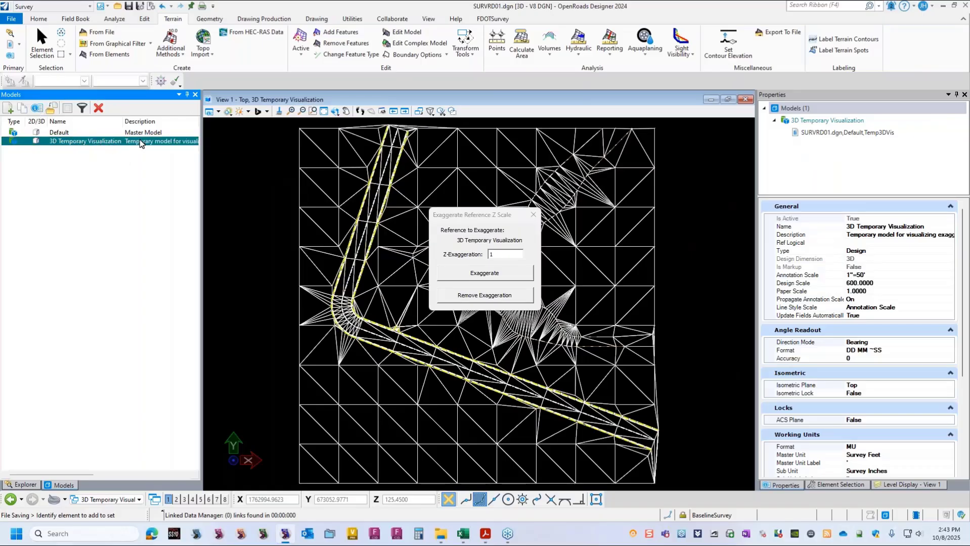
# - Move the Exaggerate Reference Z Scale dialog clear of the terrain and rotate the view to a tilted 3D angle about the road's end
pyautogui.click(281, 111)
pyautogui.press('ctrl')
pyautogui.moveTo(469, 216); pyautogui.dragTo(704, 234)
pyautogui.scroll(-2, 415, 283)
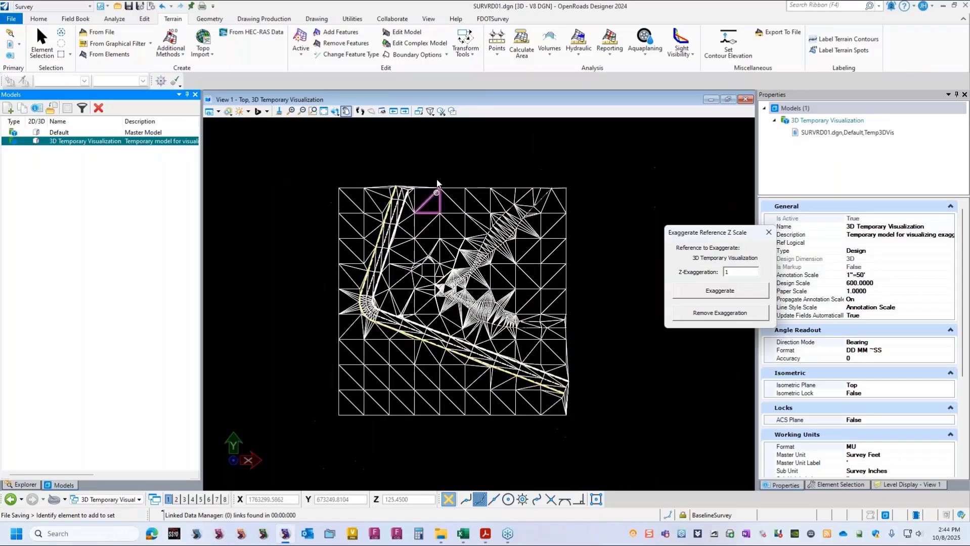
pyautogui.scroll(2, 436, 178)
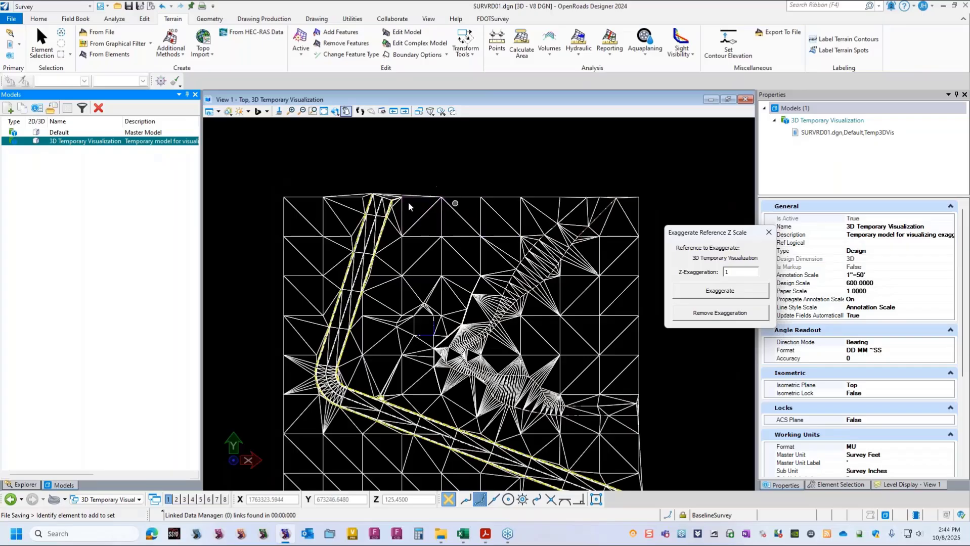
pyautogui.click(335, 111)
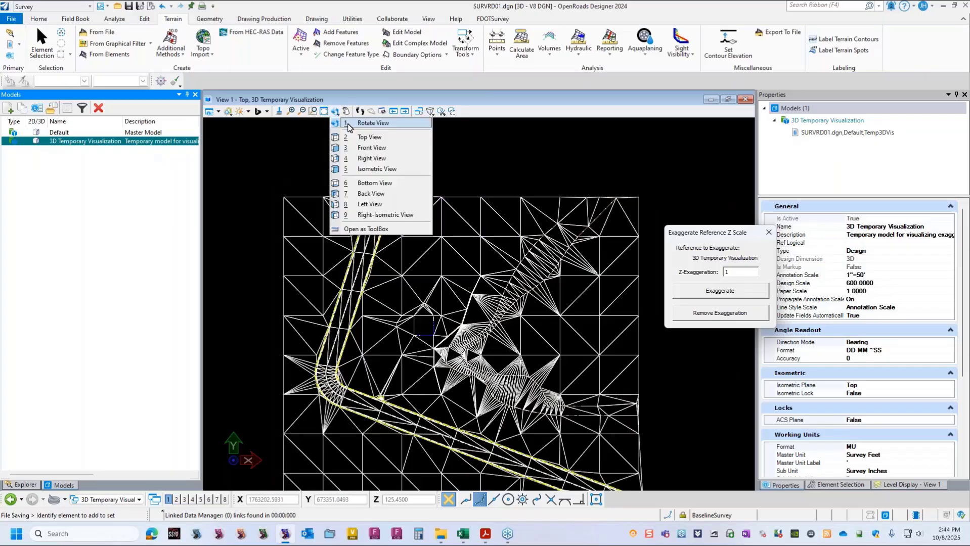
pyautogui.click(373, 123)
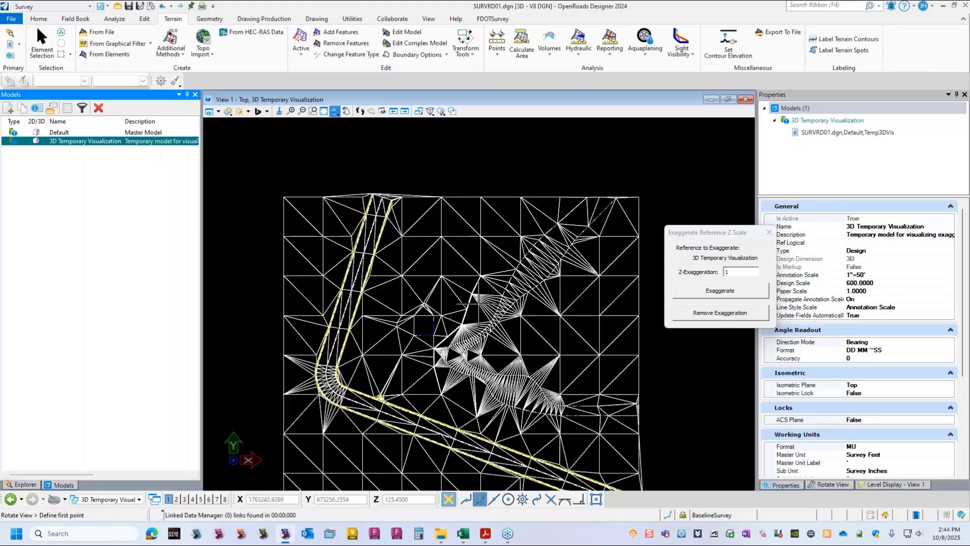
pyautogui.click(393, 200)
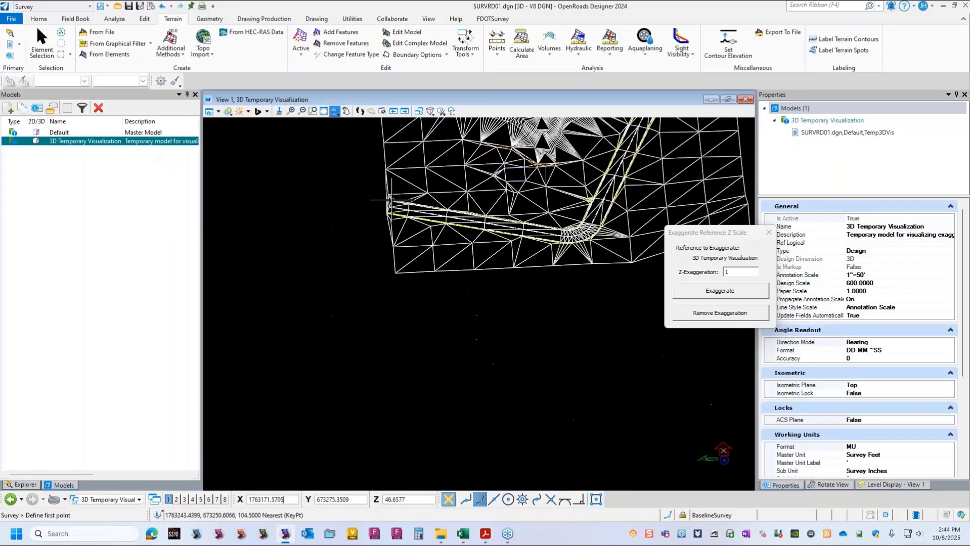
pyautogui.click(487, 288)
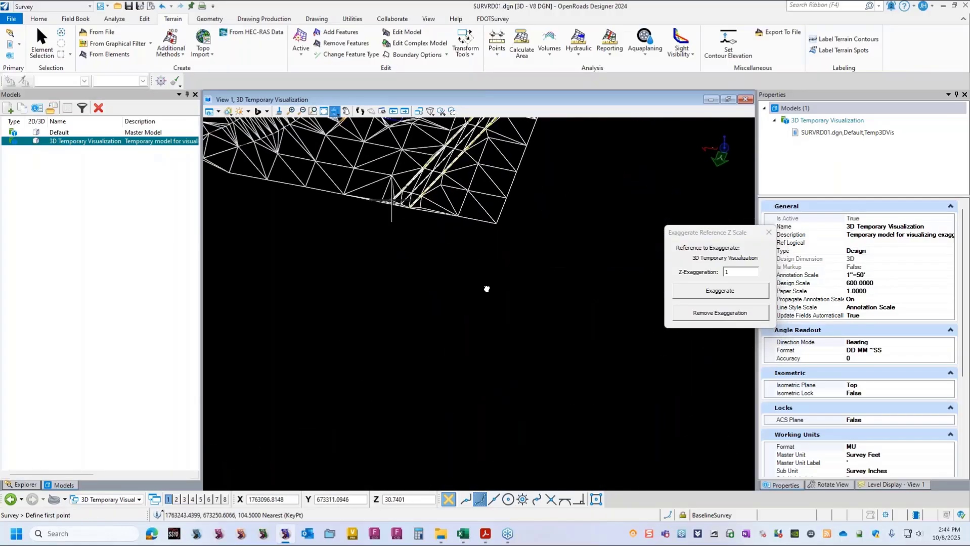
pyautogui.moveTo(487, 288); pyautogui.dragTo(534, 458, button='middle')
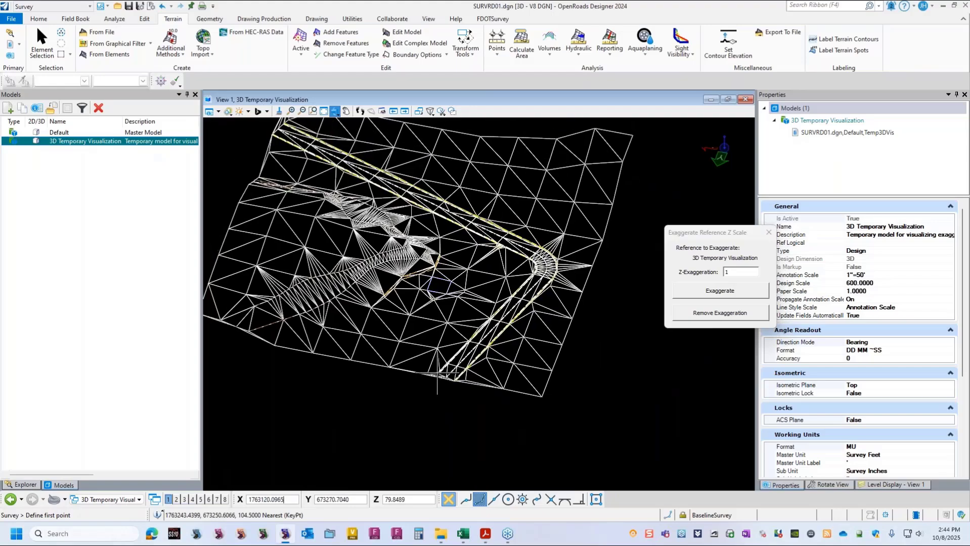
# - Exaggerate the terrain's Z scale by 4 about ground shot GS100 at the terrain corner
pyautogui.click(718, 291)
pyautogui.click(730, 272)
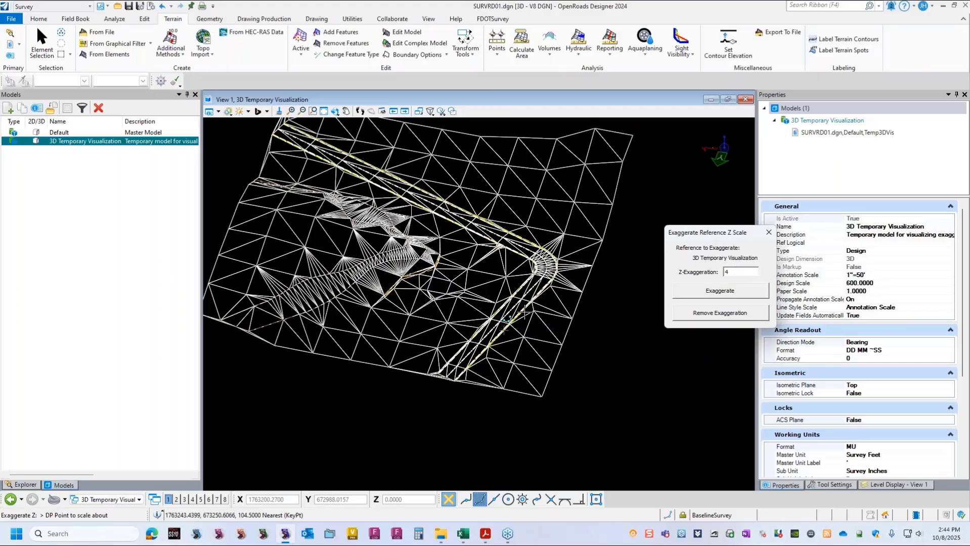
pyautogui.click(720, 292)
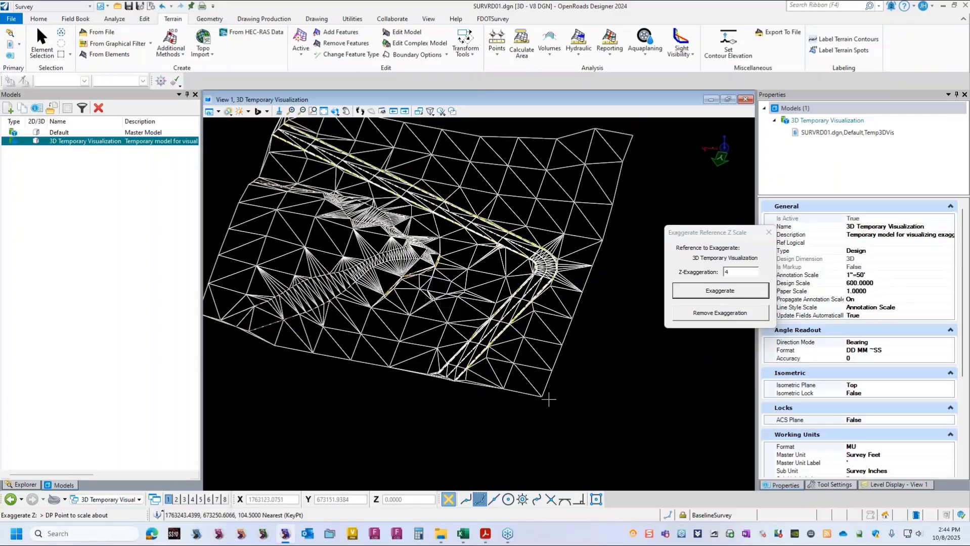
pyautogui.moveTo(543, 396)
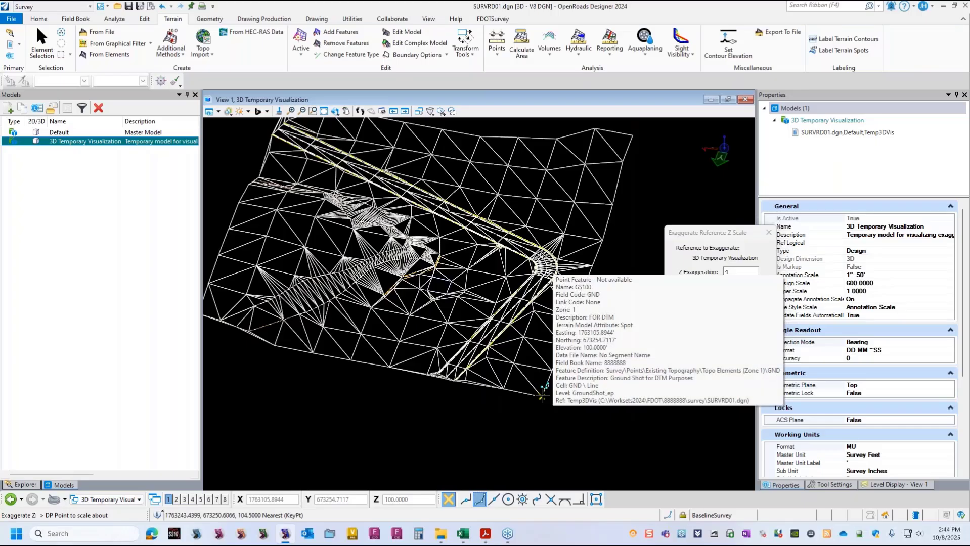
pyautogui.click(543, 395)
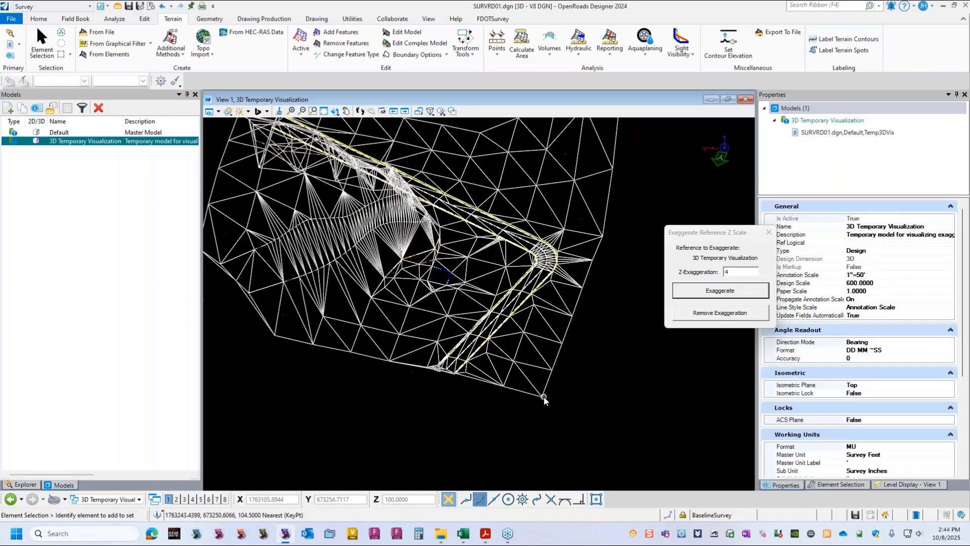
# - Rotate the exaggerated terrain about the road's end to inspect the slopes and roadway for problem areas
pyautogui.scroll(-2, 466, 389)
pyautogui.scroll(2, 449, 228)
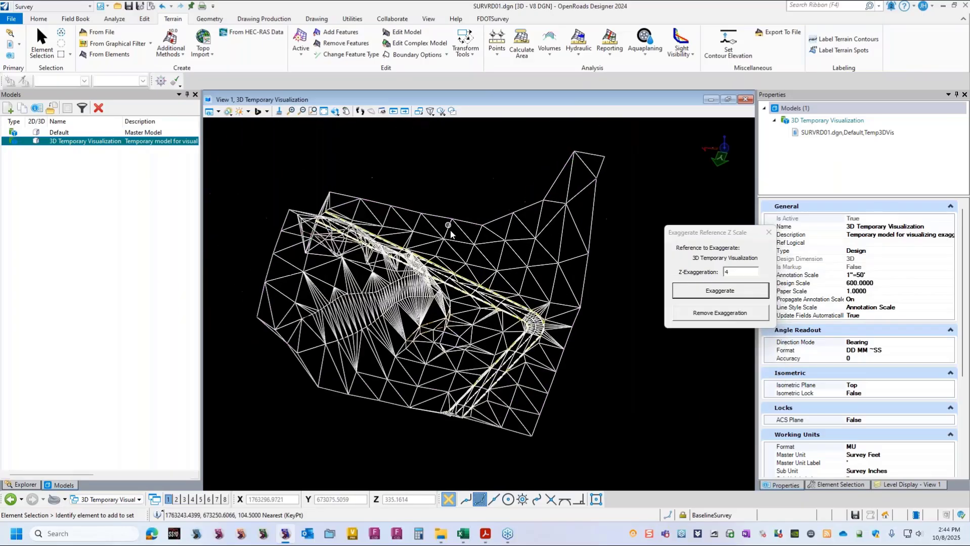
pyautogui.click(334, 112)
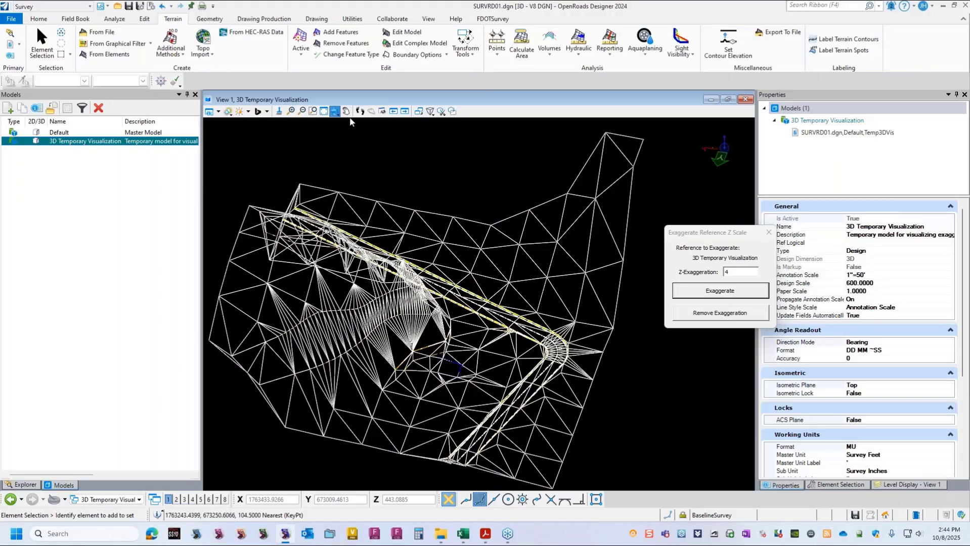
pyautogui.moveTo(450, 374); pyautogui.dragTo(527, 368)
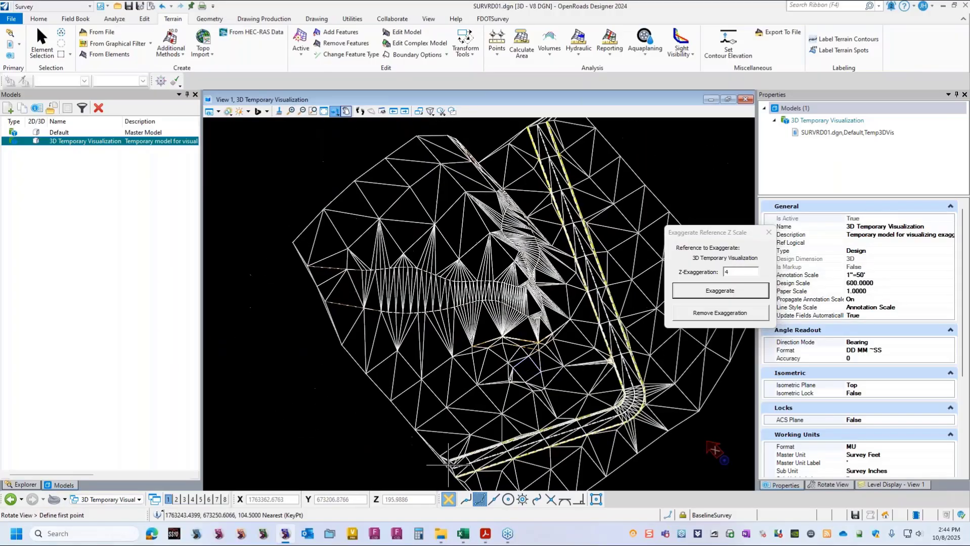
pyautogui.moveTo(498, 445); pyautogui.dragTo(582, 439)
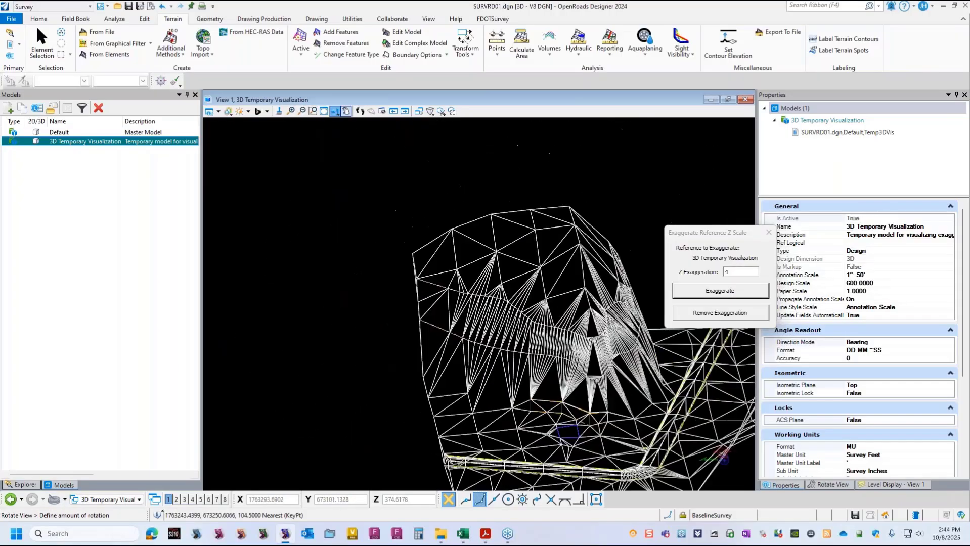
pyautogui.click(449, 465)
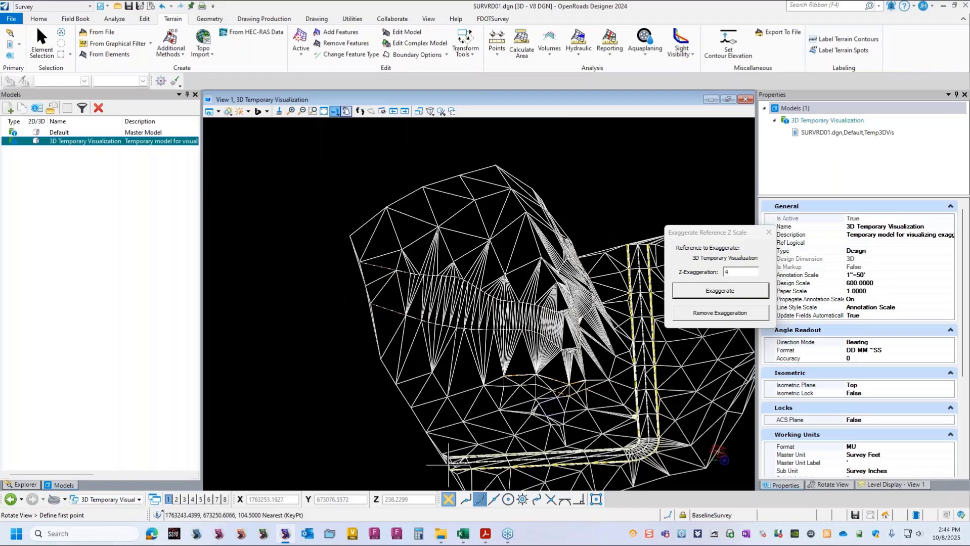
# - Rotate the exaggerated terrain to a low side view and examine the downward spike beside the road's end
pyautogui.moveTo(455, 339); pyautogui.dragTo(460, 271)
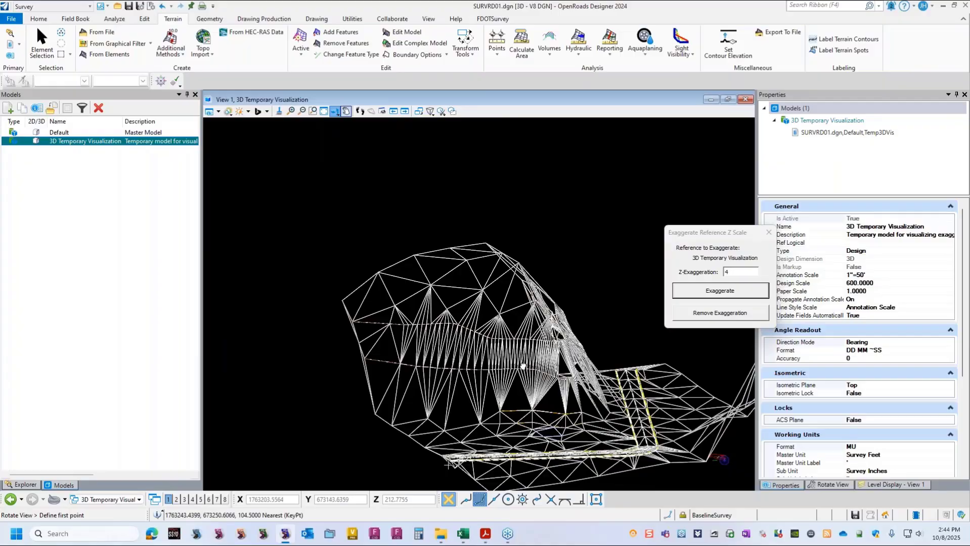
pyautogui.moveTo(524, 365); pyautogui.dragTo(448, 298, button='middle')
pyautogui.scroll(2, 448, 298)
pyautogui.moveTo(612, 315); pyautogui.dragTo(420, 277)
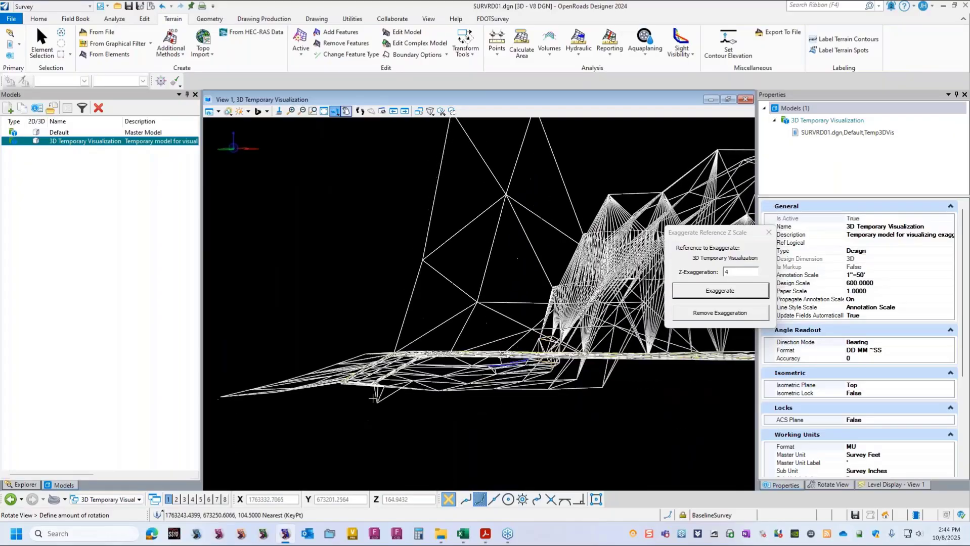
pyautogui.click(372, 399)
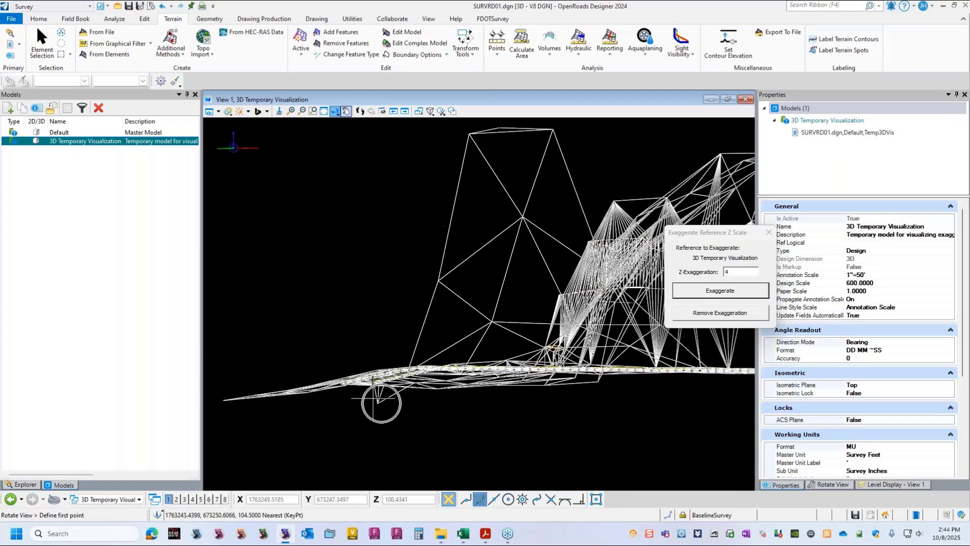
pyautogui.click(373, 399)
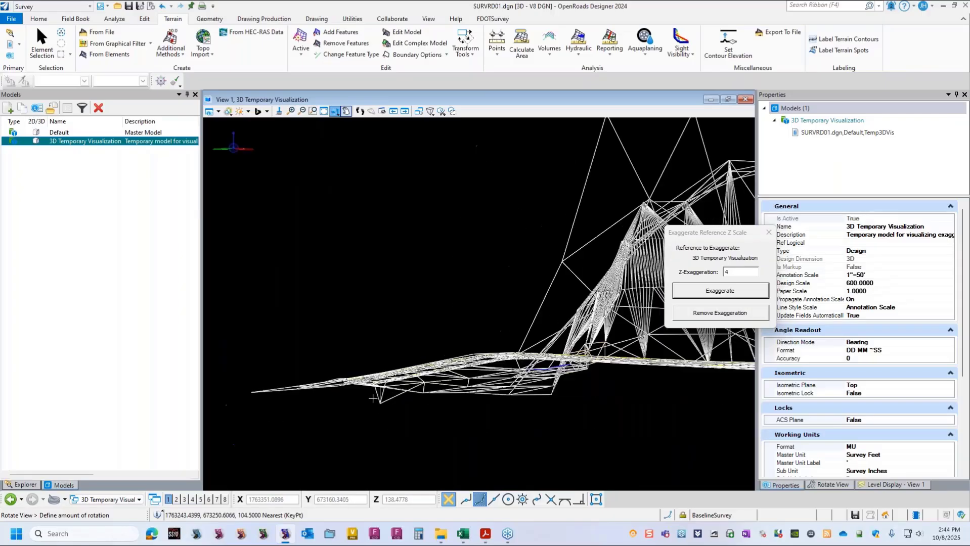
pyautogui.click(373, 399)
pyautogui.click(373, 399)
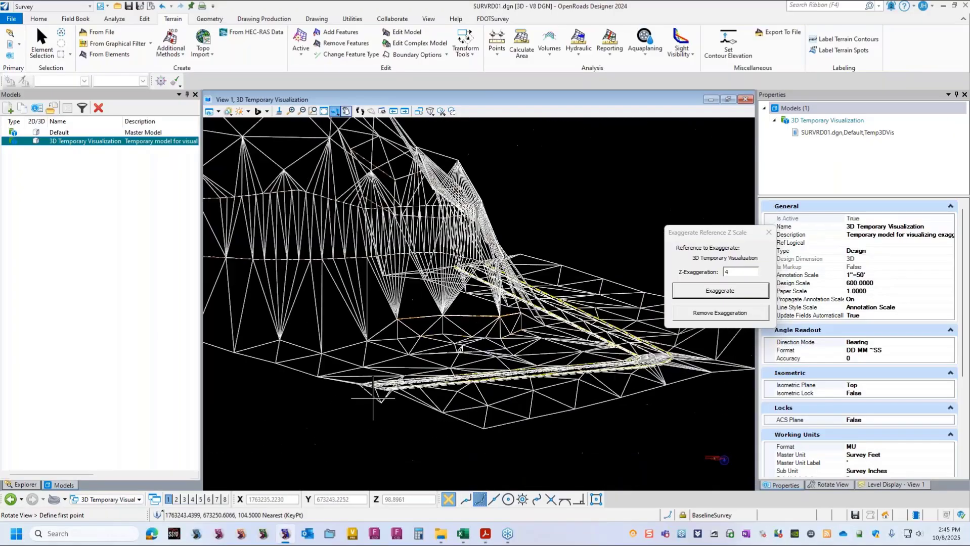
pyautogui.click(372, 399)
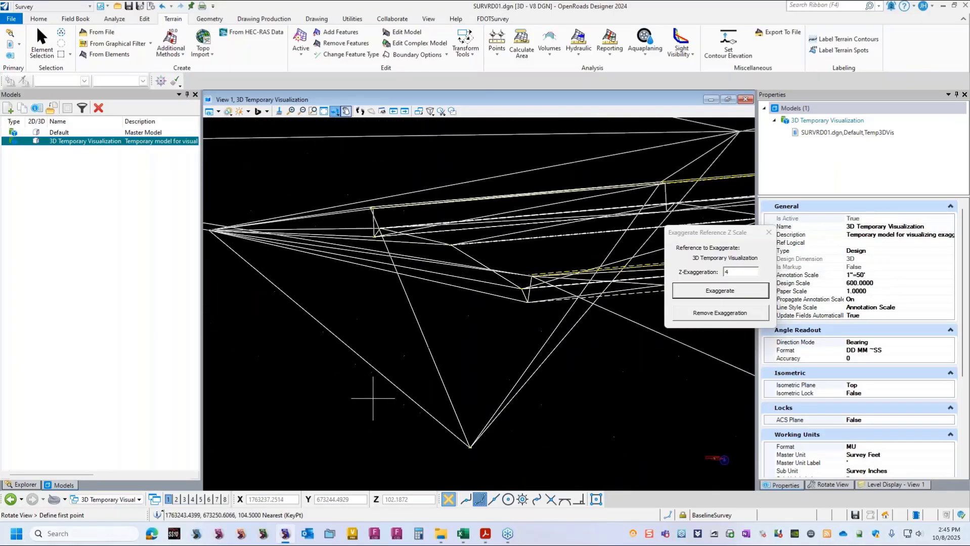
pyautogui.click(373, 399)
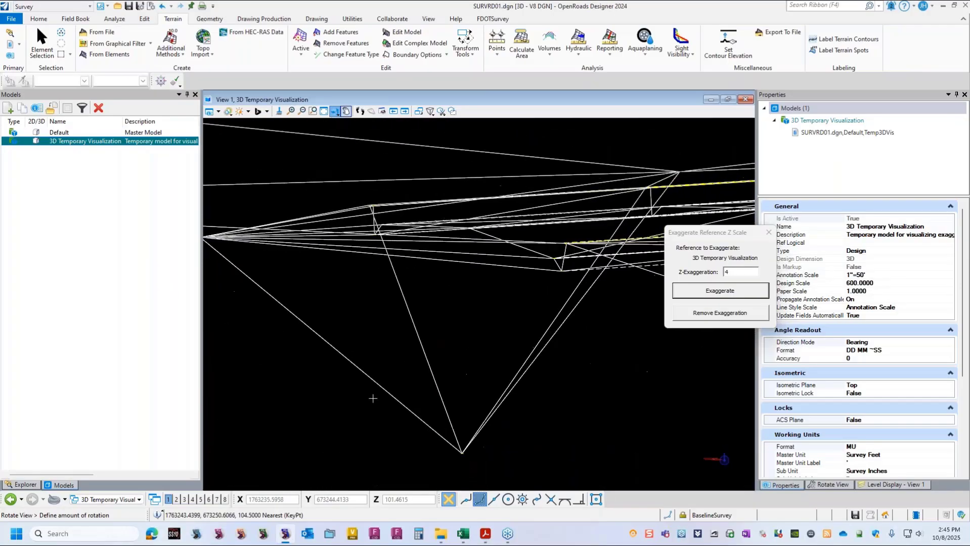
pyautogui.click(373, 399)
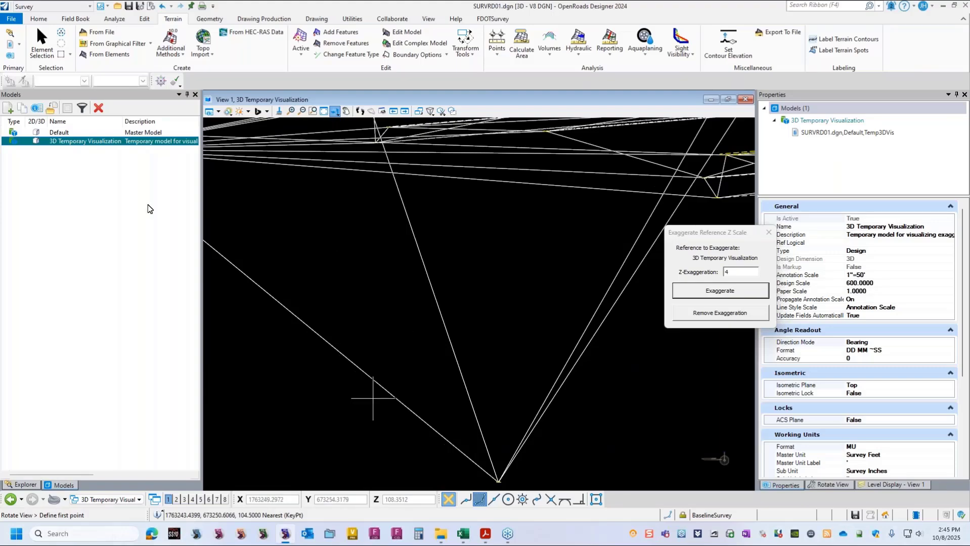
# - Check the survey data listed under the 3D Temporary Visualization model for field books and filters
pyautogui.click(36, 485)
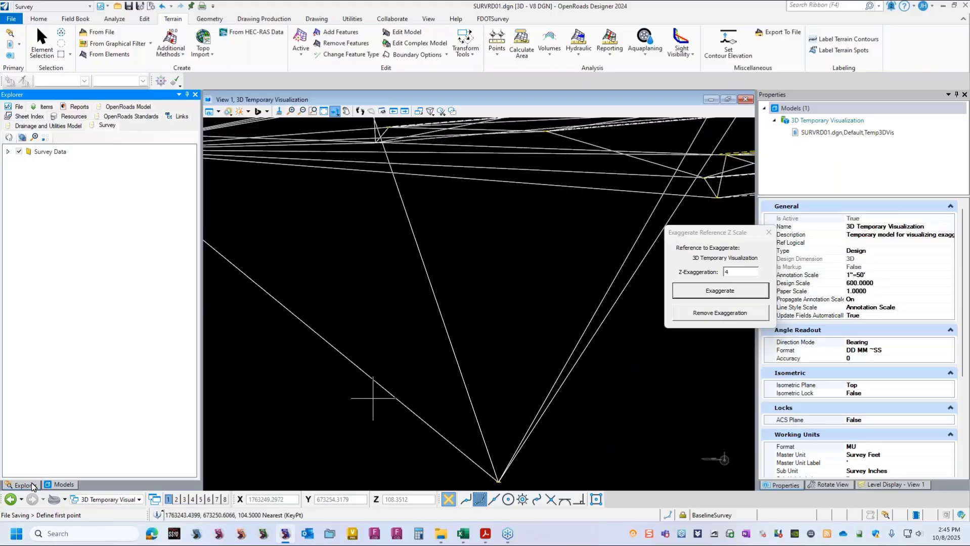
pyautogui.click(8, 151)
pyautogui.click(19, 164)
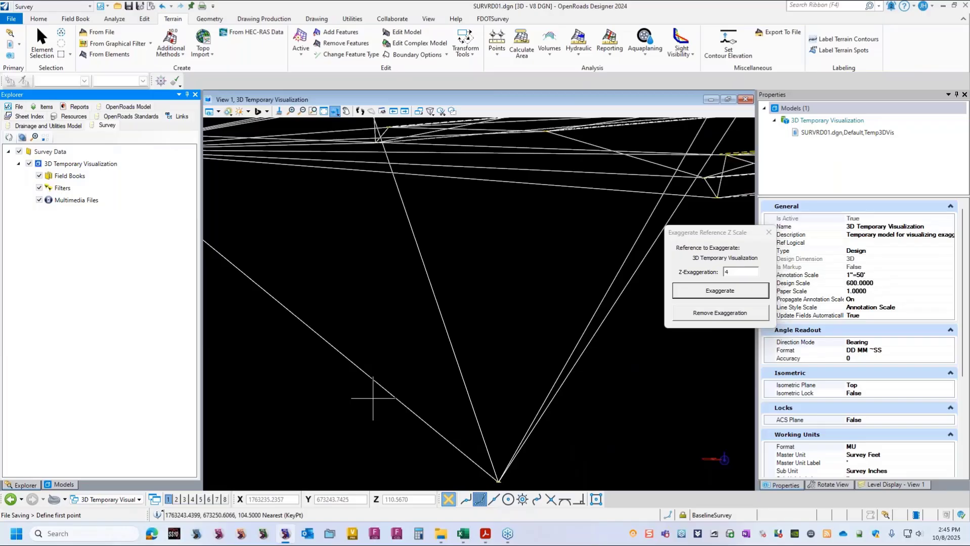
pyautogui.scroll(-1, 373, 398)
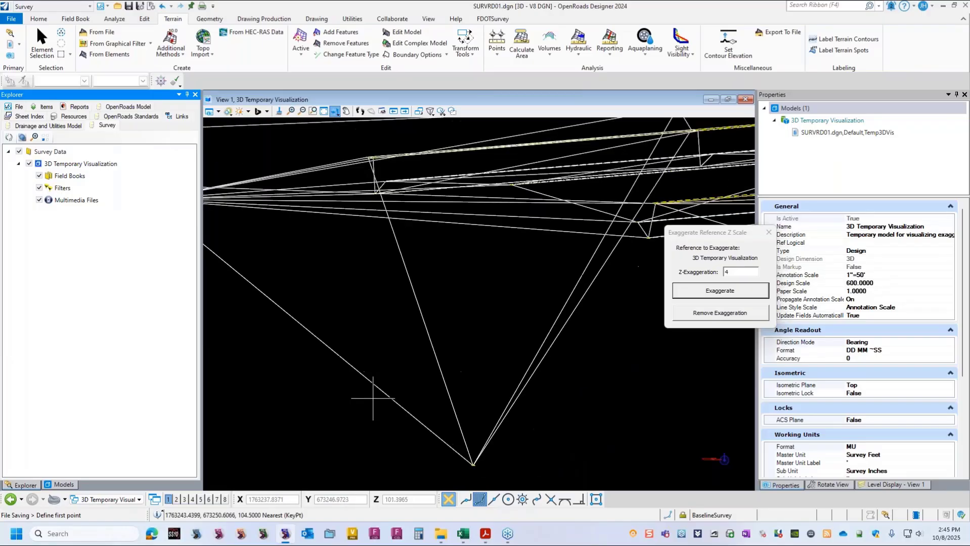
pyautogui.scroll(-1, 373, 398)
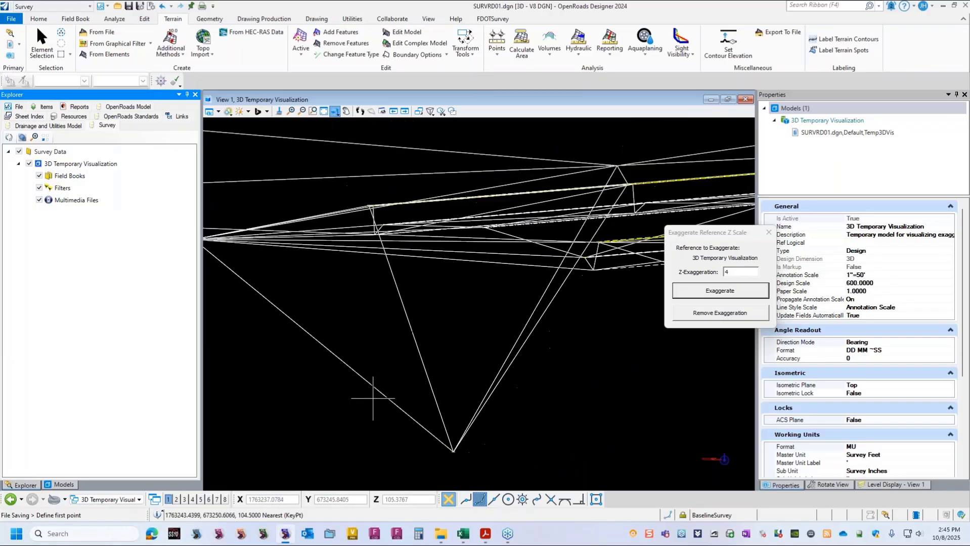
# - Remove the terrain's Z exaggeration, close its dialog and make the Default model active again
pyautogui.click(737, 313)
pyautogui.scroll(-2, 373, 398)
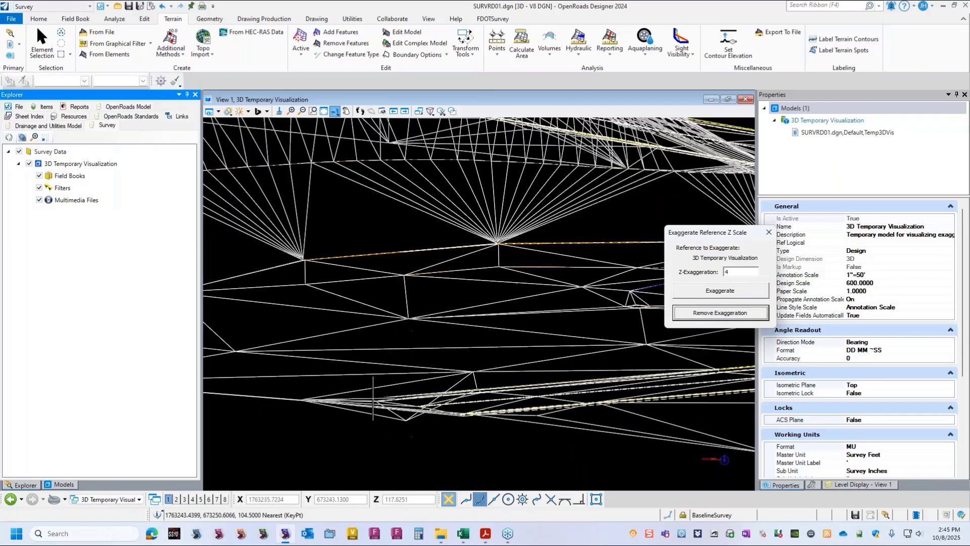
pyautogui.scroll(-1, 373, 398)
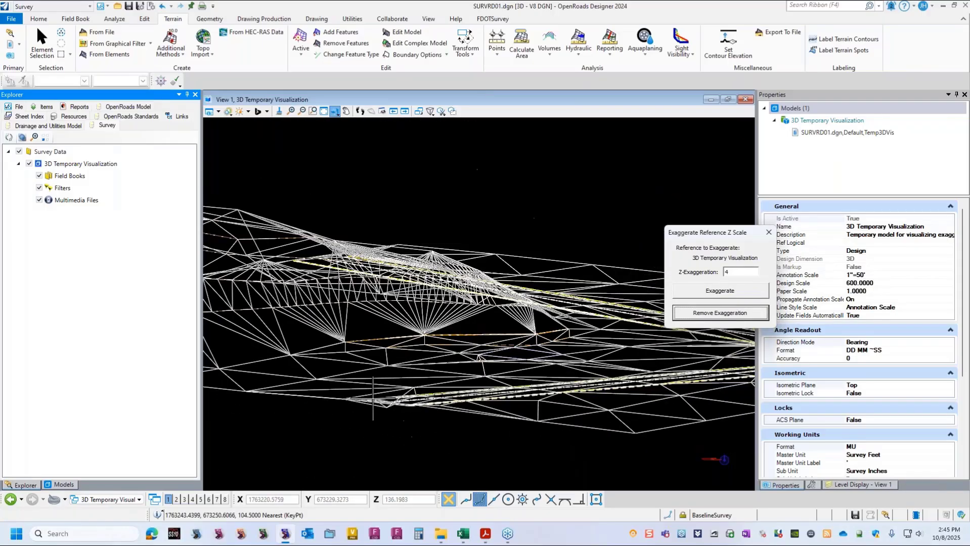
pyautogui.click(61, 485)
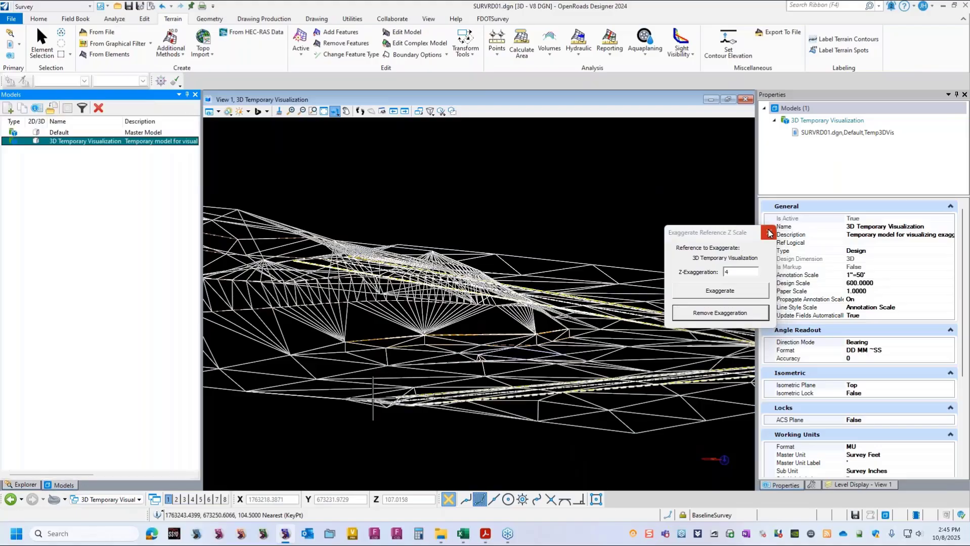
pyautogui.doubleClick(59, 133)
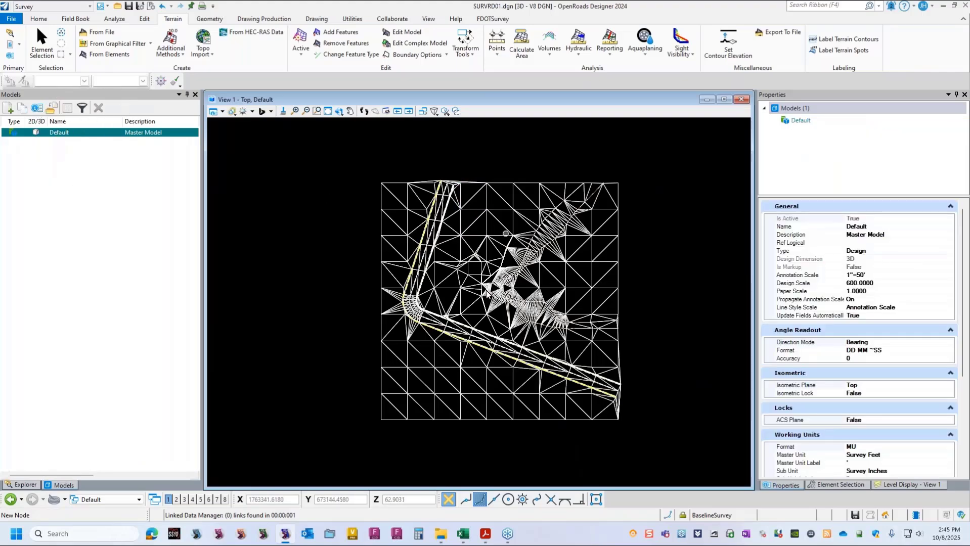
# - Select the survey point beside the road's end where the terrain spikes downward, showing its point properties
pyautogui.scroll(6, 455, 195)
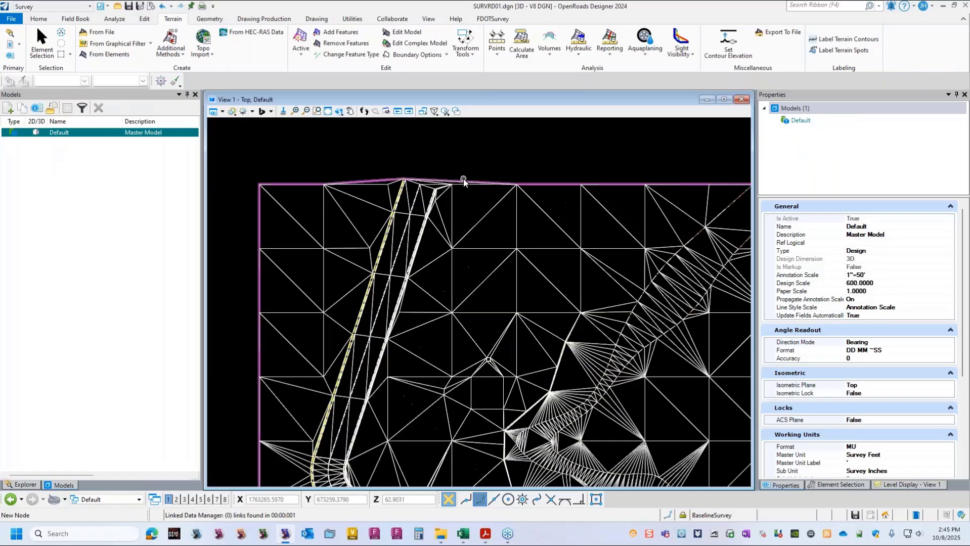
pyautogui.scroll(6, 447, 204)
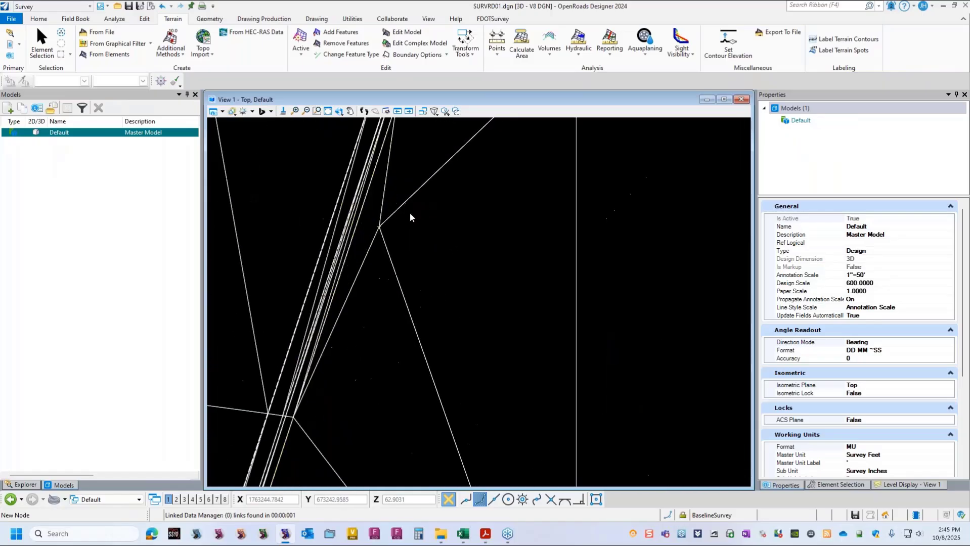
pyautogui.scroll(2, 372, 223)
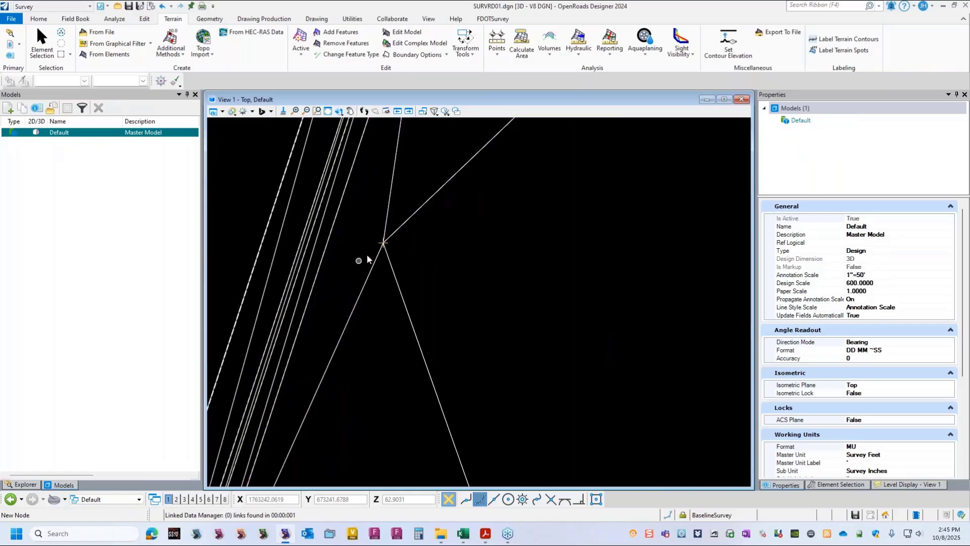
pyautogui.scroll(-1, 389, 246)
pyautogui.scroll(-2, 390, 248)
pyautogui.scroll(2, 389, 241)
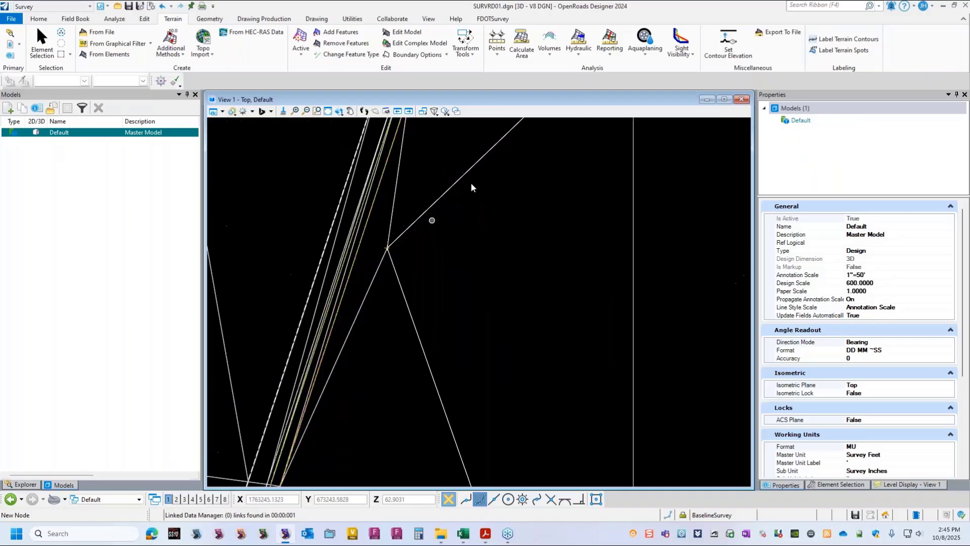
pyautogui.click(42, 45)
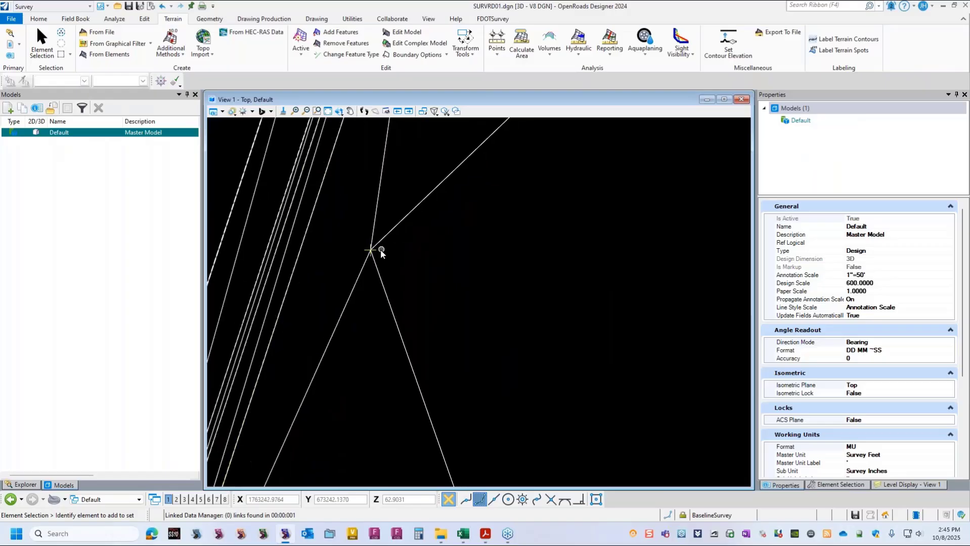
pyautogui.click(372, 250)
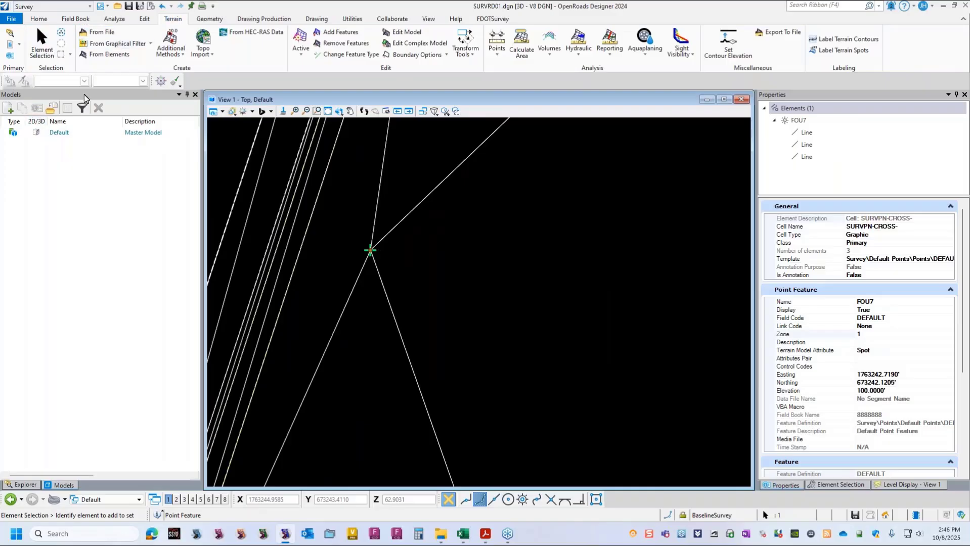
# - Display the Zone 3 Utility Points and Zone 3 Utility Chains through the Default model's zone filters
pyautogui.click(19, 486)
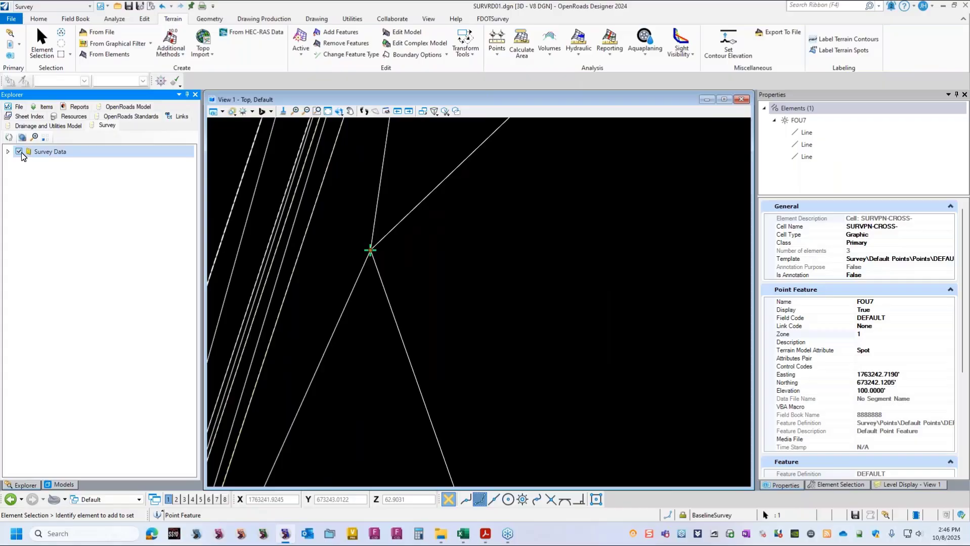
pyautogui.click(7, 151)
pyautogui.click(17, 164)
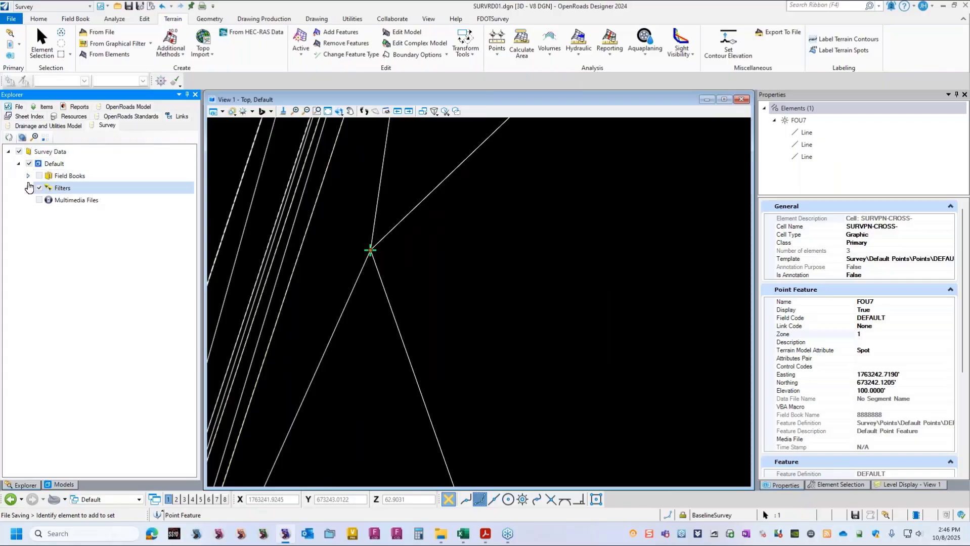
pyautogui.click(29, 187)
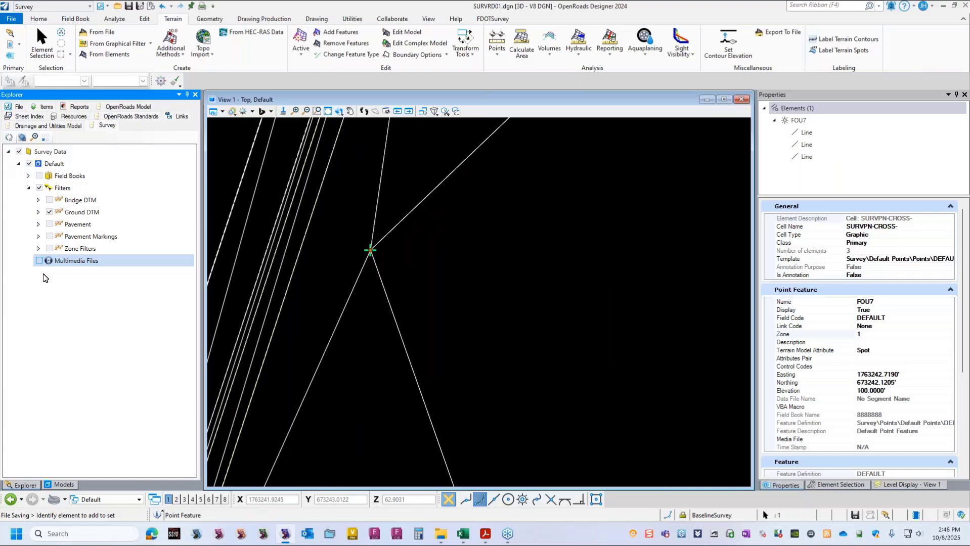
pyautogui.click(38, 248)
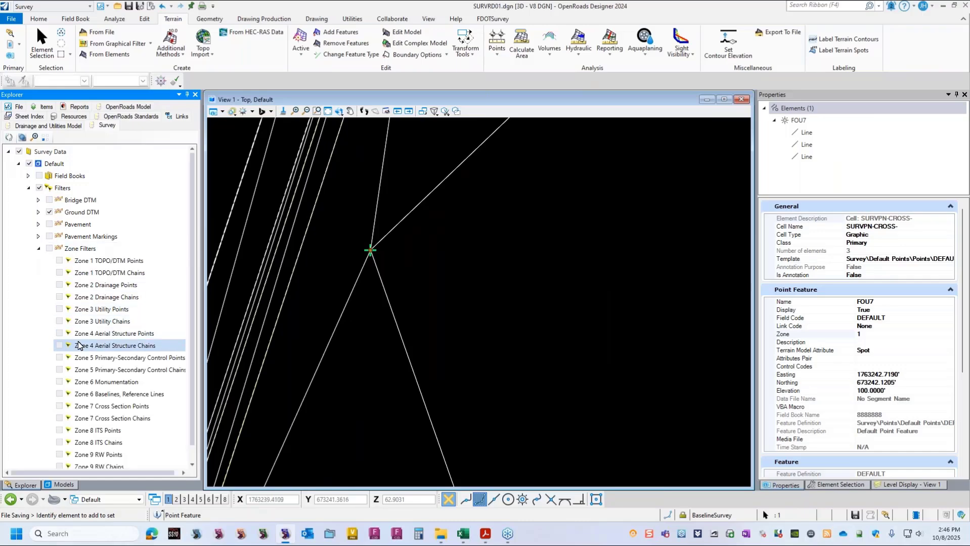
pyautogui.click(59, 309)
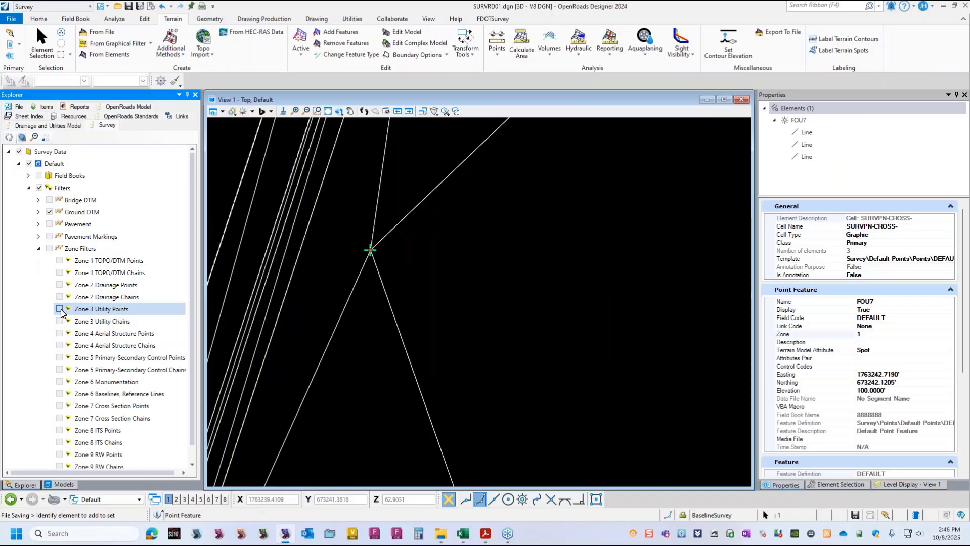
pyautogui.click(60, 321)
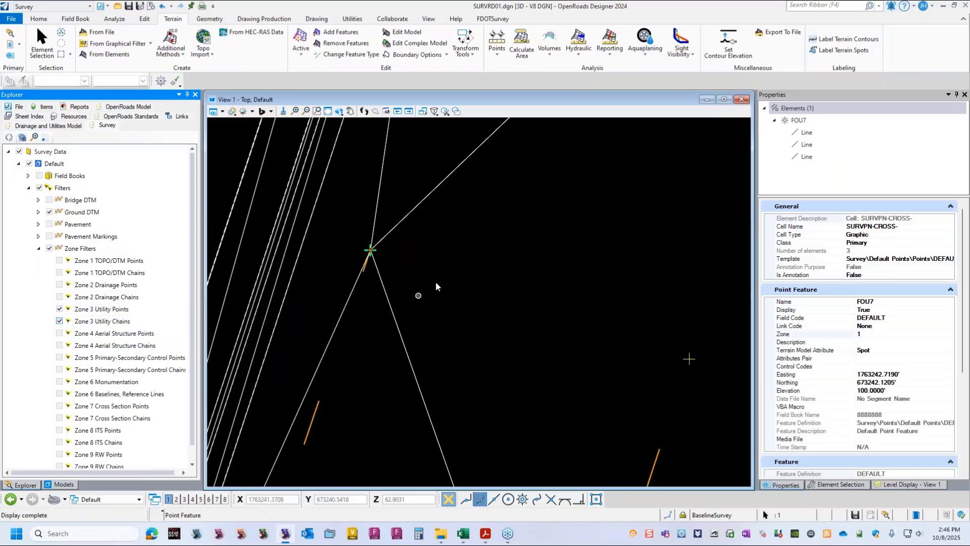
# - Set the Terrain Model Attribute of the selected point FOU7, at the buried utility line's end, to Do Not Include
pyautogui.scroll(5, 412, 225)
pyautogui.scroll(-3, 452, 217)
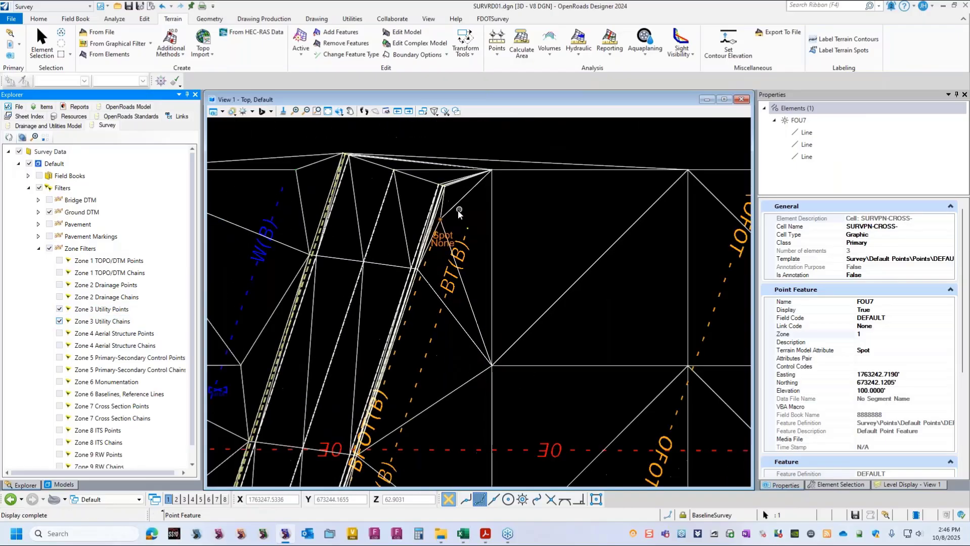
pyautogui.scroll(3, 356, 440)
pyautogui.scroll(-2, 364, 456)
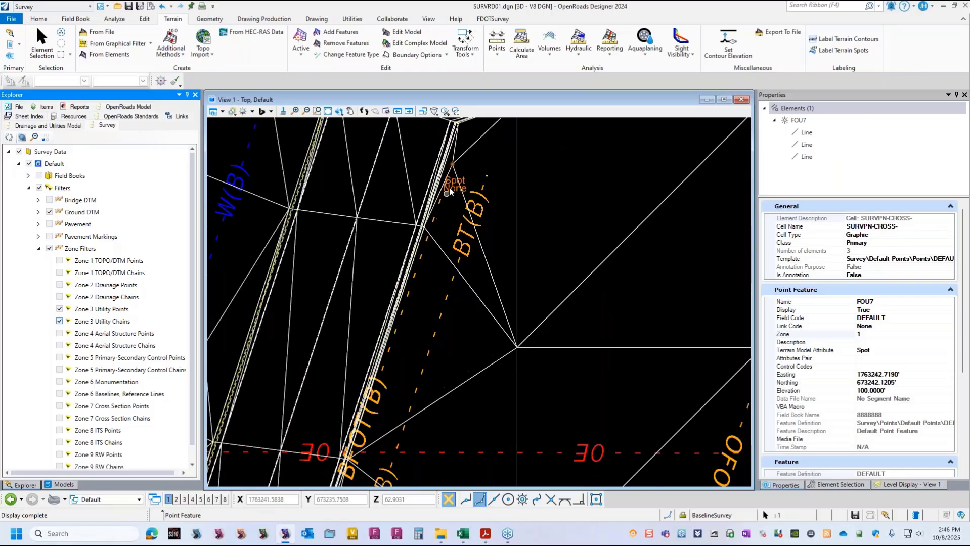
pyautogui.scroll(2, 451, 190)
pyautogui.moveTo(436, 268); pyautogui.dragTo(424, 343, button='middle')
pyautogui.scroll(5, 448, 212)
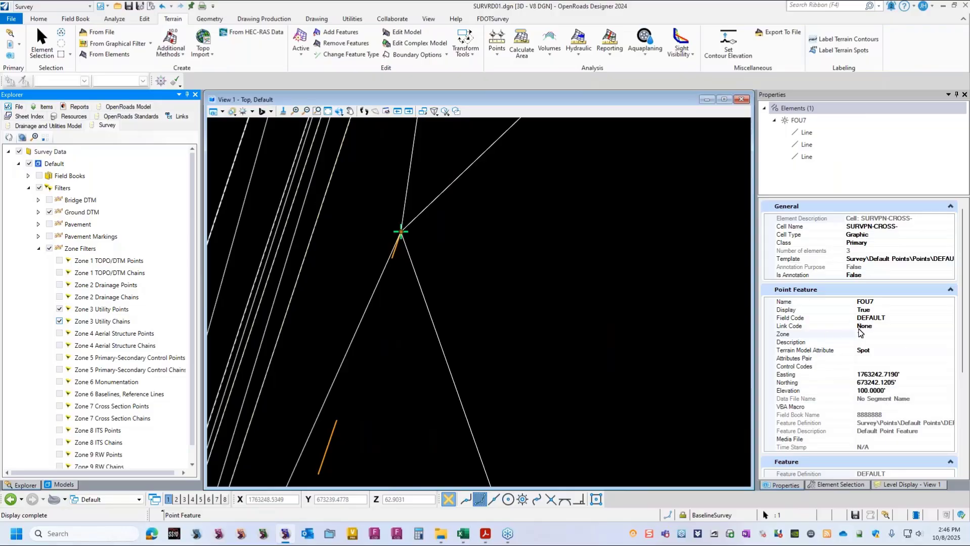
pyautogui.click(884, 351)
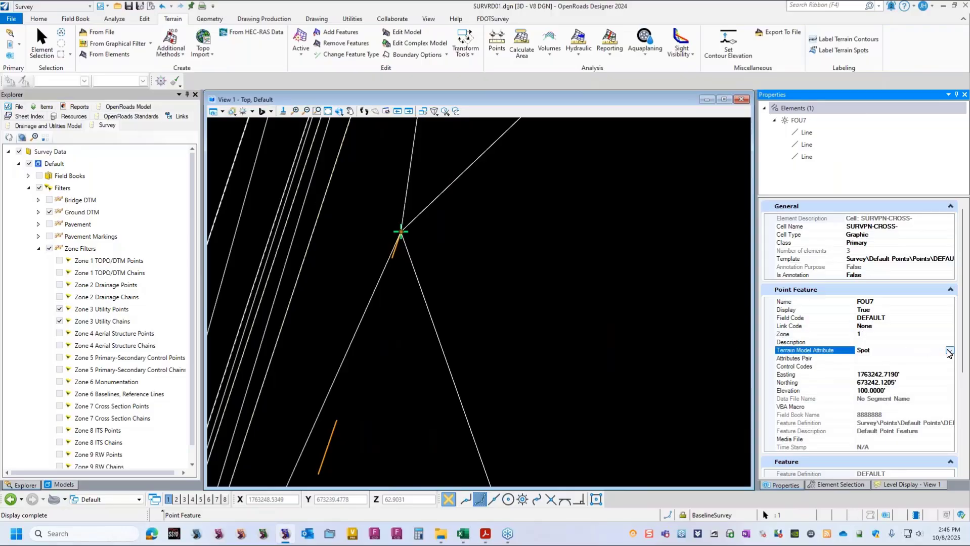
pyautogui.click(950, 351)
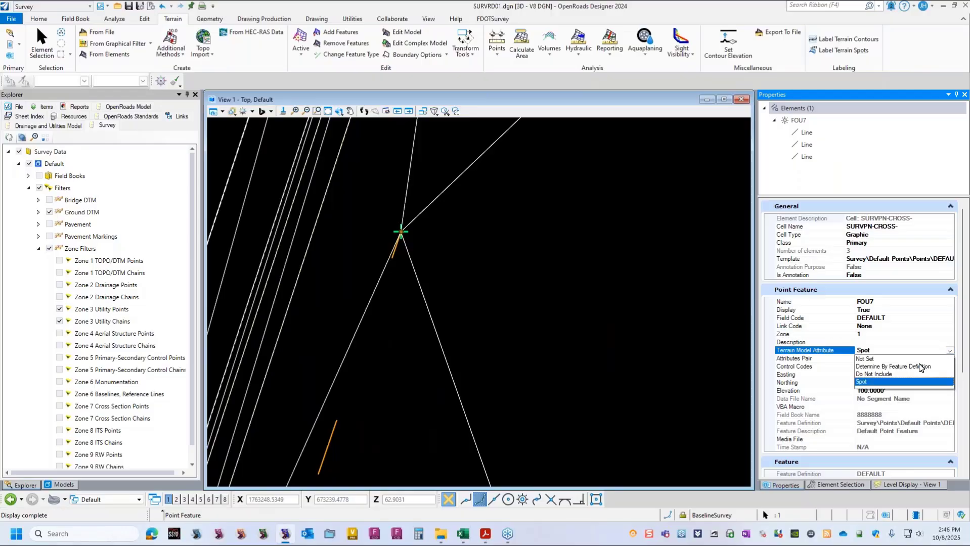
pyautogui.click(881, 375)
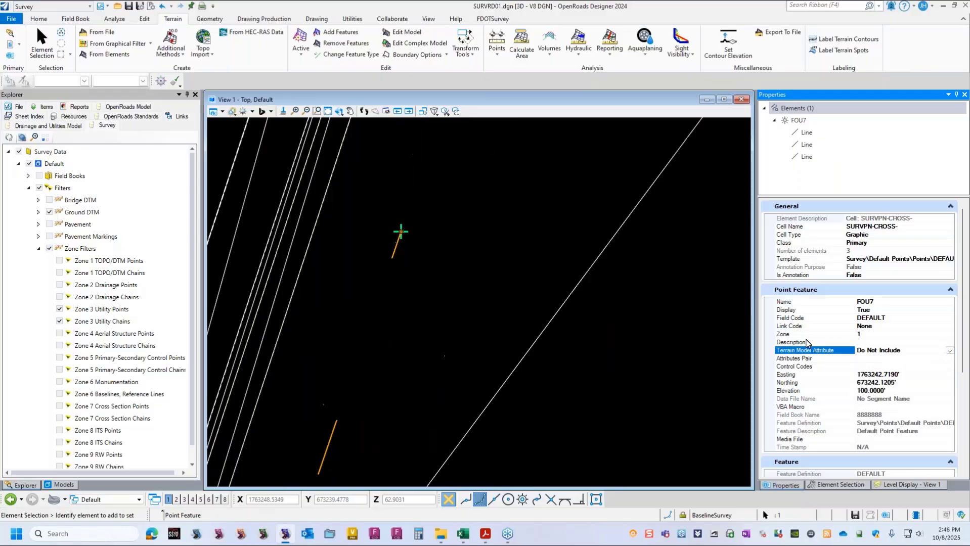
pyautogui.scroll(-2, 510, 338)
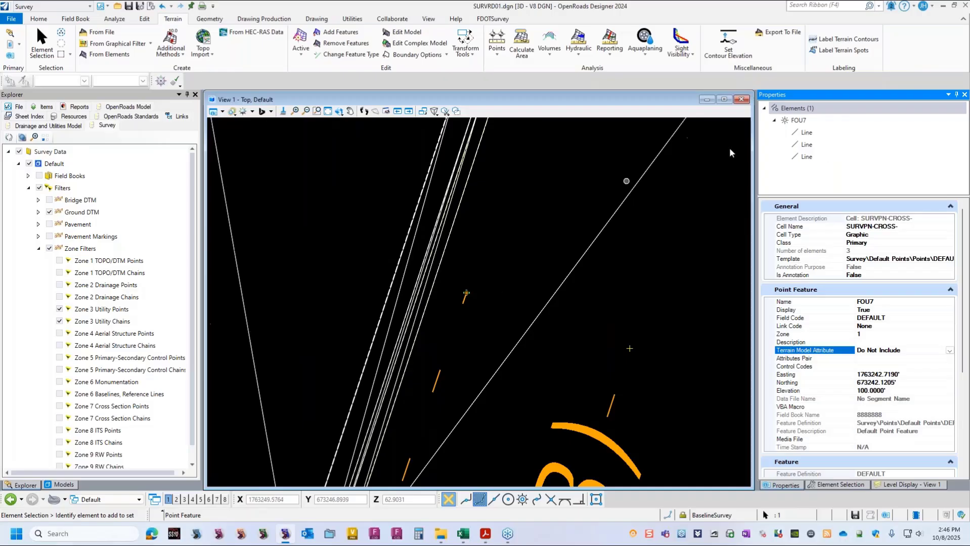
# - Deselect point FOU7 and hide the Zone 3 Utility Points and Zone 3 Utility Chains in the zone filters
pyautogui.scroll(-2, 465, 297)
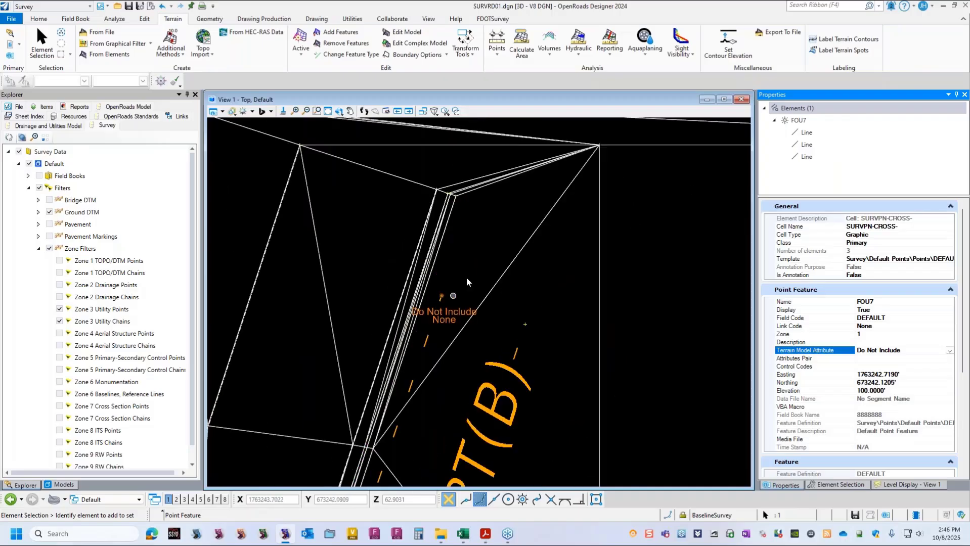
pyautogui.click(708, 184)
pyautogui.scroll(-5, 490, 260)
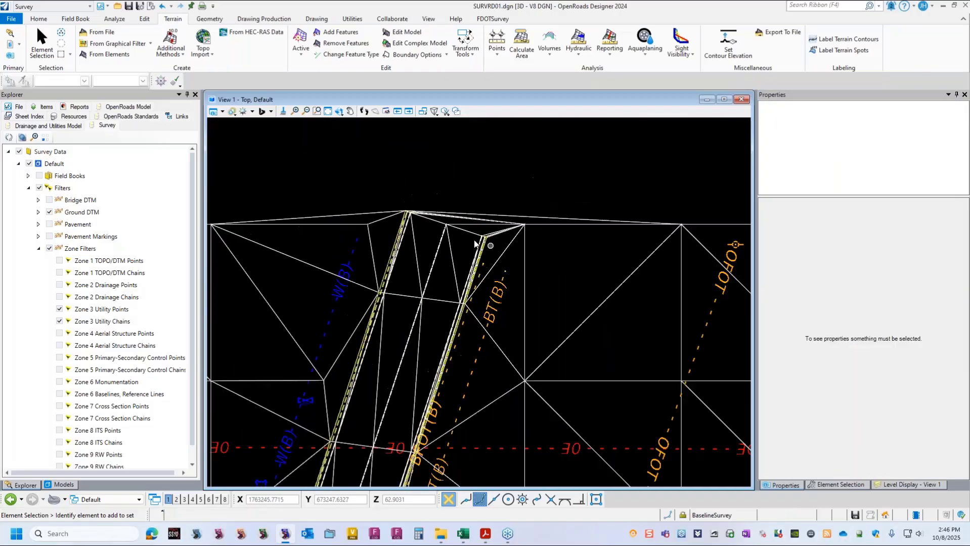
pyautogui.scroll(-2, 483, 191)
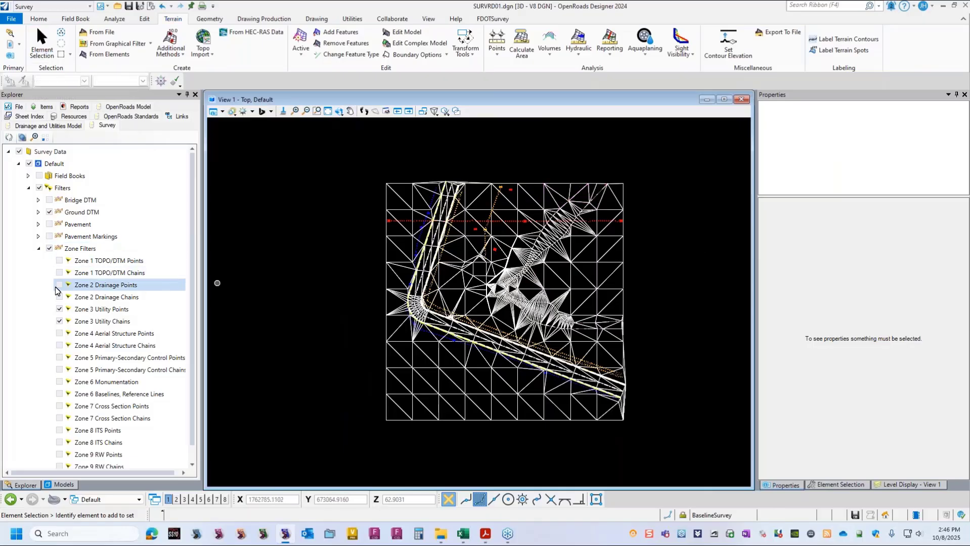
pyautogui.click(59, 310)
pyautogui.click(101, 321)
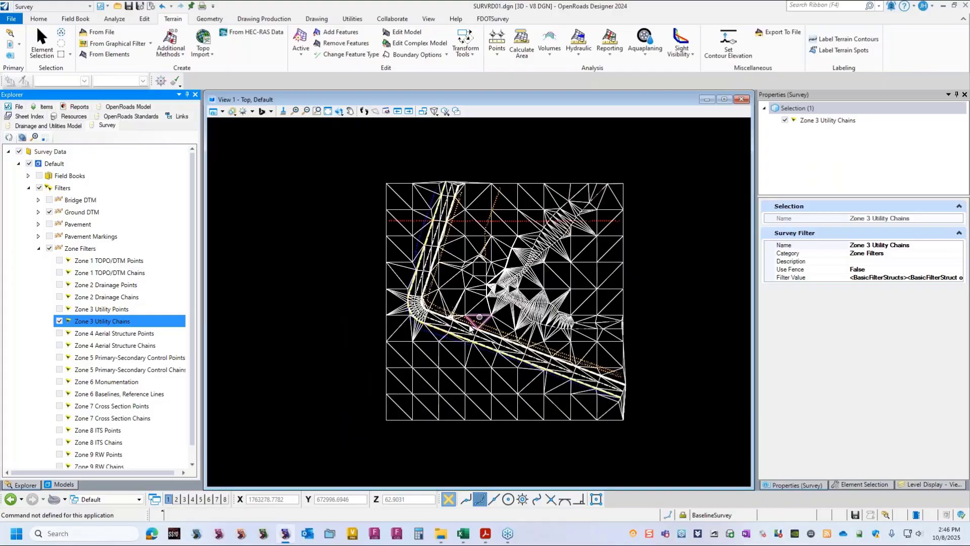
pyautogui.click(59, 322)
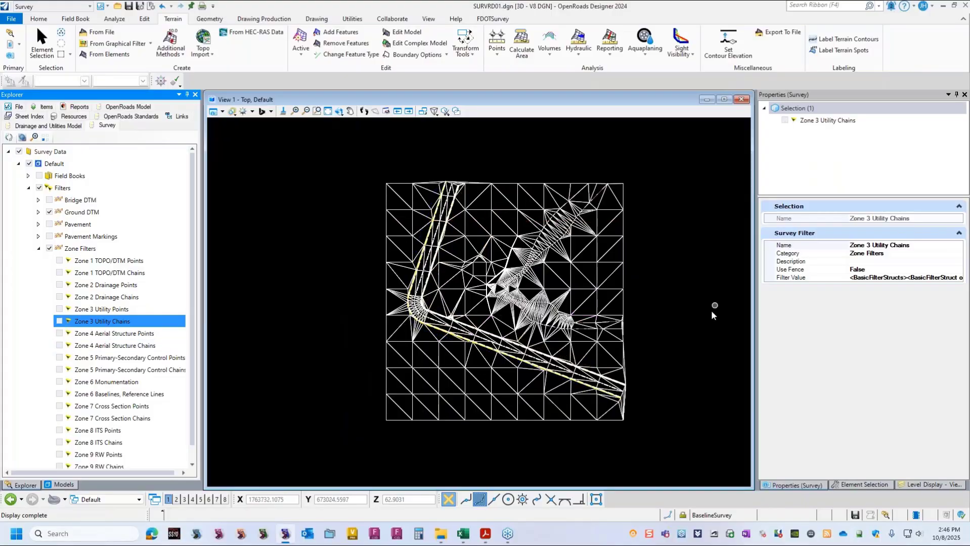
# - Delete the temporary Surface Selection terrain model from the Default model
pyautogui.scroll(1, 702, 324)
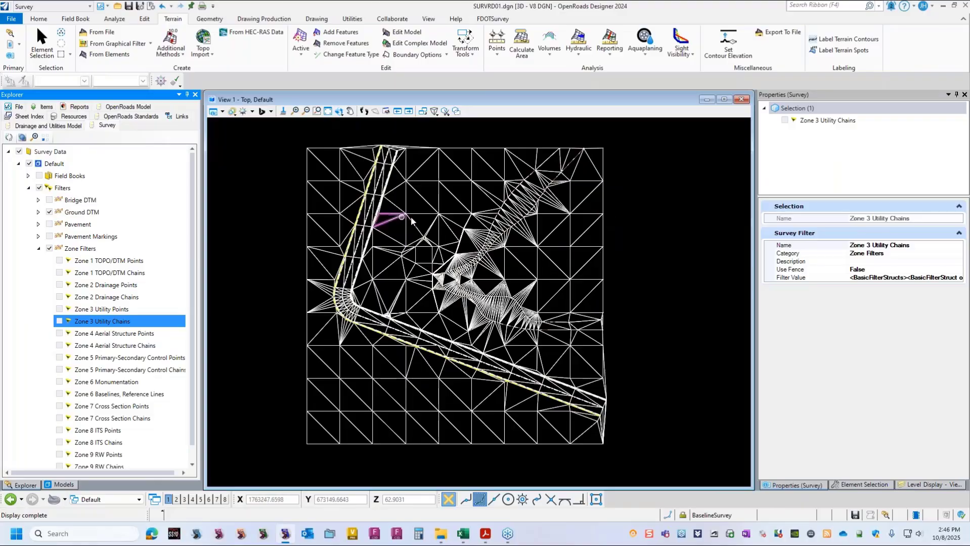
pyautogui.click(438, 171)
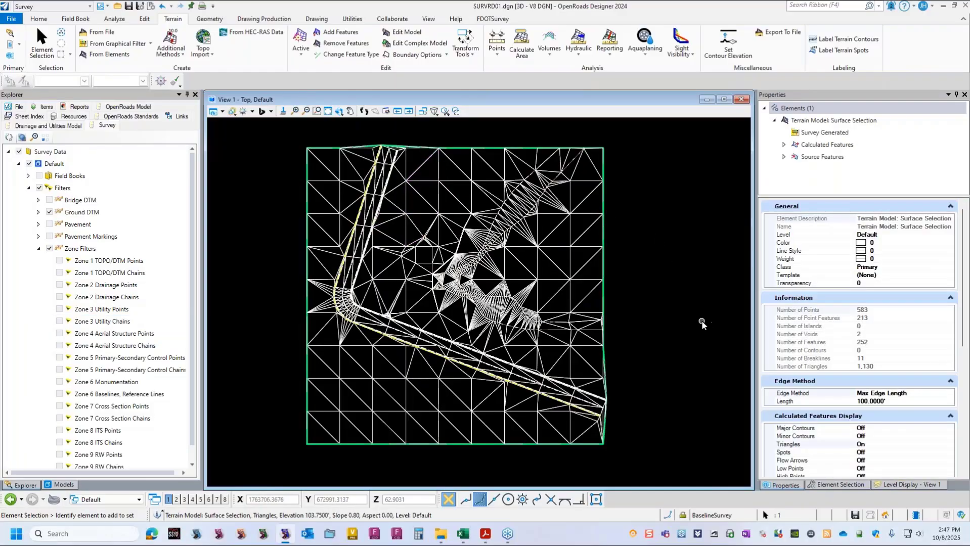
pyautogui.press('Delete')
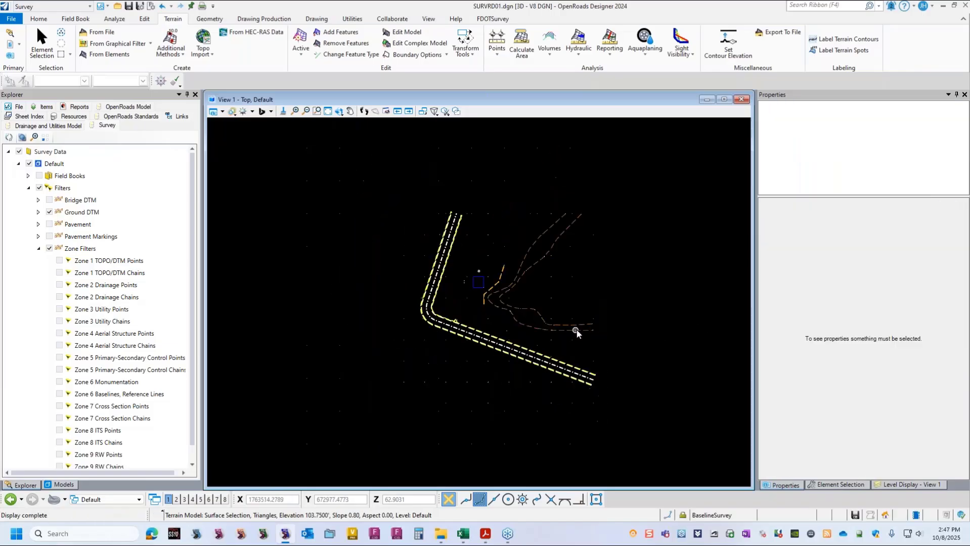
# - Select all displayed ground survey points and chains with a window and create a terrain model from the field book selection set
pyautogui.scroll(1, 576, 332)
pyautogui.click(40, 45)
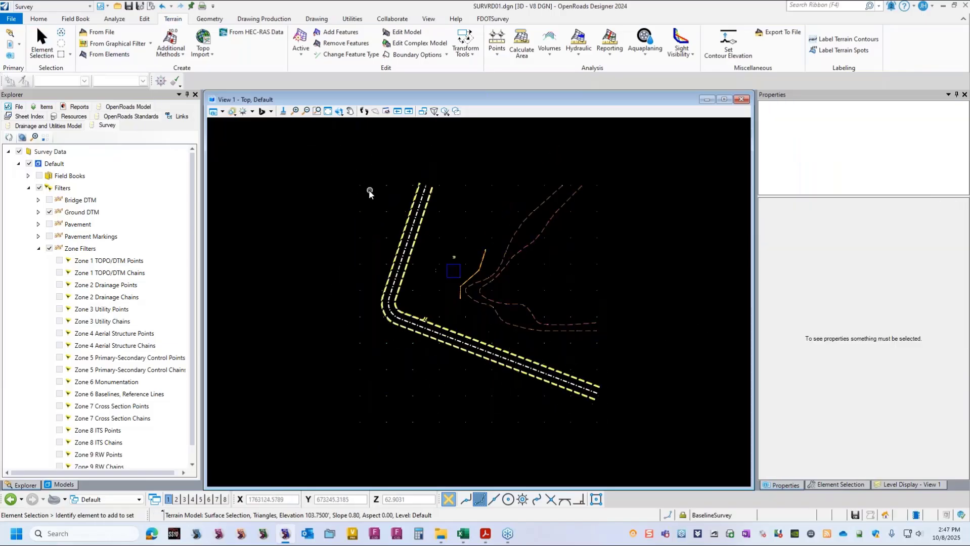
pyautogui.moveTo(341, 170); pyautogui.dragTo(474, 327)
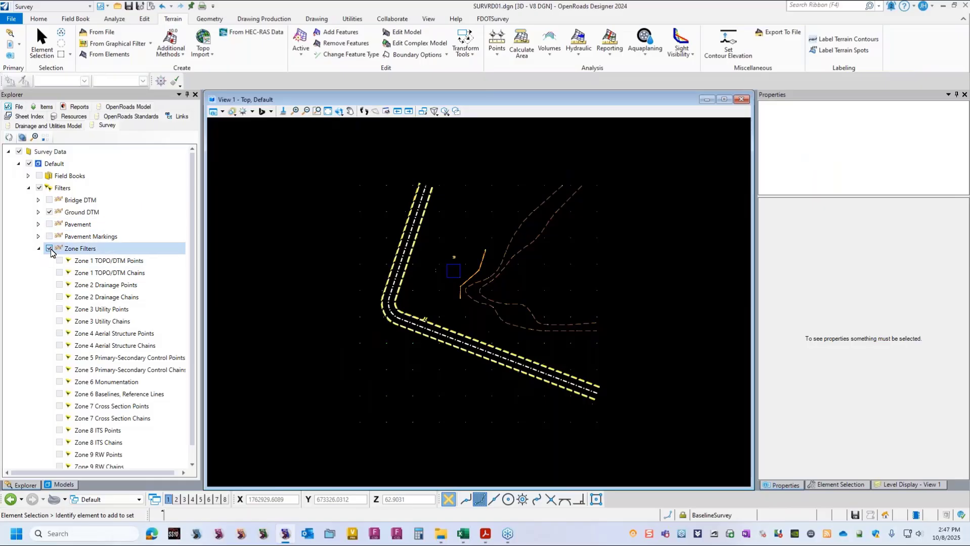
pyautogui.moveTo(303, 154); pyautogui.dragTo(668, 459)
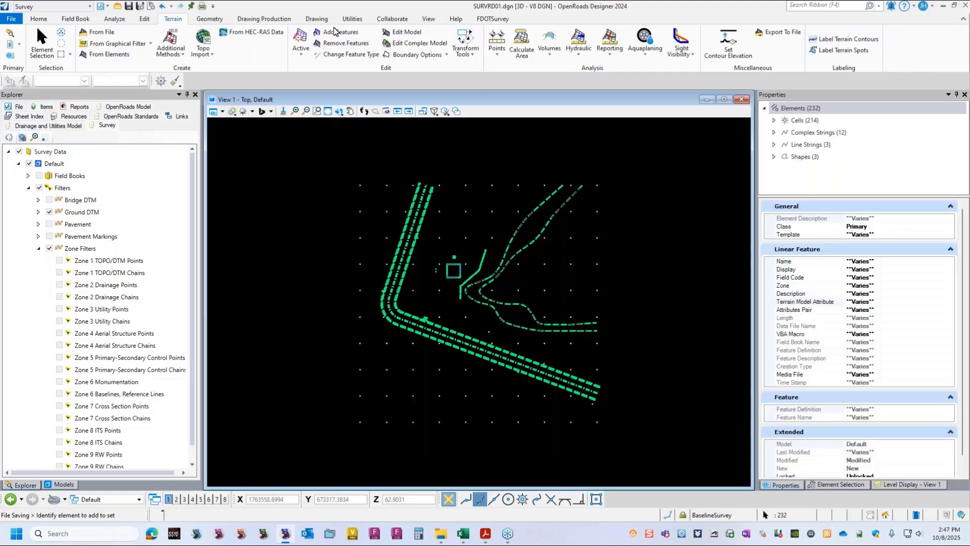
pyautogui.click(83, 176)
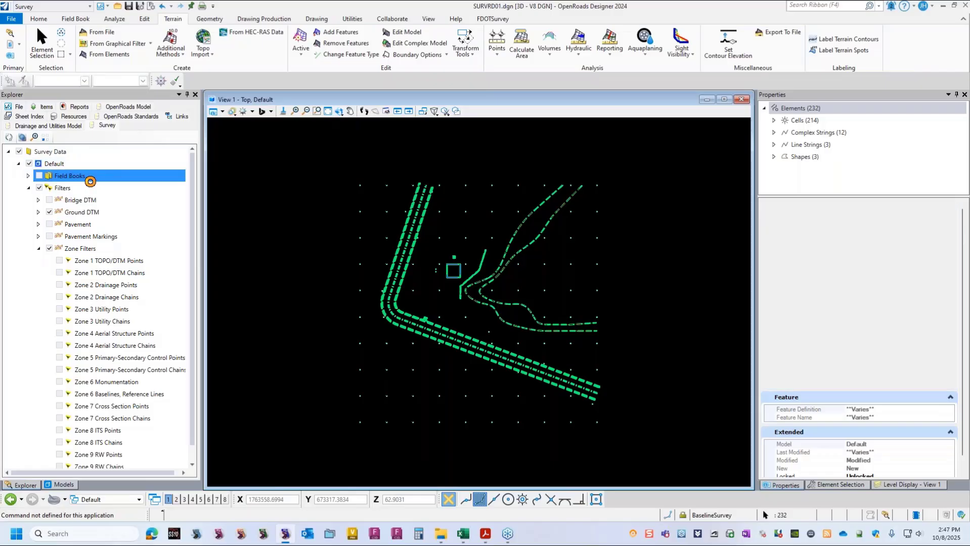
pyautogui.rightClick(83, 176)
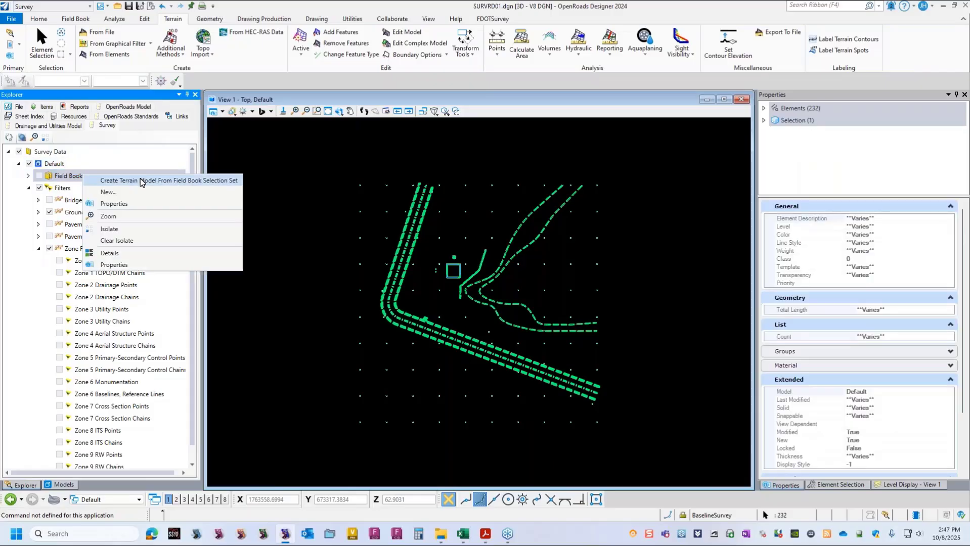
pyautogui.click(142, 181)
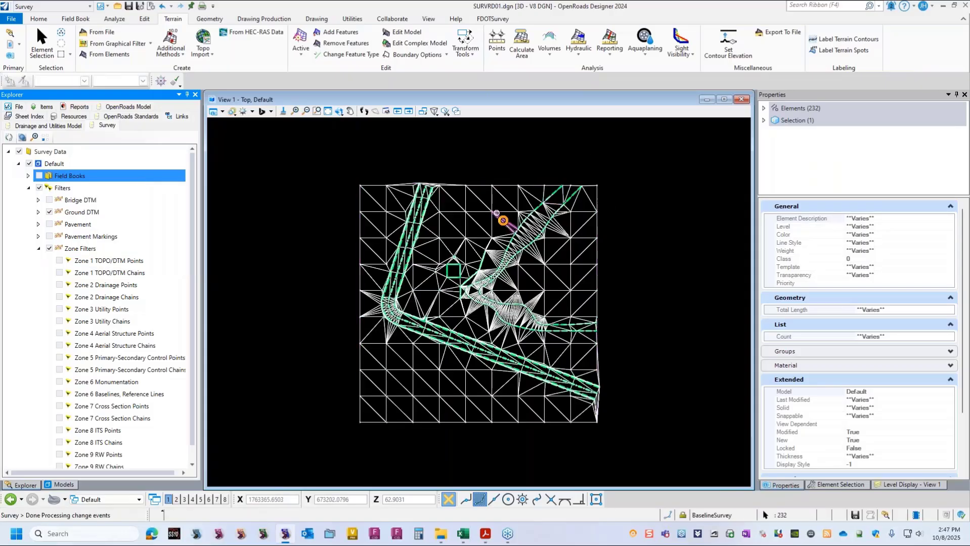
# - Select the new terrain model and assign it the DtmExisting feature definition from the existing terrain definitions
pyautogui.click(502, 200)
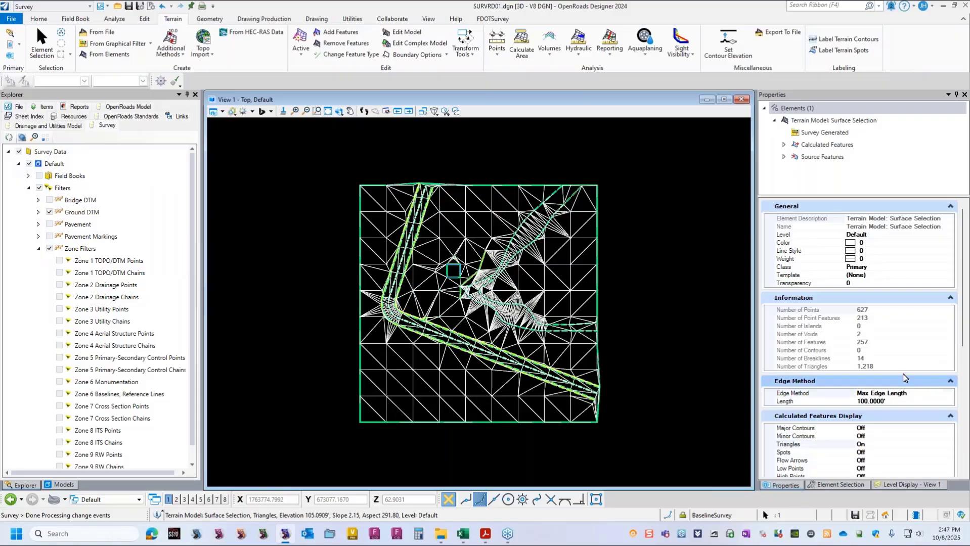
pyautogui.scroll(-1, 888, 307)
pyautogui.scroll(-5, 889, 307)
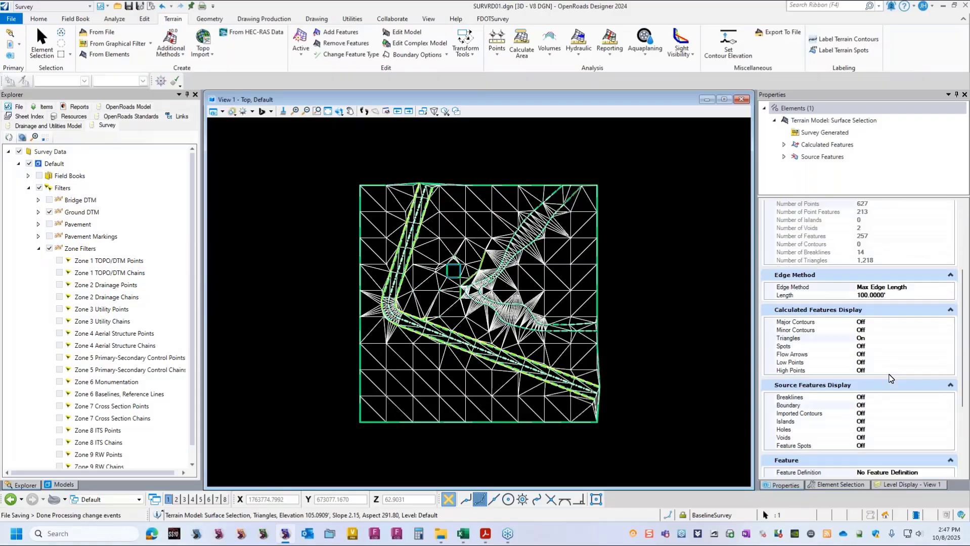
pyautogui.click(924, 367)
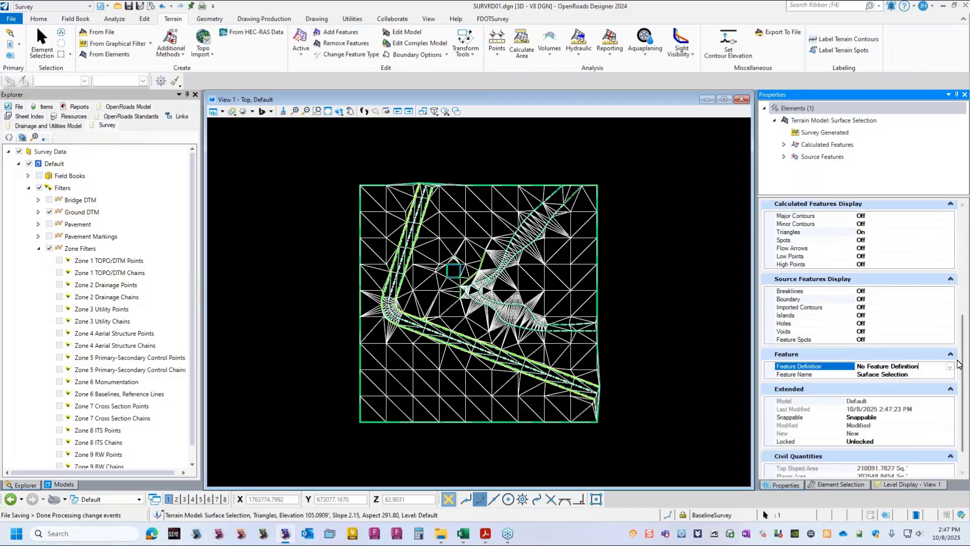
pyautogui.click(950, 367)
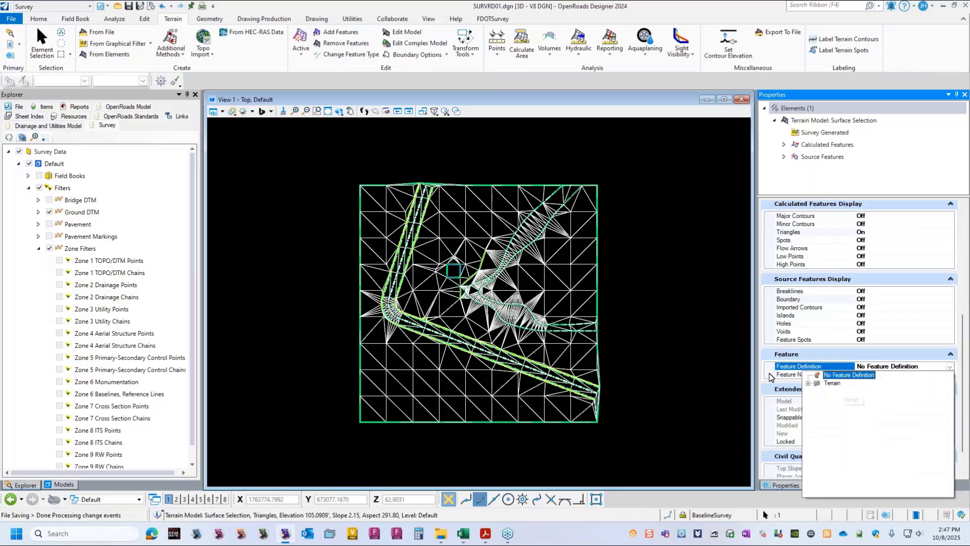
pyautogui.click(811, 384)
pyautogui.click(818, 399)
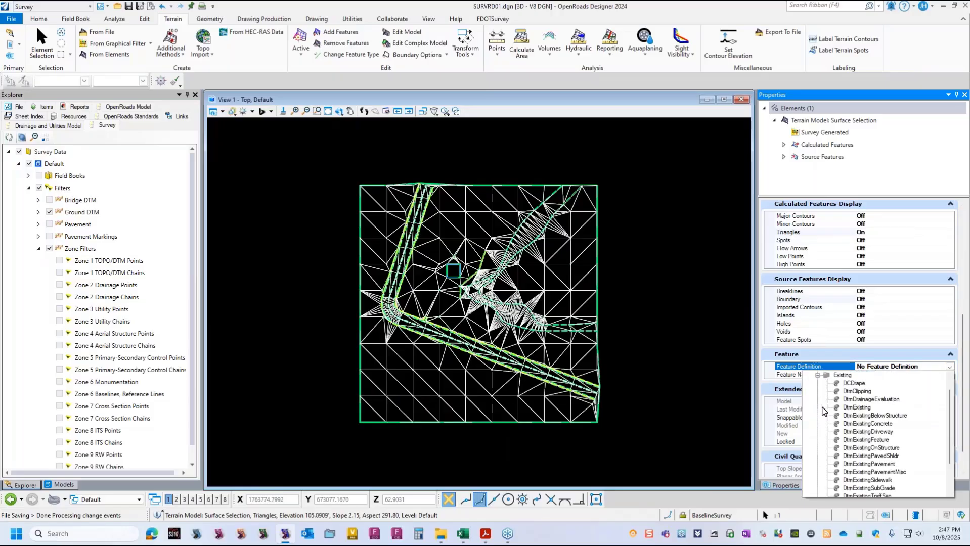
pyautogui.click(860, 408)
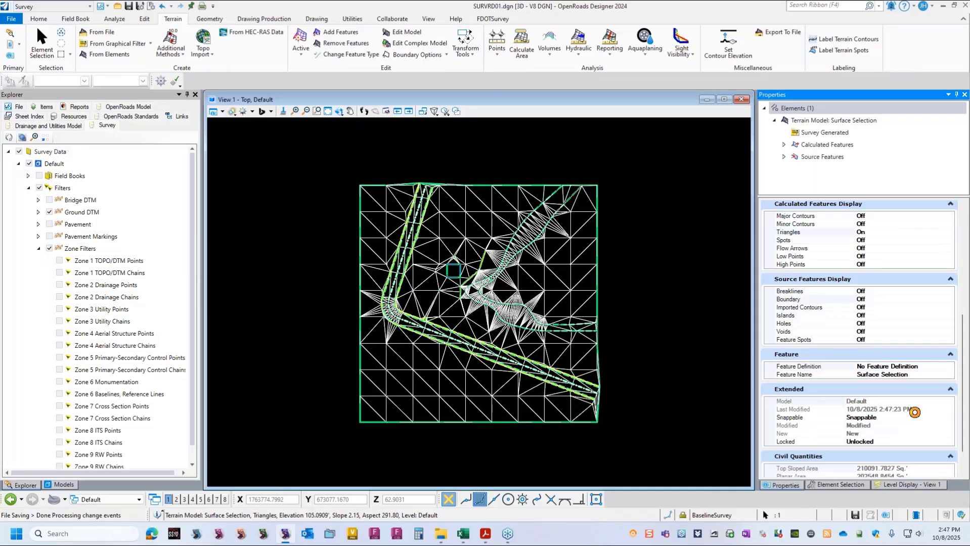
# - Name the terrain model feature Existing Ground and deselect it
pyautogui.click(910, 379)
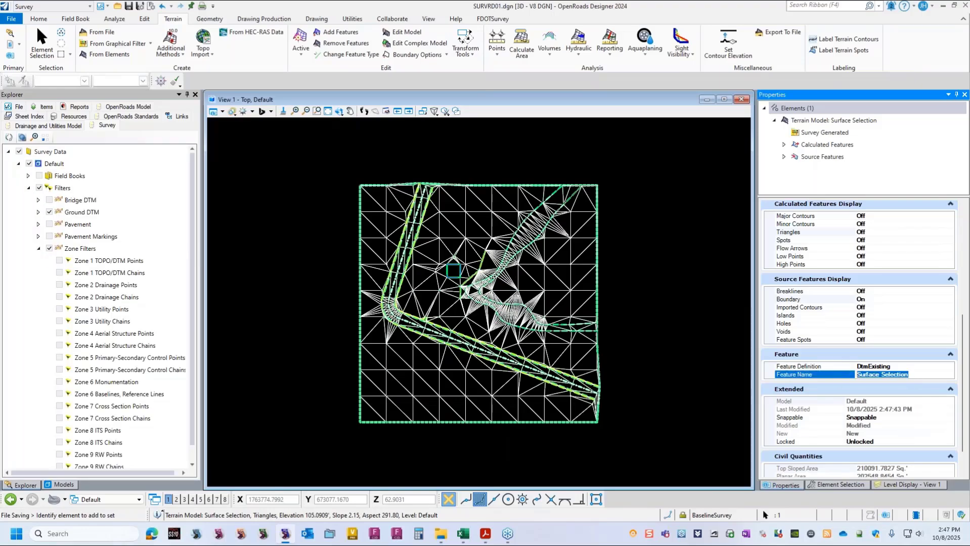
pyautogui.write('Existing Ground')
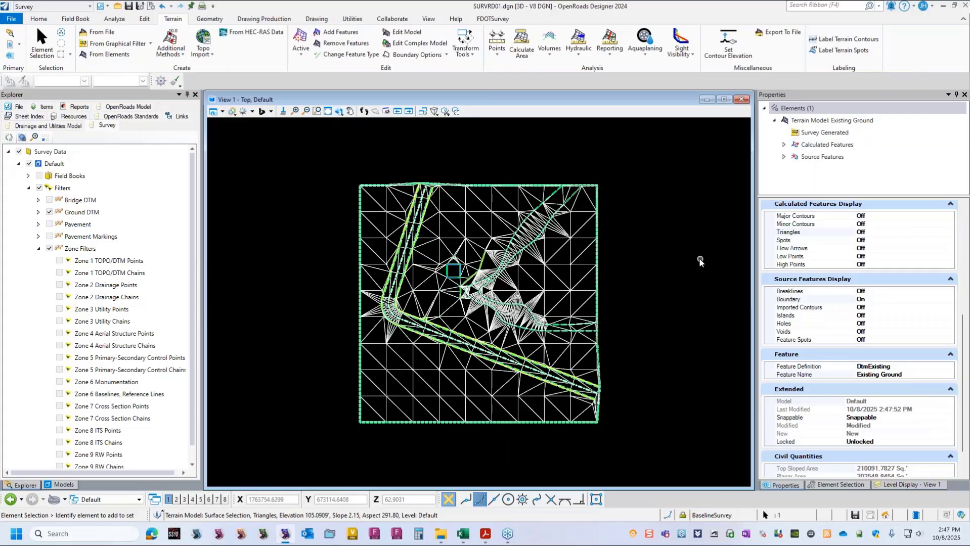
pyautogui.click(688, 297)
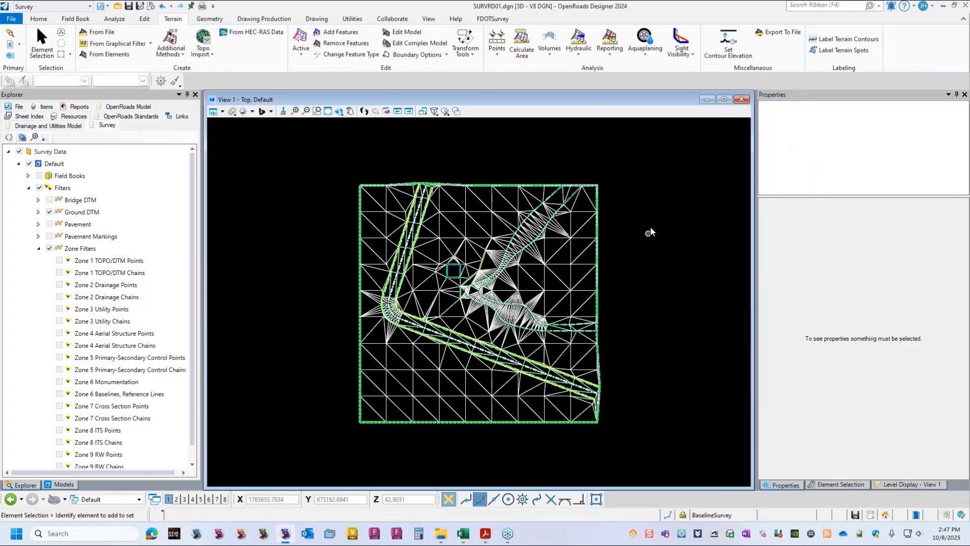
# - View the properties of ground shot GS114, clear the selection and examine the terrain boundary at the road's upper end
pyautogui.click(465, 212)
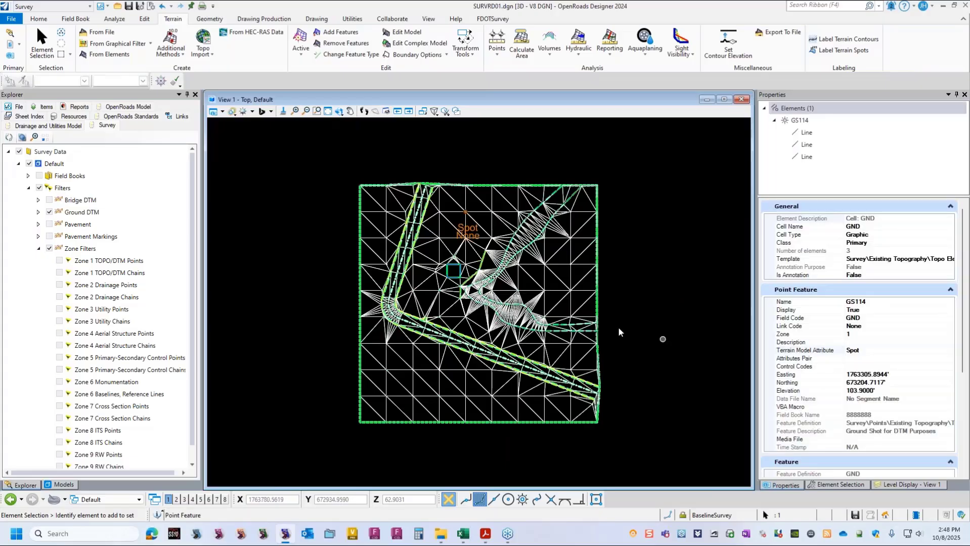
pyautogui.click(653, 336)
pyautogui.scroll(-3, 545, 266)
pyautogui.scroll(1, 562, 284)
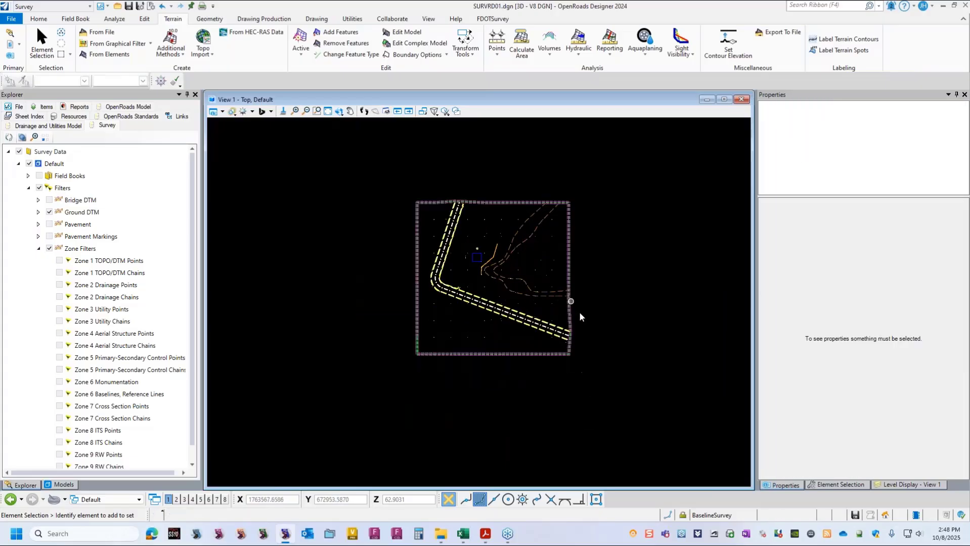
pyautogui.scroll(2, 496, 242)
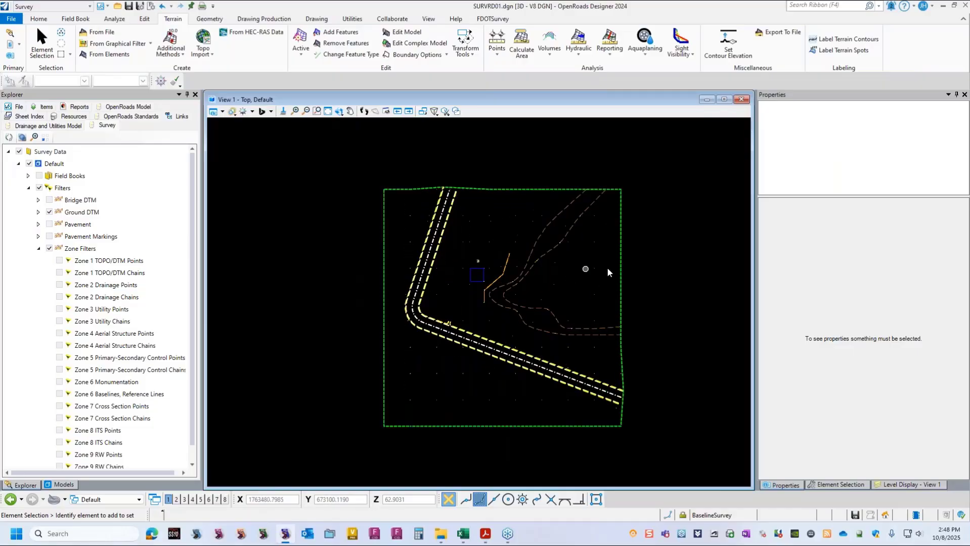
pyautogui.scroll(1, 649, 299)
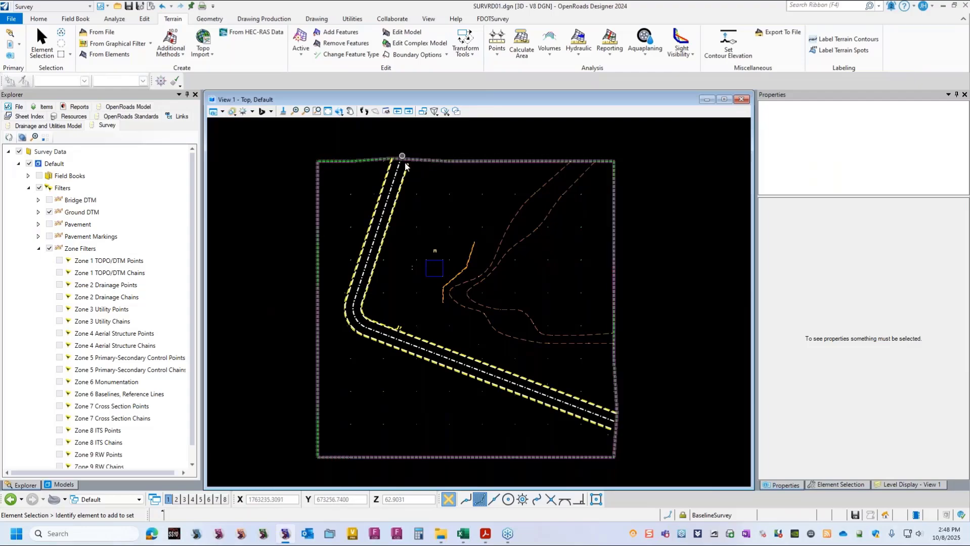
pyautogui.scroll(4, 405, 159)
pyautogui.scroll(-2, 408, 159)
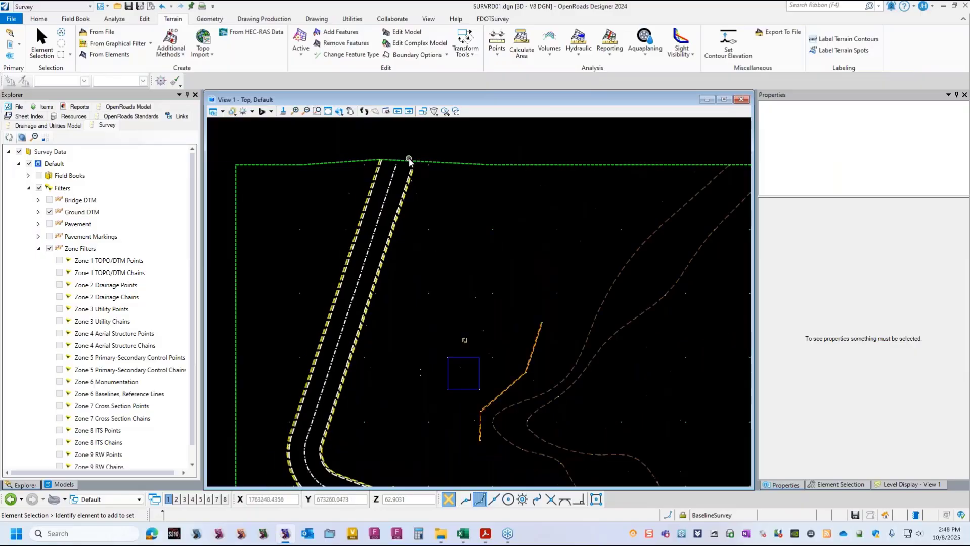
# - Select the Existing Ground terrain by its boundary and turn on its triangles display to see the edge triangles at the road's end
pyautogui.click(522, 160)
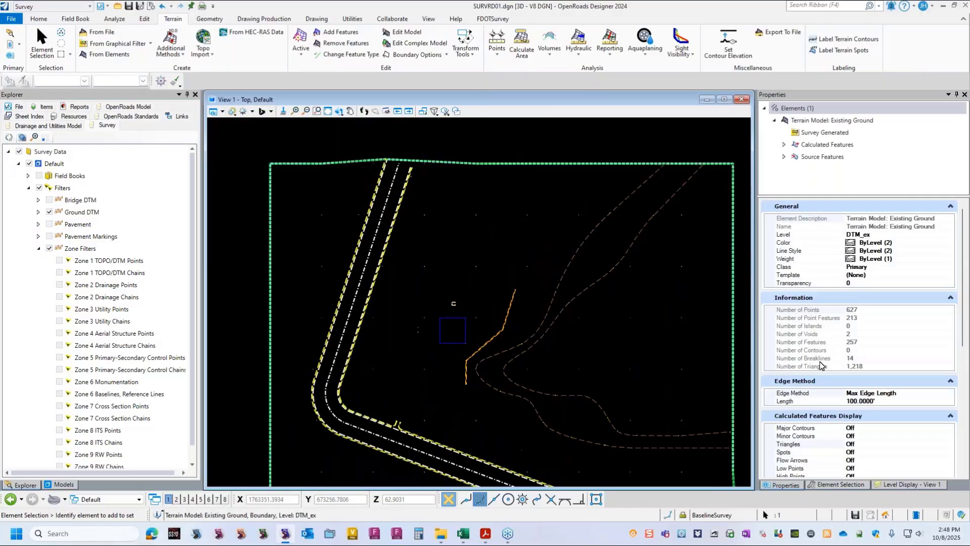
pyautogui.doubleClick(858, 445)
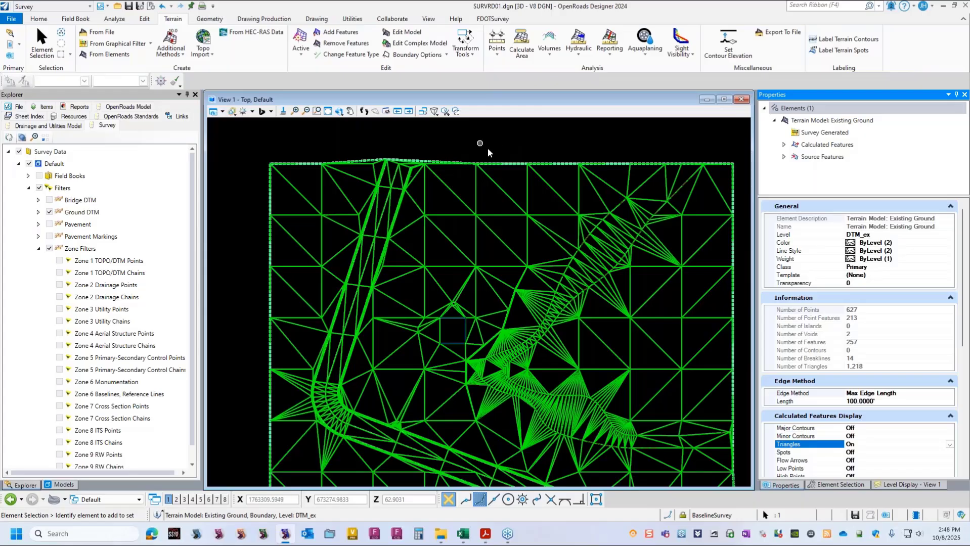
pyautogui.scroll(2, 479, 188)
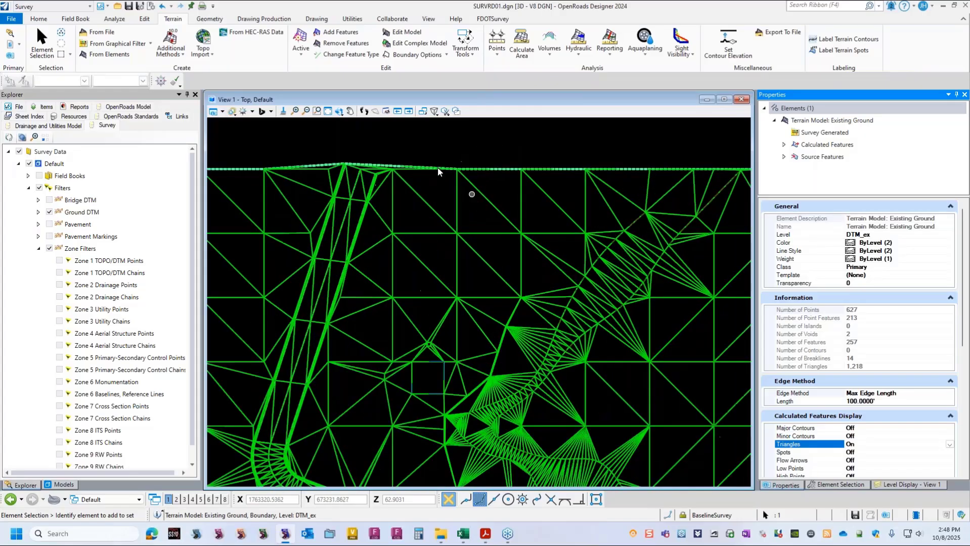
pyautogui.scroll(2, 375, 149)
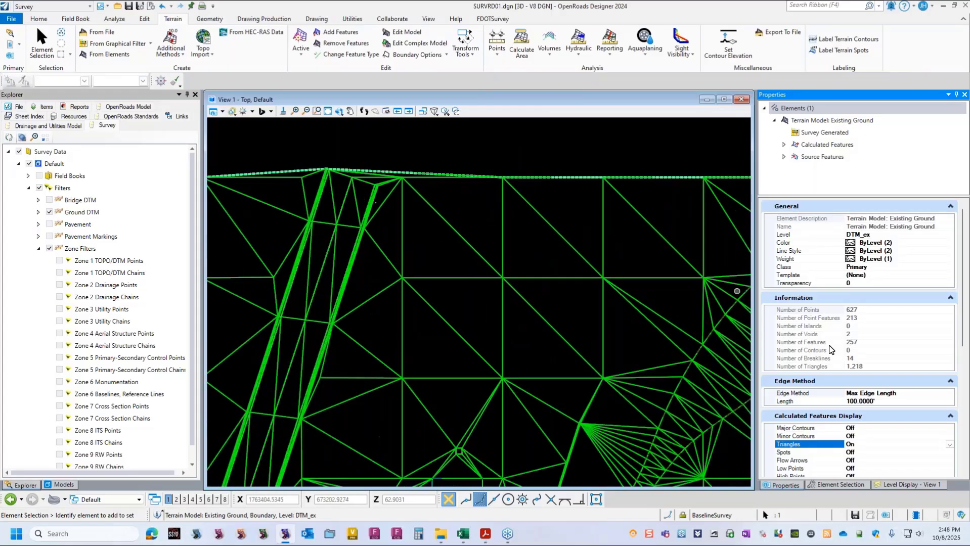
# - Set the Existing Ground terrain's Max Edge Length to 55 feet
pyautogui.click(886, 400)
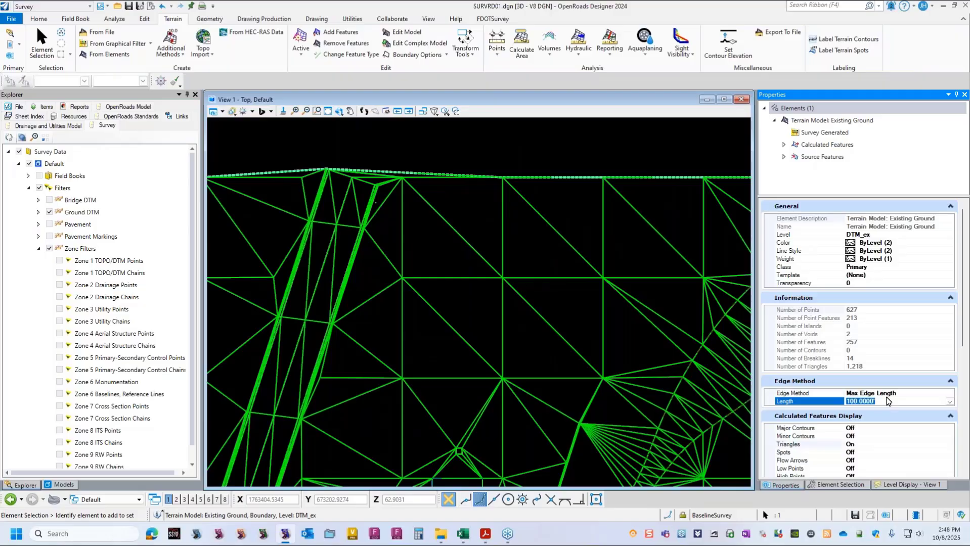
pyautogui.write('55')
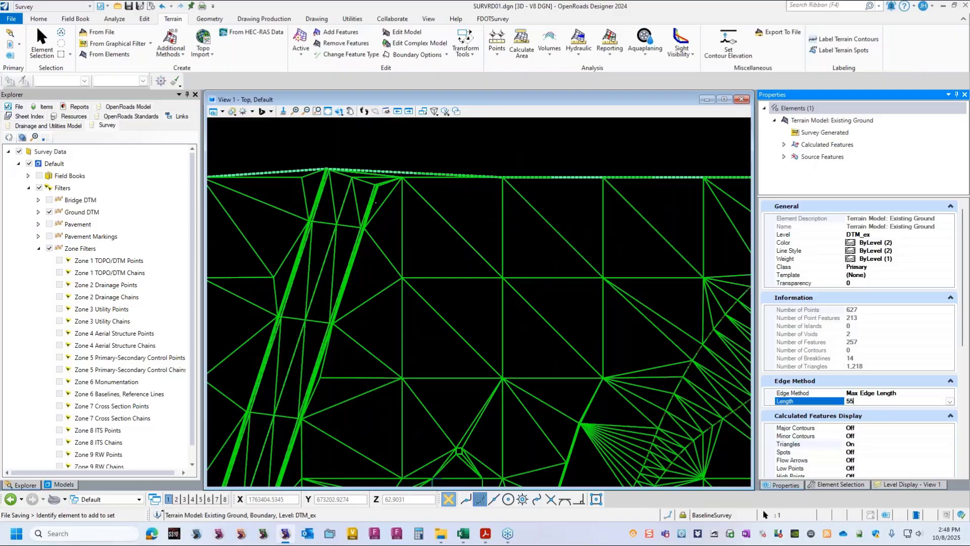
pyautogui.press('Return')
pyautogui.scroll(-2, 467, 217)
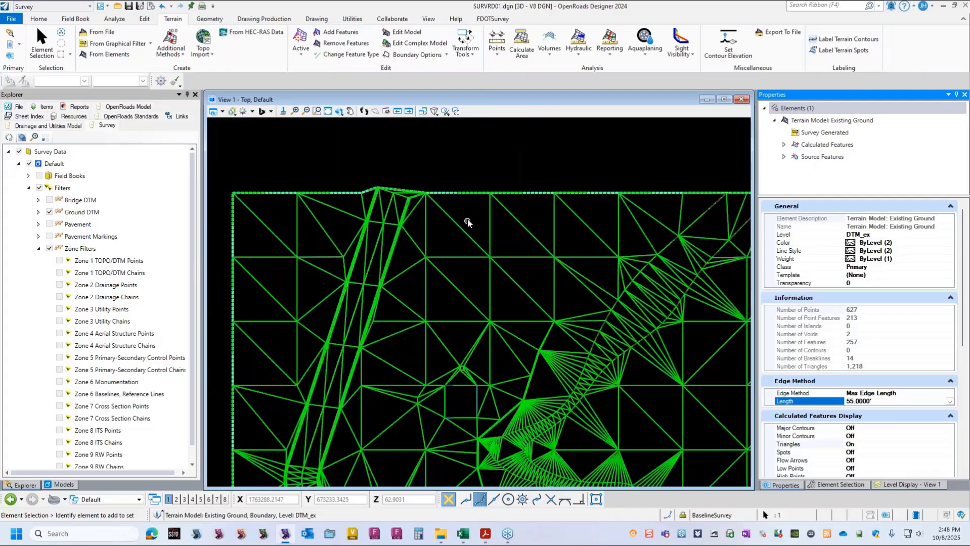
# - Deselect the Existing Ground terrain and check its edge at the road's upper end
pyautogui.scroll(3, 404, 194)
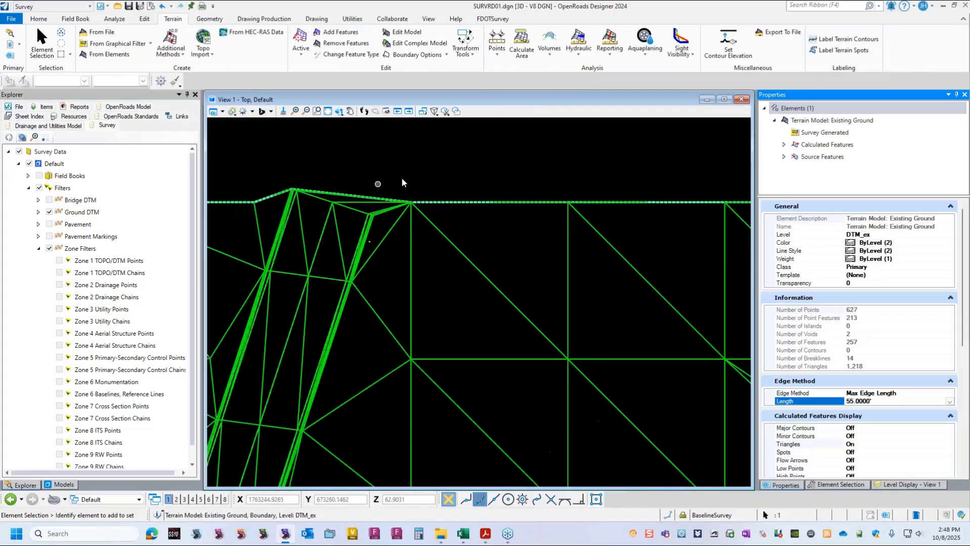
pyautogui.click(427, 171)
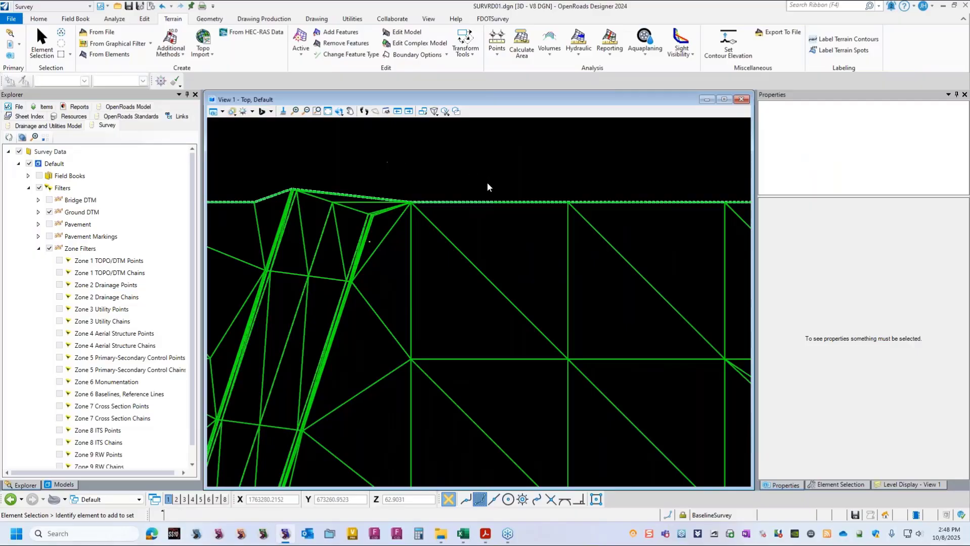
pyautogui.scroll(-7, 499, 225)
pyautogui.scroll(7, 462, 203)
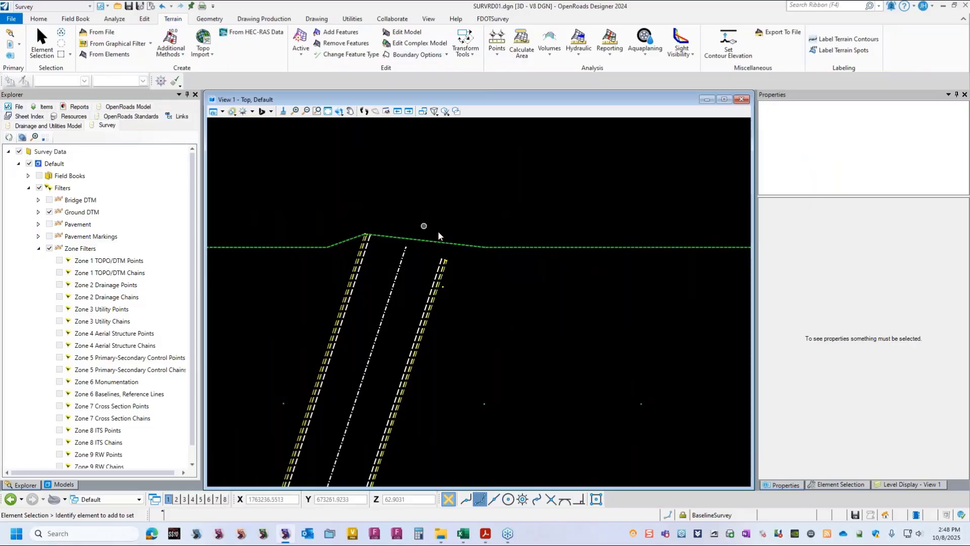
# - Turn on the triangles display in the Existing element template under SURVRD01.dgn's TerrainModels and close the template manager
pyautogui.click(40, 19)
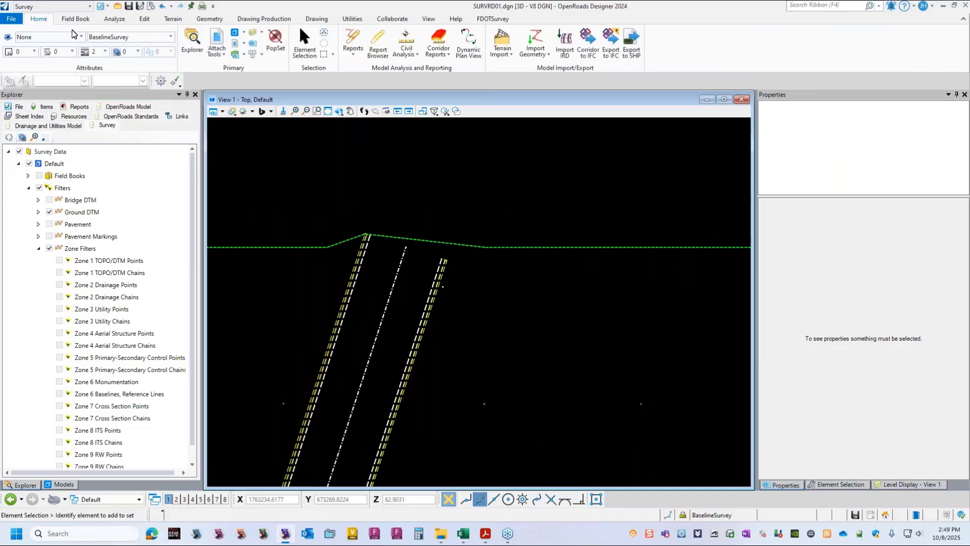
pyautogui.click(81, 39)
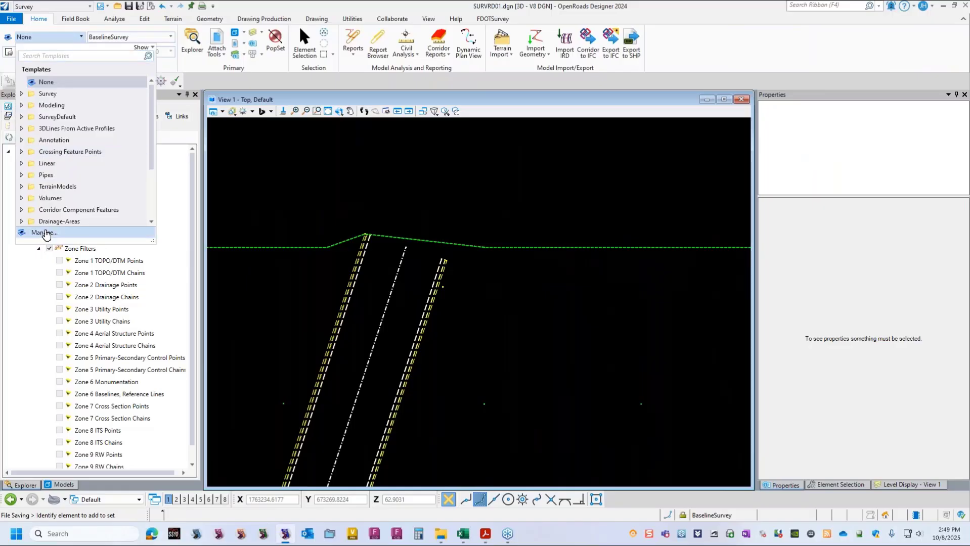
pyautogui.click(46, 233)
pyautogui.moveTo(469, 125); pyautogui.dragTo(289, 159)
pyautogui.click(291, 196)
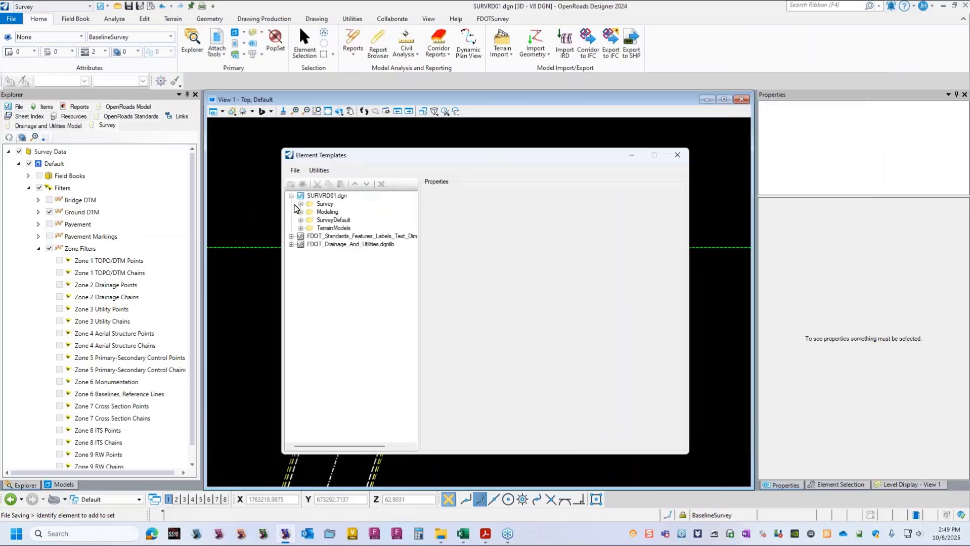
pyautogui.click(301, 228)
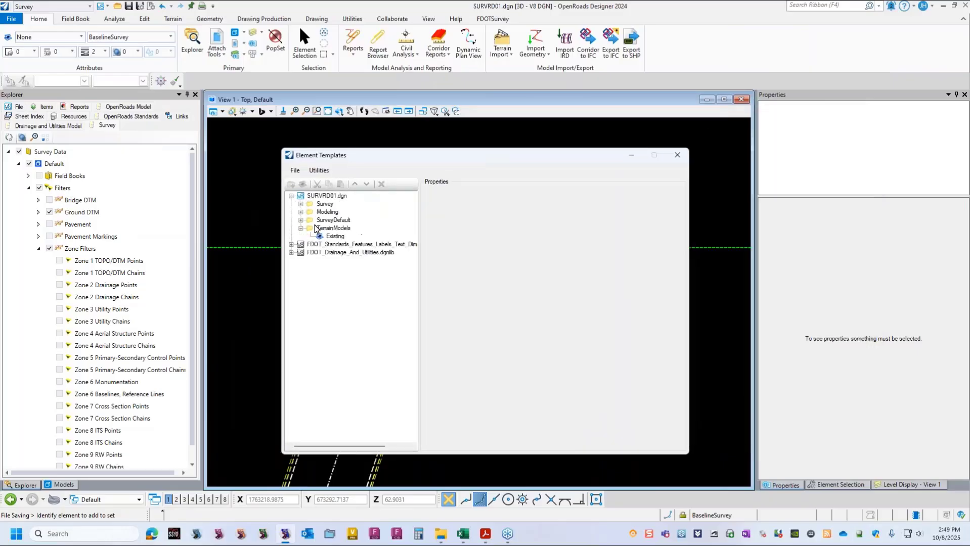
pyautogui.click(334, 236)
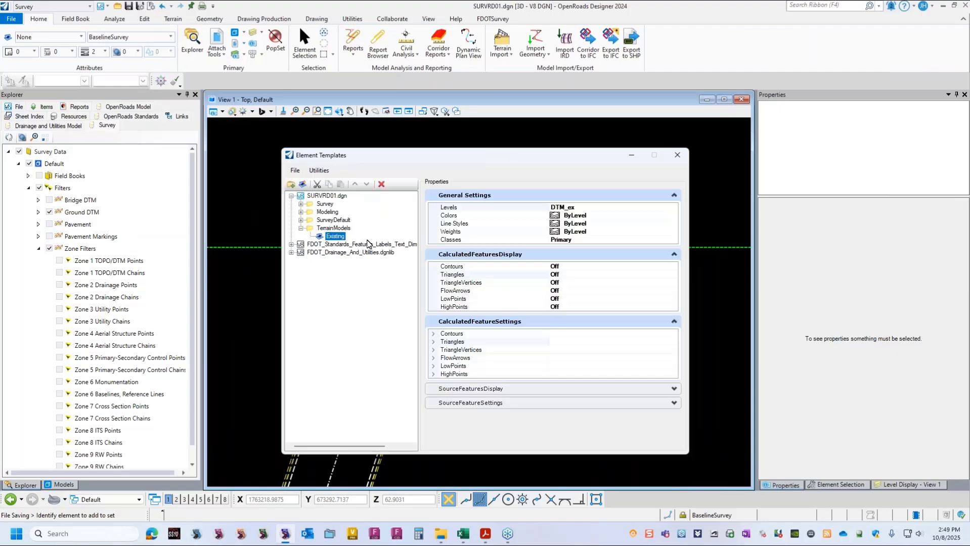
pyautogui.click(563, 275)
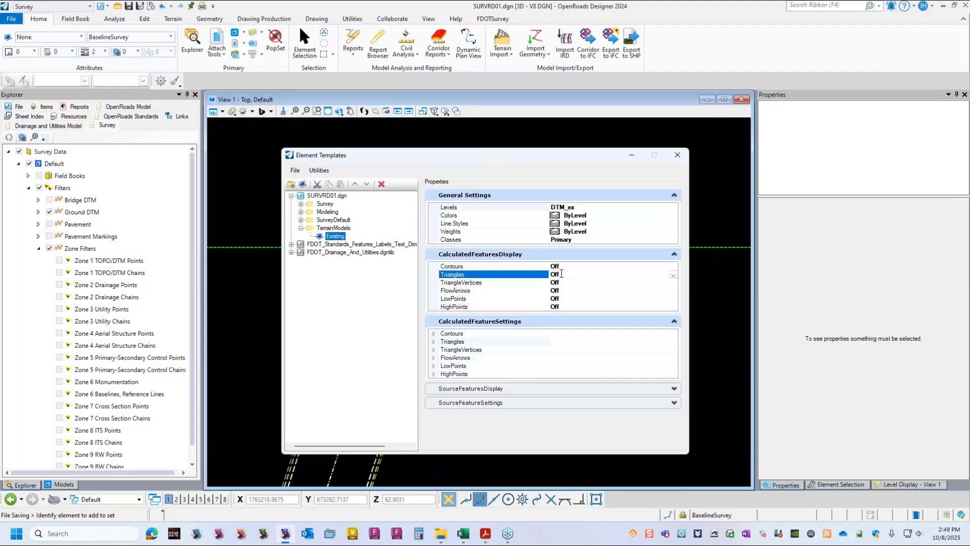
pyautogui.doubleClick(561, 274)
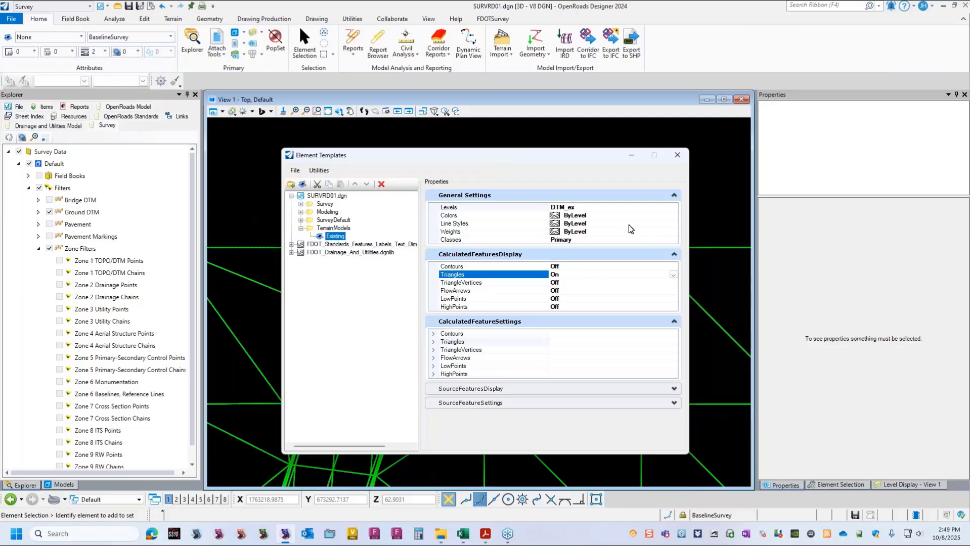
pyautogui.click(678, 155)
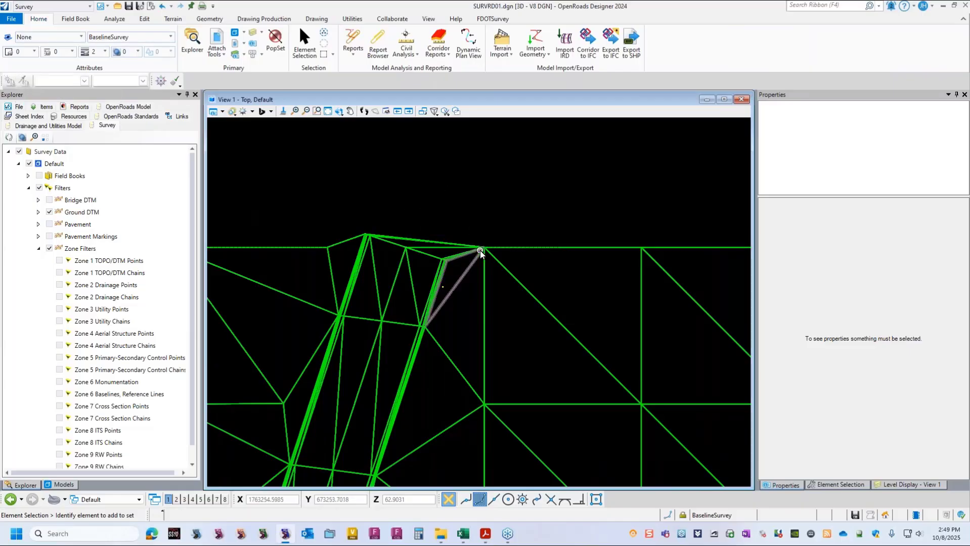
# - Examine the triangulation at the road's end and across the whole terrain, and consult the survey objectives in the workshop PDF
pyautogui.scroll(2, 430, 239)
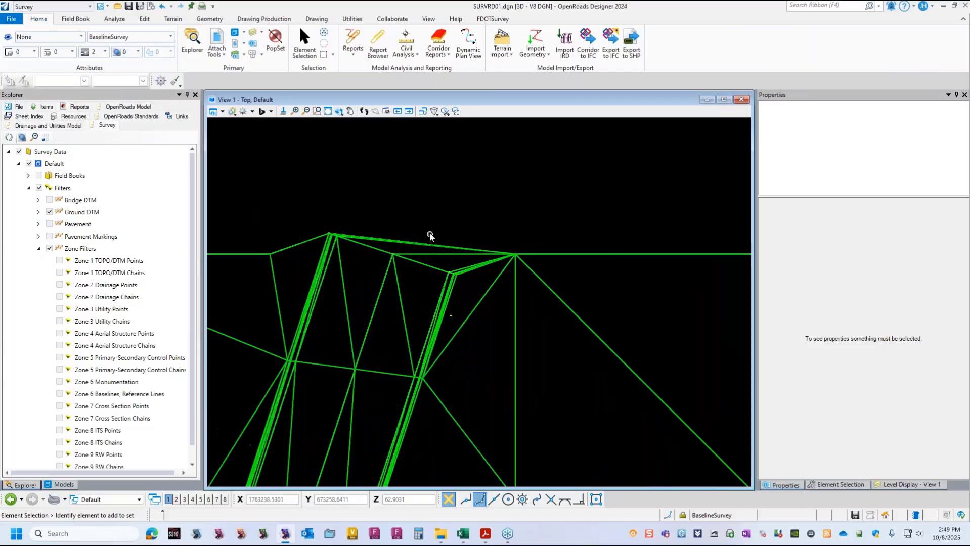
pyautogui.scroll(-4, 431, 226)
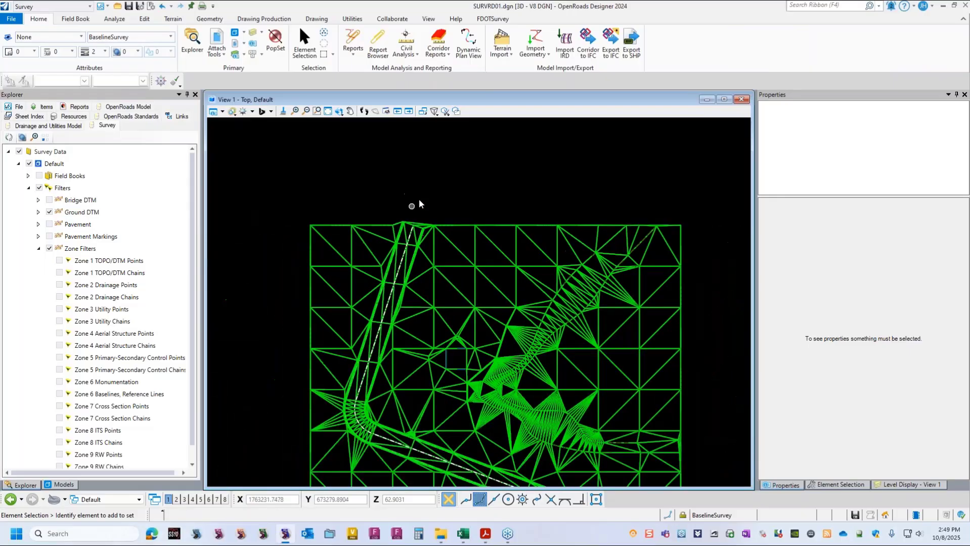
pyautogui.scroll(-3, 423, 200)
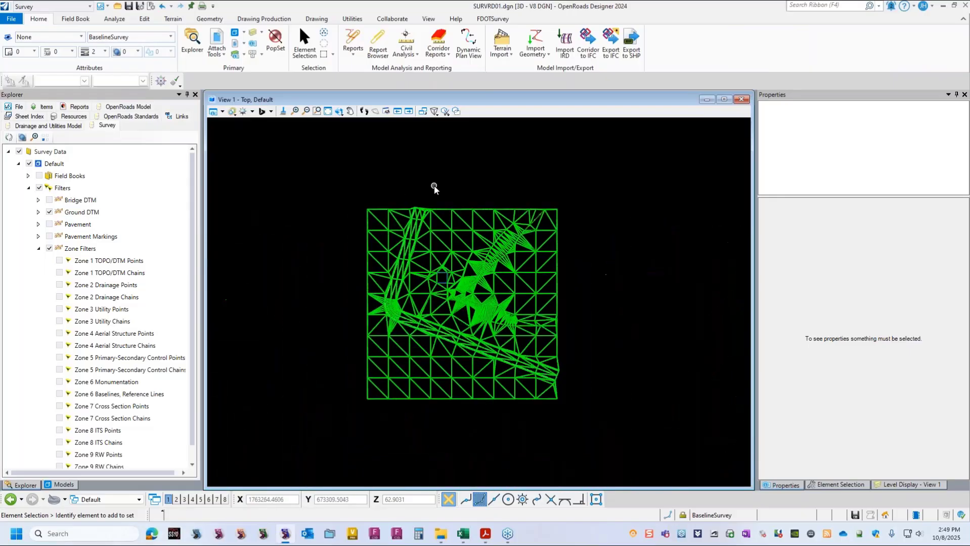
pyautogui.click(488, 531)
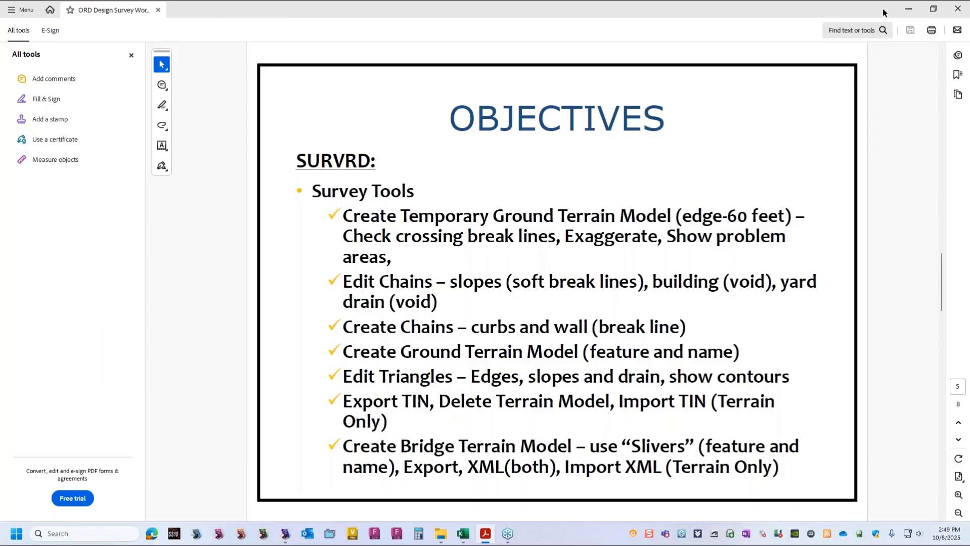
pyautogui.click(909, 9)
# - Start the Edit Model command for the terrain and bring up its Terrain Editor triangle tools
pyautogui.scroll(4, 438, 216)
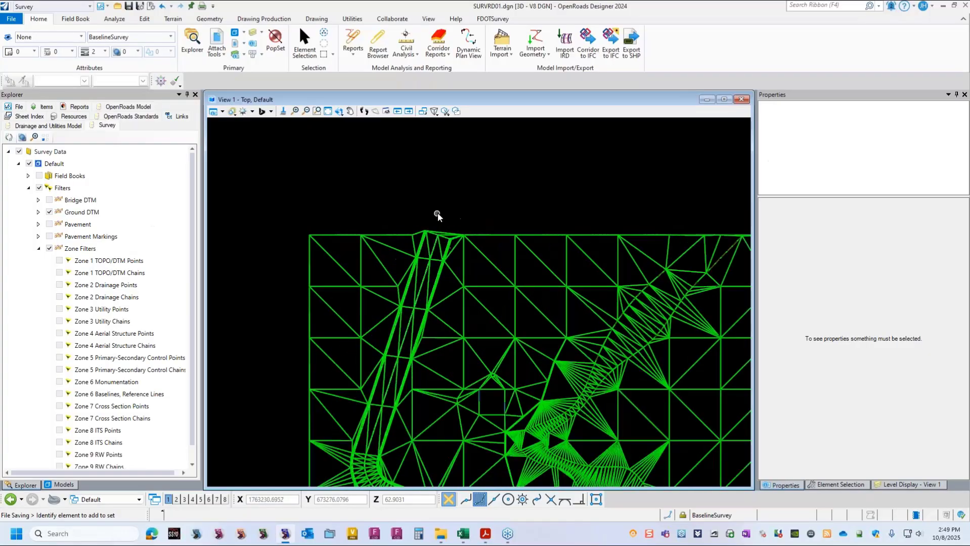
pyautogui.scroll(3, 487, 264)
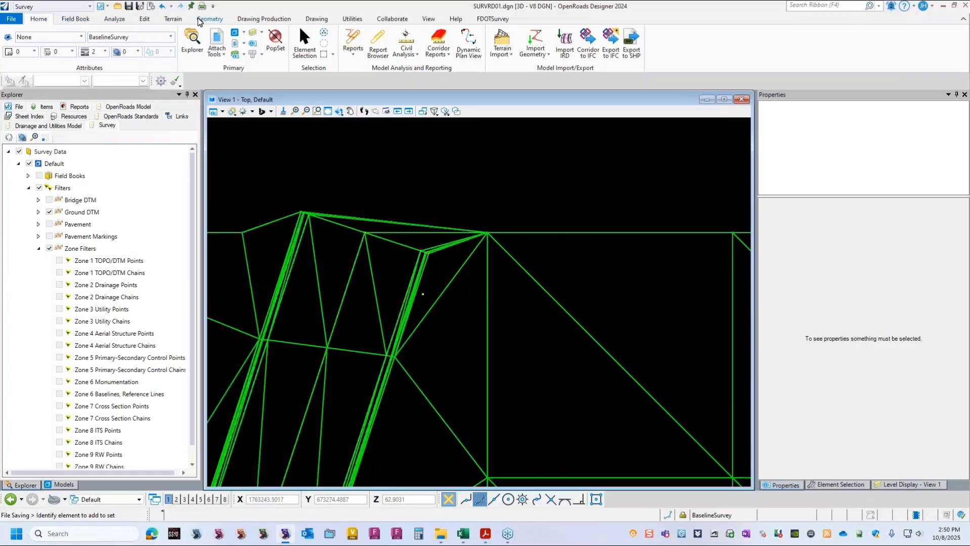
pyautogui.click(174, 20)
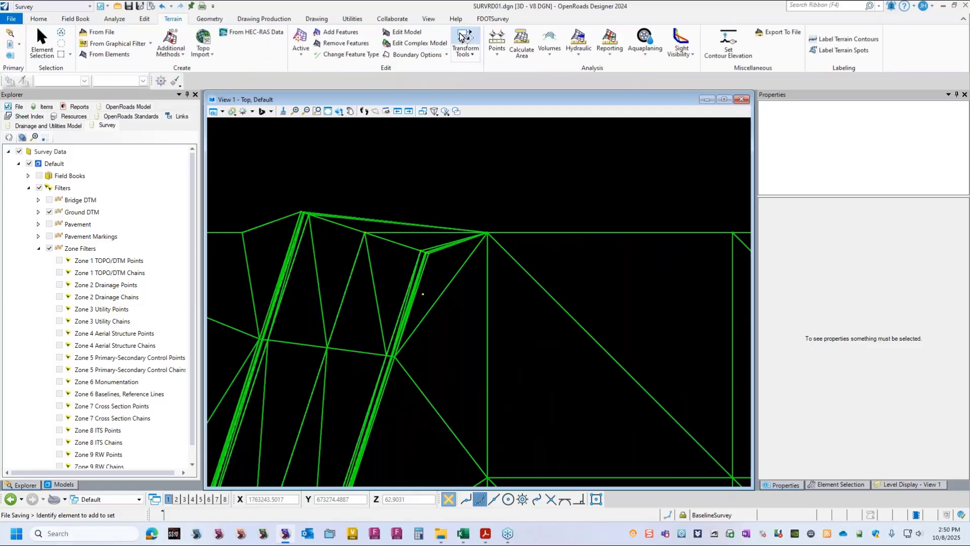
pyautogui.click(404, 33)
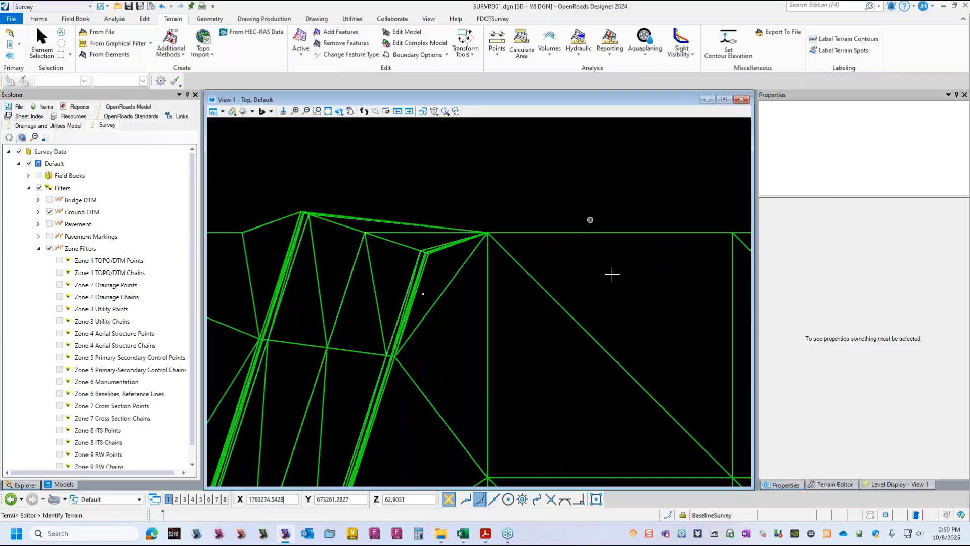
pyautogui.click(823, 485)
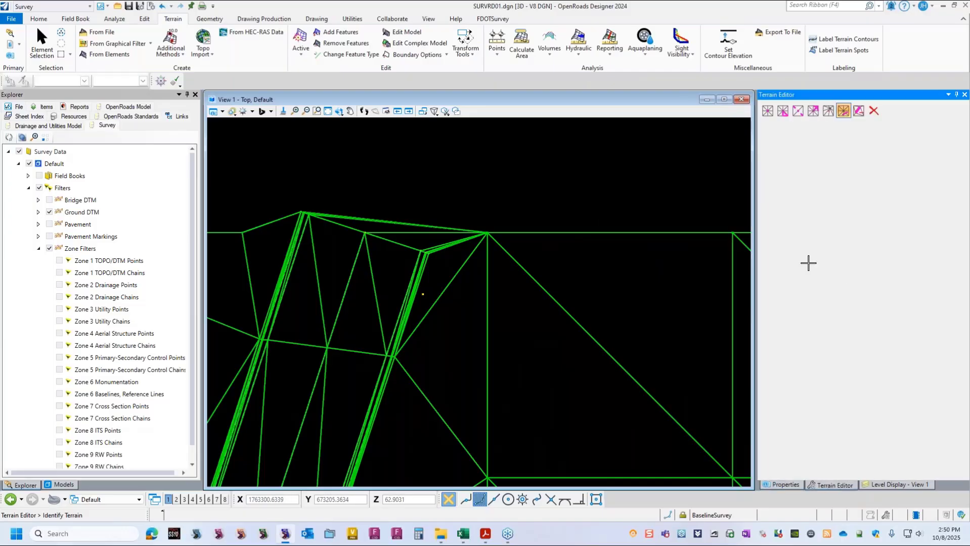
pyautogui.click(70, 165)
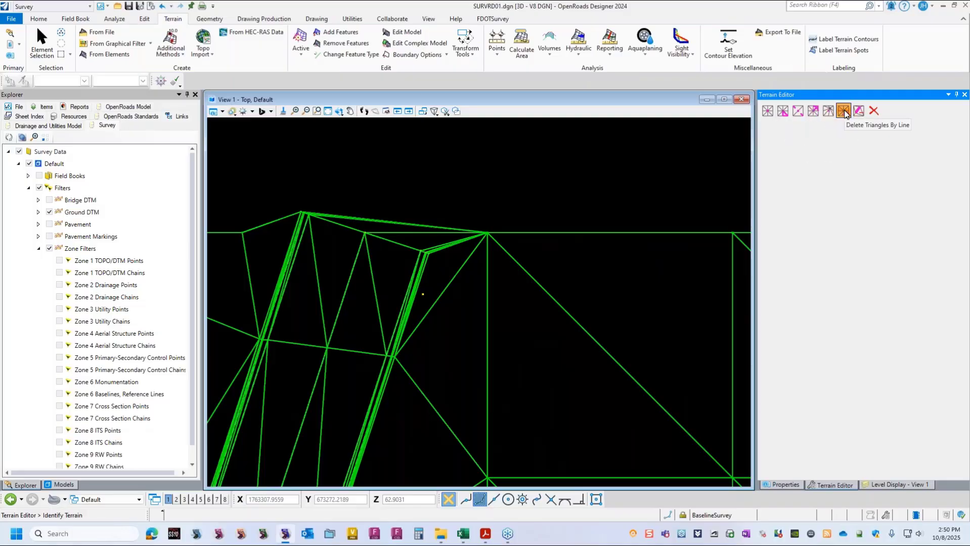
pyautogui.click(874, 111)
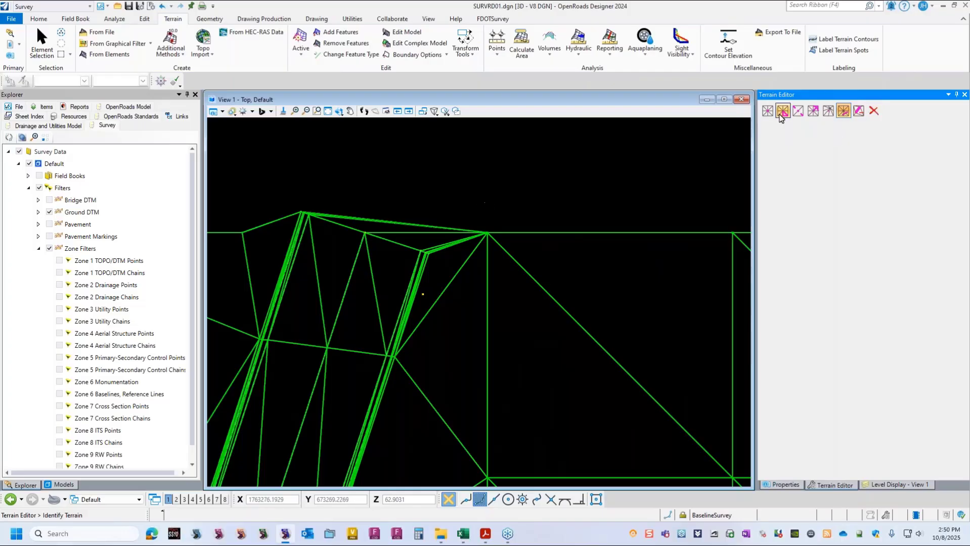
# - Delete the long thin boundary triangles spanning the road's upper end with the Delete Triangle tool, check the edge and leave the terrain editor
pyautogui.click(782, 112)
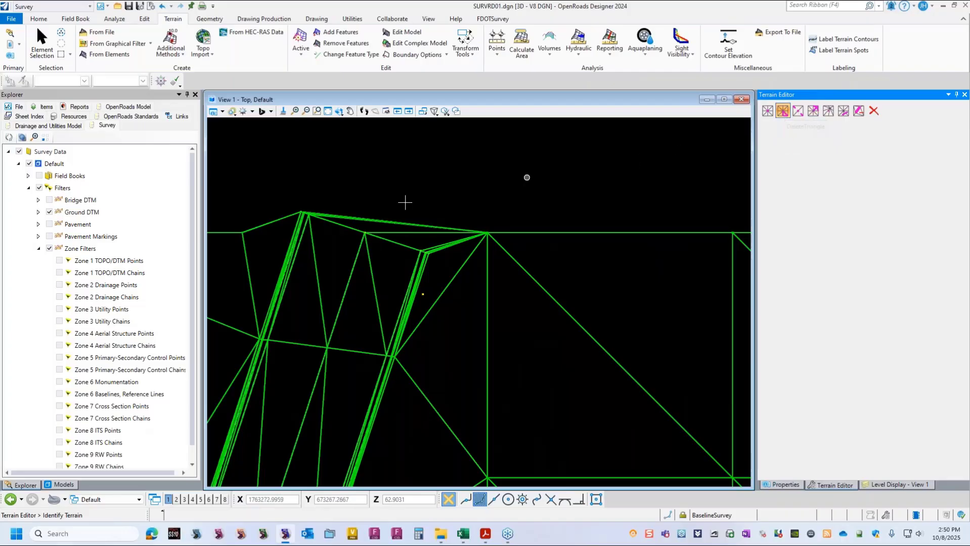
pyautogui.click(395, 217)
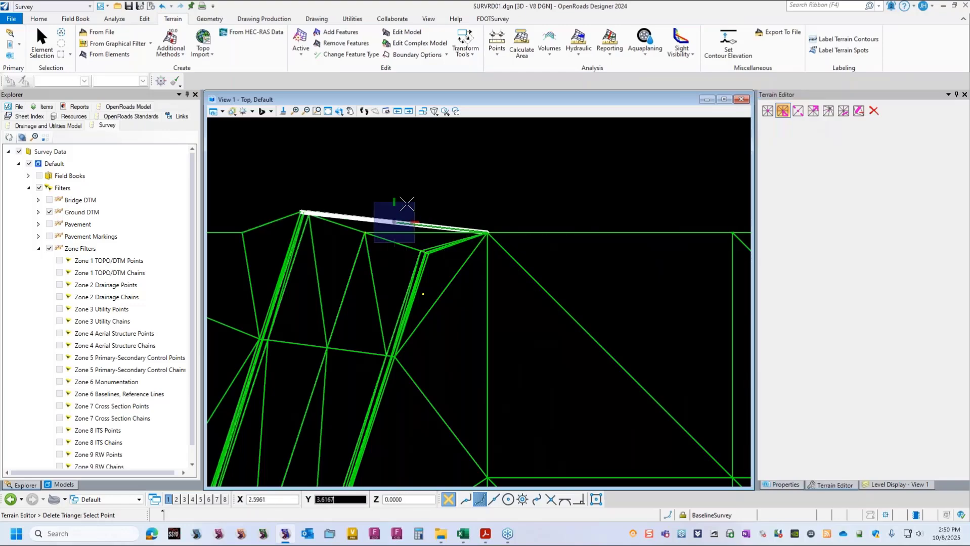
pyautogui.click(406, 207)
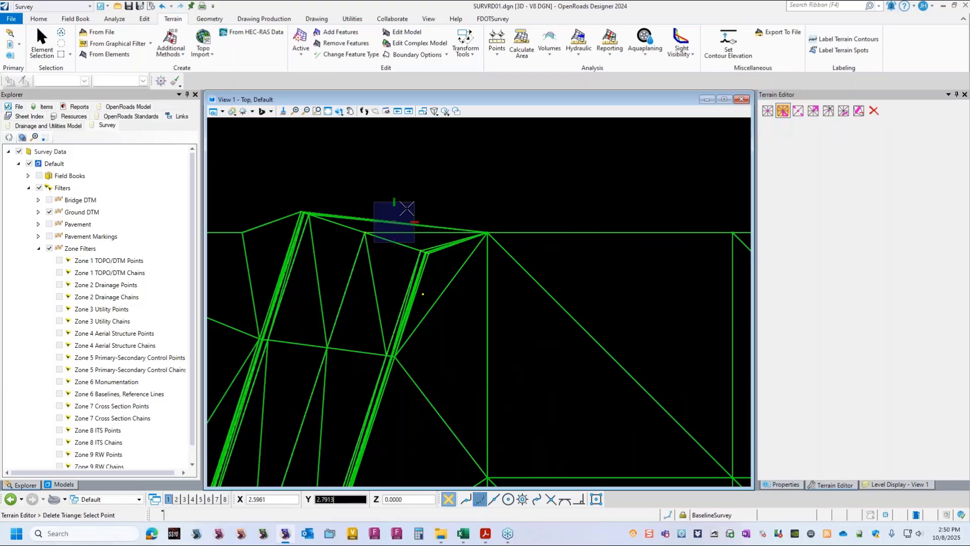
pyautogui.click(405, 214)
pyautogui.click(405, 214)
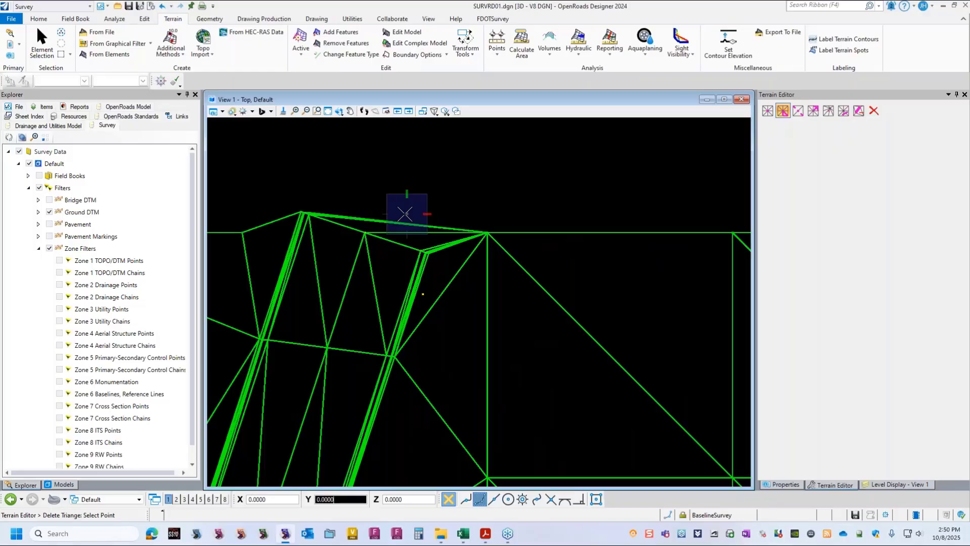
pyautogui.click(406, 214)
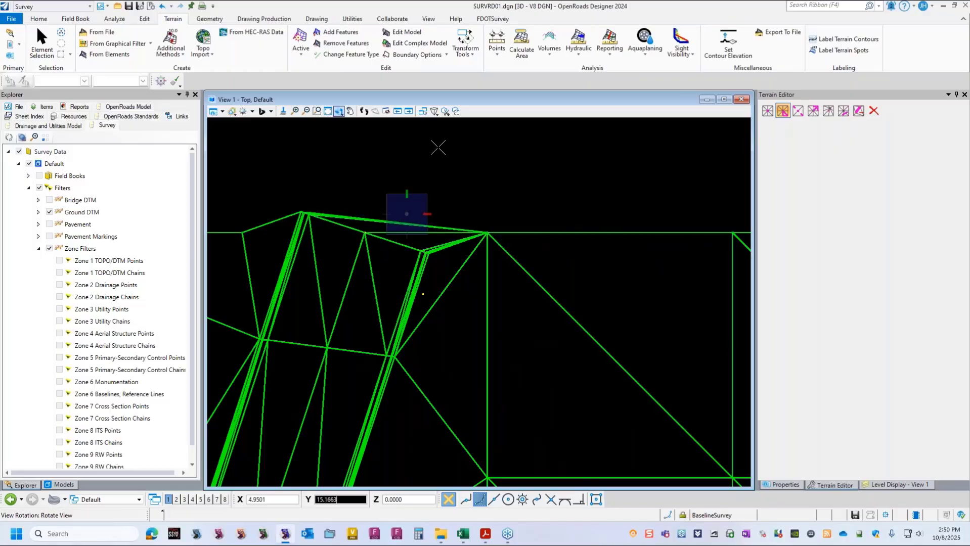
pyautogui.click(418, 137)
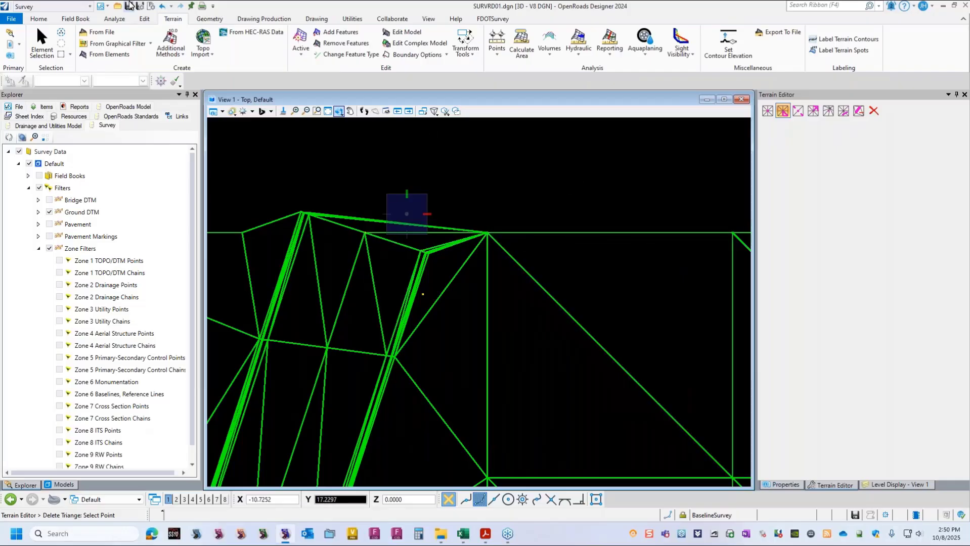
pyautogui.scroll(-2, 387, 243)
pyautogui.scroll(4, 405, 244)
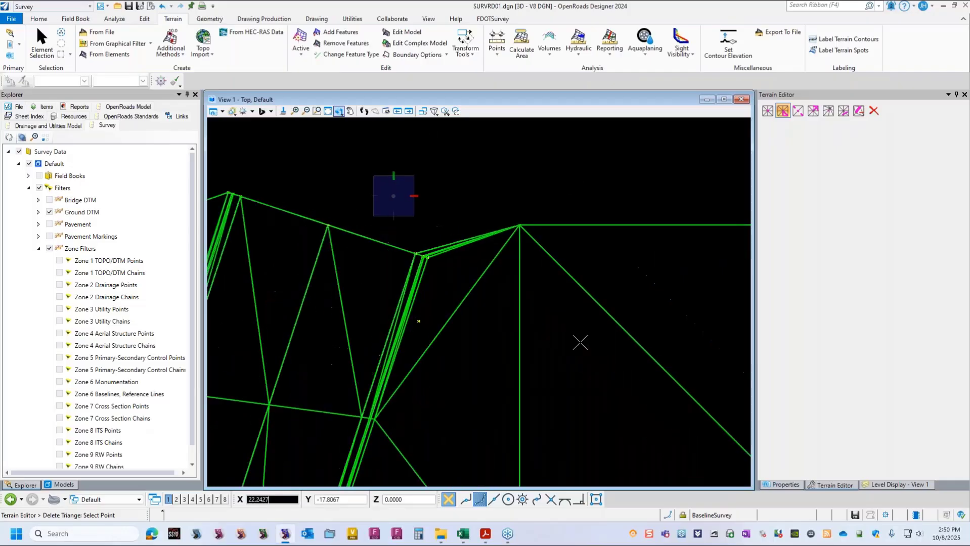
pyautogui.scroll(-2, 579, 342)
pyautogui.scroll(-2, 465, 254)
pyautogui.scroll(-3, 463, 253)
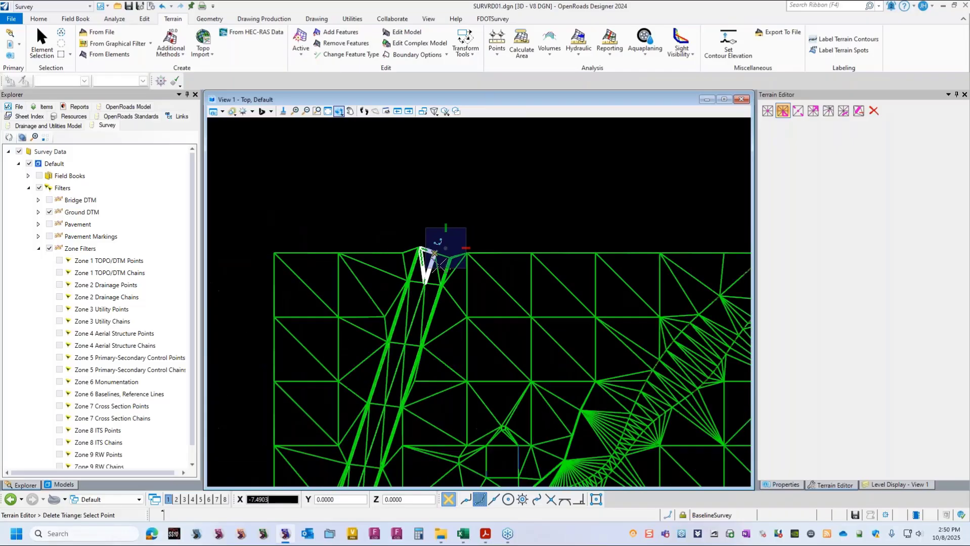
pyautogui.scroll(3, 476, 263)
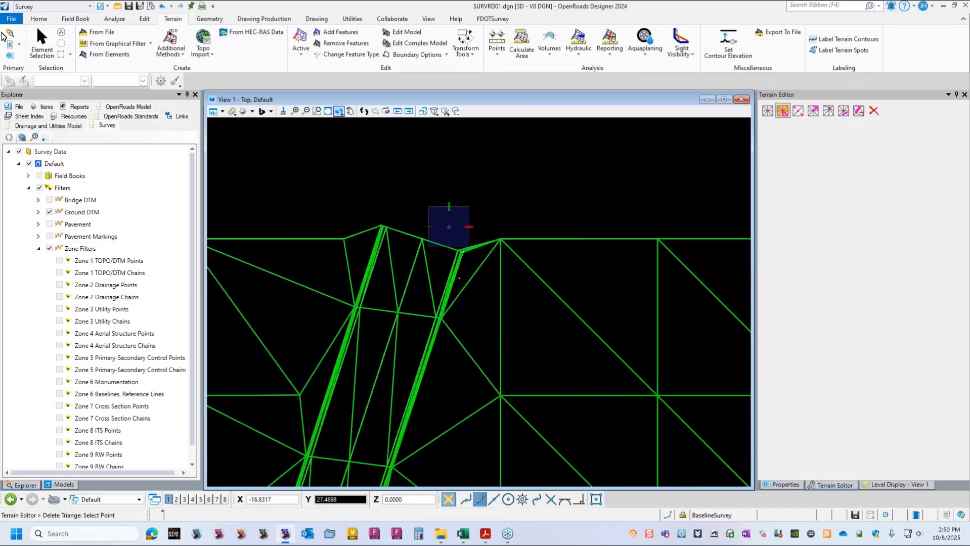
pyautogui.click(40, 38)
# - Examine the terrain's northern boundary from the road's end to the northeast corner for thin sliver triangles
pyautogui.scroll(-5, 489, 206)
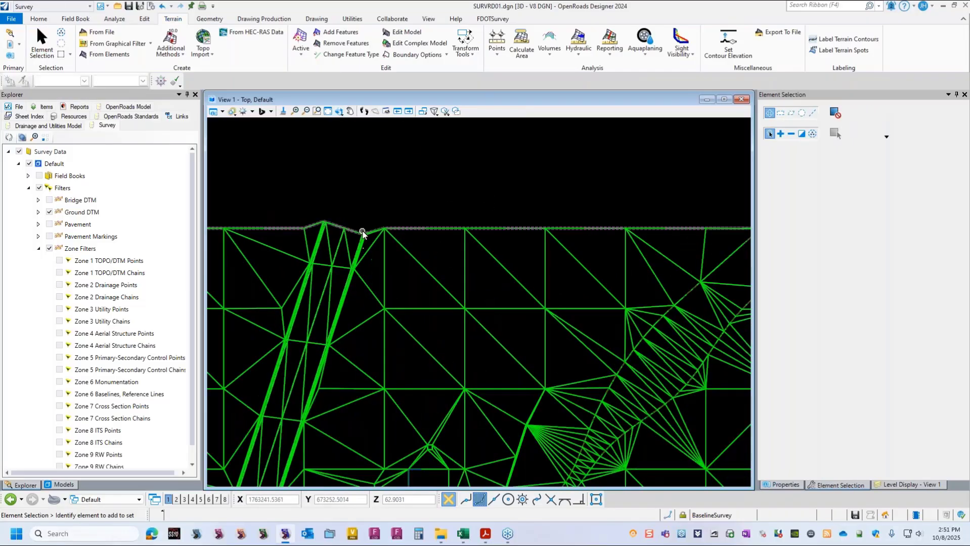
pyautogui.scroll(4, 521, 231)
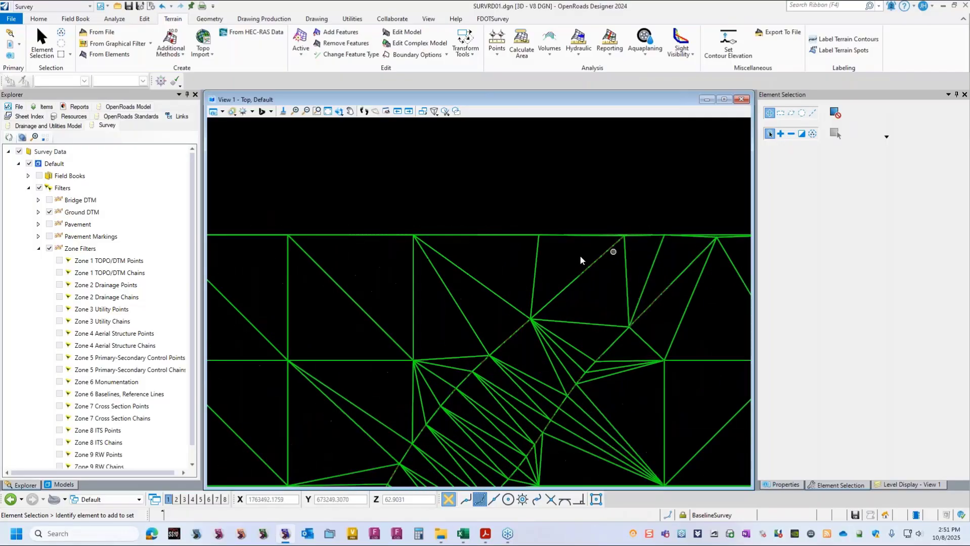
pyautogui.scroll(2, 530, 250)
pyautogui.scroll(2, 530, 249)
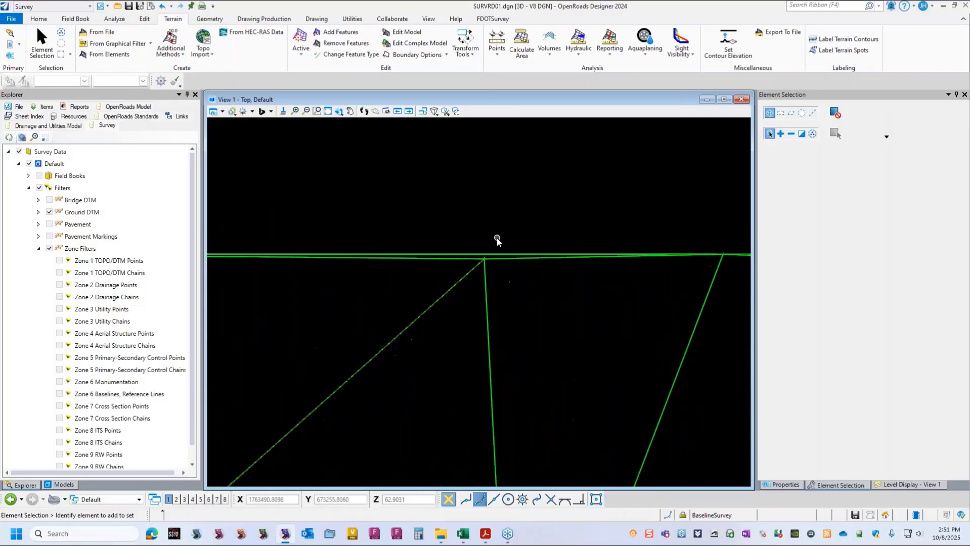
pyautogui.scroll(2, 493, 253)
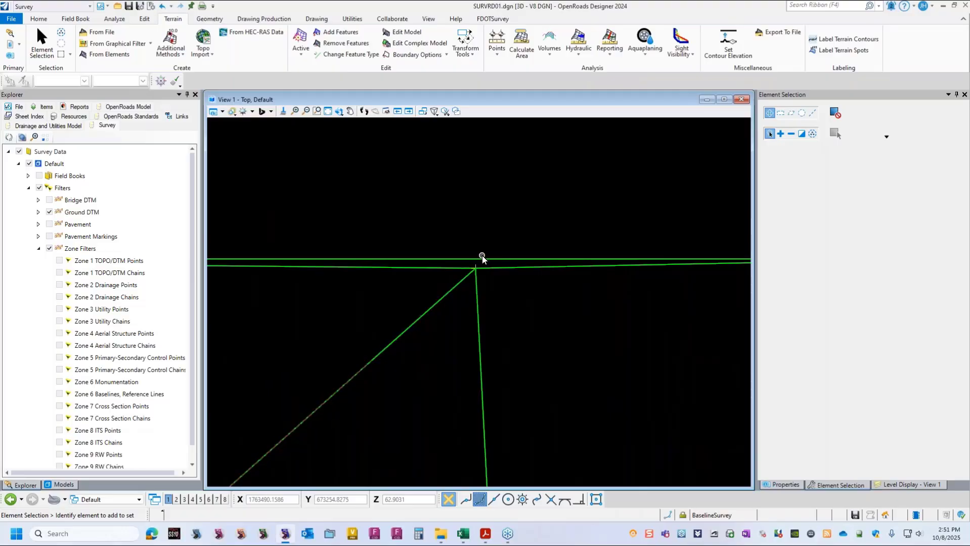
pyautogui.scroll(-2, 439, 253)
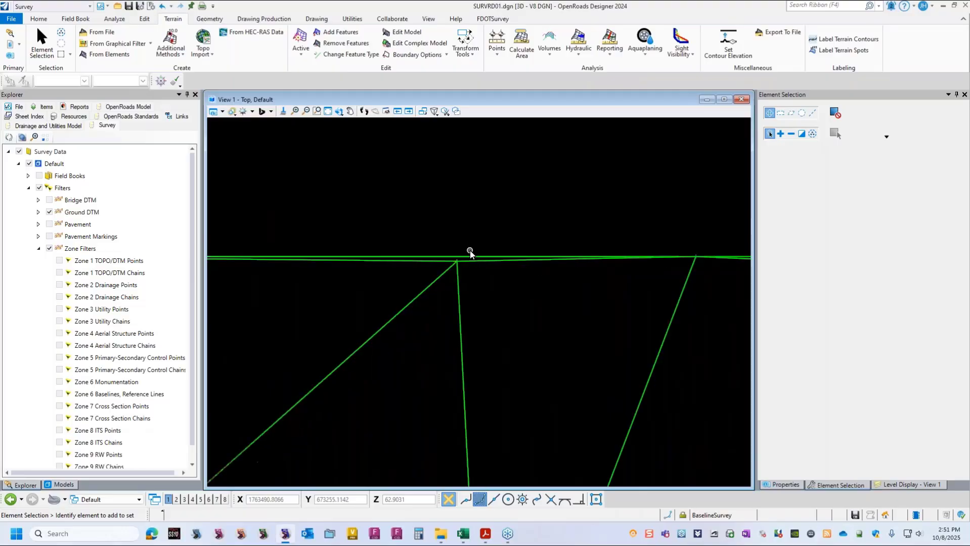
pyautogui.scroll(-3, 468, 303)
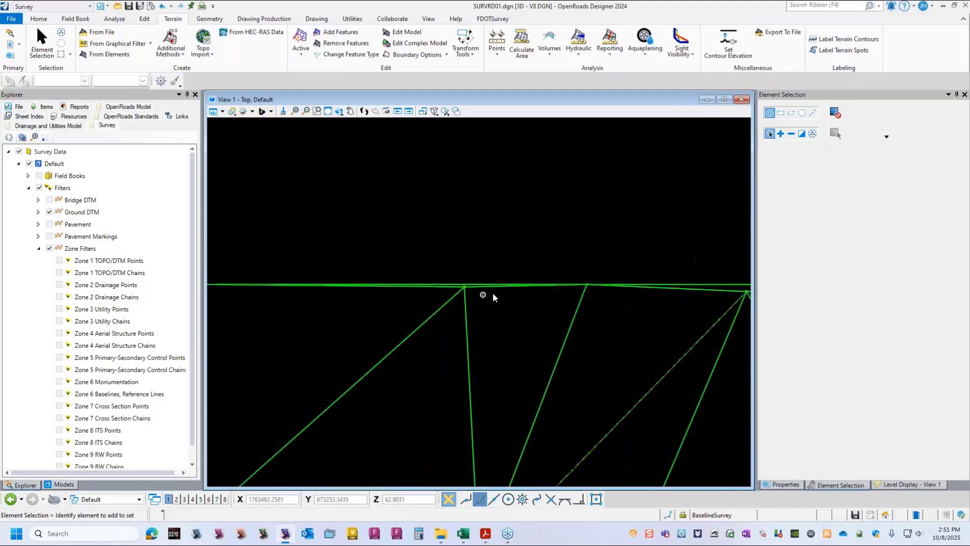
pyautogui.scroll(1, 490, 288)
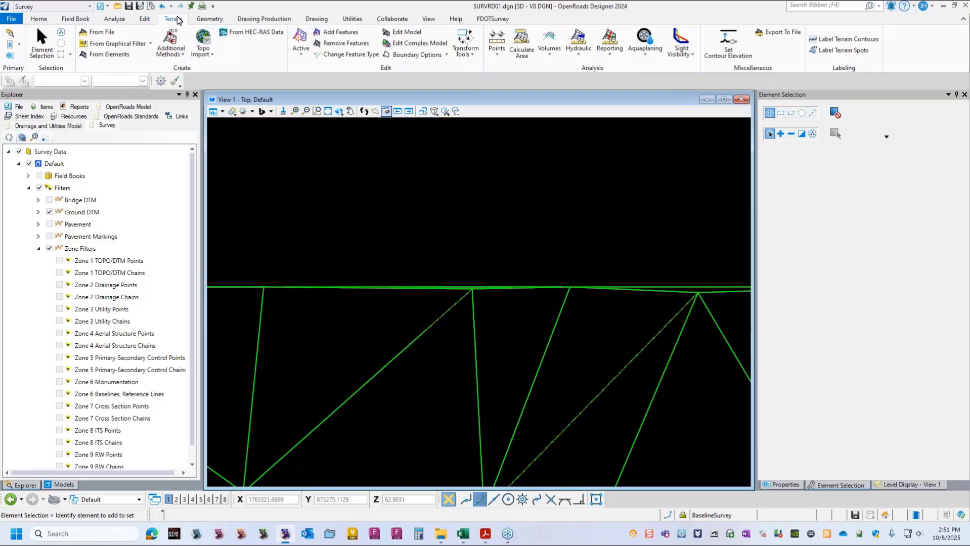
# - Delete the thin boundary triangles along the terrain's northern edge near the northeast corner with Delete Triangle, and undo the last deletion
pyautogui.click(407, 33)
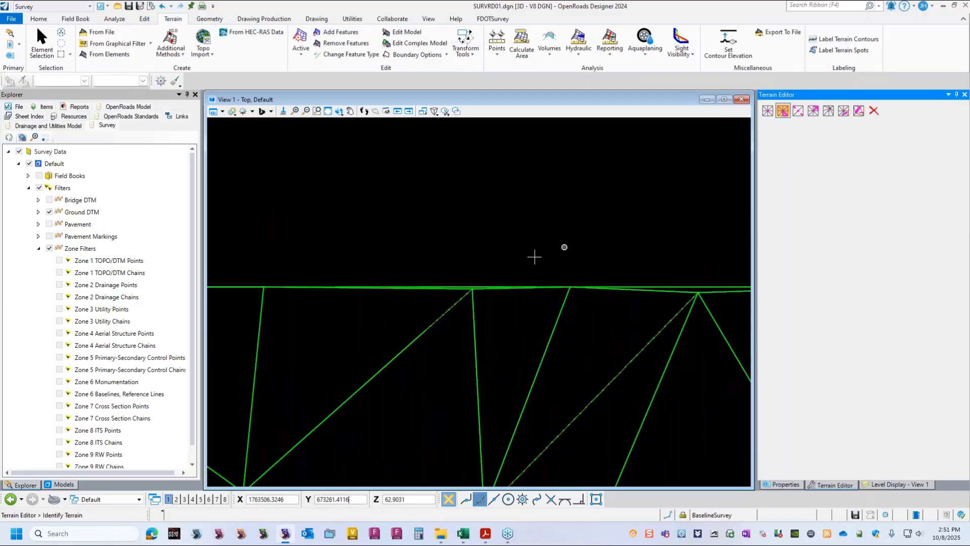
pyautogui.click(475, 283)
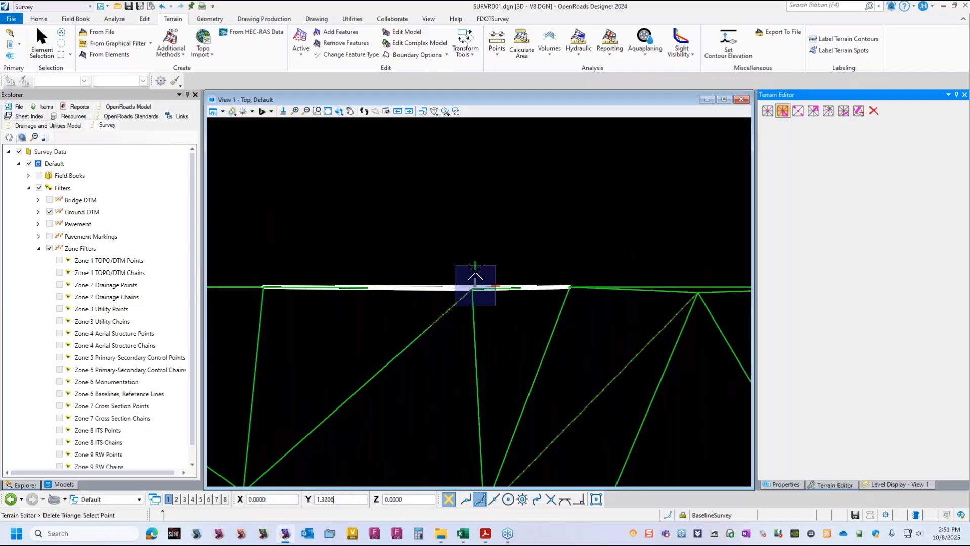
pyautogui.scroll(-2, 461, 210)
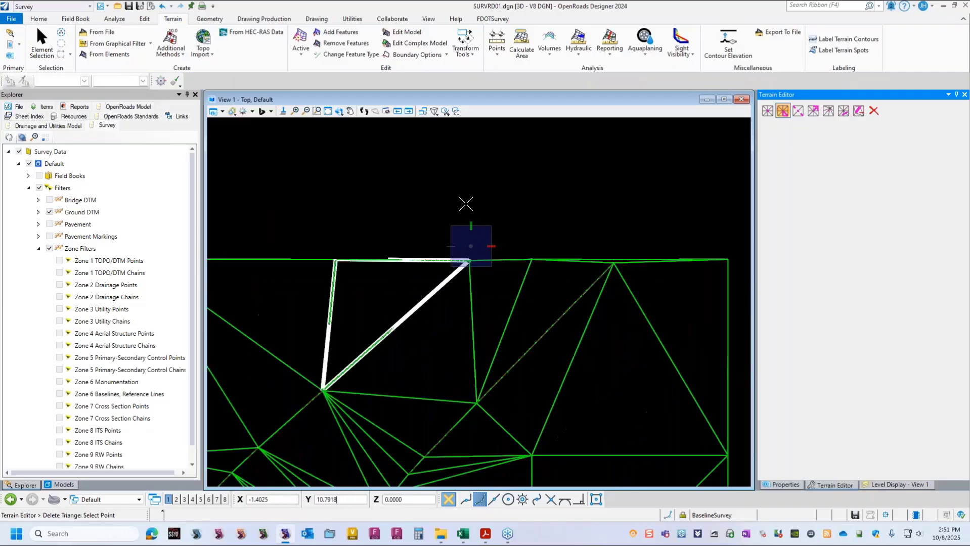
pyautogui.scroll(3, 466, 204)
pyautogui.scroll(3, 581, 303)
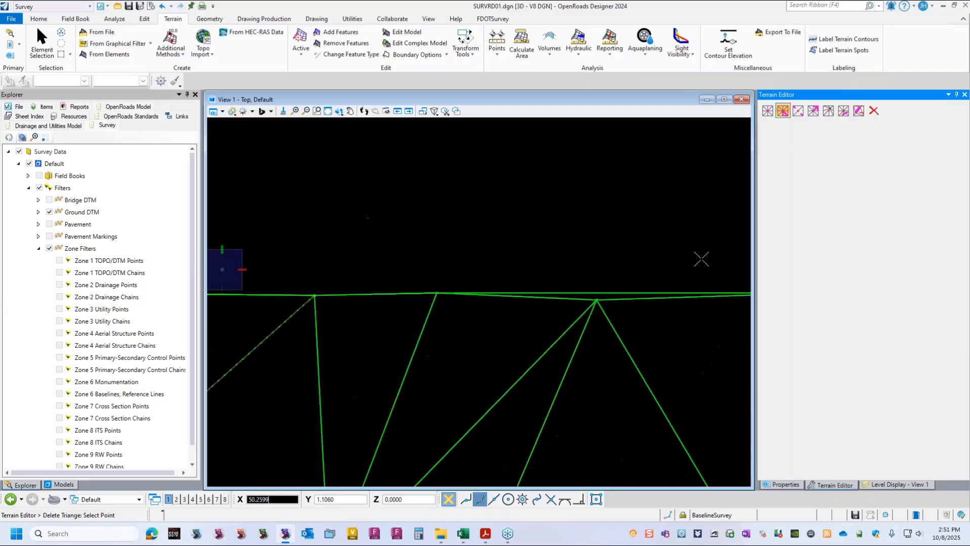
pyautogui.click(581, 306)
pyautogui.click(571, 259)
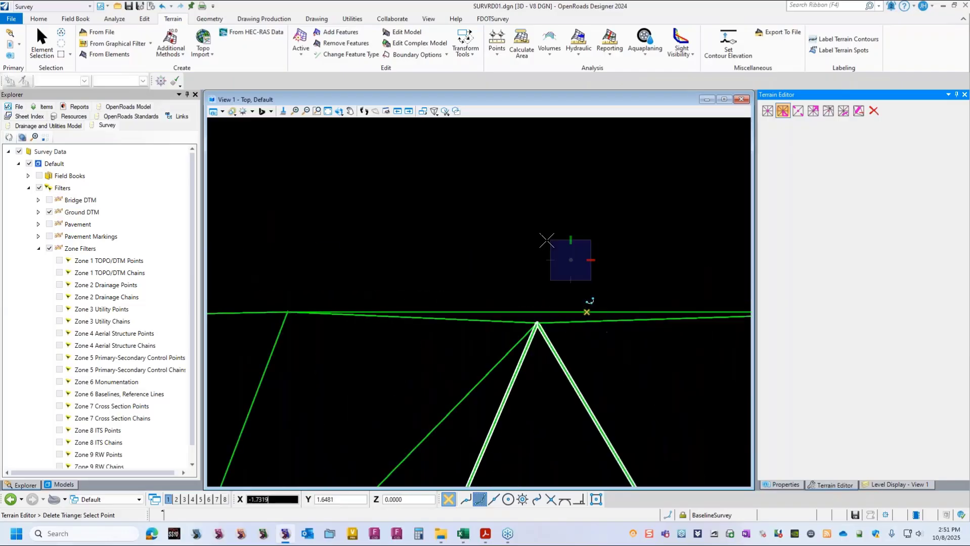
pyautogui.scroll(-4, 546, 239)
pyautogui.scroll(2, 547, 238)
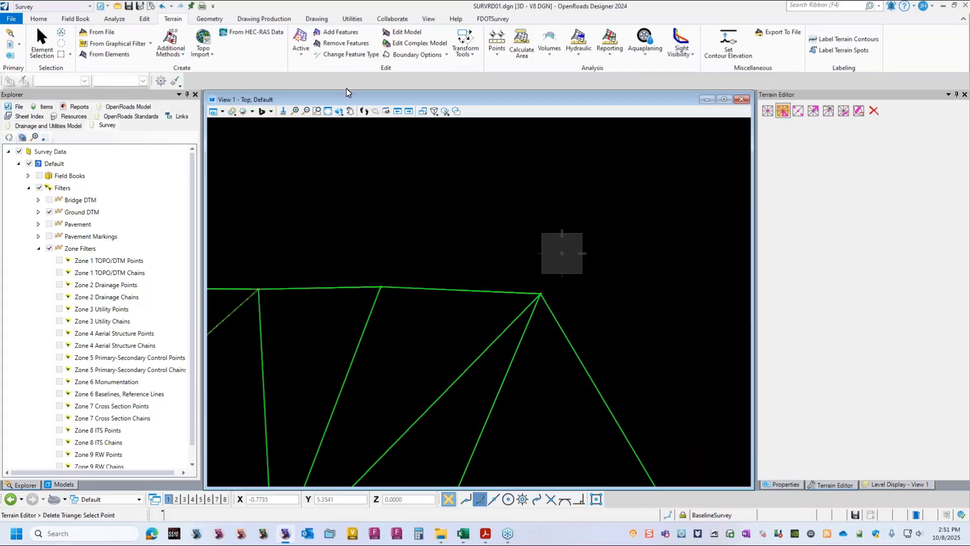
pyautogui.click(162, 7)
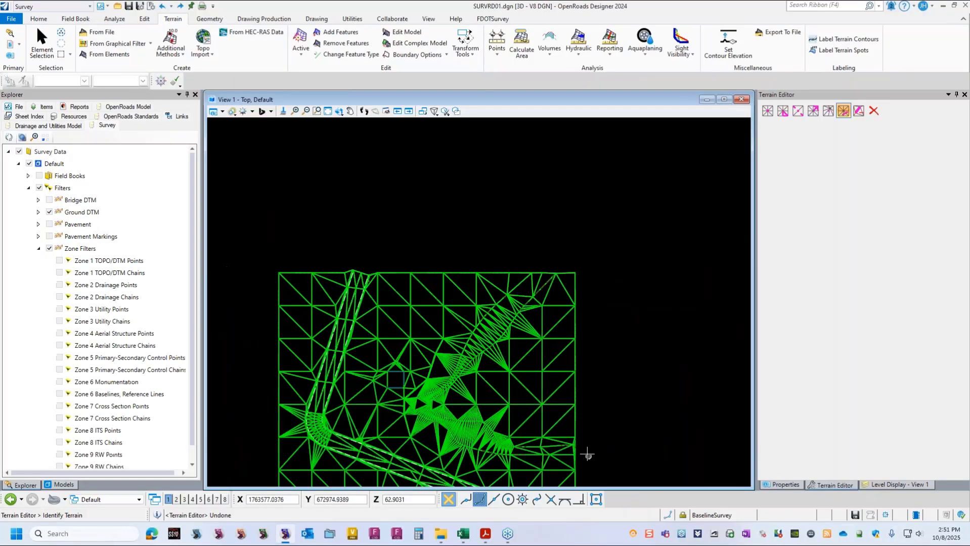
# - Save the file and try to start Delete Triangles By Line on the sliver triangles at the terrain's eastern edge
pyautogui.scroll(6, 585, 404)
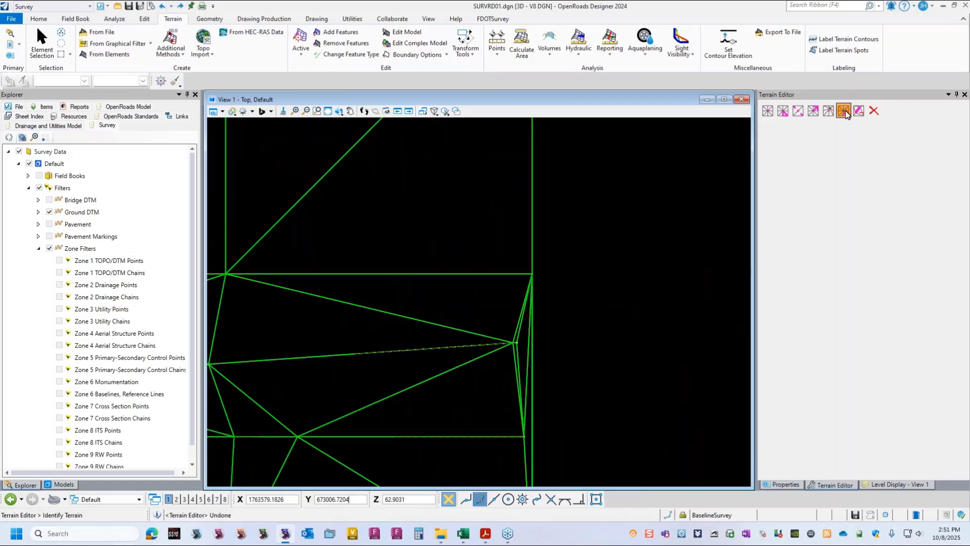
pyautogui.hotkey('ctrl', 's')
pyautogui.click(845, 112)
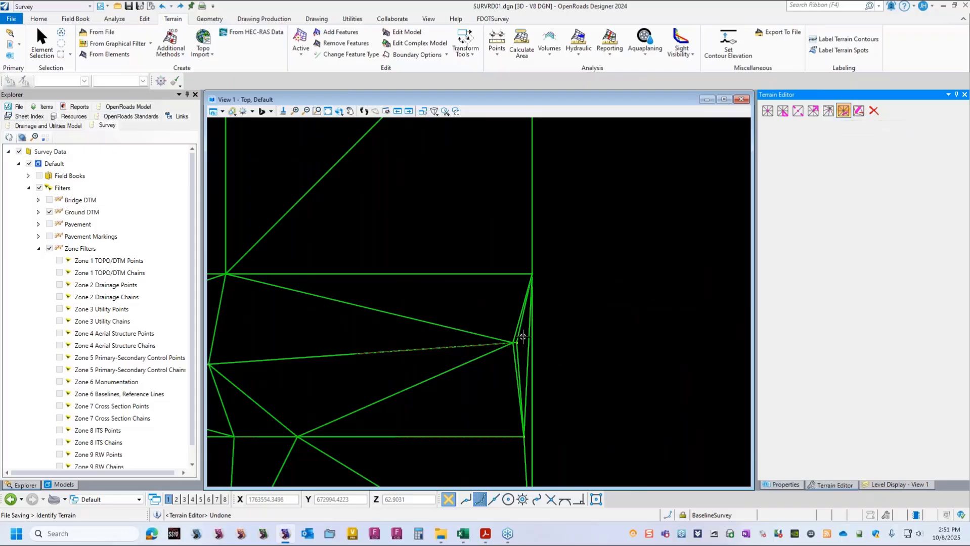
pyautogui.click(561, 338)
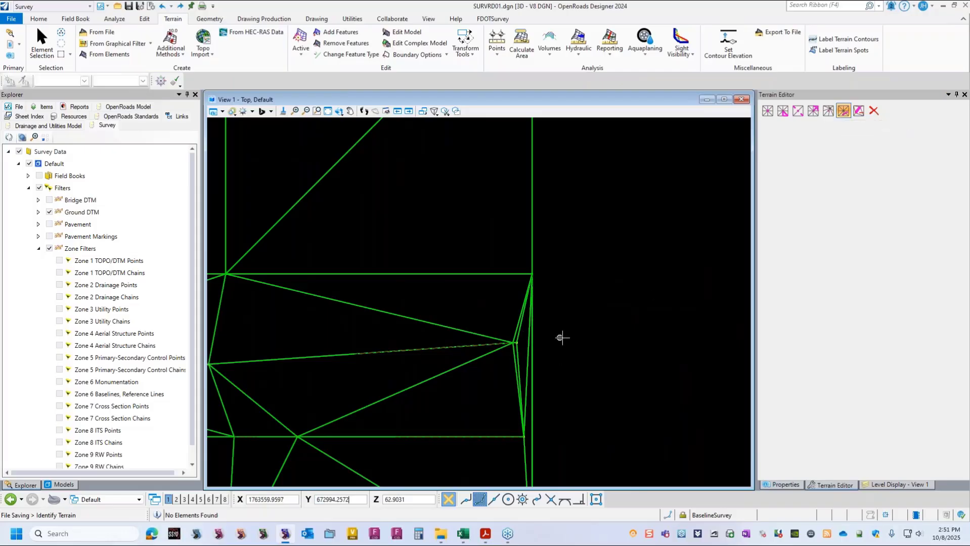
pyautogui.click(844, 112)
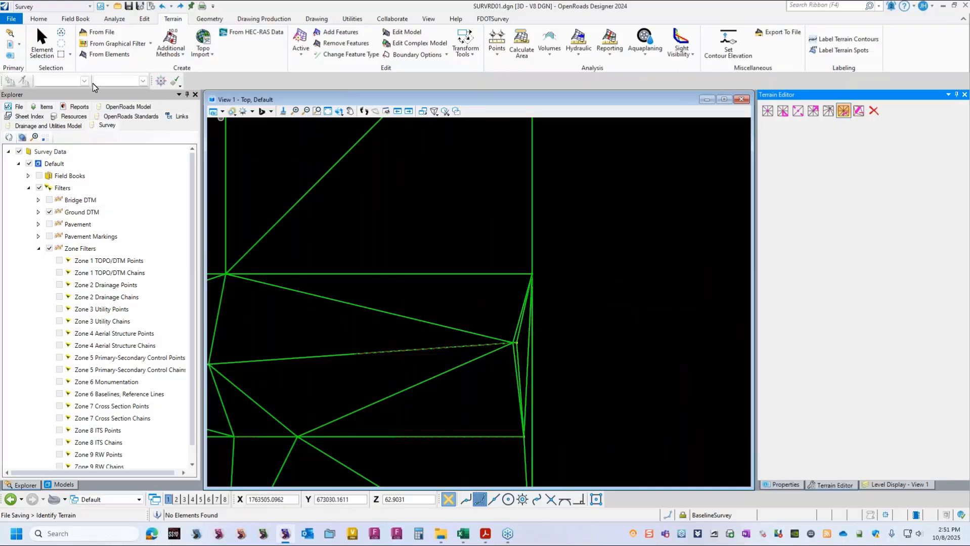
pyautogui.click(33, 38)
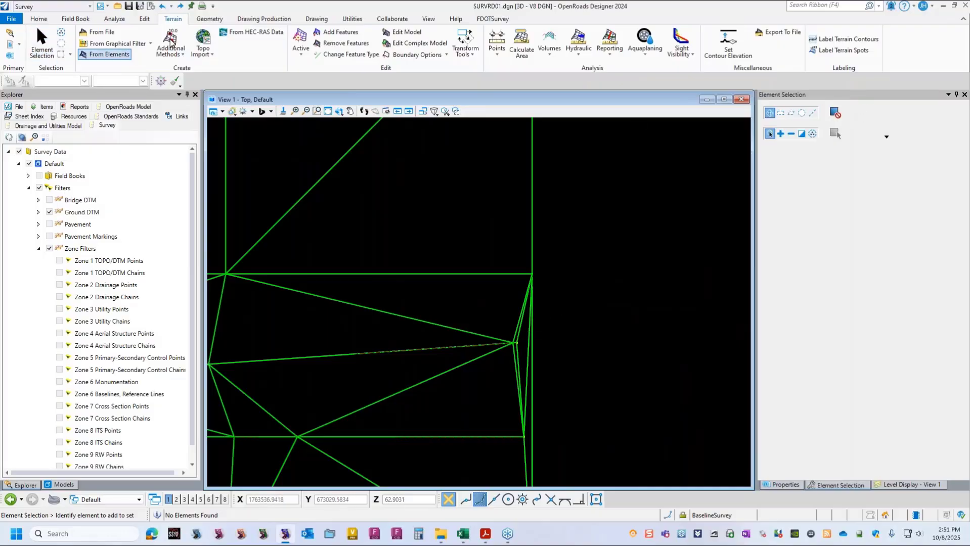
pyautogui.click(420, 37)
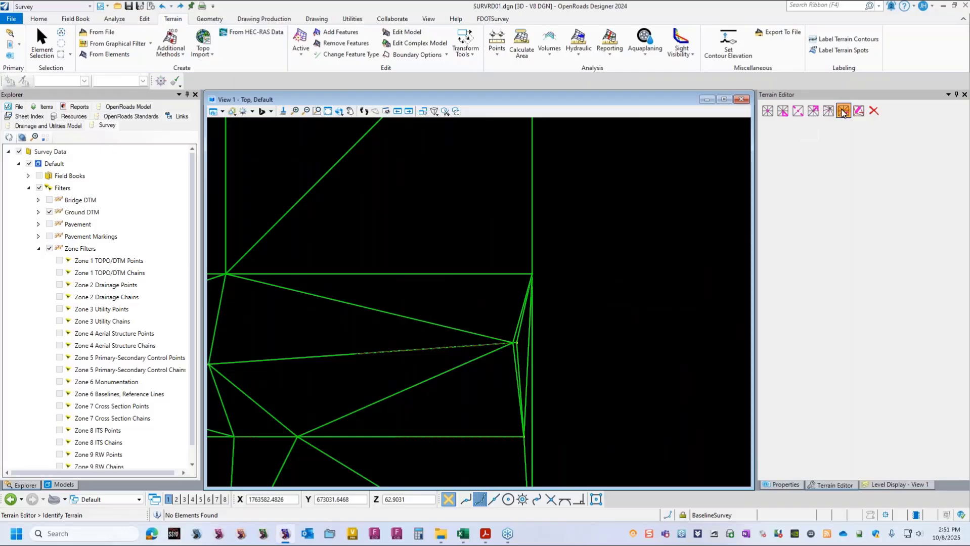
pyautogui.click(844, 113)
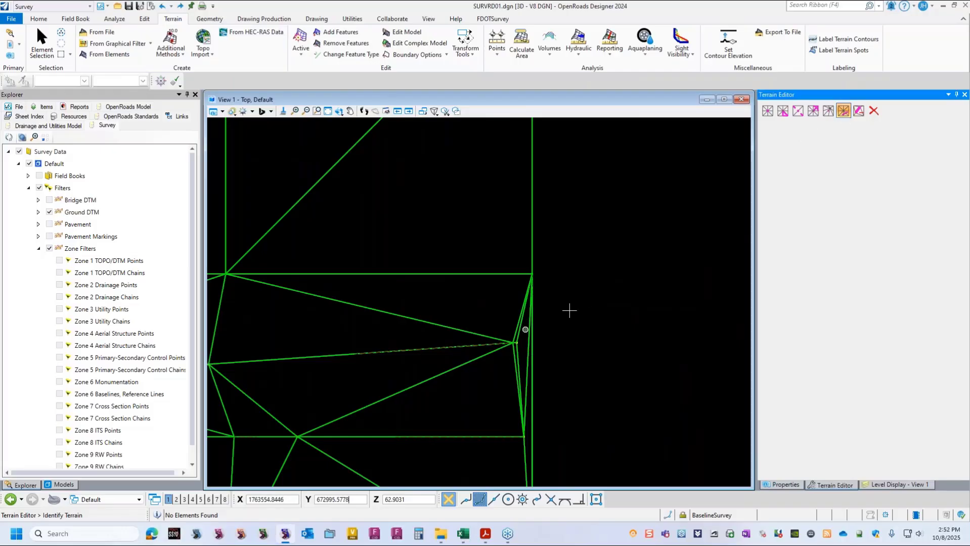
pyautogui.scroll(3, 521, 330)
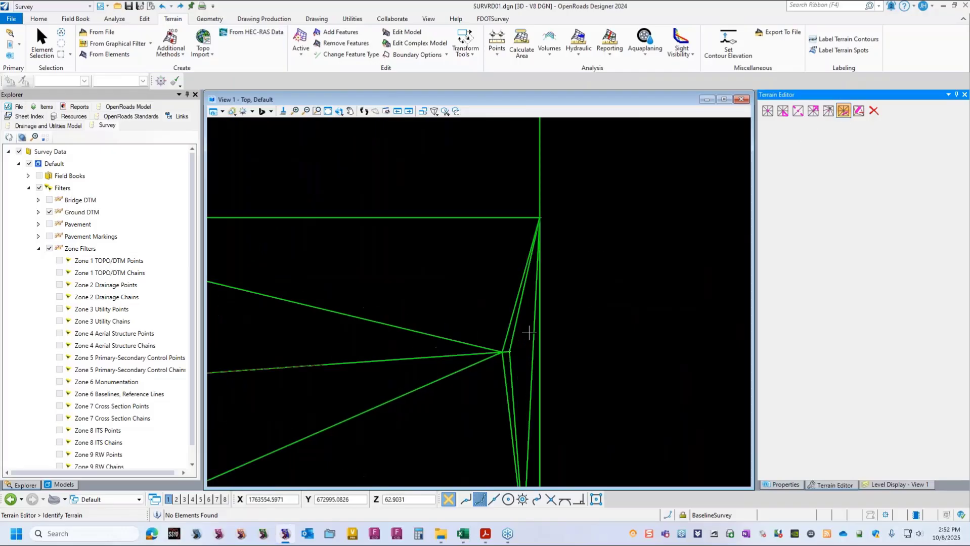
# - Restart OpenRoads Designer with the FDOT 2024 ORD shortcut, reopen SURVRD01.dgn, and save the settings with the whole terrain fitted in view
pyautogui.click(965, 6)
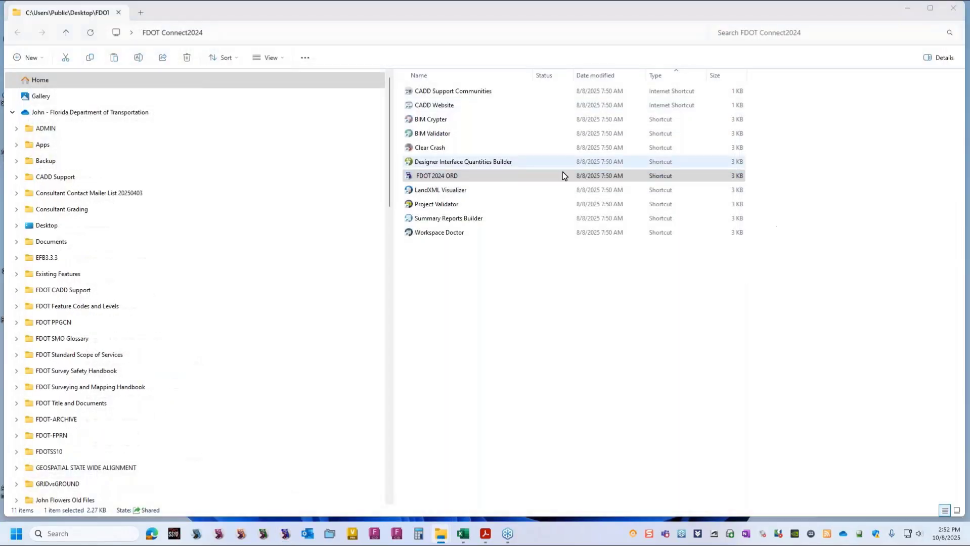
pyautogui.doubleClick(444, 177)
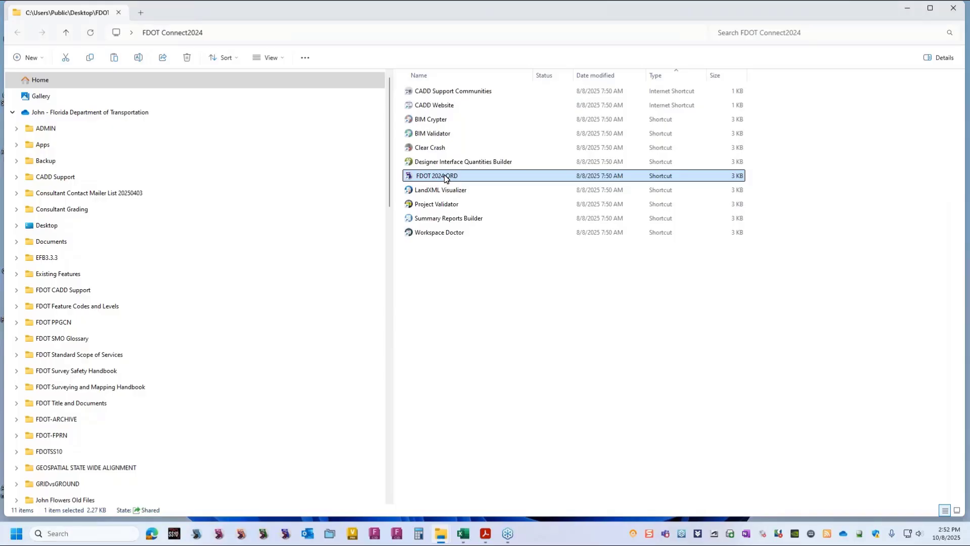
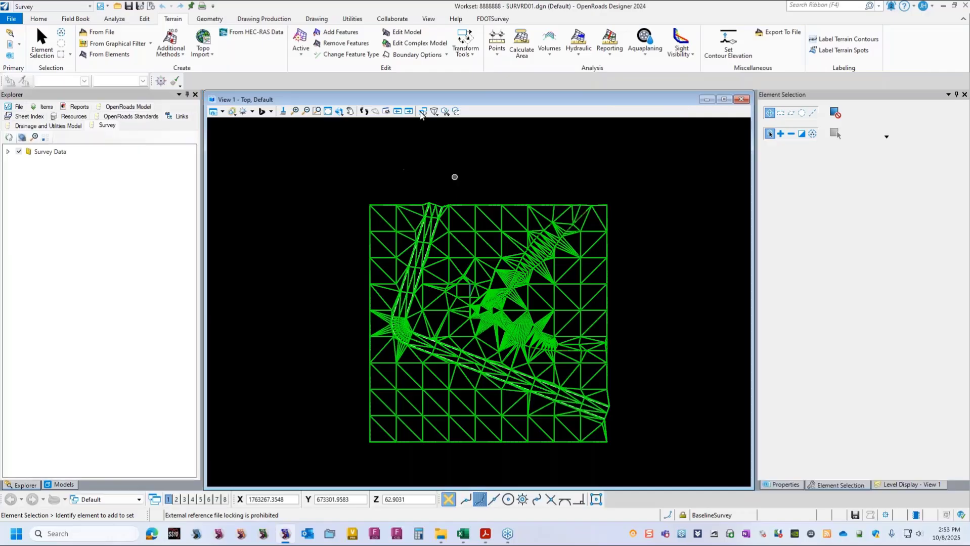
pyautogui.click(327, 111)
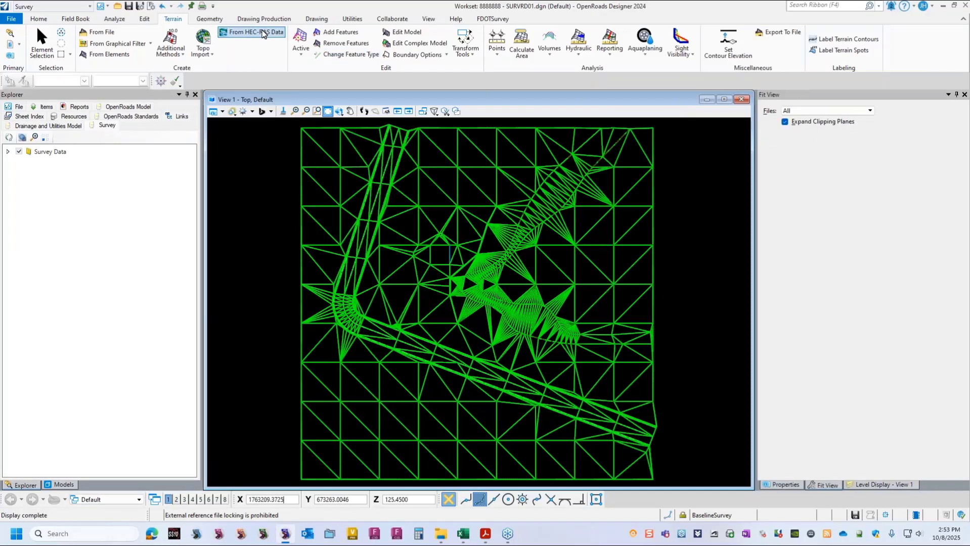
pyautogui.click(141, 6)
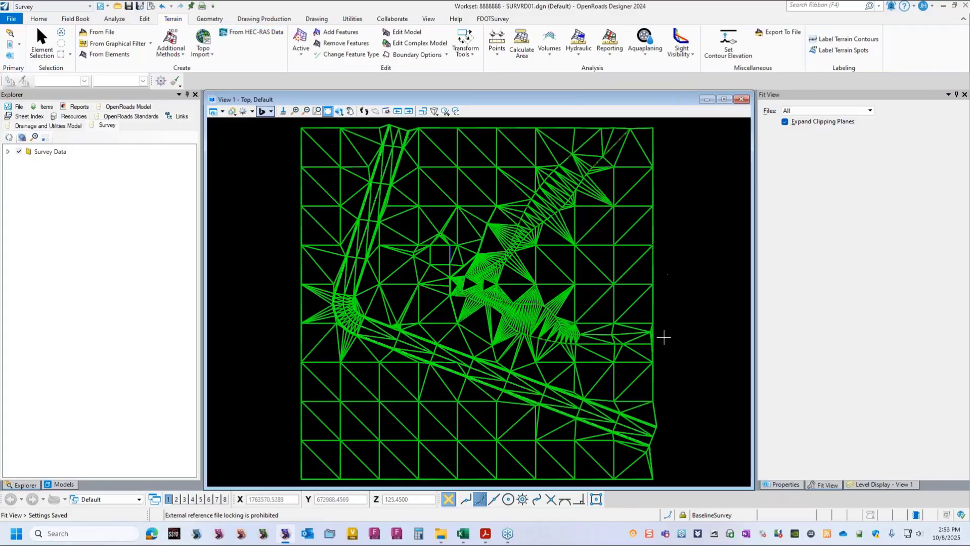
# - Delete the long outer sliver triangles at the terrain's eastern edge with Delete Triangles By Line, cutting outward across the boundary
pyautogui.scroll(6, 691, 335)
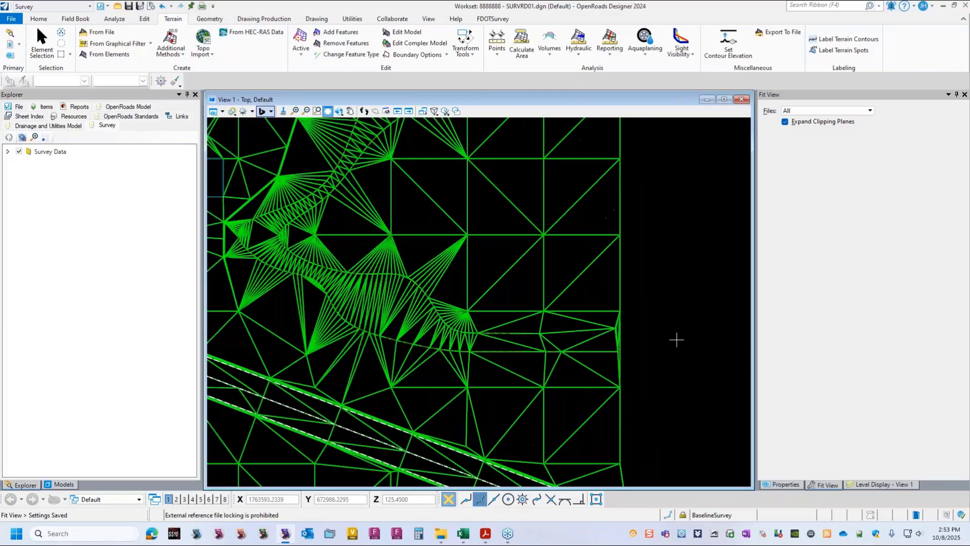
pyautogui.scroll(2, 633, 329)
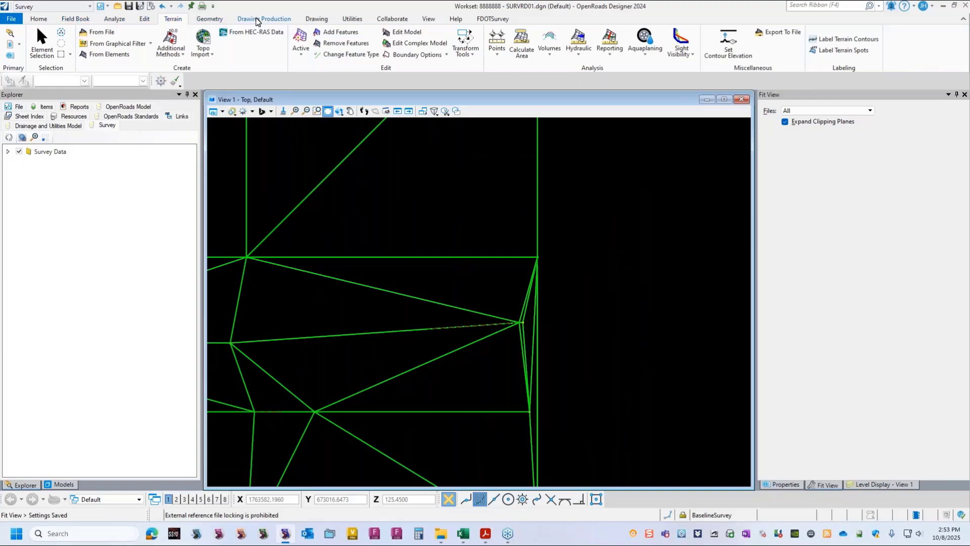
pyautogui.click(408, 31)
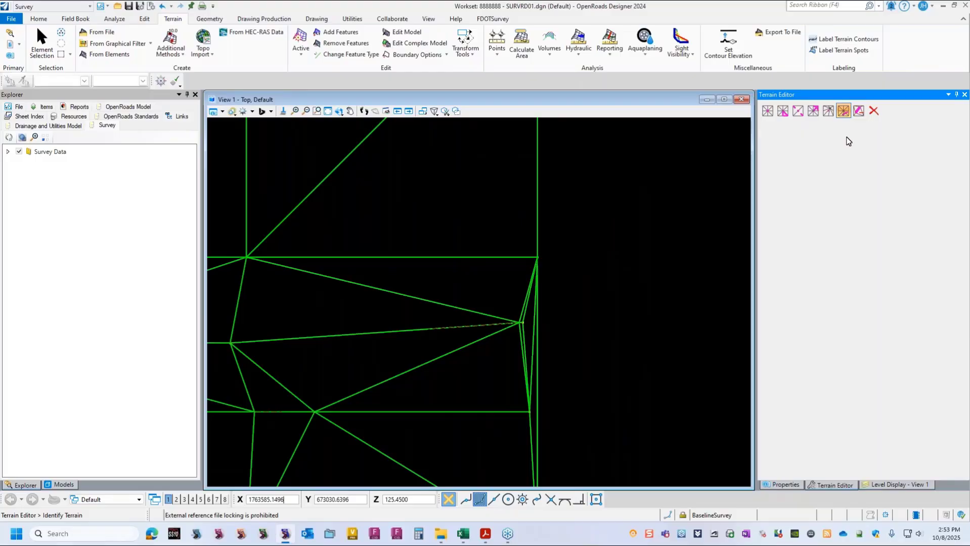
pyautogui.scroll(2, 598, 314)
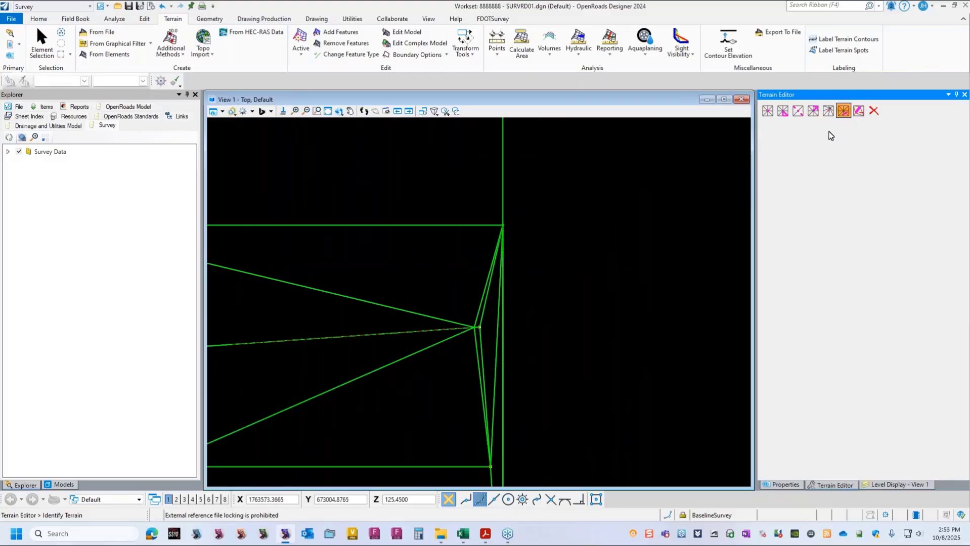
pyautogui.click(521, 318)
pyautogui.click(535, 317)
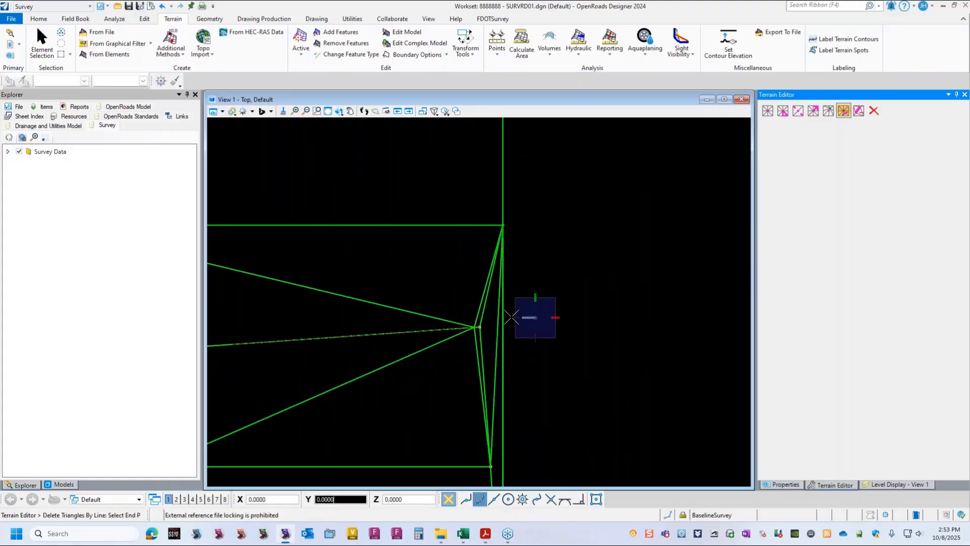
pyautogui.click(485, 316)
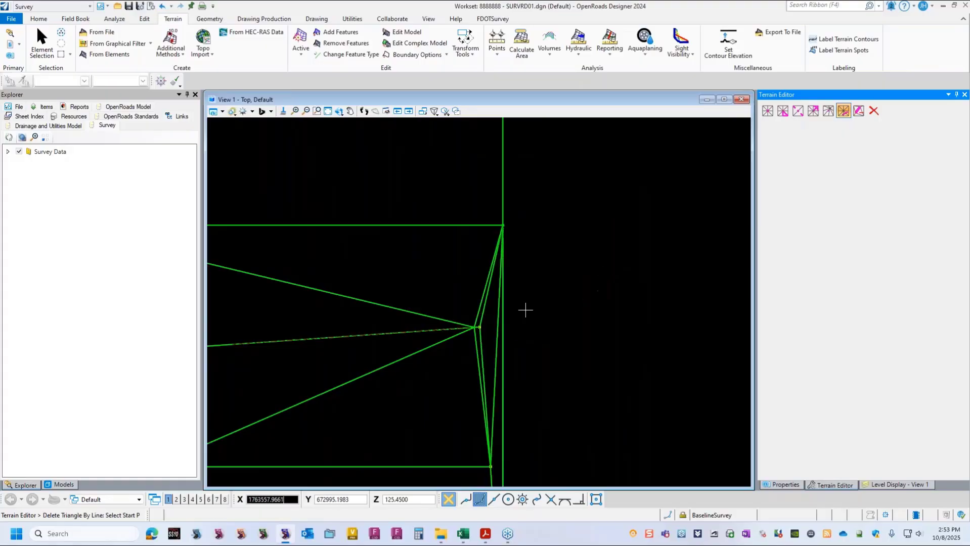
pyautogui.click(492, 320)
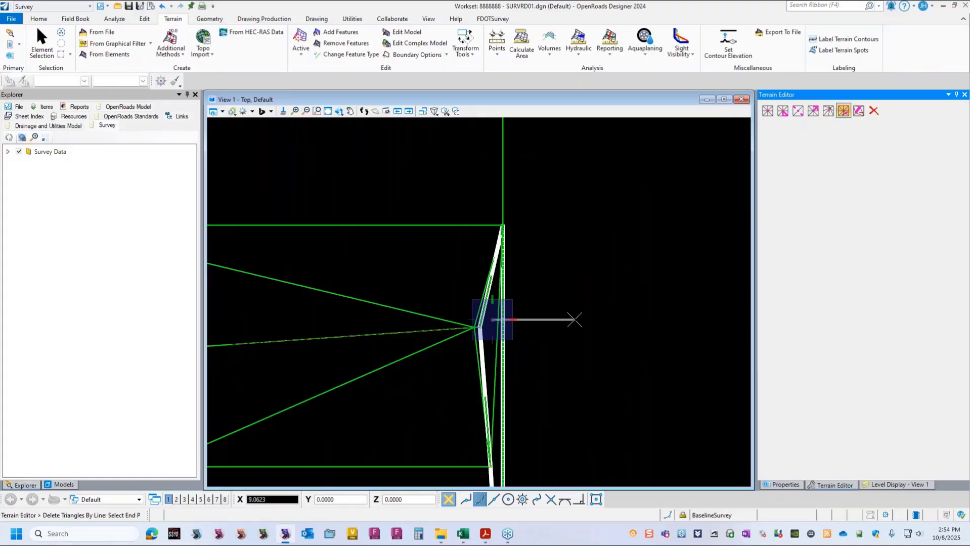
pyautogui.click(574, 320)
pyautogui.scroll(-5, 506, 187)
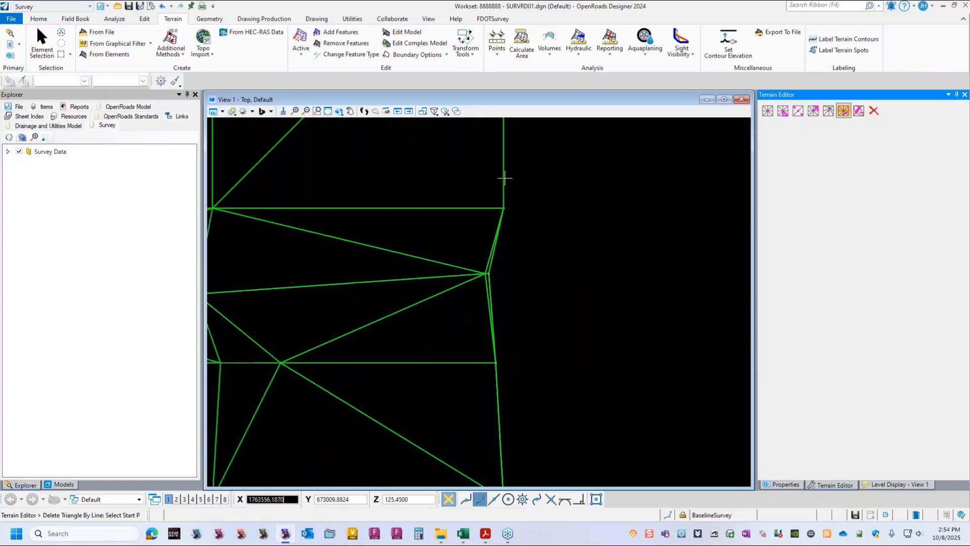
# - Delete the thin sliver triangles at the terrain's southeast corner with Delete Triangles By Line, cutting outward across the eastern boundary just below the road
pyautogui.scroll(5, 506, 399)
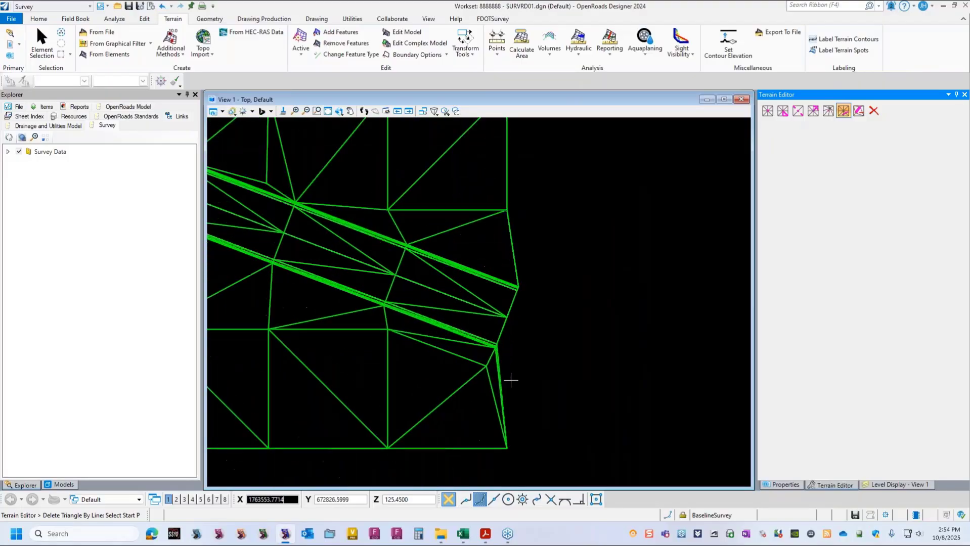
pyautogui.click(464, 356)
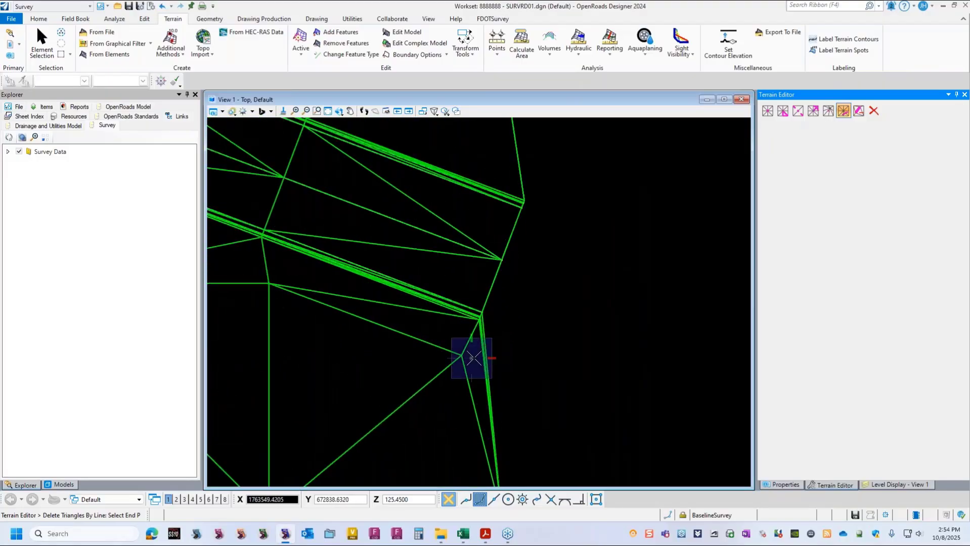
pyautogui.click(585, 347)
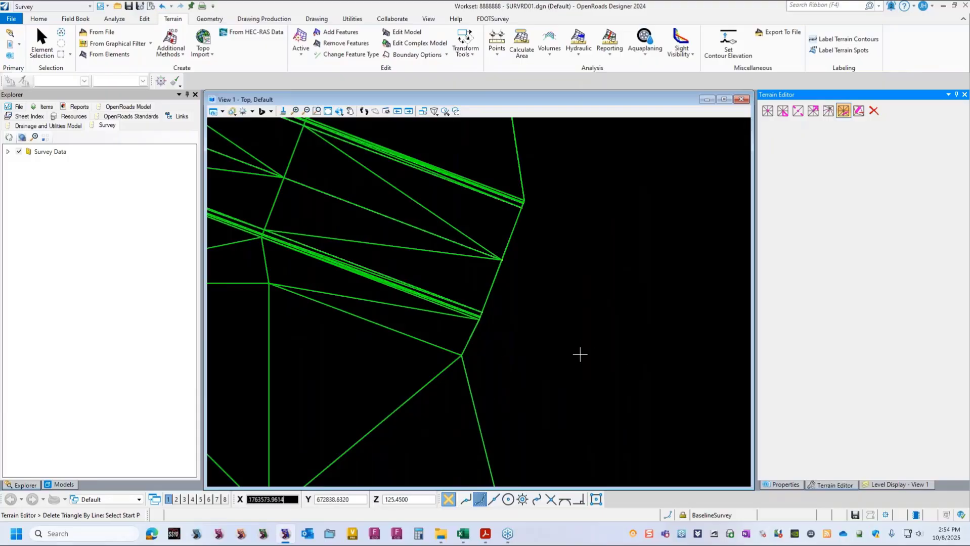
# - Save the settings with the whole terrain in view
pyautogui.scroll(-5, 580, 354)
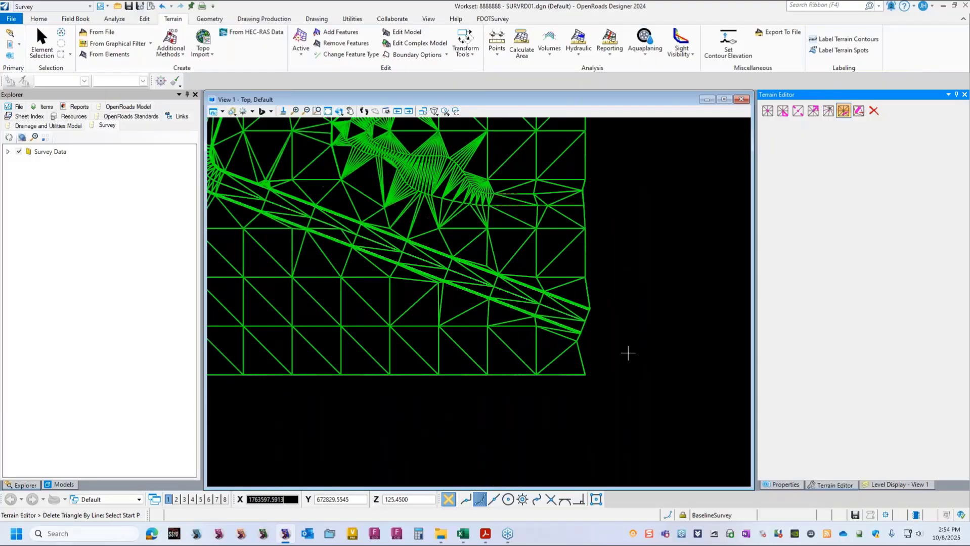
pyautogui.scroll(-4, 643, 367)
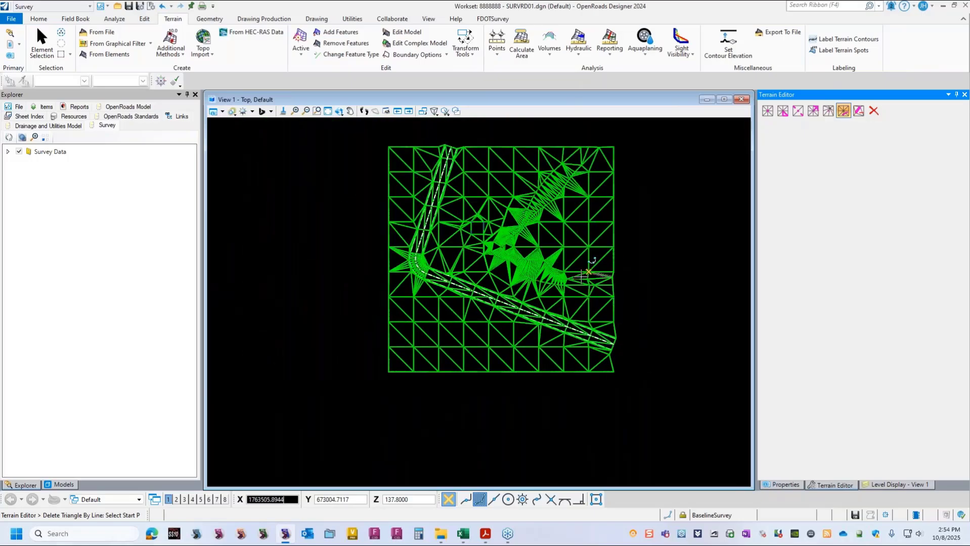
pyautogui.scroll(3, 582, 281)
pyautogui.scroll(-1, 589, 331)
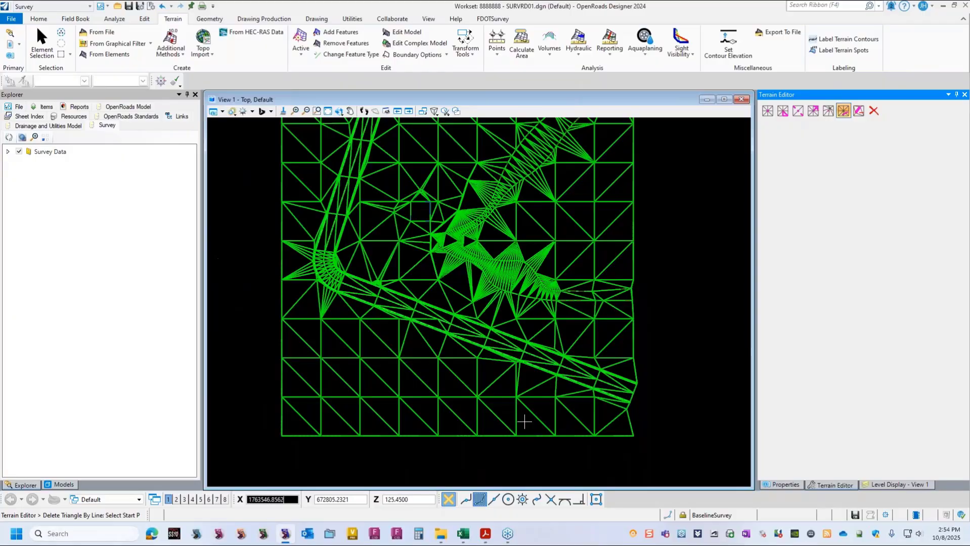
pyautogui.scroll(-1, 422, 312)
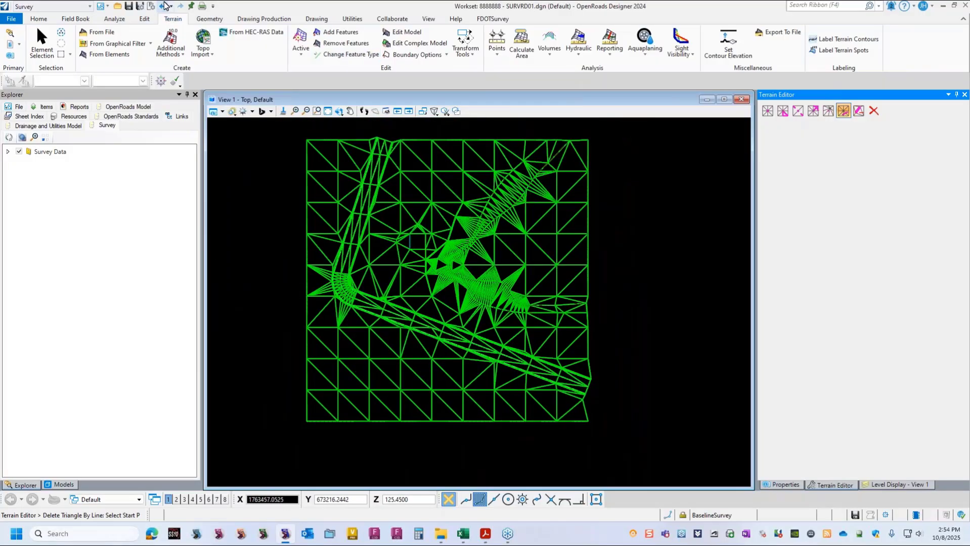
pyautogui.click(140, 7)
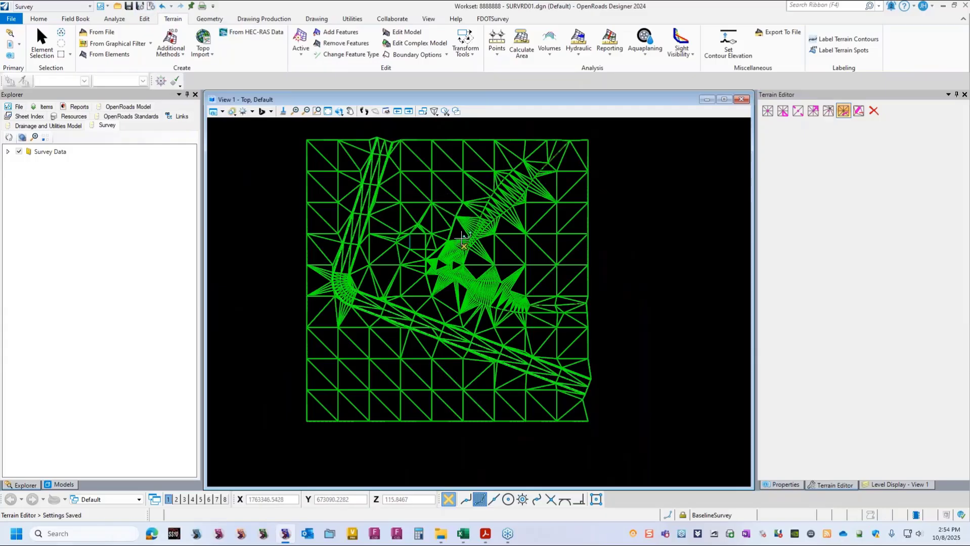
# - Swap the near-vertical triangle lines closing off the inner curved breakline's western bend with Swap Line, so they fan toward the ground point east of it
pyautogui.scroll(2, 462, 237)
pyautogui.scroll(1, 425, 222)
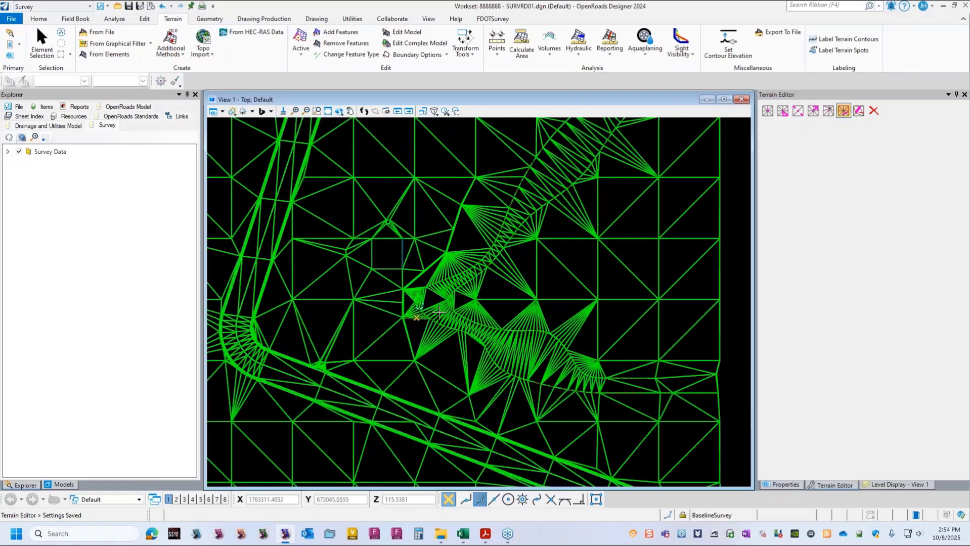
pyautogui.scroll(-1, 440, 311)
pyautogui.scroll(2, 436, 314)
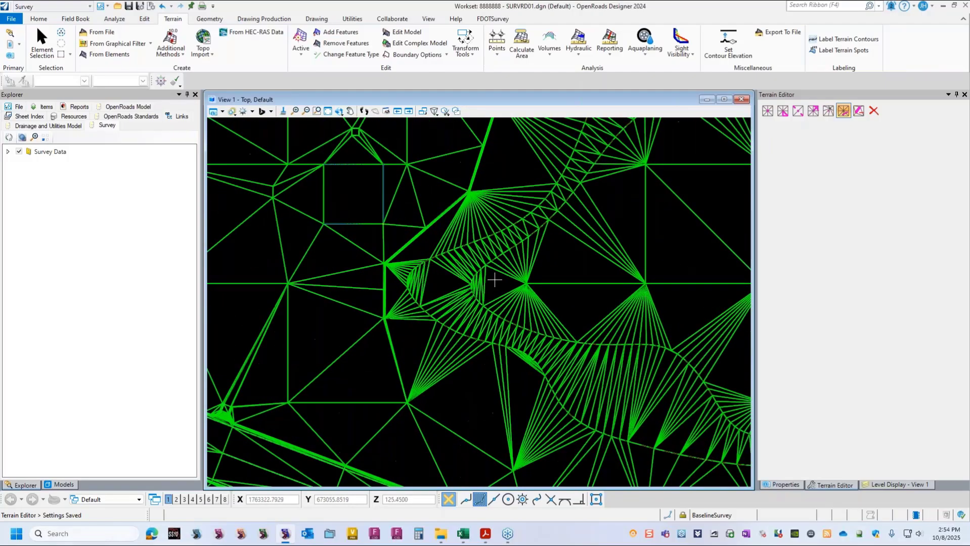
pyautogui.scroll(-1, 527, 277)
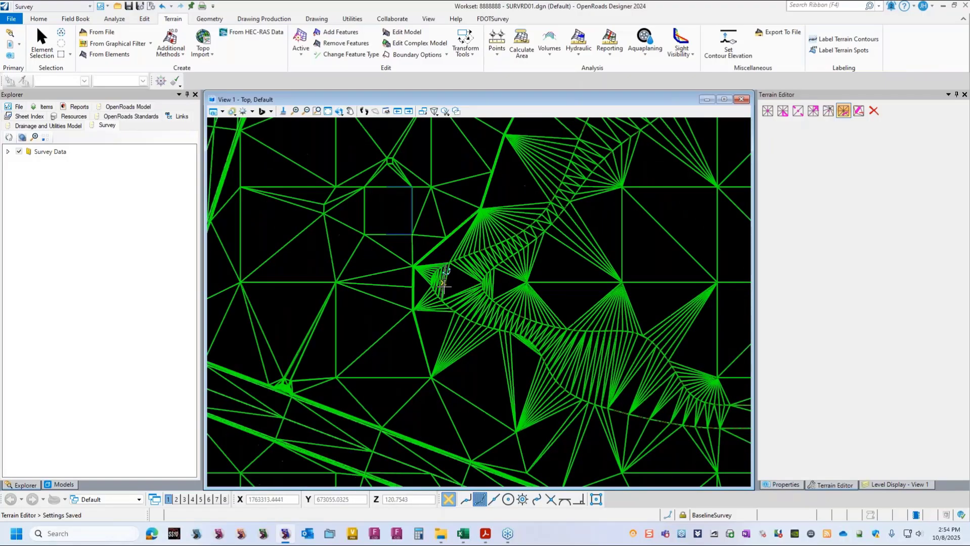
pyautogui.scroll(3, 445, 286)
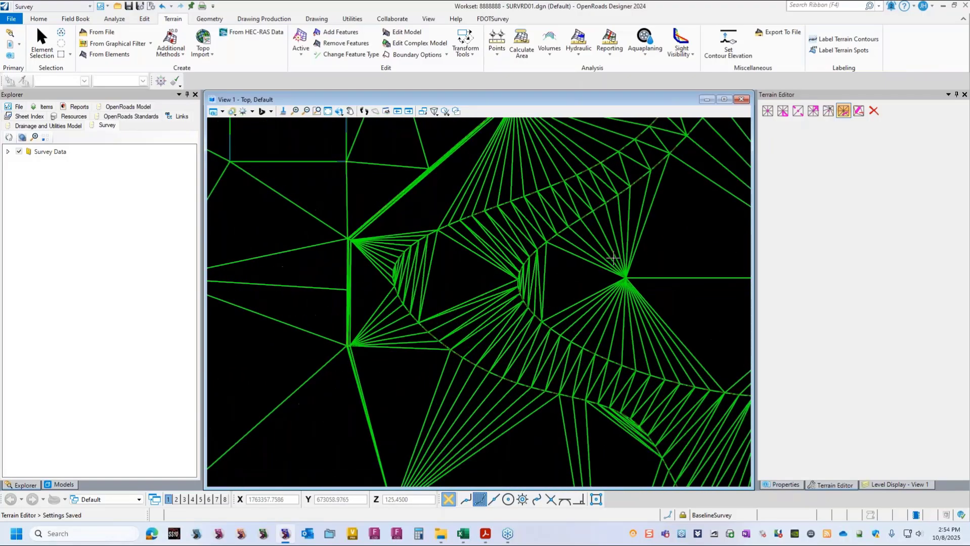
pyautogui.click(799, 113)
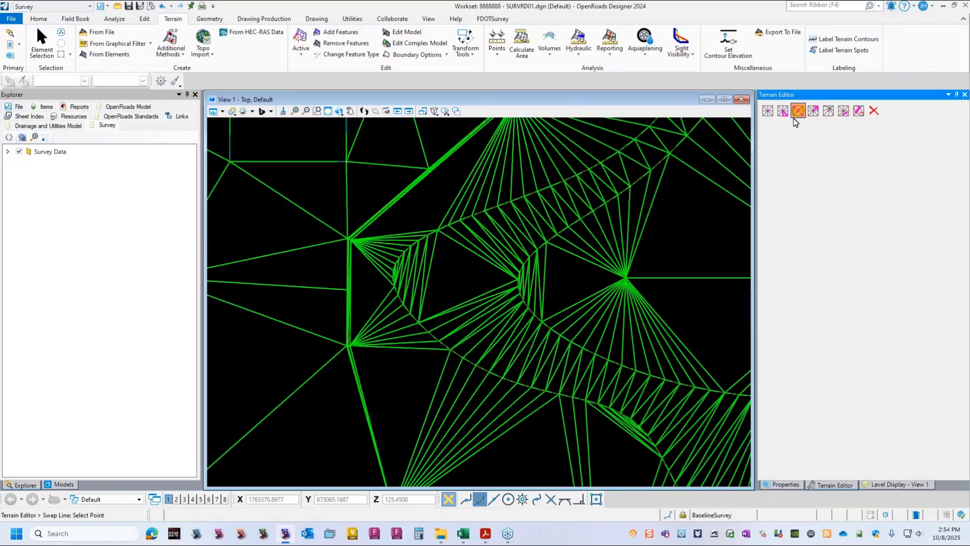
pyautogui.click(547, 278)
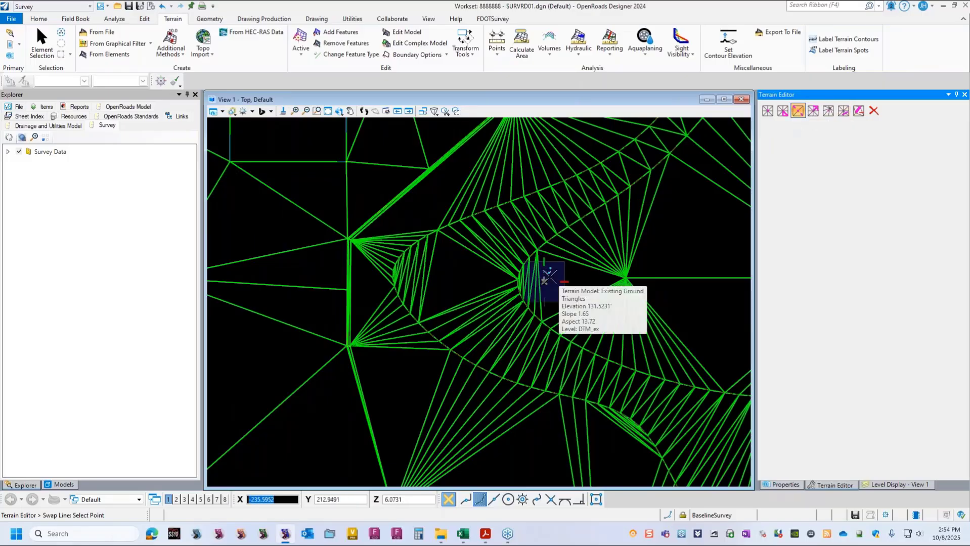
pyautogui.scroll(3, 544, 279)
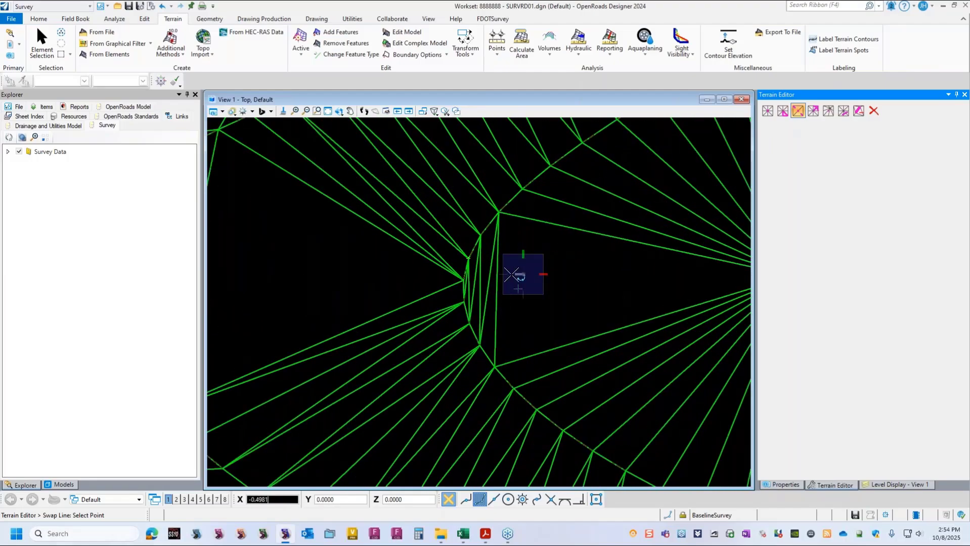
pyautogui.click(511, 275)
pyautogui.click(501, 275)
pyautogui.click(490, 276)
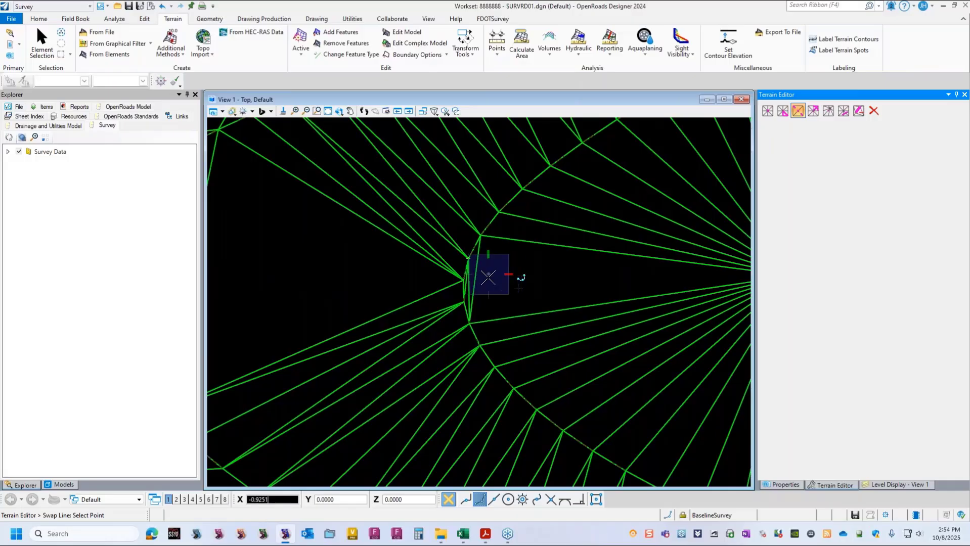
pyautogui.click(481, 276)
pyautogui.click(474, 288)
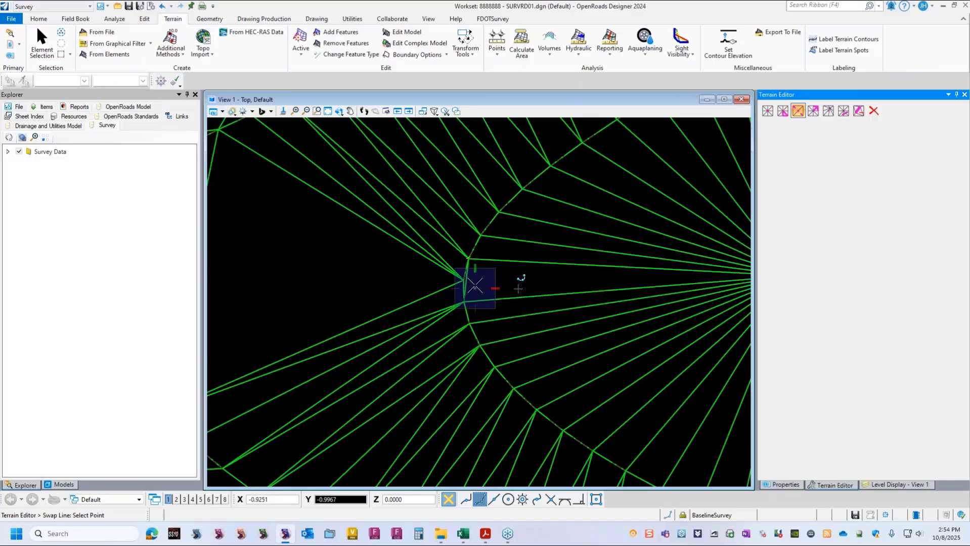
pyautogui.scroll(2, 475, 284)
# - Swap the parallel triangle lines spanning the outer curved breakline's western bend, so they run across to the inner breakline's tip
pyautogui.scroll(-3, 549, 270)
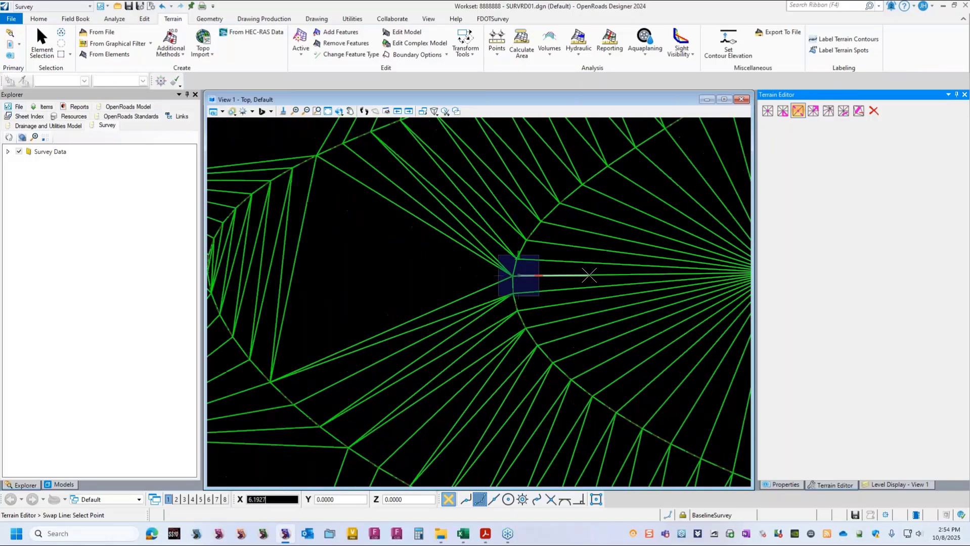
pyautogui.click(361, 258)
pyautogui.click(349, 259)
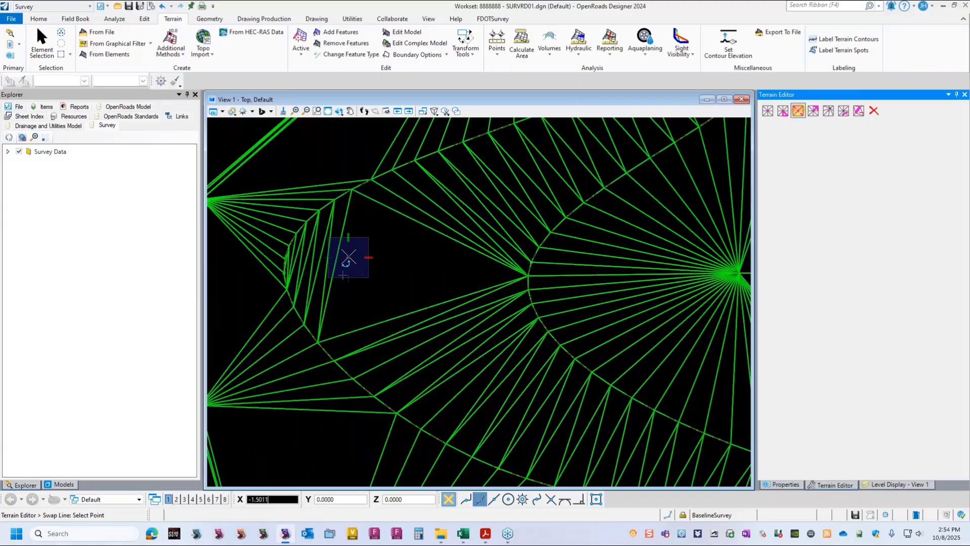
pyautogui.click(342, 256)
pyautogui.click(331, 257)
pyautogui.click(332, 255)
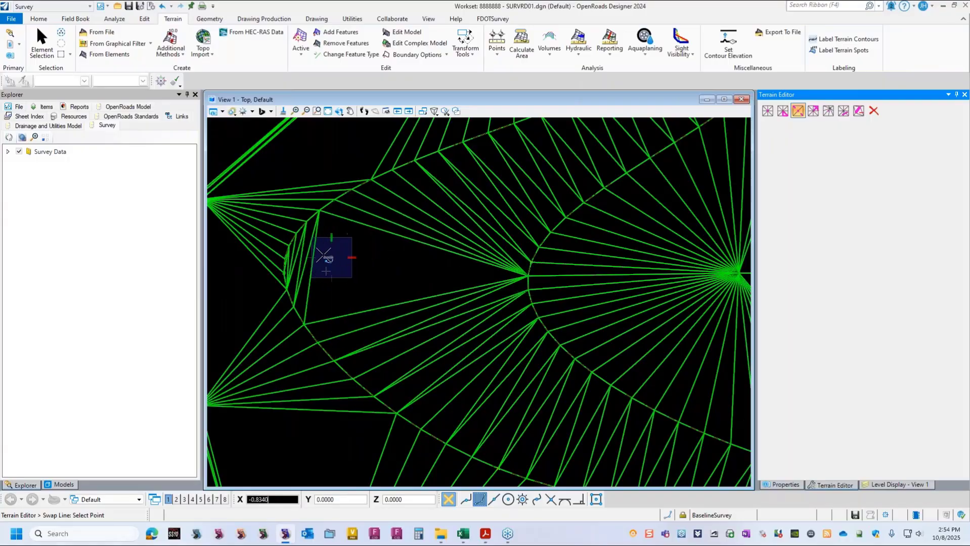
pyautogui.click(324, 254)
pyautogui.click(314, 254)
pyautogui.click(309, 253)
pyautogui.click(304, 257)
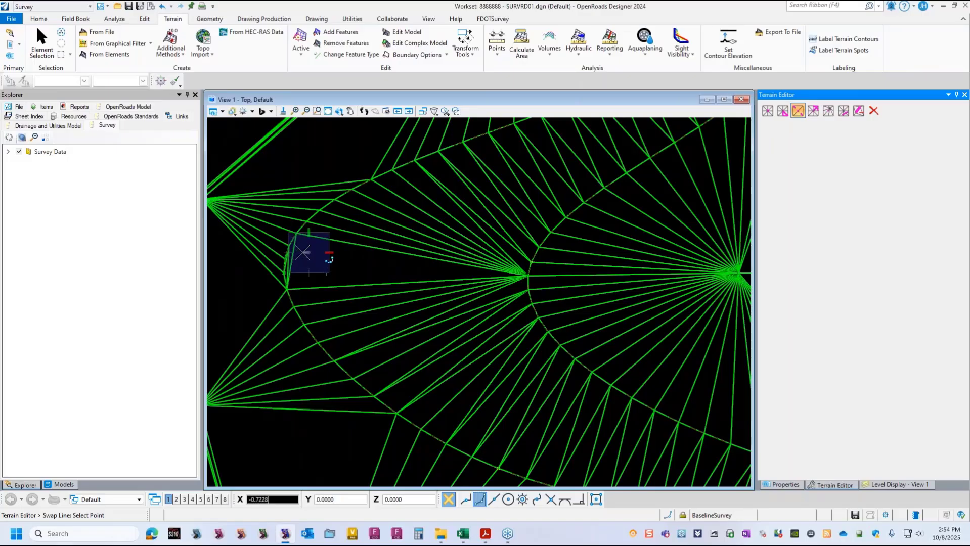
pyautogui.click(301, 261)
pyautogui.click(296, 265)
pyautogui.scroll(3, 297, 265)
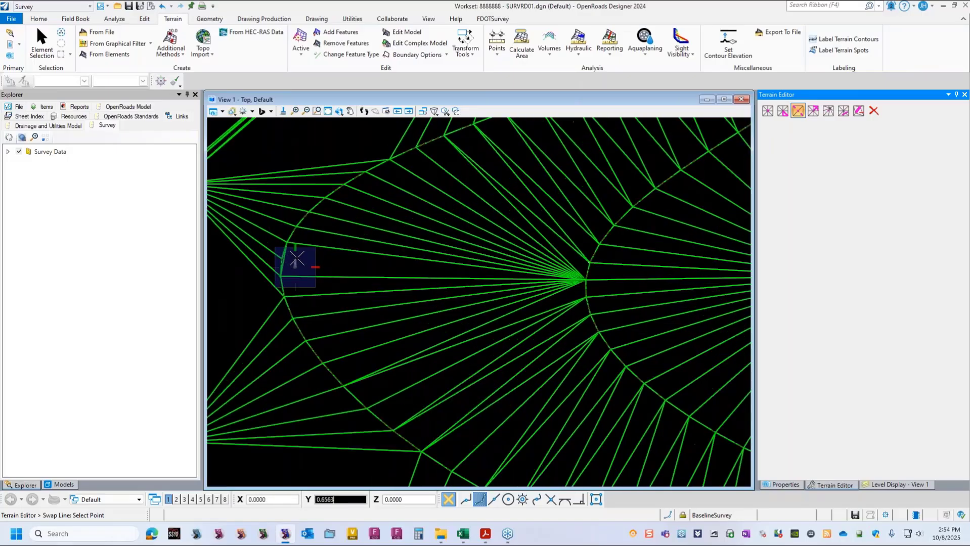
pyautogui.scroll(-2, 592, 287)
# - Swap the sliver triangle lines along the southern curved breakline's convex bend, so they connect to the ground point south of it
pyautogui.scroll(-5, 591, 288)
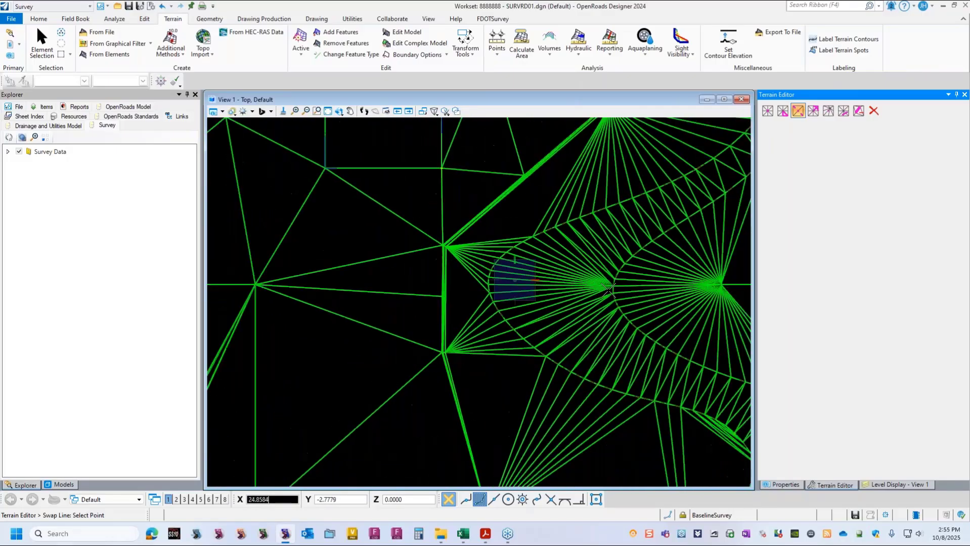
pyautogui.scroll(3, 683, 281)
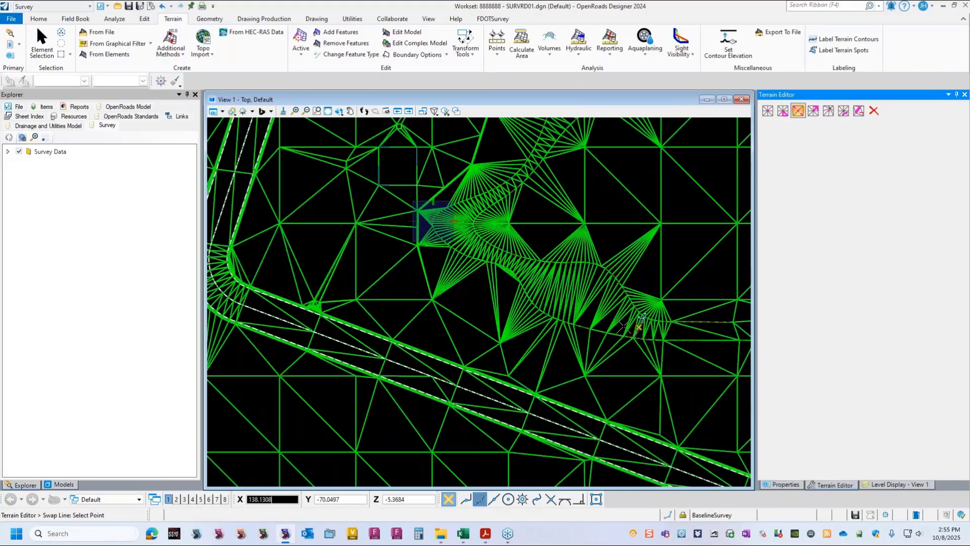
pyautogui.scroll(2, 614, 326)
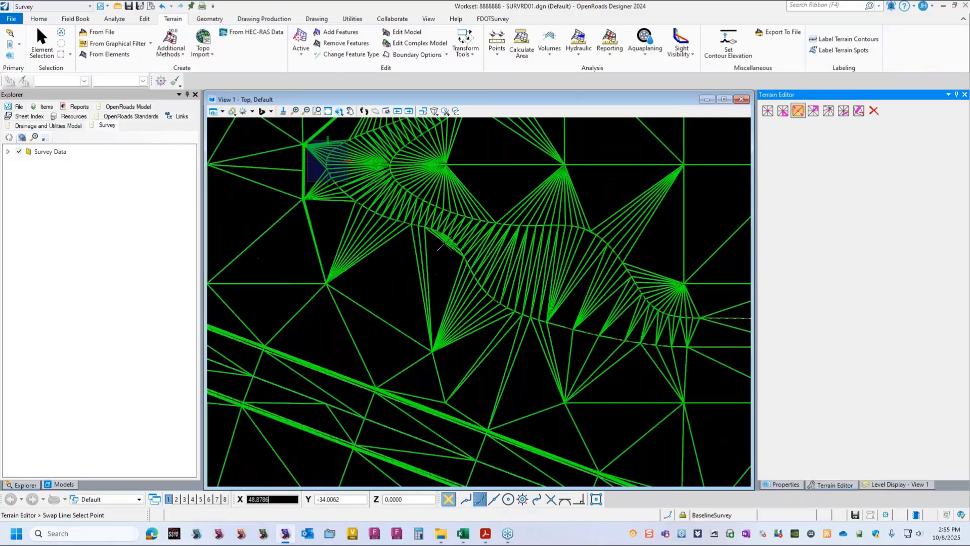
pyautogui.scroll(2, 444, 243)
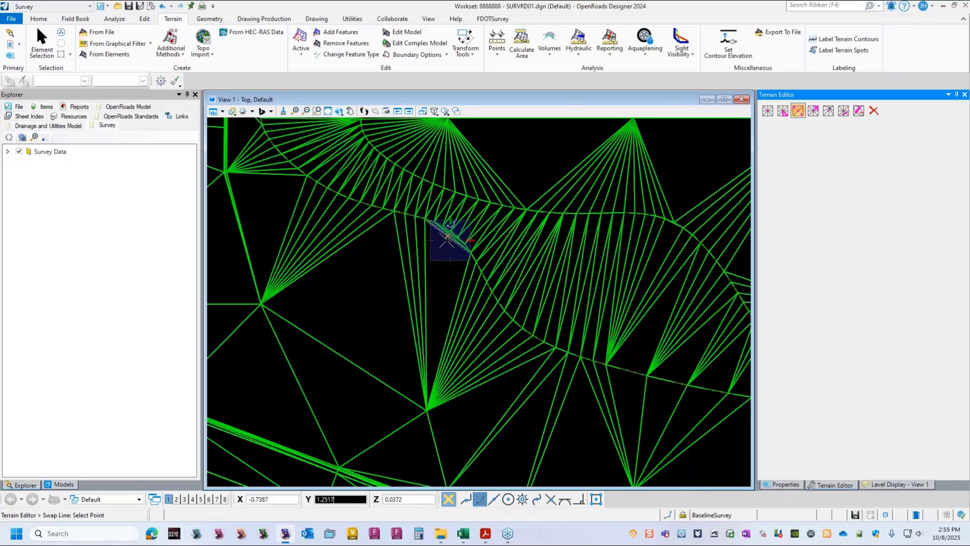
pyautogui.scroll(2, 447, 238)
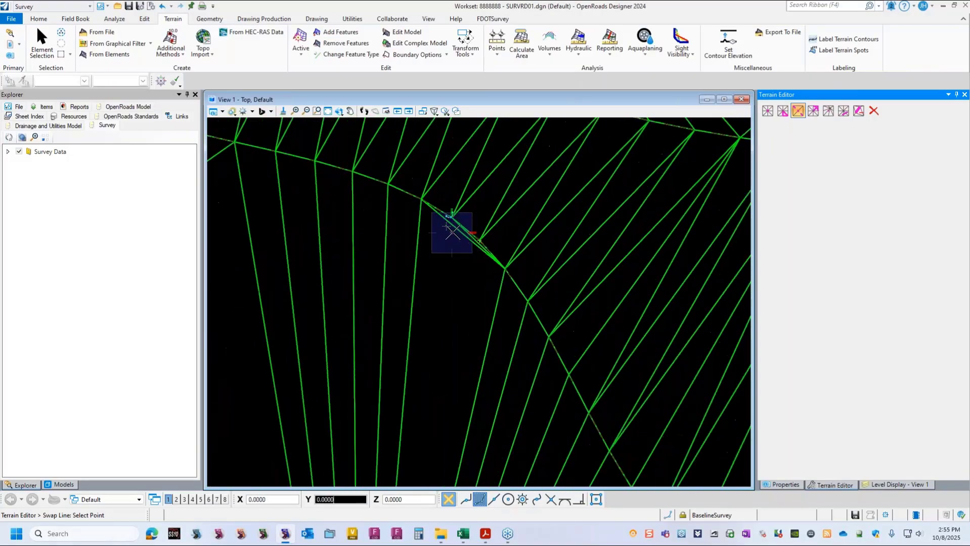
pyautogui.click(453, 231)
pyautogui.click(466, 244)
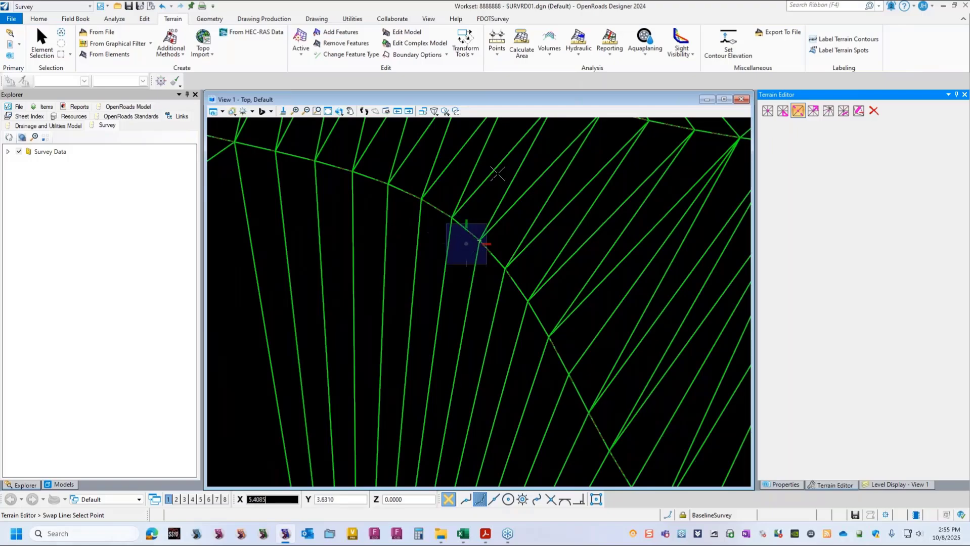
# - Swap the long triangle lines cutting across the inside of the road's curve, so they run from the road edge toward the ground point northeast of it
pyautogui.scroll(-4, 506, 198)
pyautogui.scroll(-3, 686, 212)
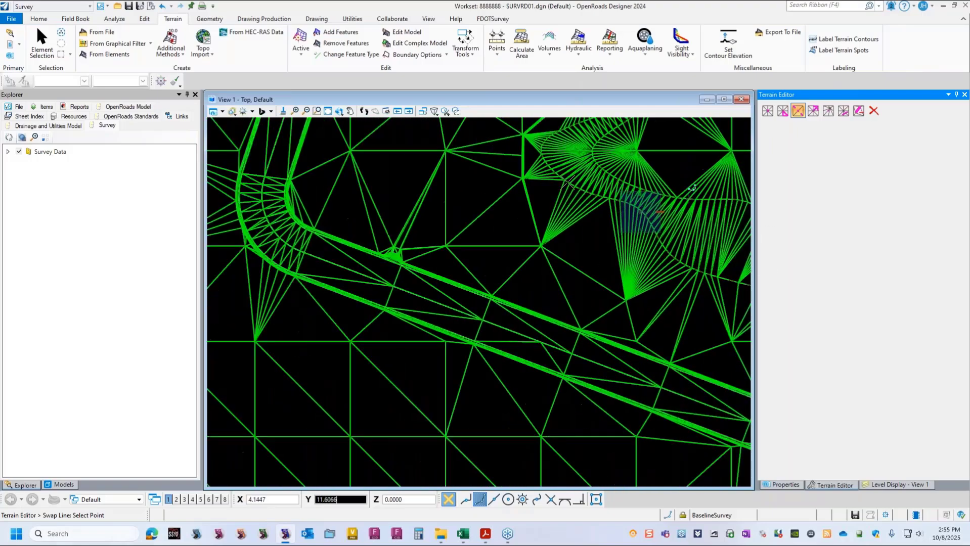
pyautogui.scroll(3, 302, 189)
pyautogui.scroll(3, 301, 189)
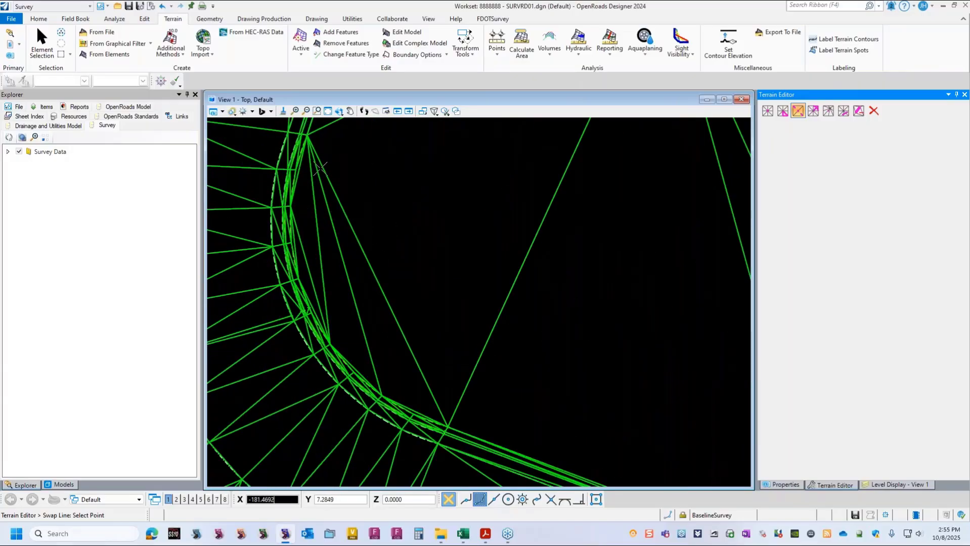
pyautogui.click(373, 251)
pyautogui.click(346, 249)
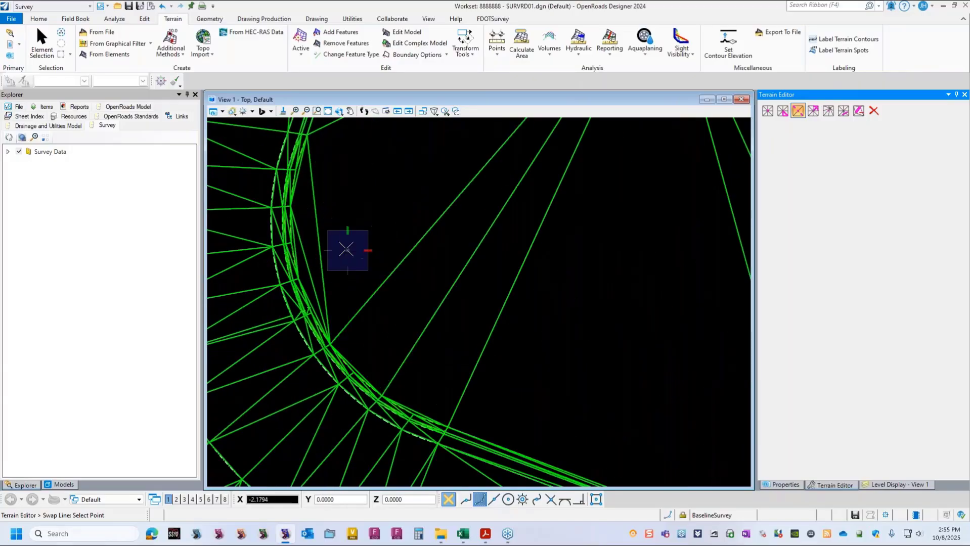
pyautogui.click(307, 165)
pyautogui.click(312, 261)
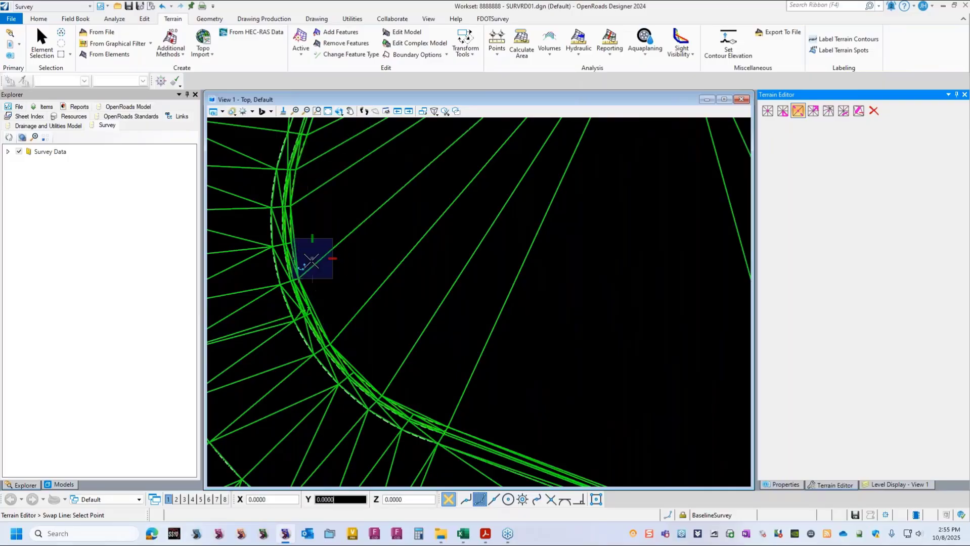
# - Swap the remaining short triangle lines hugging the inner road edge around the curve, so each edge vertex connects to the northeast ground point
pyautogui.scroll(2, 302, 244)
pyautogui.click(296, 232)
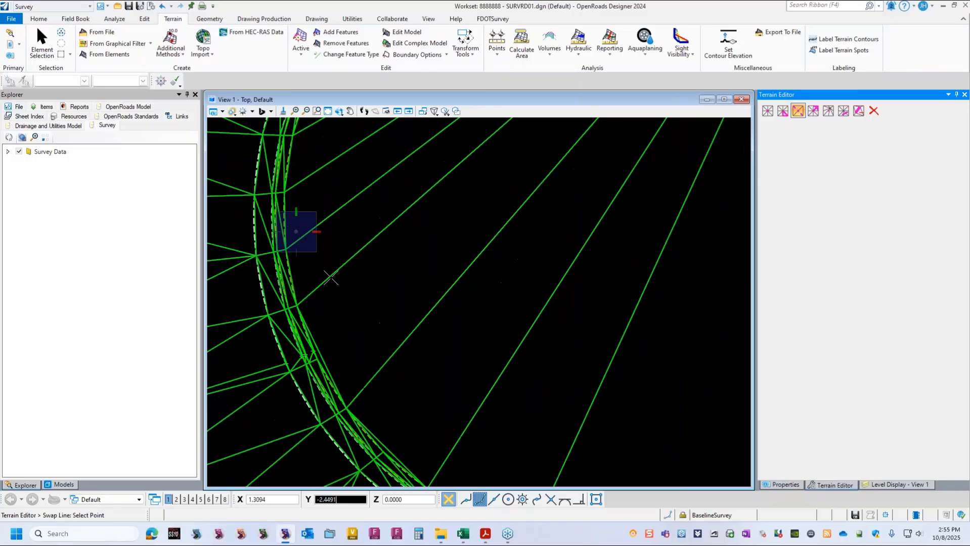
pyautogui.click(320, 344)
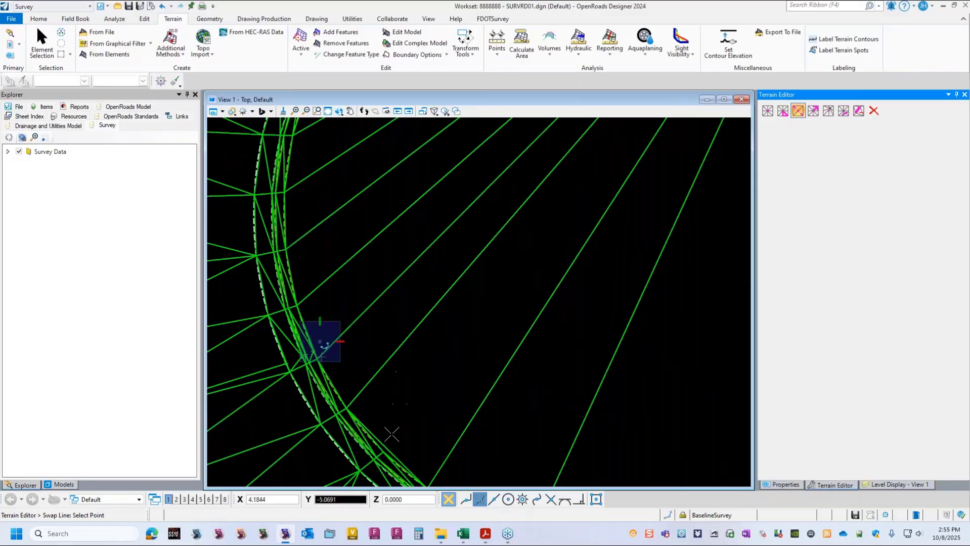
pyautogui.click(399, 411)
pyautogui.scroll(-1, 454, 358)
pyautogui.click(444, 425)
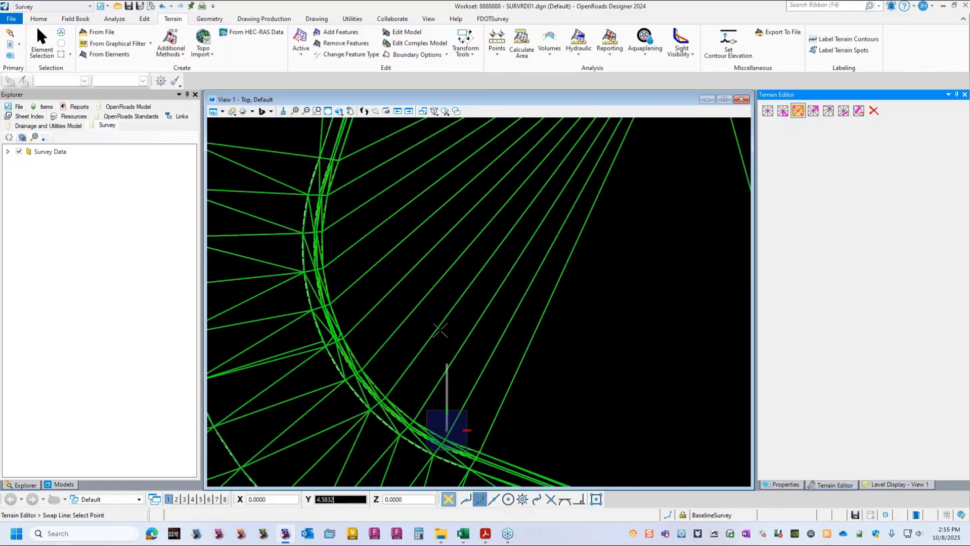
# - Swap the long triangle lines fanning across the side-road entrance southeast of the curve, so they run between the two curved returns
pyautogui.scroll(-1, 409, 304)
pyautogui.scroll(-3, 366, 247)
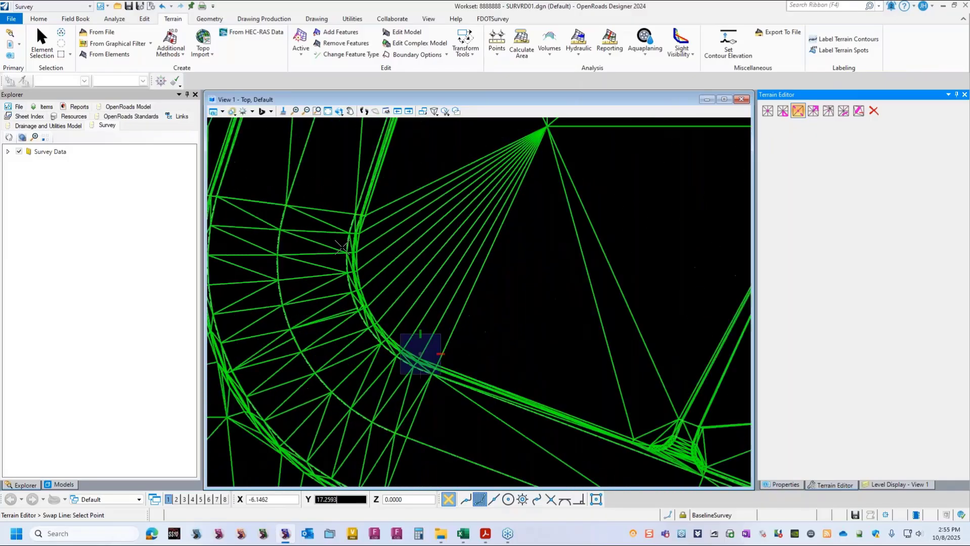
pyautogui.scroll(1, 570, 394)
pyautogui.scroll(3, 572, 390)
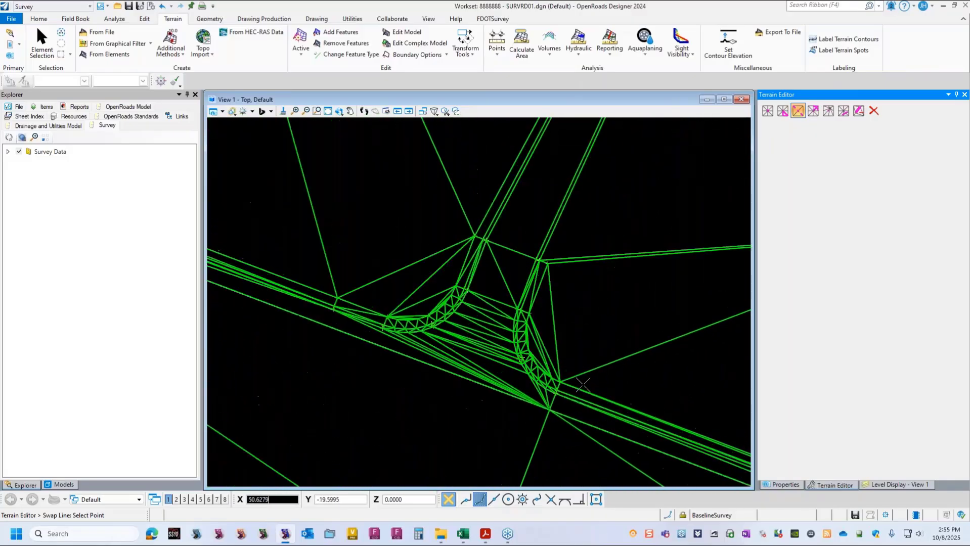
pyautogui.click(439, 359)
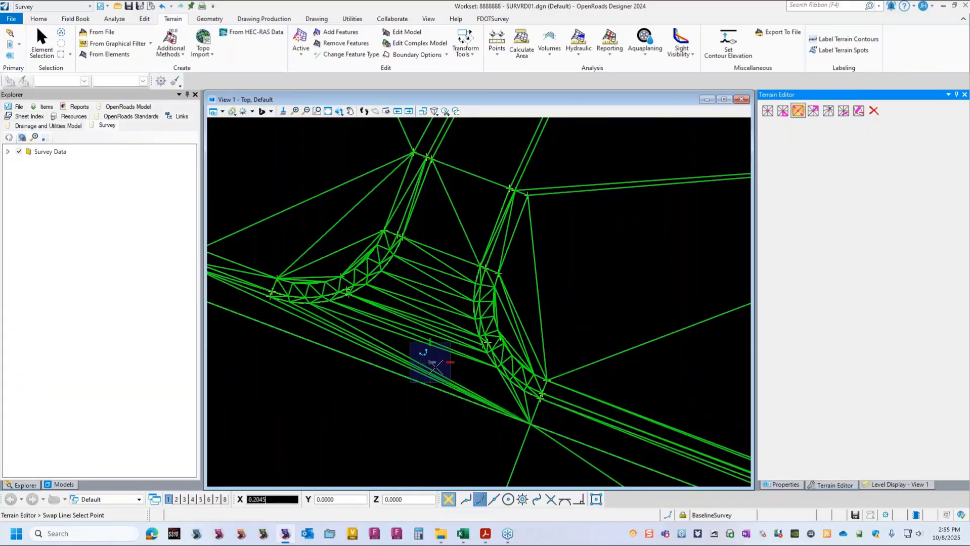
pyautogui.click(435, 362)
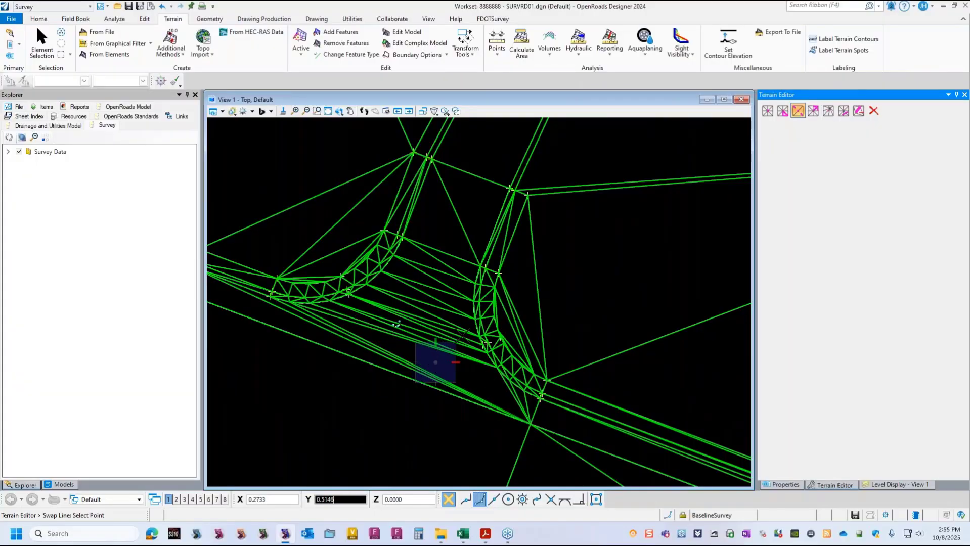
pyautogui.click(428, 365)
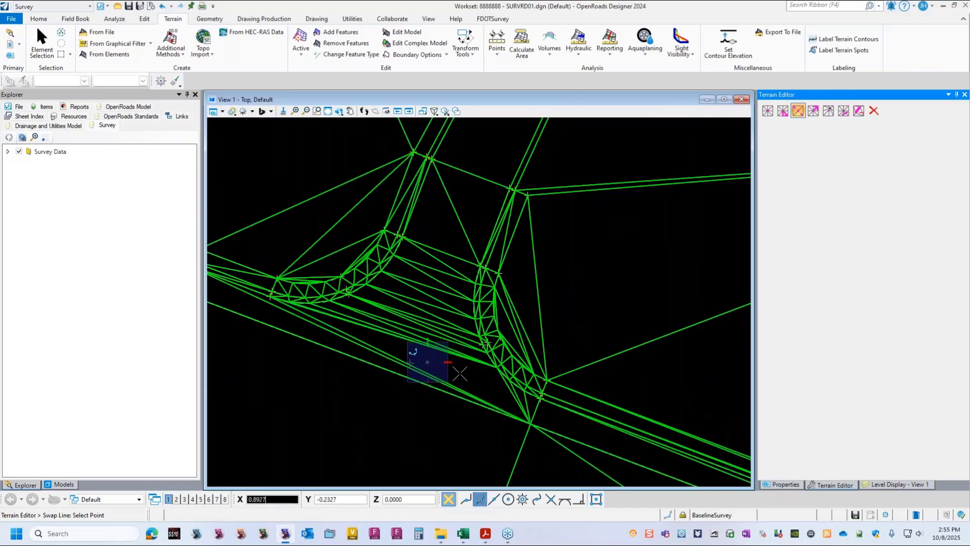
pyautogui.click(505, 390)
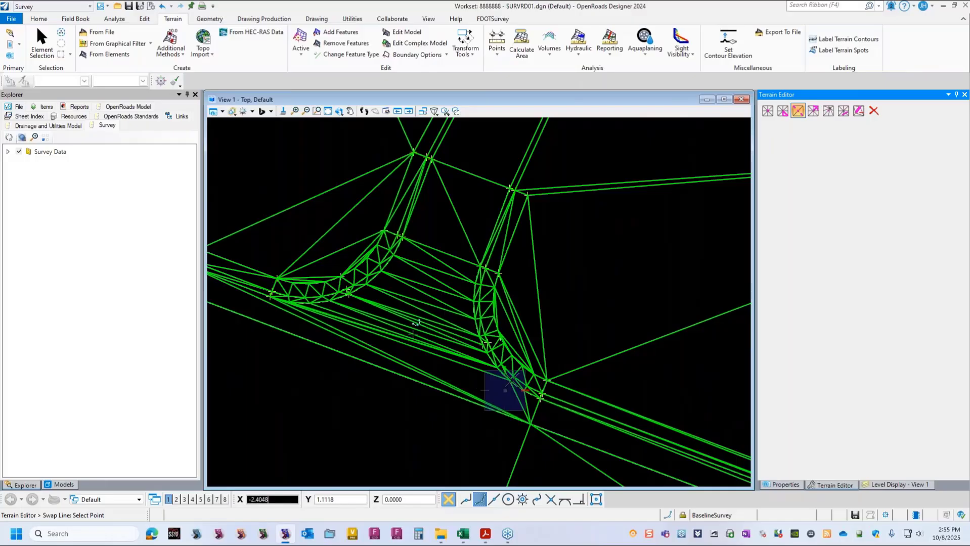
# - Rotate the view dynamically about the middle of the terrain to examine the edited triangles in 3D around the road curve and entrance
pyautogui.scroll(-14, 524, 292)
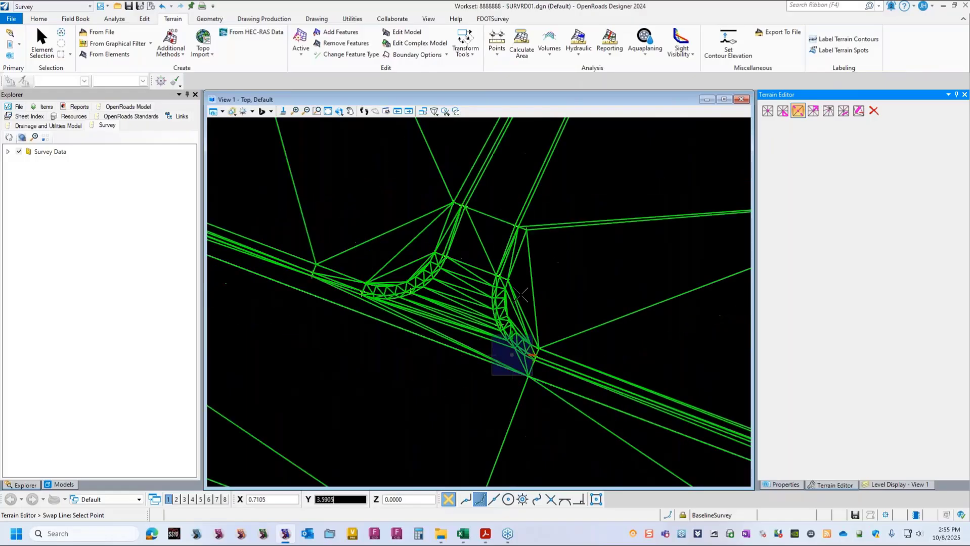
pyautogui.scroll(-2, 491, 320)
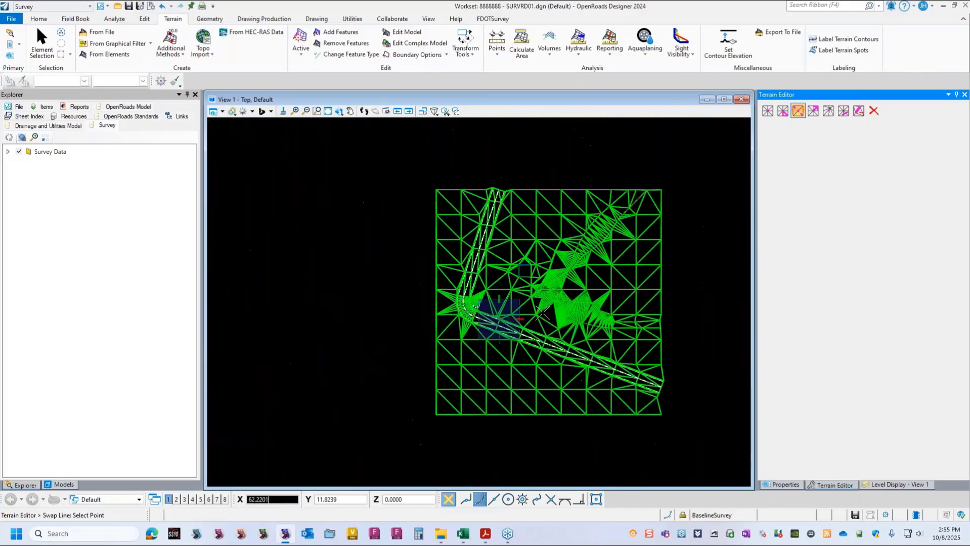
pyautogui.scroll(3, 578, 259)
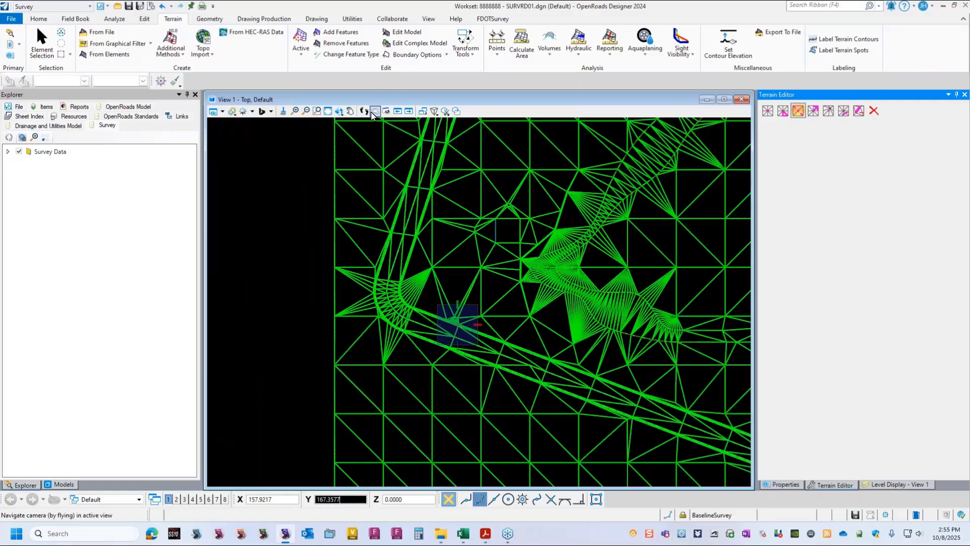
pyautogui.click(343, 113)
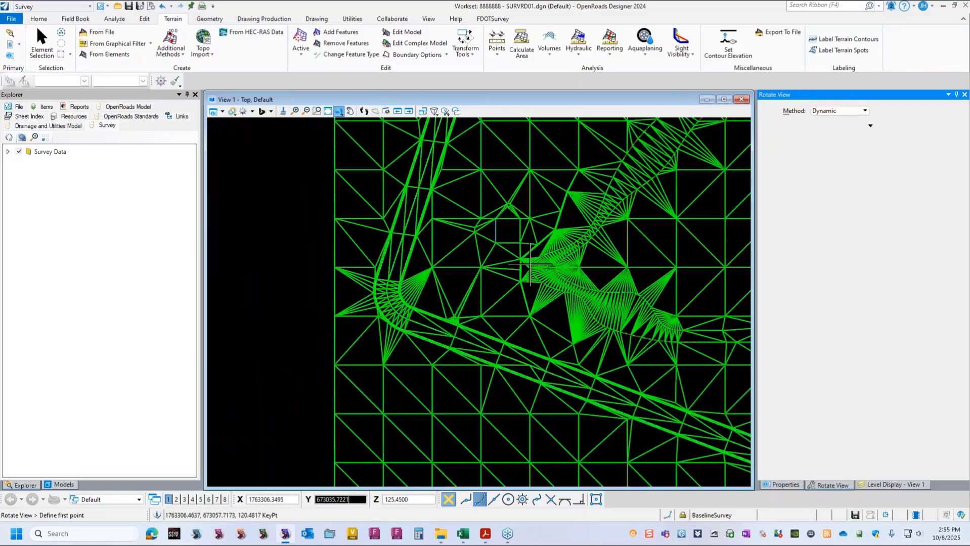
pyautogui.moveTo(530, 264); pyautogui.dragTo(569, 220)
pyautogui.click(530, 264)
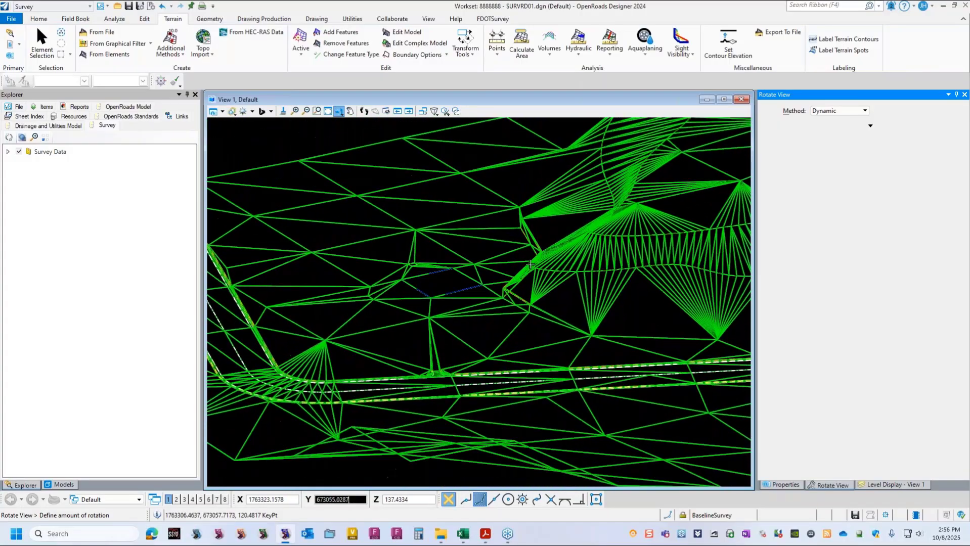
pyautogui.click(530, 264)
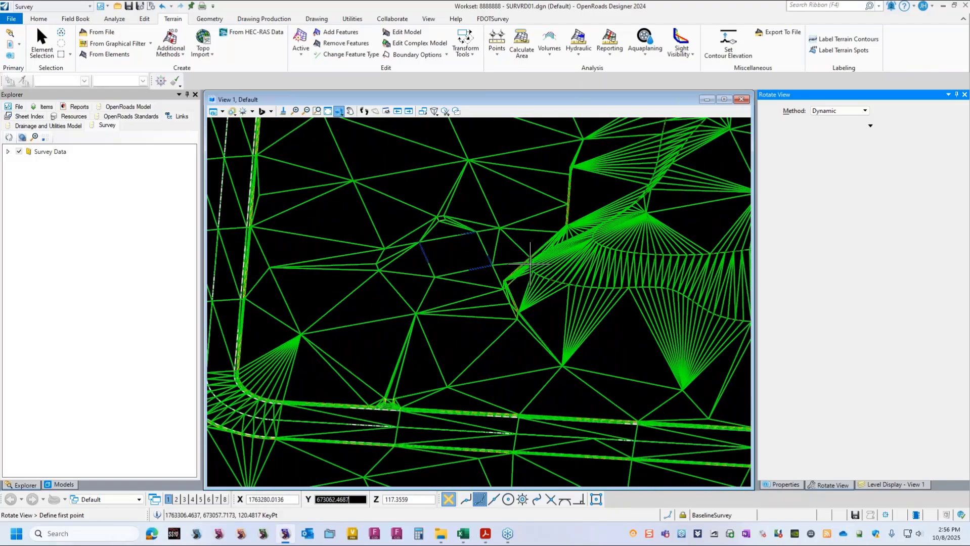
pyautogui.scroll(2, 530, 264)
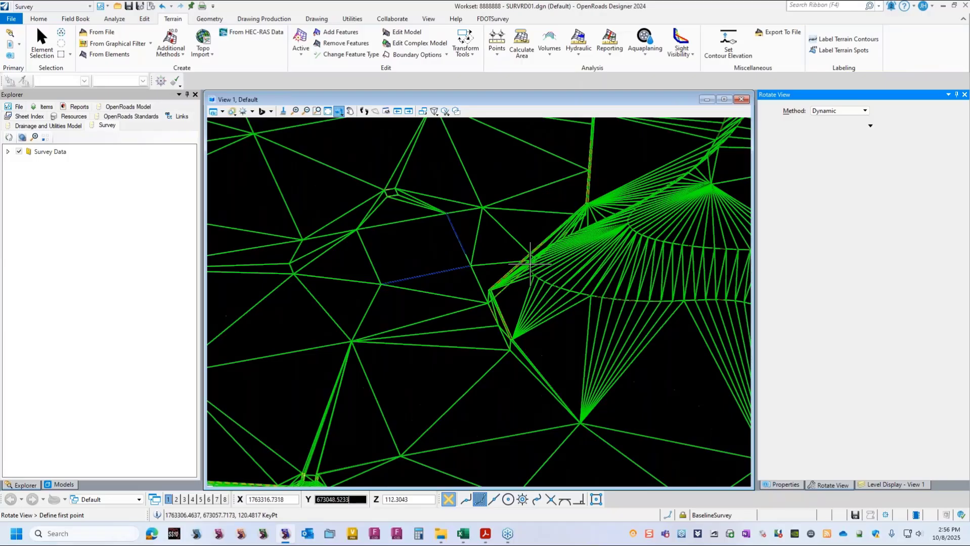
pyautogui.scroll(-2, 530, 263)
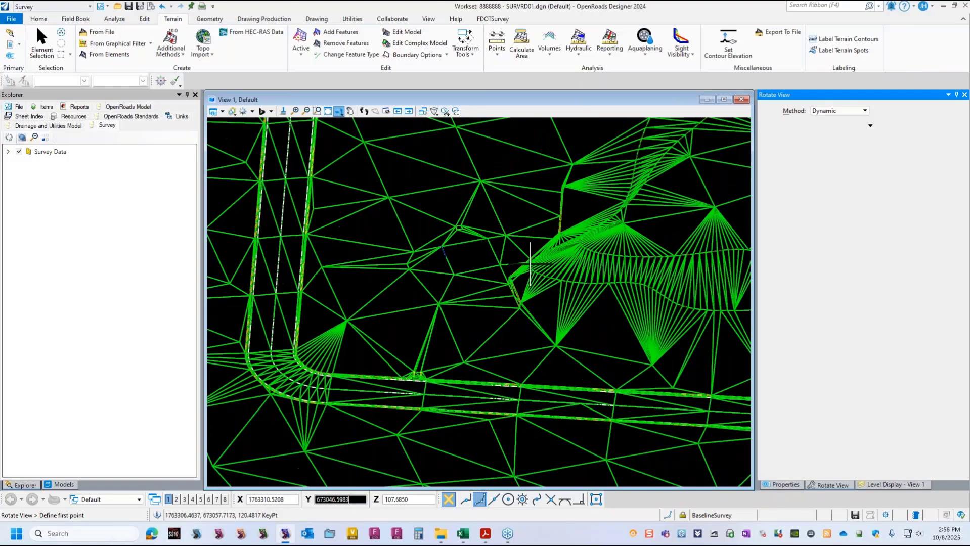
pyautogui.scroll(-2, 530, 263)
# - Restore the Top view of the whole terrain and end line swapping by switching to Element Selection
pyautogui.click(339, 111)
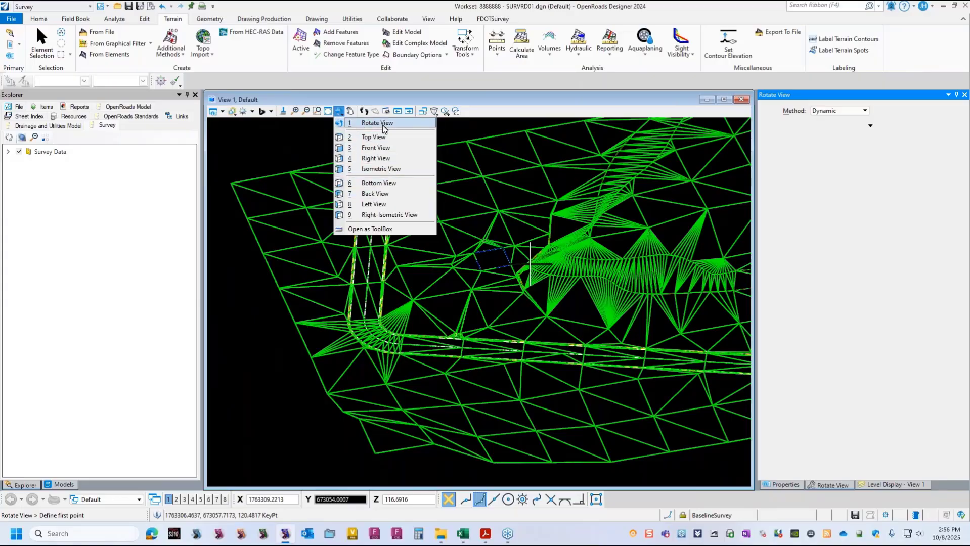
pyautogui.click(380, 137)
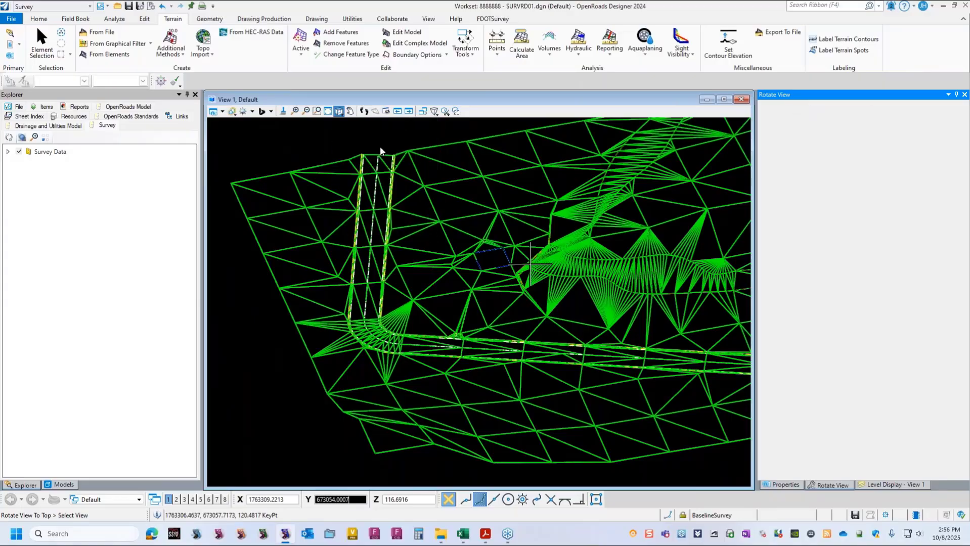
pyautogui.scroll(-1, 457, 302)
pyautogui.scroll(-2, 535, 296)
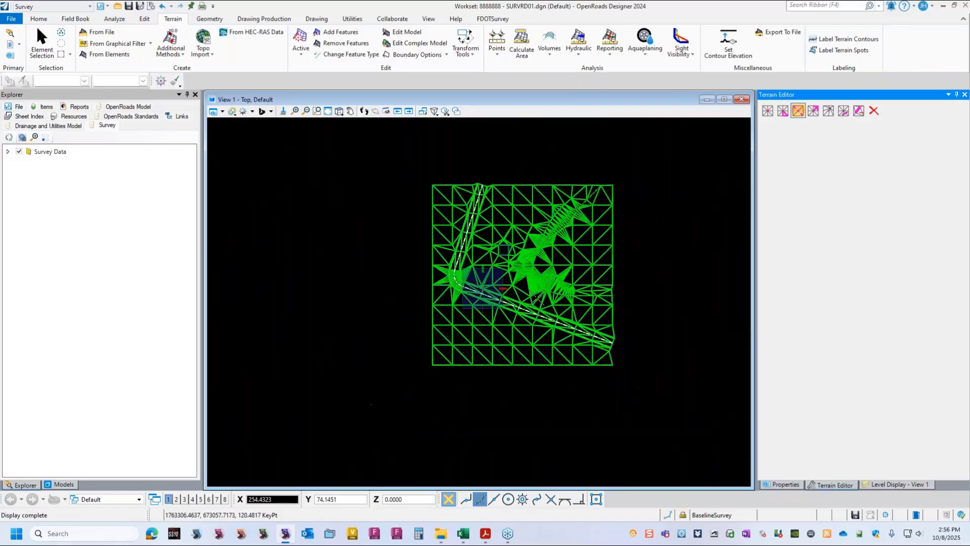
pyautogui.scroll(1, 667, 195)
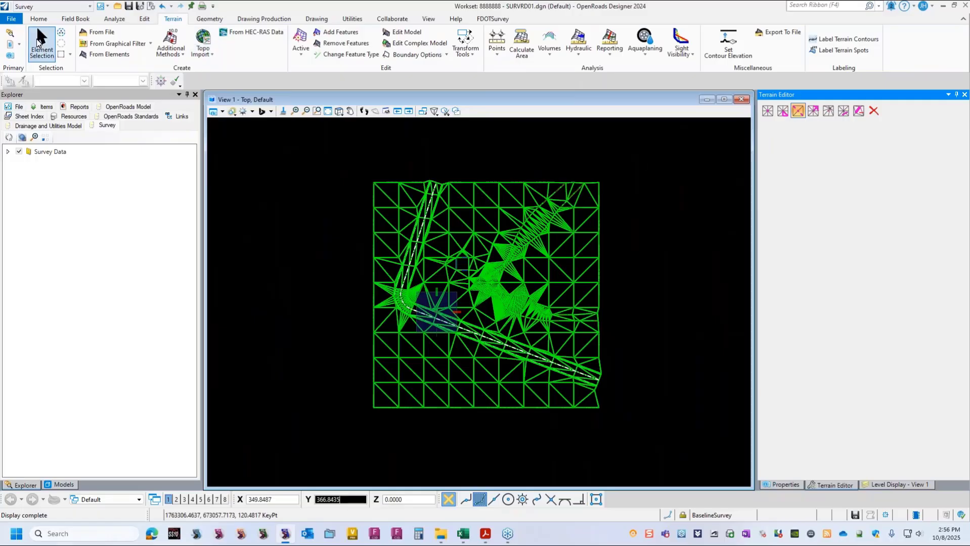
pyautogui.click(39, 43)
pyautogui.scroll(2, 525, 175)
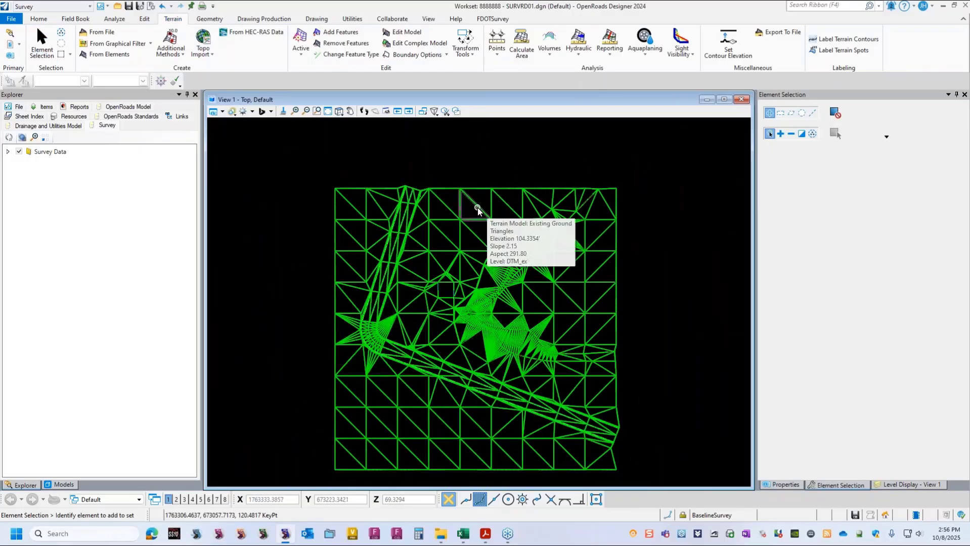
# - Export the Existing Ground terrain model in GEOPAK TIN format as Existing Ground.tin in the Survey folder
pyautogui.click(479, 207)
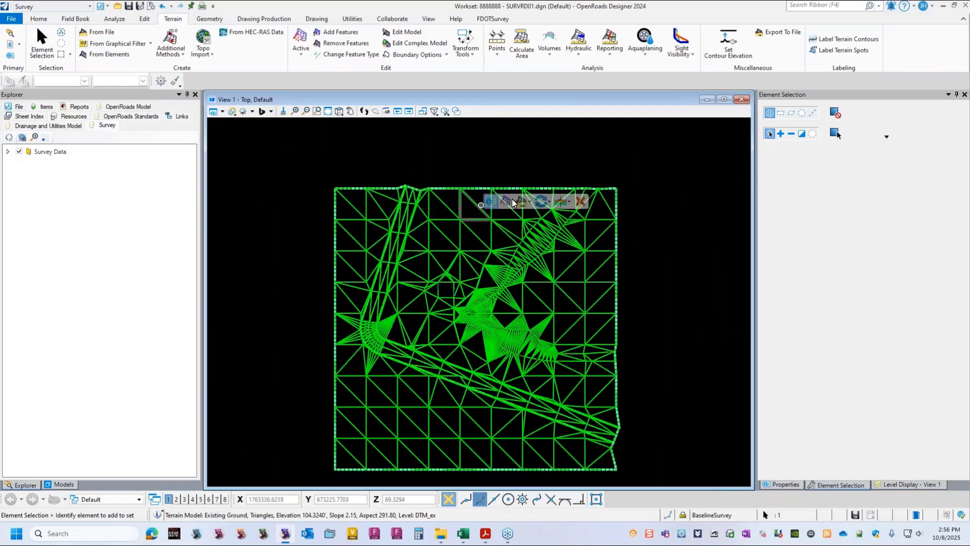
pyautogui.click(530, 202)
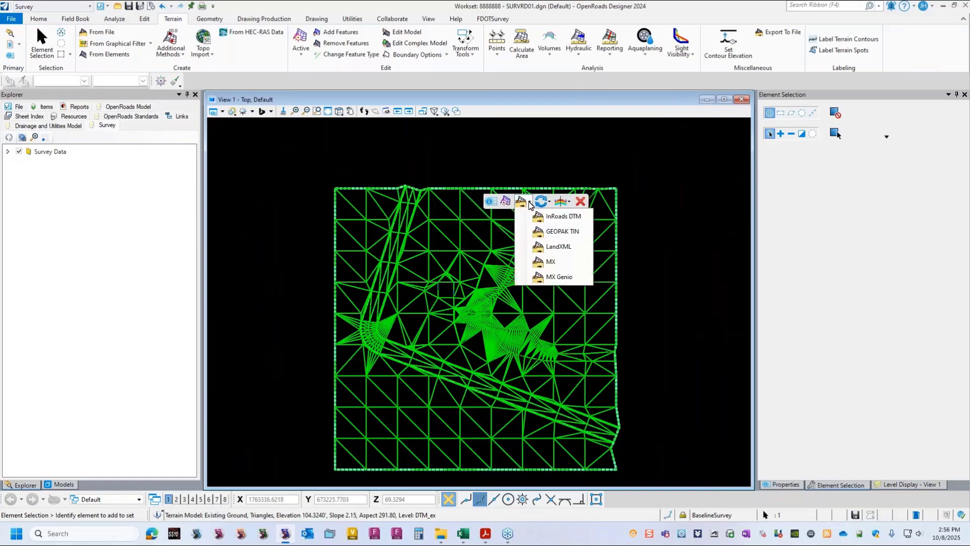
pyautogui.click(563, 234)
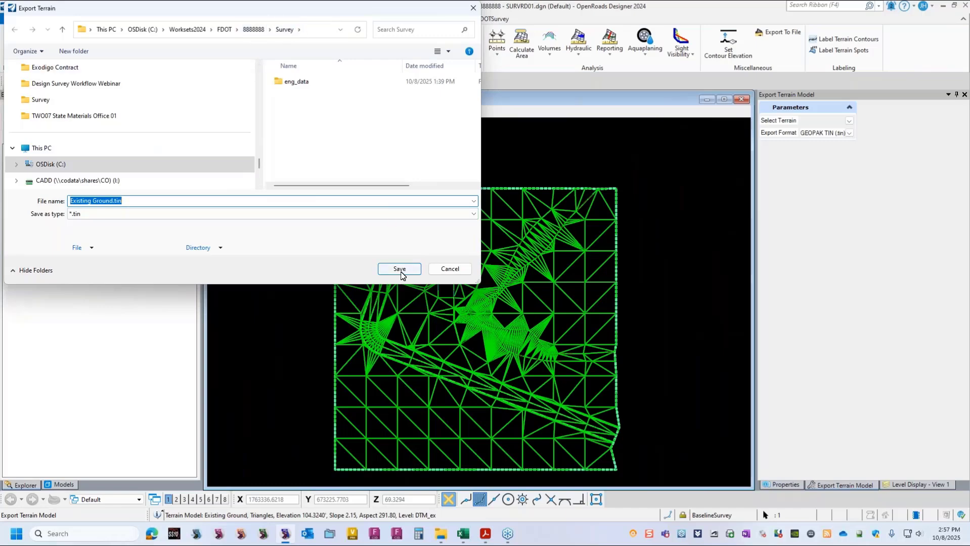
pyautogui.click(401, 273)
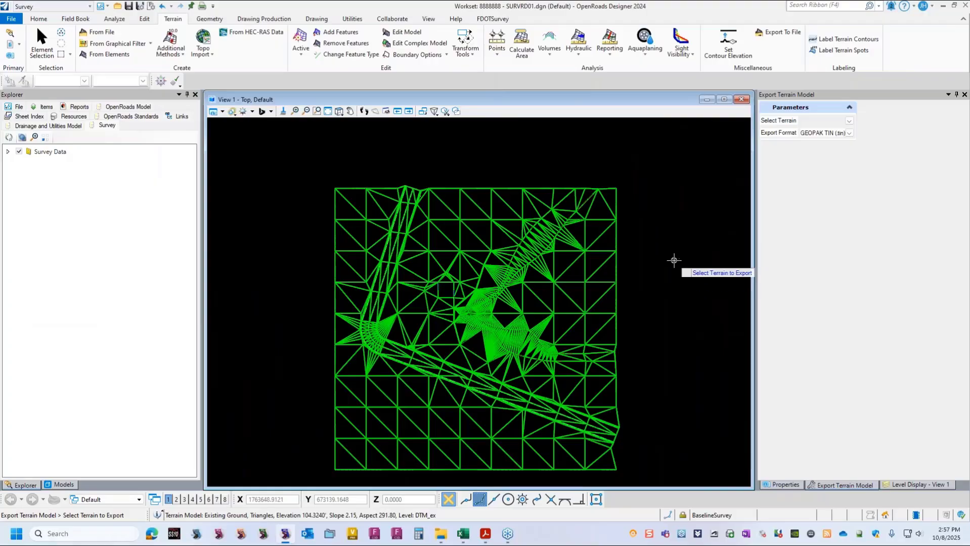
pyautogui.click(42, 44)
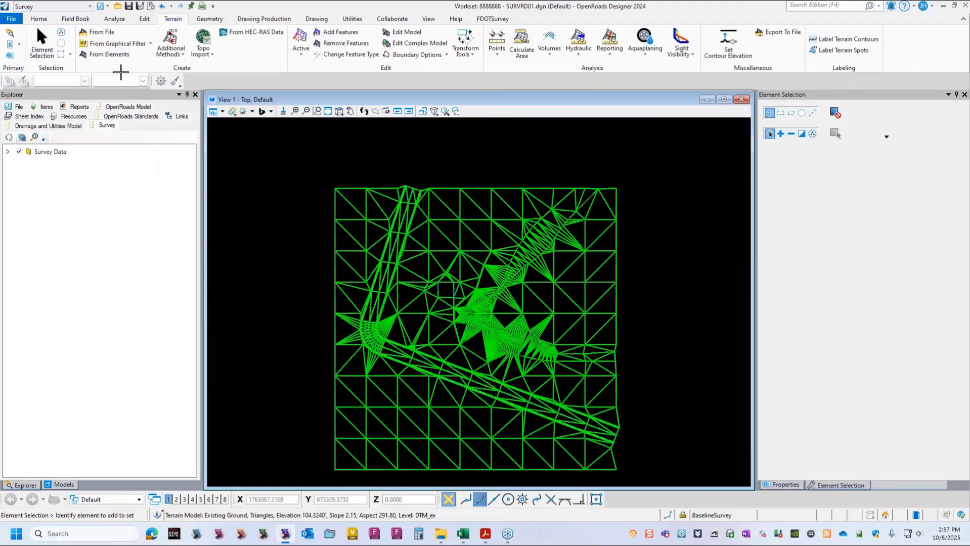
# - Delete the Existing Ground terrain model from the drawing
pyautogui.click(468, 211)
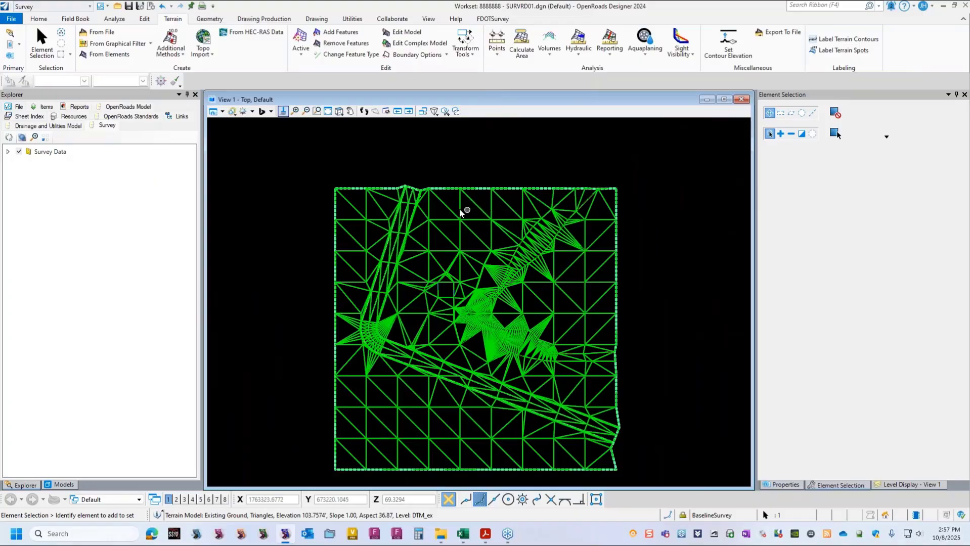
pyautogui.moveTo(461, 212)
pyautogui.click(560, 200)
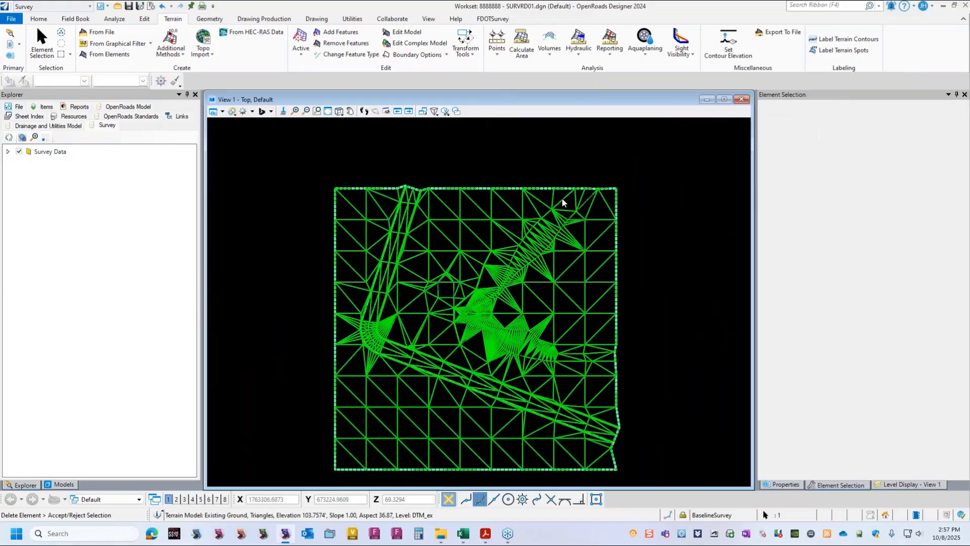
pyautogui.click(562, 203)
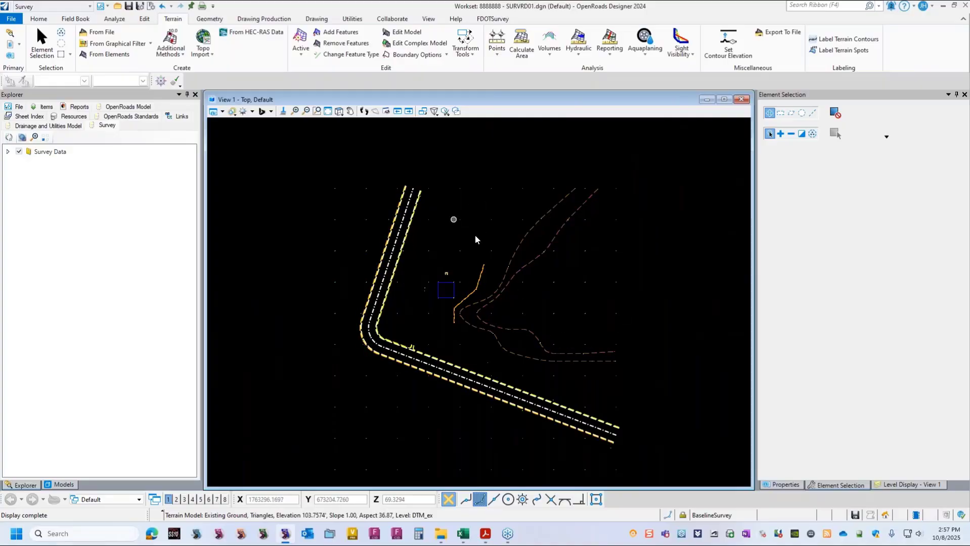
# - Switch to the PDF in Acrobat, review the SURVRD objective on creating the bridge terrain model, and return to OpenRoads Designer
pyautogui.click(484, 534)
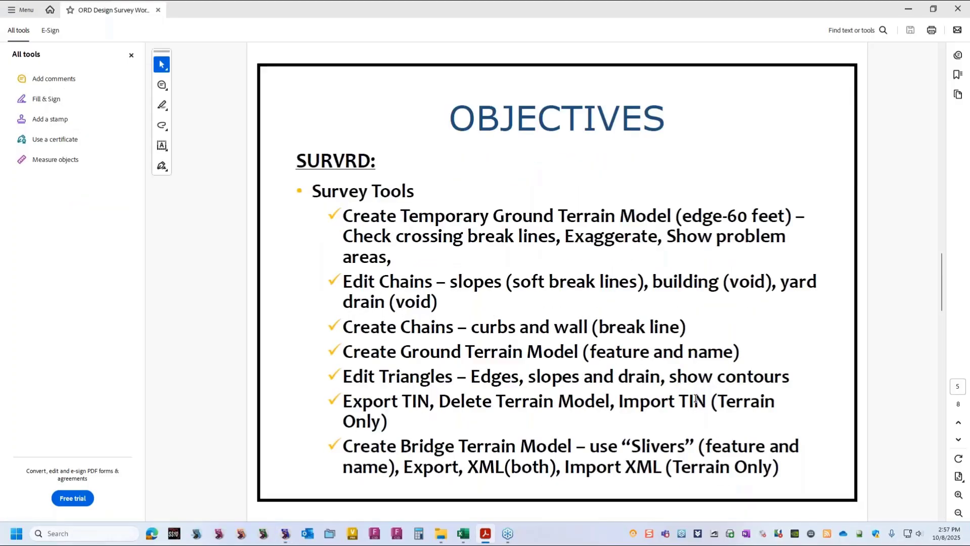
pyautogui.click(522, 447)
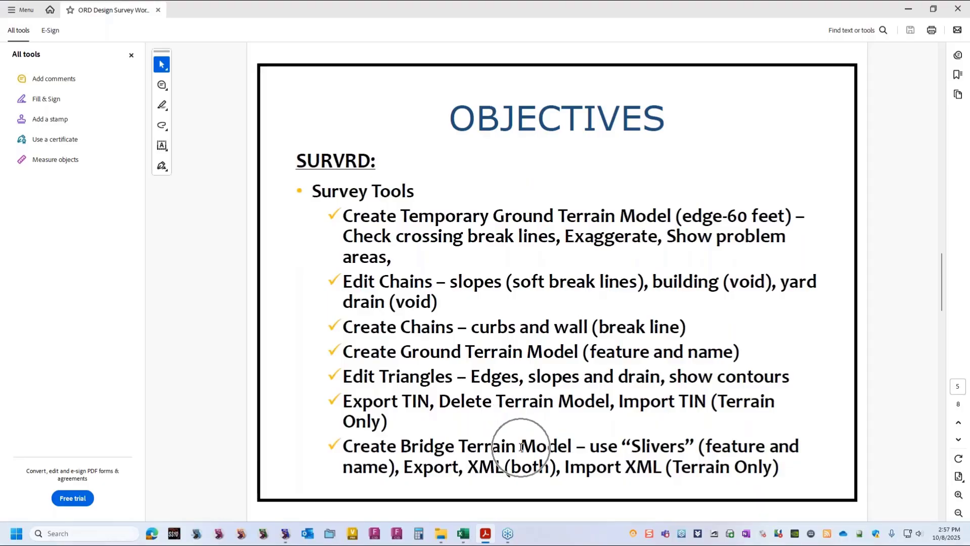
pyautogui.click(908, 9)
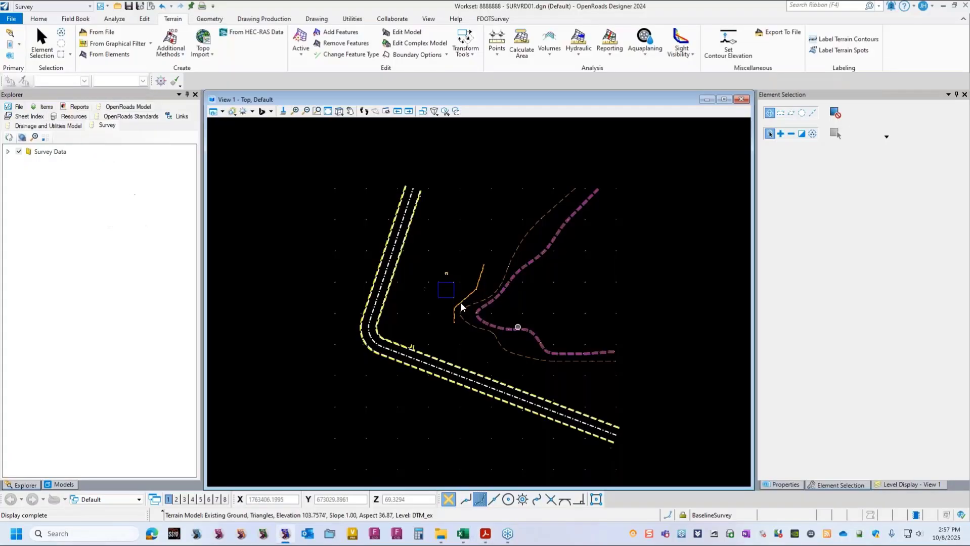
# - Turn off the Default survey data display and show only the features of the Bridge DTM filter
pyautogui.click(113, 126)
pyautogui.click(8, 151)
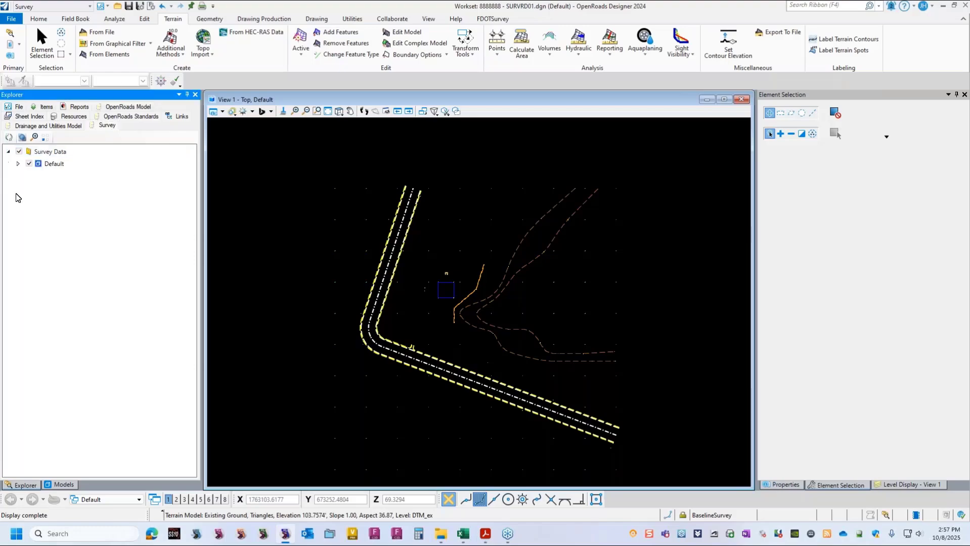
pyautogui.click(29, 163)
pyautogui.click(17, 163)
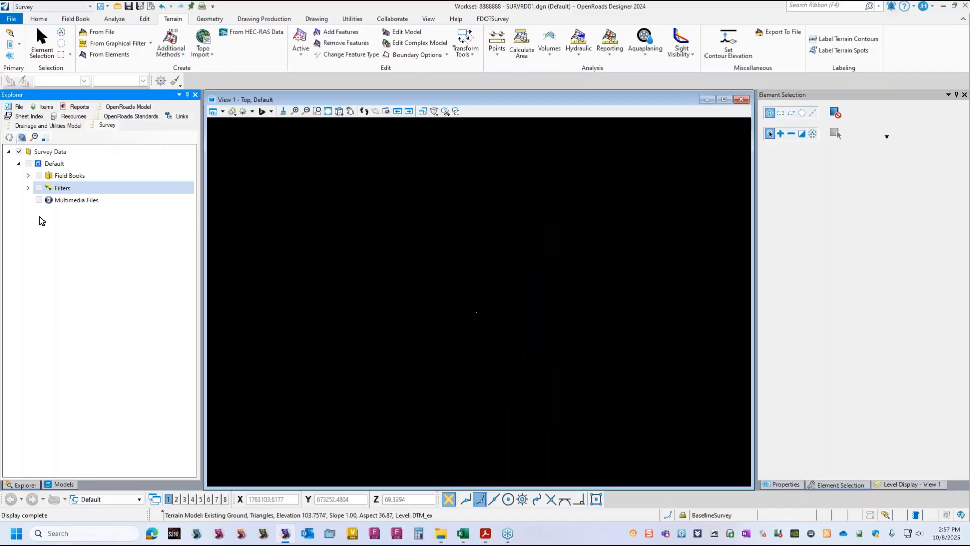
pyautogui.click(28, 188)
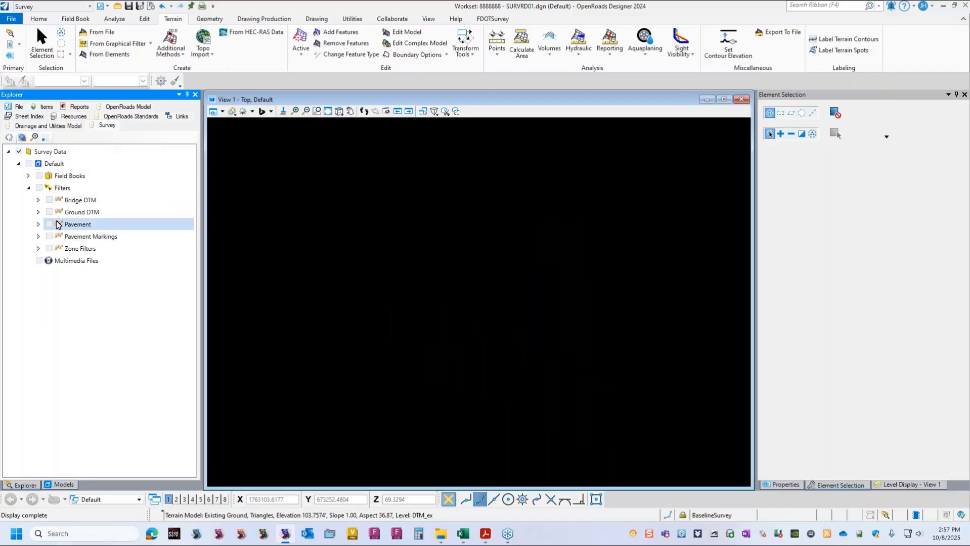
pyautogui.click(50, 200)
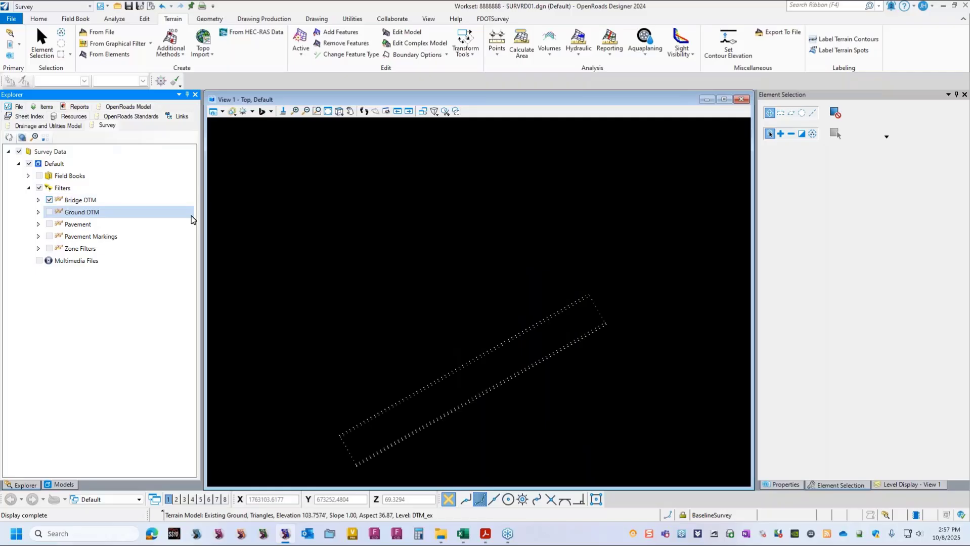
# - Examine the bridge survey lines in 3D by rotating the view dynamically, ending in the top view
pyautogui.click(339, 111)
pyautogui.click(377, 123)
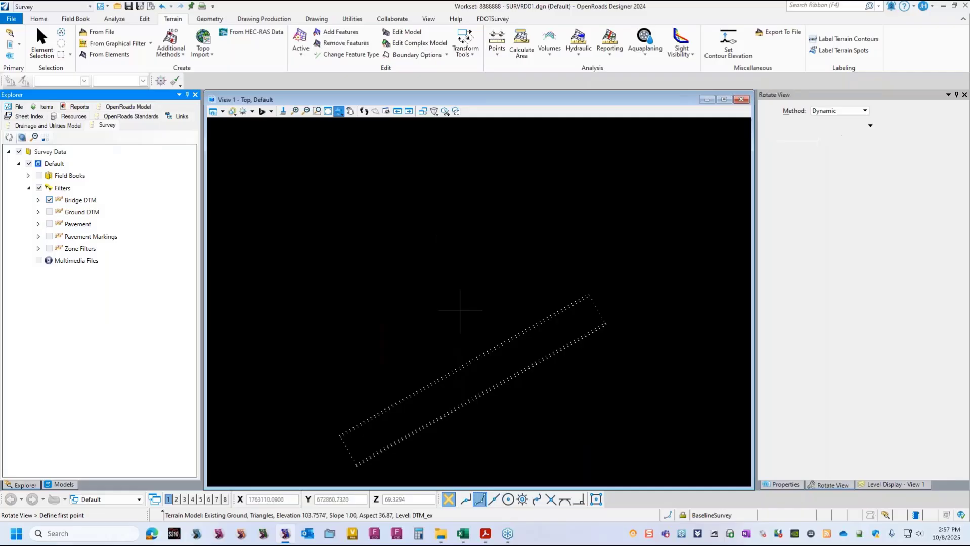
pyautogui.click(458, 307)
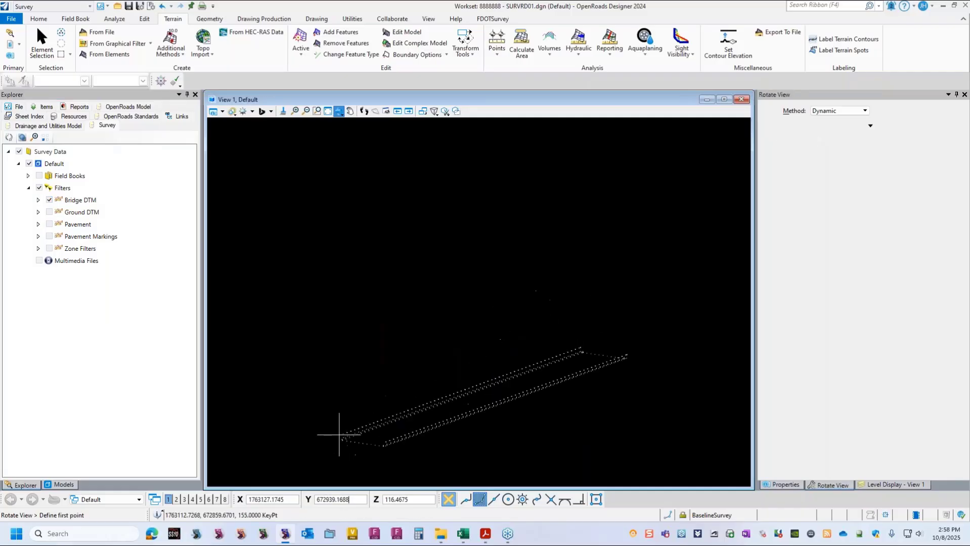
pyautogui.click(302, 394)
pyautogui.click(302, 394)
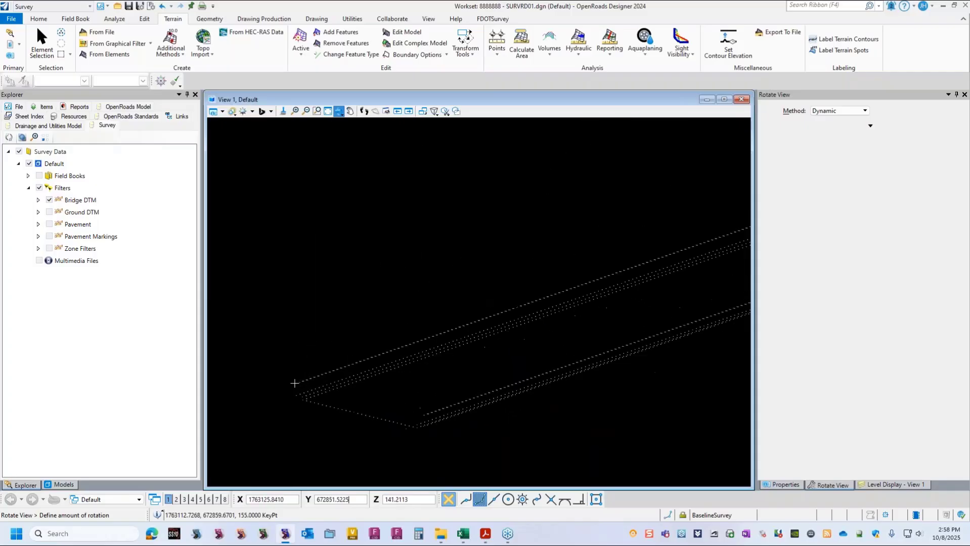
pyautogui.click(295, 384)
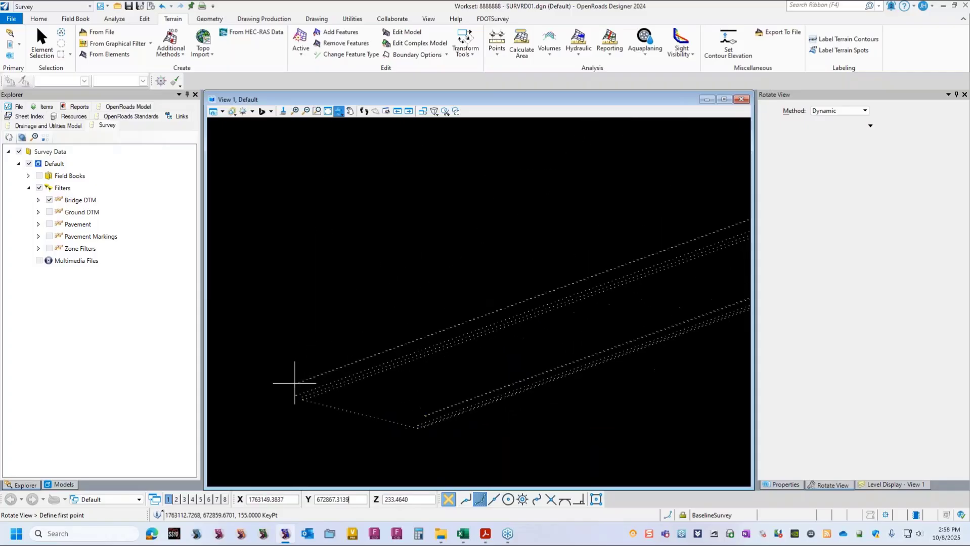
pyautogui.click(339, 113)
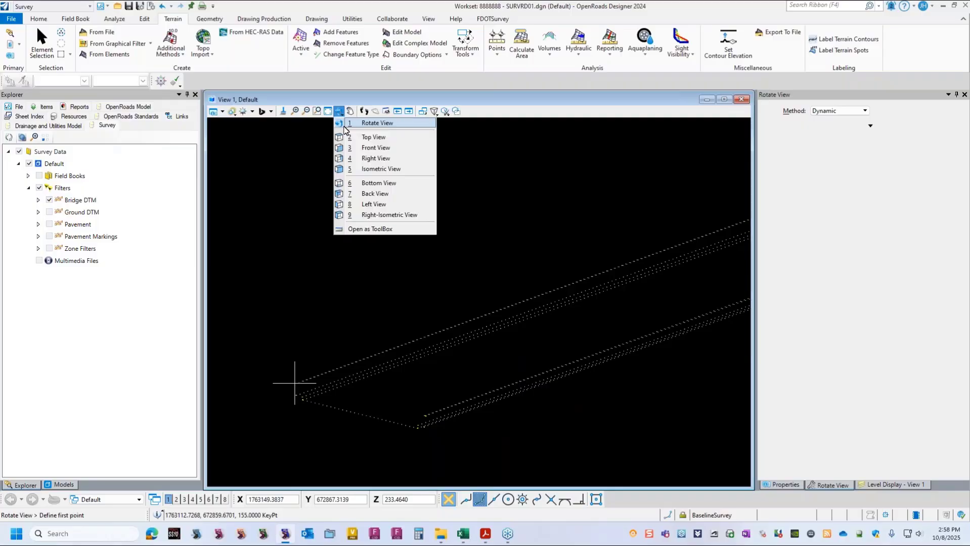
pyautogui.click(367, 137)
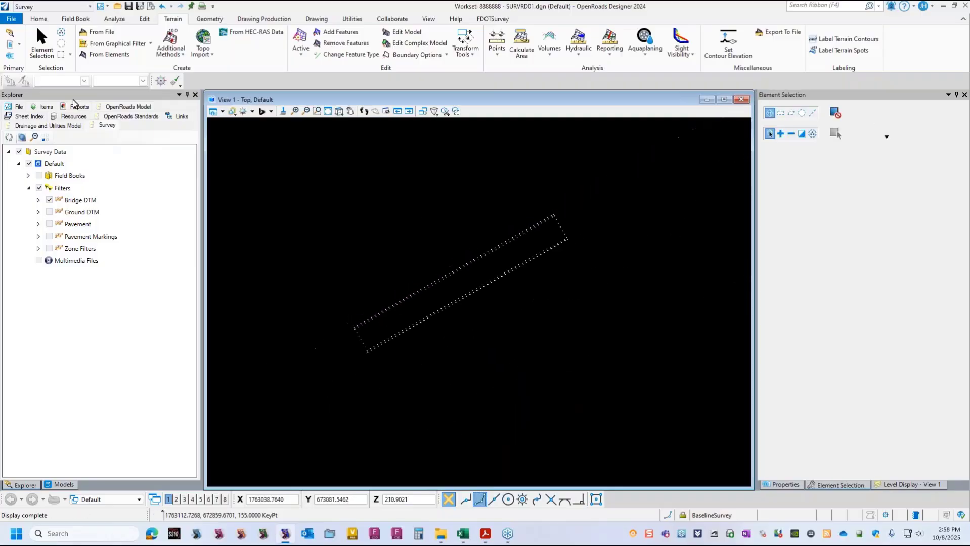
pyautogui.moveTo(307, 178); pyautogui.dragTo(667, 399)
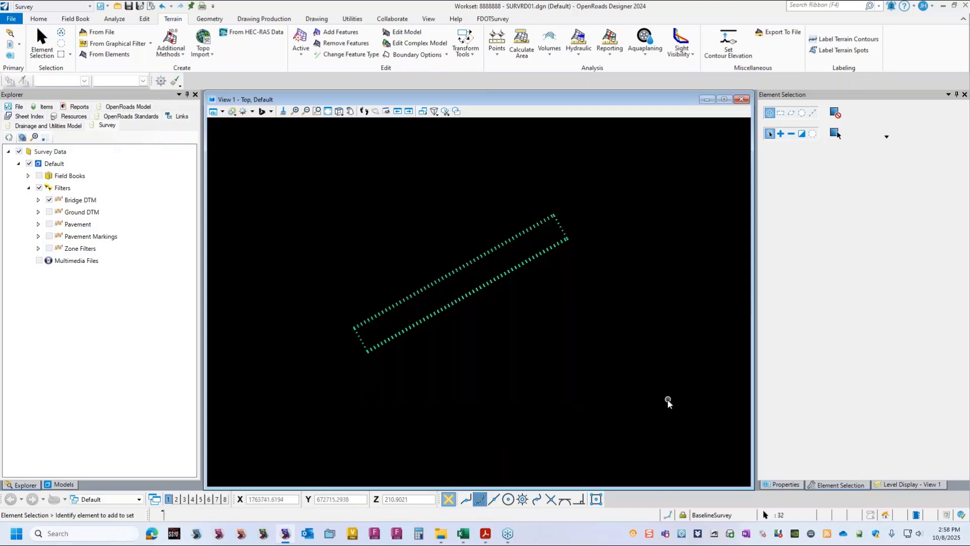
pyautogui.rightClick(76, 178)
pyautogui.click(327, 205)
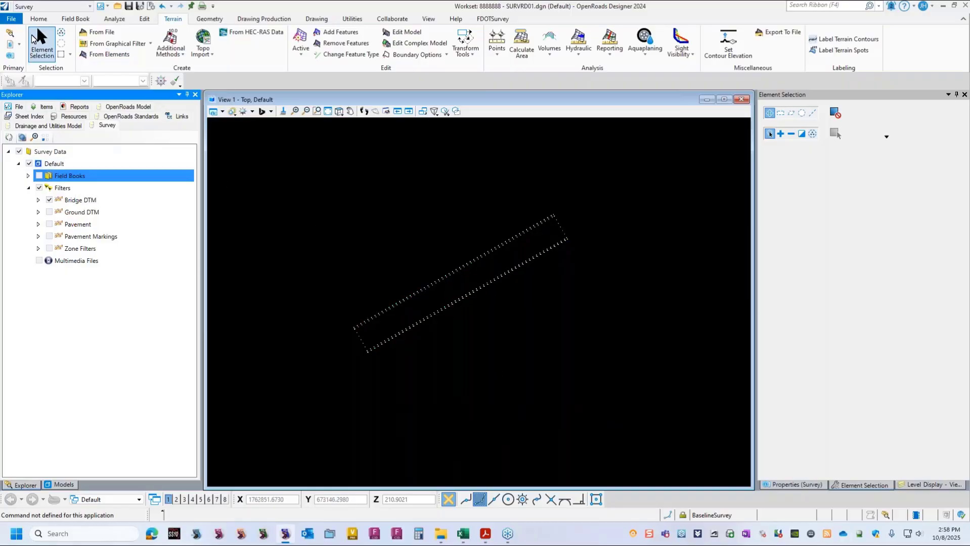
# - Select all the bridge survey features and create a terrain model from the field book selection set
pyautogui.click(42, 45)
pyautogui.moveTo(261, 182); pyautogui.dragTo(590, 389)
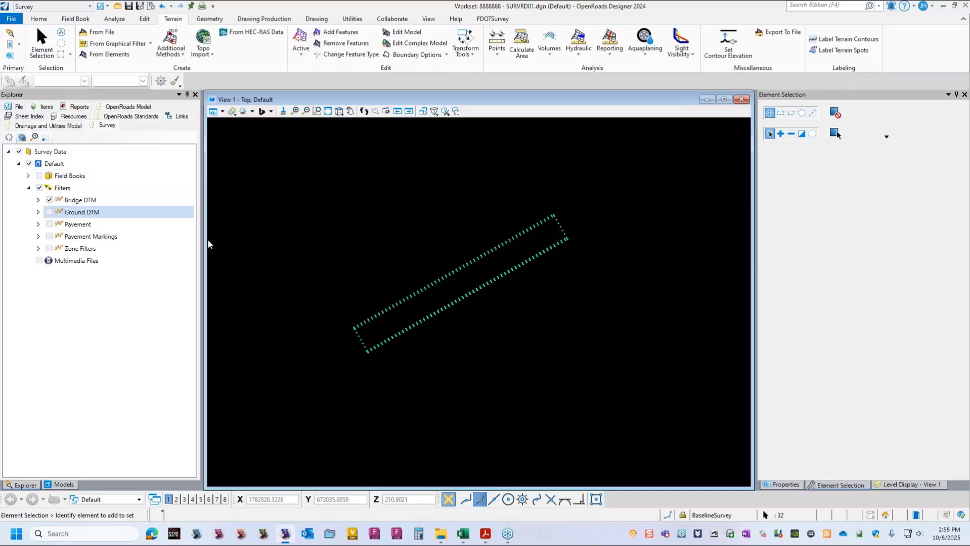
pyautogui.rightClick(77, 177)
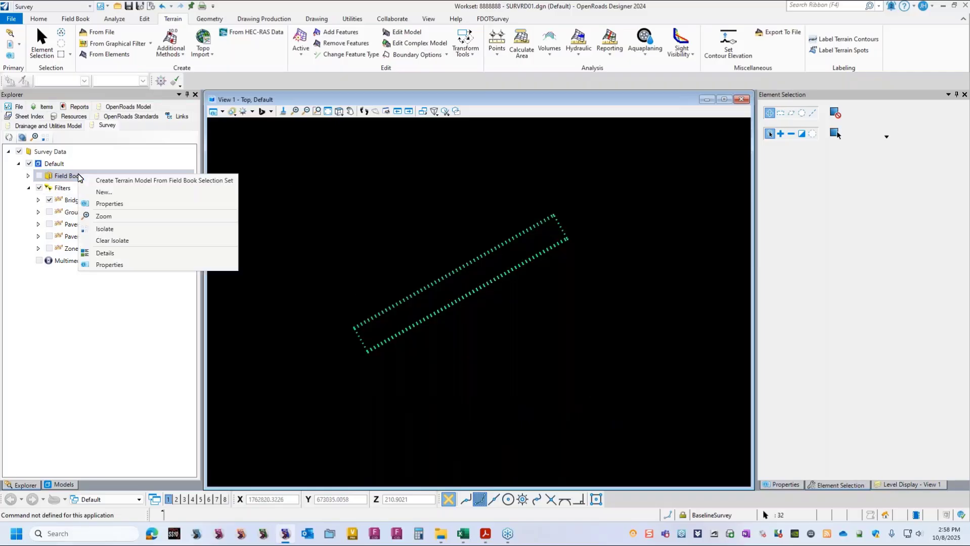
pyautogui.click(76, 177)
pyautogui.rightClick(78, 176)
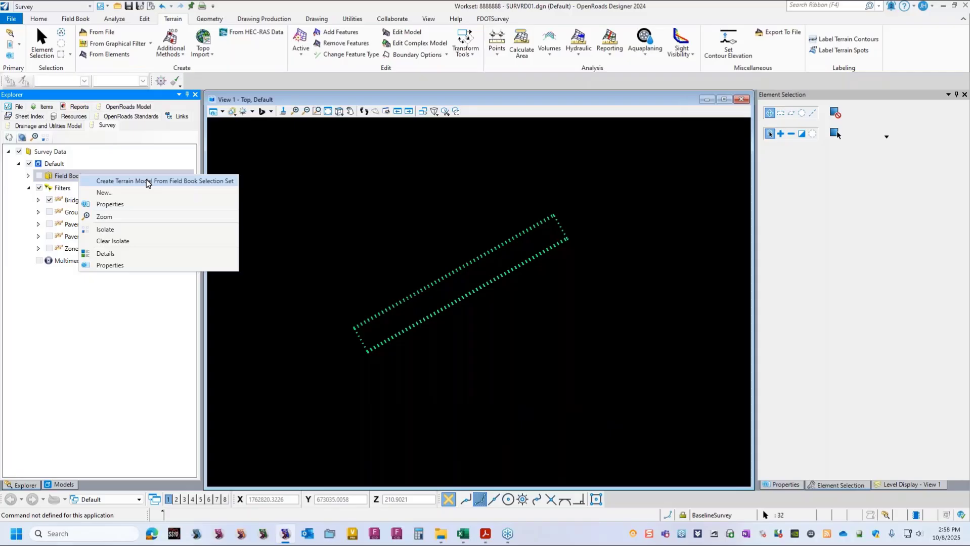
pyautogui.click(193, 181)
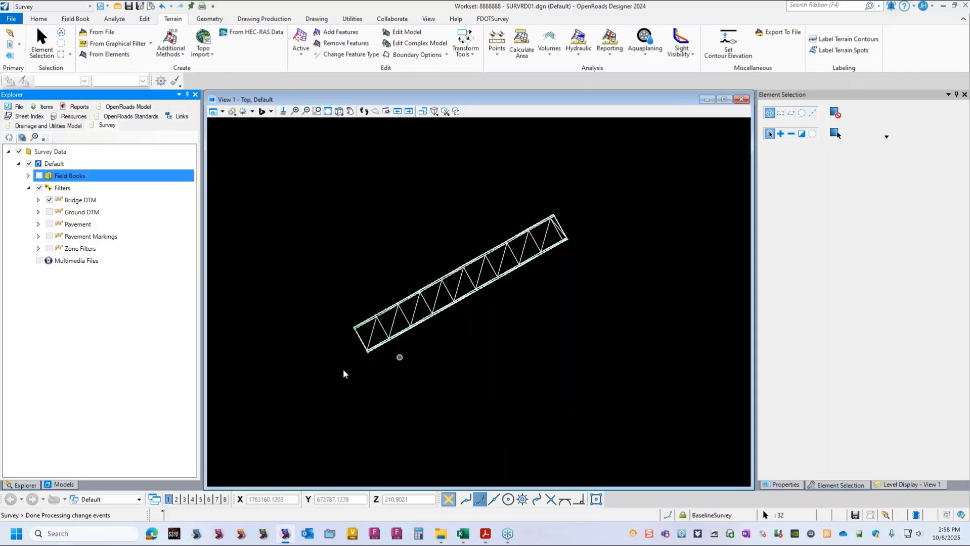
# - Assign the existing terrain feature definition DtmExistingOnStructure to the bridge terrain model
pyautogui.scroll(2, 375, 347)
pyautogui.scroll(2, 399, 318)
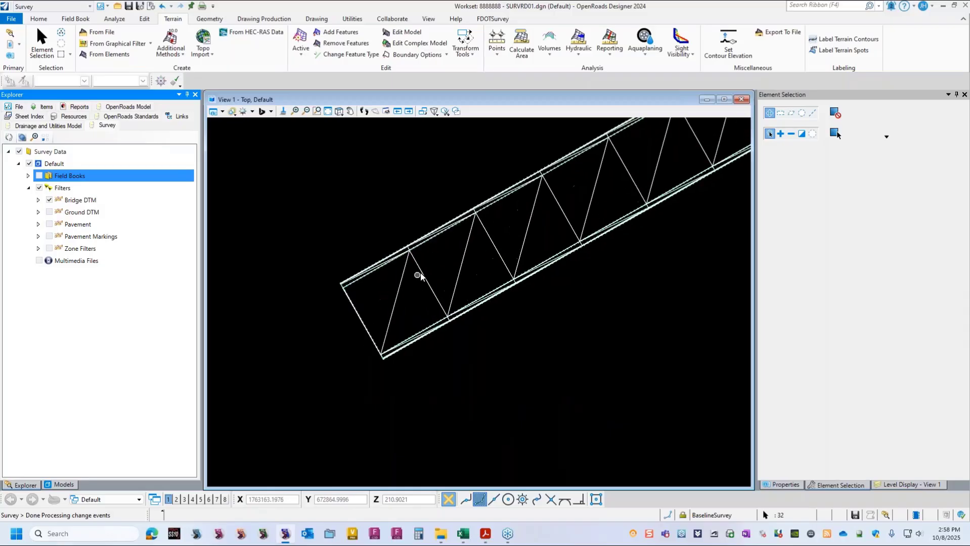
pyautogui.click(423, 273)
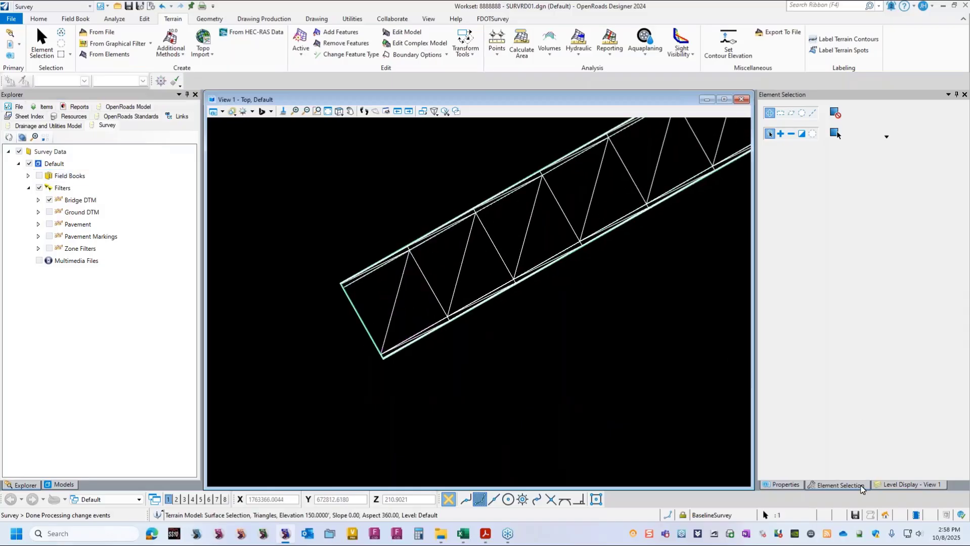
pyautogui.click(782, 485)
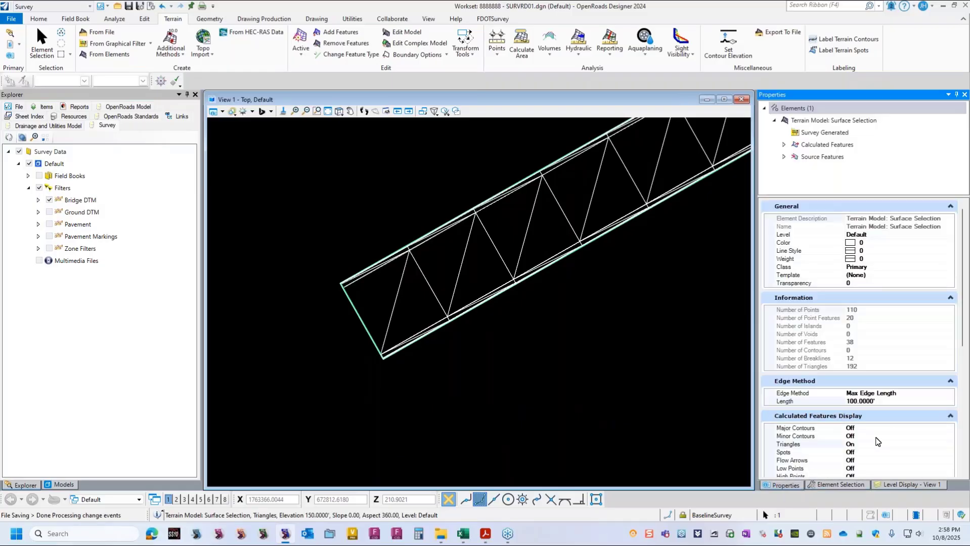
pyautogui.scroll(-5, 869, 399)
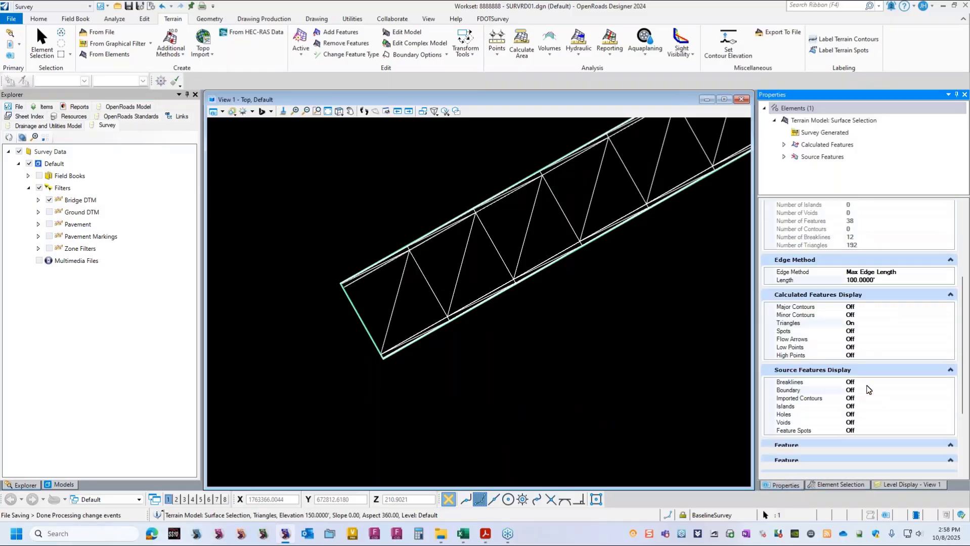
pyautogui.scroll(-1, 868, 388)
pyautogui.click(925, 383)
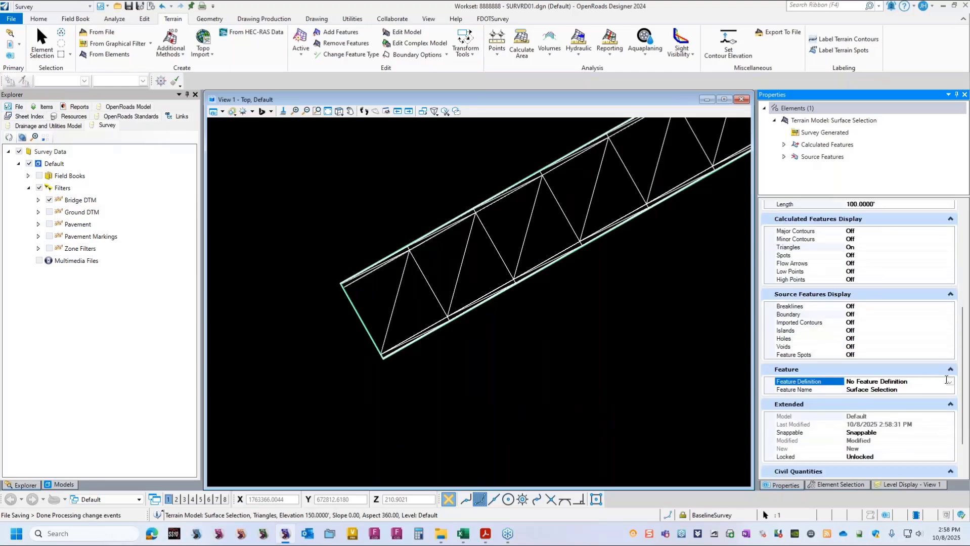
pyautogui.click(949, 383)
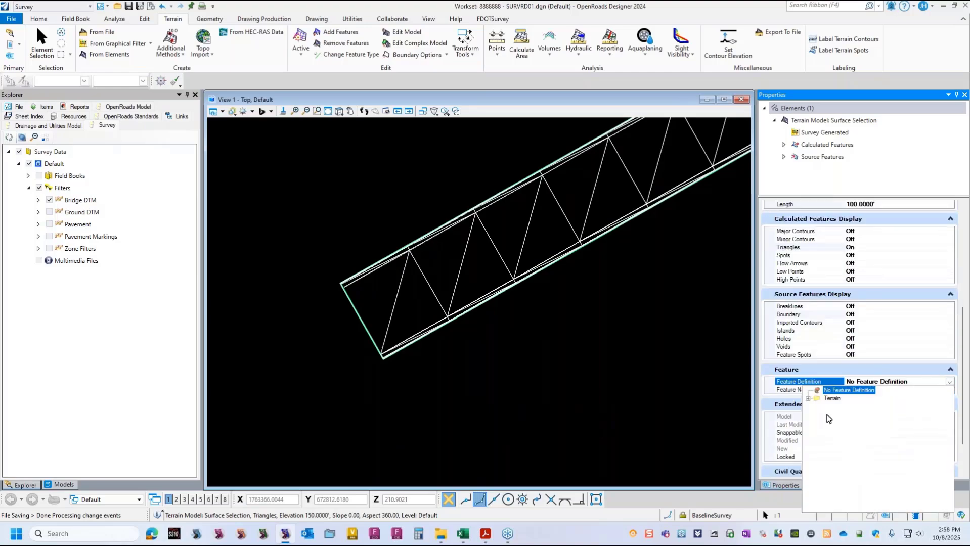
pyautogui.click(808, 398)
pyautogui.click(818, 407)
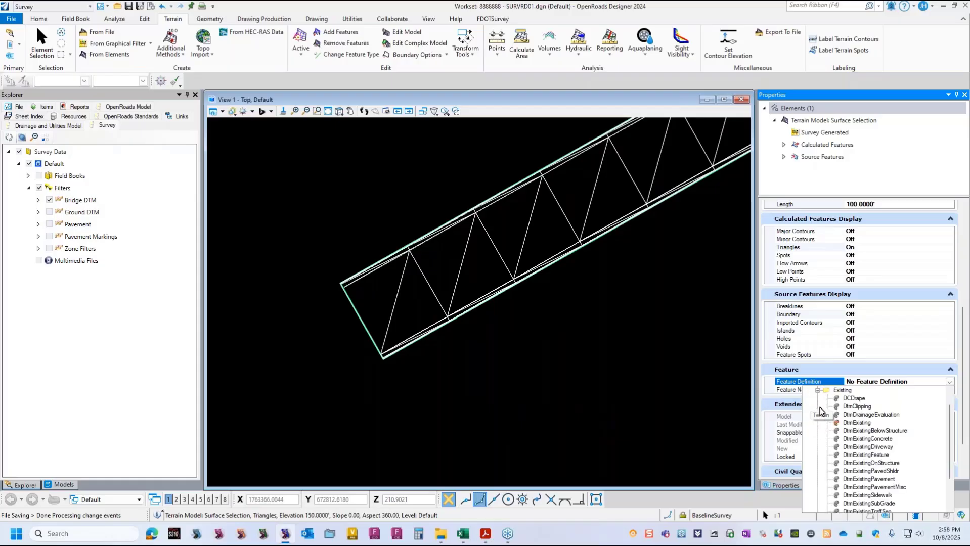
pyautogui.click(882, 470)
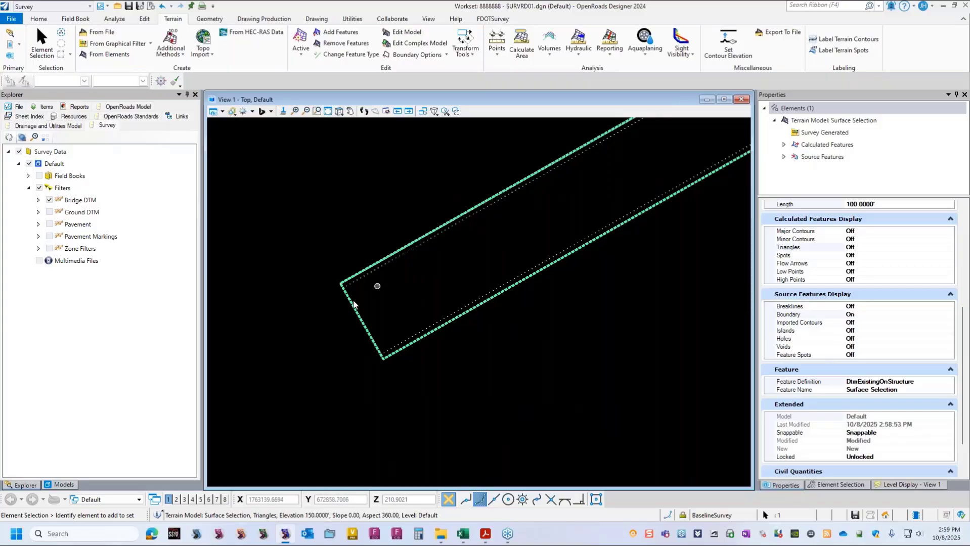
# - Turn on the triangles display of the bridge terrain model and clear the selection
pyautogui.scroll(-3, 376, 303)
pyautogui.scroll(1, 374, 354)
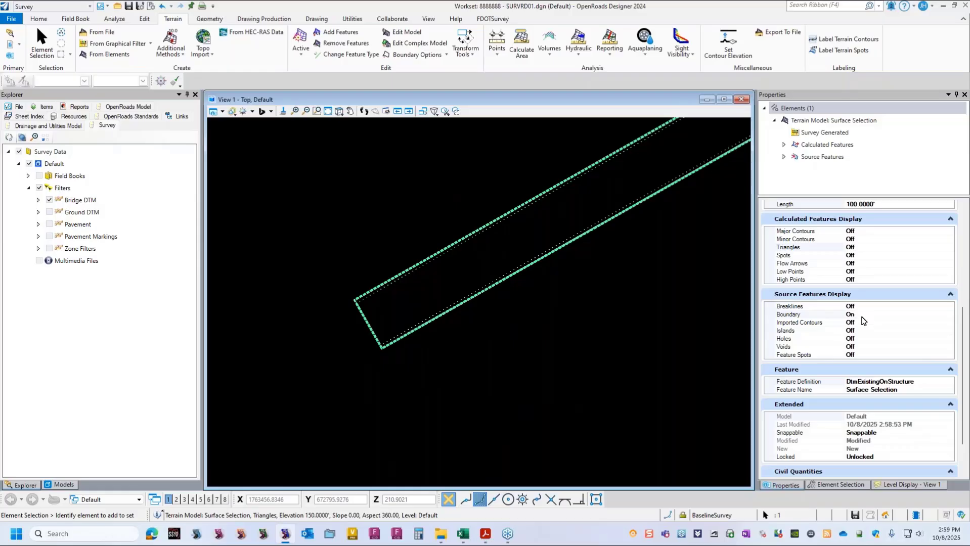
pyautogui.doubleClick(857, 247)
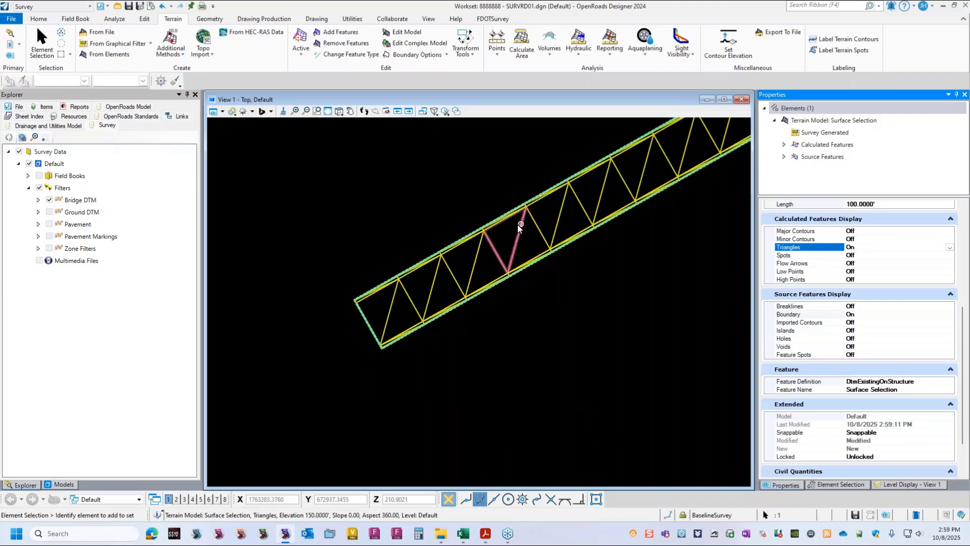
pyautogui.scroll(-1, 359, 303)
pyautogui.scroll(1, 409, 292)
pyautogui.scroll(3, 354, 332)
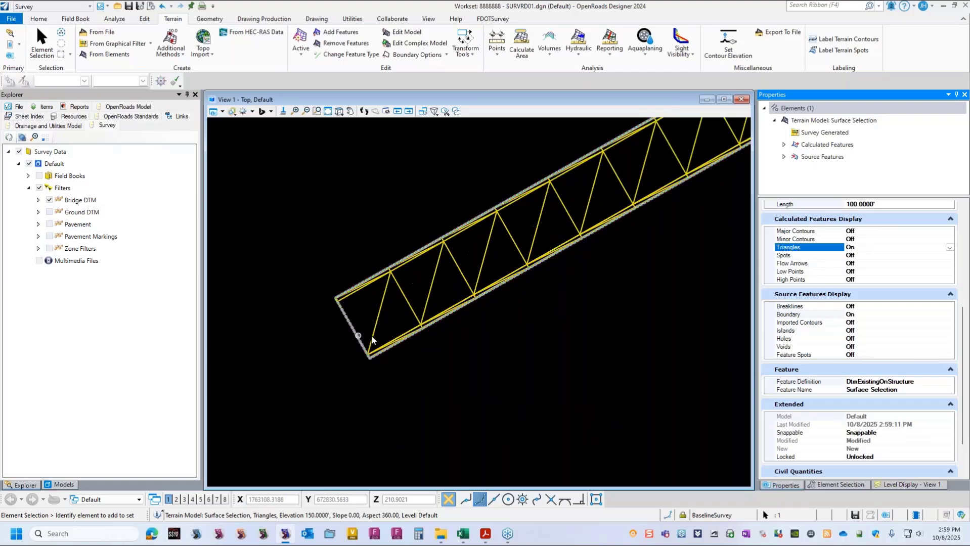
pyautogui.click(326, 199)
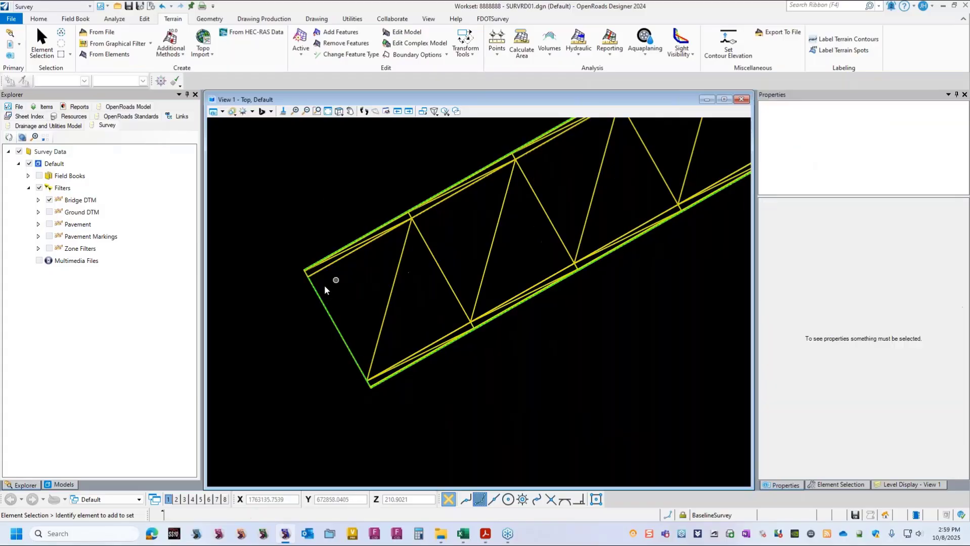
pyautogui.scroll(-1, 324, 285)
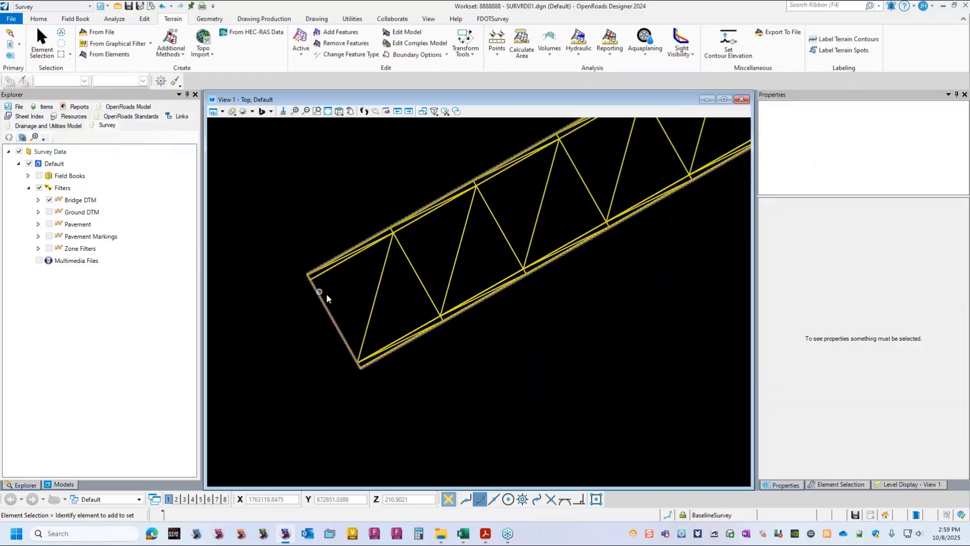
# - Examine the triangulation at the near end corner of the bridge terrain by rotating the wireframe view in 3D
pyautogui.click(338, 111)
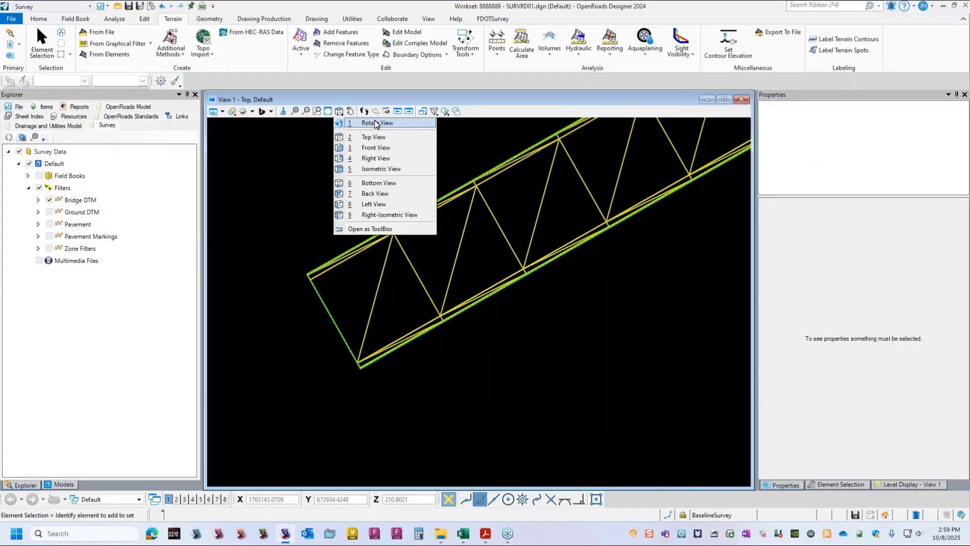
pyautogui.click(375, 124)
pyautogui.click(357, 363)
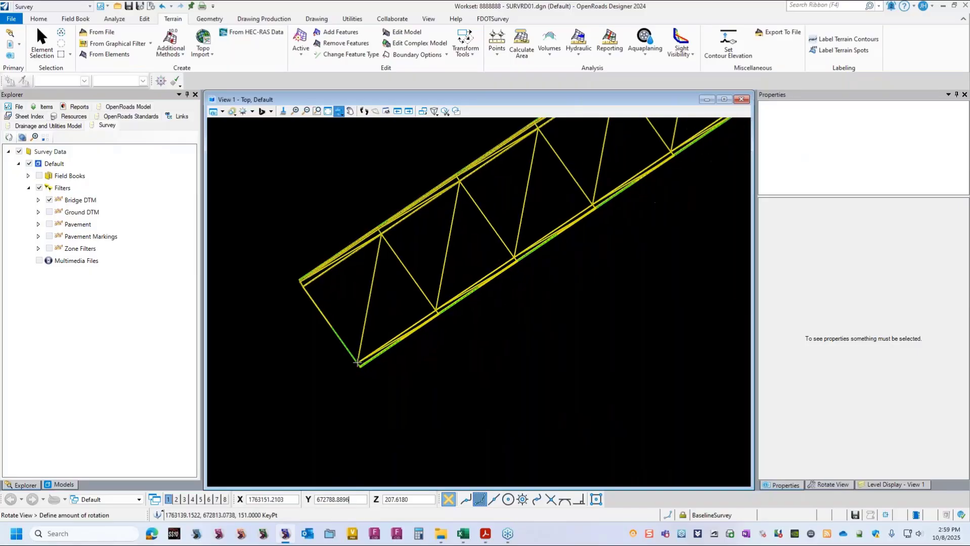
pyautogui.scroll(4, 357, 362)
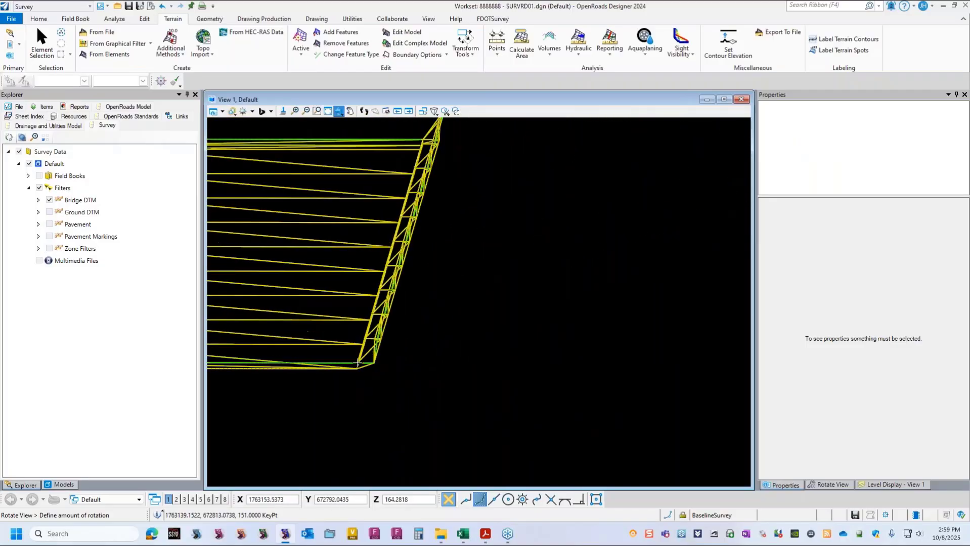
pyautogui.click(357, 364)
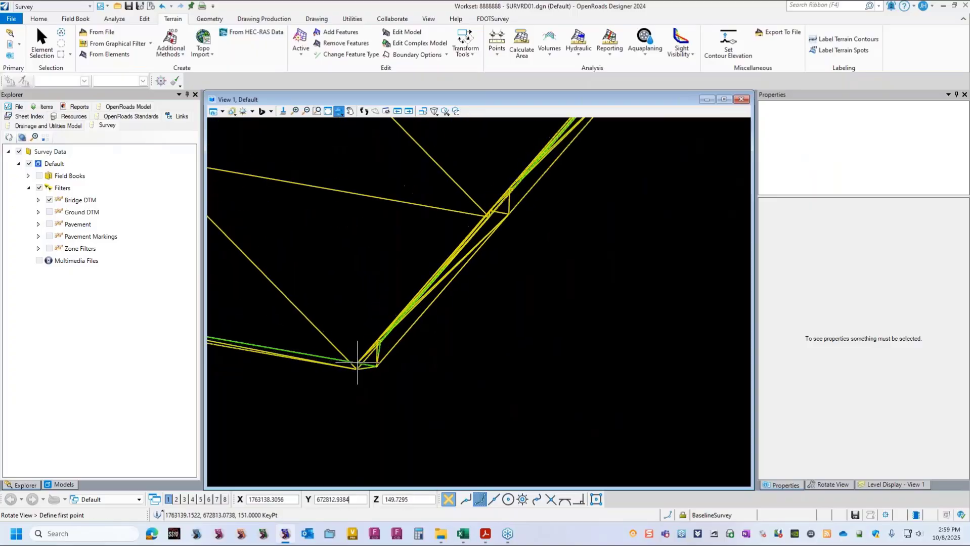
pyautogui.click(357, 363)
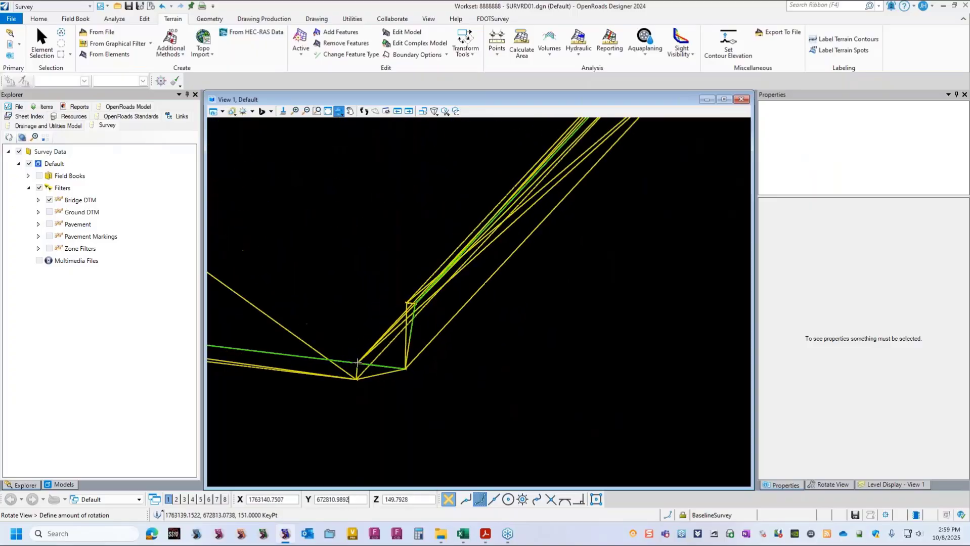
pyautogui.click(357, 363)
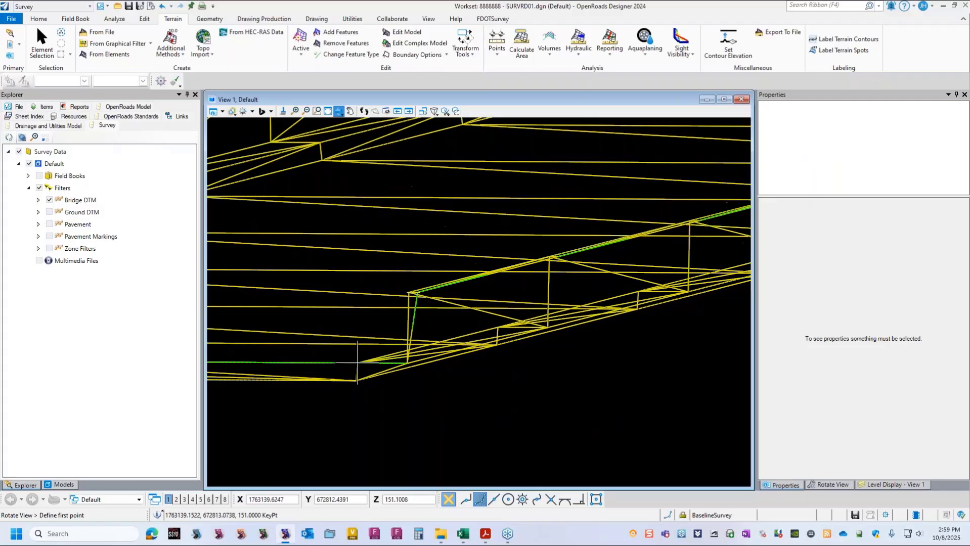
pyautogui.click(357, 363)
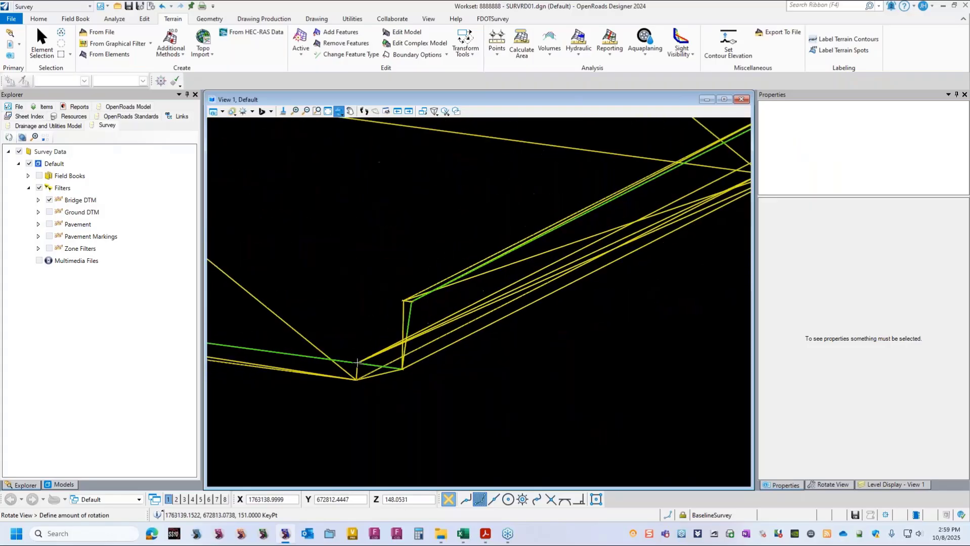
pyautogui.click(357, 364)
pyautogui.click(357, 363)
pyautogui.click(357, 363)
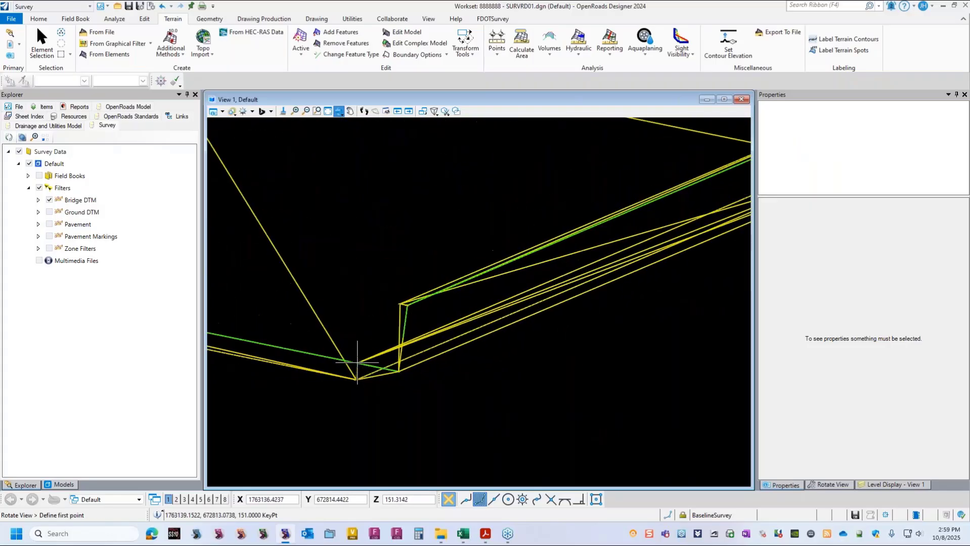
# - Apply the Illustration:Shadows display style to View 1 and close the display style settings
pyautogui.click(233, 112)
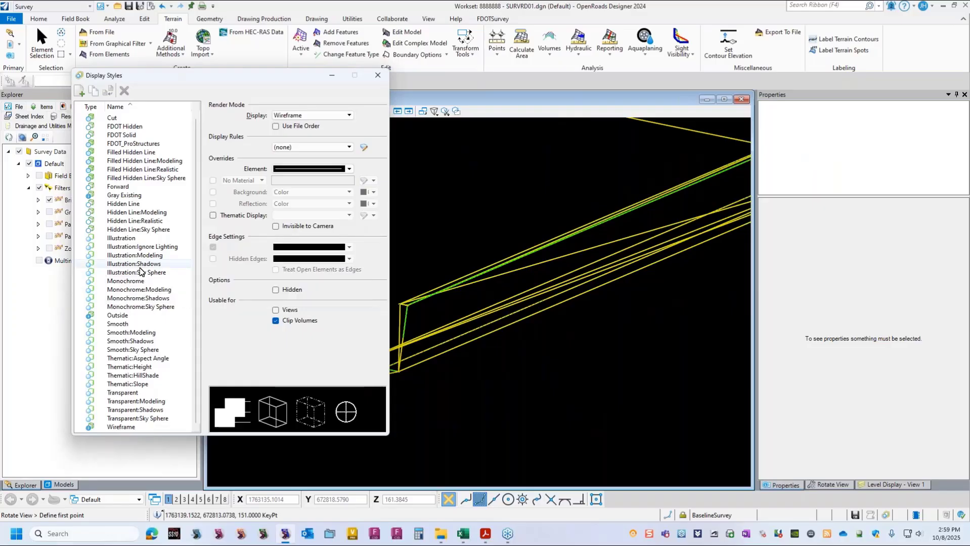
pyautogui.click(141, 264)
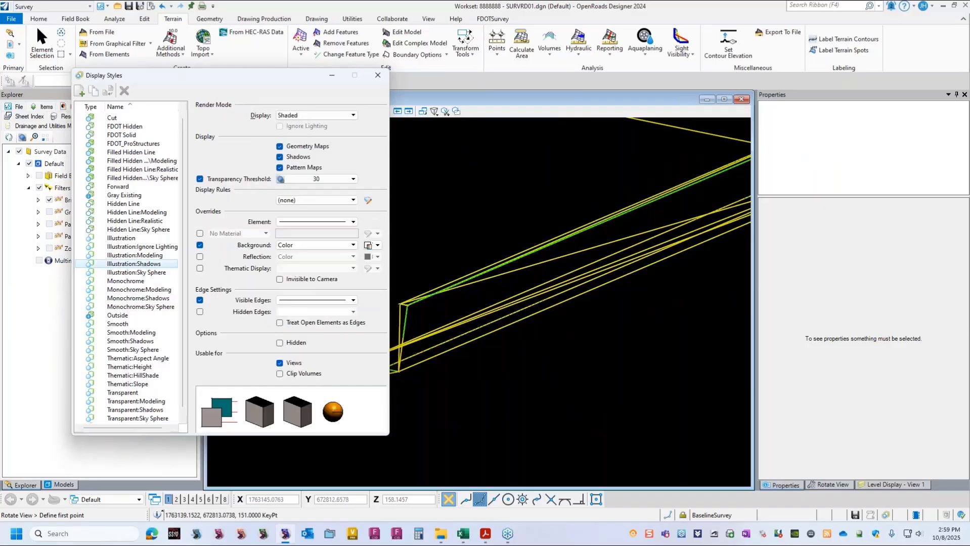
pyautogui.moveTo(557, 293); pyautogui.dragTo(548, 273)
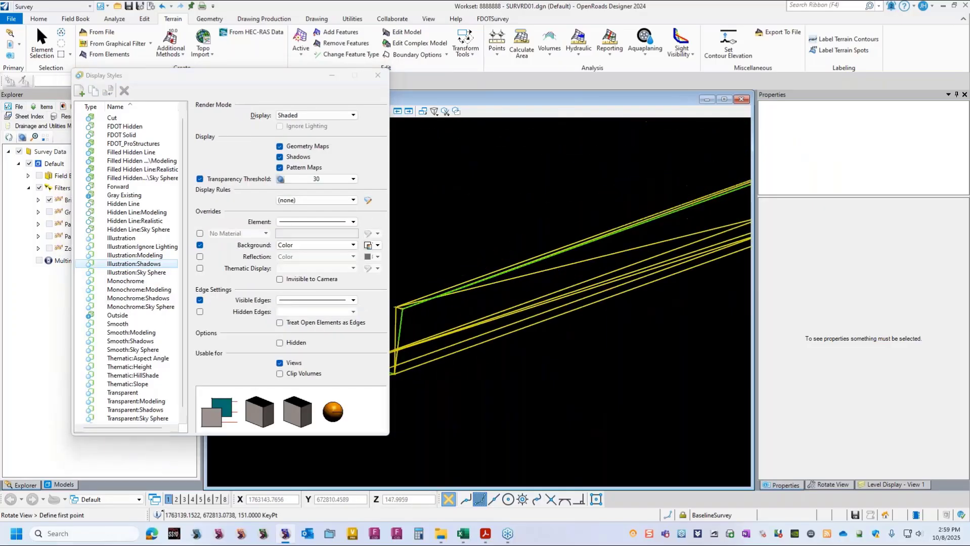
pyautogui.doubleClick(134, 264)
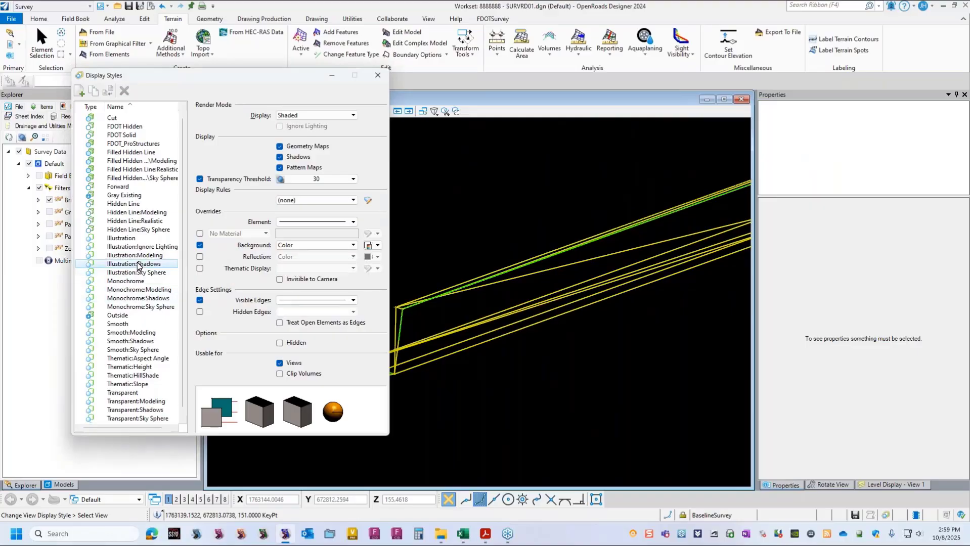
pyautogui.click(498, 253)
pyautogui.click(379, 75)
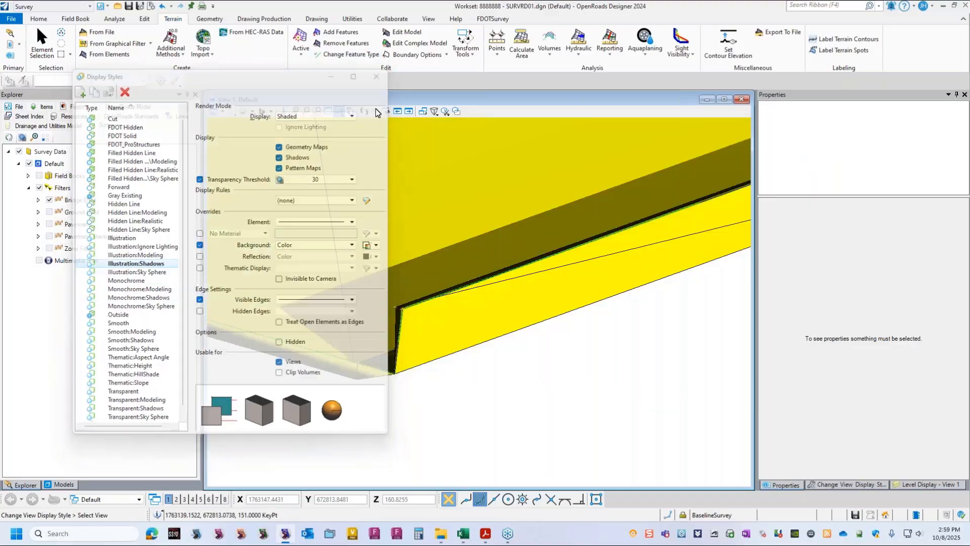
# - Examine the shaded surface at both near end corners of the bridge terrain by rotating the view around them
pyautogui.click(338, 110)
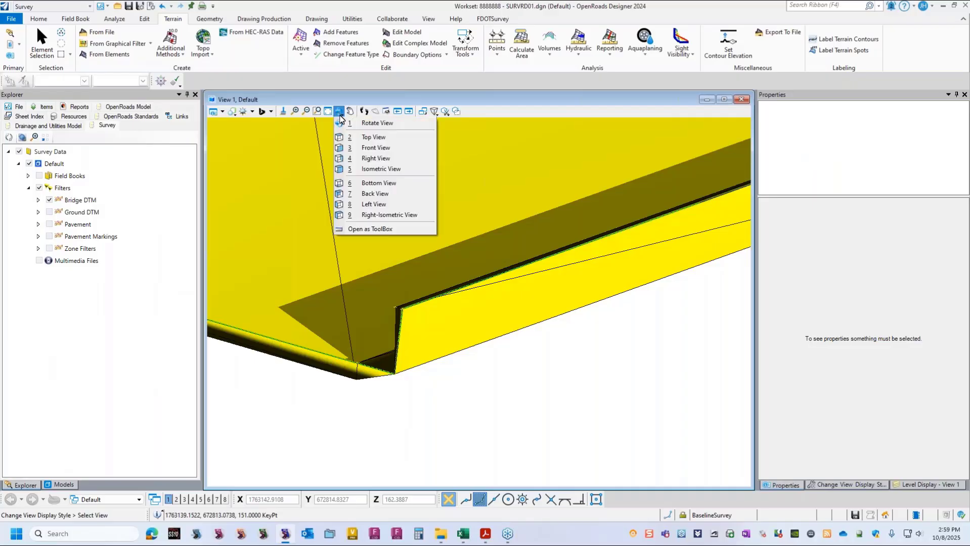
pyautogui.click(395, 375)
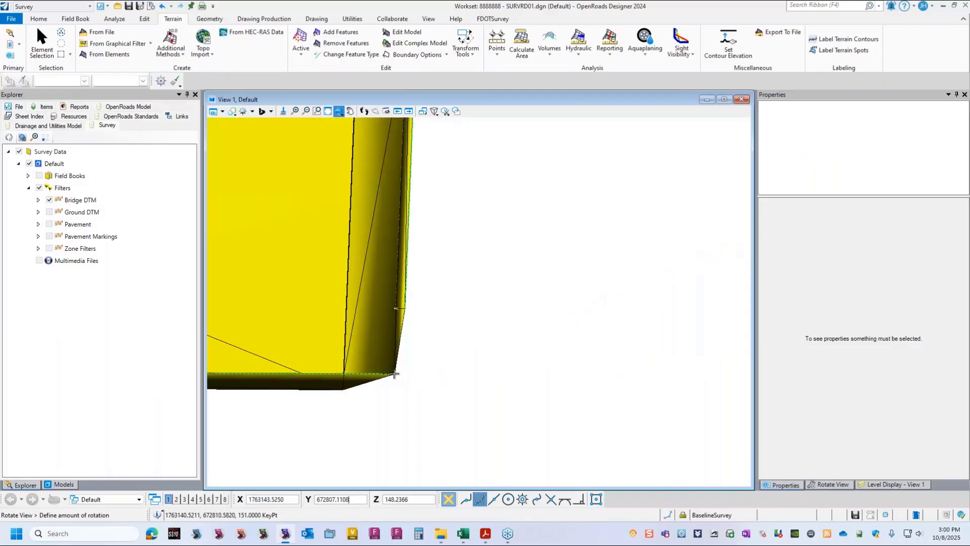
pyautogui.click(395, 375)
pyautogui.click(394, 375)
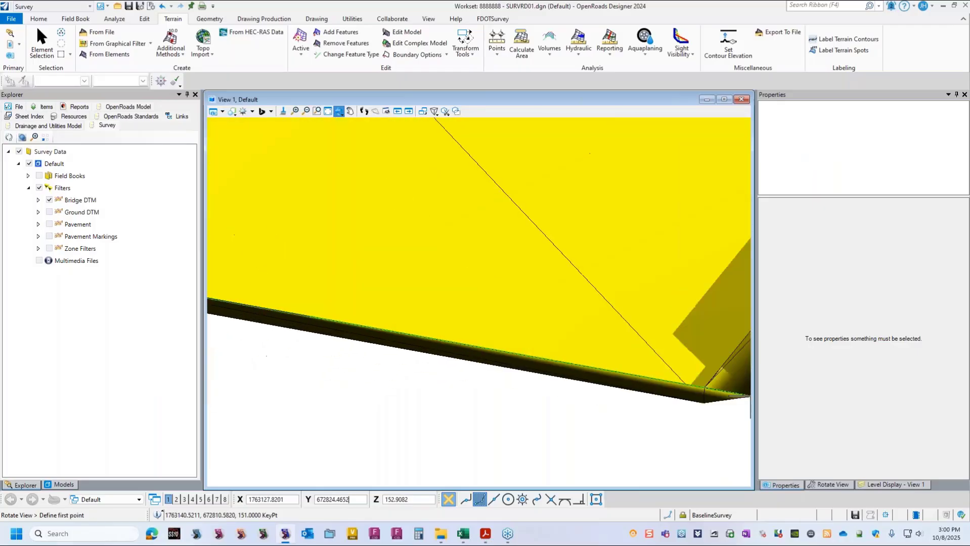
pyautogui.click(544, 311)
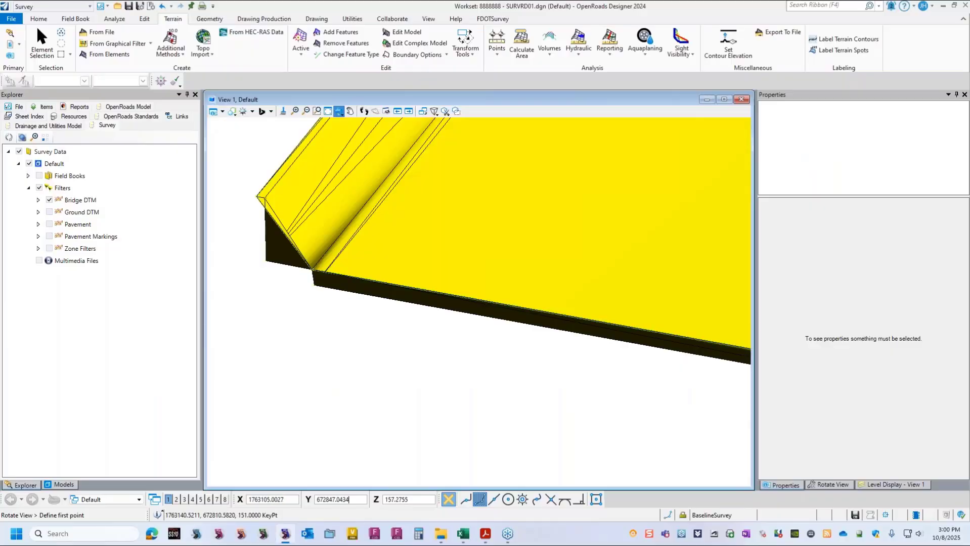
pyautogui.click(312, 269)
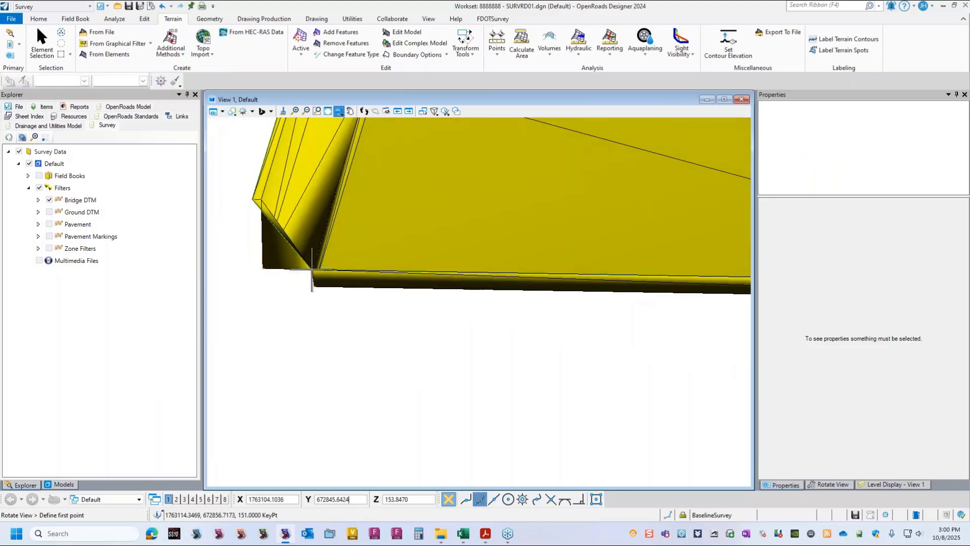
pyautogui.click(357, 409)
# - Inspect the whole shaded bridge terrain and its far end corner, rotating the view about the raised edge
pyautogui.moveTo(371, 411); pyautogui.dragTo(377, 387, button='middle')
pyautogui.scroll(-1, 368, 405)
pyautogui.scroll(-1, 376, 385)
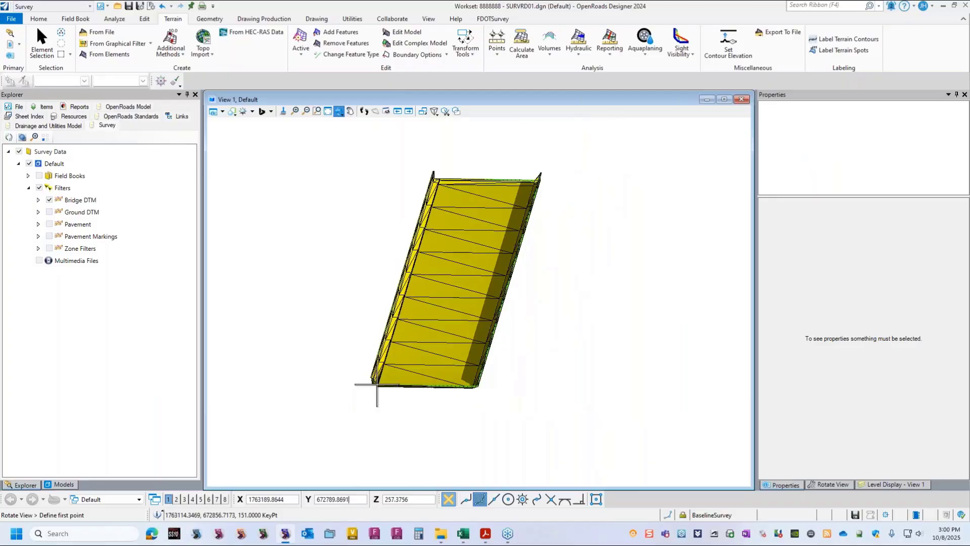
pyautogui.scroll(1, 377, 384)
pyautogui.scroll(-2, 377, 385)
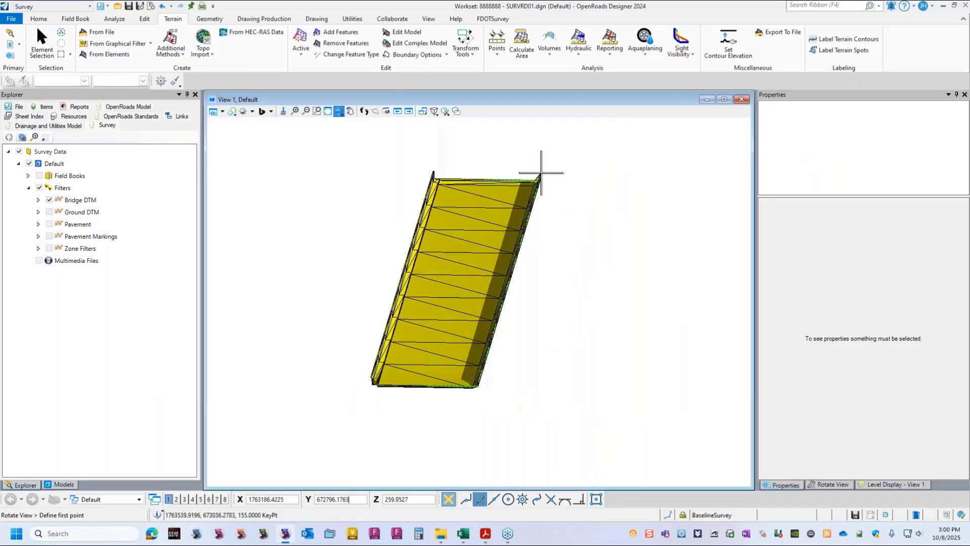
pyautogui.scroll(3, 541, 173)
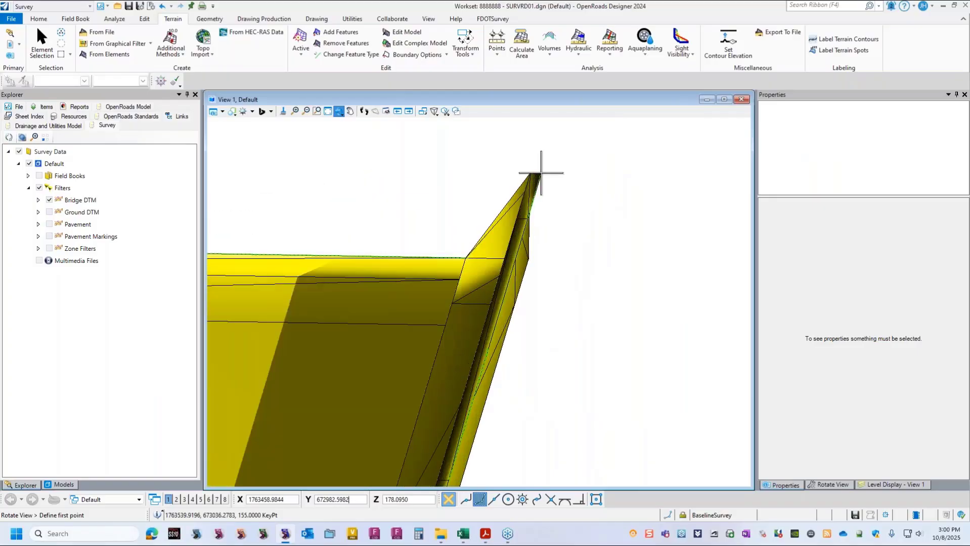
pyautogui.click(541, 173)
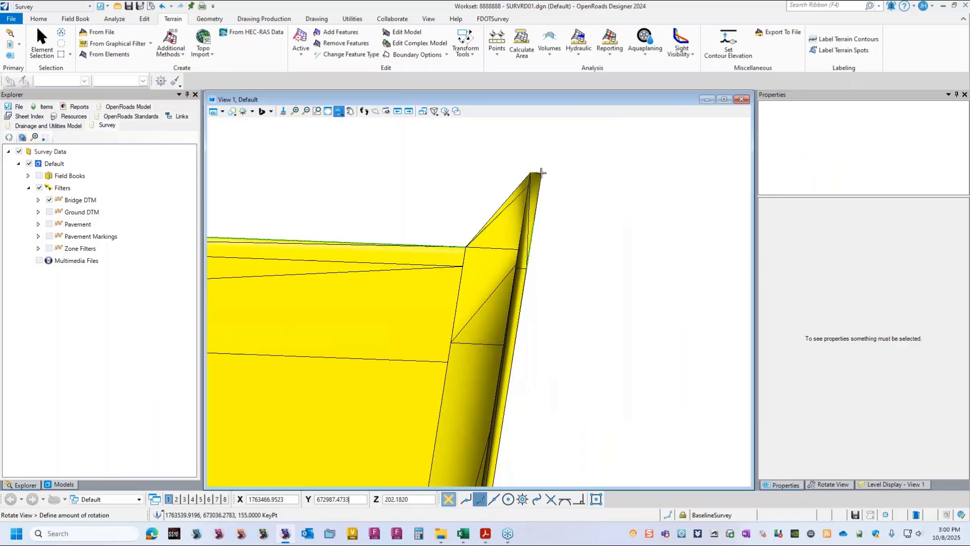
pyautogui.click(541, 173)
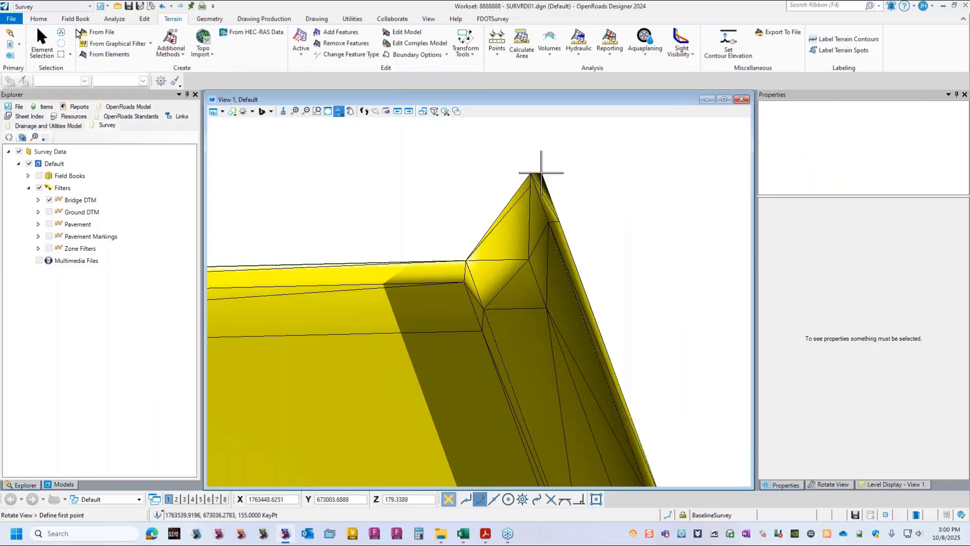
# - Select the bridge terrain model and set its maximum edge length to 50 feet
pyautogui.click(51, 40)
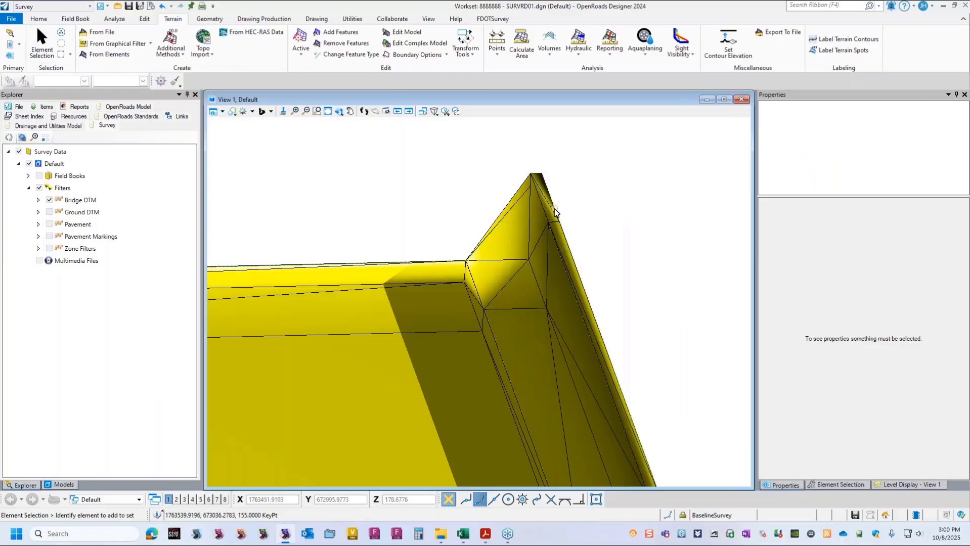
pyautogui.click(501, 286)
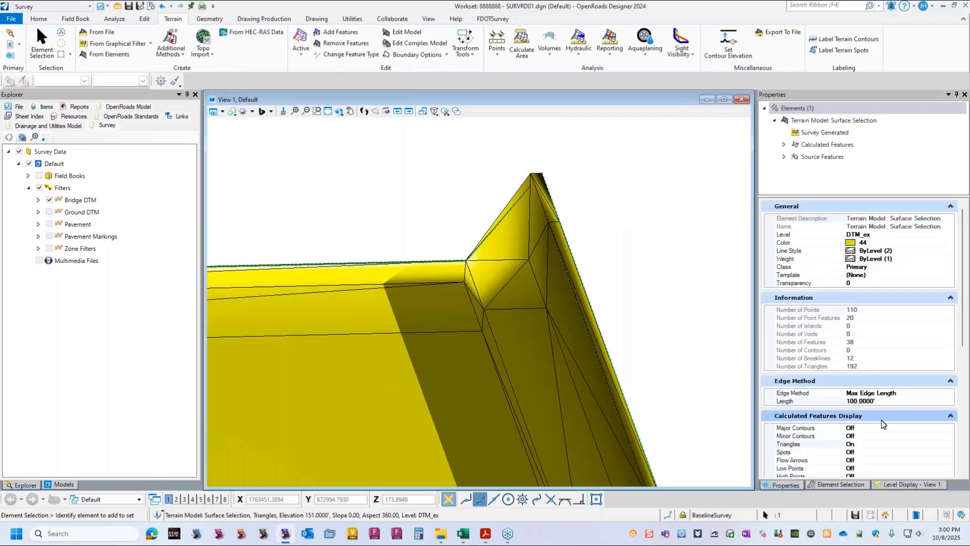
pyautogui.click(880, 400)
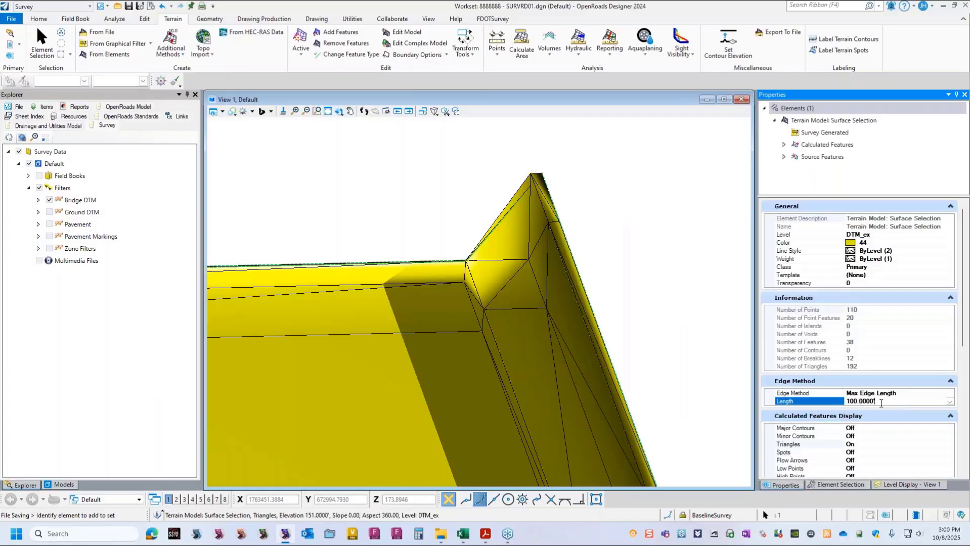
pyautogui.doubleClick(881, 402)
pyautogui.write('50')
pyautogui.press('Return')
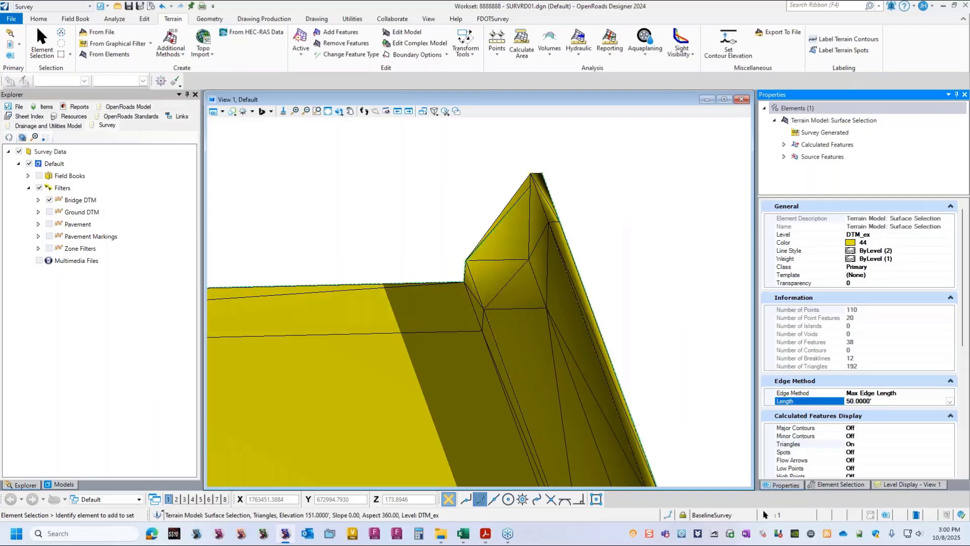
# - Examine the bridge terrain's overall shape and its boundary at the near end corners, rotating the view about the raised edge
pyautogui.scroll(-2, 533, 209)
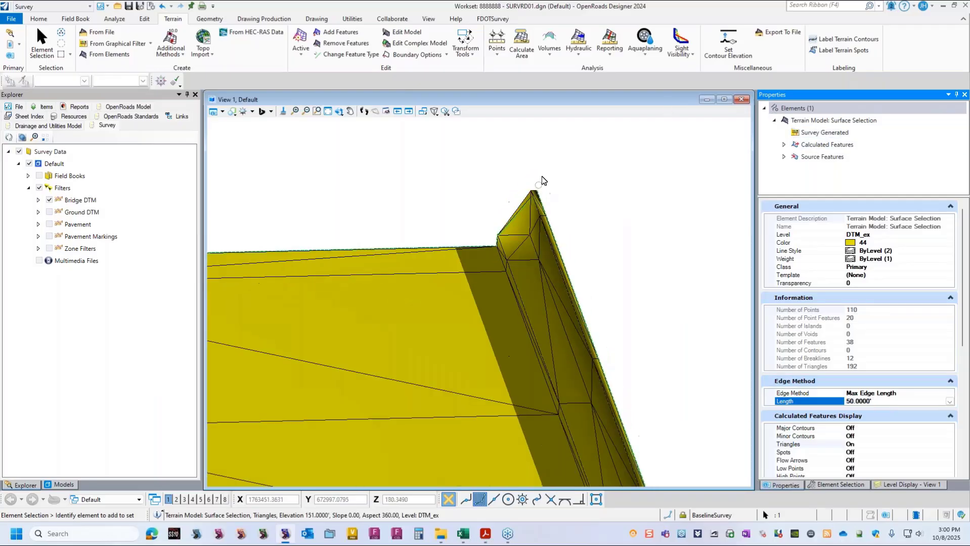
pyautogui.scroll(-2, 543, 180)
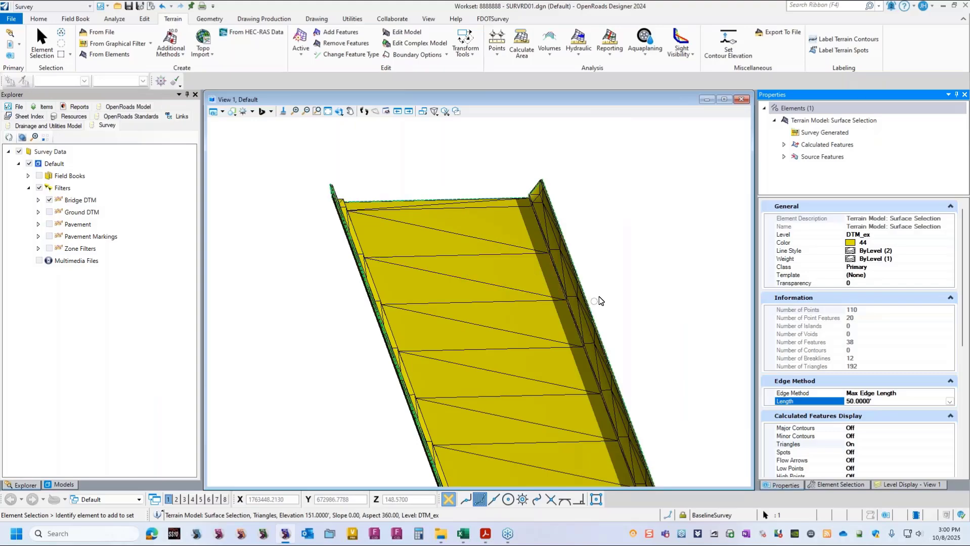
pyautogui.click(339, 110)
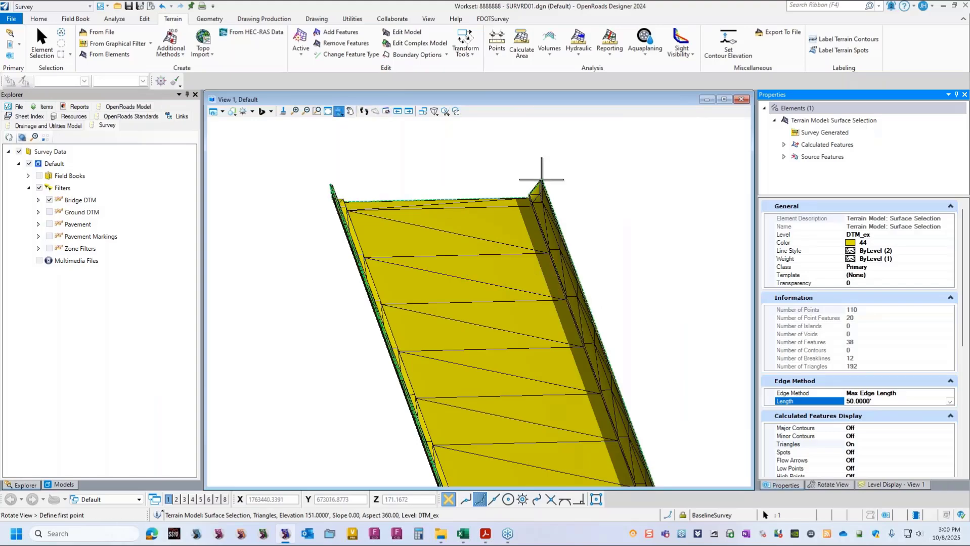
pyautogui.scroll(-2, 541, 179)
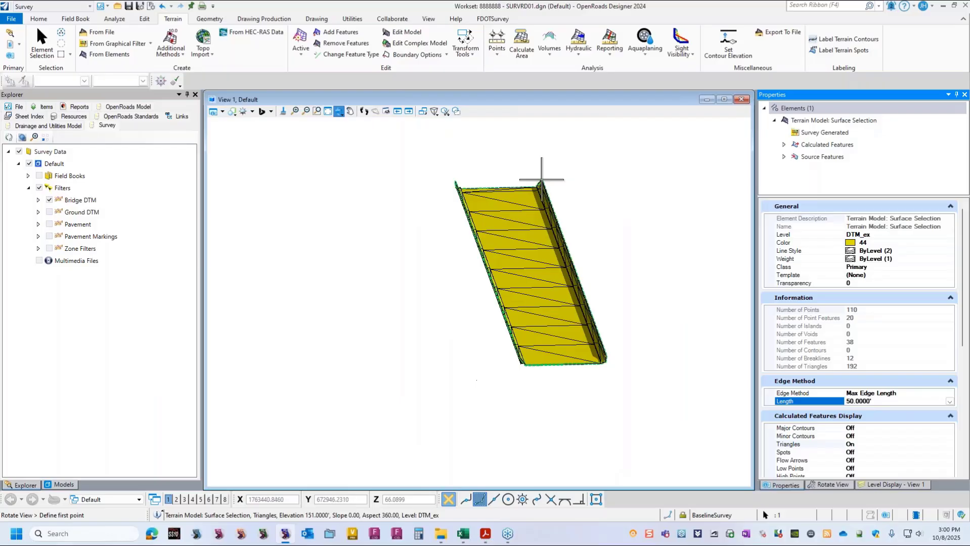
pyautogui.click(541, 180)
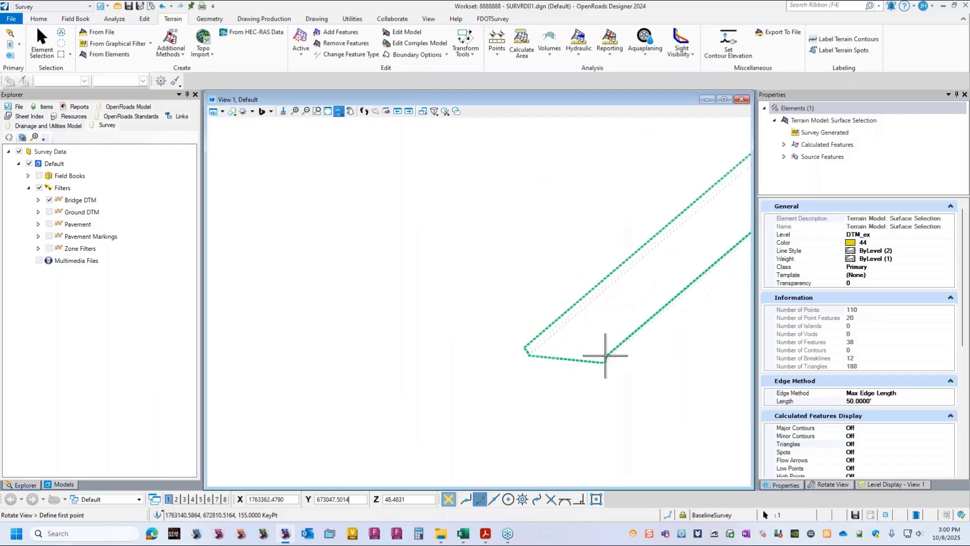
pyautogui.scroll(4, 605, 356)
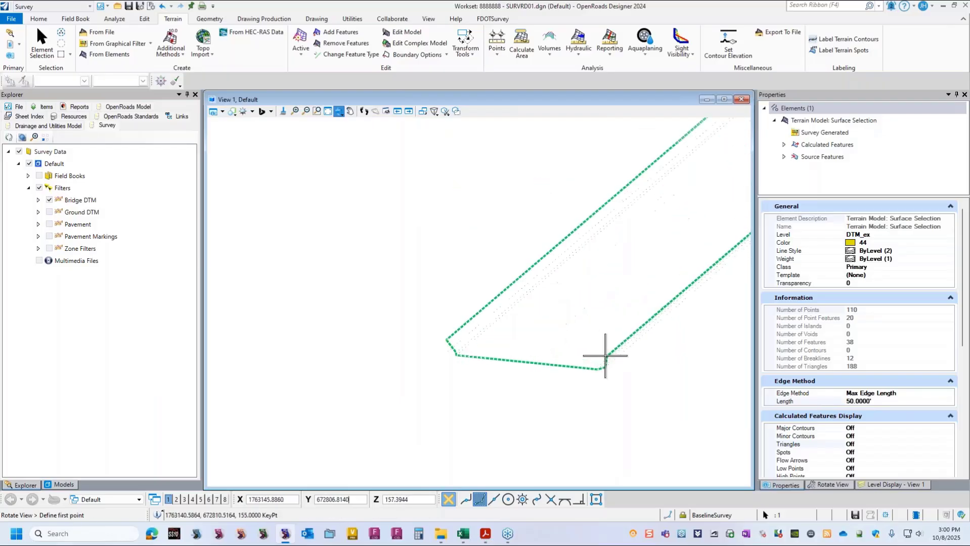
pyautogui.scroll(-1, 606, 355)
pyautogui.press('Escape')
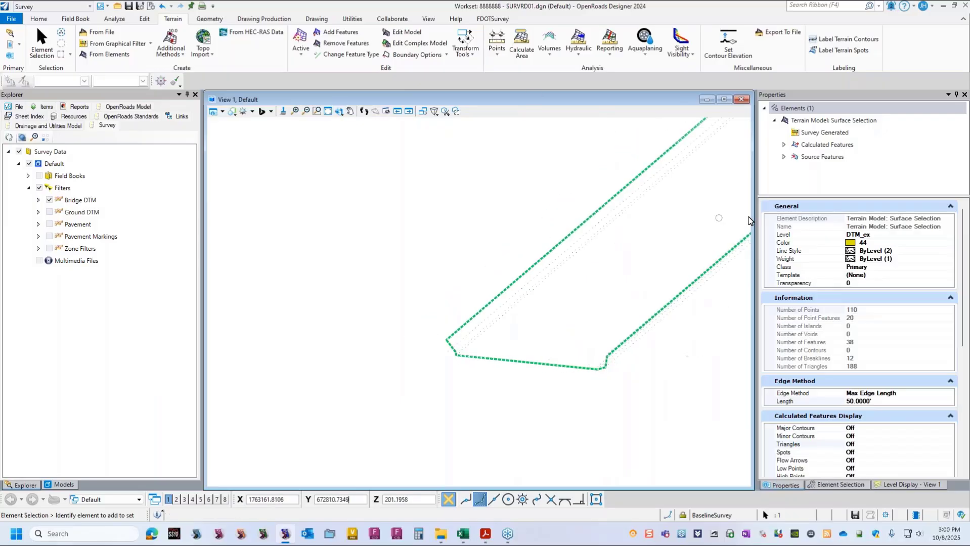
pyautogui.scroll(-1, 472, 318)
pyautogui.scroll(1, 611, 342)
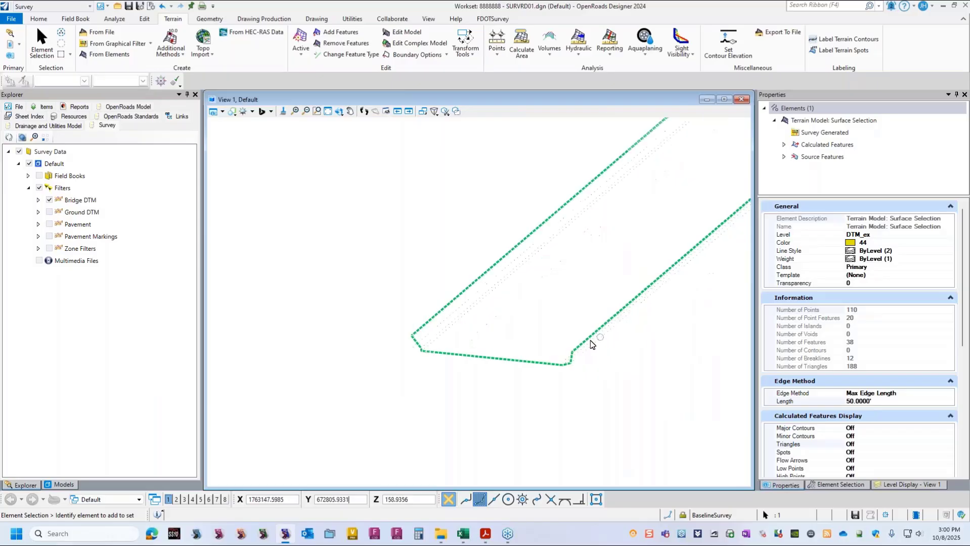
pyautogui.scroll(2, 592, 344)
pyautogui.scroll(-1, 592, 344)
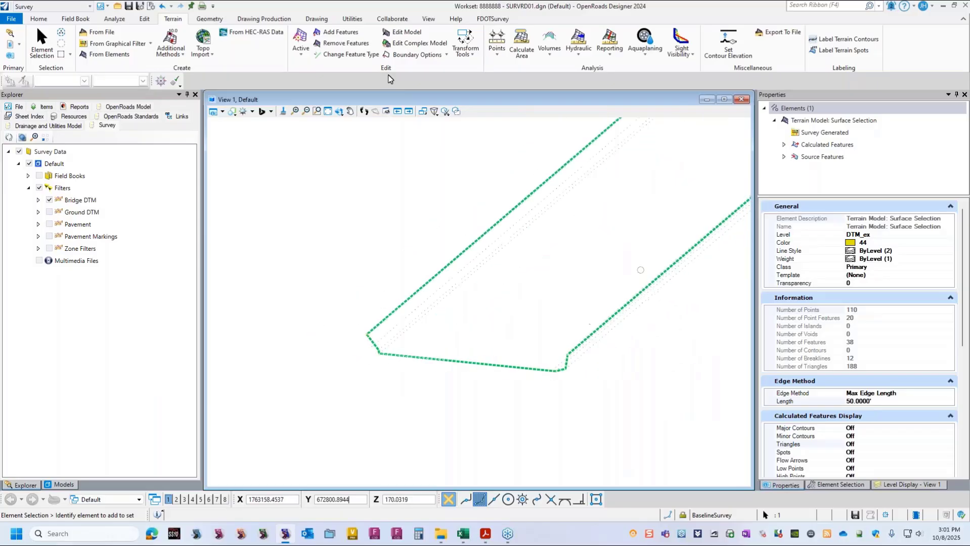
# - Apply the Wireframe display style to View 1 and turn on the bridge terrain's triangles
pyautogui.click(233, 111)
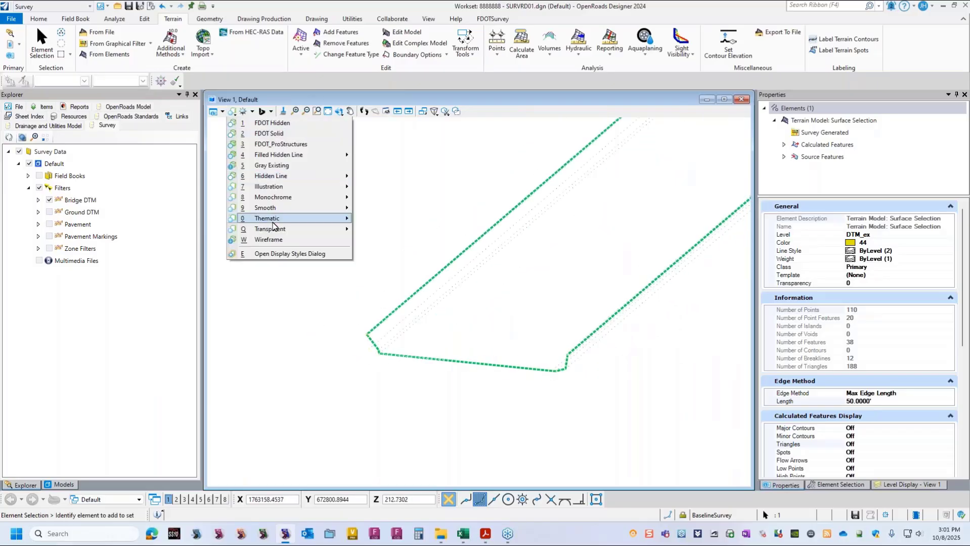
pyautogui.click(273, 239)
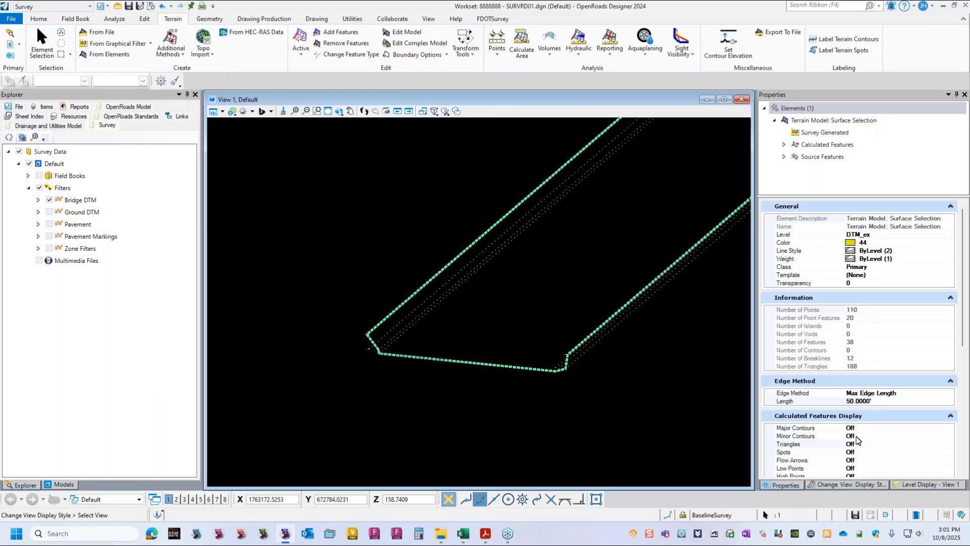
pyautogui.doubleClick(856, 442)
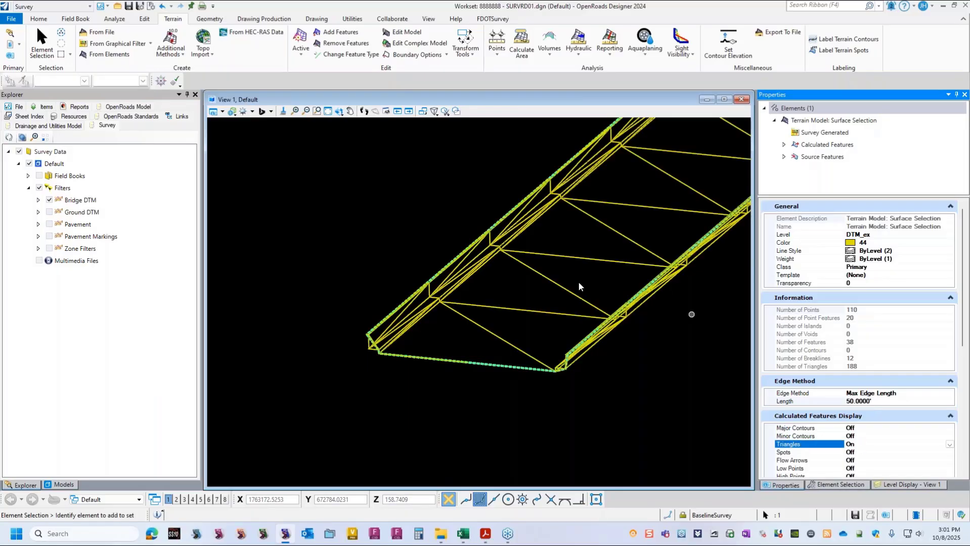
# - Set the bridge terrain's maximum edge length to 30 feet and check the boundary at both near end corners
pyautogui.scroll(4, 394, 368)
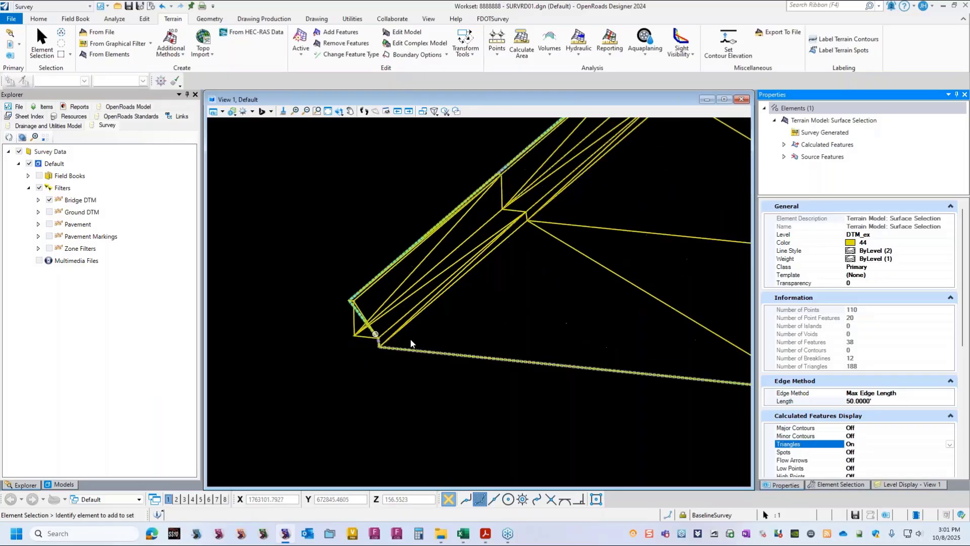
pyautogui.scroll(2, 390, 338)
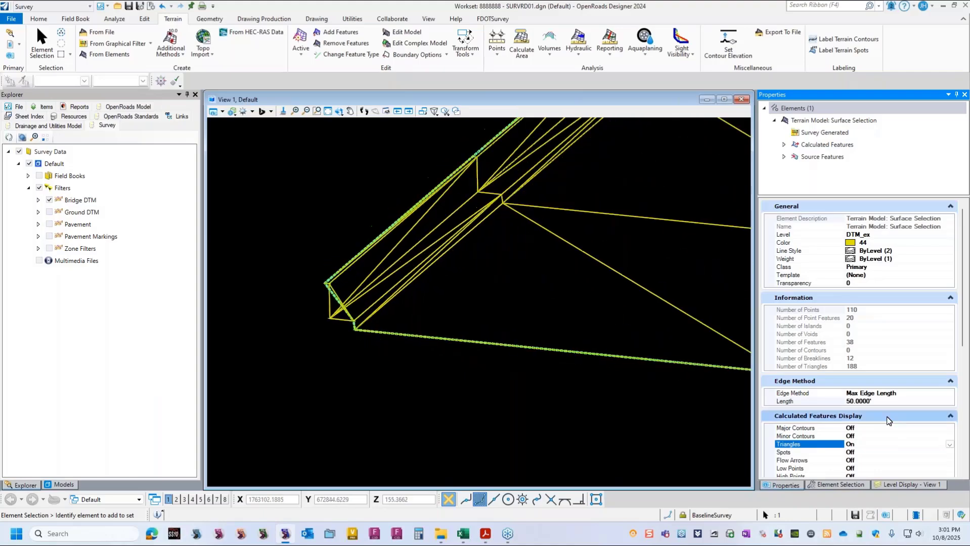
pyautogui.click(875, 401)
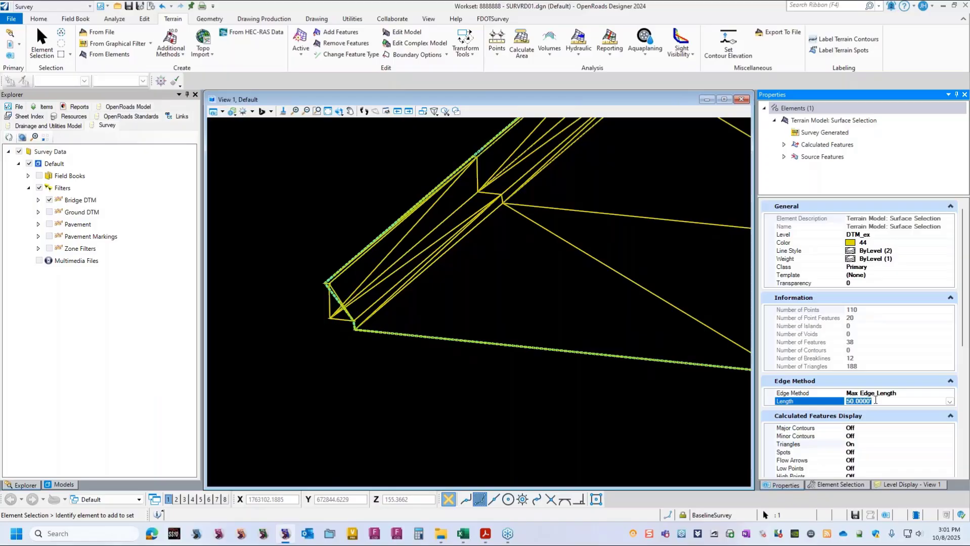
pyautogui.write('3')
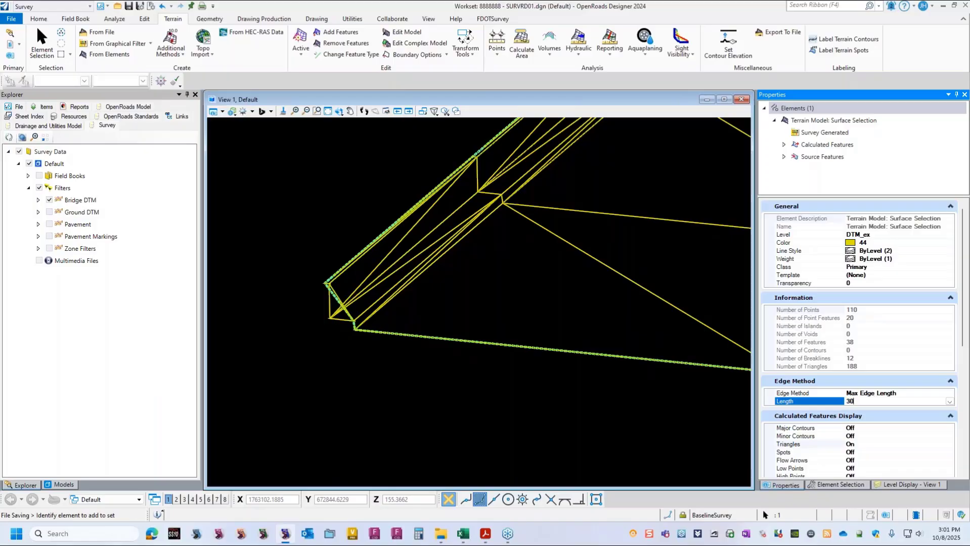
pyautogui.write('0')
pyautogui.press('Return')
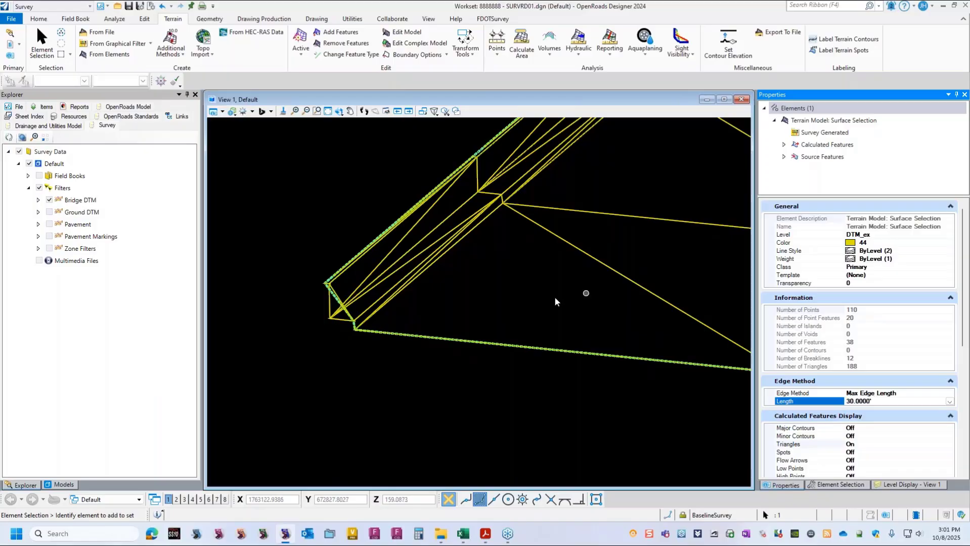
pyautogui.scroll(-2, 324, 281)
pyautogui.scroll(3, 650, 334)
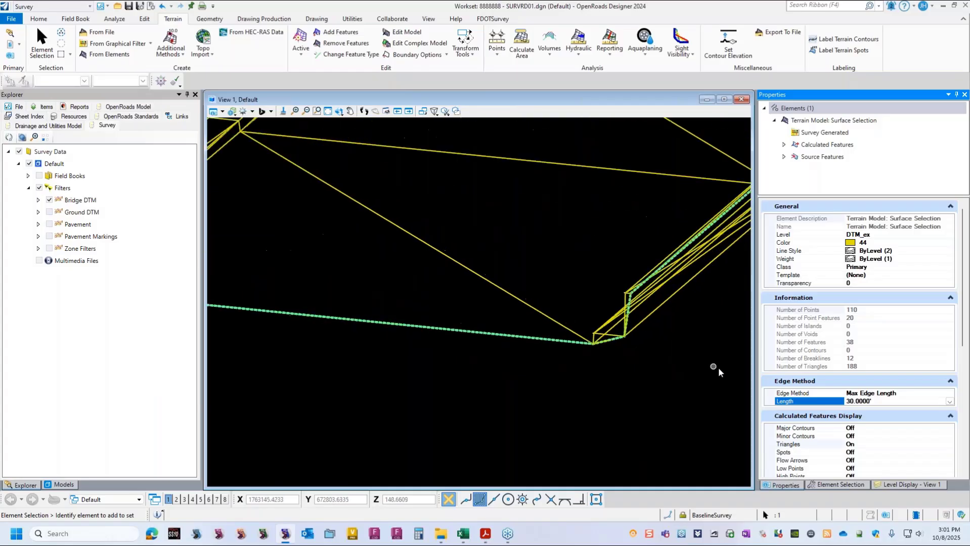
pyautogui.scroll(-1, 595, 377)
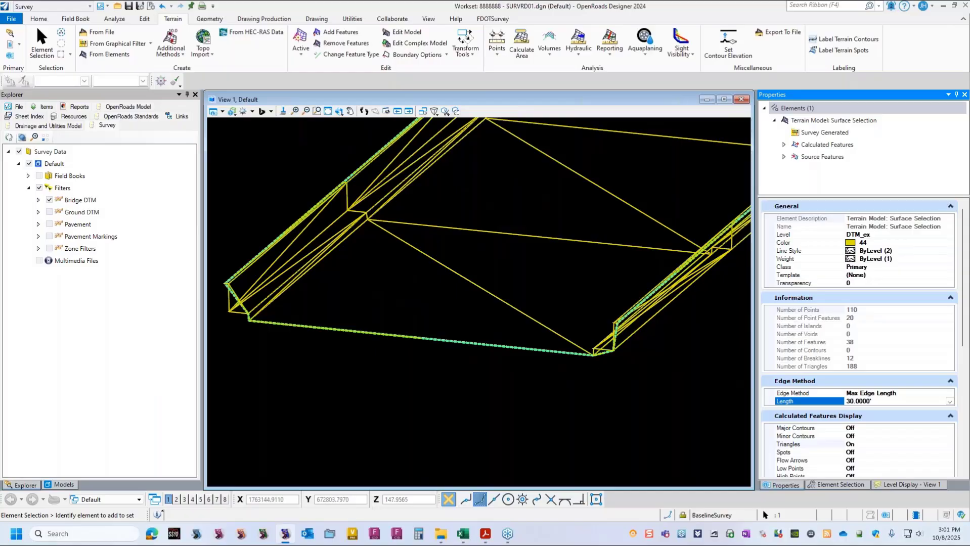
# - Change the bridge terrain's edge method to Sliver and turn its triangles back on
pyautogui.click(949, 394)
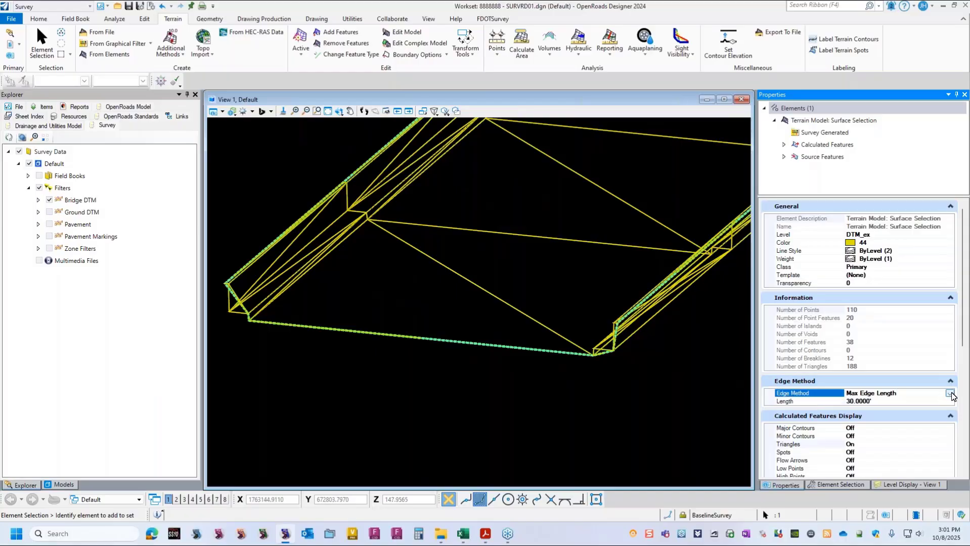
pyautogui.click(950, 394)
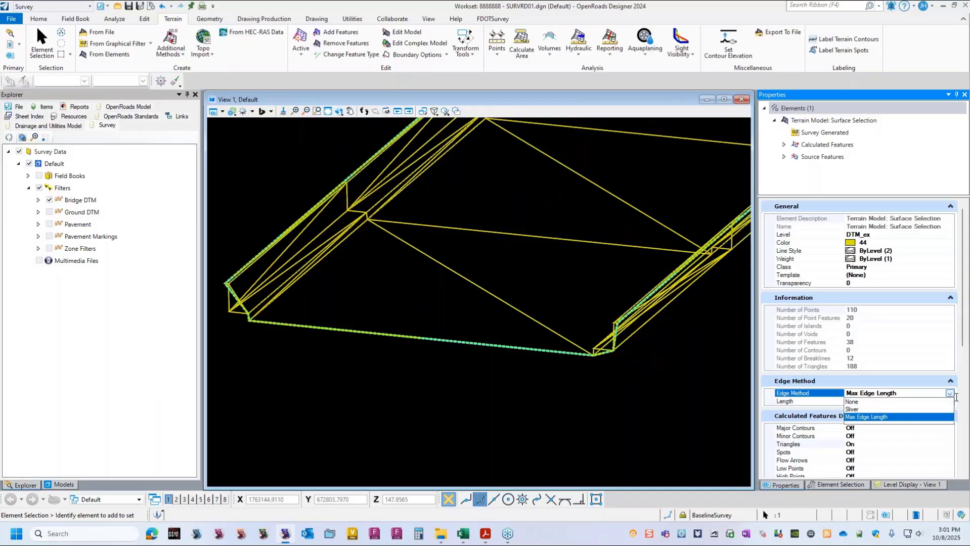
pyautogui.click(854, 410)
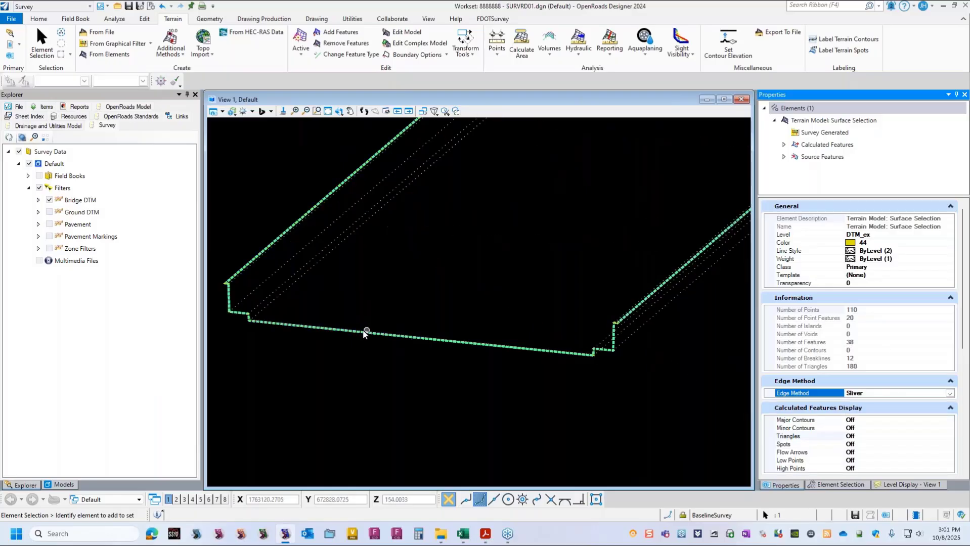
pyautogui.doubleClick(862, 437)
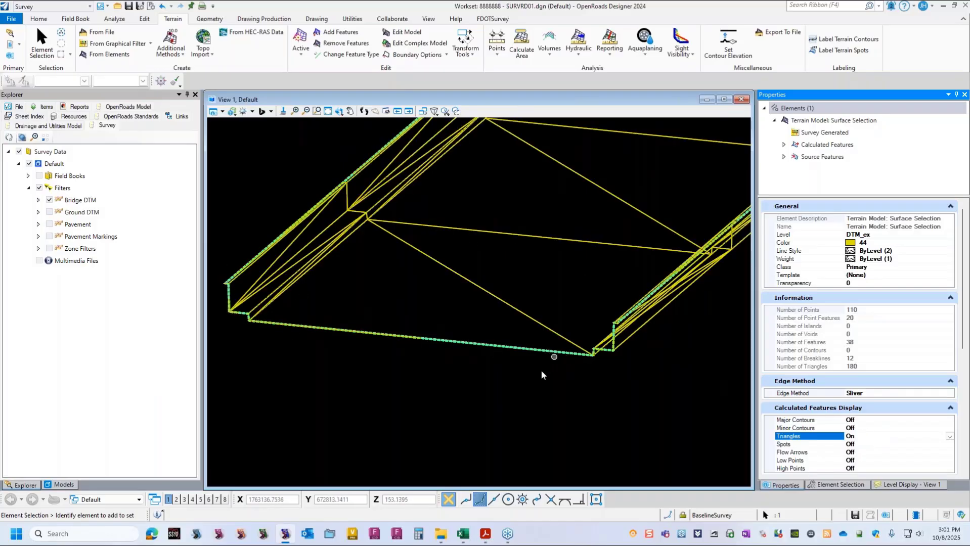
# - Inspect the bridge terrain's near end corner by rotating around it, and return View 1 to the Top view
pyautogui.scroll(4, 541, 372)
pyautogui.scroll(-4, 547, 372)
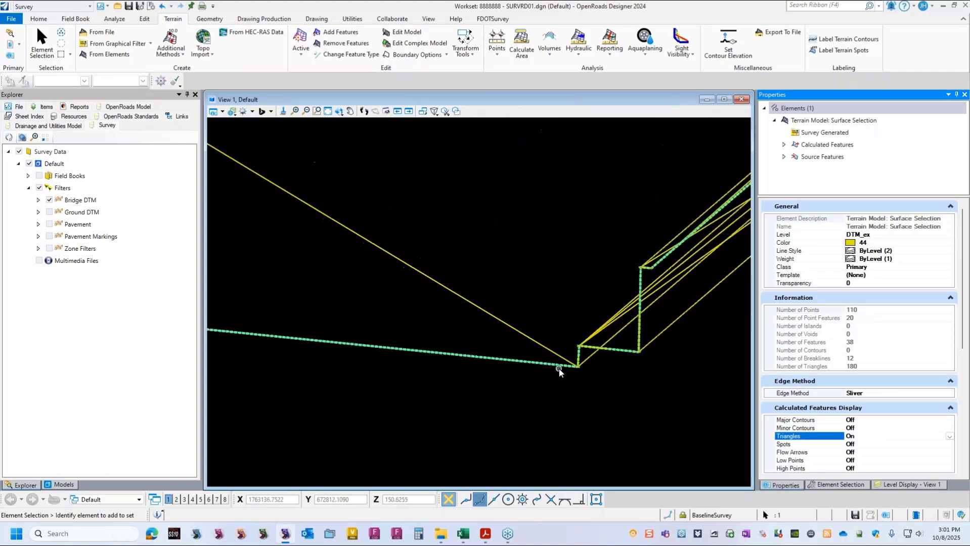
pyautogui.click(339, 113)
pyautogui.click(587, 363)
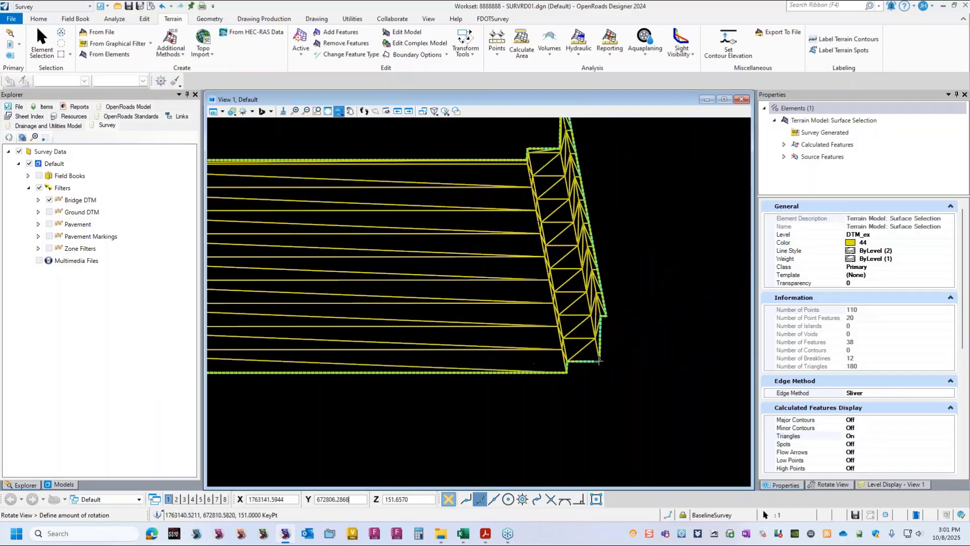
pyautogui.click(599, 361)
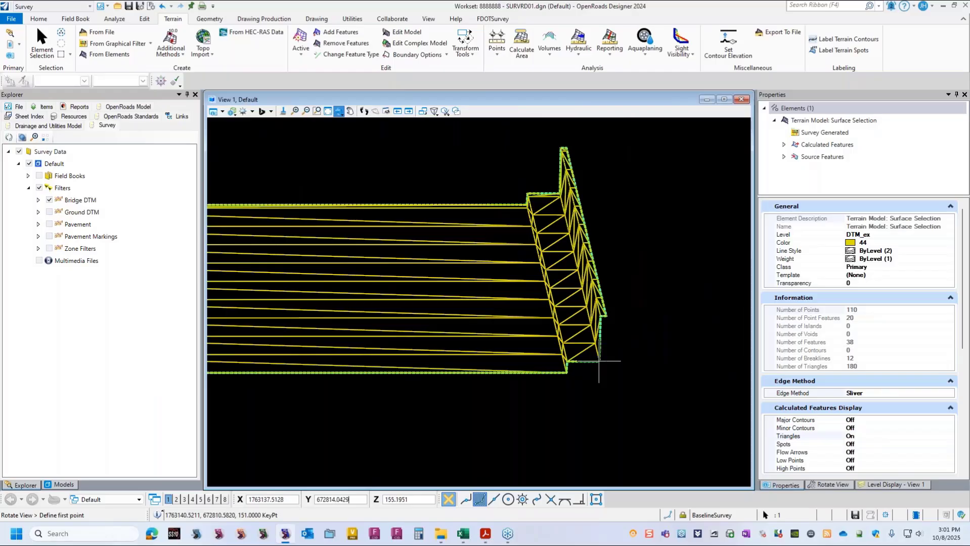
pyautogui.click(599, 361)
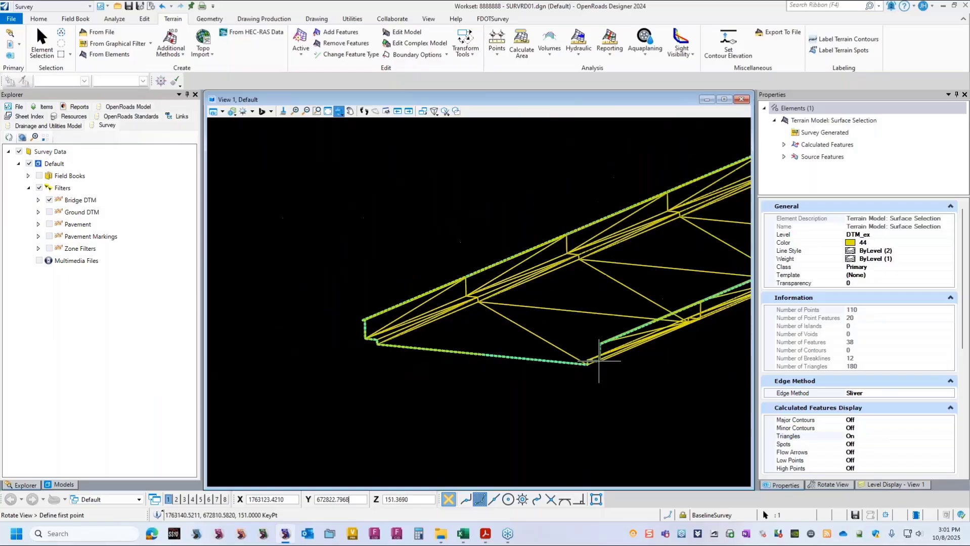
pyautogui.click(339, 112)
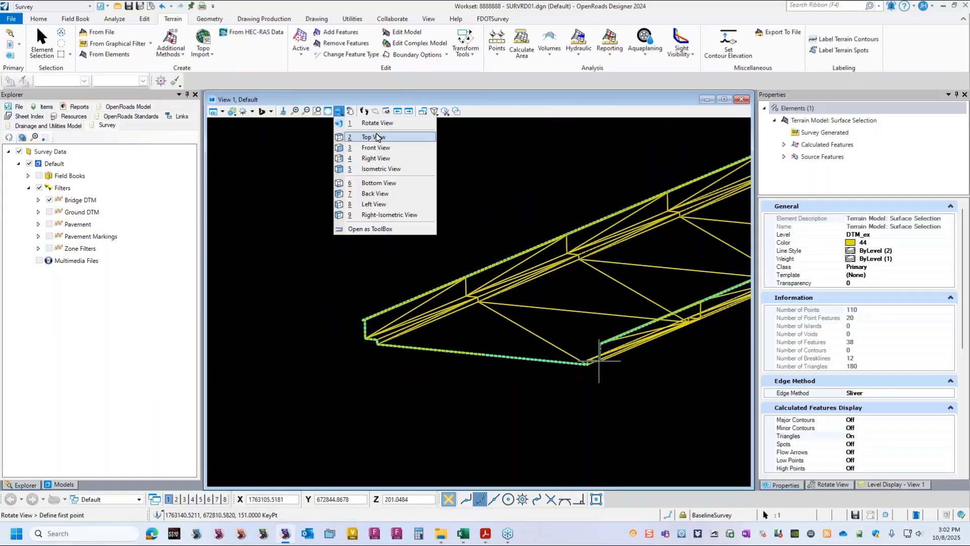
pyautogui.click(375, 137)
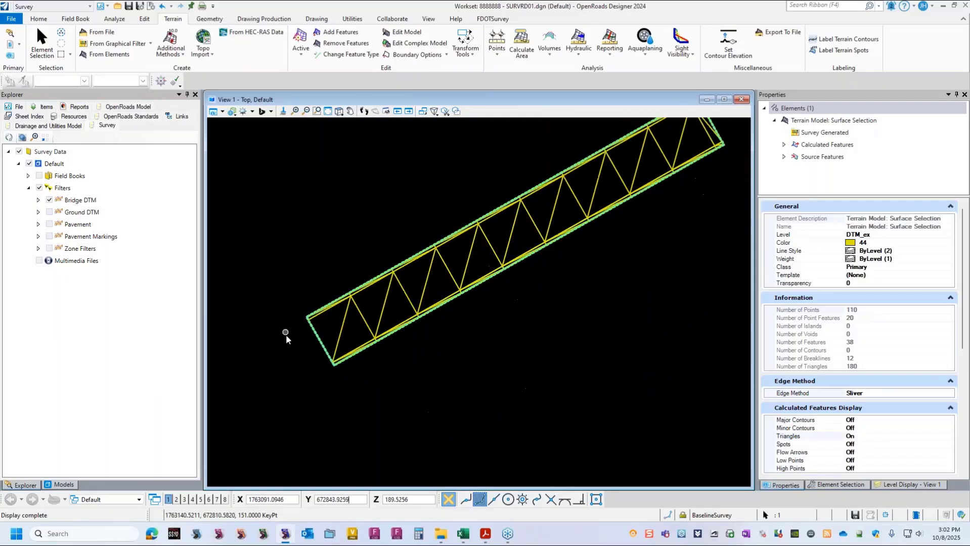
pyautogui.scroll(1, 353, 277)
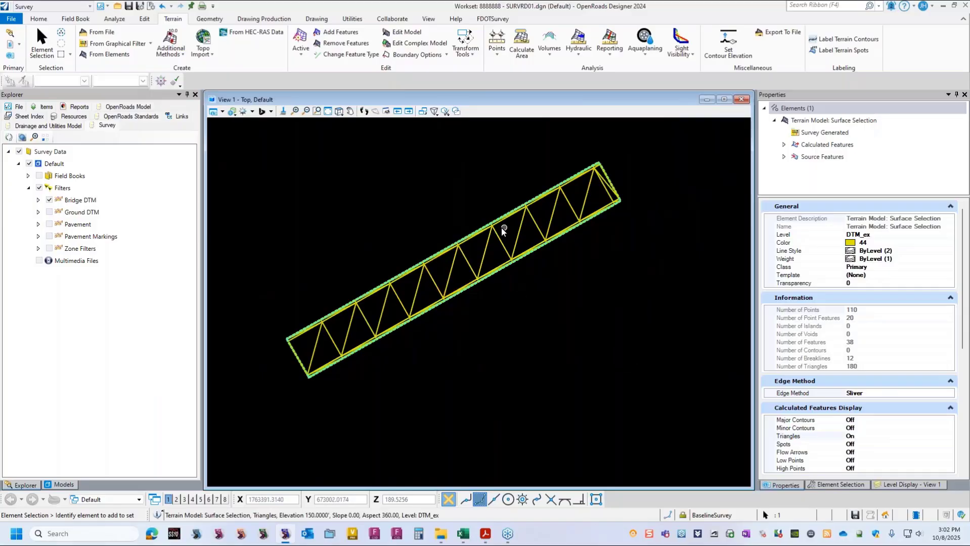
# - Export the bridge terrain model to LandXML with project name Training, description Design Survey and the Export Both option
pyautogui.moveTo(501, 231)
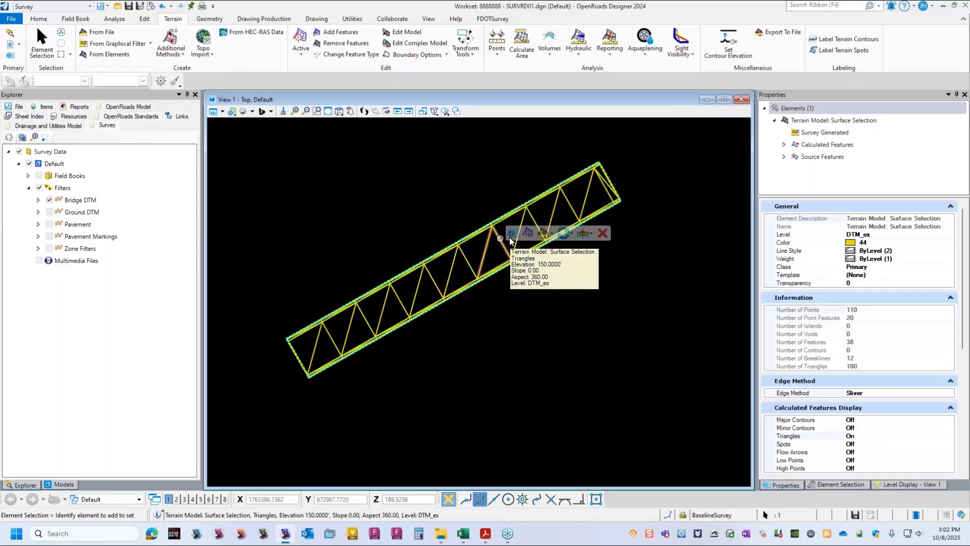
pyautogui.click(553, 234)
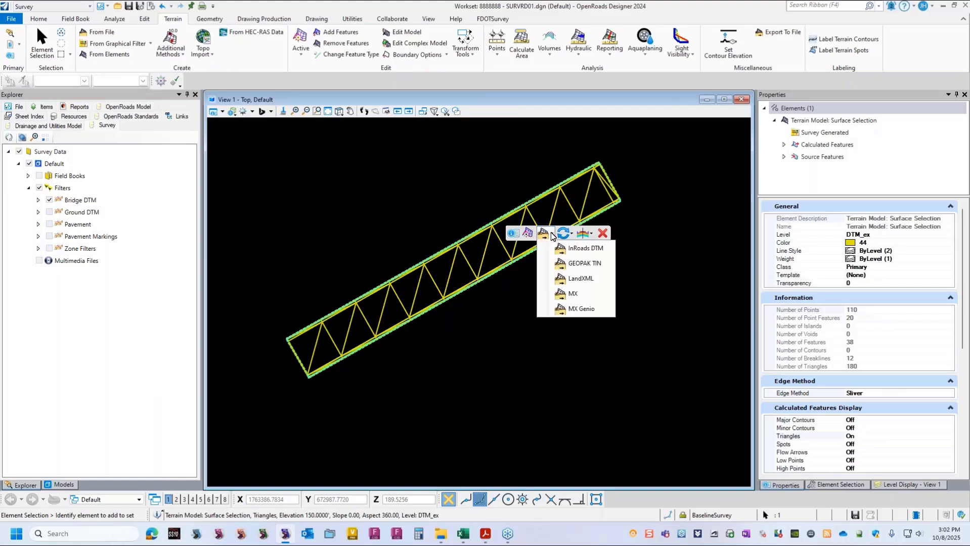
pyautogui.click(580, 278)
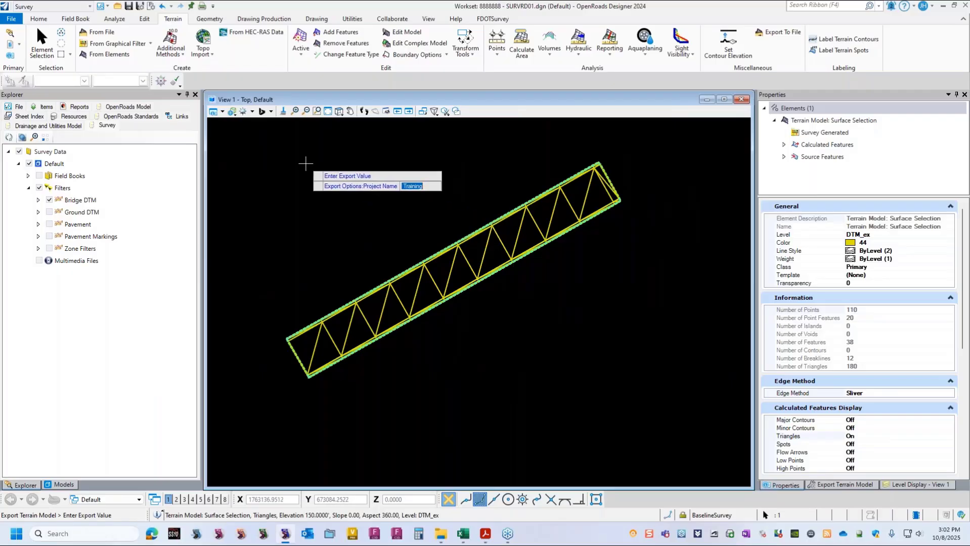
pyautogui.press('Return')
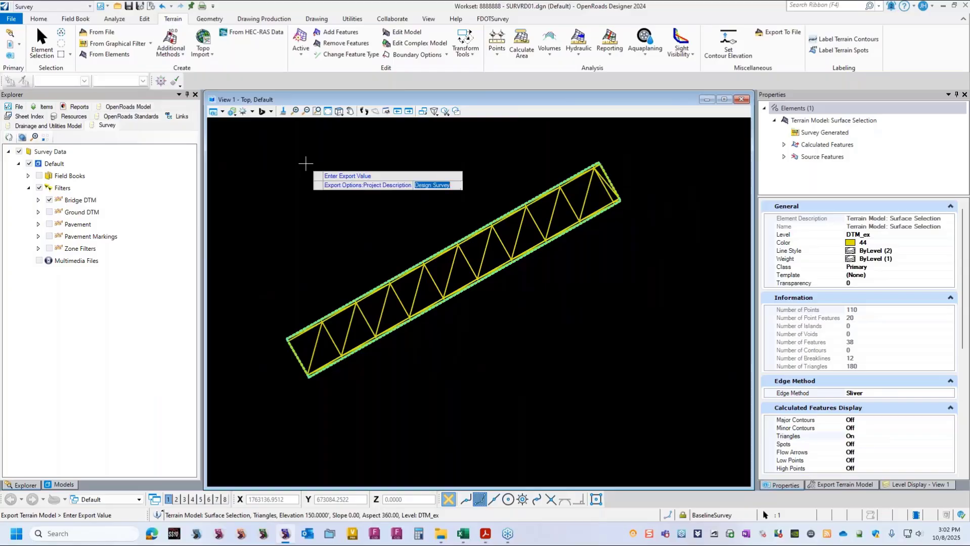
pyautogui.press('Return')
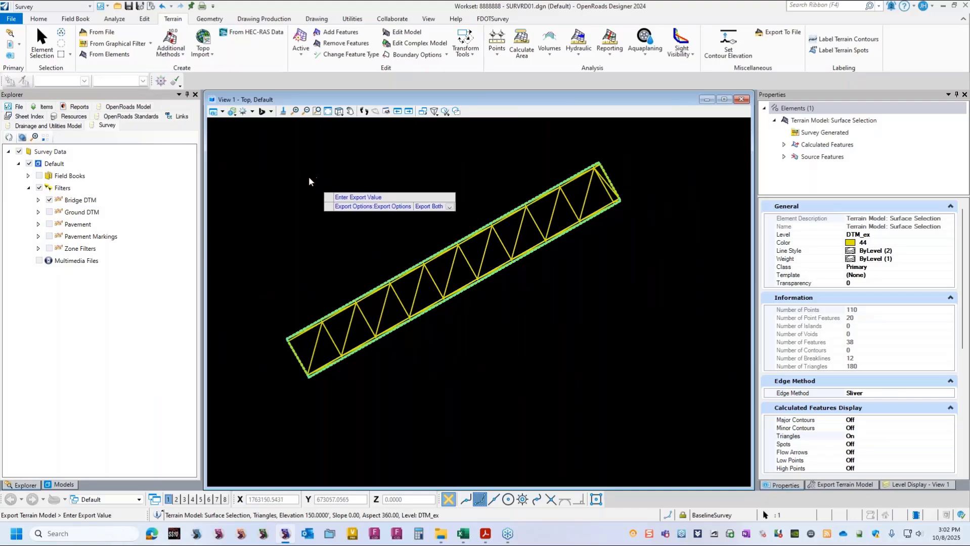
pyautogui.click(309, 178)
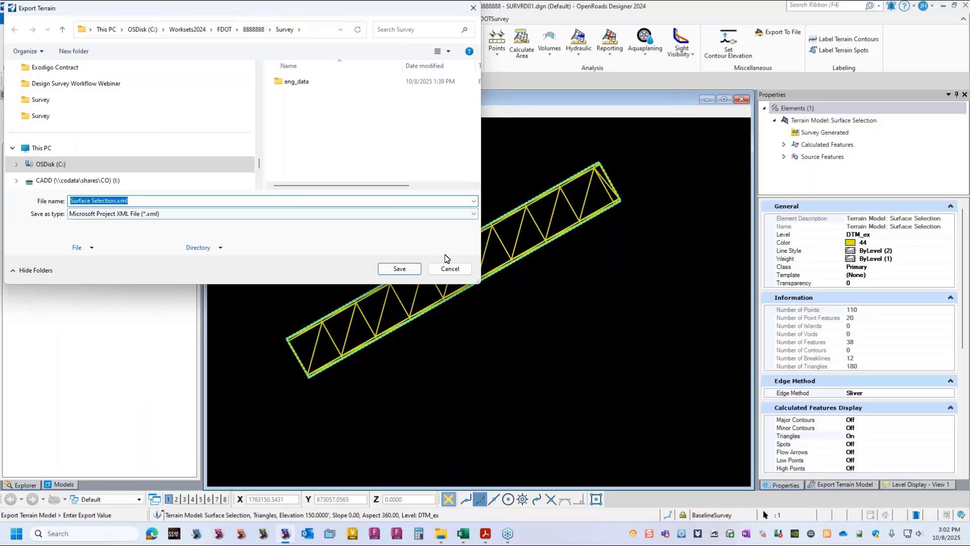
# - Save the LandXML export as Bridge.xml in the workset's Survey folder
pyautogui.click(118, 201)
pyautogui.hotkey('shift', 'Home')
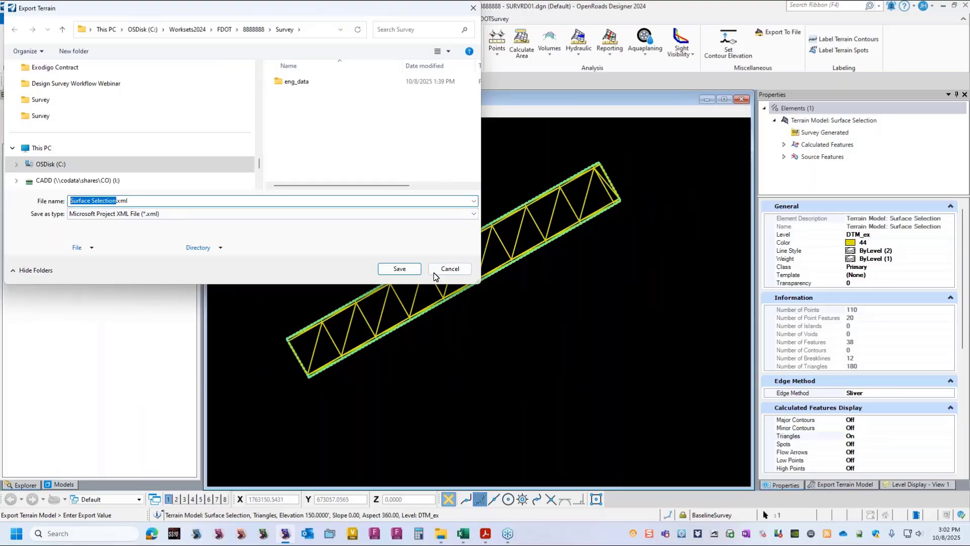
pyautogui.write('Bridge')
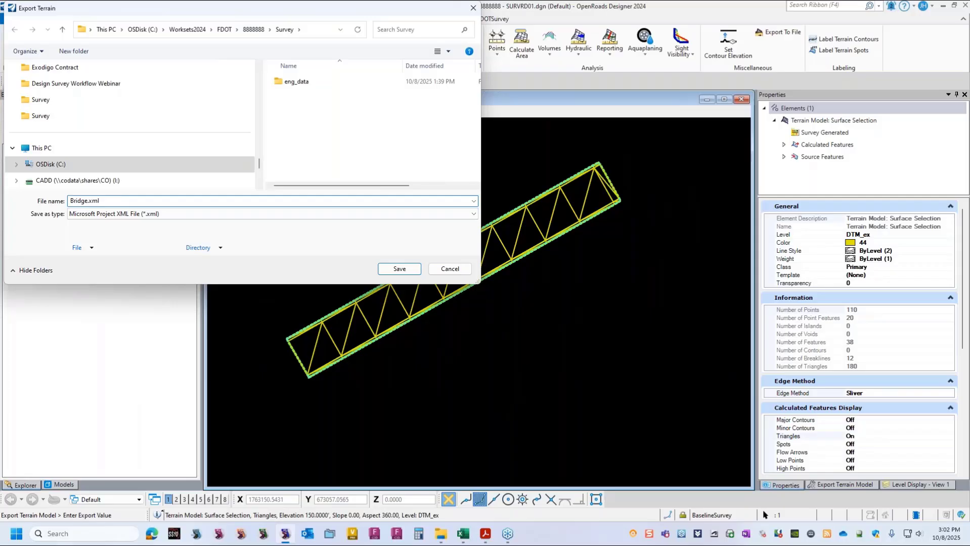
pyautogui.press('Return')
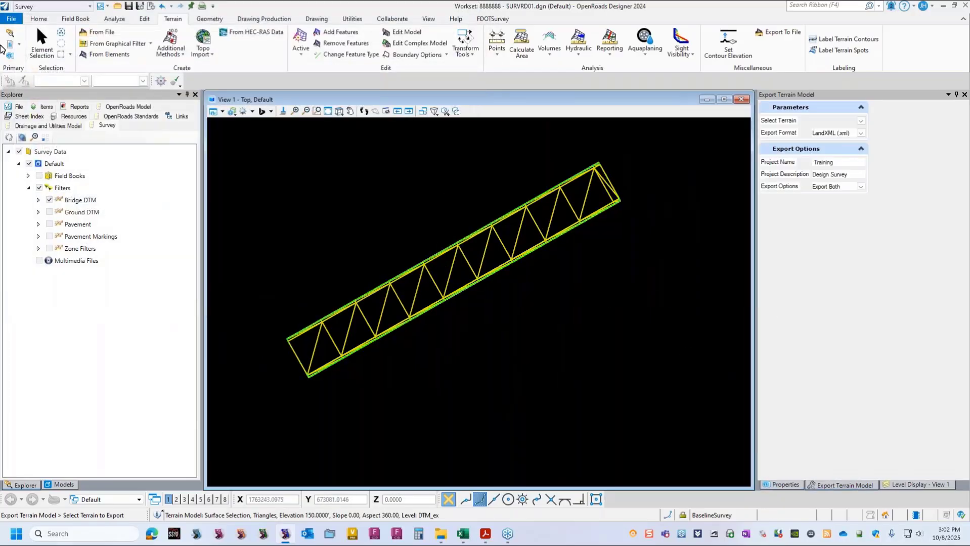
# - Set the bridge terrain model's feature name to Bridge
pyautogui.click(42, 44)
pyautogui.click(453, 265)
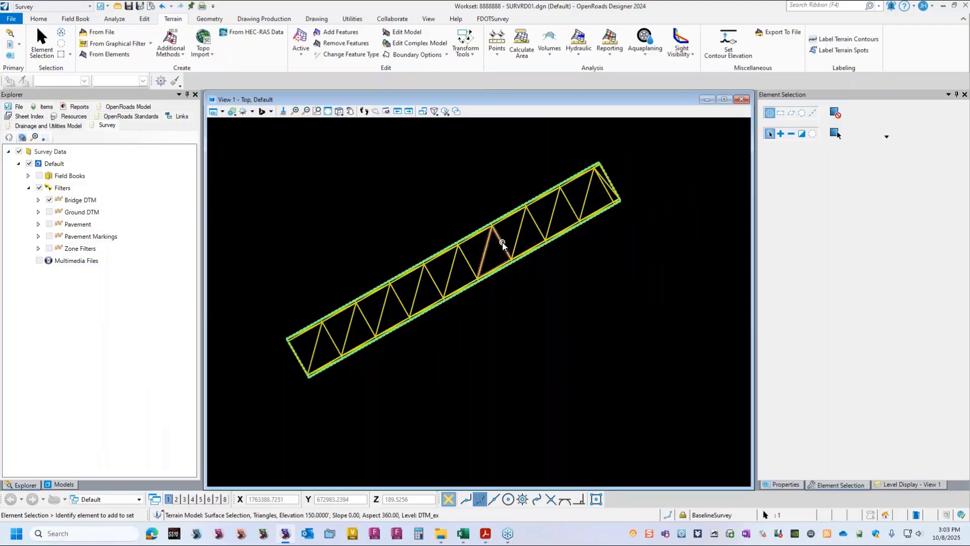
pyautogui.click(783, 484)
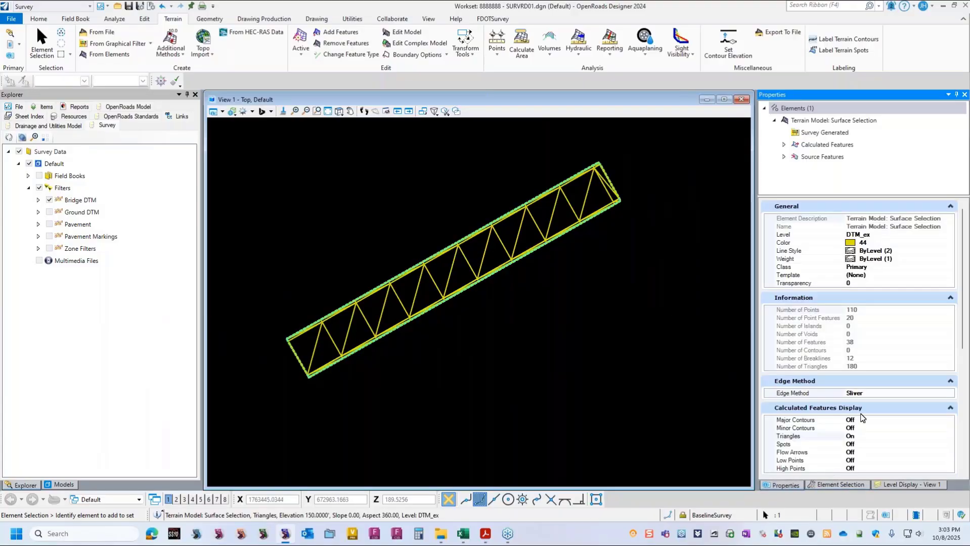
pyautogui.scroll(-5, 862, 417)
pyautogui.click(892, 360)
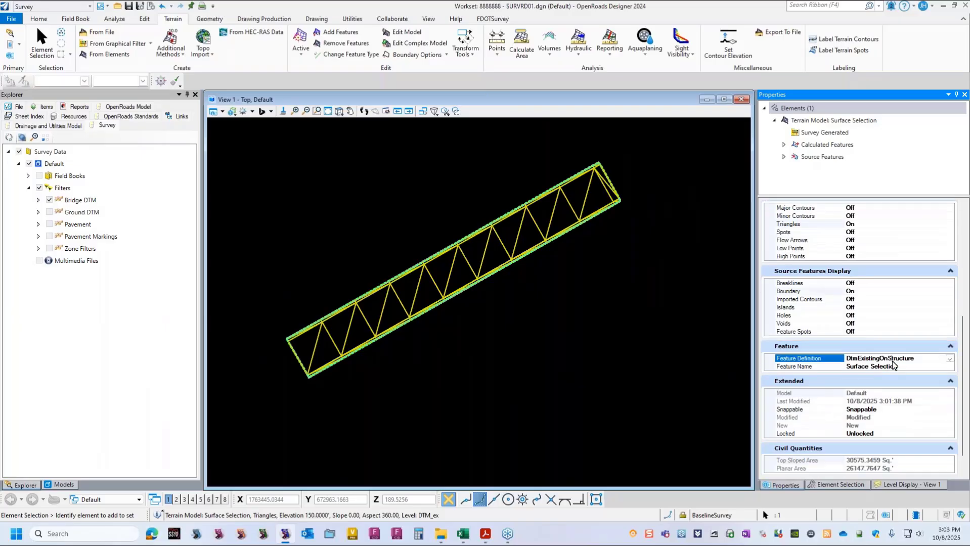
pyautogui.click(906, 368)
pyautogui.moveTo(902, 366); pyautogui.dragTo(833, 366)
pyautogui.click(898, 366)
pyautogui.write('Bridge')
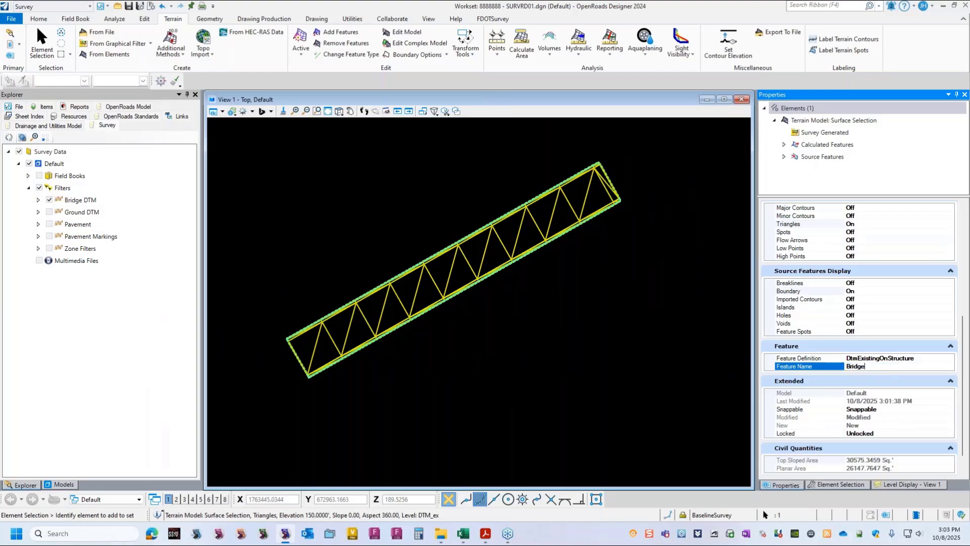
pyautogui.press('Return')
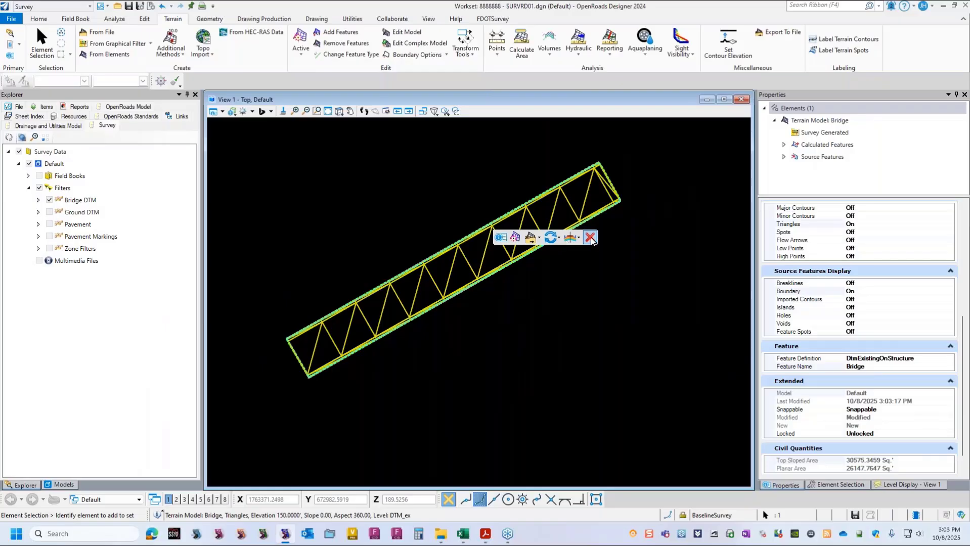
# - Delete the Bridge terrain model from the drawing and hide all survey data under Default
pyautogui.click(637, 321)
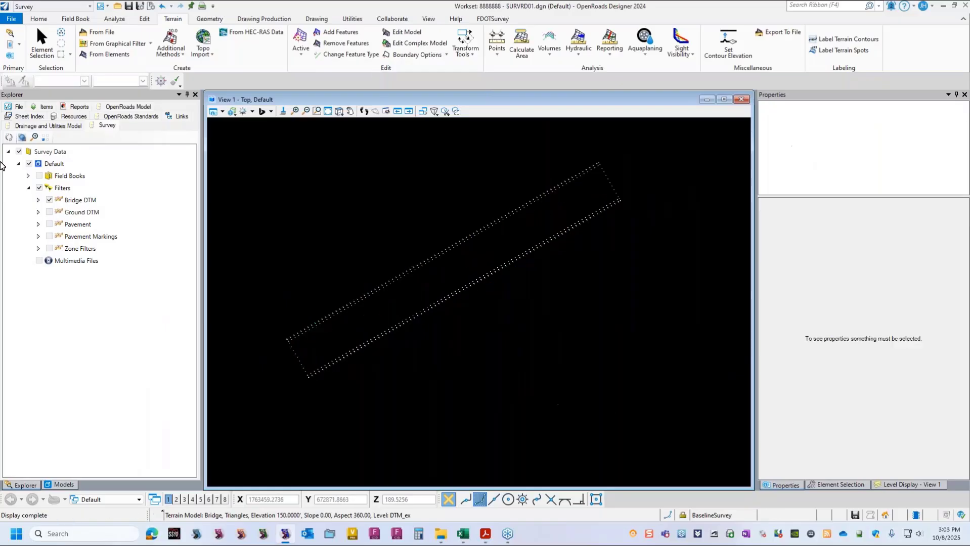
pyautogui.click(28, 164)
pyautogui.click(74, 204)
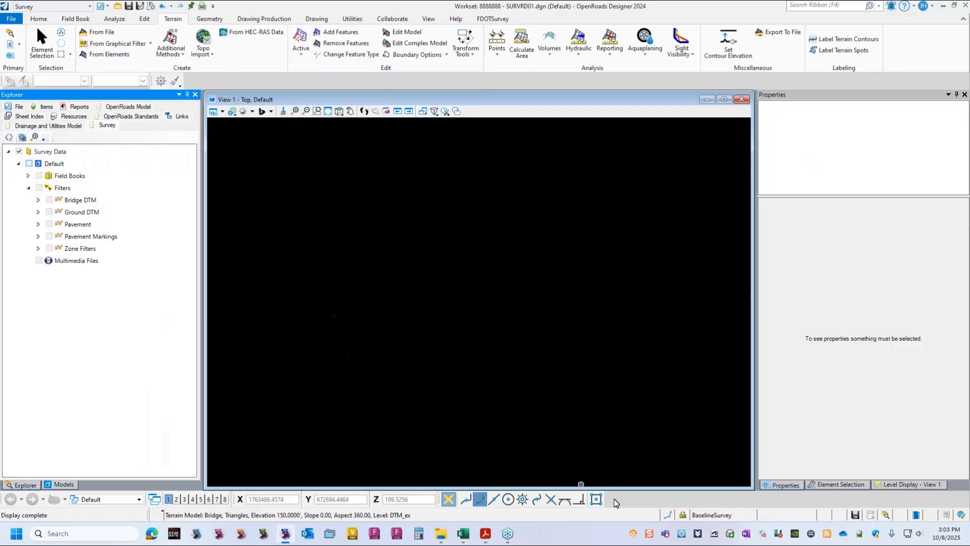
# - Switch to the Design Survey Workflow PDF in Acrobat, review the SURVRD survey tools objectives, and return to OpenRoads Designer
pyautogui.moveTo(485, 534)
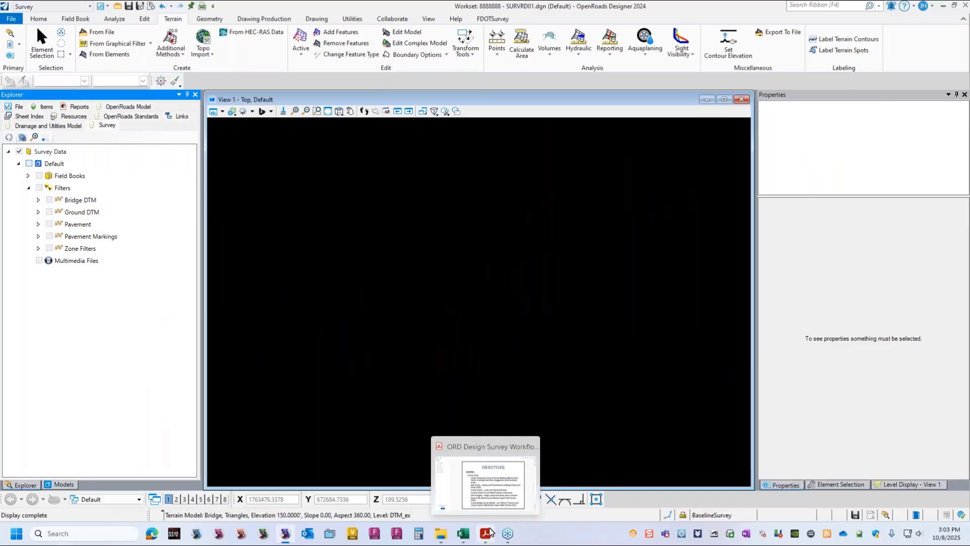
pyautogui.click(486, 536)
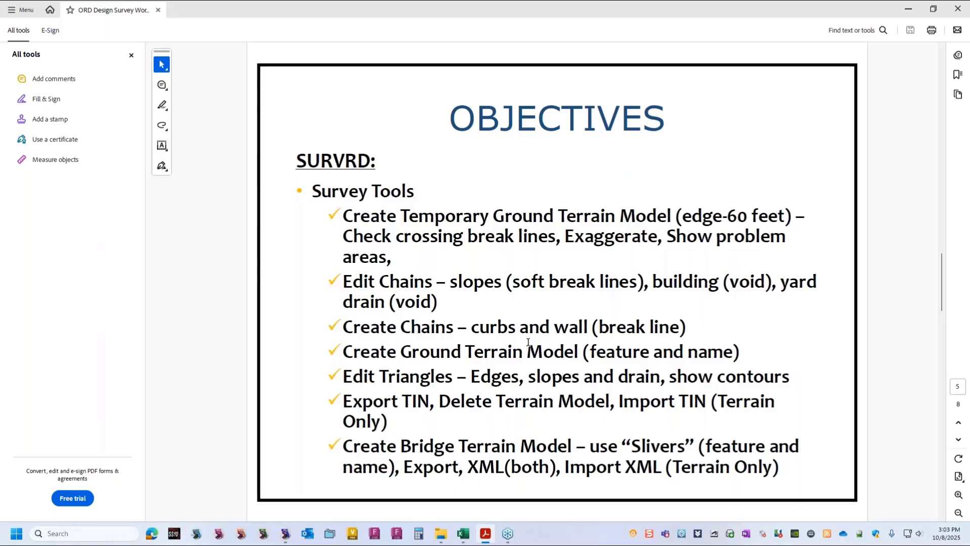
pyautogui.scroll(-2, 528, 343)
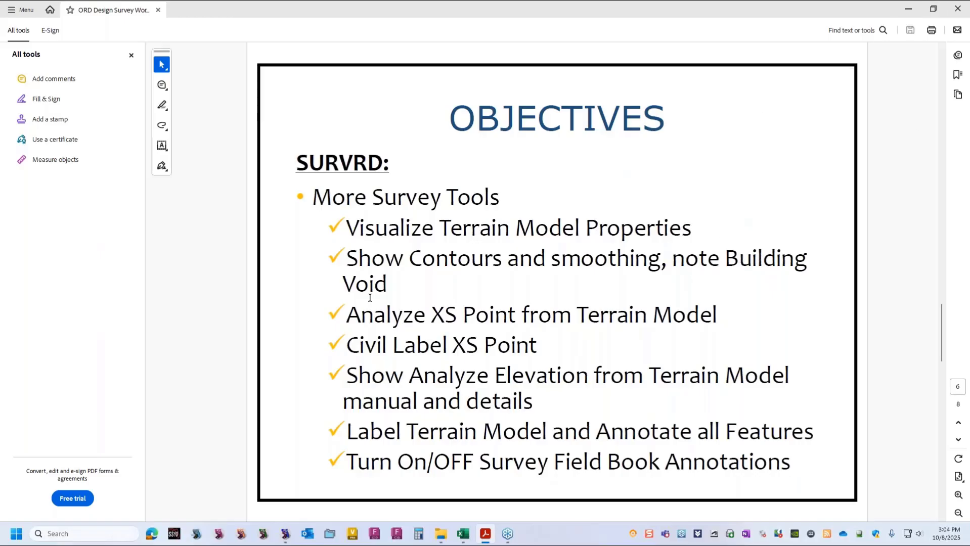
pyautogui.click(908, 9)
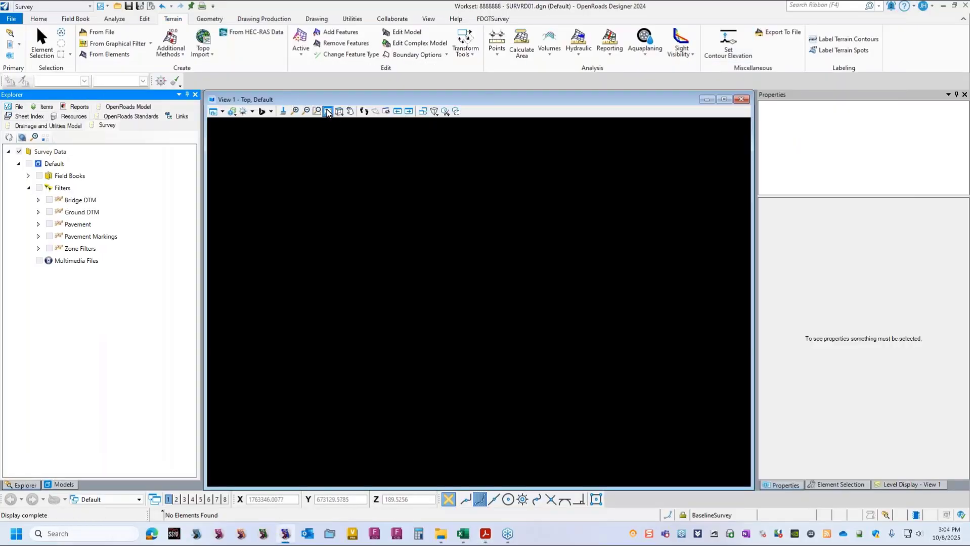
# - Display all survey data under Default again and fit it in View 1
pyautogui.click(327, 112)
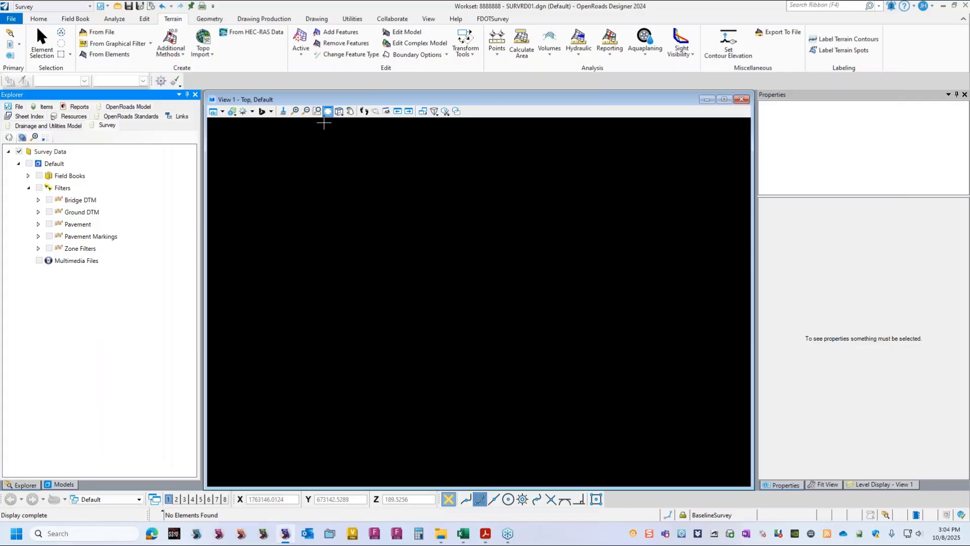
pyautogui.click(29, 163)
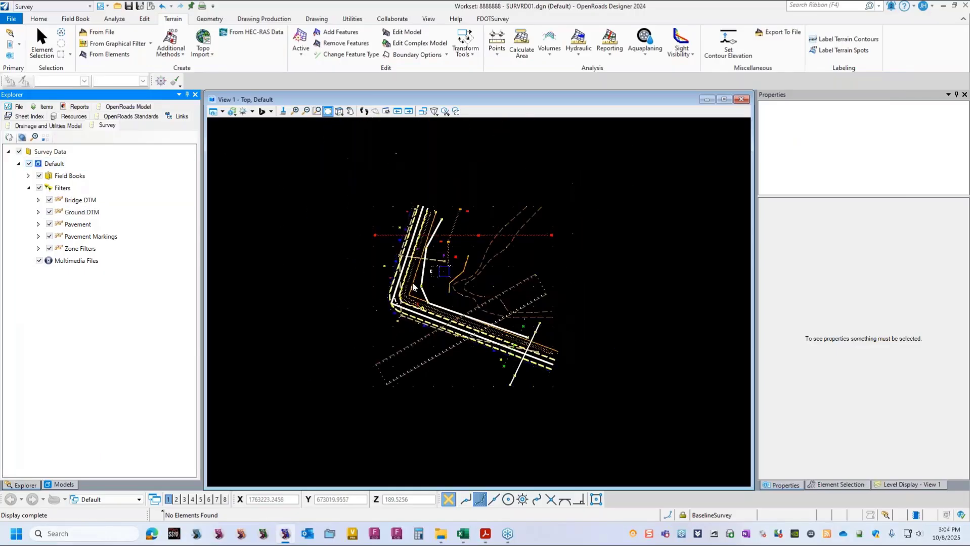
pyautogui.scroll(1, 413, 284)
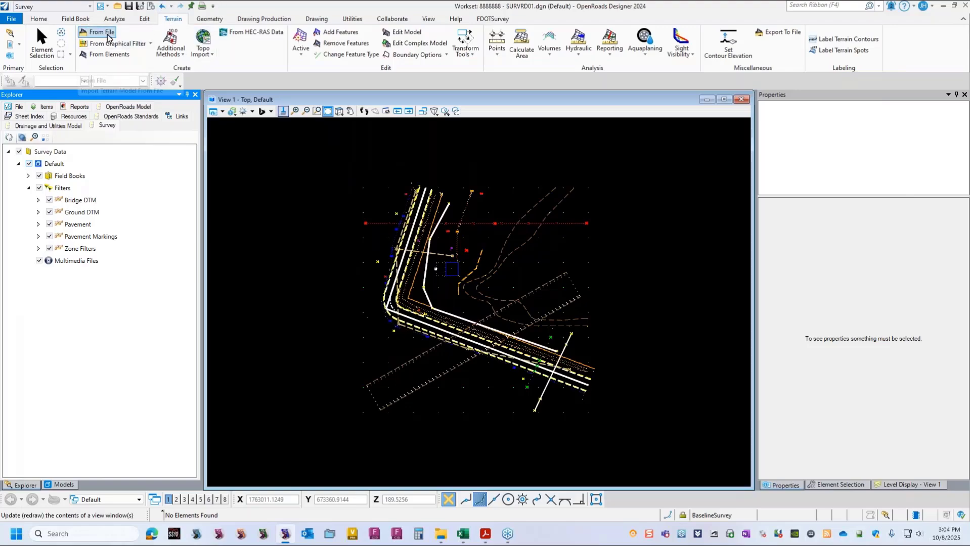
# - Import the Existing Ground.tin terrain model with the DtmExisting feature definition and the Import Terrain Only option
pyautogui.click(100, 32)
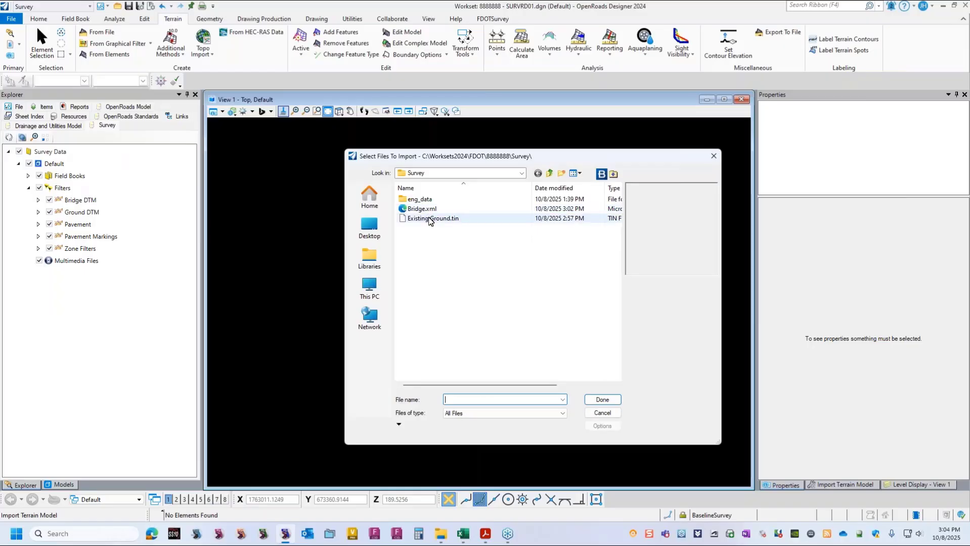
pyautogui.click(431, 218)
pyautogui.click(602, 399)
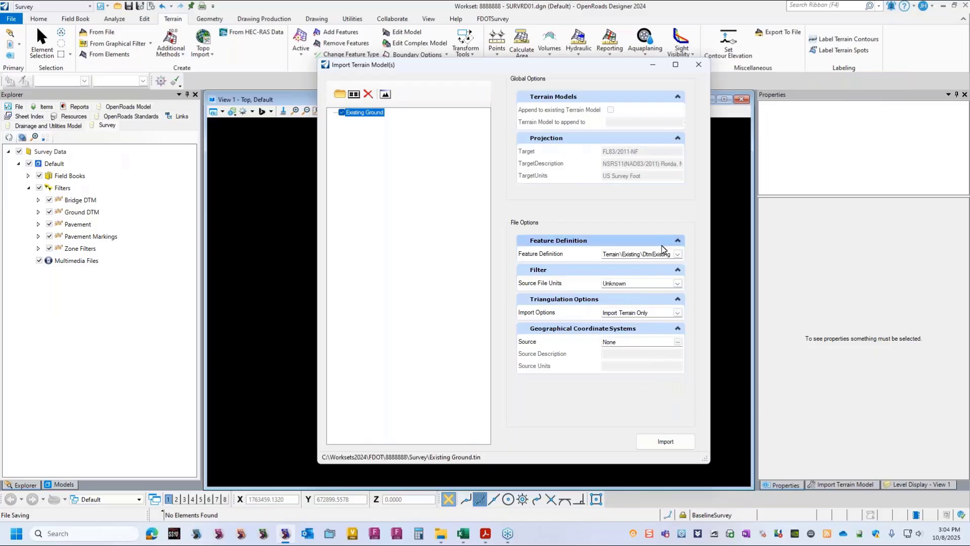
pyautogui.click(678, 255)
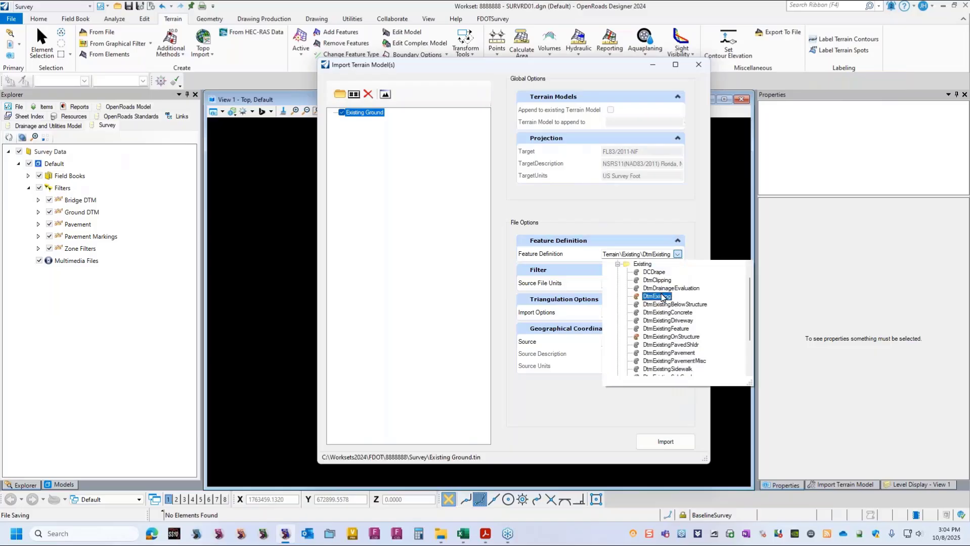
pyautogui.click(662, 297)
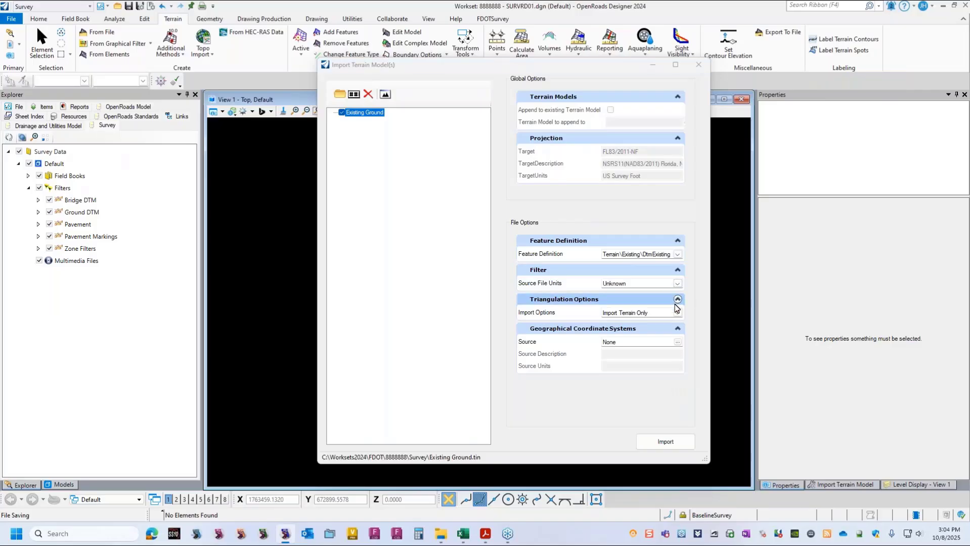
pyautogui.click(677, 313)
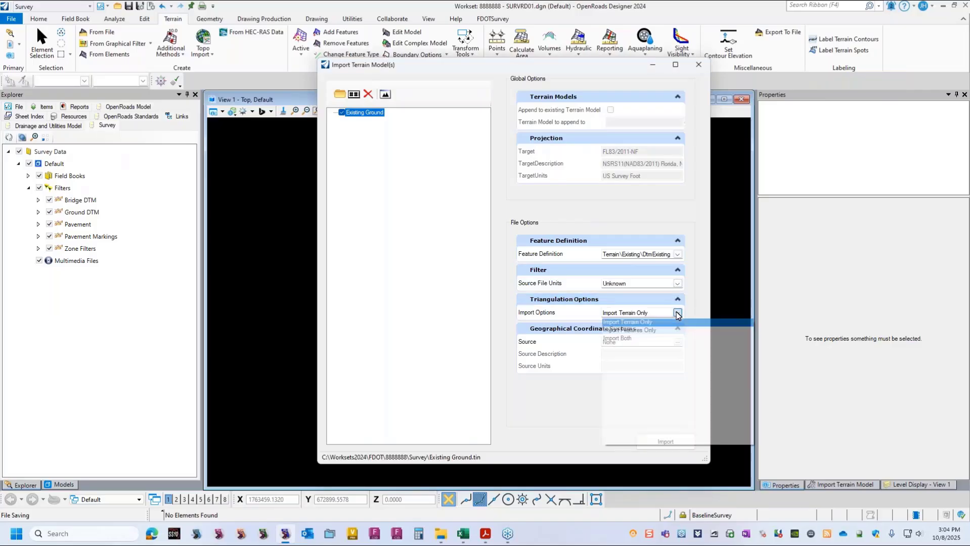
pyautogui.click(640, 322)
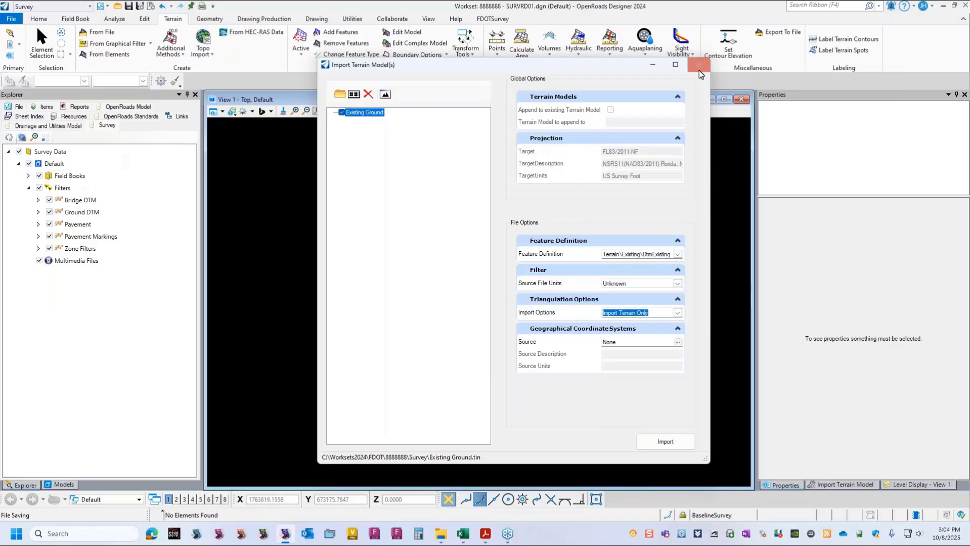
pyautogui.click(663, 441)
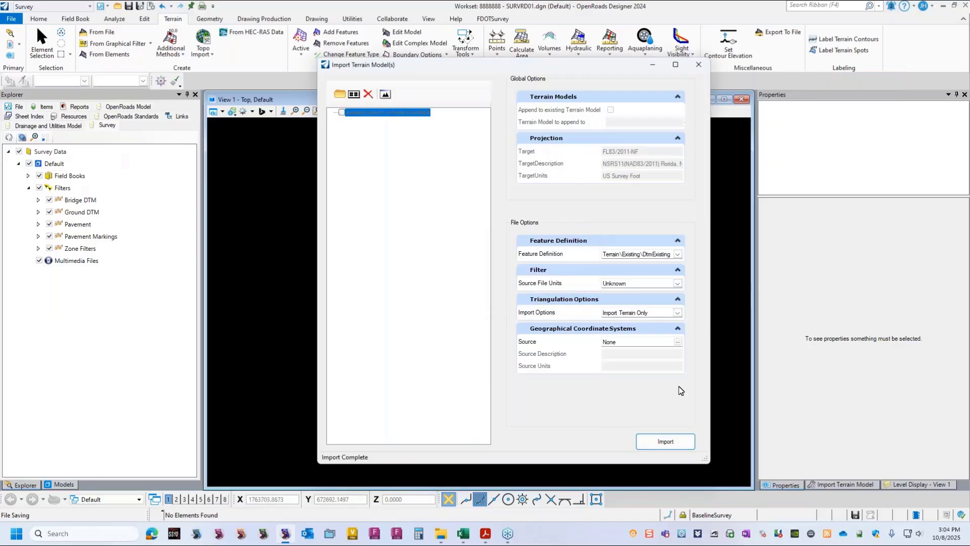
pyautogui.click(700, 65)
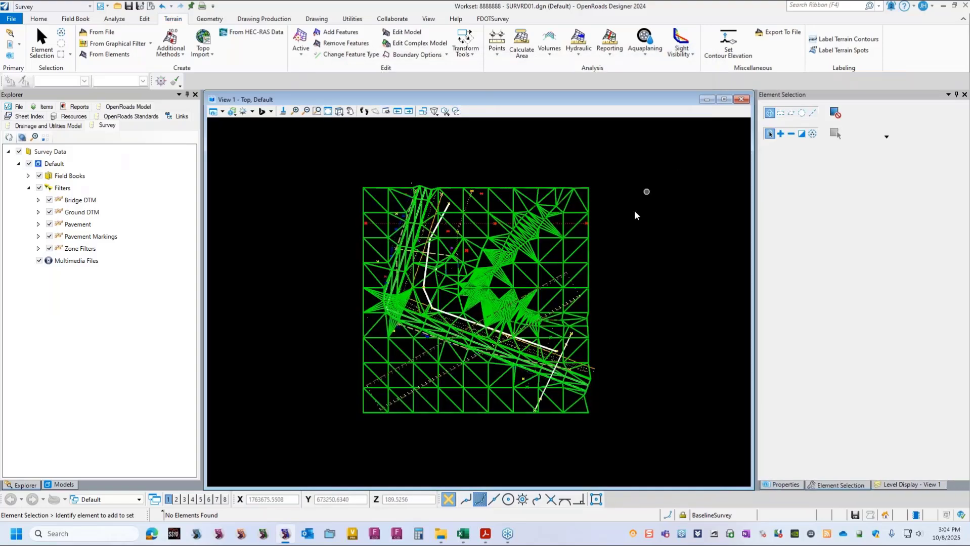
# - Turn off the triangles display in the Existing element template under TerrainModels of SURVRD01.dgn
pyautogui.click(41, 17)
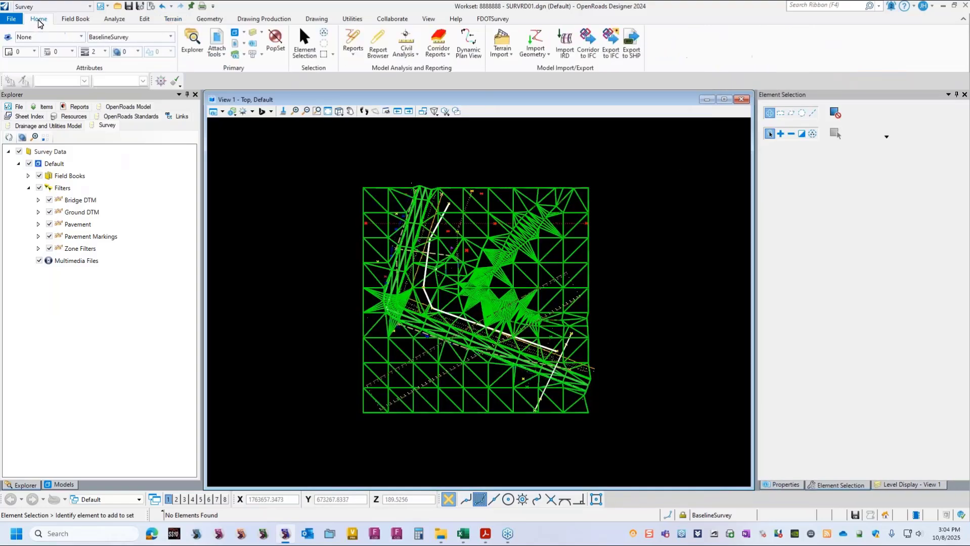
pyautogui.click(74, 37)
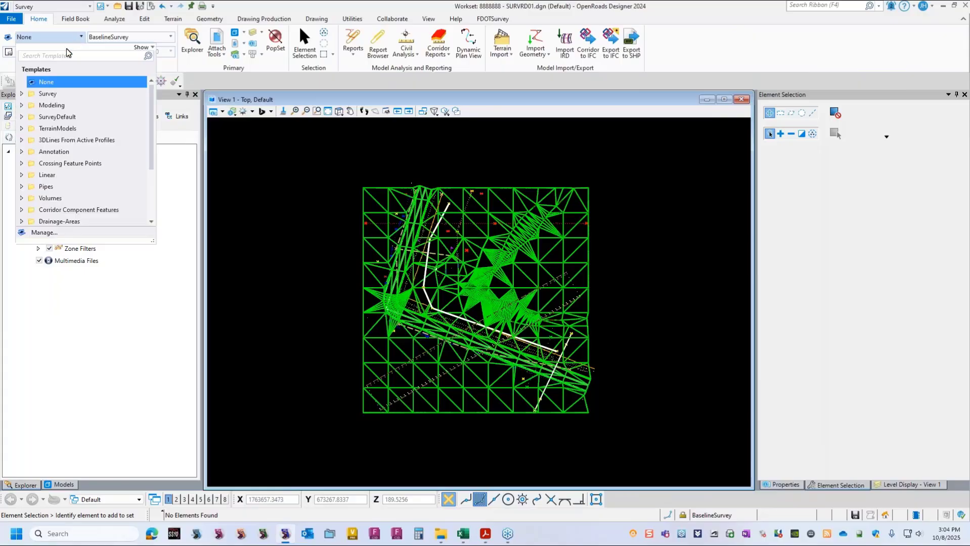
pyautogui.click(44, 232)
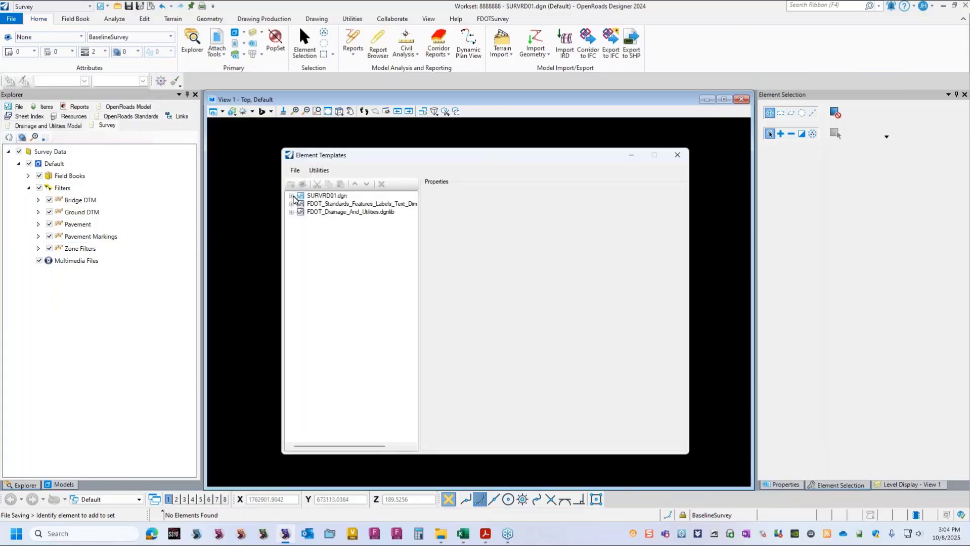
pyautogui.click(292, 196)
pyautogui.click(301, 229)
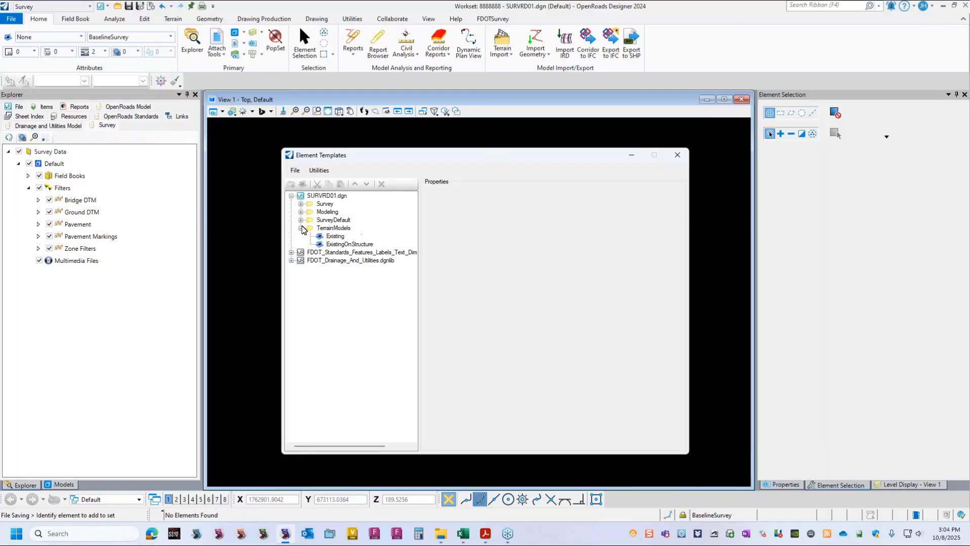
pyautogui.click(333, 237)
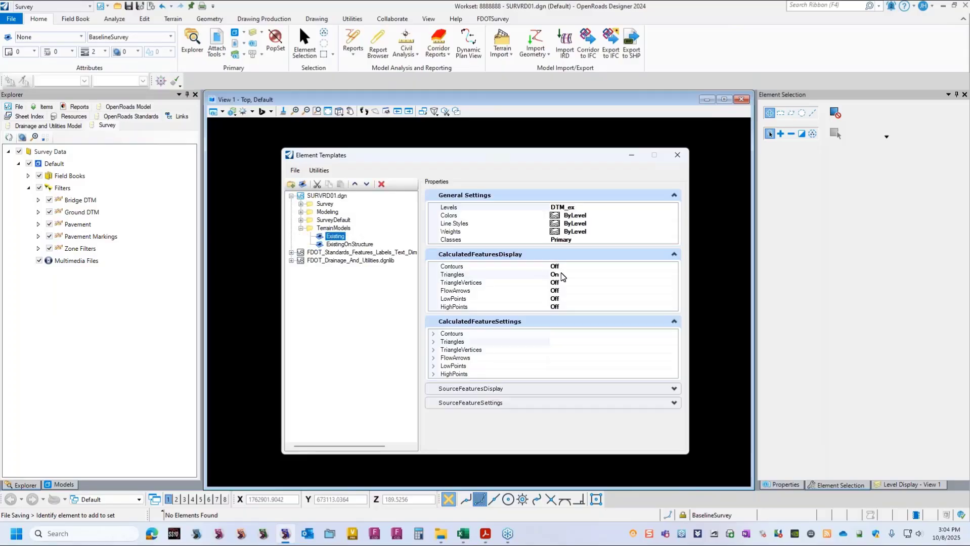
pyautogui.doubleClick(561, 274)
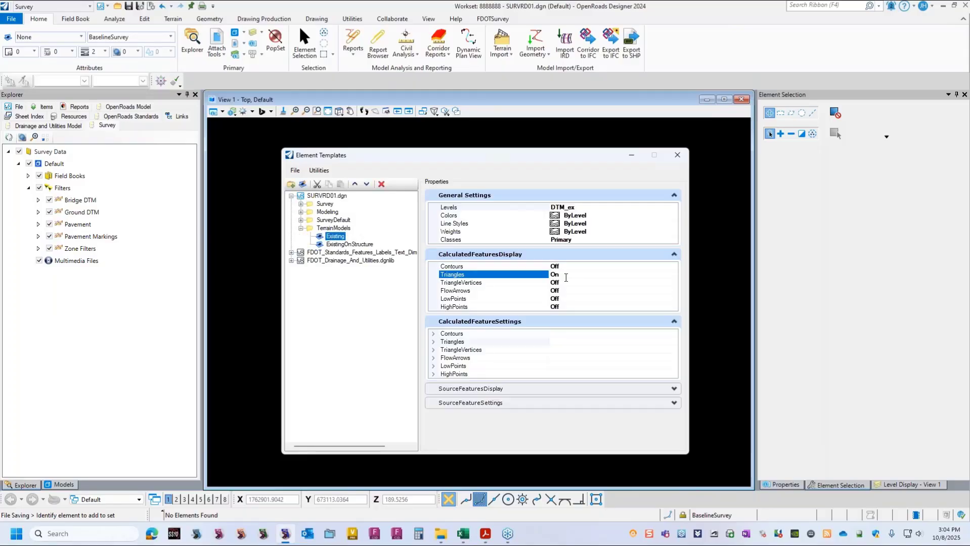
pyautogui.click(677, 158)
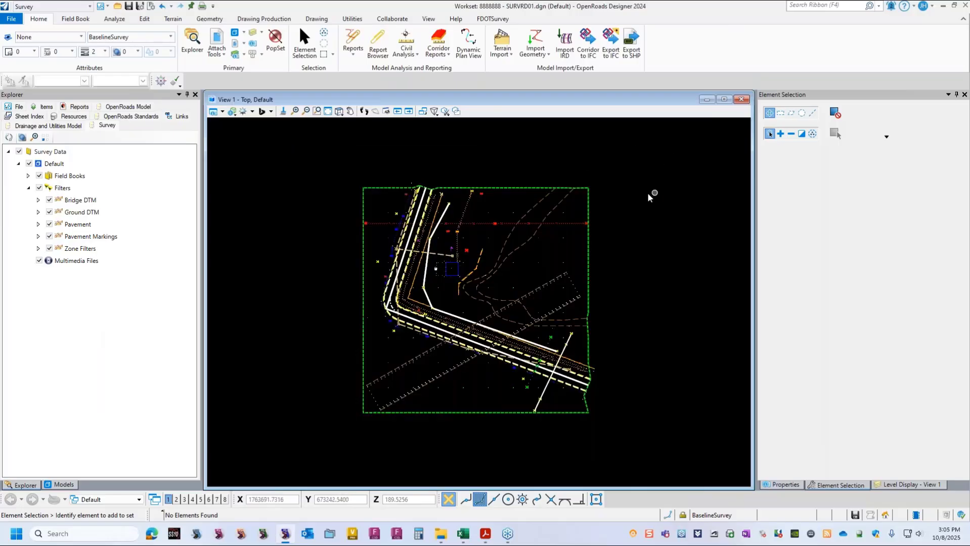
# - Turn on the minor and major contours in the properties of the Existing Ground terrain model
pyautogui.scroll(3, 607, 239)
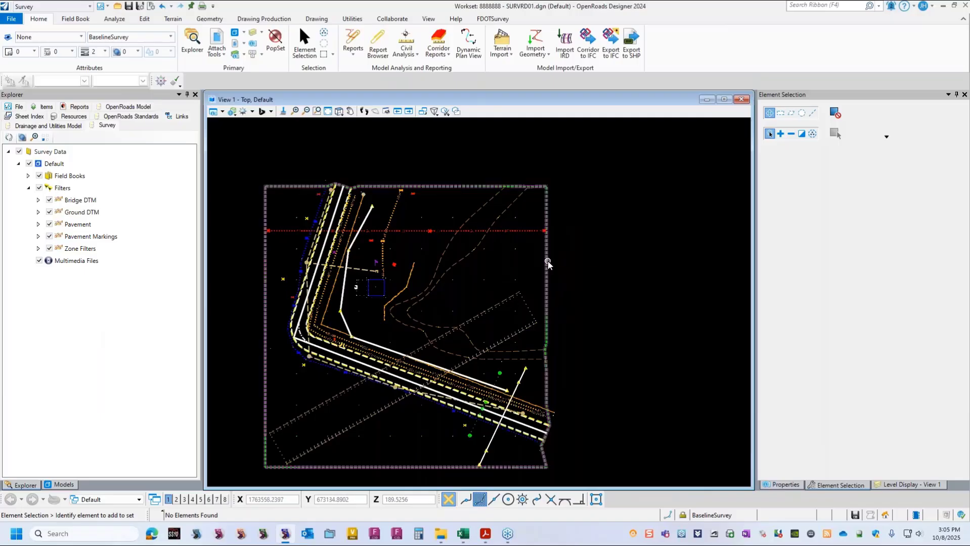
pyautogui.click(547, 263)
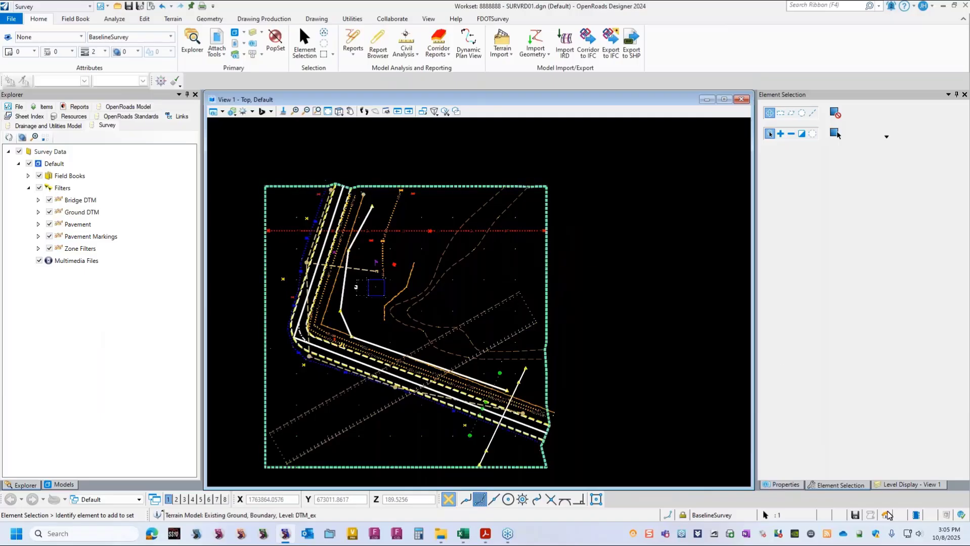
pyautogui.click(786, 485)
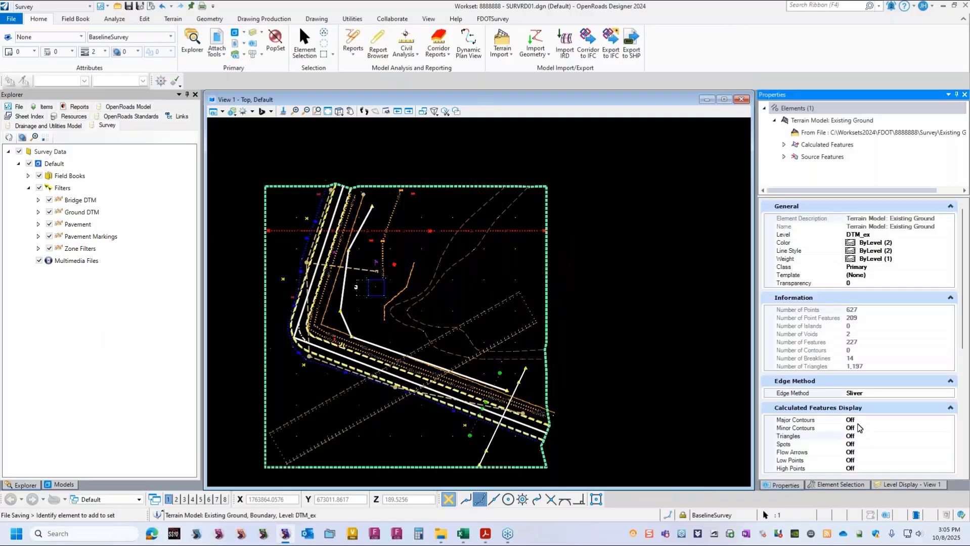
pyautogui.click(859, 429)
pyautogui.doubleClick(859, 428)
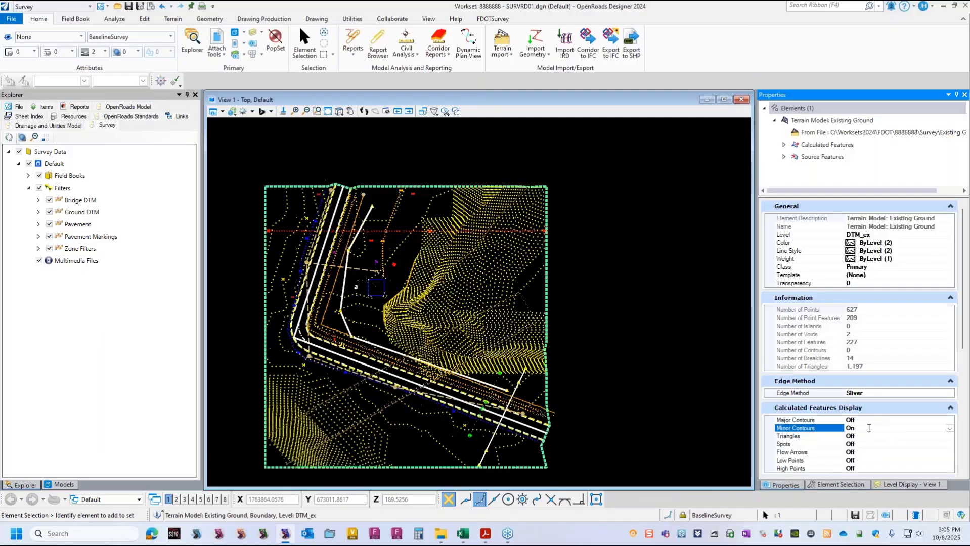
pyautogui.doubleClick(861, 421)
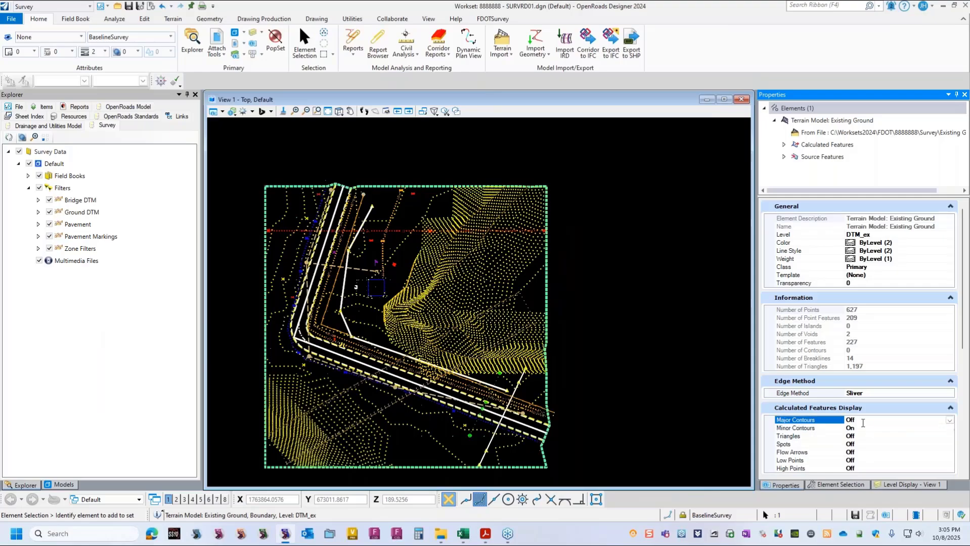
# - Examine the terrain contours and their elevation labels around the blue rectangular outline and the adjacent steep slope
pyautogui.scroll(2, 387, 310)
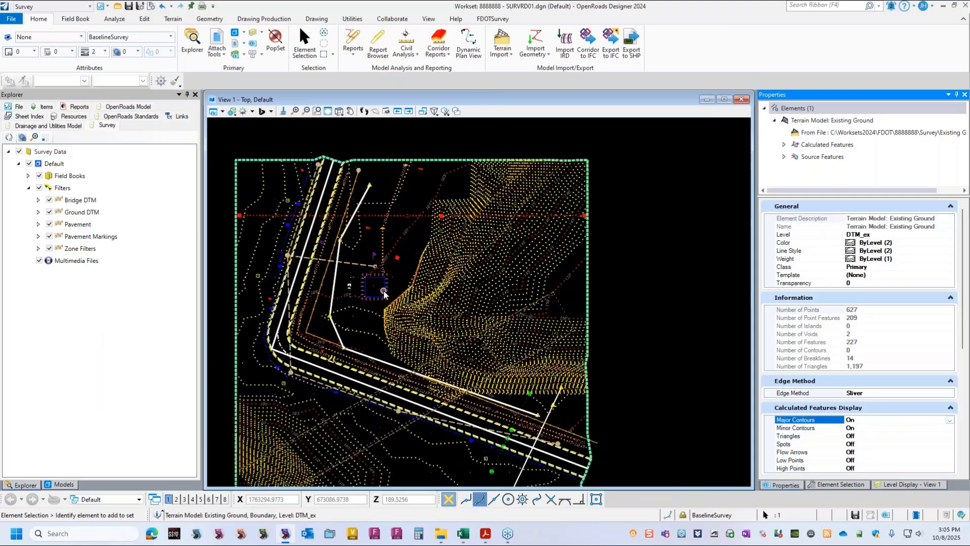
pyautogui.scroll(2, 387, 309)
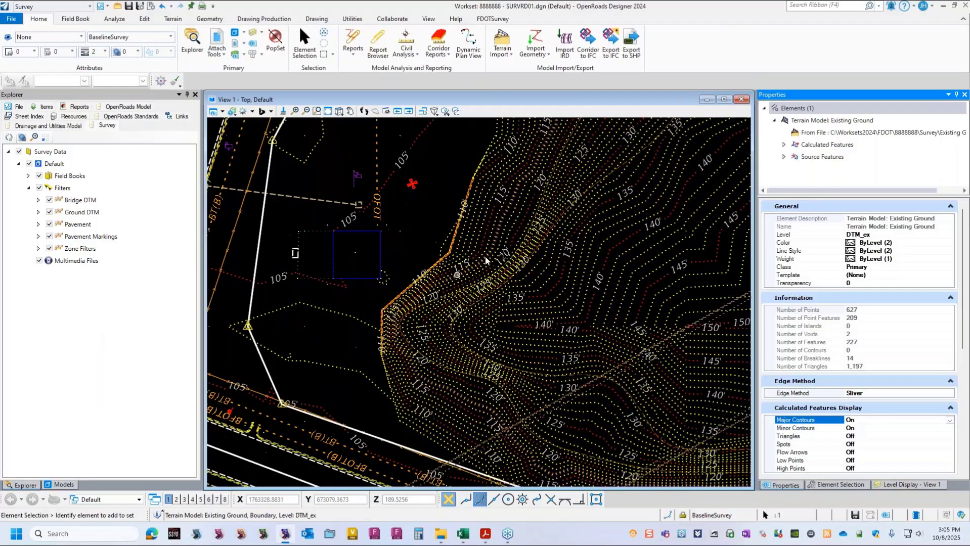
pyautogui.scroll(-1, 514, 322)
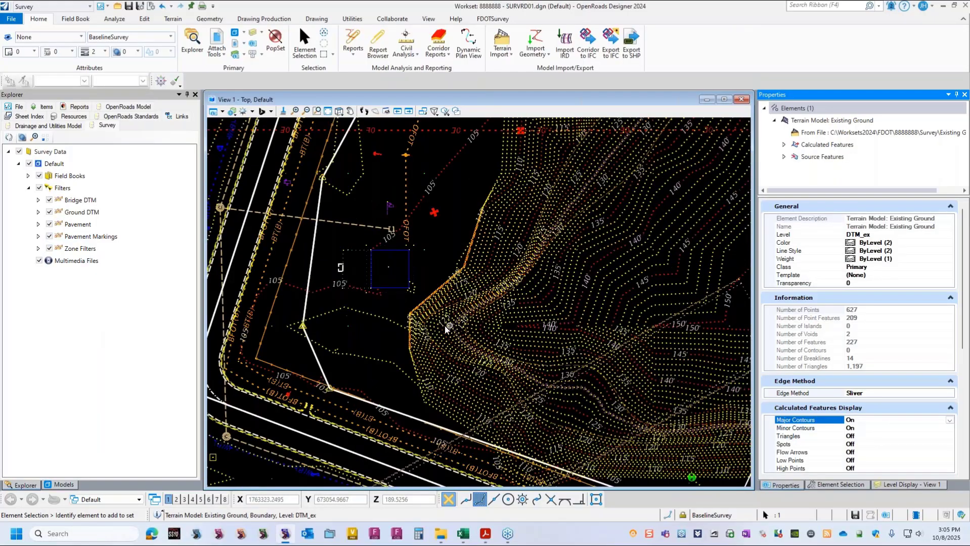
pyautogui.scroll(2, 381, 310)
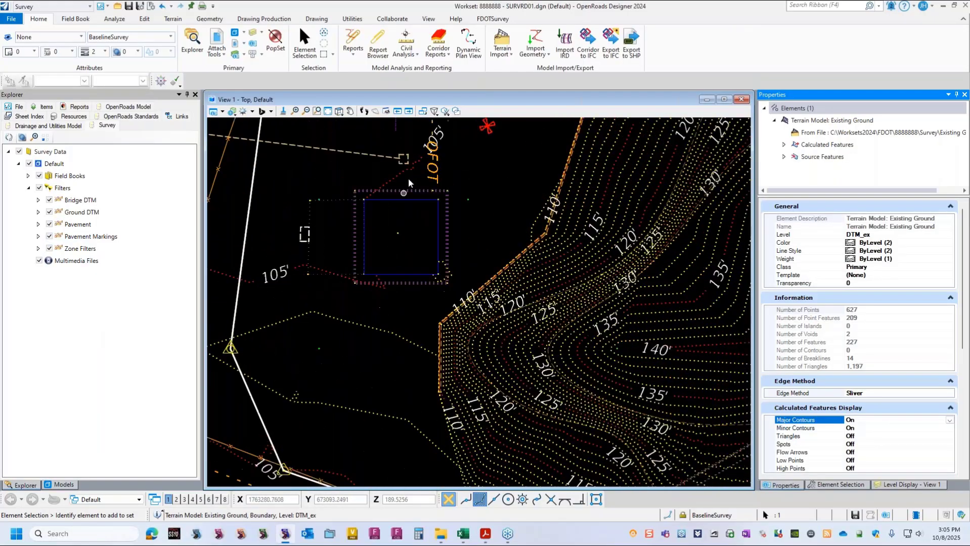
pyautogui.scroll(2, 287, 297)
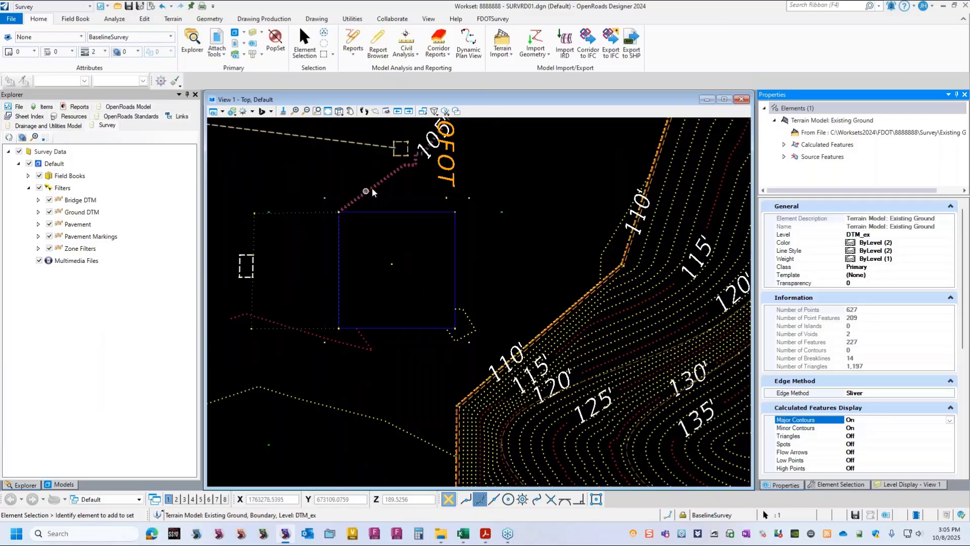
pyautogui.scroll(-2, 364, 268)
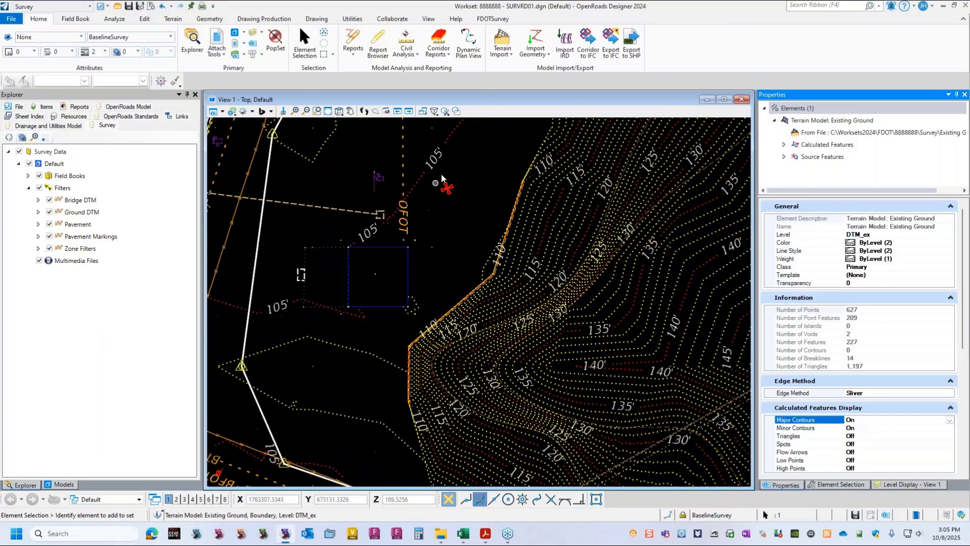
pyautogui.scroll(-1, 414, 198)
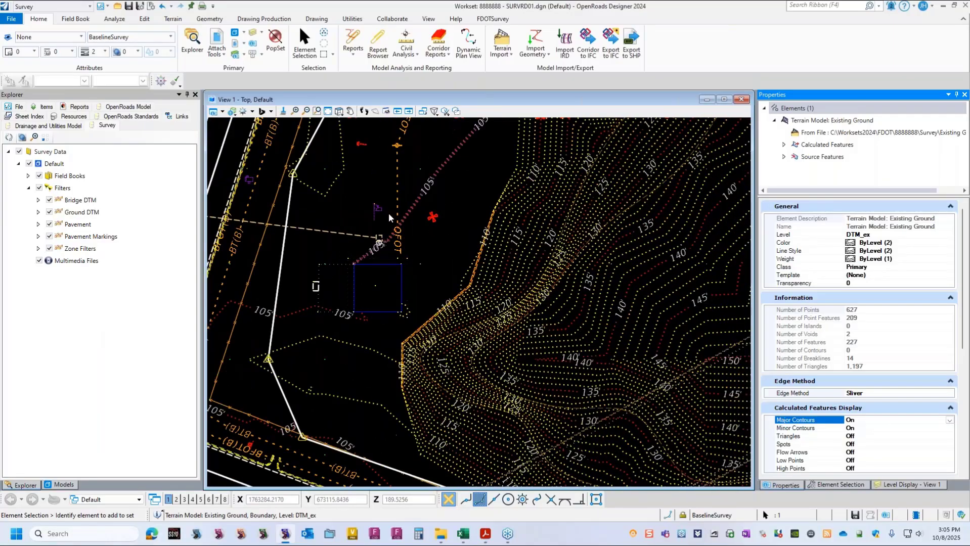
pyautogui.scroll(-1, 390, 217)
pyautogui.scroll(3, 359, 276)
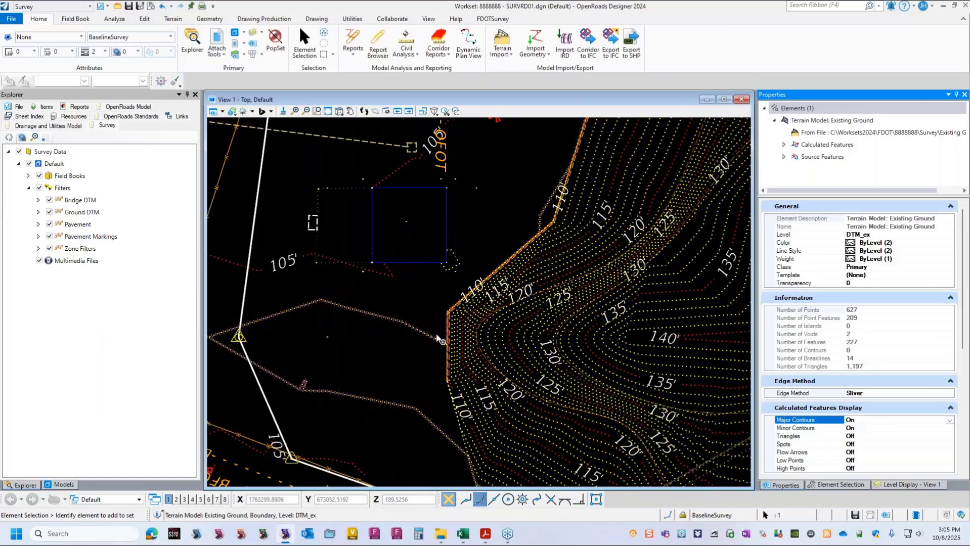
pyautogui.scroll(-2, 385, 375)
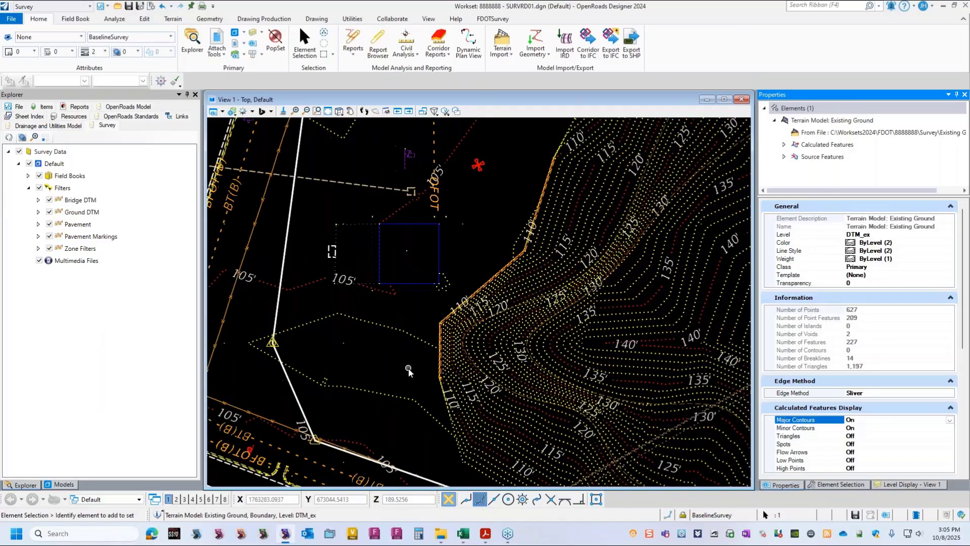
# - Set the smoothing of the Existing Ground terrain's calculated contours to Spline
pyautogui.doubleClick(827, 145)
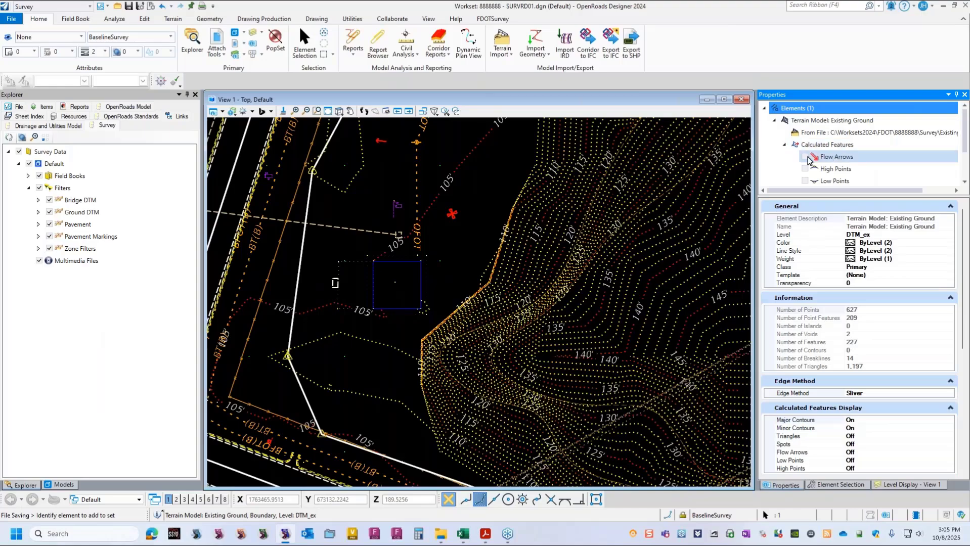
pyautogui.scroll(-1, 825, 159)
pyautogui.click(824, 181)
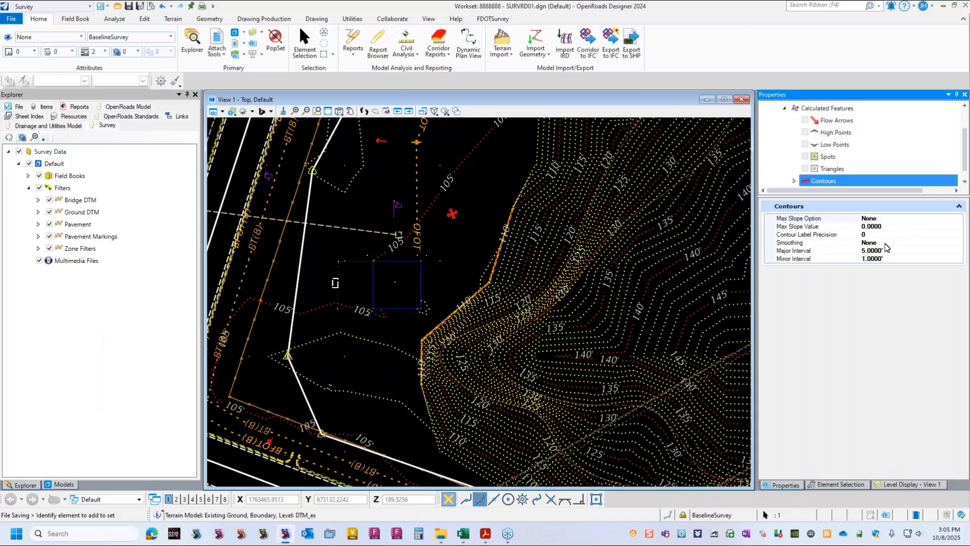
pyautogui.click(891, 243)
pyautogui.click(959, 244)
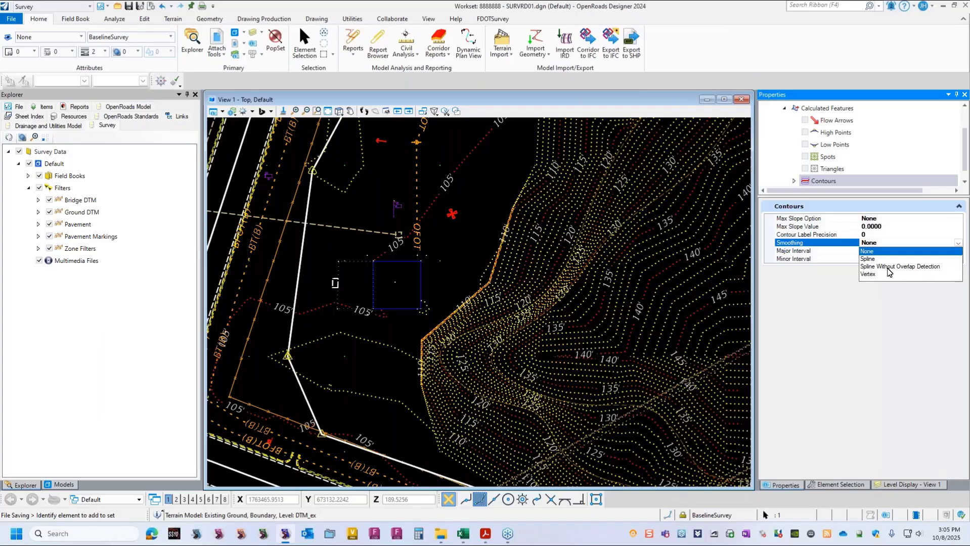
pyautogui.click(869, 259)
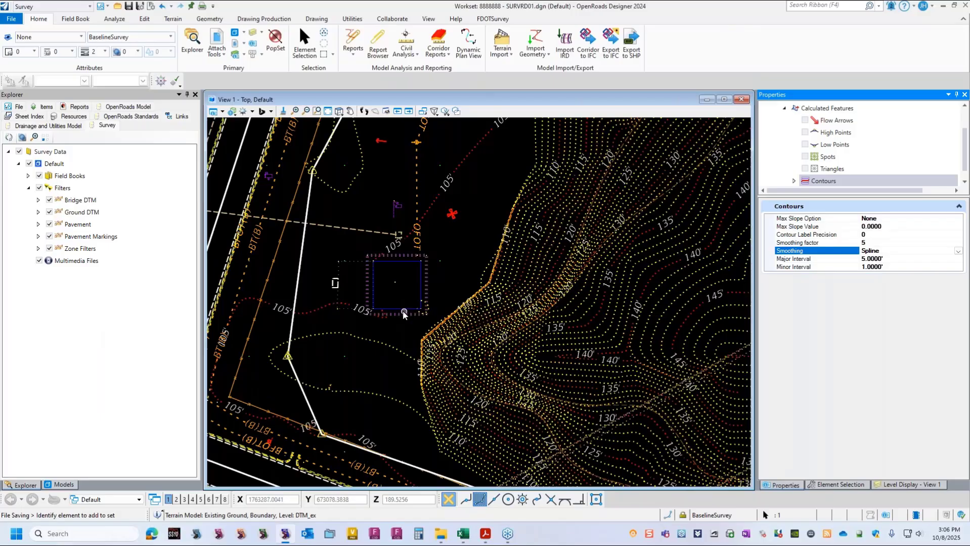
# - Try higher spline smoothing factors on the Existing Ground contours, stepping through 6 and 8 up to 10
pyautogui.scroll(3, 401, 311)
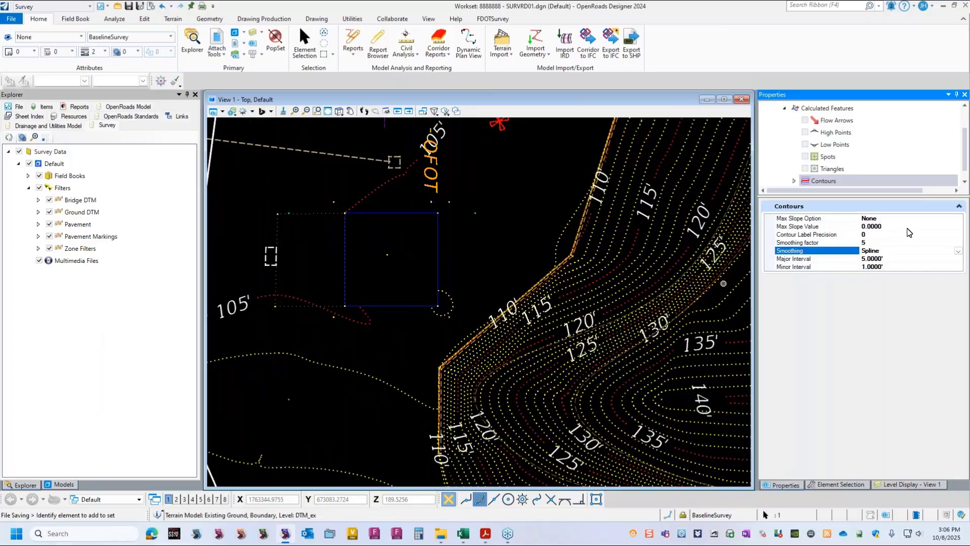
pyautogui.doubleClick(872, 243)
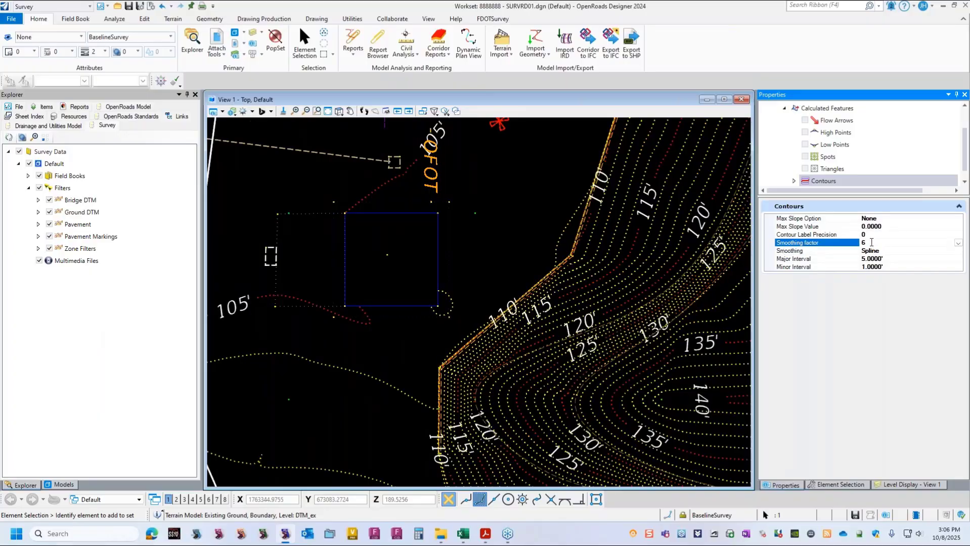
pyautogui.doubleClick(872, 242)
pyautogui.doubleClick(872, 242)
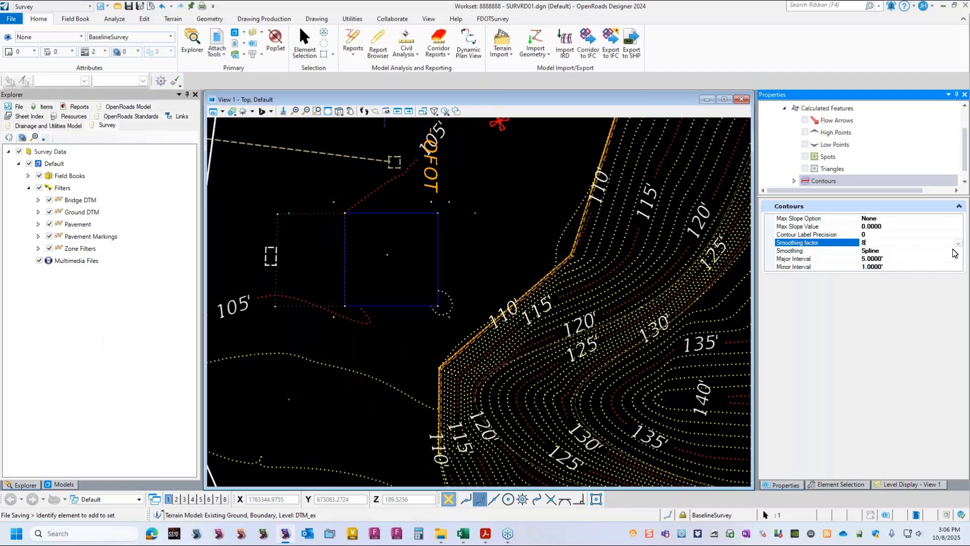
pyautogui.click(957, 242)
pyautogui.click(877, 321)
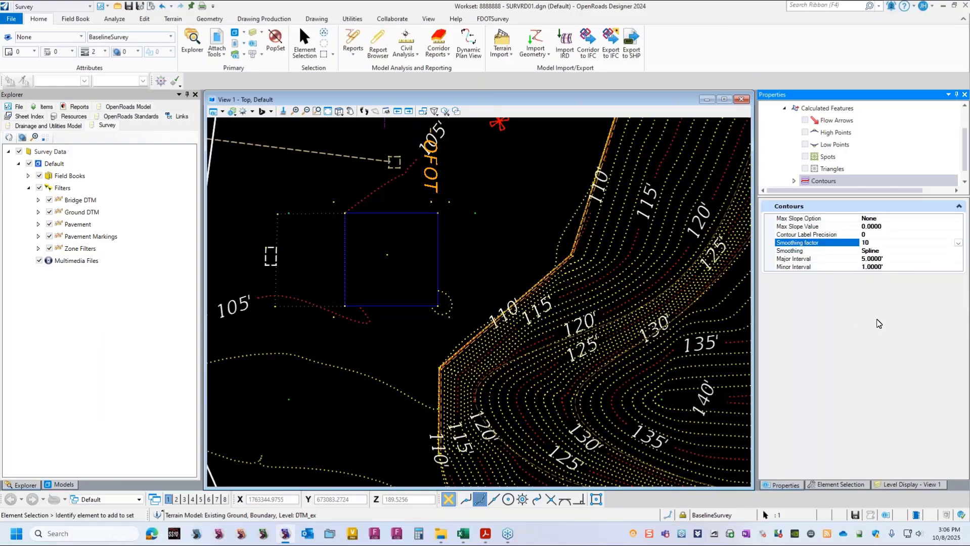
# - Set the contour smoothing factor to 4, check the whole terrain's contours and deselect the terrain model
pyautogui.click(957, 243)
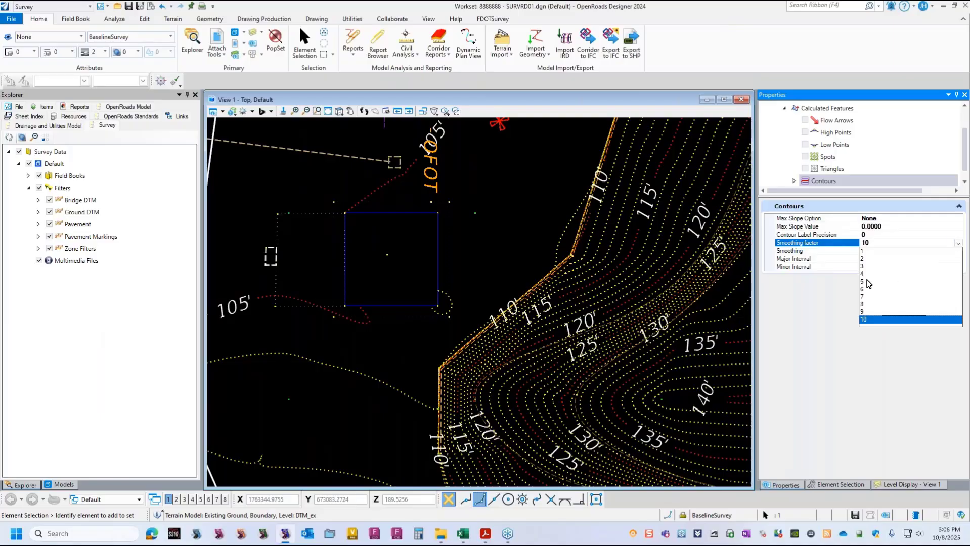
pyautogui.click(865, 273)
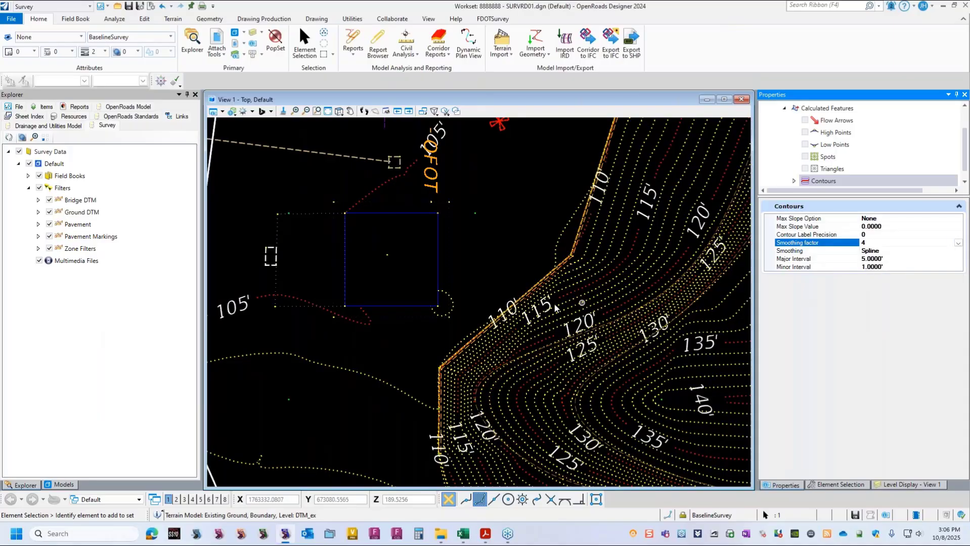
pyautogui.scroll(-3, 369, 307)
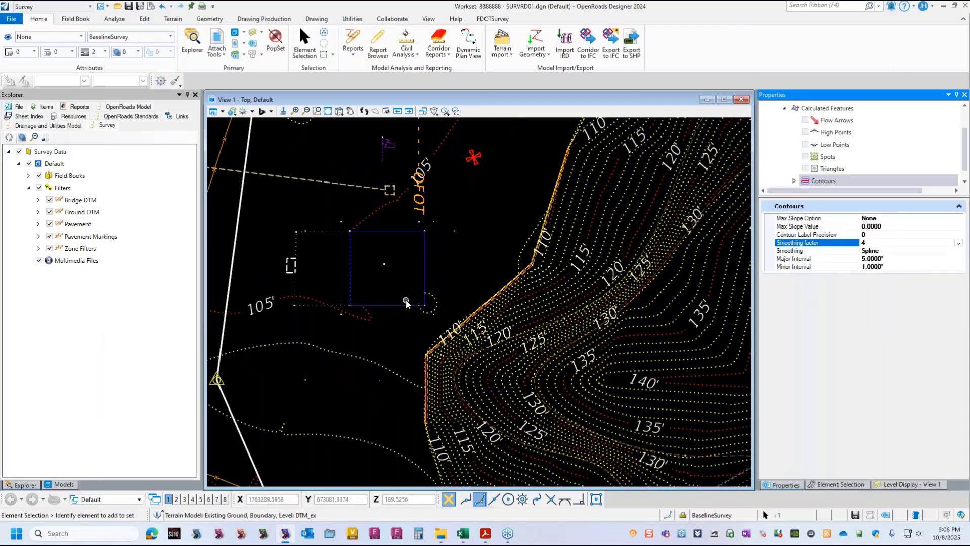
pyautogui.scroll(-5, 393, 310)
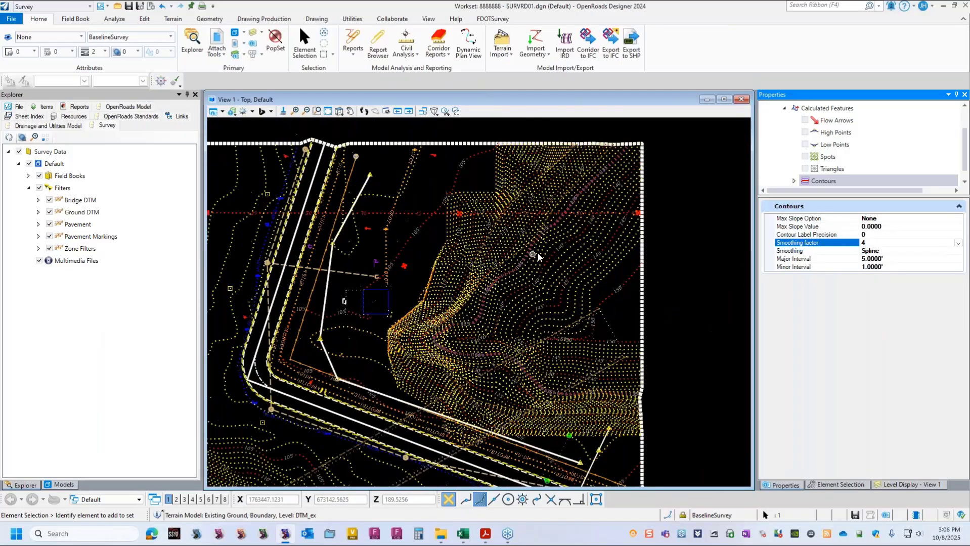
pyautogui.scroll(-1, 479, 252)
pyautogui.scroll(1, 476, 302)
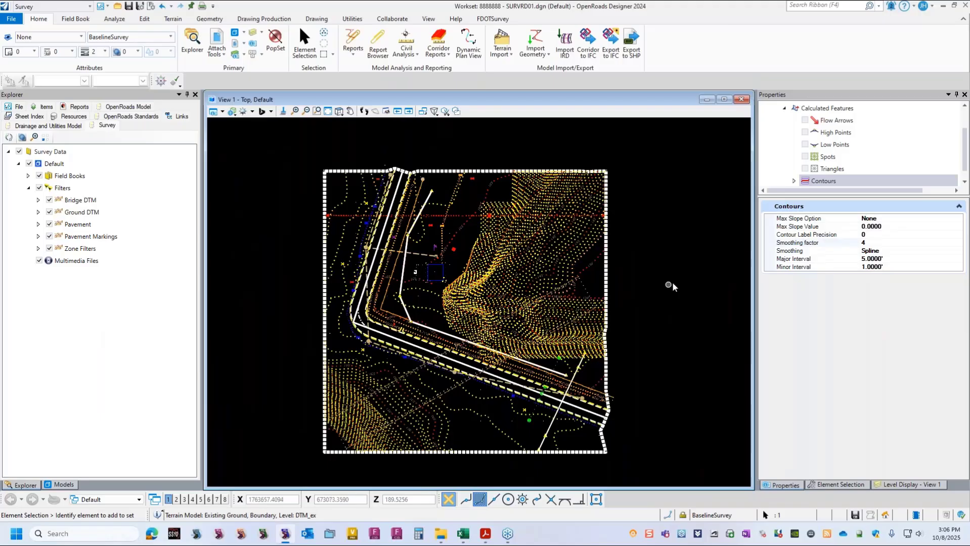
pyautogui.click(691, 232)
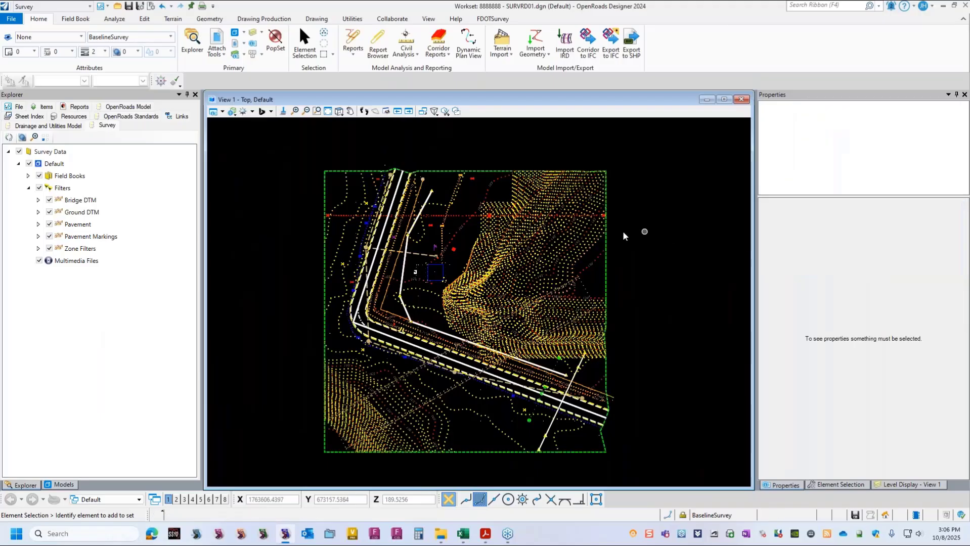
# - Turn off the major and minor contours of the Existing Ground terrain model
pyautogui.click(603, 248)
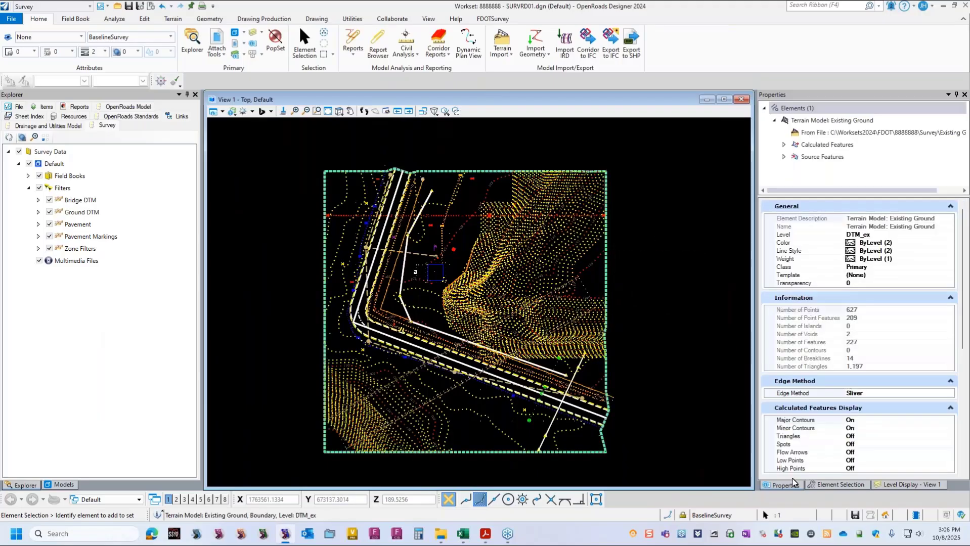
pyautogui.click(864, 430)
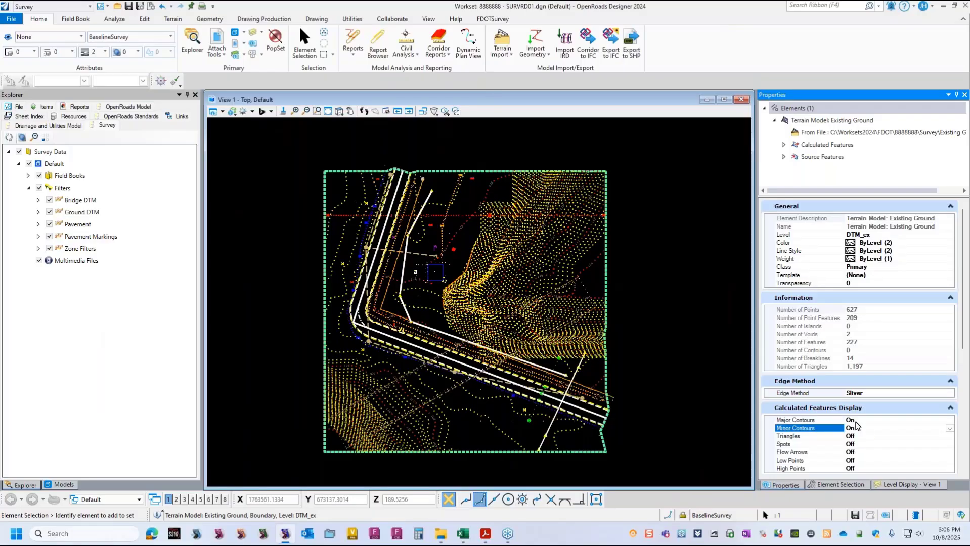
pyautogui.doubleClick(864, 428)
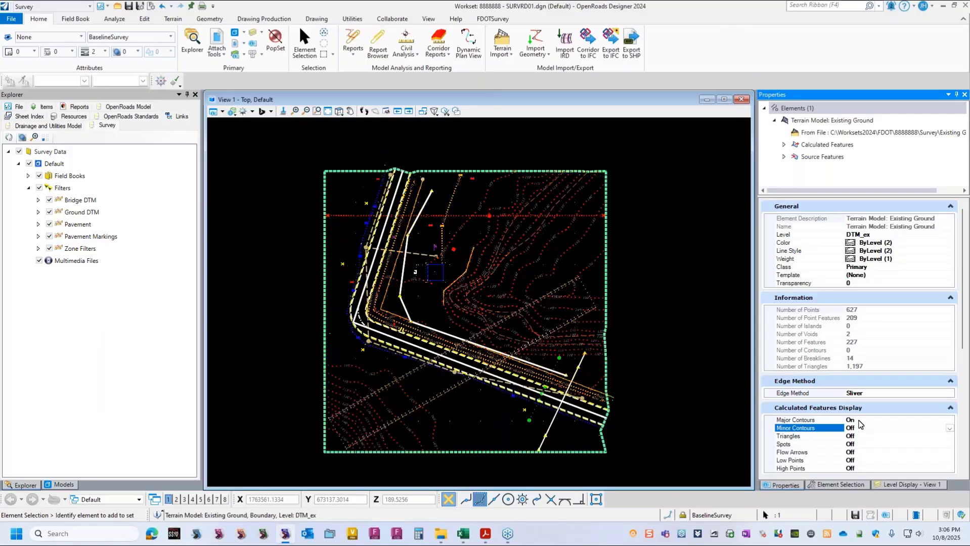
pyautogui.doubleClick(861, 422)
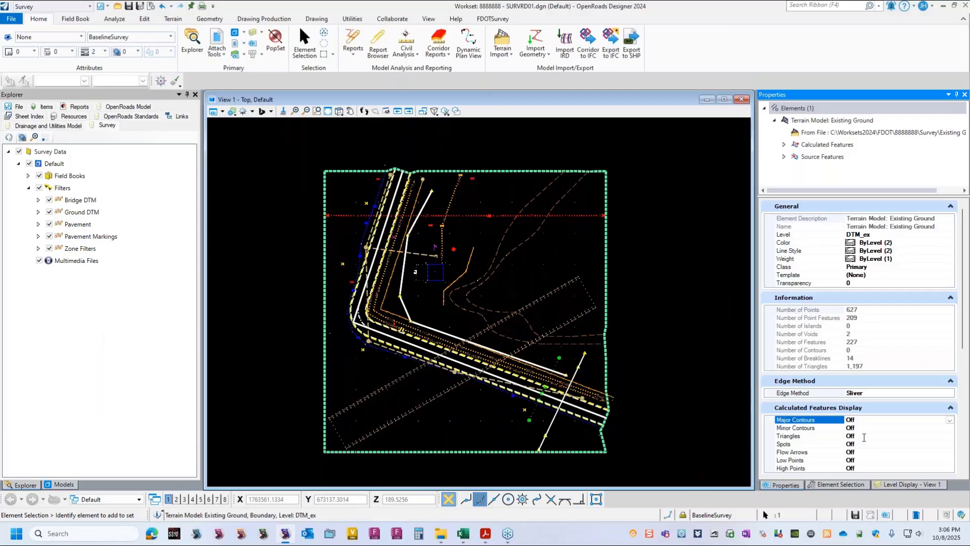
pyautogui.click(863, 437)
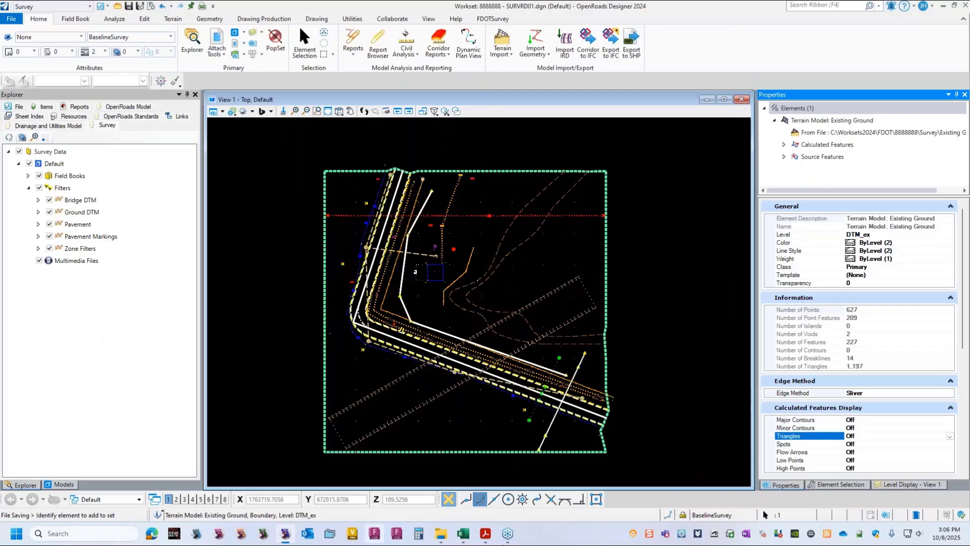
# - Check the SURVRD objectives in the workshop PDF, return to the design file and clear the terrain selection
pyautogui.click(487, 535)
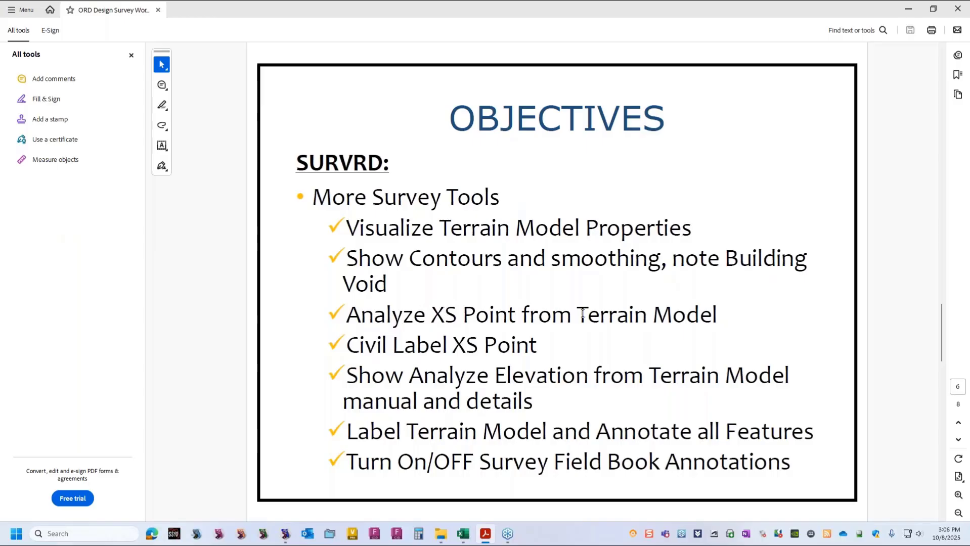
pyautogui.click(908, 9)
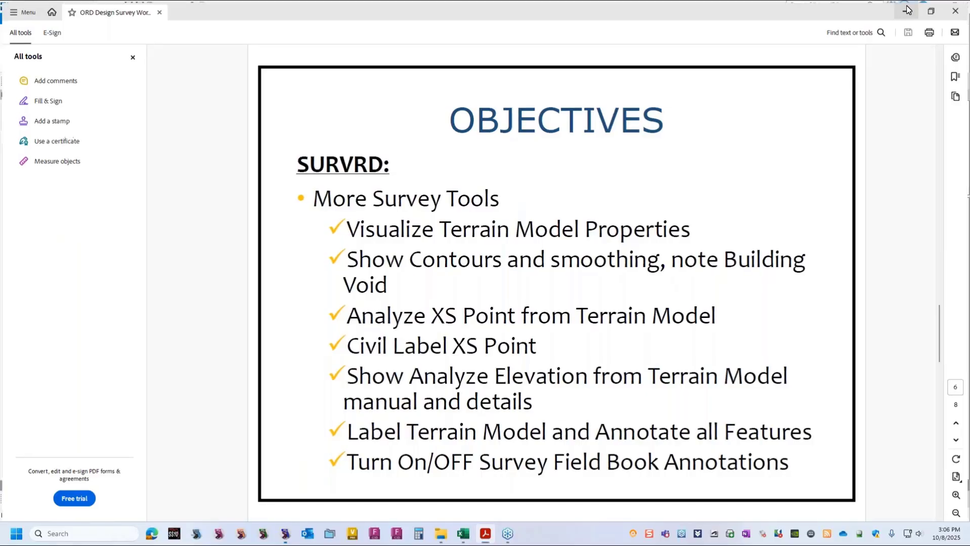
pyautogui.click(515, 130)
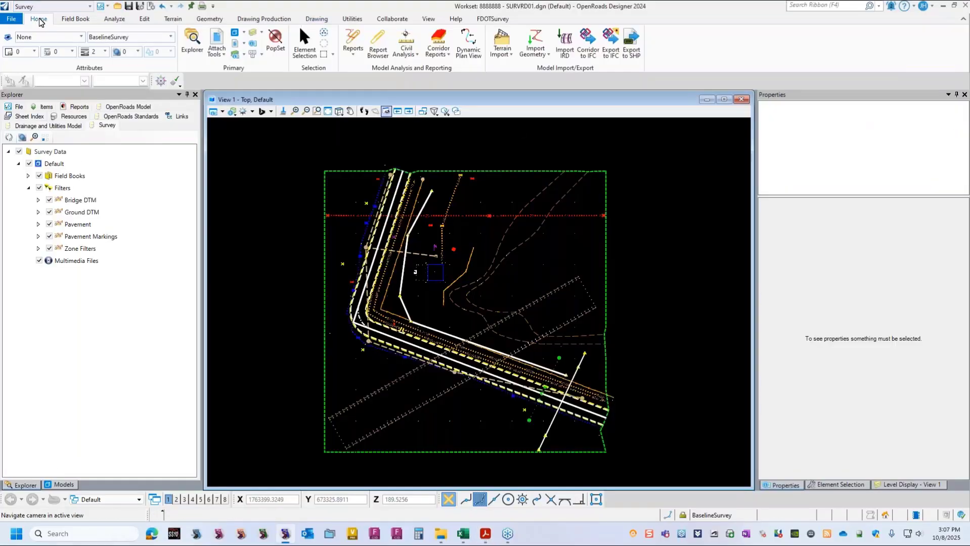
# - Run Analyze Point on the Existing Ground terrain, picked by its boundary, and inspect the values at the square symbol beside the cross-section line
pyautogui.click(115, 21)
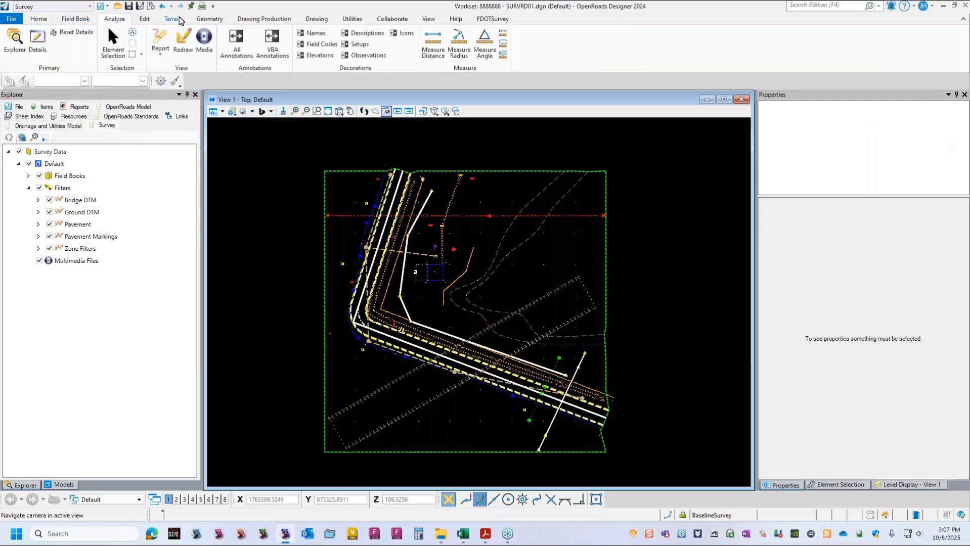
pyautogui.click(37, 20)
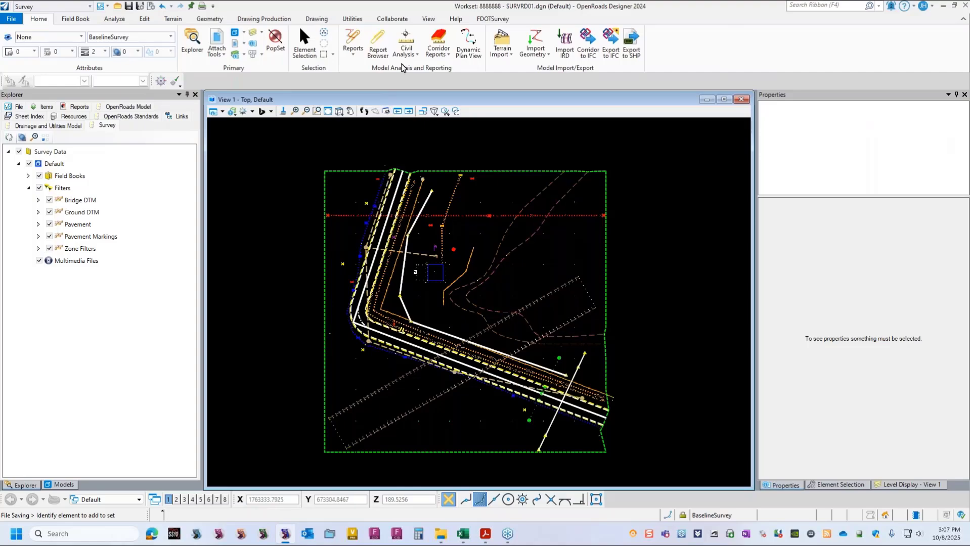
pyautogui.click(410, 50)
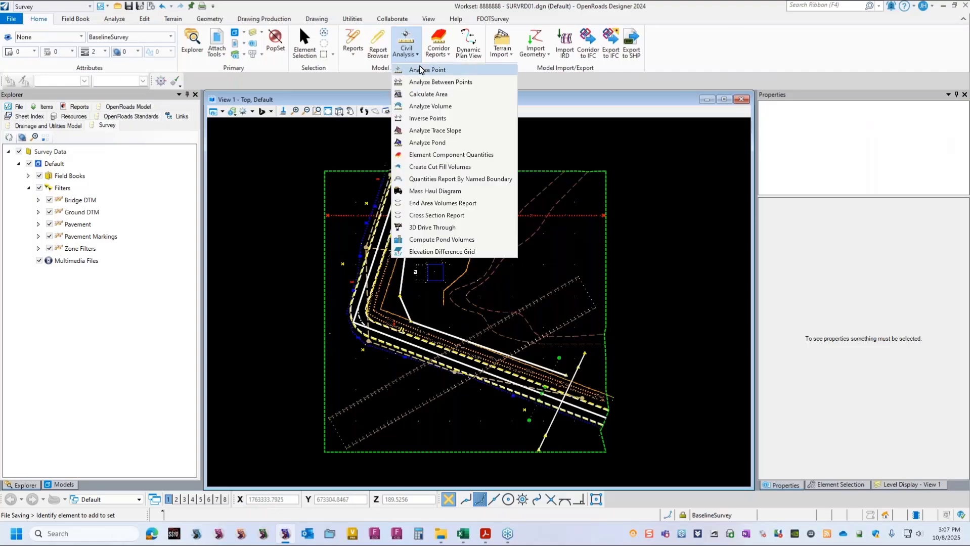
pyautogui.click(423, 70)
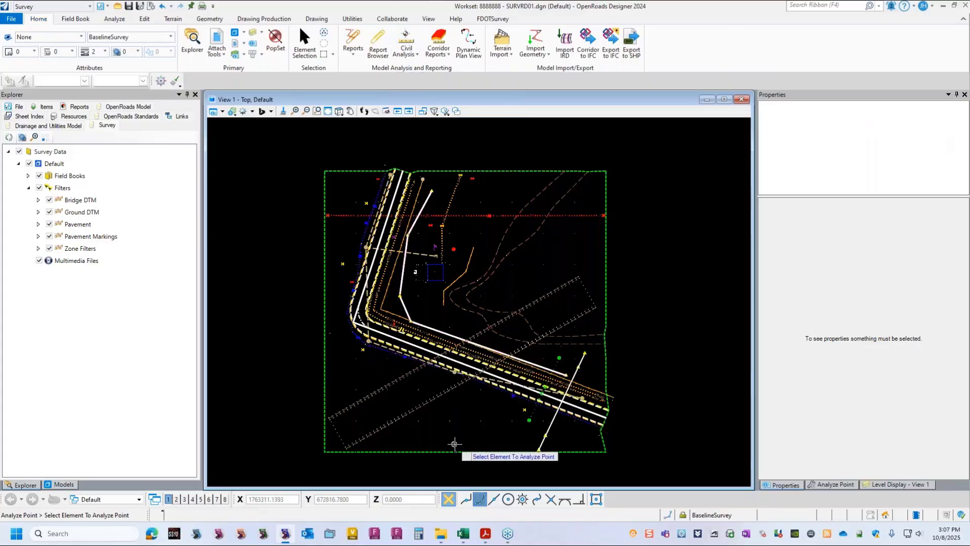
pyautogui.scroll(5, 536, 421)
pyautogui.scroll(3, 536, 421)
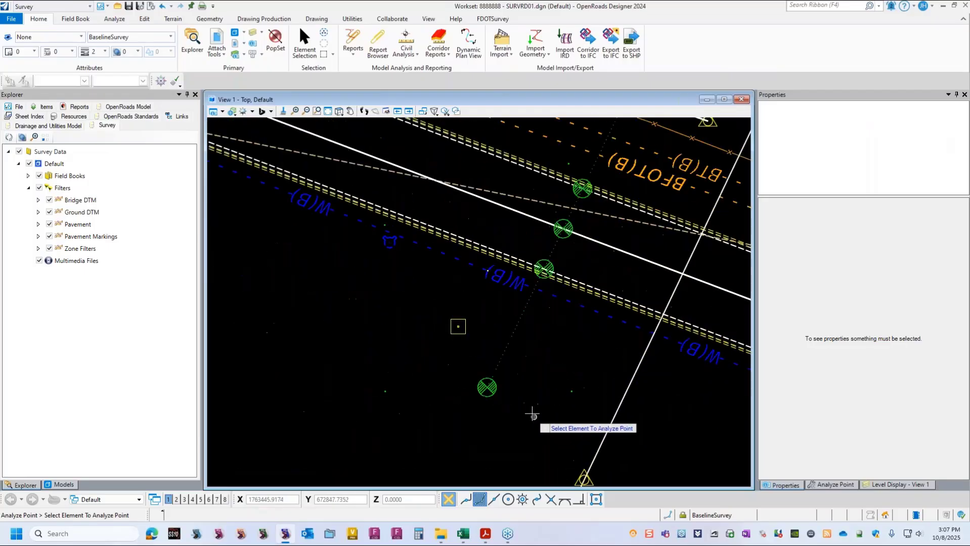
pyautogui.scroll(1, 475, 405)
pyautogui.moveTo(470, 340)
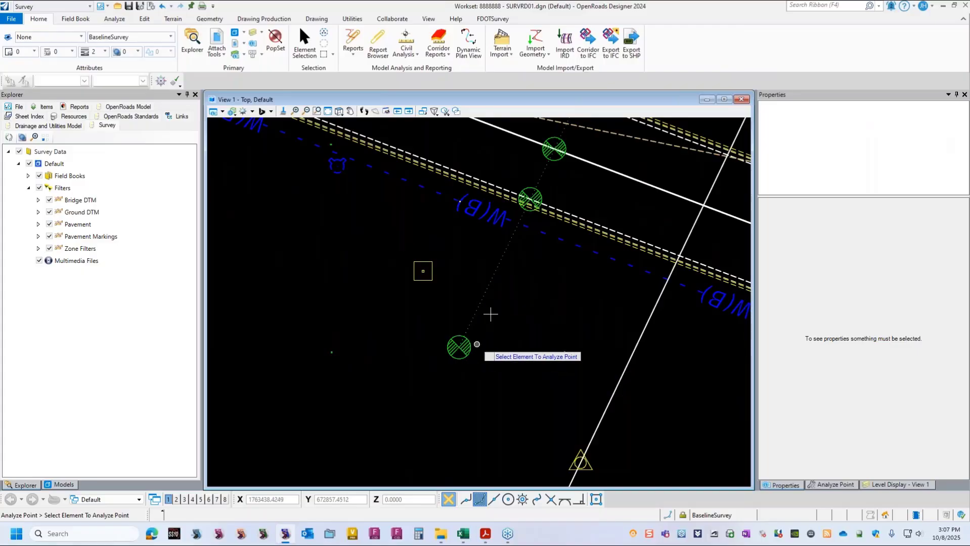
pyautogui.moveTo(490, 282)
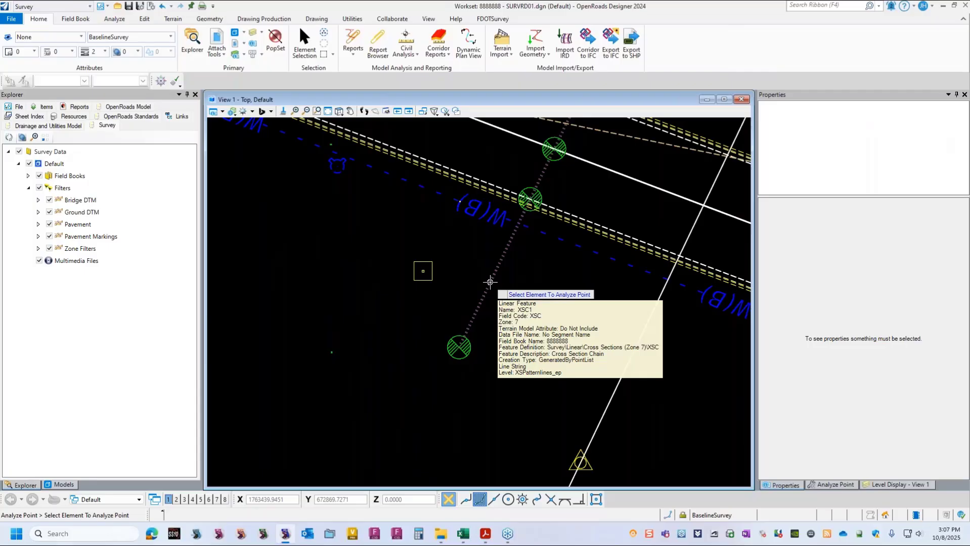
pyautogui.press('ctrl')
pyautogui.scroll(-3, 466, 255)
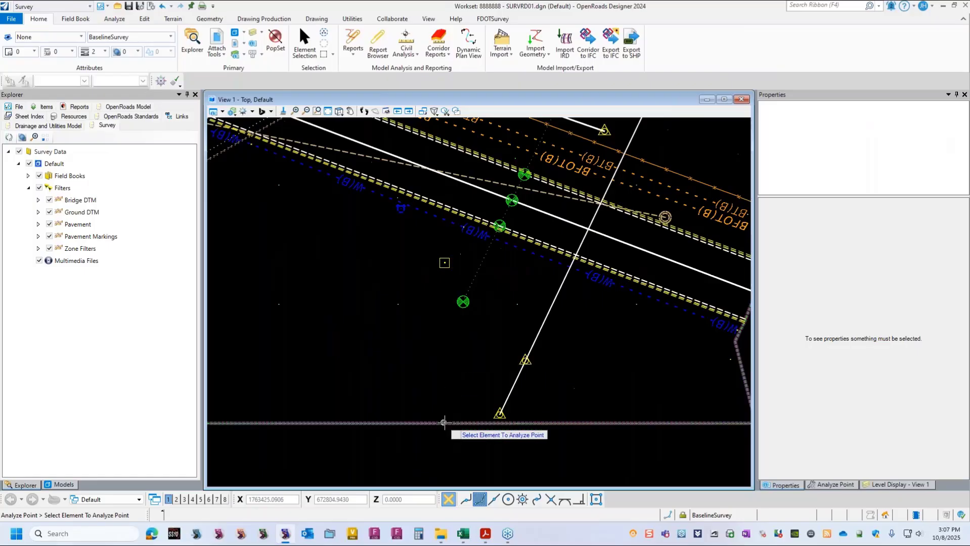
pyautogui.moveTo(447, 421)
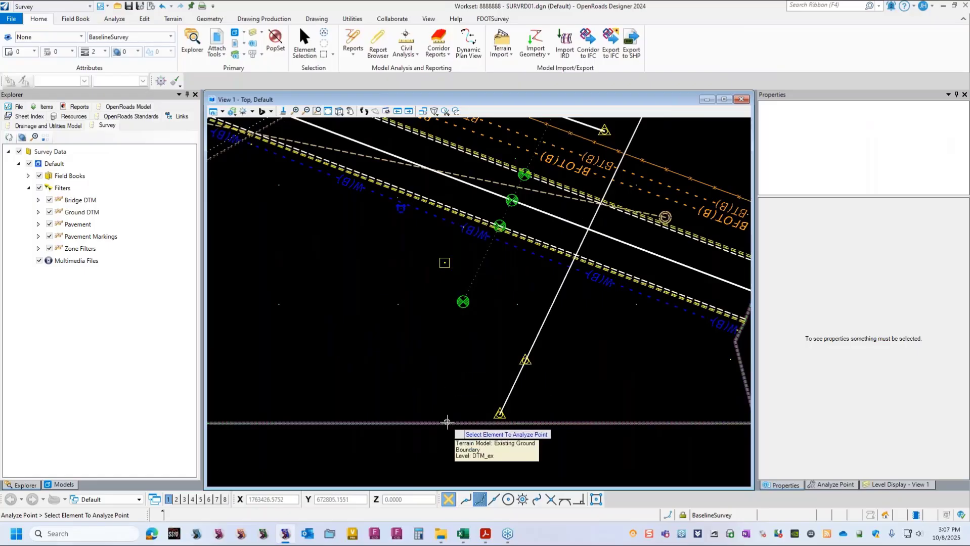
pyautogui.click(447, 421)
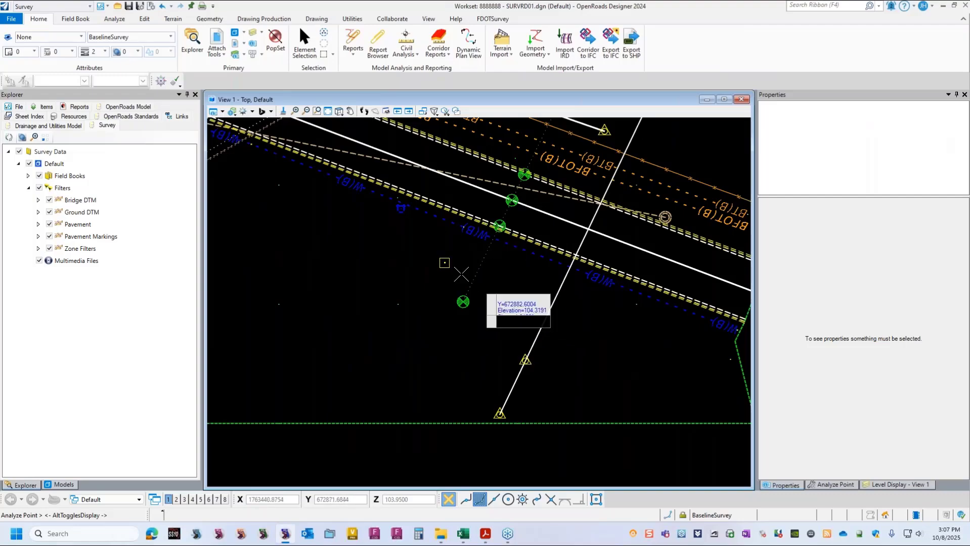
pyautogui.moveTo(445, 262)
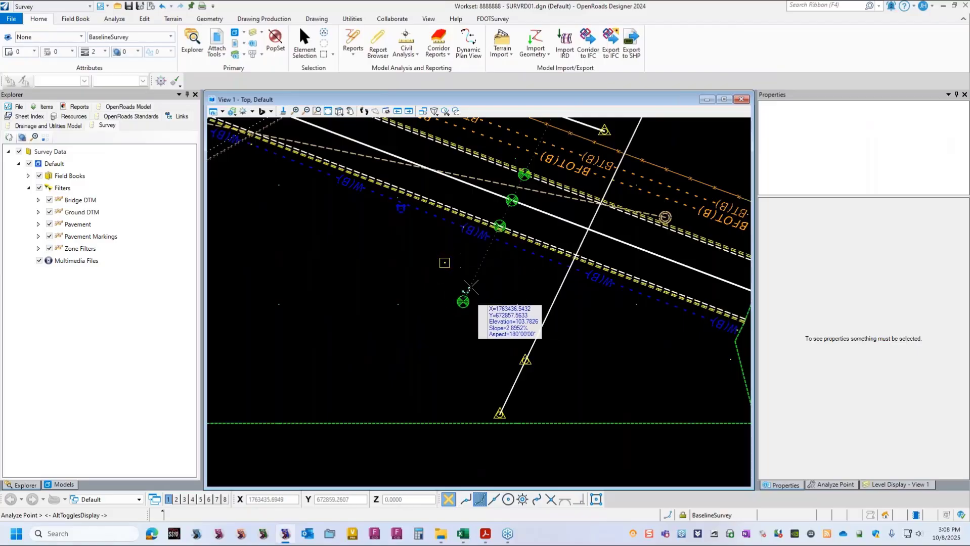
pyautogui.click(444, 263)
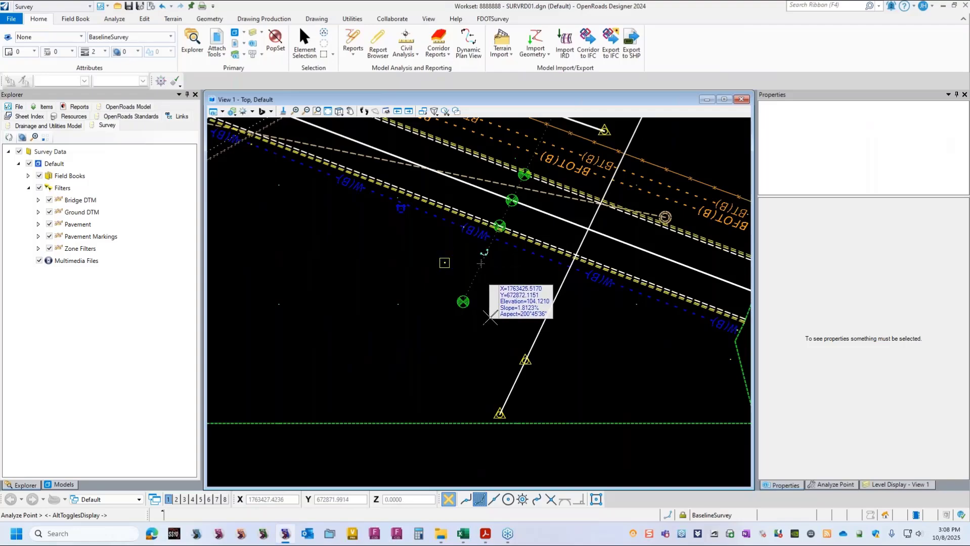
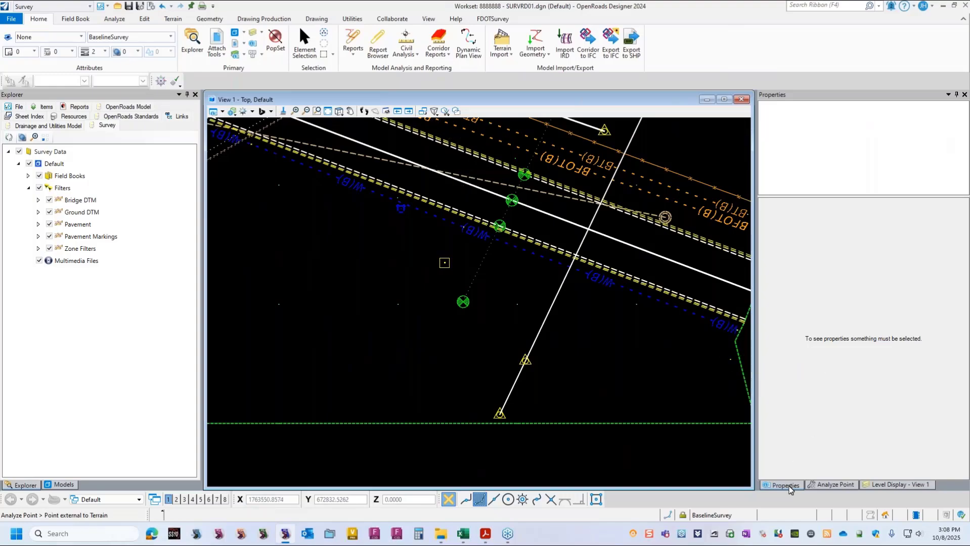
# - Analyze the southernmost green cross-section point with Display Contours enabled, and disable that option again
pyautogui.click(824, 485)
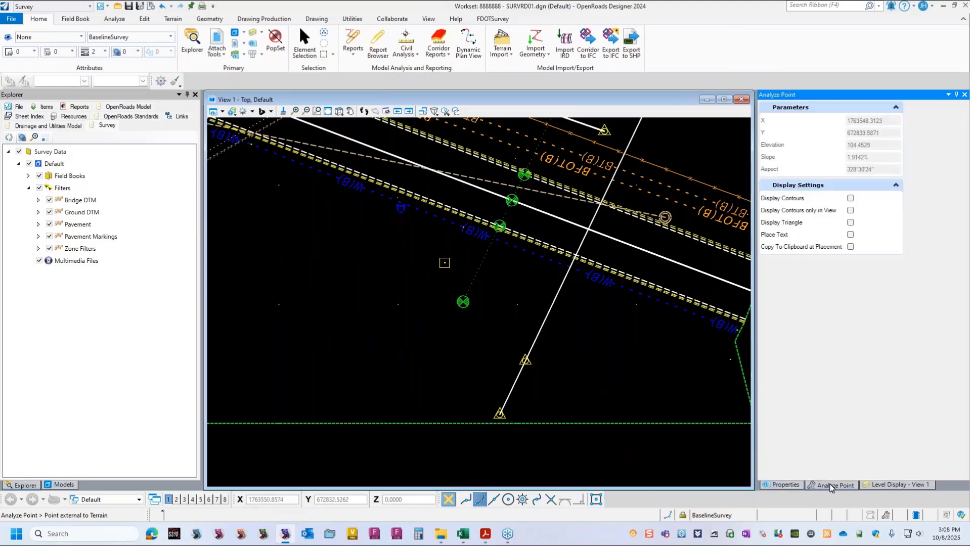
pyautogui.click(850, 199)
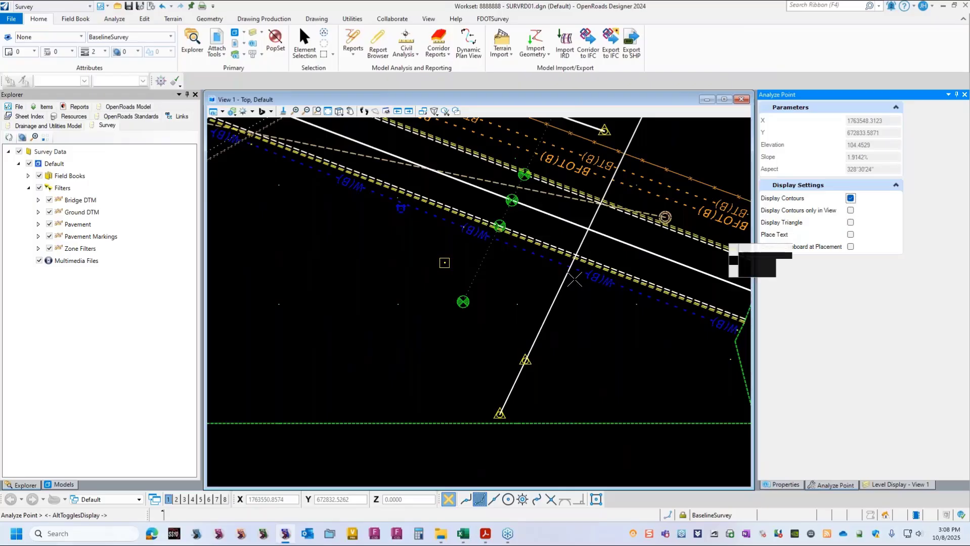
pyautogui.click(463, 302)
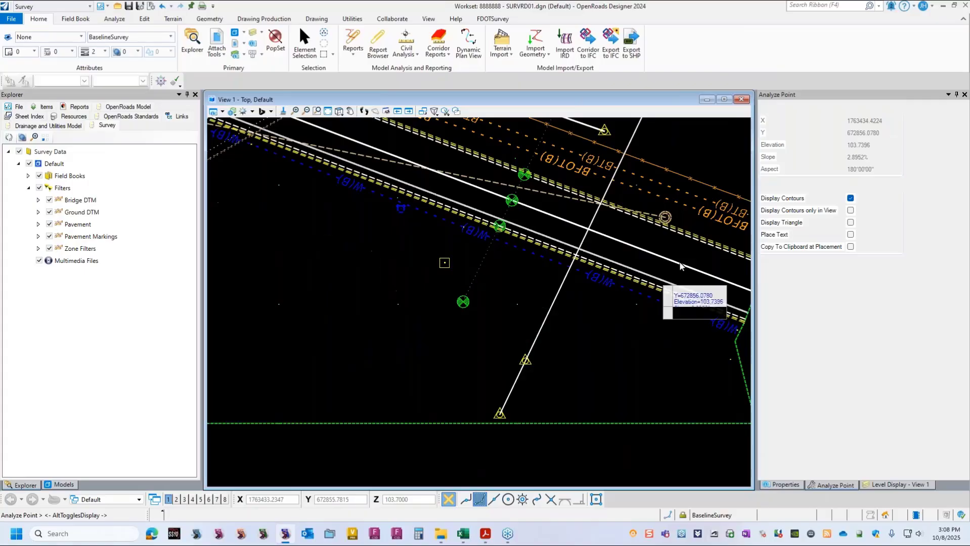
pyautogui.click(850, 199)
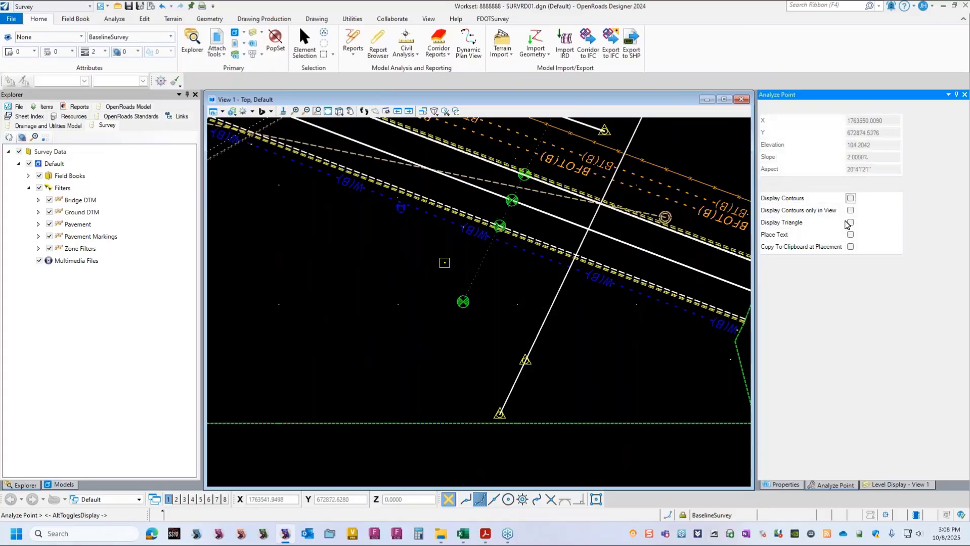
# - Inspect the terrain triangle and the snap elevation difference at the southernmost cross-section point, and switch Display Triangle off again
pyautogui.click(851, 223)
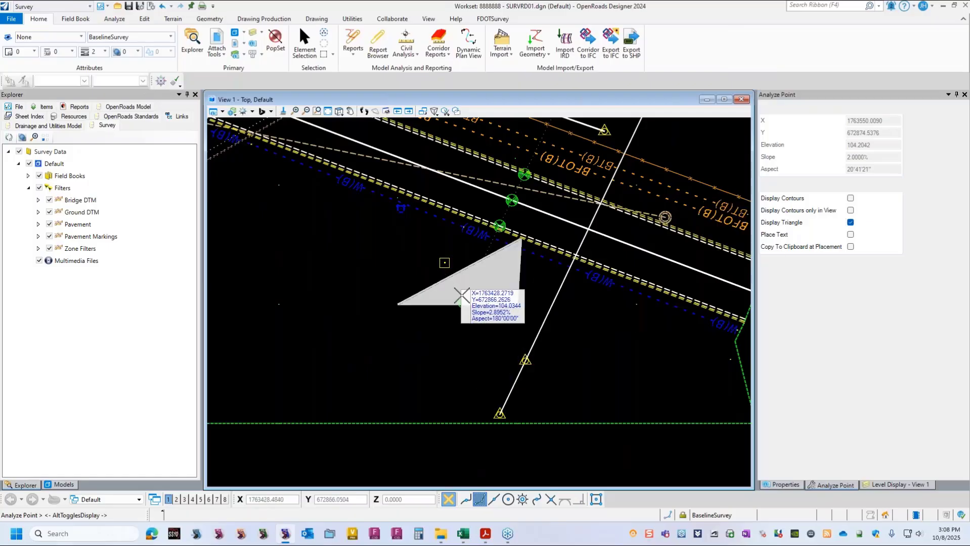
pyautogui.press('alt')
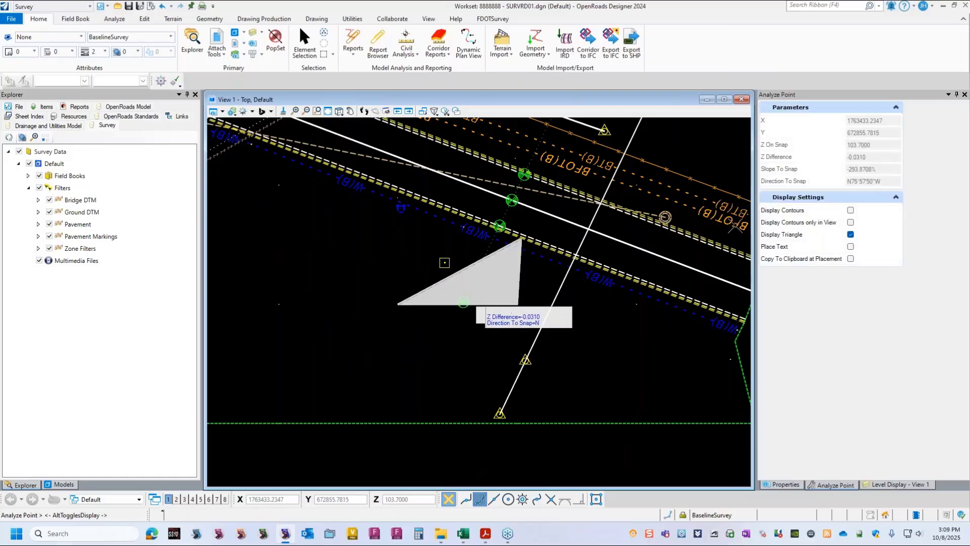
pyautogui.click(850, 223)
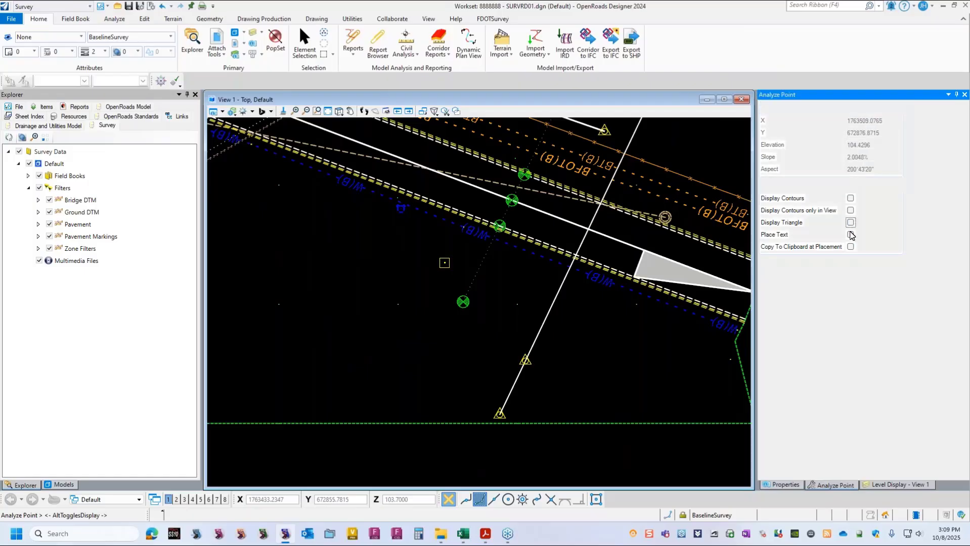
# - Try Place Text at the southernmost cross-section point and replace that option with Copy To Clipboard at Placement
pyautogui.click(851, 234)
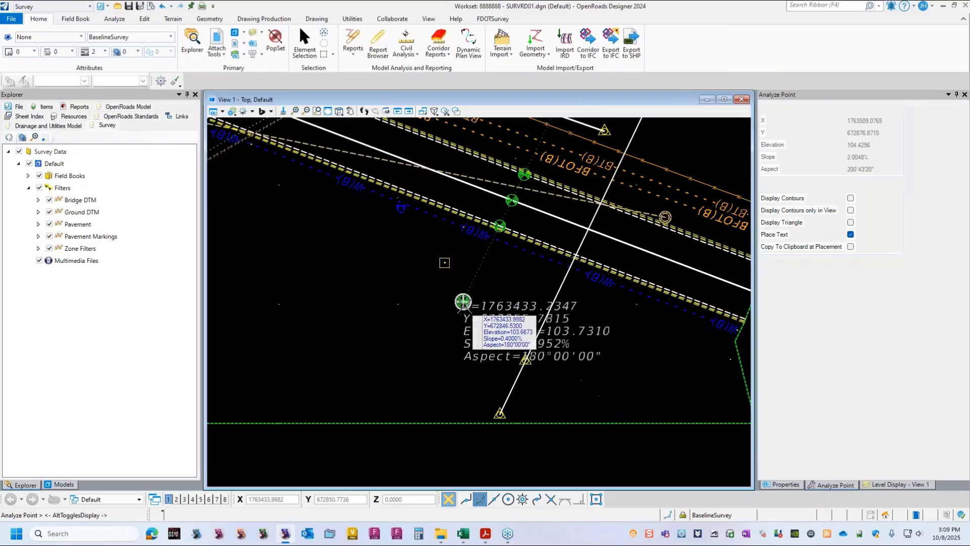
pyautogui.moveTo(463, 302)
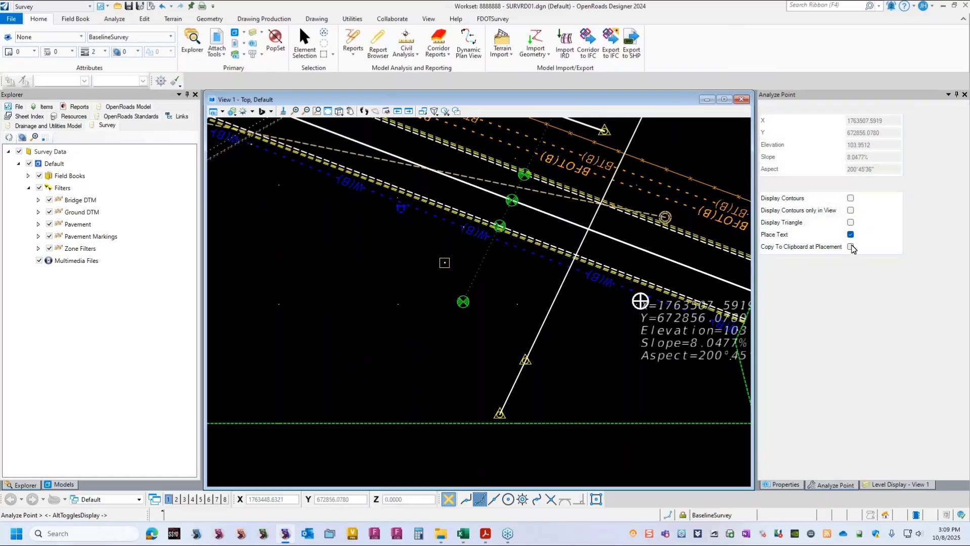
pyautogui.click(850, 247)
pyautogui.click(852, 235)
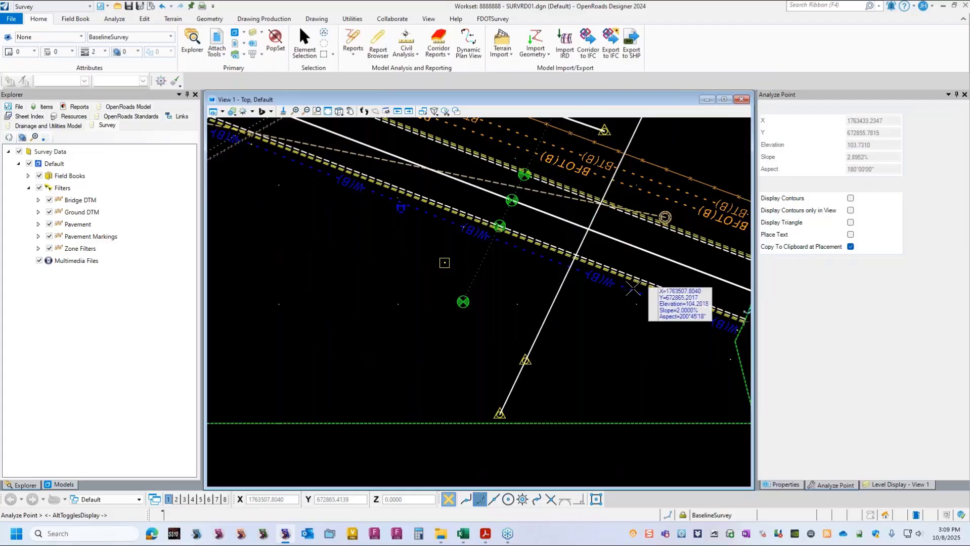
# - Leave the Analyze Point command and reset the view rotation to Top
pyautogui.scroll(-1, 412, 329)
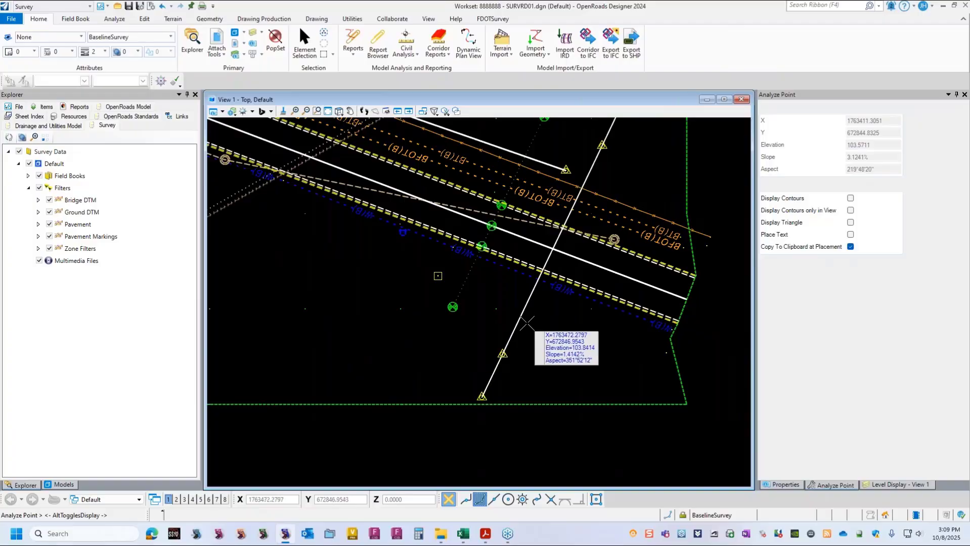
pyautogui.press('Escape')
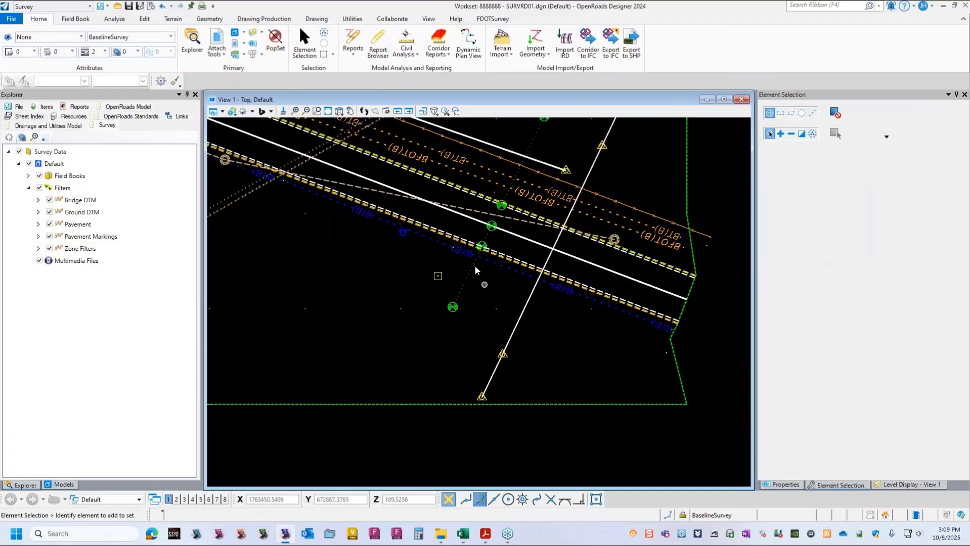
pyautogui.scroll(-1, 491, 322)
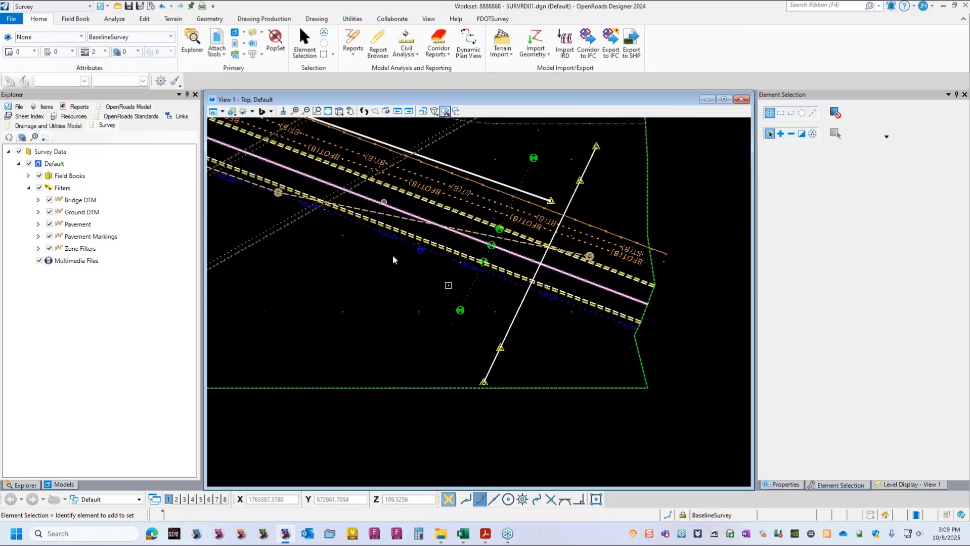
pyautogui.click(339, 111)
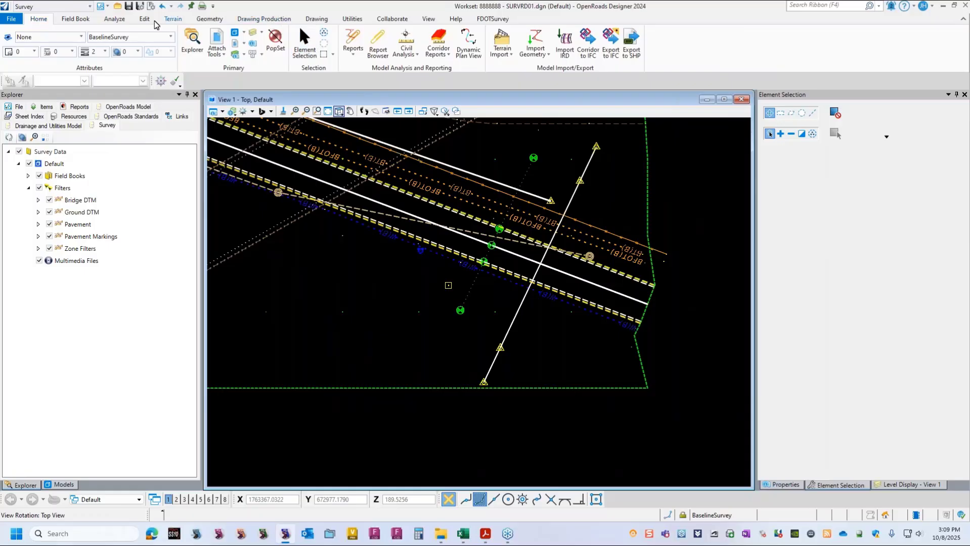
# - Start placing a label with the Survey Invert Elevation text favorite of the Civil Labeler
pyautogui.click(264, 18)
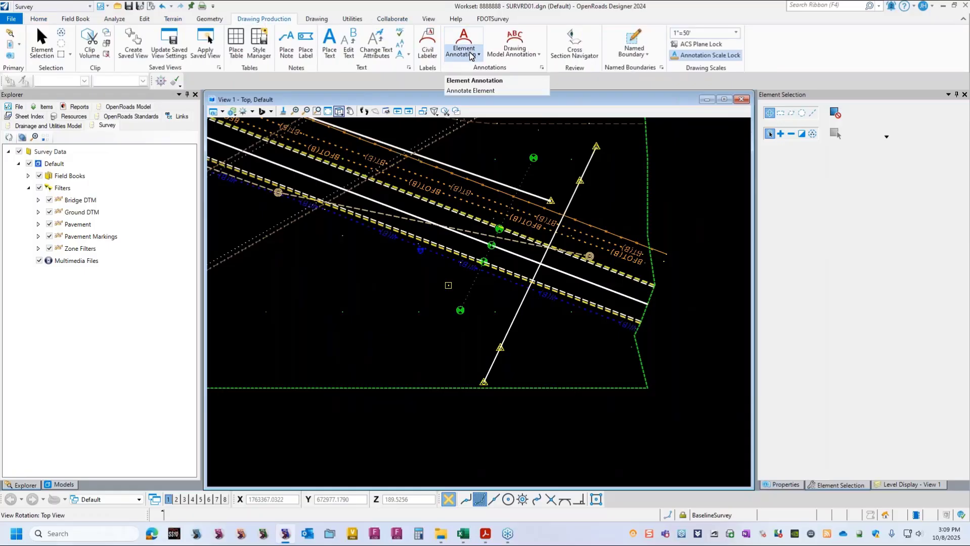
pyautogui.click(427, 46)
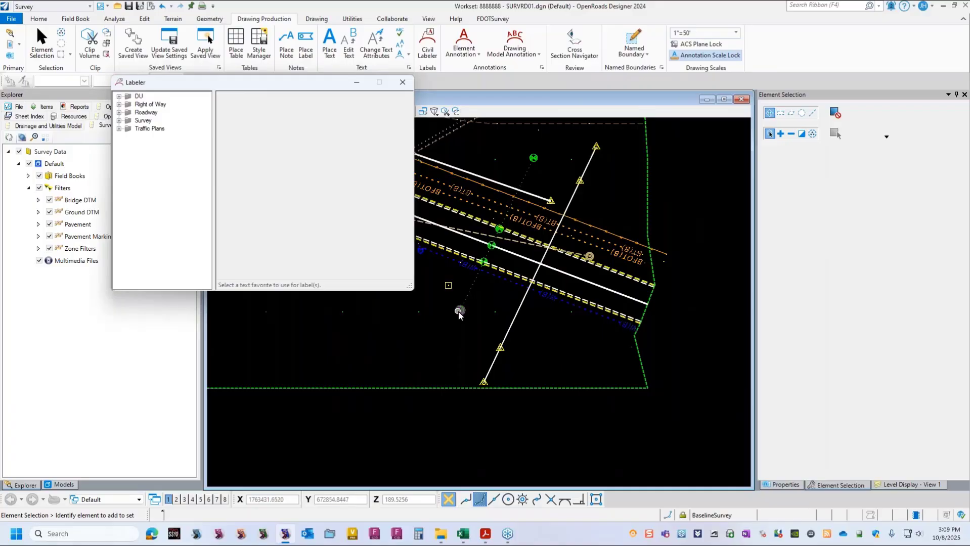
pyautogui.click(119, 121)
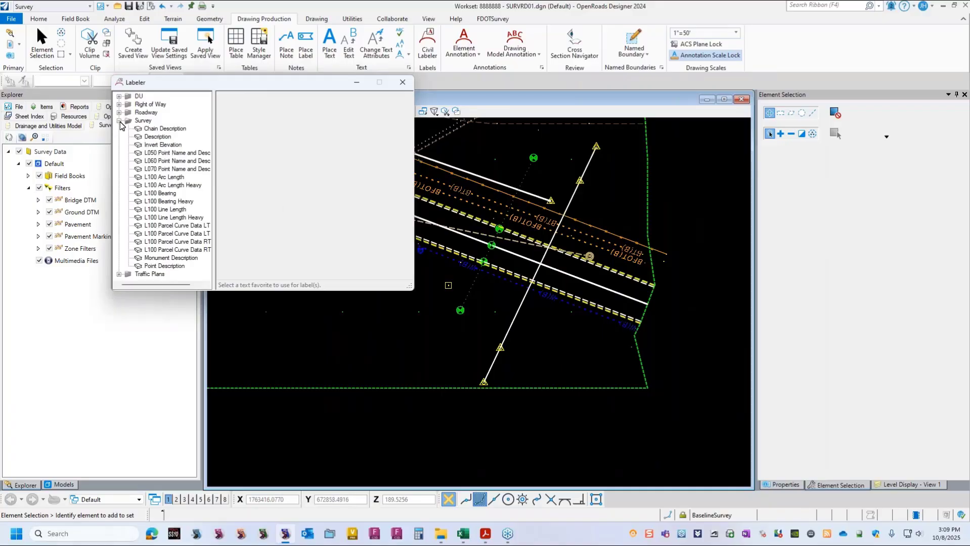
pyautogui.click(152, 145)
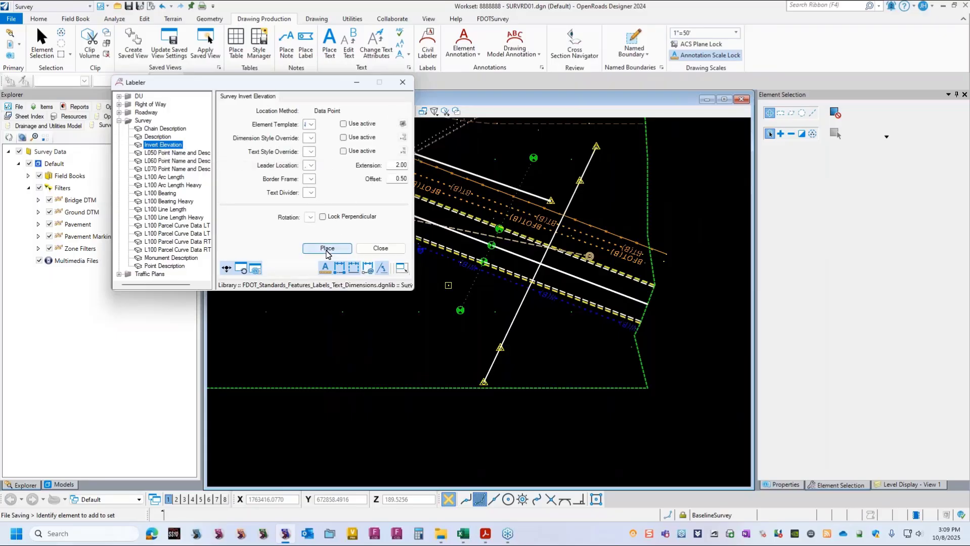
pyautogui.click(327, 248)
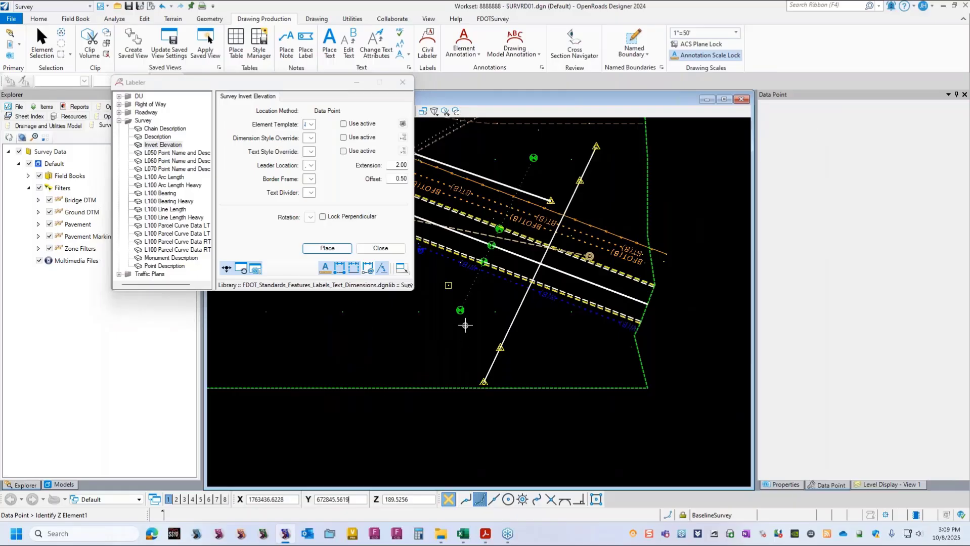
# - Label the elevation of the southernmost green cross-section point with the text southwest of it, and leave the Labeler
pyautogui.click(460, 312)
pyautogui.scroll(4, 459, 311)
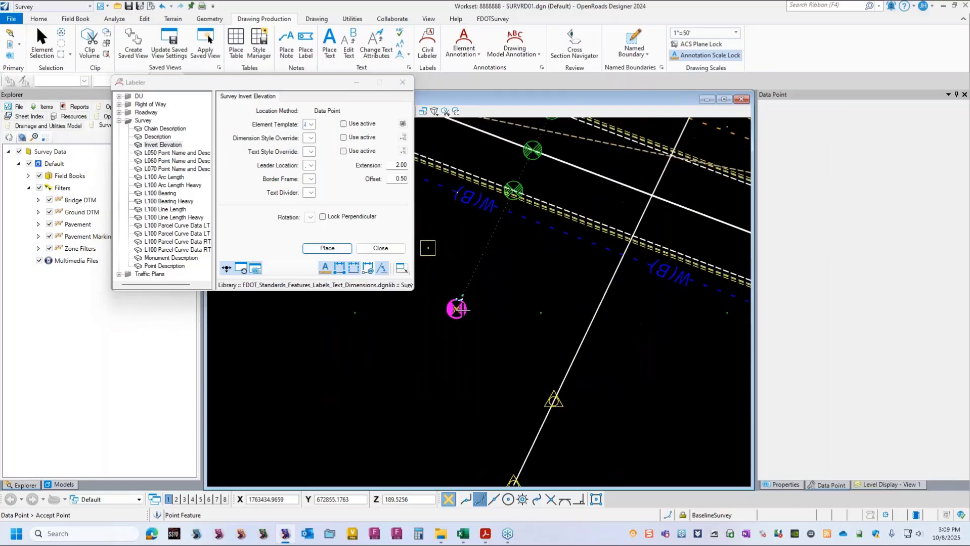
pyautogui.click(456, 309)
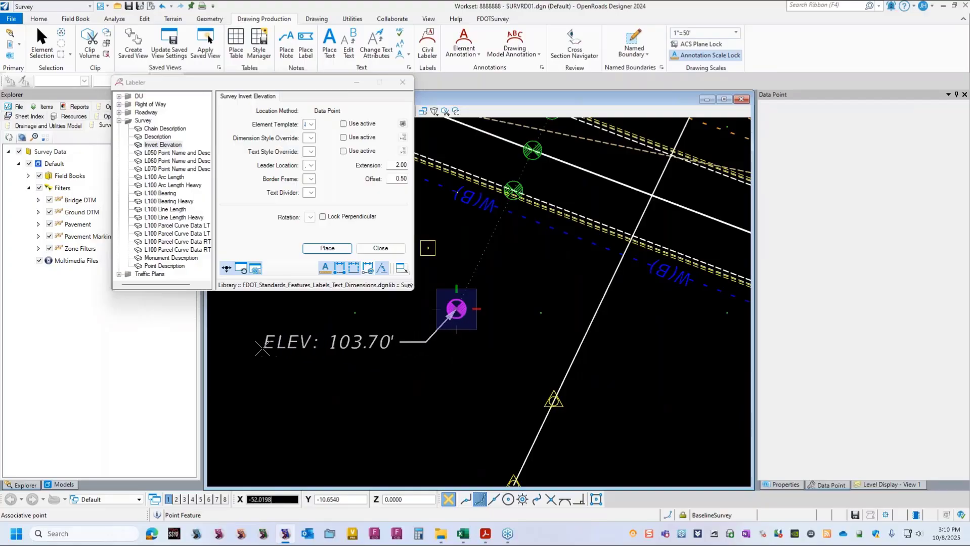
pyautogui.click(262, 348)
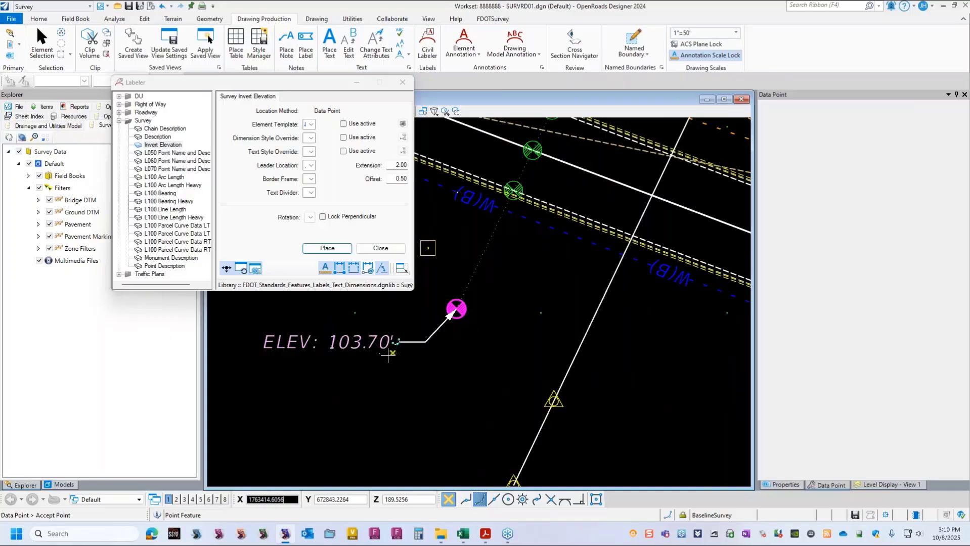
pyautogui.click(478, 340)
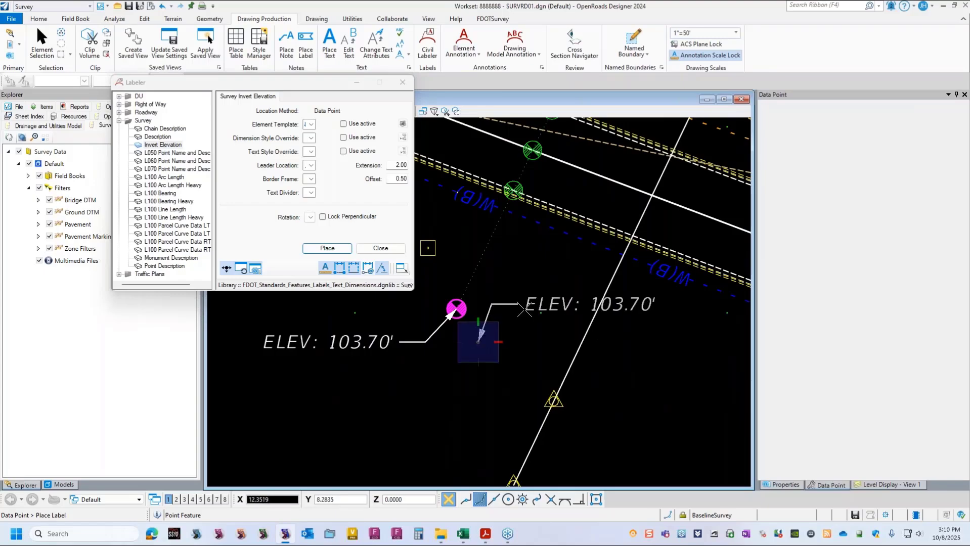
pyautogui.rightClick(526, 301)
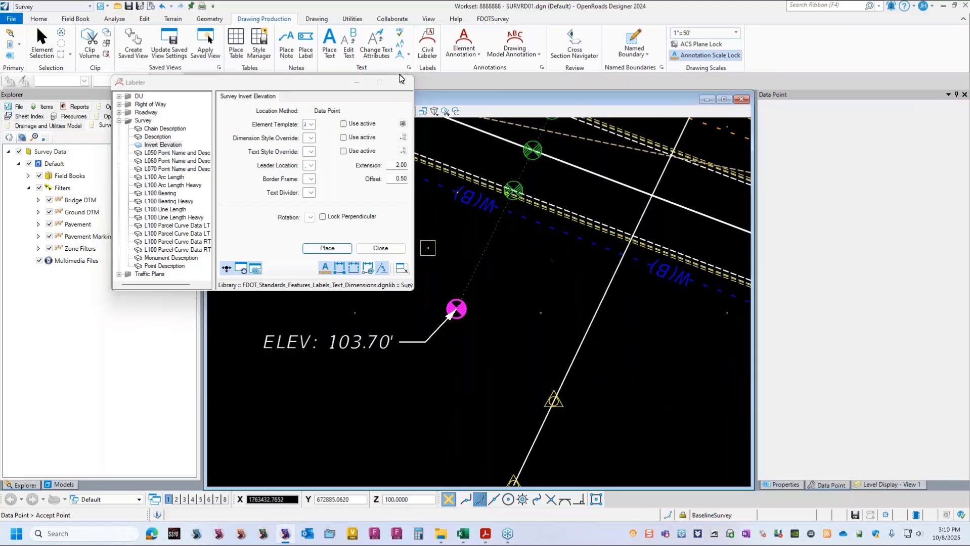
pyautogui.click(381, 248)
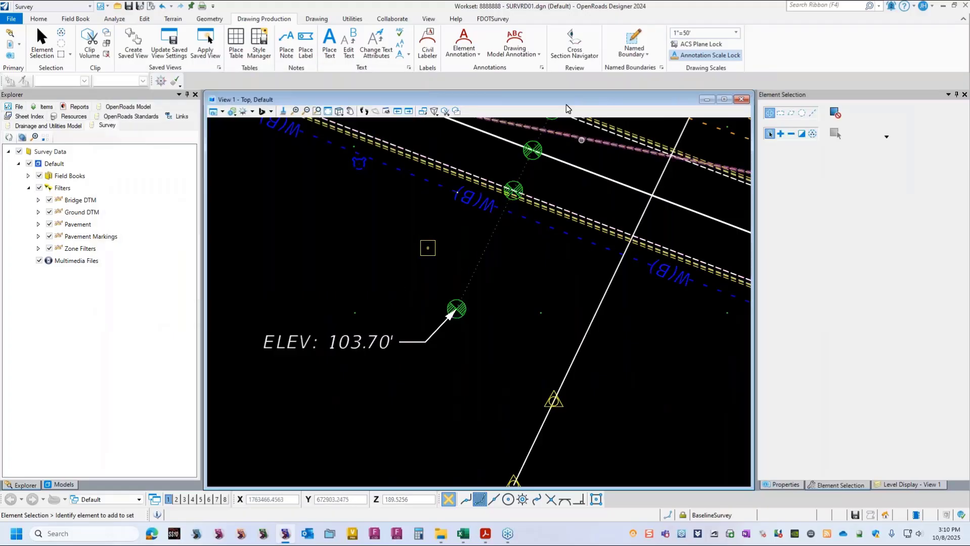
# - Set up Label Terrain Spots with the FDOT (Small) text style for the Existing Ground terrain, keeping the _FDOT_Dynamic Label dimension style
pyautogui.click(172, 19)
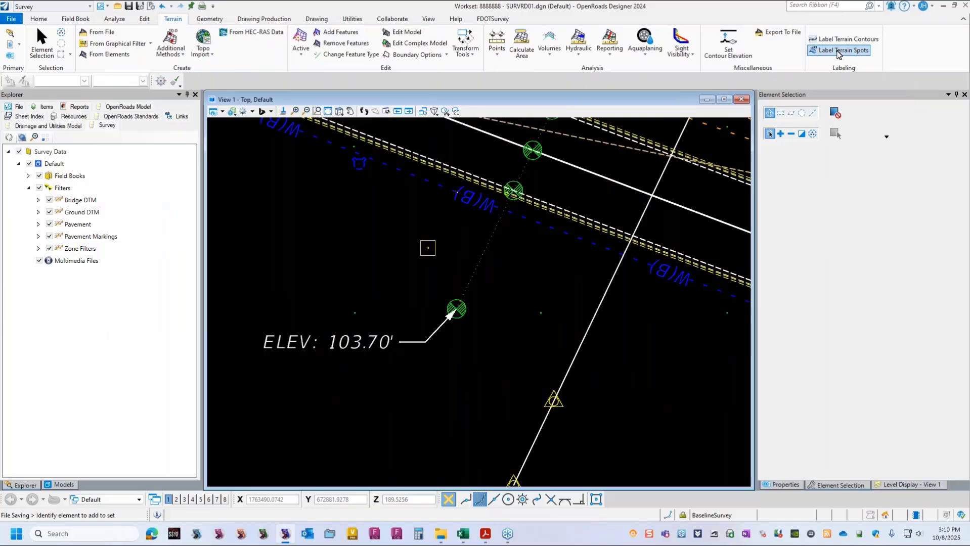
pyautogui.scroll(-2, 514, 188)
pyautogui.scroll(1, 513, 188)
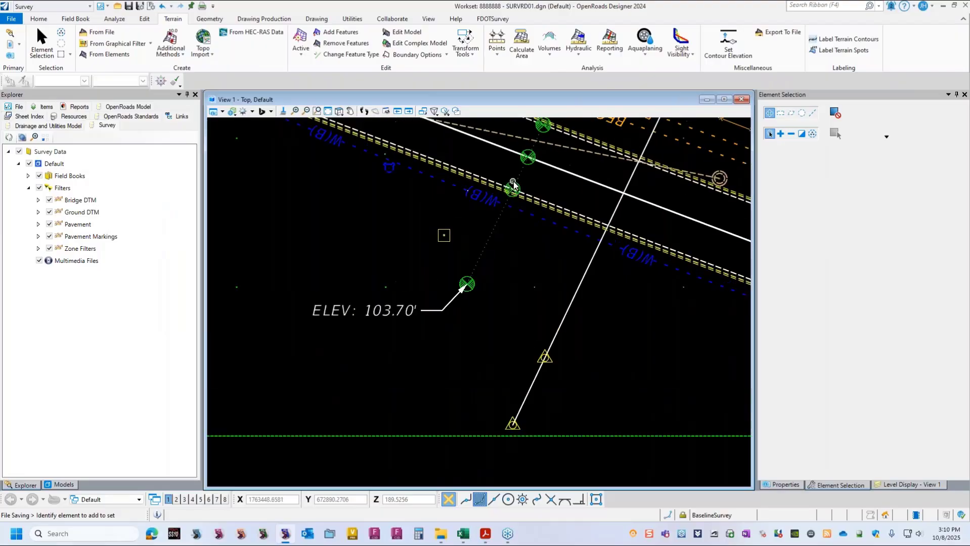
pyautogui.click(836, 50)
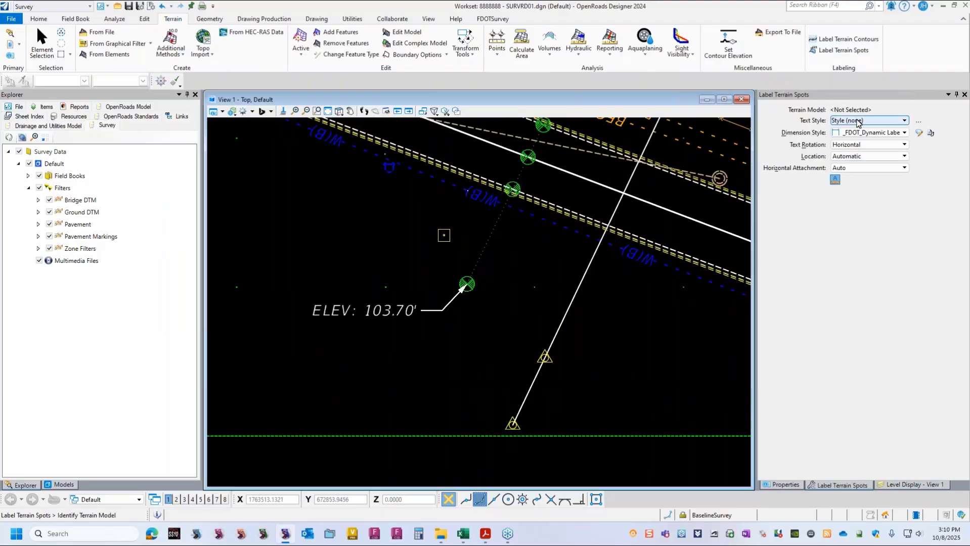
pyautogui.click(900, 124)
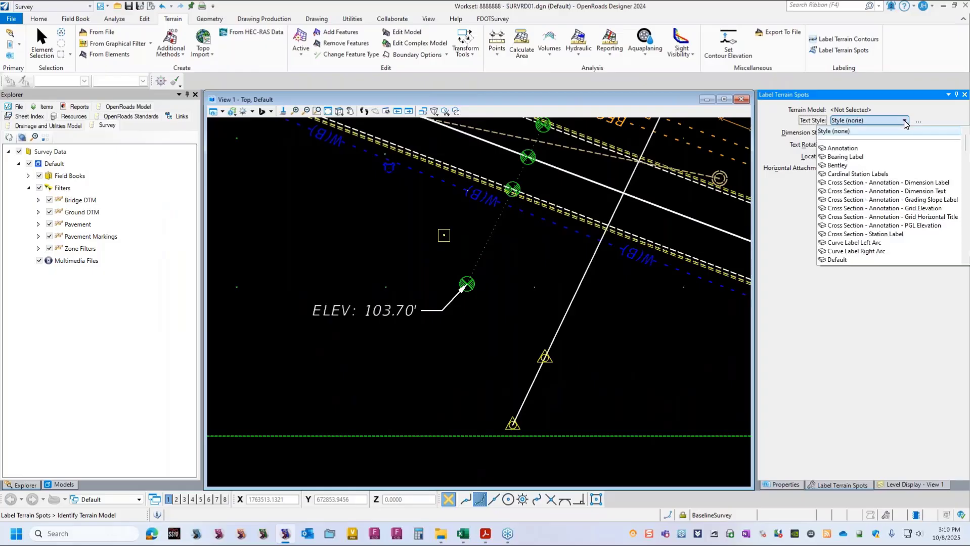
pyautogui.scroll(-2, 861, 188)
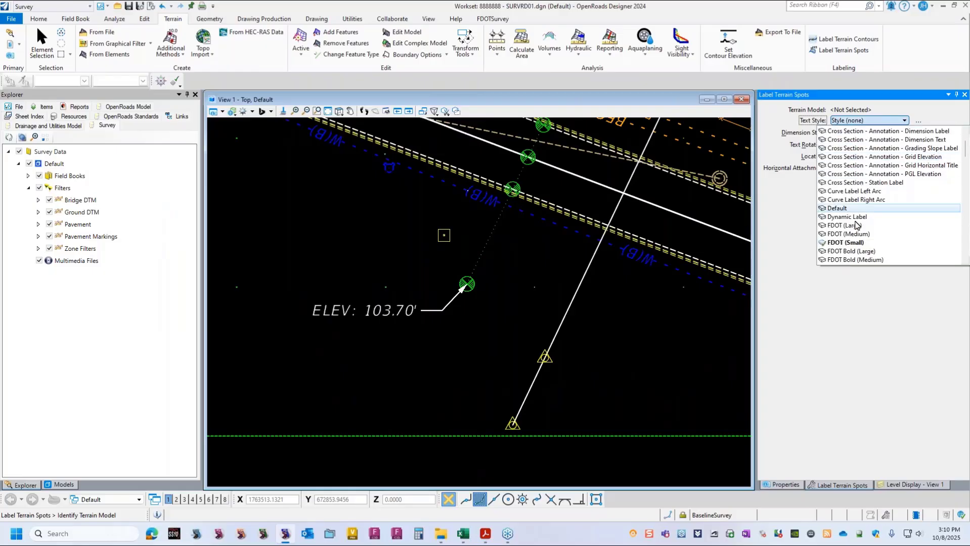
pyautogui.click(849, 244)
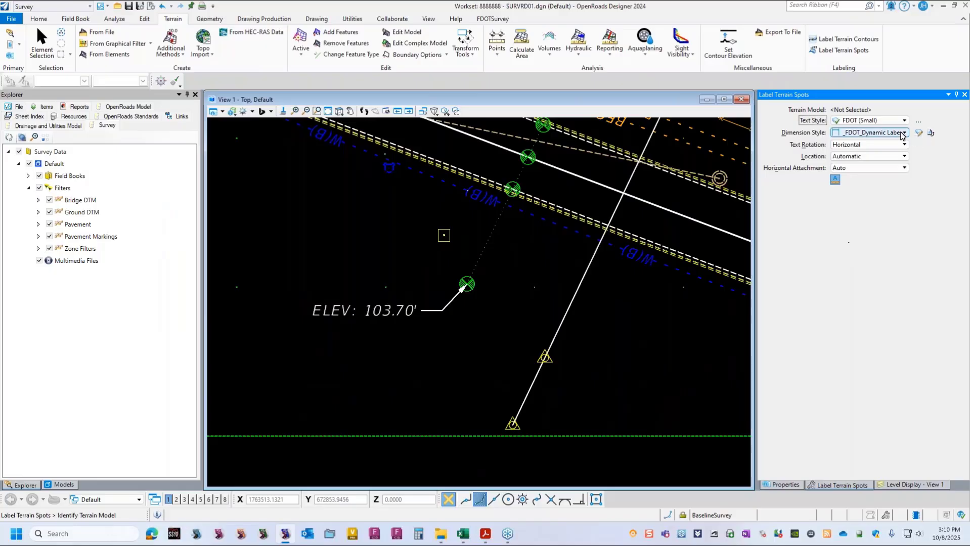
pyautogui.click(905, 133)
pyautogui.click(905, 133)
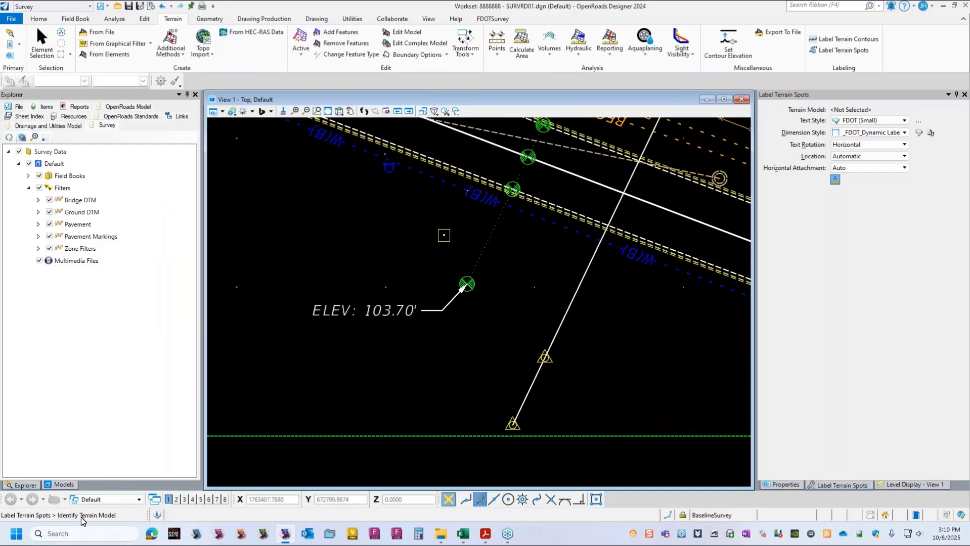
pyautogui.click(462, 436)
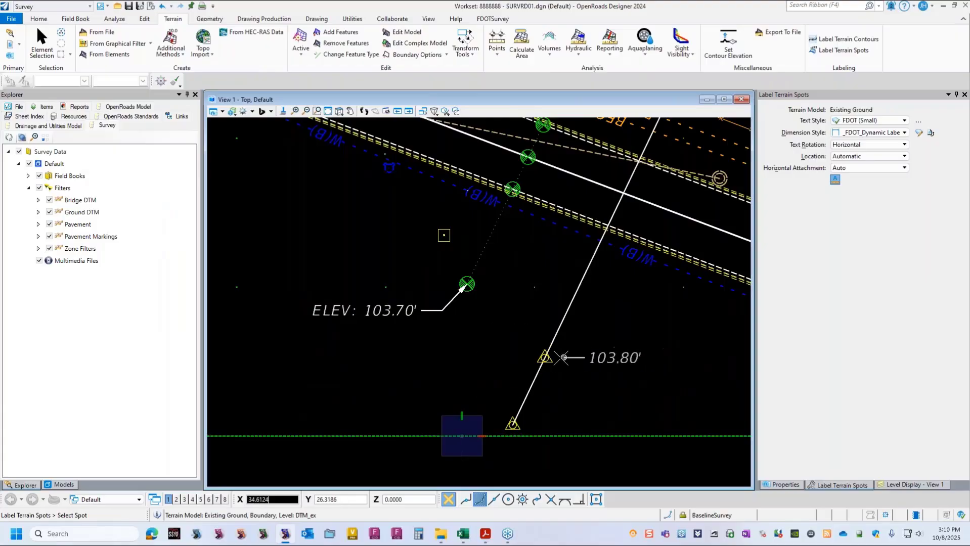
# - Examine the previewed Existing Ground spot elevations around the cross-section points, utility lines and storm manhole
pyautogui.moveTo(546, 350)
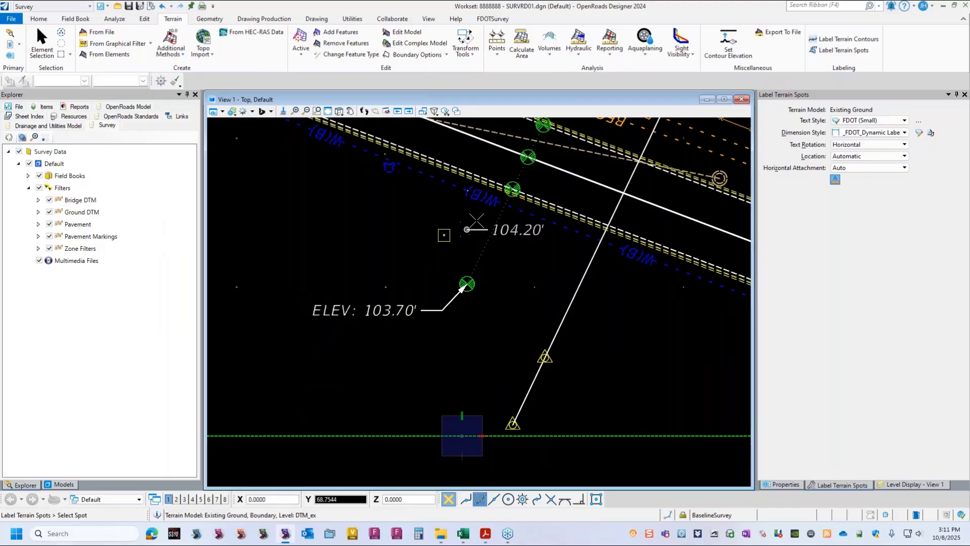
pyautogui.scroll(-1, 483, 267)
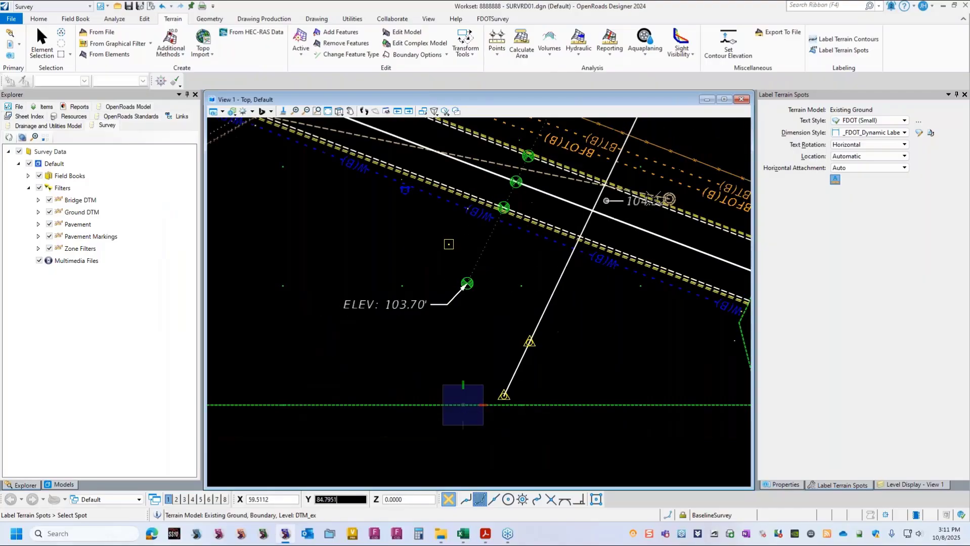
pyautogui.scroll(2, 713, 185)
pyautogui.scroll(2, 713, 185)
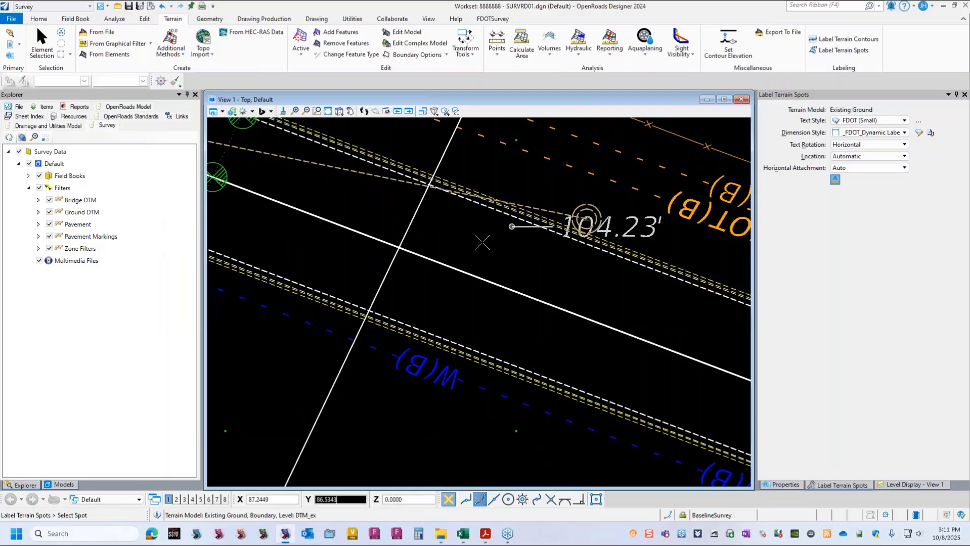
pyautogui.scroll(-1, 447, 259)
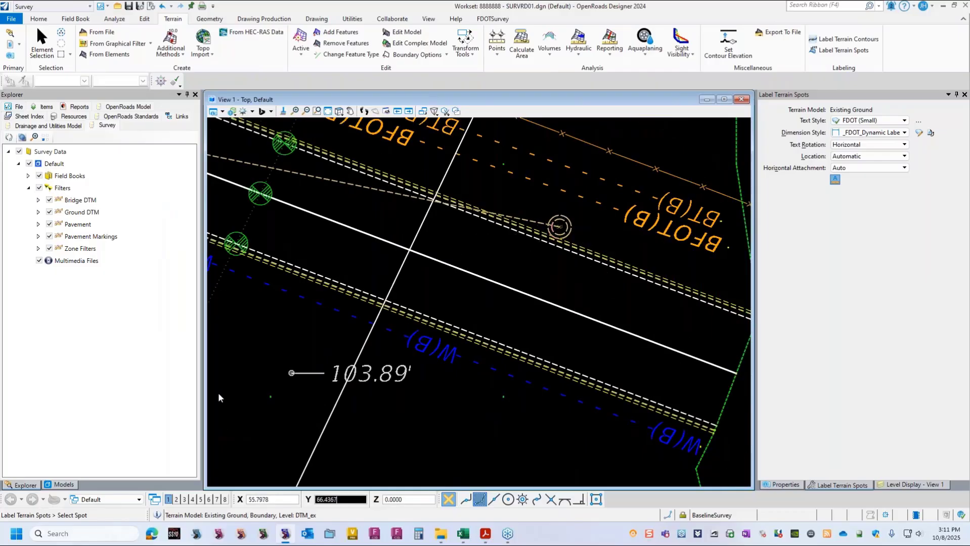
pyautogui.scroll(-2, 243, 389)
pyautogui.scroll(2, 233, 389)
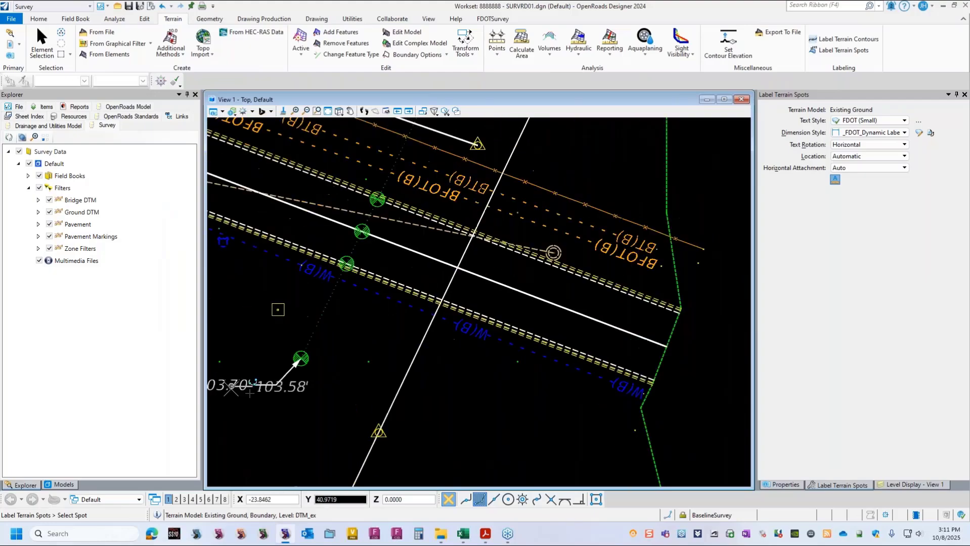
pyautogui.scroll(-2, 279, 387)
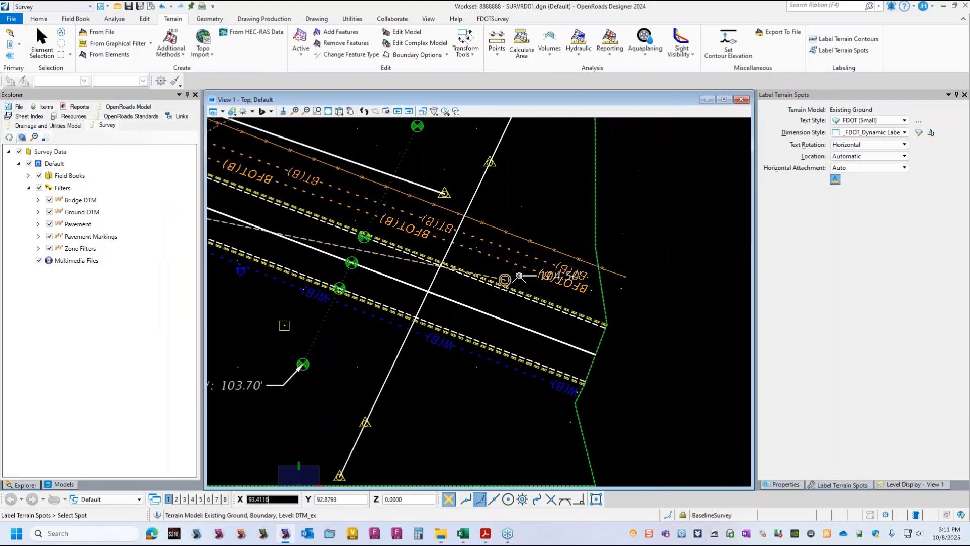
pyautogui.scroll(3, 511, 276)
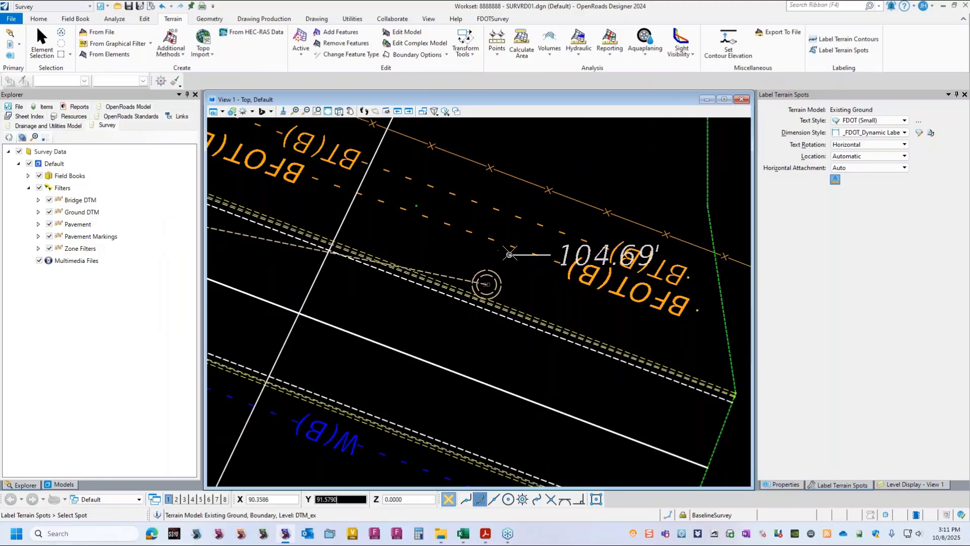
pyautogui.moveTo(495, 278)
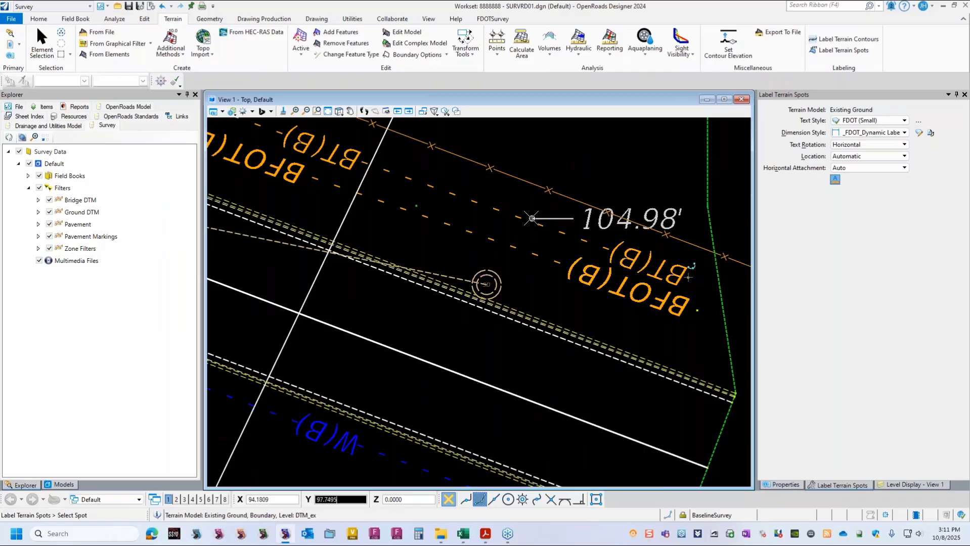
pyautogui.scroll(-3, 557, 223)
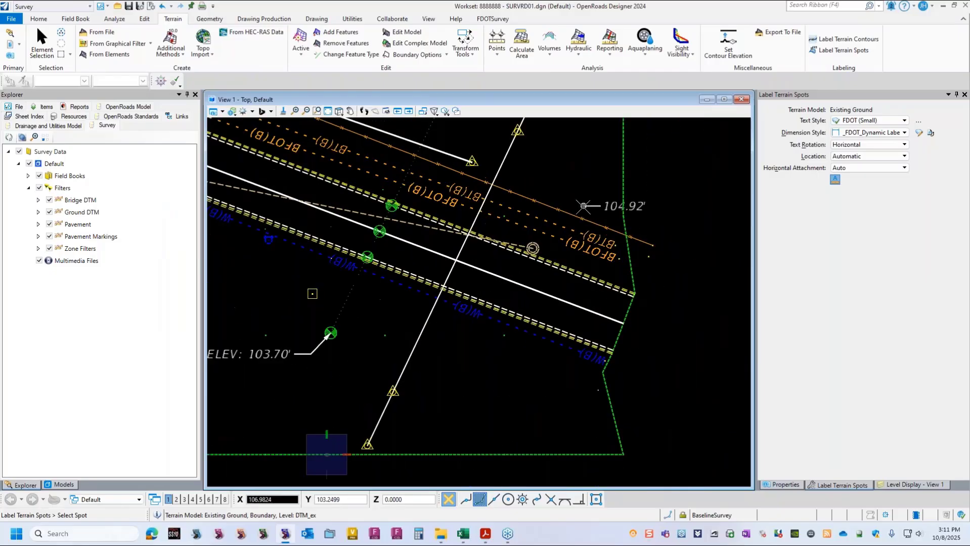
pyautogui.scroll(3, 576, 223)
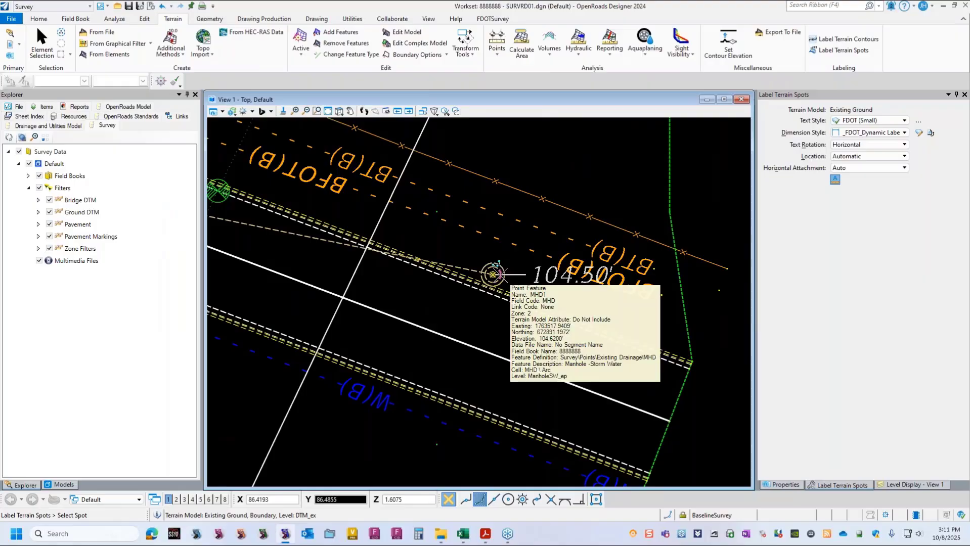
pyautogui.scroll(-4, 606, 217)
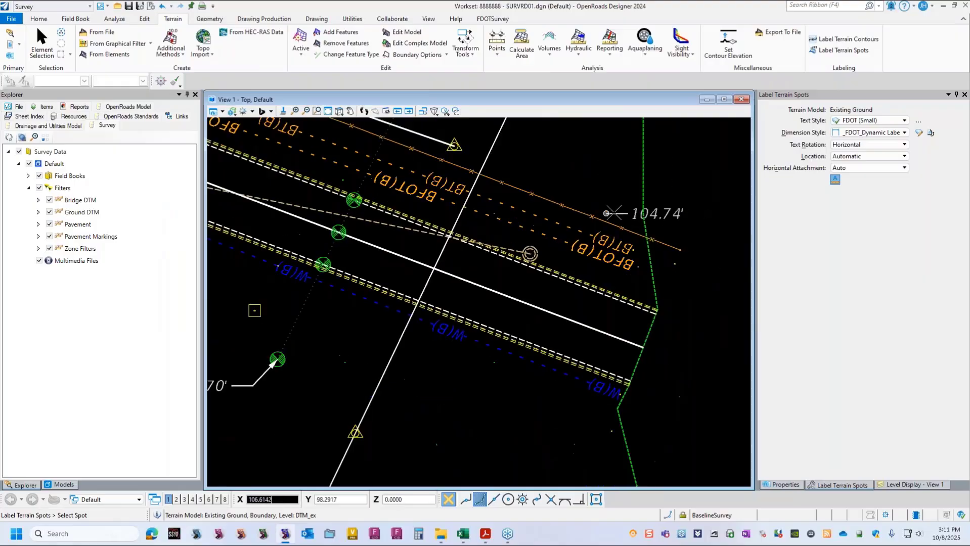
# - Place a terrain spot label at the southernmost green cross-section point, just below its elevation label, and leave the command
pyautogui.scroll(2, 399, 321)
pyautogui.scroll(2, 410, 312)
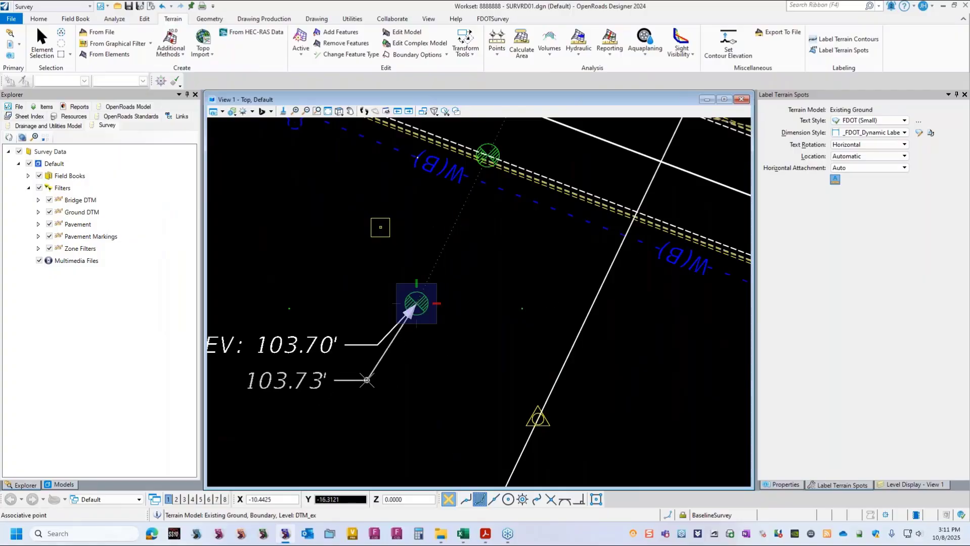
pyautogui.click(365, 378)
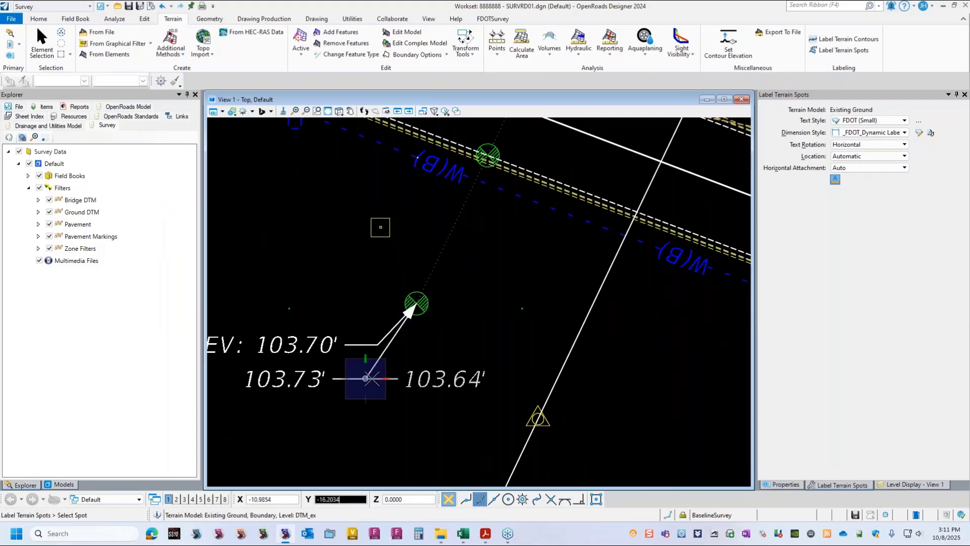
pyautogui.press('Escape')
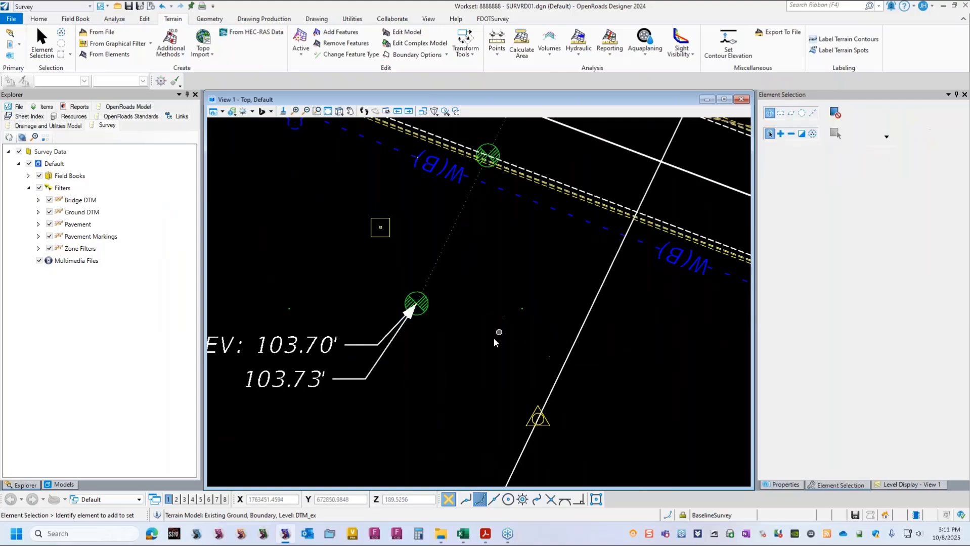
pyautogui.scroll(-2, 448, 341)
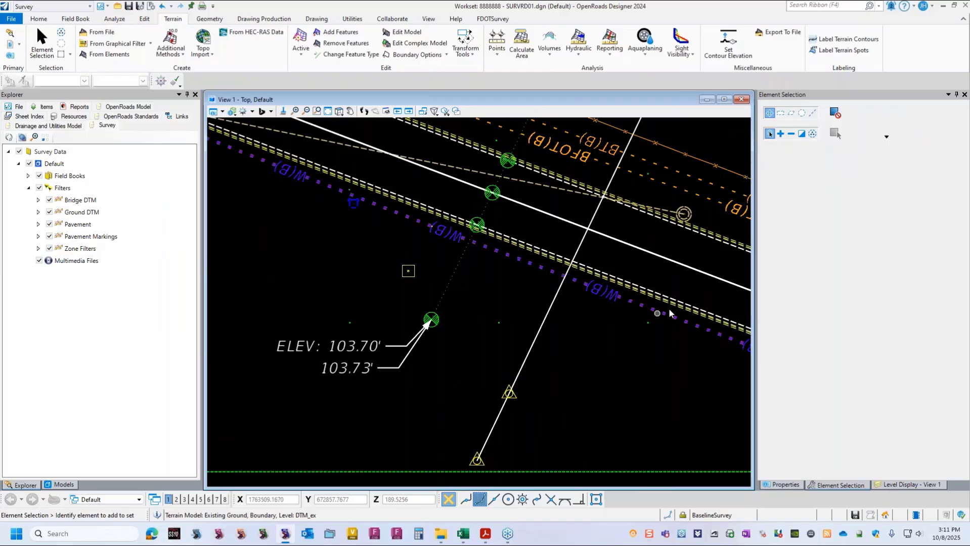
pyautogui.scroll(2, 466, 313)
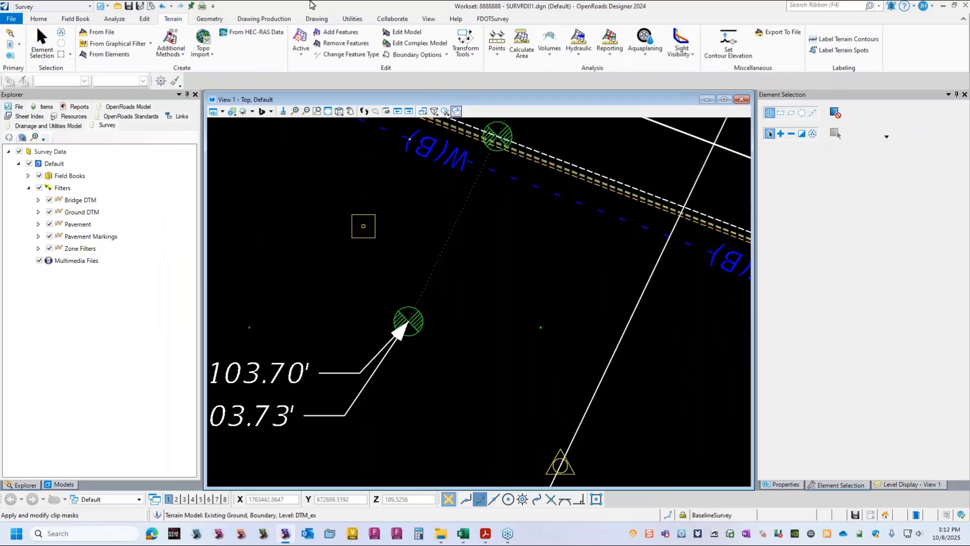
# - Start the Analyze Elevation check of points and choose the Existing Ground terrain as the surface to compare against
pyautogui.click(529, 62)
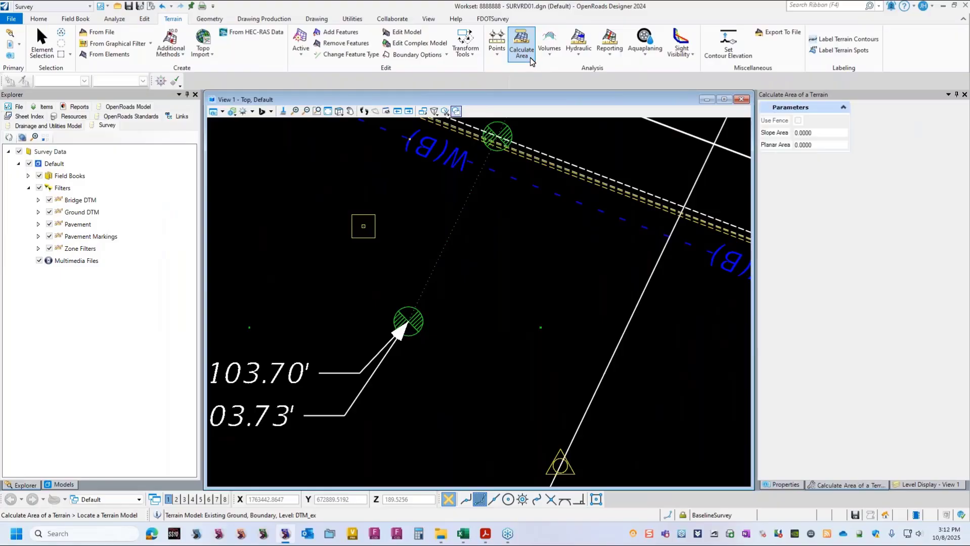
pyautogui.click(498, 57)
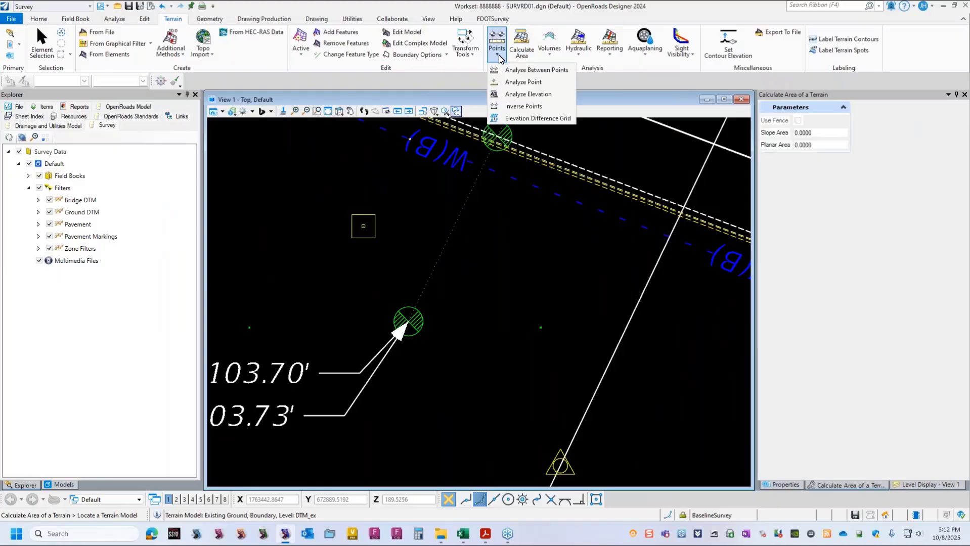
pyautogui.click(526, 96)
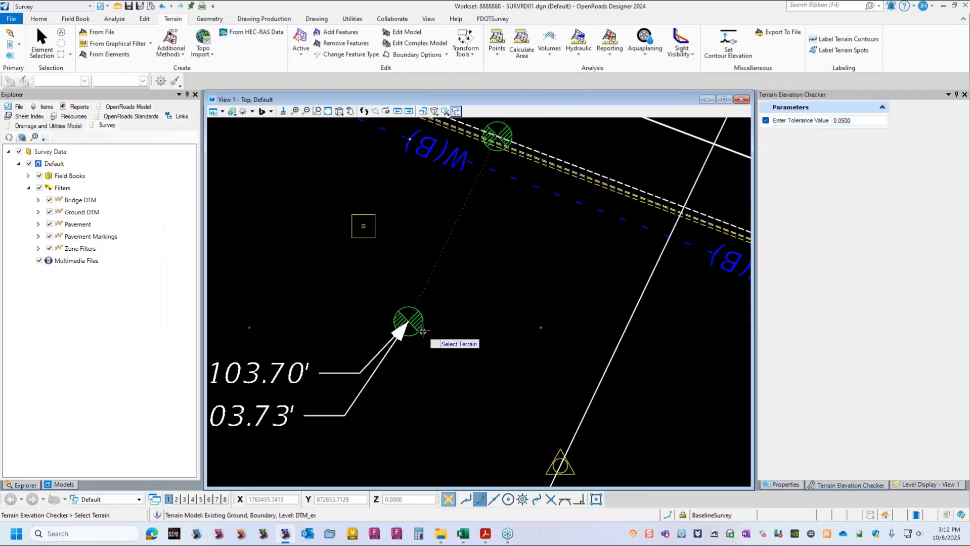
pyautogui.scroll(-3, 441, 303)
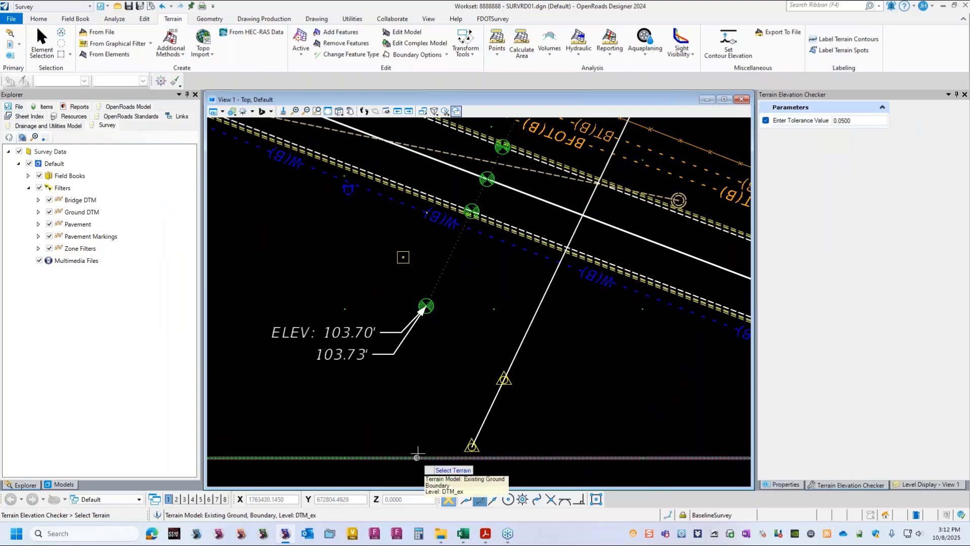
pyautogui.click(417, 456)
pyautogui.scroll(2, 455, 303)
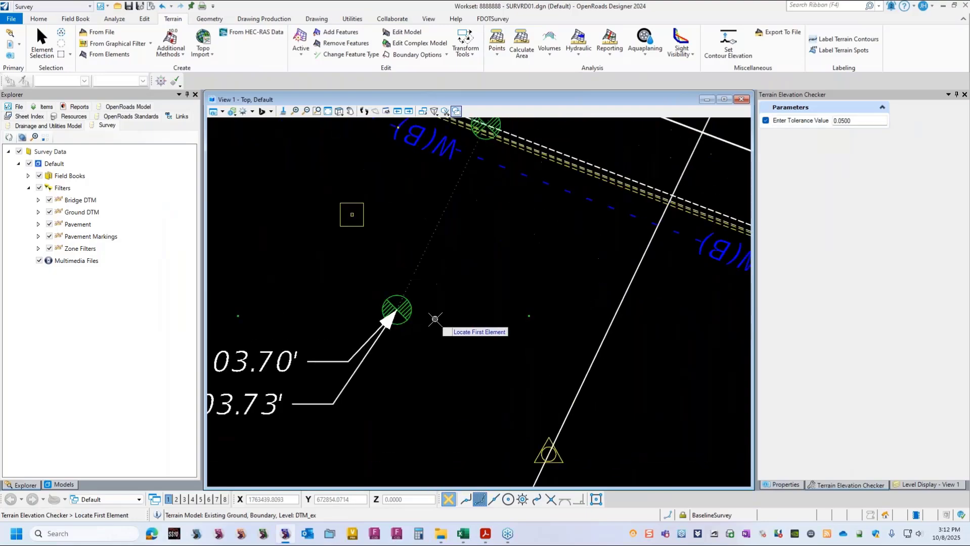
# - Generate the terrain check report for the southernmost cross-section point and the one on the solid white line, keeping the 0.0500 tolerance
pyautogui.click(411, 314)
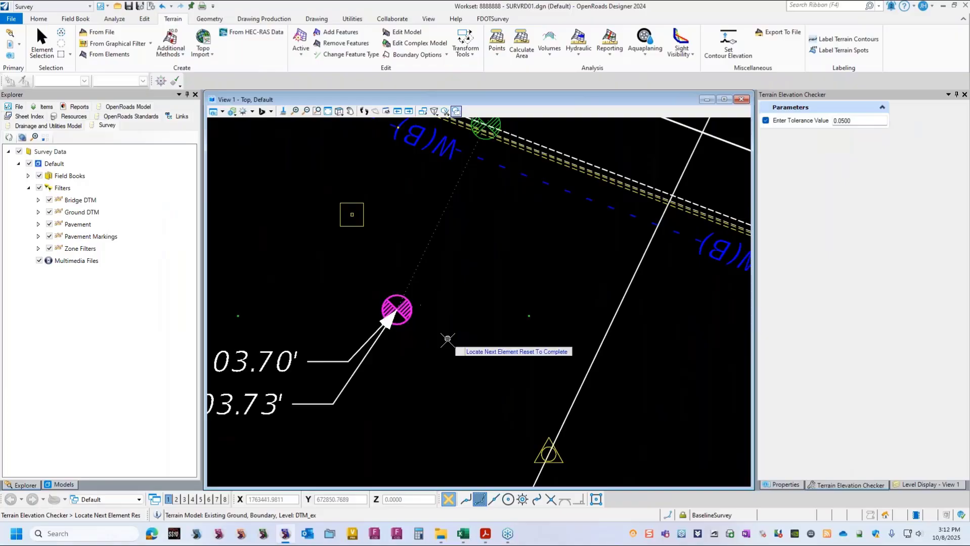
pyautogui.scroll(-2, 439, 360)
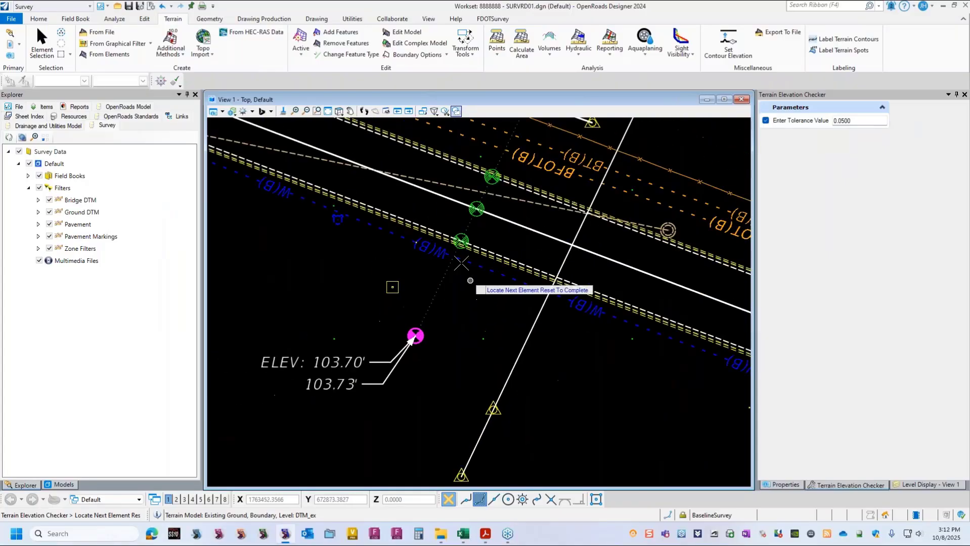
pyautogui.scroll(2, 471, 280)
pyautogui.scroll(-1, 498, 213)
pyautogui.scroll(2, 485, 205)
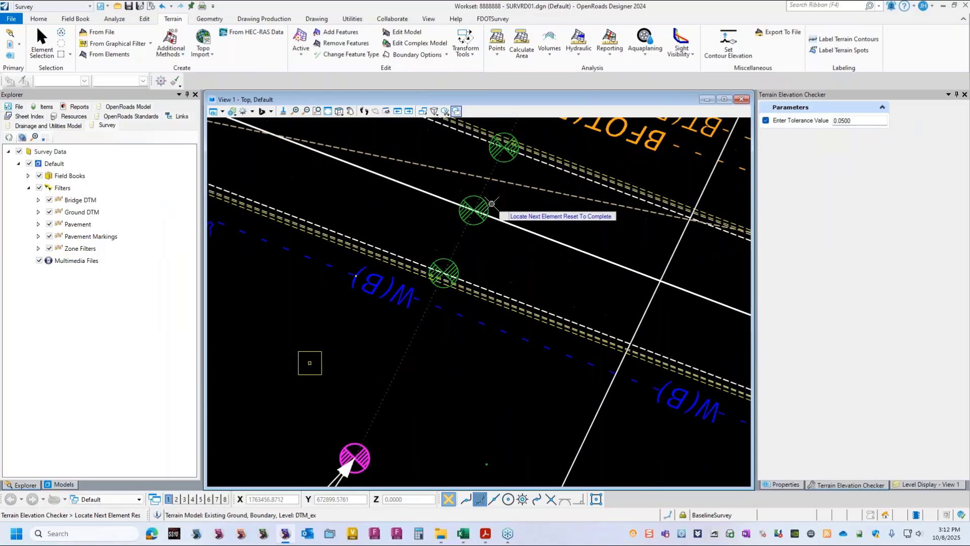
pyautogui.click(491, 204)
pyautogui.scroll(-1, 478, 222)
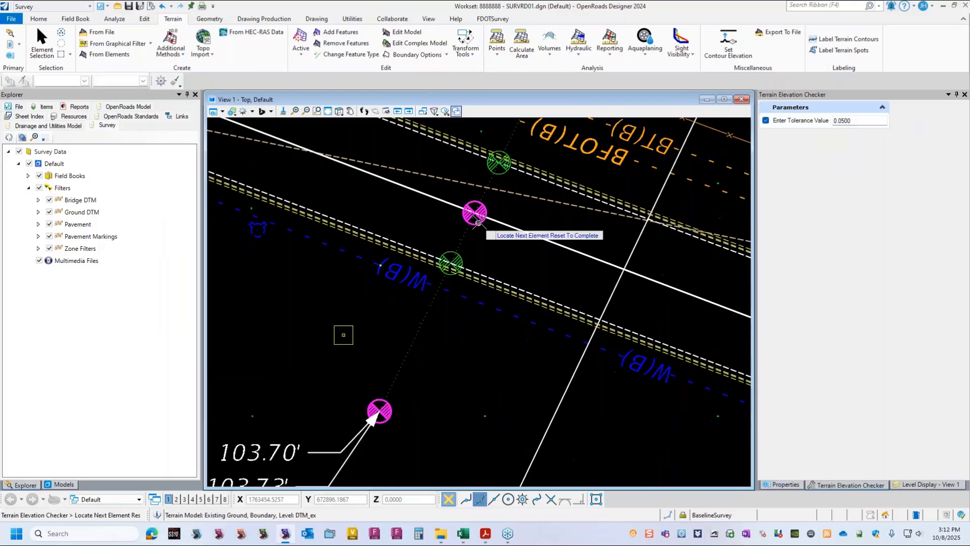
pyautogui.scroll(-1, 478, 223)
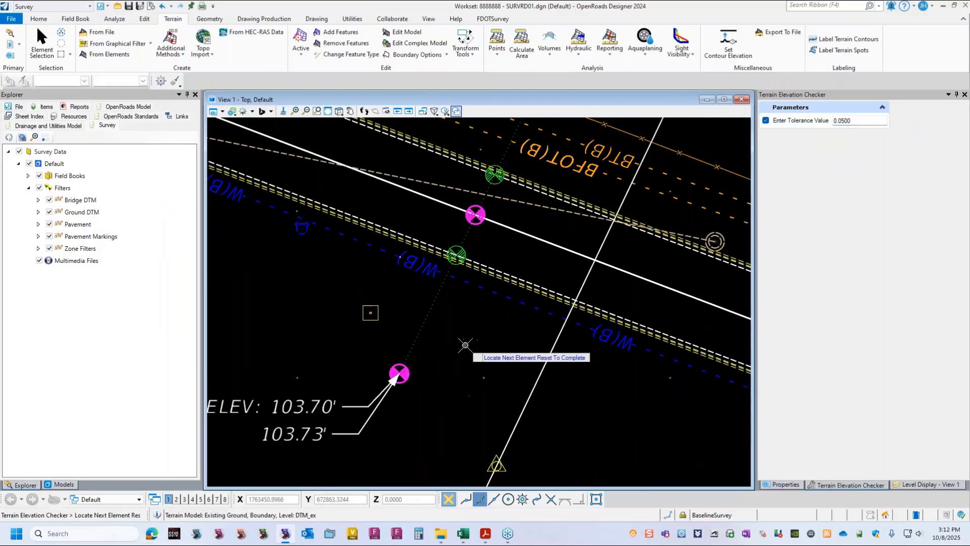
pyautogui.rightClick(466, 346)
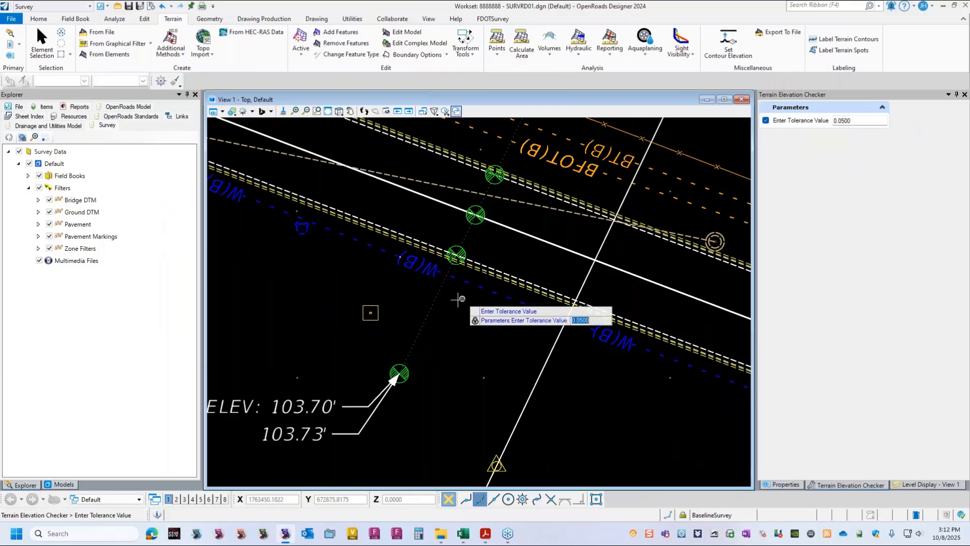
pyautogui.click(457, 332)
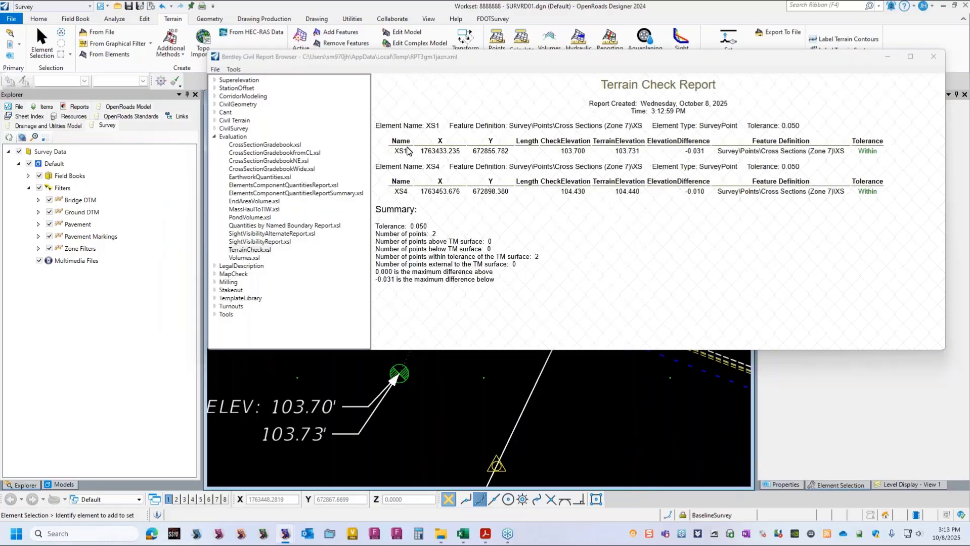
# - Review check elevation, terrain elevation, difference and tolerance status for XS1 and XS4 in the Terrain Check Report, and close it
pyautogui.click(578, 153)
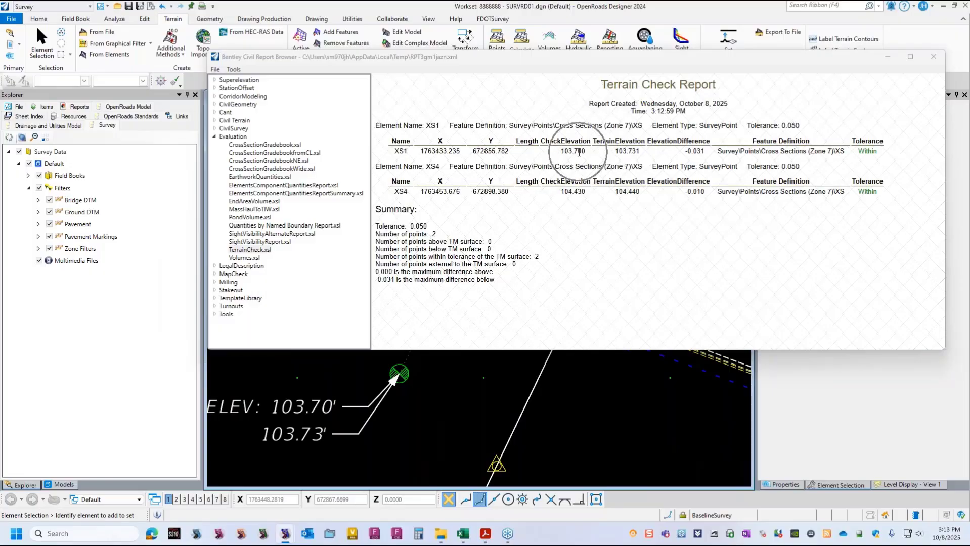
pyautogui.click(579, 152)
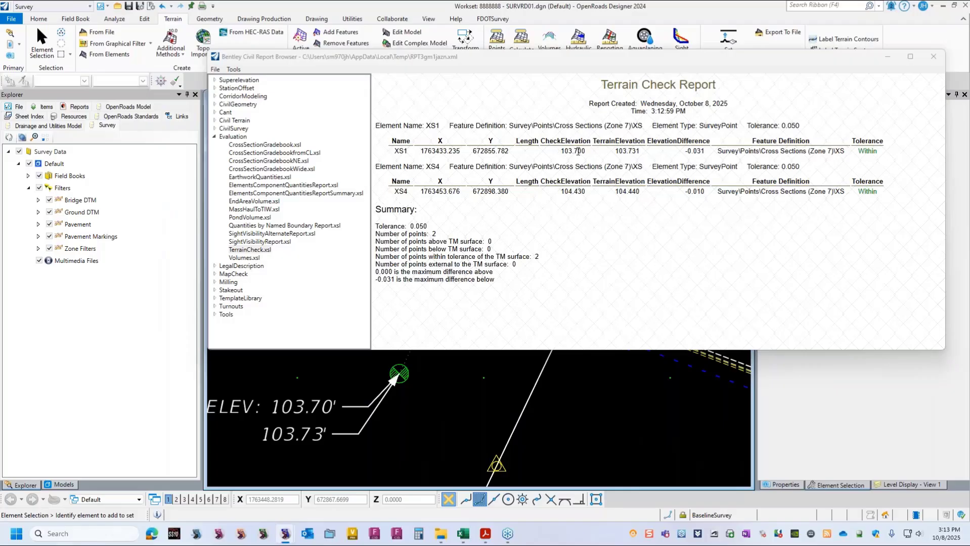
pyautogui.click(625, 151)
pyautogui.click(637, 152)
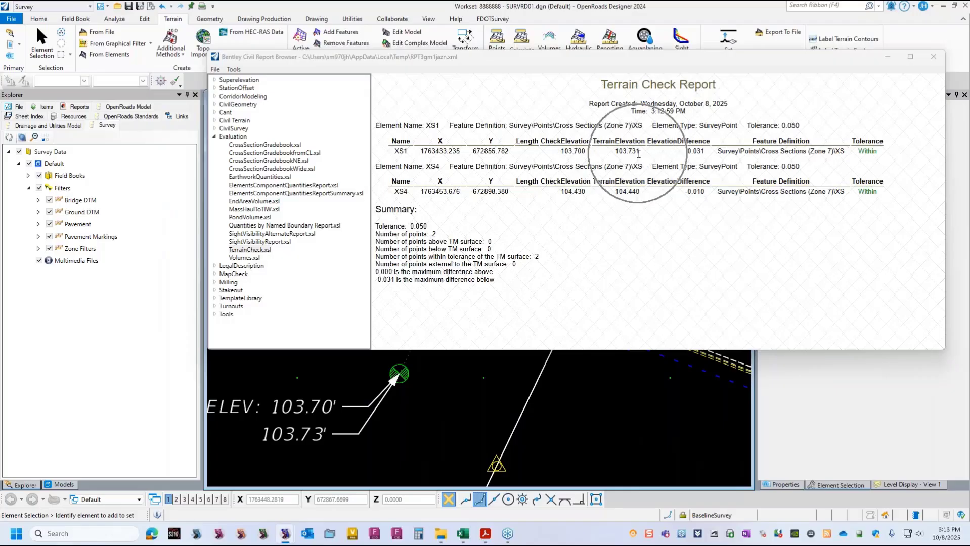
pyautogui.click(618, 139)
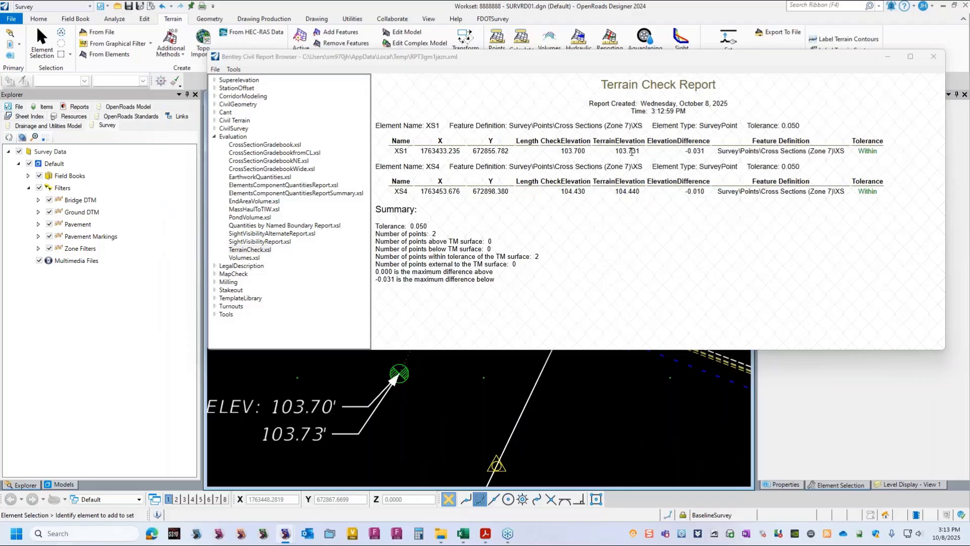
pyautogui.click(698, 151)
pyautogui.click(699, 151)
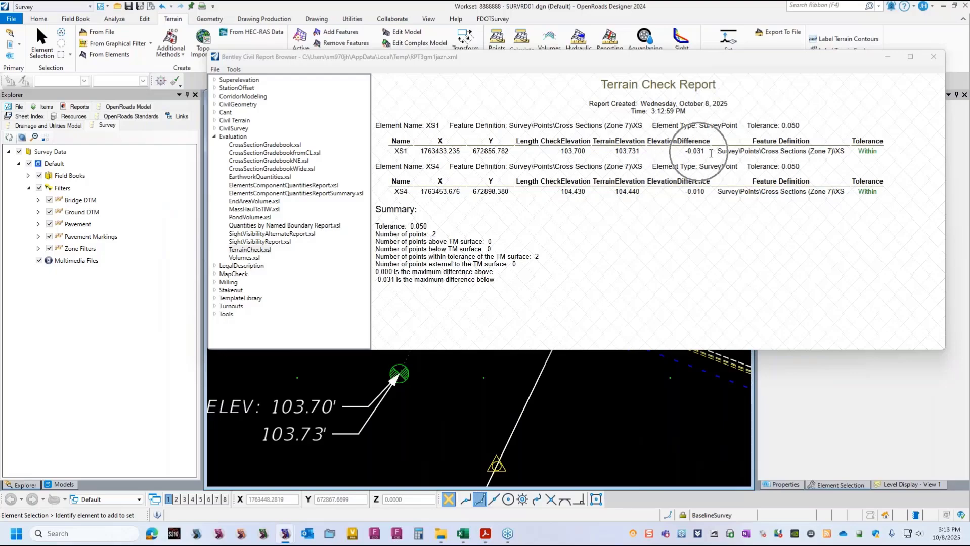
pyautogui.click(873, 152)
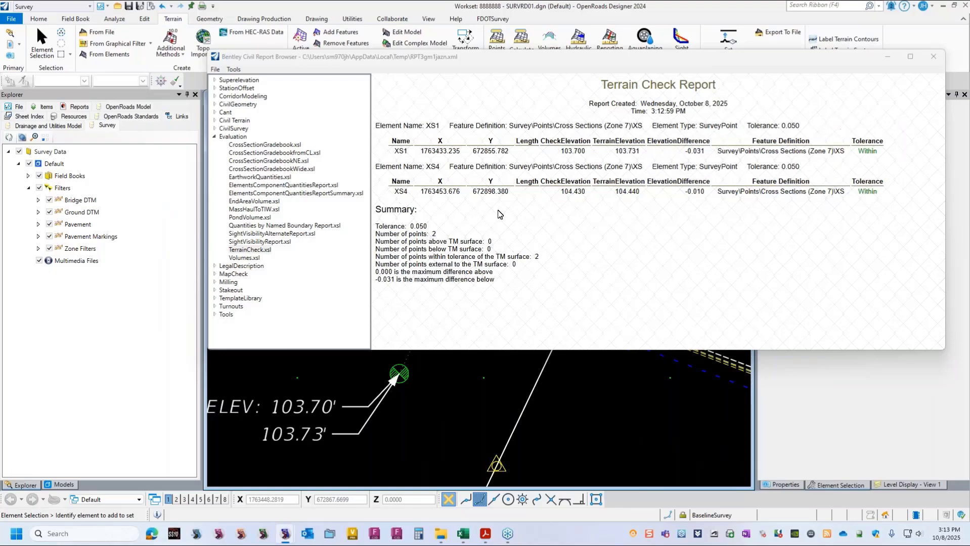
pyautogui.click(580, 192)
pyautogui.click(633, 193)
pyautogui.click(702, 195)
pyautogui.click(866, 193)
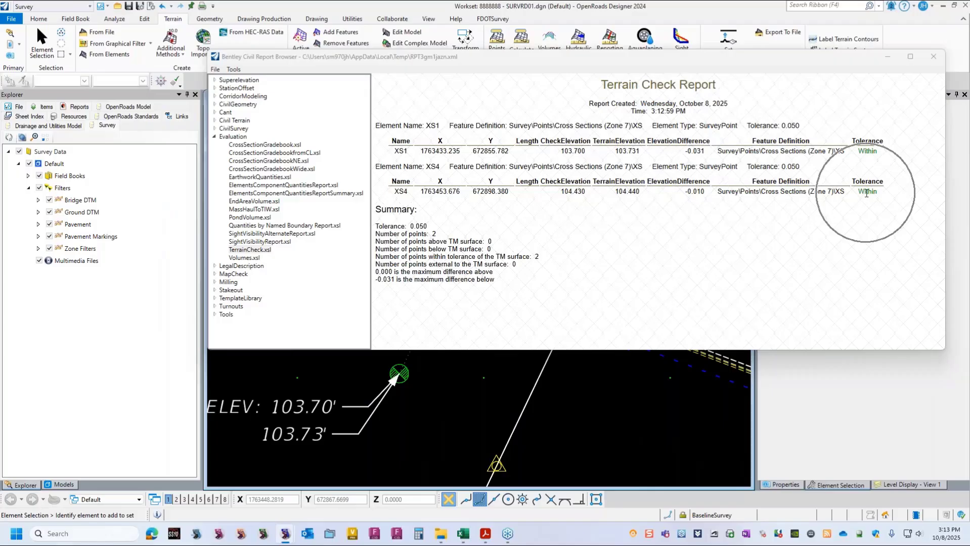
pyautogui.click(933, 56)
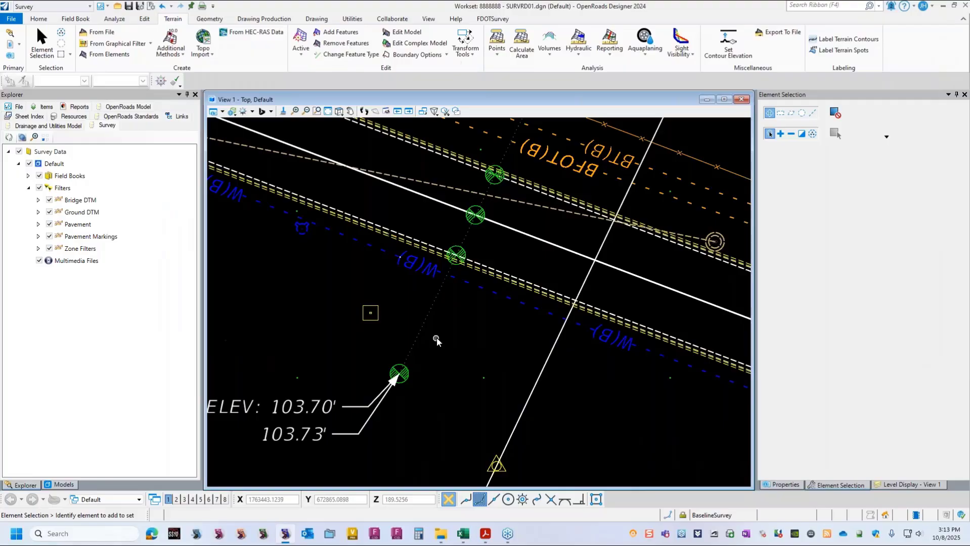
# - Delete the survey elevation label and the terrain spot label at the southernmost cross-section point
pyautogui.scroll(-1, 436, 337)
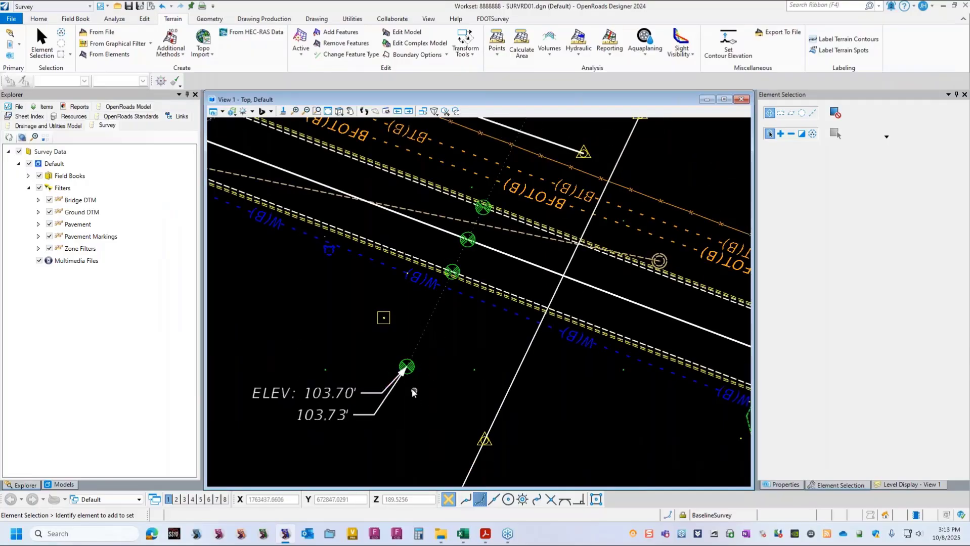
pyautogui.moveTo(410, 386); pyautogui.dragTo(234, 440)
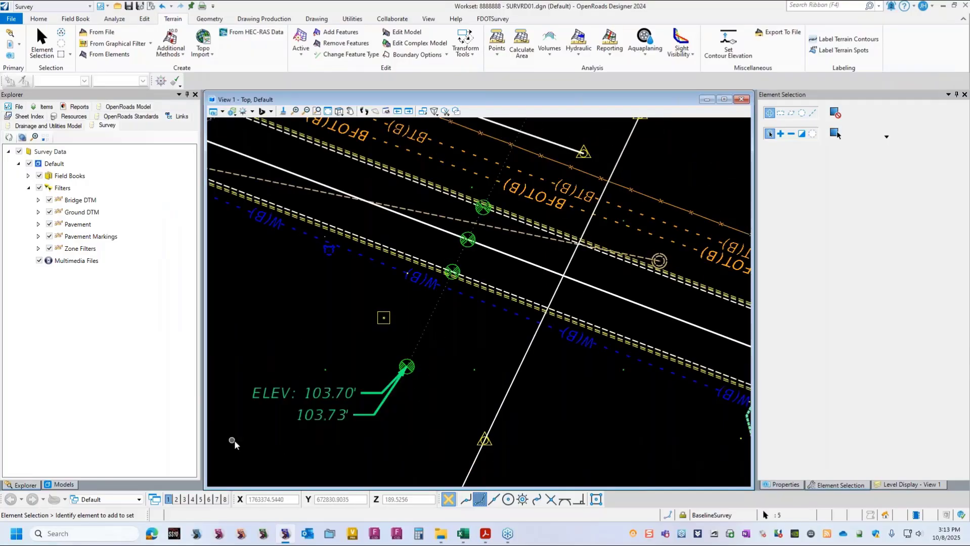
pyautogui.press('Delete')
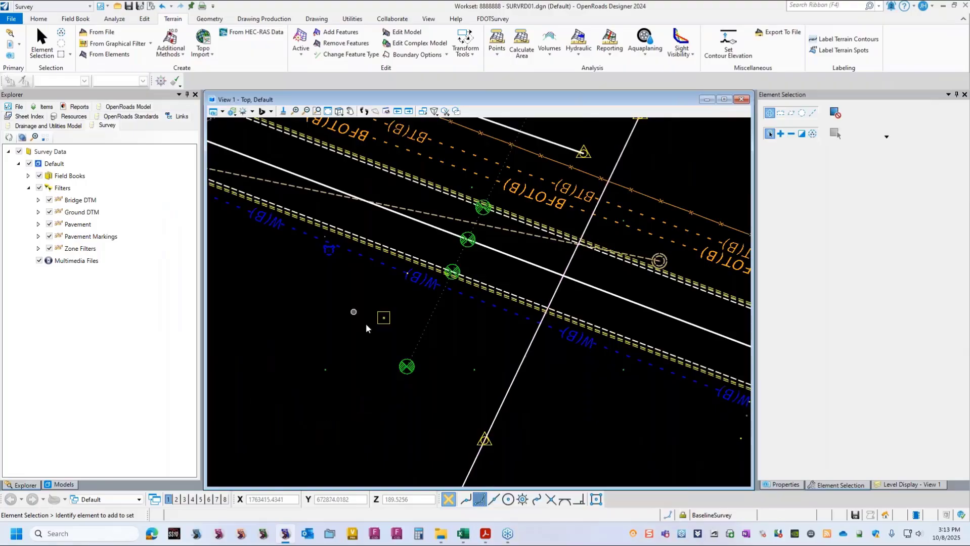
pyautogui.scroll(-2, 431, 367)
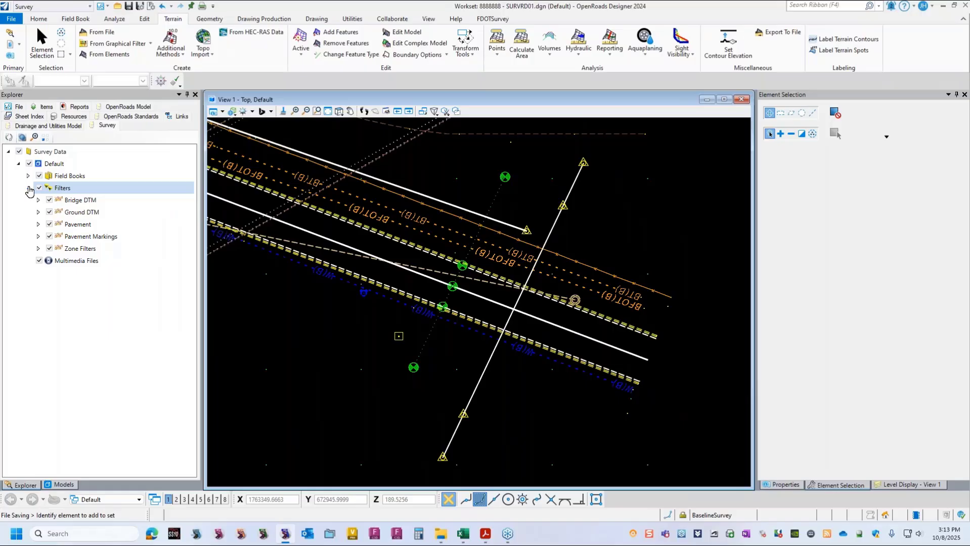
# - Open the Survey Details of the XS point features under the field book's ALL Point Features
pyautogui.click(28, 175)
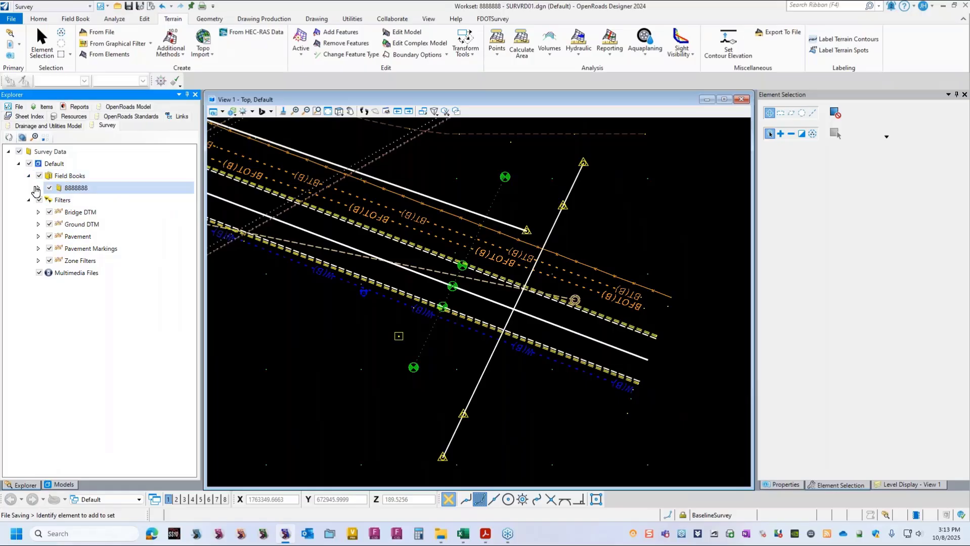
pyautogui.click(39, 188)
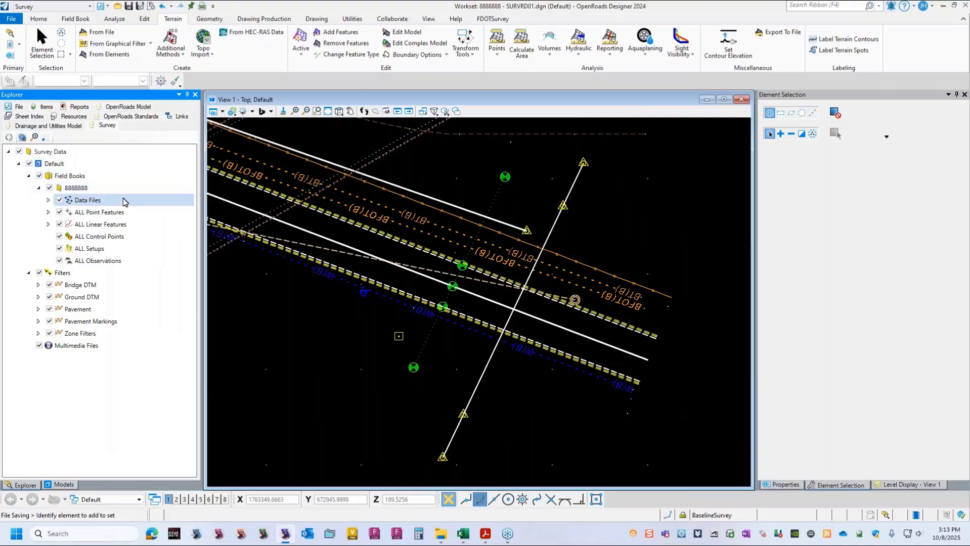
pyautogui.click(48, 213)
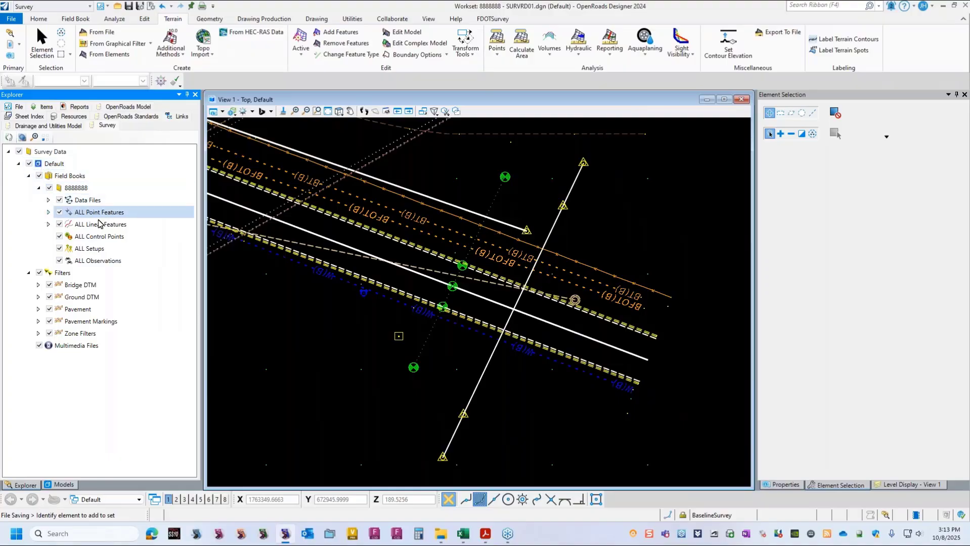
pyautogui.scroll(-6, 112, 221)
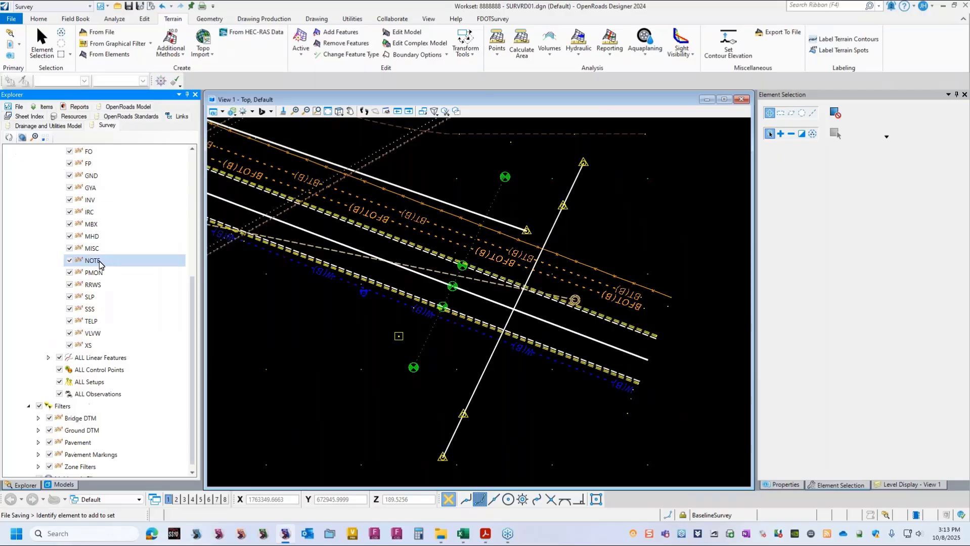
pyautogui.click(96, 346)
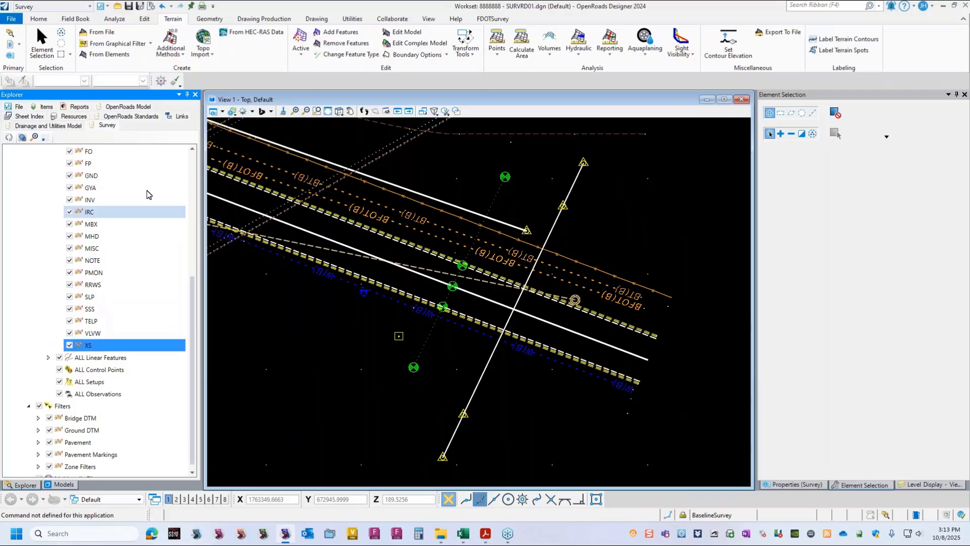
pyautogui.click(114, 19)
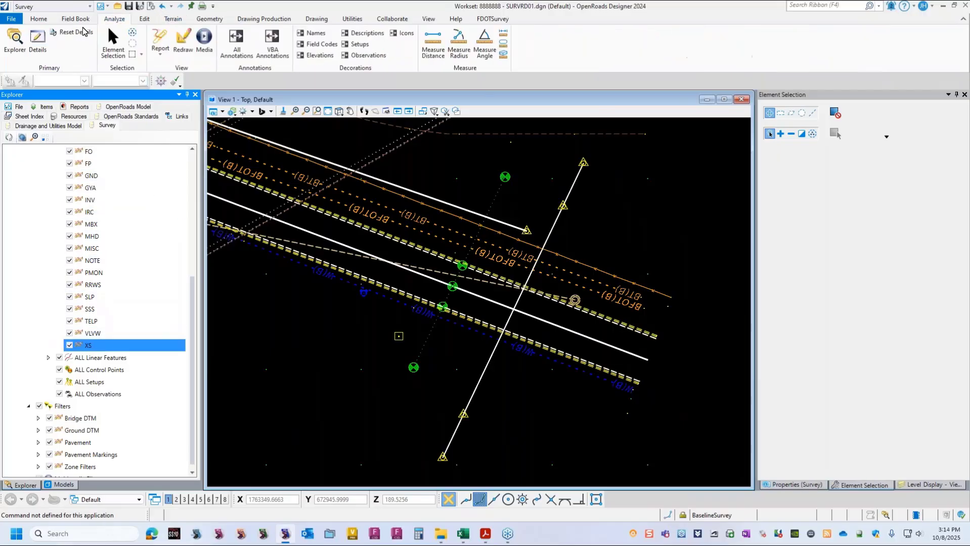
pyautogui.click(38, 41)
pyautogui.moveTo(353, 150); pyautogui.dragTo(223, 137)
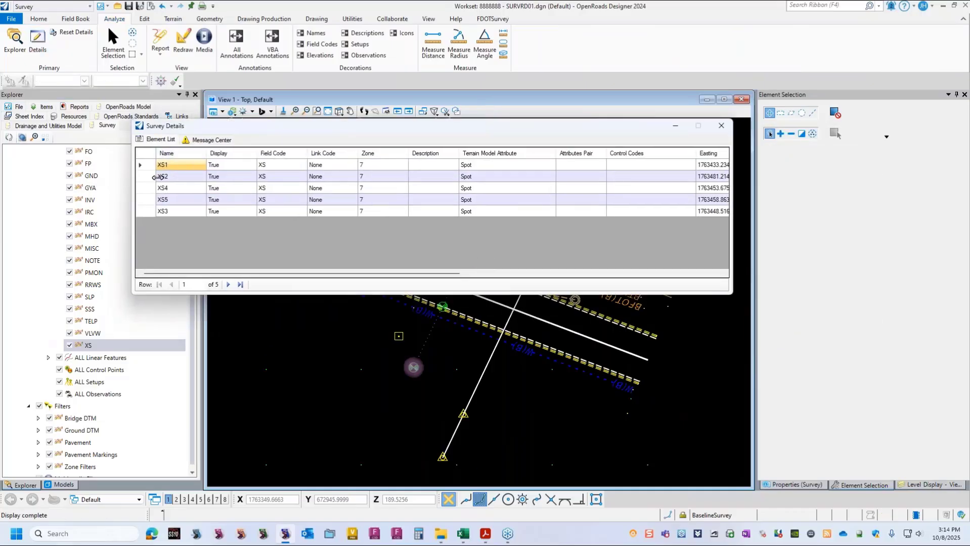
# - Create a selection set from all five XS points, XS1 to XS5, in Survey Details and close the dialog
pyautogui.click(152, 164)
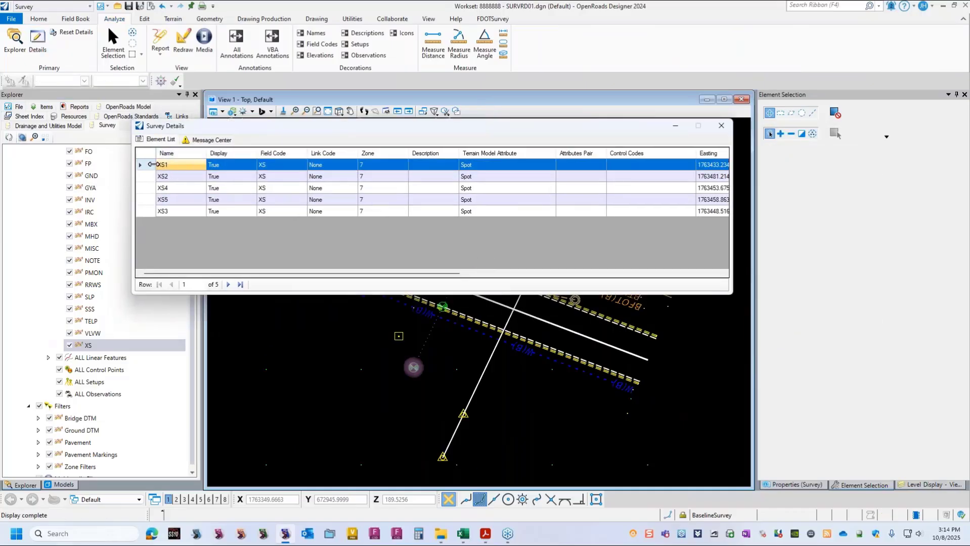
pyautogui.keyDown('ctrl'); pyautogui.click(147, 211); pyautogui.keyUp('ctrl')
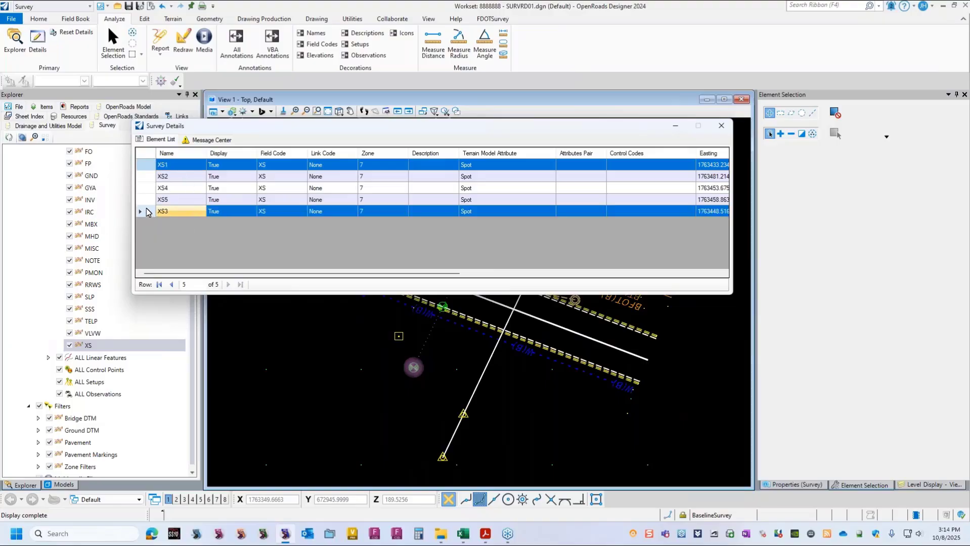
pyautogui.click(148, 214)
pyautogui.keyDown('shift'); pyautogui.click(147, 165); pyautogui.keyUp('shift')
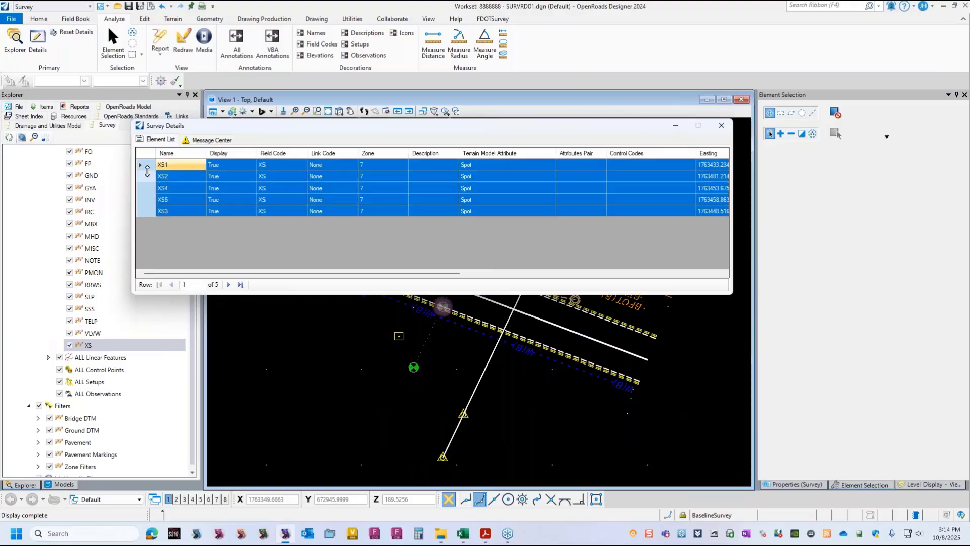
pyautogui.rightClick(146, 180)
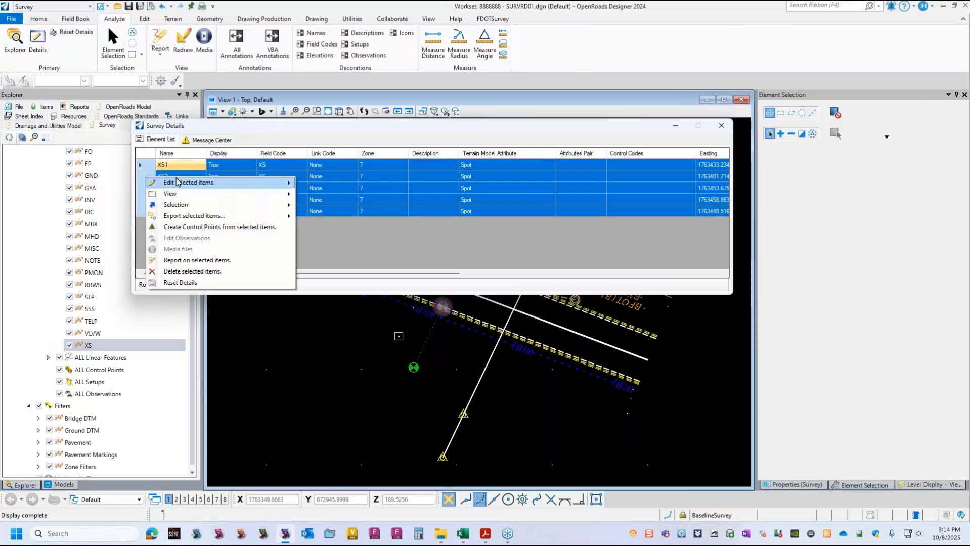
pyautogui.moveTo(185, 209)
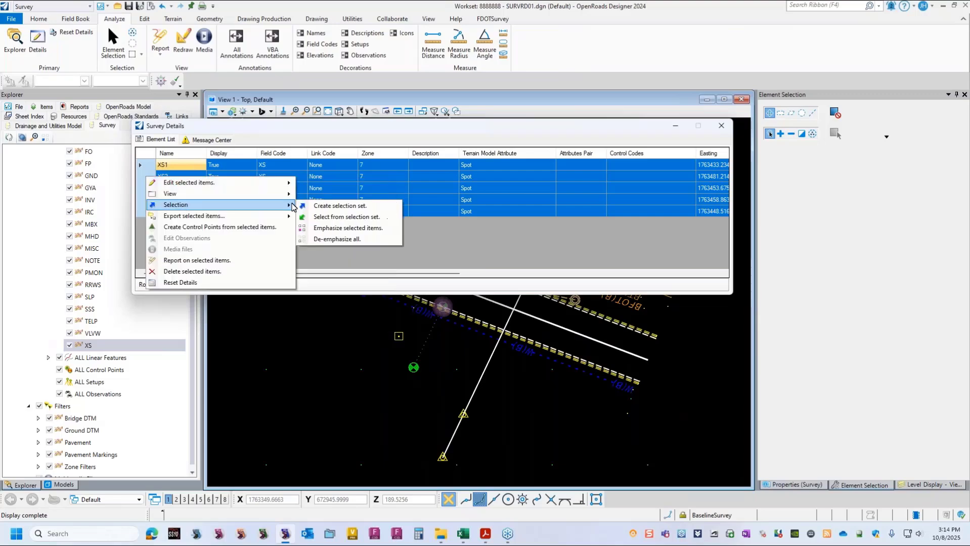
pyautogui.click(329, 206)
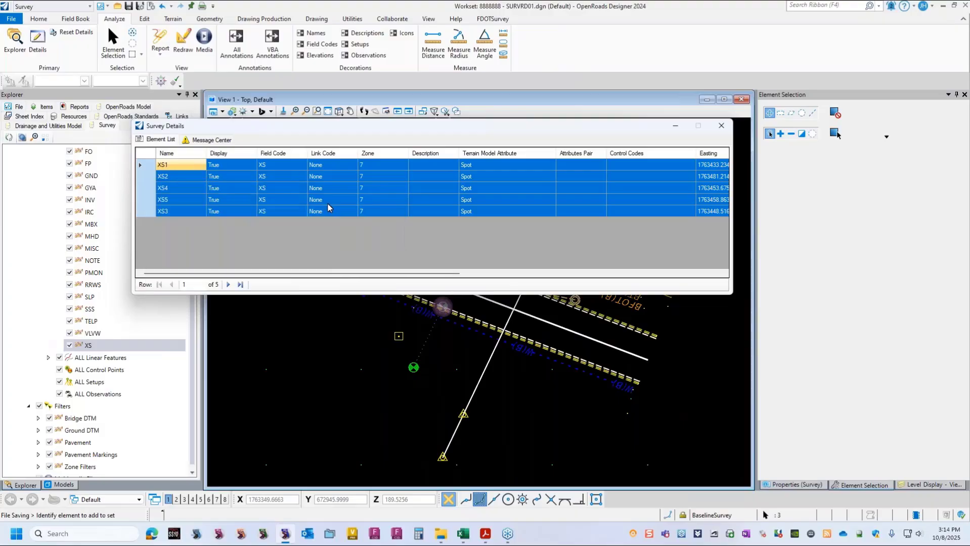
pyautogui.click(721, 125)
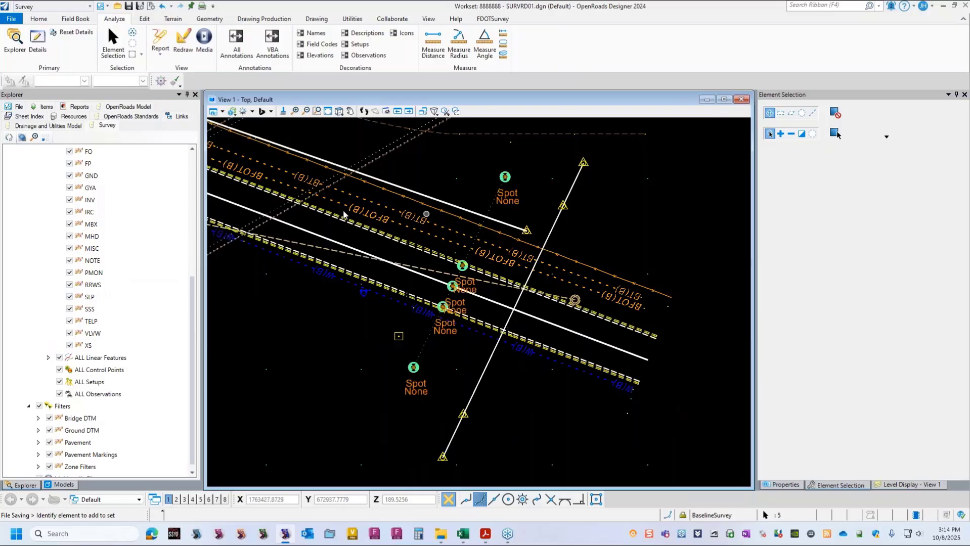
pyautogui.click(174, 20)
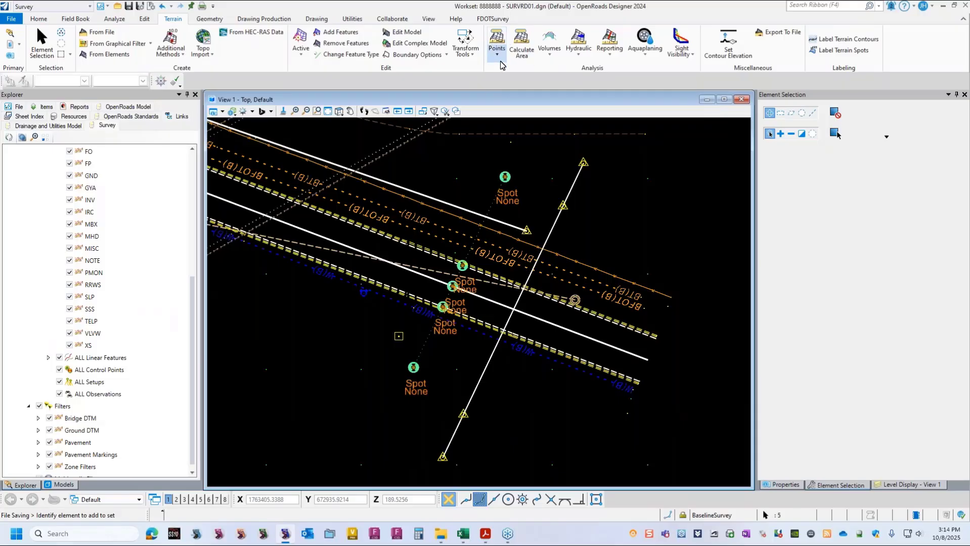
pyautogui.click(498, 37)
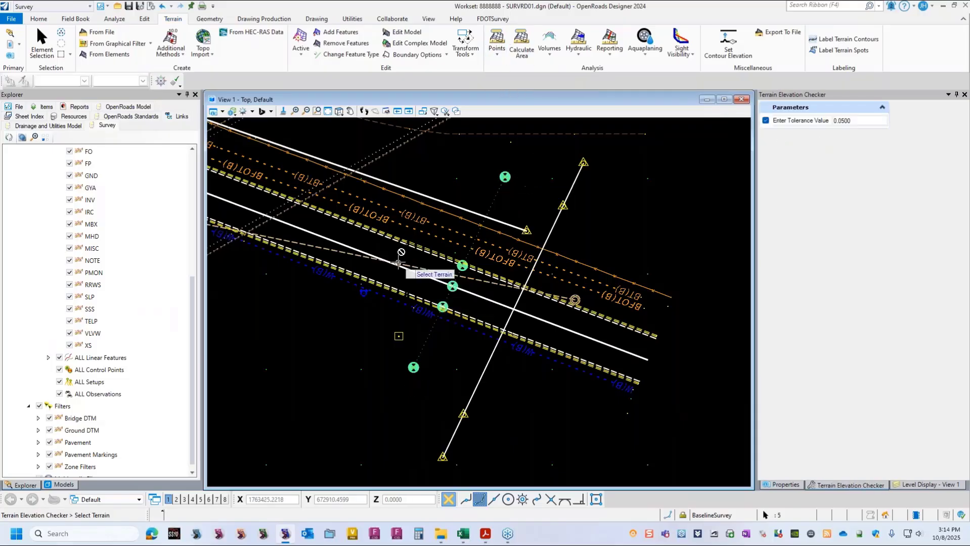
pyautogui.scroll(-4, 407, 276)
pyautogui.scroll(-2, 483, 302)
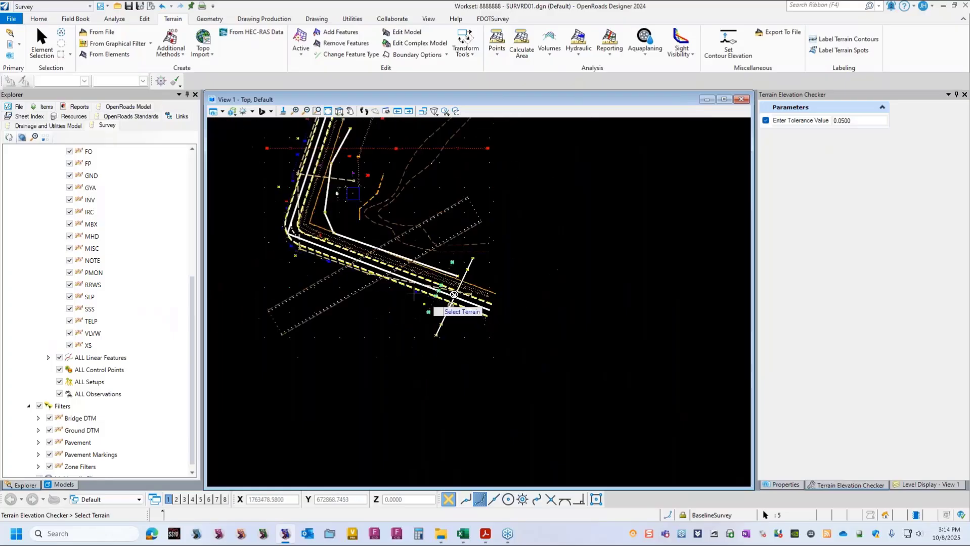
pyautogui.scroll(3, 402, 283)
pyautogui.scroll(-2, 474, 340)
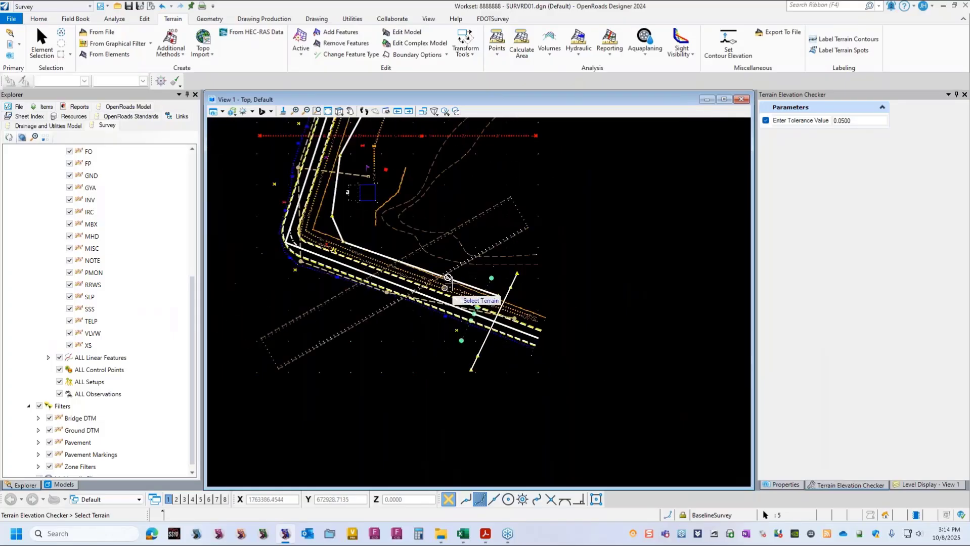
pyautogui.rightClick(607, 250)
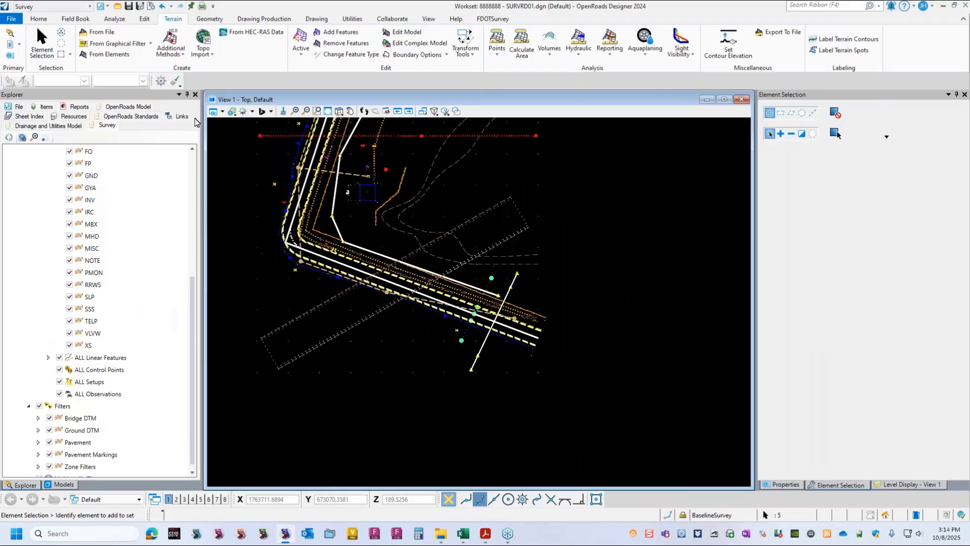
# - Look for the missing ground terrain by toggling the Field Books display off and on and inspecting the OpenRoads Model contents
pyautogui.scroll(-3, 485, 340)
pyautogui.scroll(1, 502, 321)
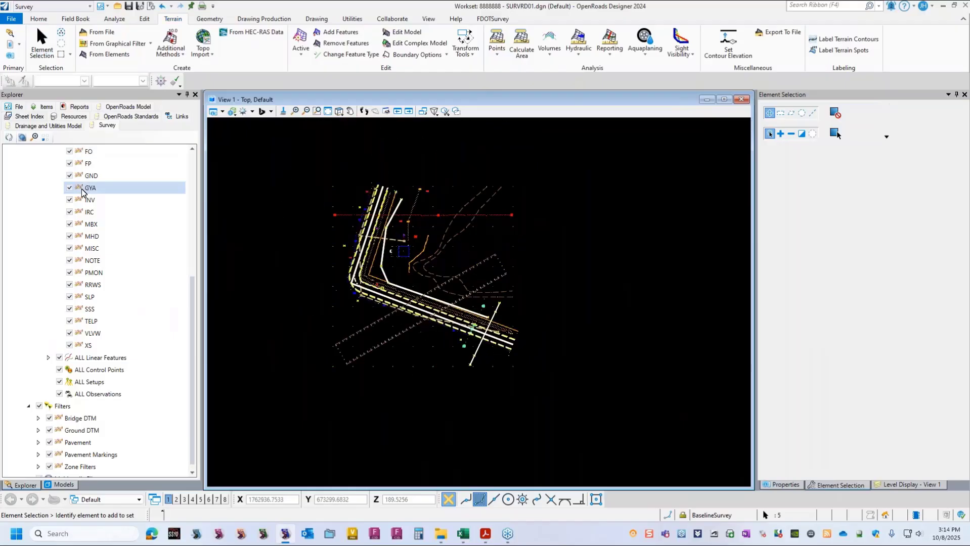
pyautogui.scroll(2, 82, 192)
pyautogui.scroll(-3, 114, 227)
pyautogui.scroll(2, 126, 245)
pyautogui.scroll(4, 126, 242)
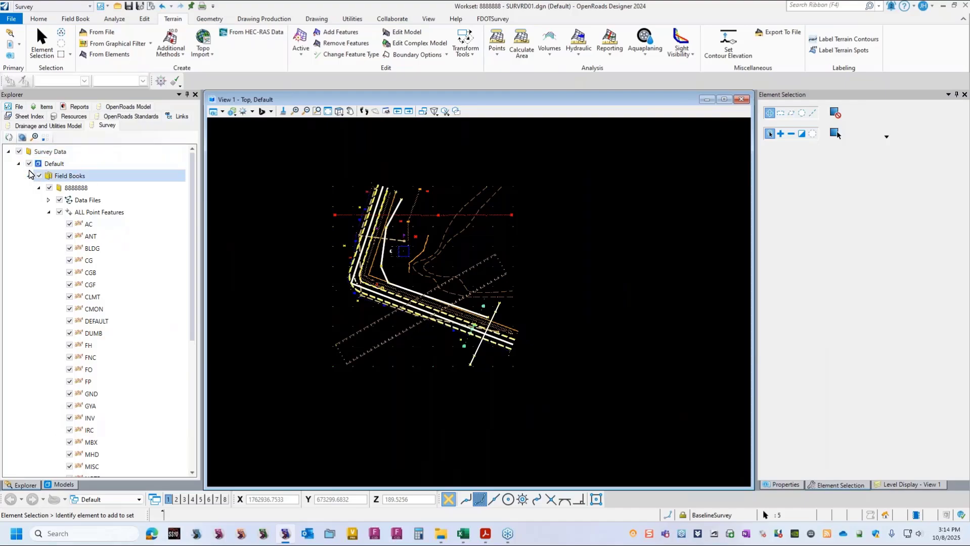
pyautogui.click(39, 175)
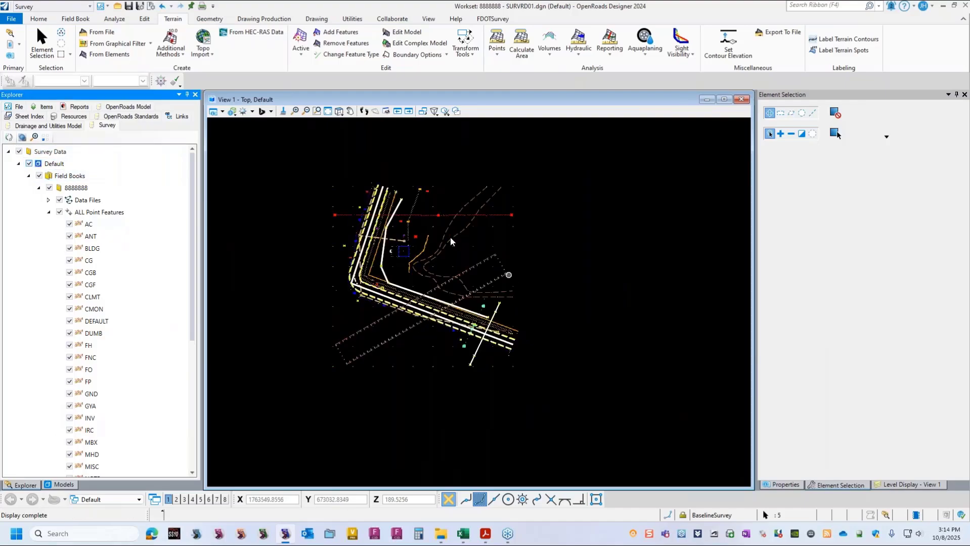
pyautogui.click(39, 175)
pyautogui.click(128, 107)
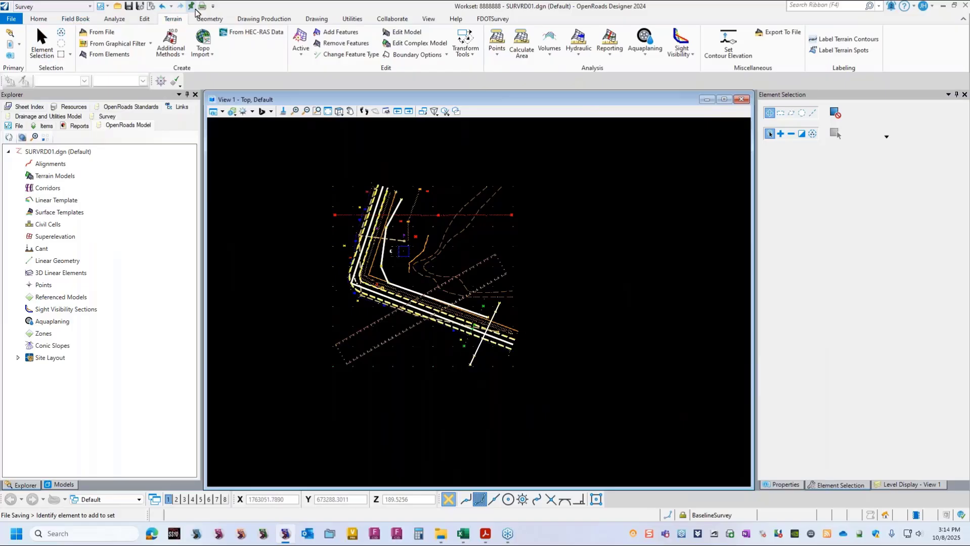
# - Undo the last element deletion to restore the ground terrain, and delete only the two elevation labels at the southernmost cross-section point
pyautogui.click(162, 7)
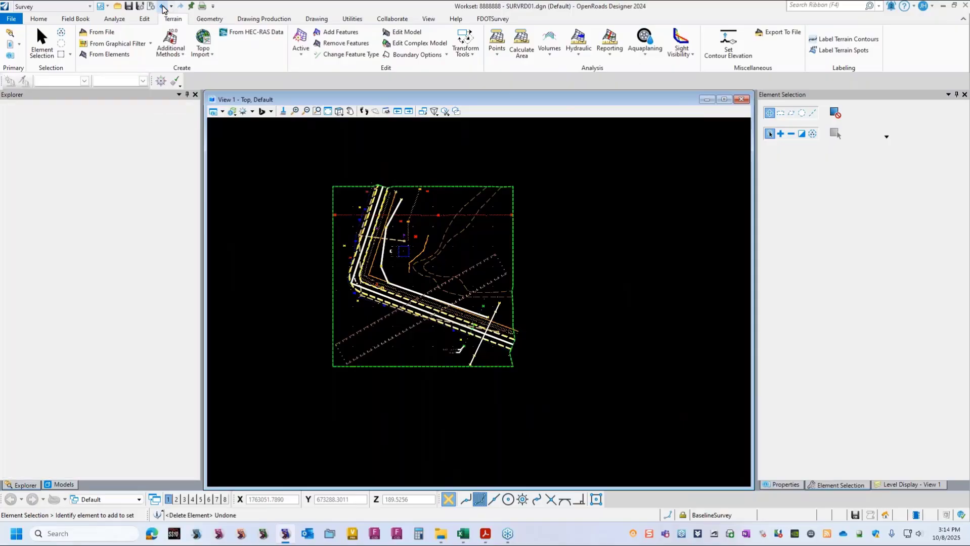
pyautogui.scroll(3, 476, 359)
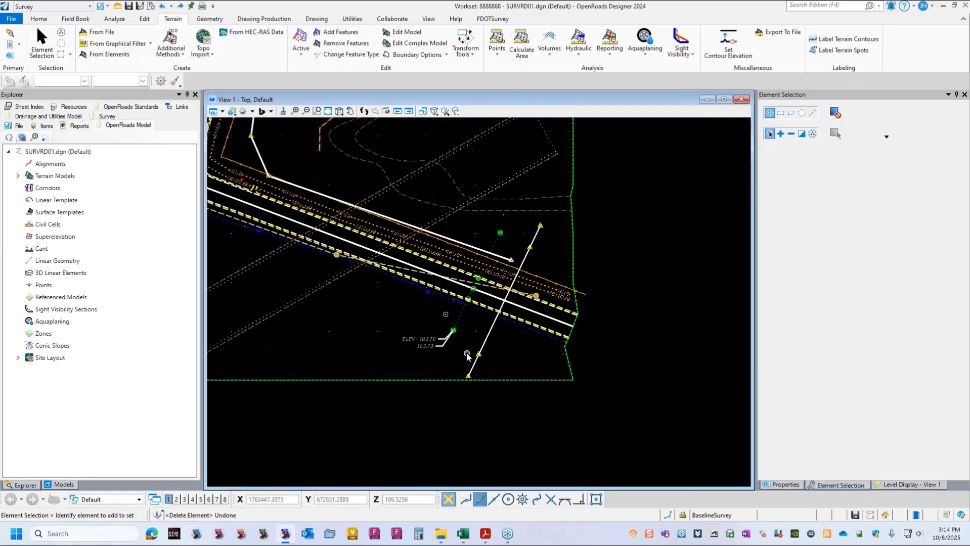
pyautogui.scroll(1, 453, 332)
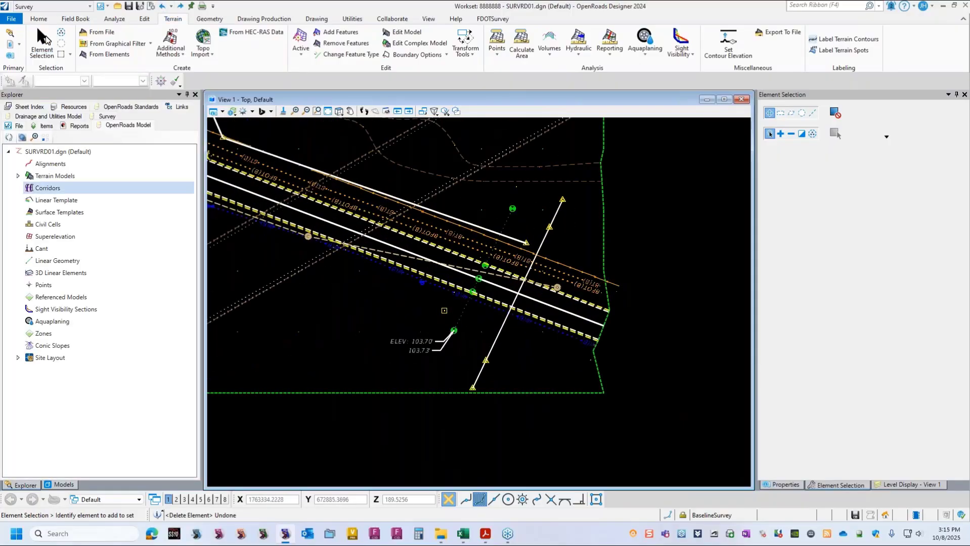
pyautogui.scroll(2, 425, 359)
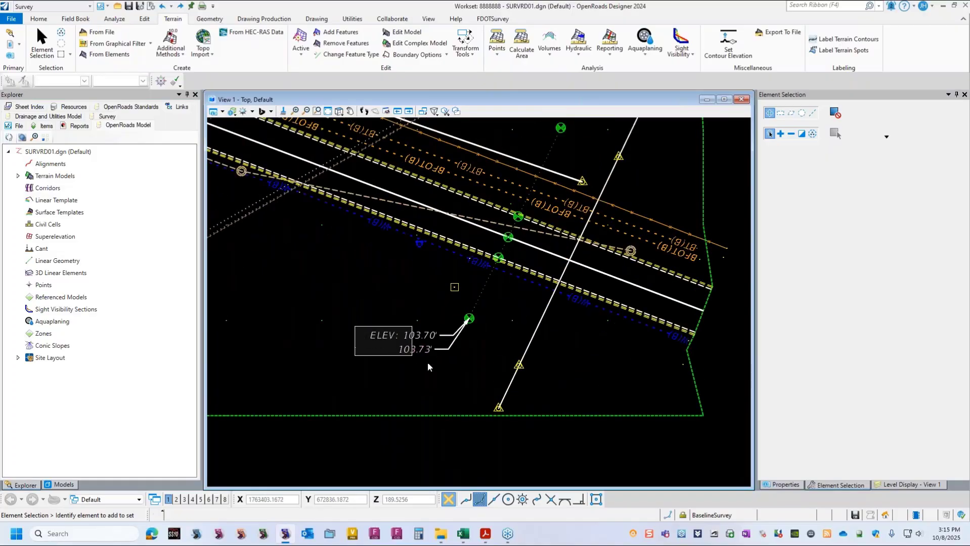
pyautogui.click(469, 375)
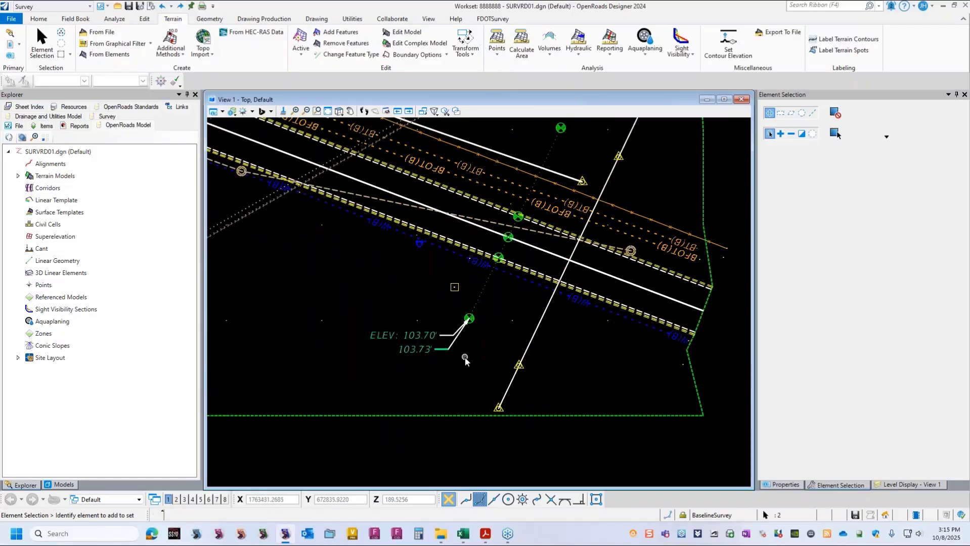
pyautogui.press('Delete')
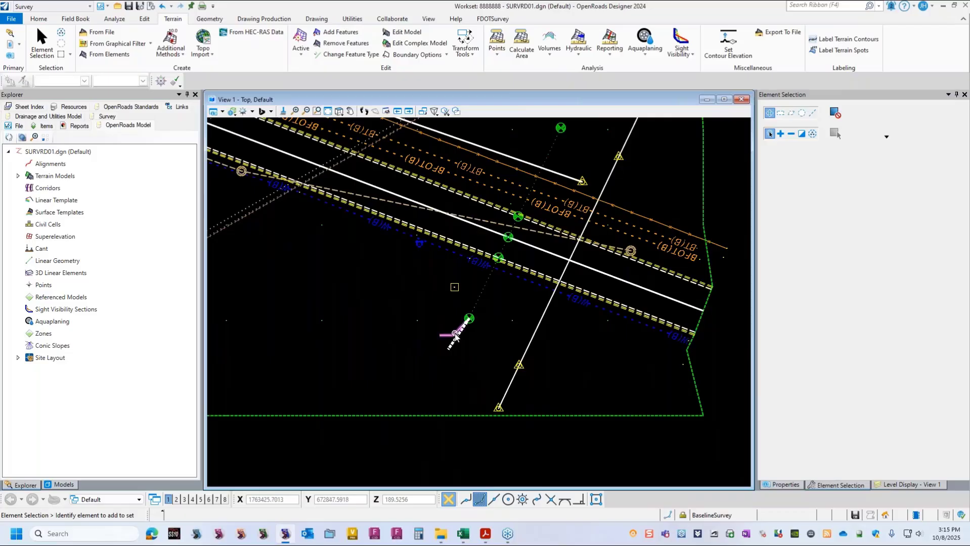
pyautogui.scroll(-2, 469, 342)
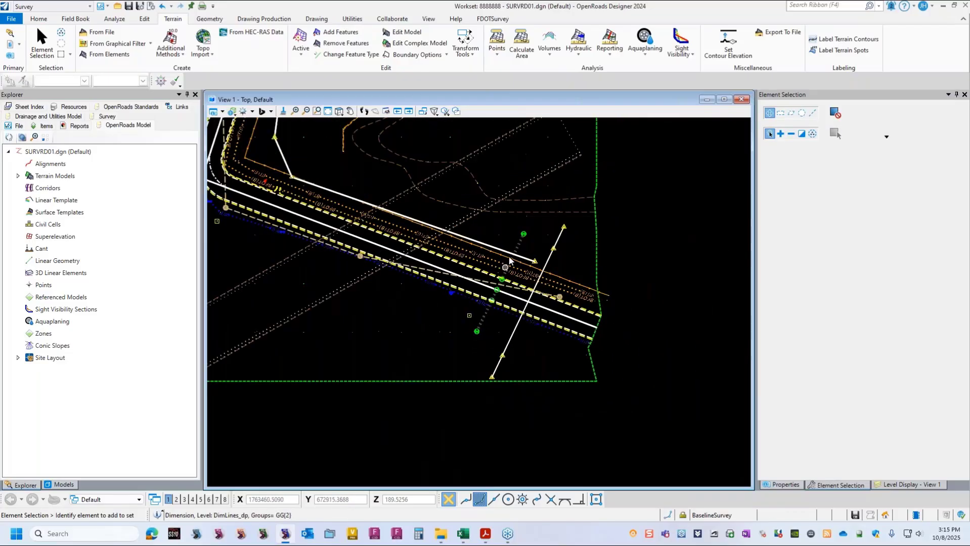
pyautogui.scroll(1, 508, 256)
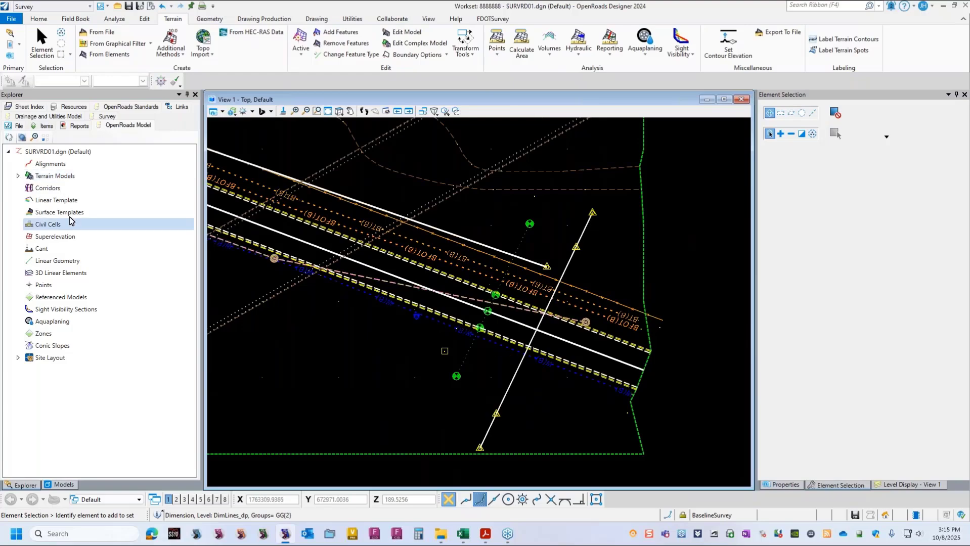
# - Open the Survey Details of the XS point features under ALL Point Features of field book 8888888
pyautogui.click(104, 117)
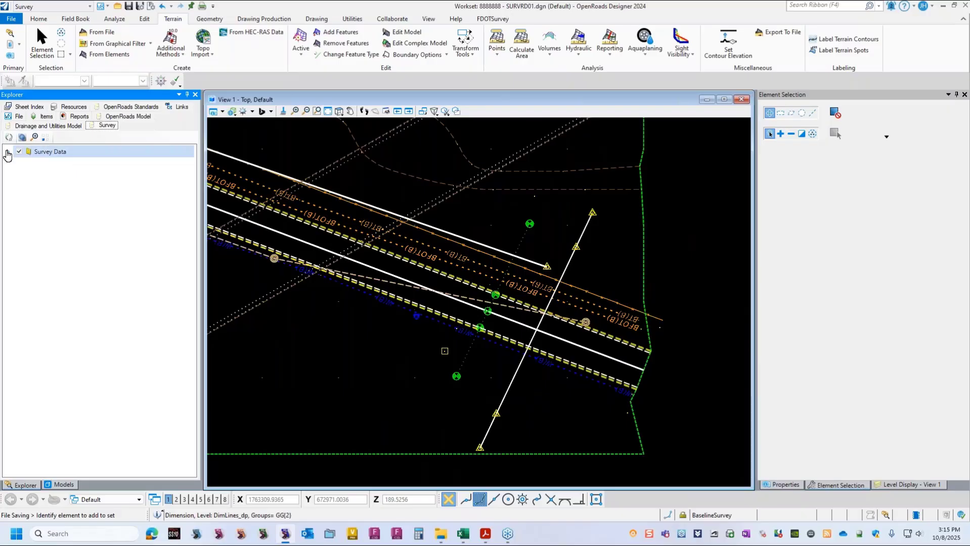
pyautogui.click(18, 164)
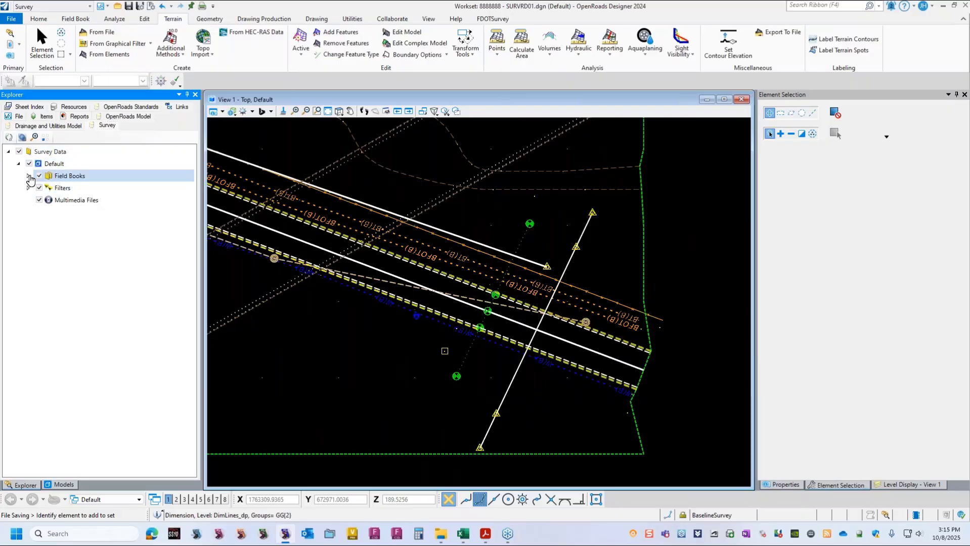
pyautogui.click(28, 176)
pyautogui.click(39, 188)
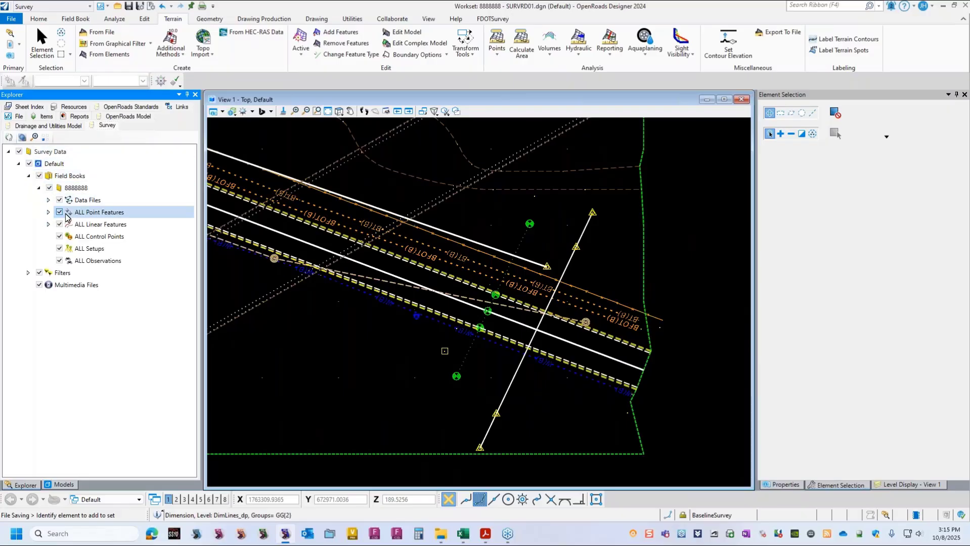
pyautogui.click(48, 213)
pyautogui.scroll(-4, 125, 248)
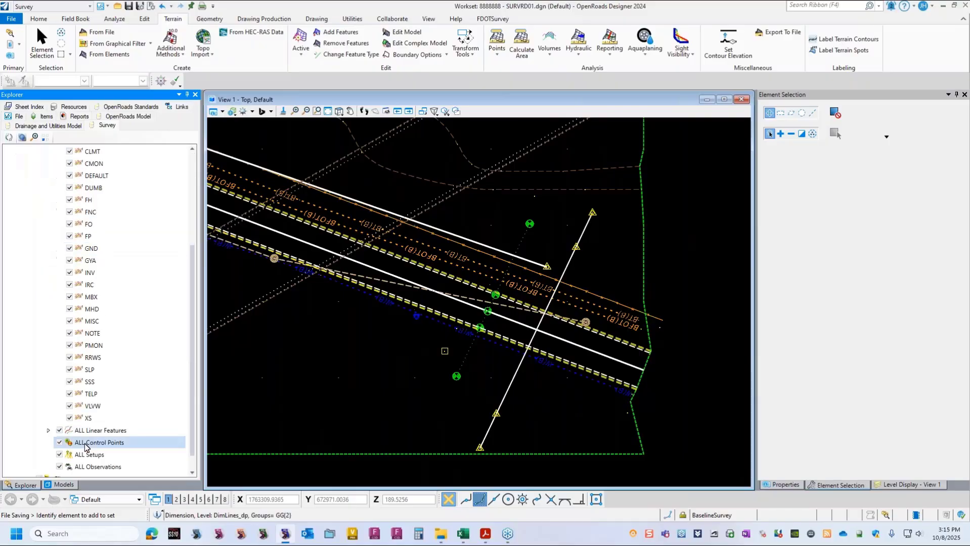
pyautogui.click(90, 419)
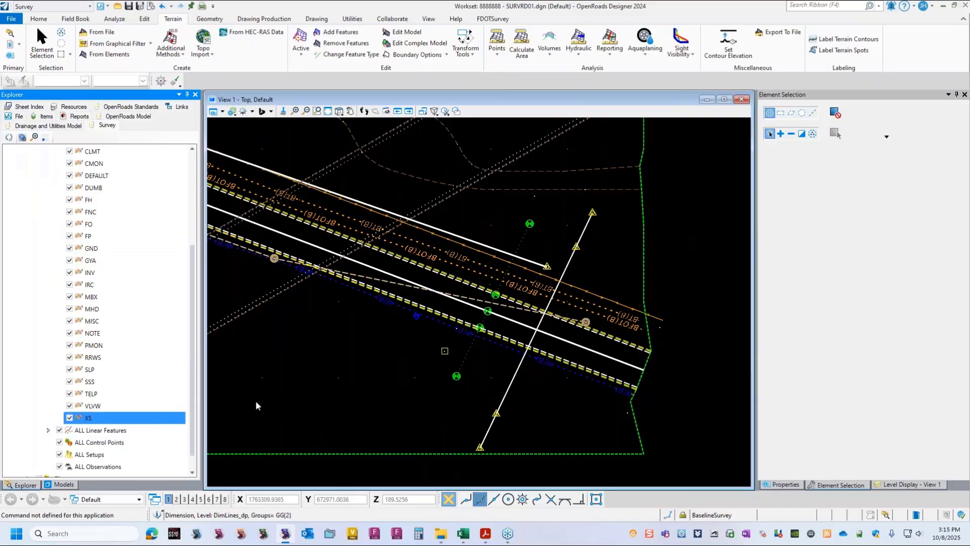
pyautogui.click(115, 20)
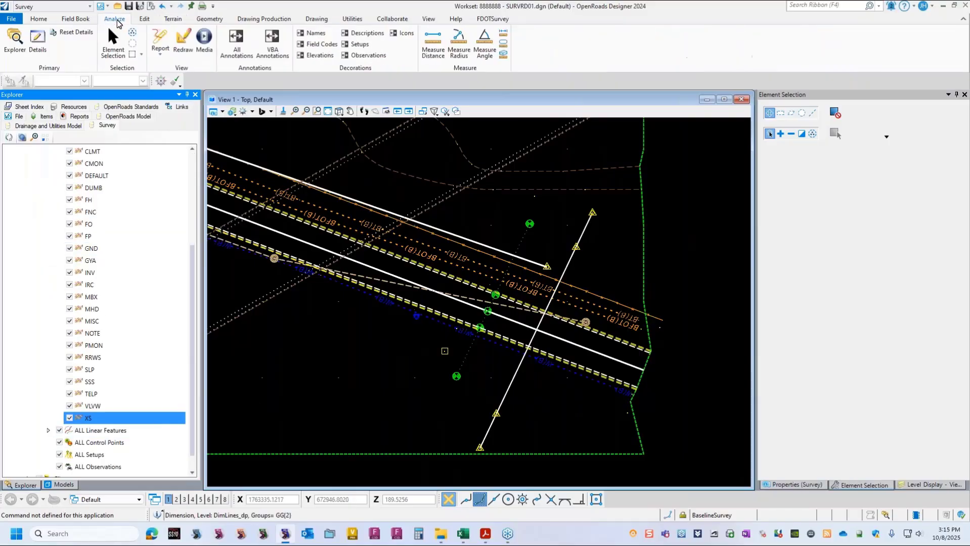
pyautogui.click(37, 40)
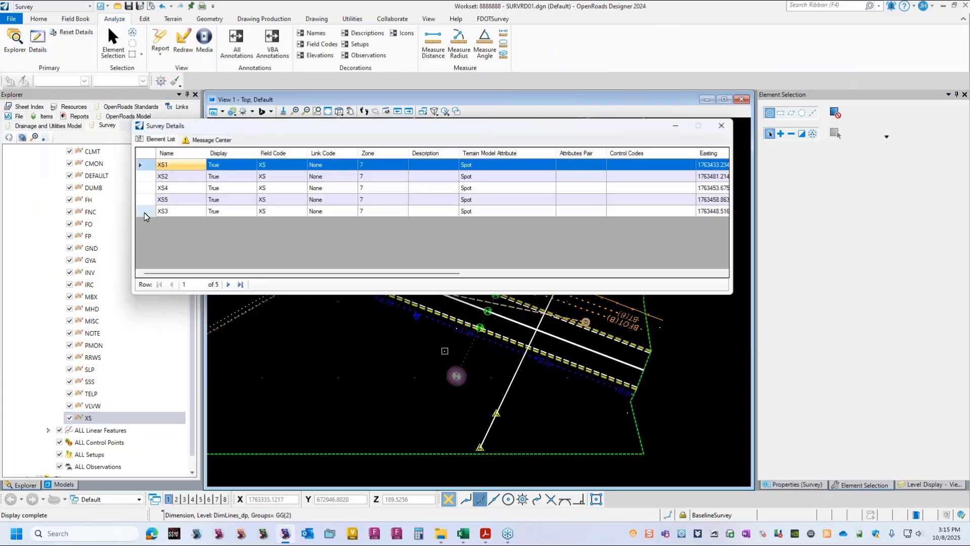
# - Create a selection set from the five listed XS points and close Survey Details
pyautogui.keyDown('shift'); pyautogui.click(144, 212); pyautogui.keyUp('shift')
pyautogui.rightClick(147, 190)
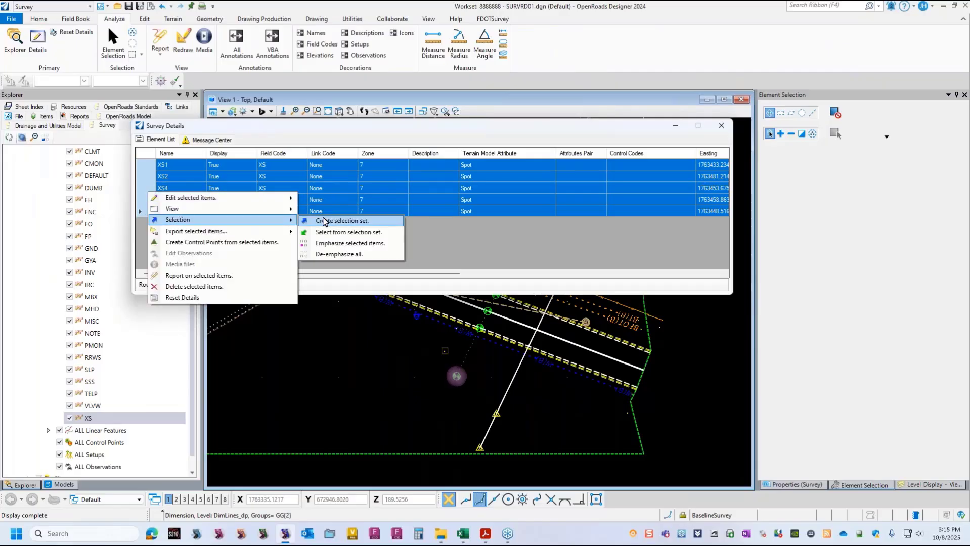
pyautogui.click(324, 221)
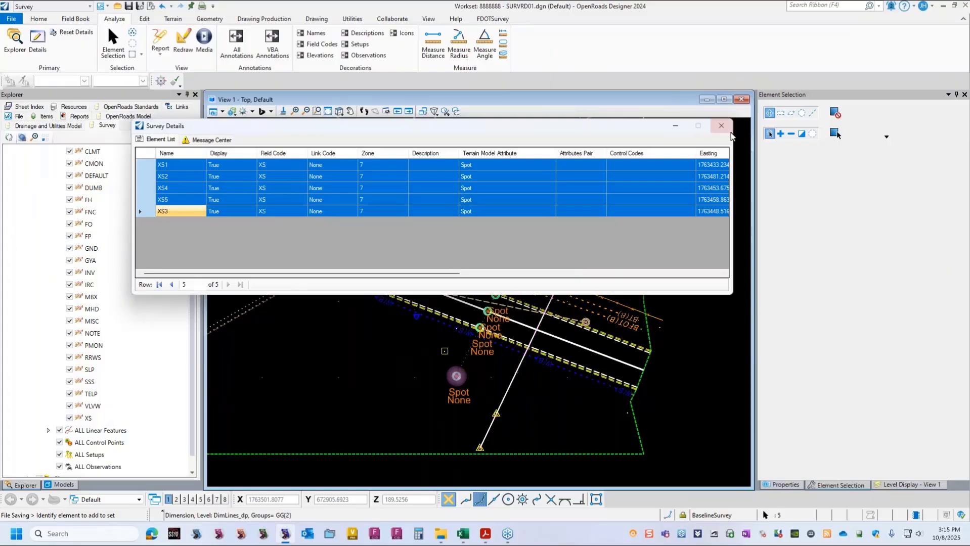
pyautogui.click(721, 126)
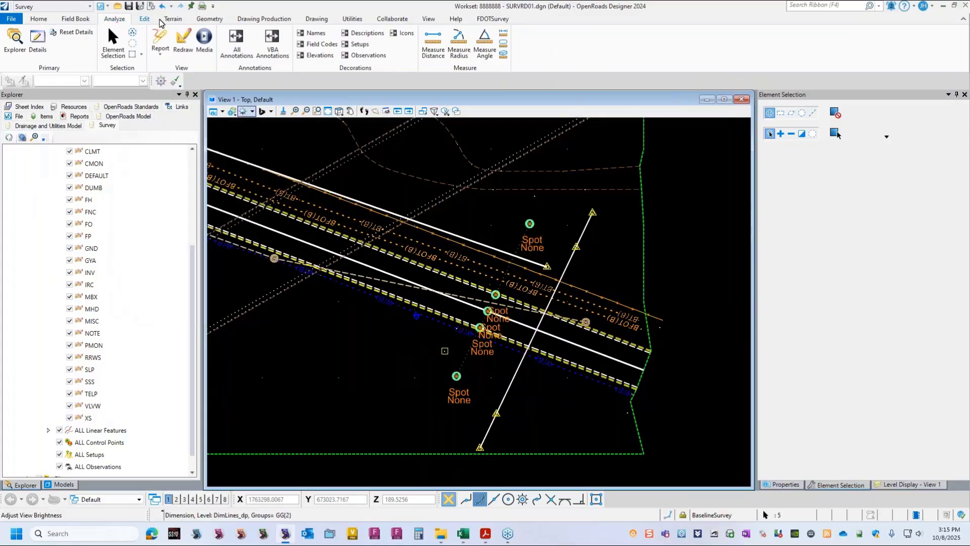
# - Run the Terrain Elevation Checker on the selected XS points against the existing ground terrain with a 0.0500 tolerance
pyautogui.click(173, 19)
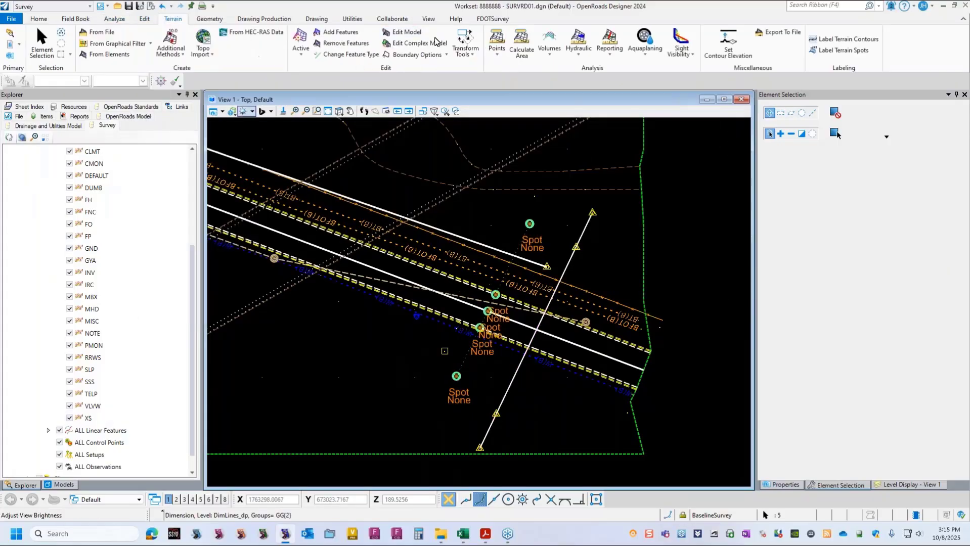
pyautogui.click(497, 38)
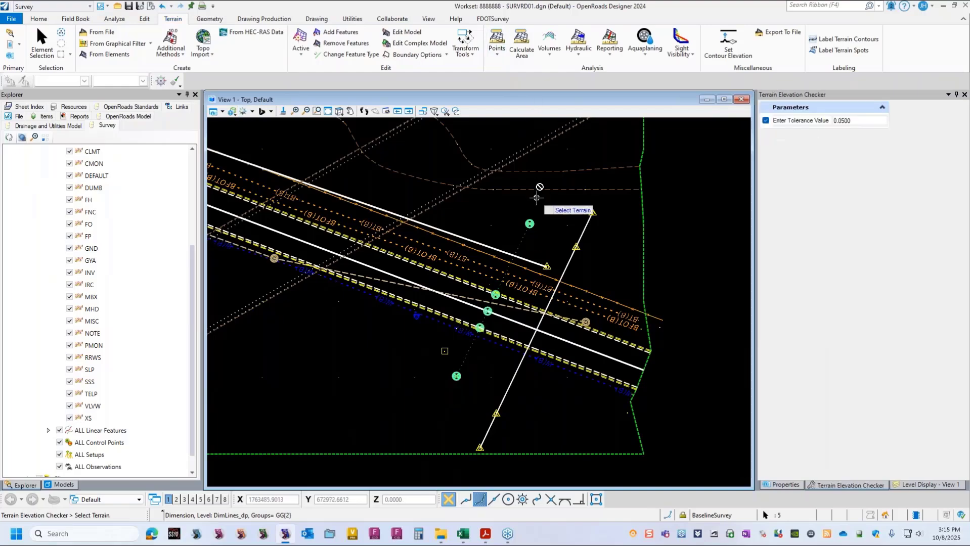
pyautogui.click(327, 453)
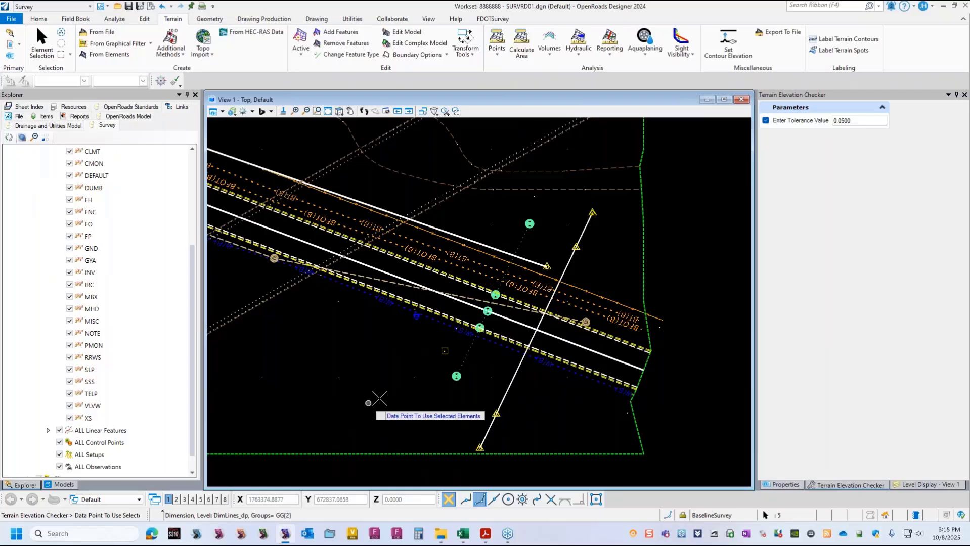
pyautogui.click(376, 381)
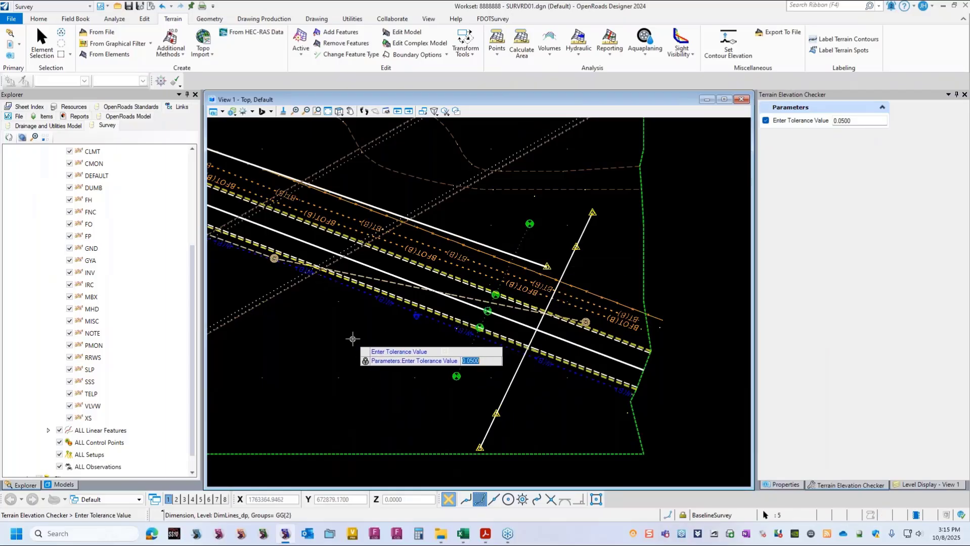
pyautogui.click(299, 333)
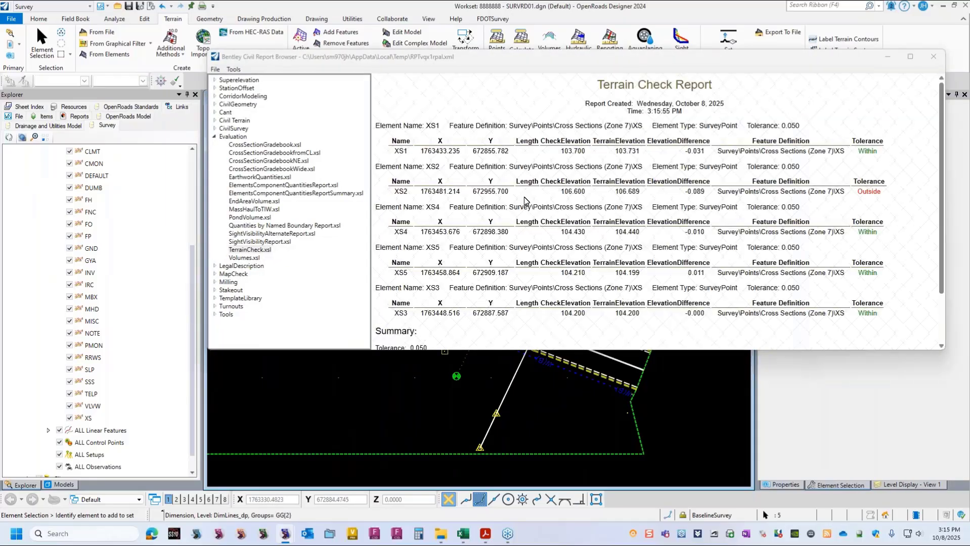
# - Review each XS point's check elevation, terrain elevation, difference and tolerance status in the Terrain Check Report, and close the report
pyautogui.scroll(-3, 460, 192)
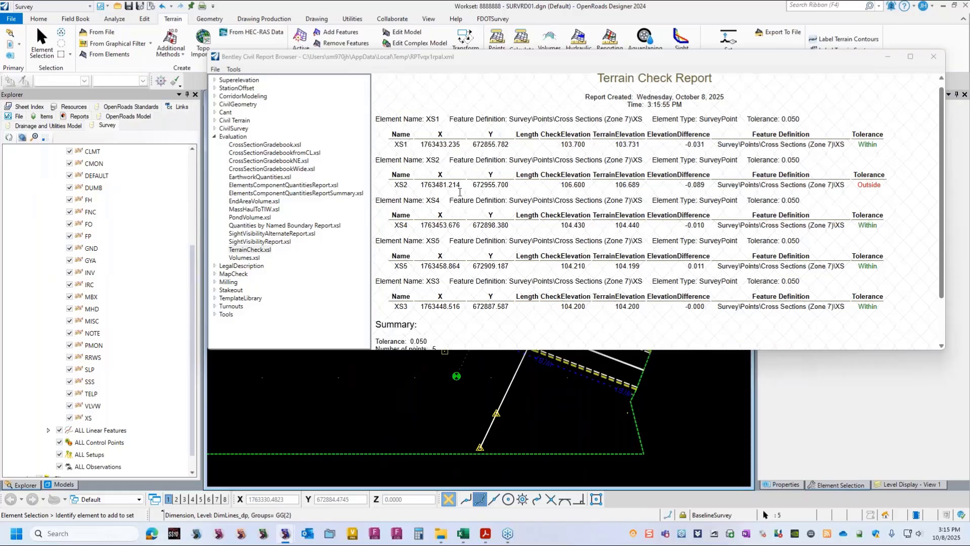
pyautogui.scroll(3, 720, 192)
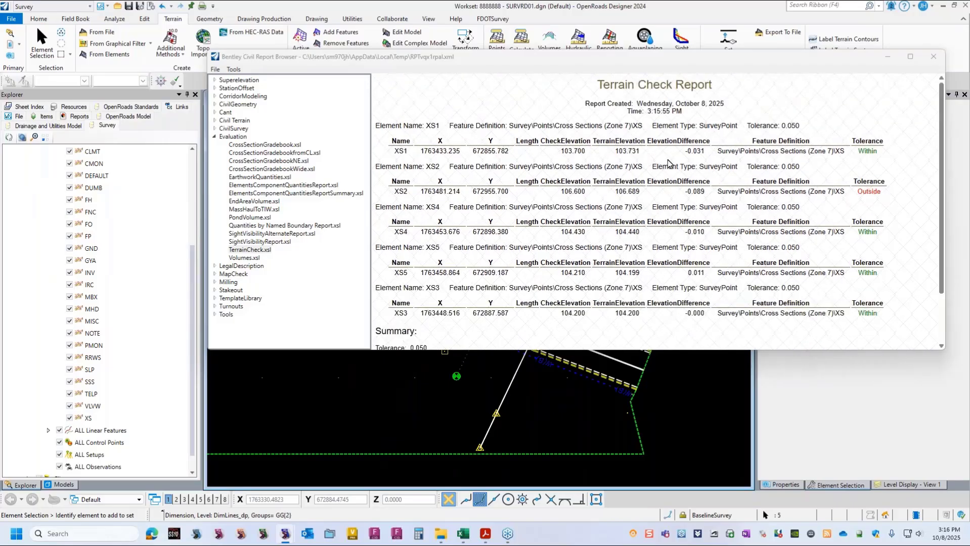
pyautogui.click(636, 153)
pyautogui.click(875, 192)
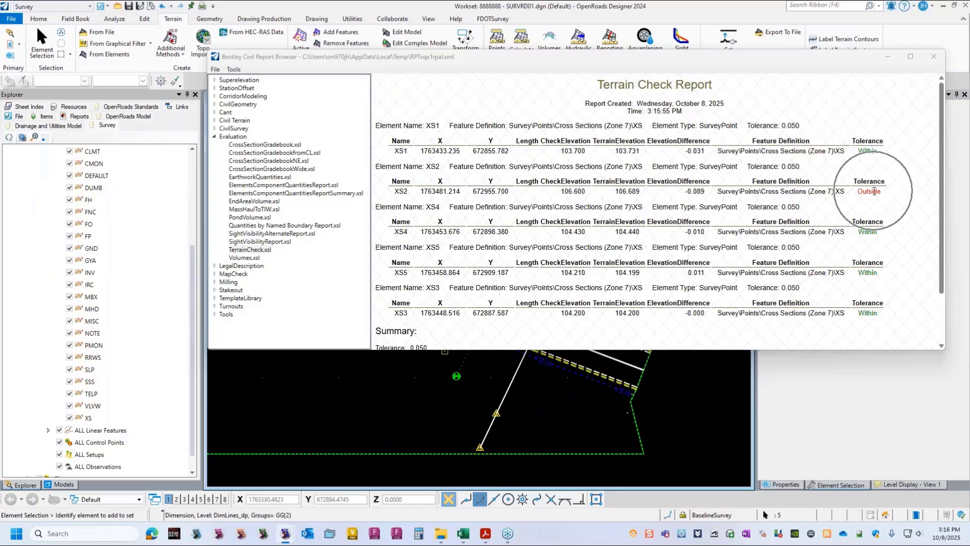
pyautogui.click(576, 192)
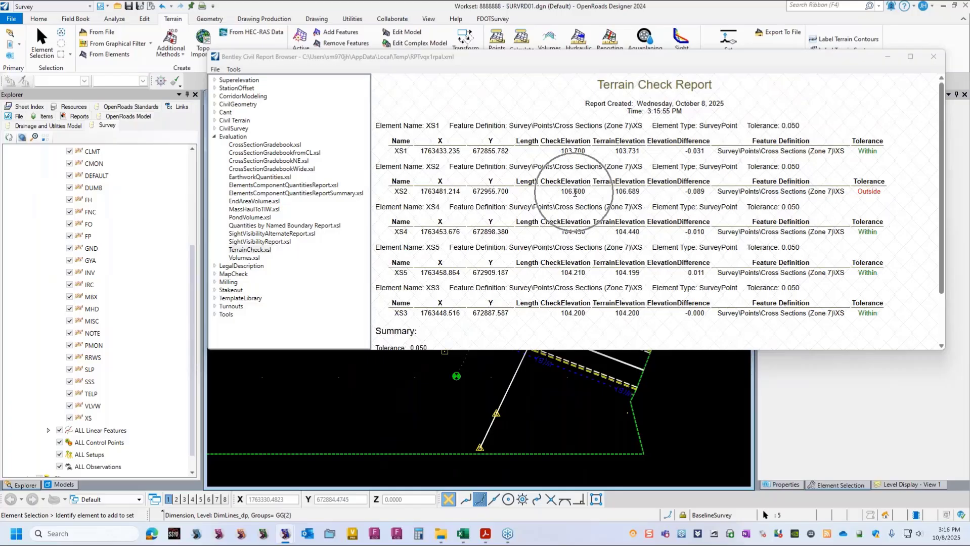
pyautogui.click(637, 191)
pyautogui.click(694, 240)
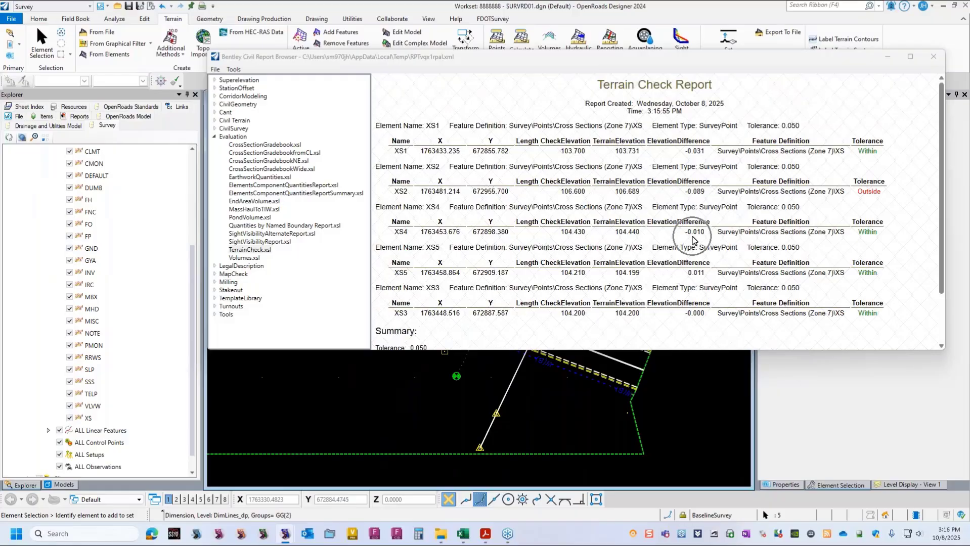
pyautogui.click(694, 275)
pyautogui.click(698, 312)
pyautogui.click(677, 316)
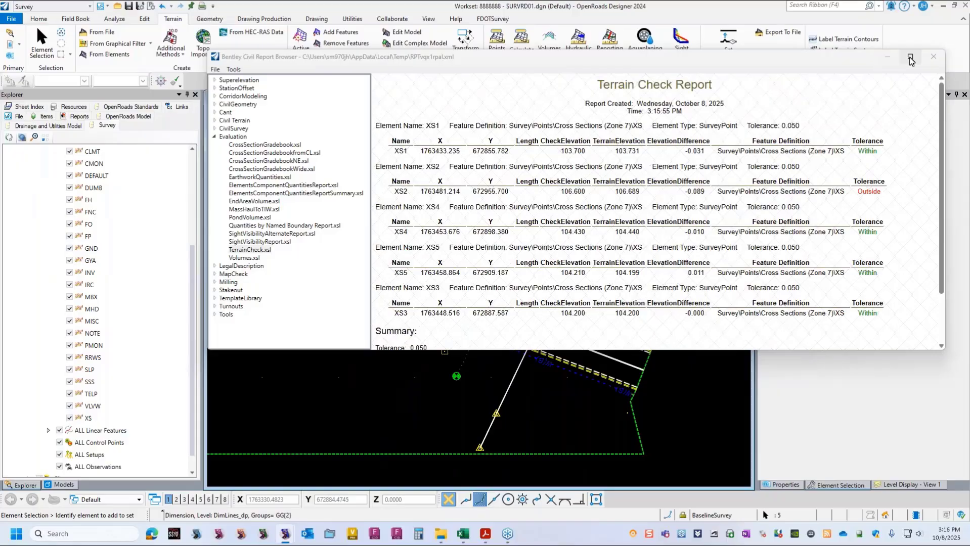
pyautogui.click(939, 60)
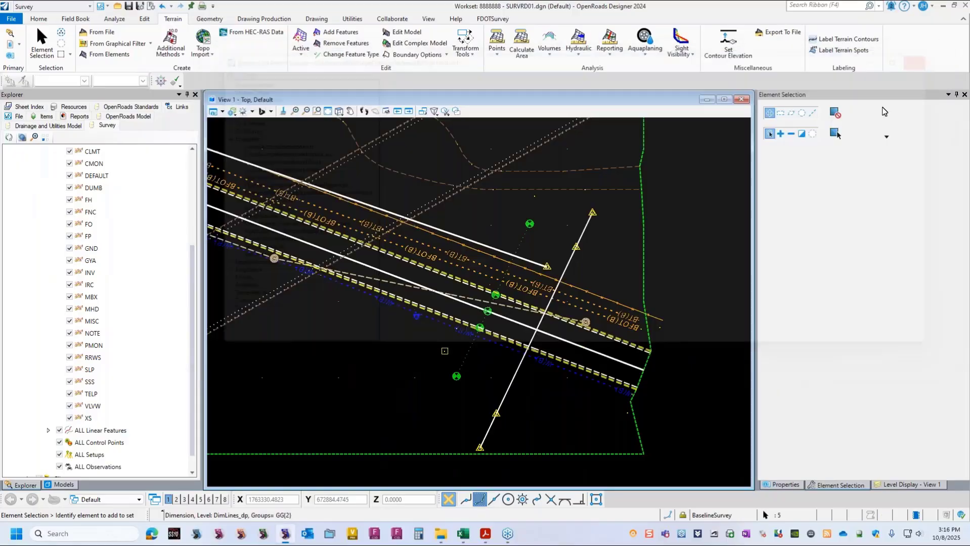
# - Switch to the PDF in Acrobat to review the SURVRD objectives, and return to the full survey drawing in OpenRoads Designer
pyautogui.click(490, 532)
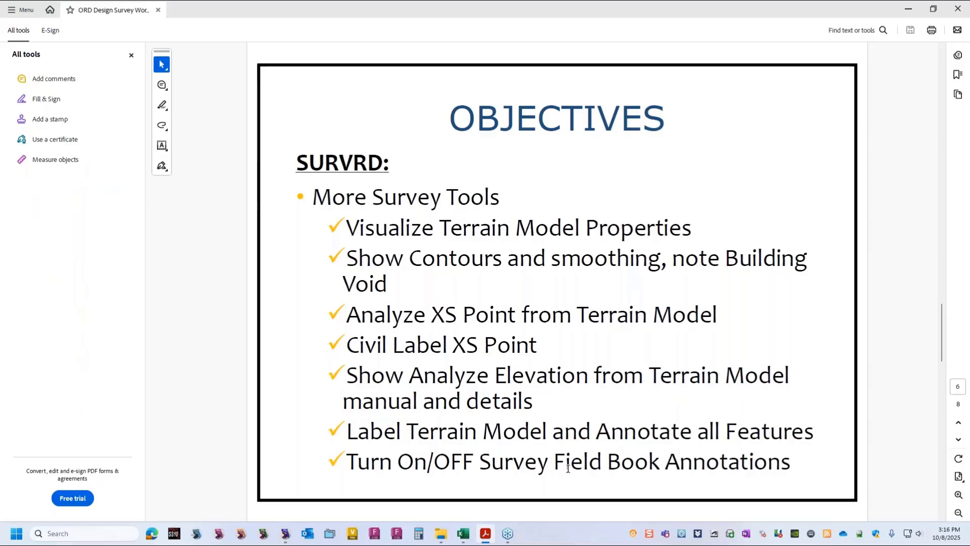
pyautogui.click(908, 9)
pyautogui.scroll(-1, 629, 377)
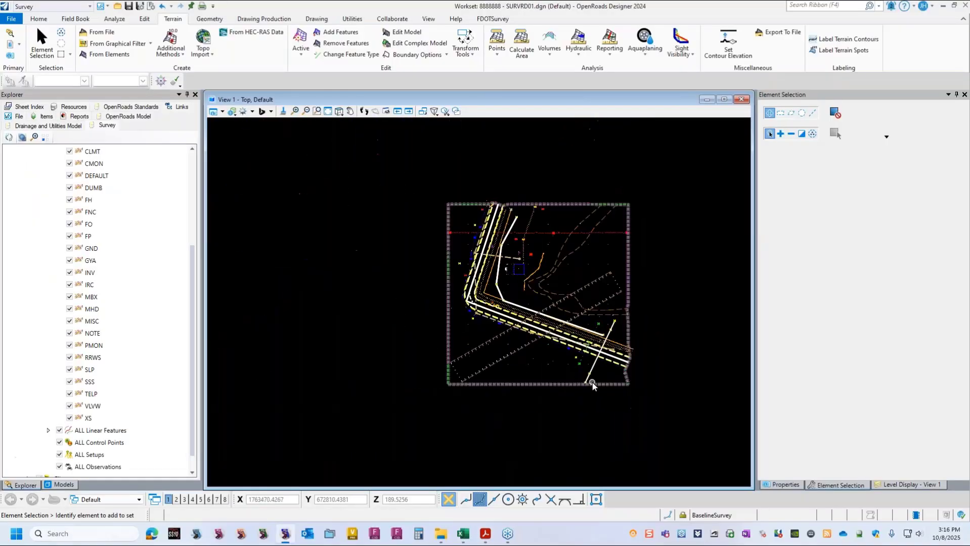
pyautogui.scroll(2, 543, 250)
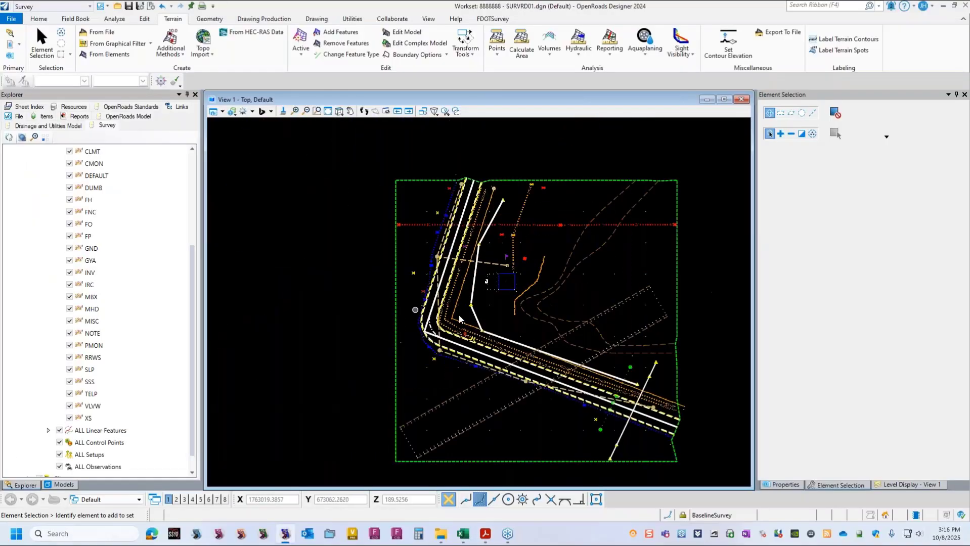
# - Examine the terrain models in the OpenRoads Model, down to the source file of Existing Ground under DtmExisting
pyautogui.click(131, 118)
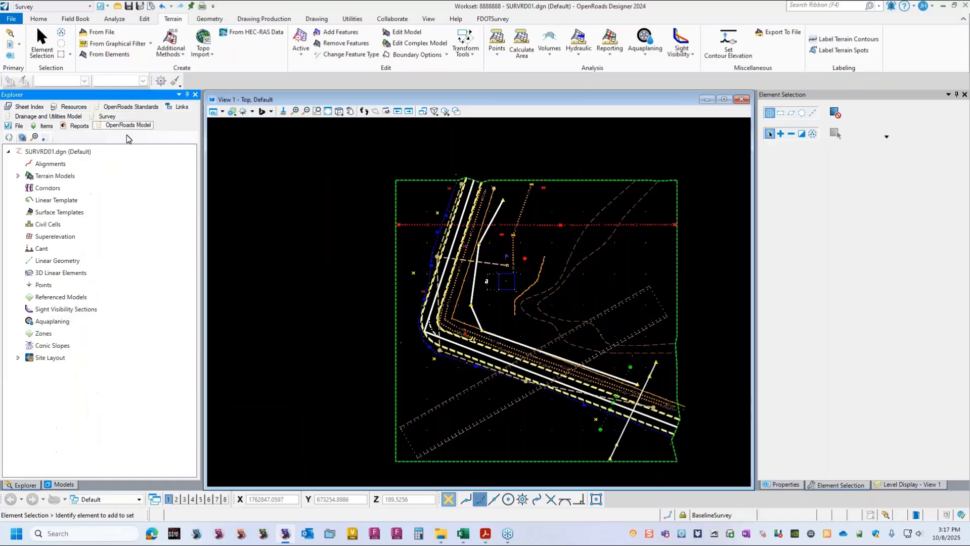
pyautogui.click(18, 176)
pyautogui.click(28, 188)
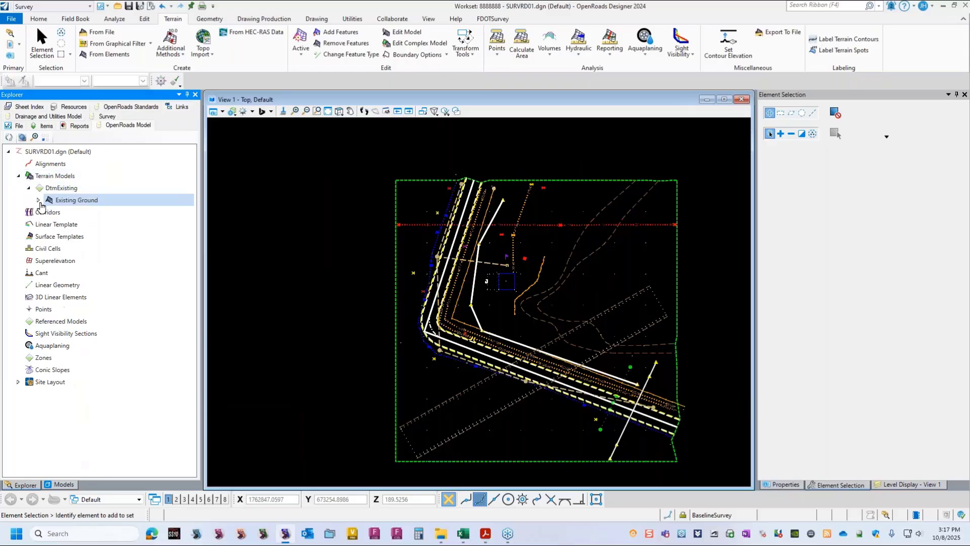
pyautogui.click(39, 200)
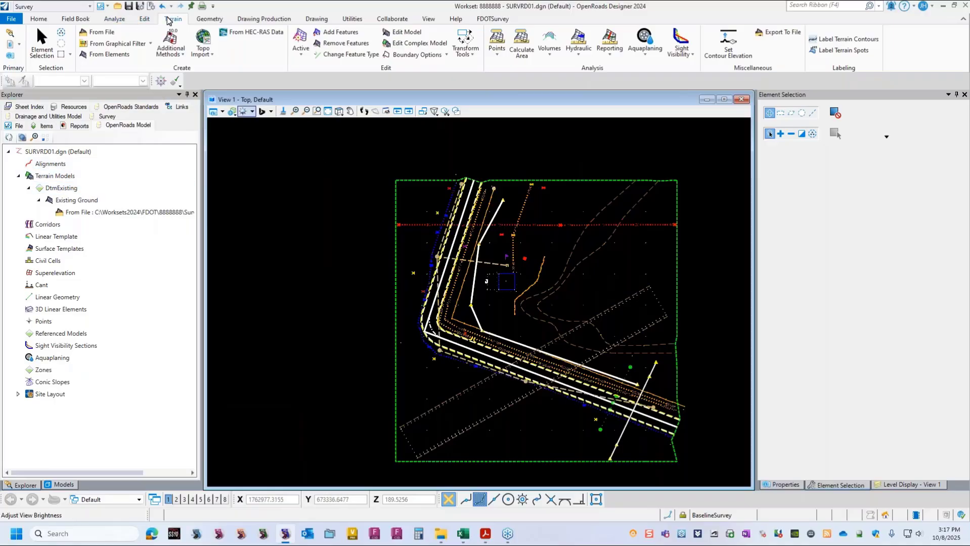
# - Import a terrain model from Bridge.xml in the Survey folder, using the DtmExistingOnStructure feature definition
pyautogui.click(99, 33)
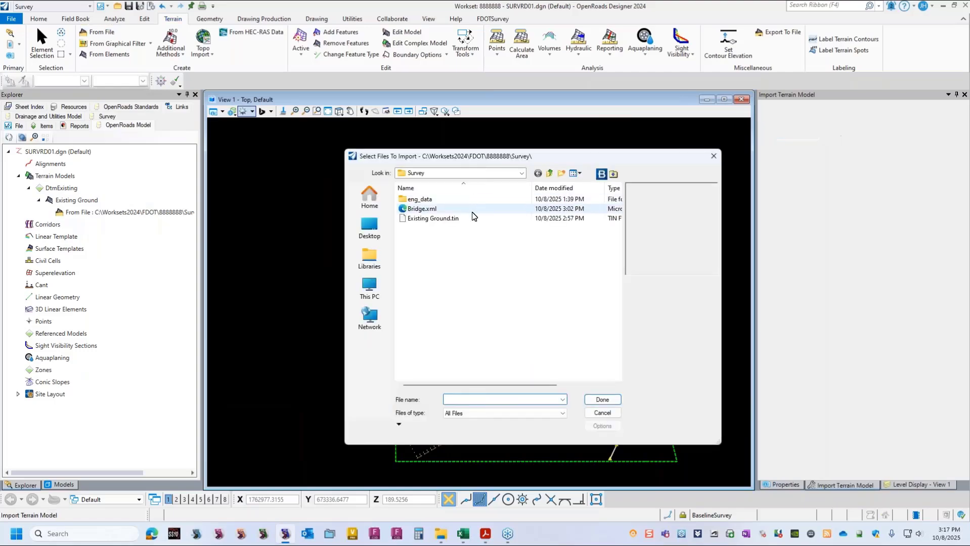
pyautogui.click(425, 209)
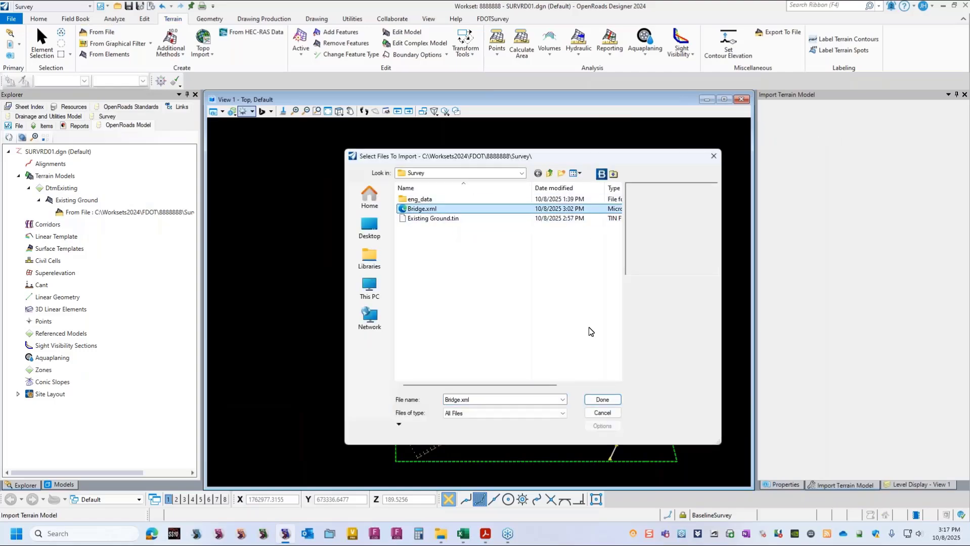
pyautogui.click(603, 400)
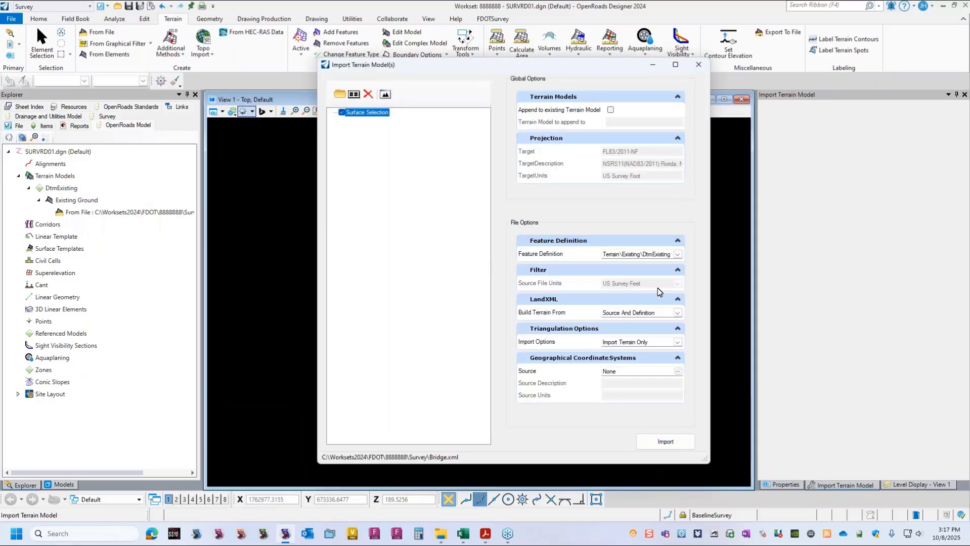
pyautogui.click(678, 254)
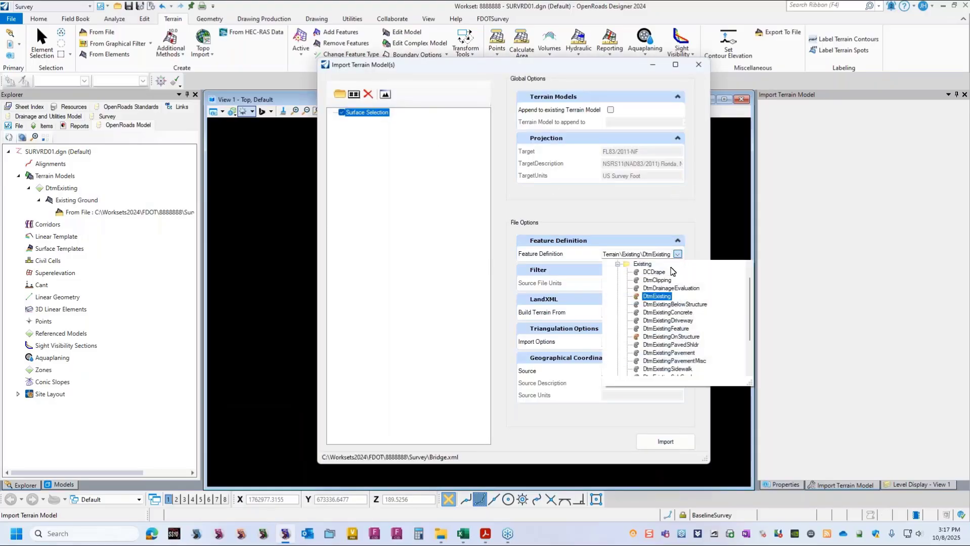
pyautogui.click(671, 337)
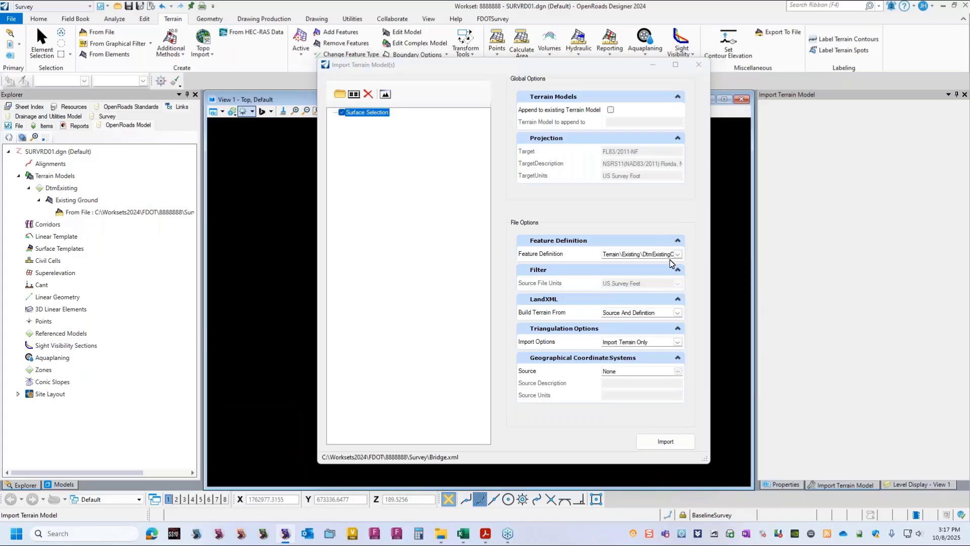
# - Import the Bridge.xml surface selection as terrain only, built from Source And Definition, and close the import dialog
pyautogui.click(677, 313)
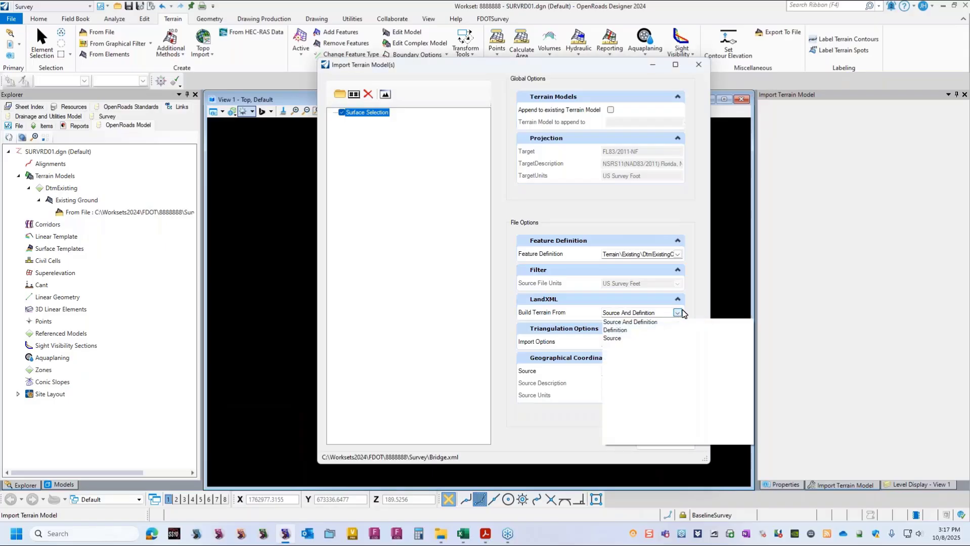
pyautogui.click(702, 297)
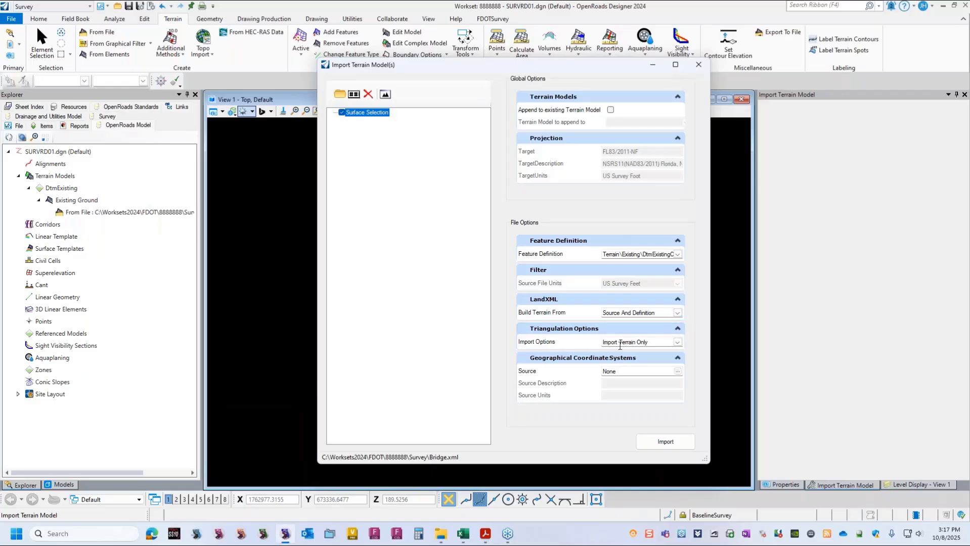
pyautogui.click(678, 343)
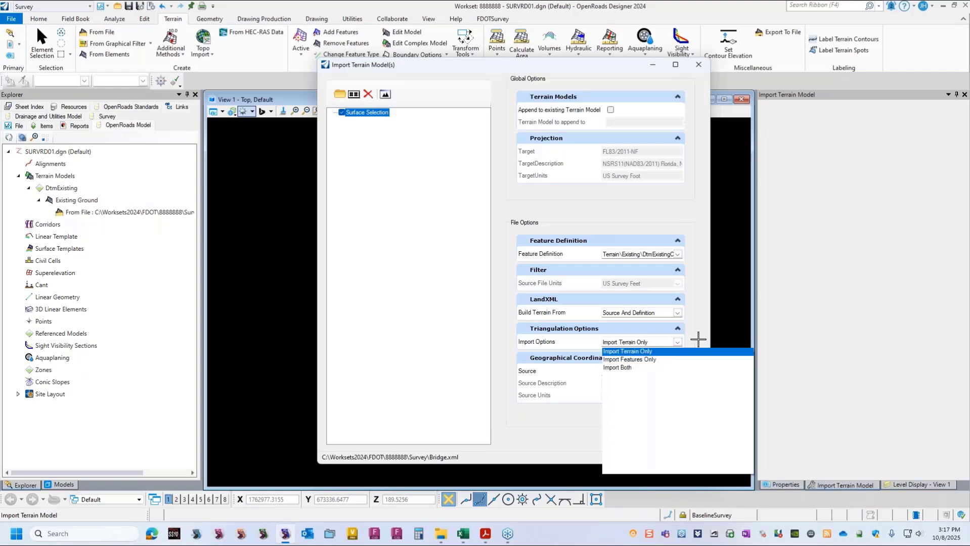
pyautogui.click(698, 339)
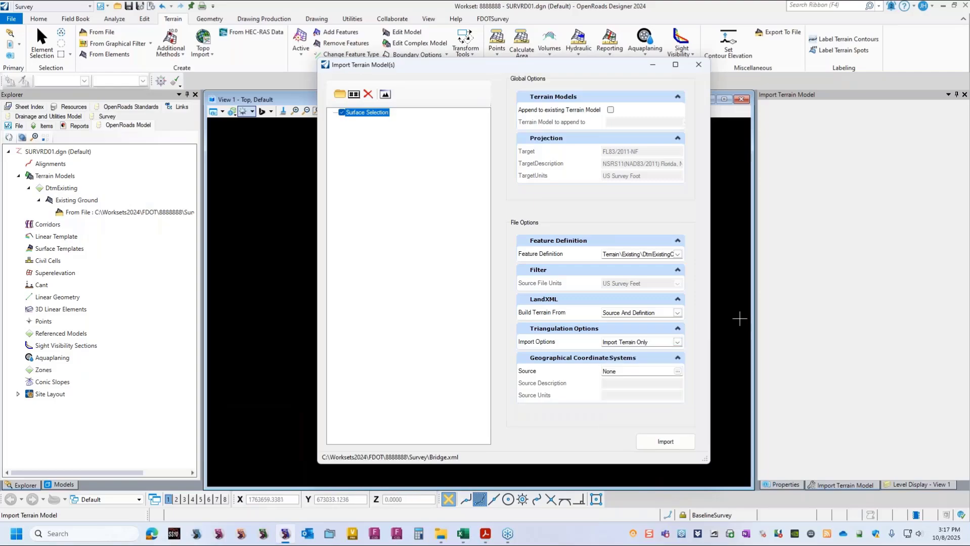
pyautogui.click(678, 342)
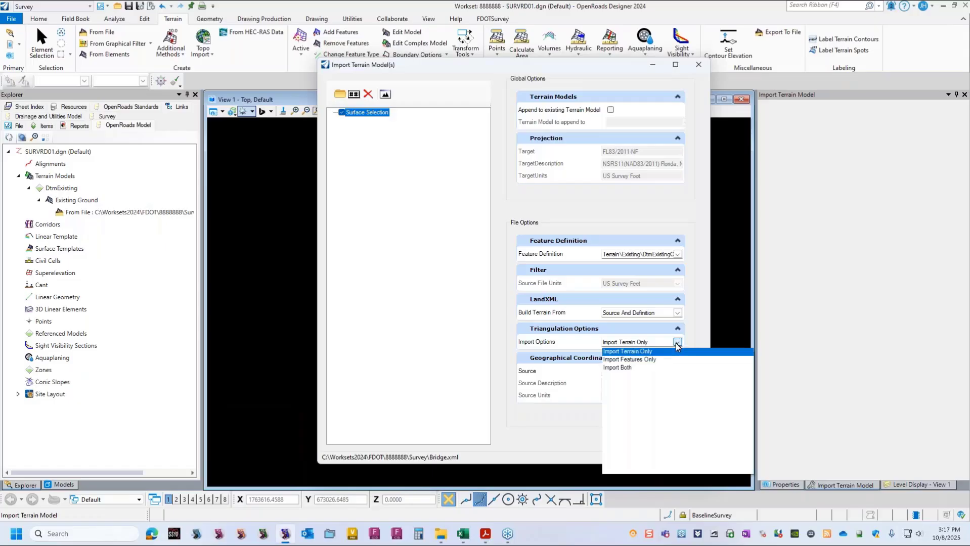
pyautogui.click(729, 306)
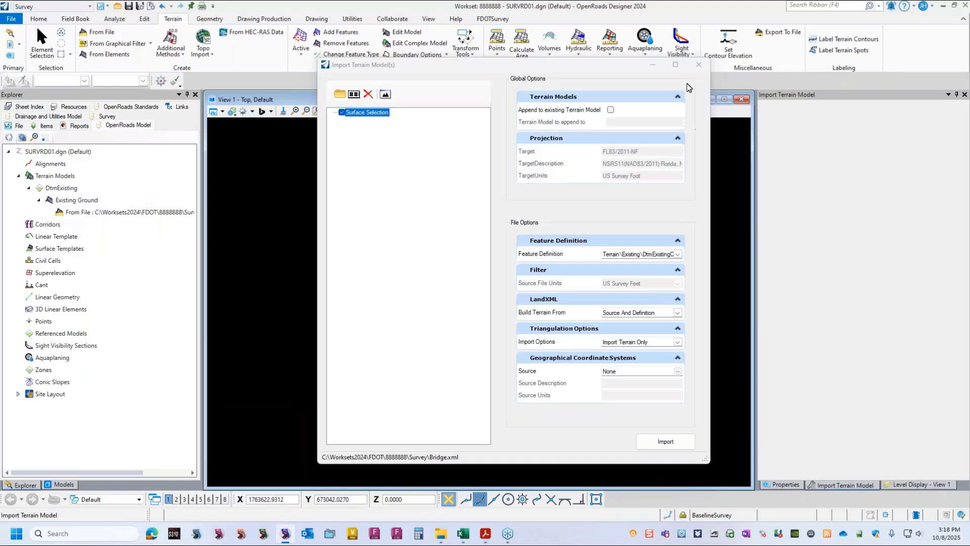
pyautogui.click(667, 442)
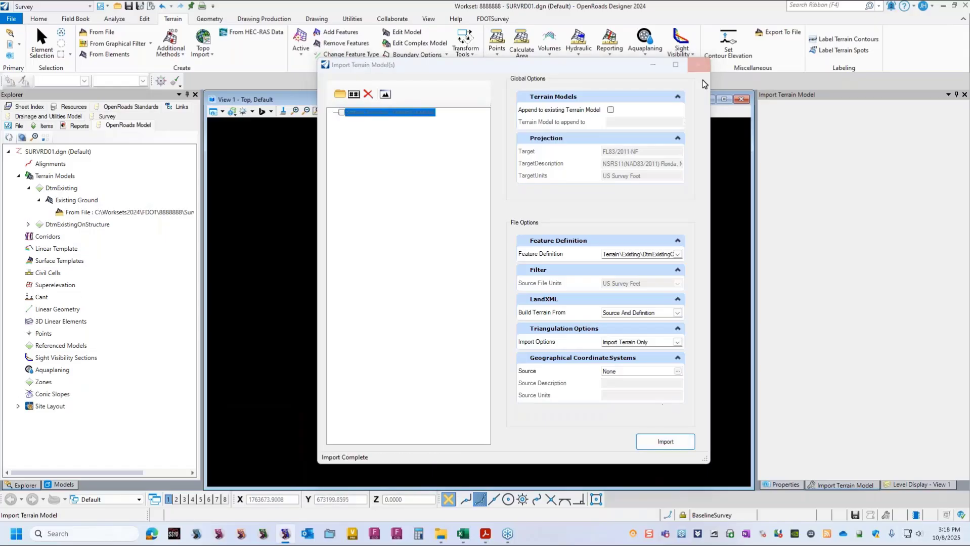
pyautogui.click(699, 65)
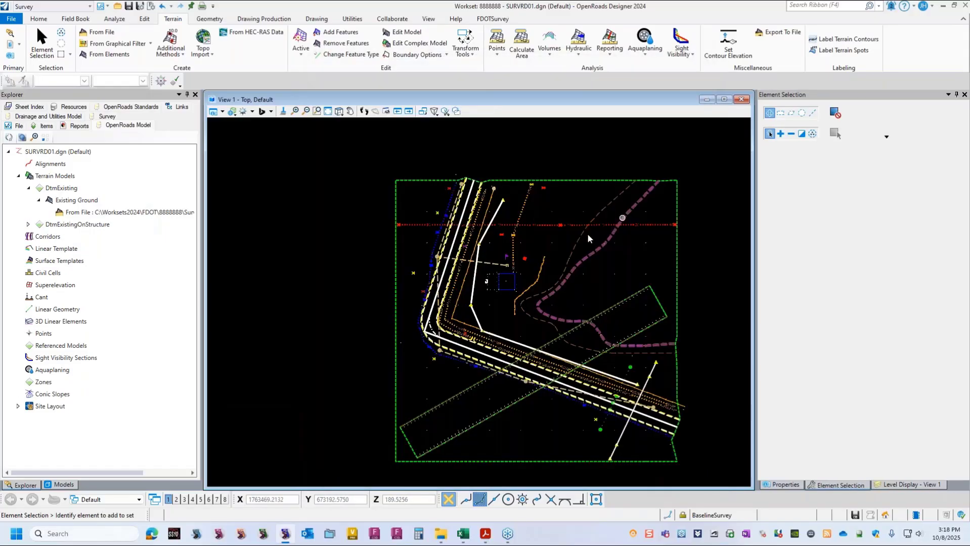
pyautogui.scroll(-1, 484, 215)
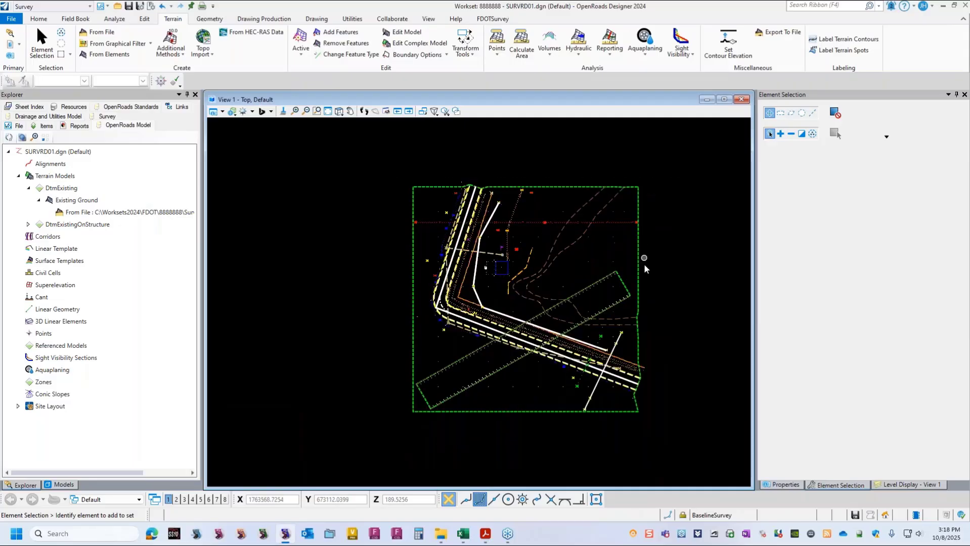
pyautogui.scroll(1, 645, 266)
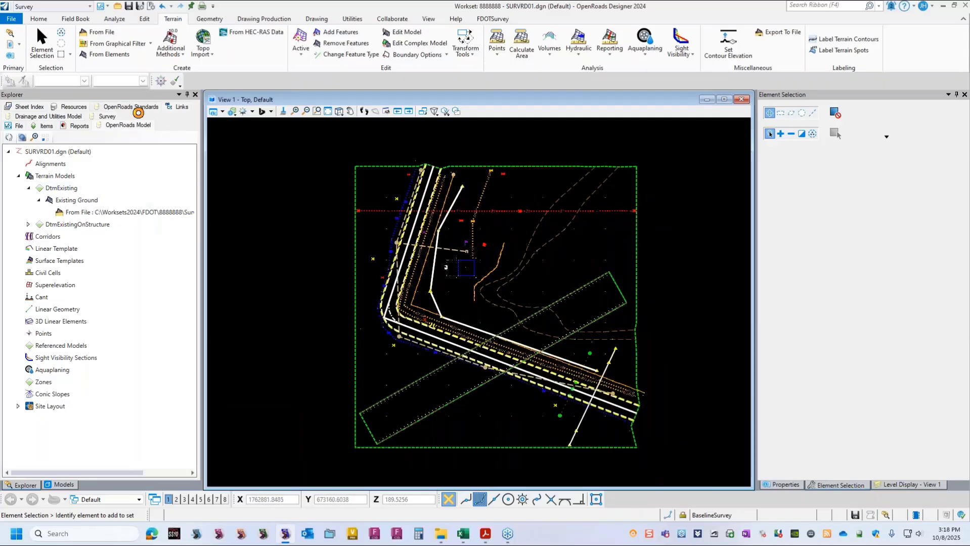
# - Turn off the display of DtmExistingOnStructure under SURVRD01.dgn's existing terrain feature definitions
pyautogui.click(138, 112)
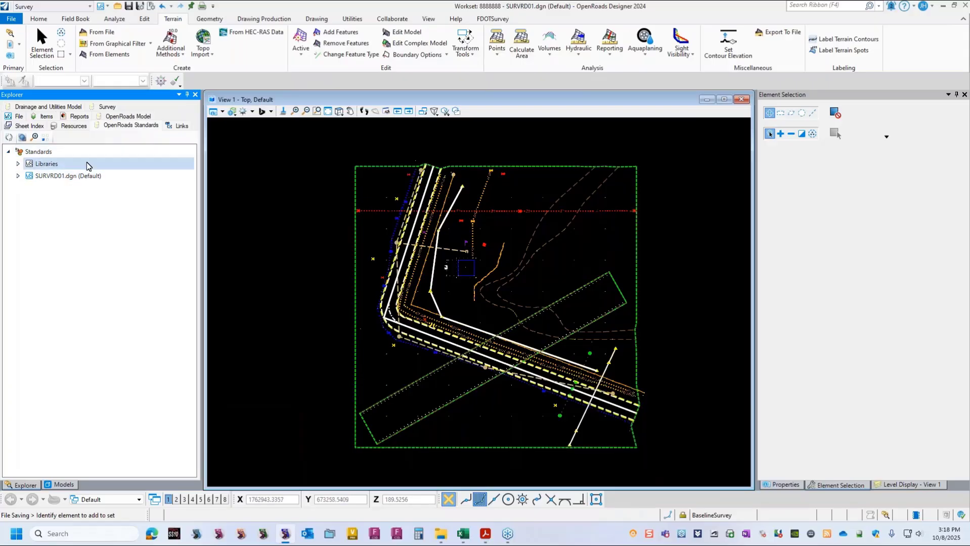
pyautogui.click(18, 176)
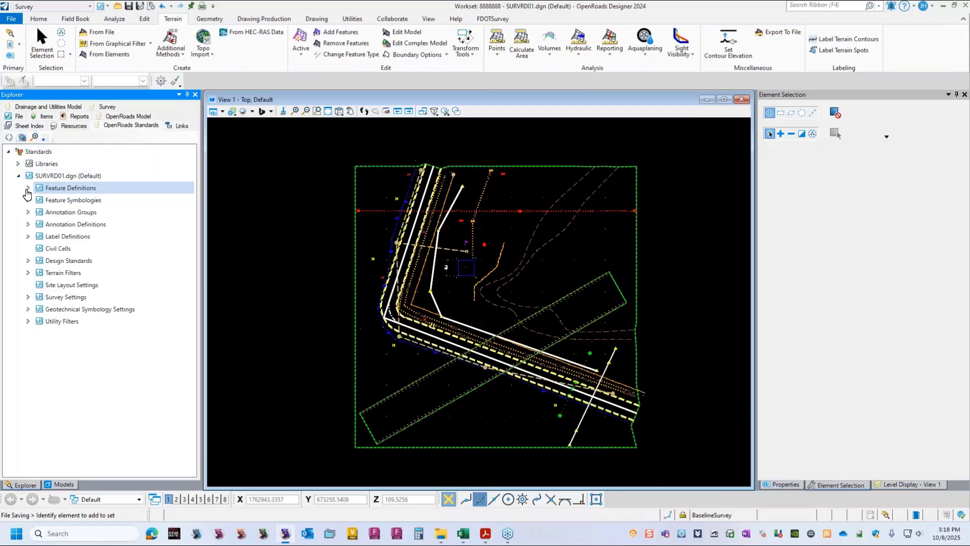
pyautogui.click(28, 188)
pyautogui.click(38, 212)
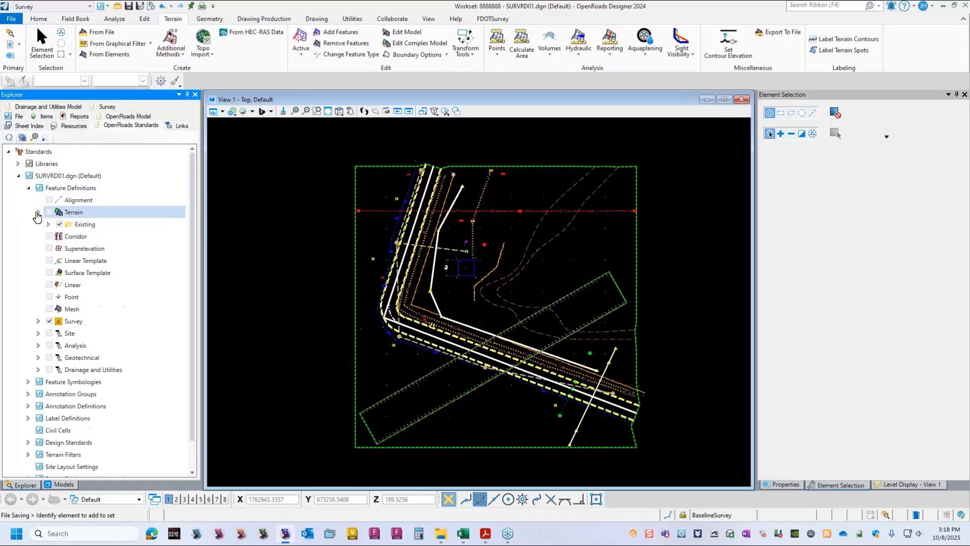
pyautogui.click(48, 225)
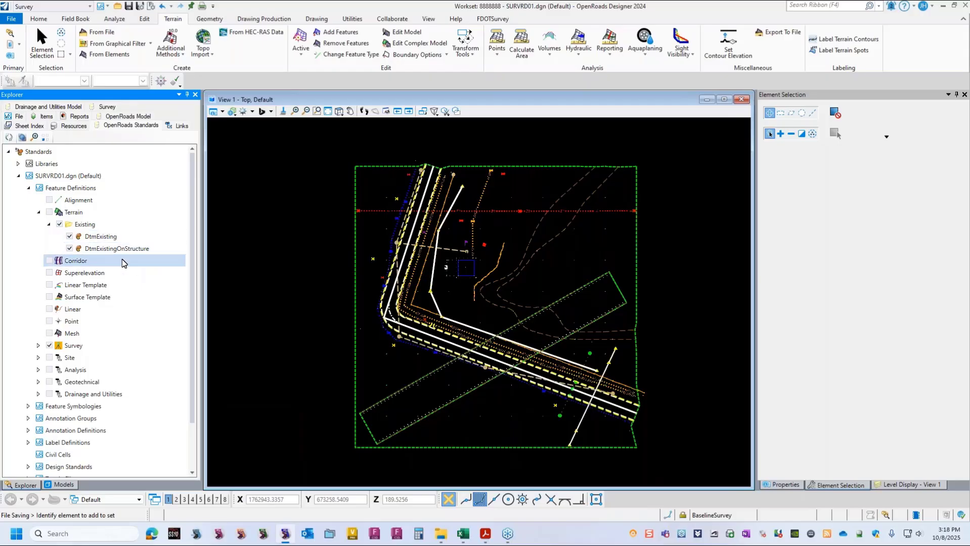
pyautogui.click(69, 249)
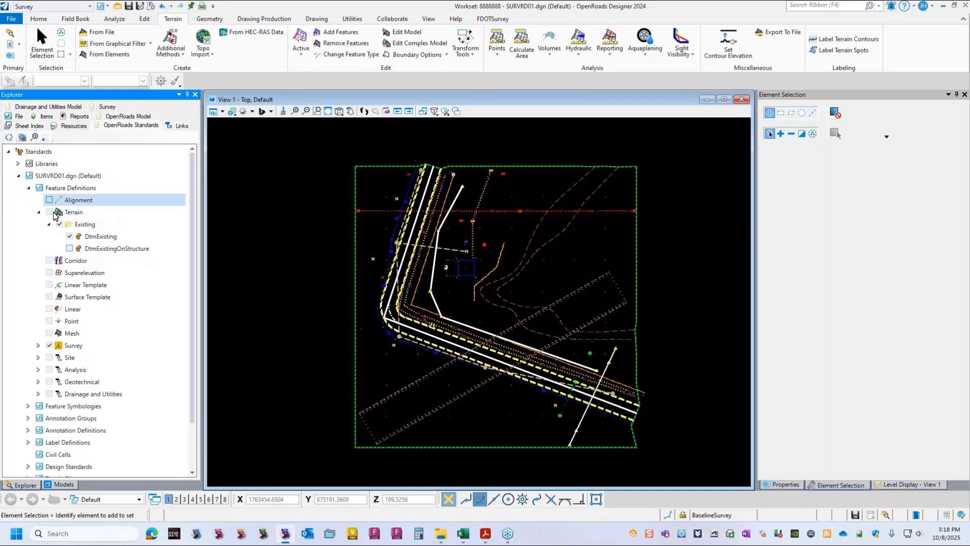
# - Hide all survey data in the Default model and list the Existing Ground terrain's calculated features in its properties
pyautogui.click(108, 107)
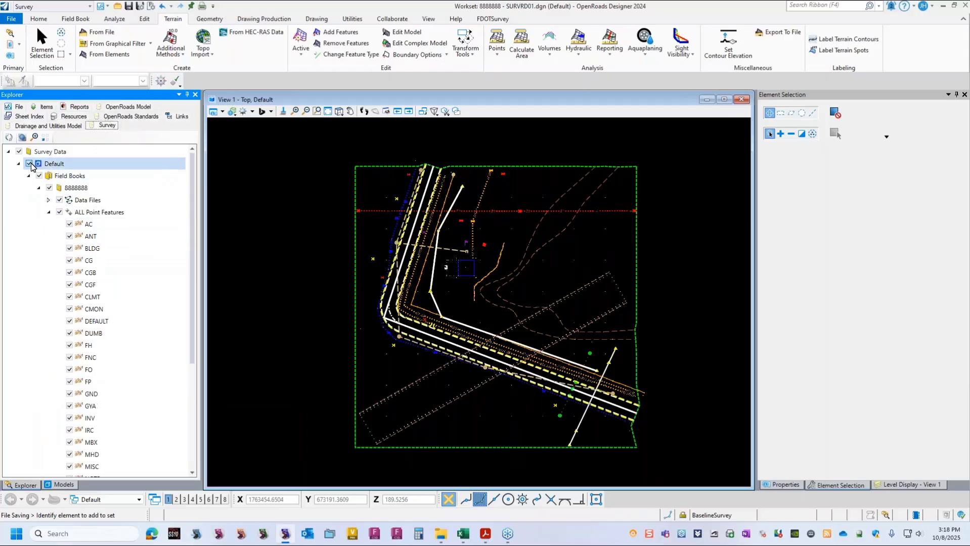
pyautogui.click(29, 164)
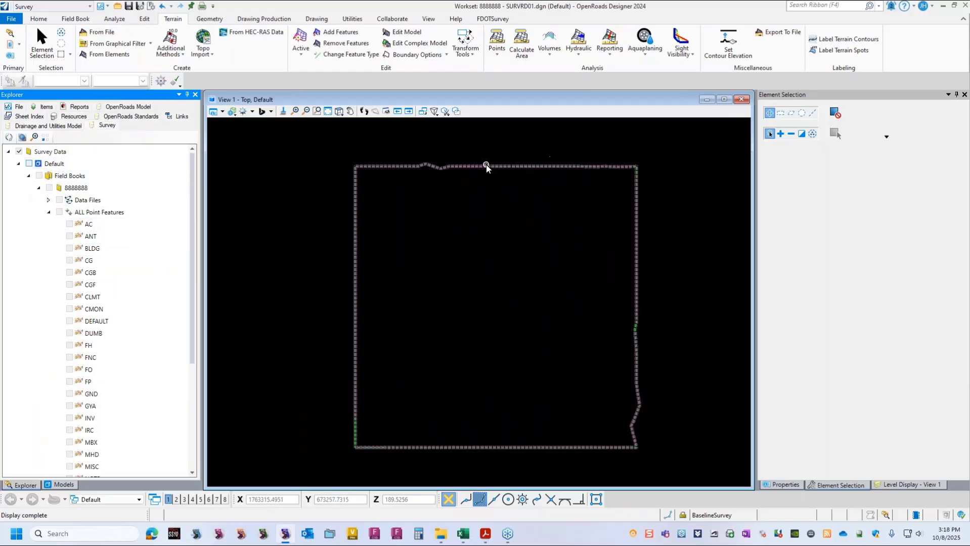
pyautogui.click(45, 40)
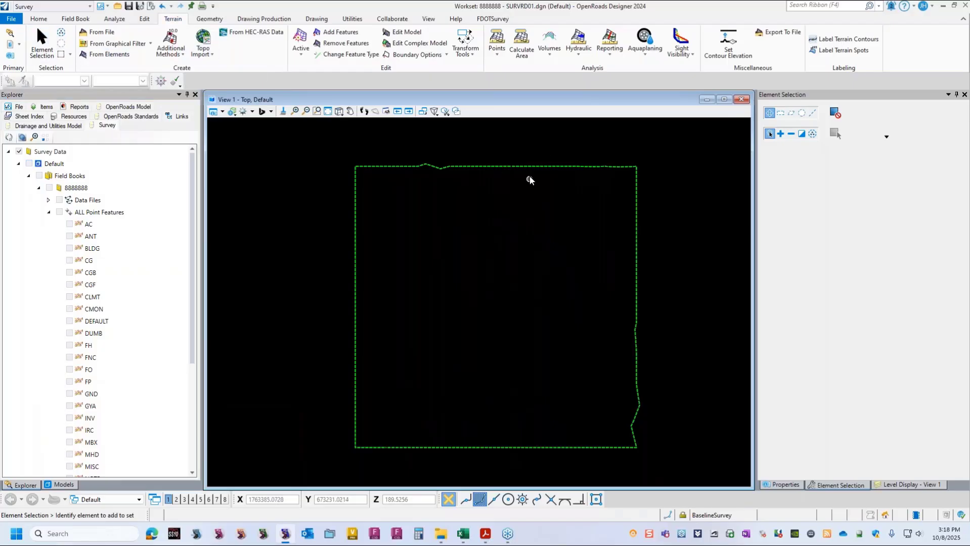
pyautogui.click(526, 167)
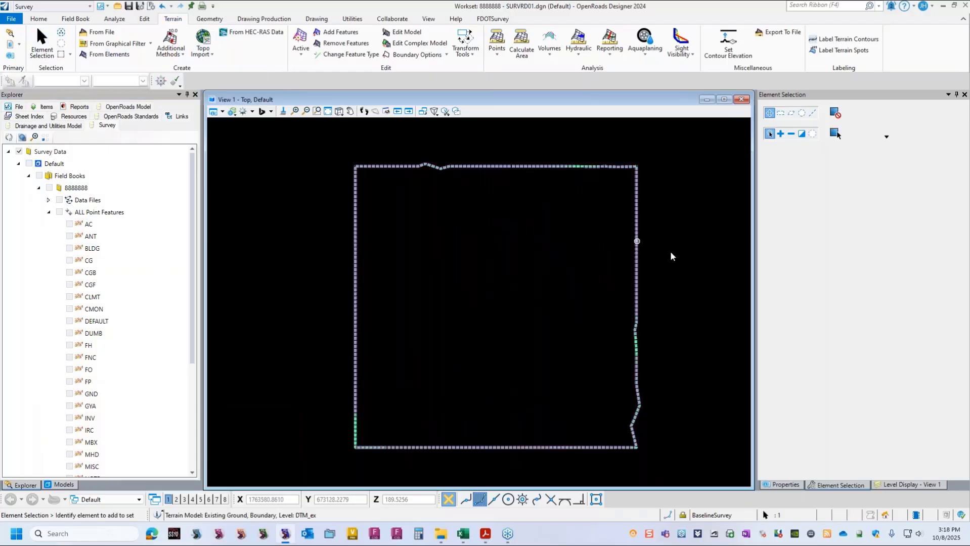
pyautogui.click(782, 484)
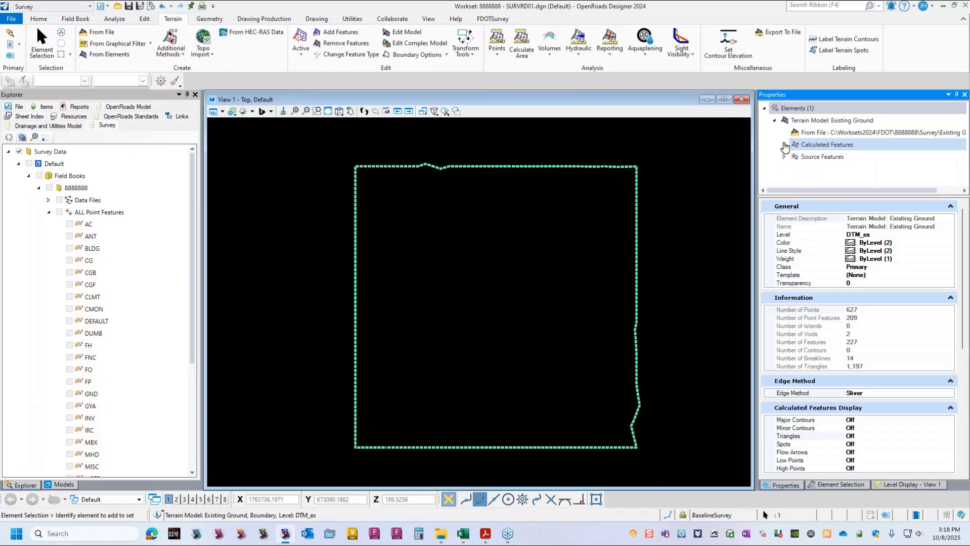
pyautogui.click(785, 145)
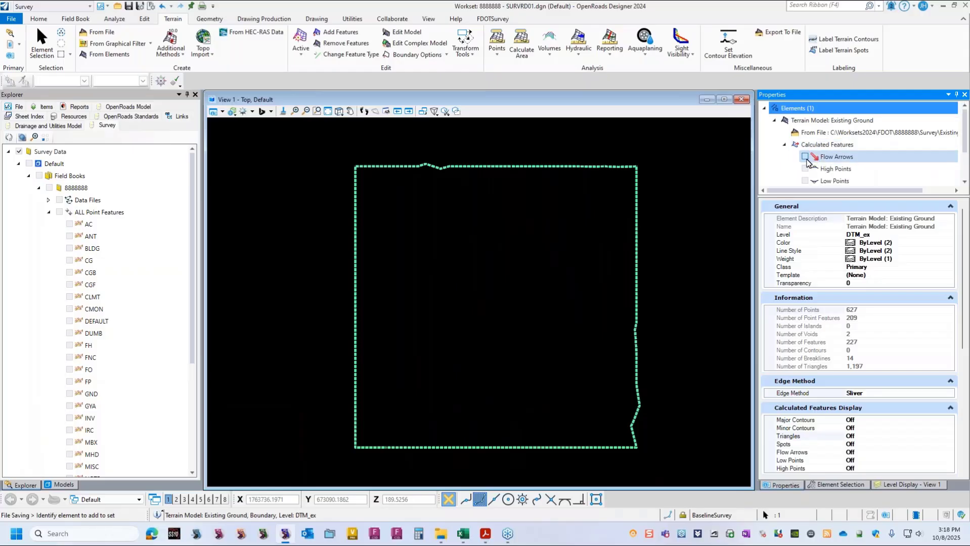
# - Display the Existing Ground terrain's flow arrows, examine them up close, and turn them off again
pyautogui.click(805, 157)
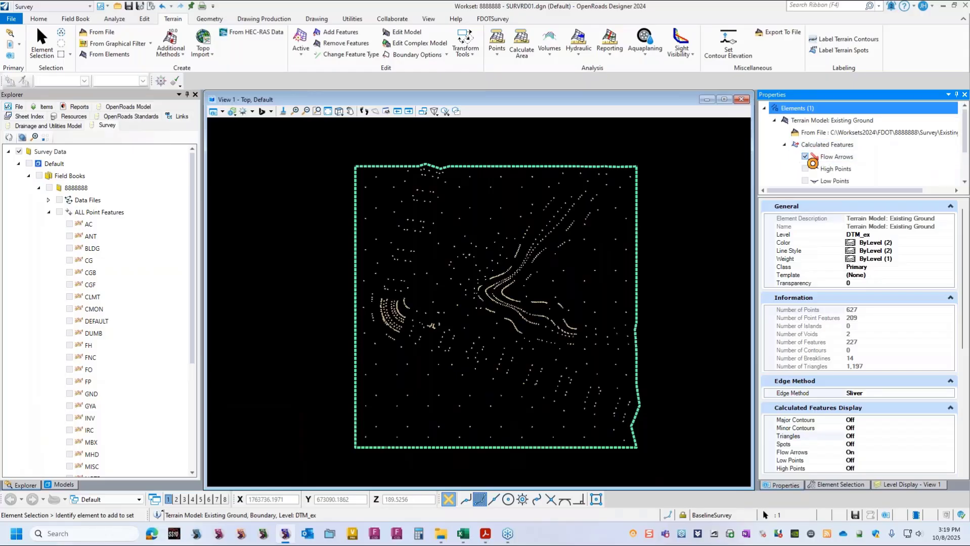
pyautogui.scroll(3, 495, 293)
pyautogui.scroll(5, 490, 290)
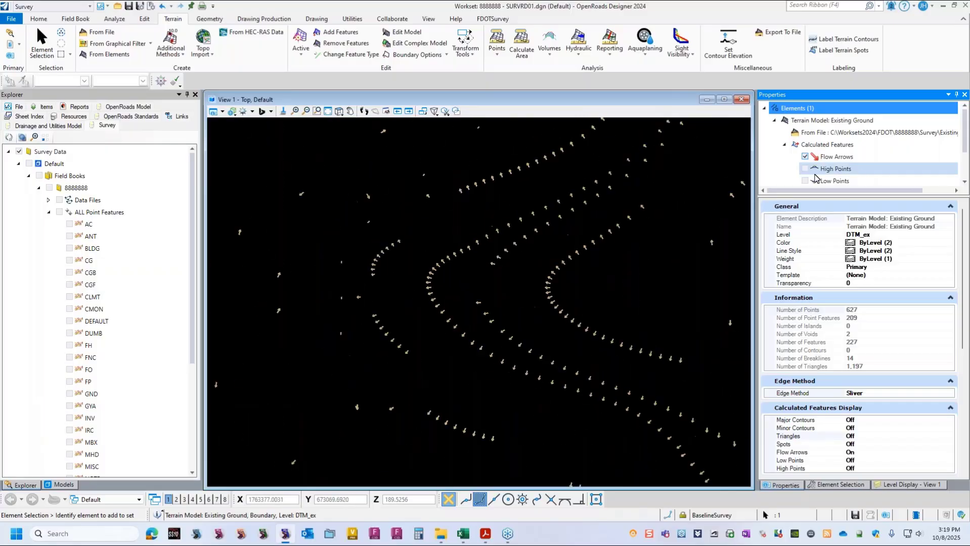
pyautogui.click(805, 157)
# - Preview the Existing Ground terrain's high points and low points one after the other, turning each off again
pyautogui.click(805, 168)
pyautogui.scroll(-3, 534, 257)
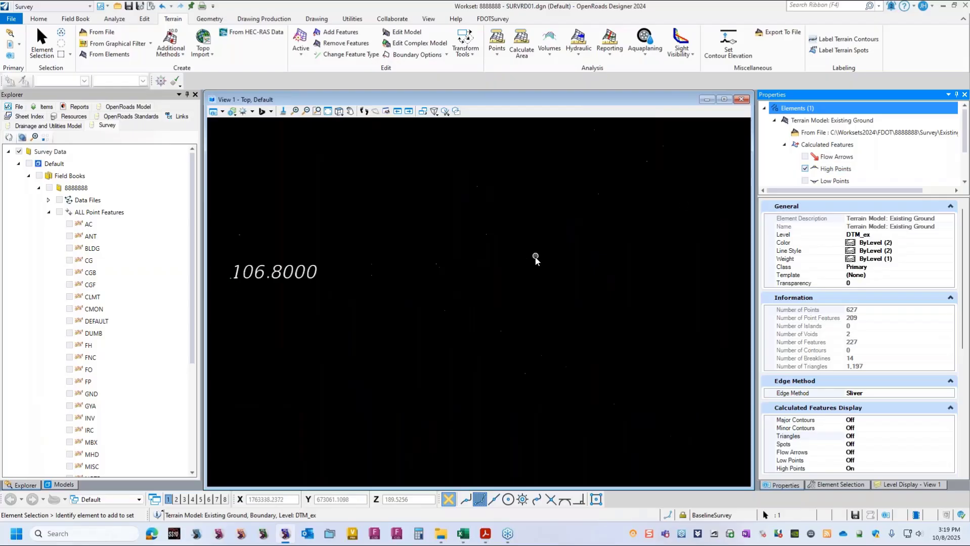
pyautogui.click(805, 169)
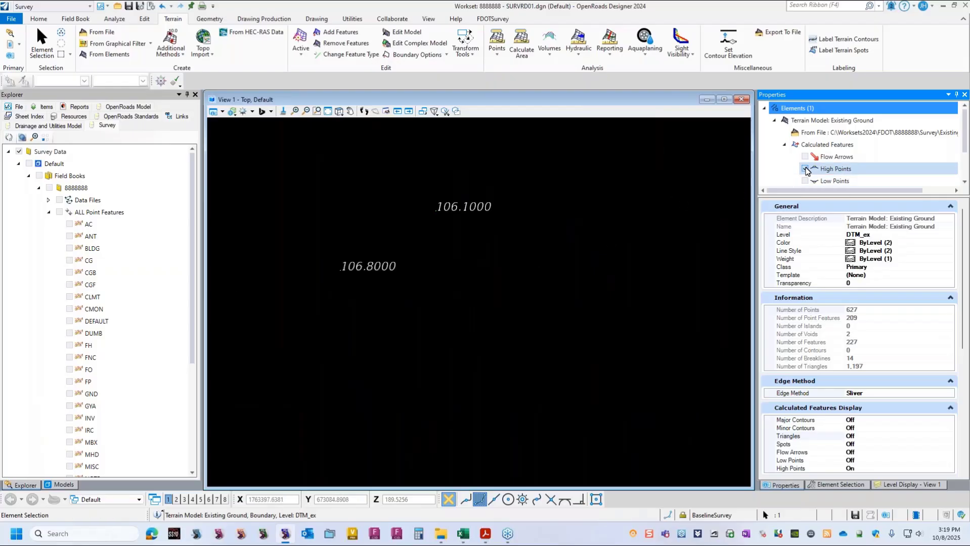
pyautogui.click(806, 181)
pyautogui.click(805, 181)
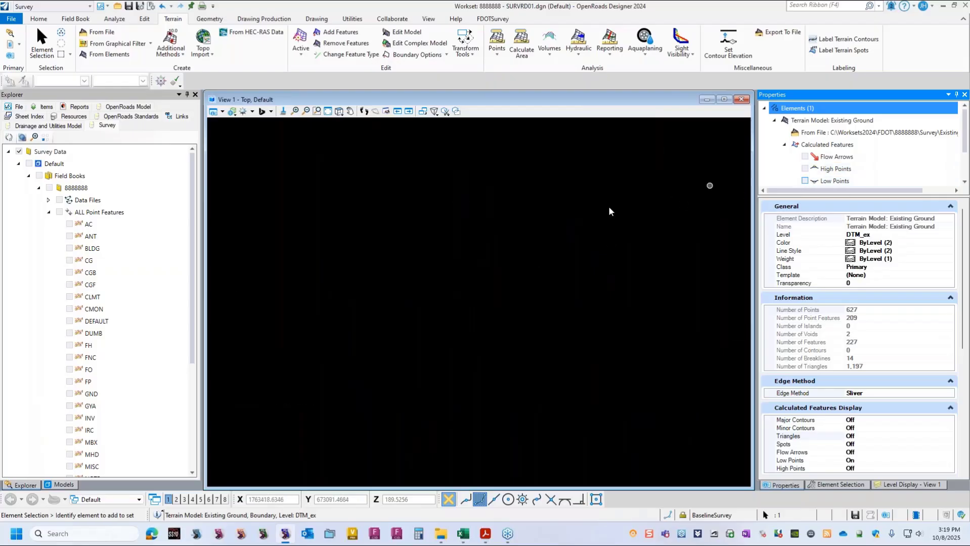
# - Display the calculated spots of the Existing Ground terrain, examine them, and turn them off again
pyautogui.scroll(-2, 830, 162)
pyautogui.click(813, 145)
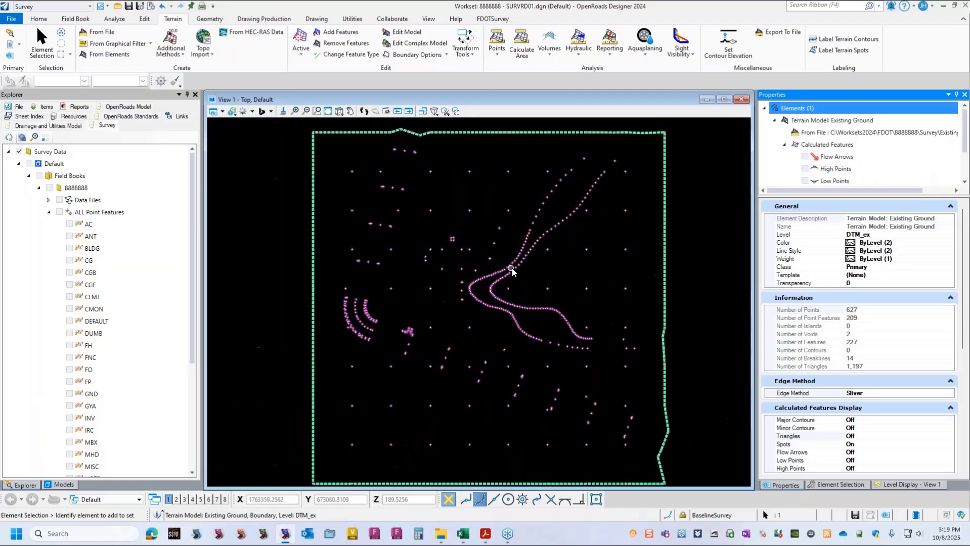
pyautogui.scroll(3, 554, 266)
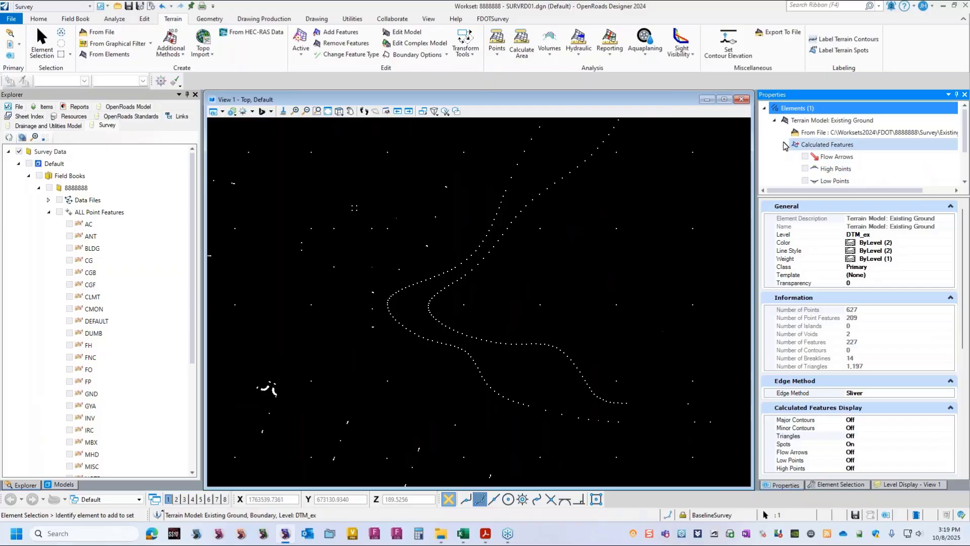
pyautogui.scroll(-2, 824, 173)
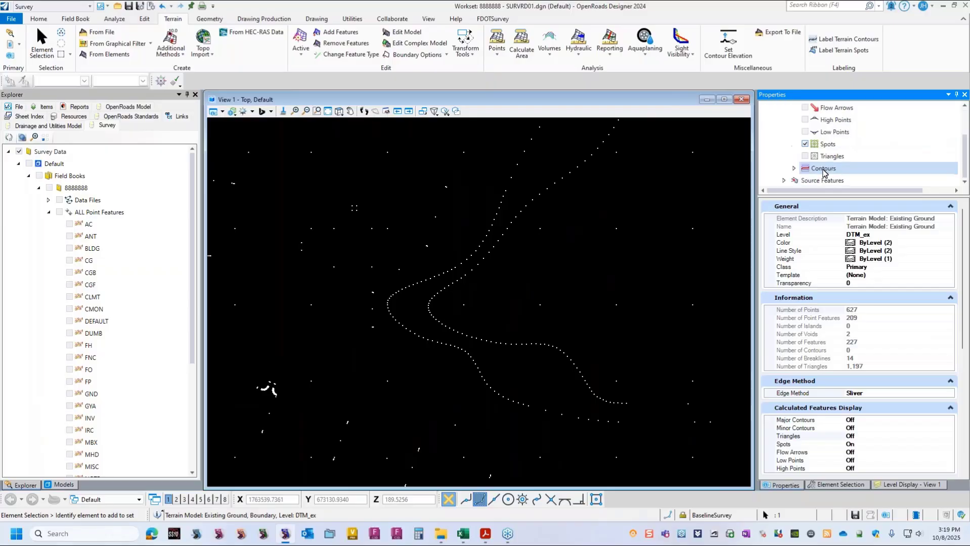
pyautogui.click(805, 144)
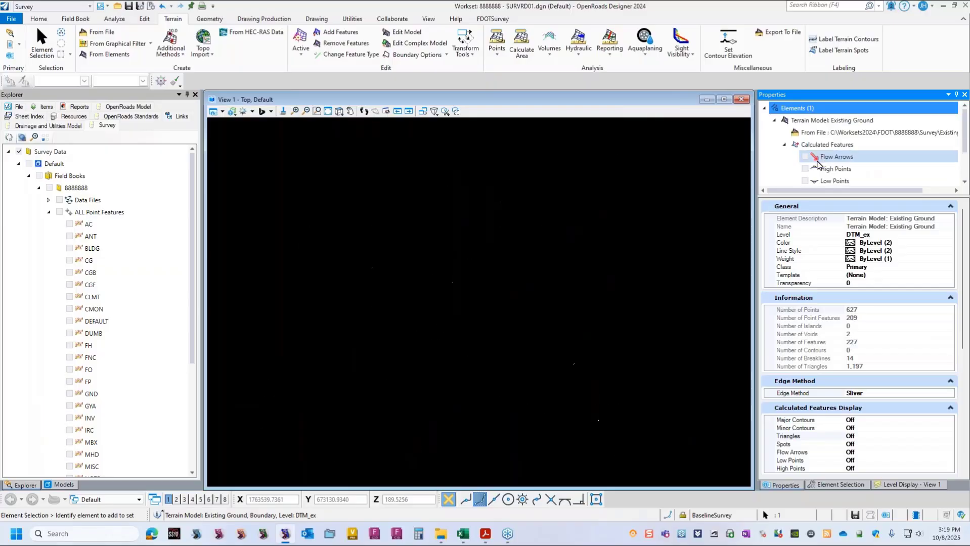
# - Turn on the display of breaklines among the Existing Ground terrain's source features and examine them
pyautogui.click(784, 145)
pyautogui.click(784, 158)
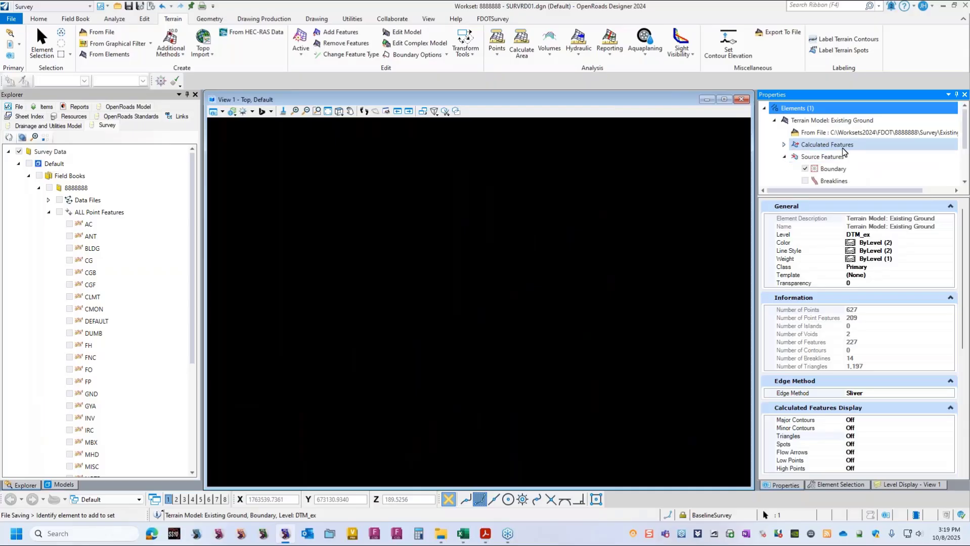
pyautogui.scroll(-1, 840, 147)
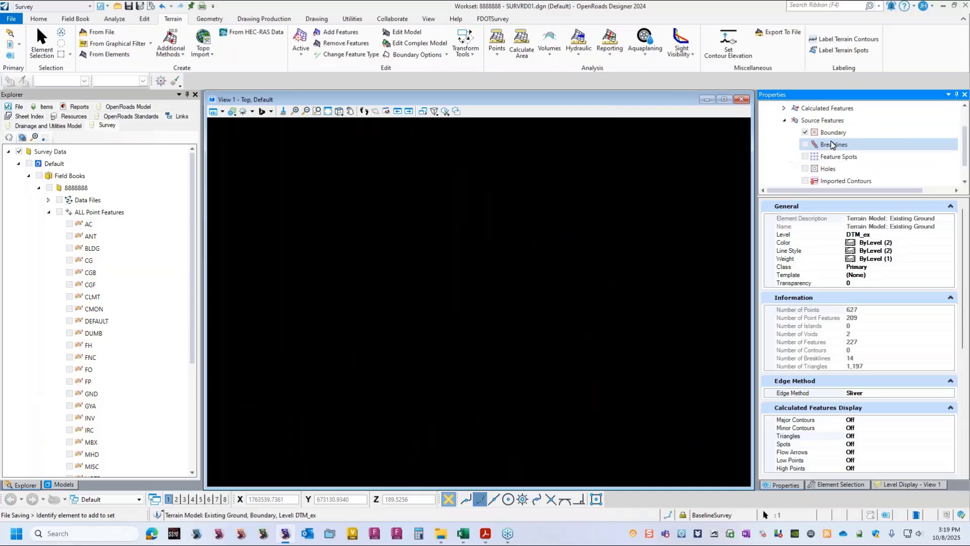
pyautogui.click(805, 145)
pyautogui.scroll(-2, 504, 330)
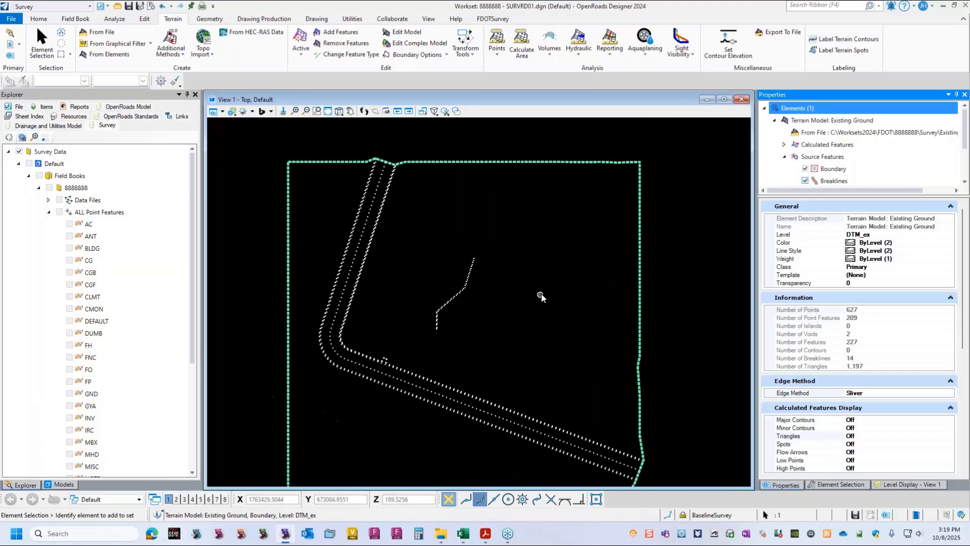
pyautogui.scroll(-1, 541, 297)
pyautogui.scroll(1, 389, 320)
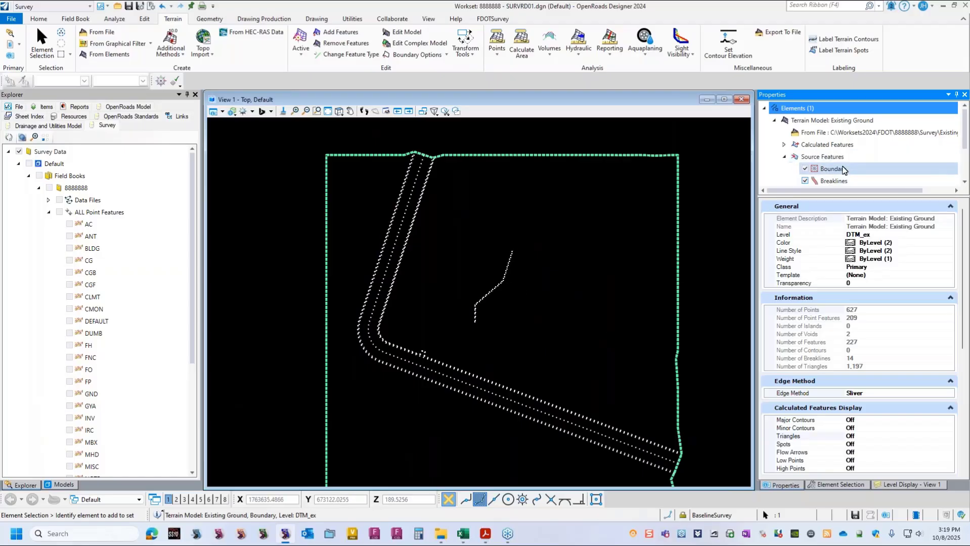
pyautogui.scroll(-2, 874, 151)
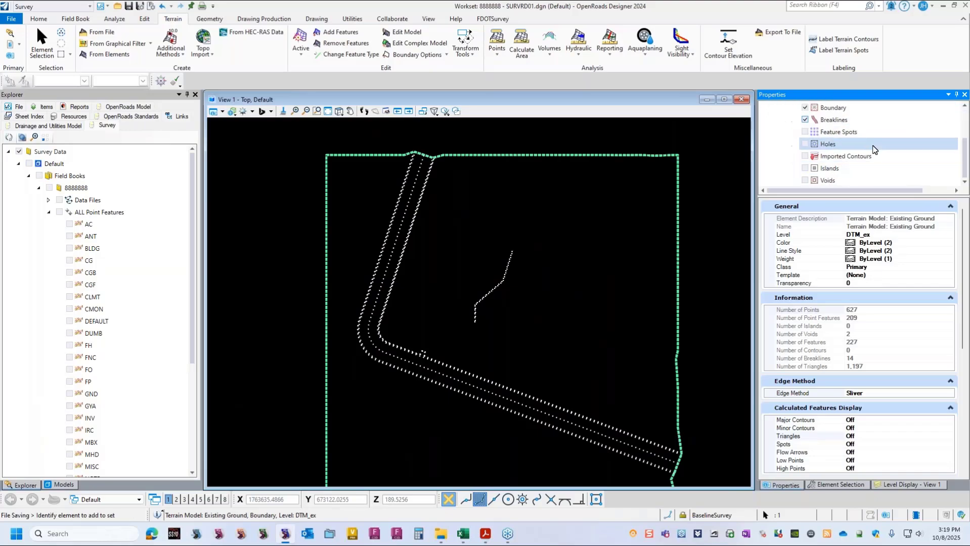
# - Display the Existing Ground terrain's feature spots, examine them, and turn off both the breaklines and the feature spots
pyautogui.click(806, 132)
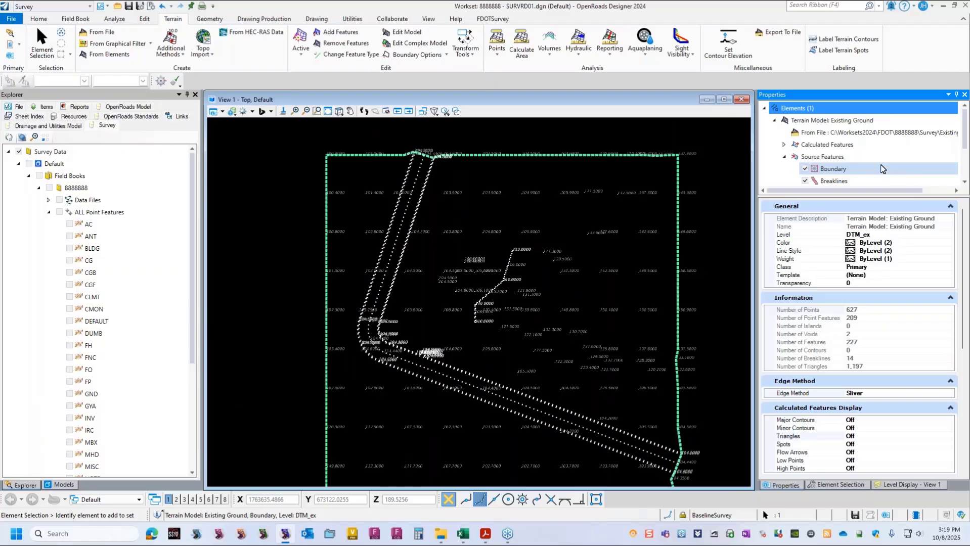
pyautogui.scroll(-1, 881, 168)
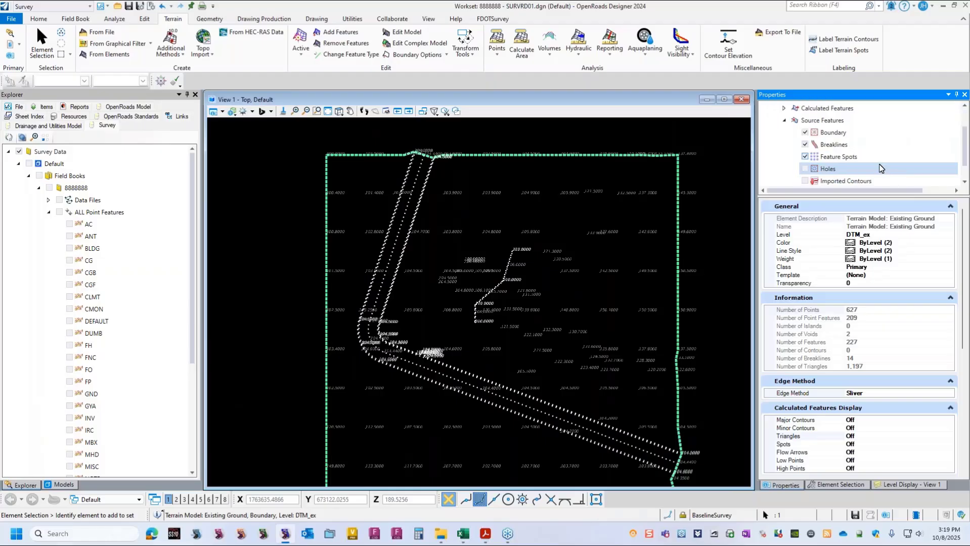
pyautogui.click(806, 132)
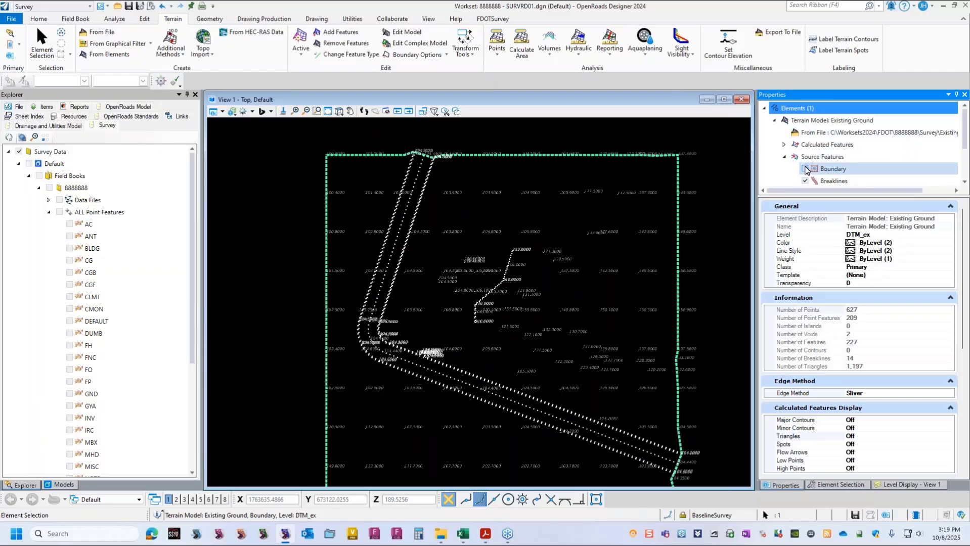
pyautogui.click(805, 169)
pyautogui.click(805, 180)
pyautogui.scroll(-2, 818, 170)
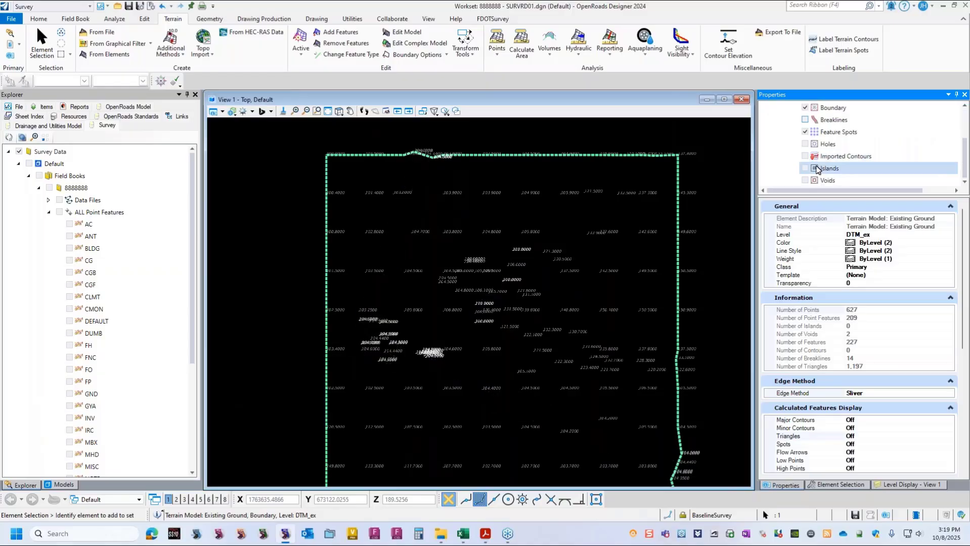
pyautogui.click(806, 132)
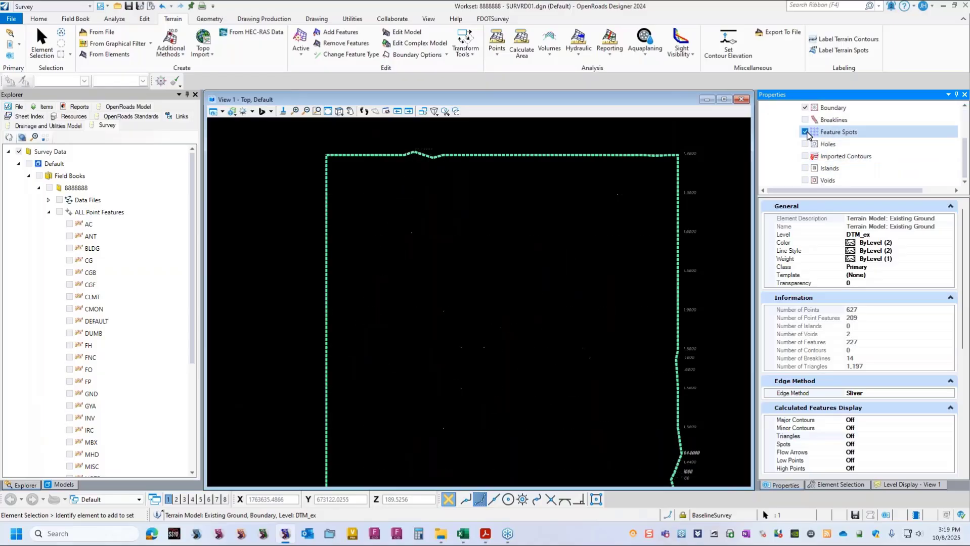
pyautogui.click(805, 132)
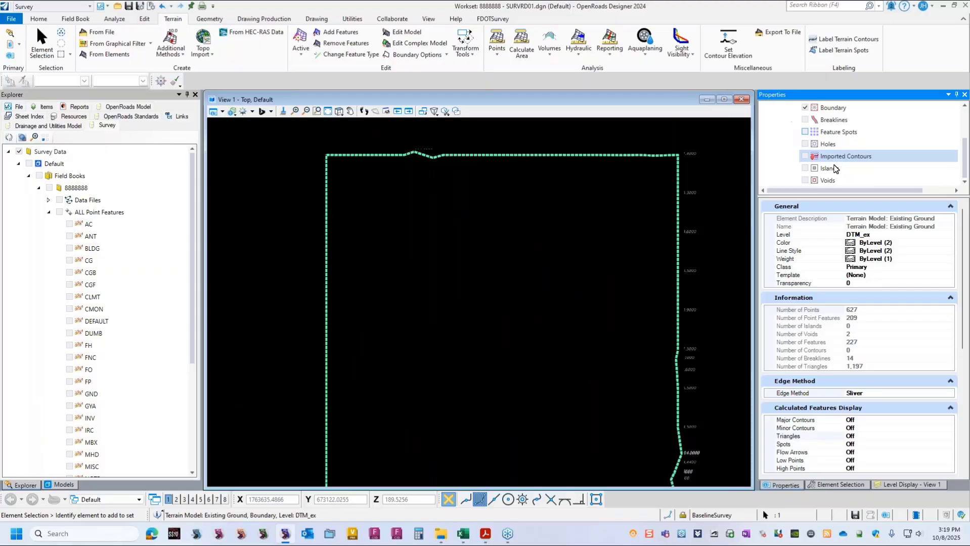
# - Turn on the display of voids among the Existing Ground terrain's source features, examine them up close, and save the file
pyautogui.click(805, 181)
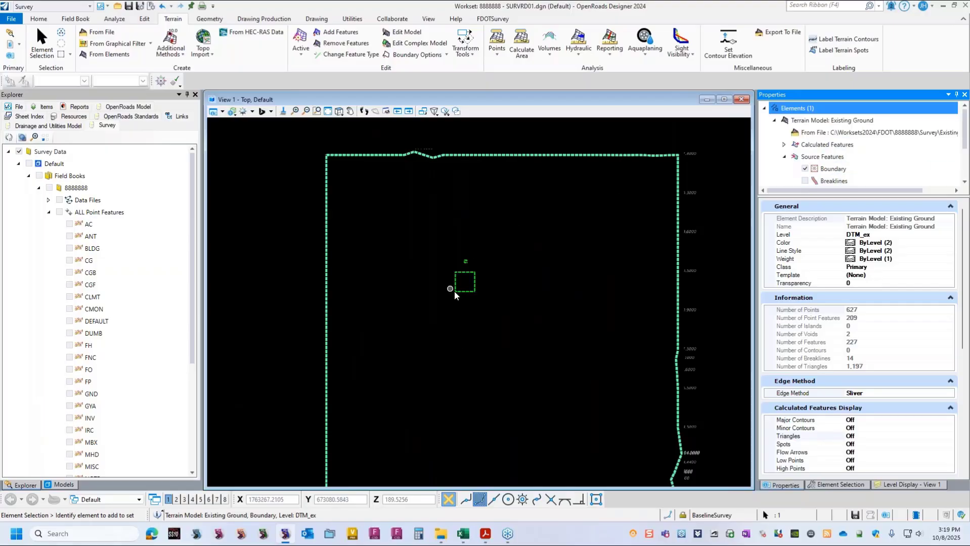
pyautogui.scroll(2, 471, 265)
pyautogui.scroll(2, 469, 253)
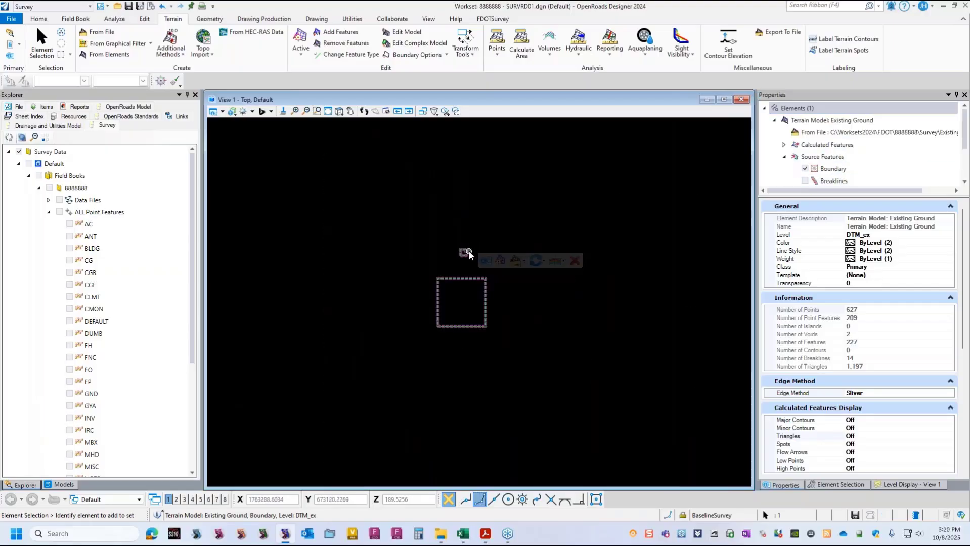
pyautogui.scroll(-1, 848, 159)
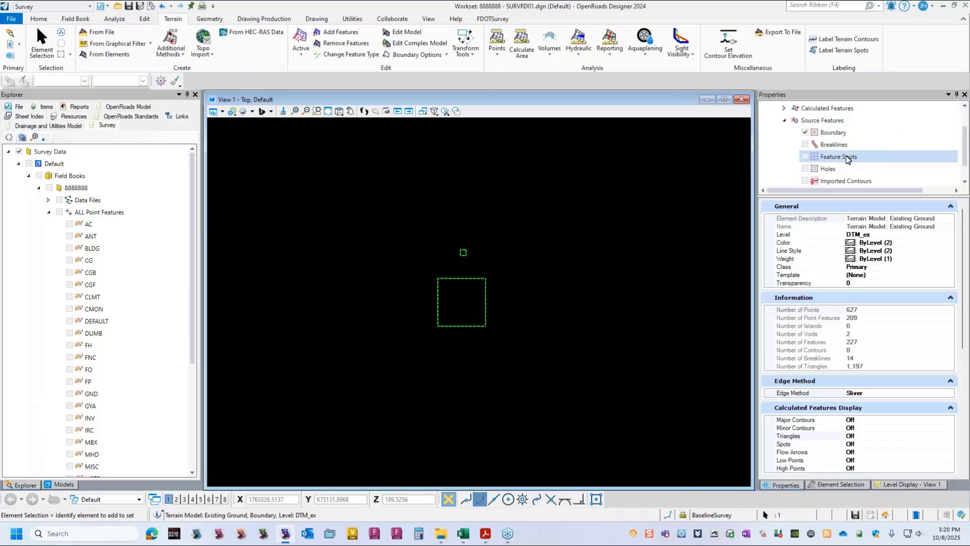
pyautogui.scroll(-1, 848, 159)
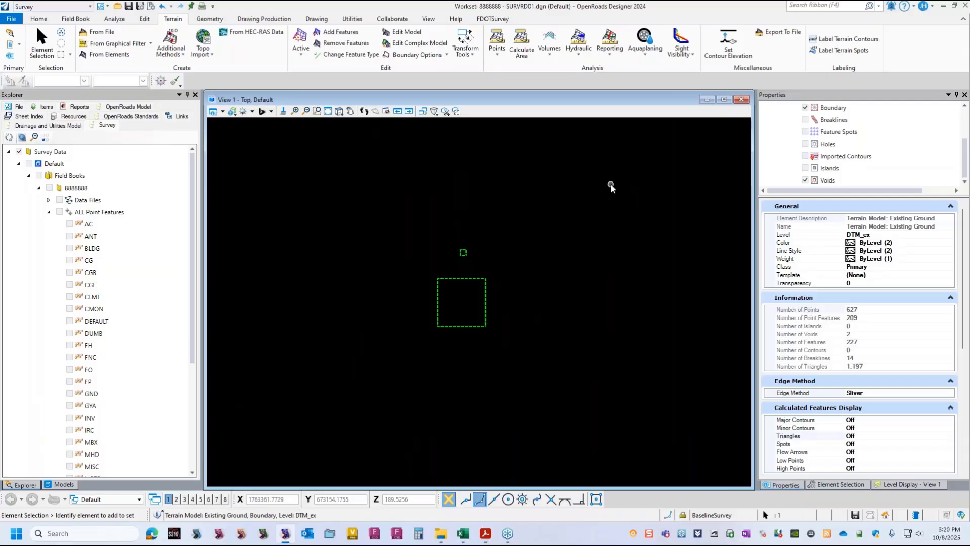
pyautogui.hotkey('ctrl', 's')
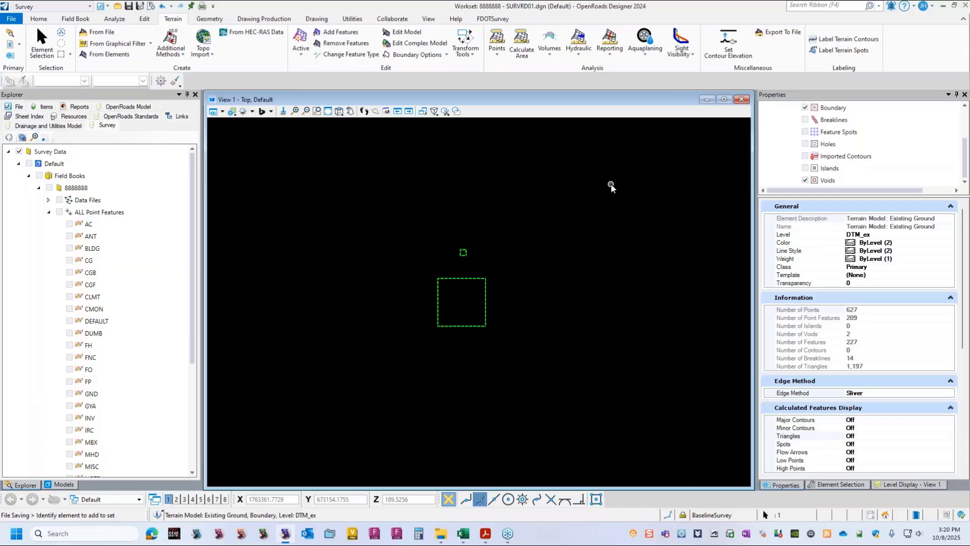
pyautogui.scroll(2, 810, 144)
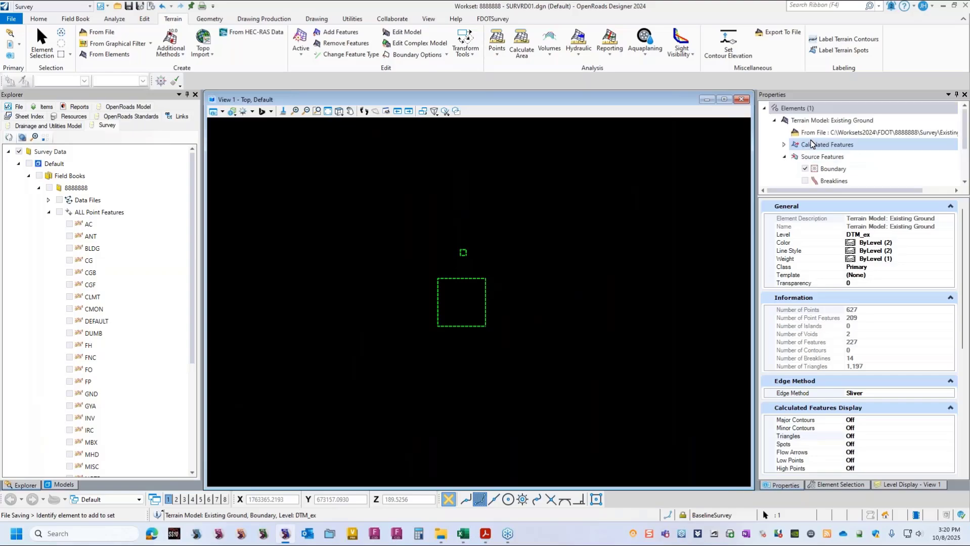
# - Turn the display of the Default model's survey data, including all field book point features, back on
pyautogui.click(673, 199)
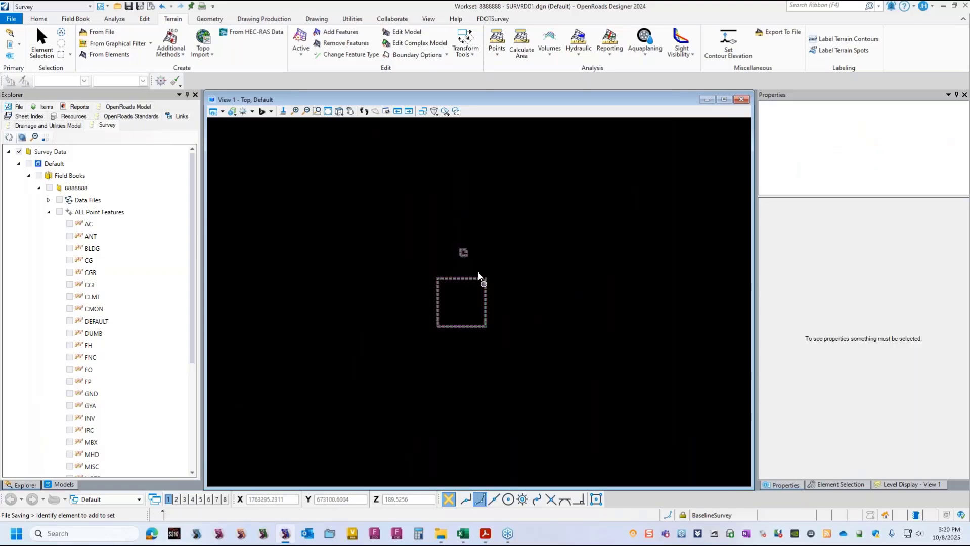
pyautogui.scroll(-1, 415, 284)
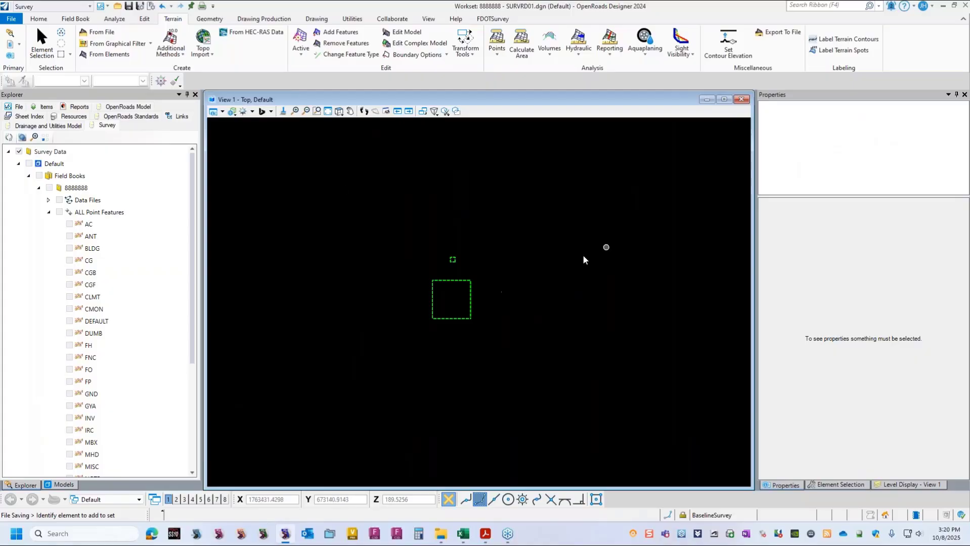
pyautogui.click(465, 281)
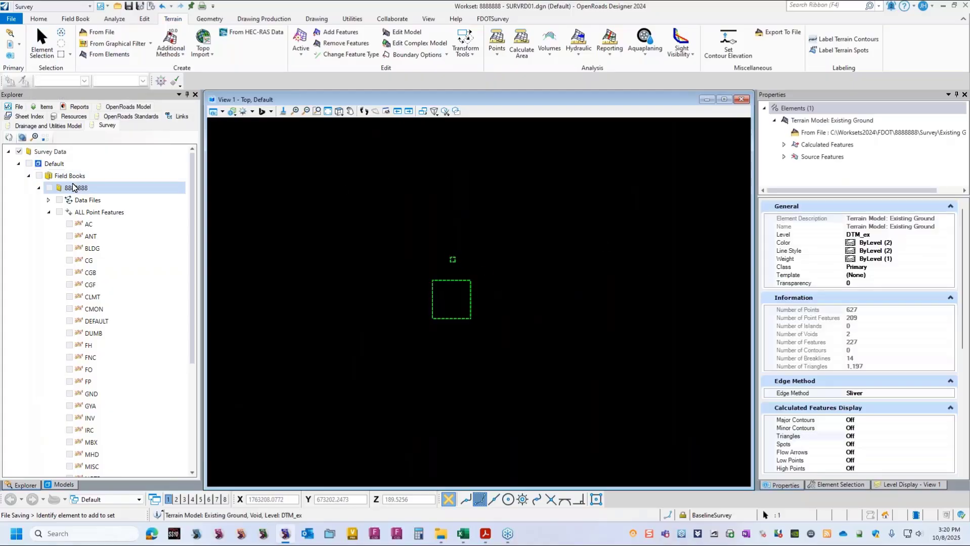
pyautogui.click(37, 164)
pyautogui.scroll(-1, 534, 280)
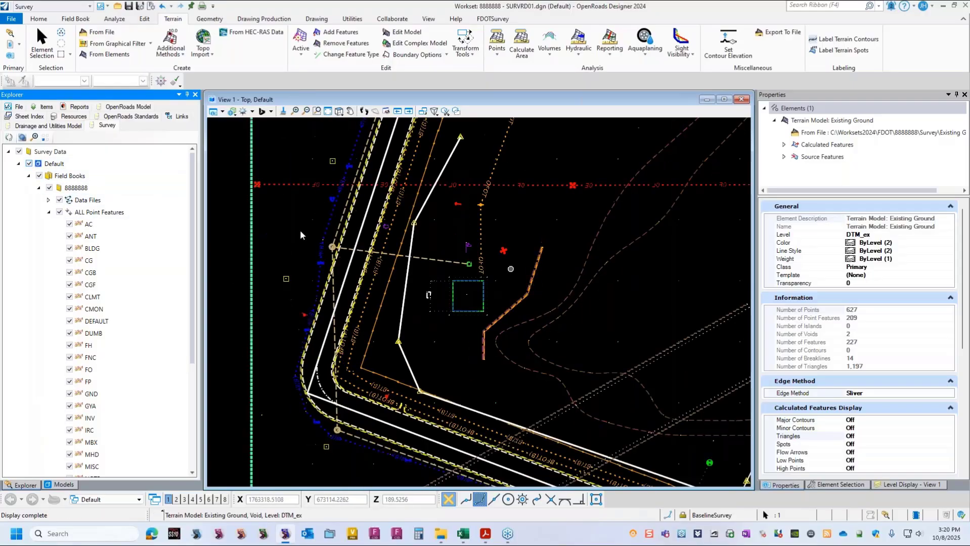
# - Select Existing Ground among the DtmExisting terrain models in the OpenRoads Model tree and set its Triangles display to On
pyautogui.click(133, 111)
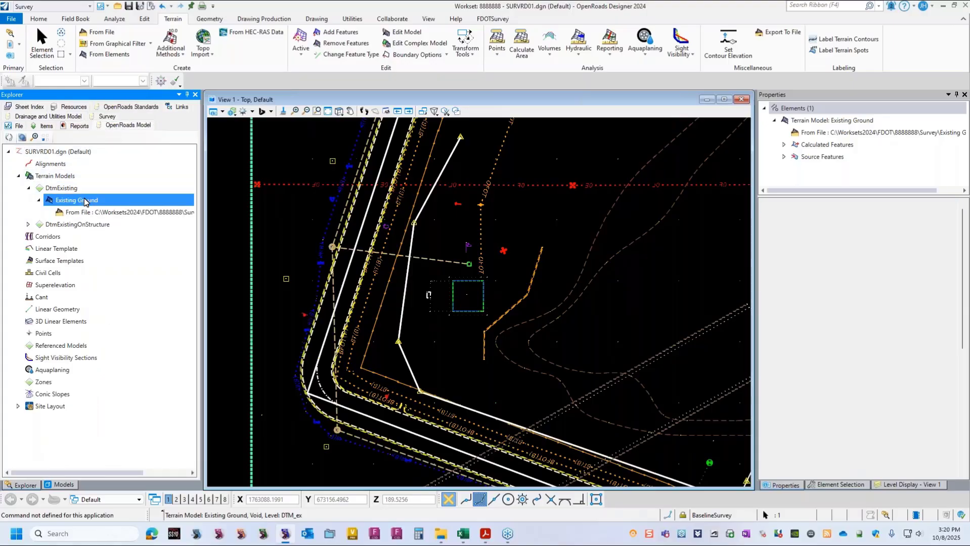
pyautogui.click(92, 212)
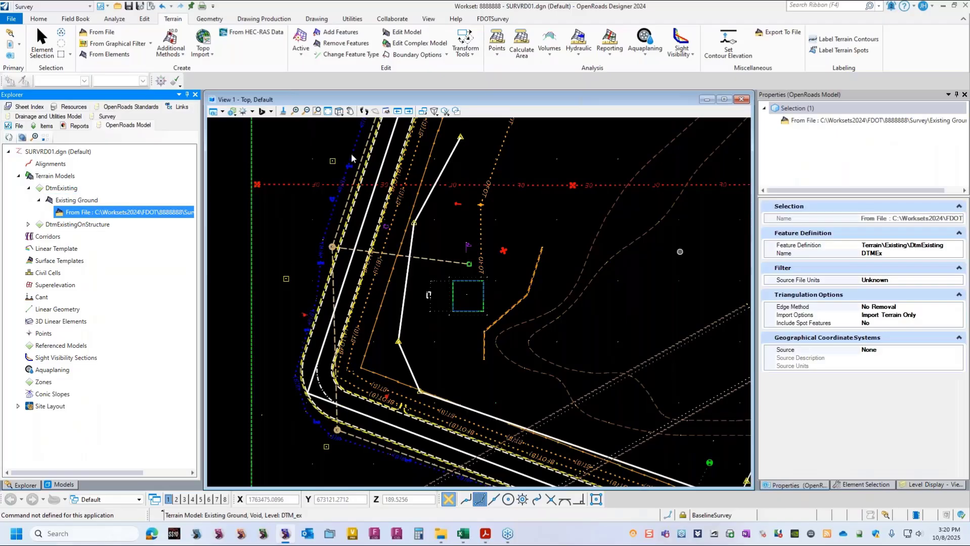
pyautogui.click(84, 200)
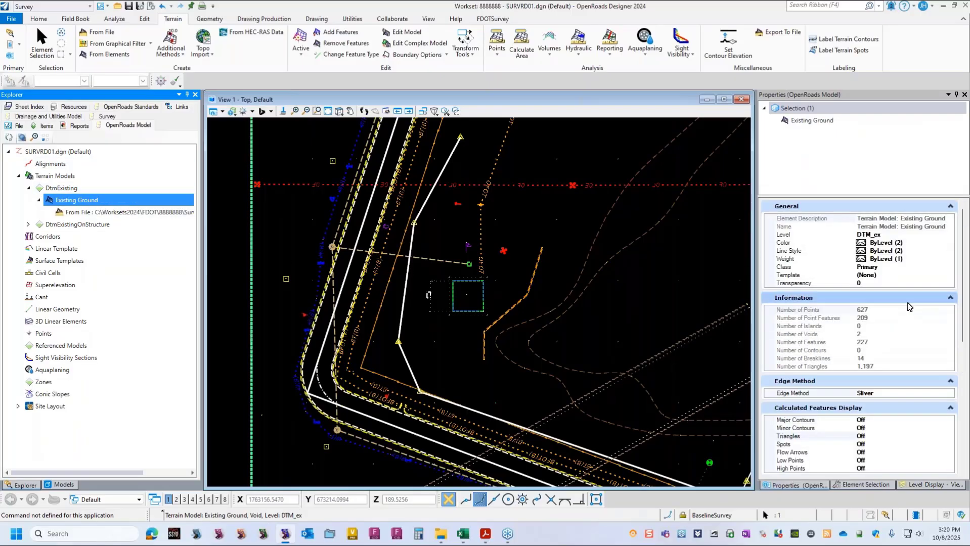
pyautogui.scroll(-3, 909, 306)
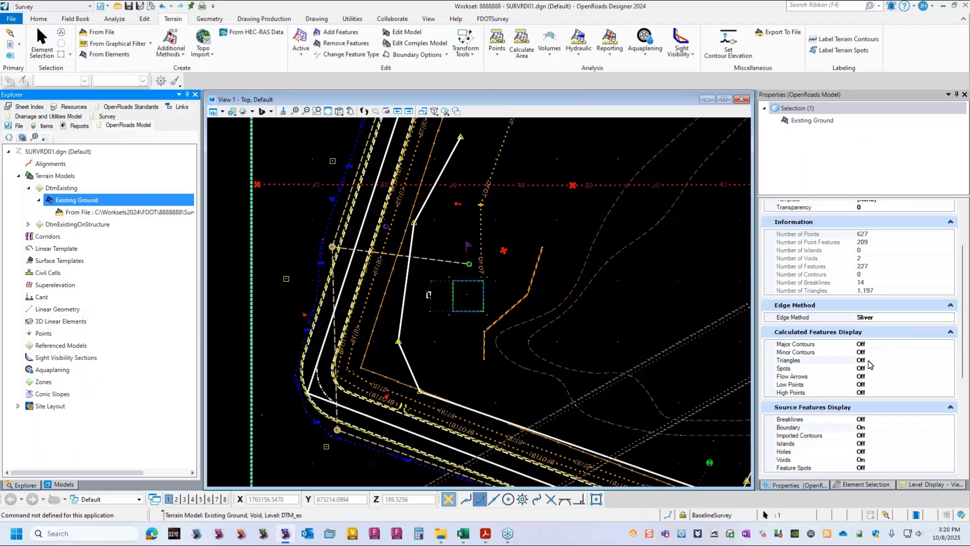
pyautogui.click(868, 361)
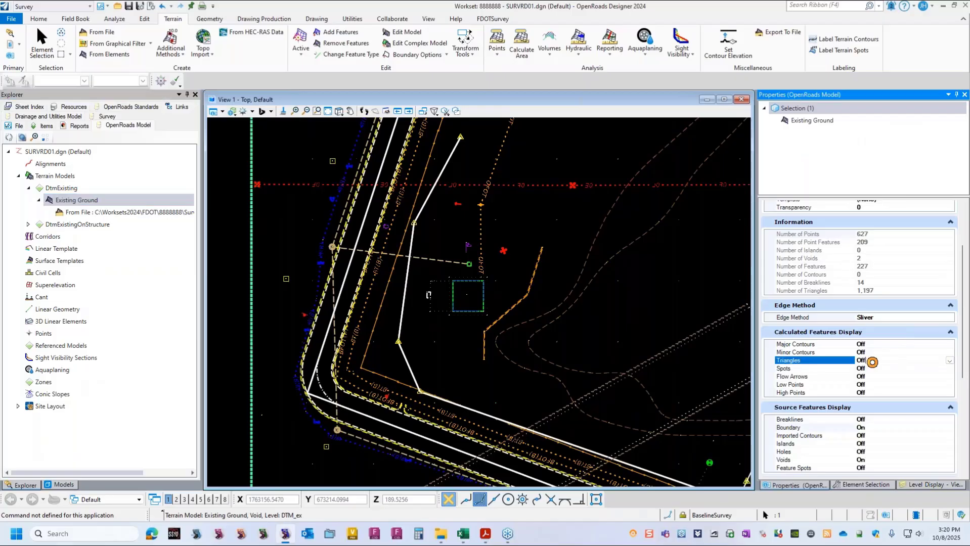
pyautogui.doubleClick(872, 362)
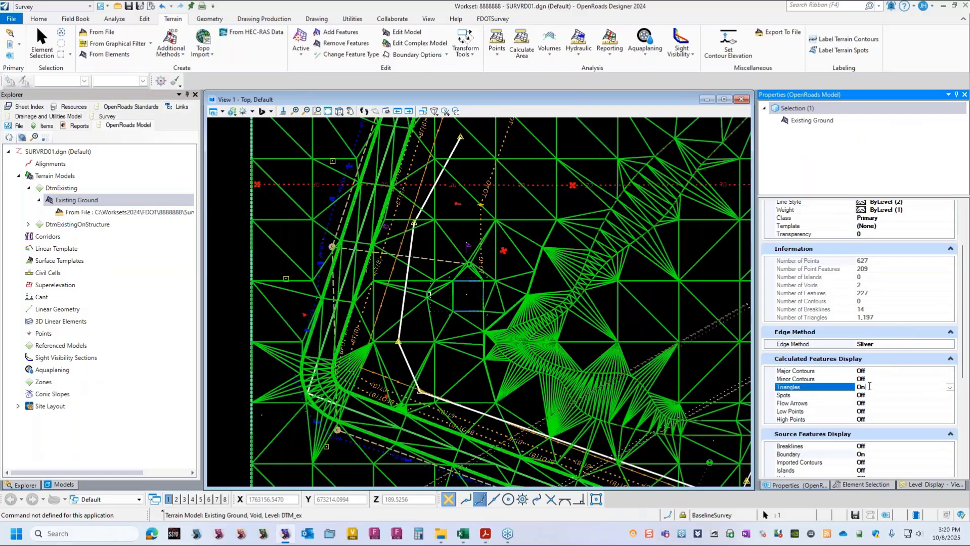
pyautogui.scroll(3, 842, 286)
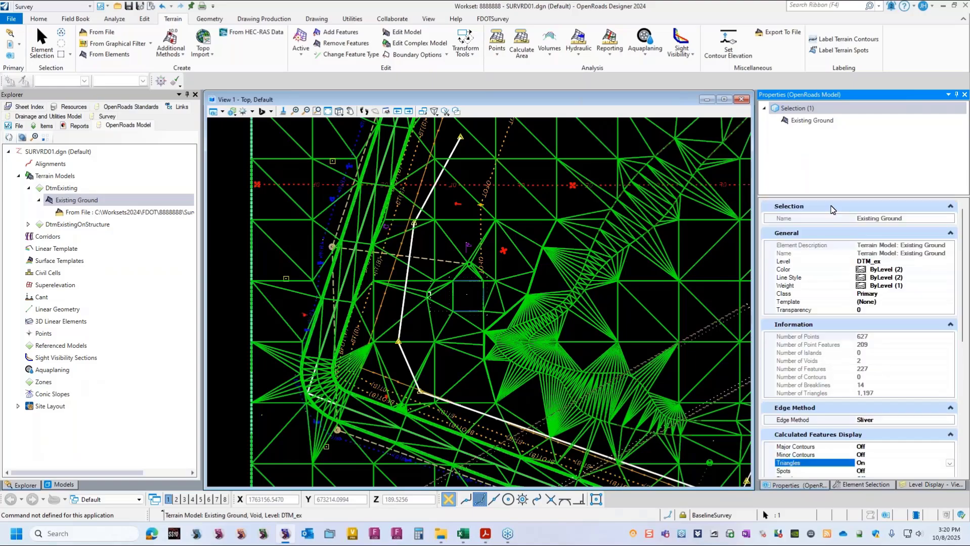
pyautogui.click(795, 121)
pyautogui.scroll(-5, 463, 322)
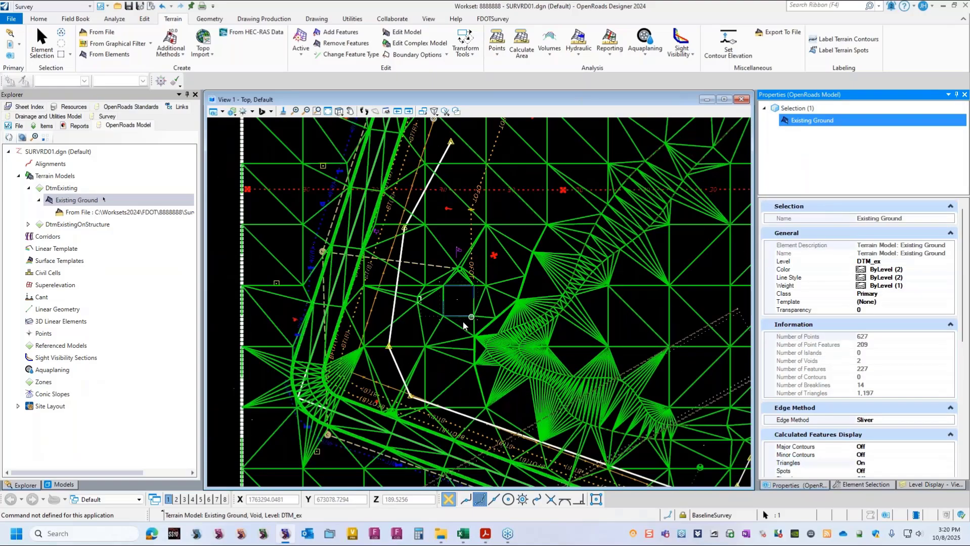
# - Select the Existing Ground terrain by its boundary, turn off its voids among the source features, and clear the selection
pyautogui.scroll(2, 580, 301)
pyautogui.click(645, 232)
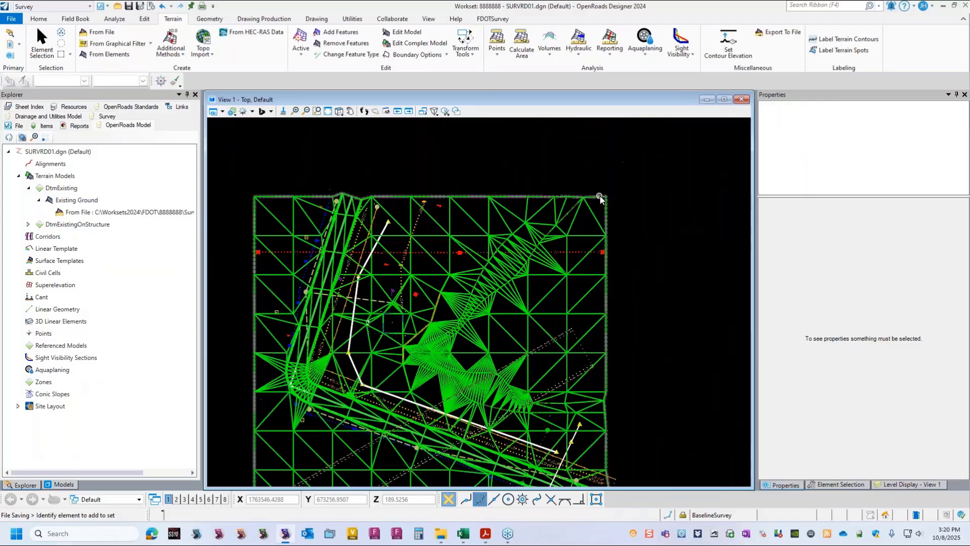
pyautogui.click(606, 222)
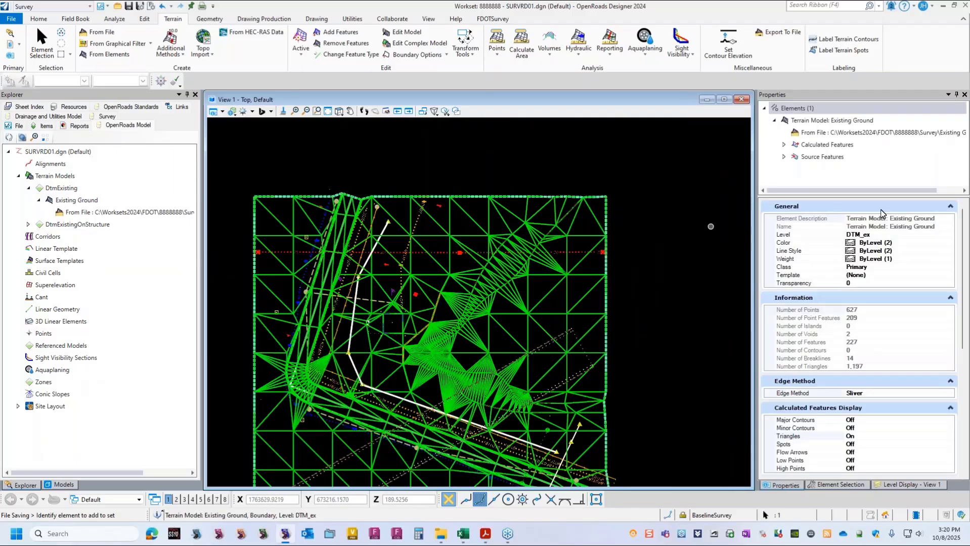
pyautogui.click(784, 145)
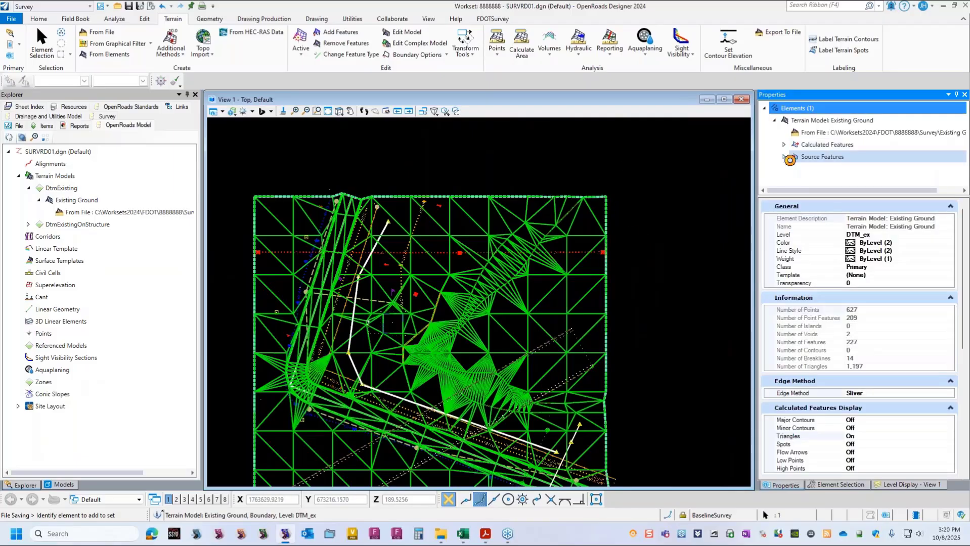
pyautogui.scroll(-3, 803, 171)
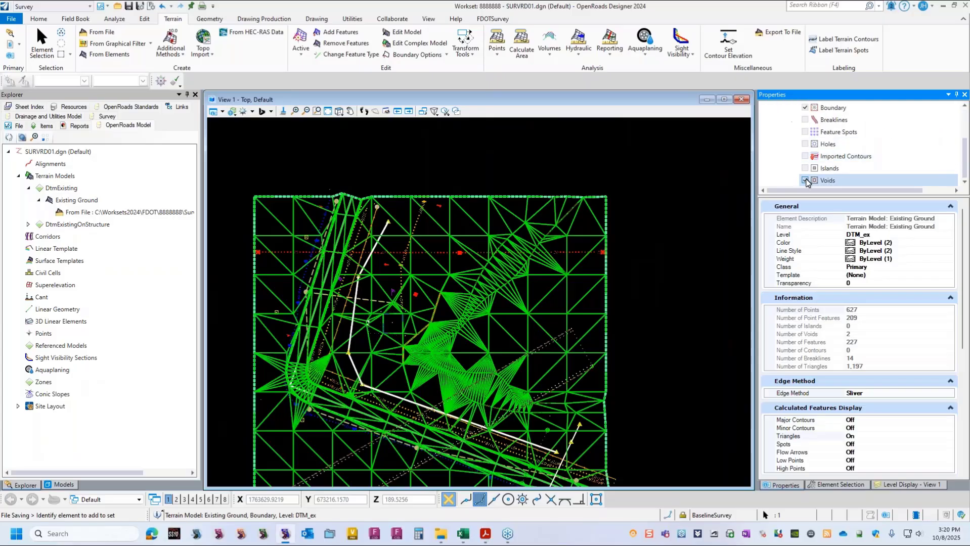
pyautogui.scroll(3, 809, 162)
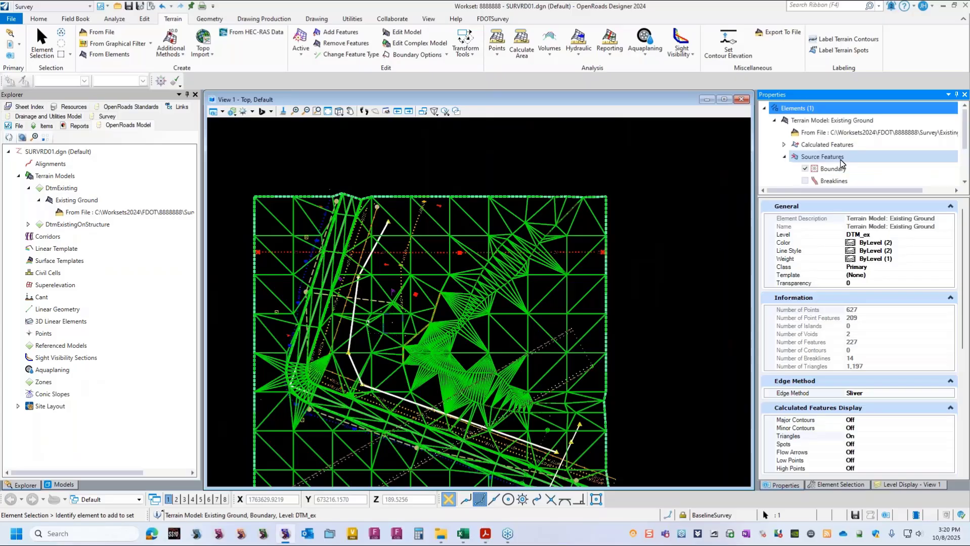
pyautogui.click(651, 205)
pyautogui.scroll(-2, 596, 190)
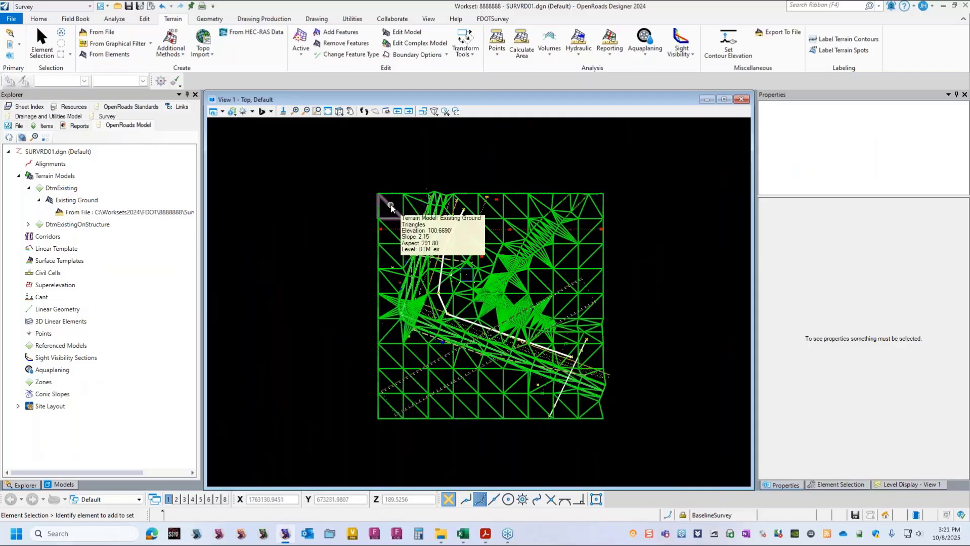
# - Set the Existing Ground terrain's Triangles display to Off and deselect the terrain
pyautogui.click(590, 257)
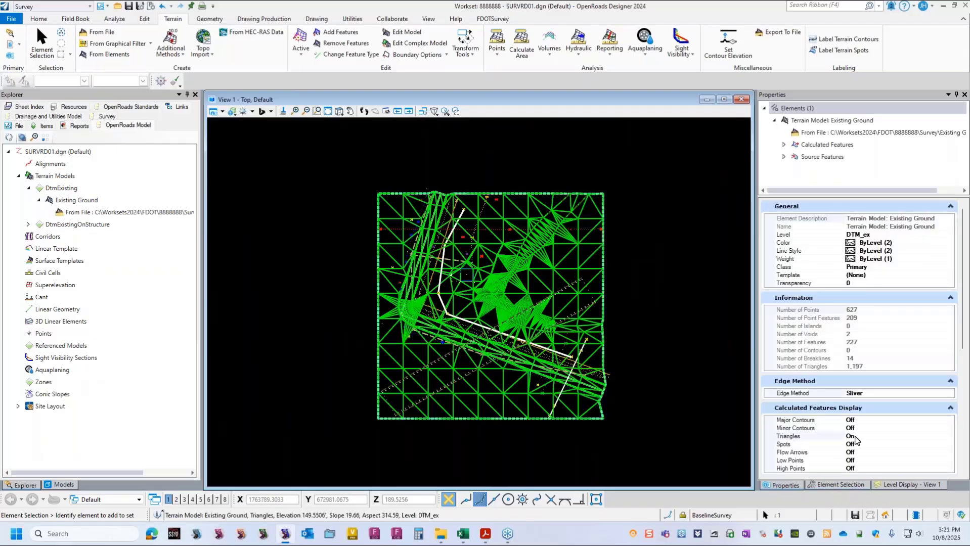
pyautogui.doubleClick(855, 437)
pyautogui.click(657, 291)
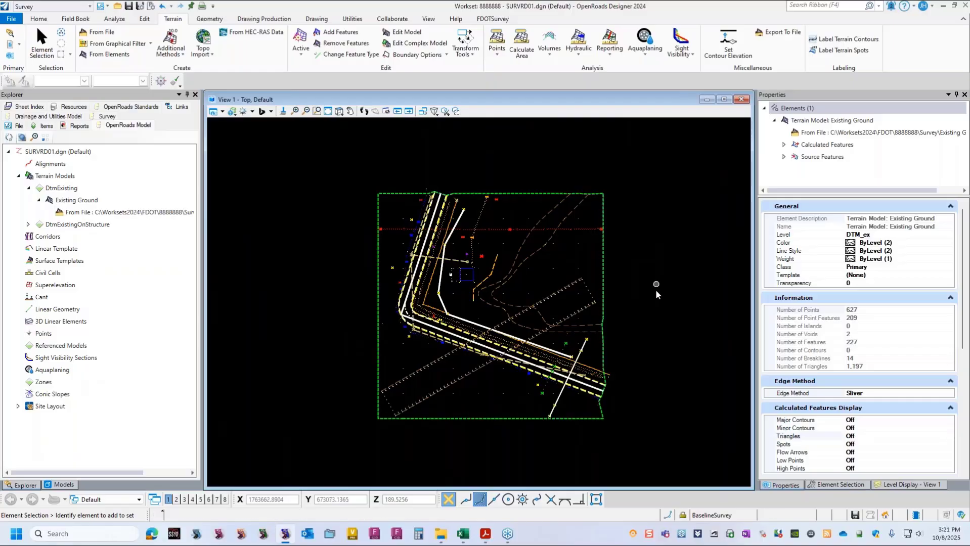
# - Toggle the DtmExistingOnStructure feature definition's display, leaving it and DtmExisting turned off under the existing terrain feature definitions in OpenRoads Standards
pyautogui.click(128, 107)
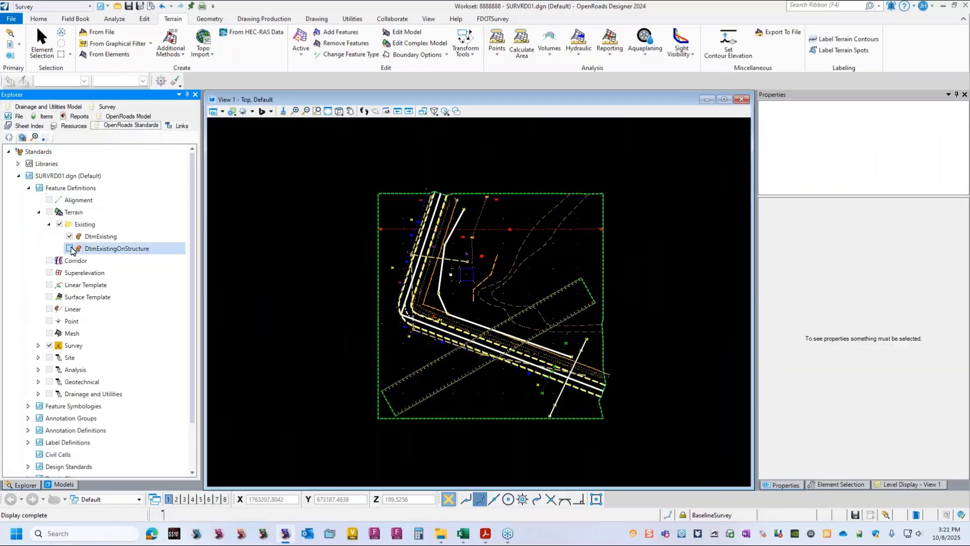
pyautogui.click(70, 249)
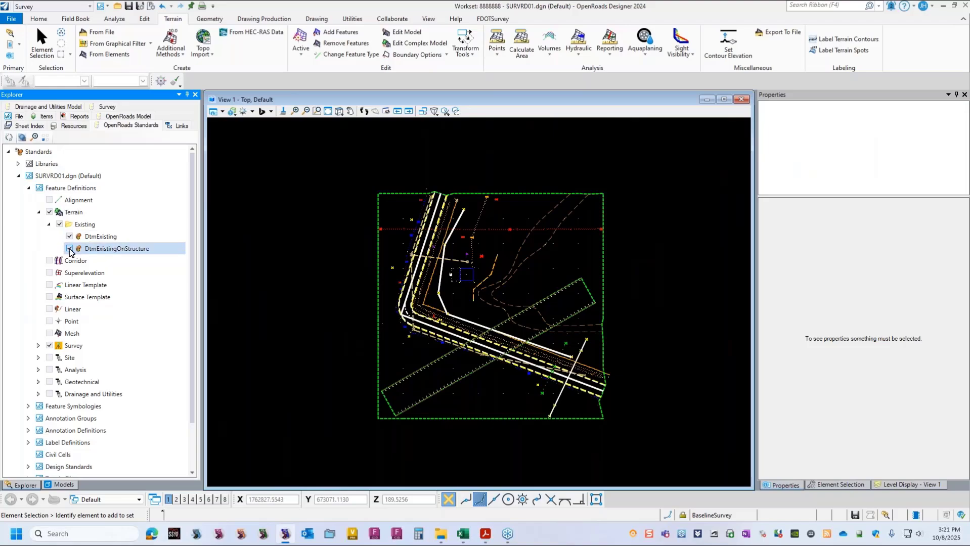
pyautogui.click(69, 248)
pyautogui.click(70, 236)
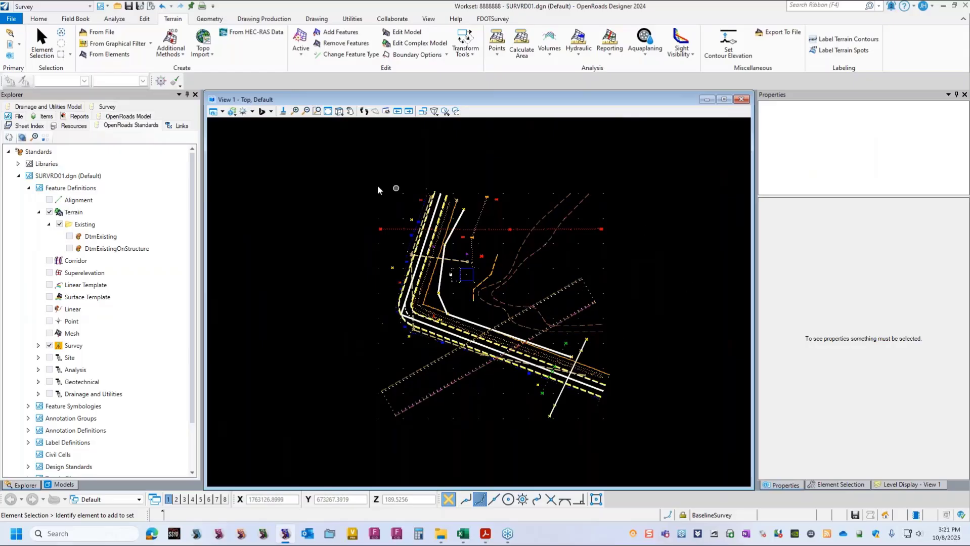
# - Select all survey elements in the view and annotate the selected elements
pyautogui.moveTo(344, 170)
pyautogui.mouseDown()
pyautogui.moveTo(503, 332)
pyautogui.moveTo(686, 449)
pyautogui.mouseUp()
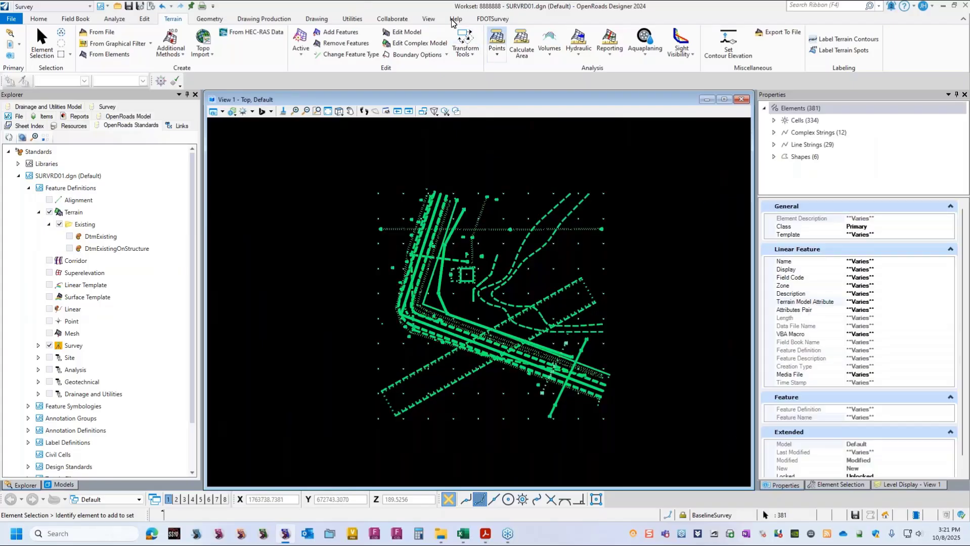
pyautogui.click(263, 19)
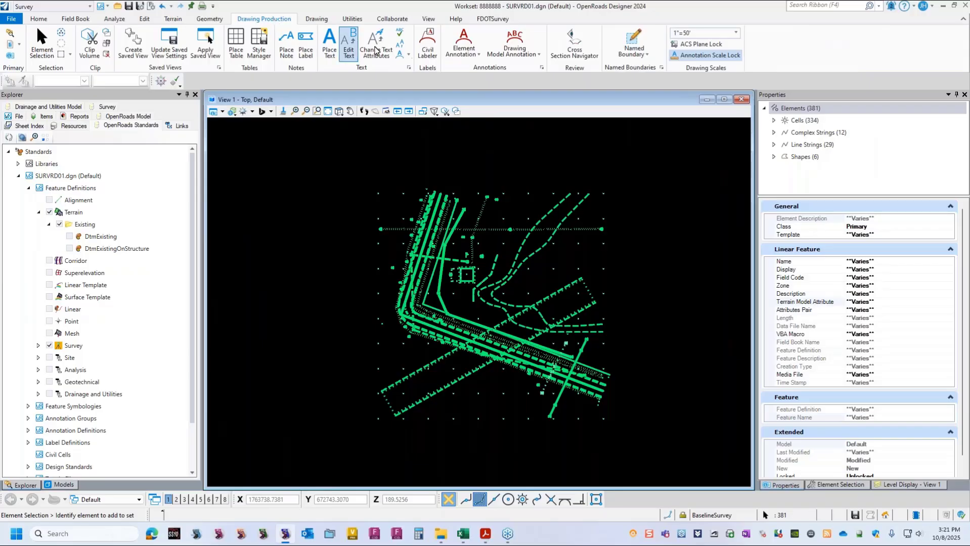
pyautogui.click(464, 53)
pyautogui.click(470, 81)
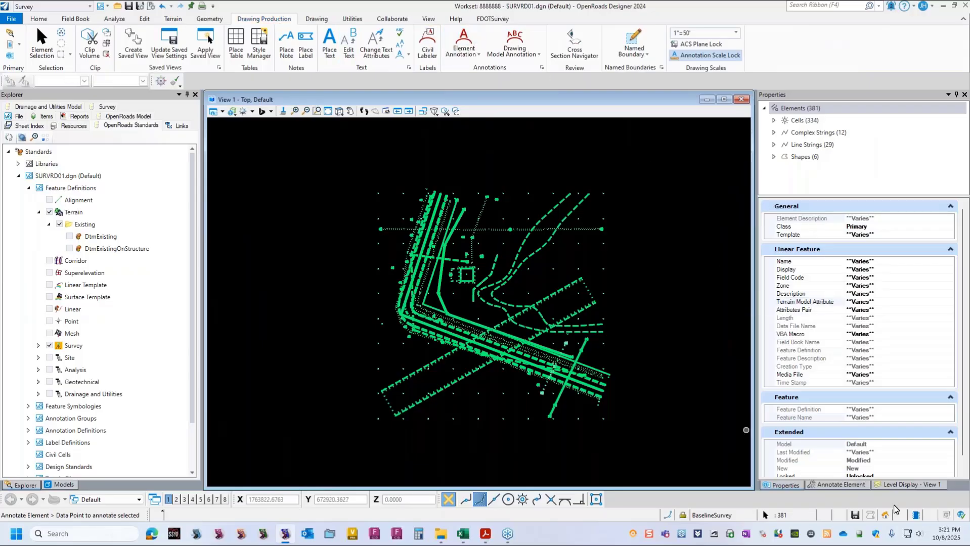
pyautogui.click(860, 483)
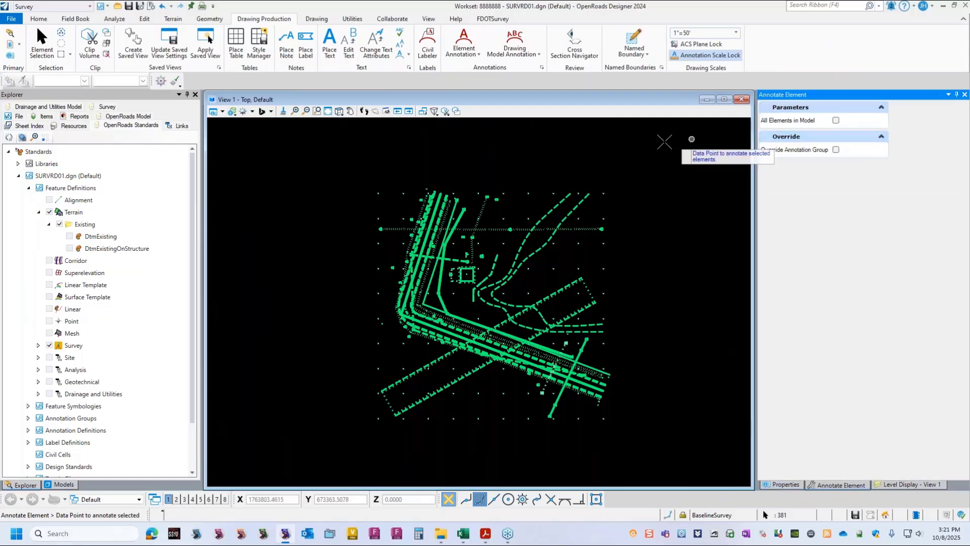
pyautogui.click(628, 167)
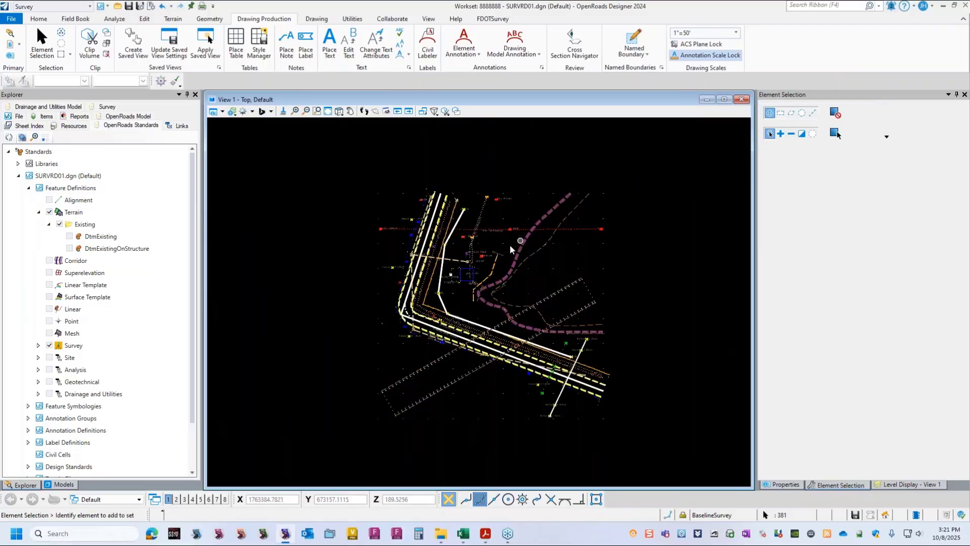
# - Examine the feature annotations around the flag pole, building, pipe inverts and roadway edges
pyautogui.scroll(7, 510, 249)
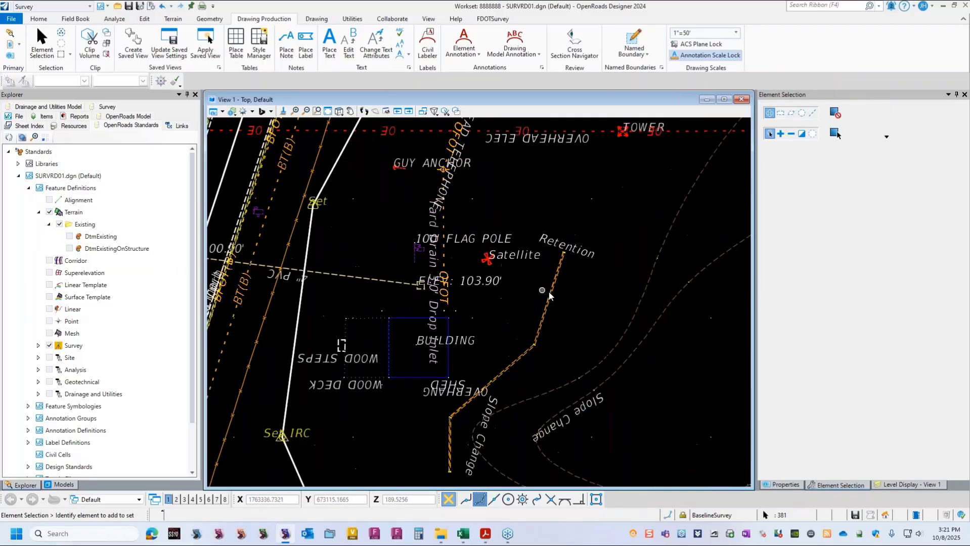
pyautogui.scroll(-1, 486, 288)
pyautogui.scroll(6, 484, 292)
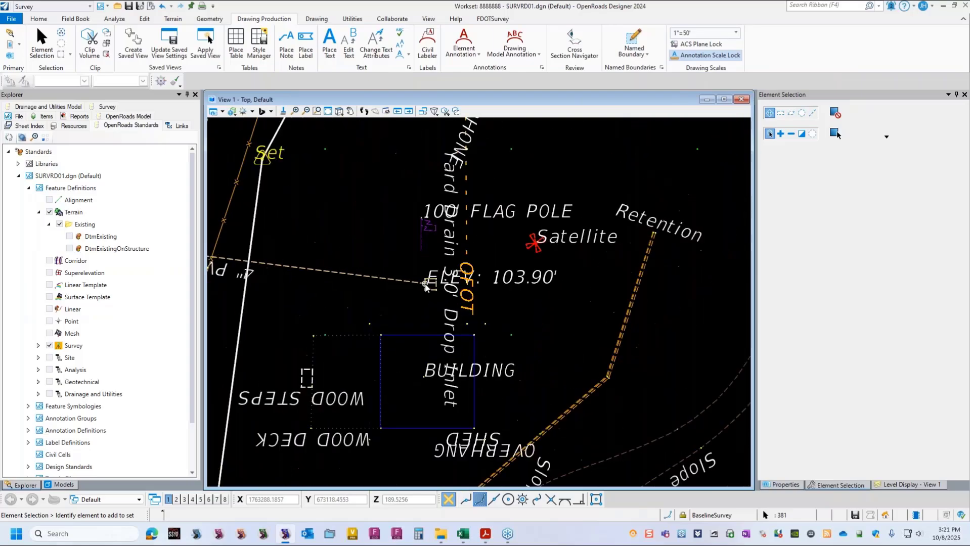
pyautogui.scroll(-4, 484, 292)
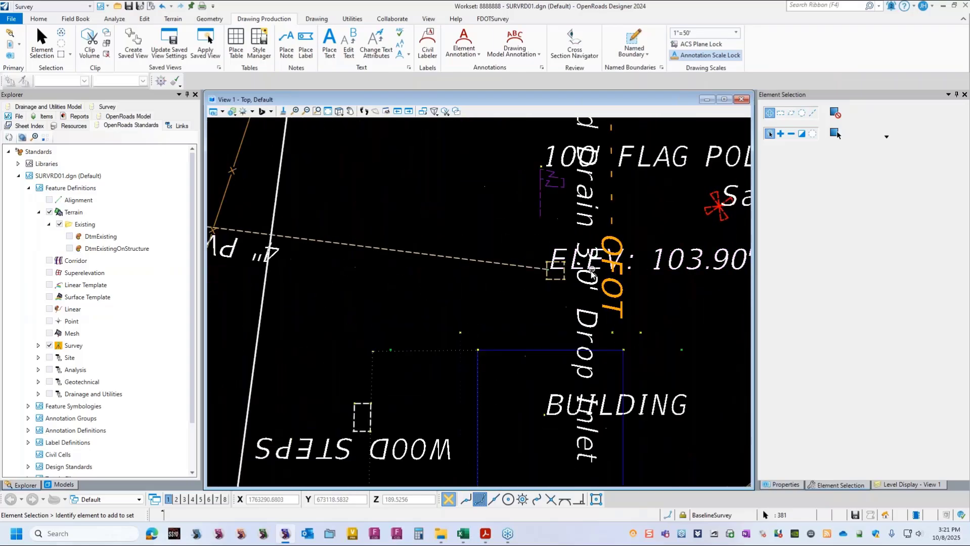
pyautogui.scroll(1, 259, 212)
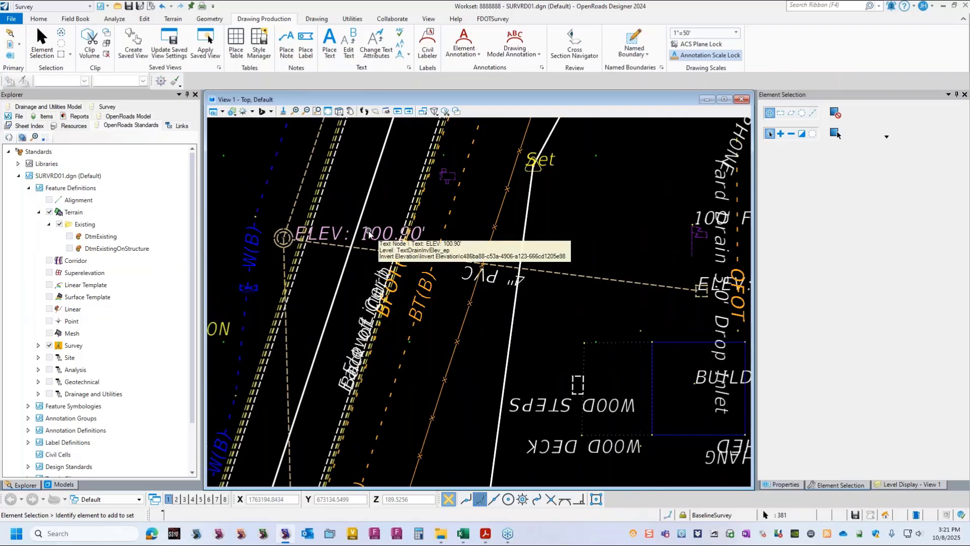
pyautogui.scroll(-5, 369, 232)
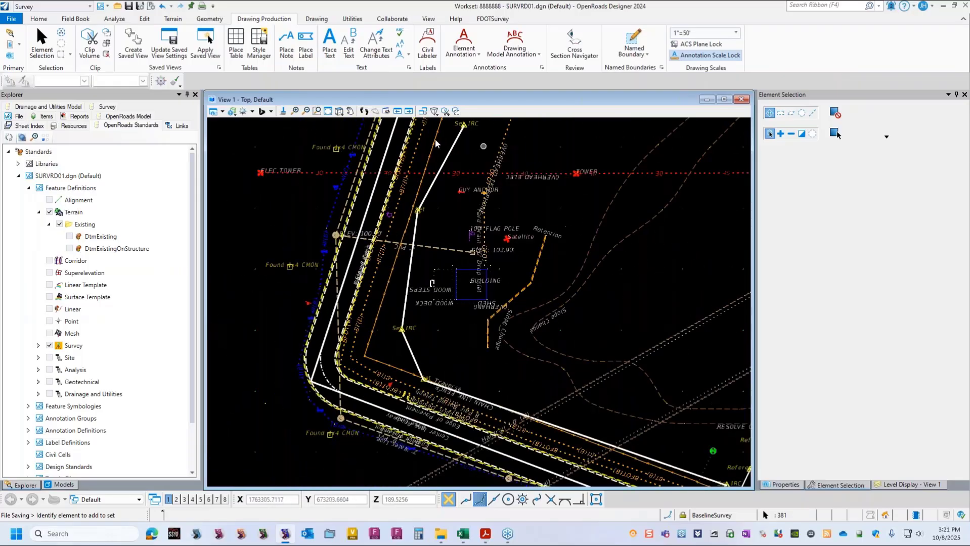
pyautogui.scroll(-3, 516, 223)
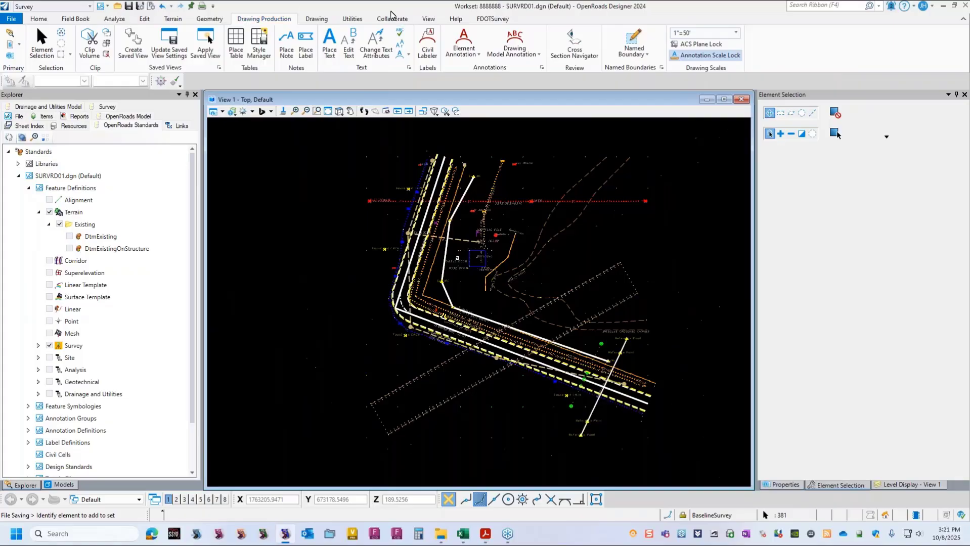
# - Run the FDOT quality check on SURVRD01.dgn, dismiss its report, and inspect the reference points near the crossing chains
pyautogui.click(493, 19)
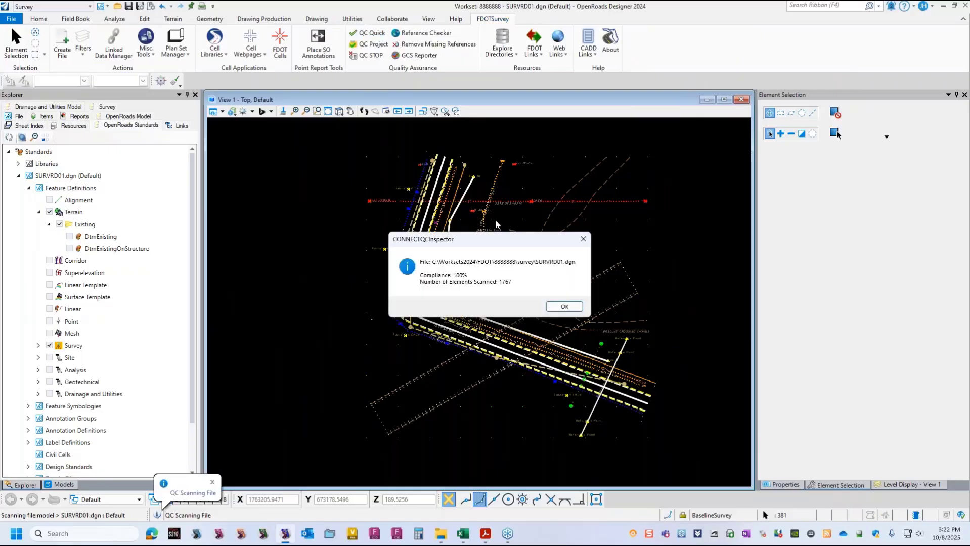
pyautogui.click(564, 307)
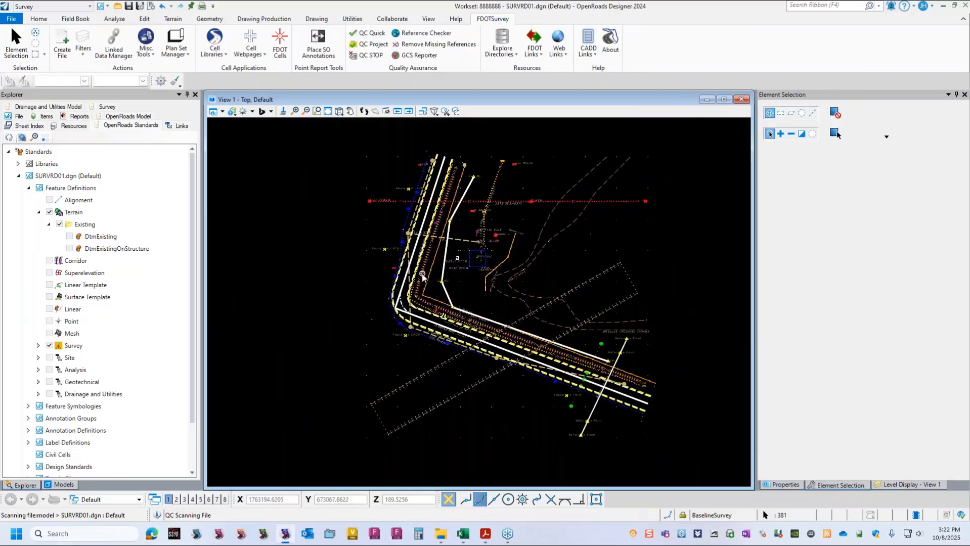
pyautogui.scroll(3, 607, 420)
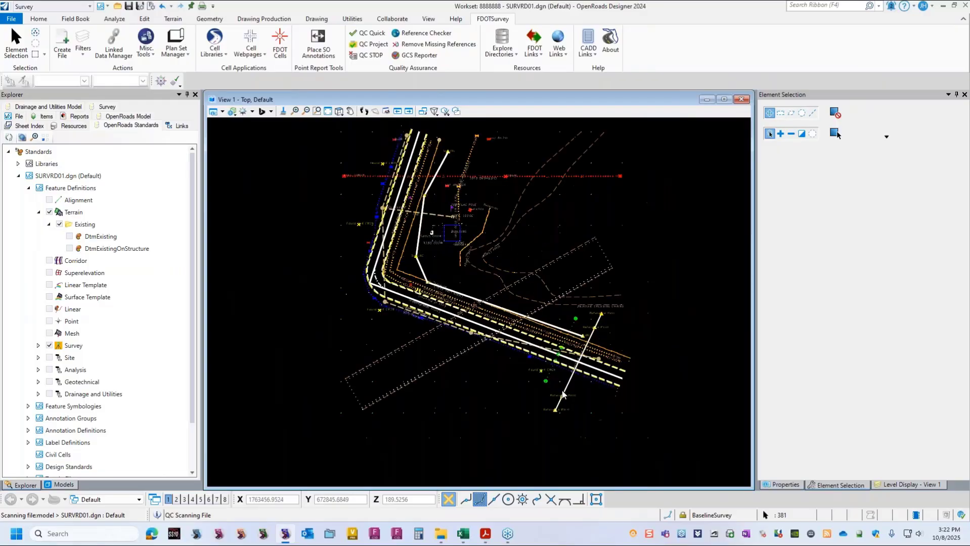
pyautogui.scroll(2, 578, 407)
pyautogui.scroll(-2, 582, 405)
pyautogui.scroll(1, 584, 402)
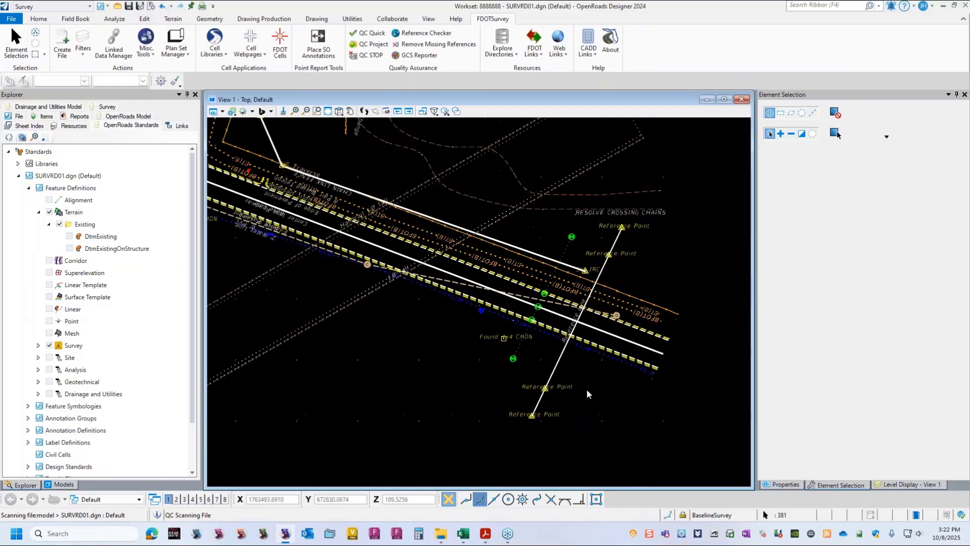
pyautogui.scroll(-4, 557, 283)
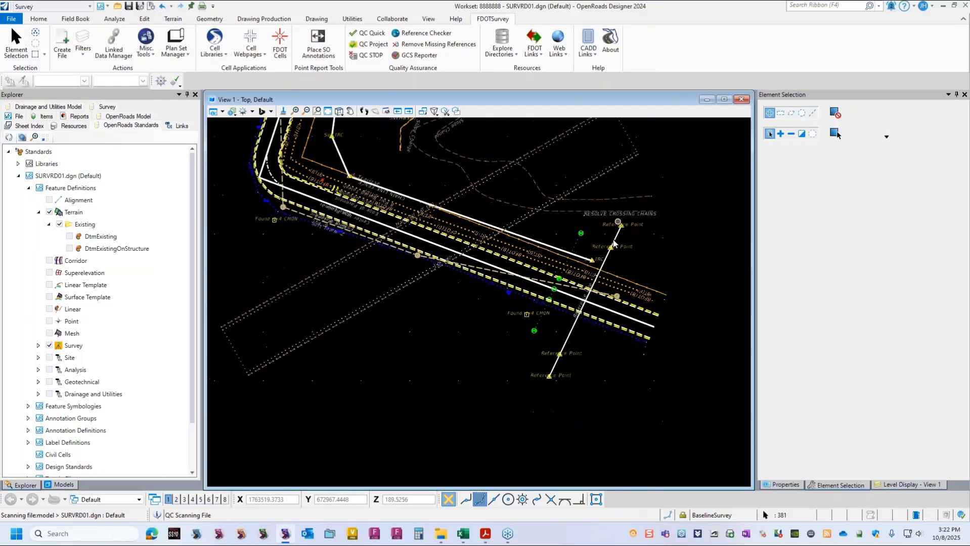
pyautogui.scroll(2, 556, 263)
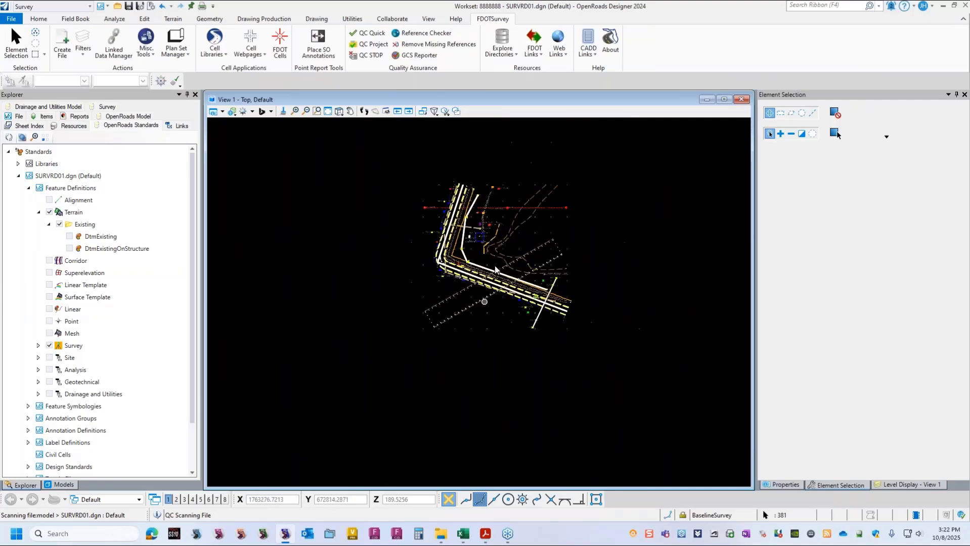
# - Switch to the workshop PDF, review the SURVRD objectives for More Survey Tools, and return to OpenRoads Designer
pyautogui.click(486, 533)
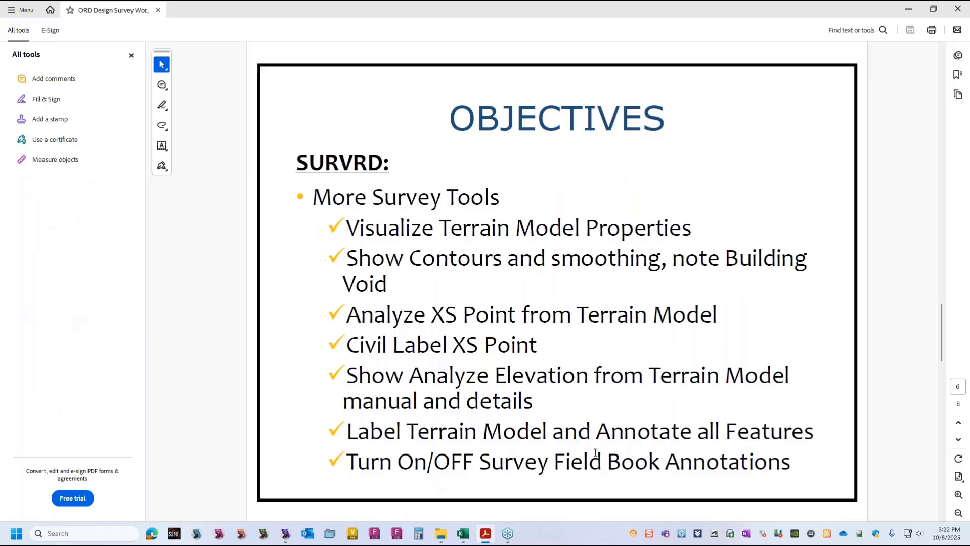
pyautogui.click(908, 9)
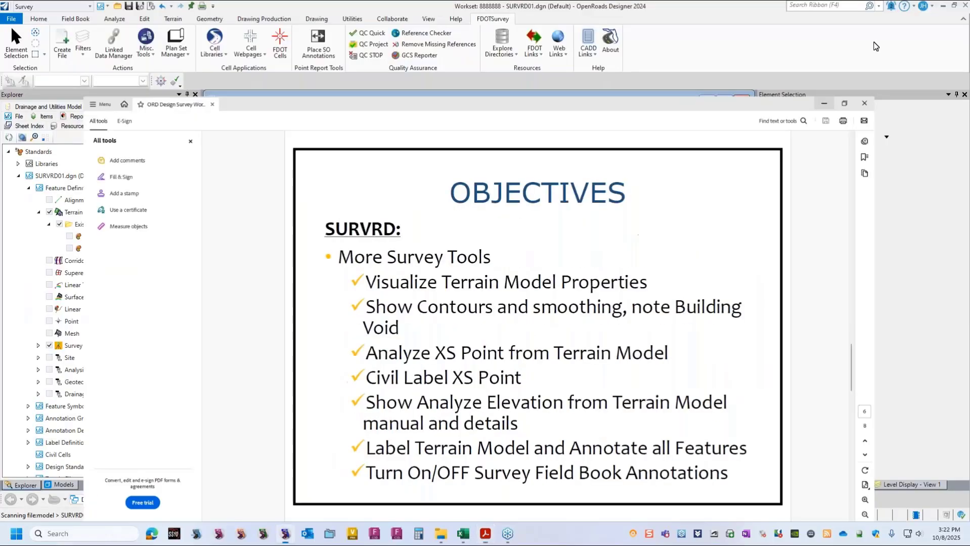
pyautogui.scroll(2, 477, 227)
pyautogui.scroll(-2, 425, 281)
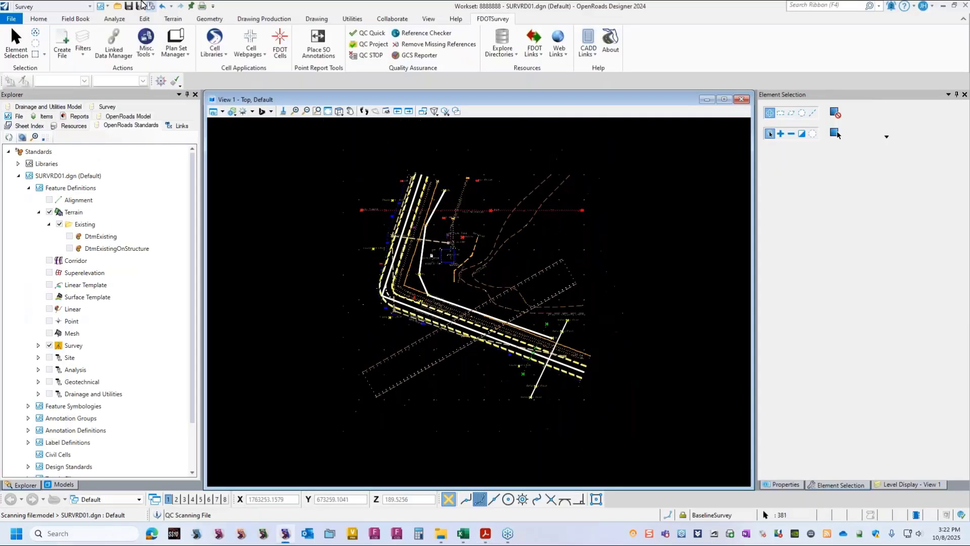
# - Turn all survey field book annotations off and back on, checking their display in the drawing
pyautogui.click(117, 19)
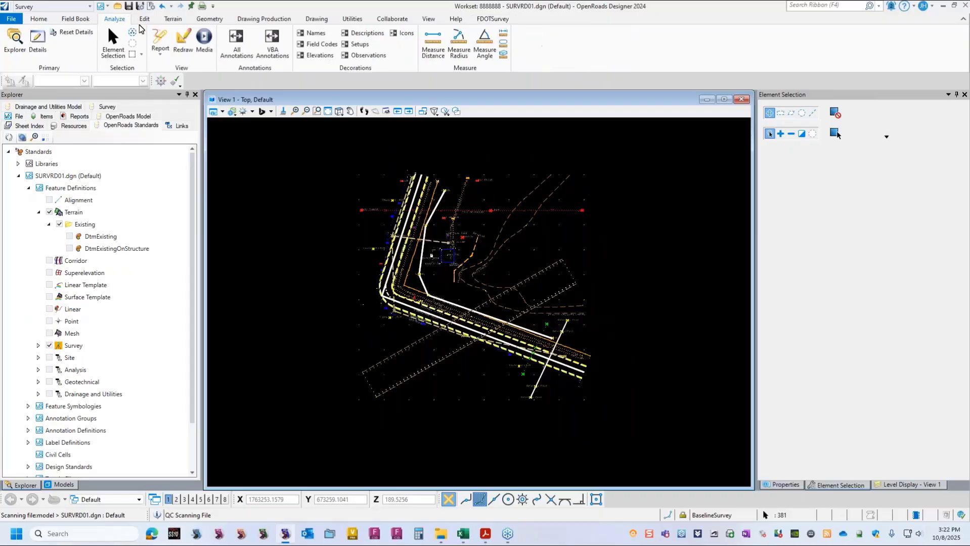
pyautogui.click(236, 42)
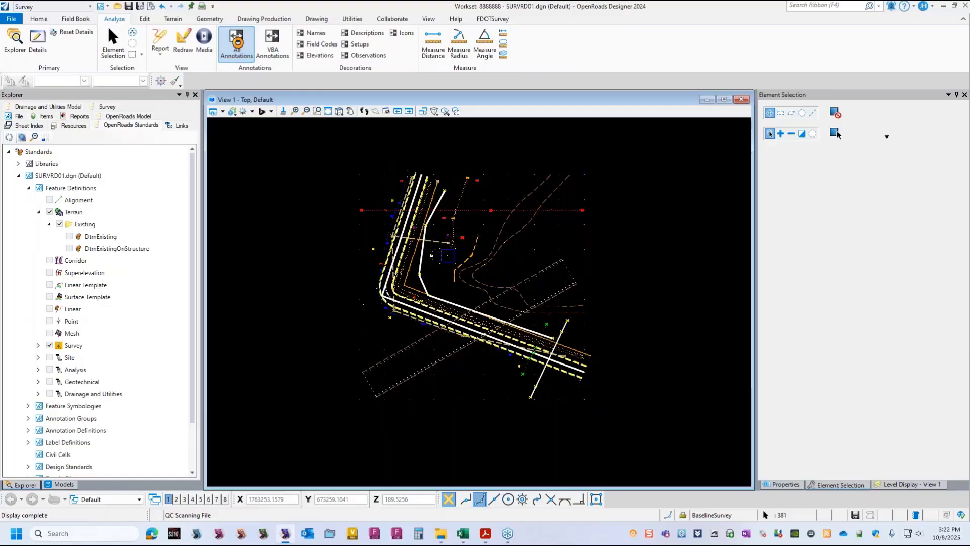
pyautogui.scroll(2, 452, 249)
pyautogui.scroll(2, 452, 249)
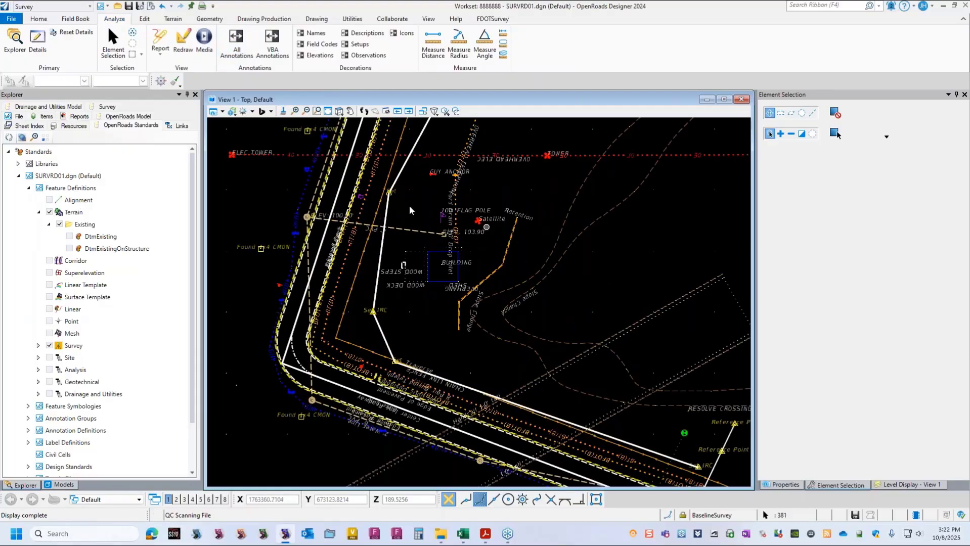
pyautogui.scroll(-3, 408, 212)
pyautogui.scroll(-1, 472, 287)
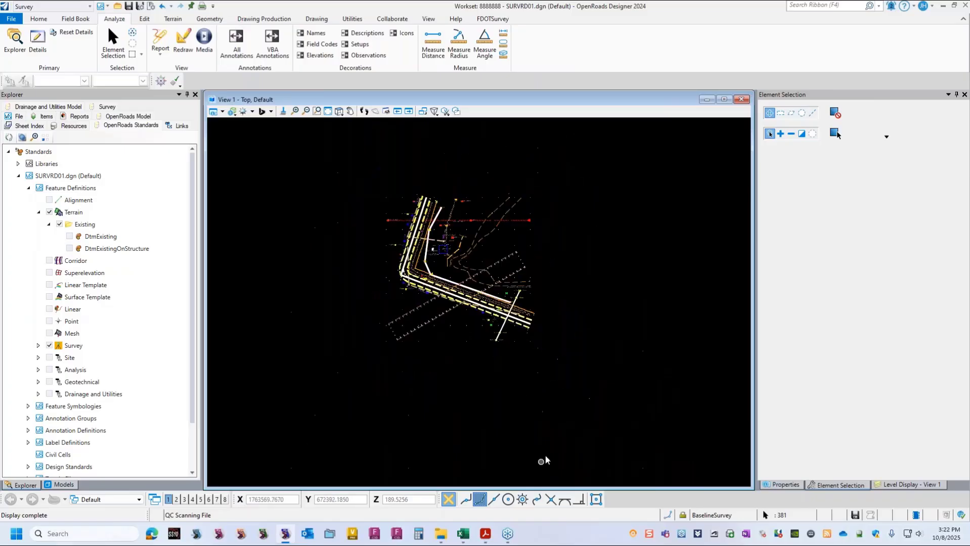
# - Switch to the workshop PDF, review the Create Alignment & Annotate objectives page, and return to OpenRoads Designer
pyautogui.moveTo(500, 526)
pyautogui.click(486, 480)
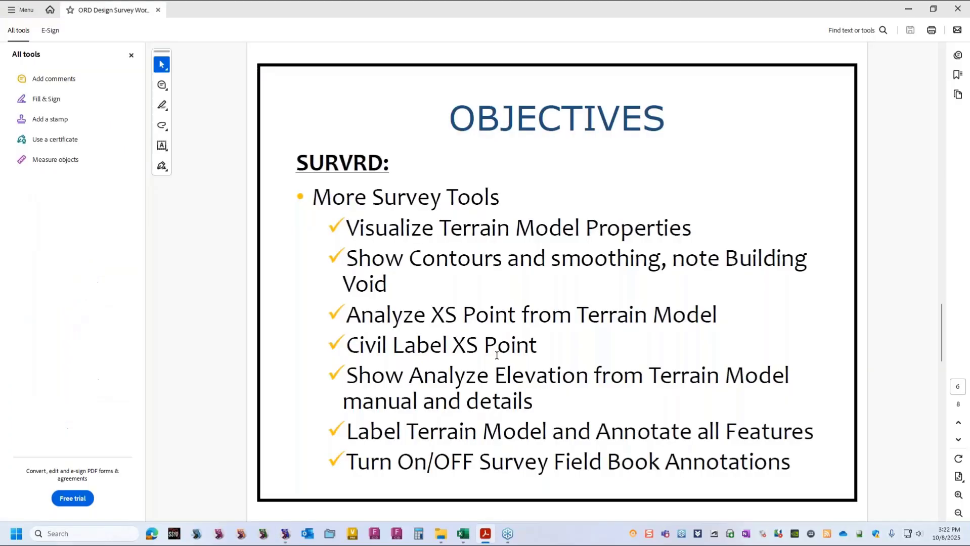
pyautogui.scroll(-2, 622, 298)
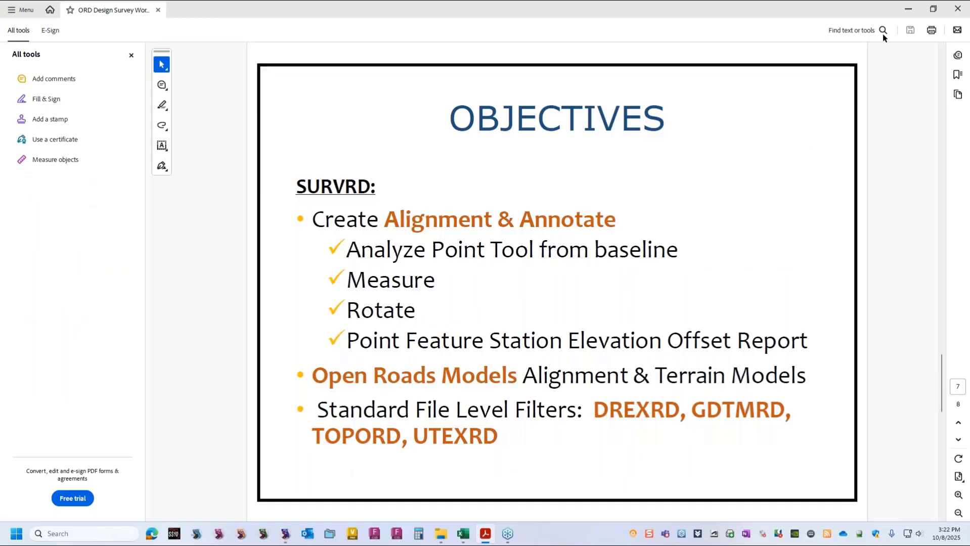
pyautogui.click(910, 9)
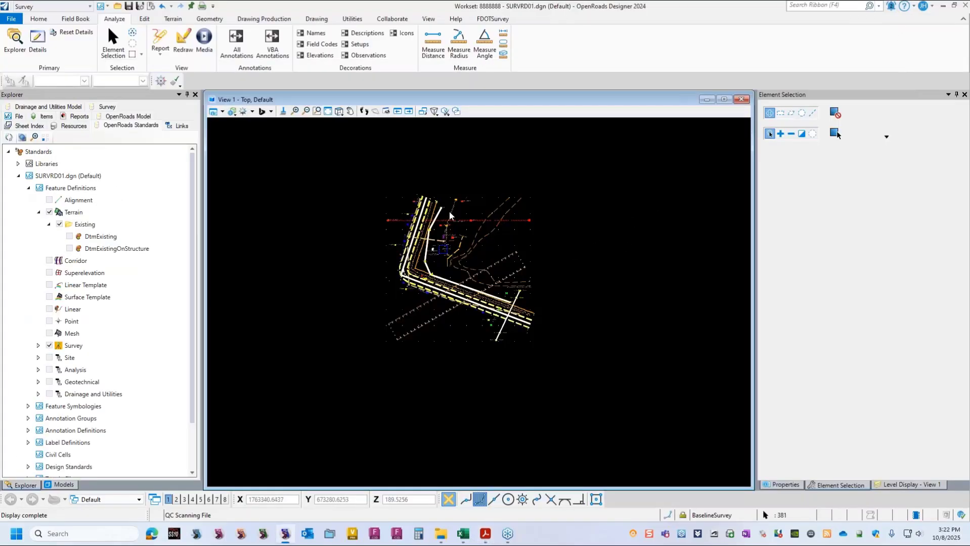
# - Turn the AC point features of the 8888888 field book off and back on in the survey data tree
pyautogui.scroll(2, 450, 215)
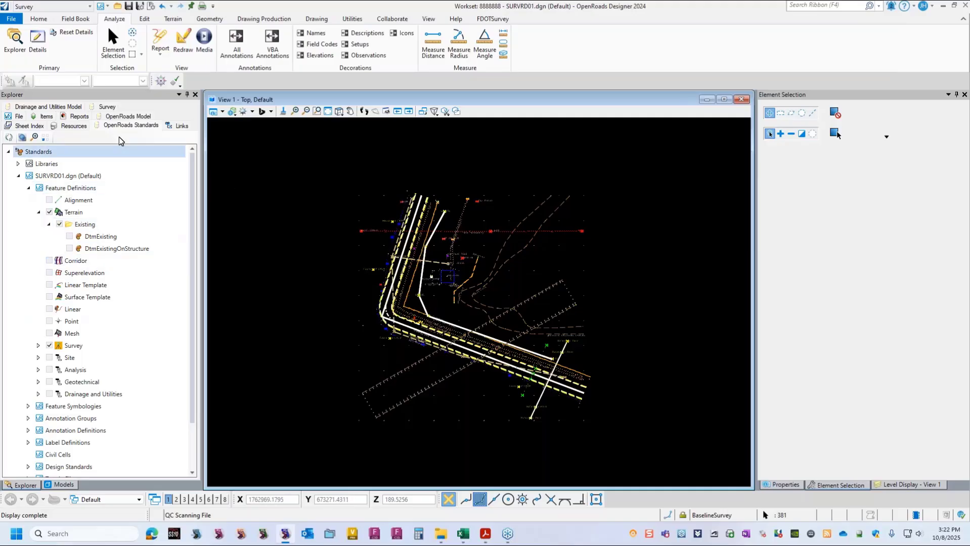
pyautogui.click(108, 108)
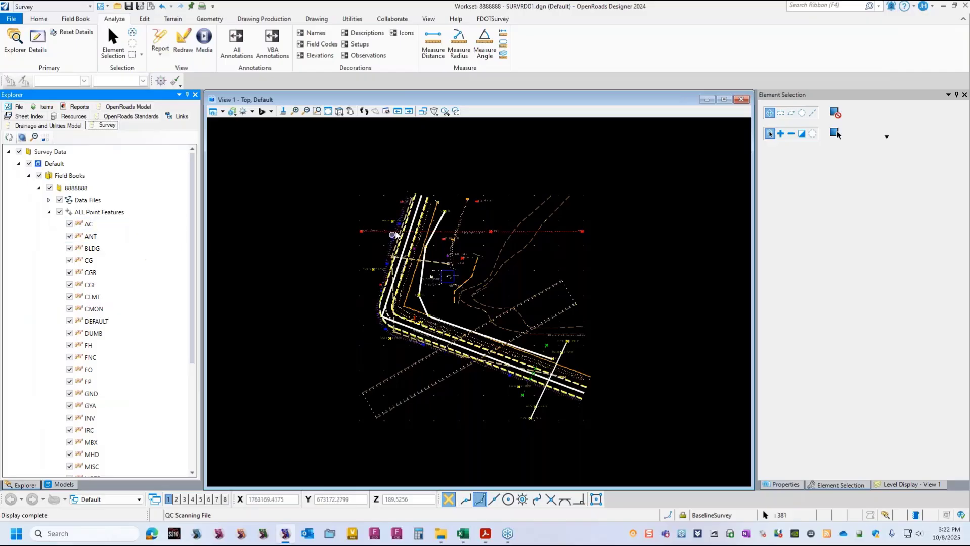
pyautogui.scroll(4, 345, 420)
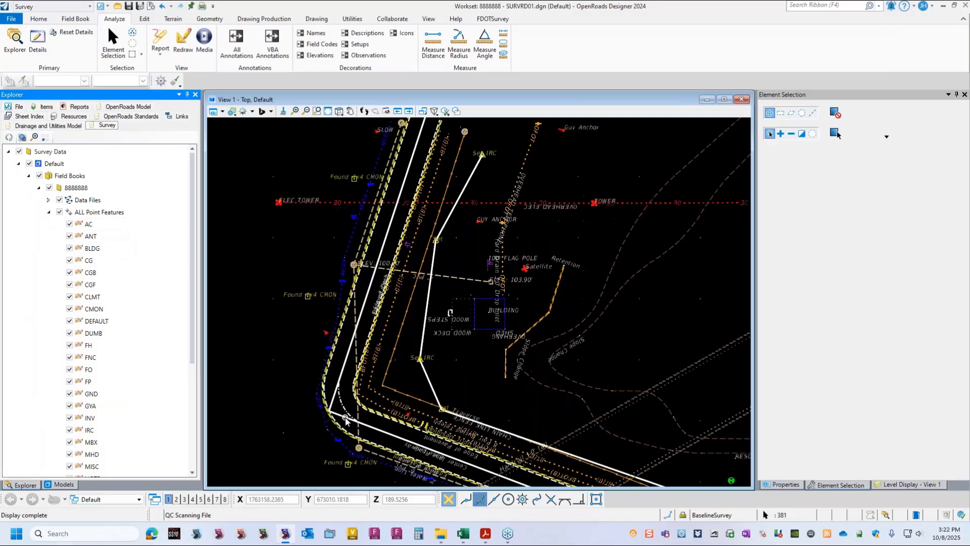
pyautogui.scroll(2, 346, 420)
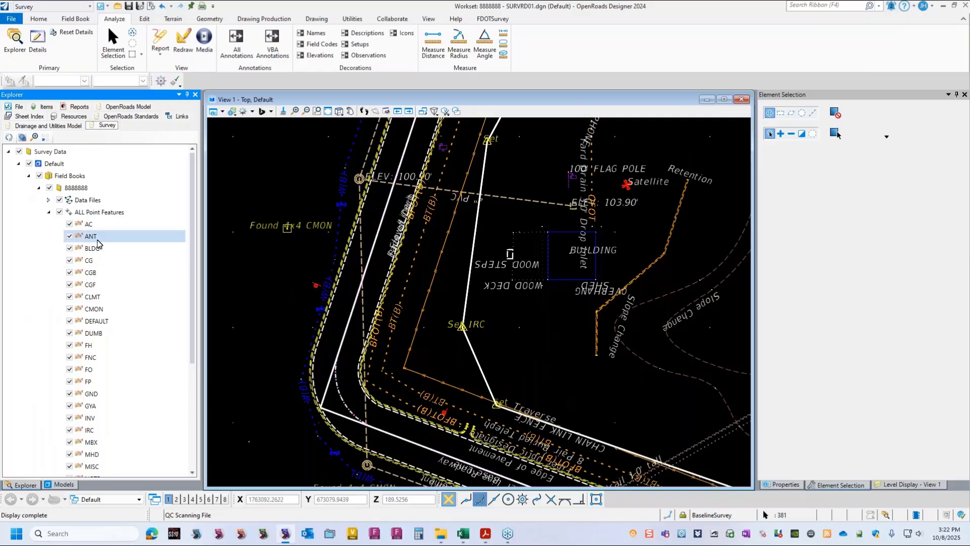
pyautogui.click(69, 224)
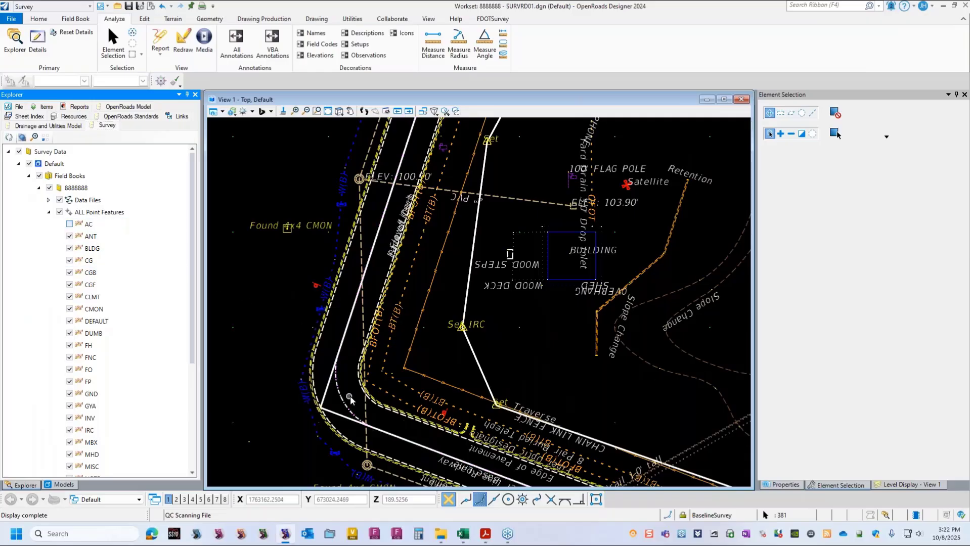
pyautogui.click(70, 224)
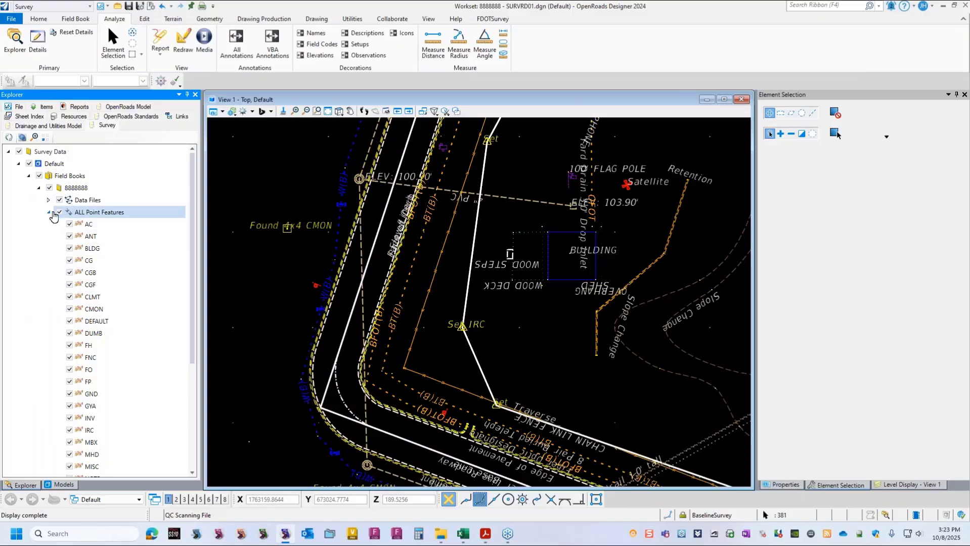
# - Collapse ALL Point Features, expand ALL Linear Features, and turn off the display of the AC linear features
pyautogui.click(49, 213)
pyautogui.click(49, 225)
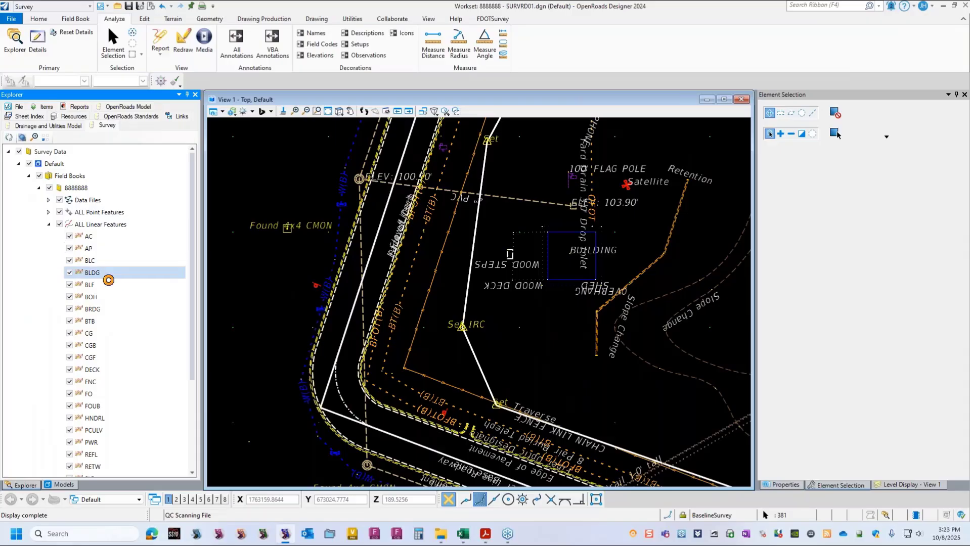
pyautogui.click(70, 237)
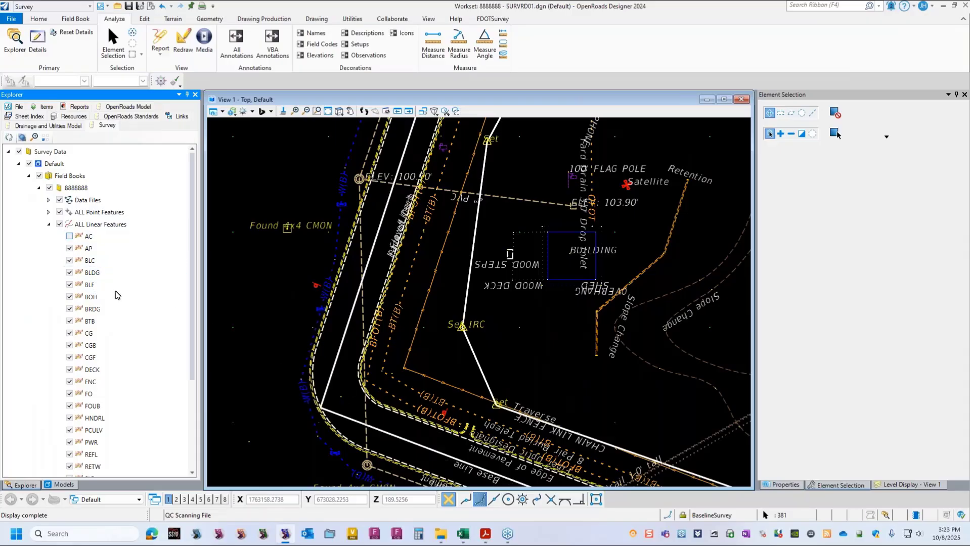
pyautogui.scroll(-3, 331, 401)
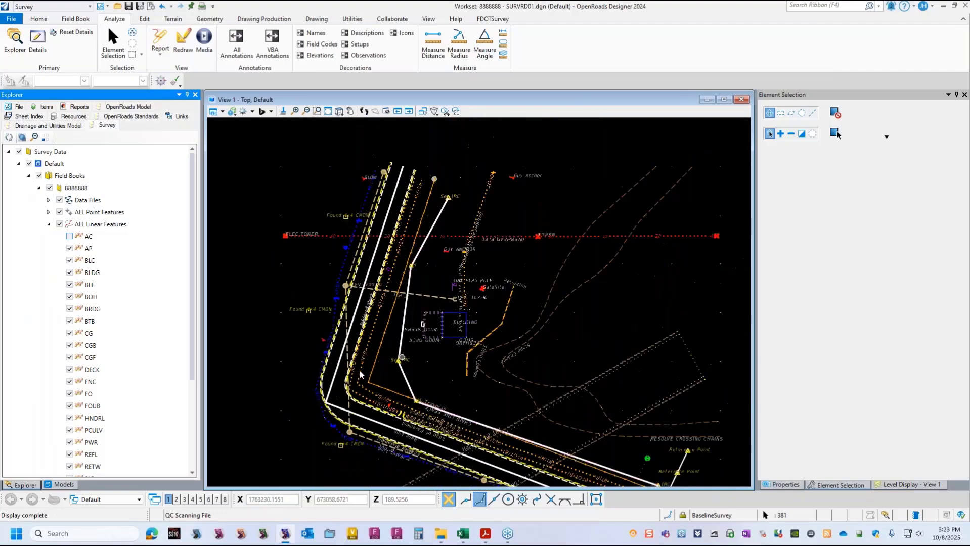
pyautogui.click(333, 400)
pyautogui.moveTo(338, 408)
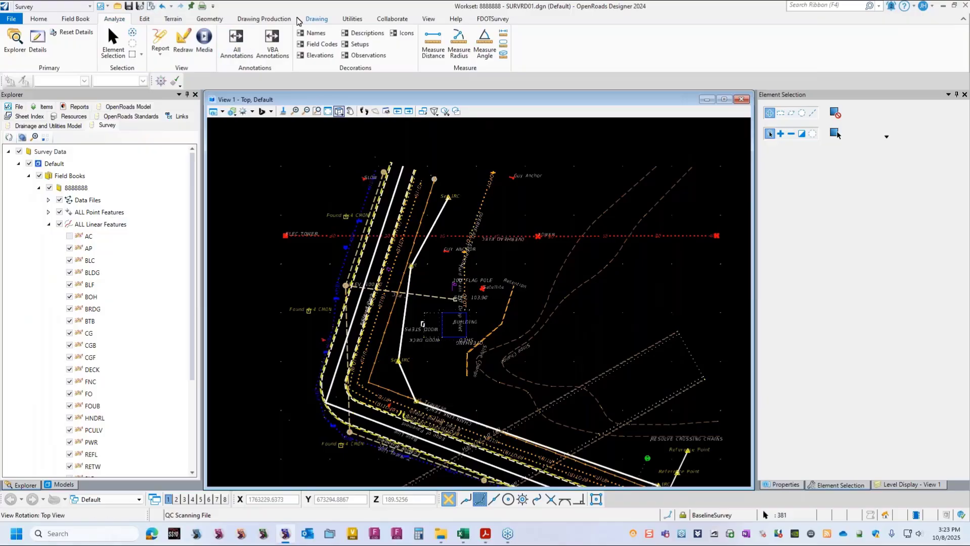
pyautogui.click(218, 20)
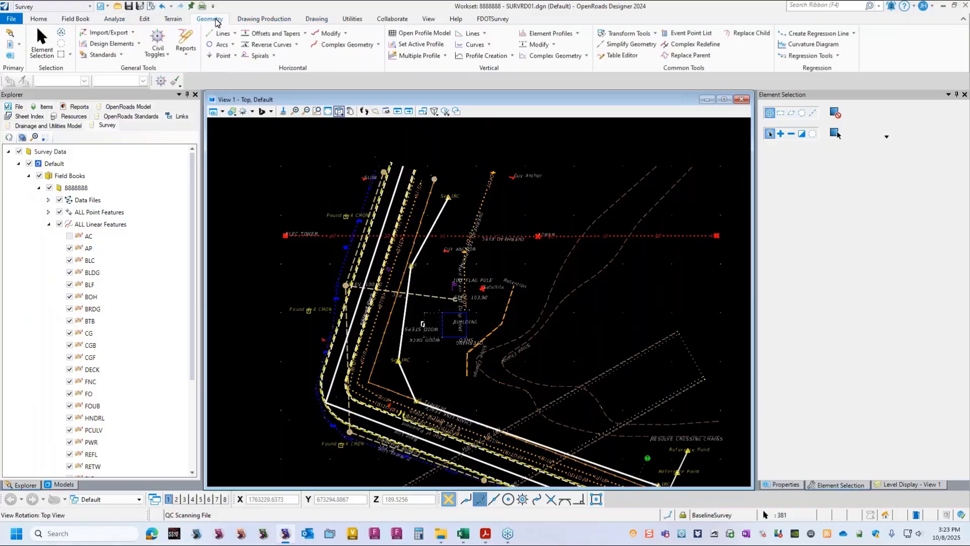
pyautogui.click(218, 35)
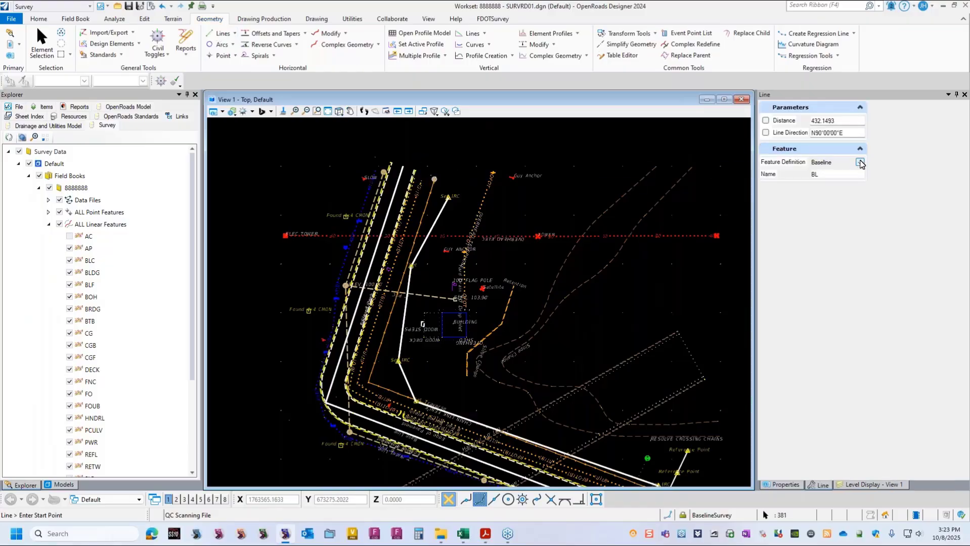
pyautogui.click(859, 163)
pyautogui.click(852, 189)
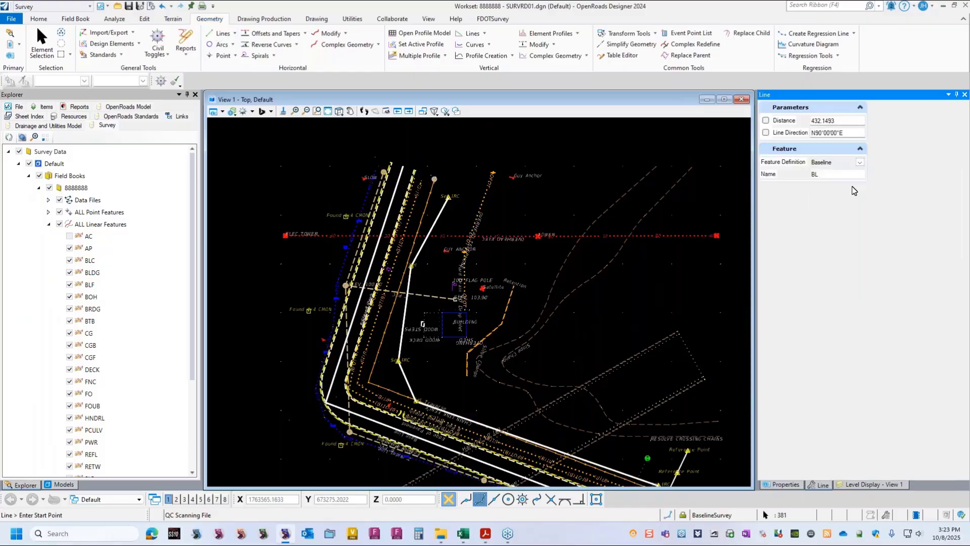
pyautogui.doubleClick(829, 174)
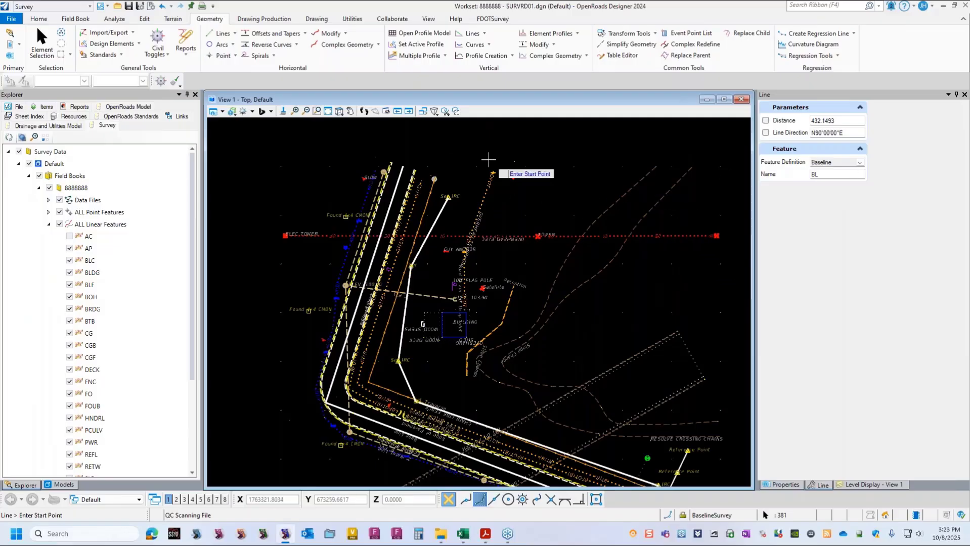
pyautogui.click(414, 164)
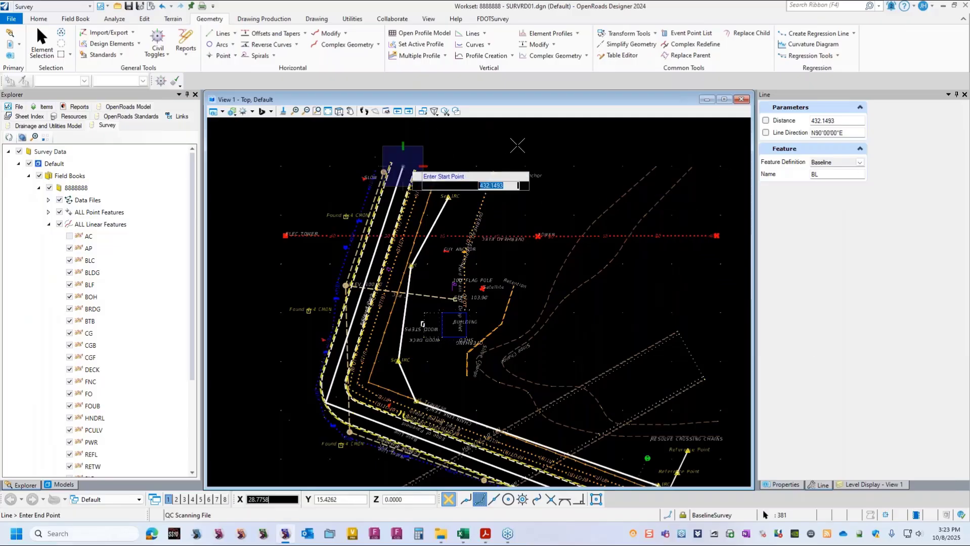
pyautogui.scroll(4, 324, 413)
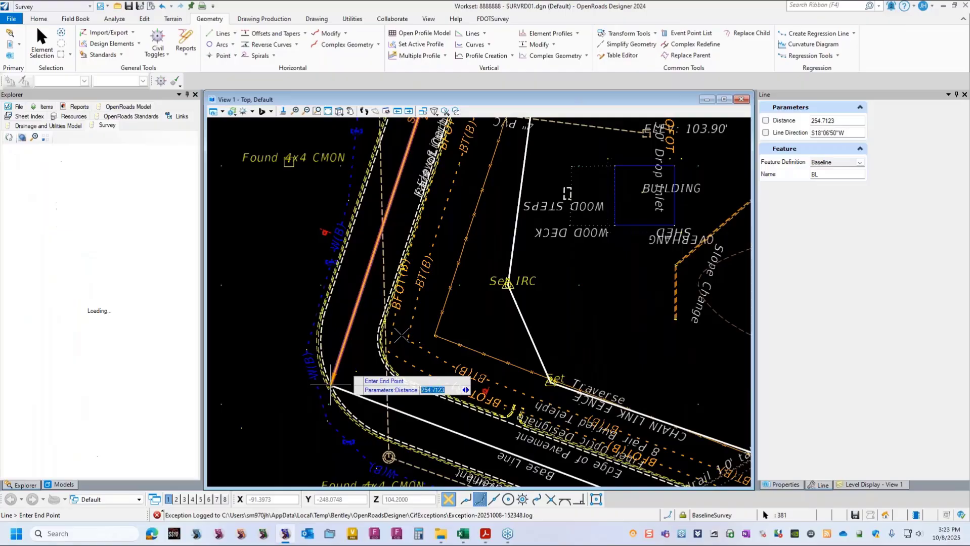
pyautogui.press('Escape')
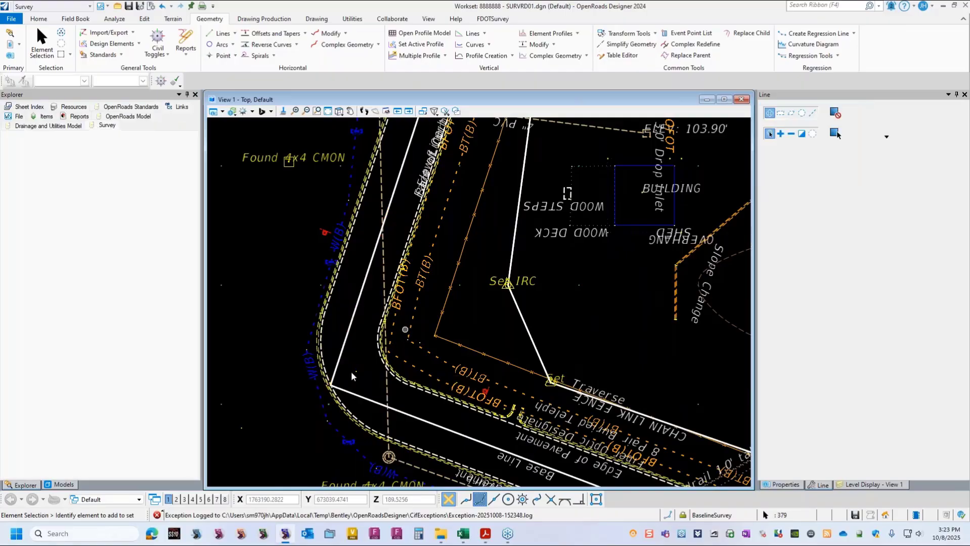
pyautogui.scroll(-5, 352, 377)
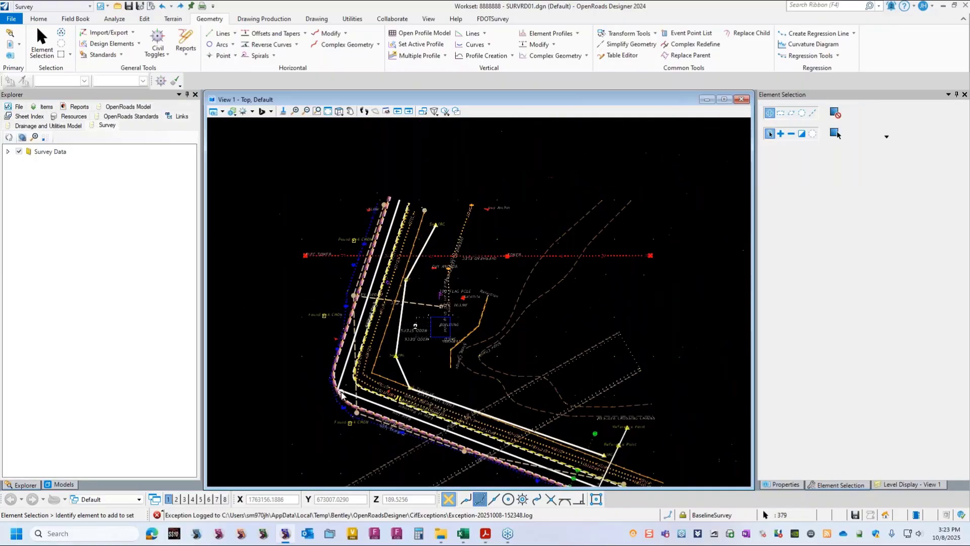
pyautogui.scroll(1, 342, 395)
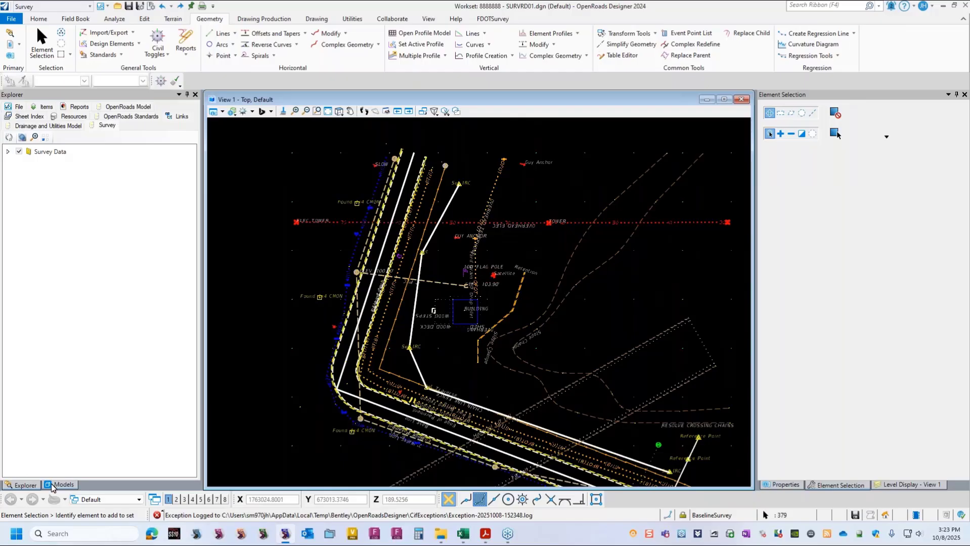
# - Expand the survey data tree down to the 8888888 field book's linear features and turn the BLF display off and back on
pyautogui.click(35, 485)
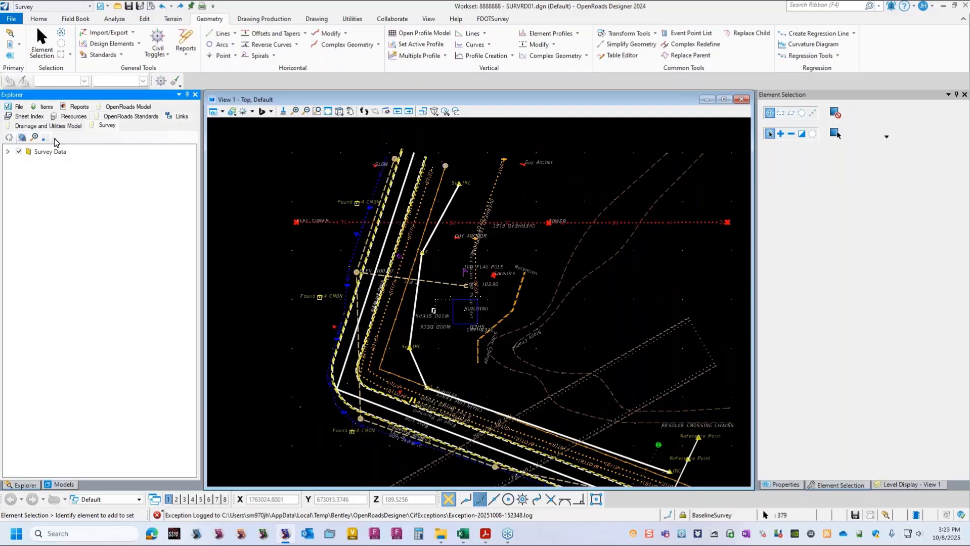
pyautogui.click(7, 152)
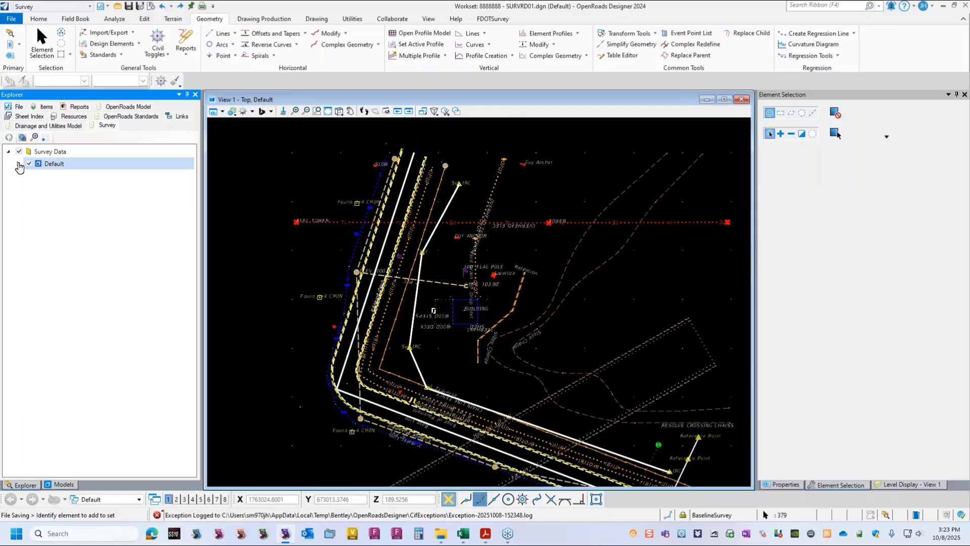
pyautogui.click(18, 164)
pyautogui.click(28, 176)
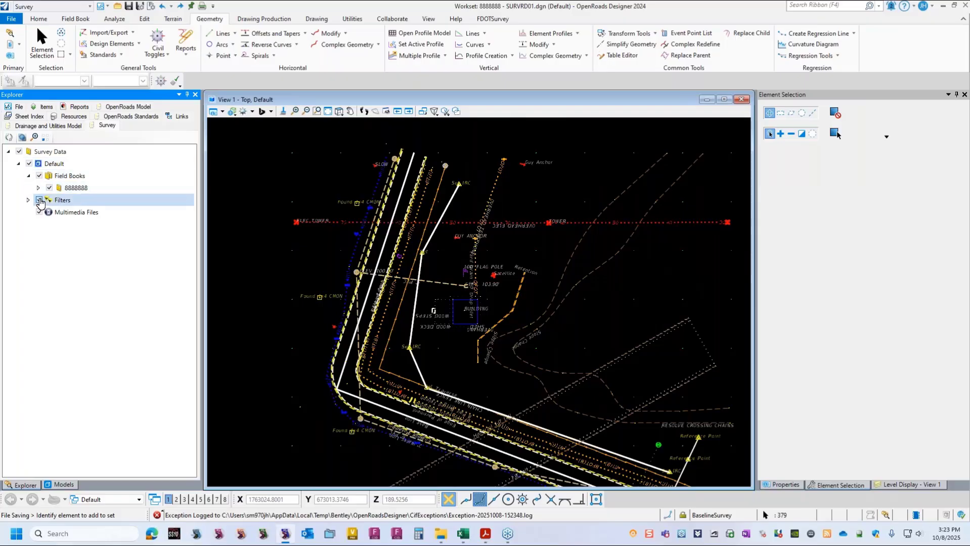
pyautogui.click(39, 188)
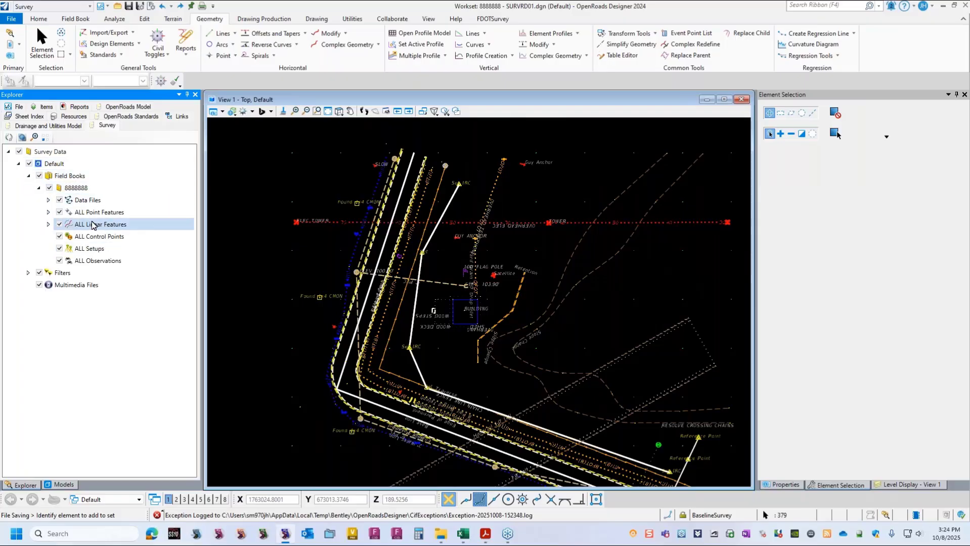
pyautogui.click(49, 224)
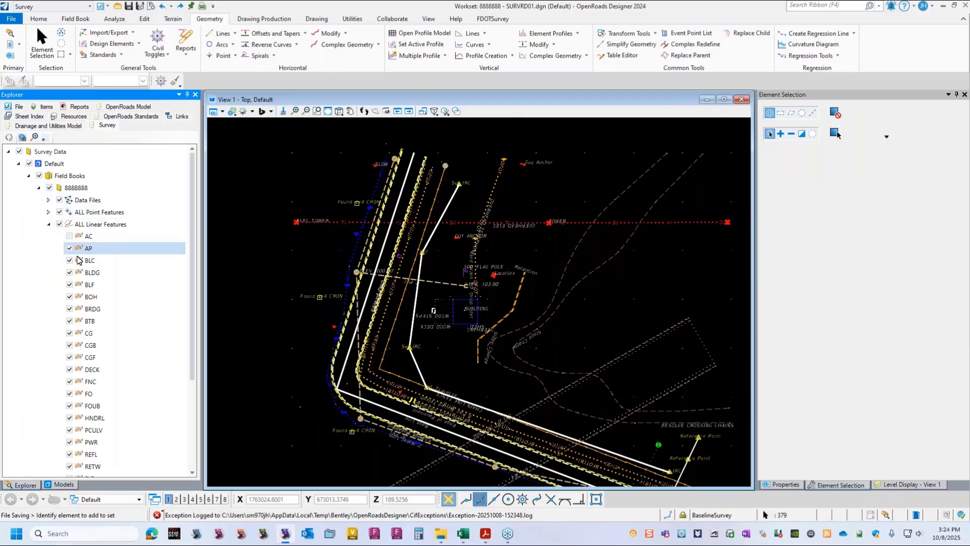
pyautogui.click(69, 284)
pyautogui.click(69, 285)
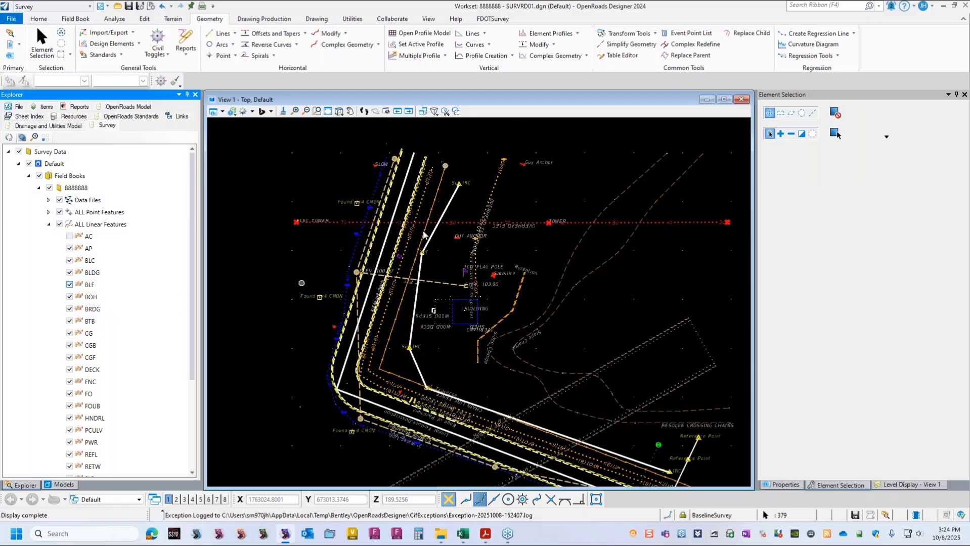
# - Draw a line named BL with the Baseline feature definition along the survey baseline, from its northern end to the corner, about 254.71 long
pyautogui.click(212, 35)
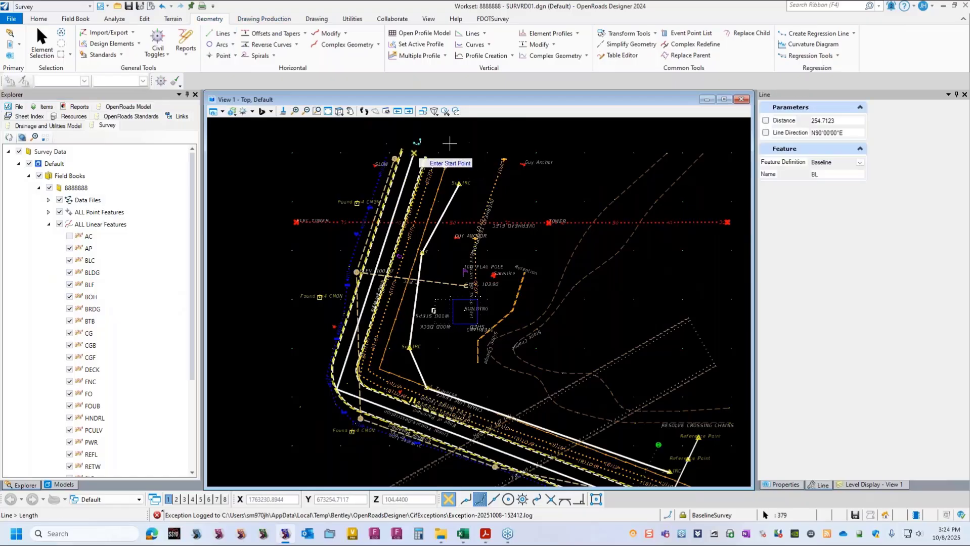
pyautogui.click(413, 151)
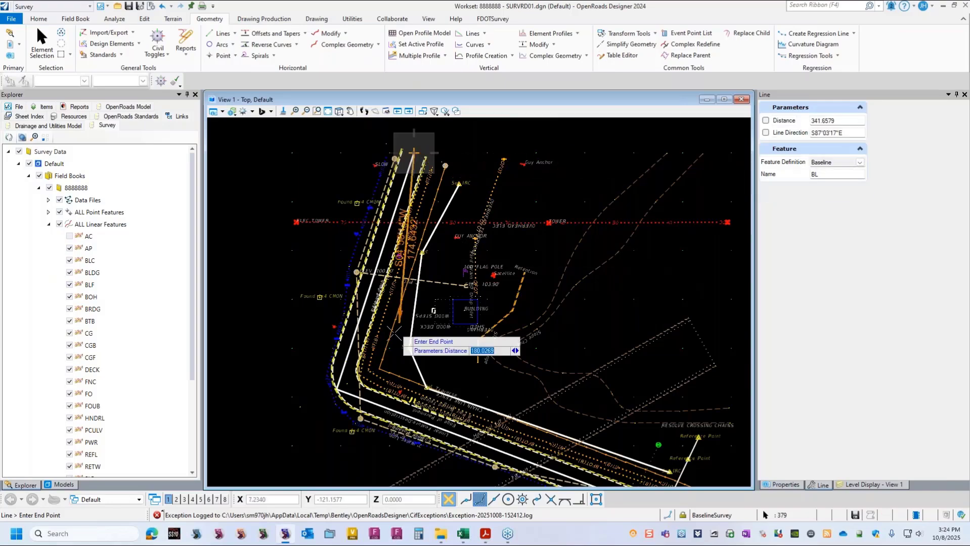
pyautogui.click(339, 379)
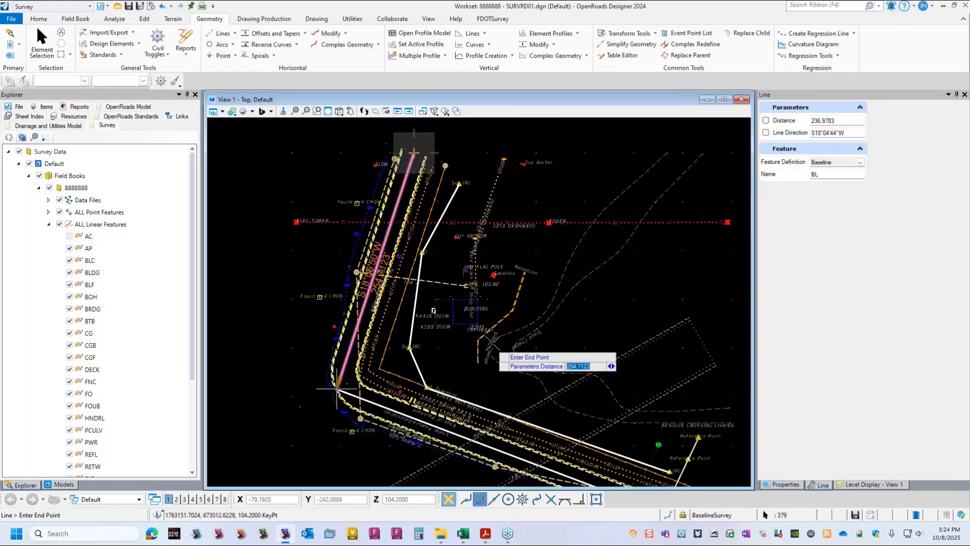
pyautogui.click(266, 267)
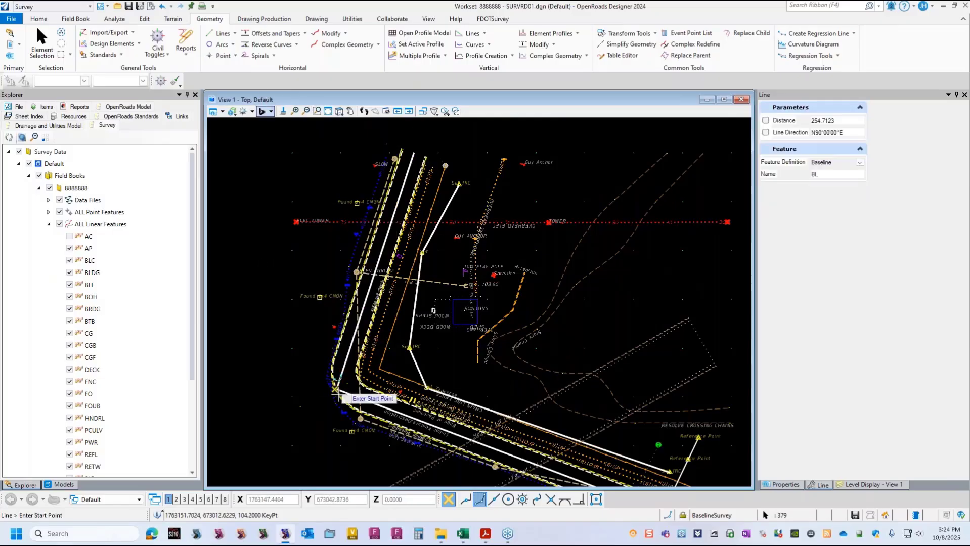
# - Draw a second Baseline line from the corner to the survey baseline's southeastern end, about 432.15 long
pyautogui.click(337, 389)
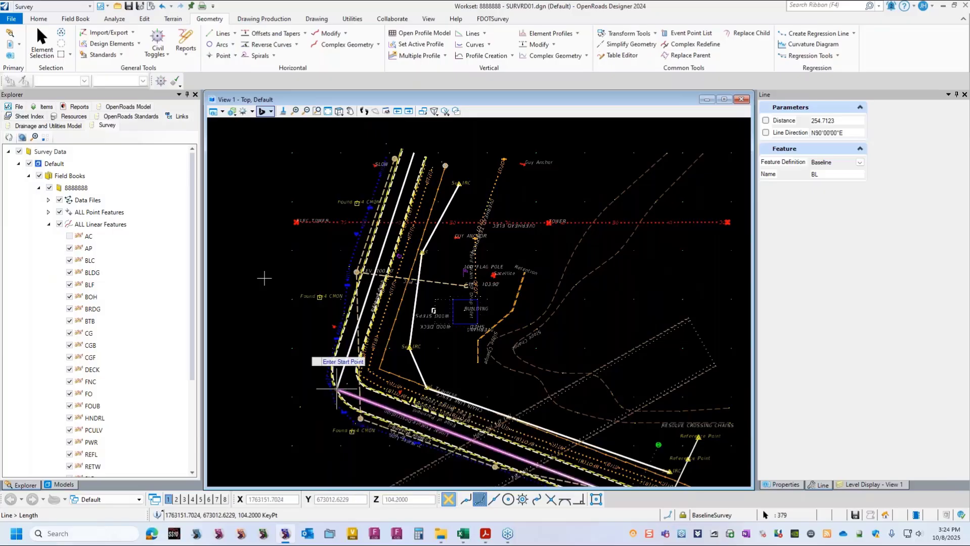
pyautogui.scroll(-2, 445, 273)
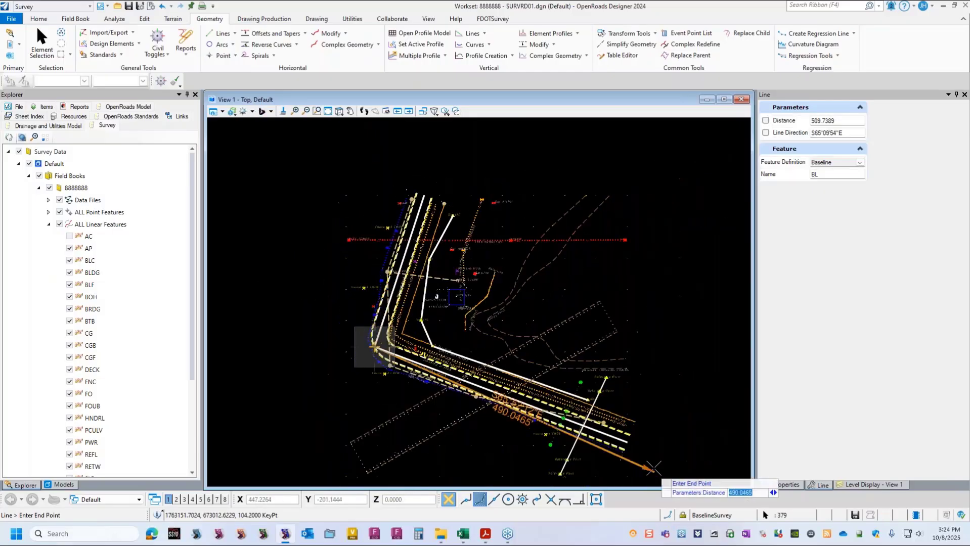
pyautogui.scroll(4, 605, 428)
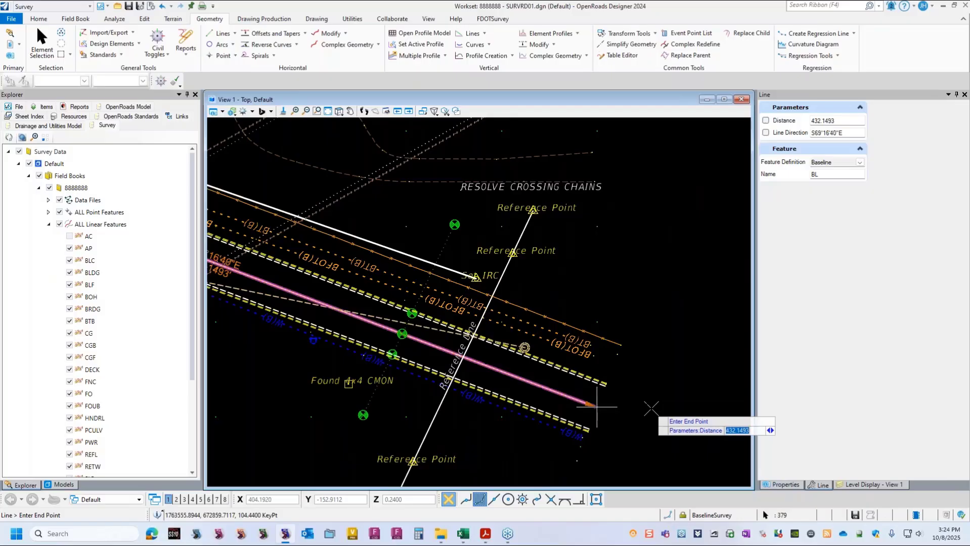
pyautogui.click(597, 407)
# - Turn off the display of the BLF linear features, exit line placement, and check the two new baseline lines
pyautogui.click(86, 286)
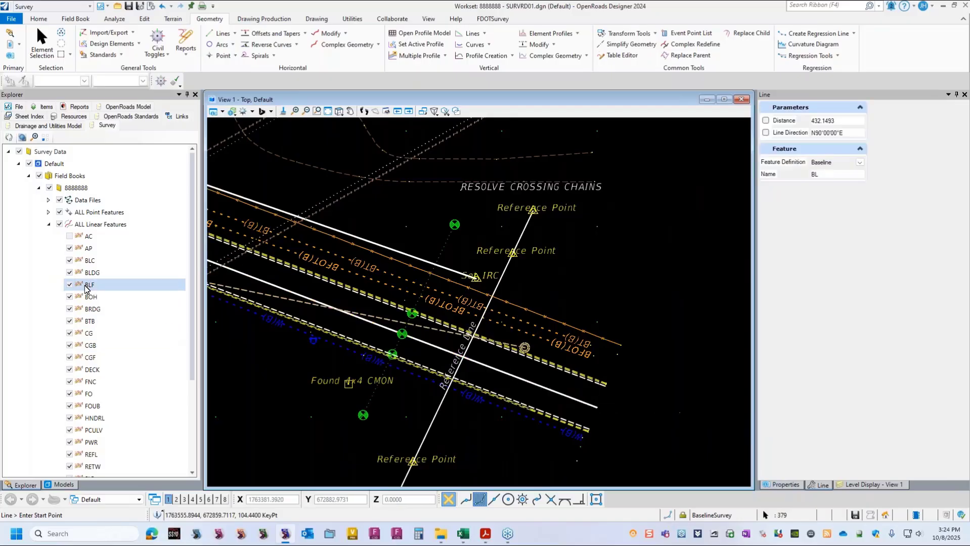
pyautogui.click(69, 285)
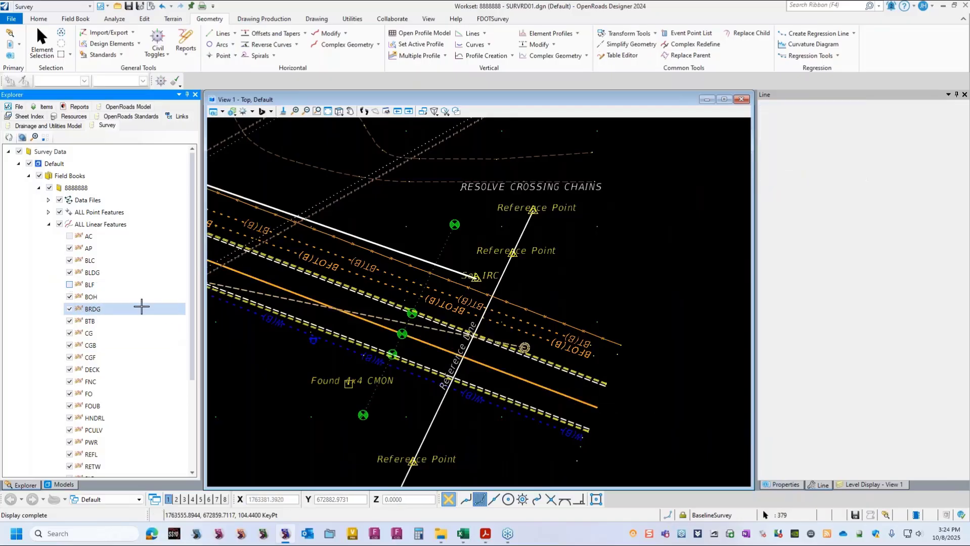
pyautogui.scroll(-5, 500, 435)
pyautogui.scroll(1, 286, 322)
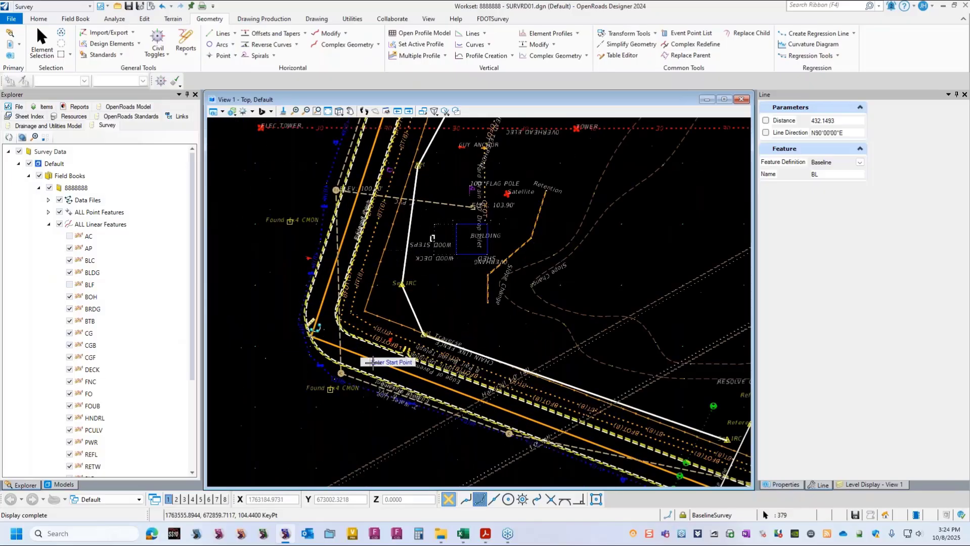
pyautogui.click(41, 38)
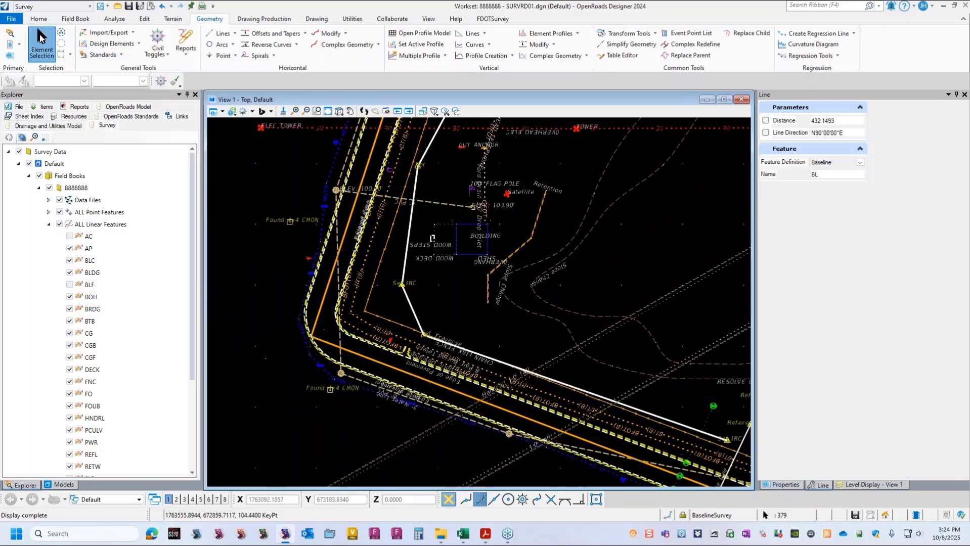
pyautogui.moveTo(324, 303)
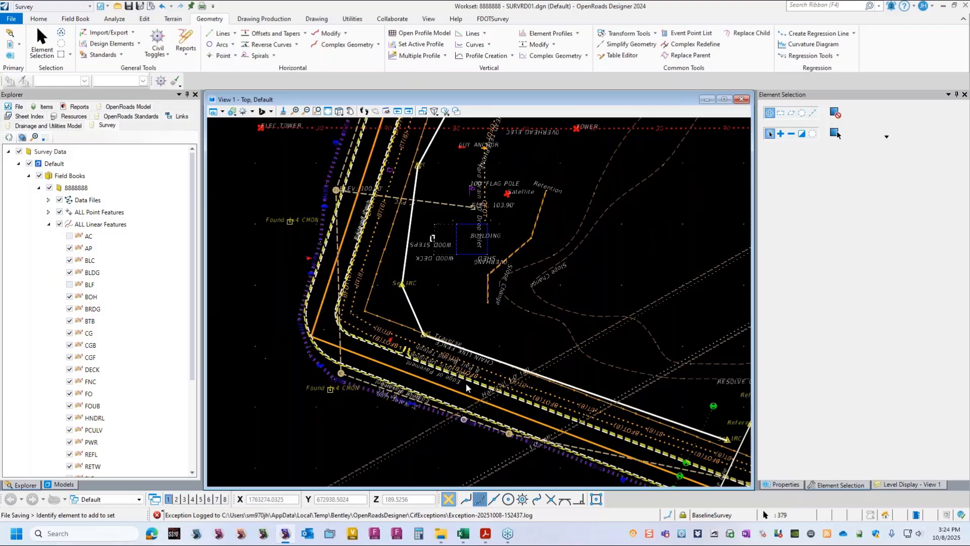
pyautogui.scroll(-2, 329, 349)
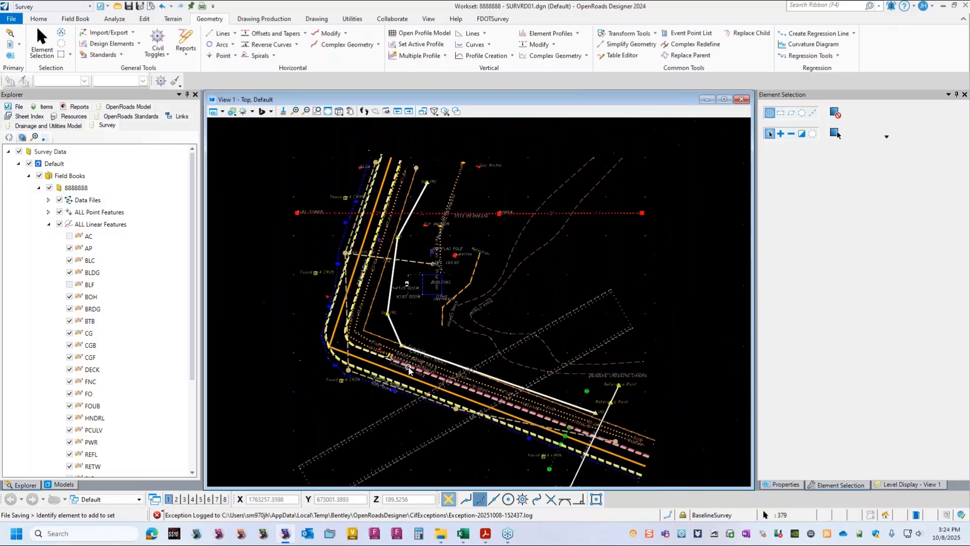
# - Join the two baseline lines, from the northern one to the southeastern one, into a complex element named BL with the Baseline feature definition
pyautogui.click(347, 46)
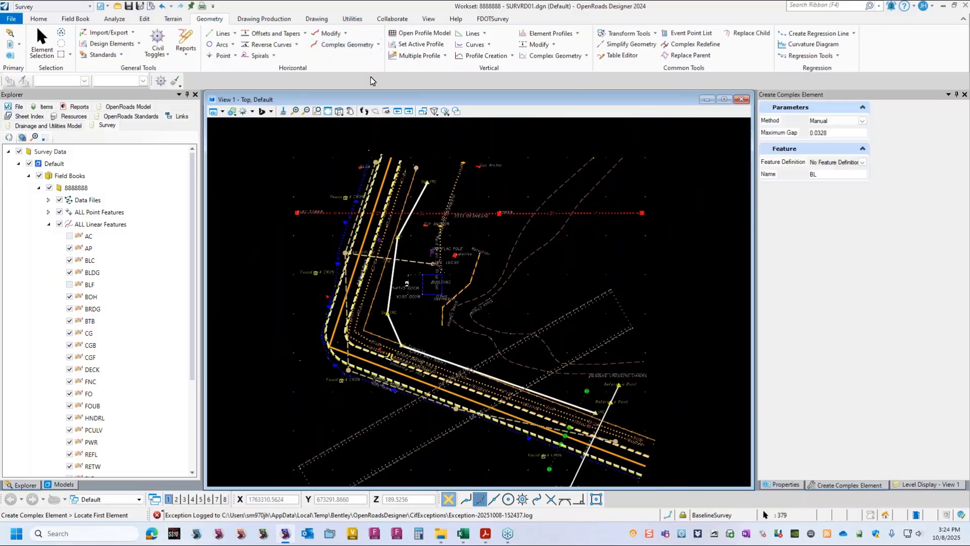
pyautogui.click(862, 163)
pyautogui.click(815, 180)
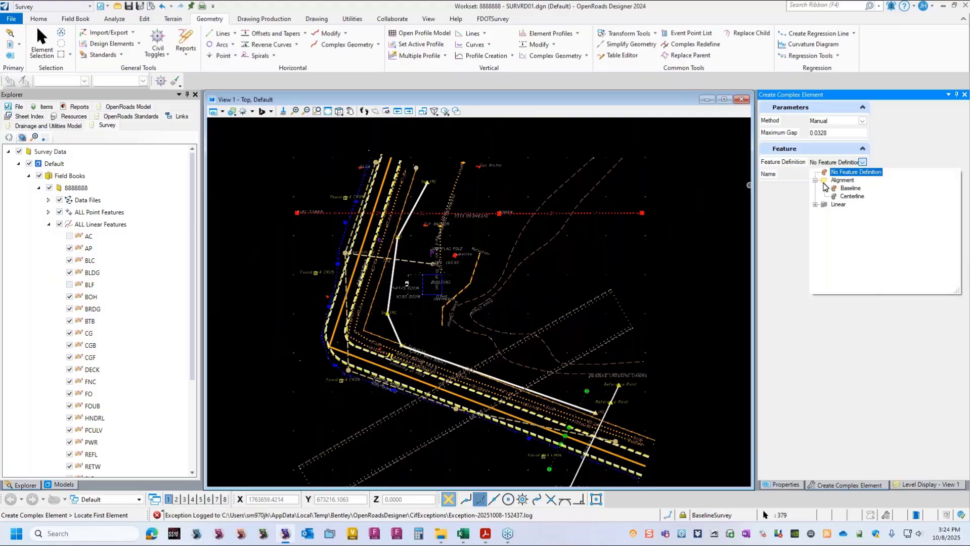
pyautogui.click(845, 188)
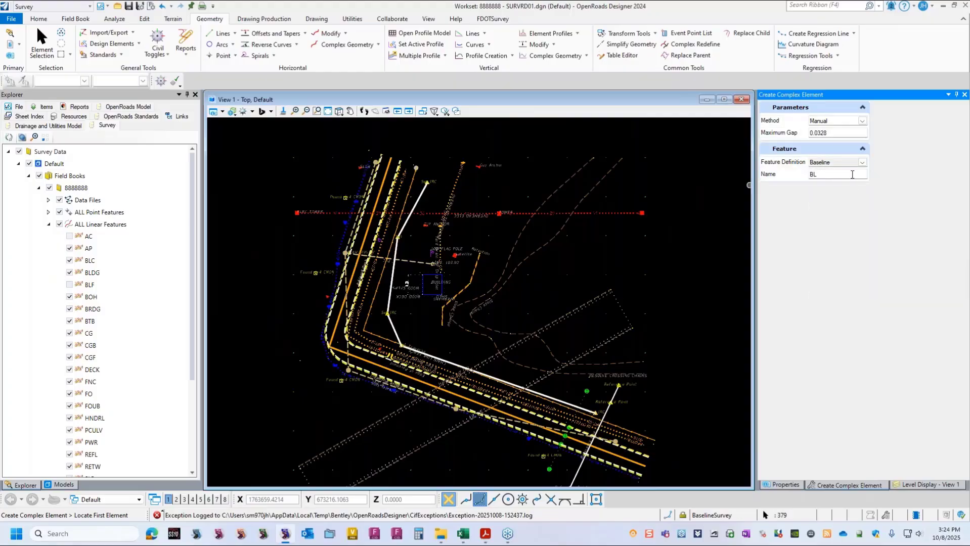
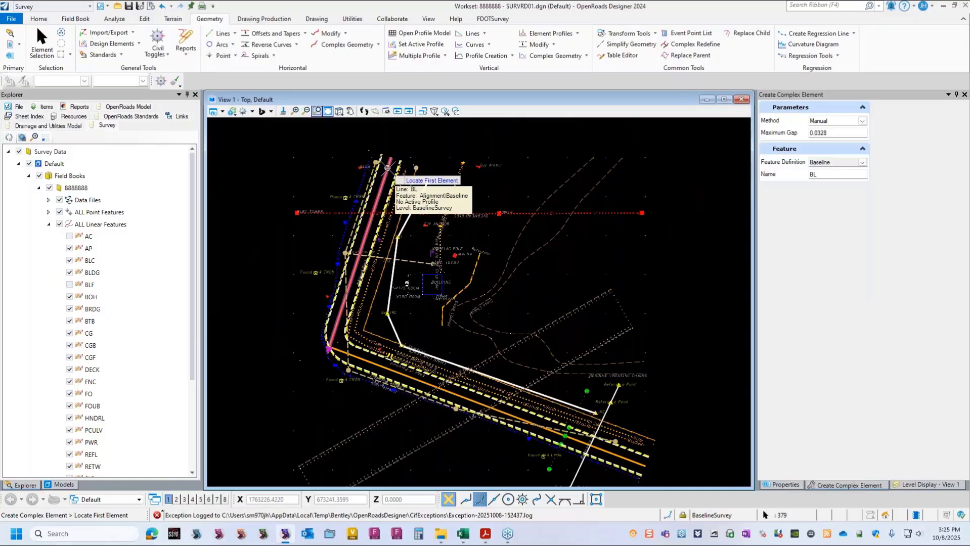
pyautogui.click(387, 167)
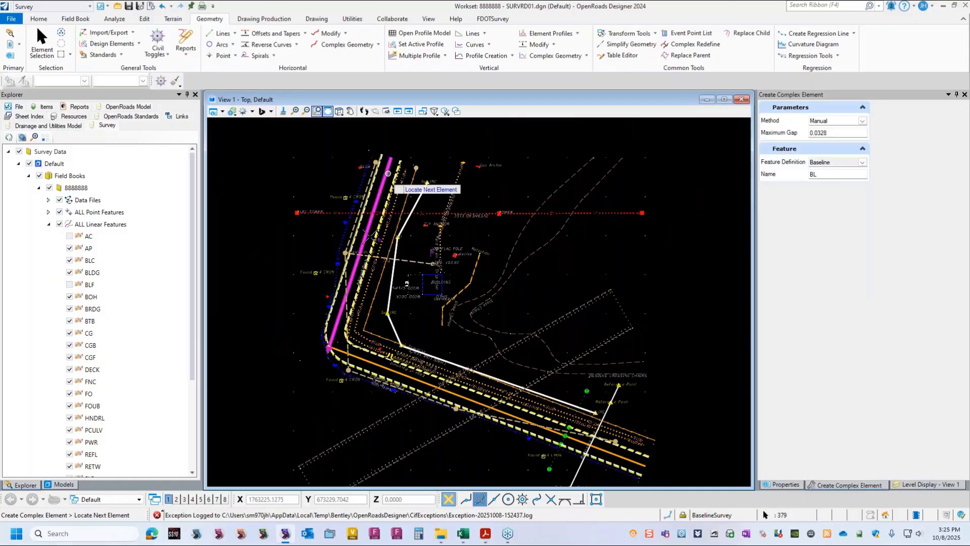
pyautogui.click(342, 351)
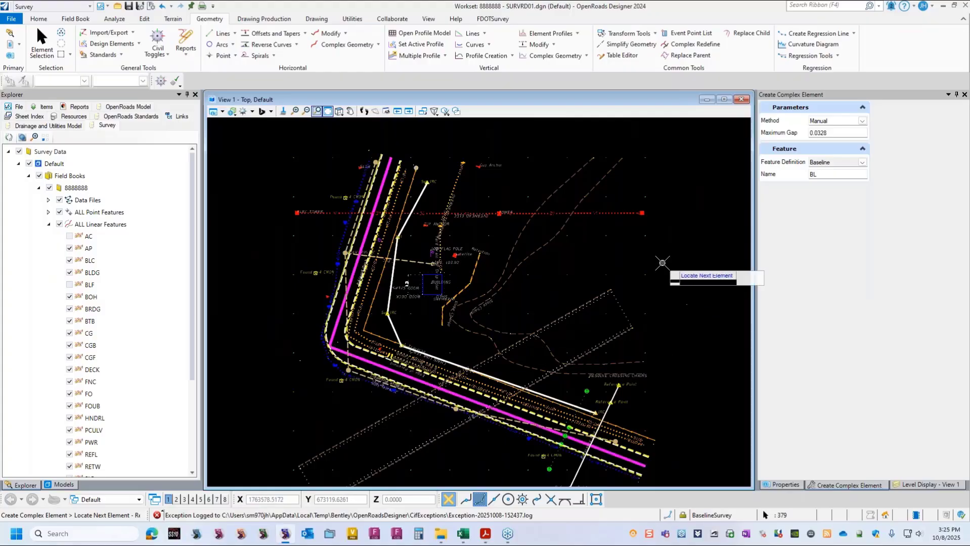
pyautogui.click(662, 260)
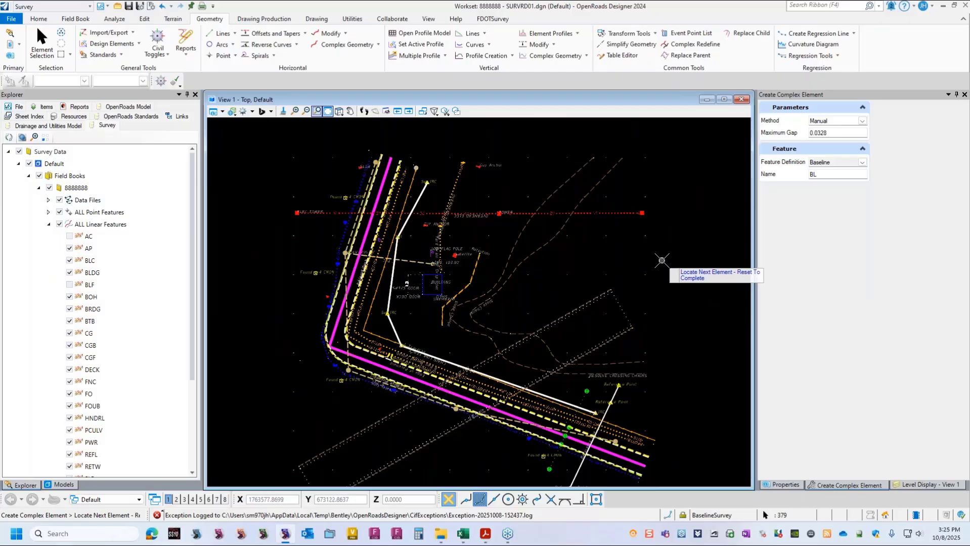
pyautogui.rightClick(662, 260)
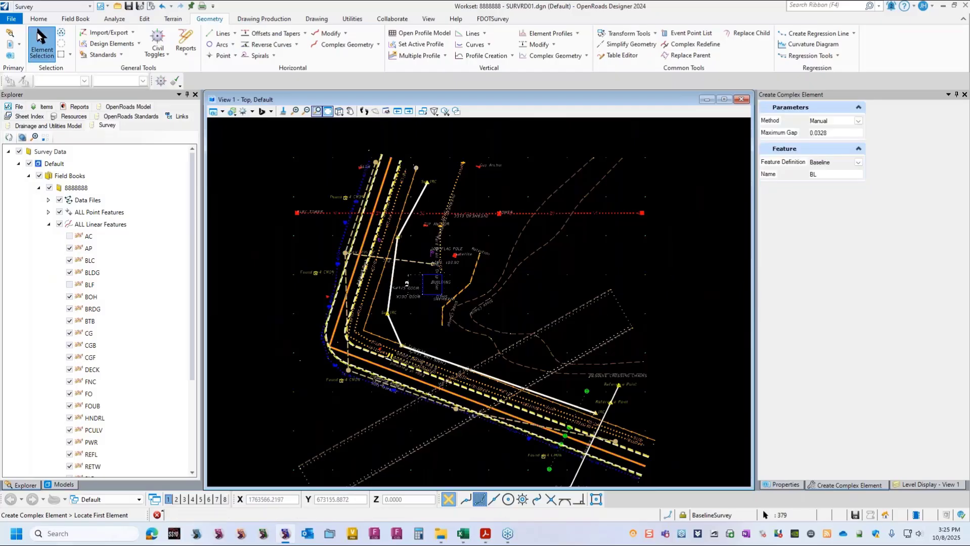
# - Select the joined baseline, examine its component lines in the element properties, and clear the selection
pyautogui.click(40, 38)
pyautogui.click(552, 428)
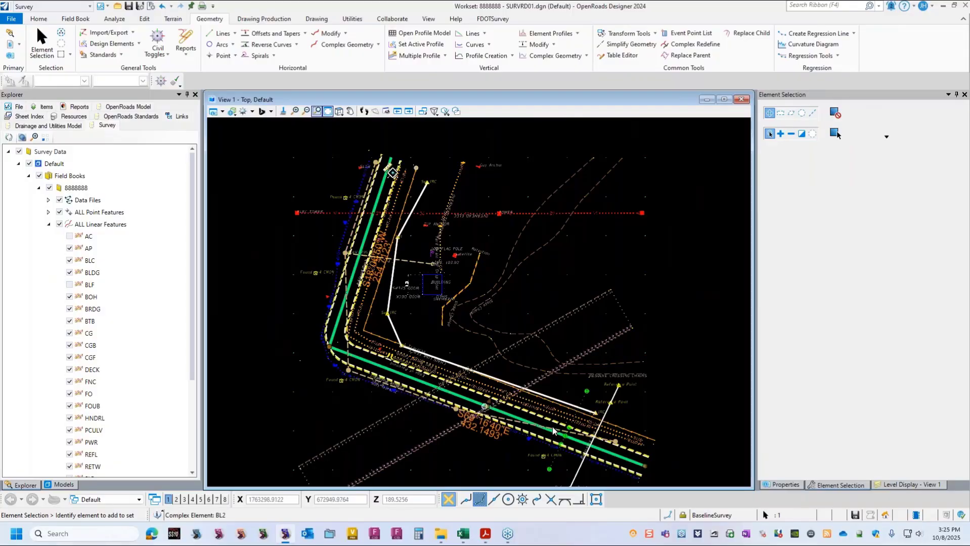
pyautogui.click(796, 486)
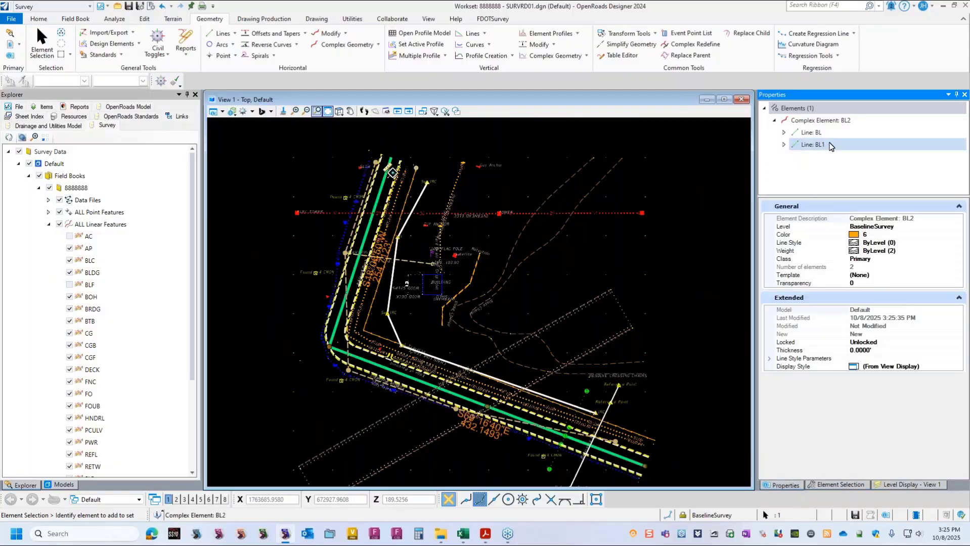
pyautogui.click(777, 122)
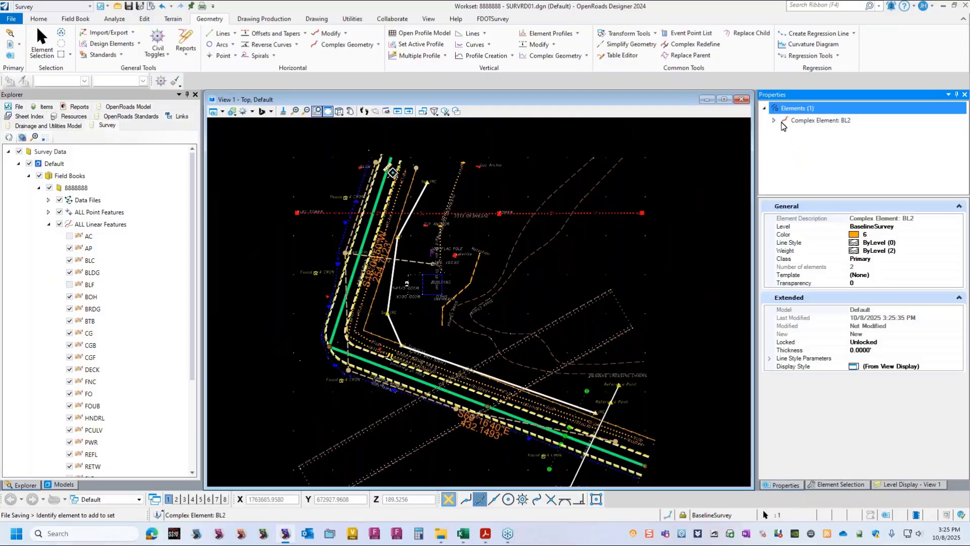
pyautogui.click(774, 121)
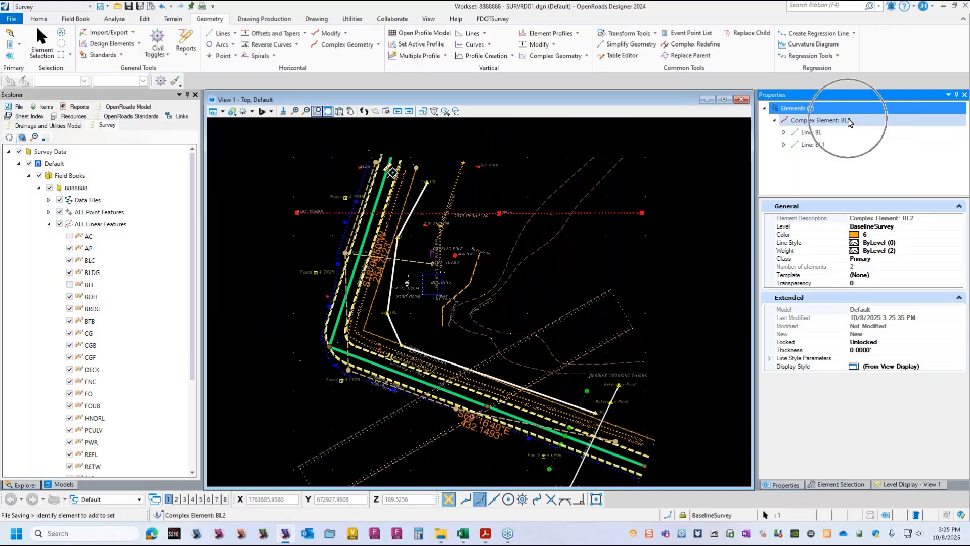
pyautogui.click(491, 151)
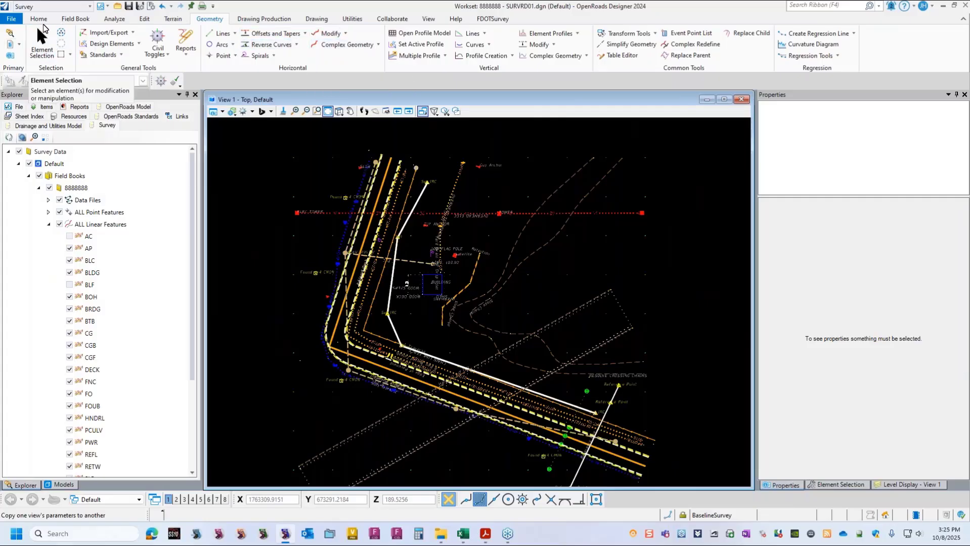
# - Define a starting station of 15+00 for the joined baseline at its northern end, with a start distance of 0
pyautogui.click(39, 18)
pyautogui.click(446, 111)
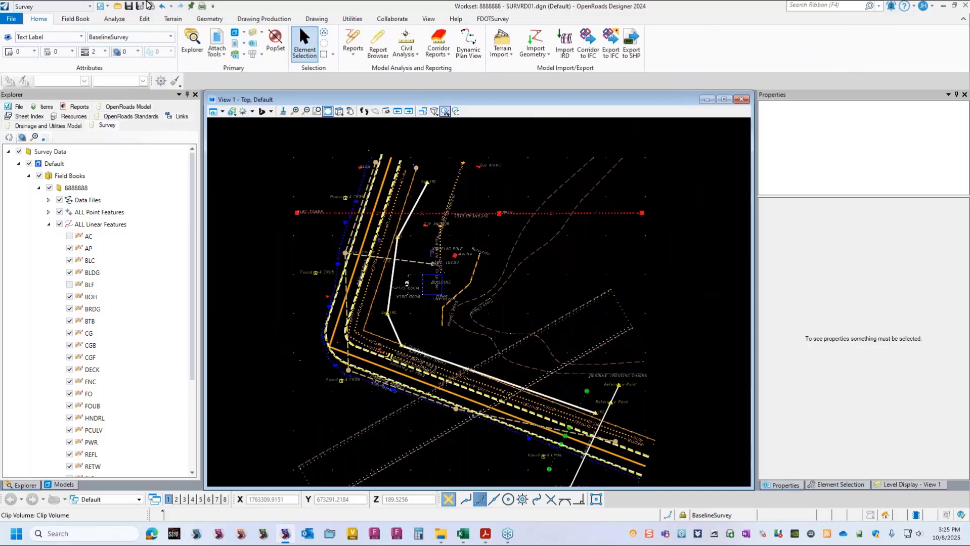
pyautogui.click(209, 18)
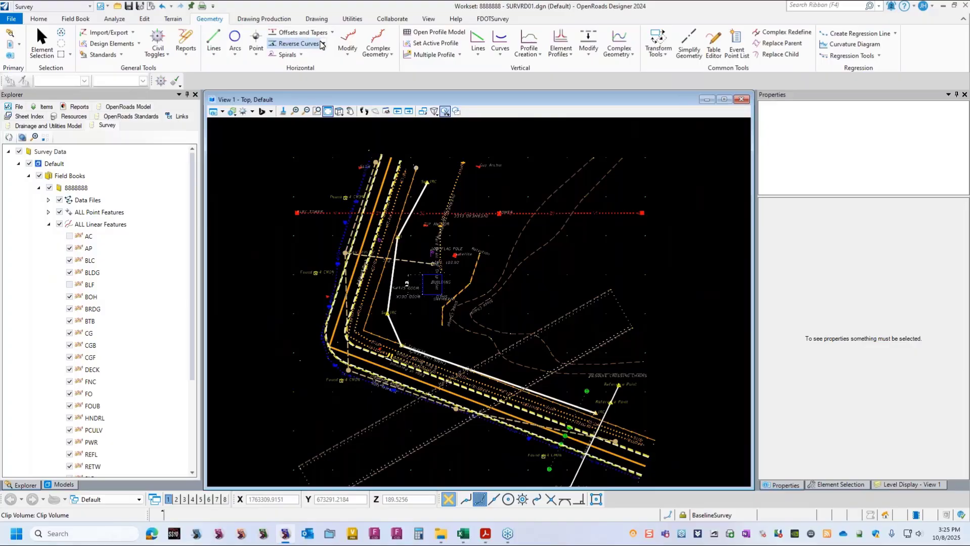
pyautogui.click(347, 46)
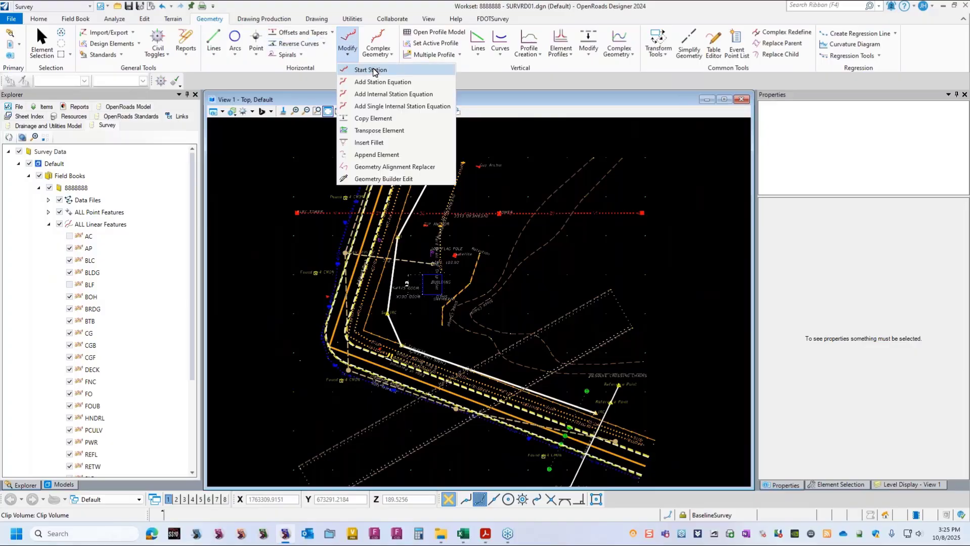
pyautogui.click(373, 70)
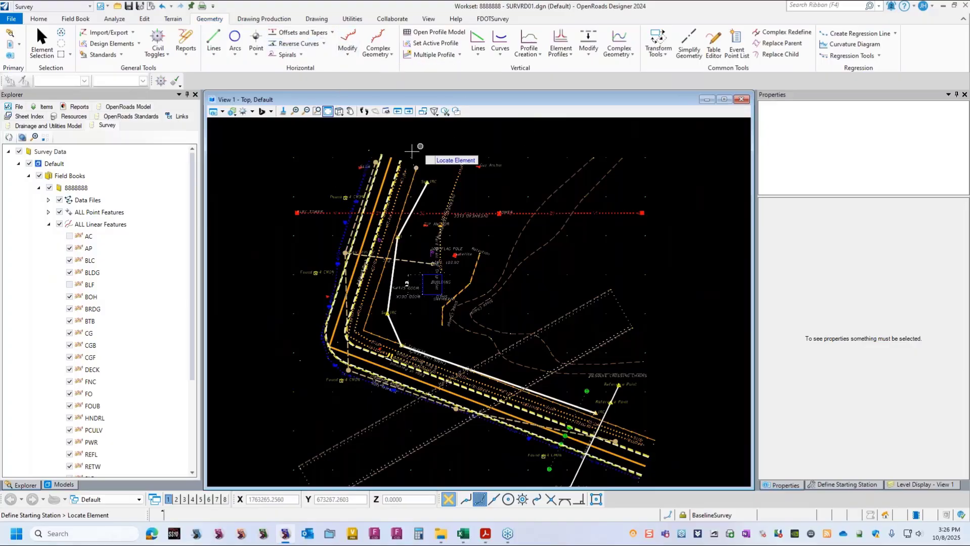
pyautogui.click(386, 176)
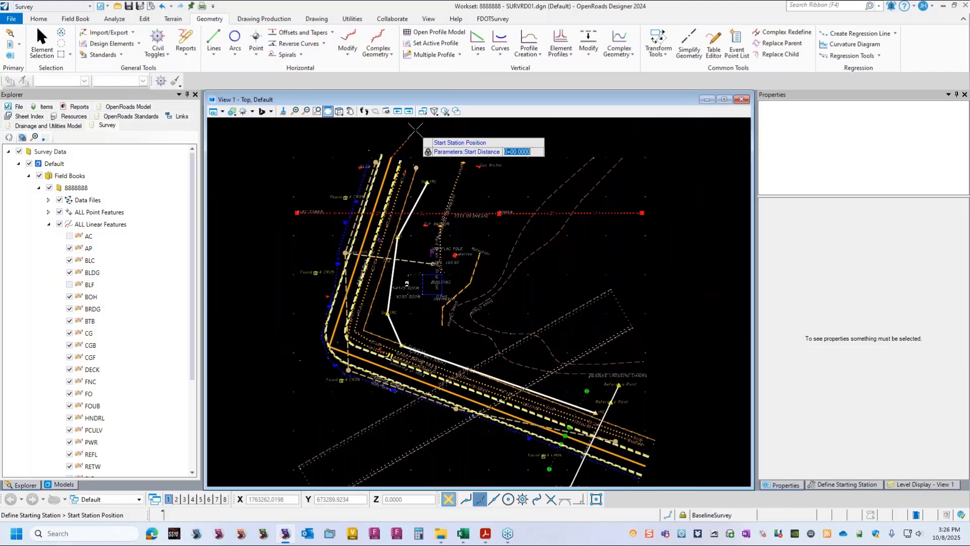
pyautogui.click(416, 130)
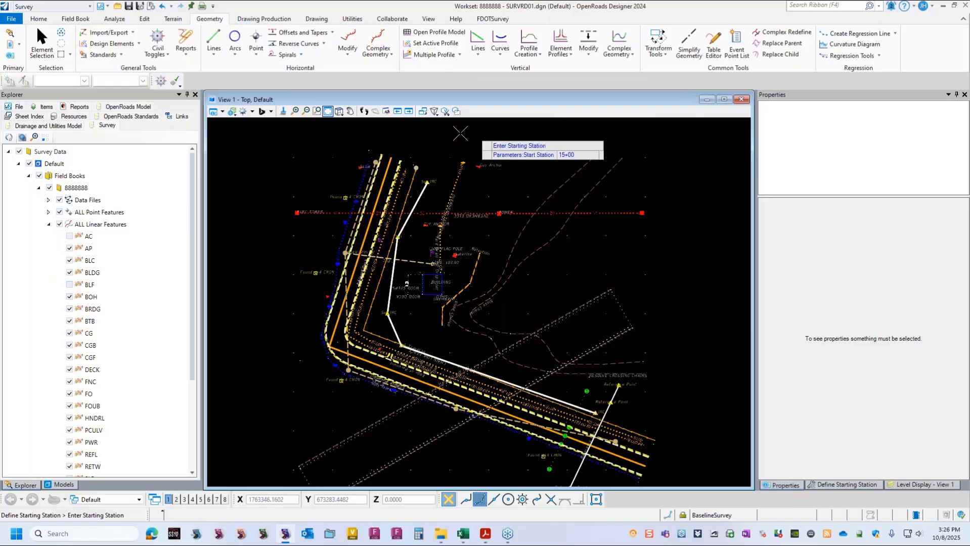
pyautogui.press('Return')
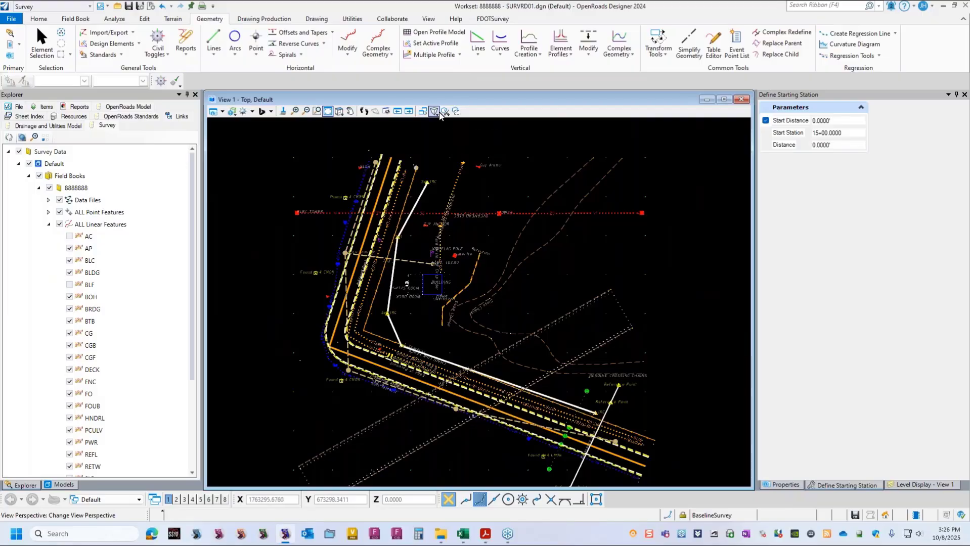
# - Select the stationed baseline and examine its start station label and its course from the northern end to the southeastern end
pyautogui.click(58, 39)
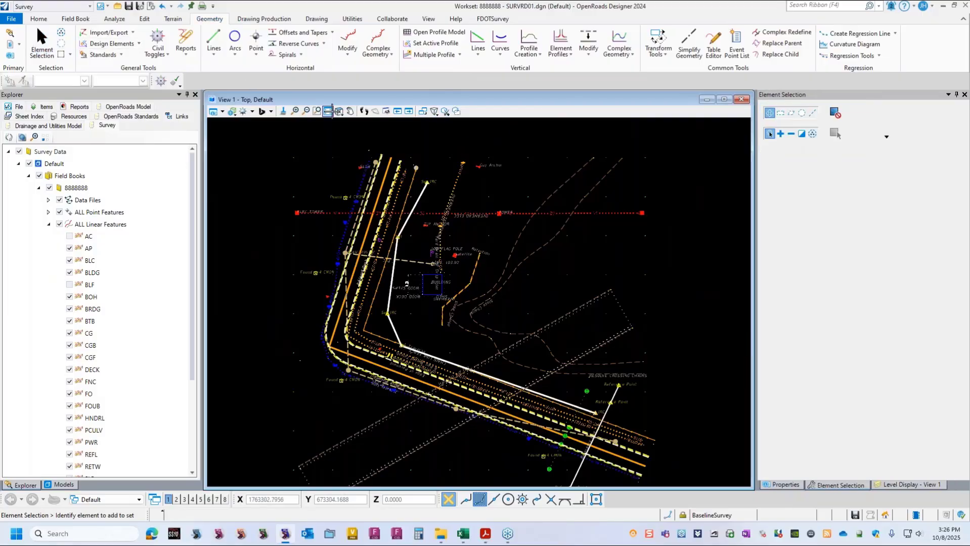
pyautogui.click(391, 166)
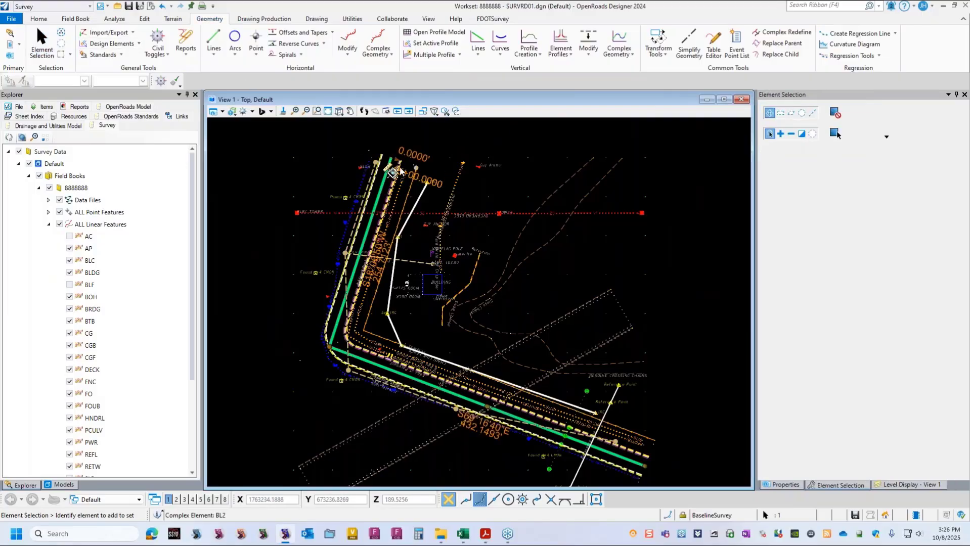
pyautogui.scroll(4, 389, 164)
pyautogui.scroll(2, 390, 146)
pyautogui.scroll(-3, 439, 287)
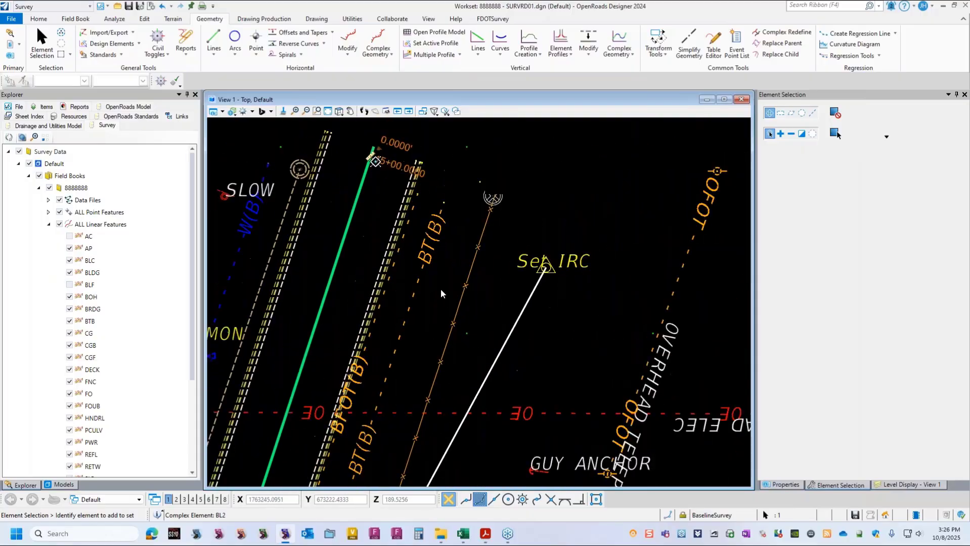
pyautogui.scroll(5, 428, 184)
pyautogui.scroll(-5, 425, 197)
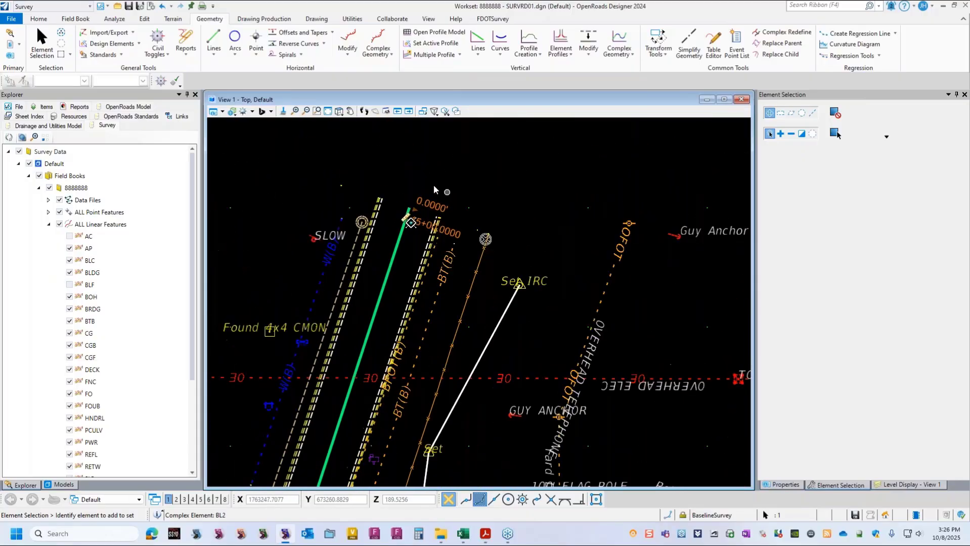
pyautogui.scroll(-2, 382, 429)
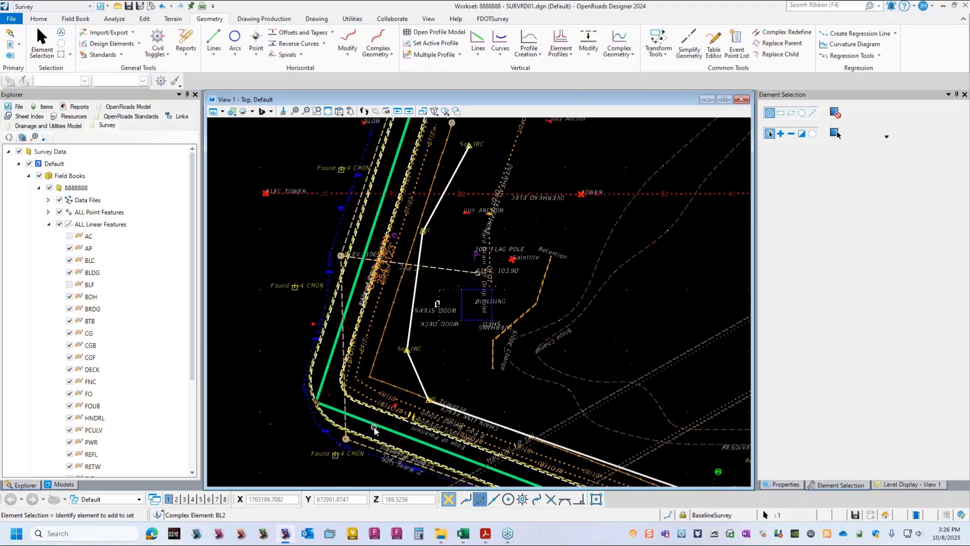
pyautogui.scroll(-2, 365, 403)
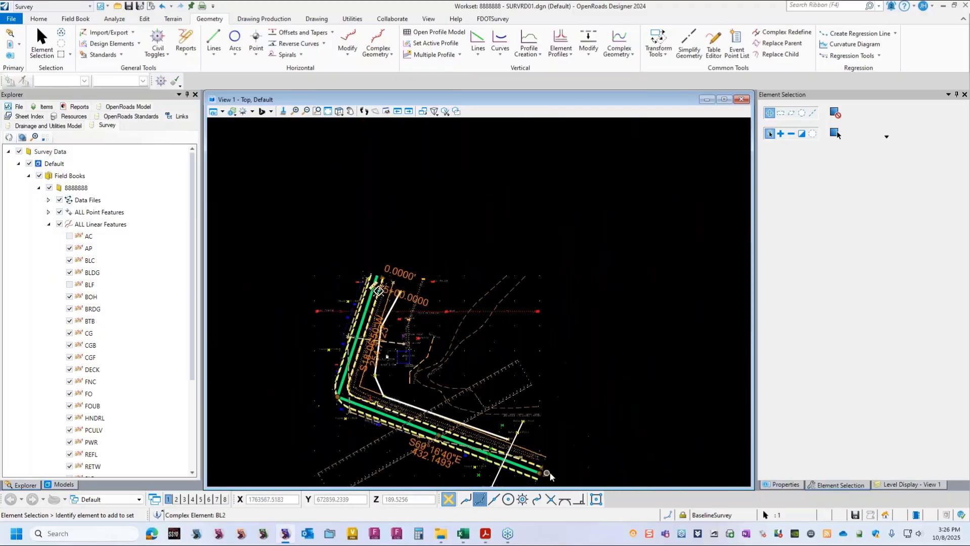
pyautogui.scroll(4, 374, 435)
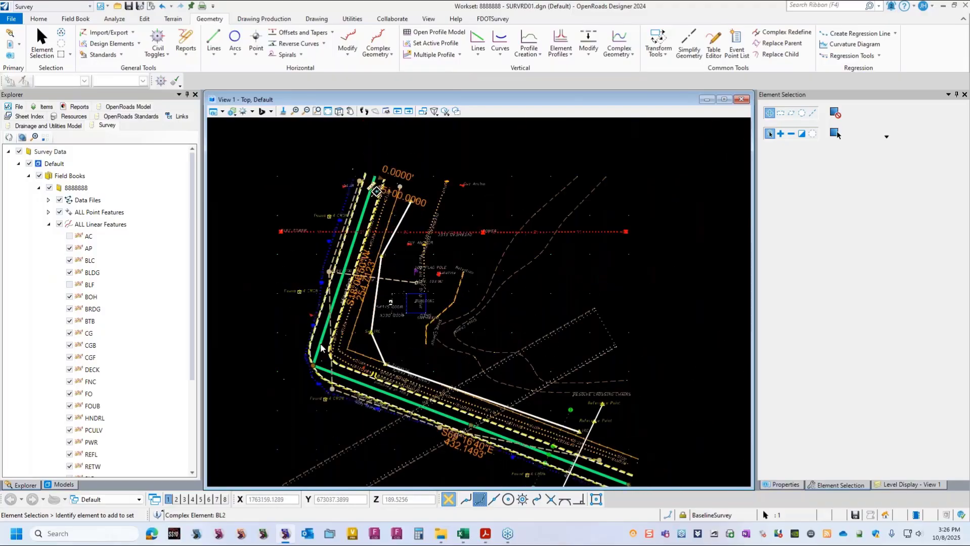
# - Expand the OpenRoads model of SURVRD01.dgn through Alignments and Baseline down to the complex element's stationing and component lines
pyautogui.click(126, 110)
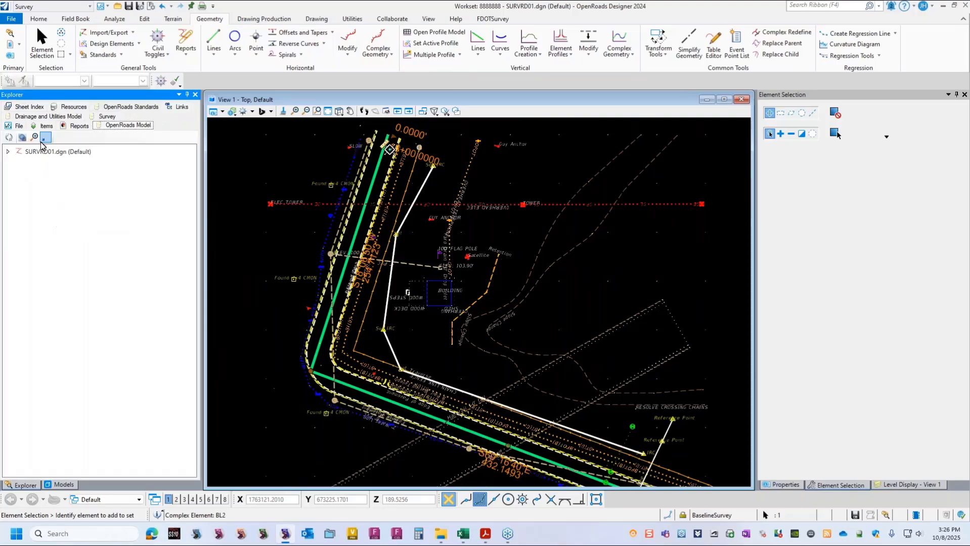
pyautogui.click(8, 151)
pyautogui.click(18, 164)
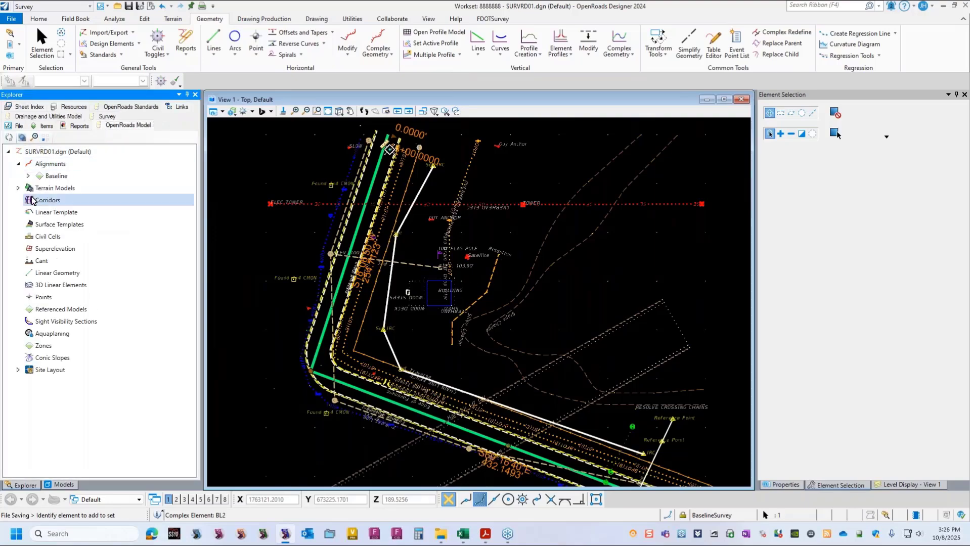
pyautogui.click(28, 176)
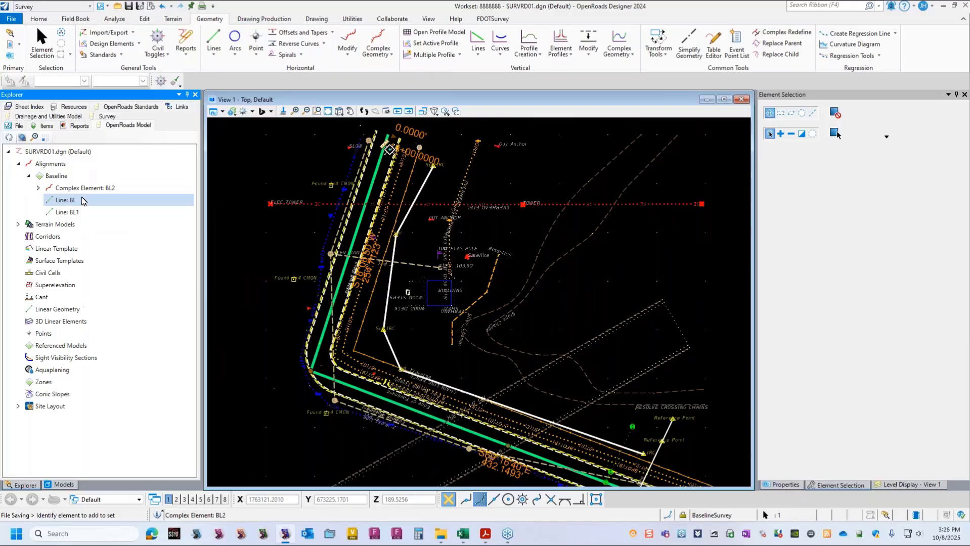
pyautogui.click(38, 187)
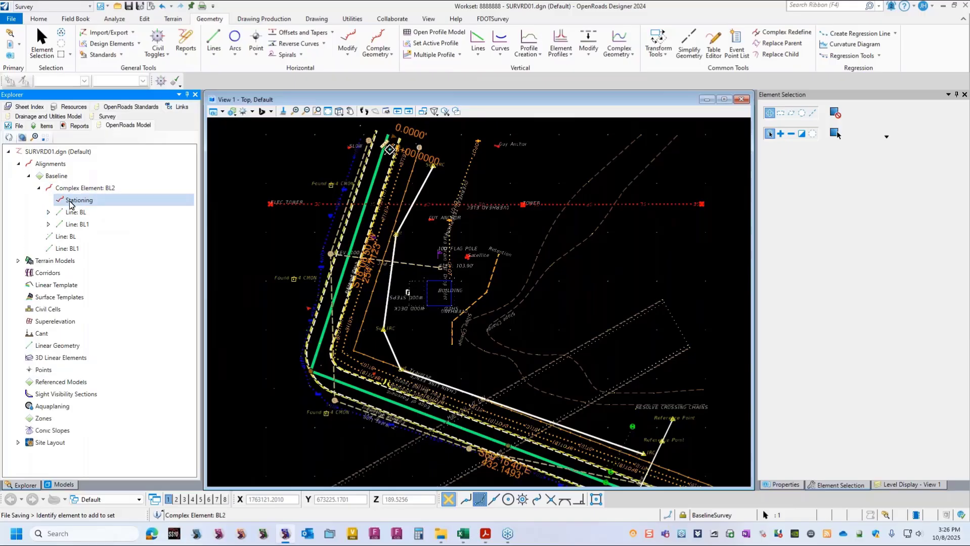
# - Review the properties of the Baseline complex element, including its geometry and feature settings, and clear the selection
pyautogui.click(76, 188)
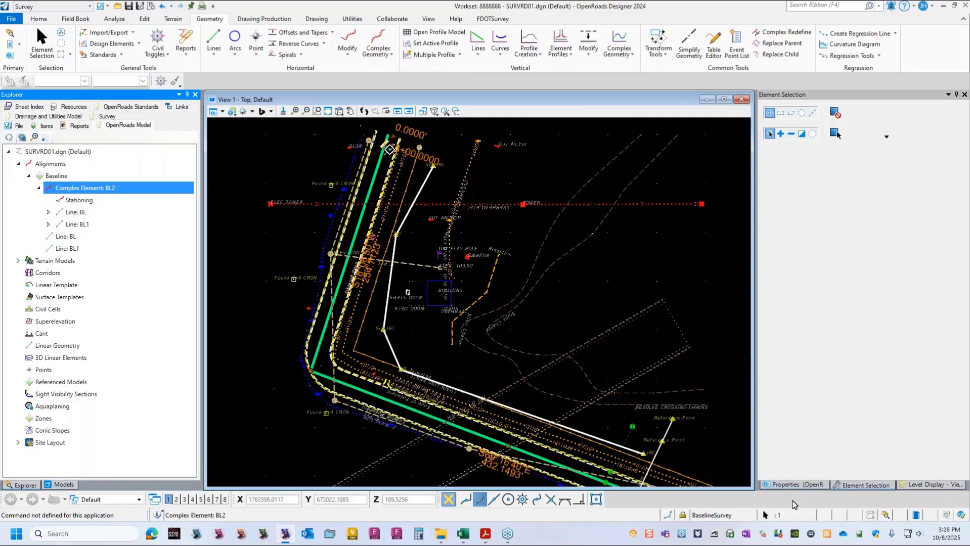
pyautogui.click(794, 485)
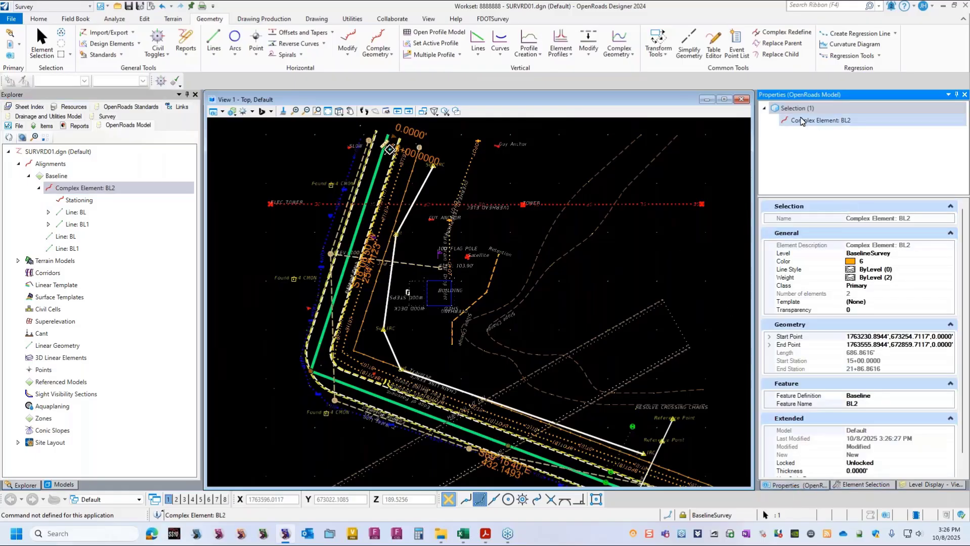
pyautogui.click(490, 190)
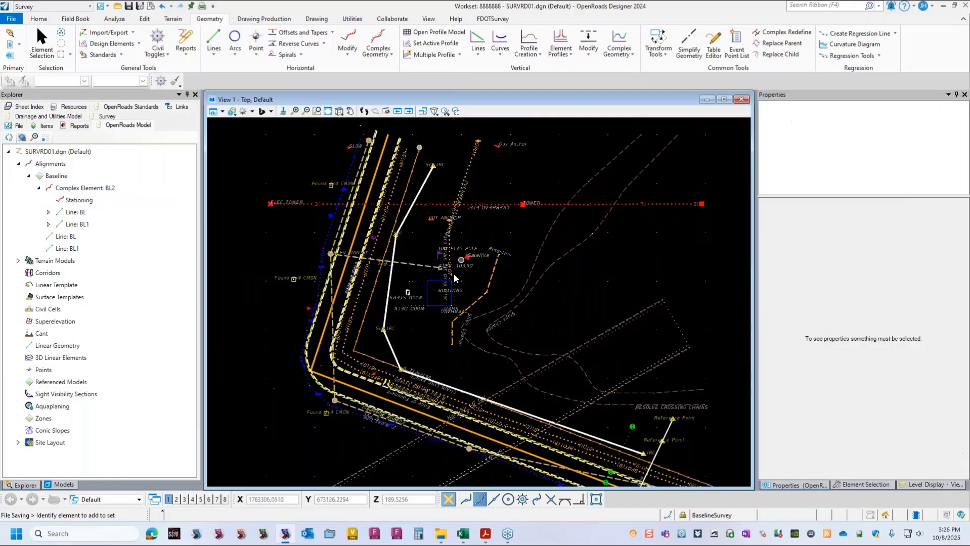
pyautogui.moveTo(486, 539)
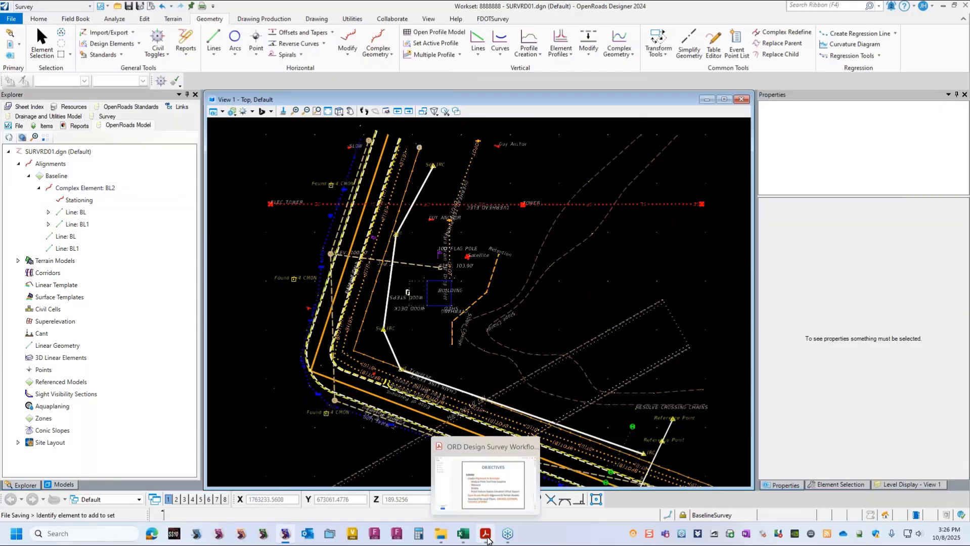
# - Consult the SURVRD objectives in the survey workflow PDF and analyze the Found 4x4 CMON point's station and offset from the joined baseline in OpenRoads Designer
pyautogui.click(486, 537)
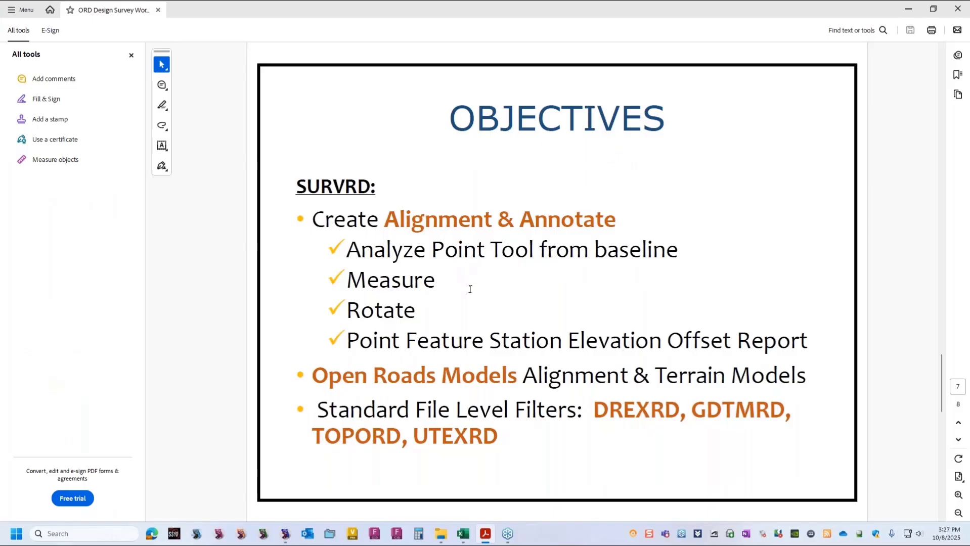
pyautogui.click(908, 10)
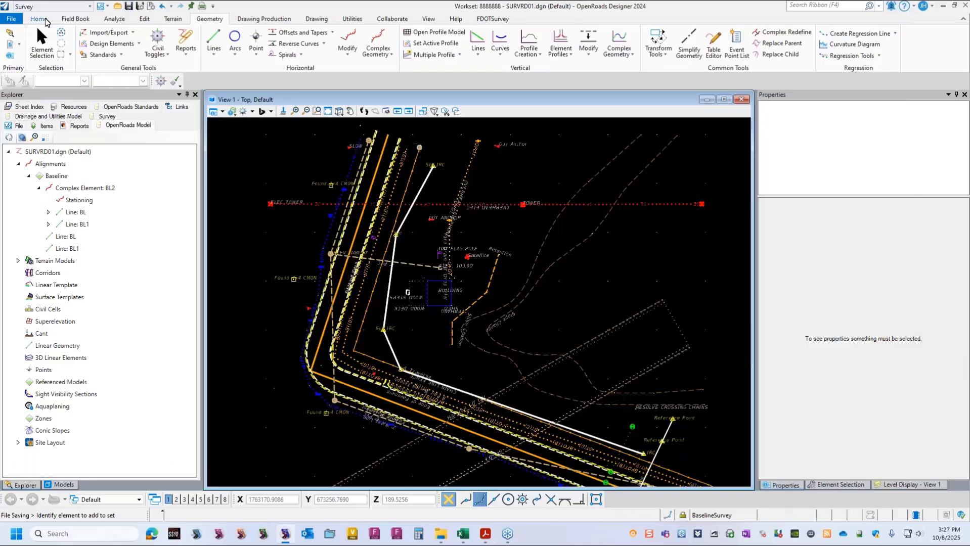
pyautogui.click(39, 20)
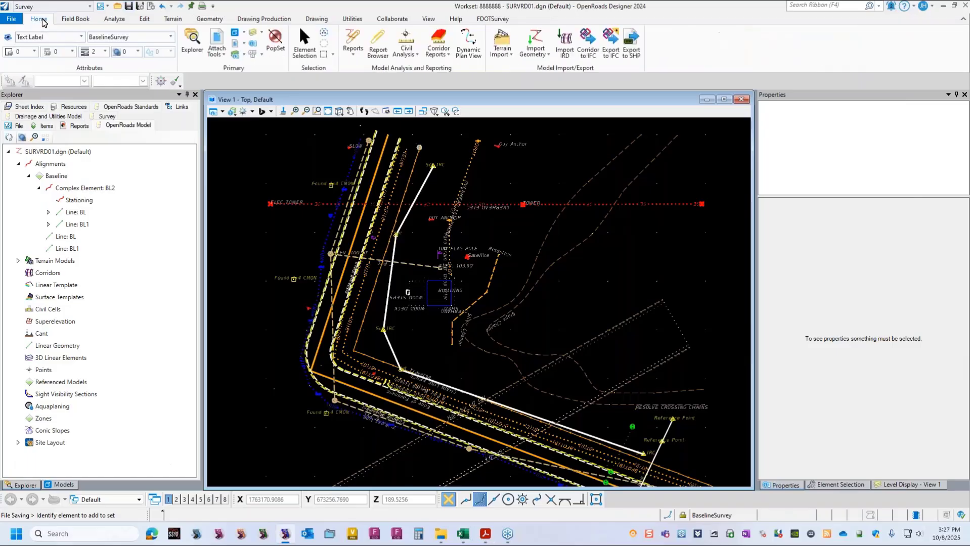
pyautogui.click(407, 40)
pyautogui.click(420, 81)
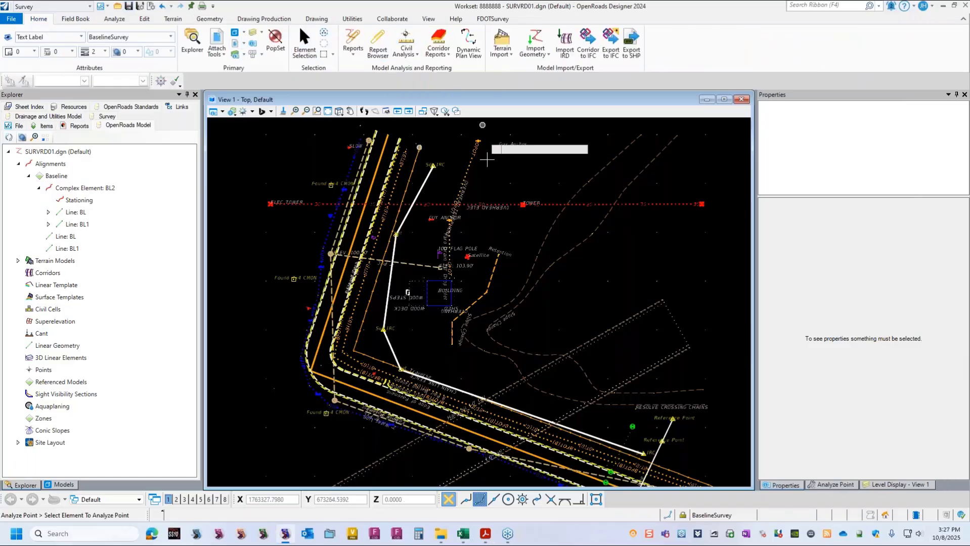
pyautogui.scroll(-1, 374, 393)
pyautogui.scroll(3, 373, 393)
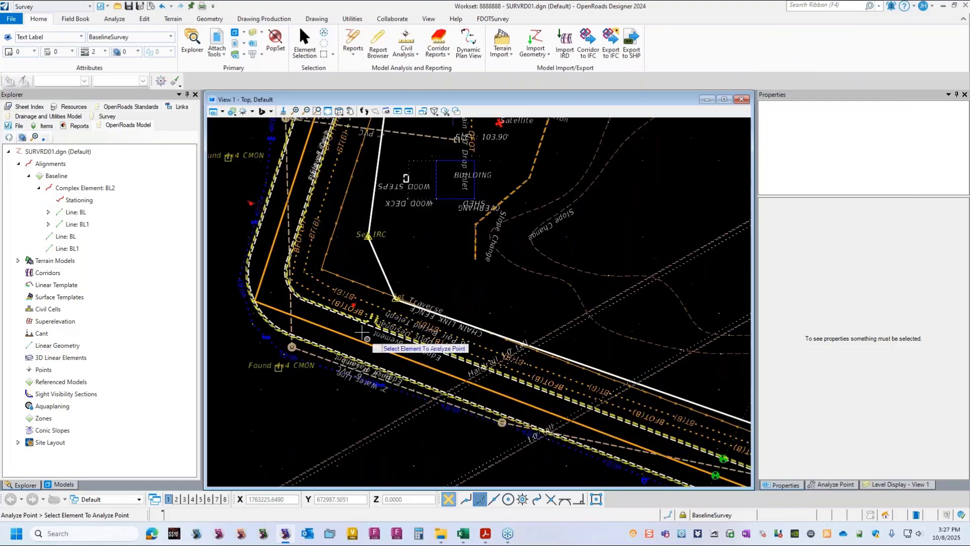
pyautogui.click(347, 336)
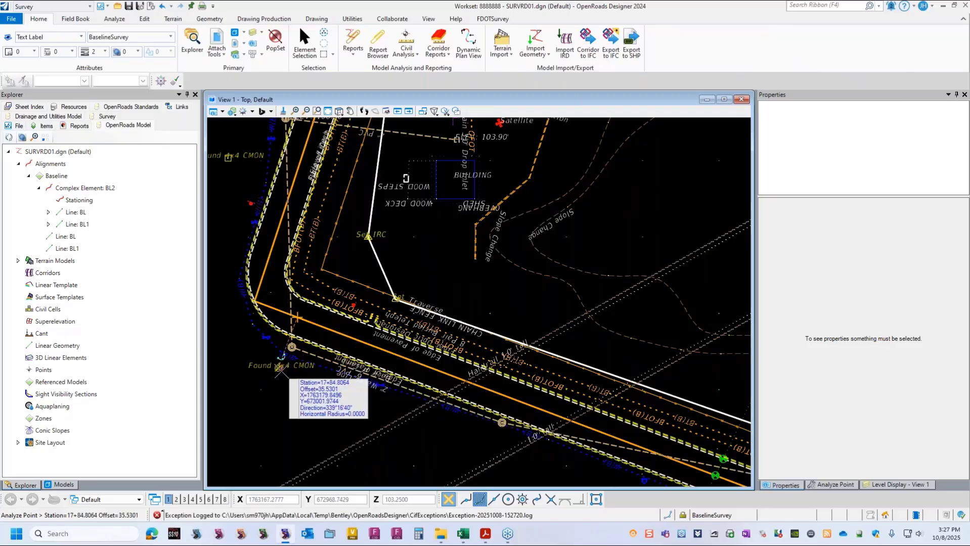
pyautogui.moveTo(279, 367)
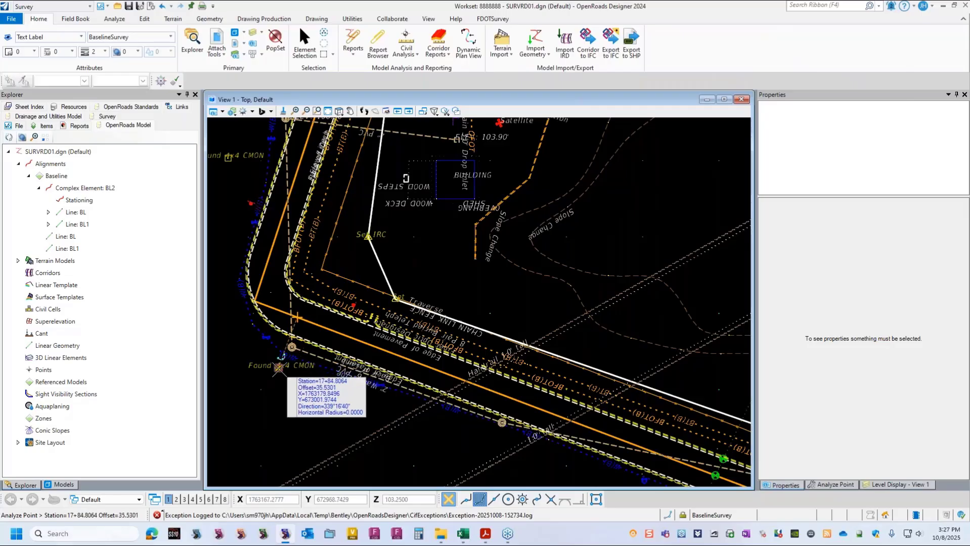
# - Analyze the Set Traverse point against the baseline and turn off Place Text in the Analyze Point display settings
pyautogui.click(842, 484)
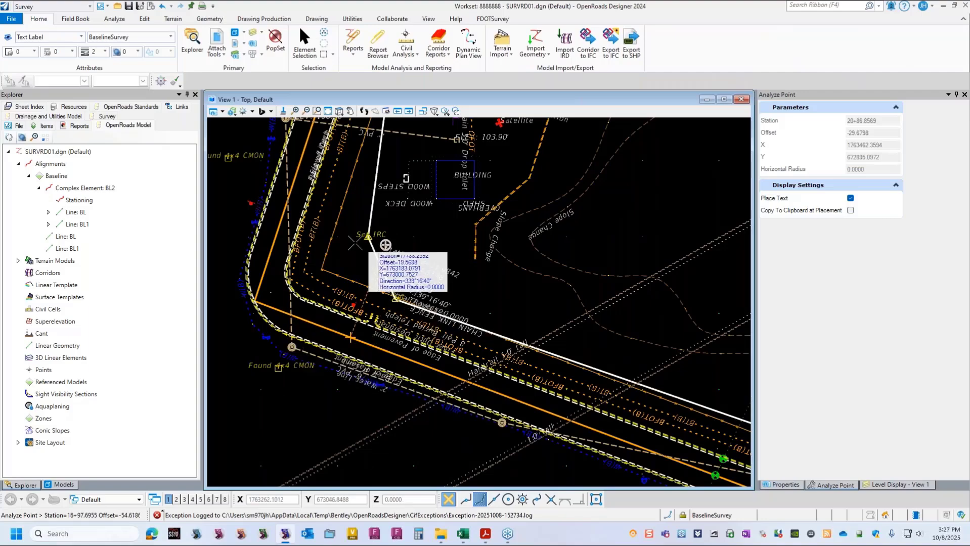
pyautogui.scroll(2, 369, 235)
pyautogui.click(420, 344)
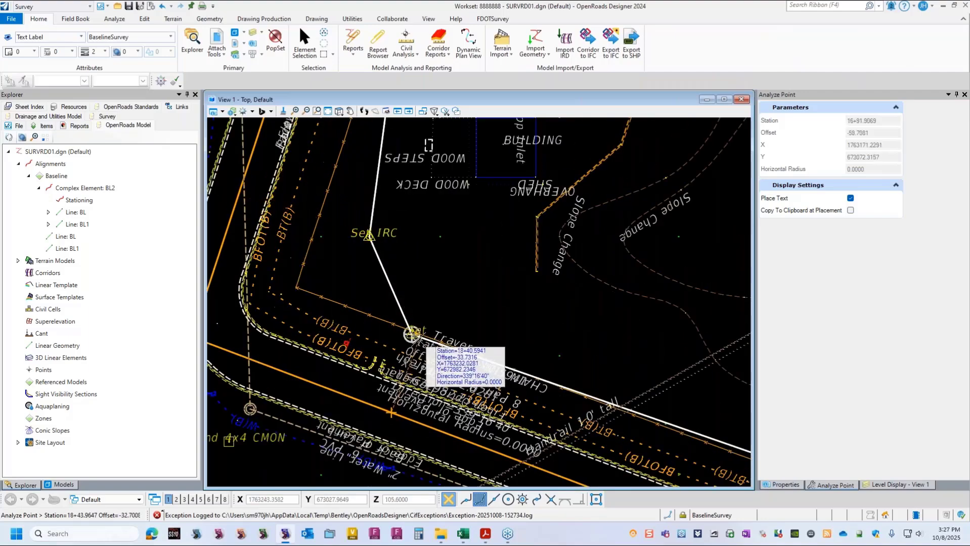
pyautogui.click(658, 298)
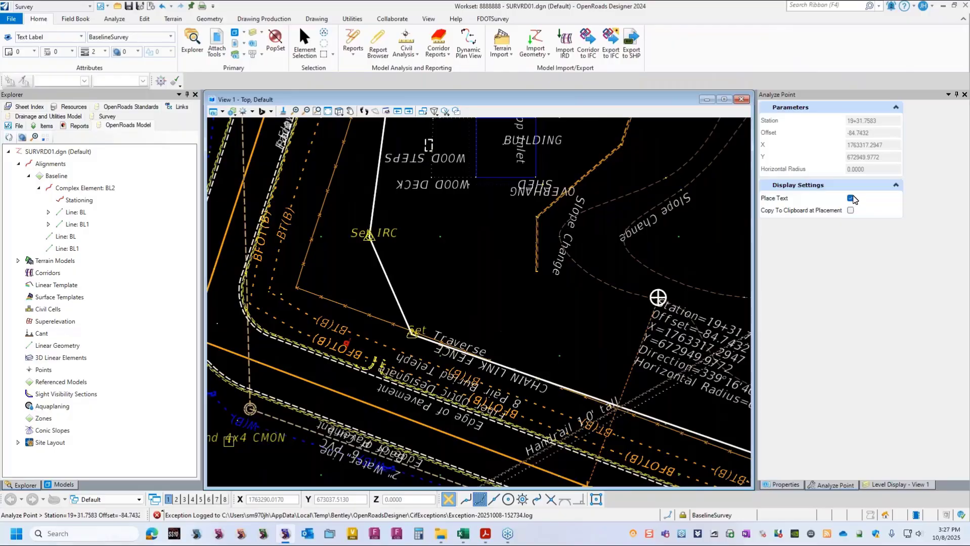
pyautogui.click(851, 198)
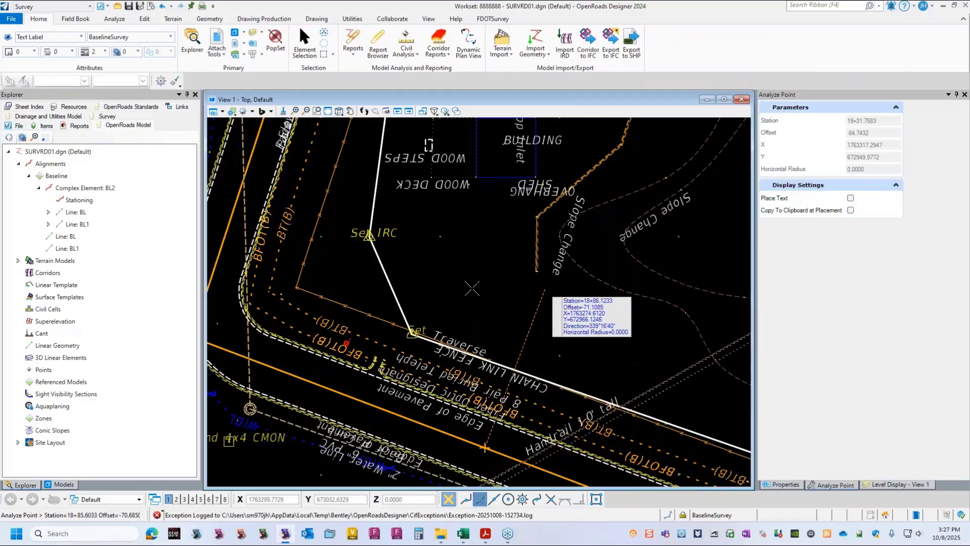
# - Analyze the station and offset of a point south of the baseline and of the building corner, and end Analyze Point
pyautogui.scroll(-1, 433, 267)
pyautogui.scroll(-1, 374, 267)
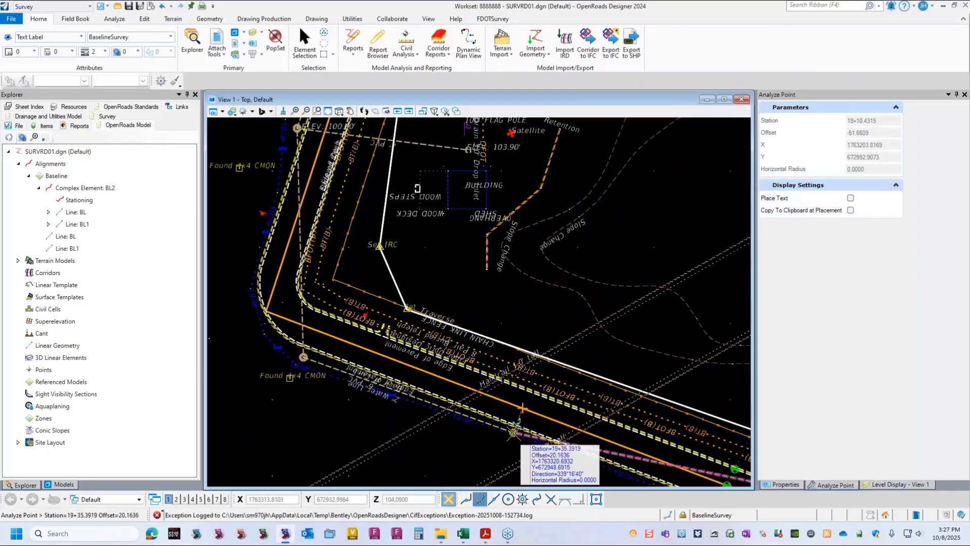
pyautogui.moveTo(514, 433)
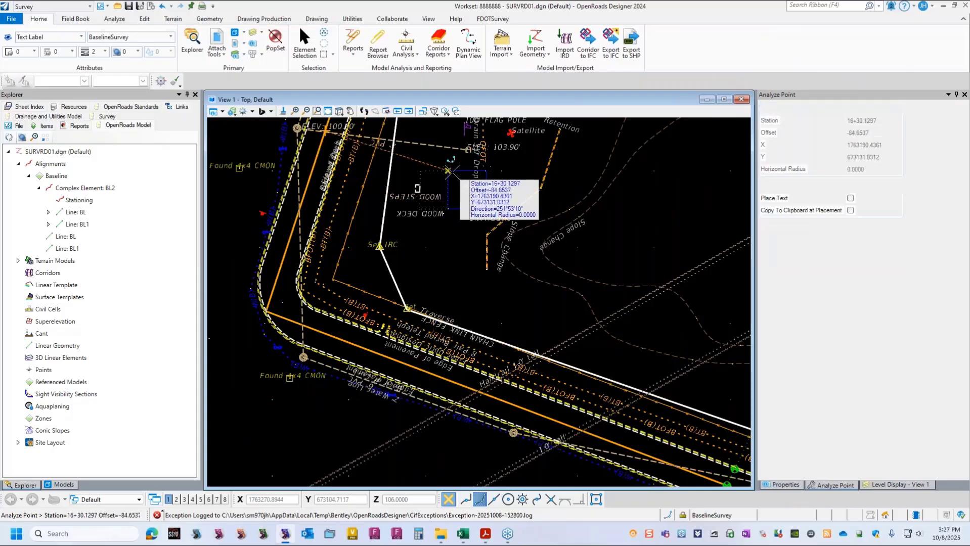
pyautogui.scroll(-2, 545, 337)
pyautogui.scroll(-1, 542, 355)
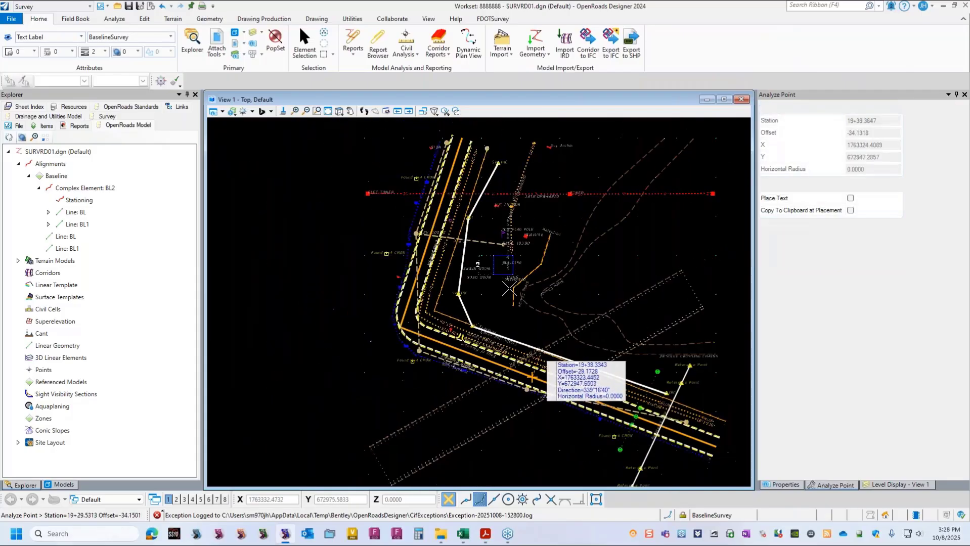
pyautogui.rightClick(267, 211)
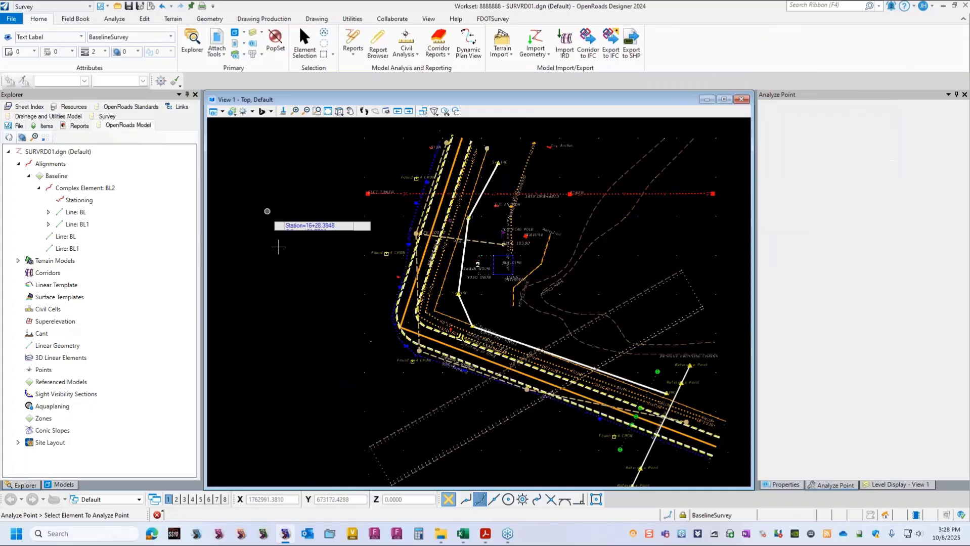
pyautogui.rightClick(371, 321)
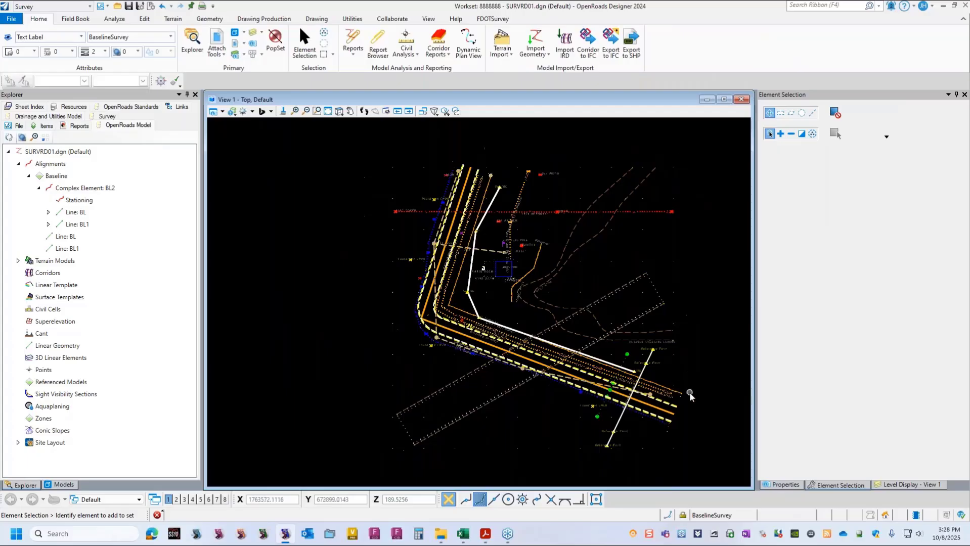
# - Recheck the objectives PDF and measure the distance from the Set Traverse point to the neighbouring Set IRC point in OpenRoads Designer
pyautogui.scroll(1, 690, 392)
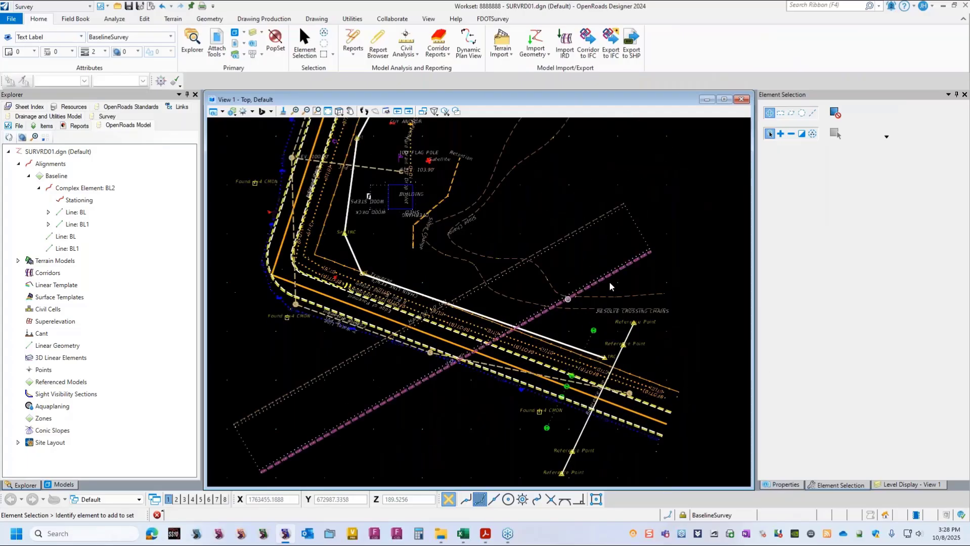
pyautogui.click(486, 532)
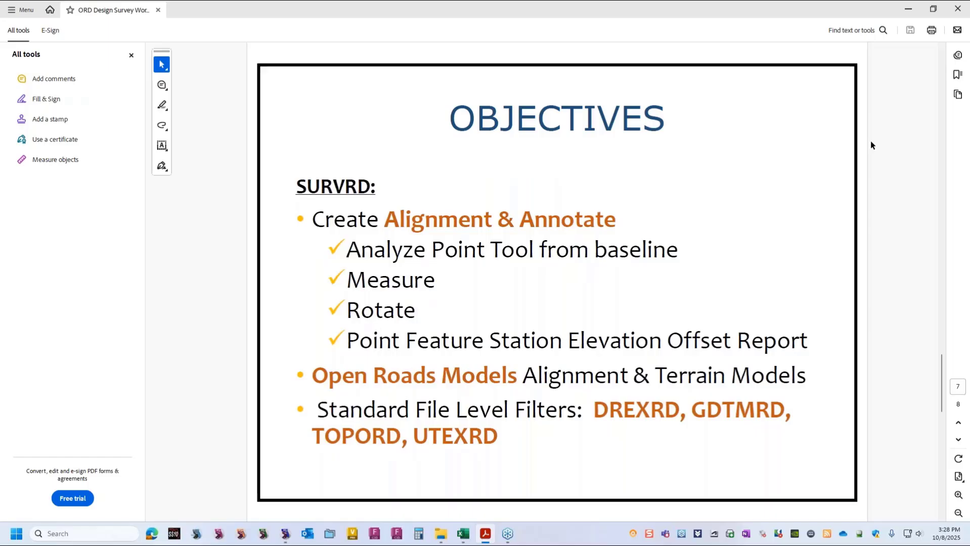
pyautogui.click(908, 9)
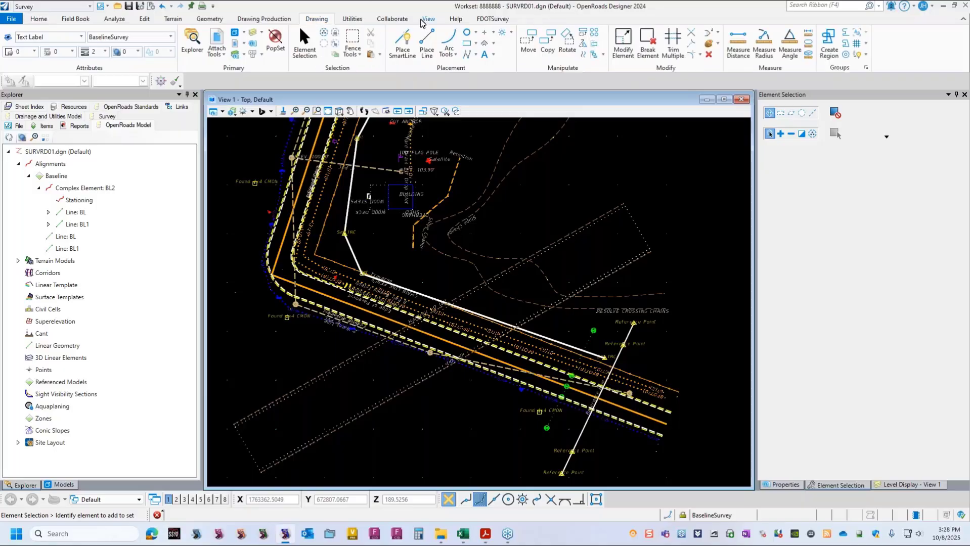
pyautogui.click(739, 49)
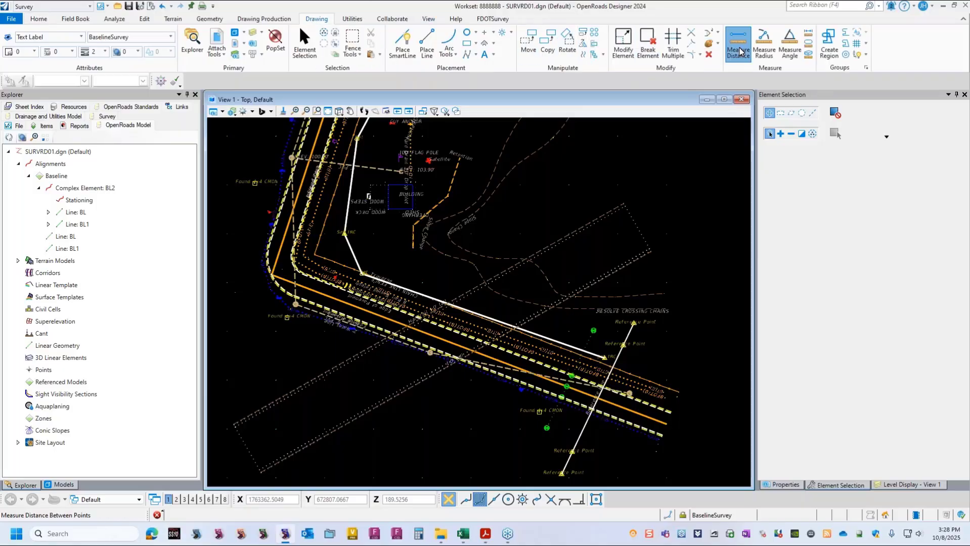
pyautogui.click(360, 274)
pyautogui.click(371, 232)
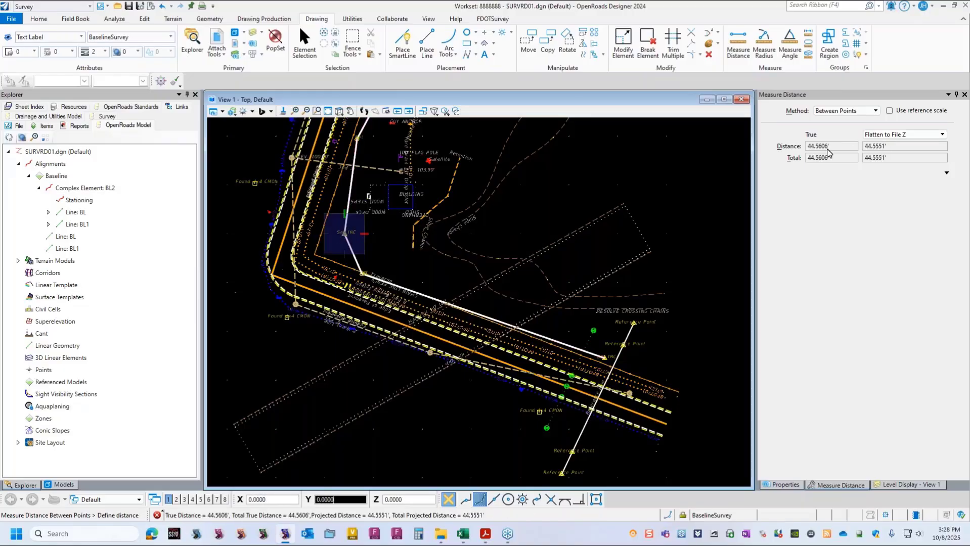
pyautogui.rightClick(540, 202)
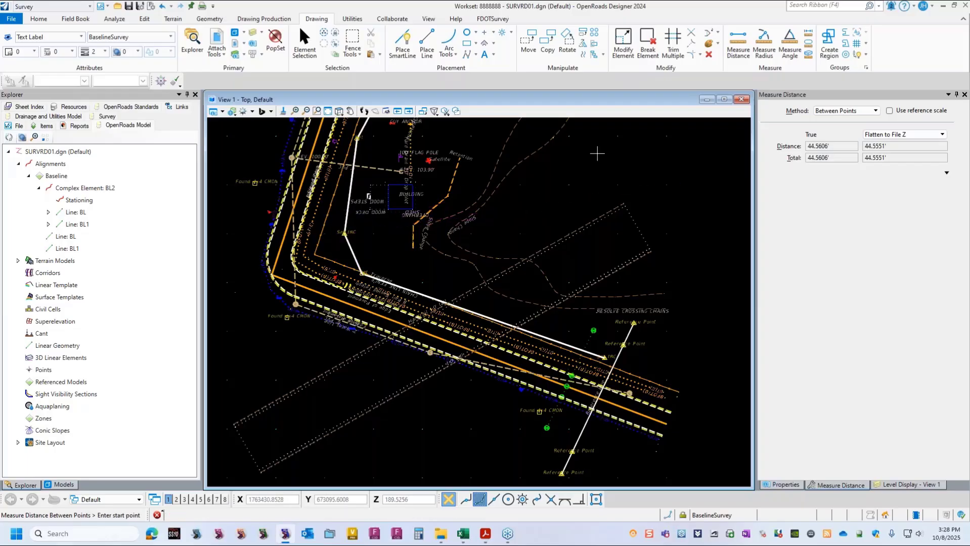
# - Measure the radius of the outer curved pavement line around the baseline's corner
pyautogui.click(770, 43)
pyautogui.scroll(3, 278, 273)
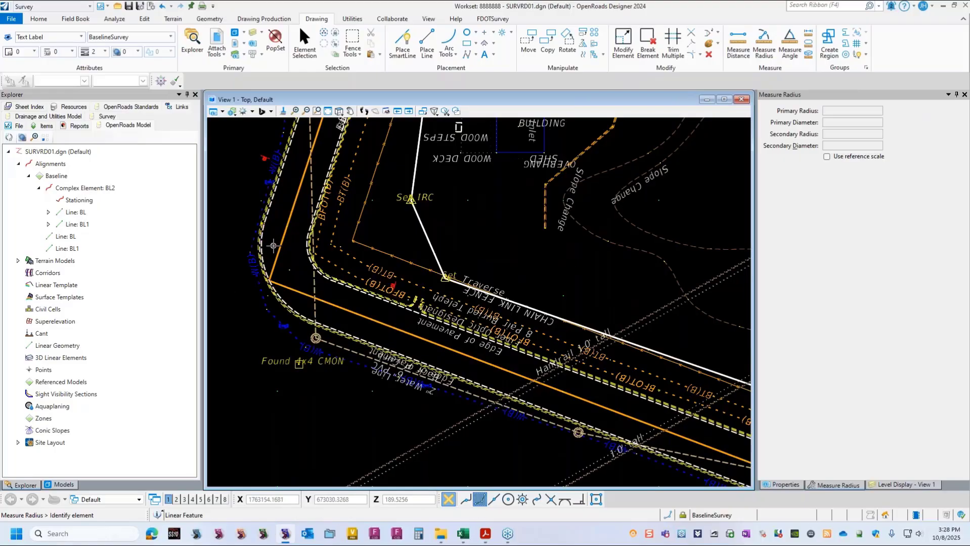
pyautogui.click(272, 246)
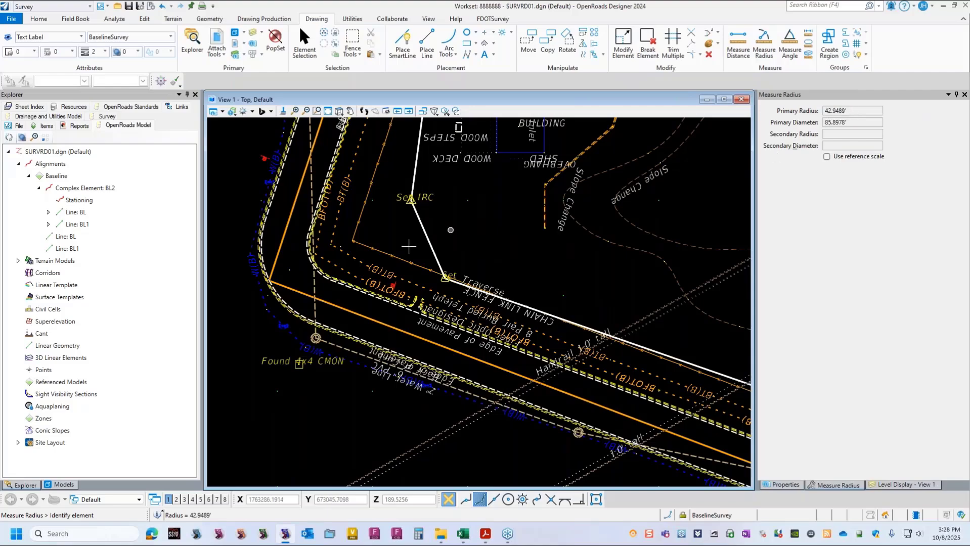
# - Measure the angle between the two line segments of the joined baseline at its corner
pyautogui.click(790, 51)
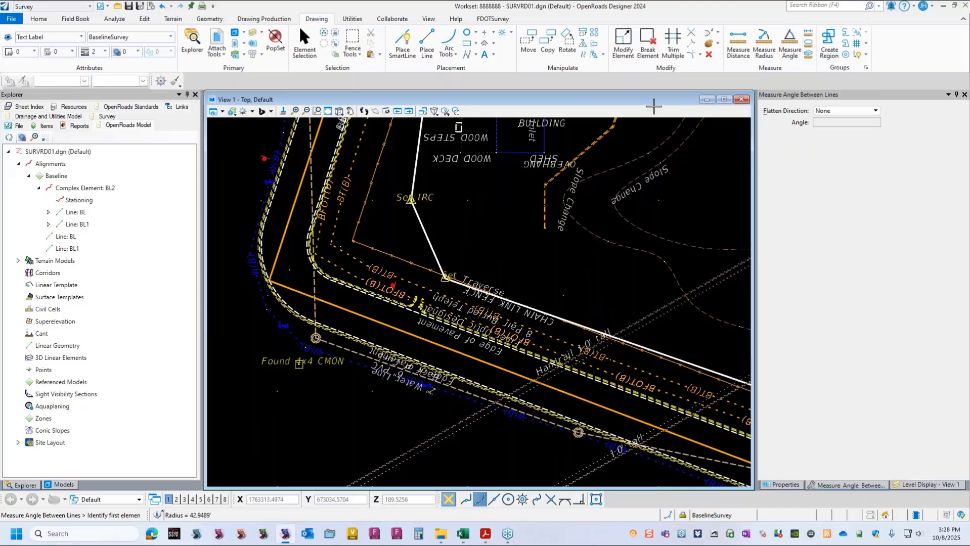
pyautogui.click(284, 235)
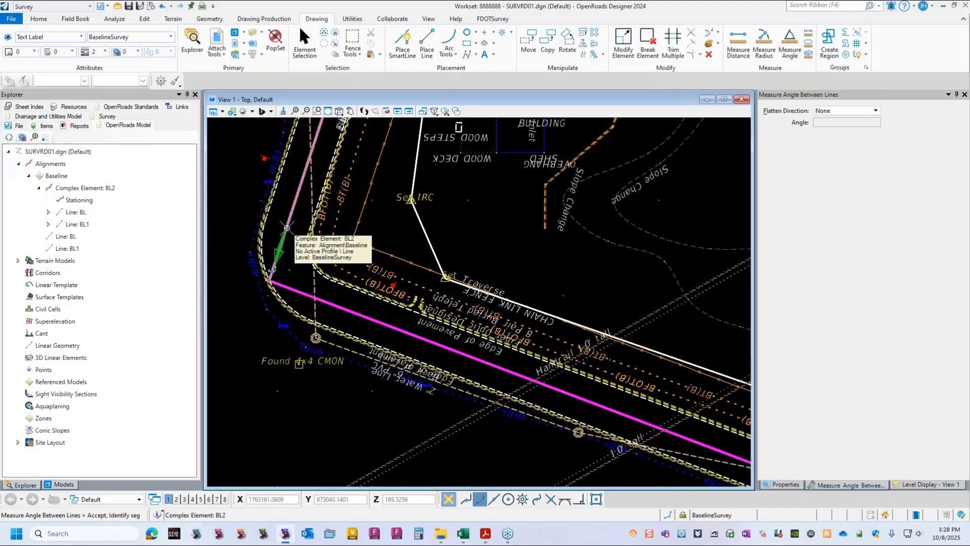
pyautogui.click(308, 296)
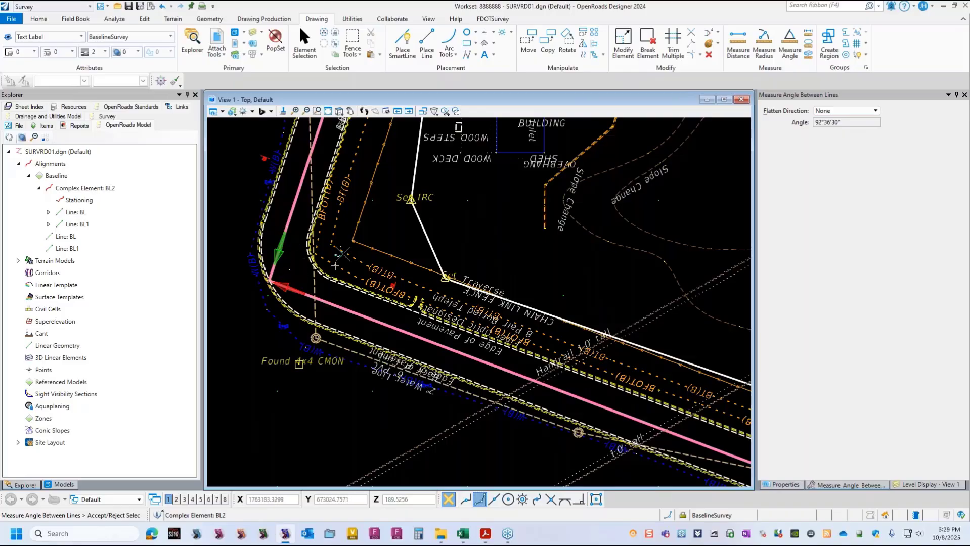
pyautogui.click(614, 157)
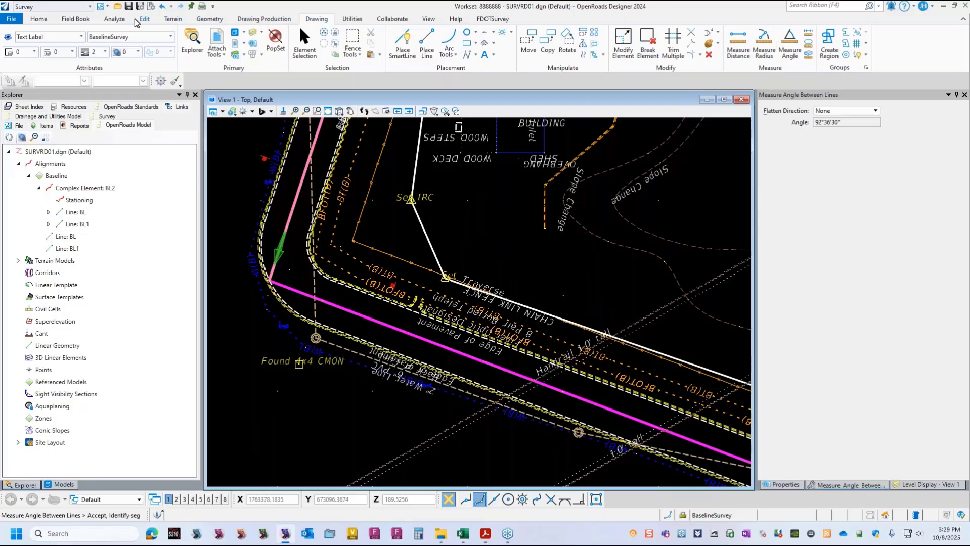
# - Start a Point Feature Station Offset Elevation Report and set the joined baseline as its baseline element
pyautogui.click(39, 20)
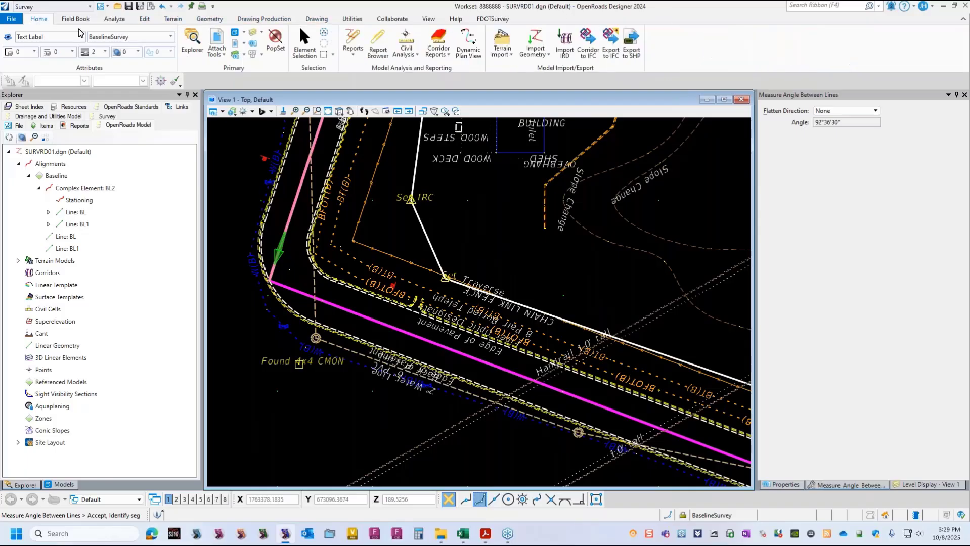
pyautogui.click(354, 56)
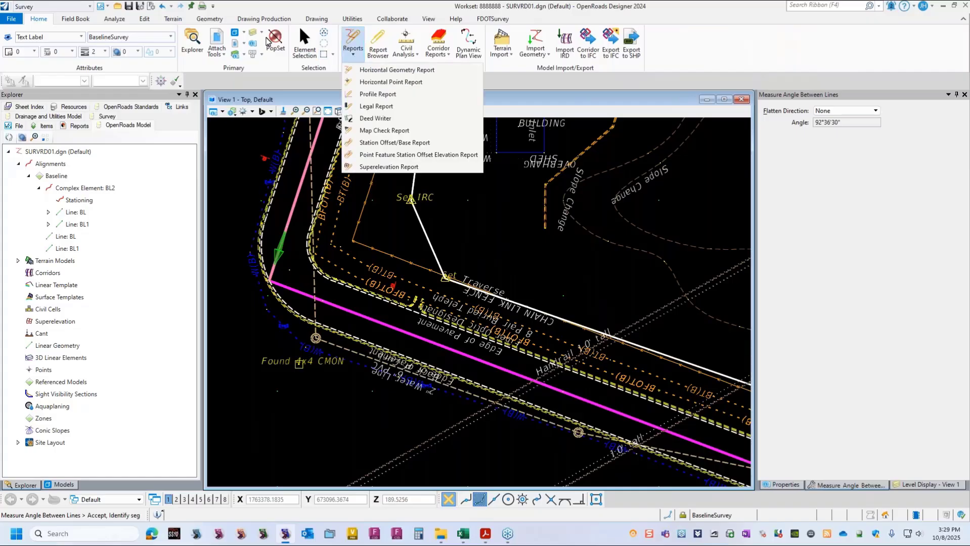
pyautogui.click(295, 34)
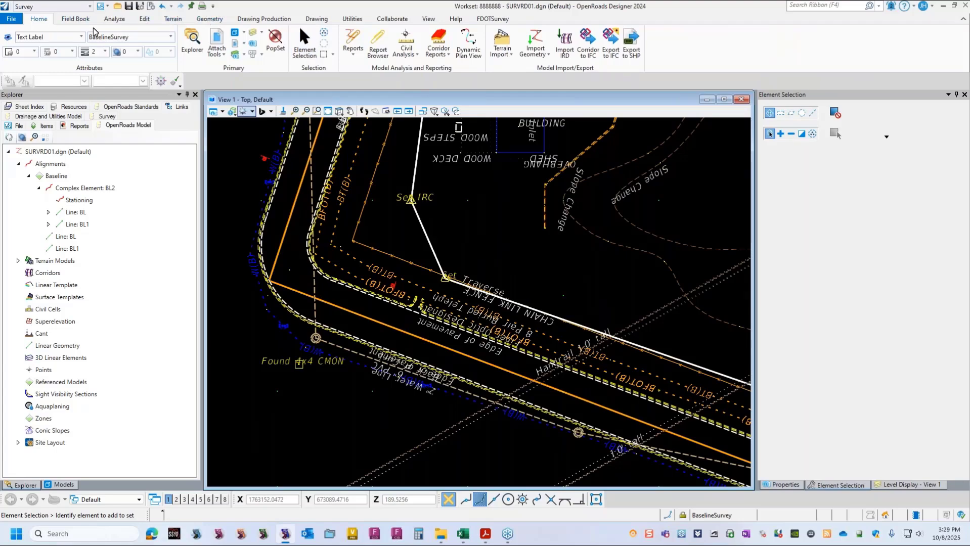
pyautogui.click(354, 56)
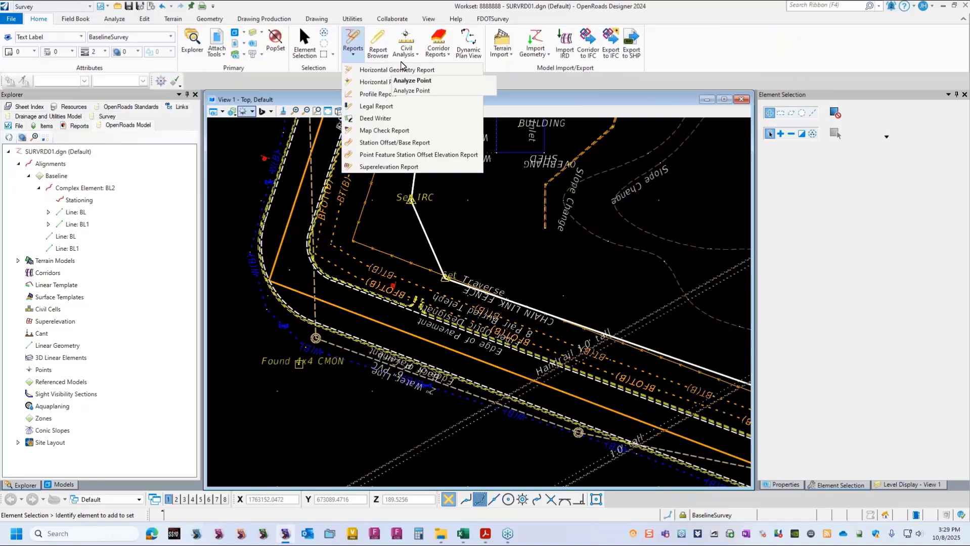
pyautogui.click(445, 155)
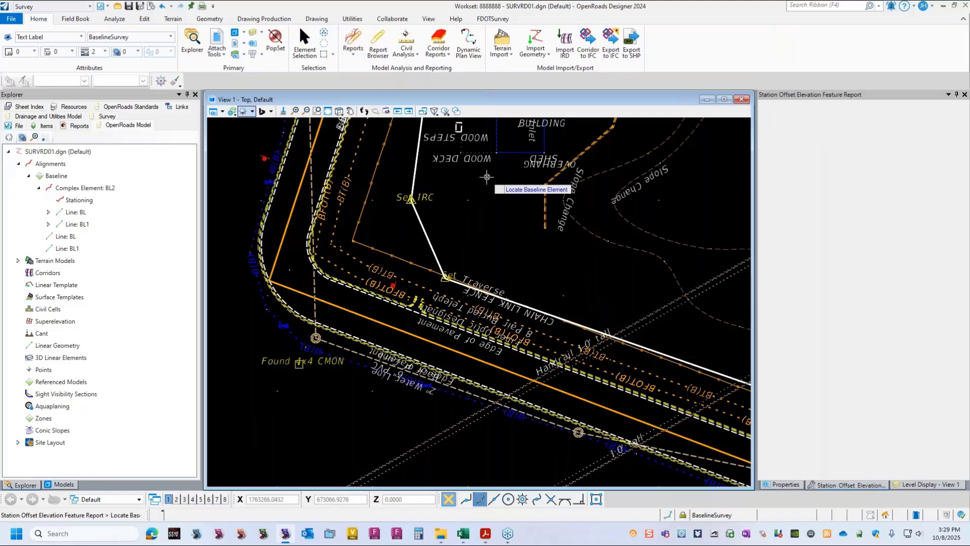
pyautogui.click(347, 308)
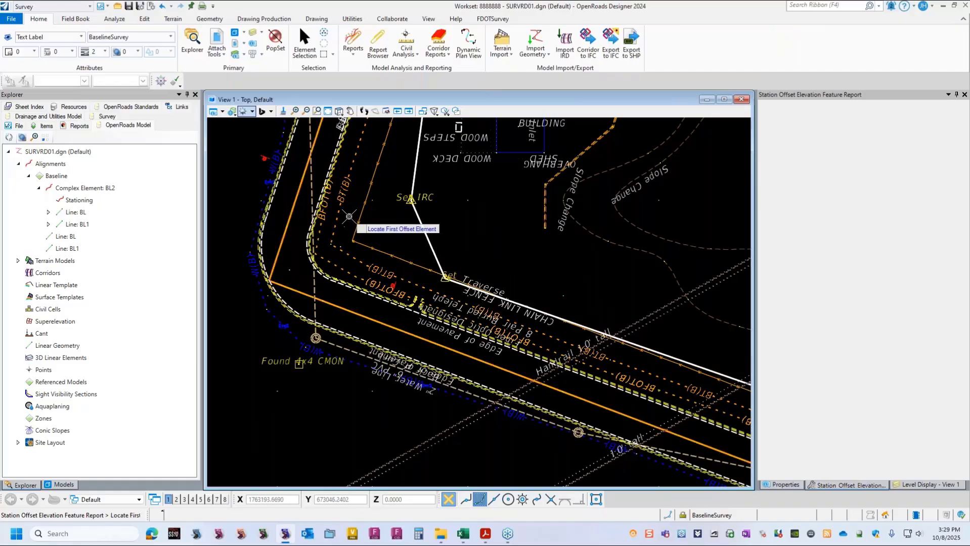
# - Report the station, offset and elevation of the Found 4x4 CMON and Set Traverse points, and close the report
pyautogui.scroll(-1, 352, 220)
pyautogui.scroll(2, 306, 347)
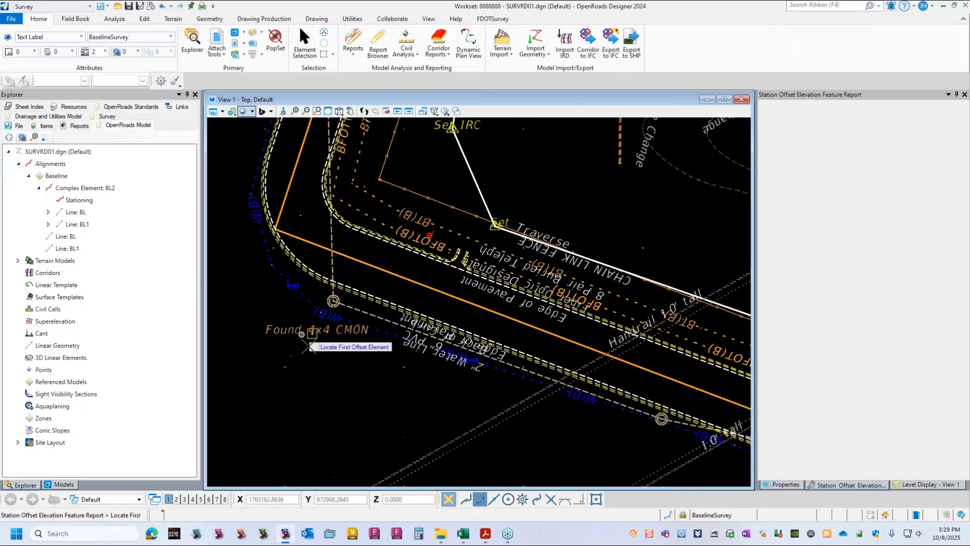
pyautogui.click(308, 347)
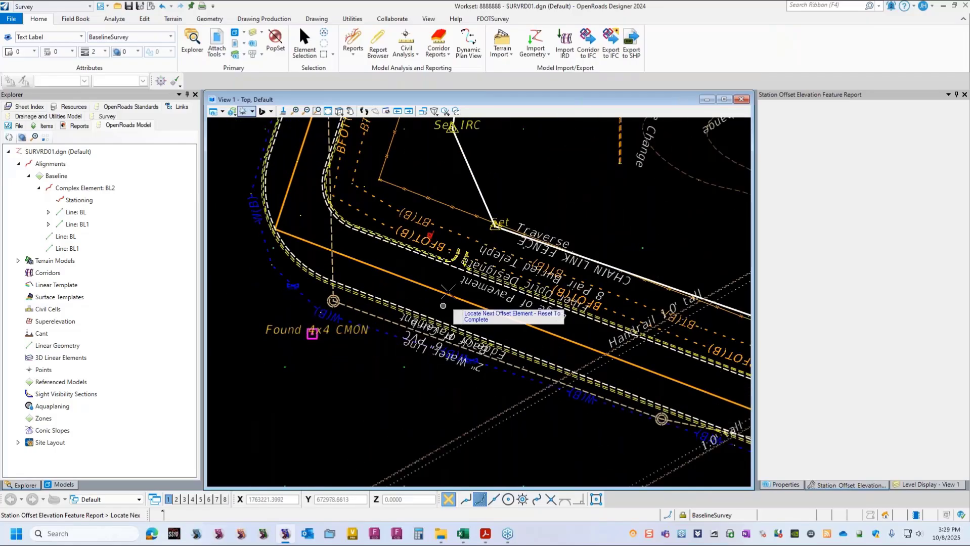
pyautogui.scroll(-1, 455, 267)
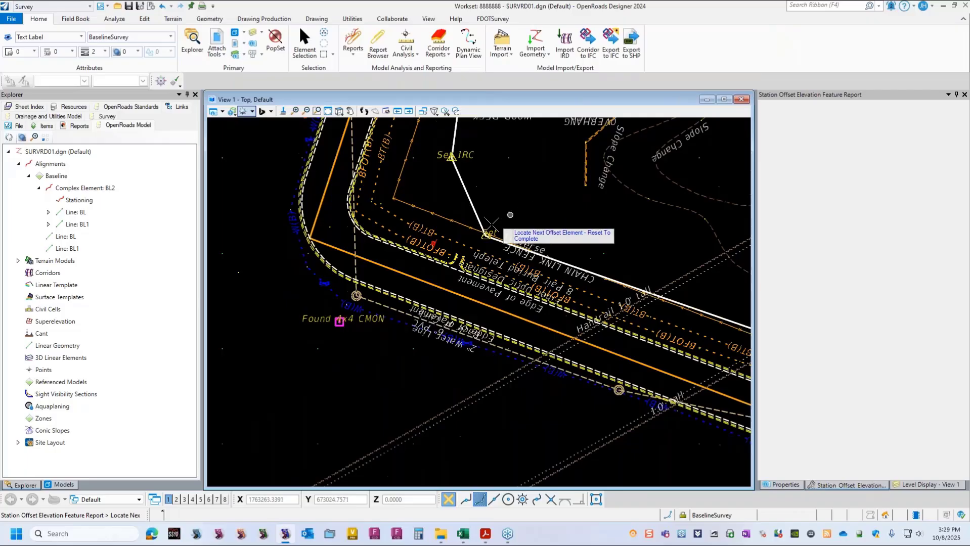
pyautogui.scroll(2, 492, 225)
pyautogui.click(470, 237)
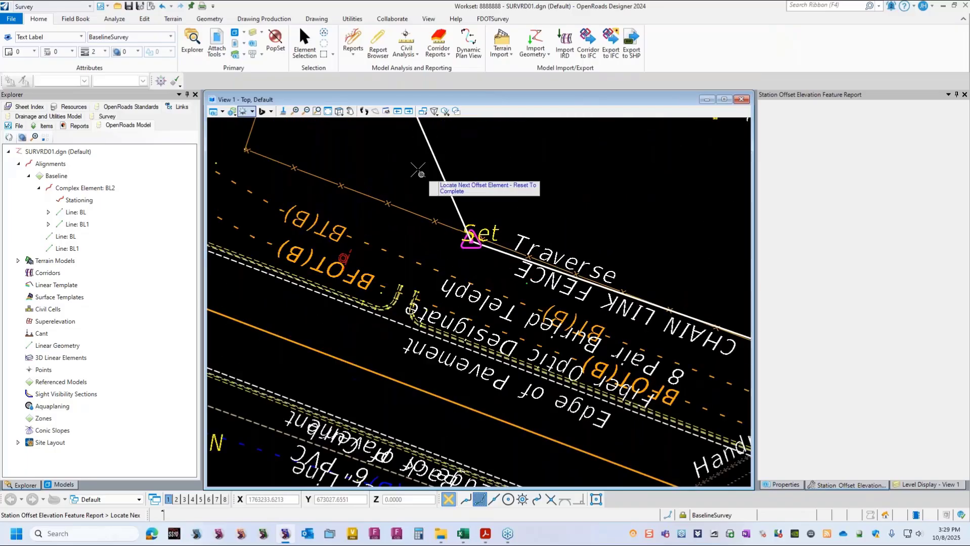
pyautogui.rightClick(389, 170)
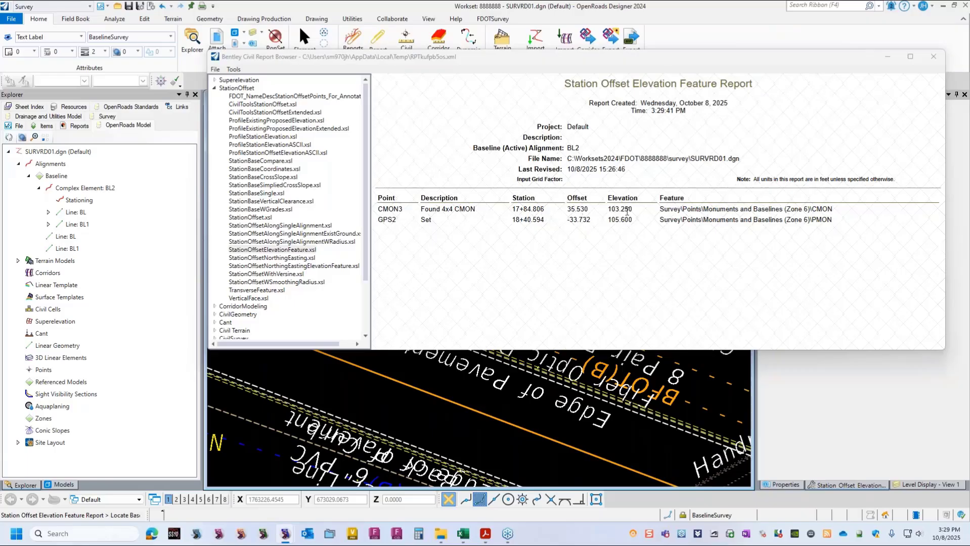
pyautogui.click(933, 57)
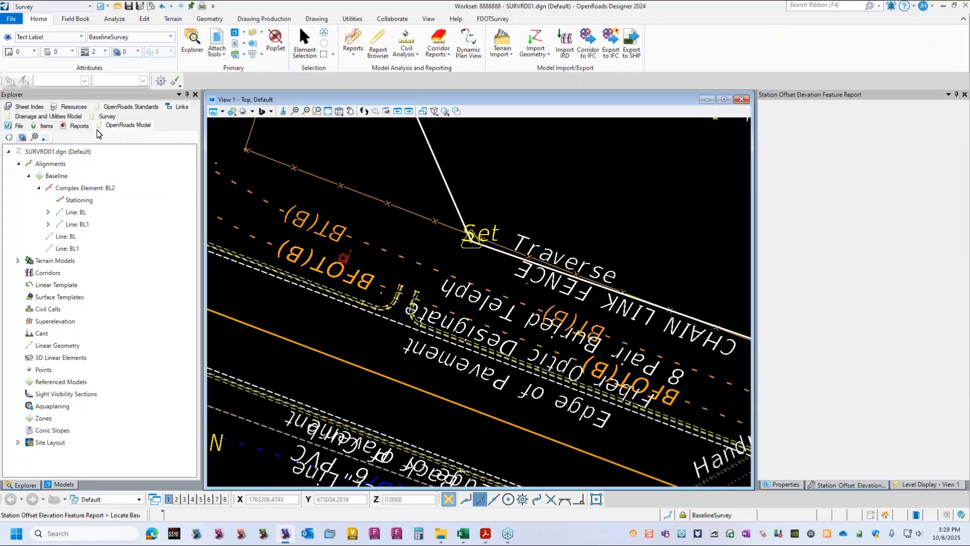
# - Open the survey details of the IRC point features in field book 8888888
pyautogui.click(106, 117)
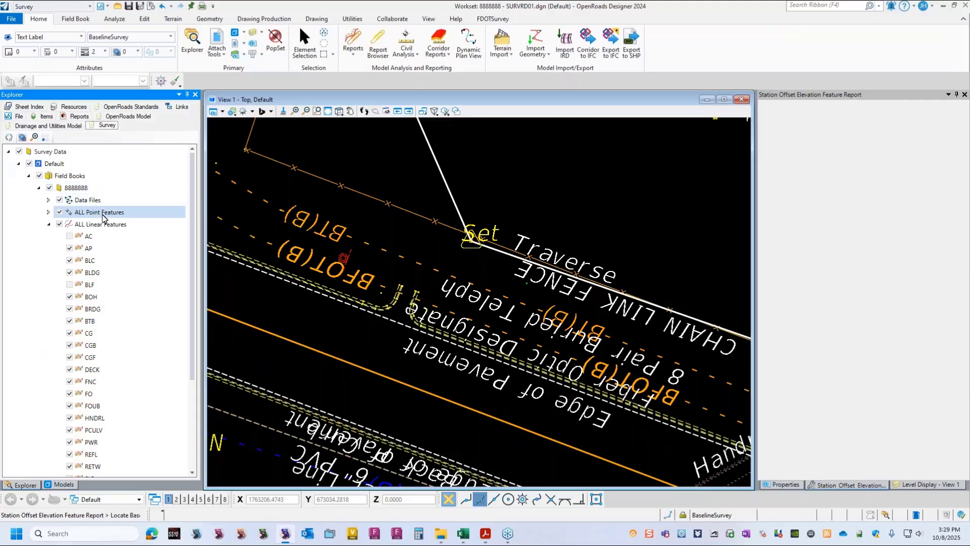
pyautogui.scroll(-1, 97, 243)
pyautogui.scroll(-3, 97, 245)
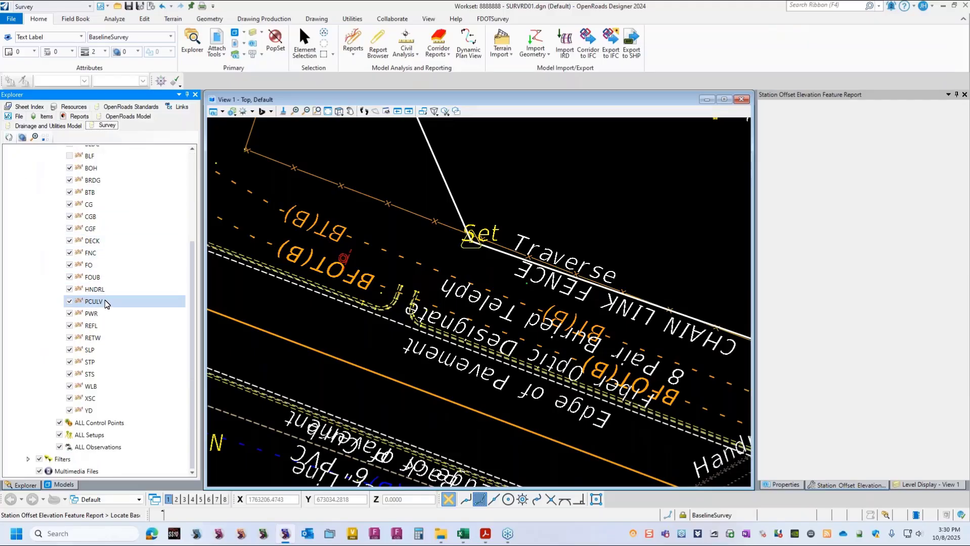
pyautogui.scroll(3, 103, 303)
pyautogui.click(49, 205)
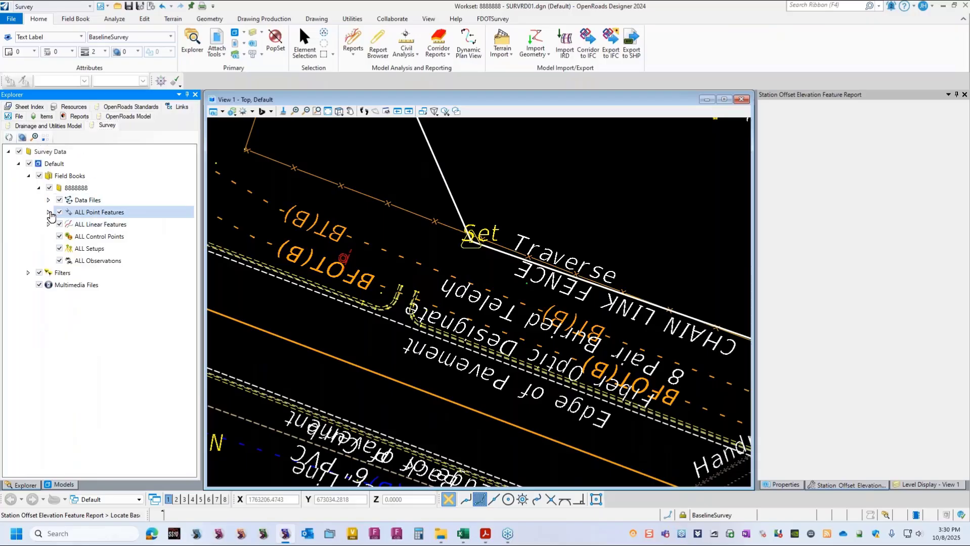
pyautogui.click(47, 213)
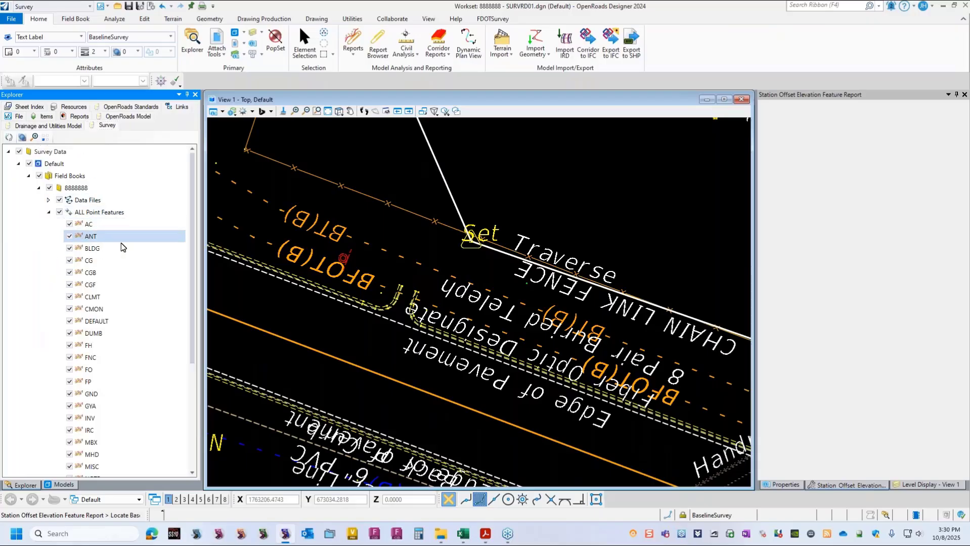
pyautogui.scroll(-1, 122, 245)
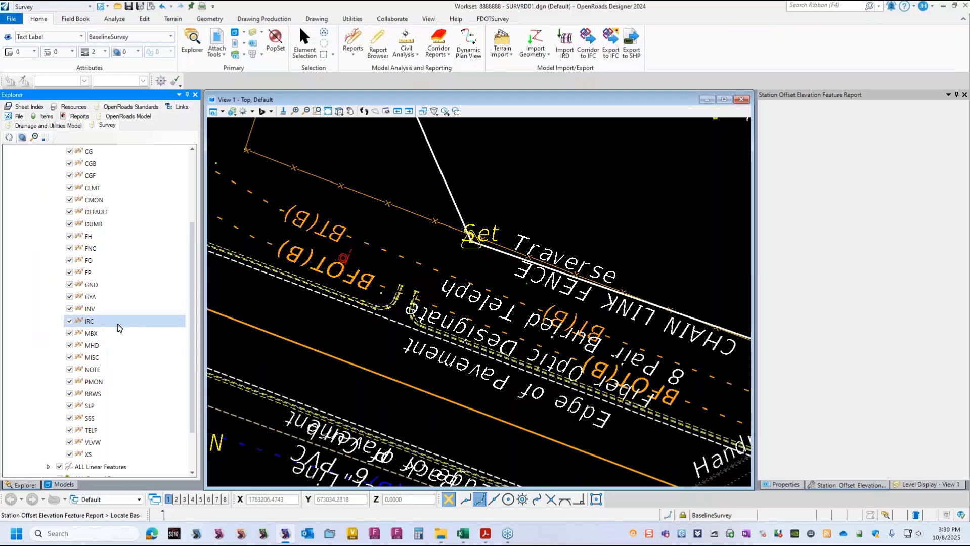
pyautogui.click(103, 324)
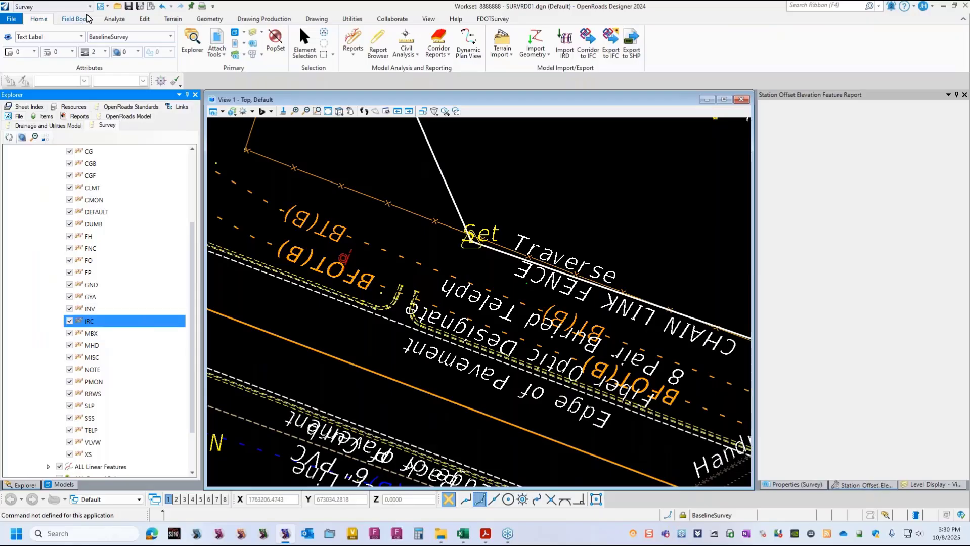
pyautogui.click(109, 18)
pyautogui.click(38, 40)
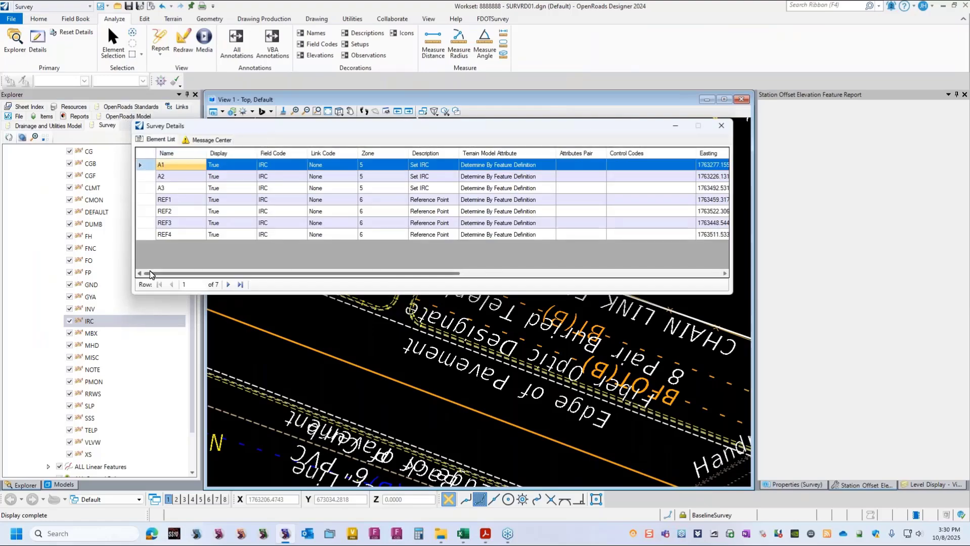
# - Create a selection set from all the listed IRC points, A1 to REF4, and close the survey details
pyautogui.moveTo(146, 165); pyautogui.dragTo(146, 235)
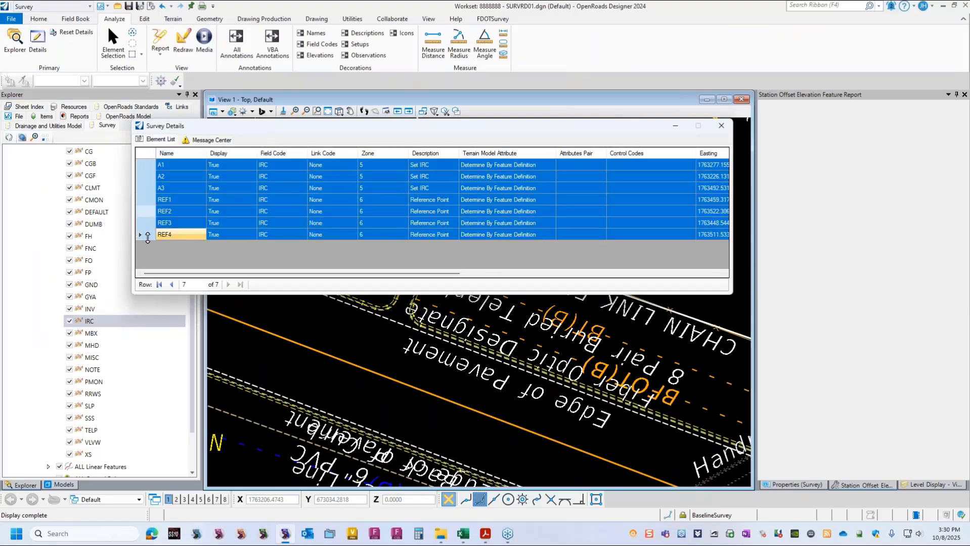
pyautogui.rightClick(146, 181)
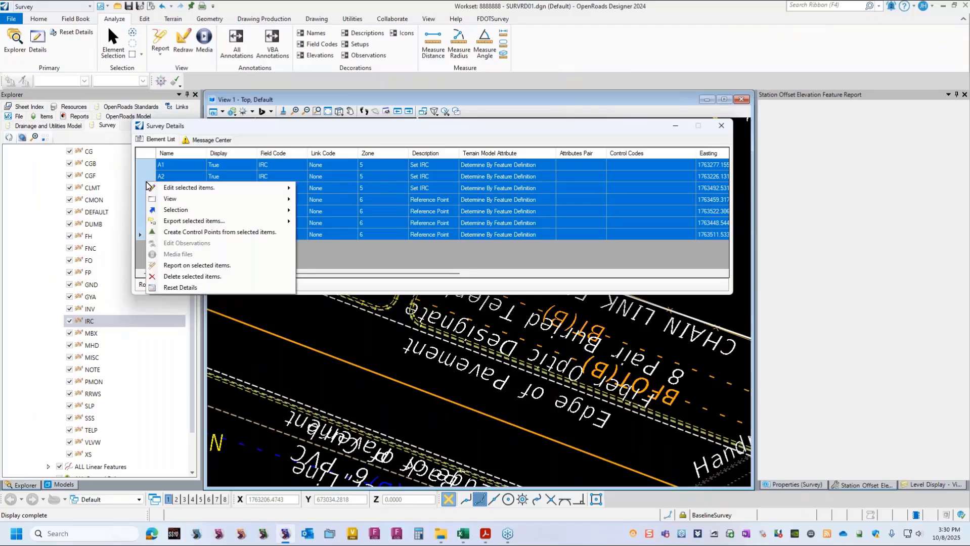
pyautogui.moveTo(194, 212)
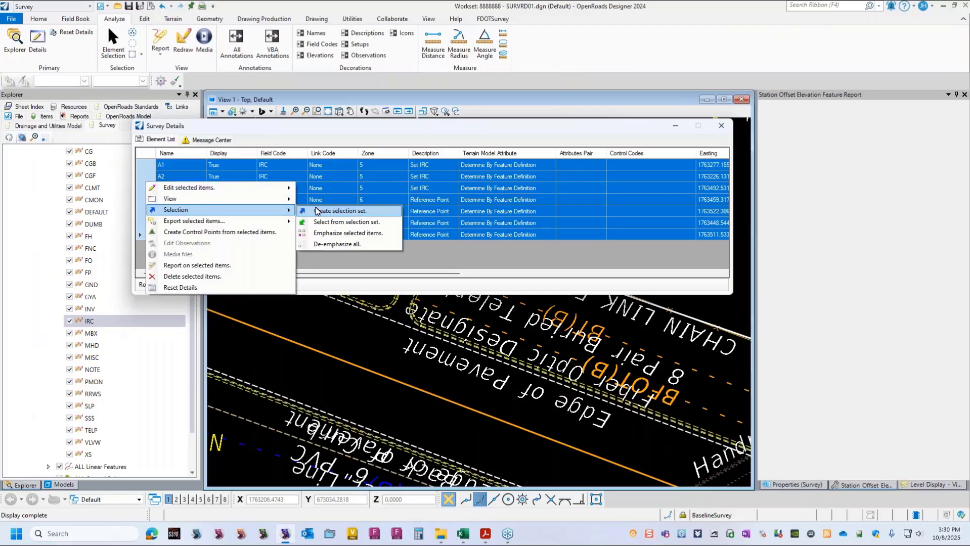
pyautogui.click(337, 211)
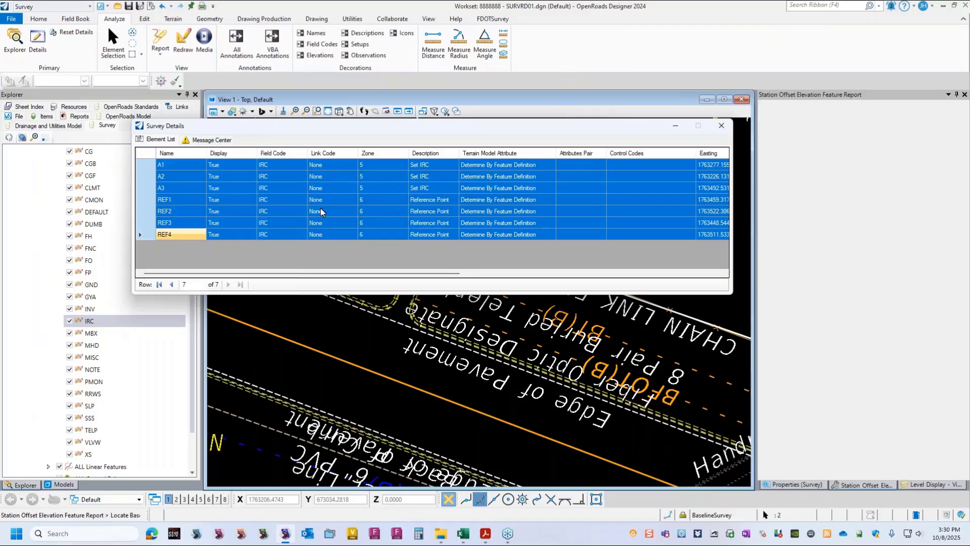
pyautogui.click(721, 126)
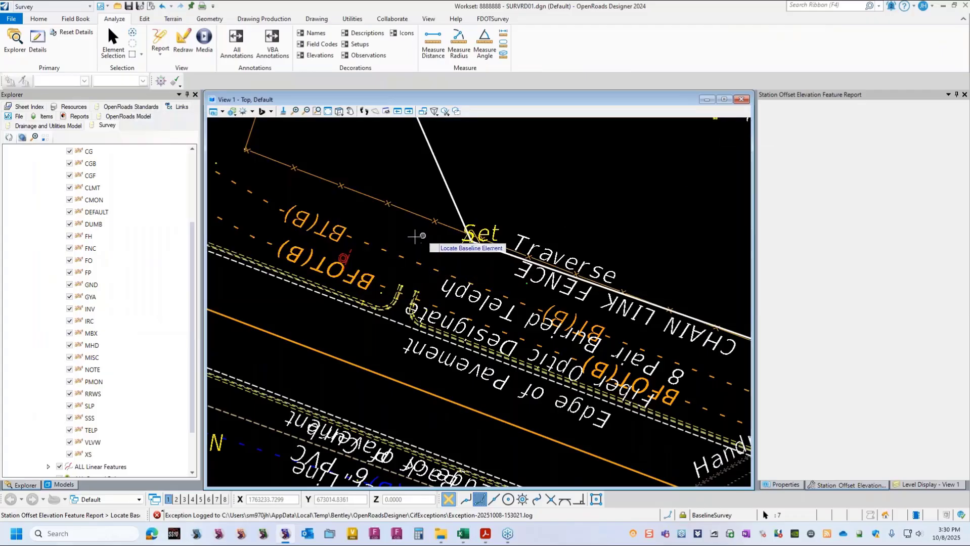
# - Generate the station offset elevation report of the selected IRC points against the baseline, and close it
pyautogui.click(312, 348)
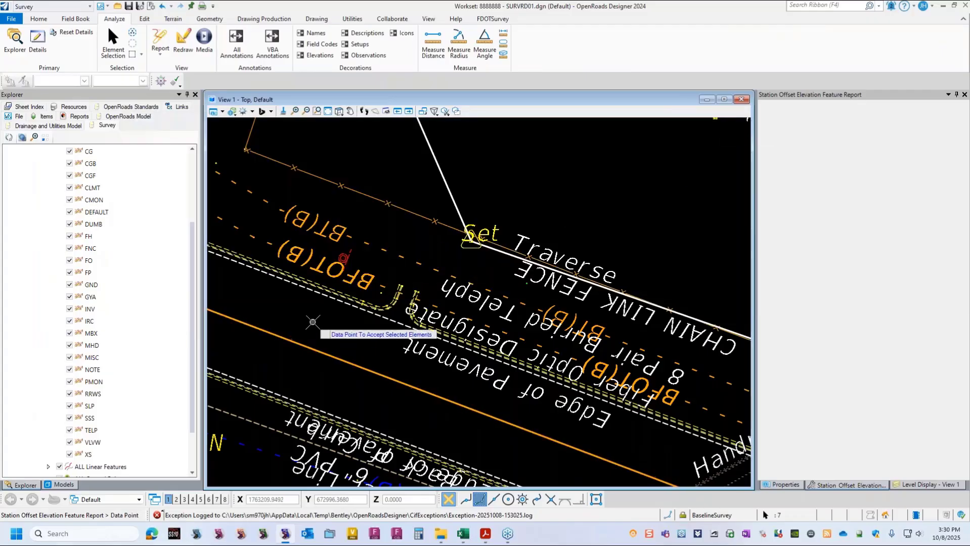
pyautogui.click(313, 322)
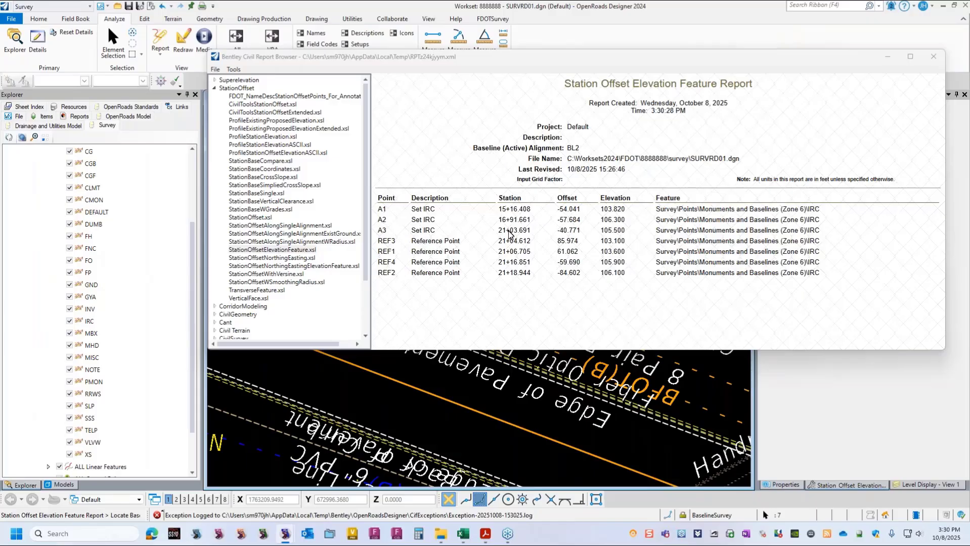
pyautogui.click(823, 274)
pyautogui.click(933, 58)
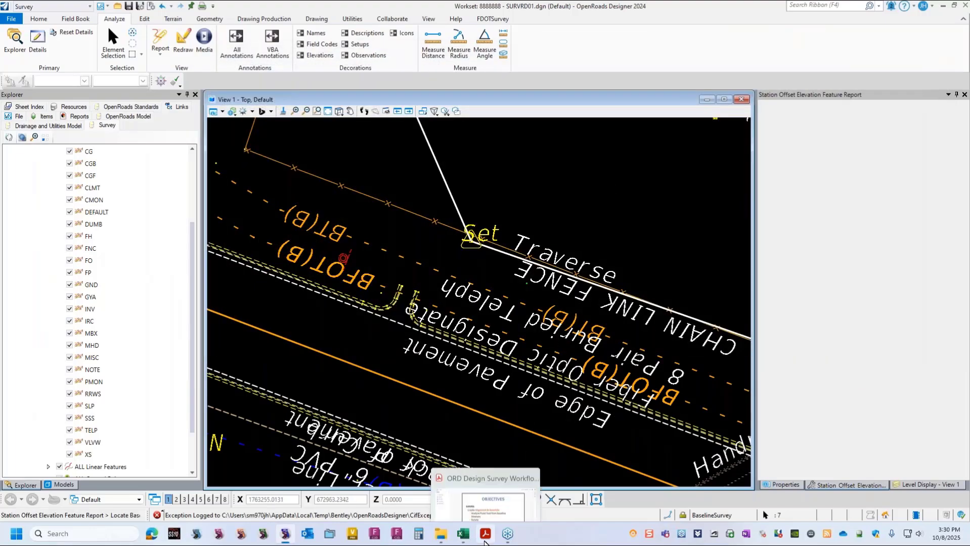
# - Recheck the objectives PDF, examine the alignments in SURVRD01.dgn's OpenRoads Model tree in OpenRoads Designer, and collapse them
pyautogui.click(485, 533)
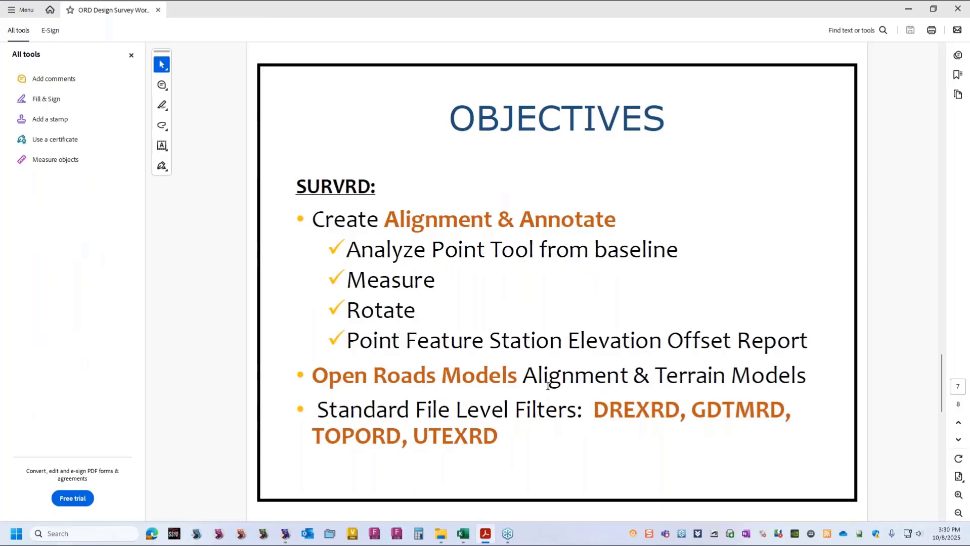
pyautogui.click(909, 11)
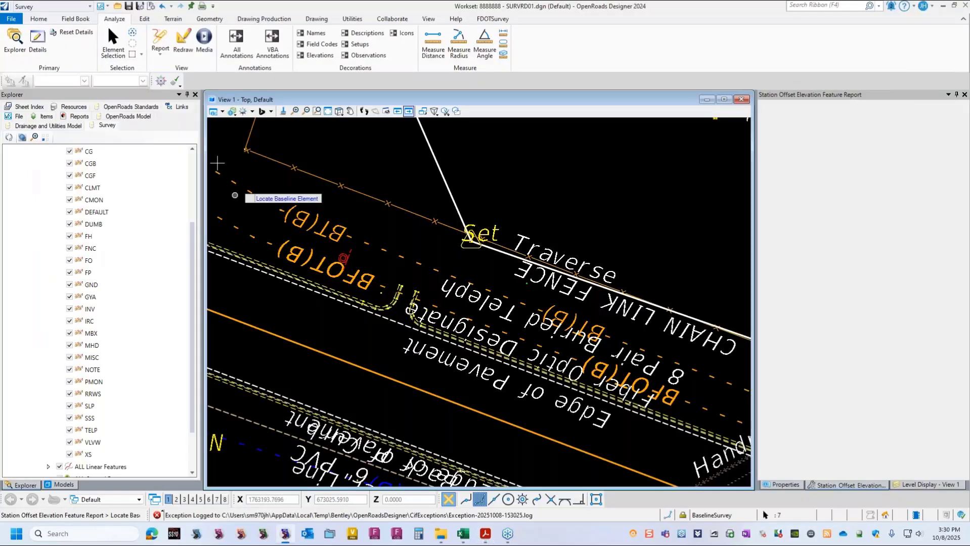
pyautogui.moveTo(194, 238); pyautogui.dragTo(194, 167)
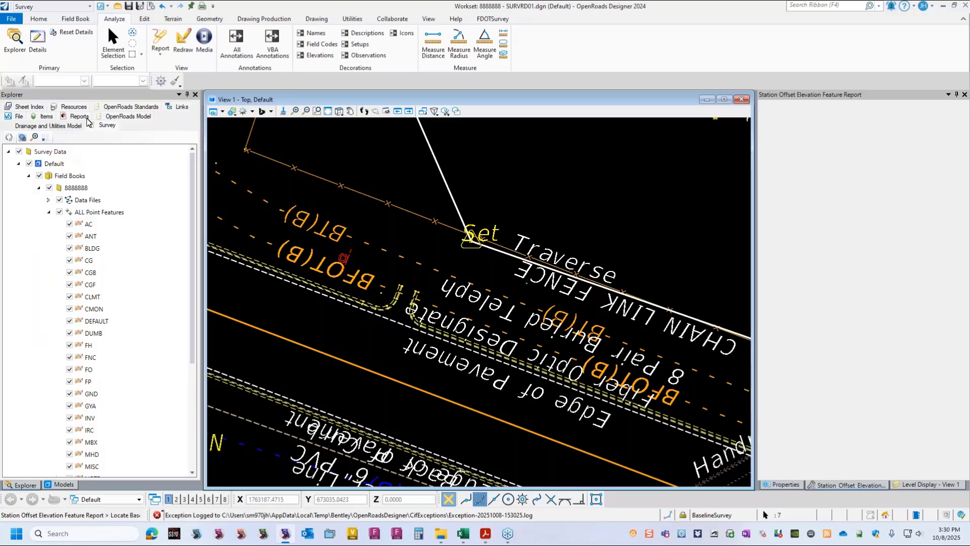
pyautogui.click(132, 118)
pyautogui.click(38, 187)
pyautogui.click(28, 175)
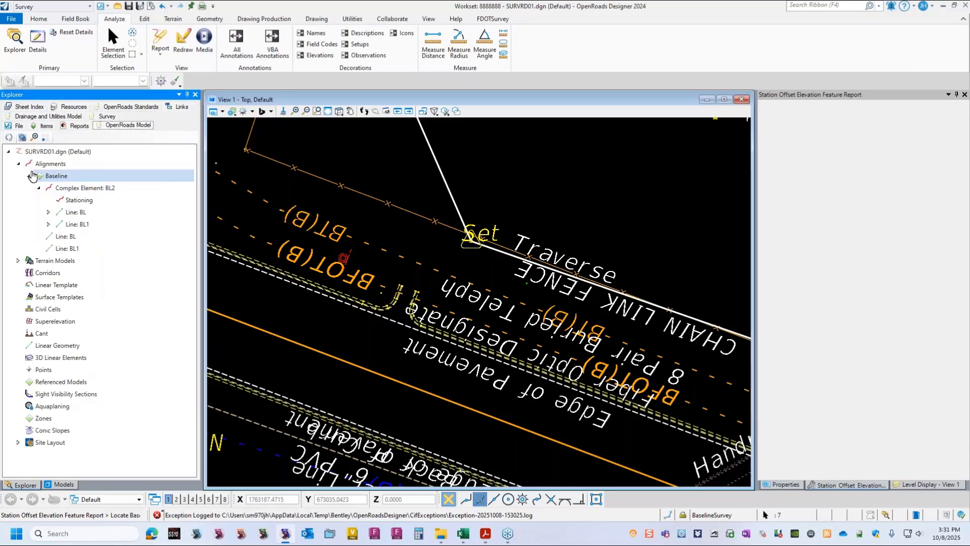
pyautogui.click(18, 164)
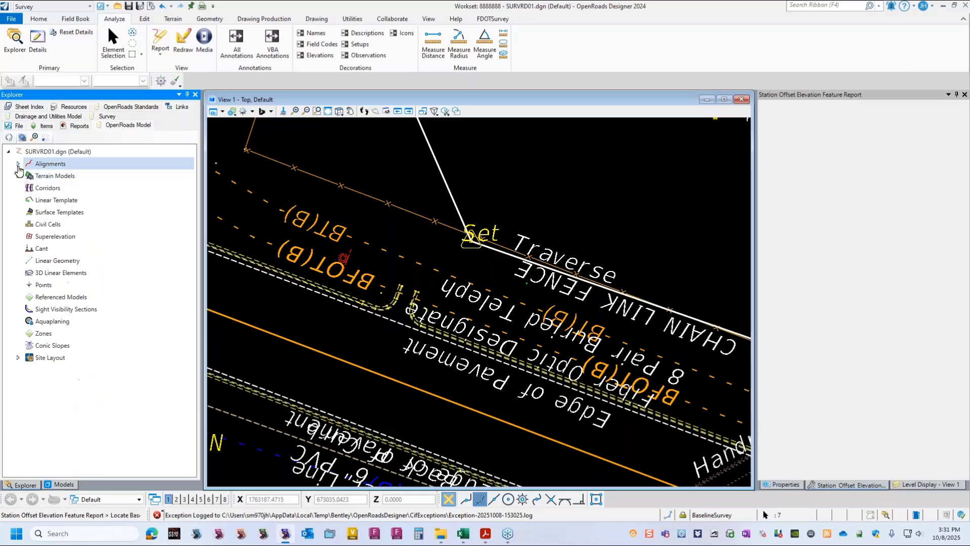
pyautogui.click(18, 164)
pyautogui.click(28, 175)
pyautogui.click(18, 164)
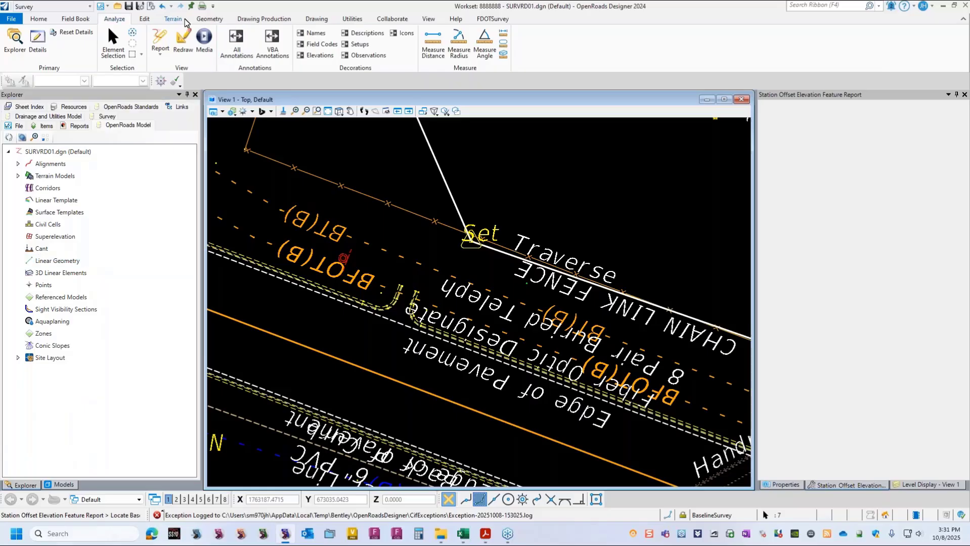
# - Draw a trial Baseline line named BL about 38 feet long above the chain link fence, and delete it
pyautogui.click(205, 20)
pyautogui.click(214, 37)
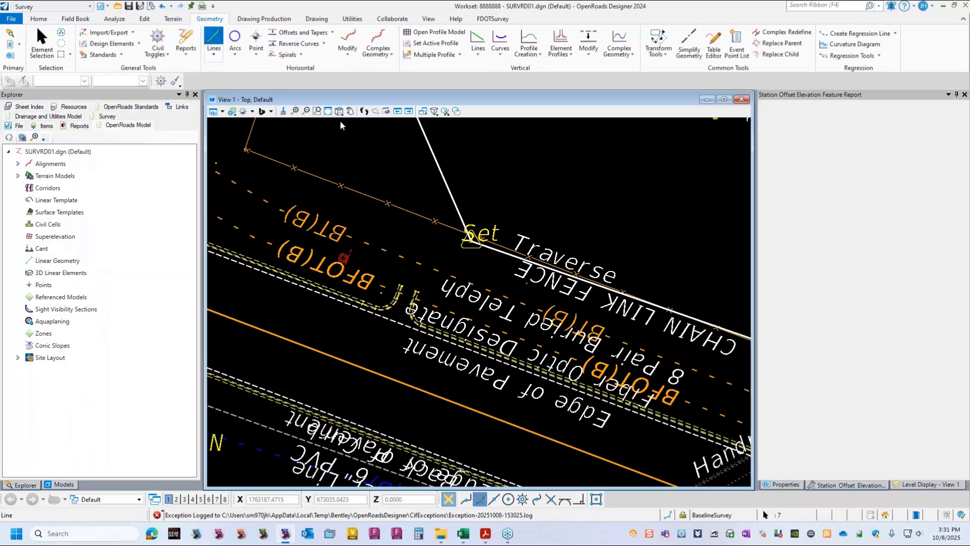
pyautogui.click(498, 161)
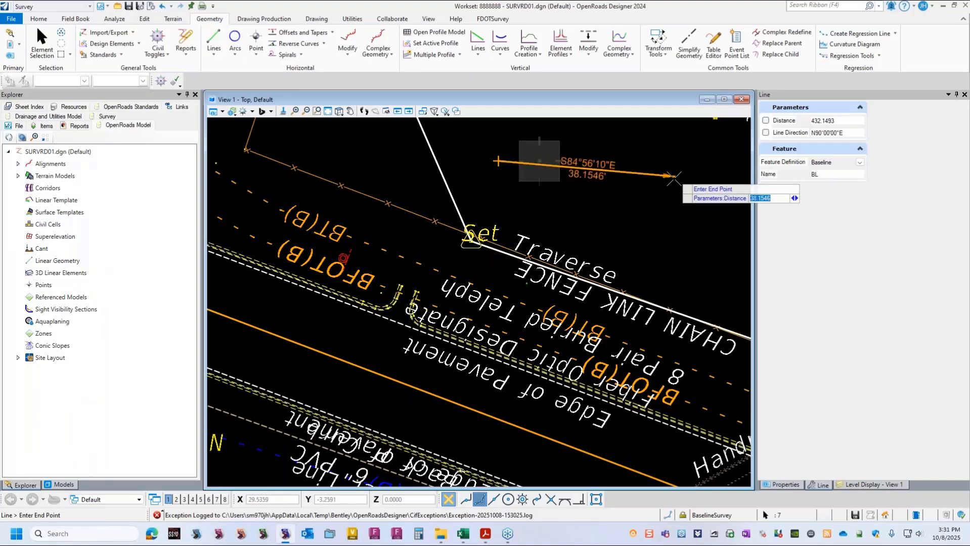
pyautogui.click(675, 176)
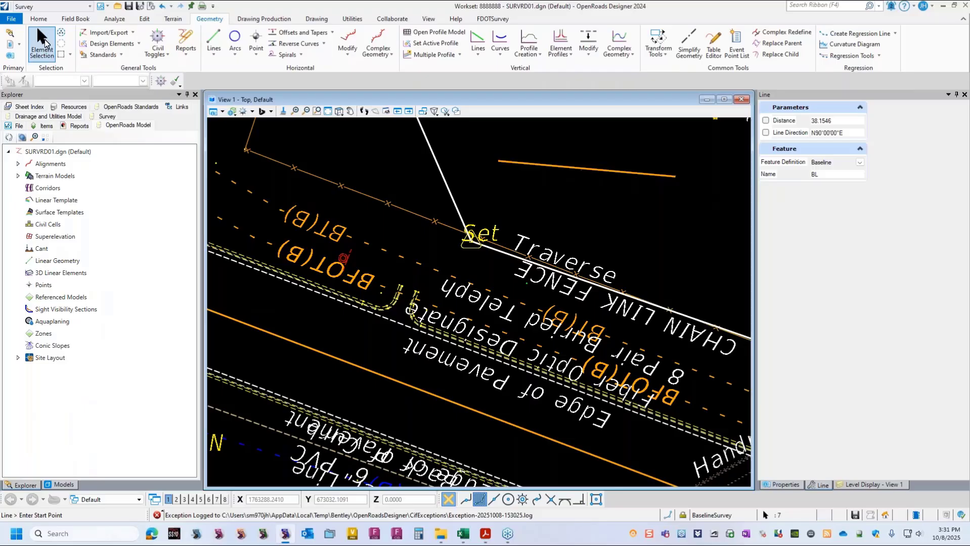
pyautogui.click(43, 41)
pyautogui.click(587, 170)
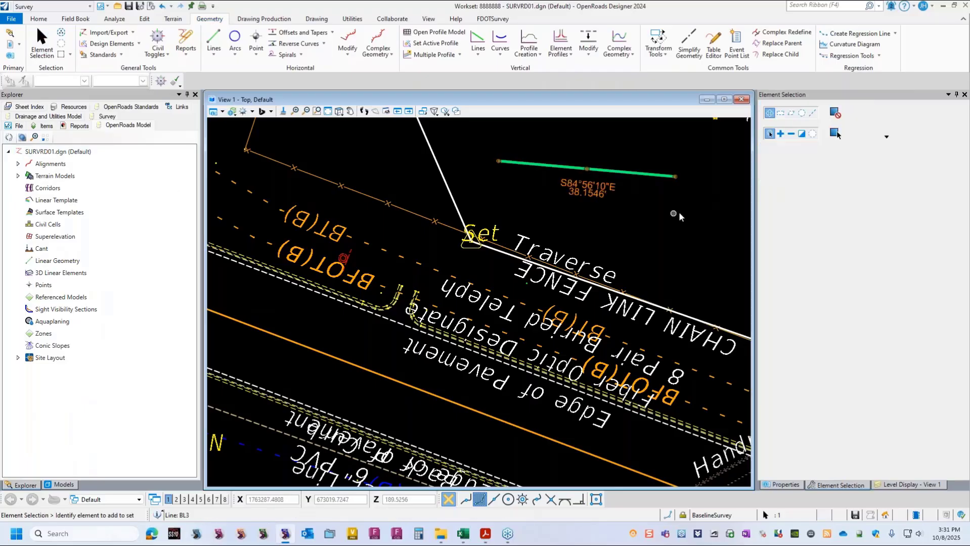
pyautogui.click(742, 220)
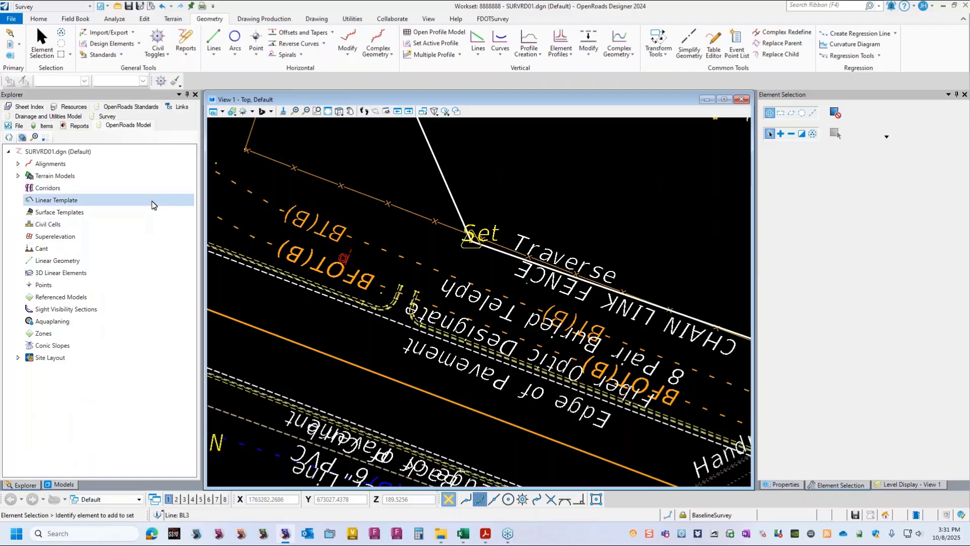
# - Turn off the display of all Field Books under the Default model's survey data
pyautogui.scroll(-1, 444, 255)
pyautogui.scroll(-4, 445, 253)
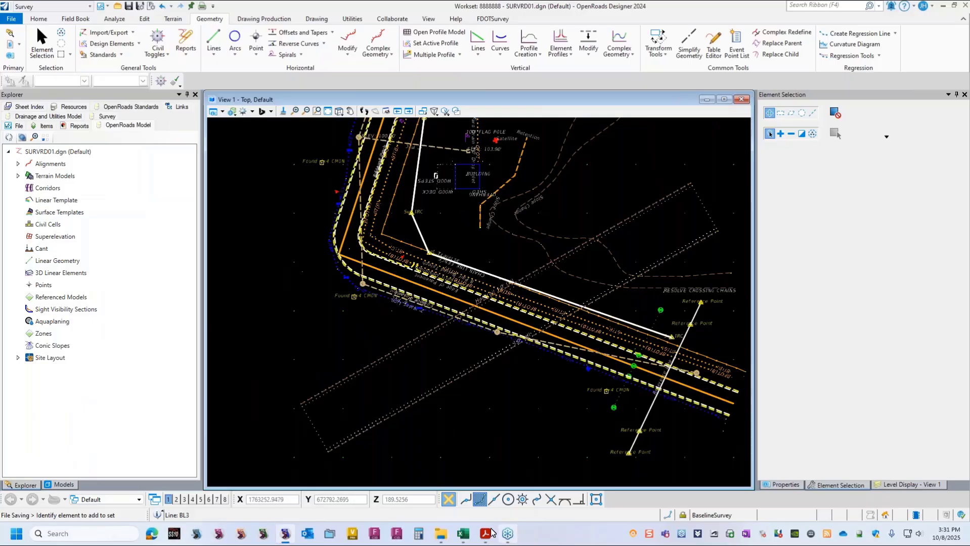
pyautogui.moveTo(484, 537)
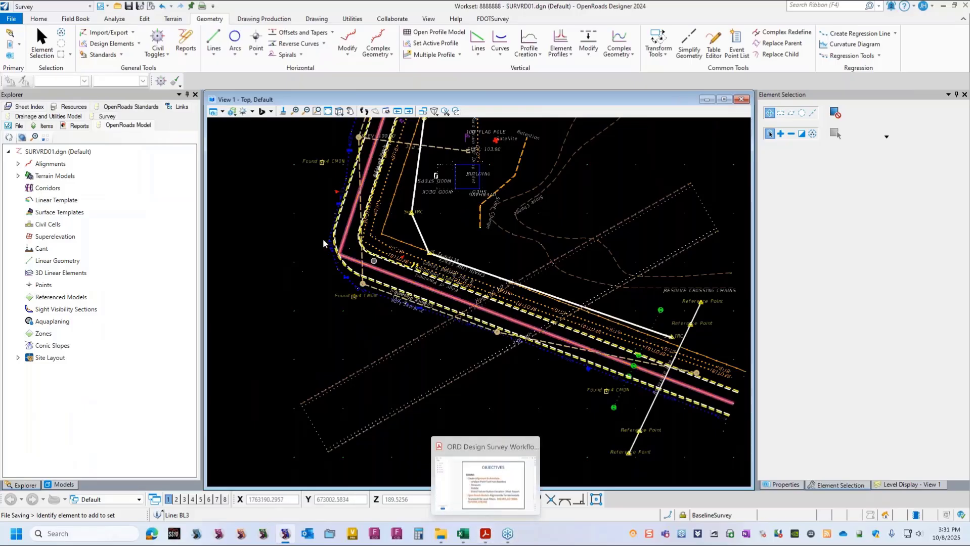
pyautogui.scroll(-2, 381, 337)
pyautogui.scroll(-1, 384, 354)
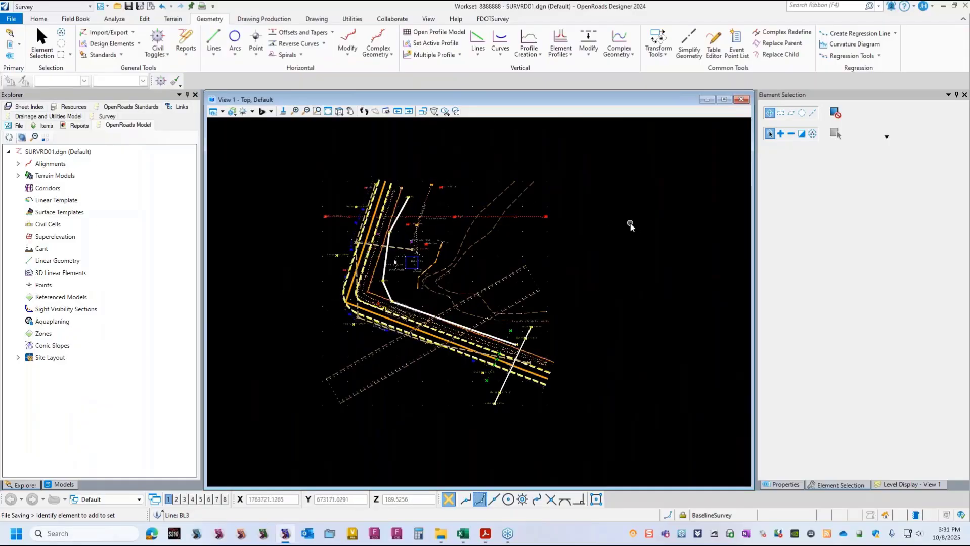
pyautogui.click(886, 484)
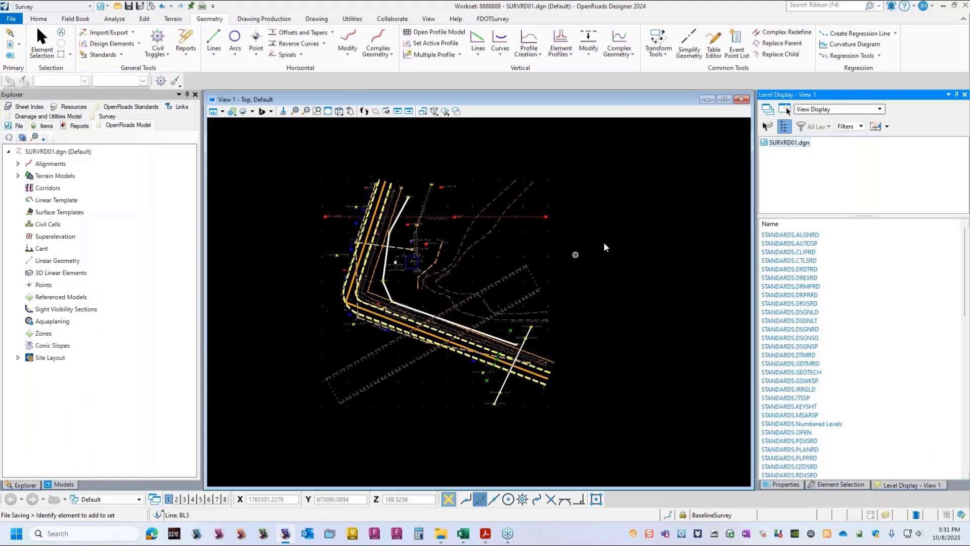
pyautogui.click(106, 118)
pyautogui.click(31, 164)
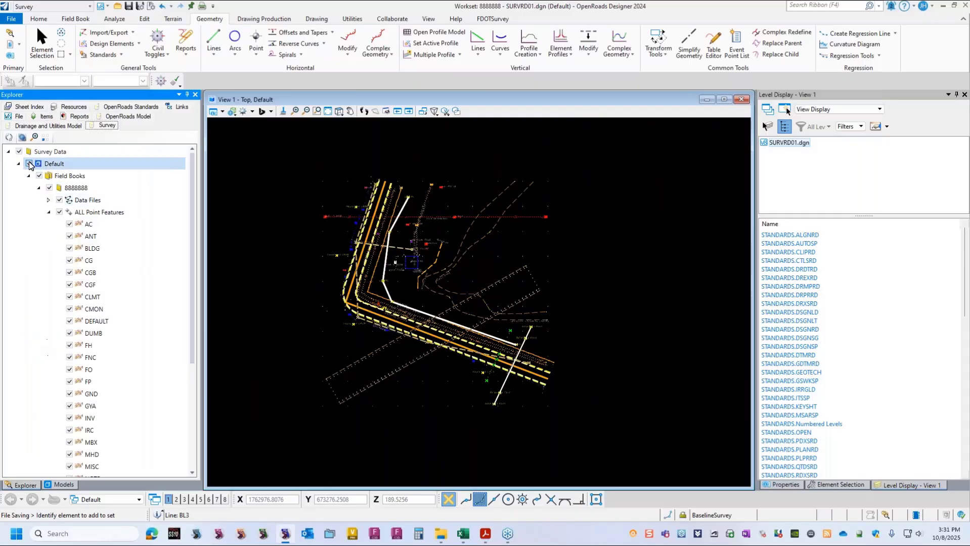
pyautogui.click(29, 164)
pyautogui.click(30, 164)
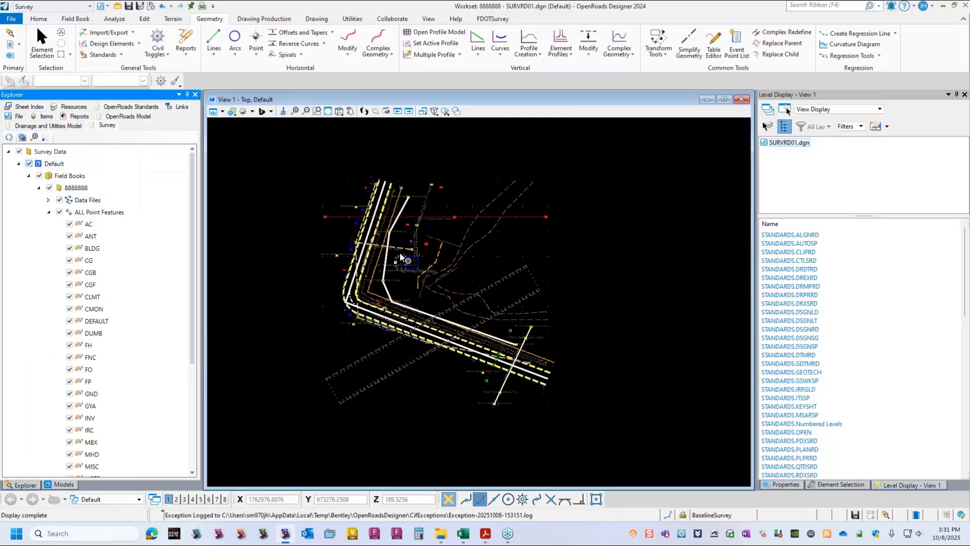
pyautogui.click(81, 176)
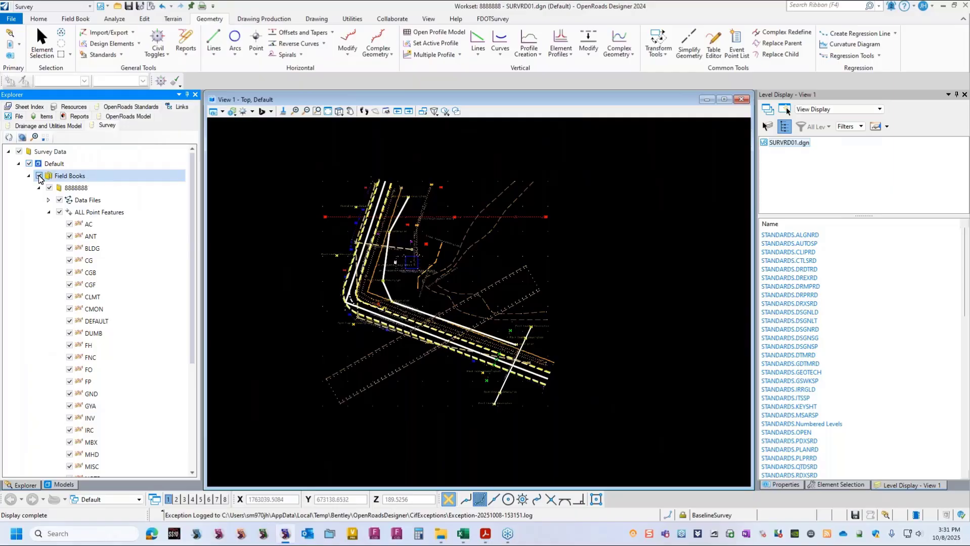
pyautogui.click(39, 177)
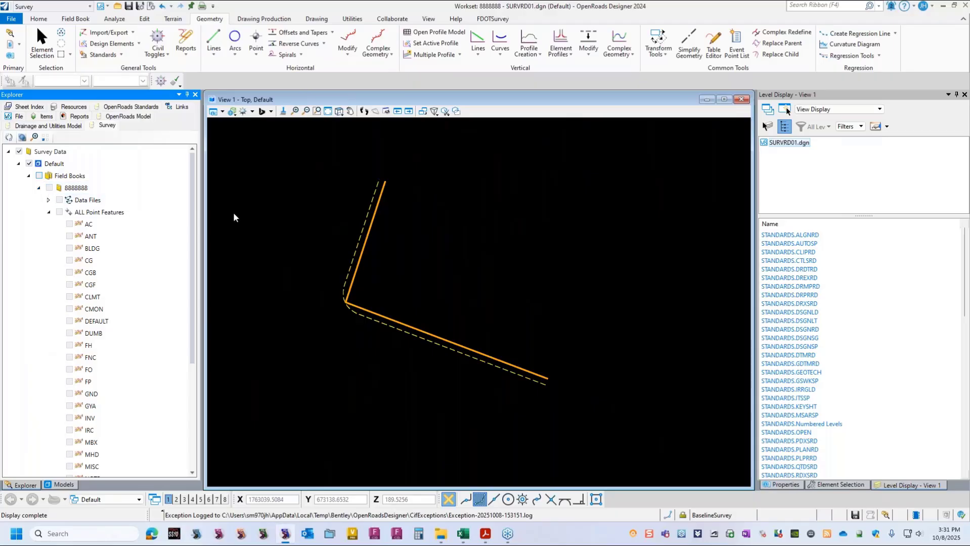
# - Select the two-segment orange baseline and start Annotate Element on it with its parameters shown
pyautogui.scroll(2, 354, 270)
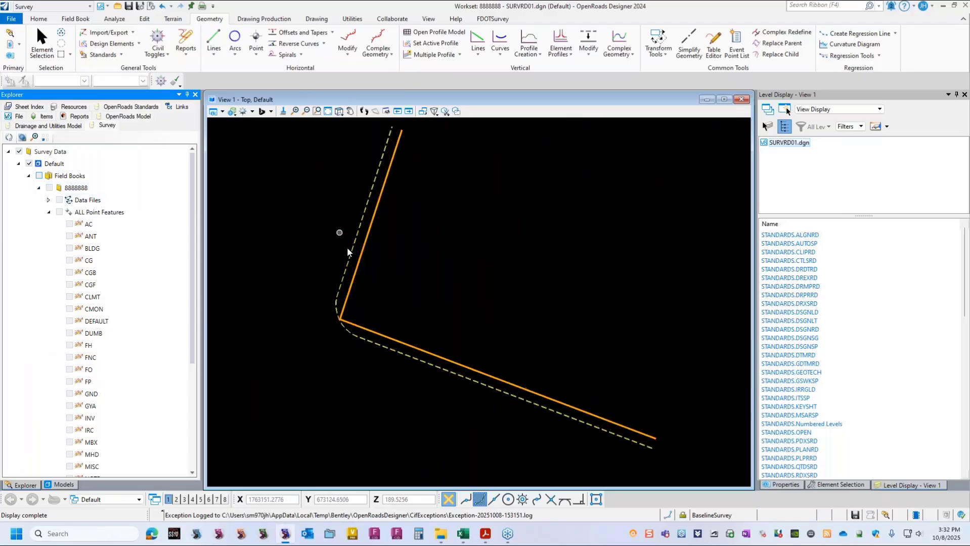
pyautogui.scroll(-1, 354, 262)
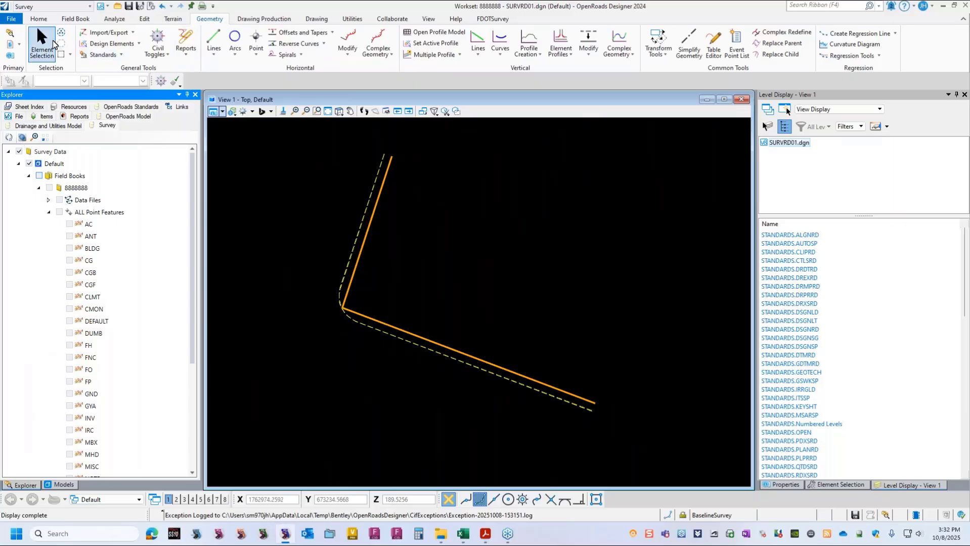
pyautogui.click(42, 46)
pyautogui.click(378, 205)
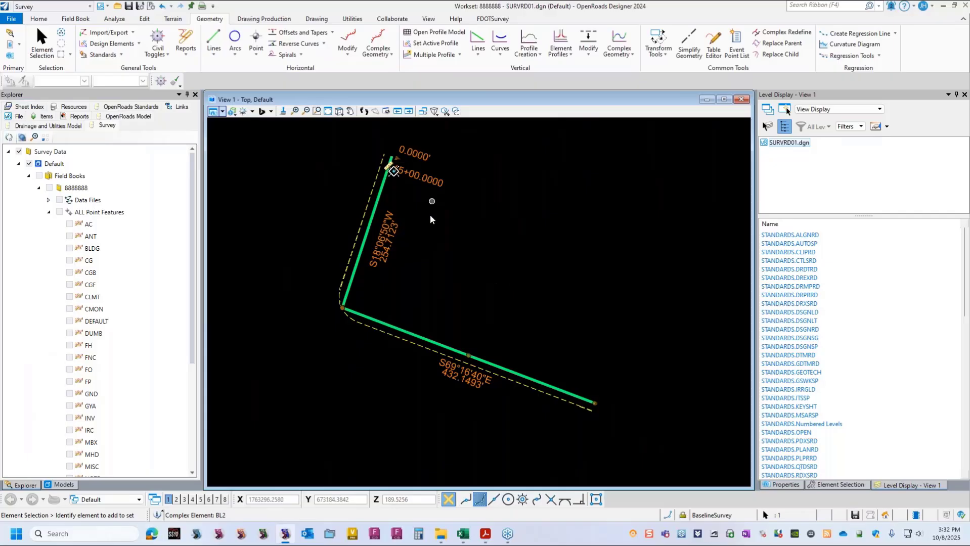
pyautogui.click(260, 19)
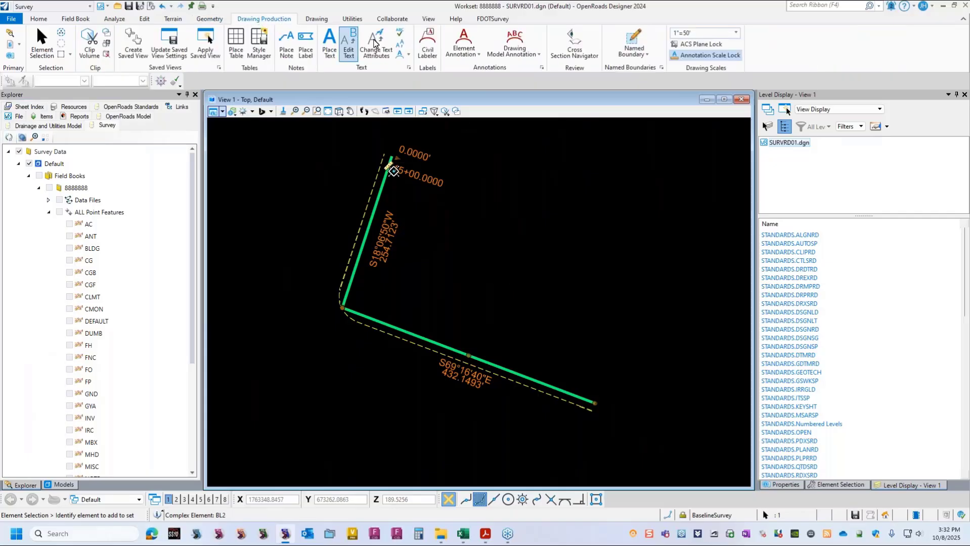
pyautogui.click(468, 39)
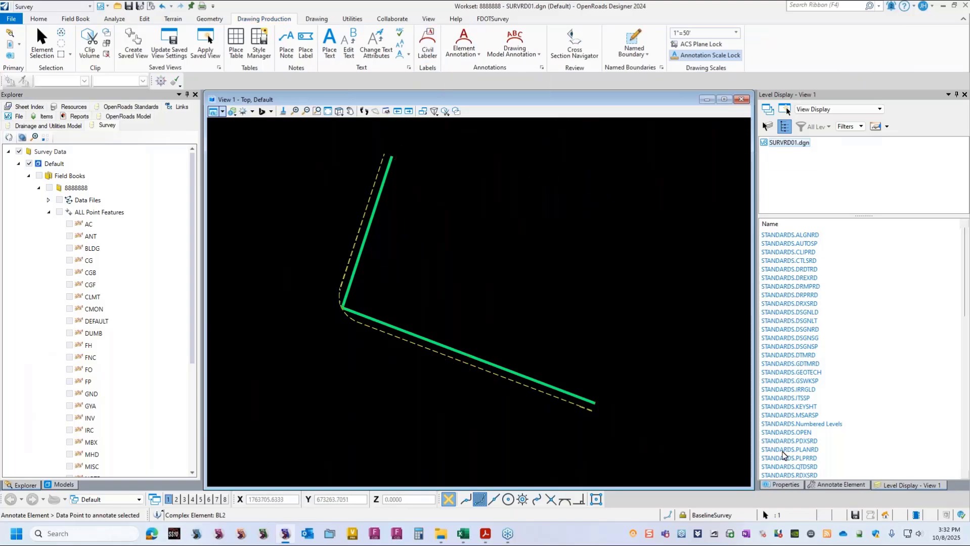
pyautogui.click(829, 485)
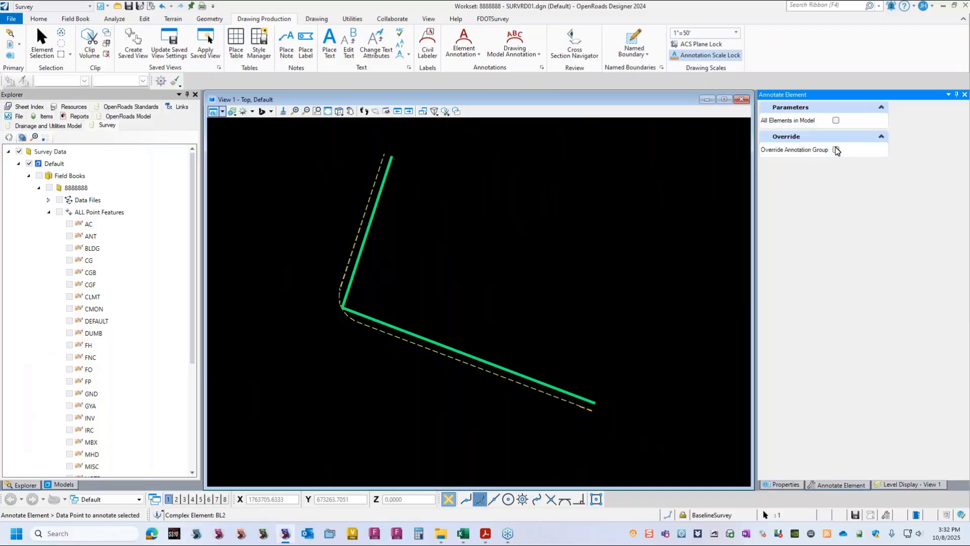
# - Try overriding the annotation group with ROW-CenterLine/BaseLine from the Plan linear Right of Way groups, and turn the override off again
pyautogui.click(836, 150)
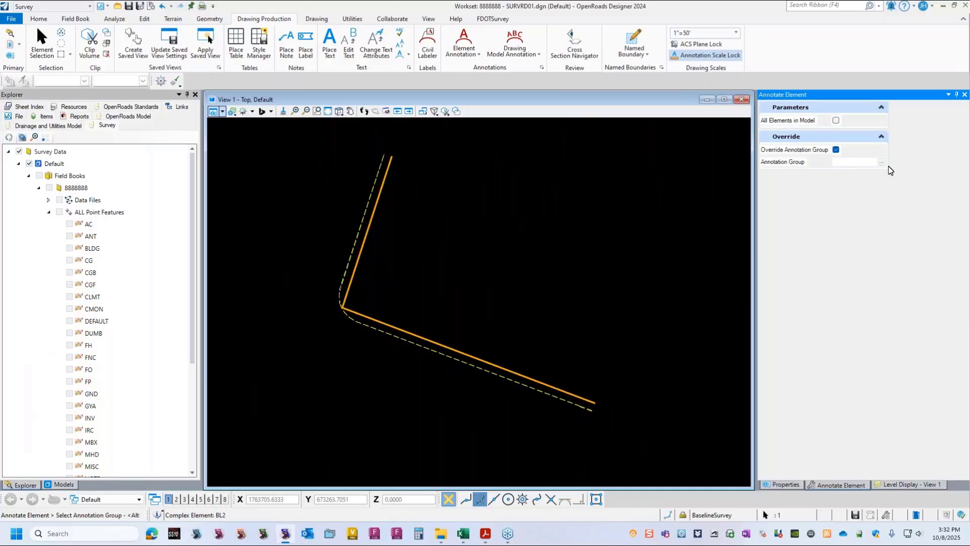
pyautogui.click(881, 162)
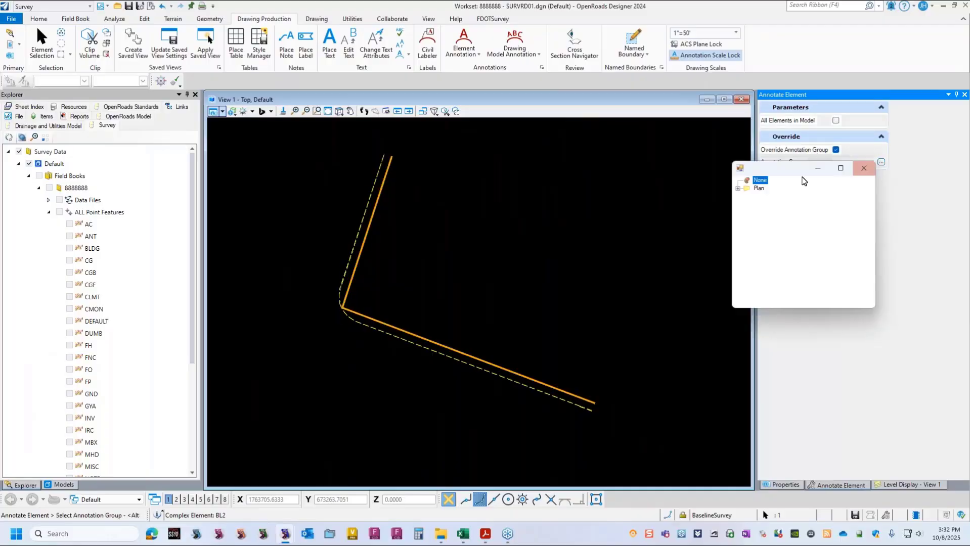
pyautogui.click(737, 188)
pyautogui.click(747, 205)
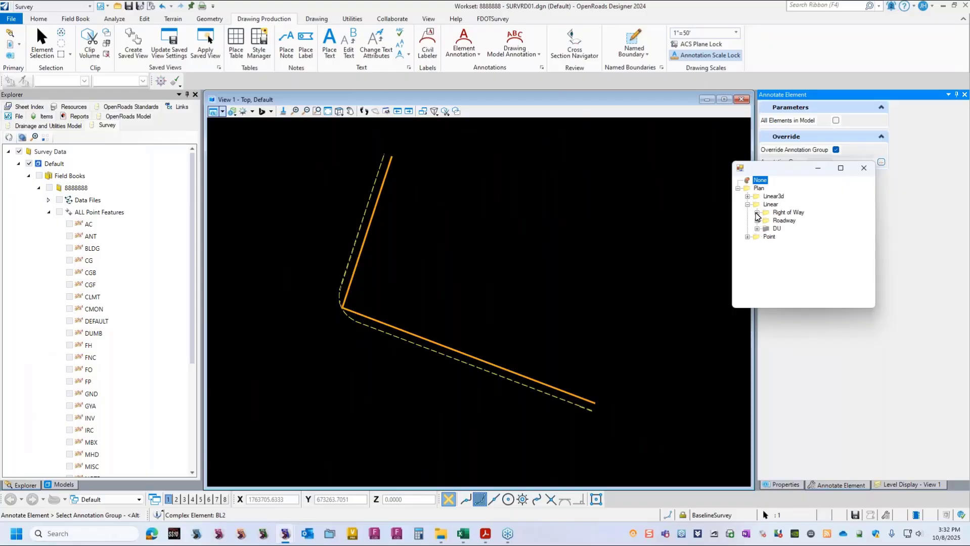
pyautogui.click(756, 213)
pyautogui.scroll(-5, 816, 251)
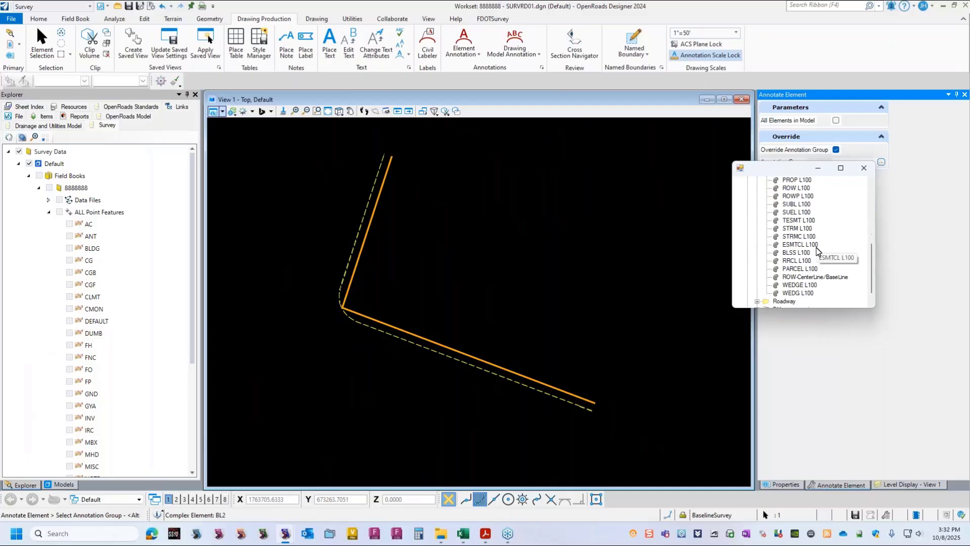
pyautogui.click(815, 278)
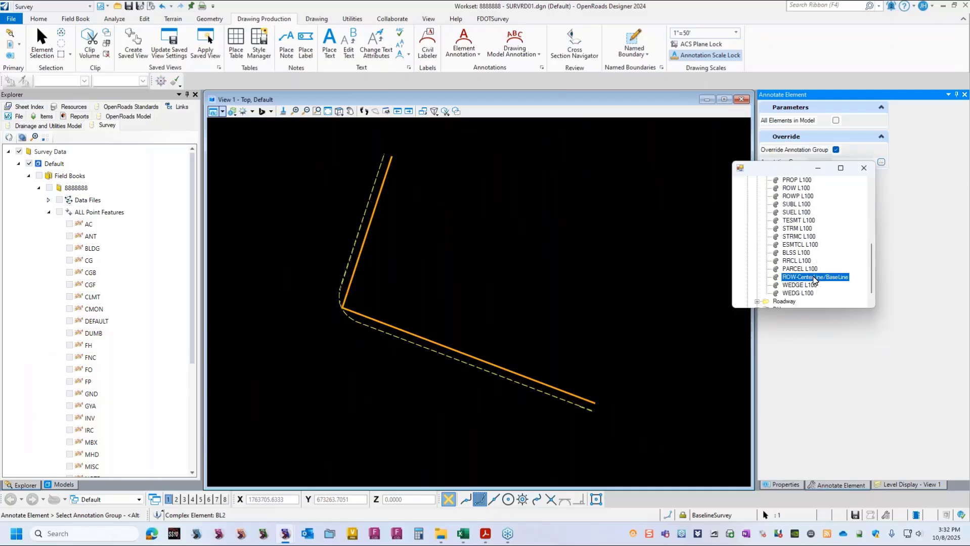
pyautogui.doubleClick(827, 277)
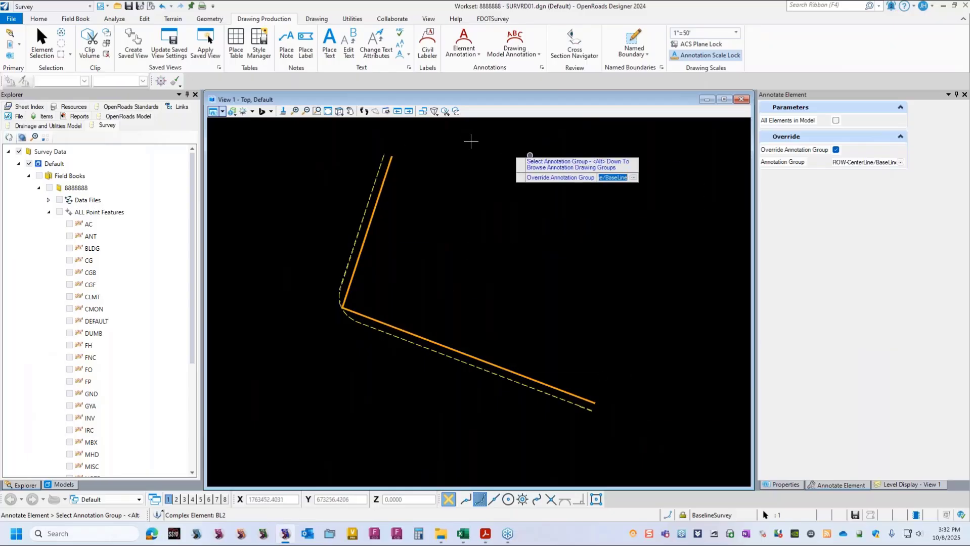
pyautogui.click(836, 150)
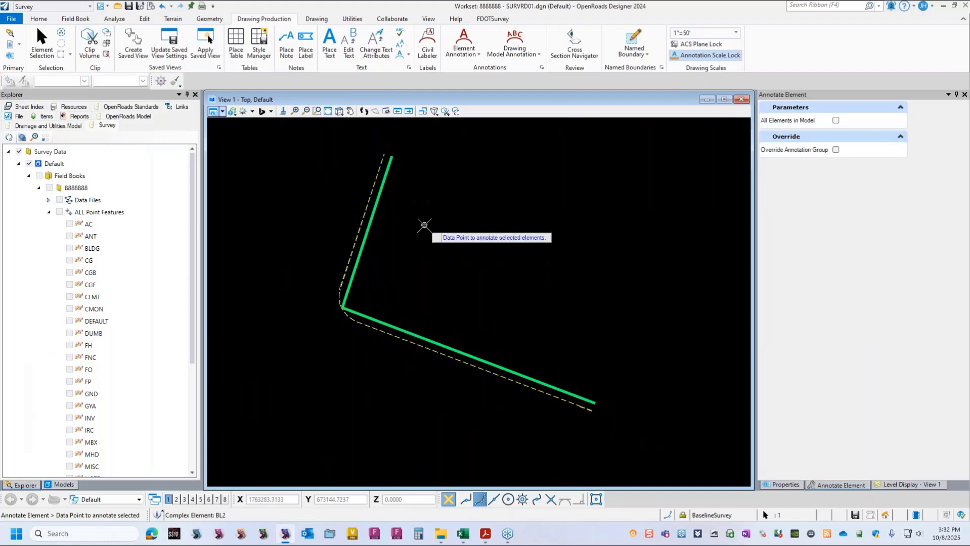
# - Annotate the selected baseline with its default annotation group and check the station labels along it
pyautogui.click(424, 225)
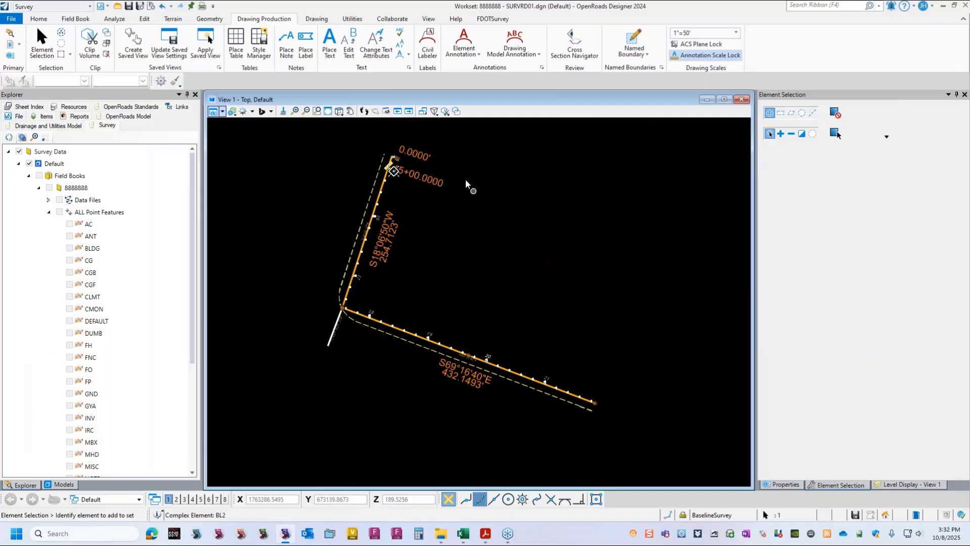
pyautogui.scroll(1, 410, 152)
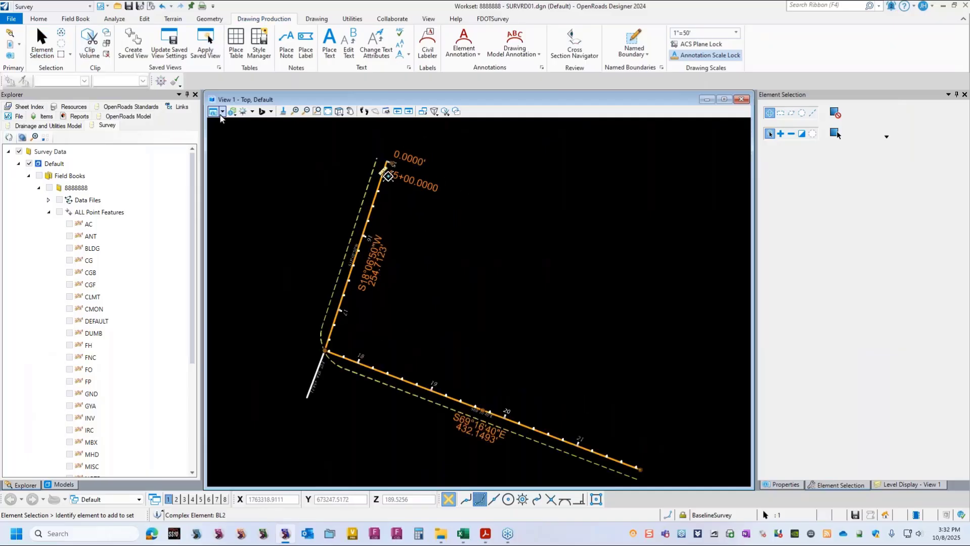
pyautogui.click(454, 216)
pyautogui.scroll(3, 393, 159)
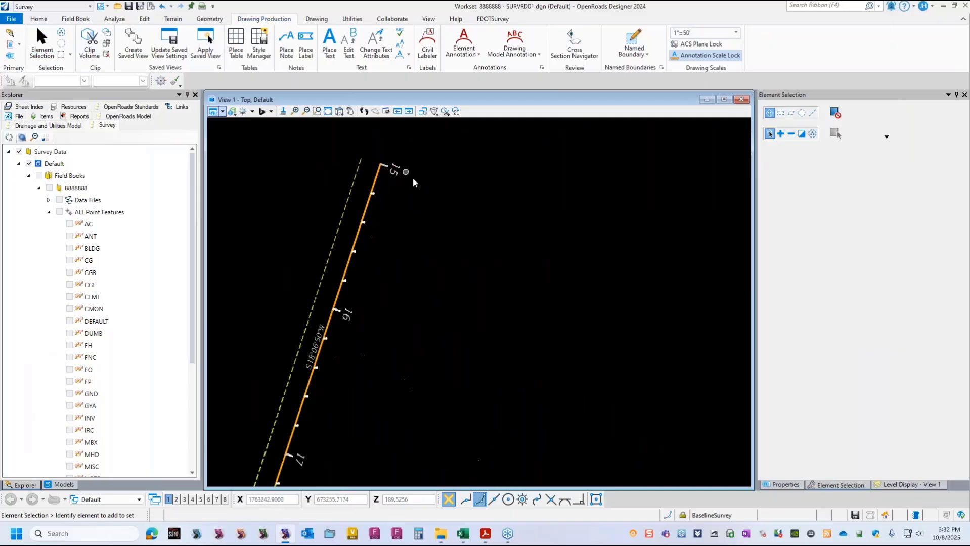
pyautogui.scroll(-1, 359, 161)
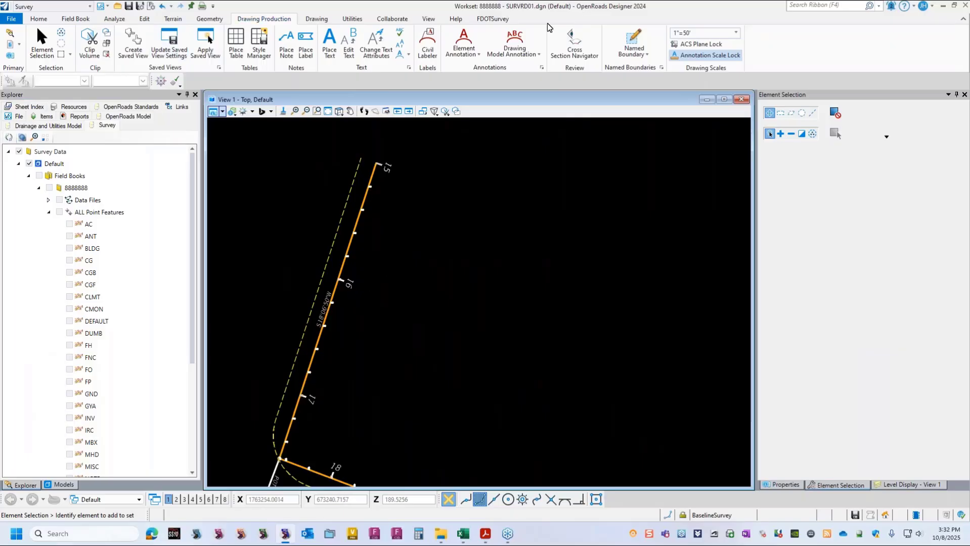
# - Filter the baseline's station annotations to display only the 500 foot major annotations
pyautogui.click(496, 20)
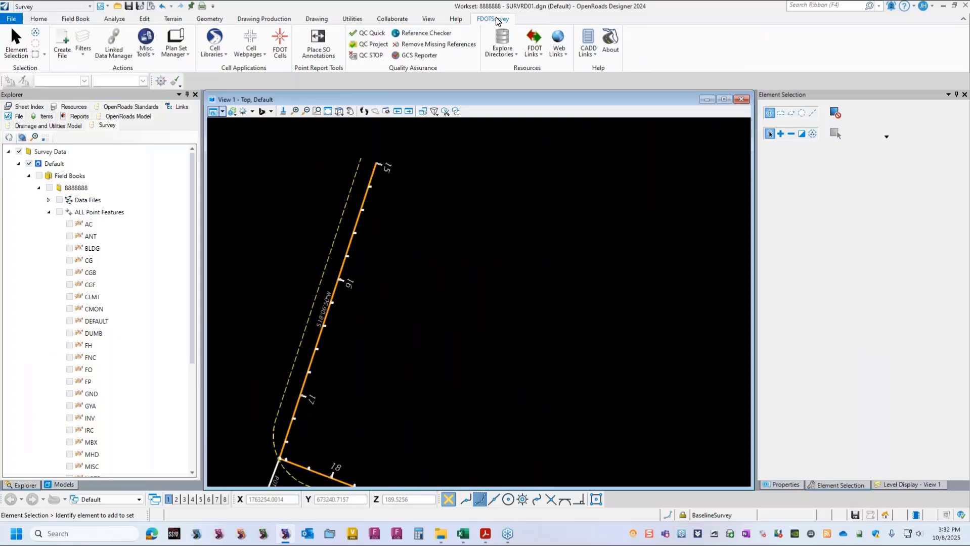
pyautogui.click(84, 60)
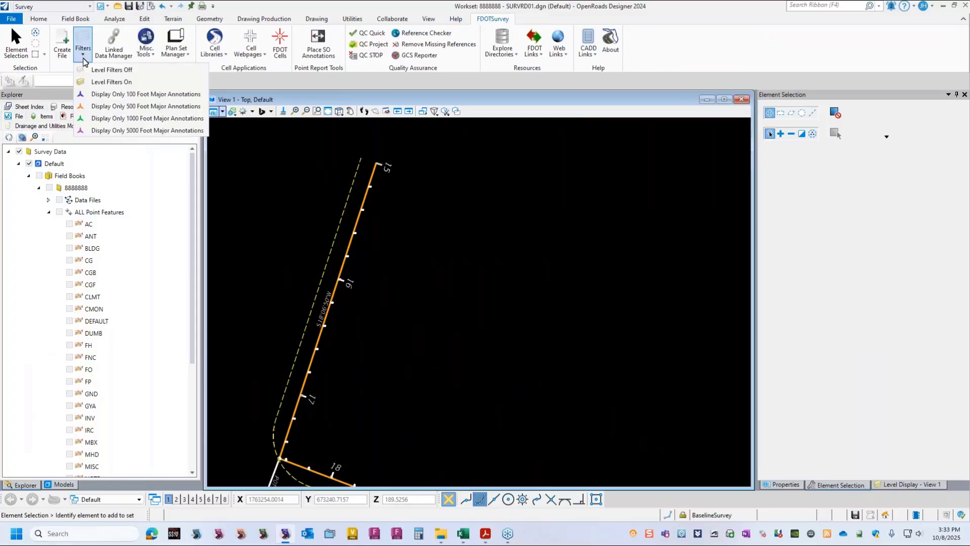
pyautogui.click(147, 112)
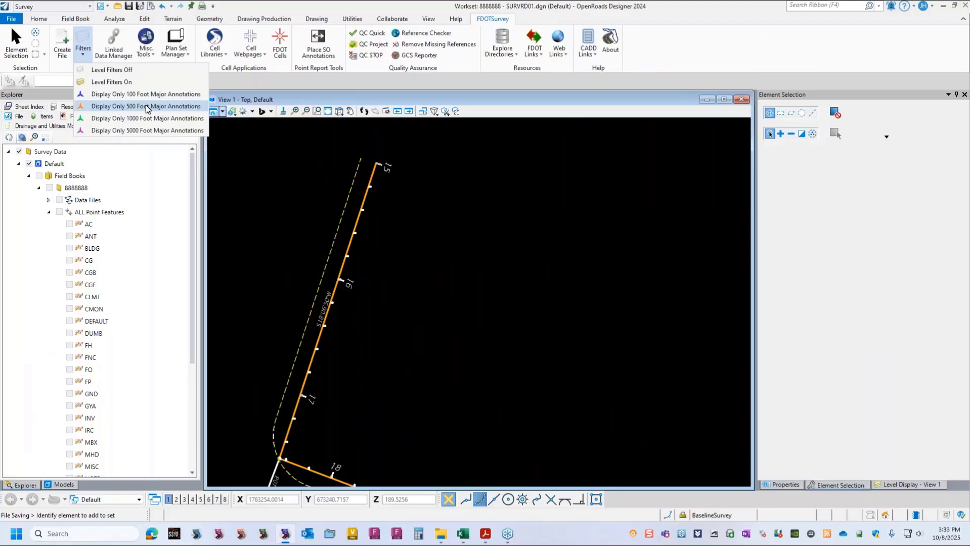
pyautogui.click(147, 107)
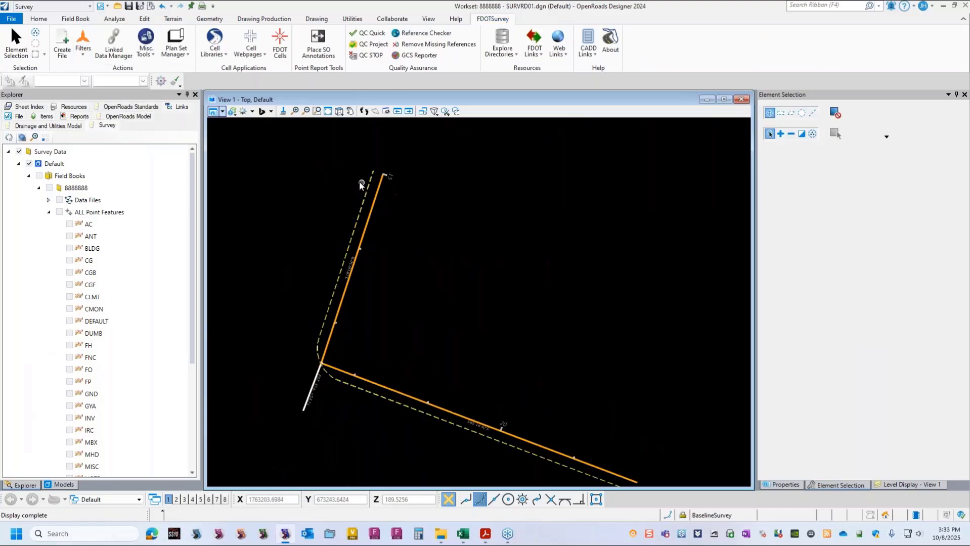
pyautogui.scroll(5, 511, 386)
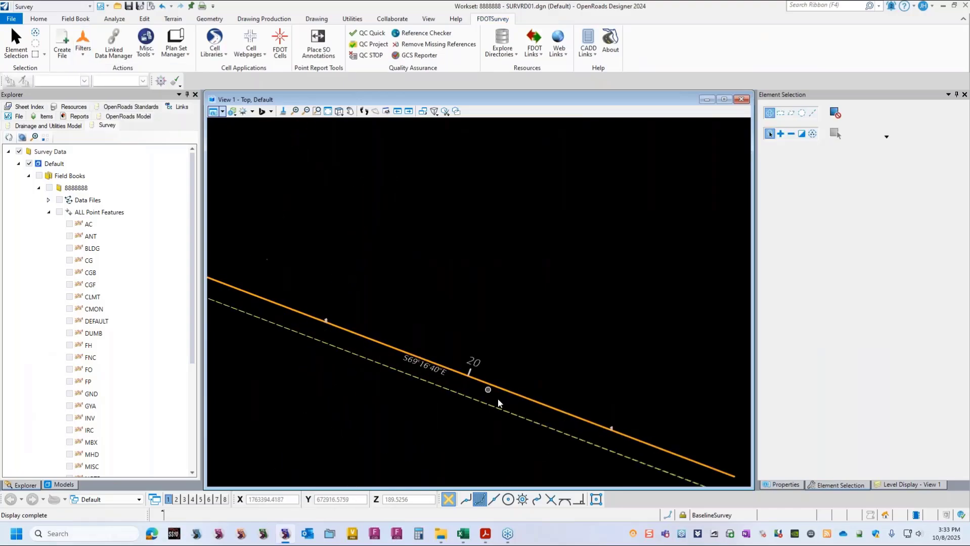
# - Restore the baseline's full station annotations and display all features of the 8888888 field book again
pyautogui.scroll(-3, 495, 397)
pyautogui.scroll(1, 334, 201)
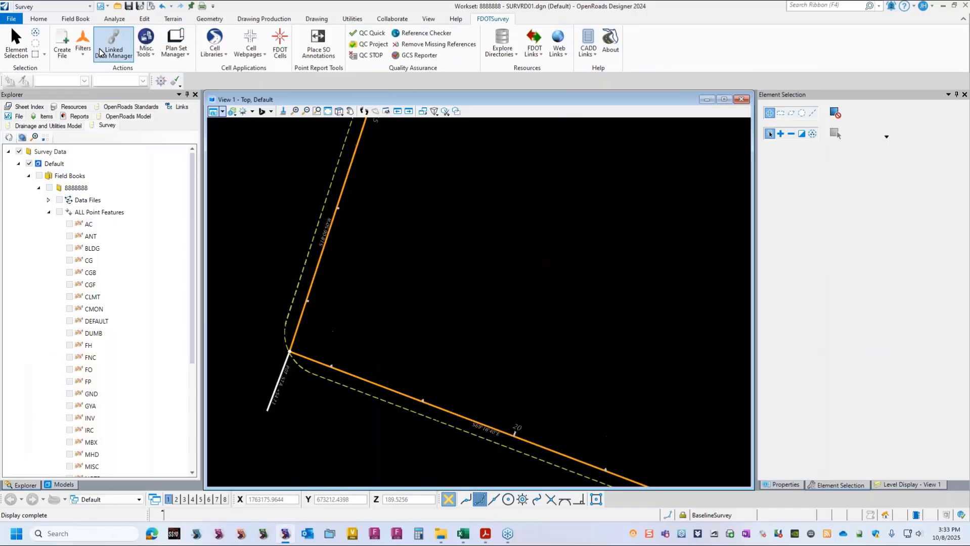
pyautogui.click(82, 45)
pyautogui.click(99, 96)
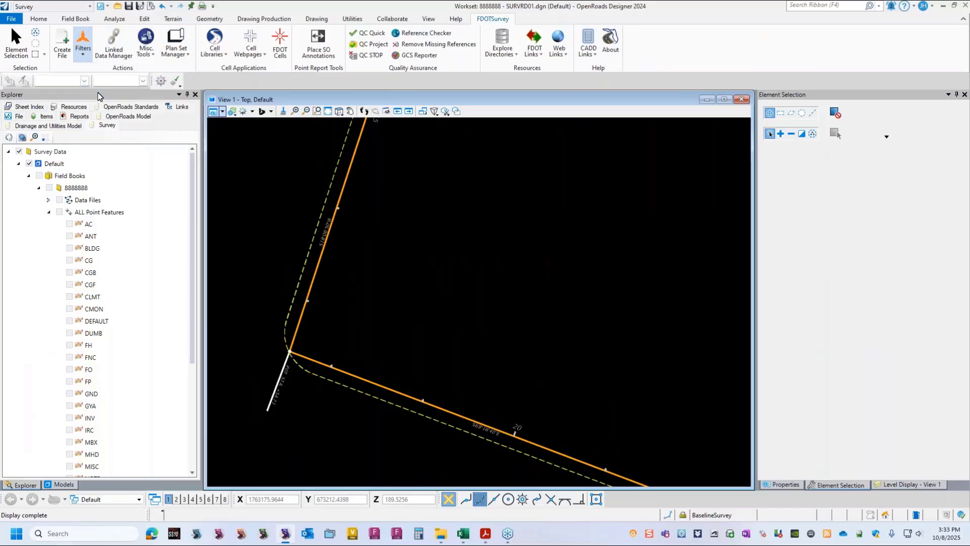
pyautogui.scroll(-2, 303, 352)
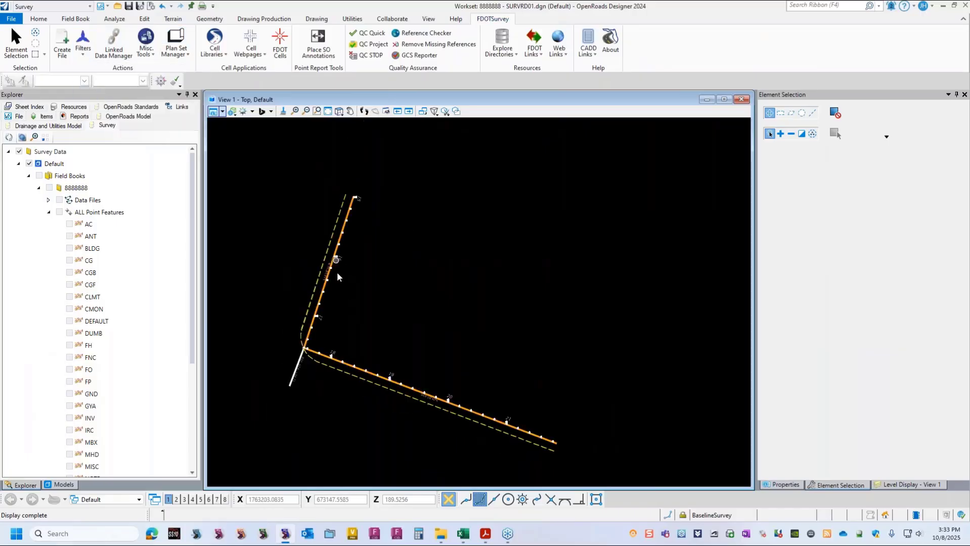
pyautogui.scroll(1, 338, 277)
pyautogui.scroll(-1, 336, 255)
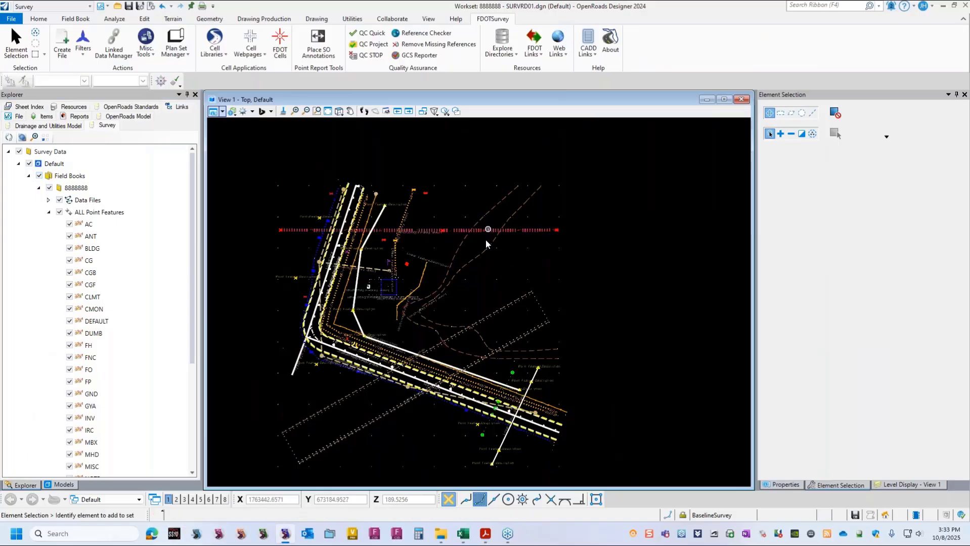
# - Turn on all levels of SURVRD01.dgn in Level Display and return the list to level filters
pyautogui.scroll(-2, 493, 263)
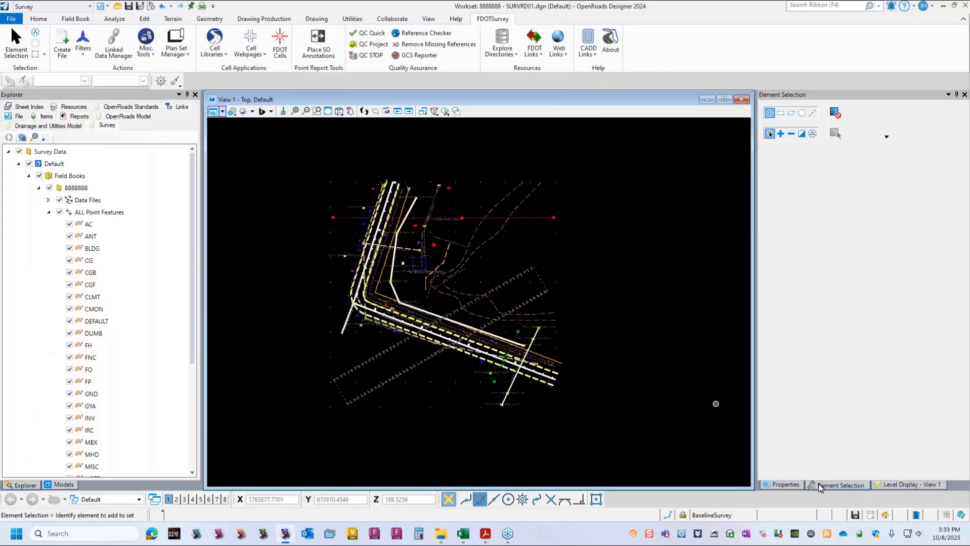
pyautogui.click(910, 485)
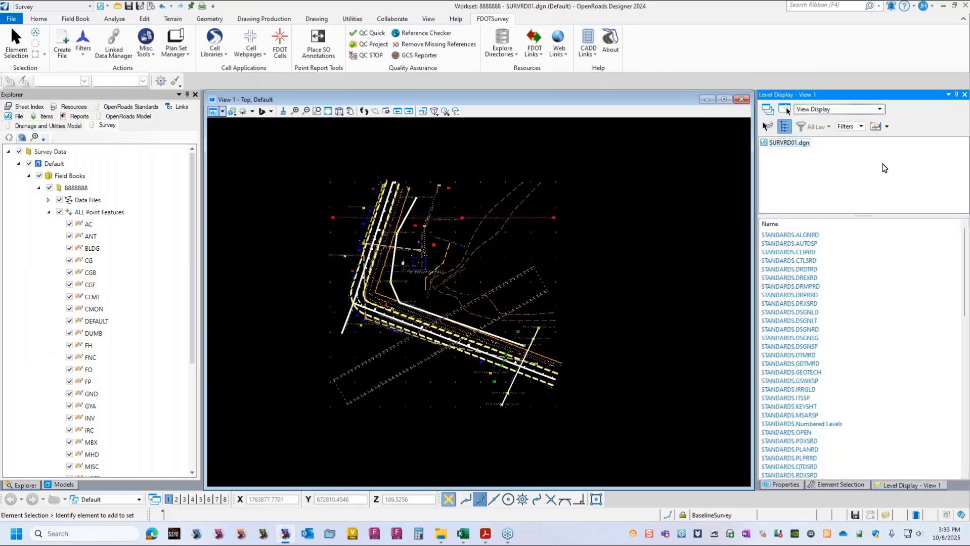
pyautogui.click(859, 130)
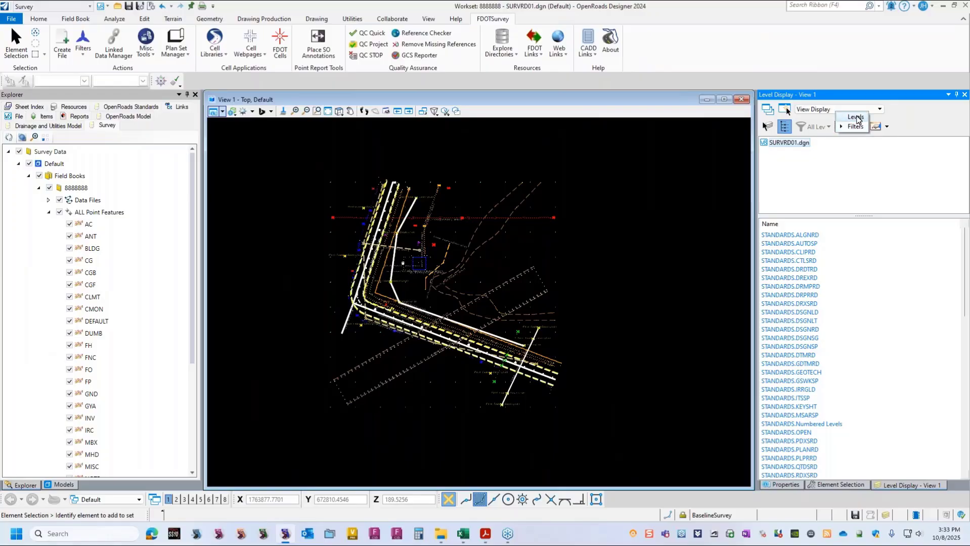
pyautogui.click(855, 117)
pyautogui.rightClick(836, 276)
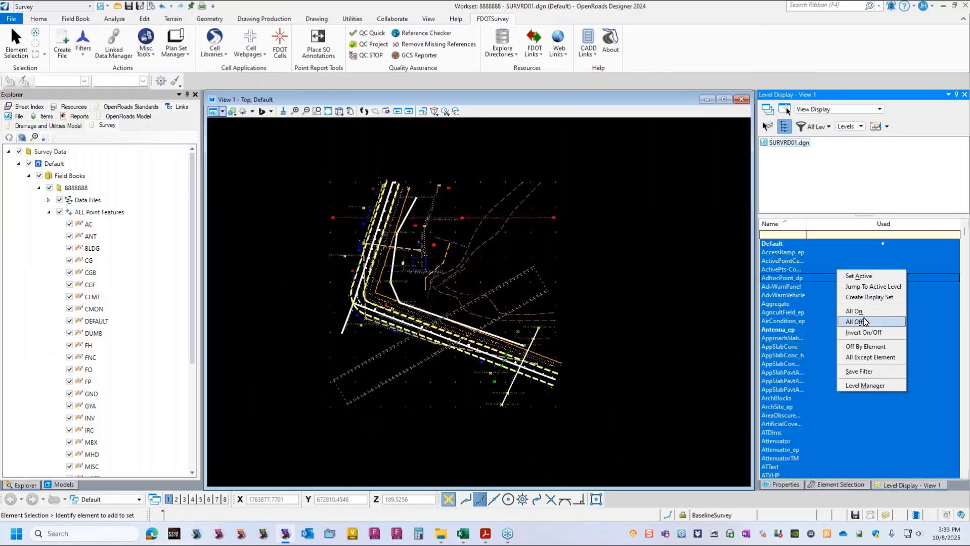
pyautogui.click(860, 311)
pyautogui.click(861, 128)
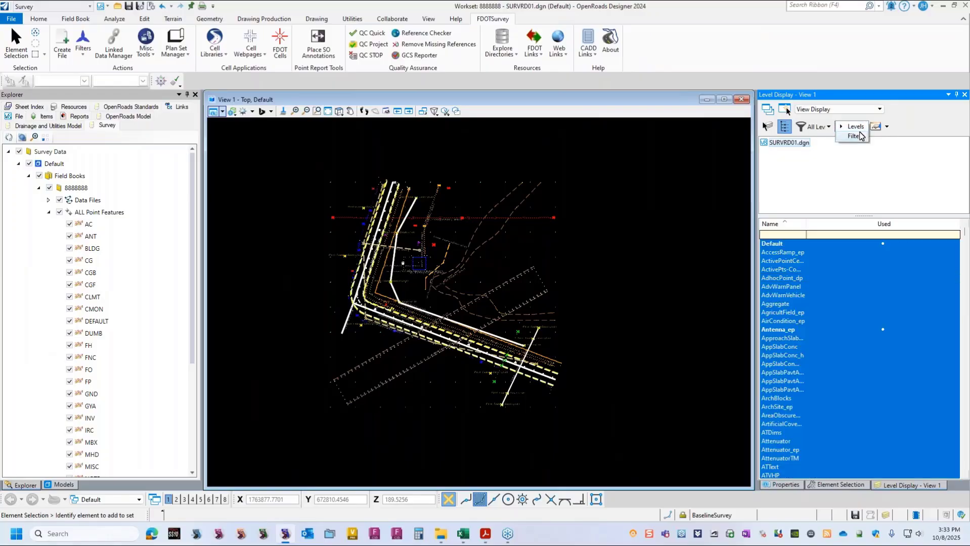
pyautogui.click(852, 139)
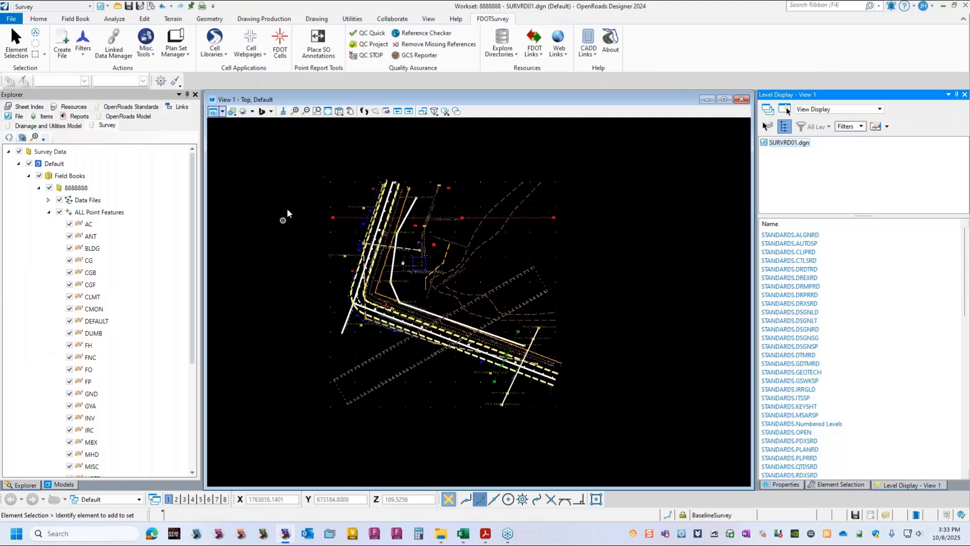
# - Display the existing terrain features DtmExisting and DtmExistingOnStructure from the OpenRoads Standards of SURVRD01.dgn
pyautogui.click(131, 108)
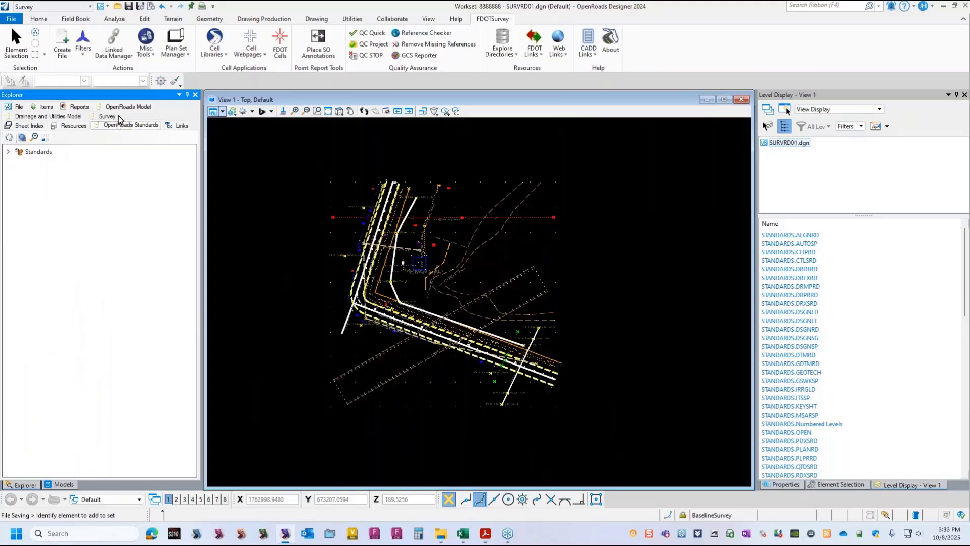
pyautogui.click(7, 151)
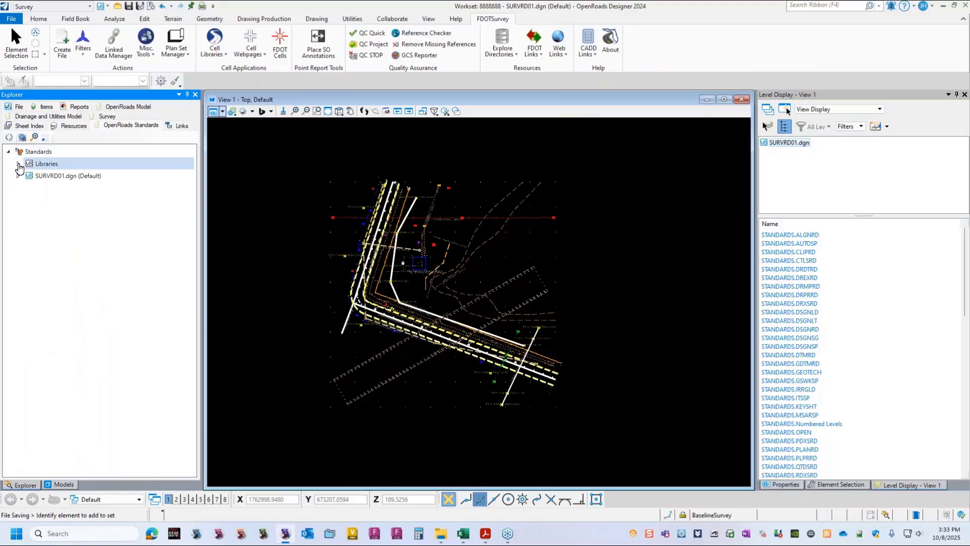
pyautogui.click(23, 176)
pyautogui.click(17, 176)
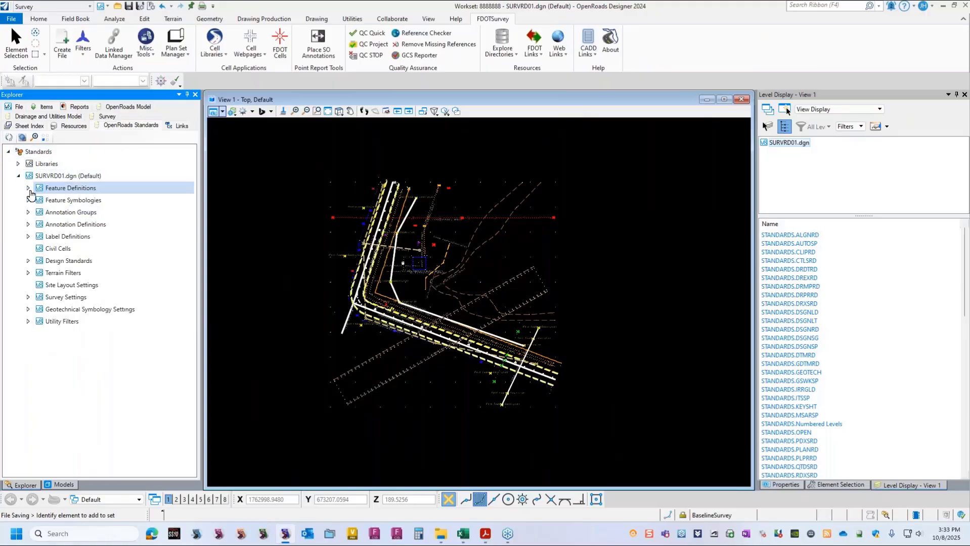
pyautogui.click(28, 188)
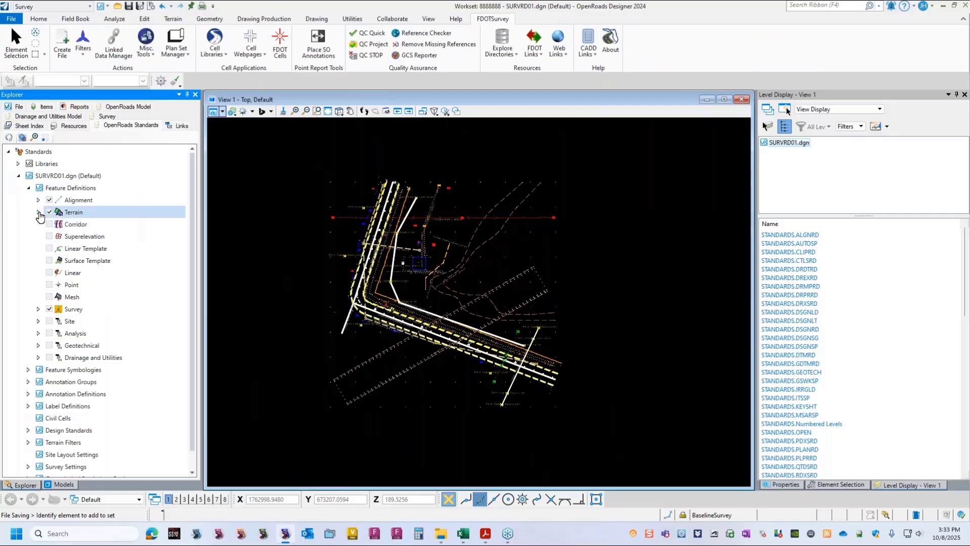
pyautogui.click(38, 212)
pyautogui.click(48, 224)
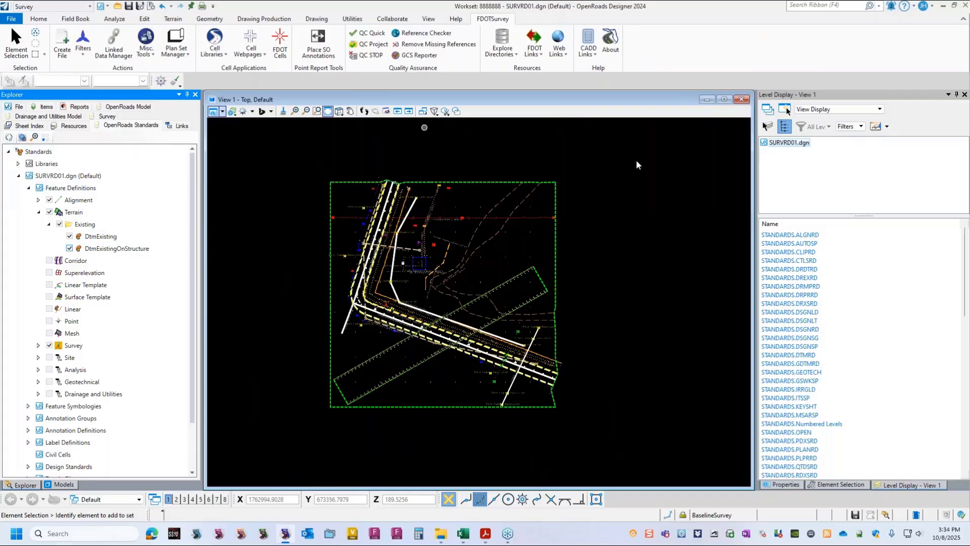
# - Filter the display to the STANDARDS.ALGNRD levels and make BaselineStaTie the active level
pyautogui.click(812, 235)
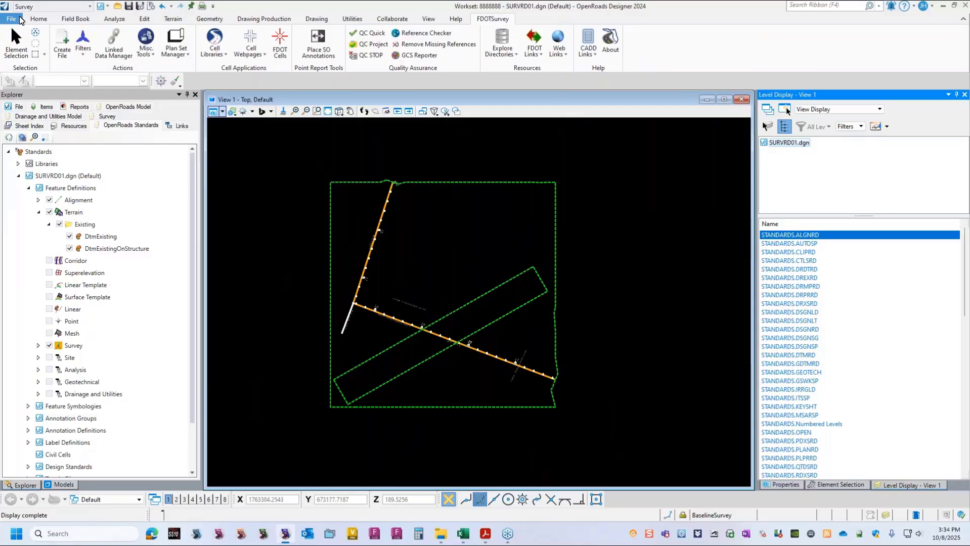
pyautogui.click(40, 19)
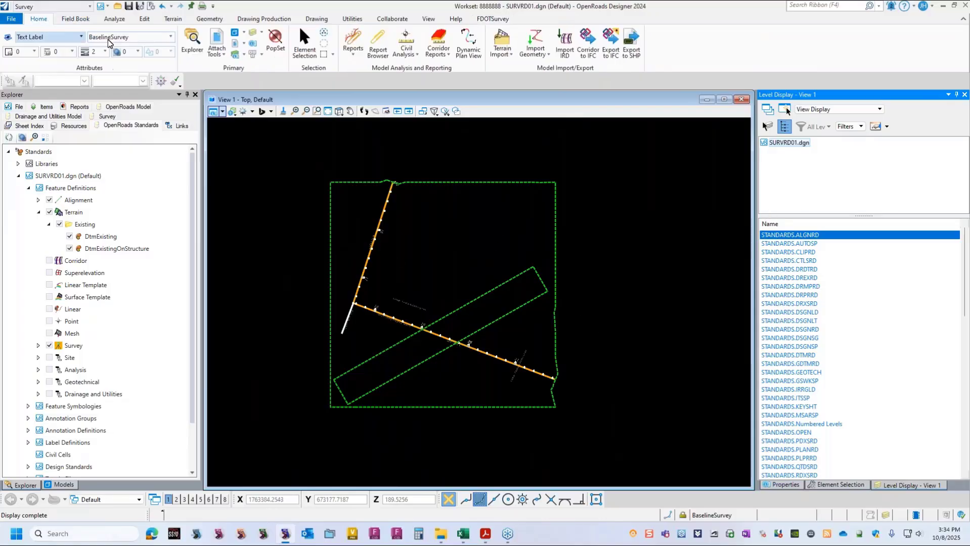
pyautogui.click(170, 37)
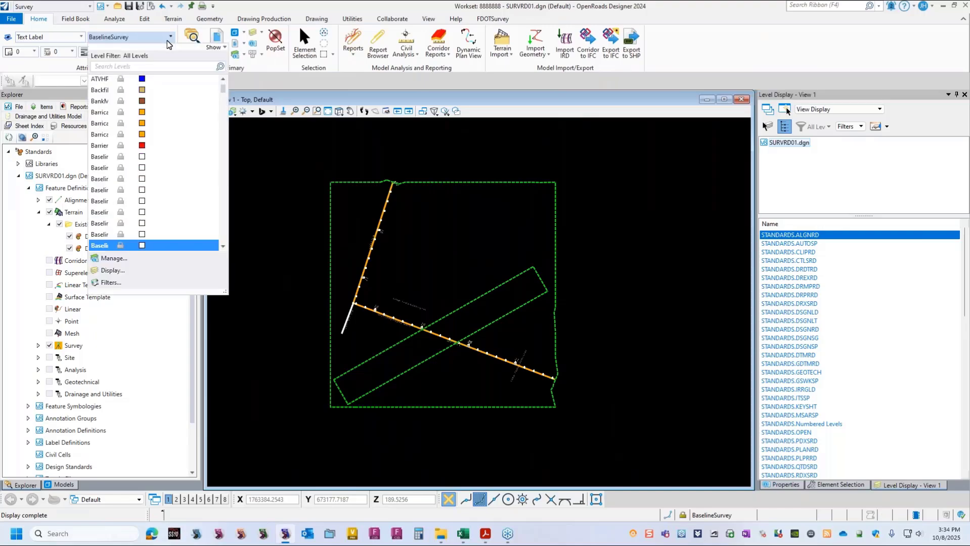
pyautogui.click(128, 234)
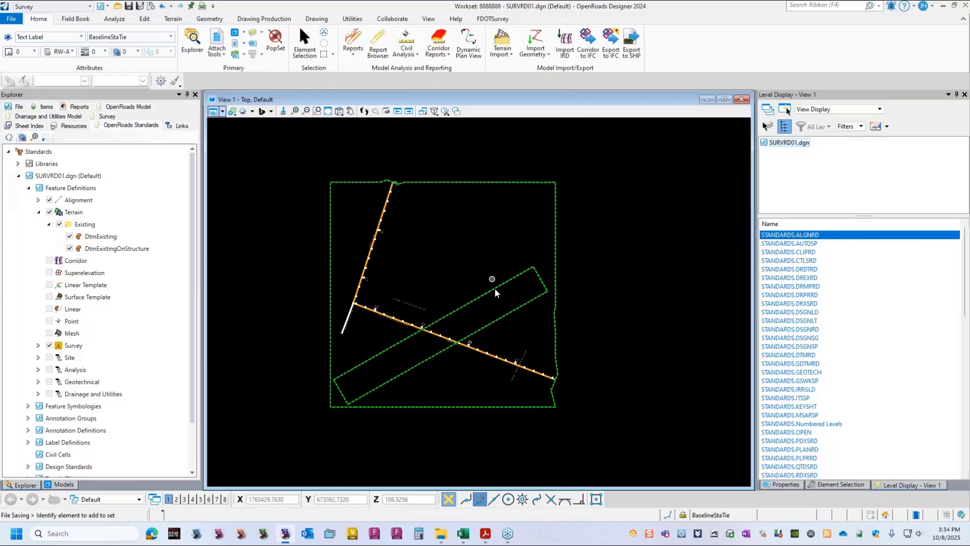
pyautogui.scroll(2, 374, 248)
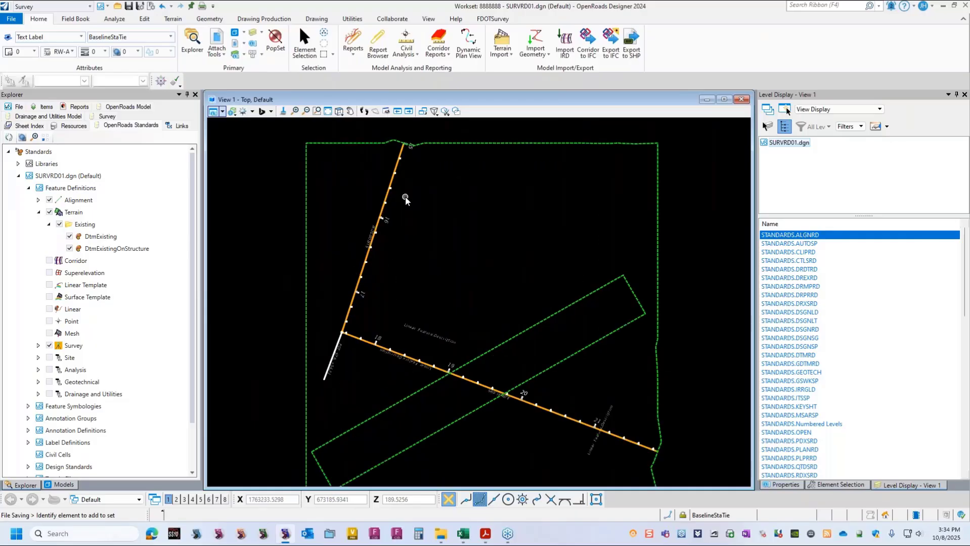
pyautogui.scroll(-1, 408, 200)
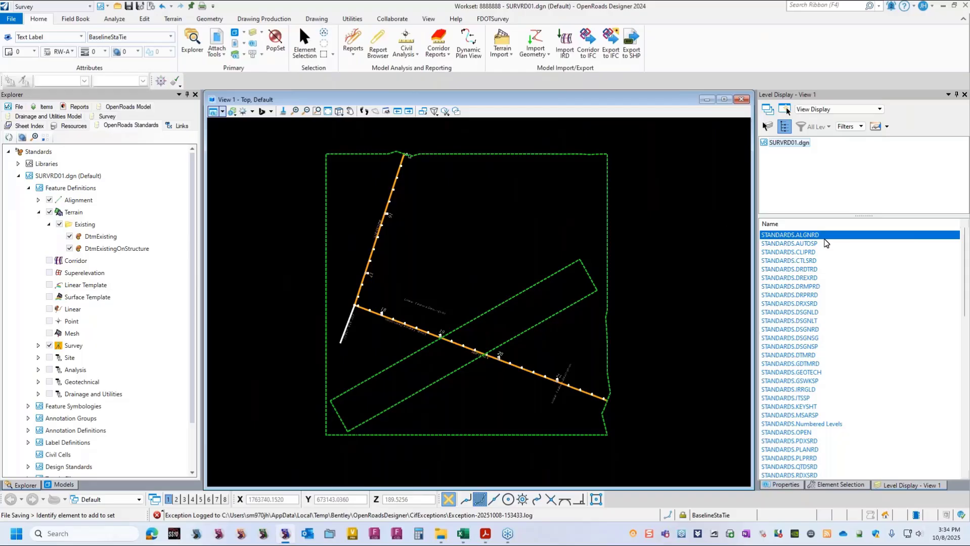
# - Replace the ALGNRD filter with STANDARDS.DREXRD, inspect the drainage feature label, and turn the filter off again
pyautogui.click(824, 258)
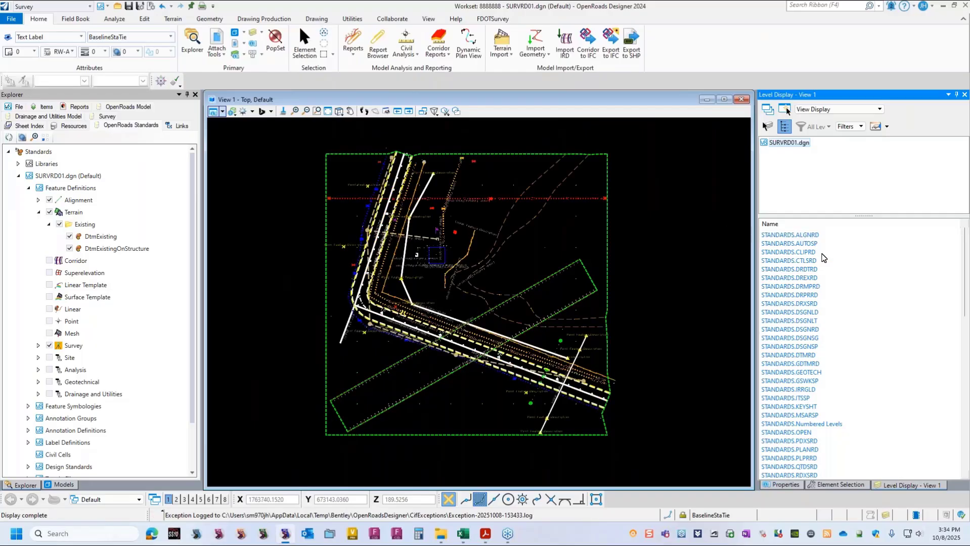
pyautogui.click(815, 278)
pyautogui.scroll(5, 483, 236)
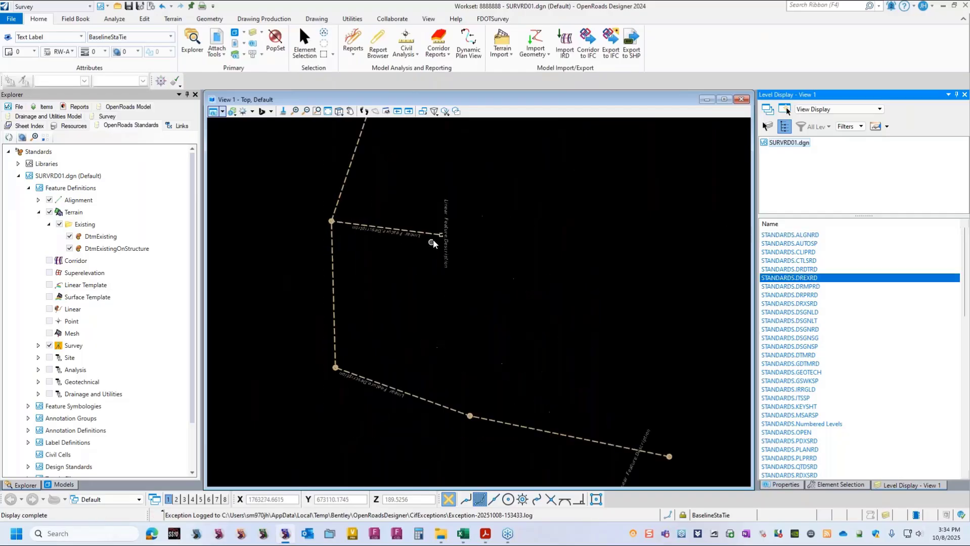
pyautogui.moveTo(457, 210)
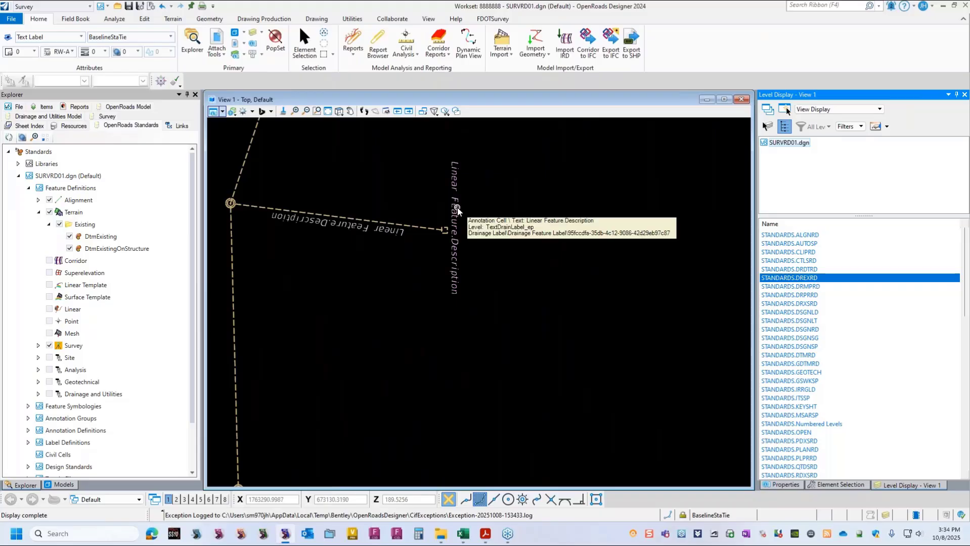
pyautogui.scroll(-5, 457, 210)
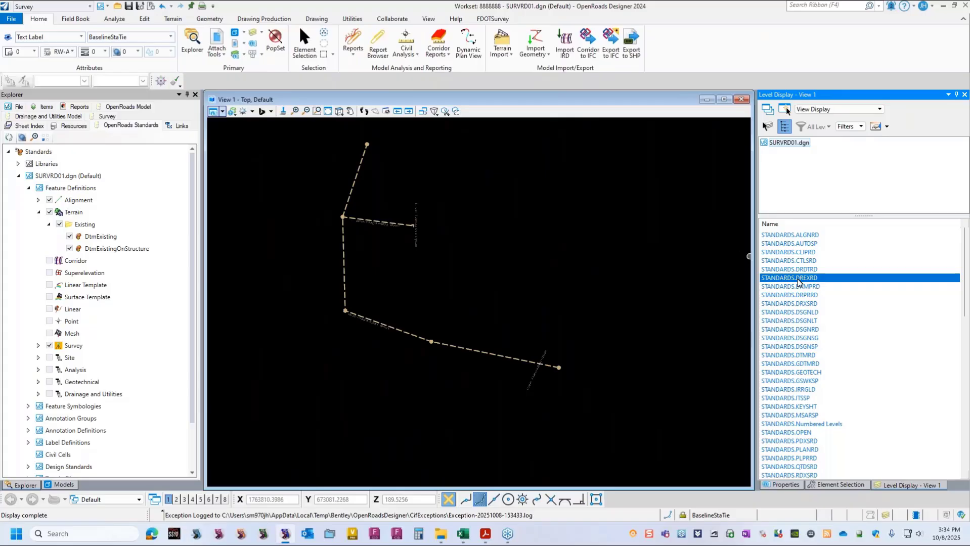
pyautogui.click(801, 280)
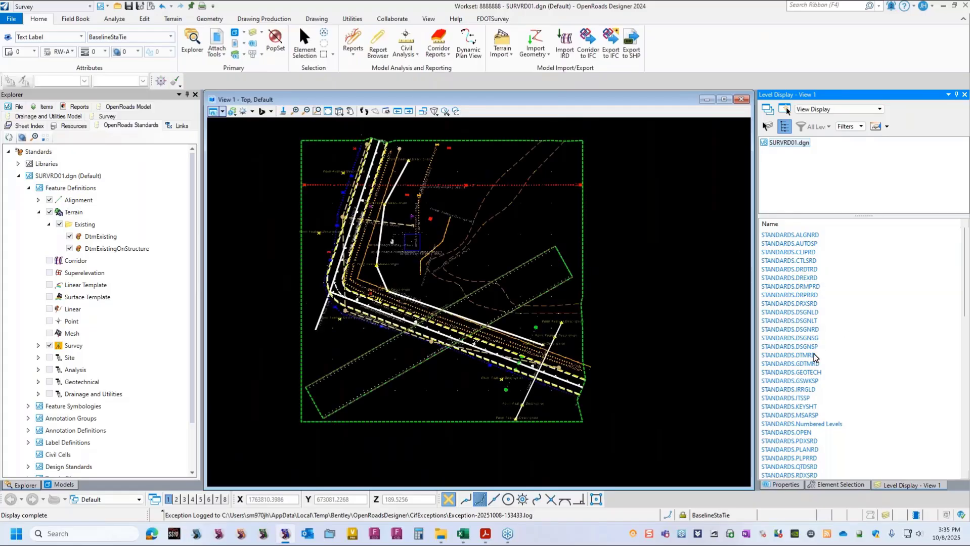
# - Apply the STANDARDS.GDTMRD level filter, examine the terrain boundaries and label near them, and turn the filter off
pyautogui.click(809, 363)
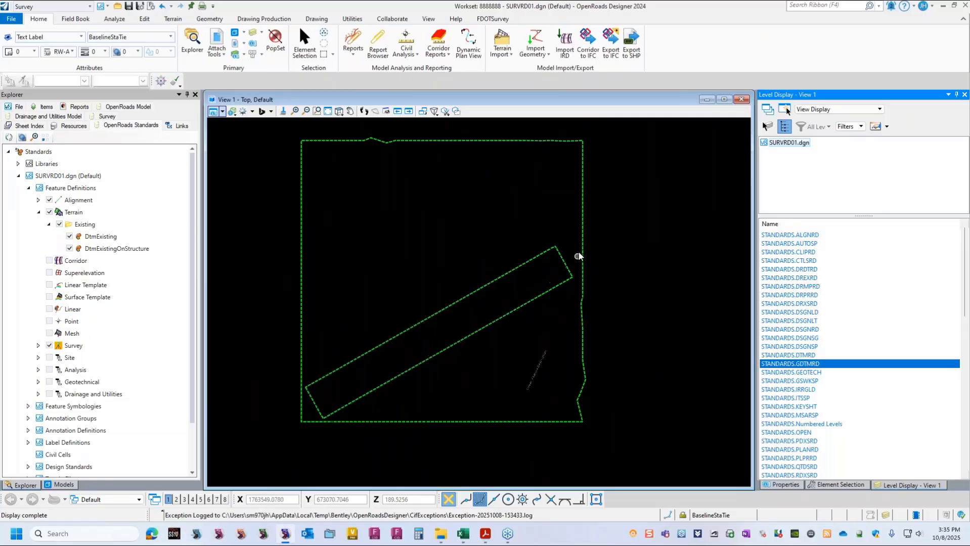
pyautogui.scroll(3, 537, 380)
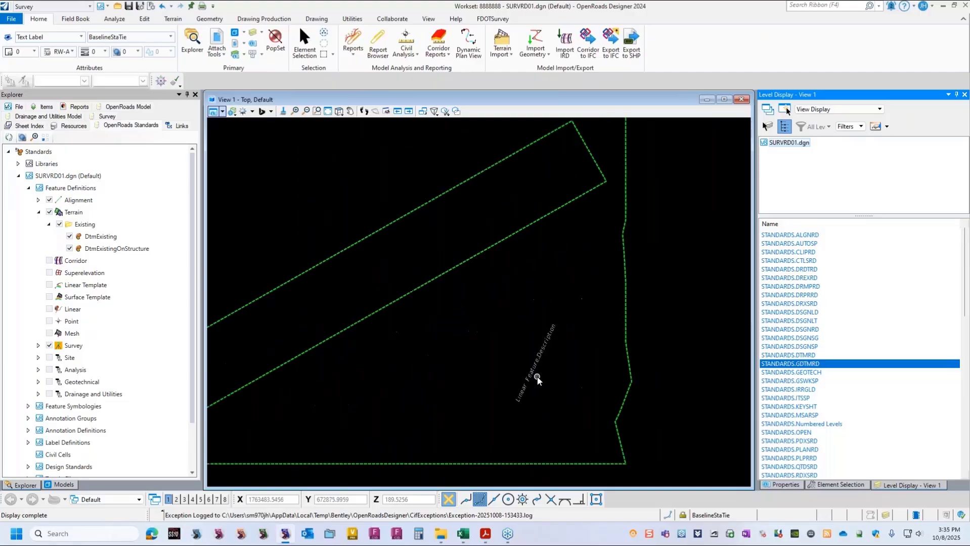
pyautogui.scroll(-2, 537, 379)
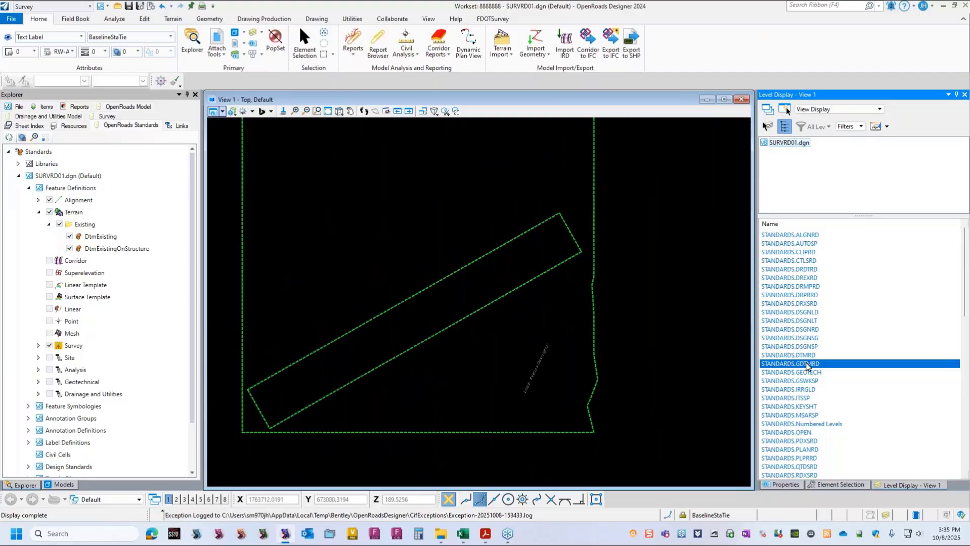
pyautogui.click(805, 364)
pyautogui.scroll(-3, 809, 367)
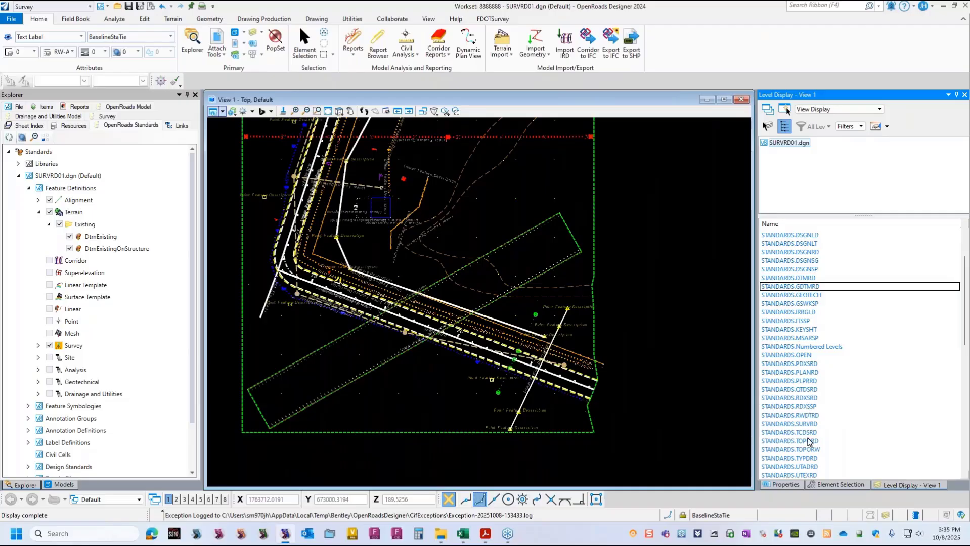
# - Examine the survey drawing with the STANDARDS.TOPORD and STANDARDS.TOPORW level filters in turn, and clear the filter
pyautogui.click(812, 441)
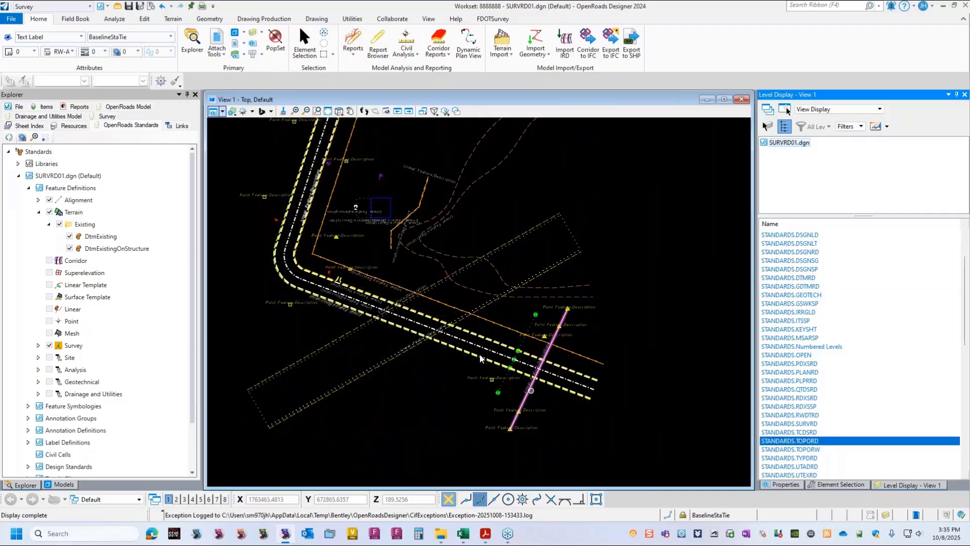
pyautogui.scroll(-2, 475, 352)
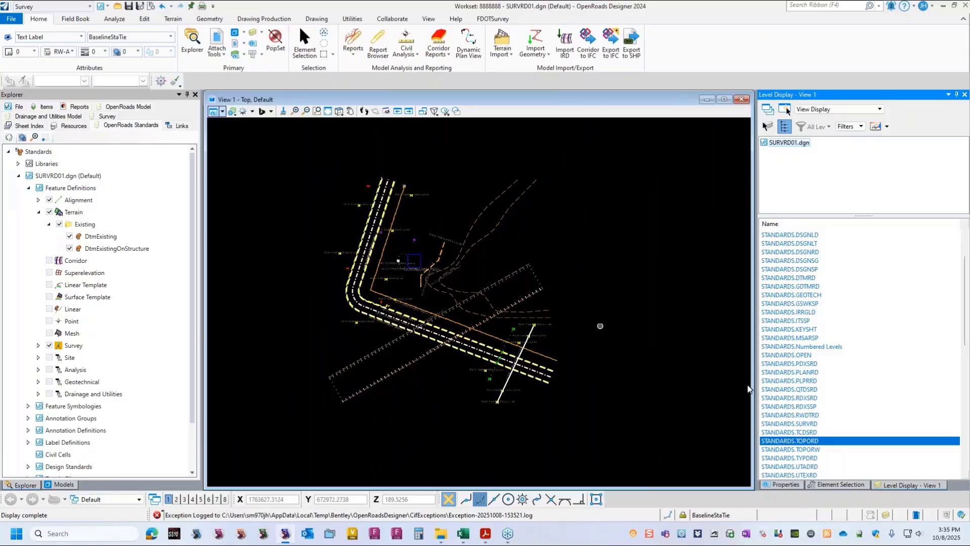
pyautogui.click(832, 450)
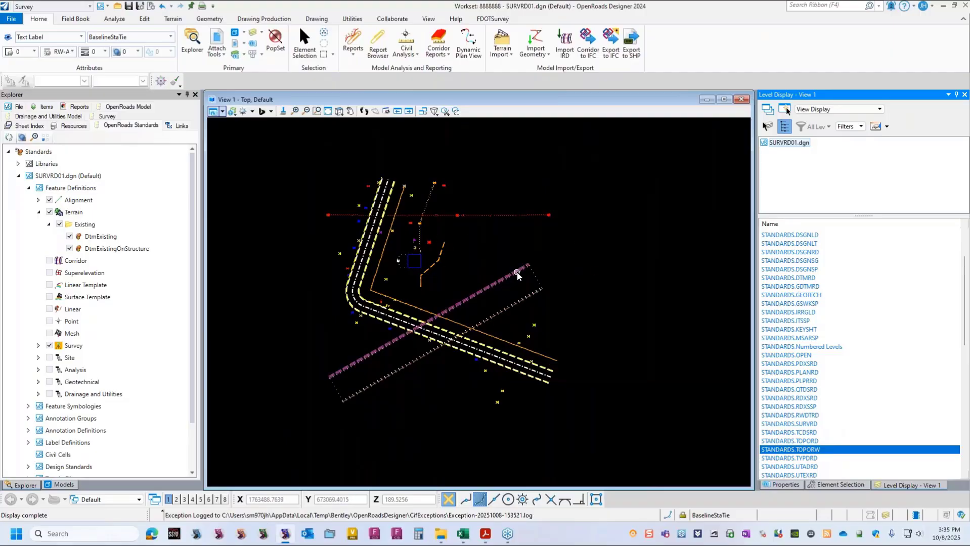
pyautogui.moveTo(517, 275)
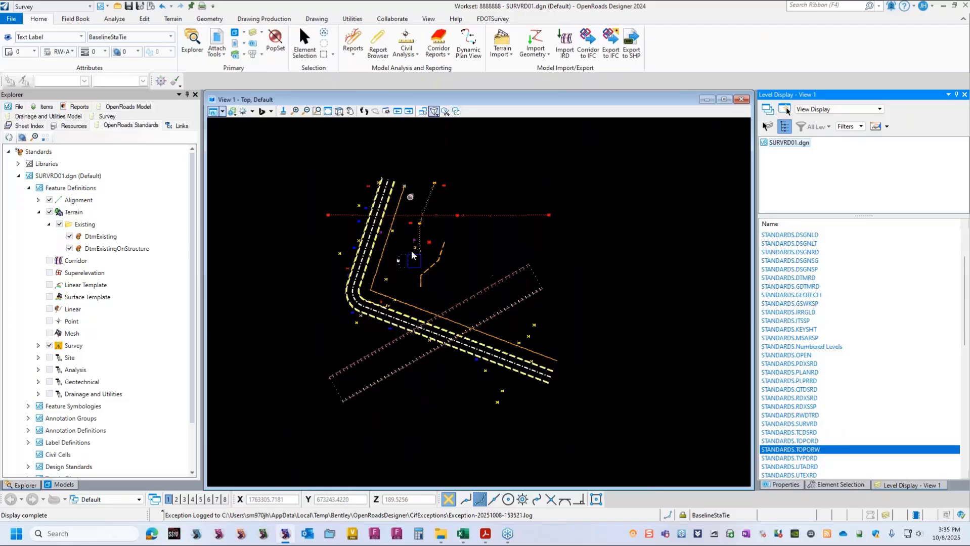
pyautogui.moveTo(417, 255)
pyautogui.scroll(-3, 822, 366)
pyautogui.click(824, 372)
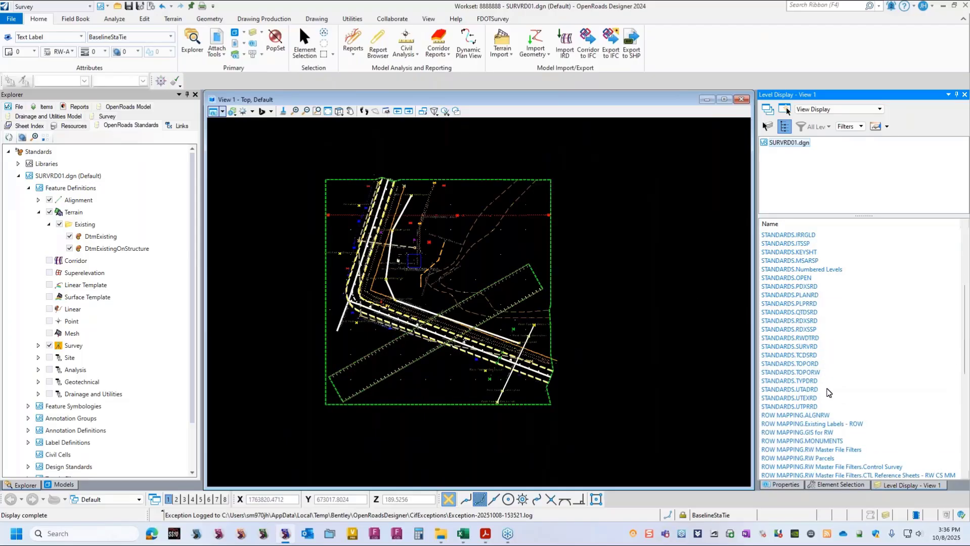
# - Apply the STANDARDS.UTEXRD level filter, examine the existing utility lines and their feature labels, and turn the filter off
pyautogui.click(815, 398)
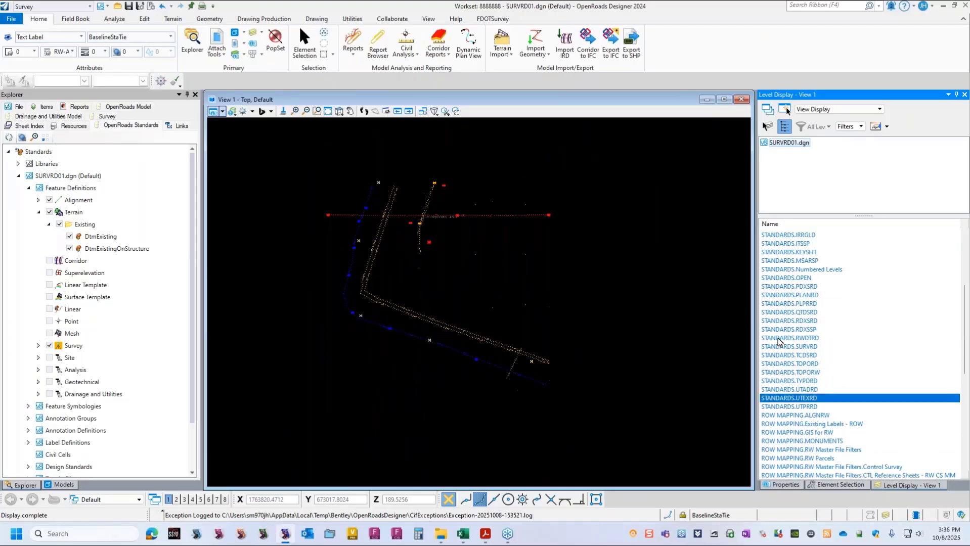
pyautogui.scroll(3, 385, 223)
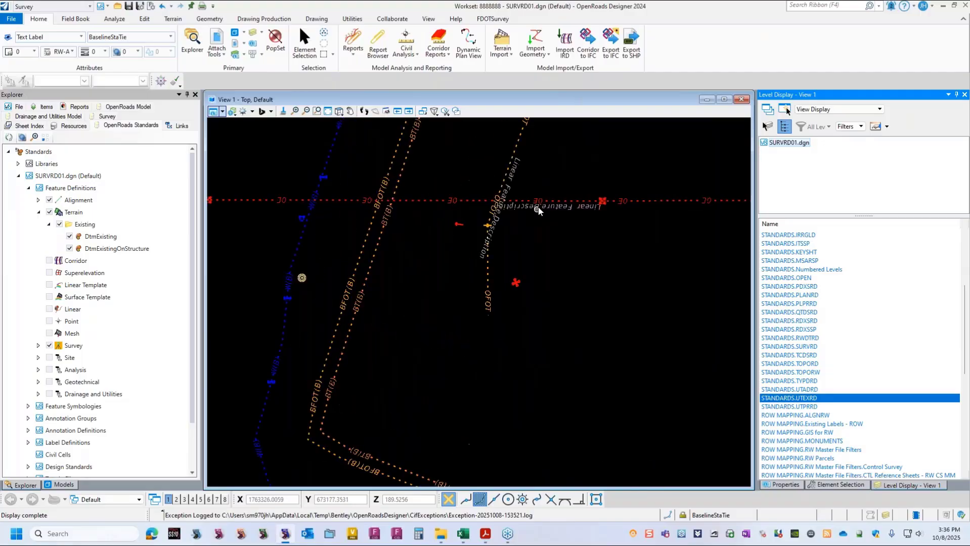
pyautogui.scroll(1, 536, 207)
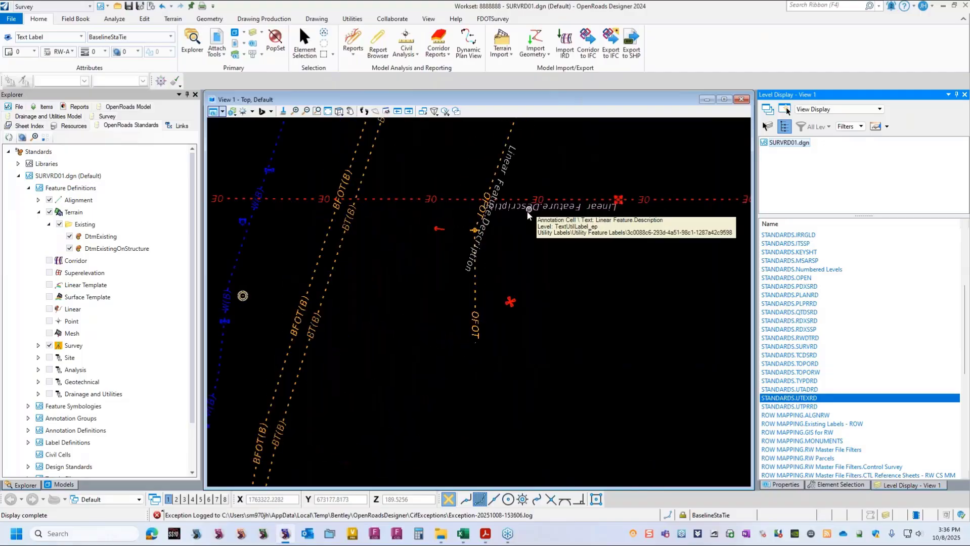
pyautogui.scroll(-2, 464, 238)
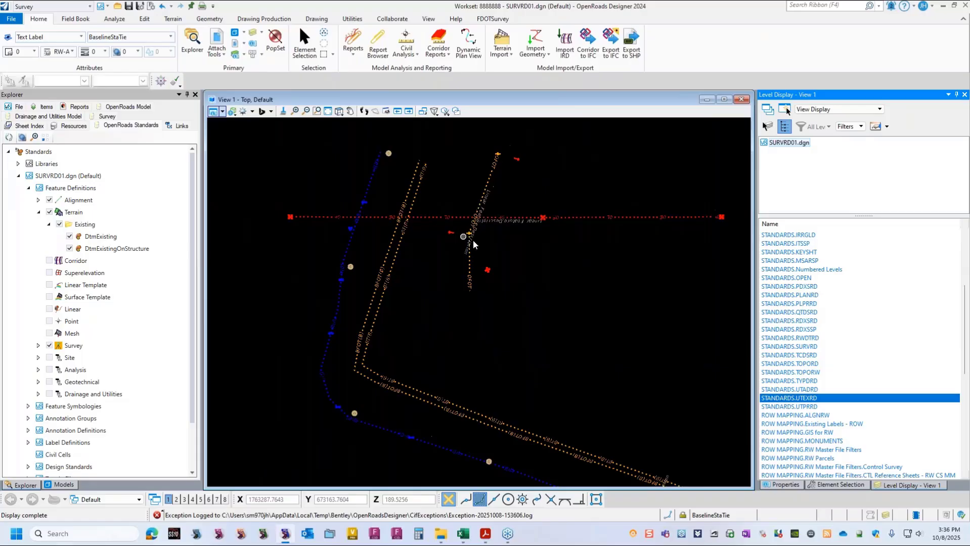
pyautogui.scroll(-1, 478, 251)
pyautogui.scroll(-2, 830, 375)
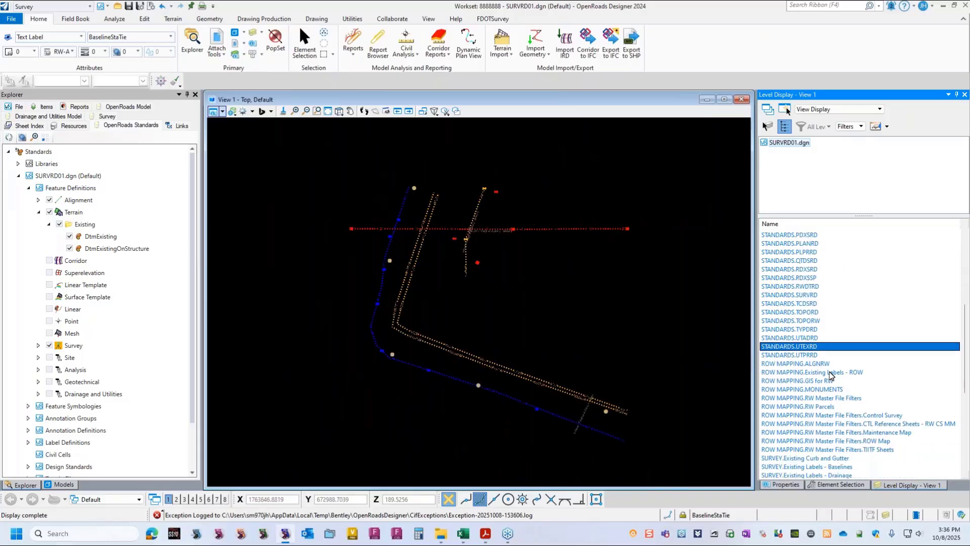
pyautogui.click(813, 348)
# - Isolate the curb lines with the SURVEY.Existing Curb and Gutter level filter, inspect their upper ends, and restore the full display
pyautogui.scroll(-2, 854, 392)
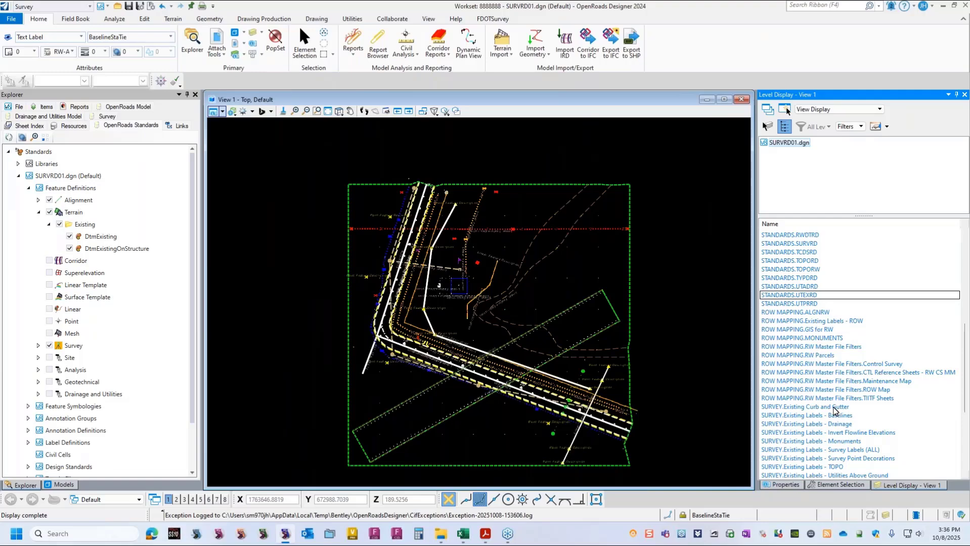
pyautogui.click(833, 407)
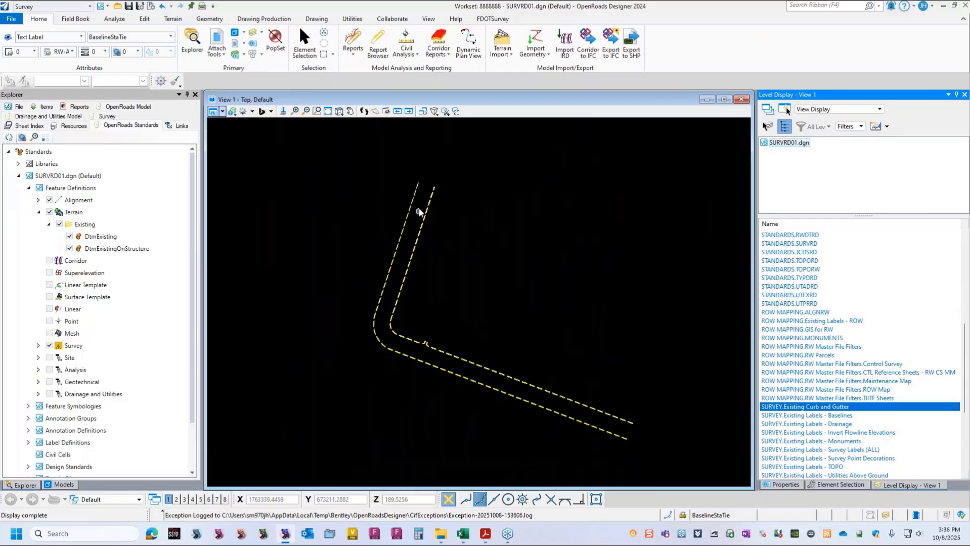
pyautogui.scroll(3, 419, 194)
pyautogui.scroll(3, 419, 190)
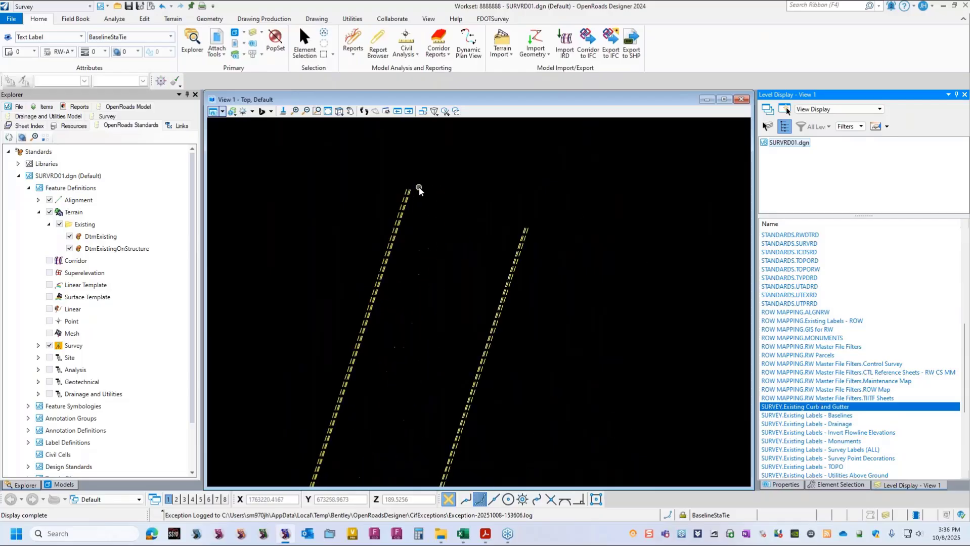
pyautogui.scroll(-2, 419, 191)
pyautogui.click(842, 407)
# - Show only the SURVEY.Existing Labels - TOPO levels, examine the linear feature labels, and clear the filter to view the whole survey
pyautogui.scroll(-3, 841, 407)
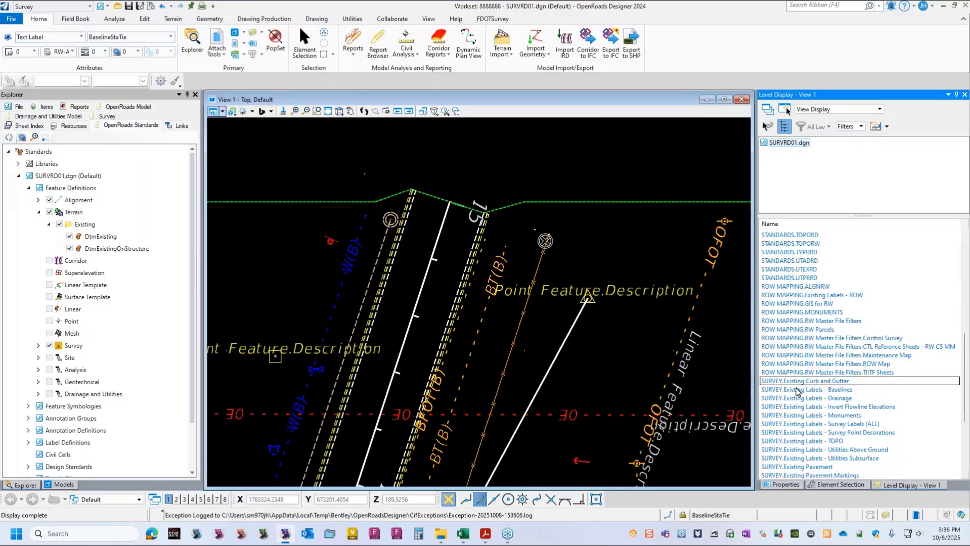
pyautogui.click(817, 390)
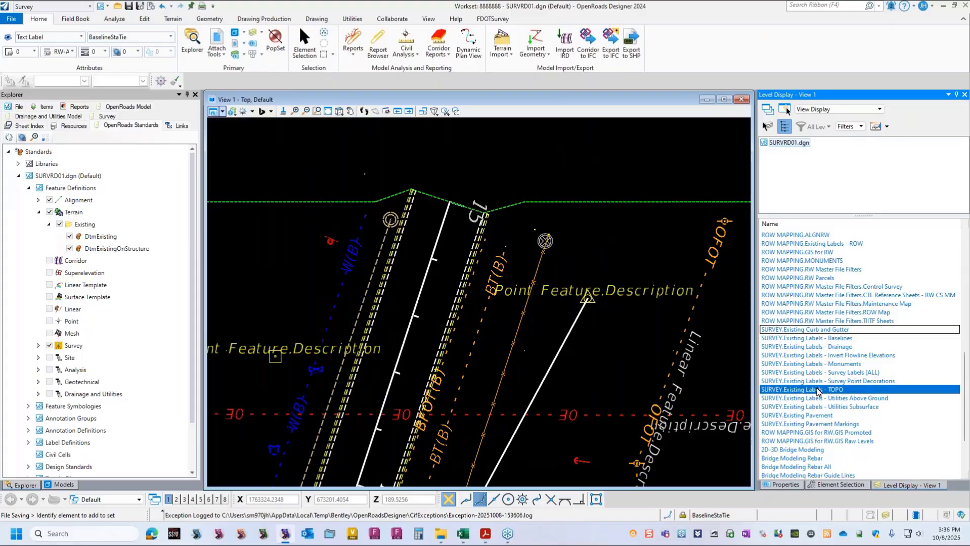
pyautogui.scroll(-5, 516, 322)
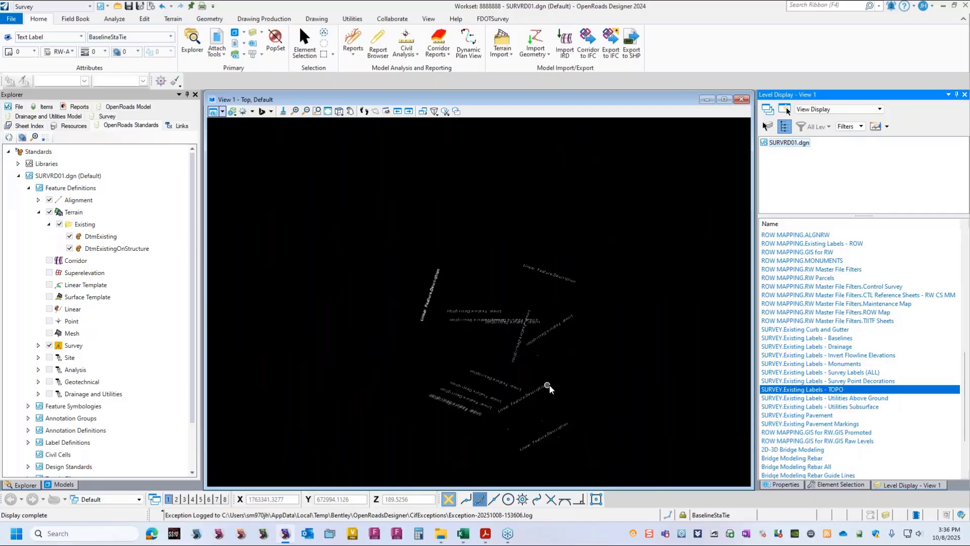
pyautogui.scroll(3, 551, 386)
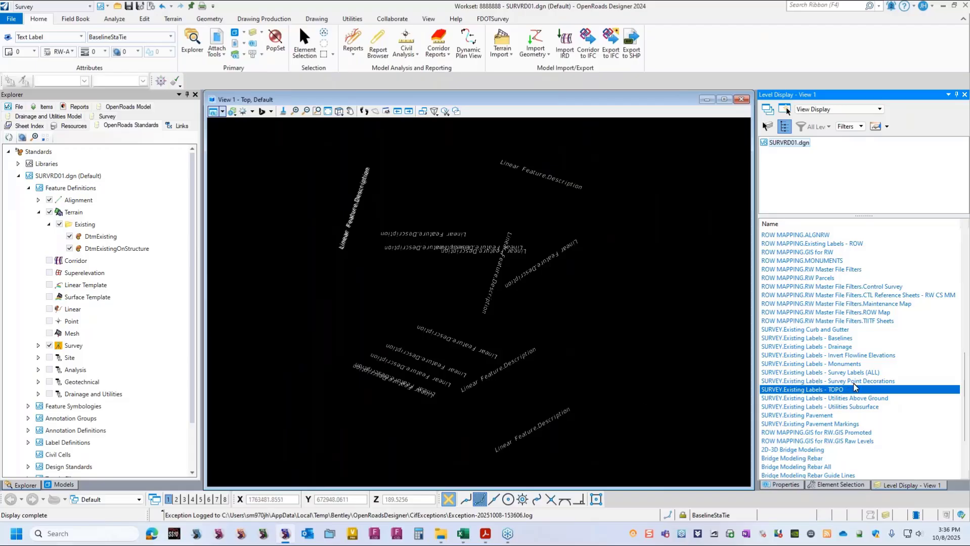
pyautogui.scroll(-2, 829, 382)
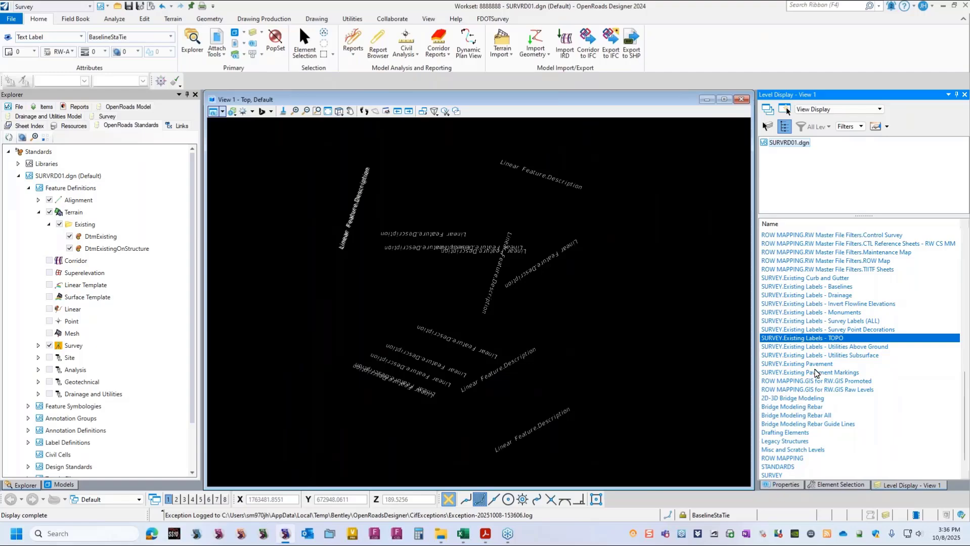
pyautogui.scroll(-4, 542, 393)
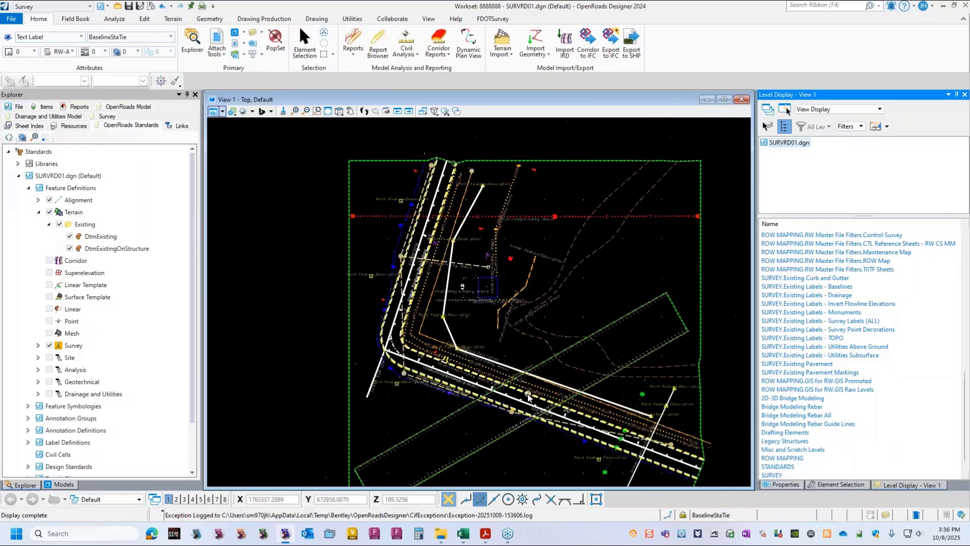
pyautogui.scroll(1, 546, 336)
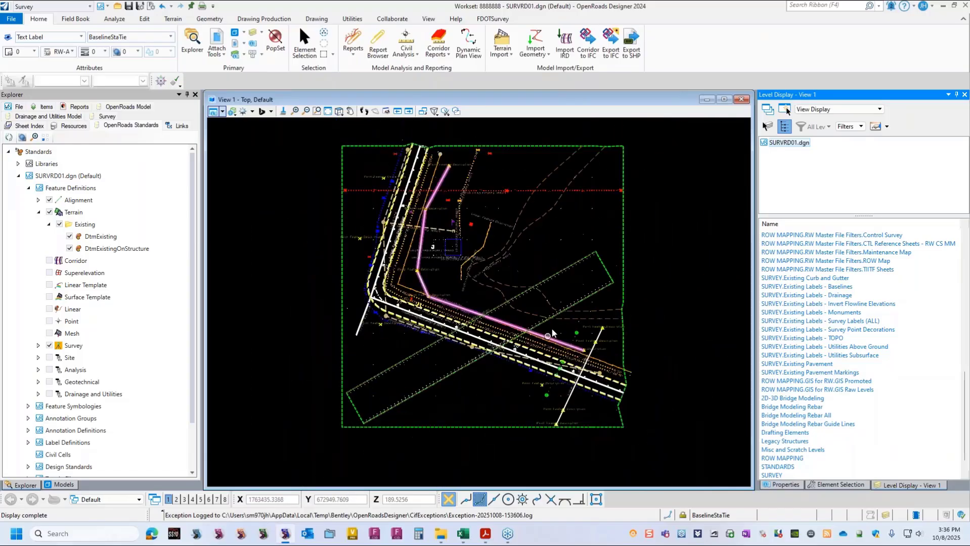
# - Run the FDOT QC Quick compliance check on SURVRD01.dgn and dismiss its report
pyautogui.click(490, 19)
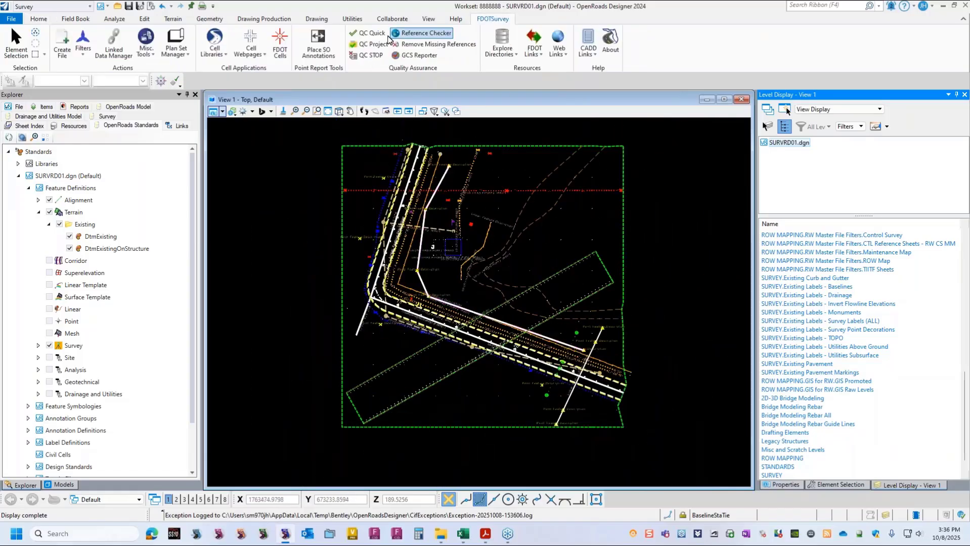
pyautogui.click(367, 33)
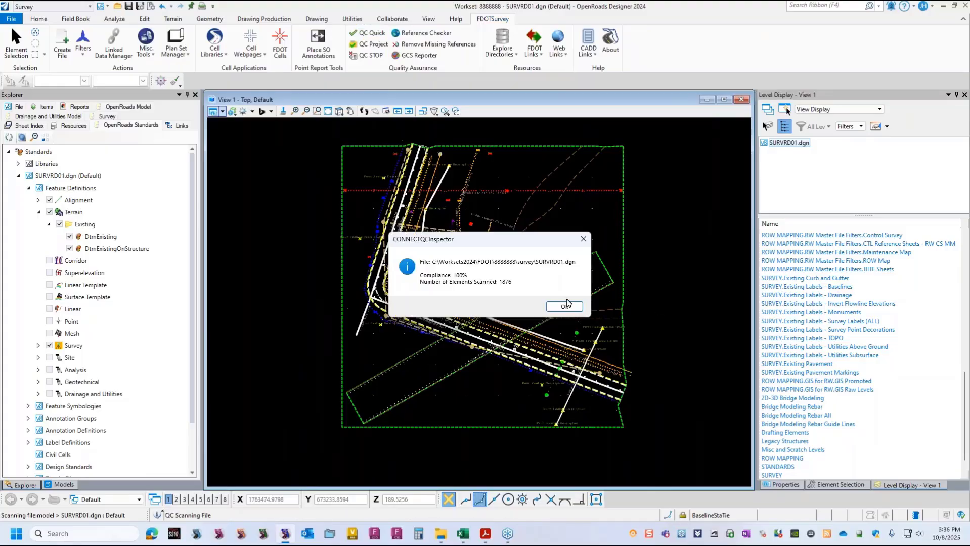
pyautogui.click(569, 307)
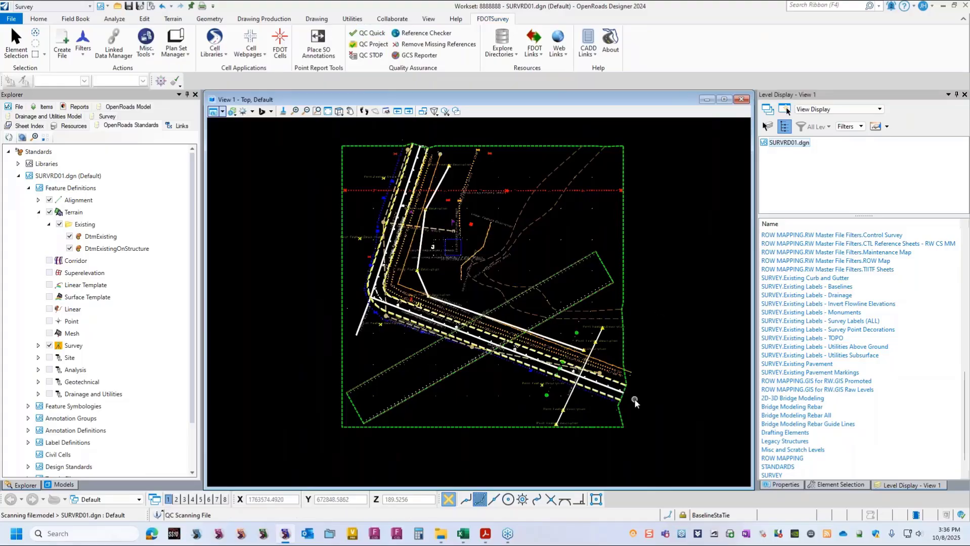
# - Switch to the workshop PDF in Acrobat and go from the SURVRD objectives to the closing Questions page
pyautogui.click(483, 534)
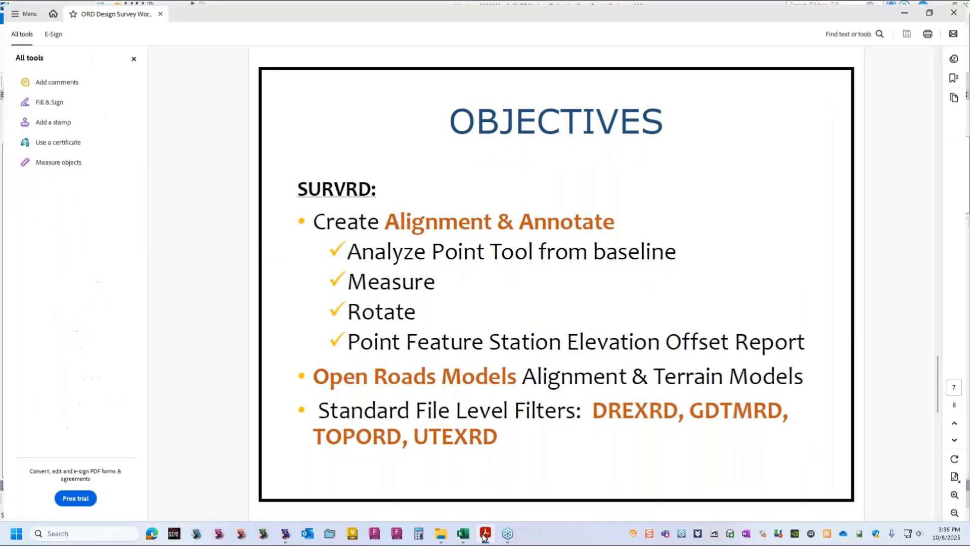
pyautogui.scroll(-3, 728, 325)
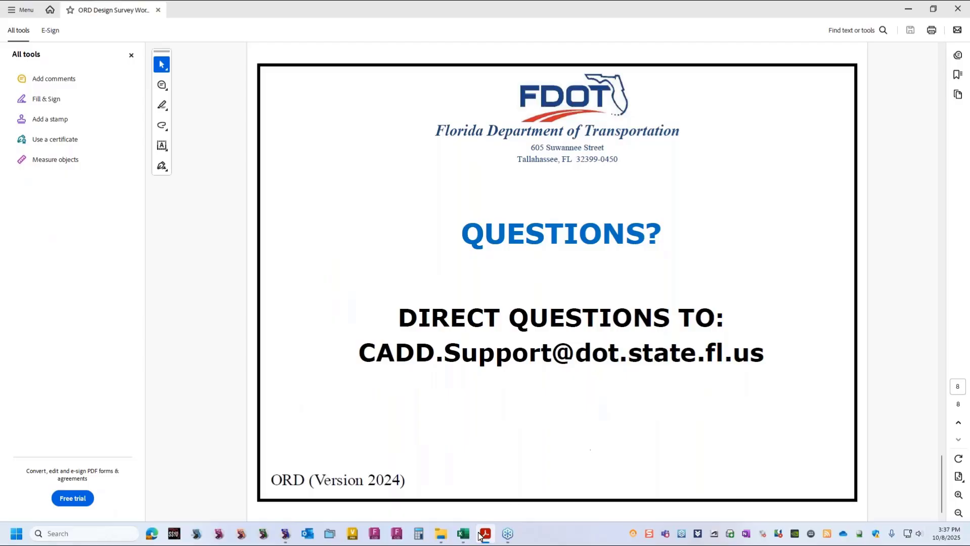
pyautogui.moveTo(463, 534)
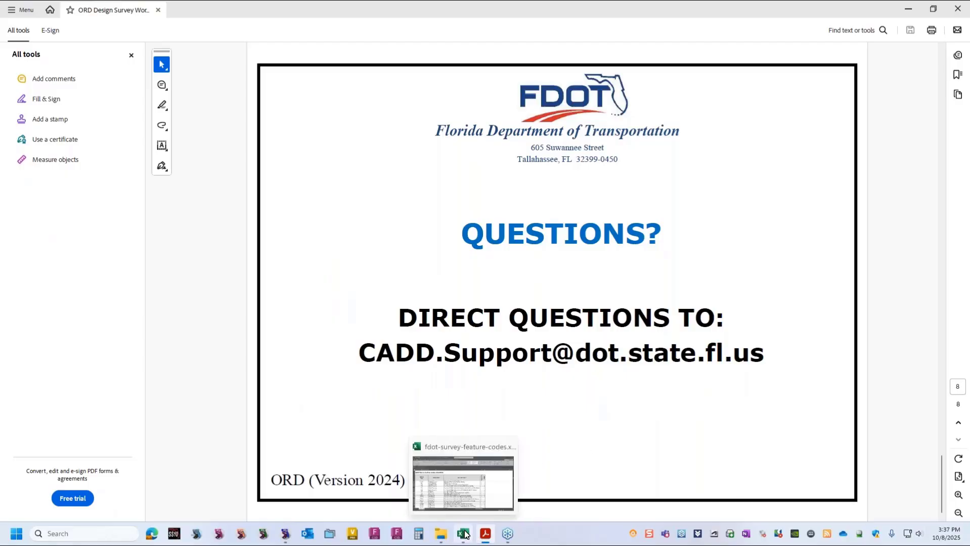